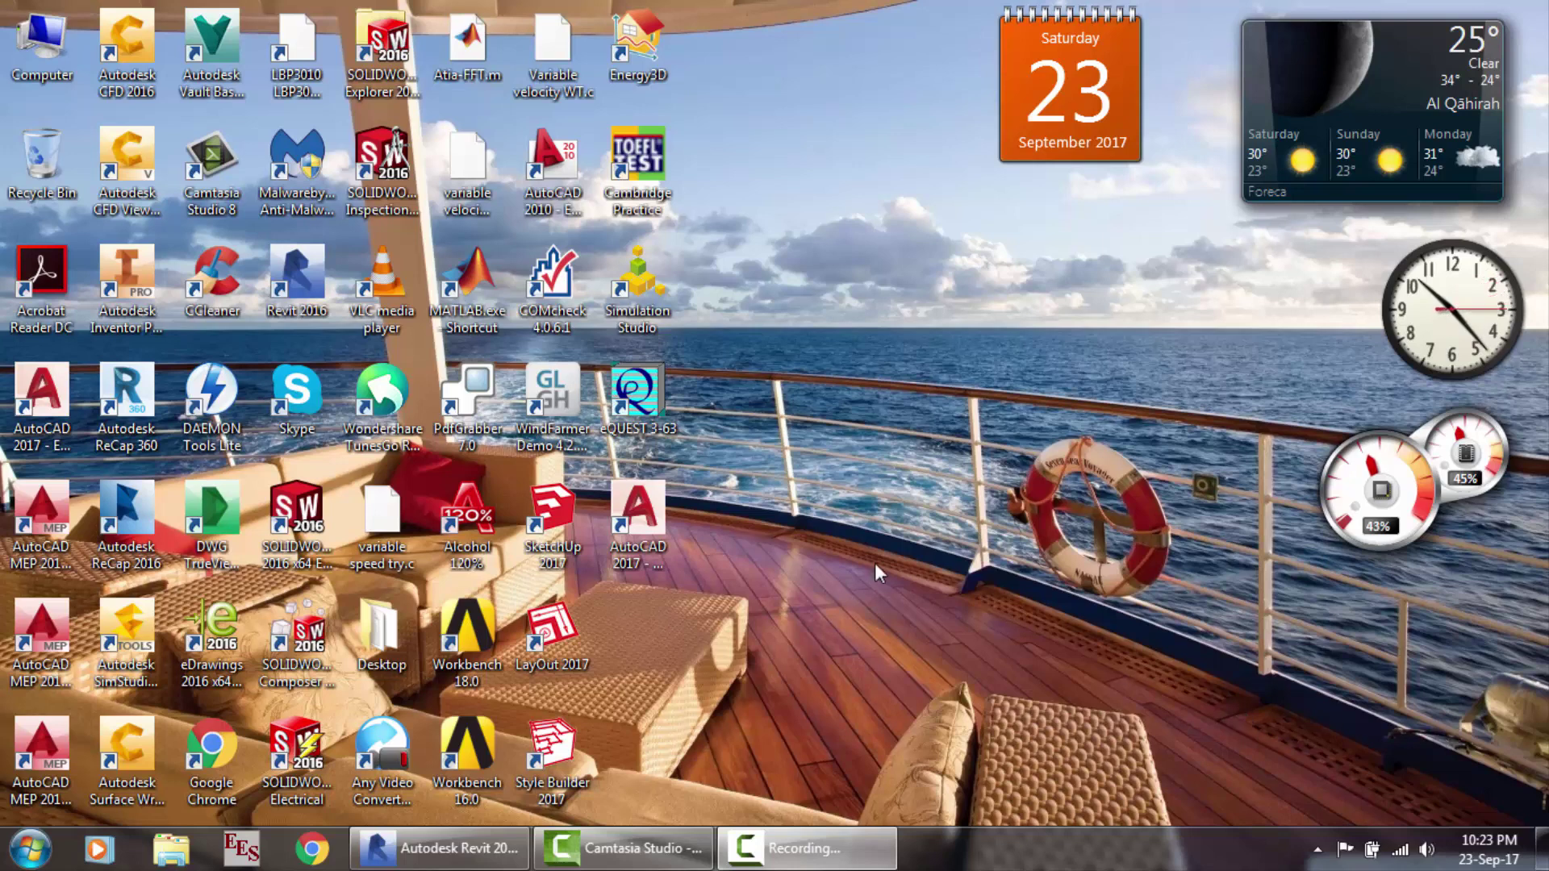
# Step: Switch to Revit and examine the case study mall's ductwork in the 3D view from several angles
pyautogui.click(418, 848)
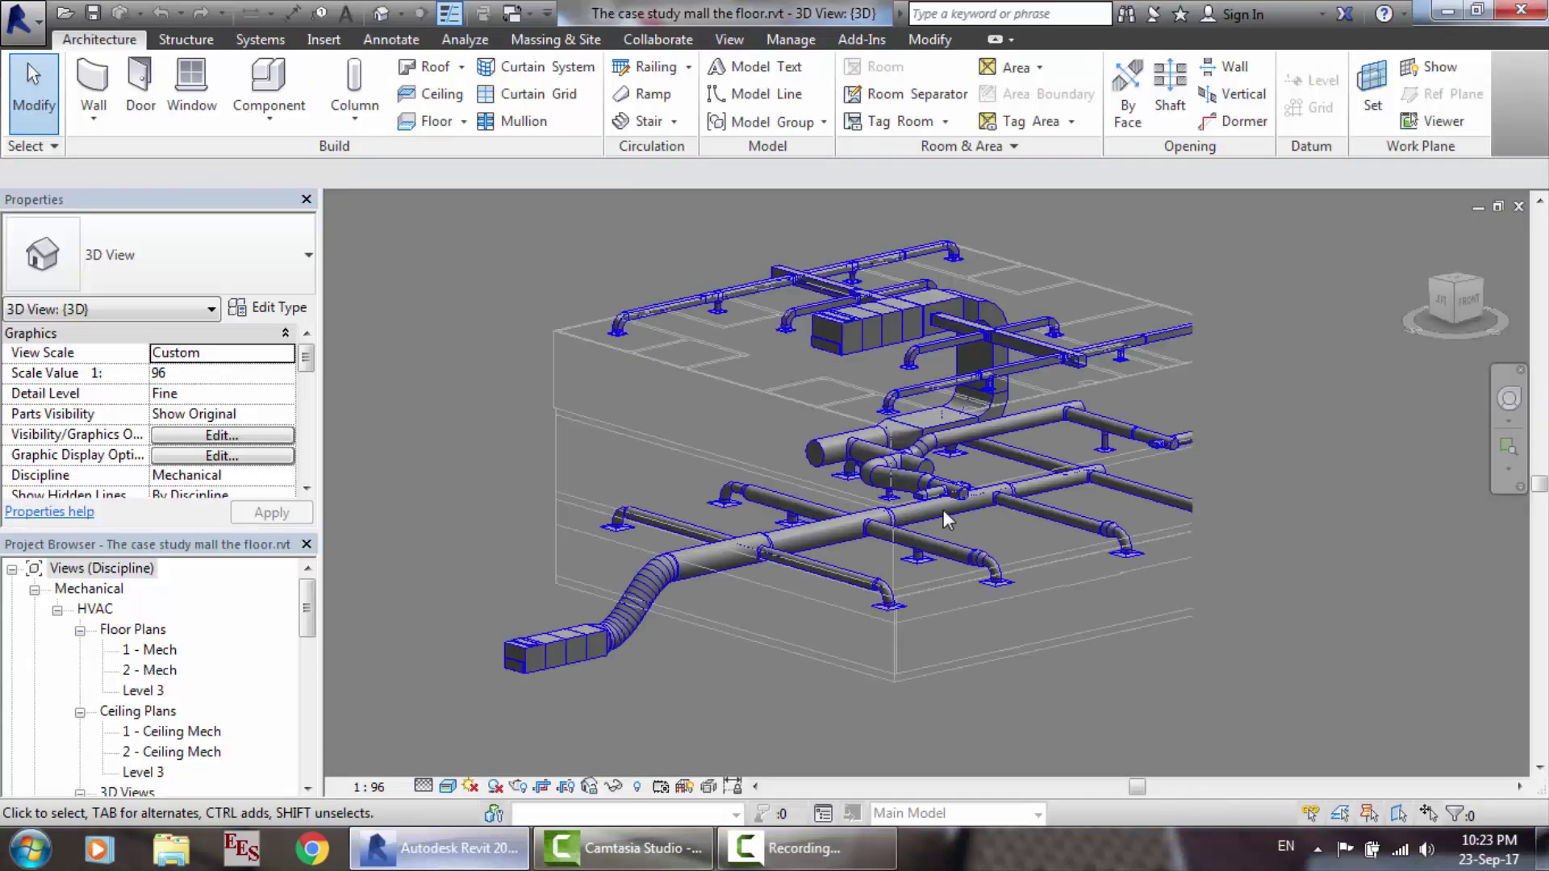
pyautogui.click(1502, 403)
pyautogui.moveTo(1315, 449); pyautogui.dragTo(1031, 466)
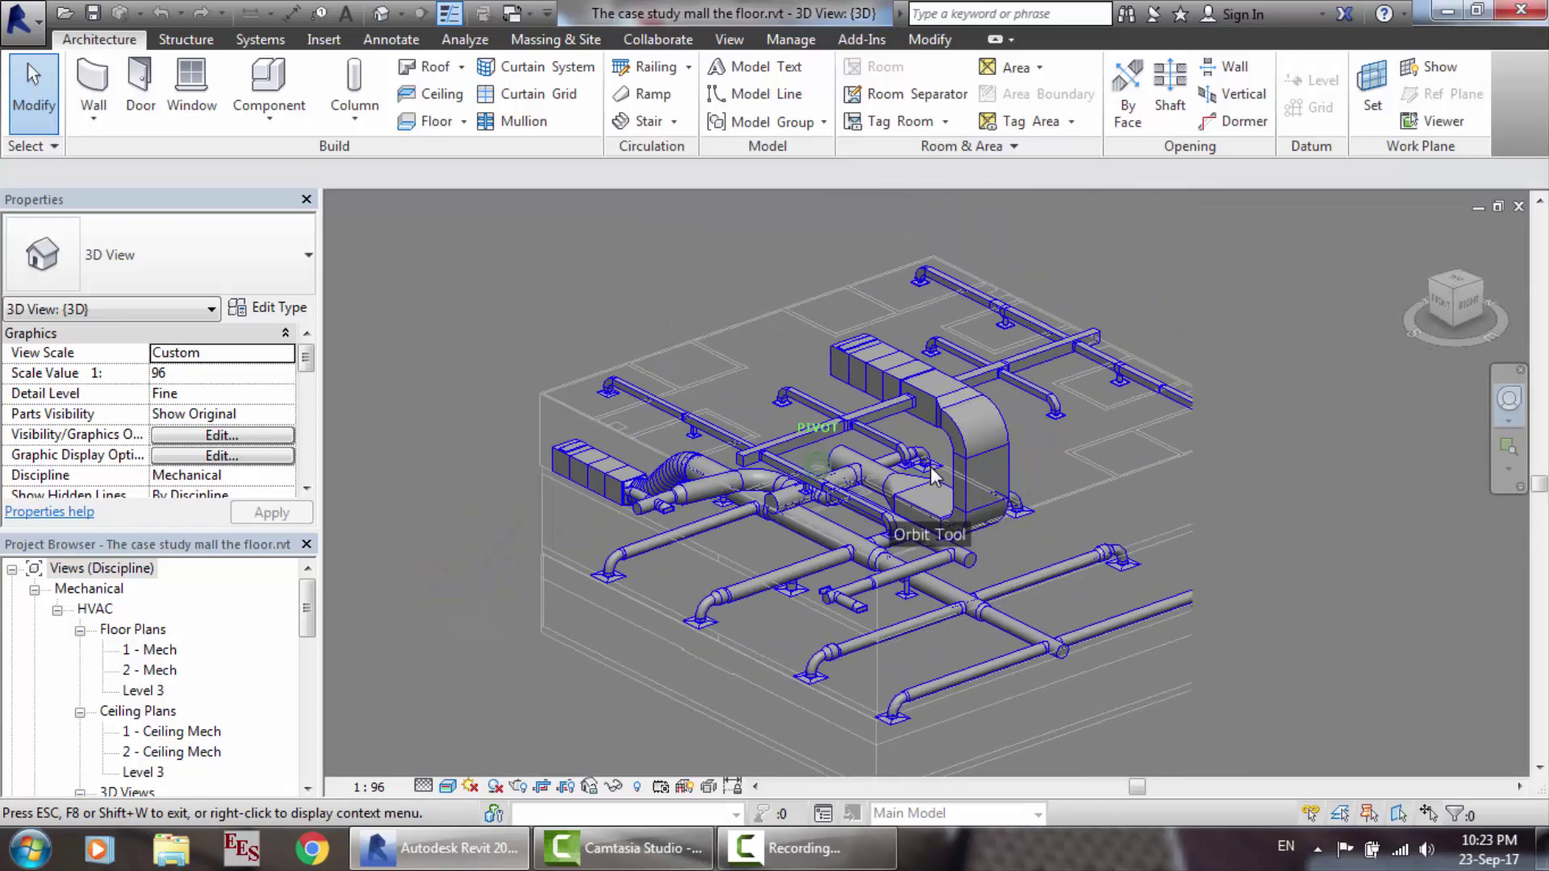
pyautogui.press('Escape')
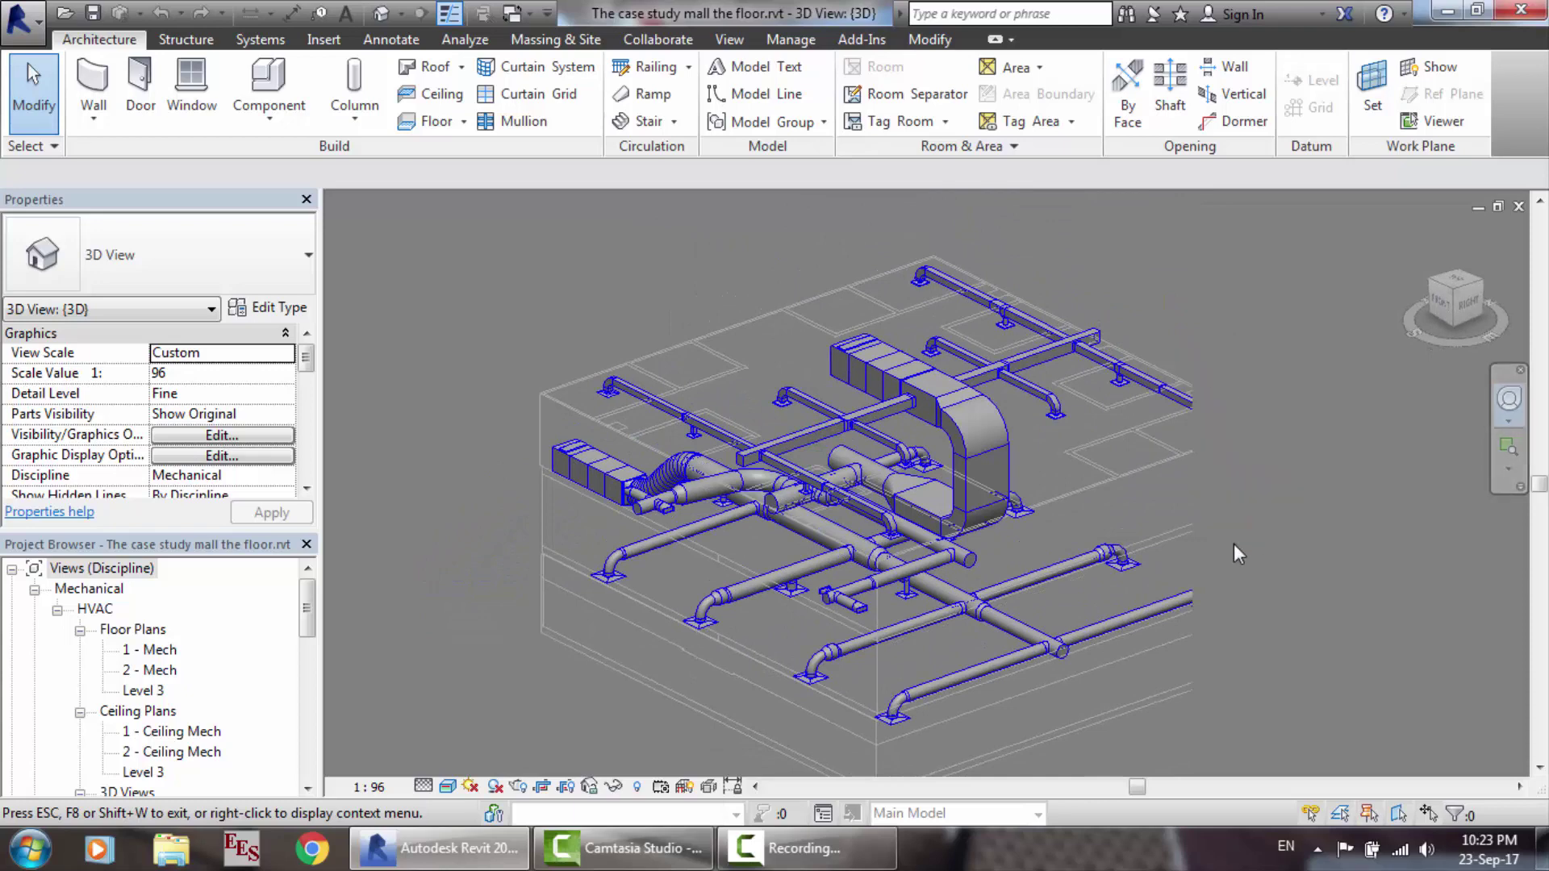
pyautogui.scroll(3, 1233, 544)
pyautogui.scroll(-5, 1233, 544)
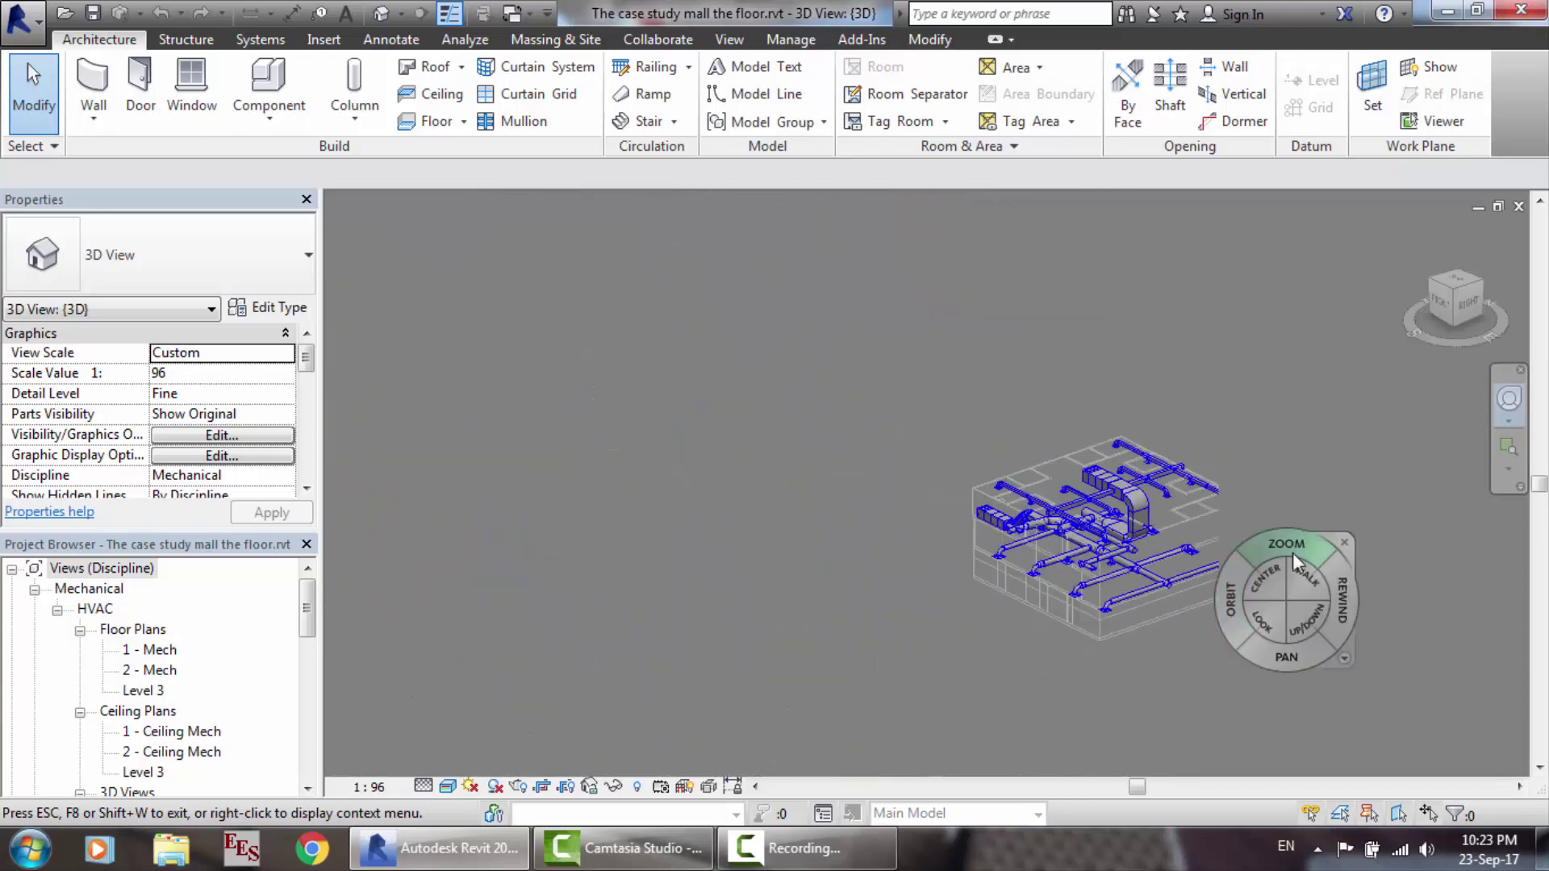
pyautogui.scroll(5, 1293, 554)
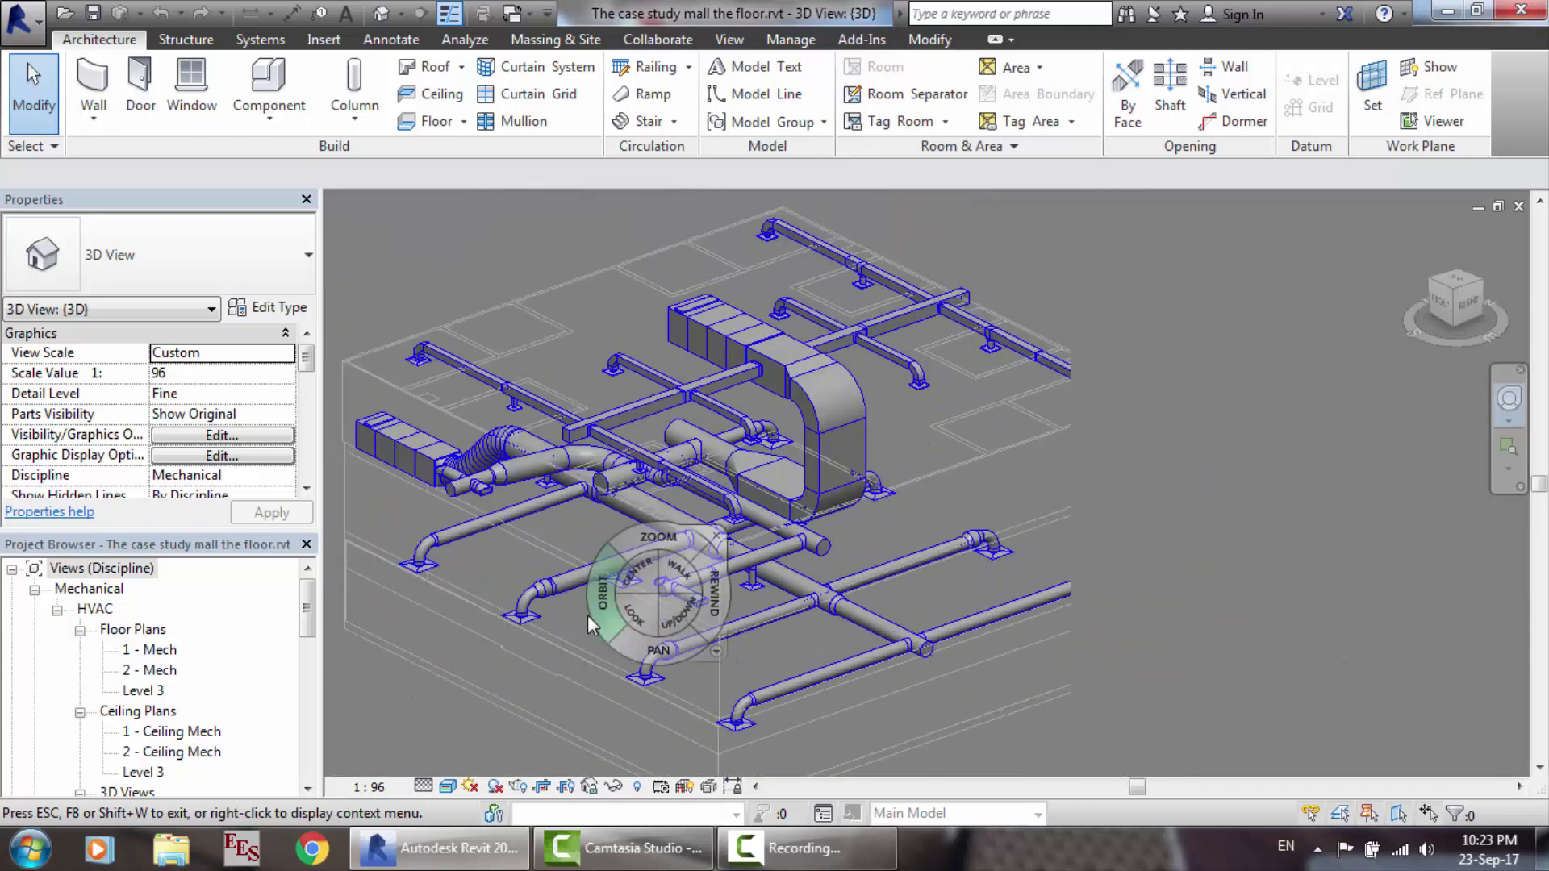
pyautogui.scroll(5, 542, 395)
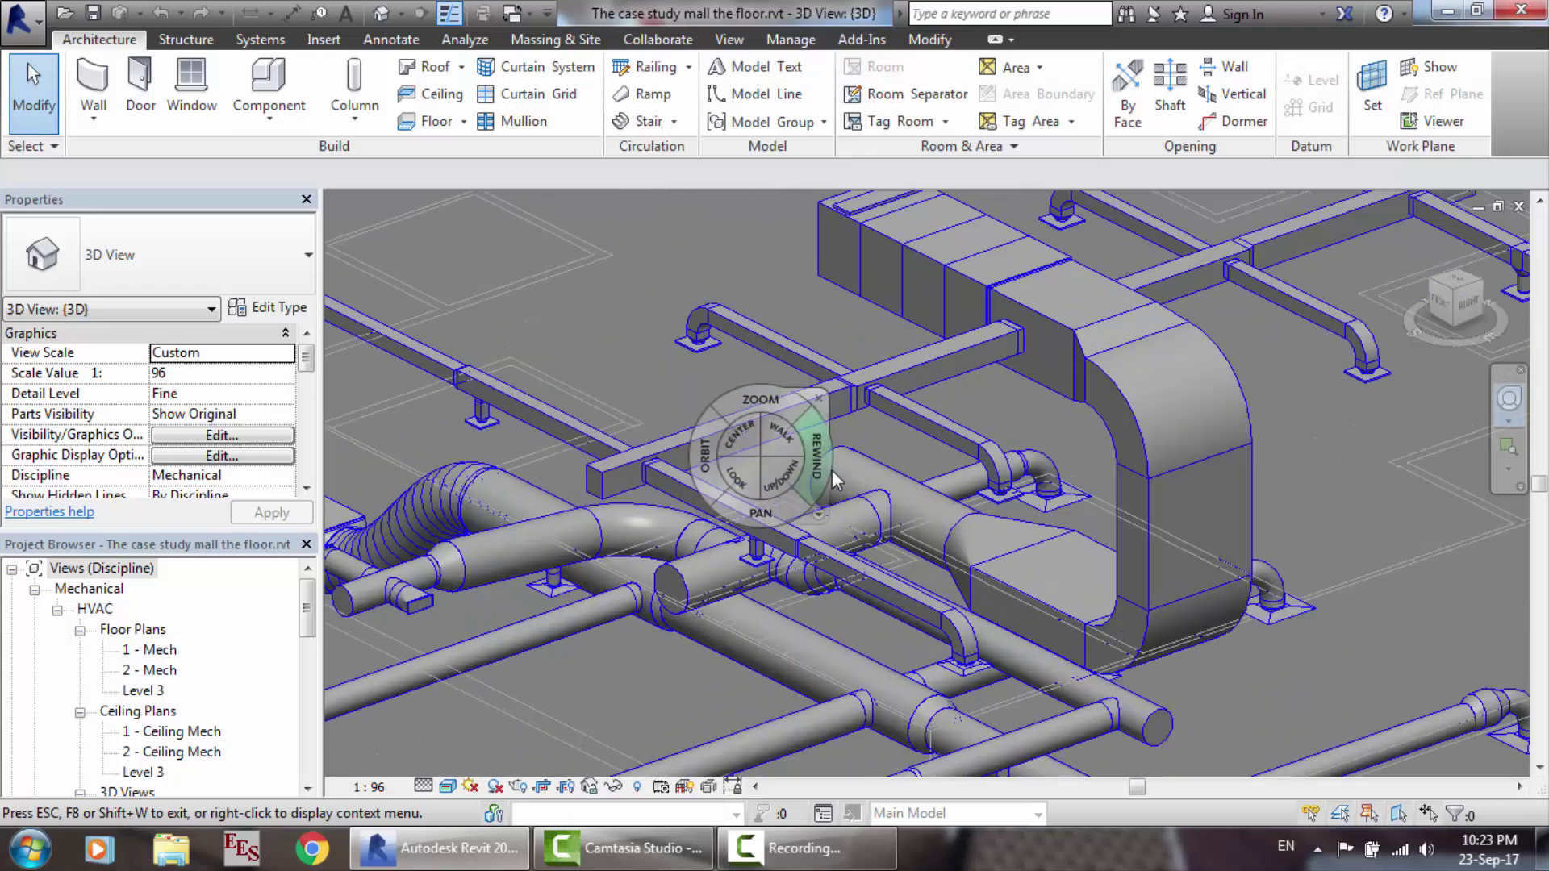
pyautogui.scroll(-5, 831, 469)
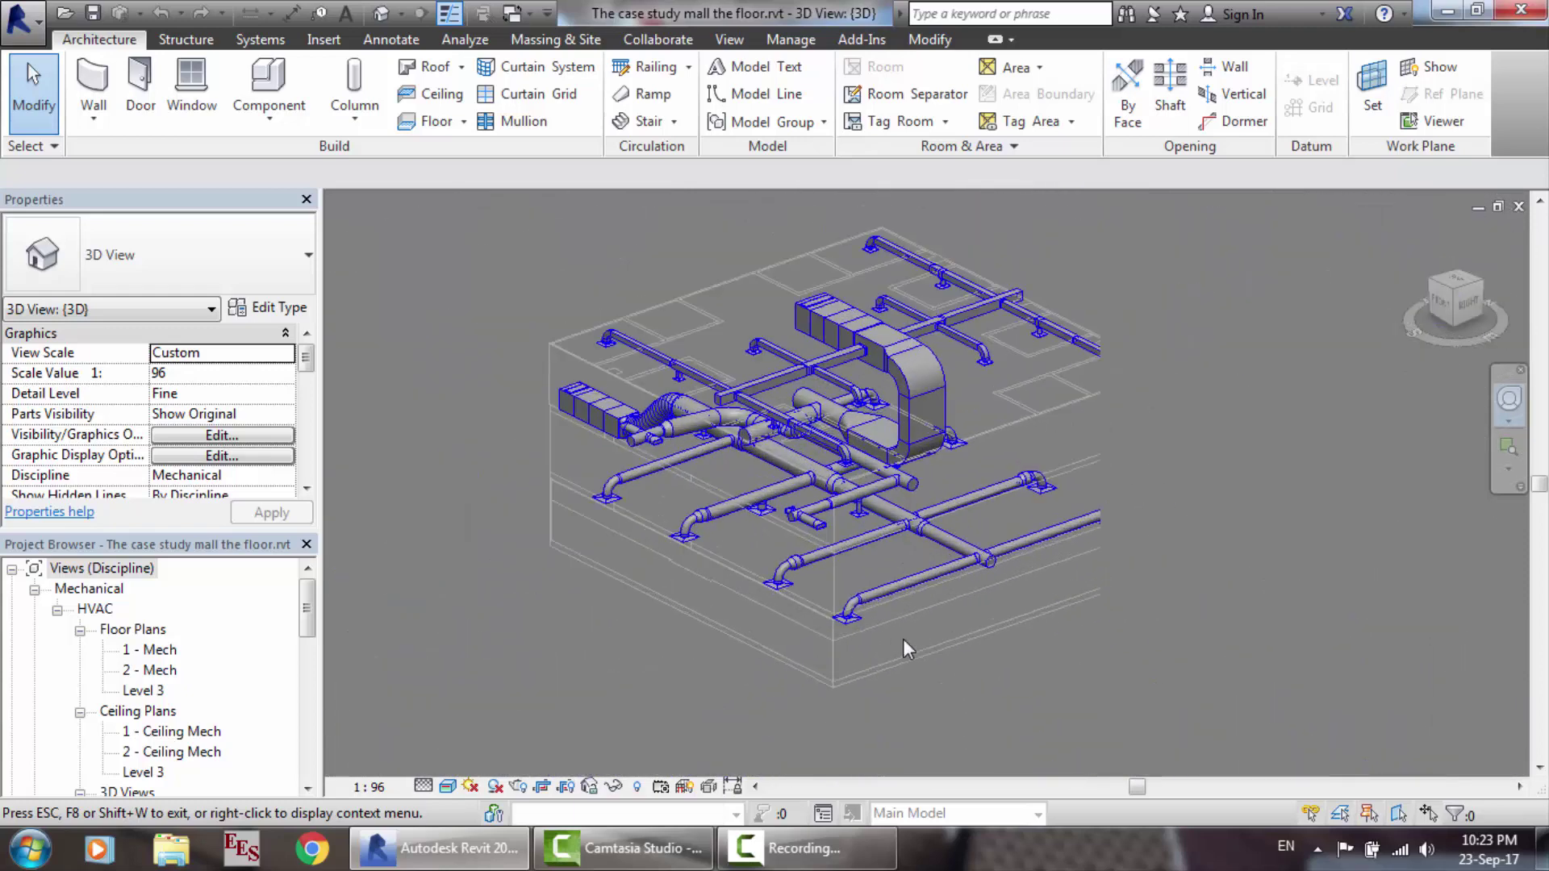
pyautogui.scroll(5, 903, 639)
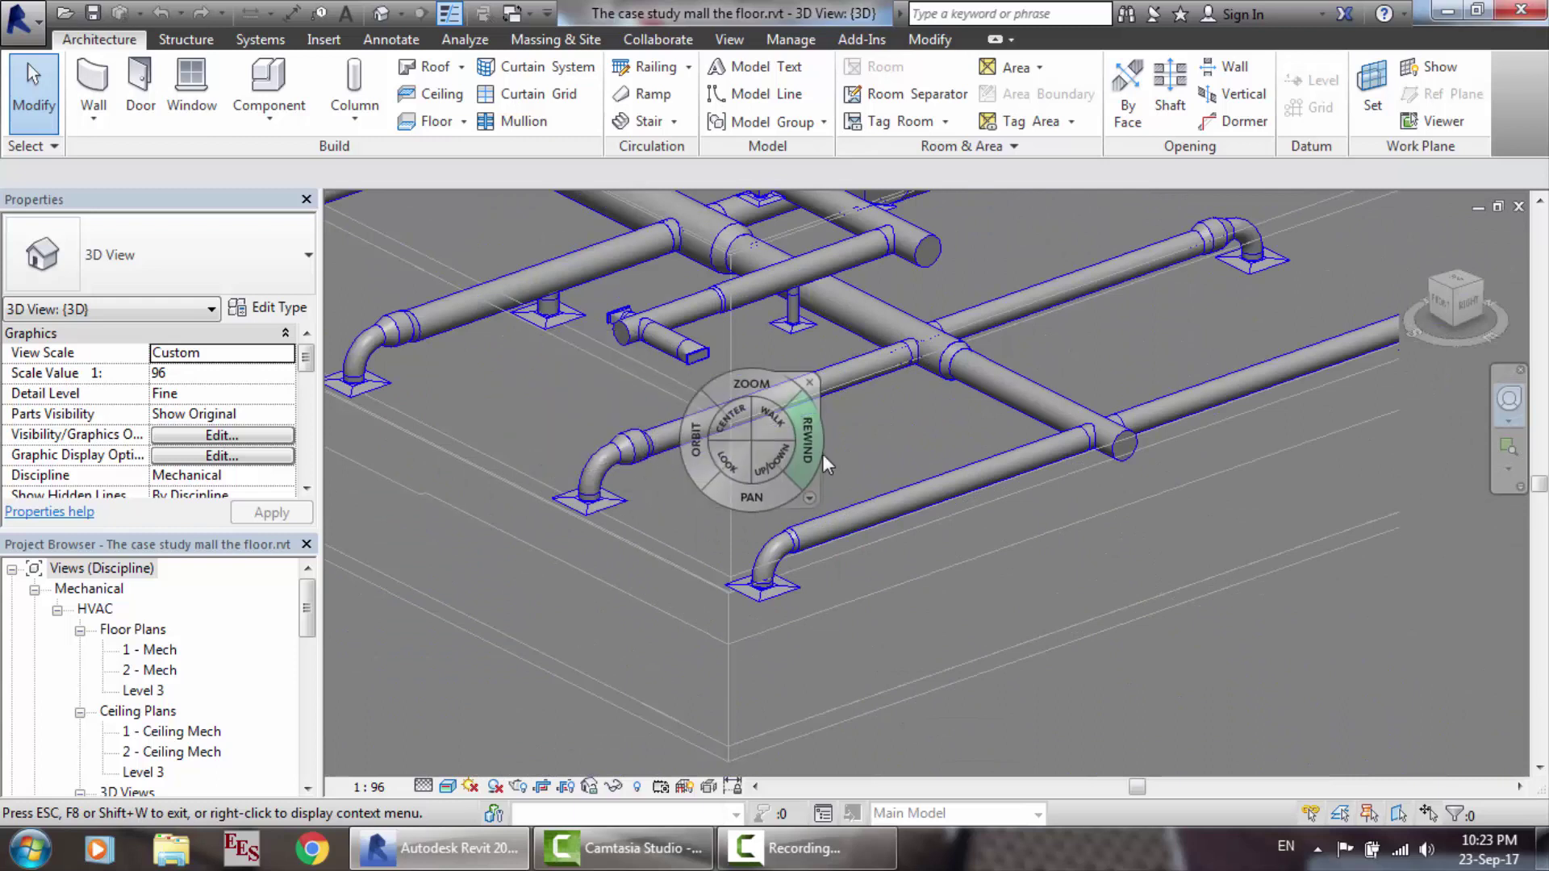
pyautogui.click(813, 383)
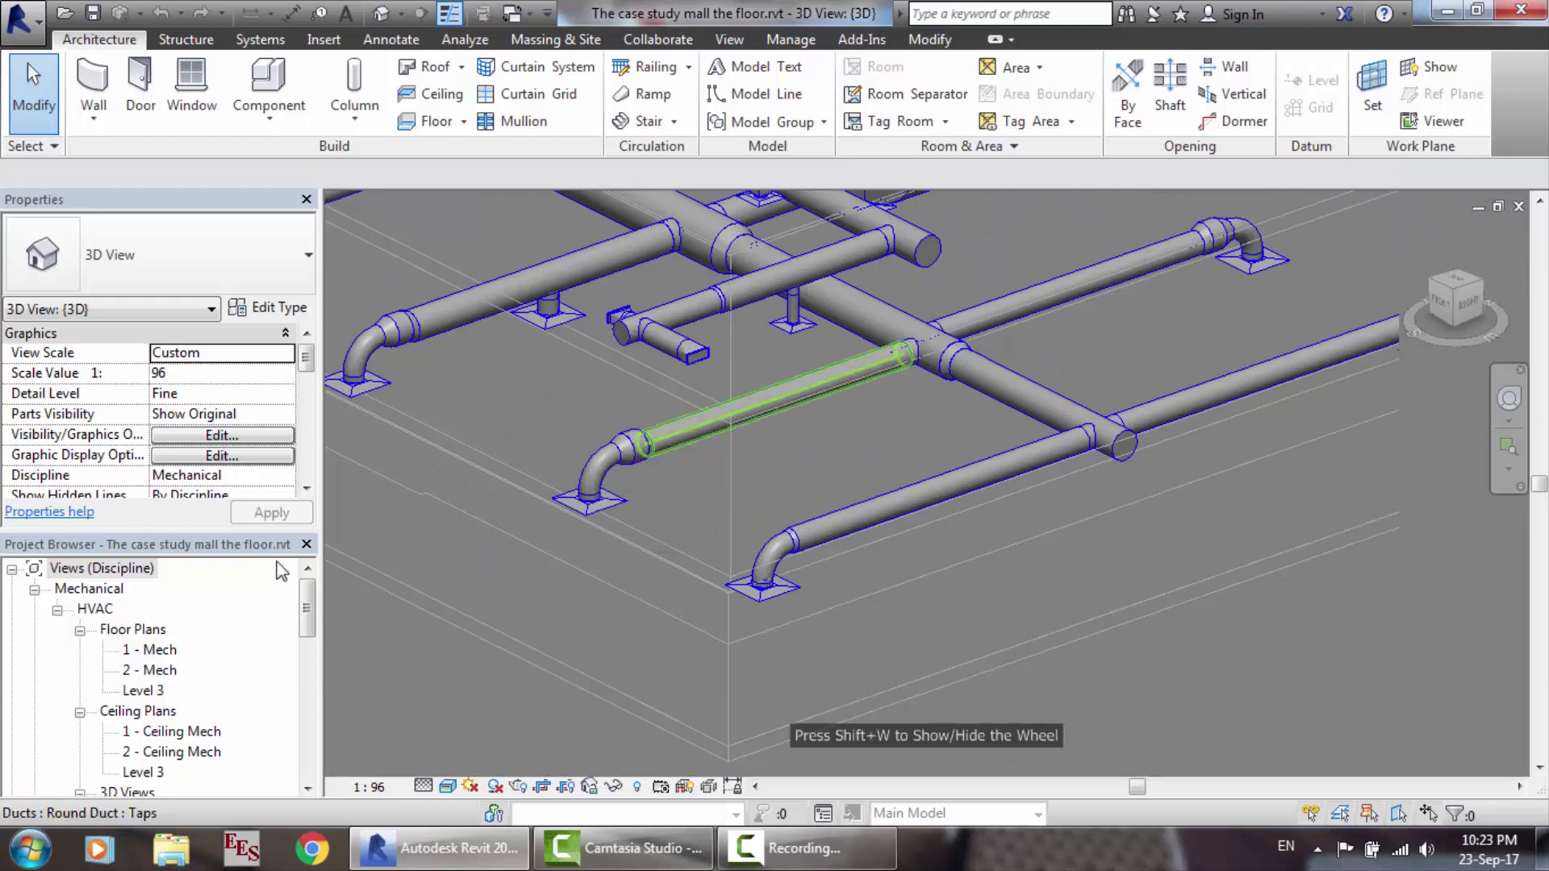
# Step: Review the 1 - Mech floor plan and the 1 - Ceiling Mech, 2 - Ceiling Mech and Level 3 ceiling plans
pyautogui.doubleClick(155, 649)
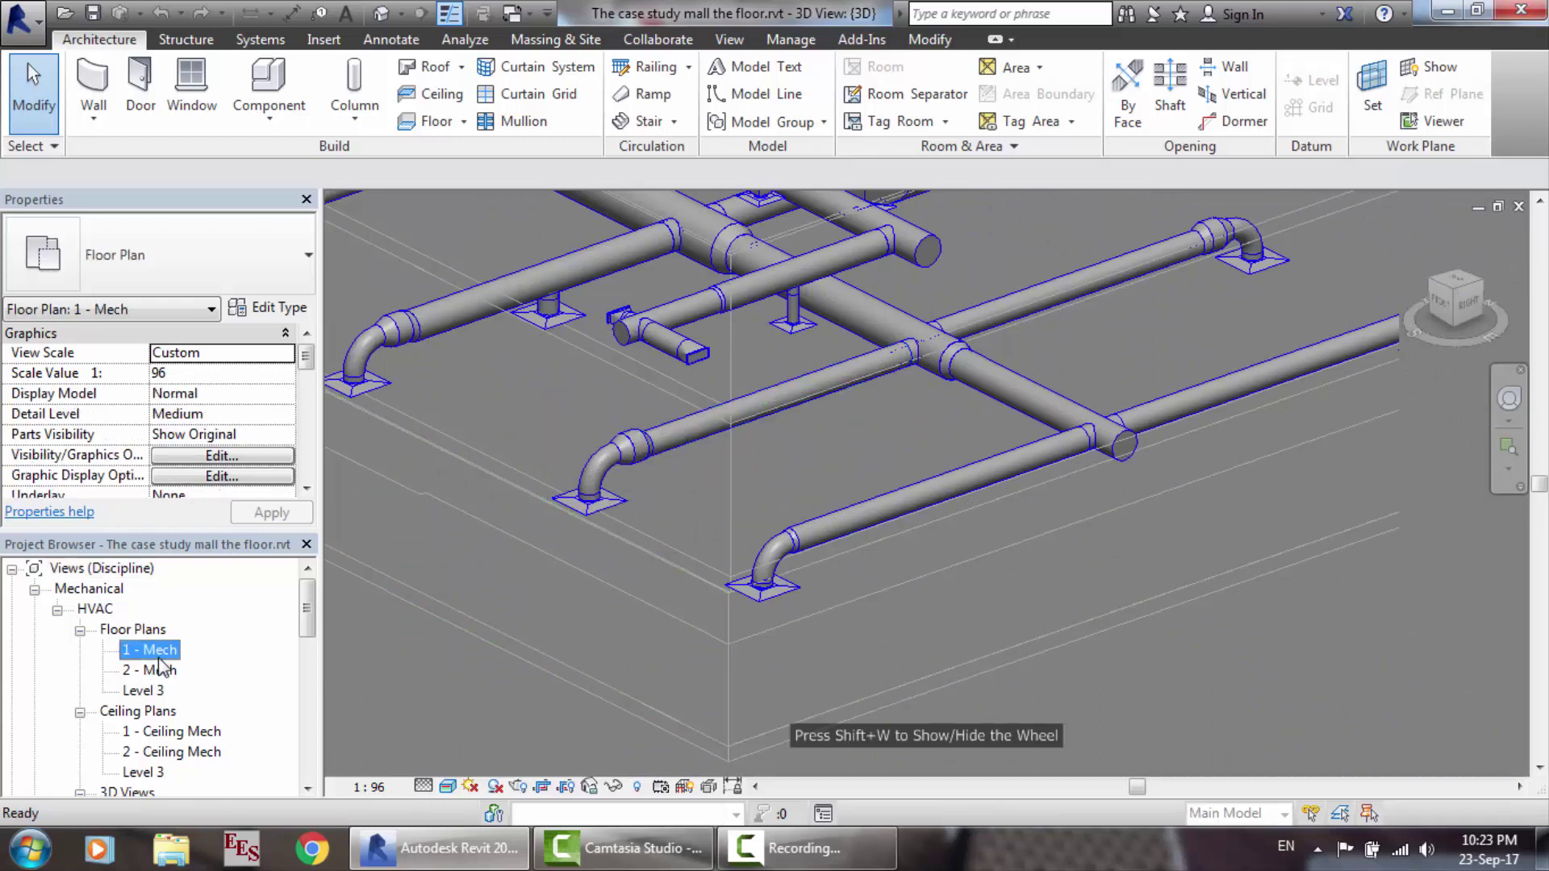
pyautogui.click(189, 744)
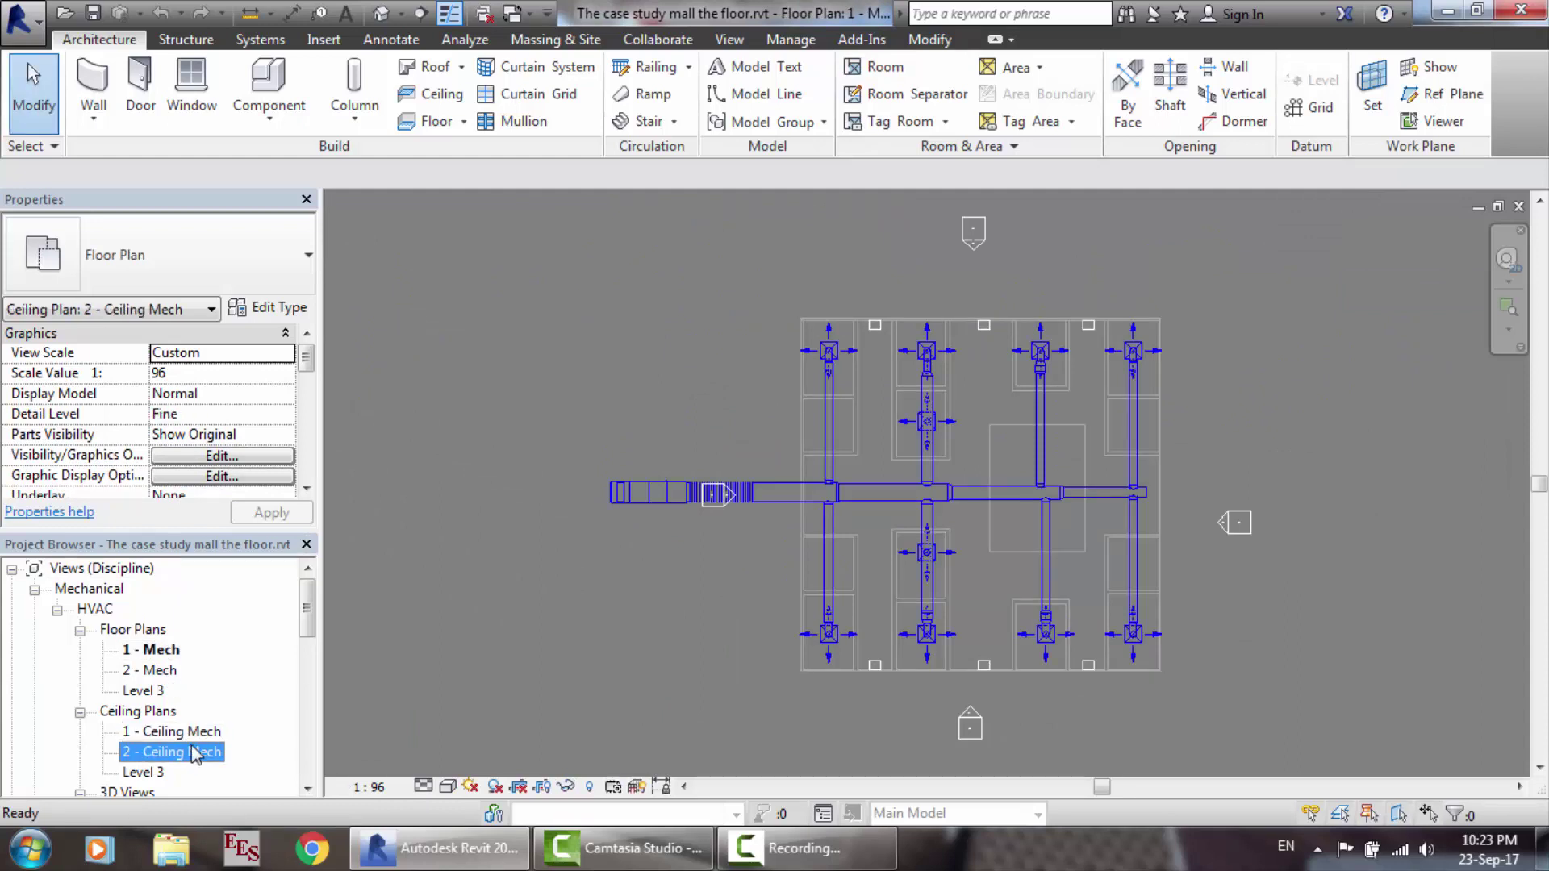
pyautogui.doubleClick(187, 733)
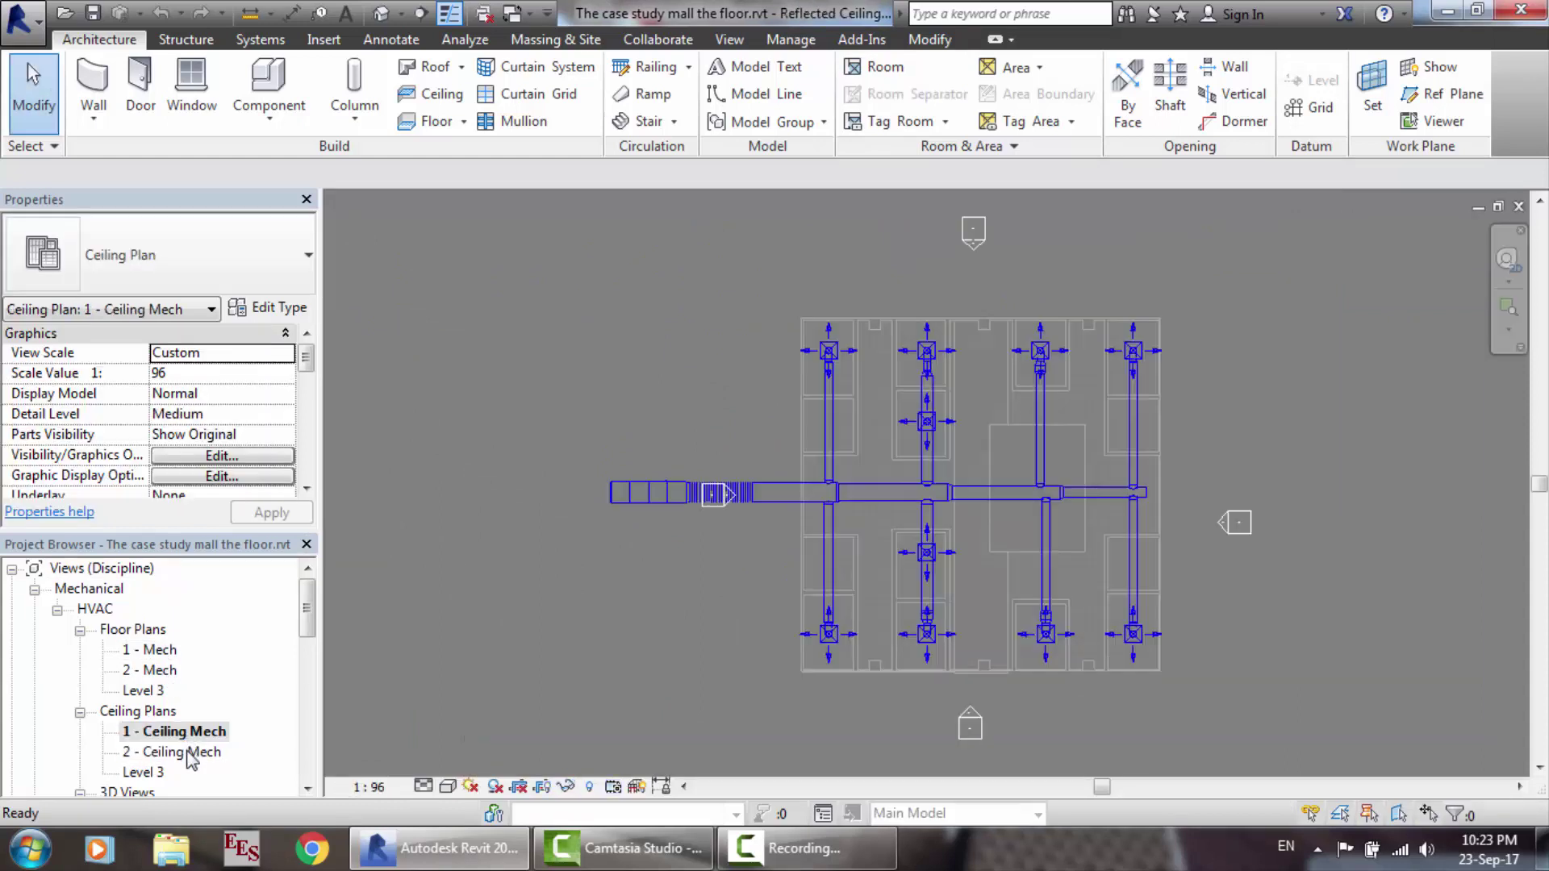
pyautogui.doubleClick(188, 755)
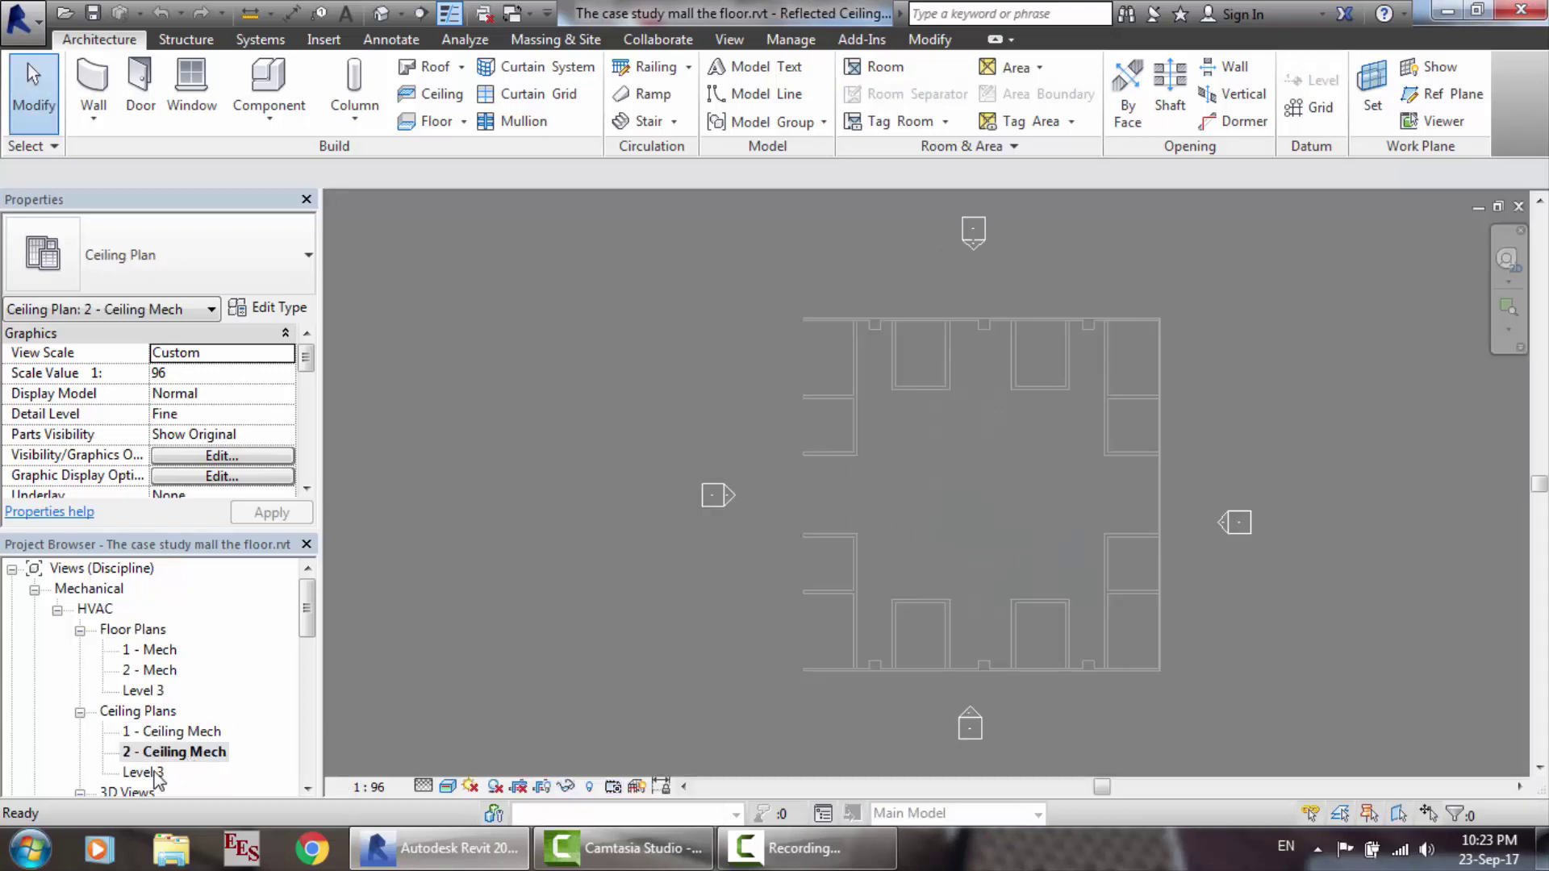
pyautogui.doubleClick(158, 773)
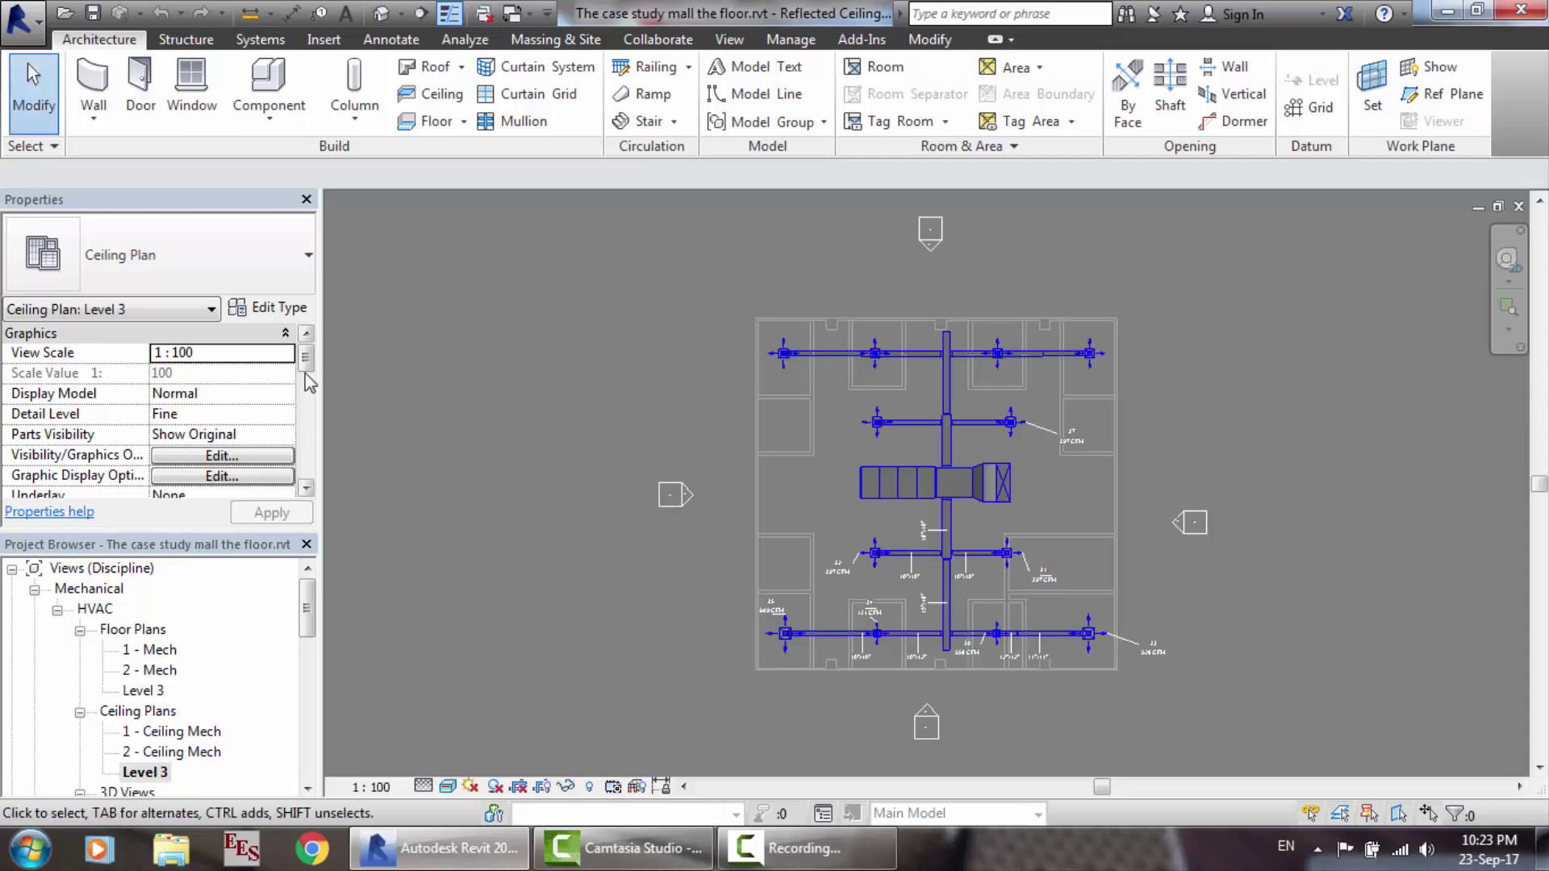
pyautogui.moveTo(306, 375)
pyautogui.mouseDown()
pyautogui.moveTo(307, 395)
pyautogui.moveTo(306, 363)
pyautogui.mouseUp()
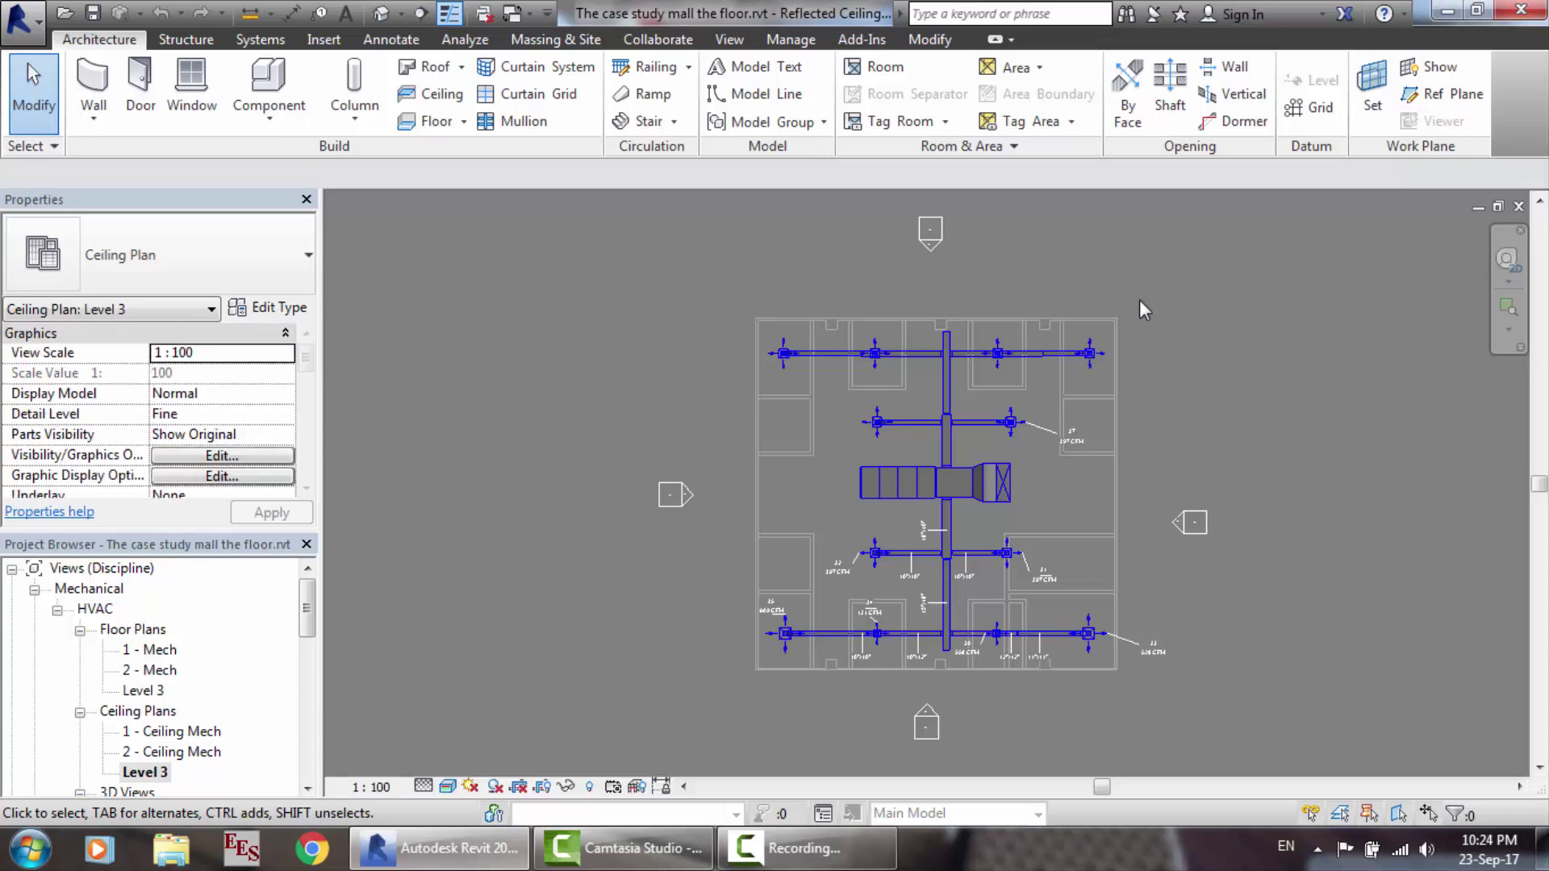
pyautogui.click(257, 39)
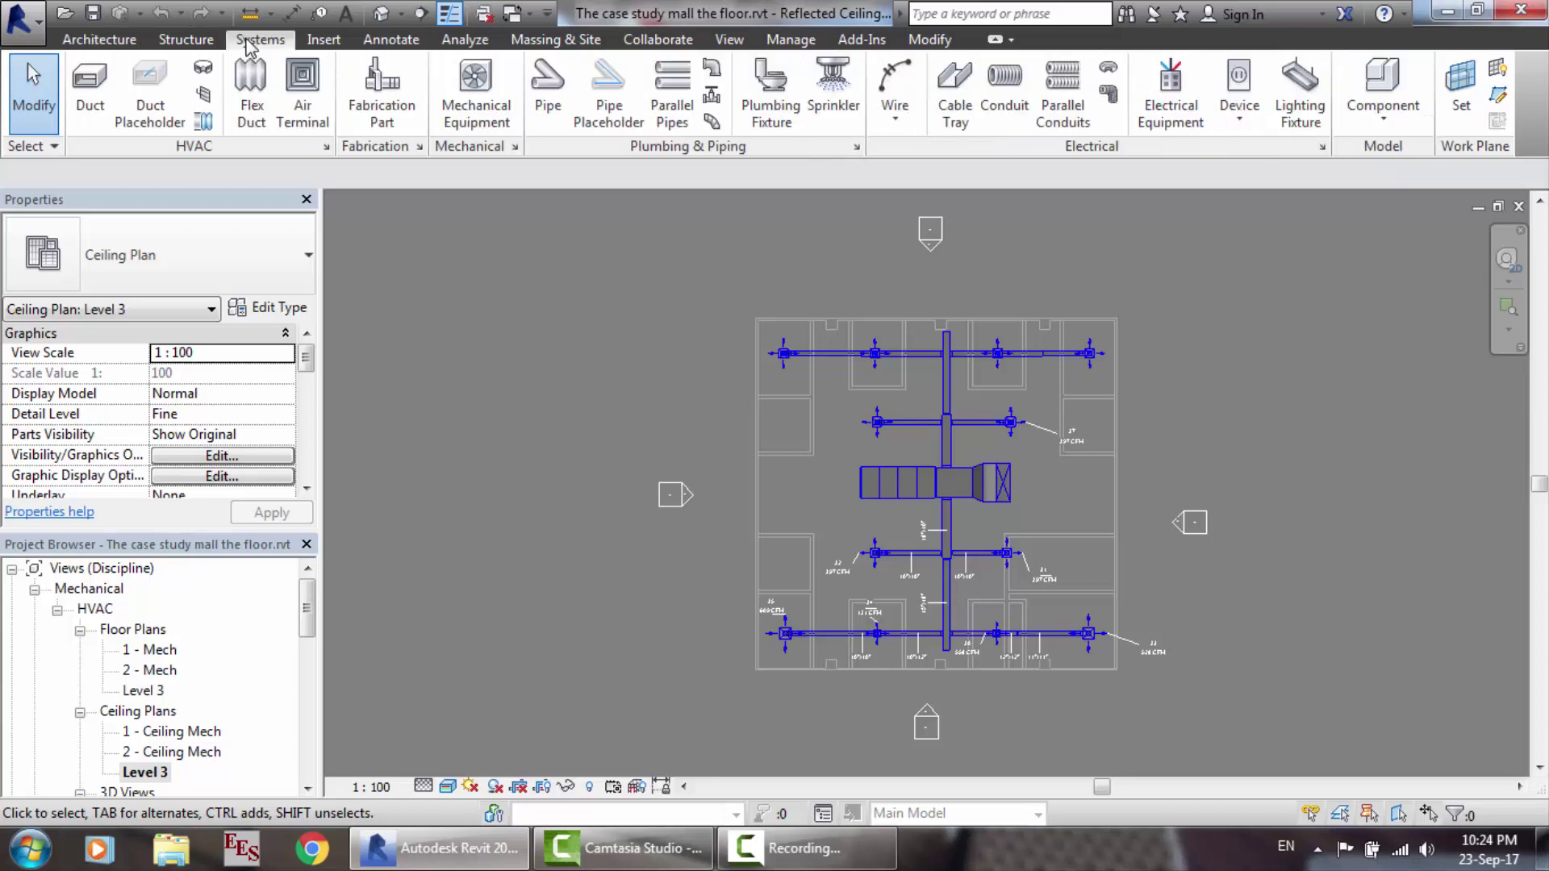
pyautogui.click(186, 40)
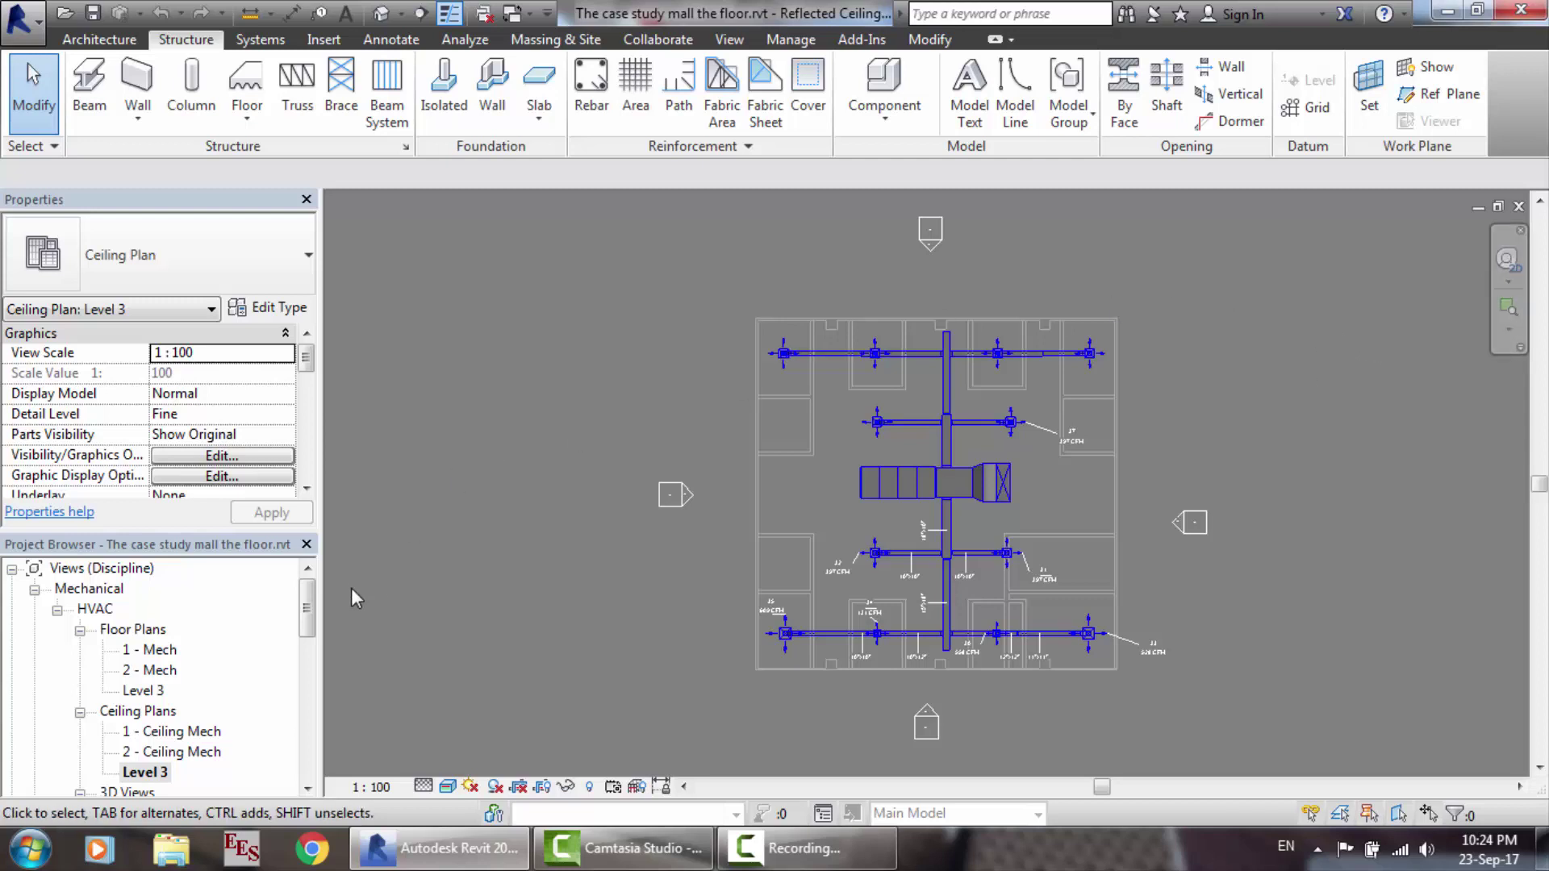
# Step: Create a new project from the Mechanical Template
pyautogui.click(20, 18)
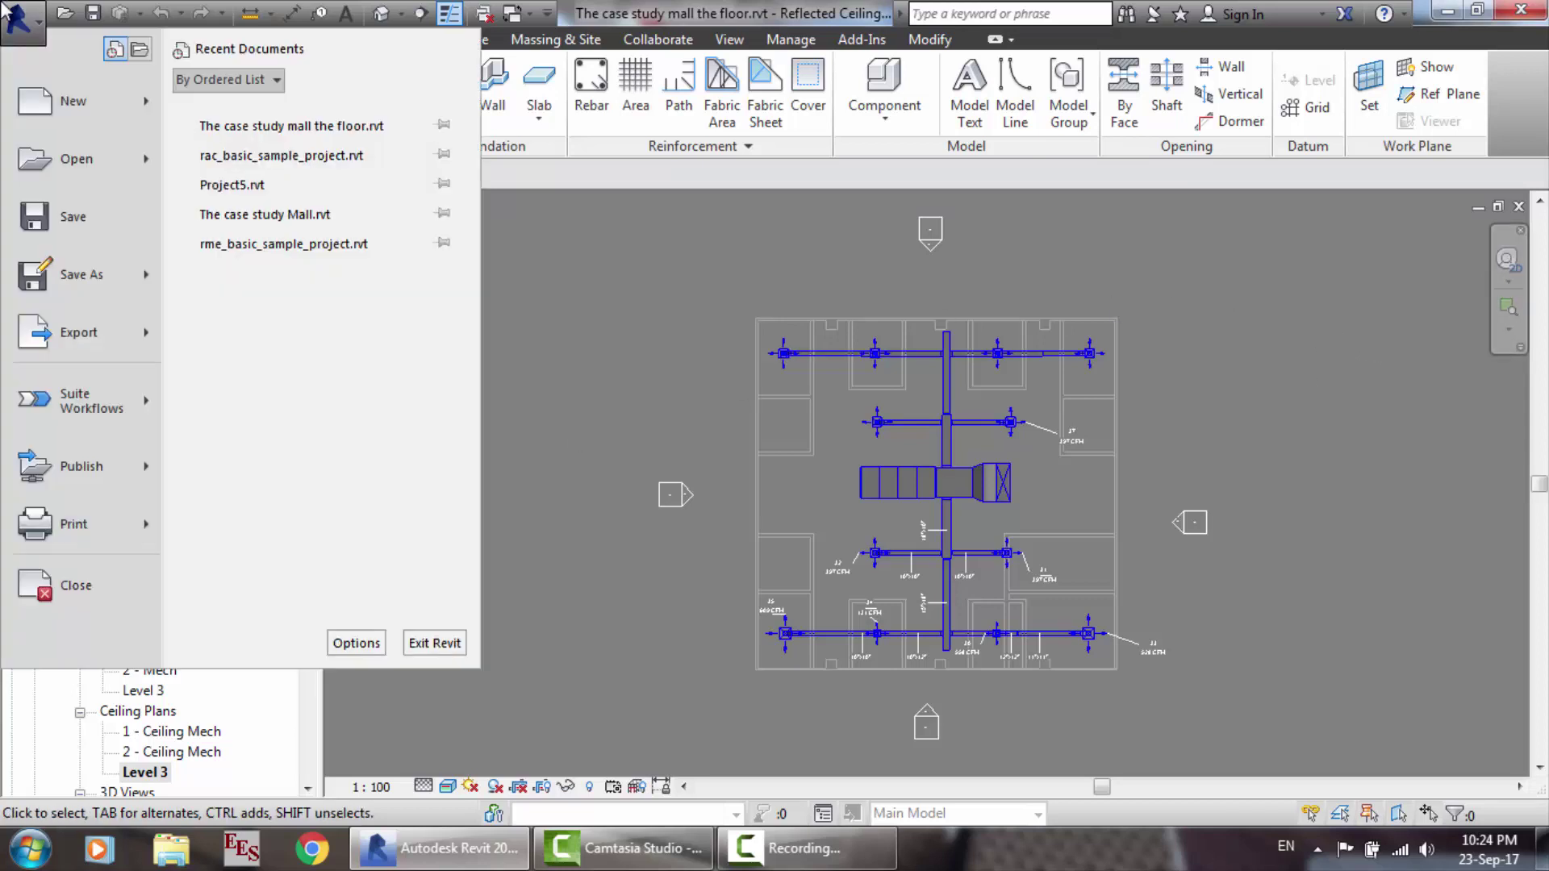
pyautogui.click(64, 103)
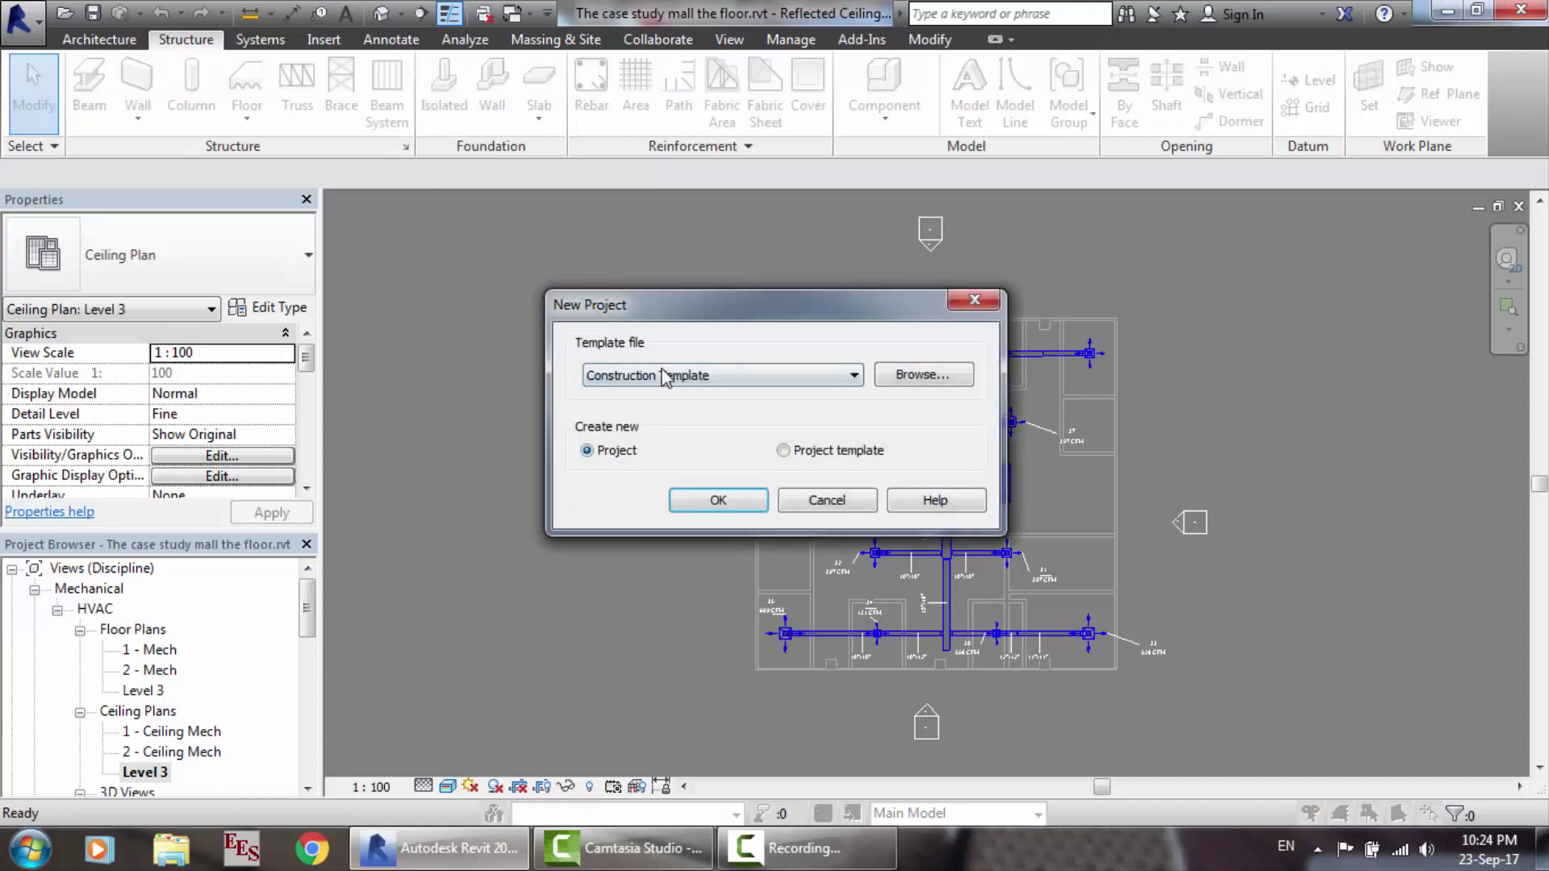
pyautogui.click(664, 378)
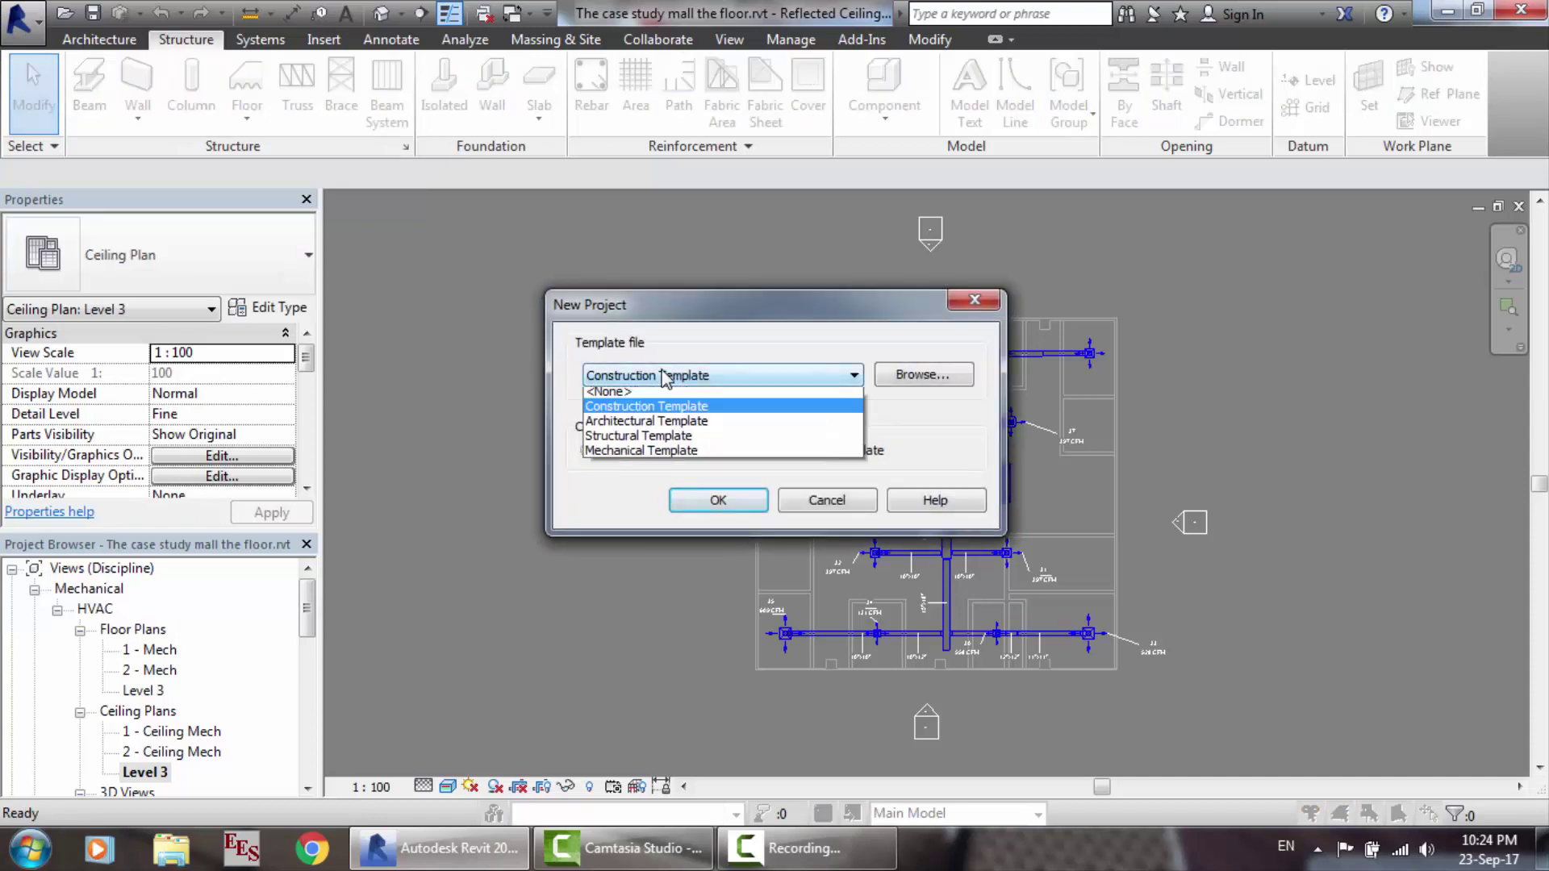
pyautogui.click(638, 456)
pyautogui.click(710, 501)
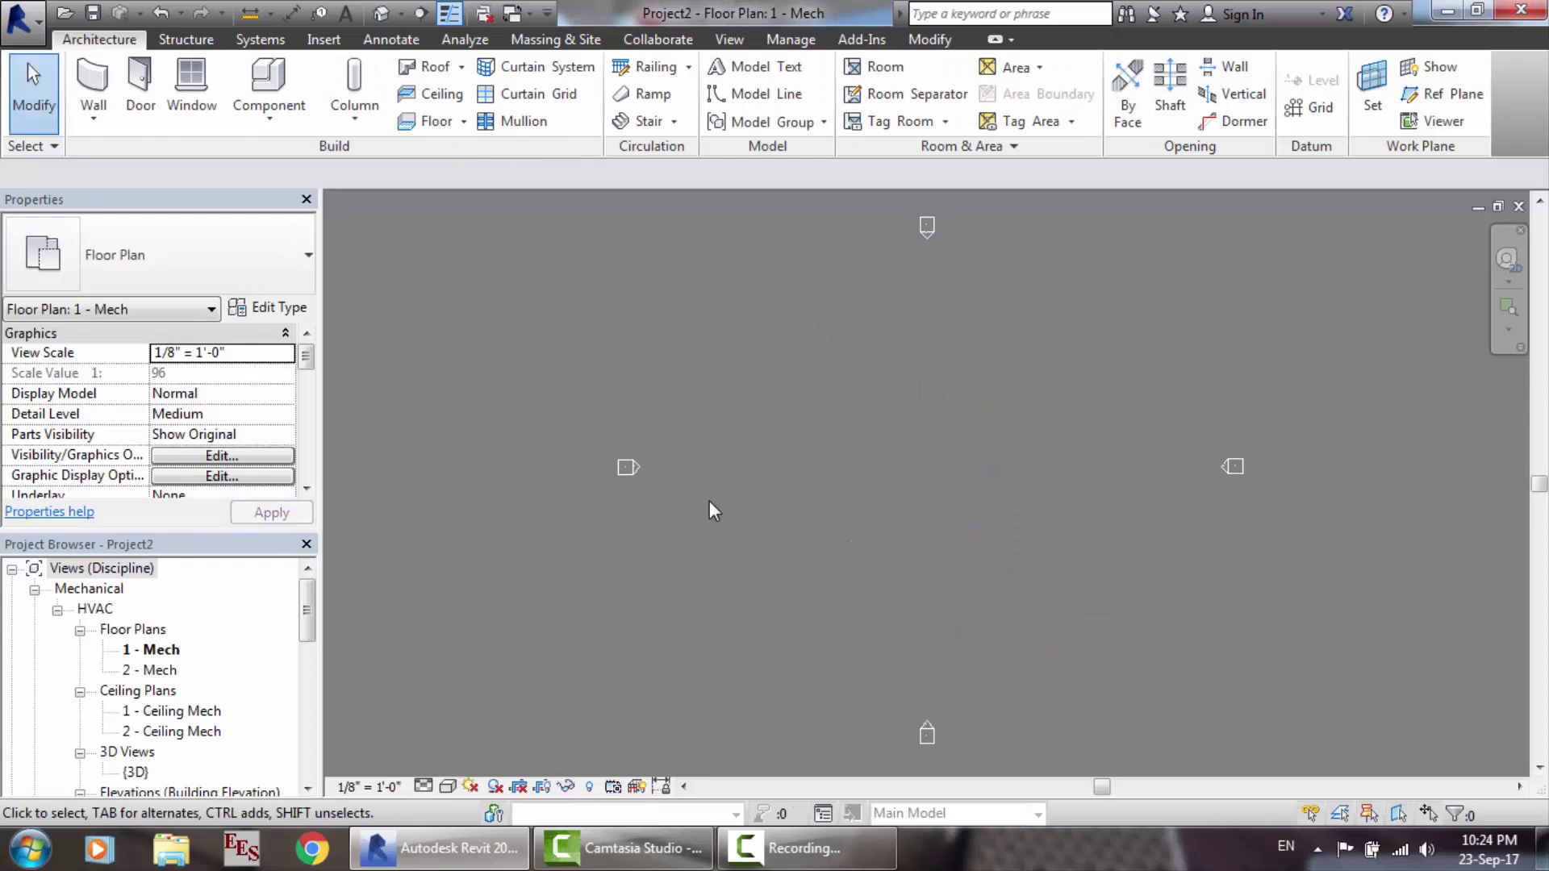
# Step: Draw a horizontal rectangular duct 50" wide in the 1 - Mech floor plan, starting near the west elevation marker
pyautogui.click(244, 41)
pyautogui.click(90, 113)
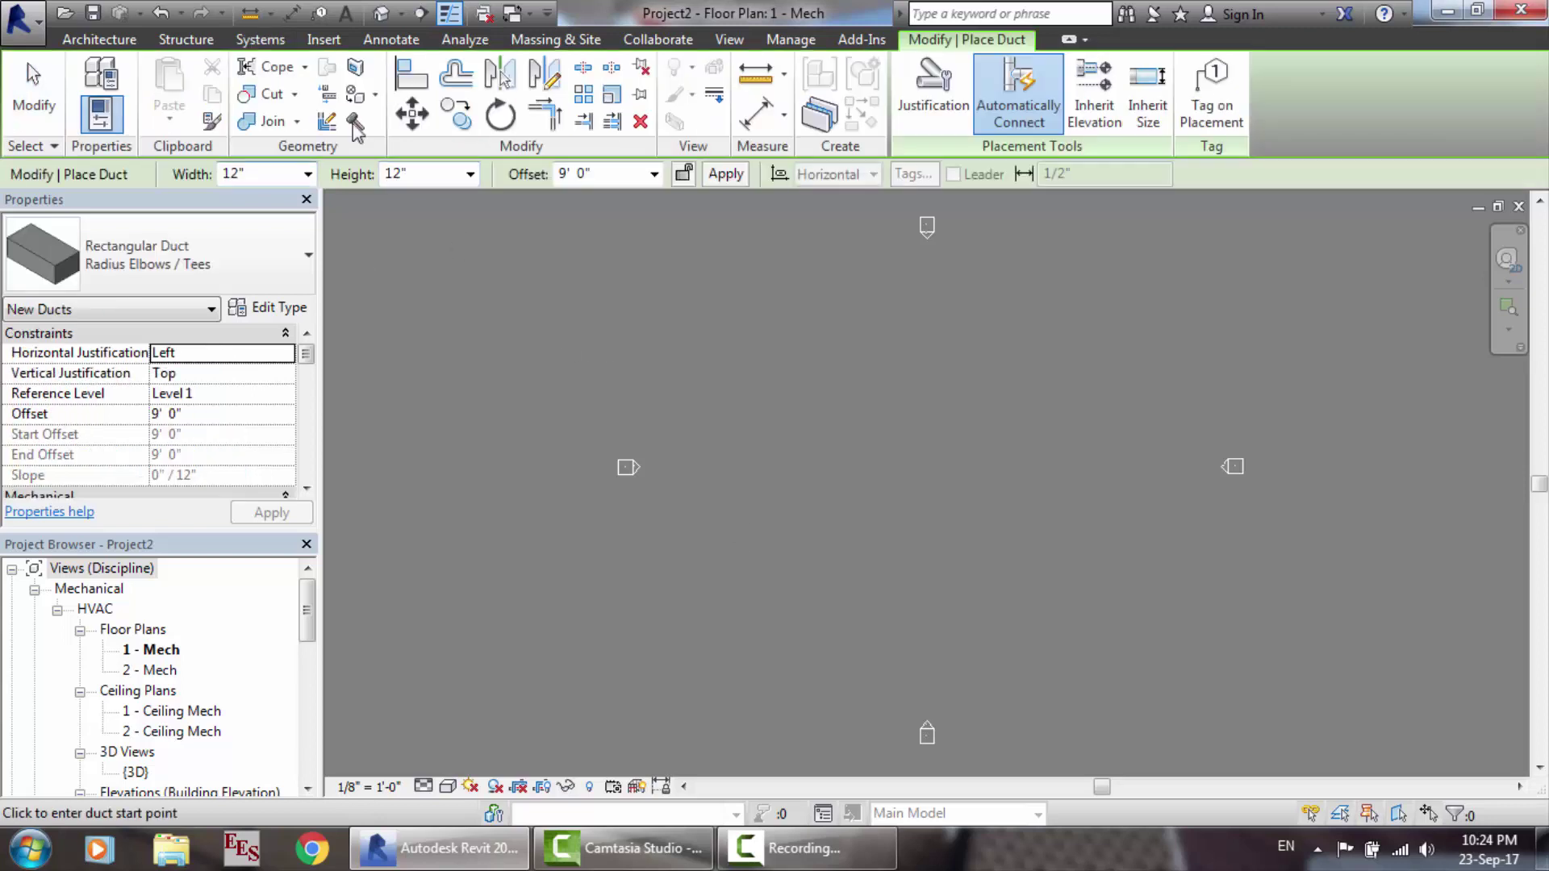
pyautogui.click(261, 174)
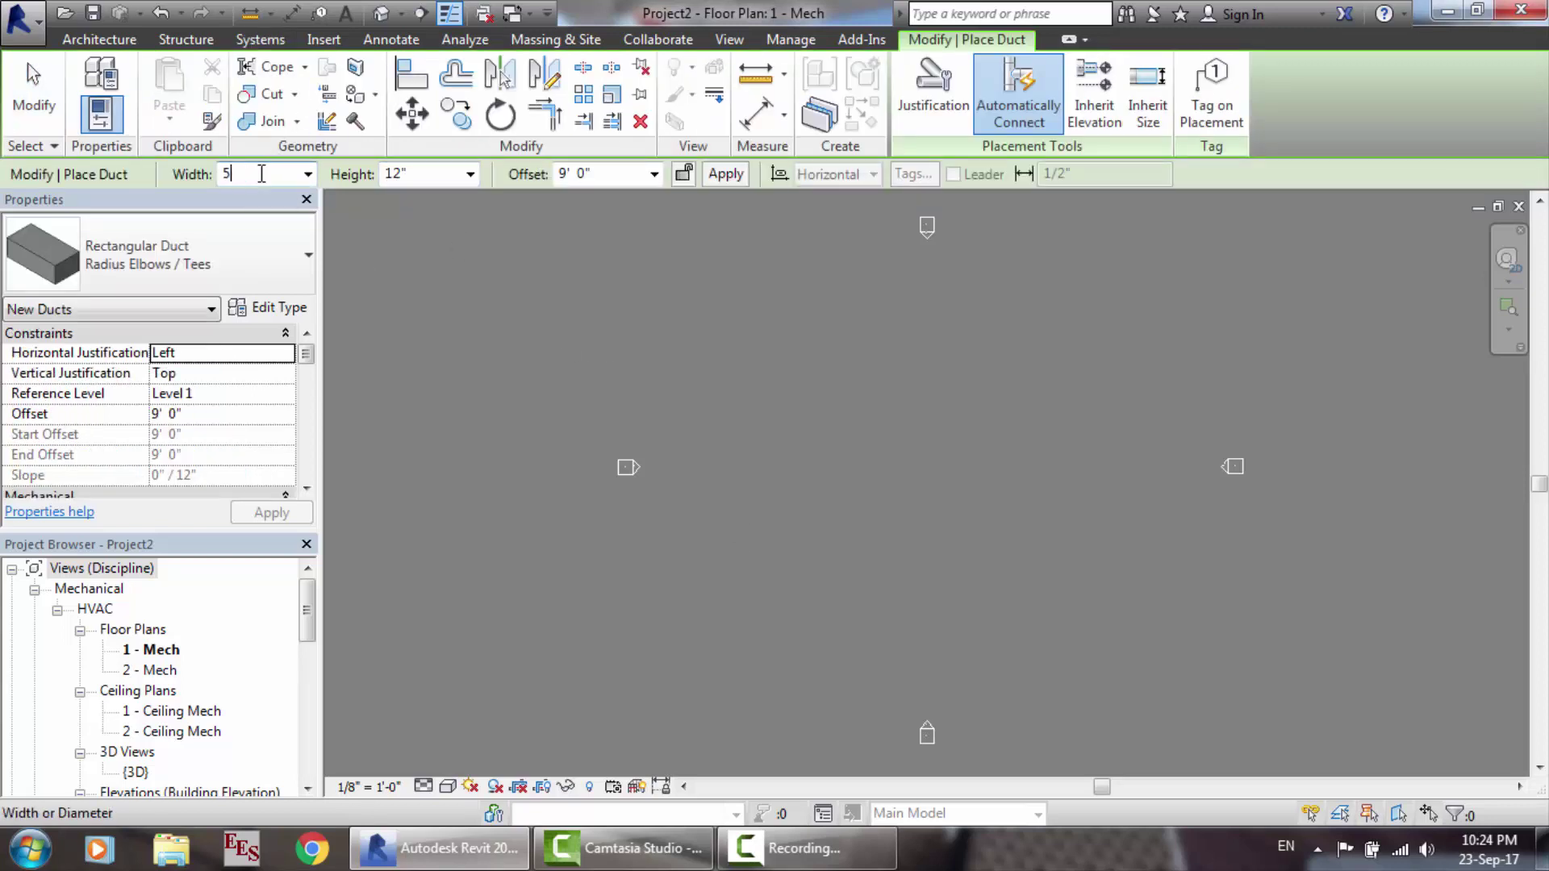
pyautogui.press('Return')
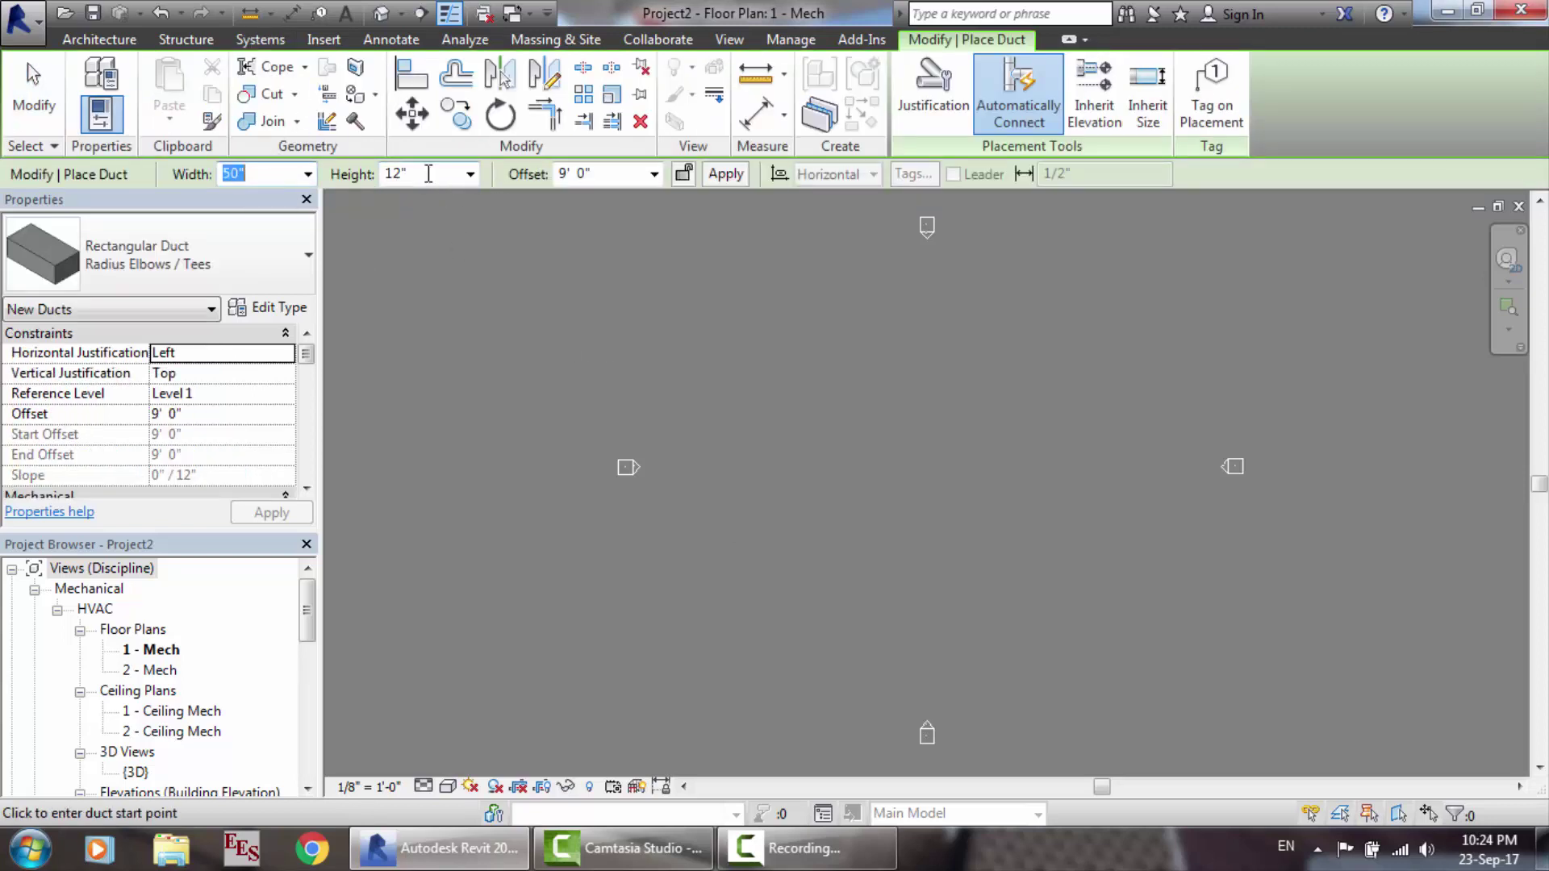
pyautogui.click(672, 508)
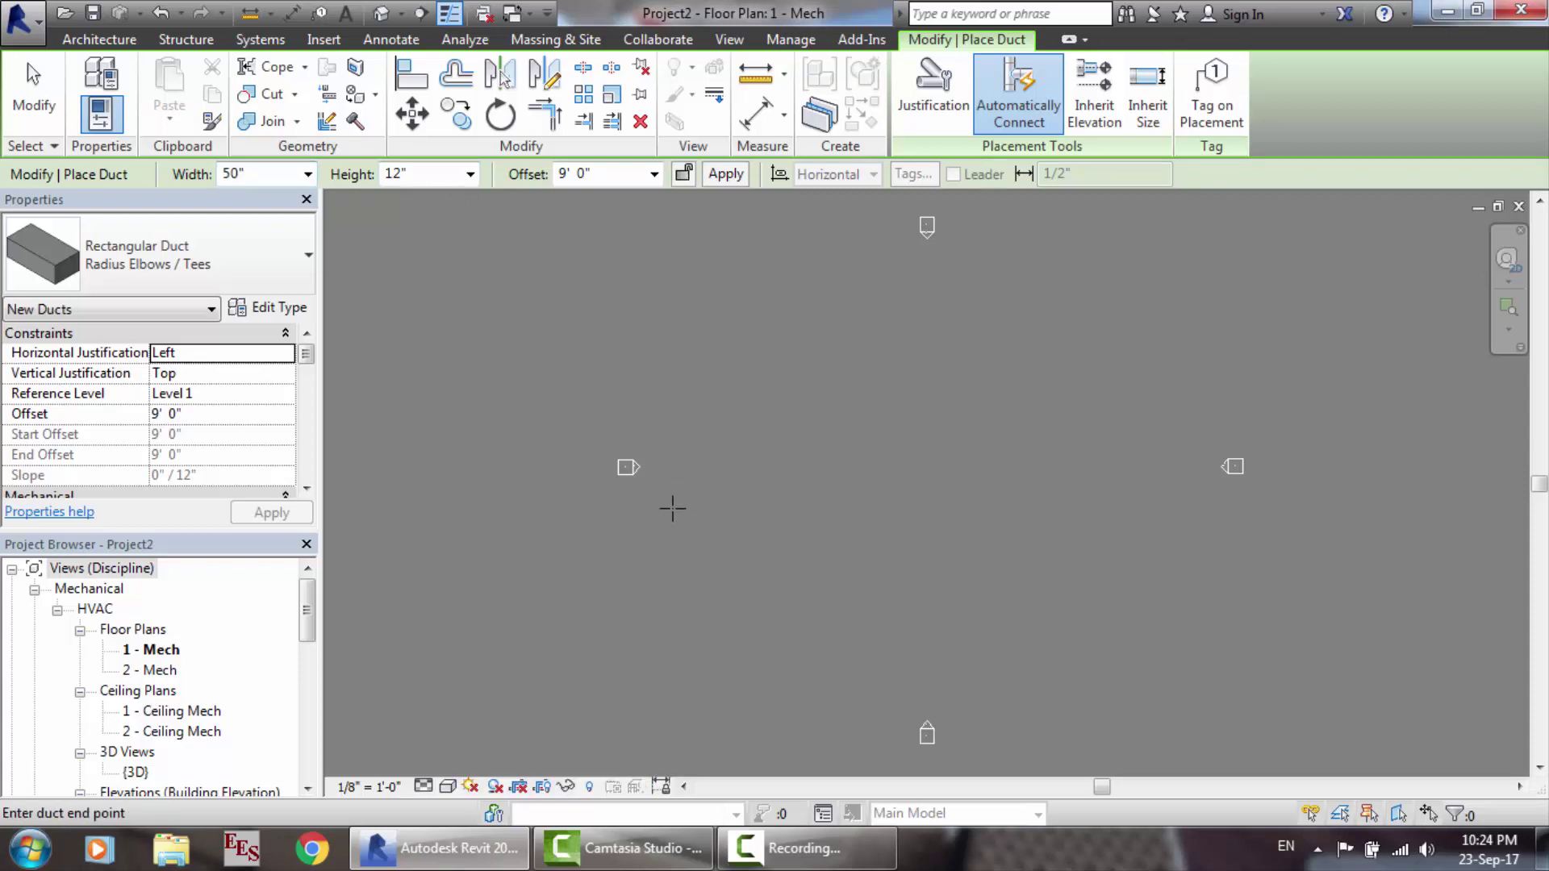
pyautogui.click(978, 507)
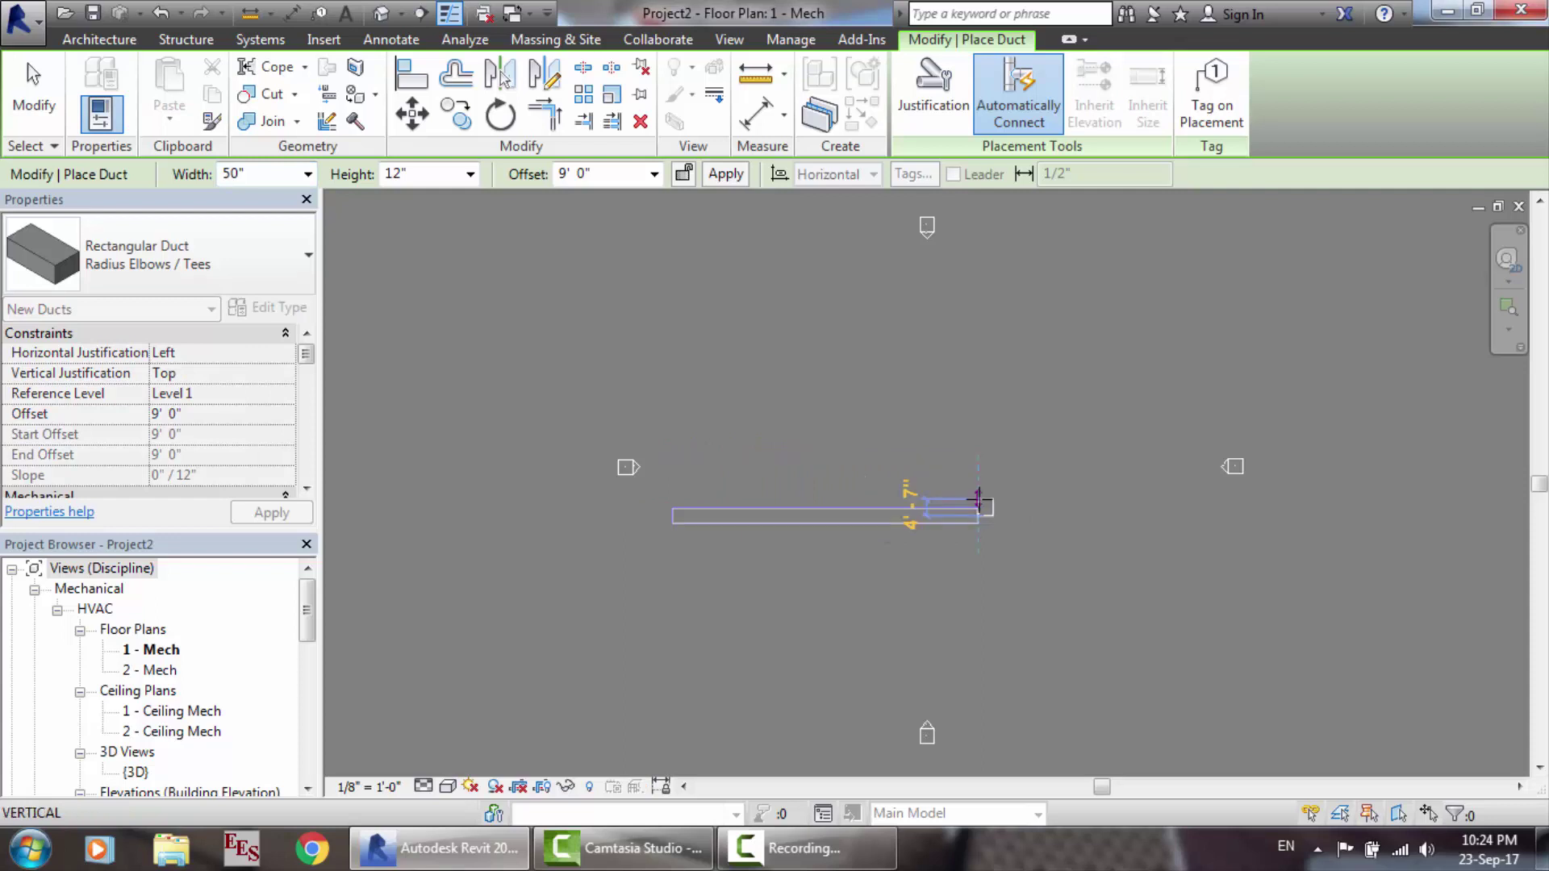
# Step: Continue the duct run horizontally with a 32" wide segment about 42'-6" long, end the run and inspect the transition
pyautogui.click(258, 173)
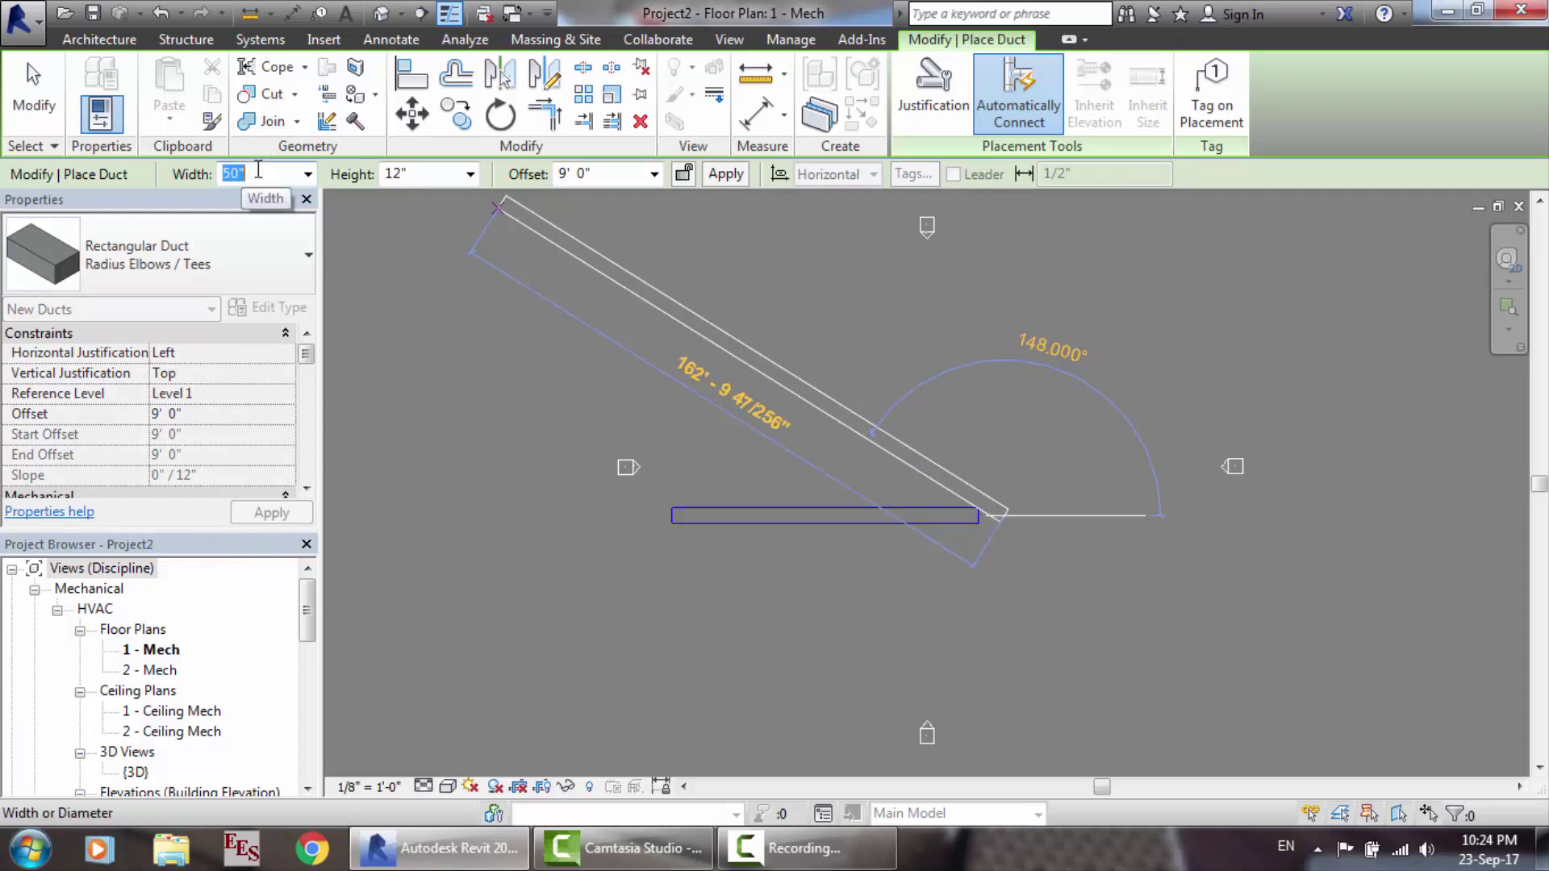
pyautogui.write('40')
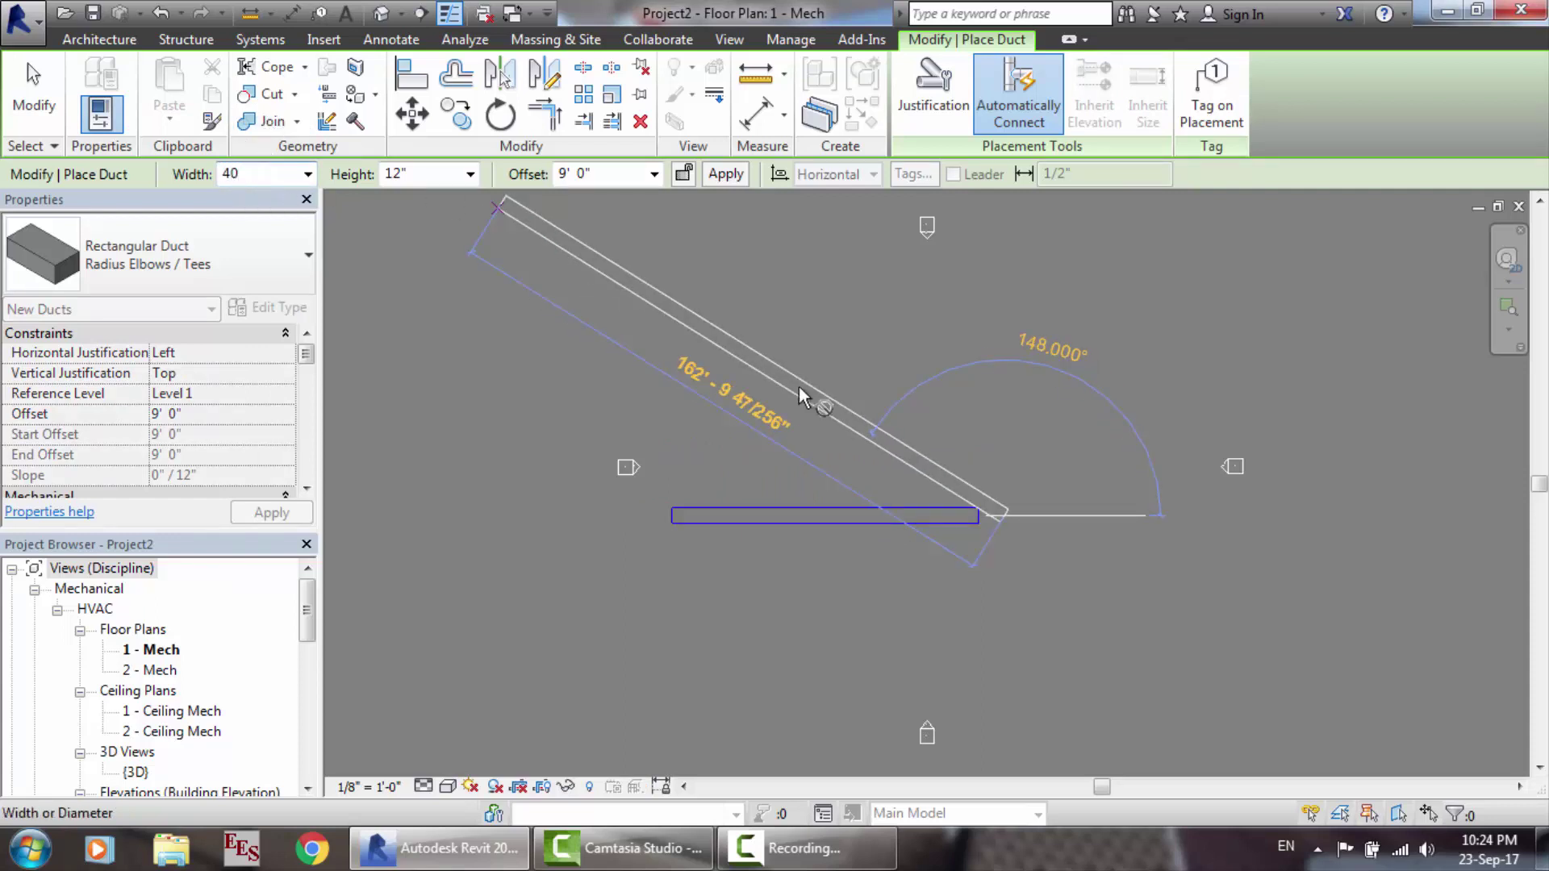
pyautogui.press('Return')
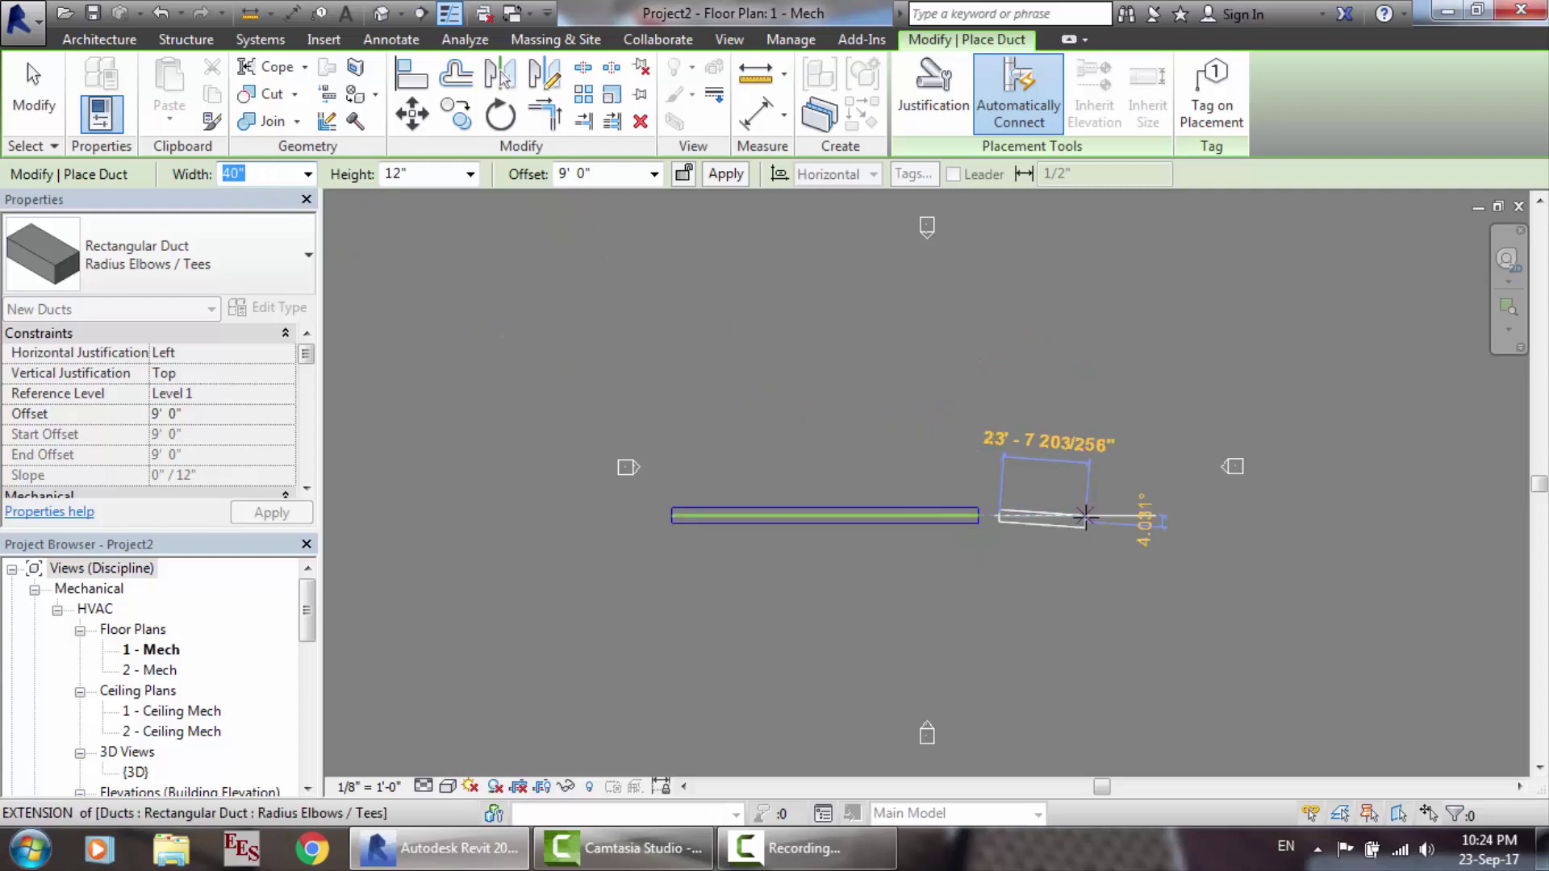
pyautogui.write('32')
pyautogui.press('Return')
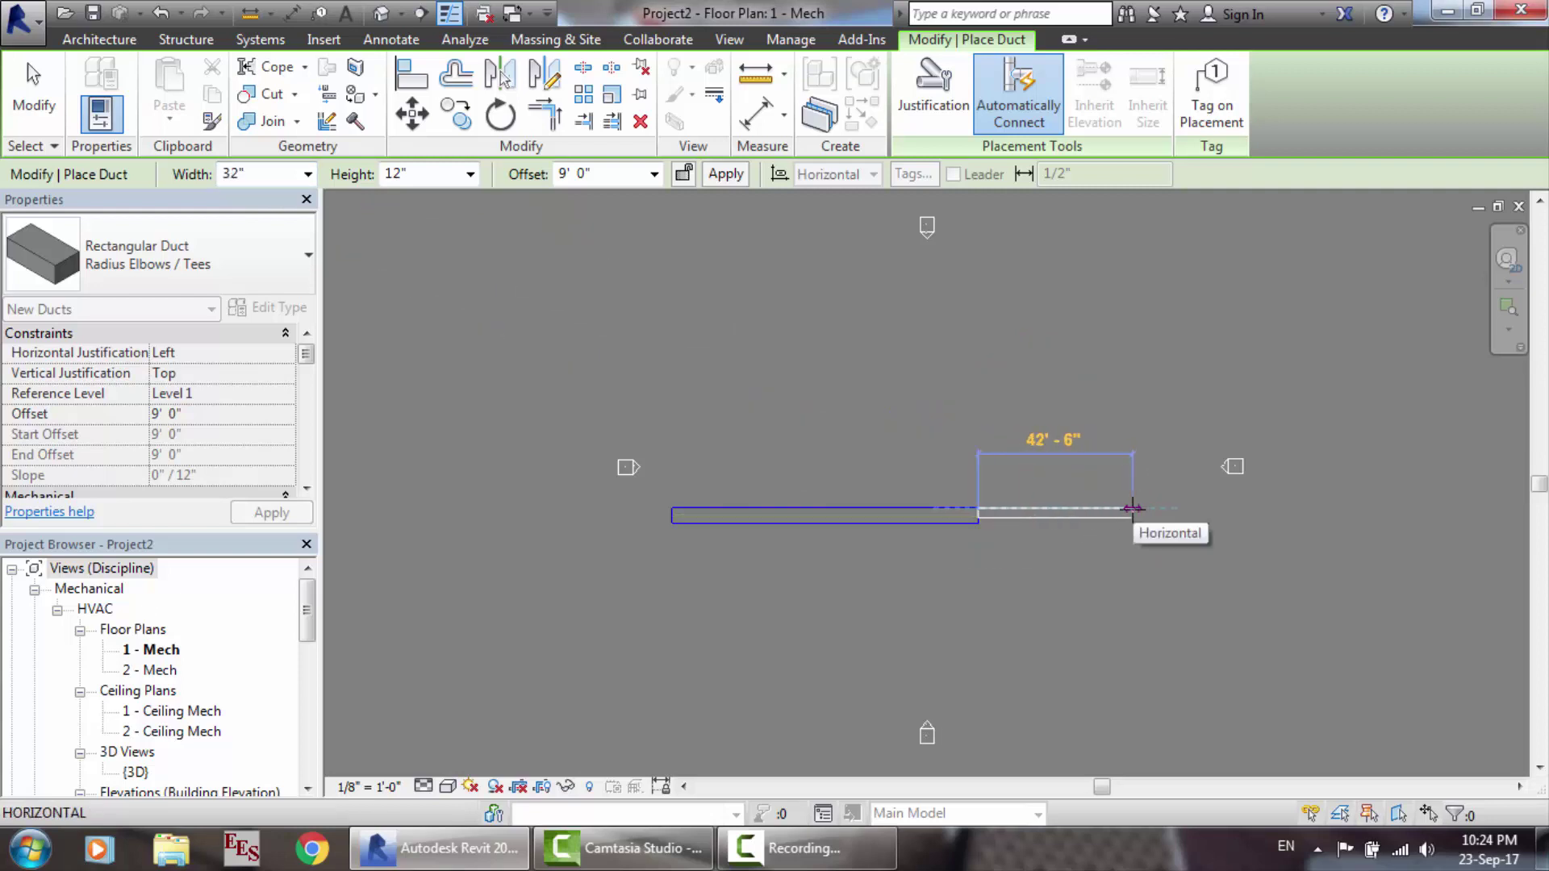
pyautogui.click(1133, 508)
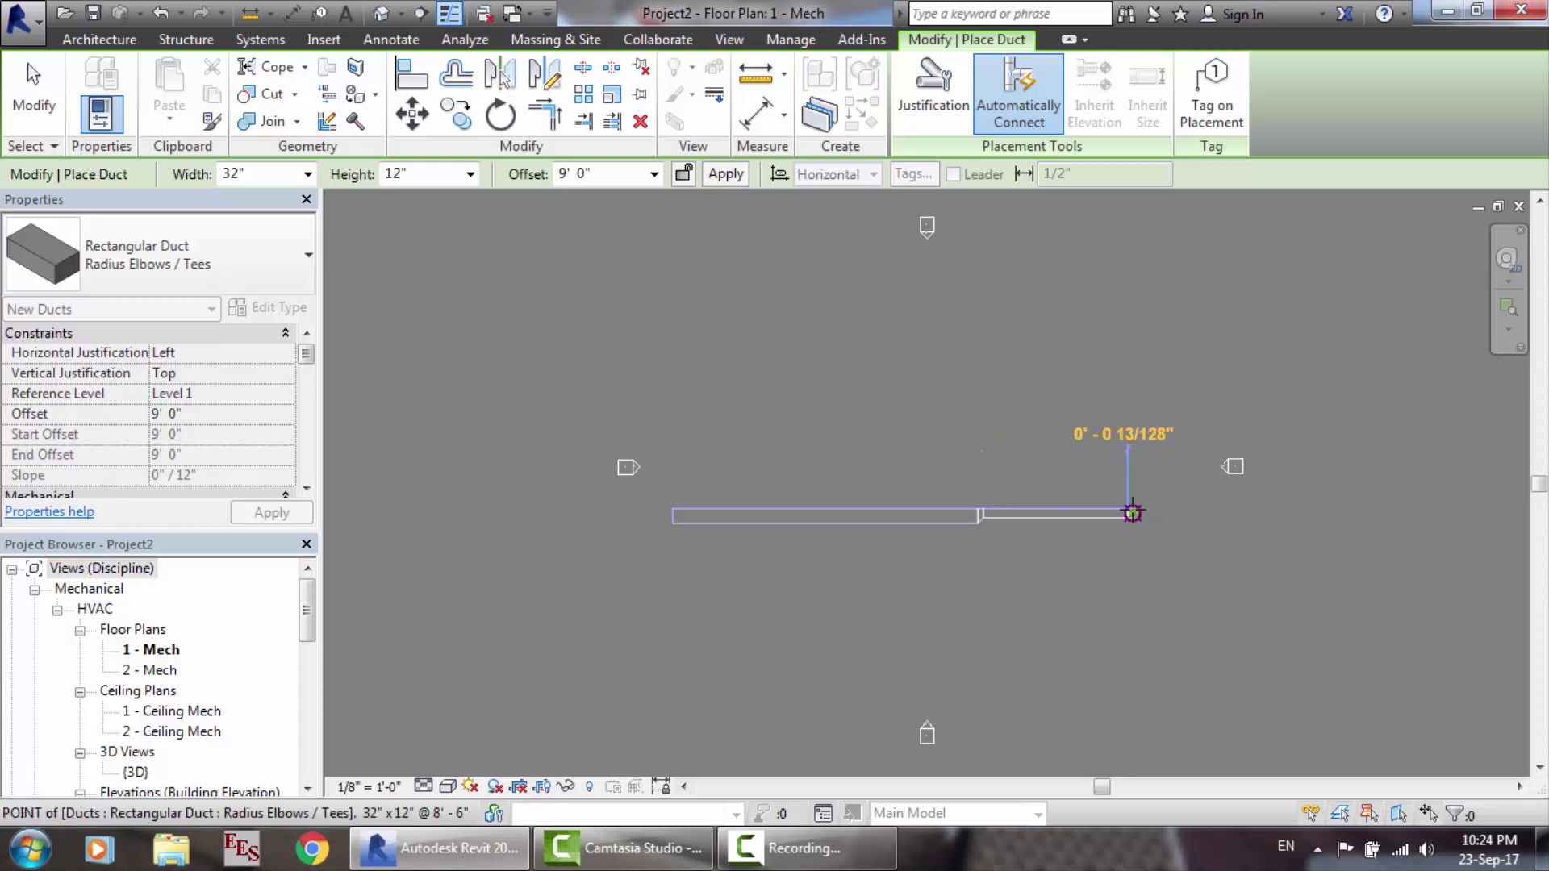
pyautogui.scroll(2, 1048, 516)
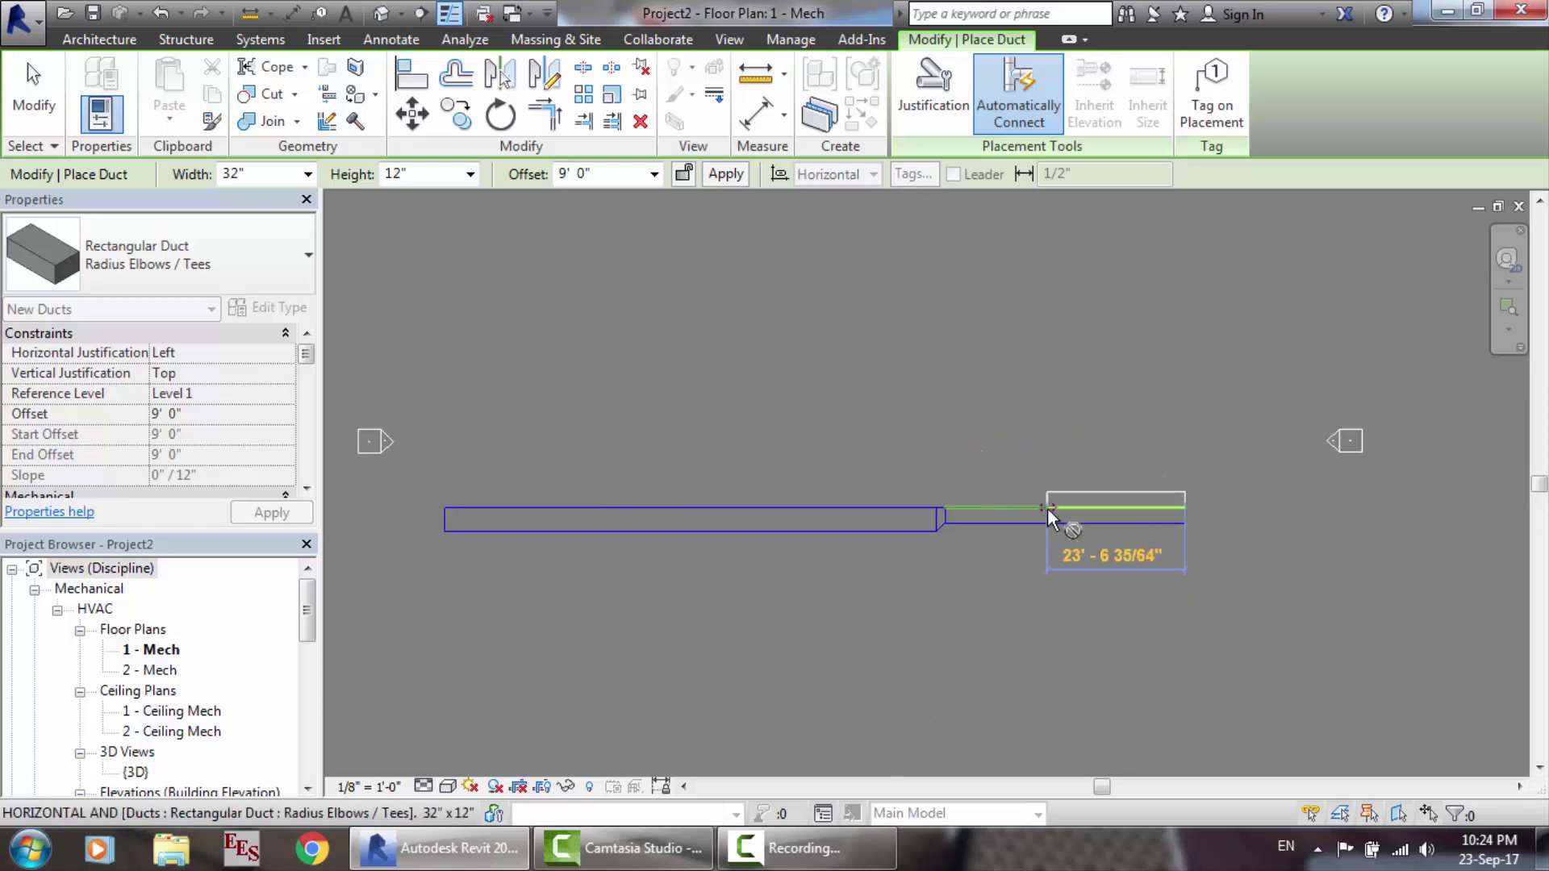
pyautogui.scroll(3, 1049, 516)
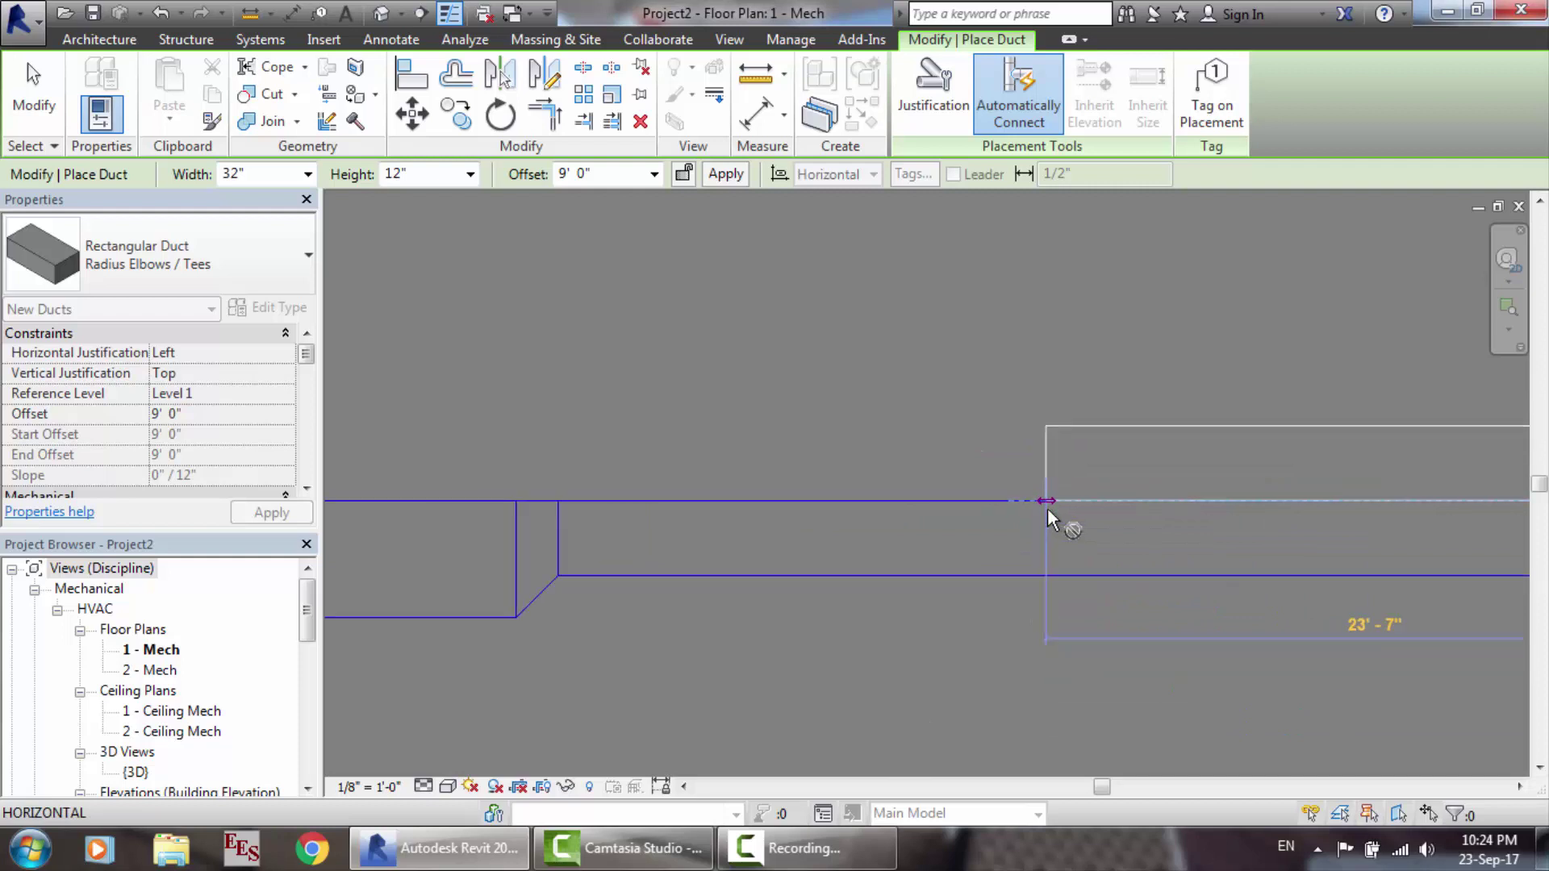
pyautogui.press('Escape')
pyautogui.scroll(-5, 1063, 521)
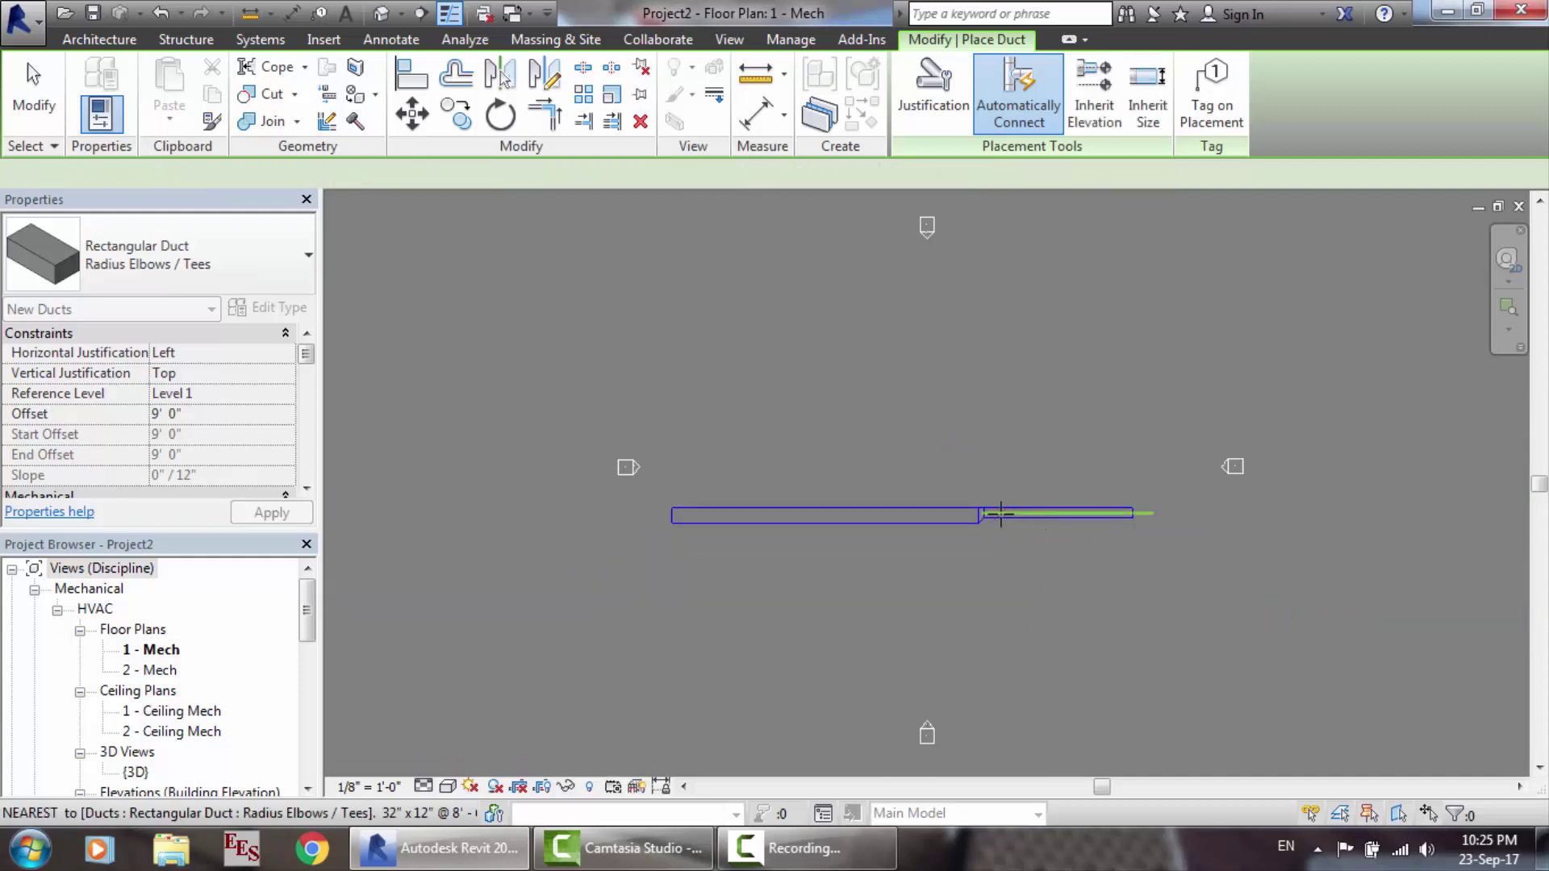
pyautogui.scroll(3, 1000, 513)
pyautogui.scroll(5, 1000, 513)
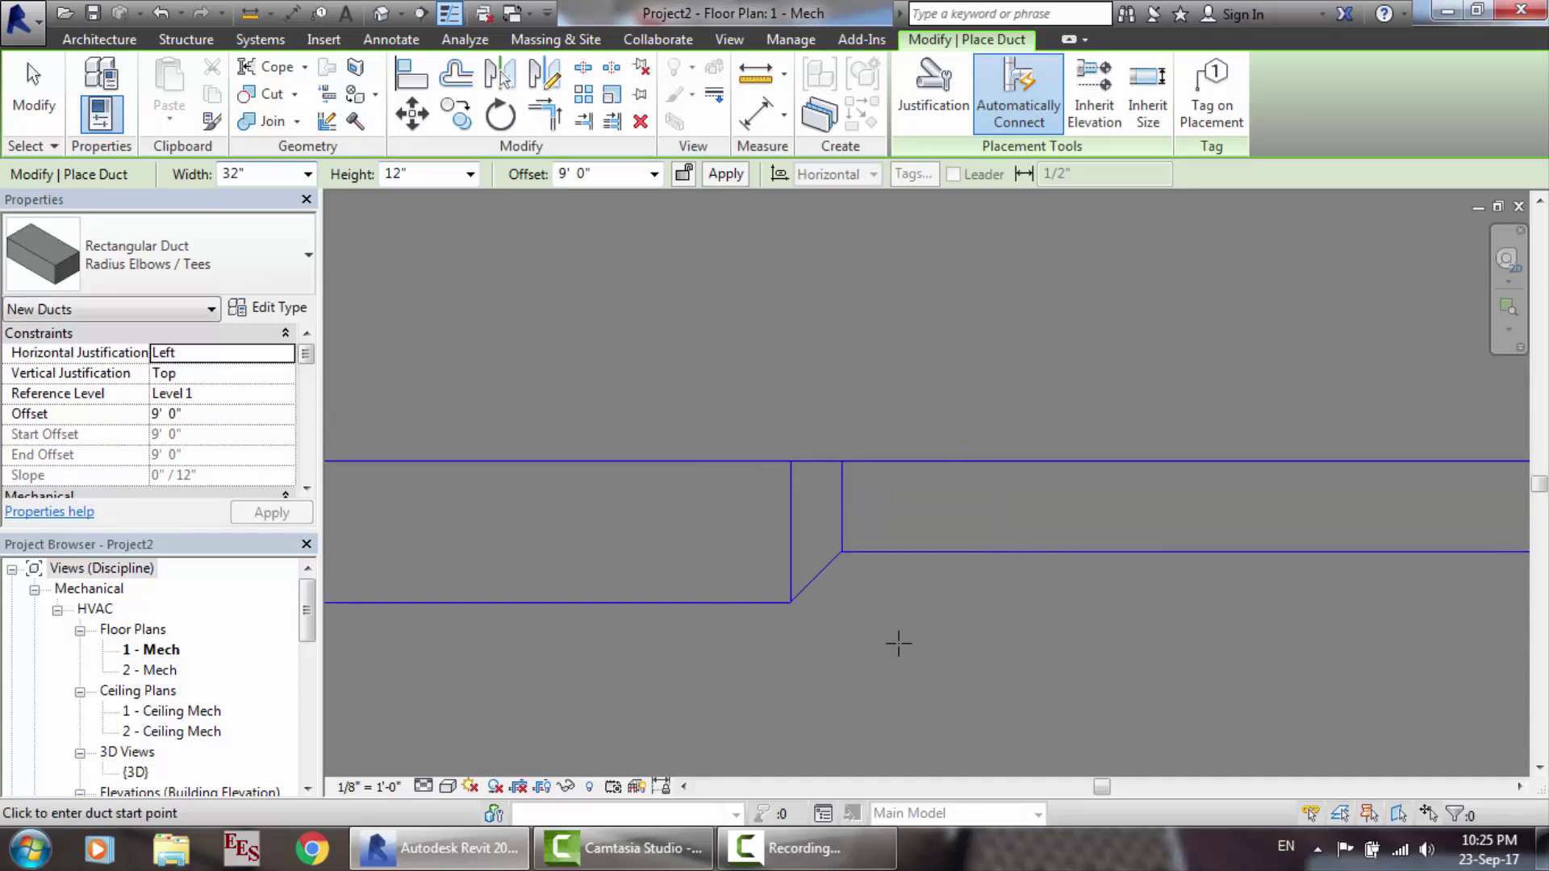
# Step: End duct placement and check the constraints of the 32" wide duct segment beside the transition
pyautogui.press('Escape')
pyautogui.press('Escape')
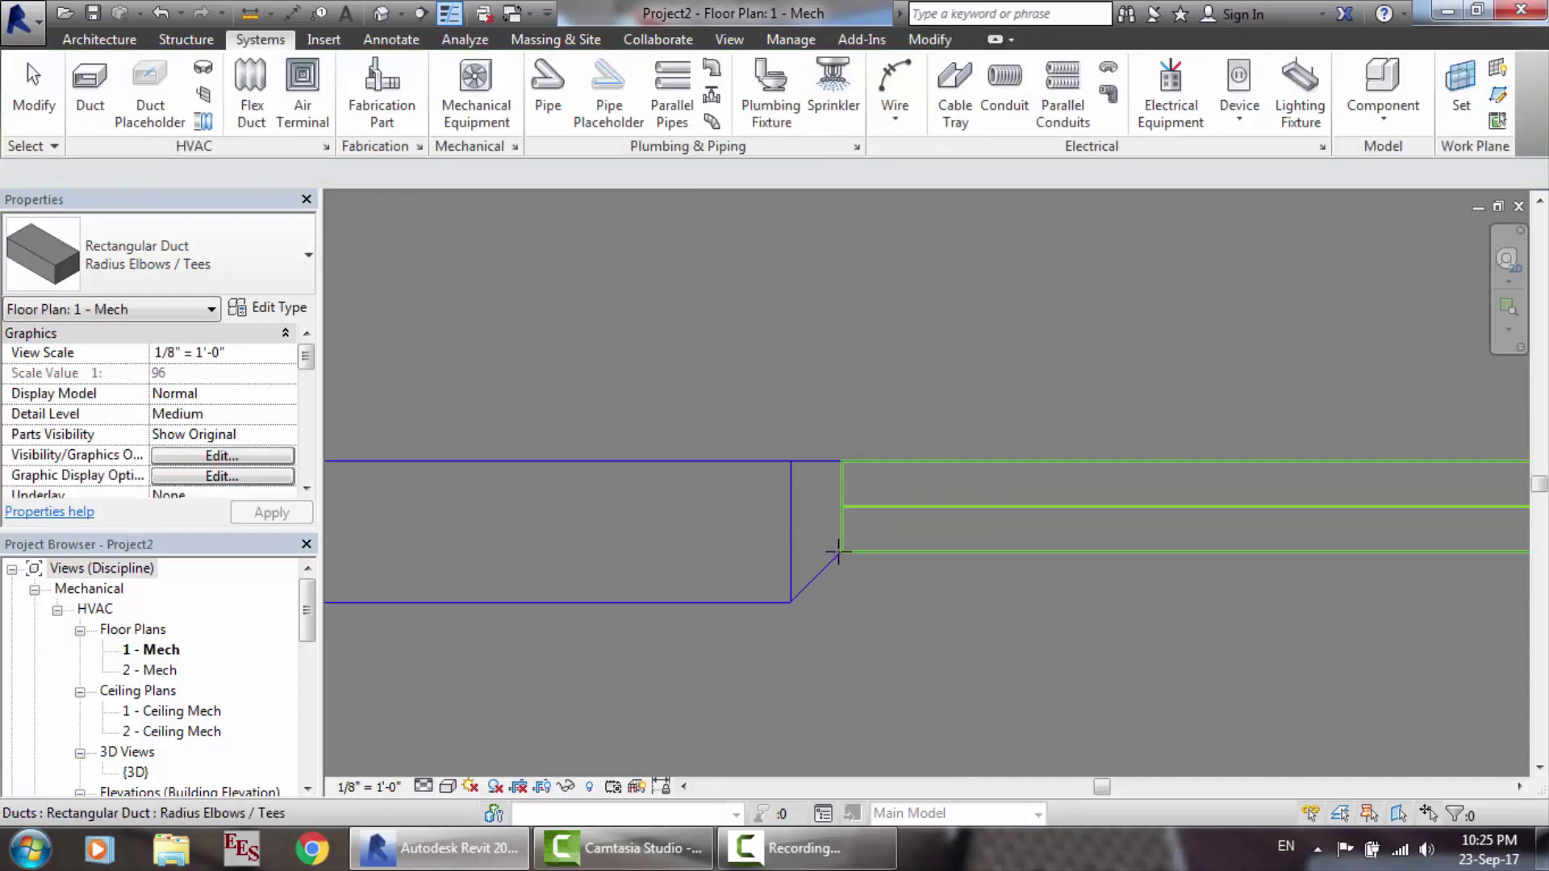
pyautogui.click(897, 472)
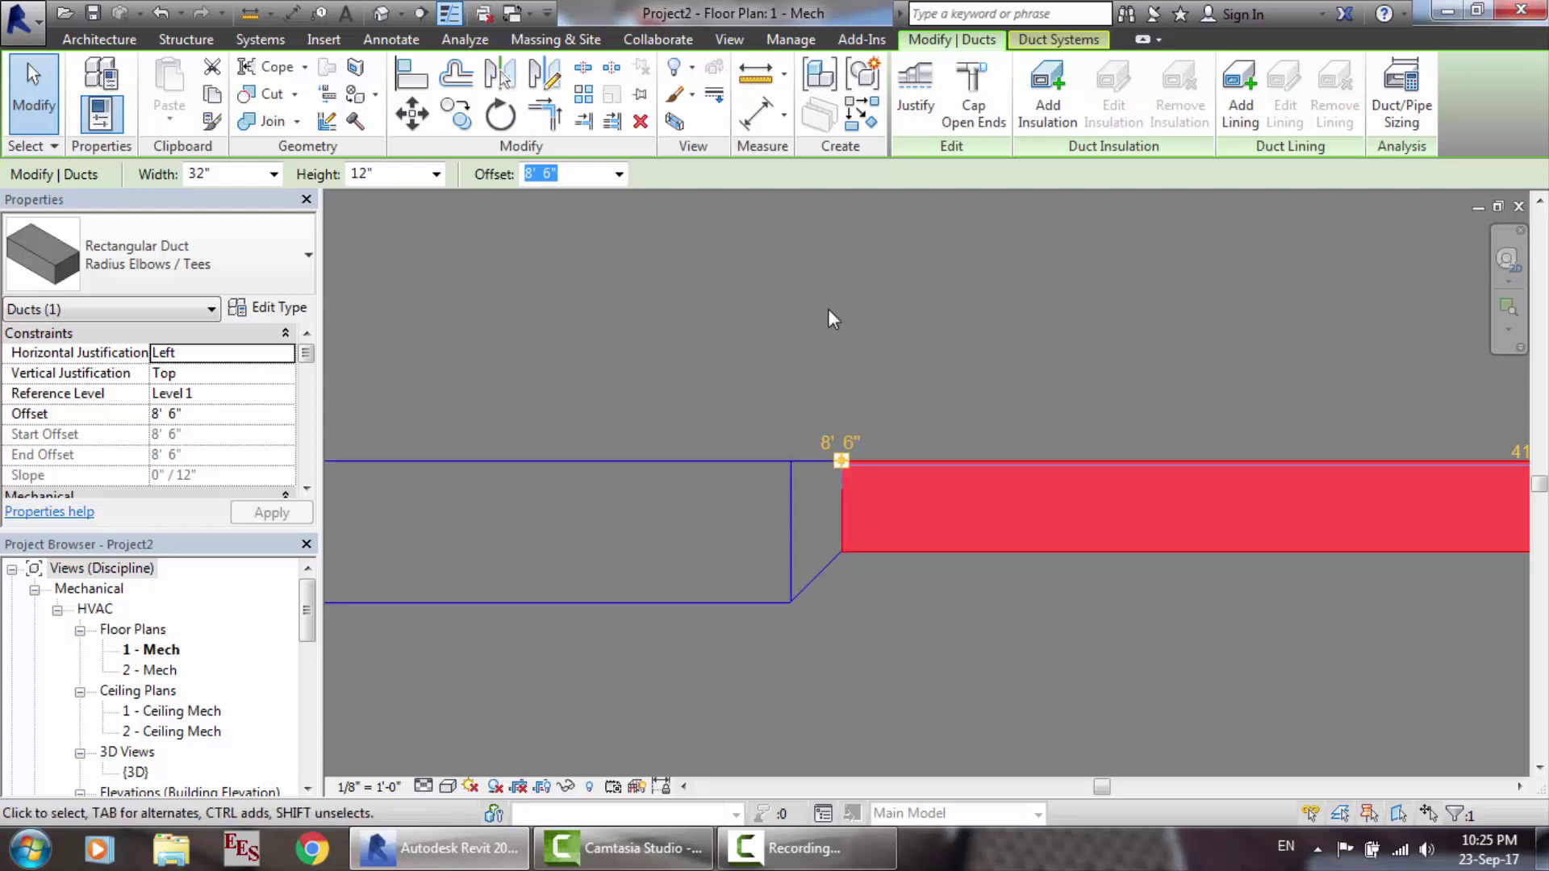
pyautogui.press('Escape')
pyautogui.scroll(3, 747, 329)
pyautogui.scroll(-2, 747, 329)
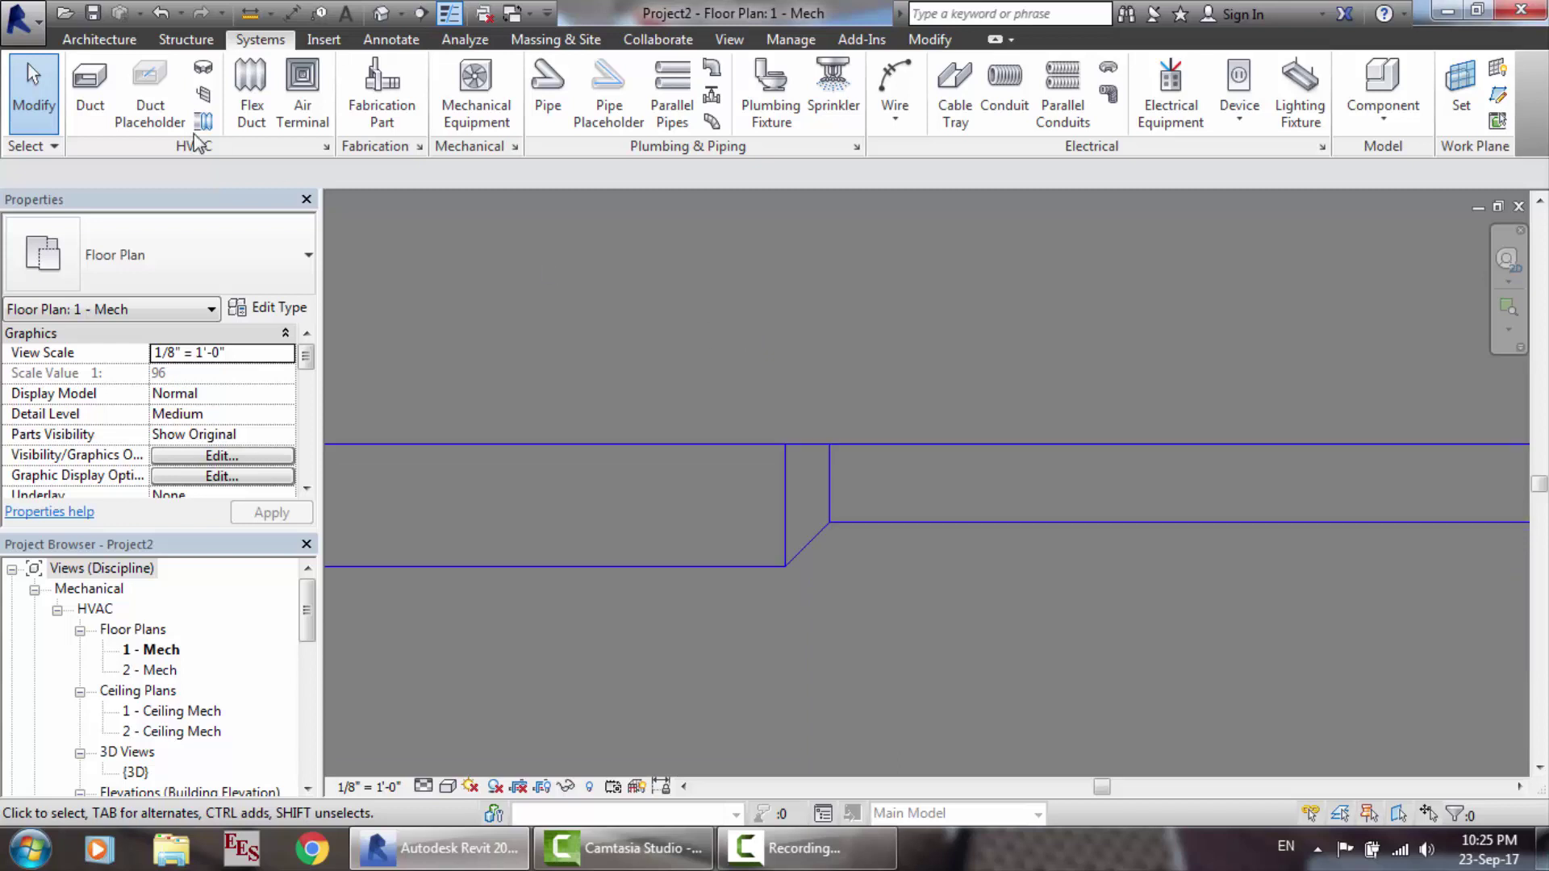
# Step: Draw a separate horizontal rectangular duct 50" wide and about 16'-4" long below the transition of the existing run
pyautogui.click(90, 85)
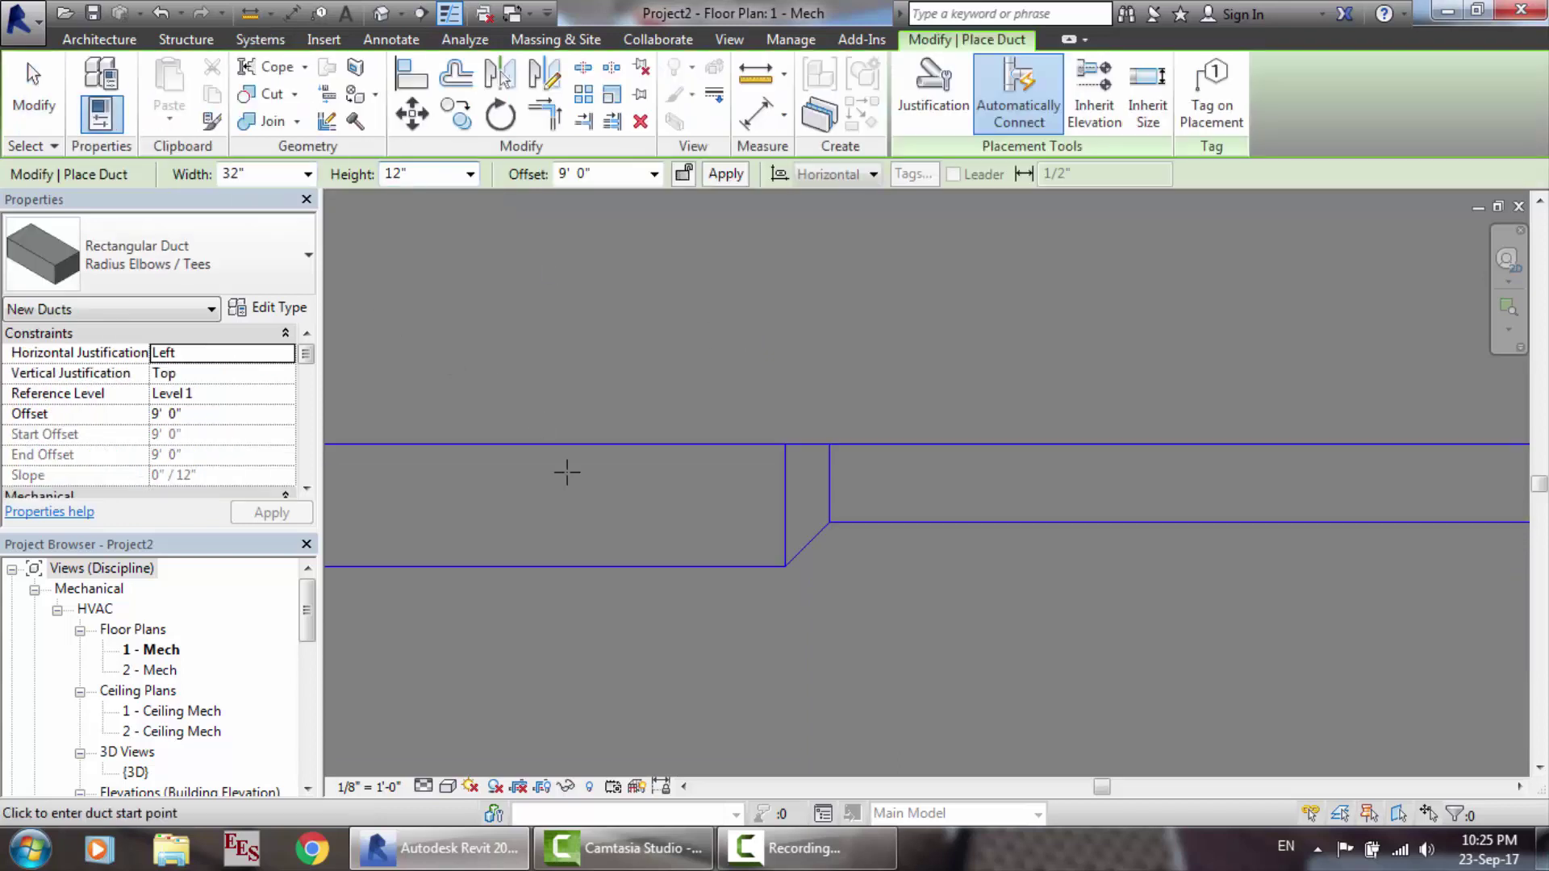
pyautogui.click(270, 175)
pyautogui.write('50')
pyautogui.press('Return')
pyautogui.click(437, 644)
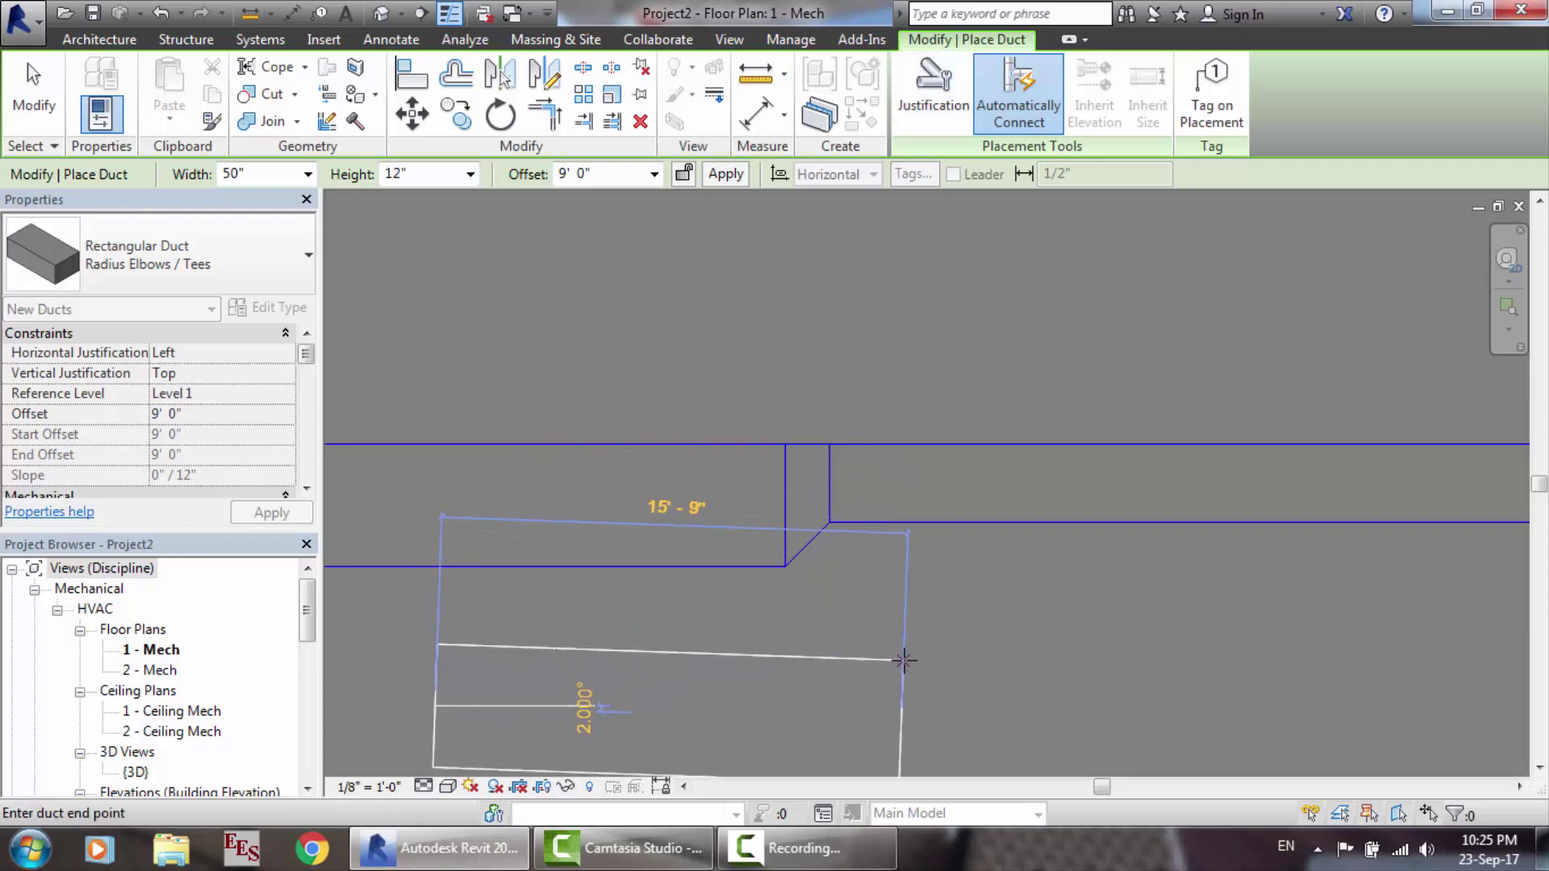
pyautogui.click(918, 647)
# Step: Set the duct justification to Center horizontally and Middle vertically
pyautogui.click(928, 93)
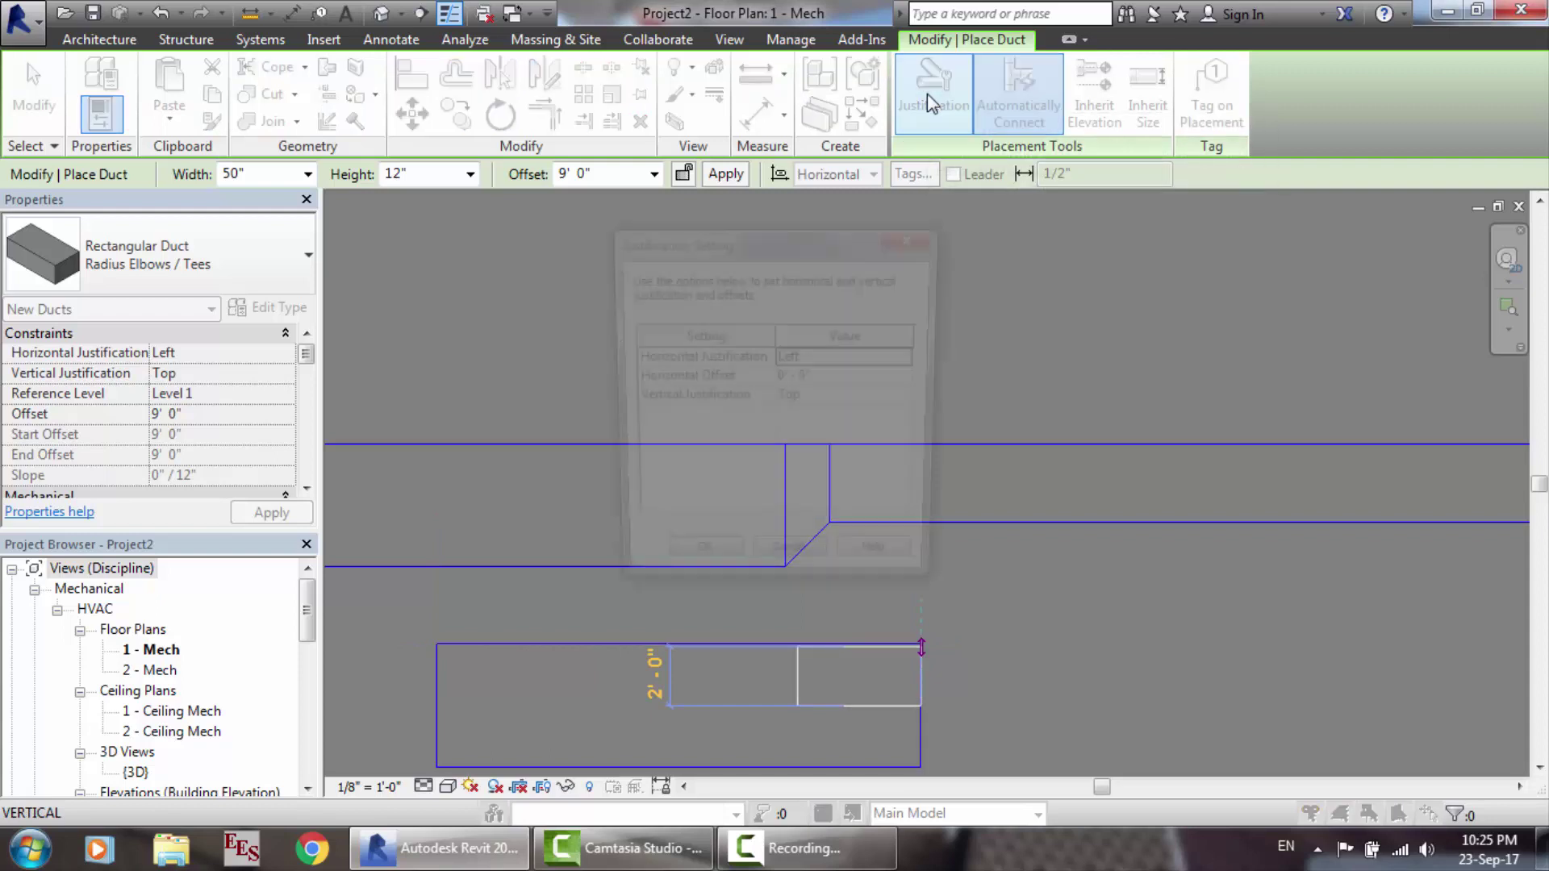
pyautogui.click(812, 359)
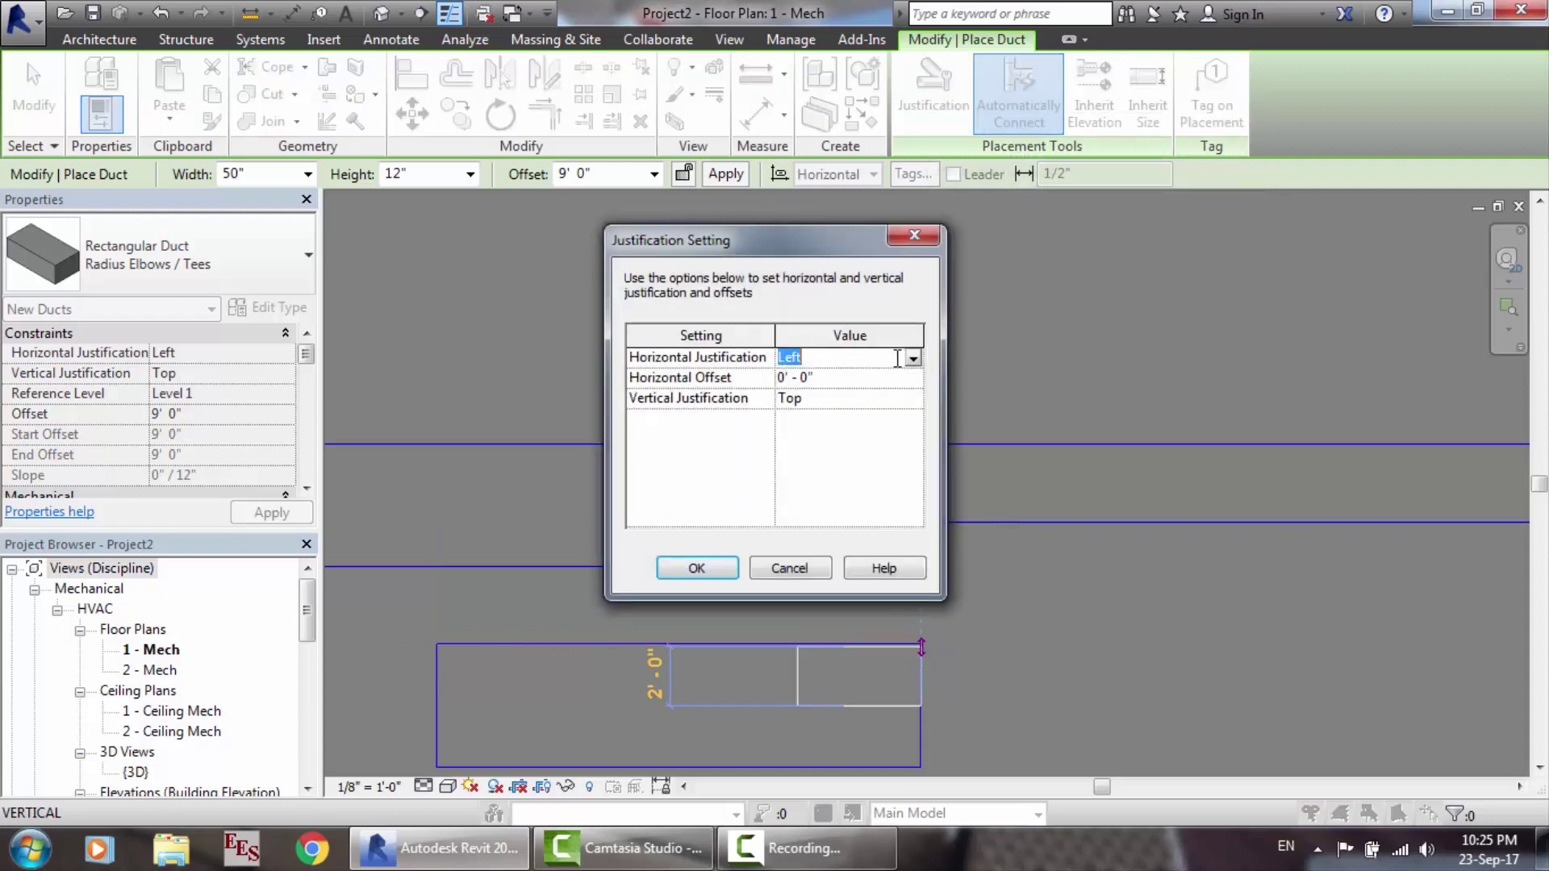
pyautogui.click(917, 359)
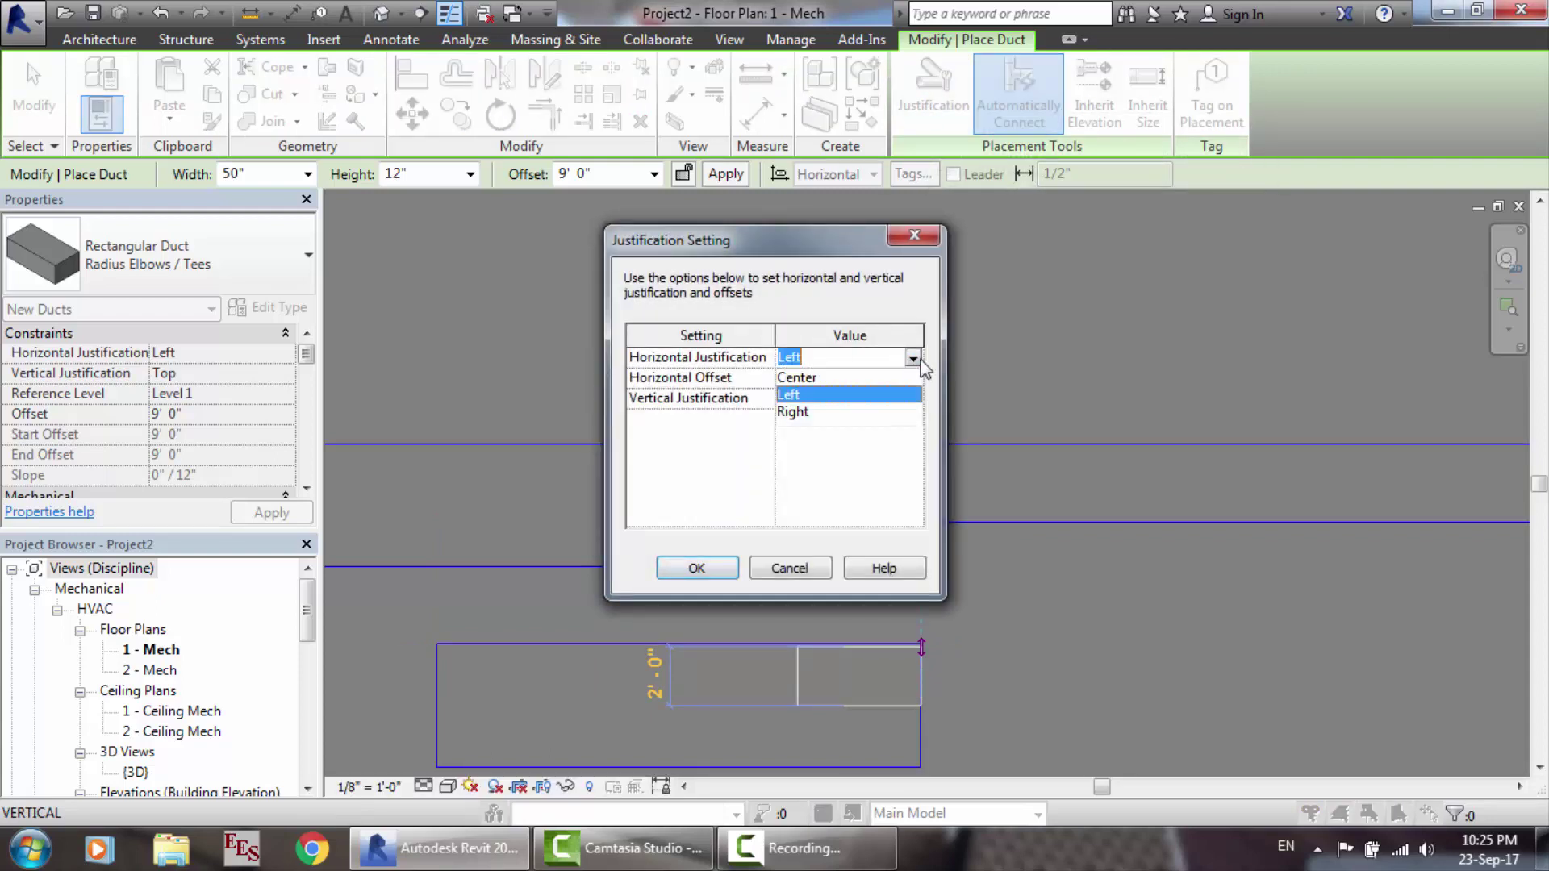
pyautogui.click(829, 377)
pyautogui.click(845, 398)
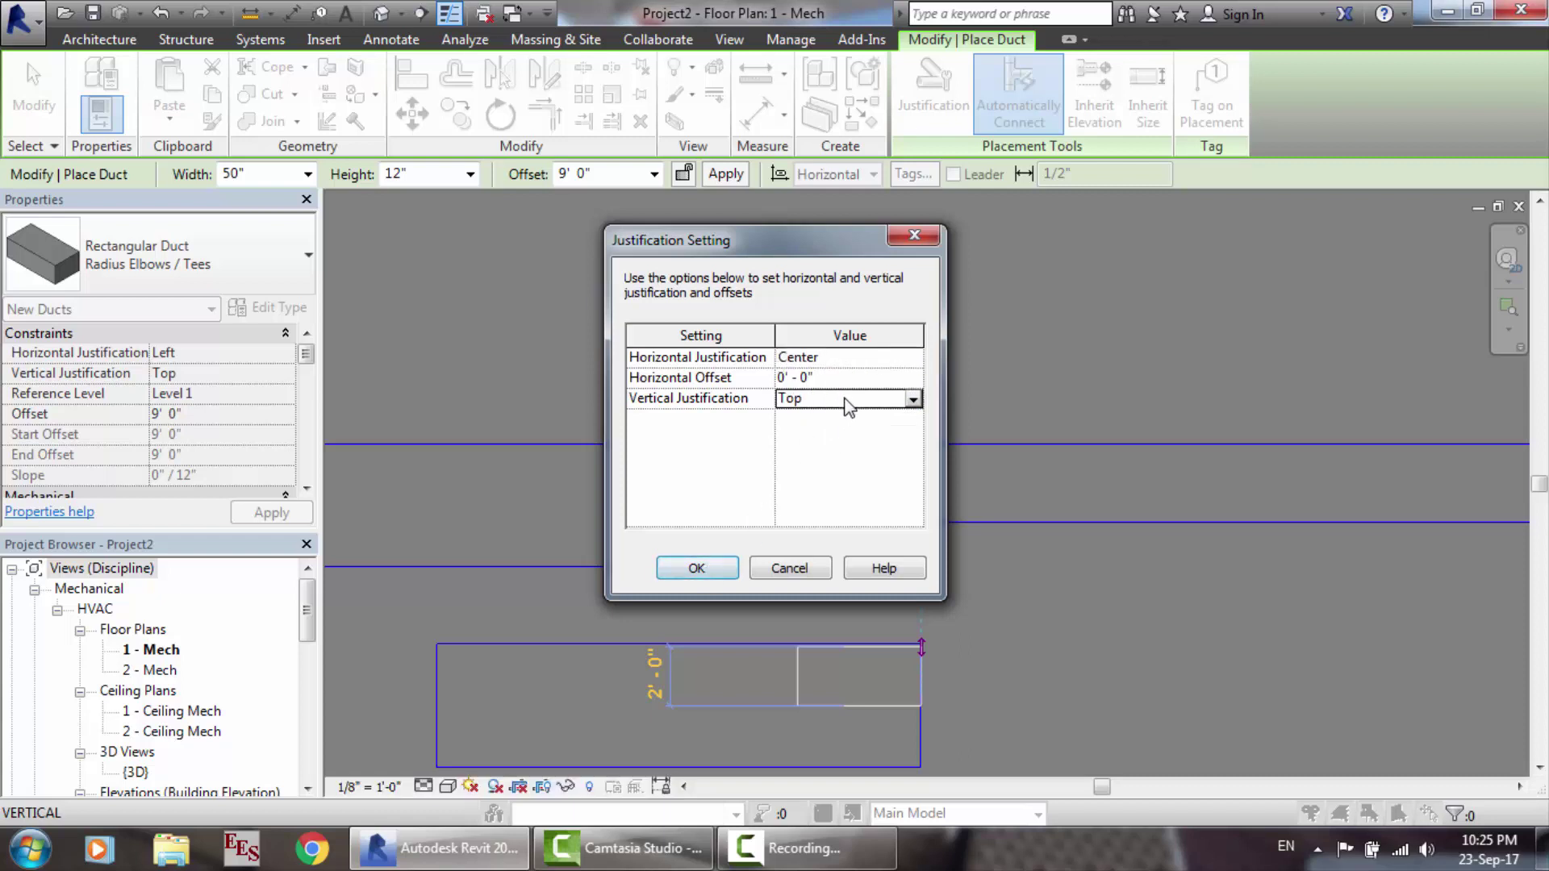
pyautogui.click(913, 400)
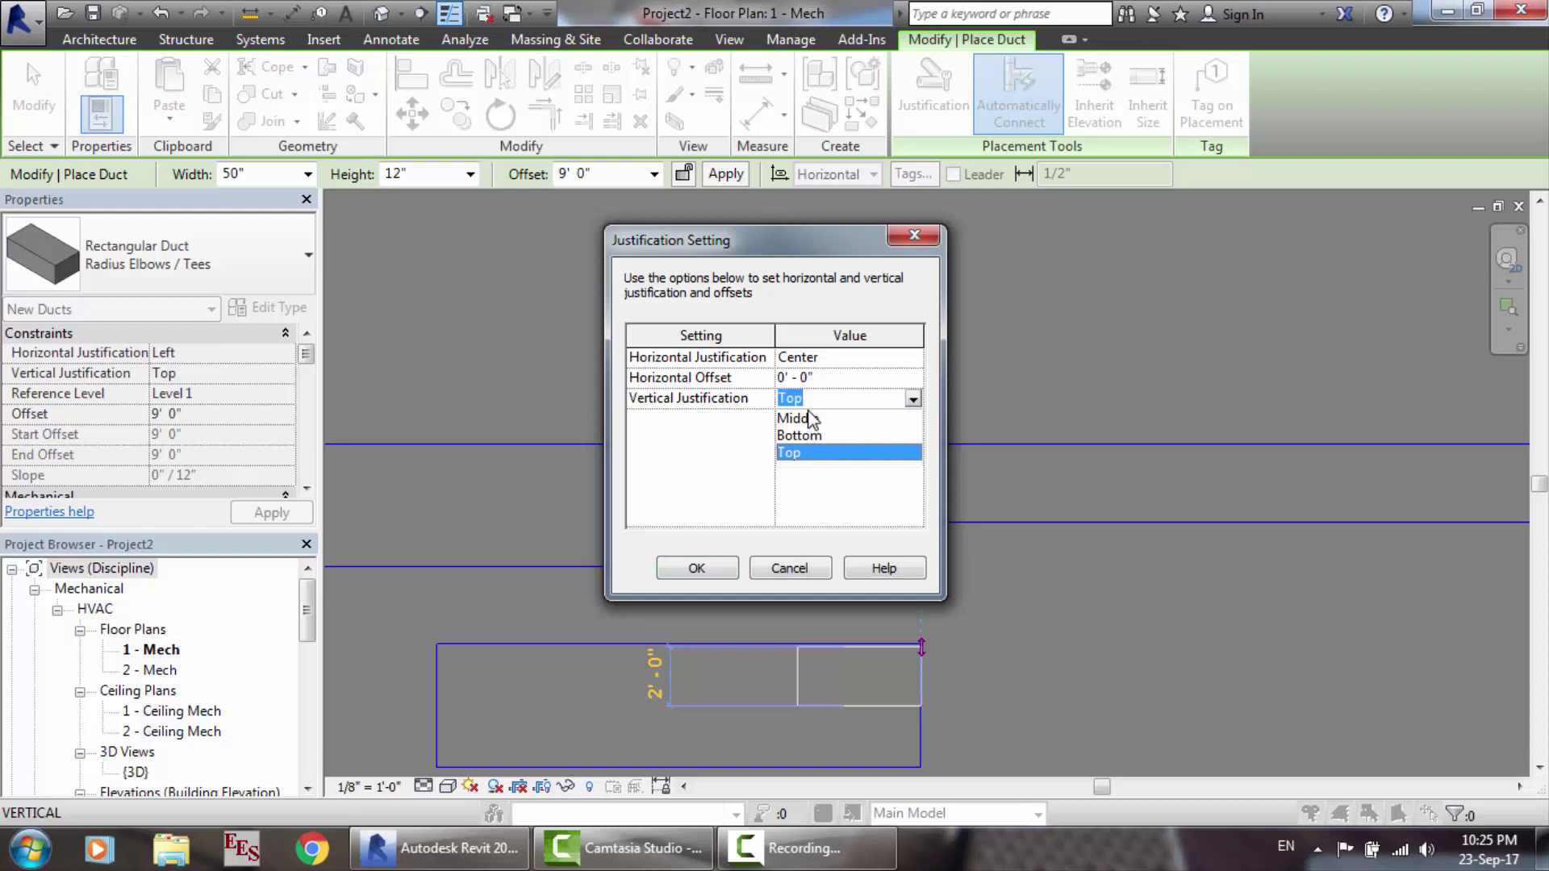
pyautogui.click(807, 418)
pyautogui.click(716, 570)
pyautogui.click(1003, 683)
pyautogui.click(267, 174)
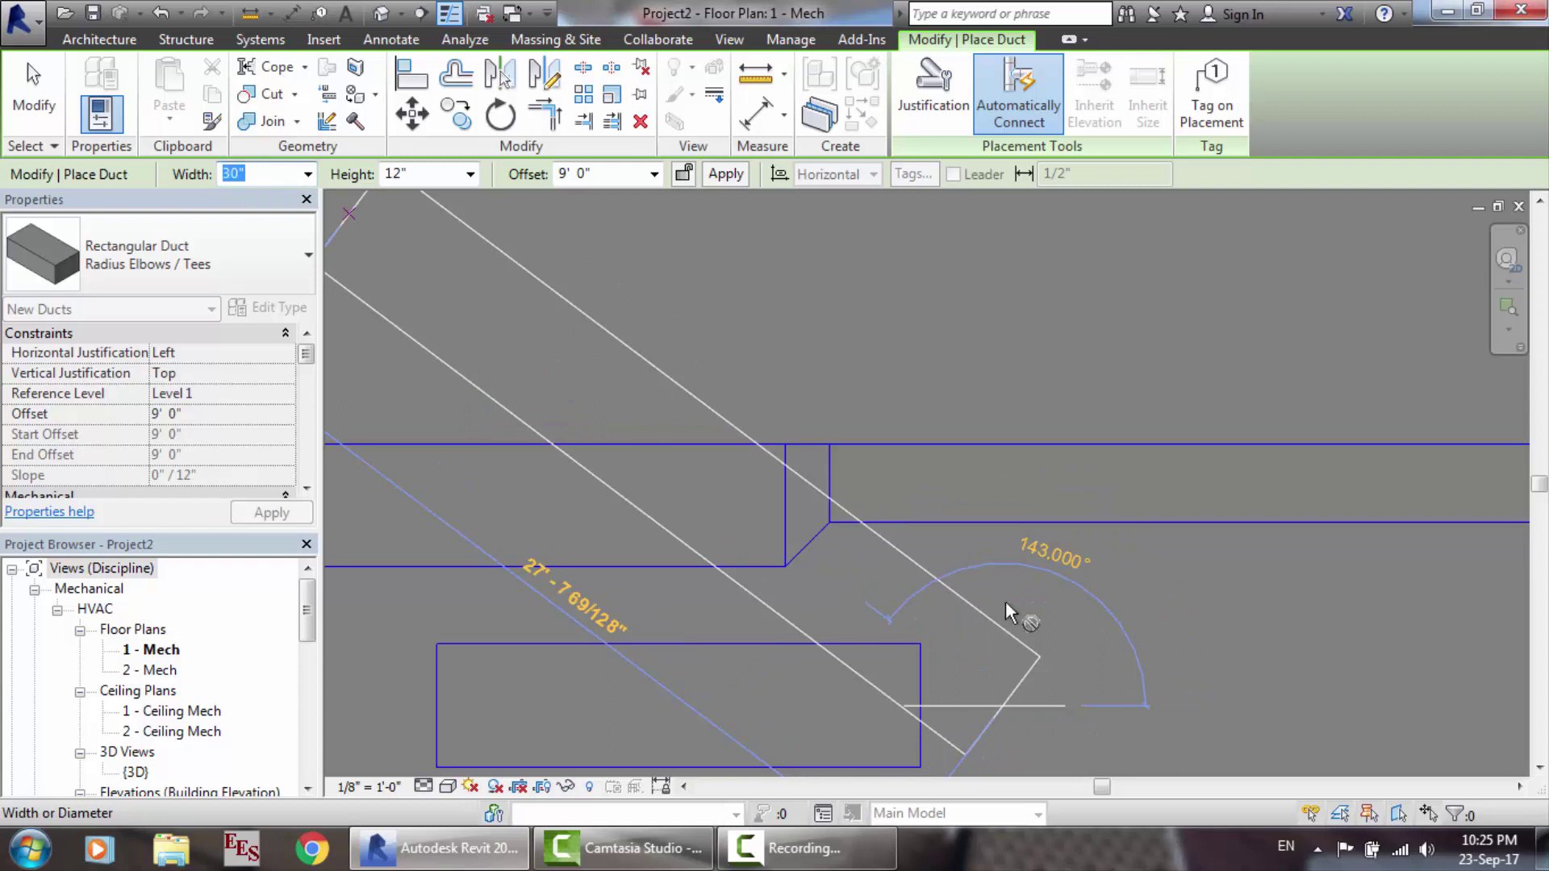
pyautogui.press('Return')
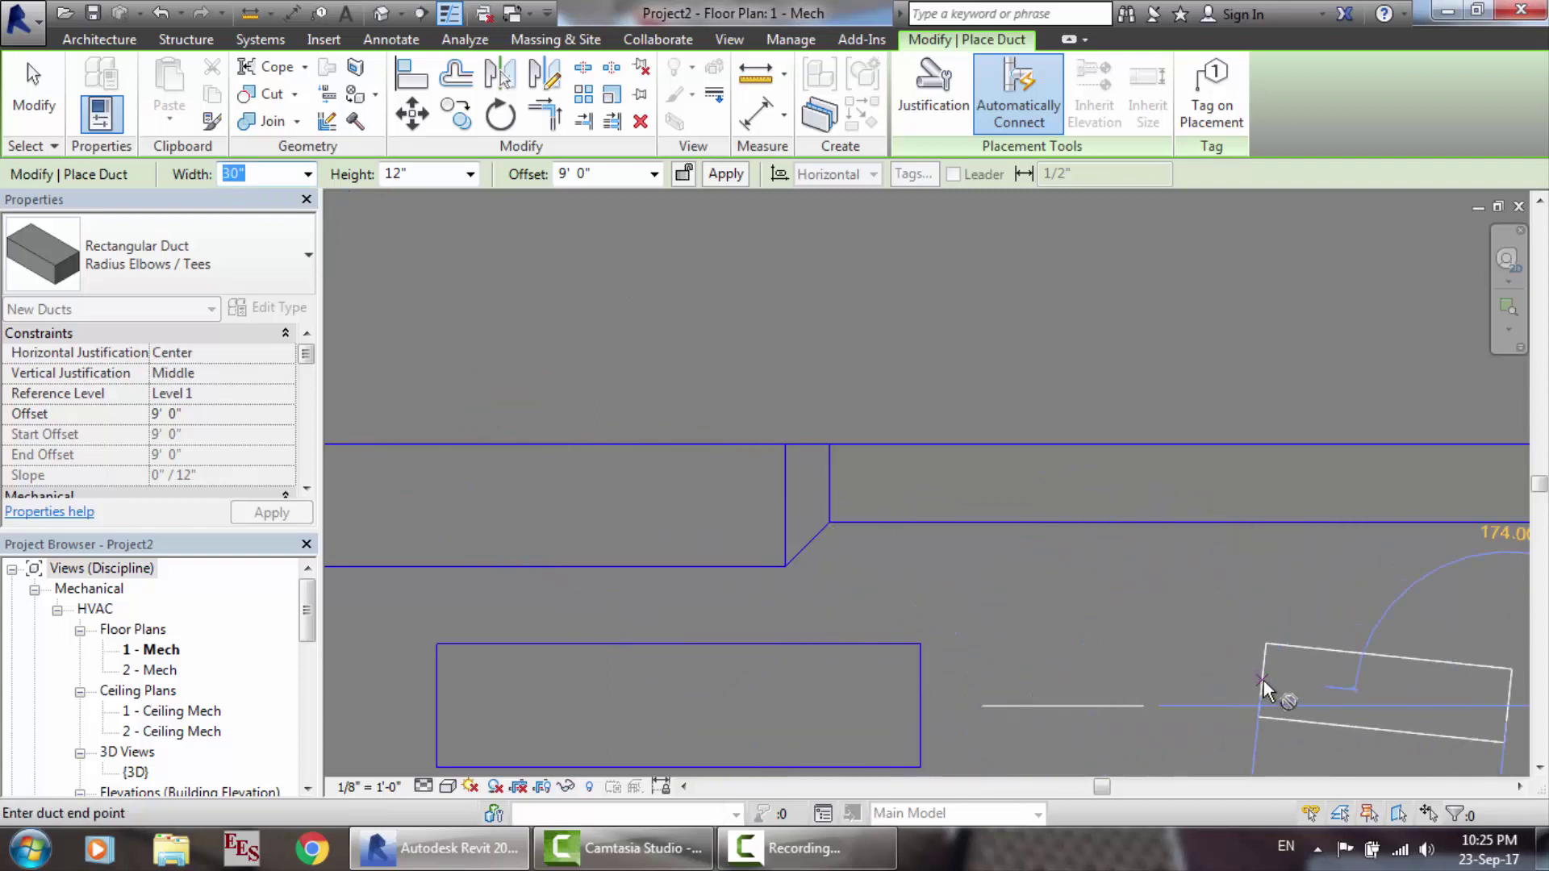
pyautogui.press('Escape')
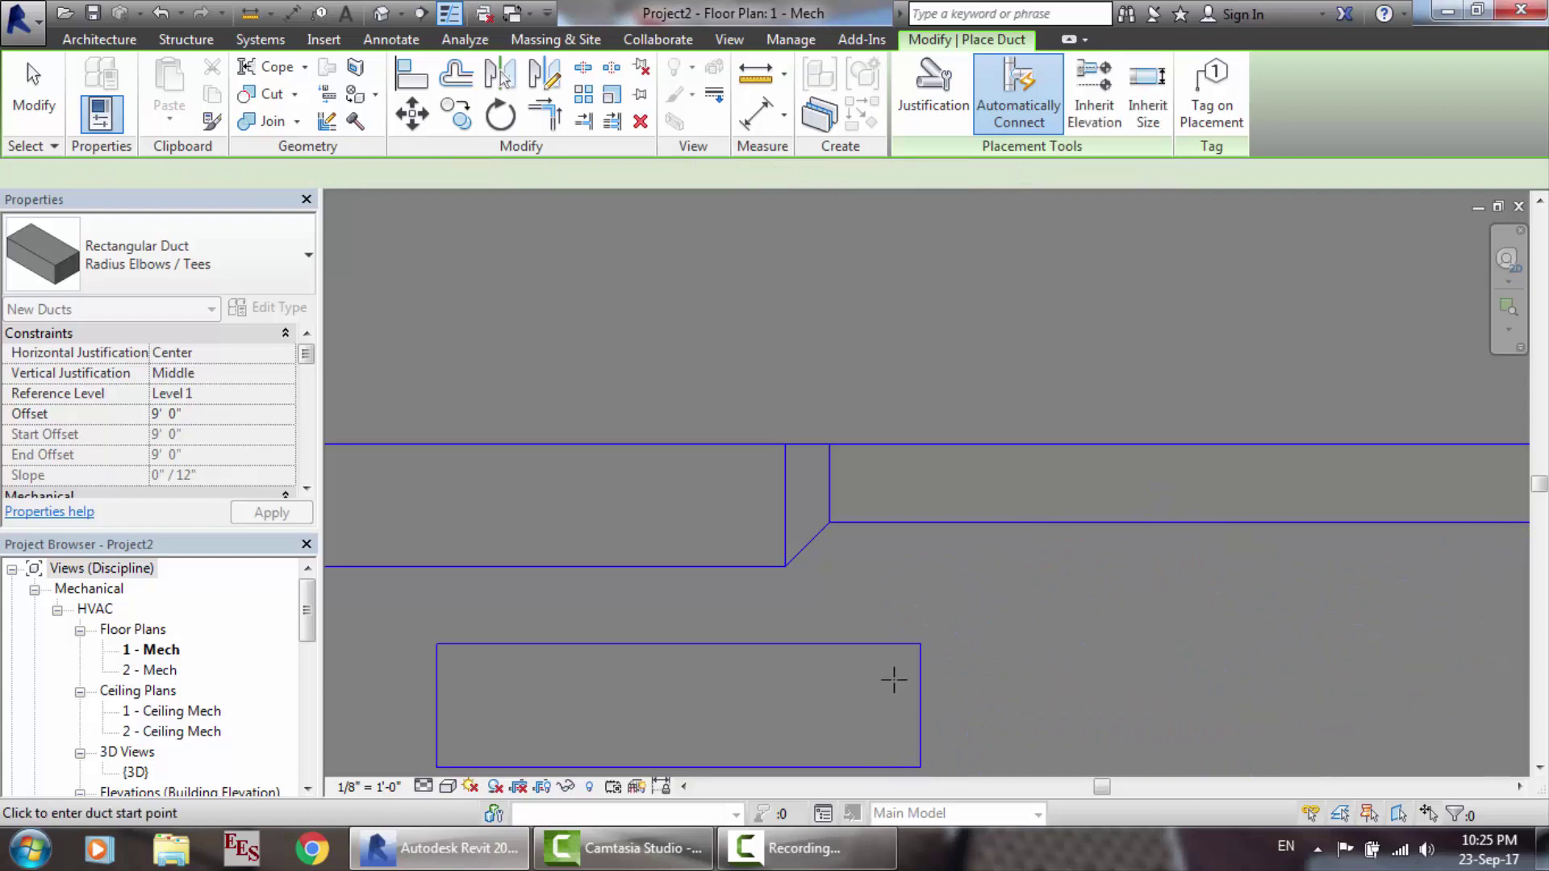
# Step: Extend the lower duct from its end midpoint with a horizontal 30" wide segment about 14'-3" long and end the run
pyautogui.click(920, 706)
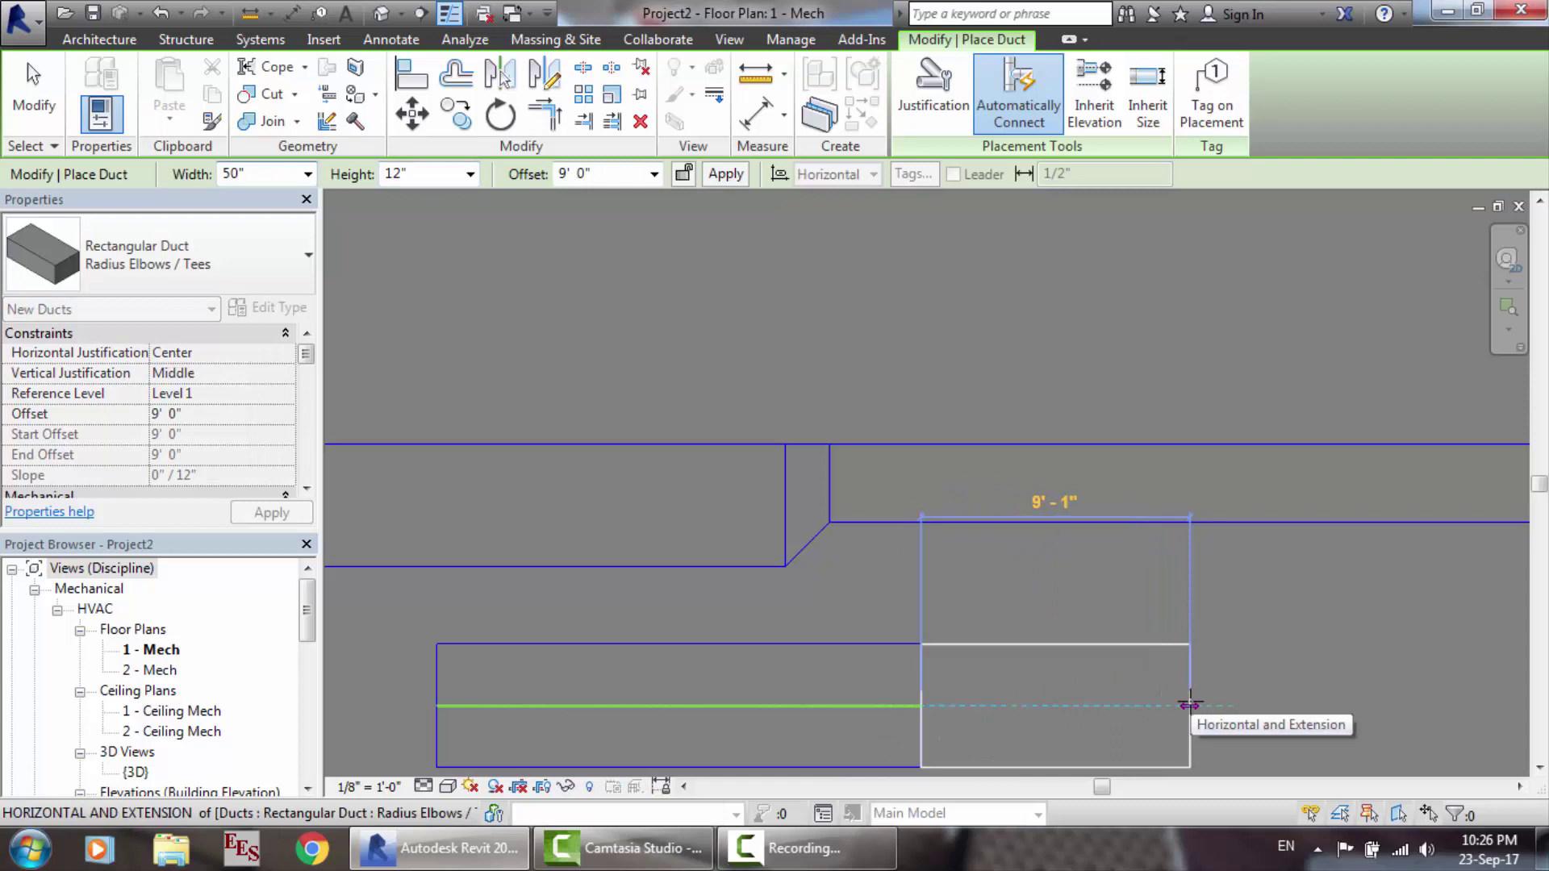
pyautogui.click(251, 172)
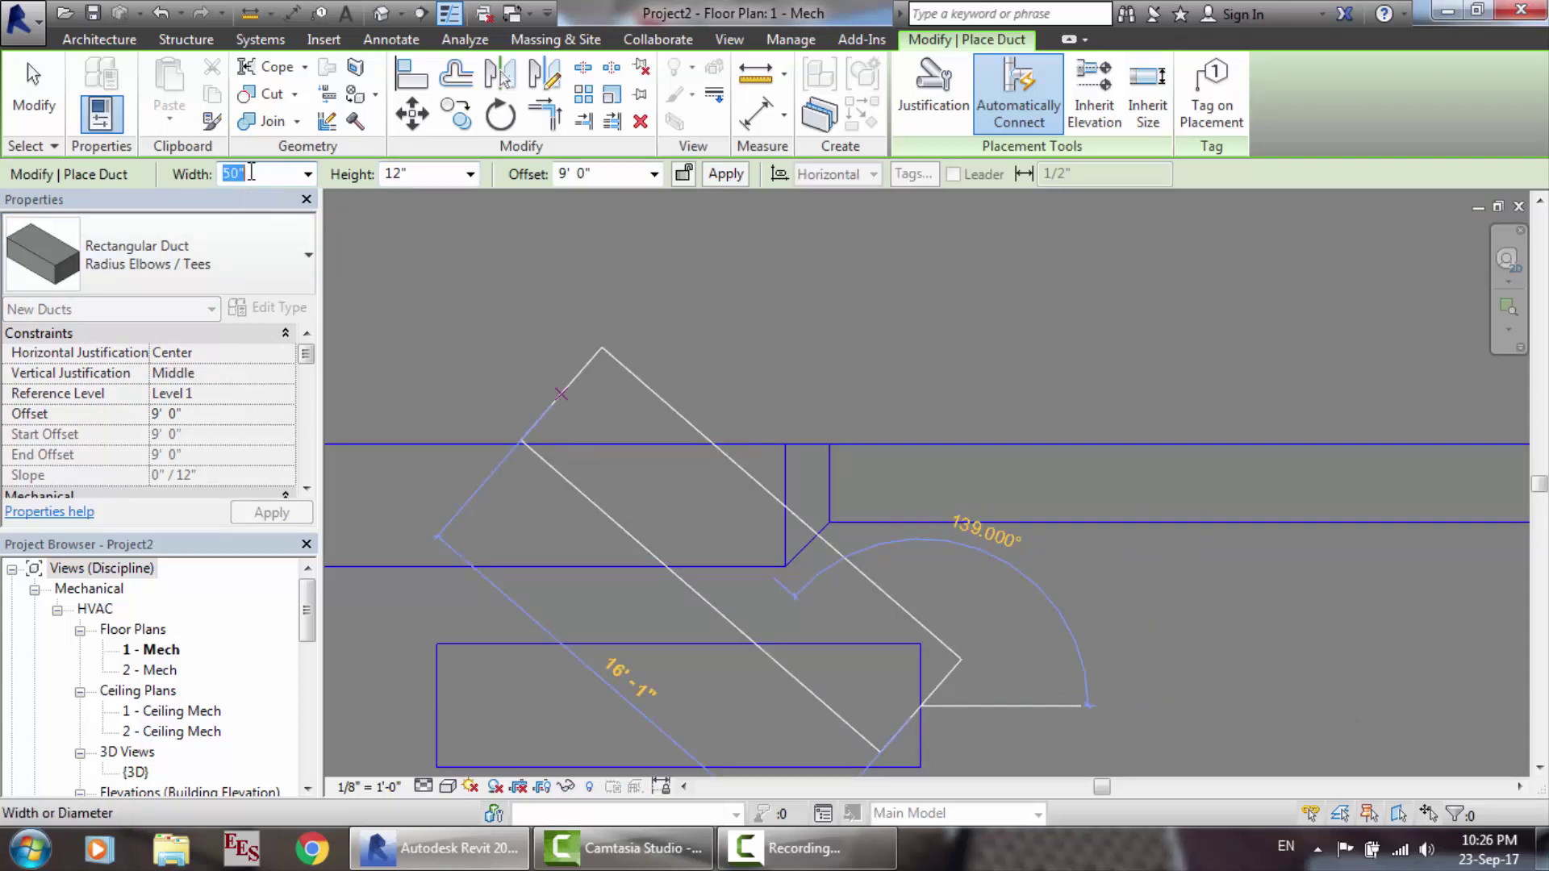
pyautogui.press('Return')
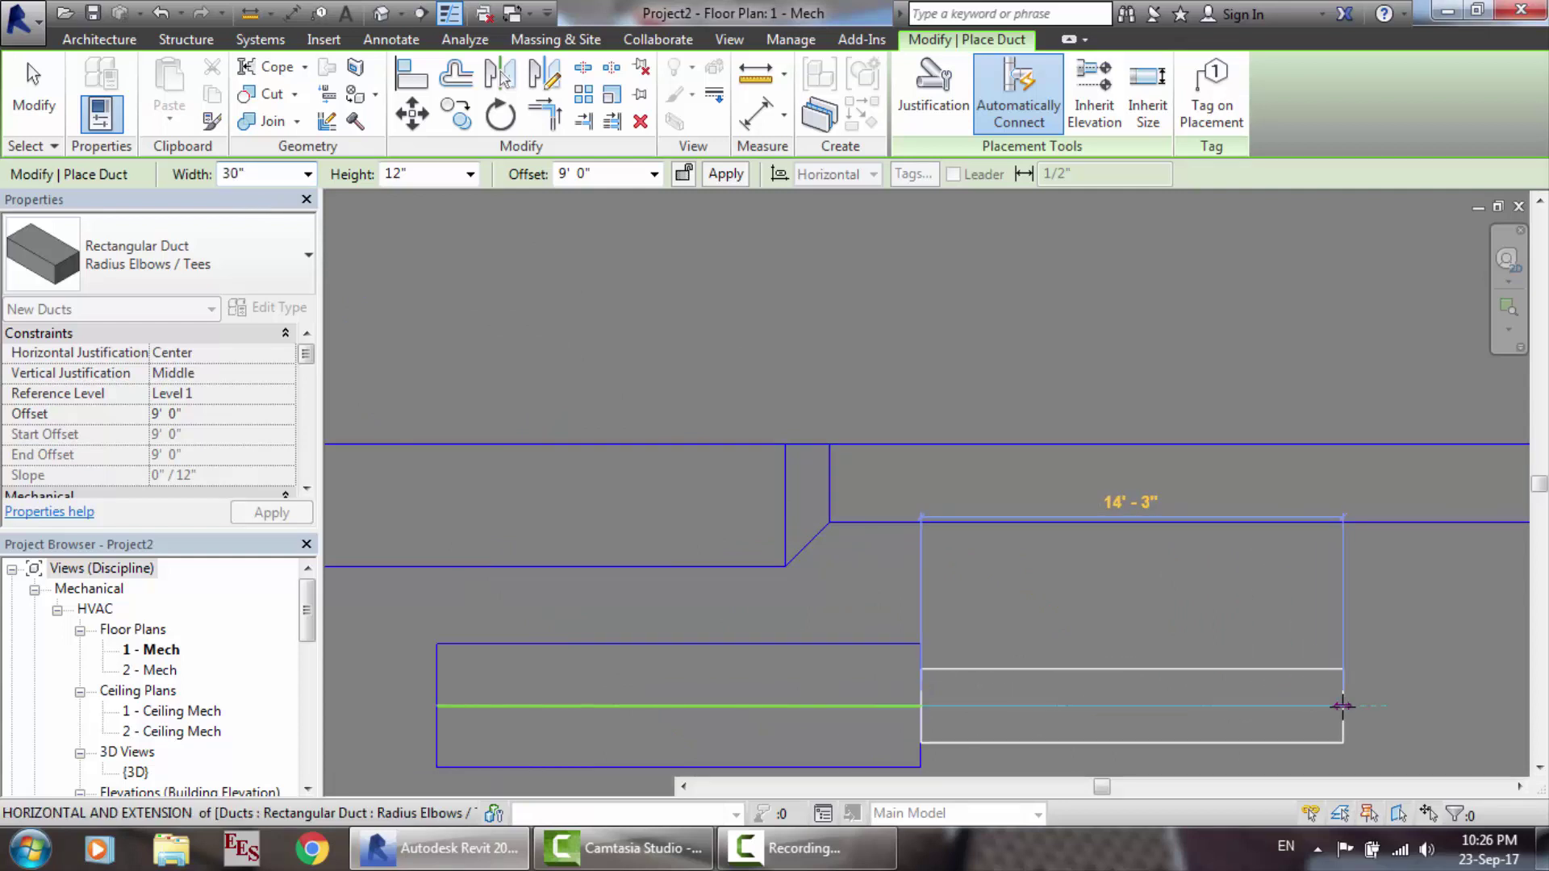
pyautogui.click(1342, 707)
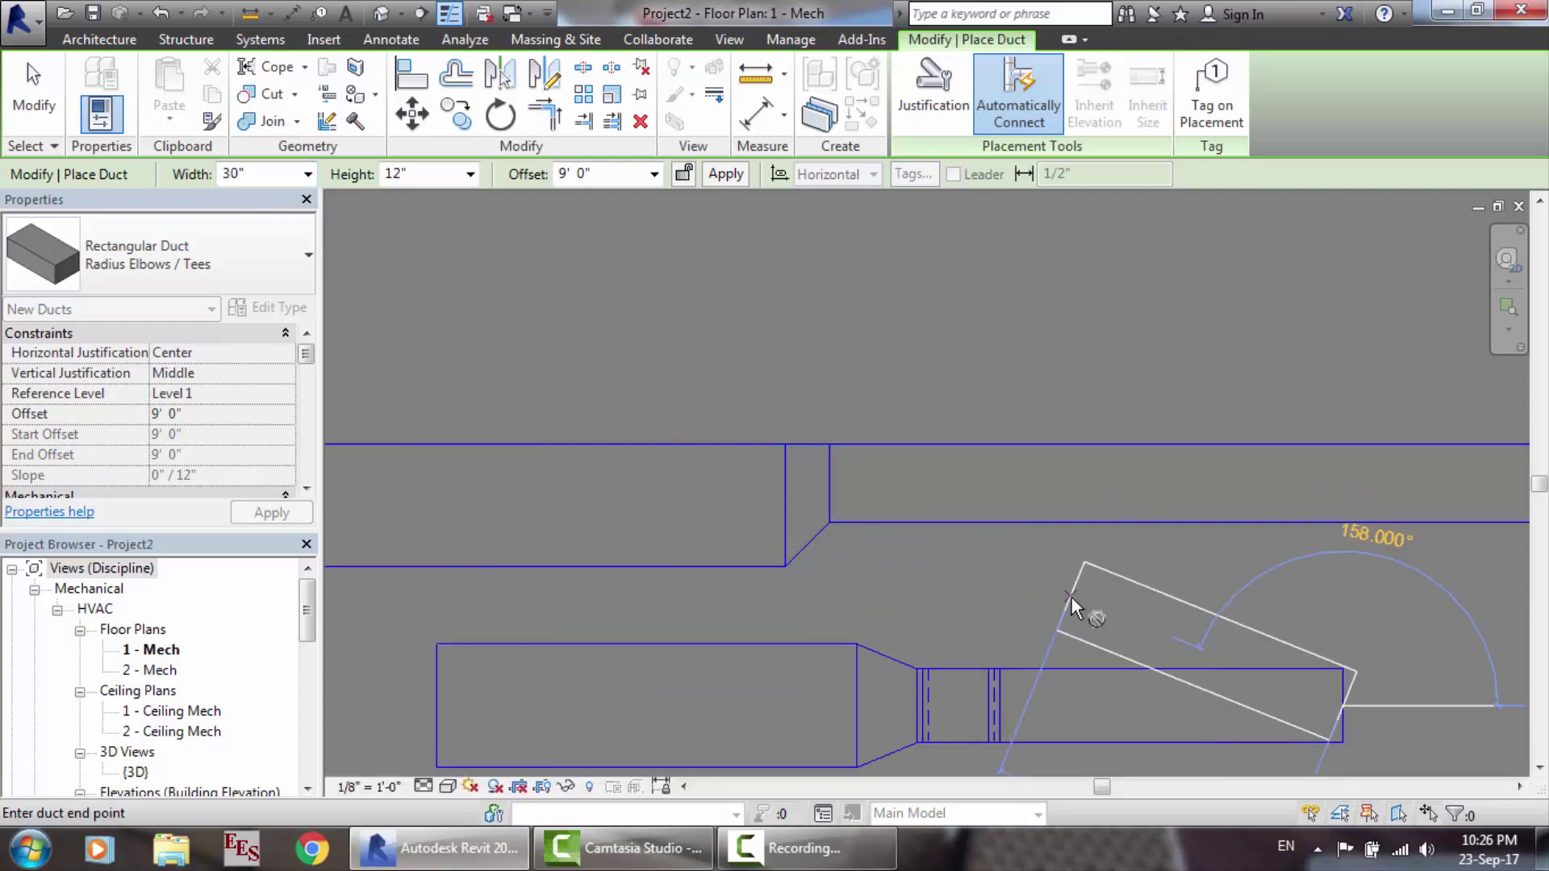
pyautogui.press('Escape')
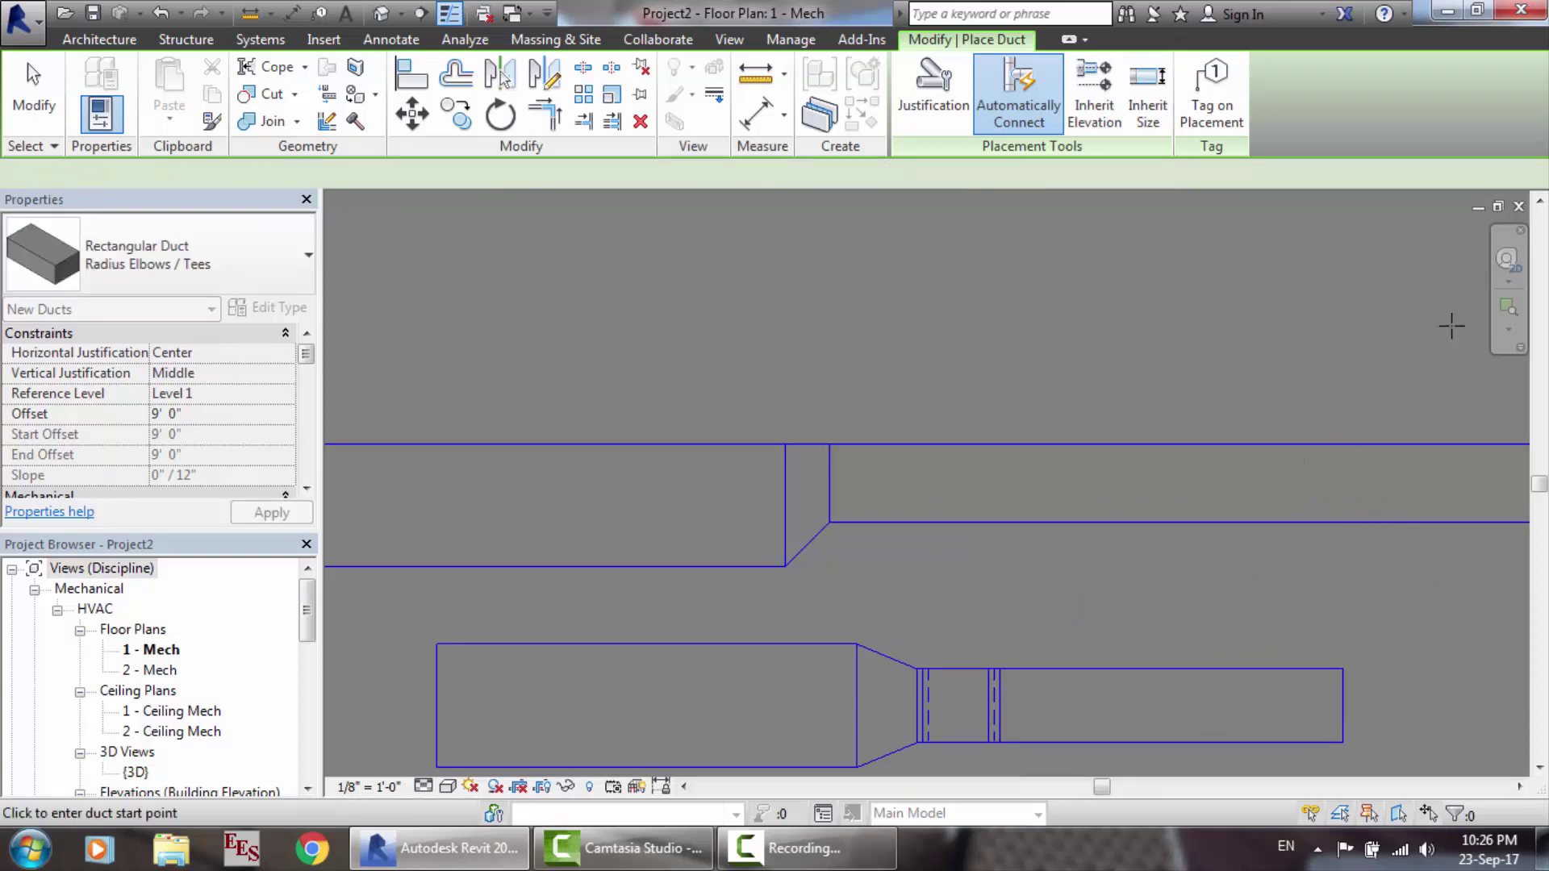
pyautogui.press('Escape')
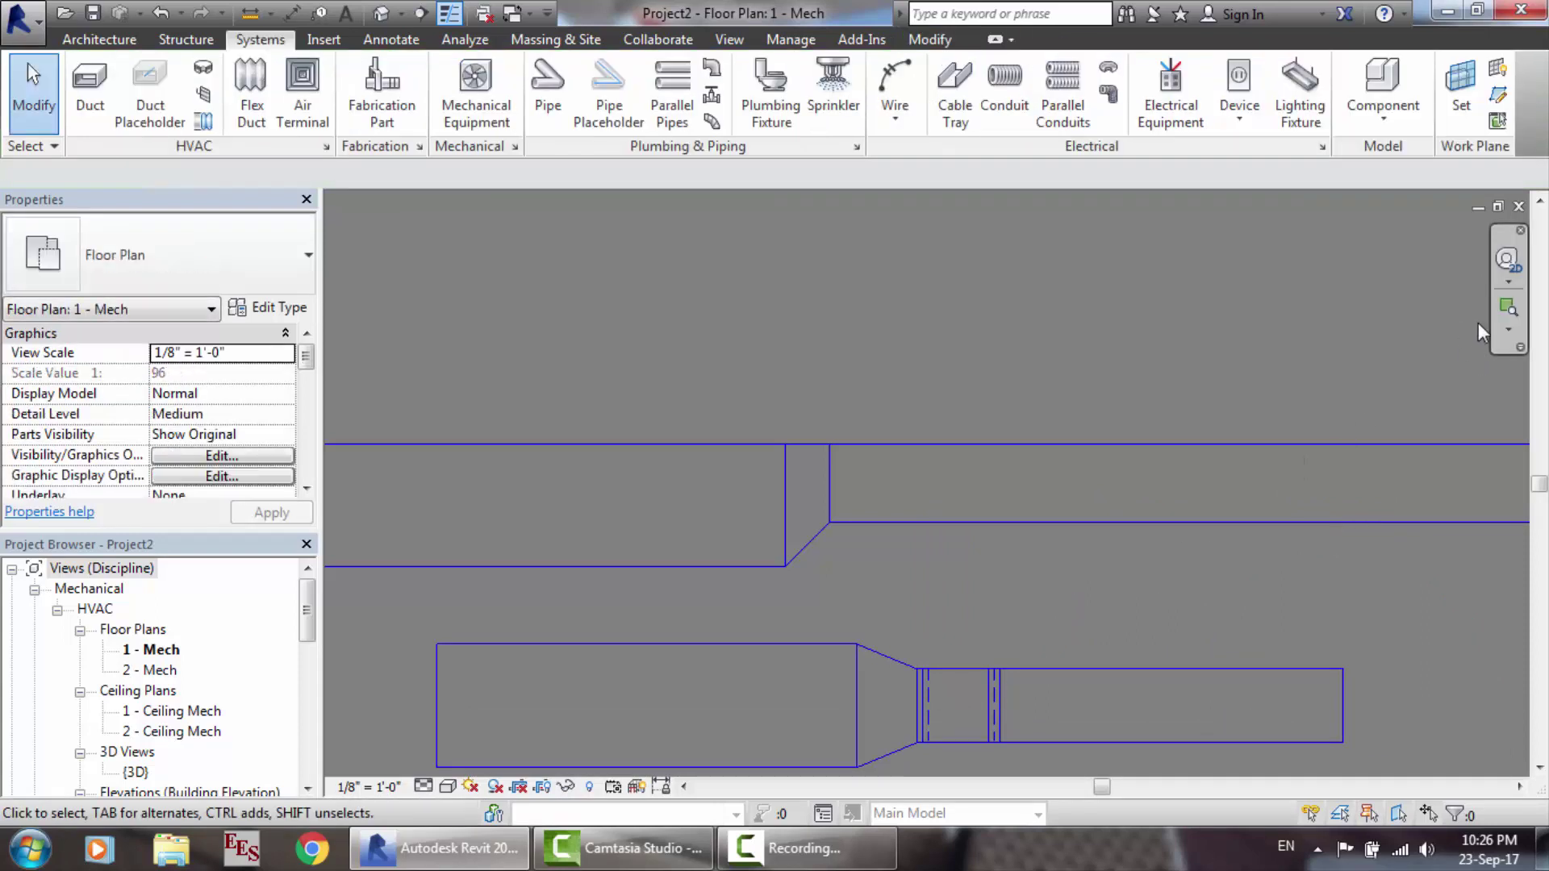
# Step: Inspect the centred transition in the default 3D view and undo the 30" wide segment
pyautogui.click(383, 14)
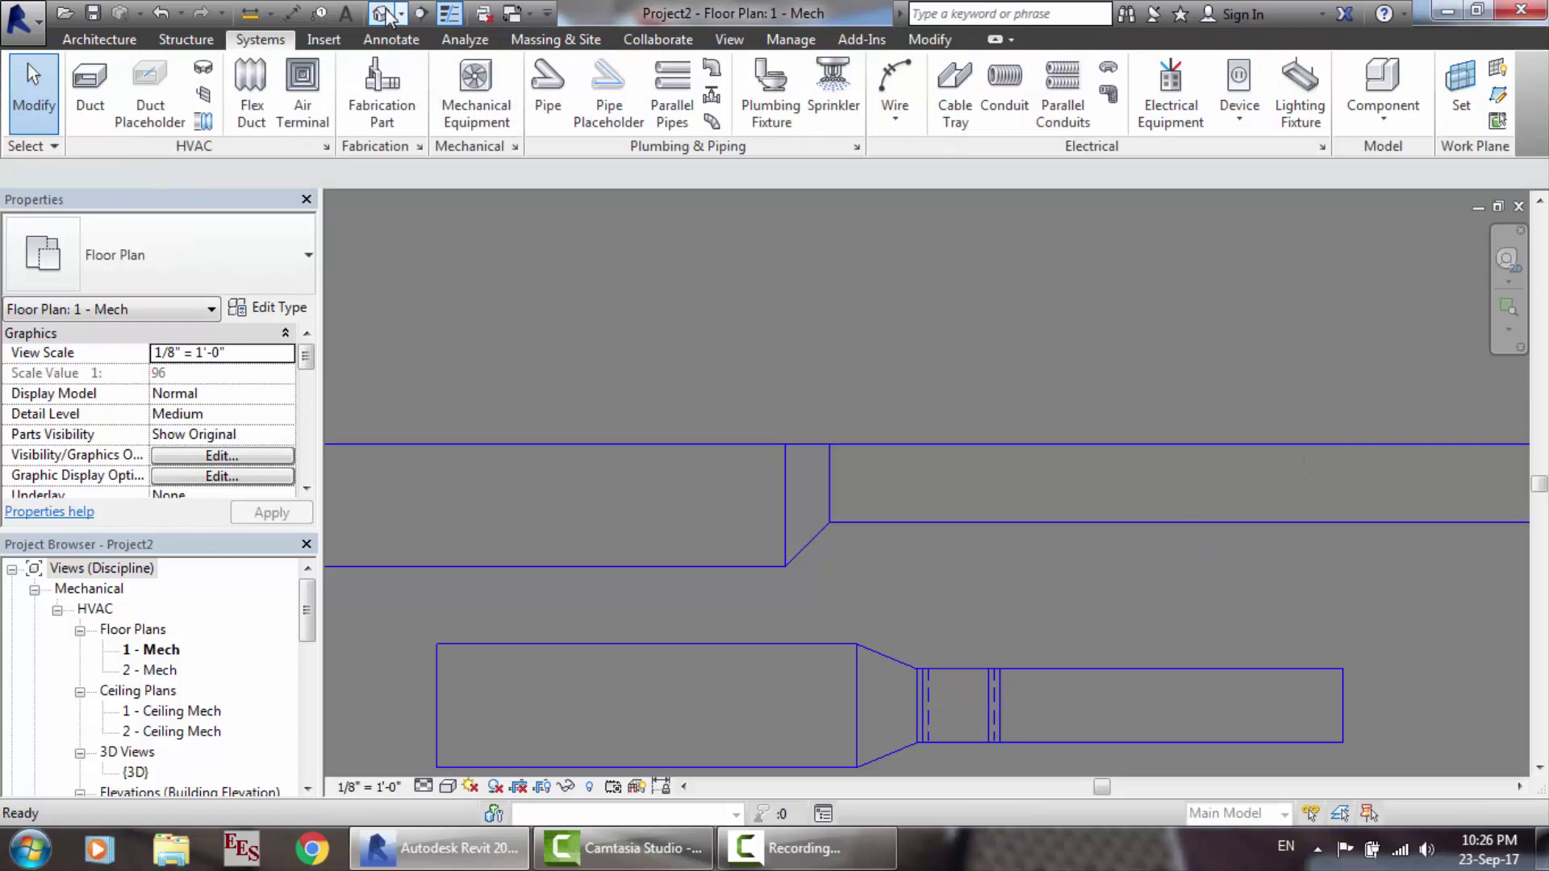
pyautogui.scroll(6, 1132, 616)
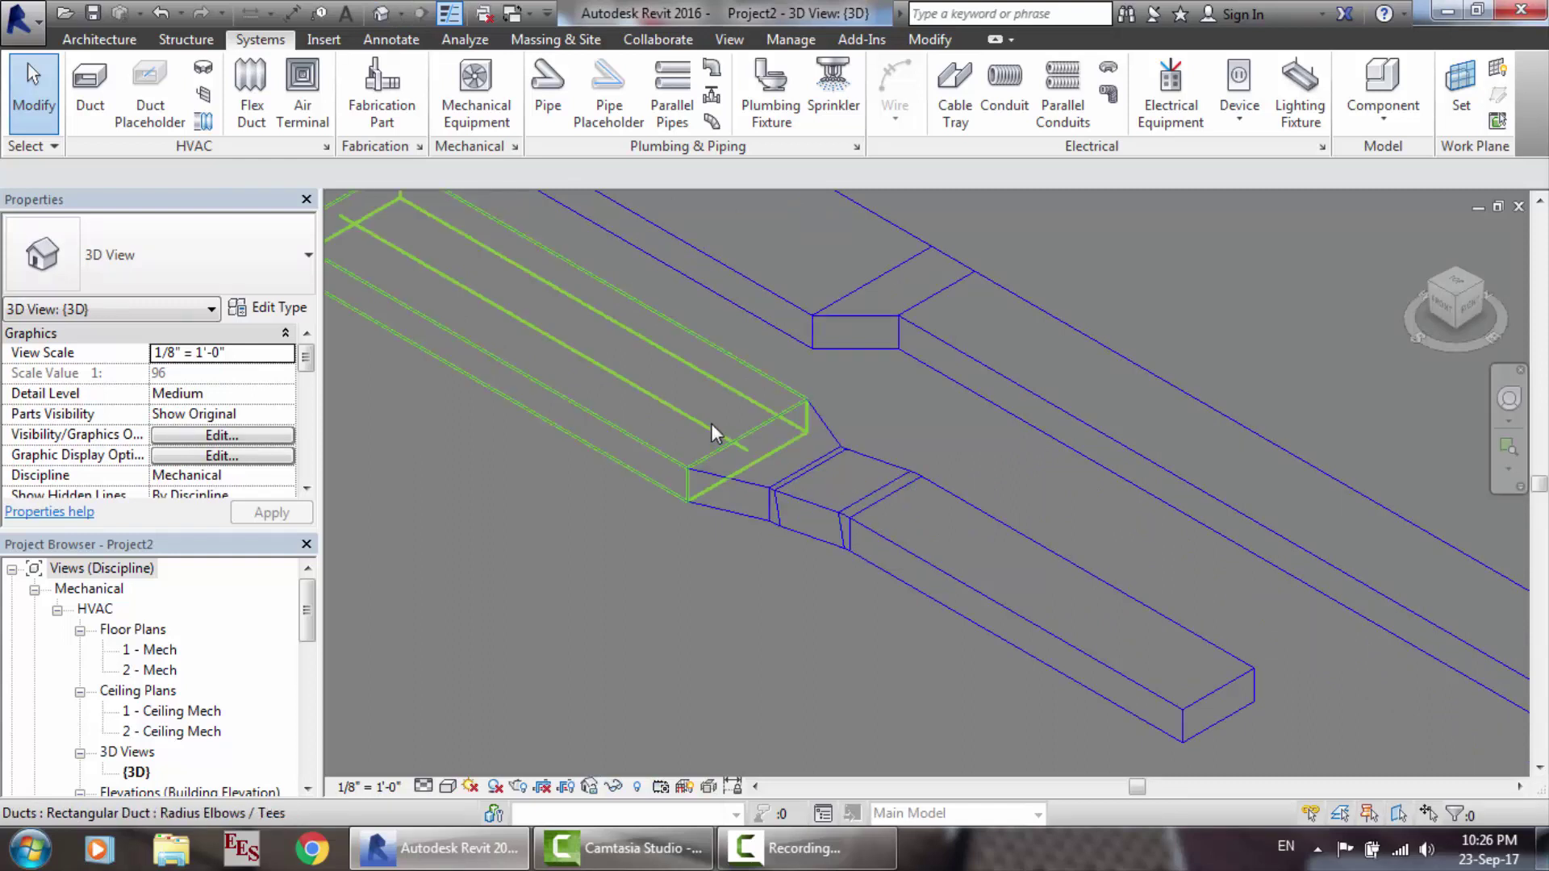
pyautogui.hotkey('ctrl', 'z')
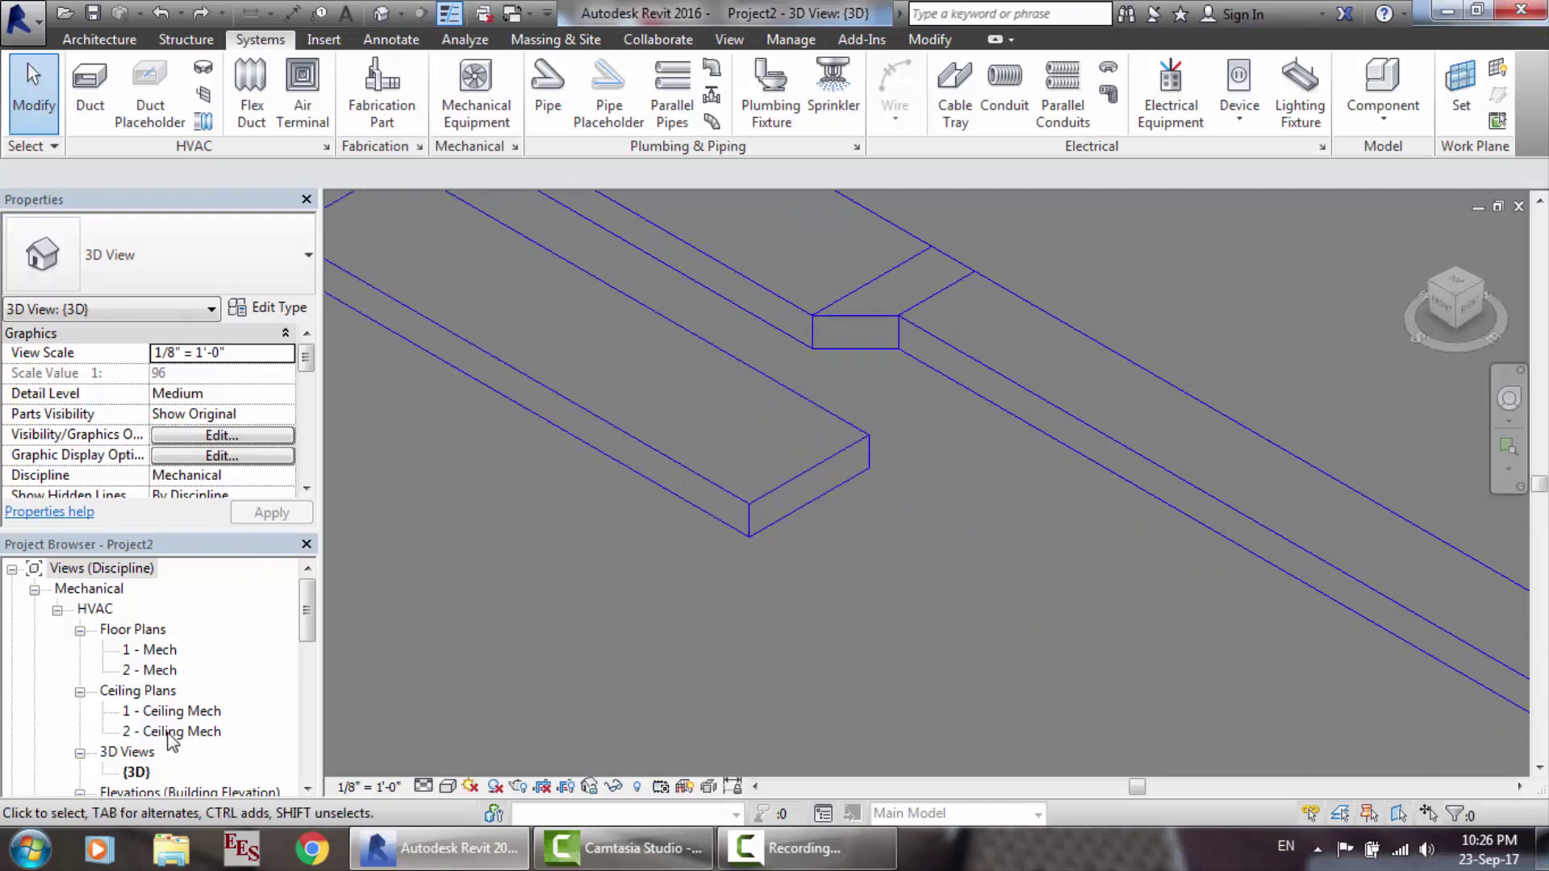
# Step: Open the 1 - Ceiling Mech plan and check the lower 50" duct in the Justification Editor, cancelling without changes
pyautogui.doubleClick(172, 731)
pyautogui.doubleClick(175, 711)
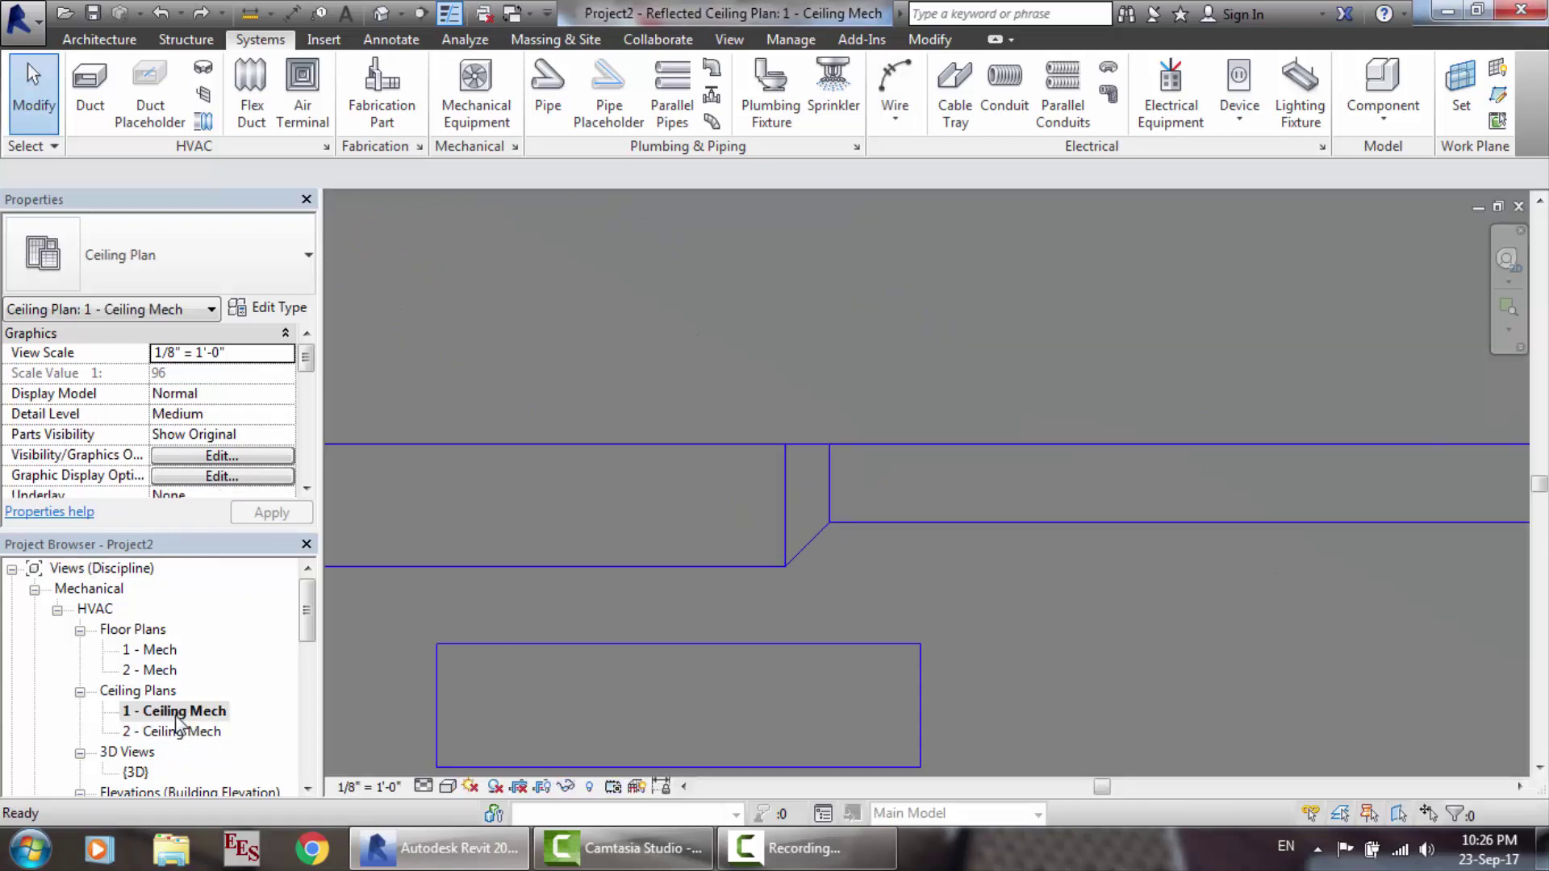
pyautogui.click(860, 704)
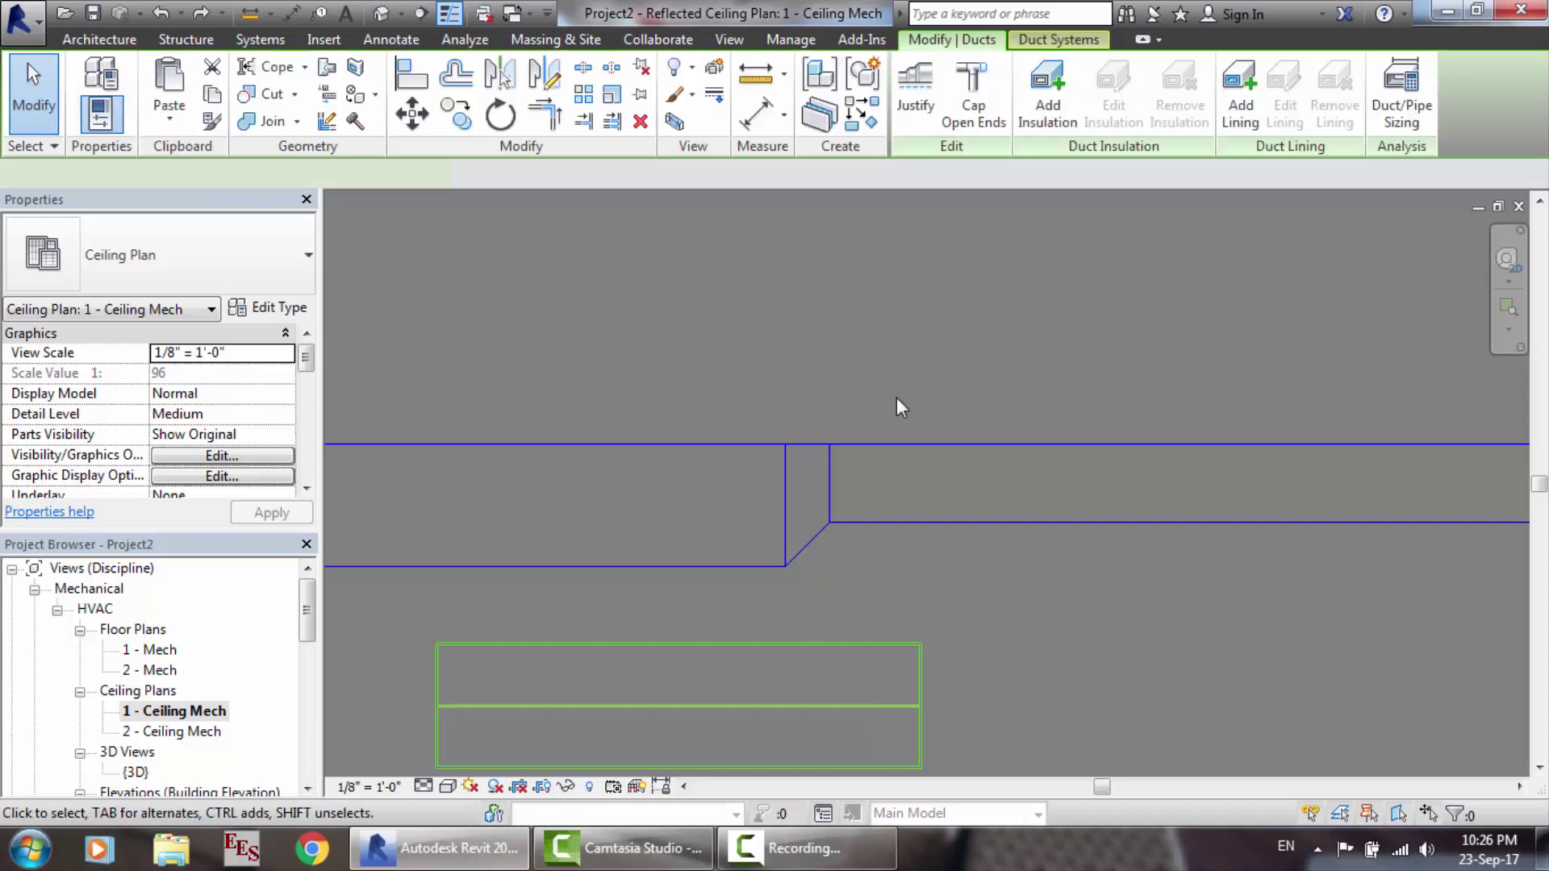
pyautogui.click(931, 113)
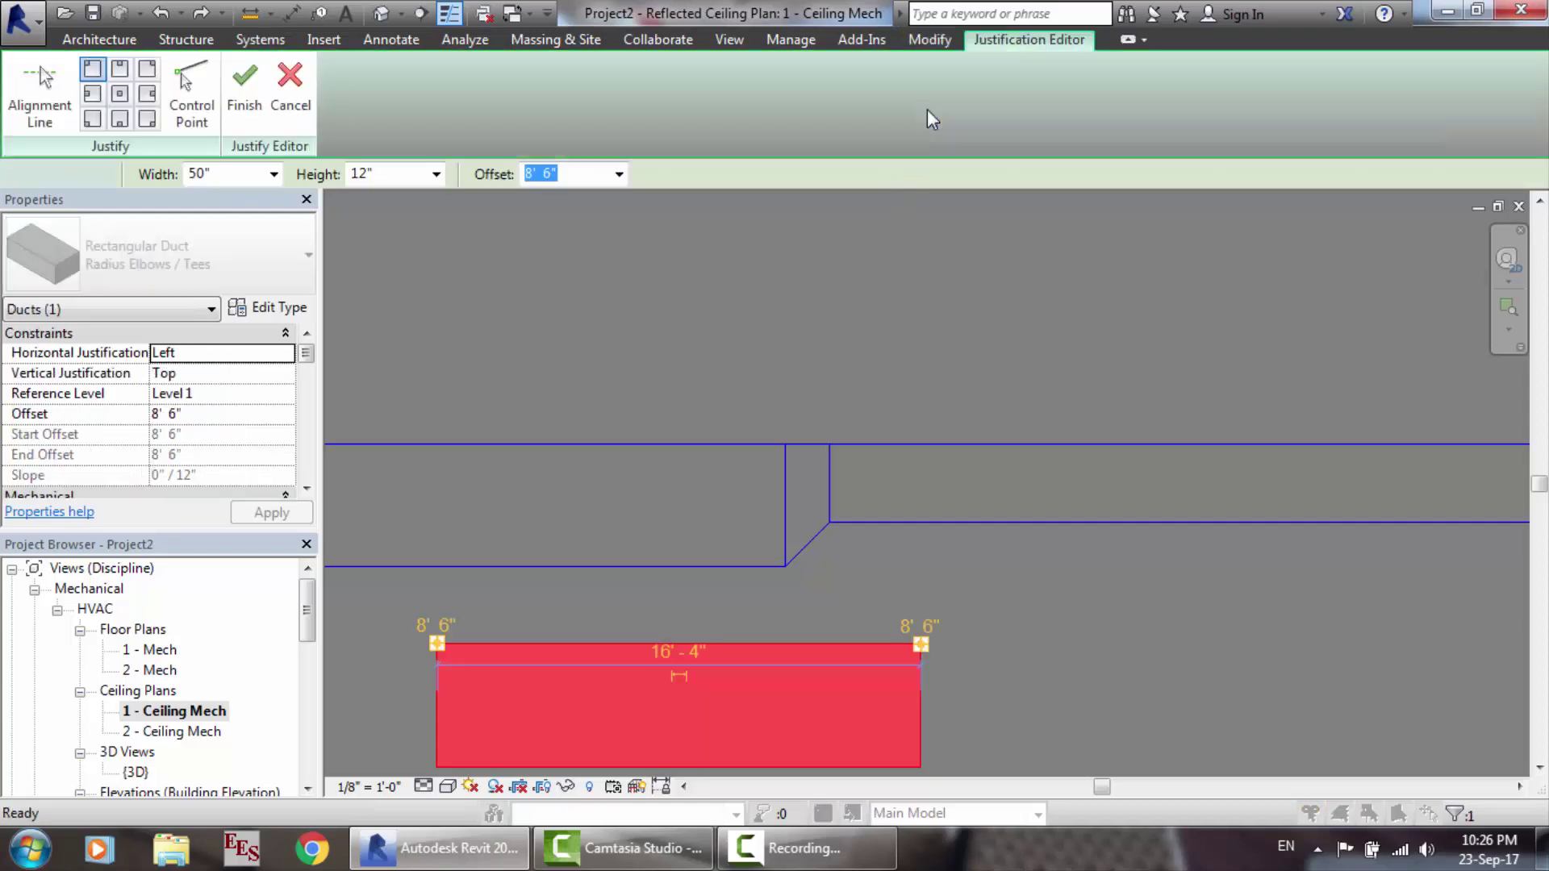
pyautogui.click(290, 91)
pyautogui.press('a')
pyautogui.press('t')
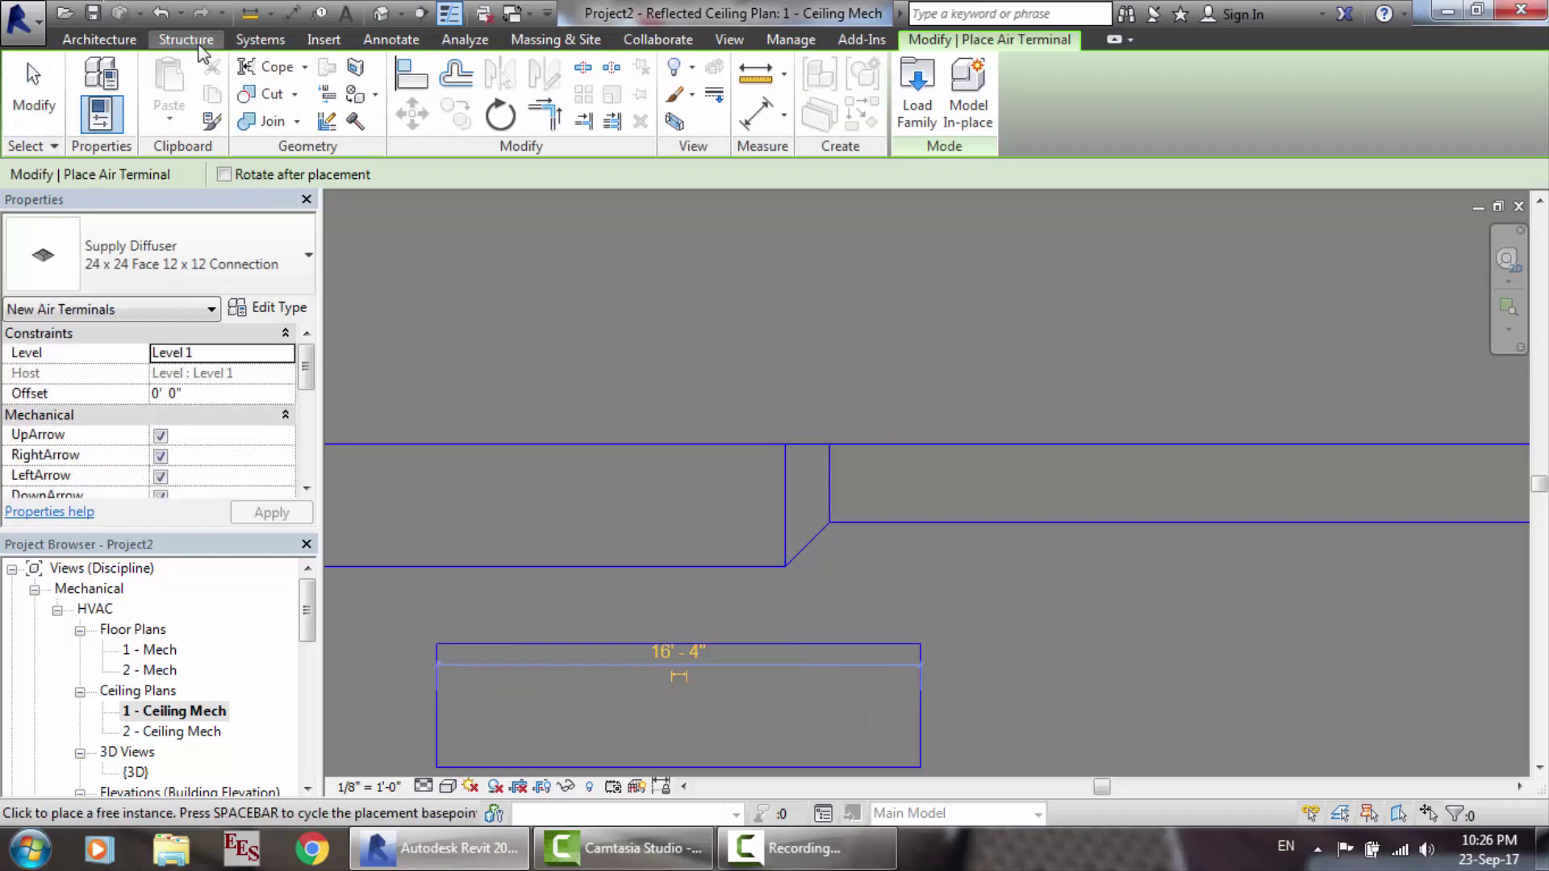
pyautogui.click(260, 40)
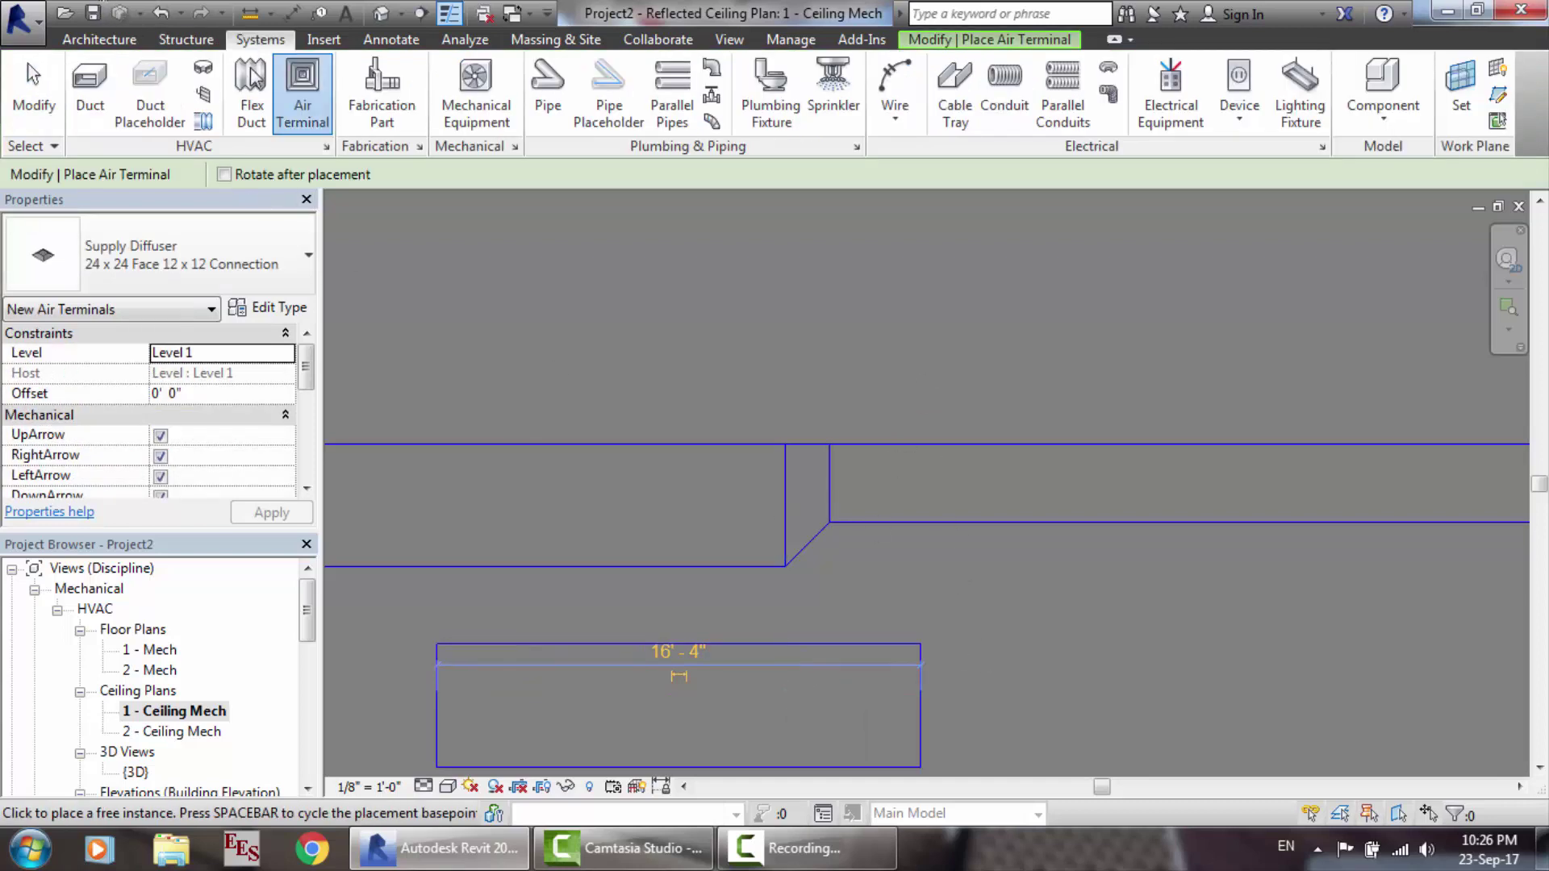
pyautogui.click(121, 98)
pyautogui.click(101, 109)
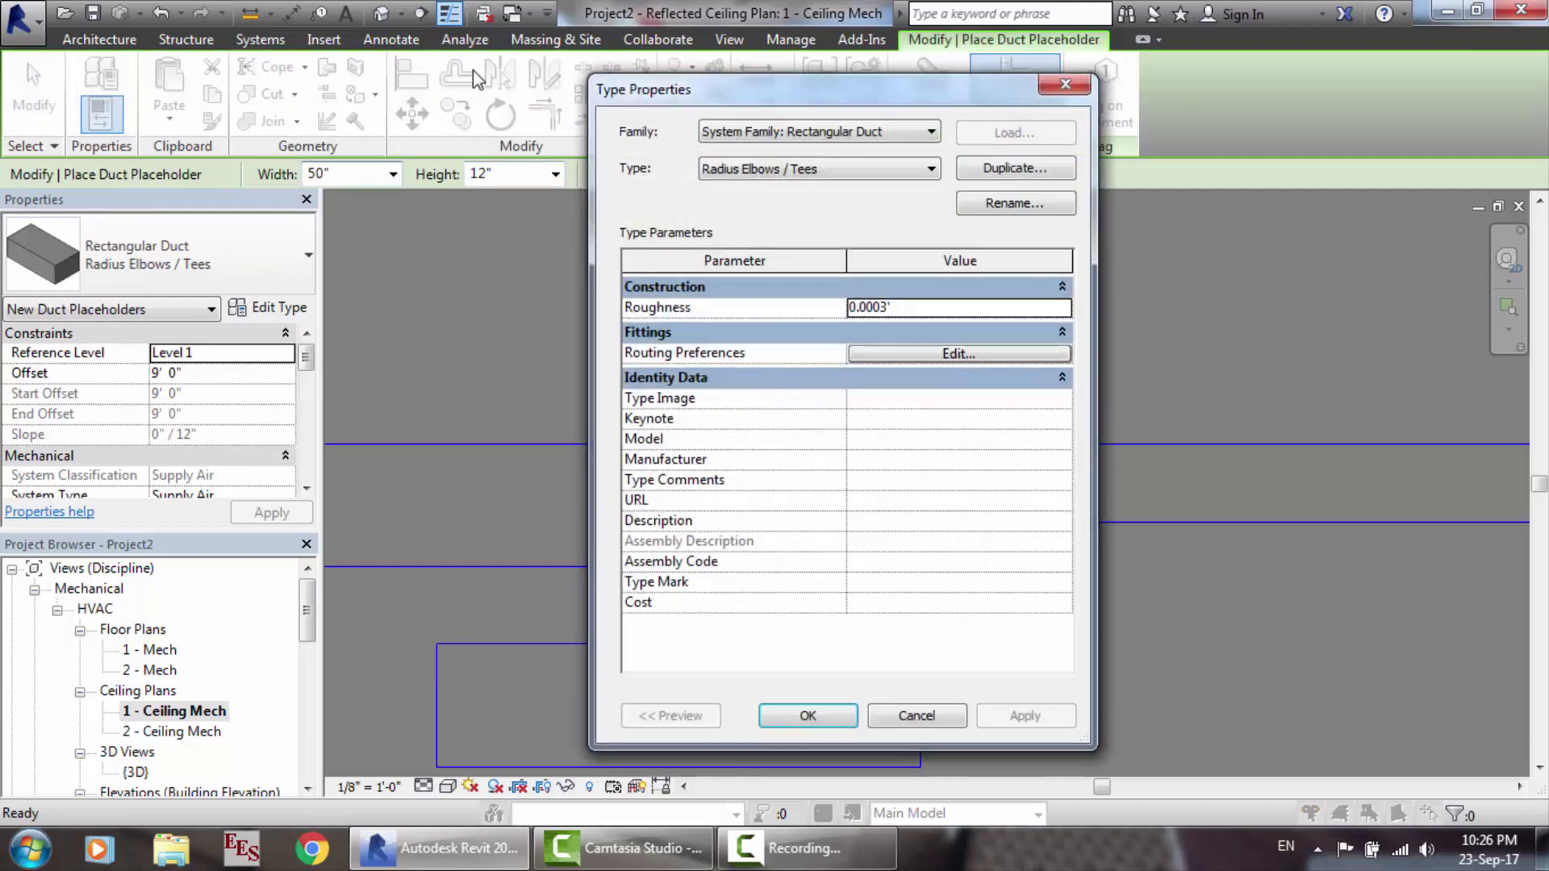
pyautogui.click(1068, 87)
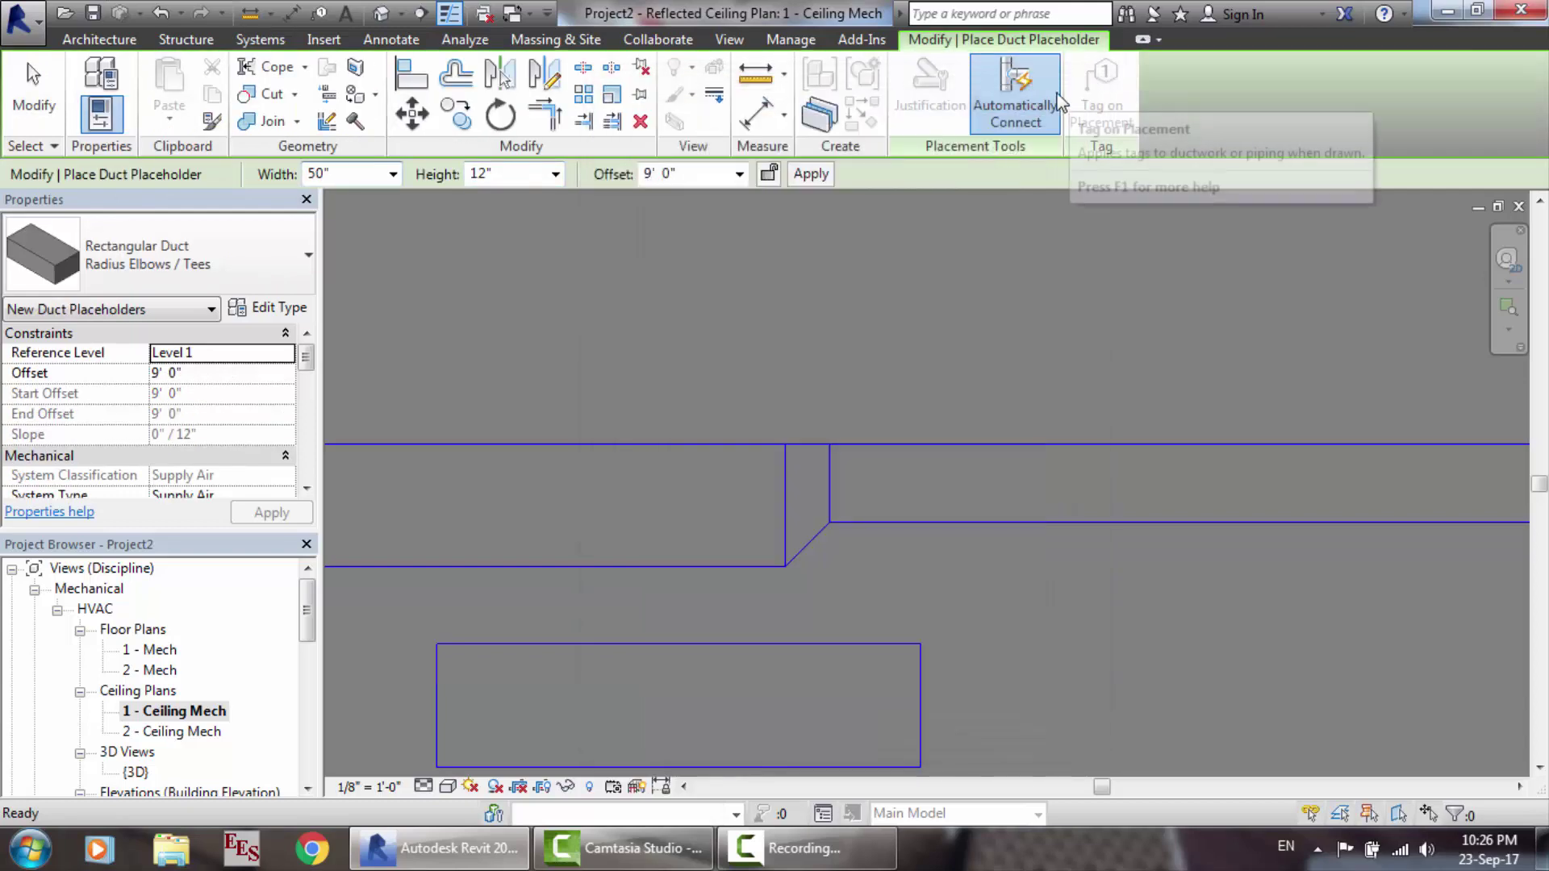
pyautogui.press('Escape')
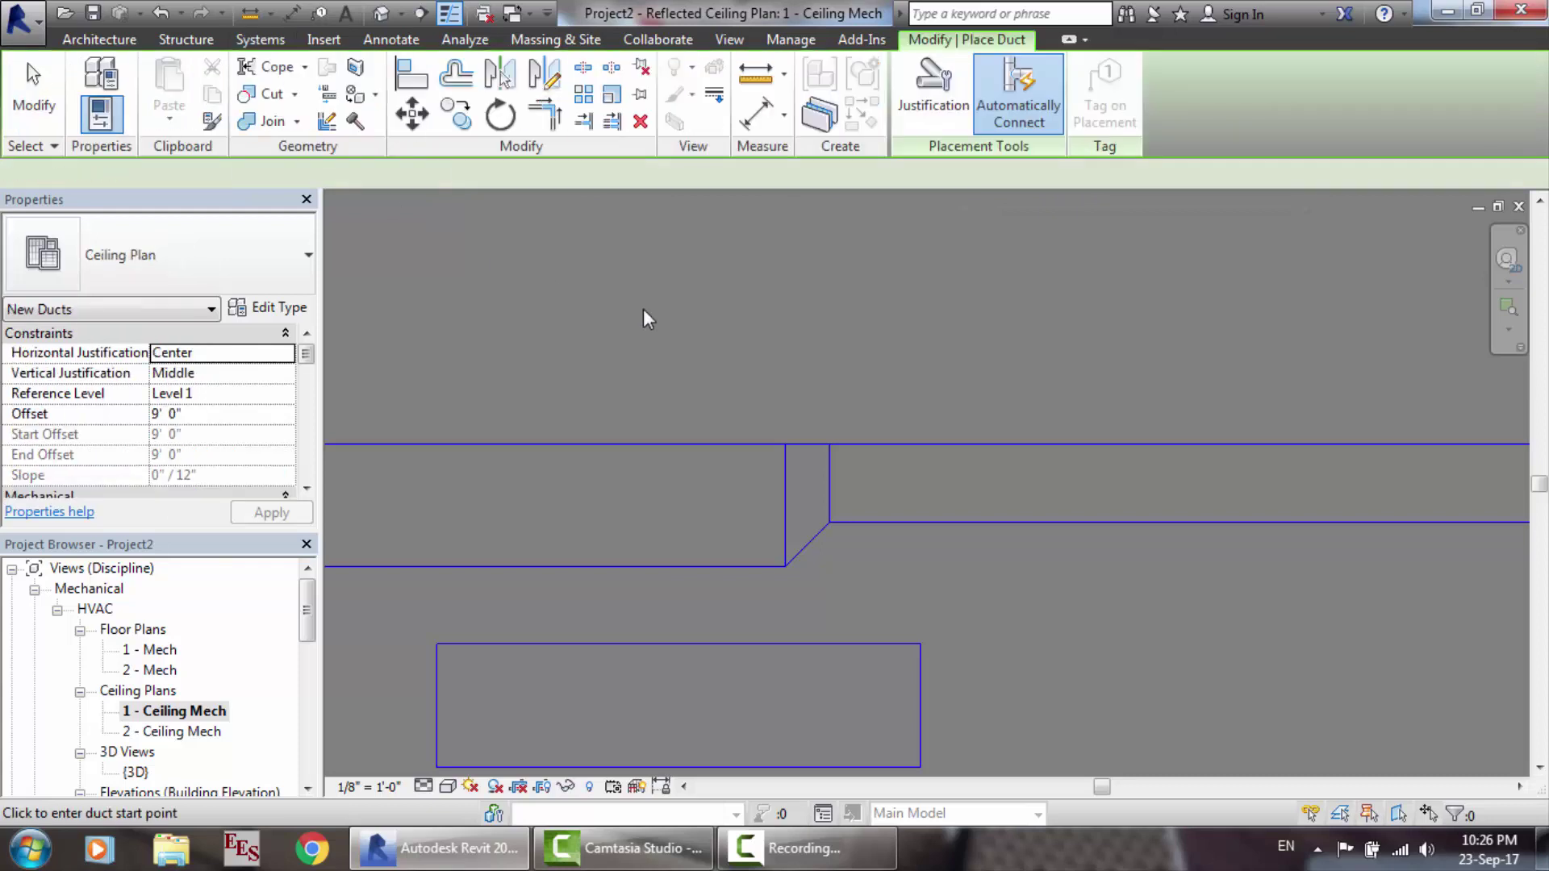
# Step: Draw a horizontal 50" wide duct above the existing run and set the vertical justification to Top for its continuation
pyautogui.click(546, 324)
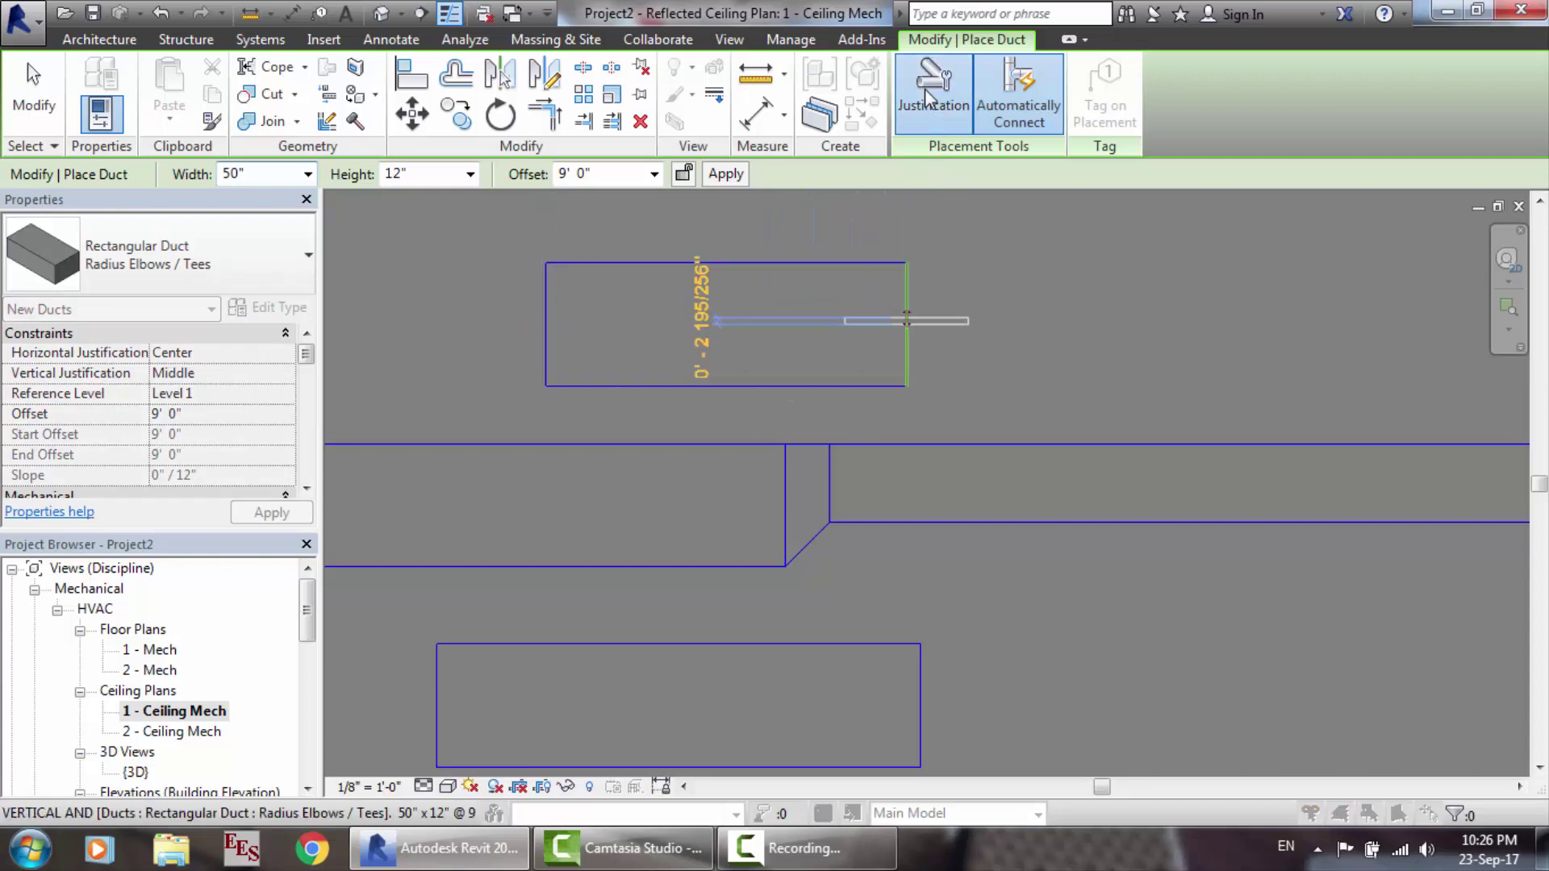
pyautogui.click(927, 90)
pyautogui.click(824, 399)
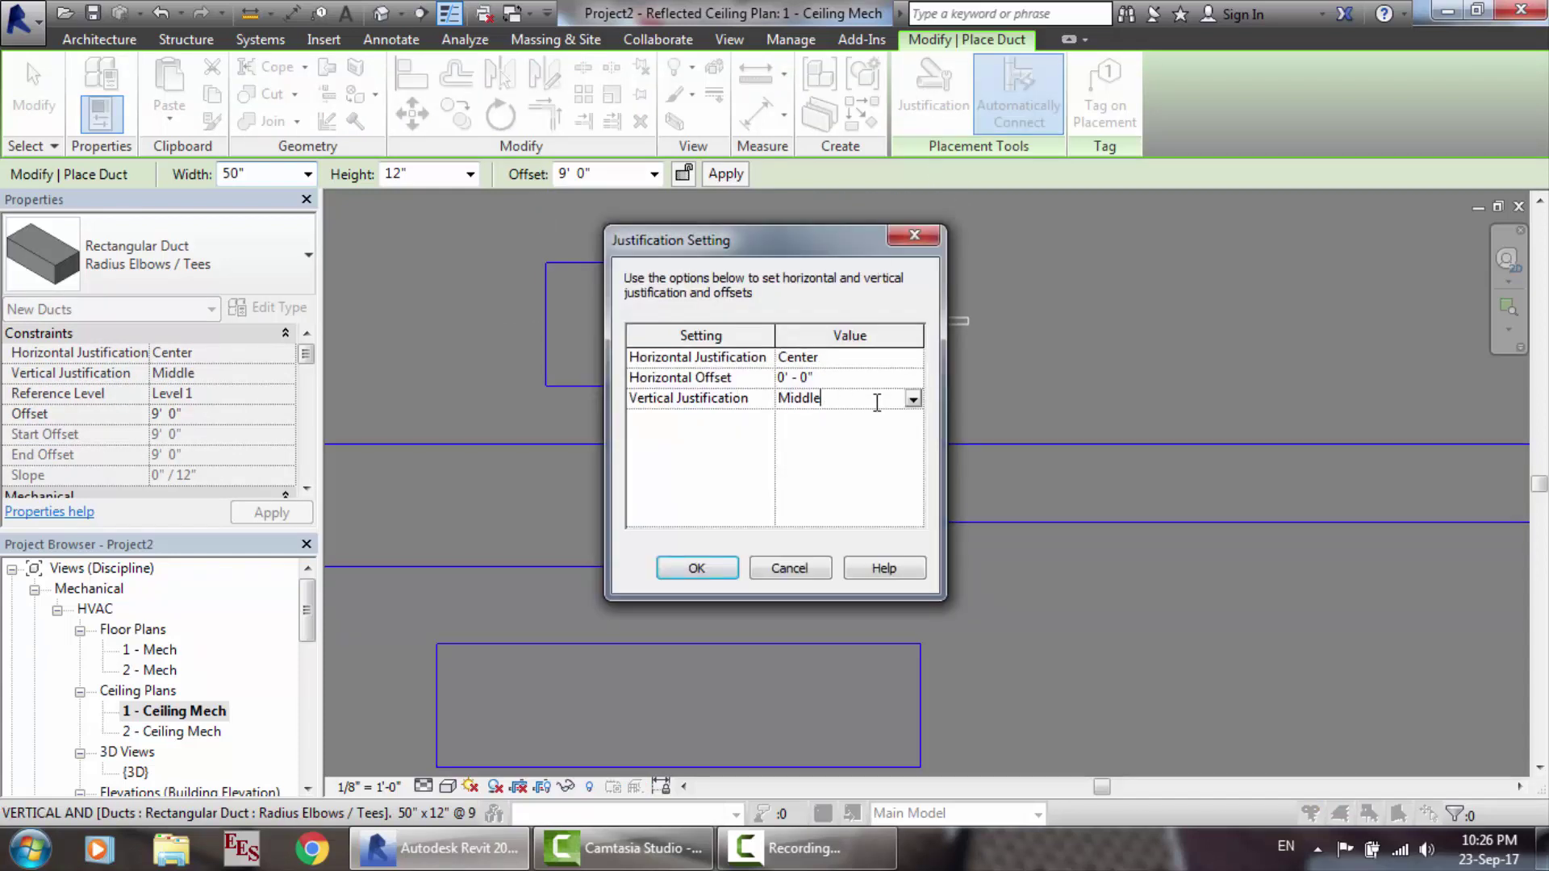
pyautogui.click(912, 400)
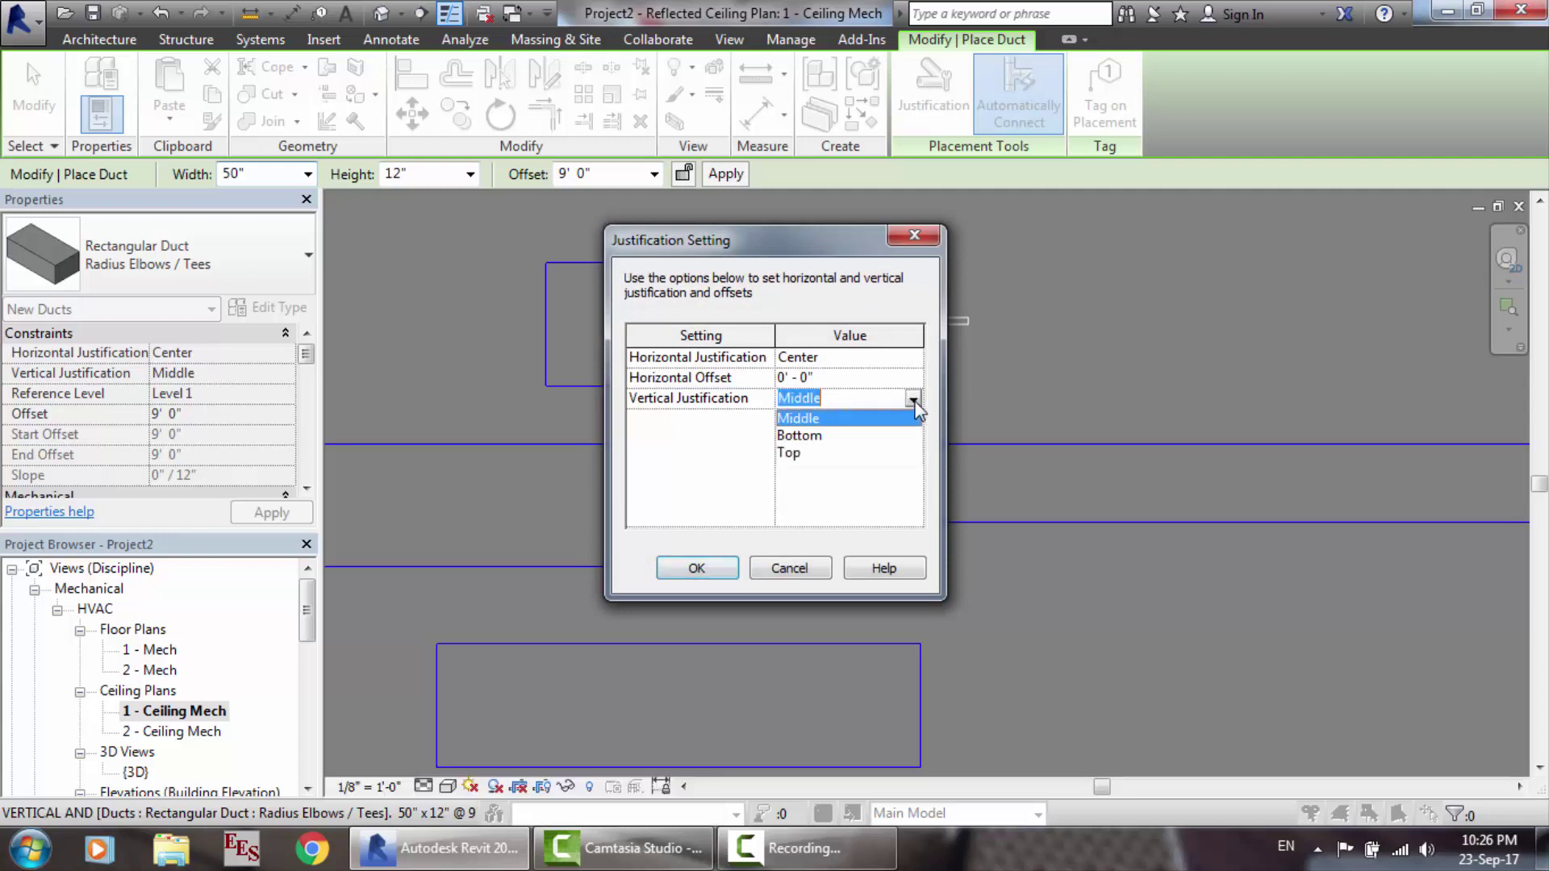
pyautogui.click(795, 453)
pyautogui.click(710, 567)
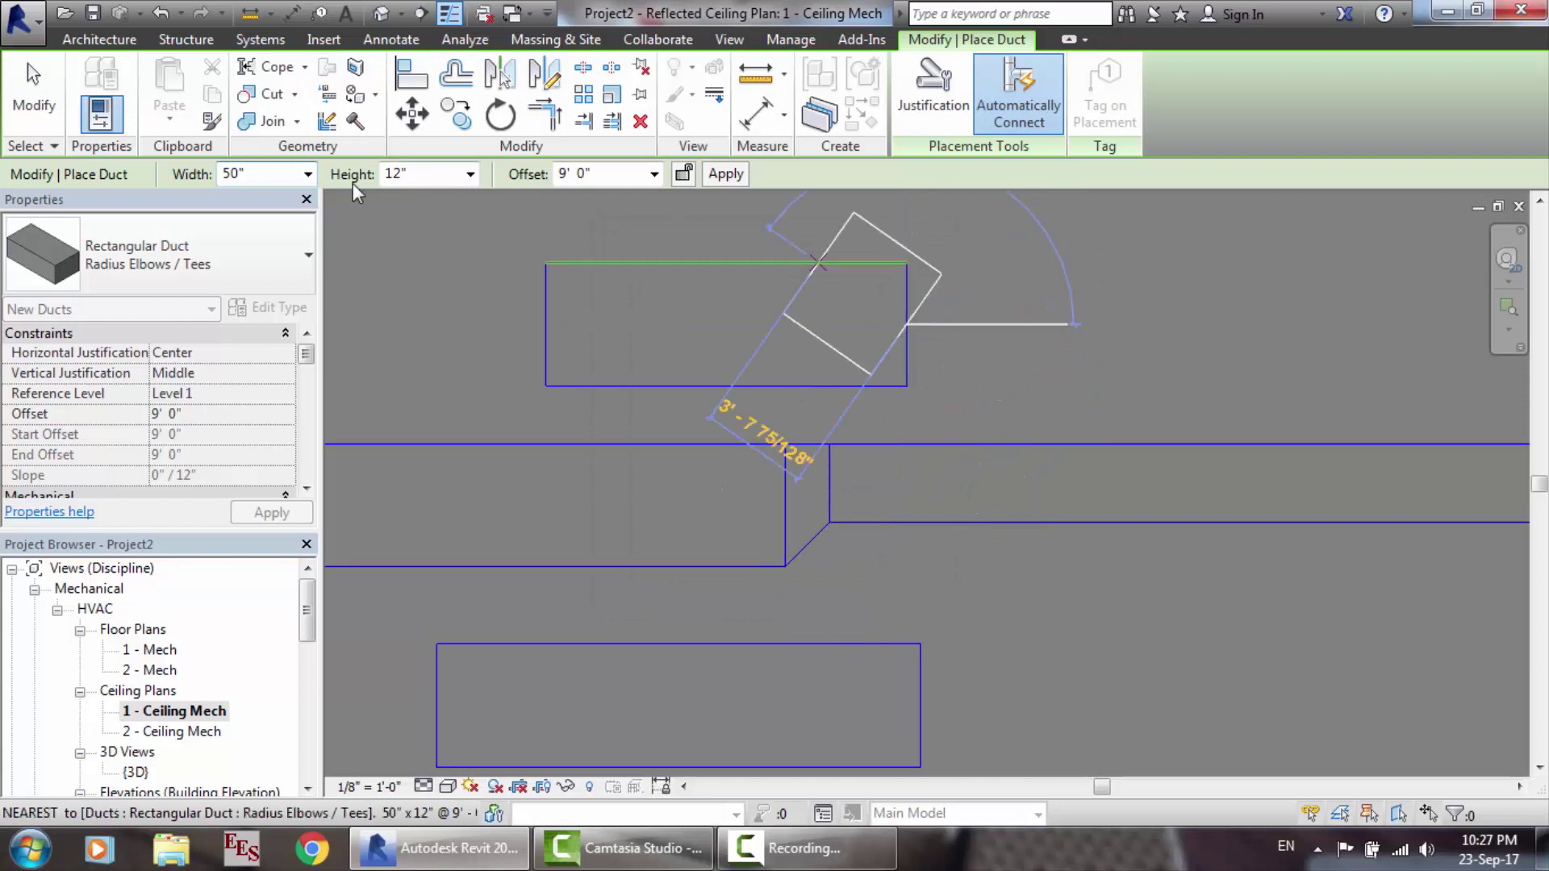
# Step: Extend the upper 50" duct from its end with a horizontal 30" wide segment and end the run
pyautogui.click(265, 176)
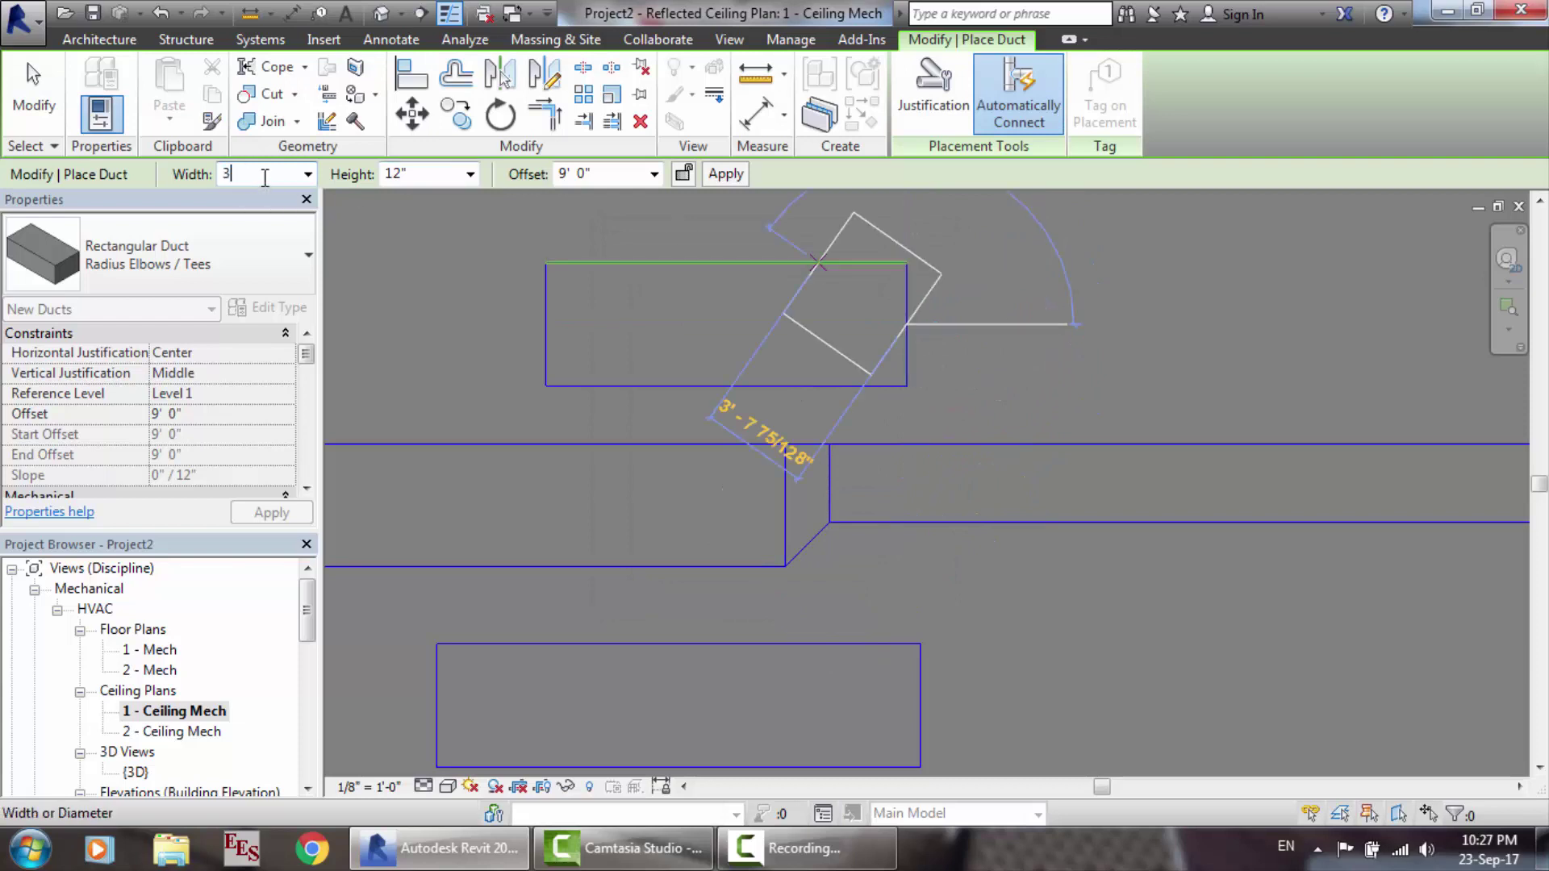
pyautogui.press('Return')
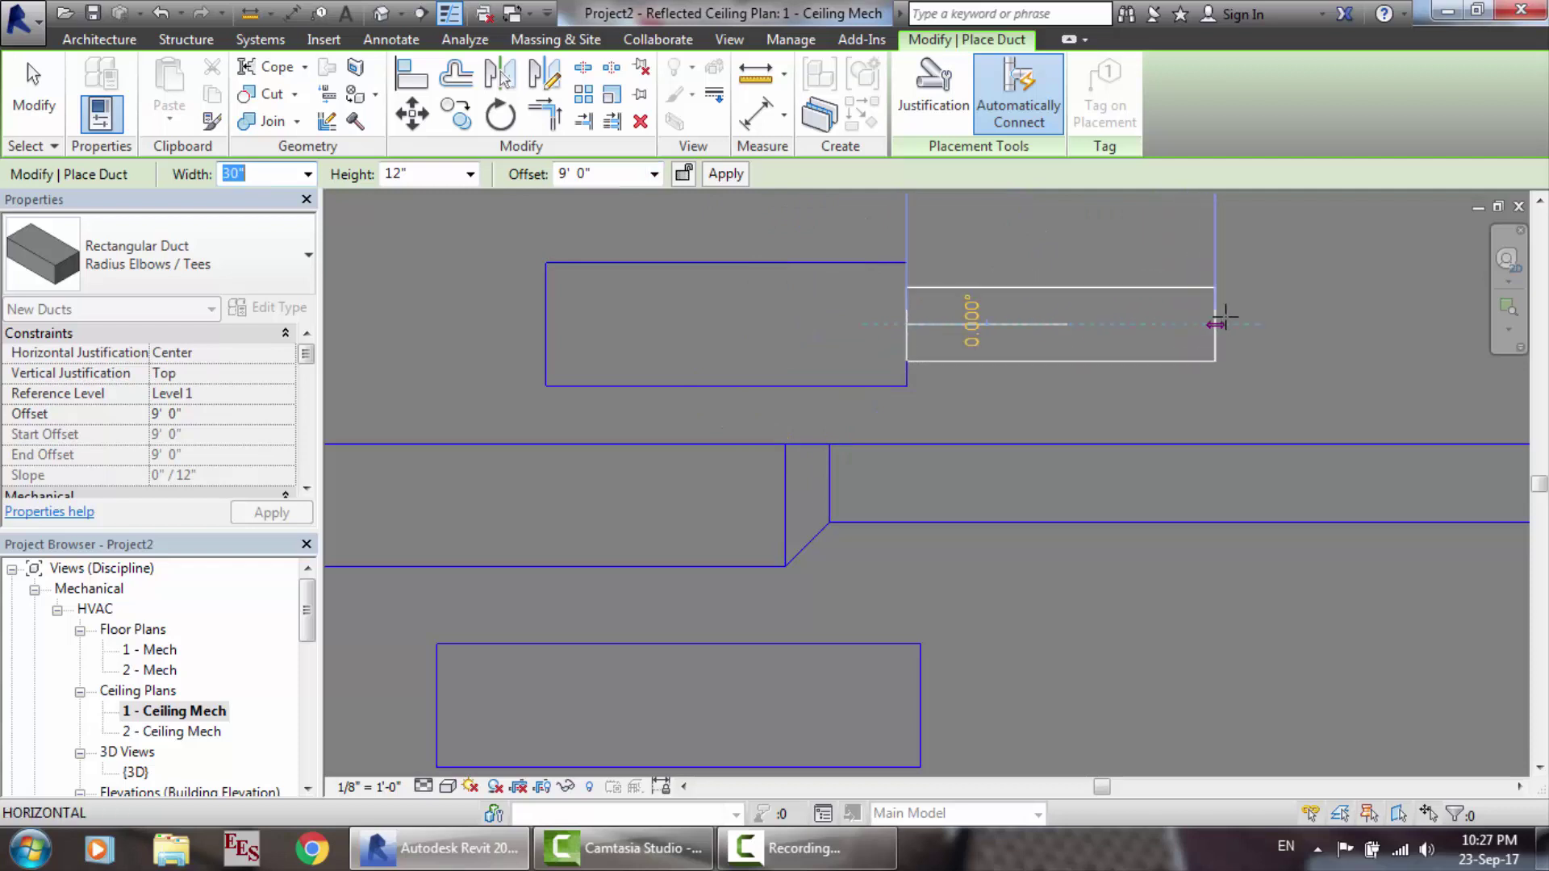
pyautogui.click(1226, 320)
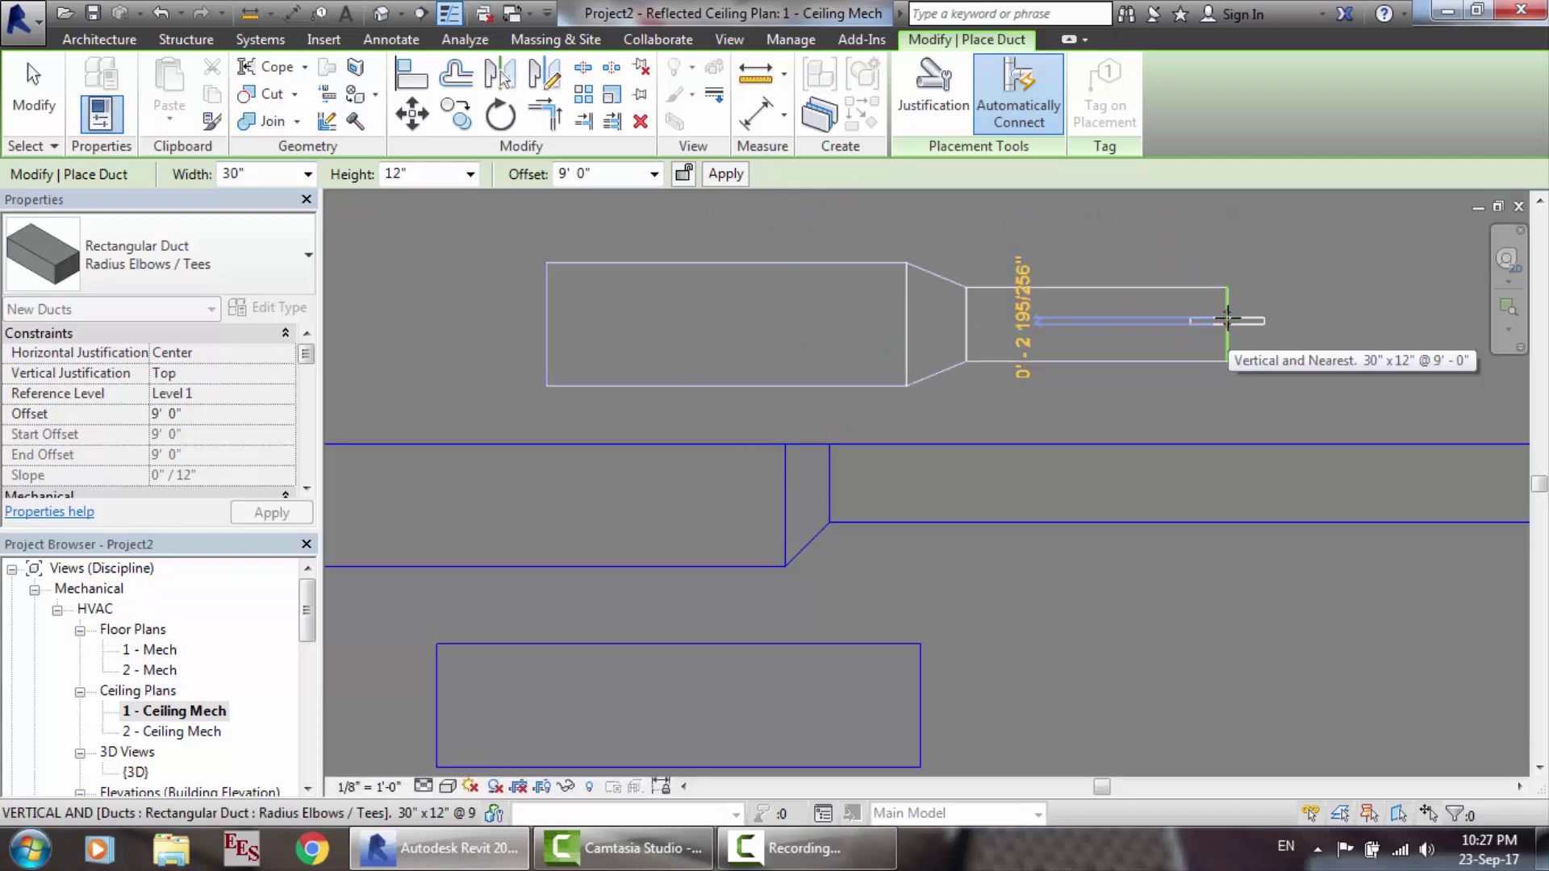
pyautogui.press('Escape')
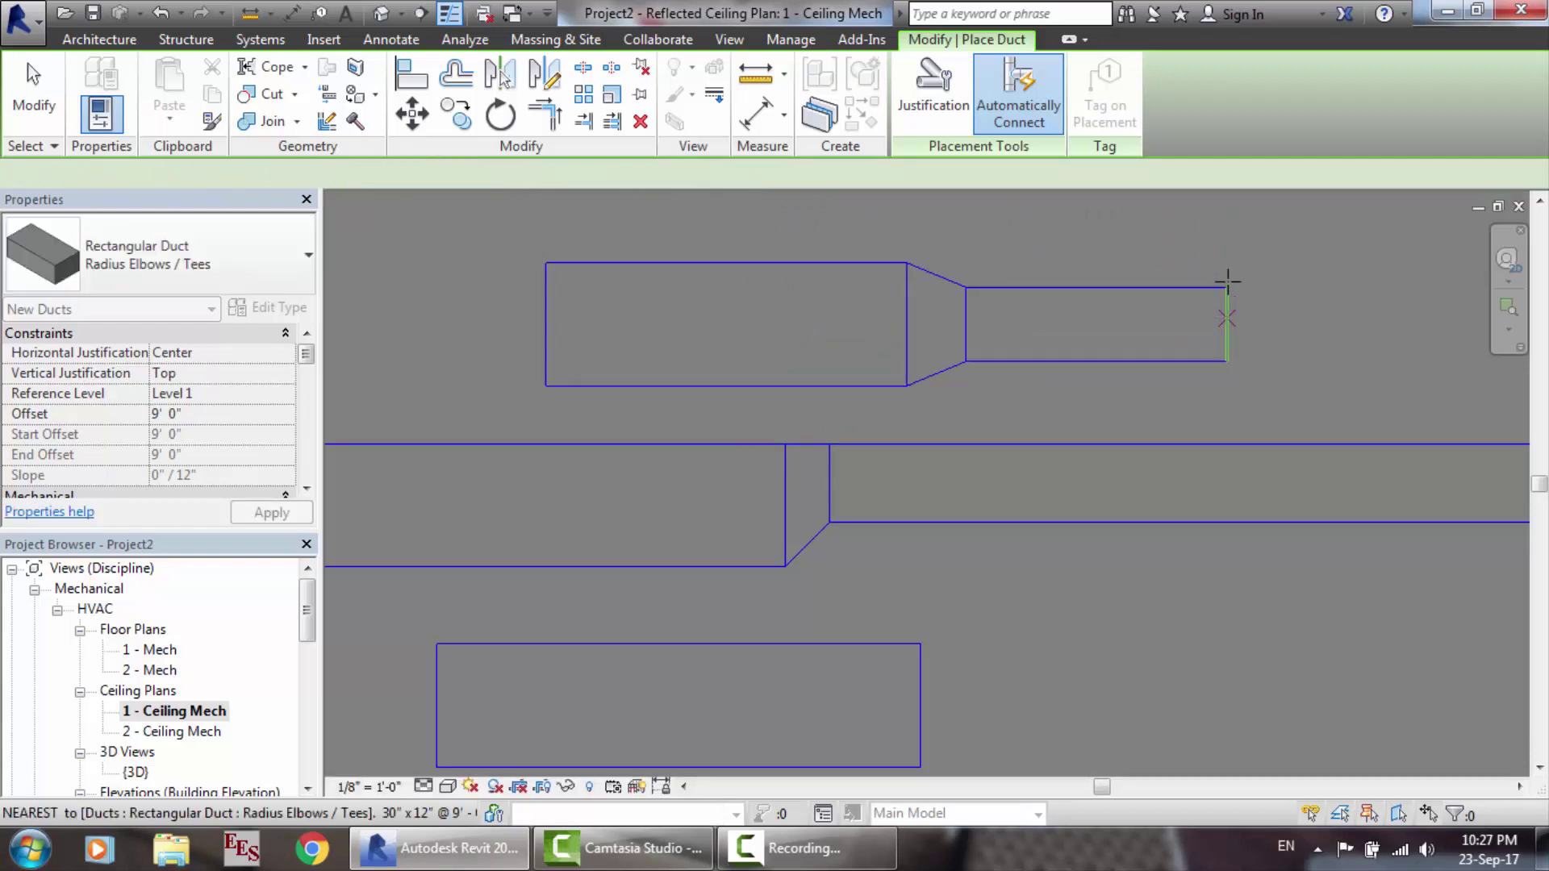
pyautogui.press('Escape')
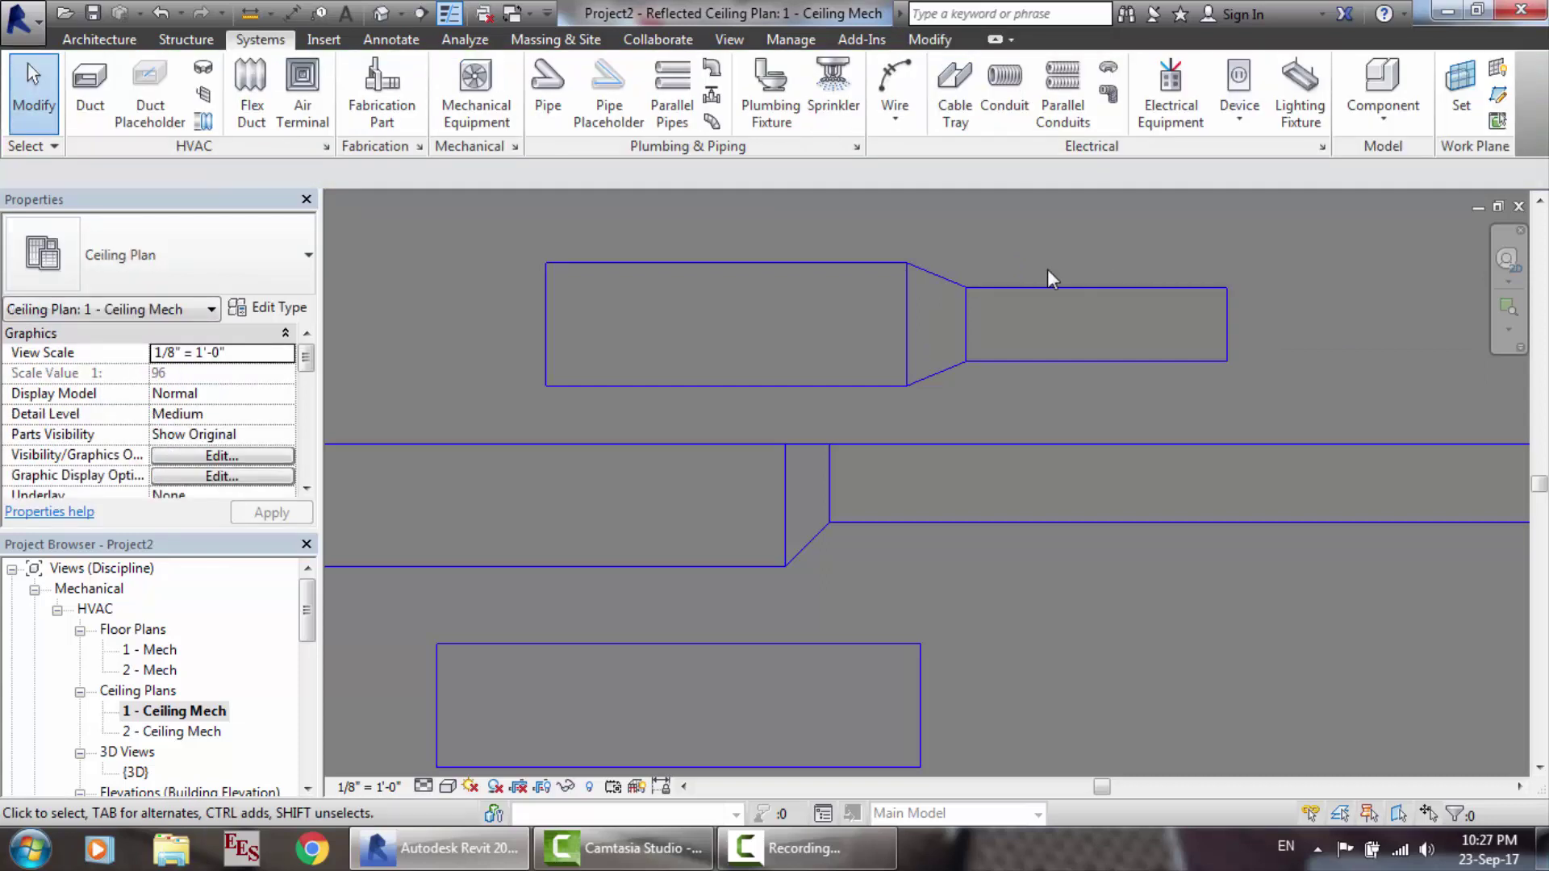
# Step: Inspect the upper run's transition beside the middle run's transition in the default 3D view
pyautogui.click(390, 13)
pyautogui.scroll(-5, 1023, 314)
pyautogui.scroll(4, 1305, 245)
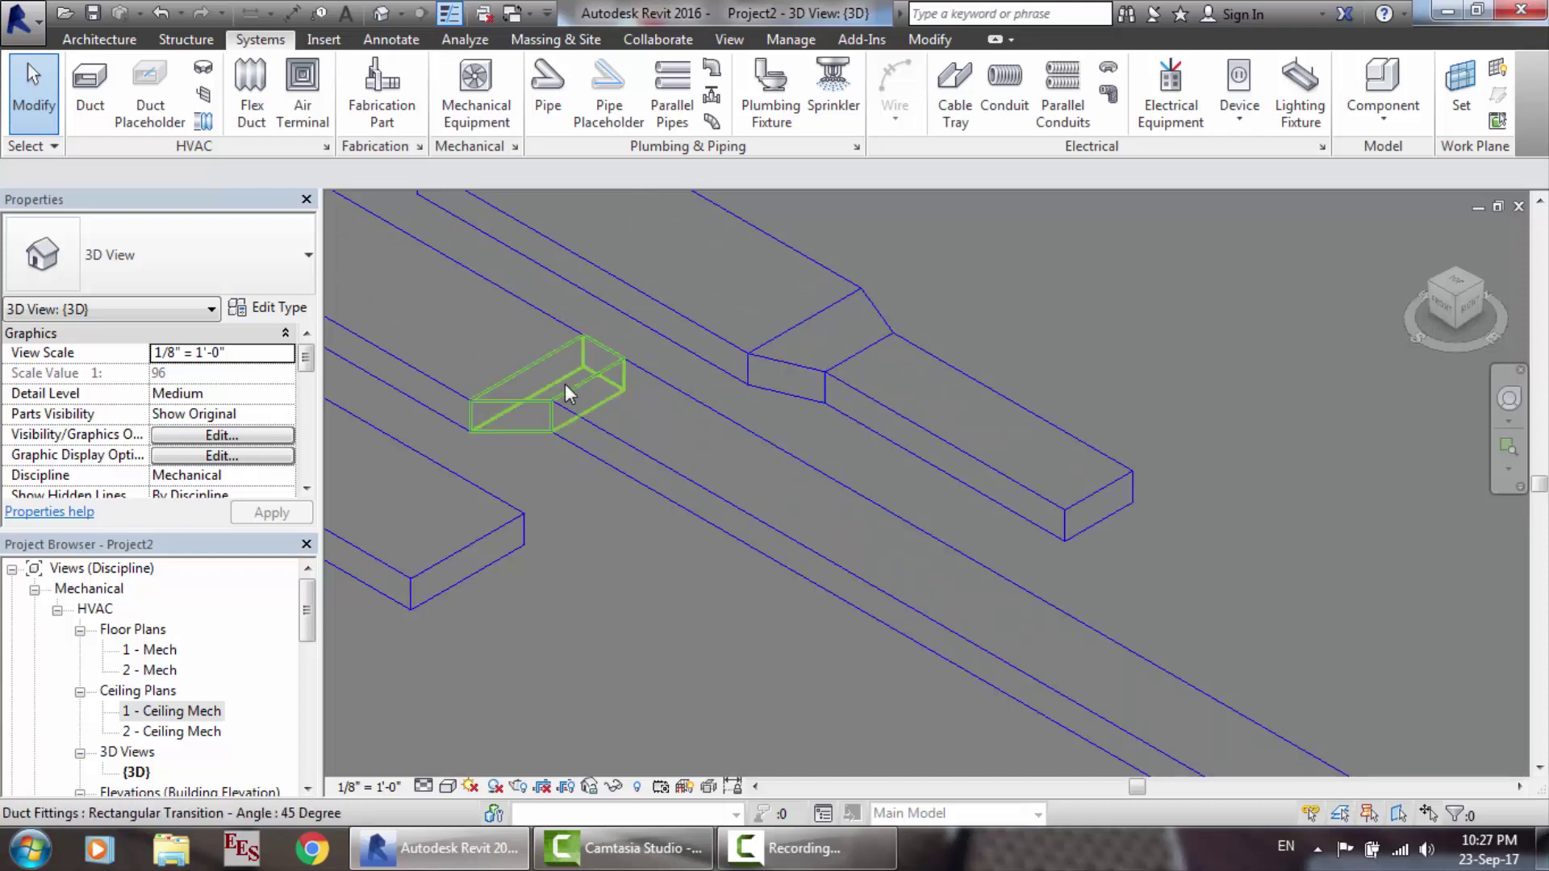
# Step: In the 1 - Ceiling Mech plan, justify the middle run's two ducts and transition to Top Right in the Justification Editor
pyautogui.click(703, 468)
pyautogui.doubleClick(182, 713)
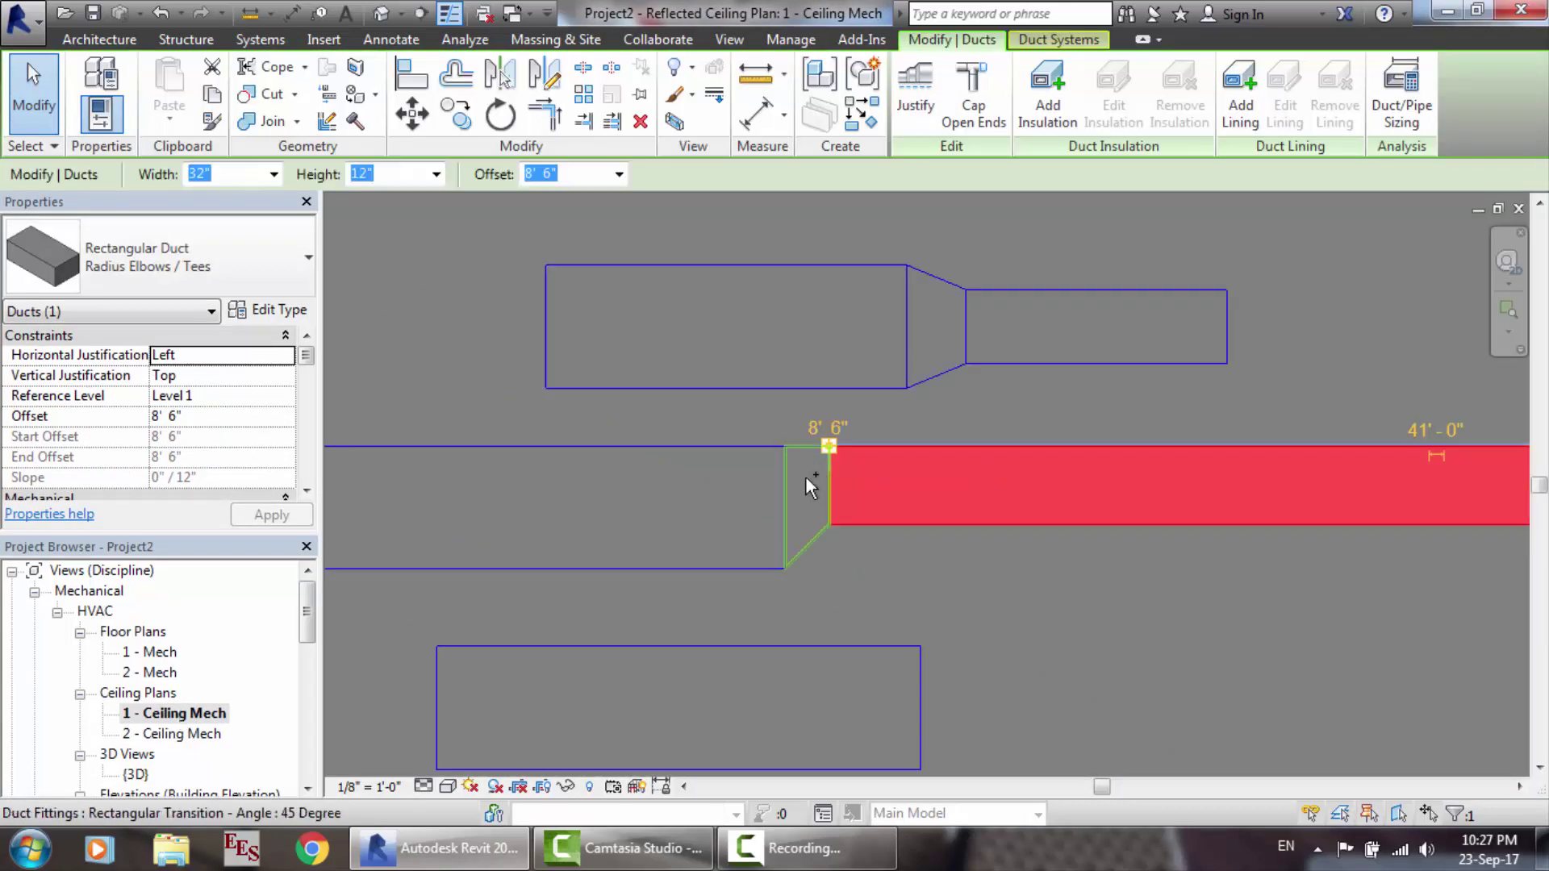
pyautogui.keyDown('ctrl'); pyautogui.click(805, 476); pyautogui.keyUp('ctrl')
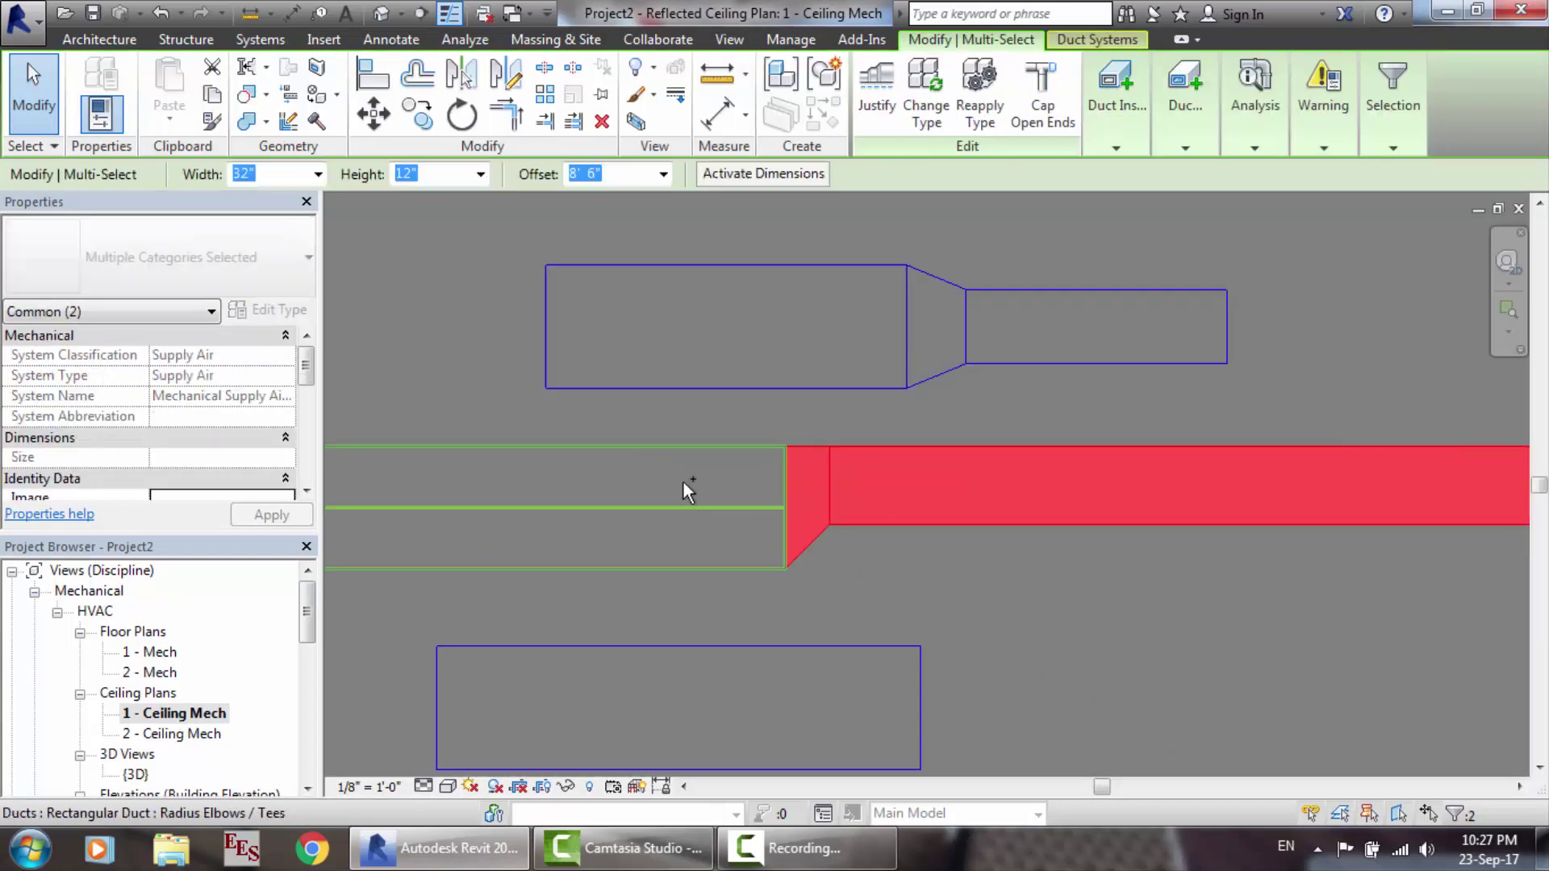
pyautogui.keyDown('ctrl'); pyautogui.click(683, 481); pyautogui.keyUp('ctrl')
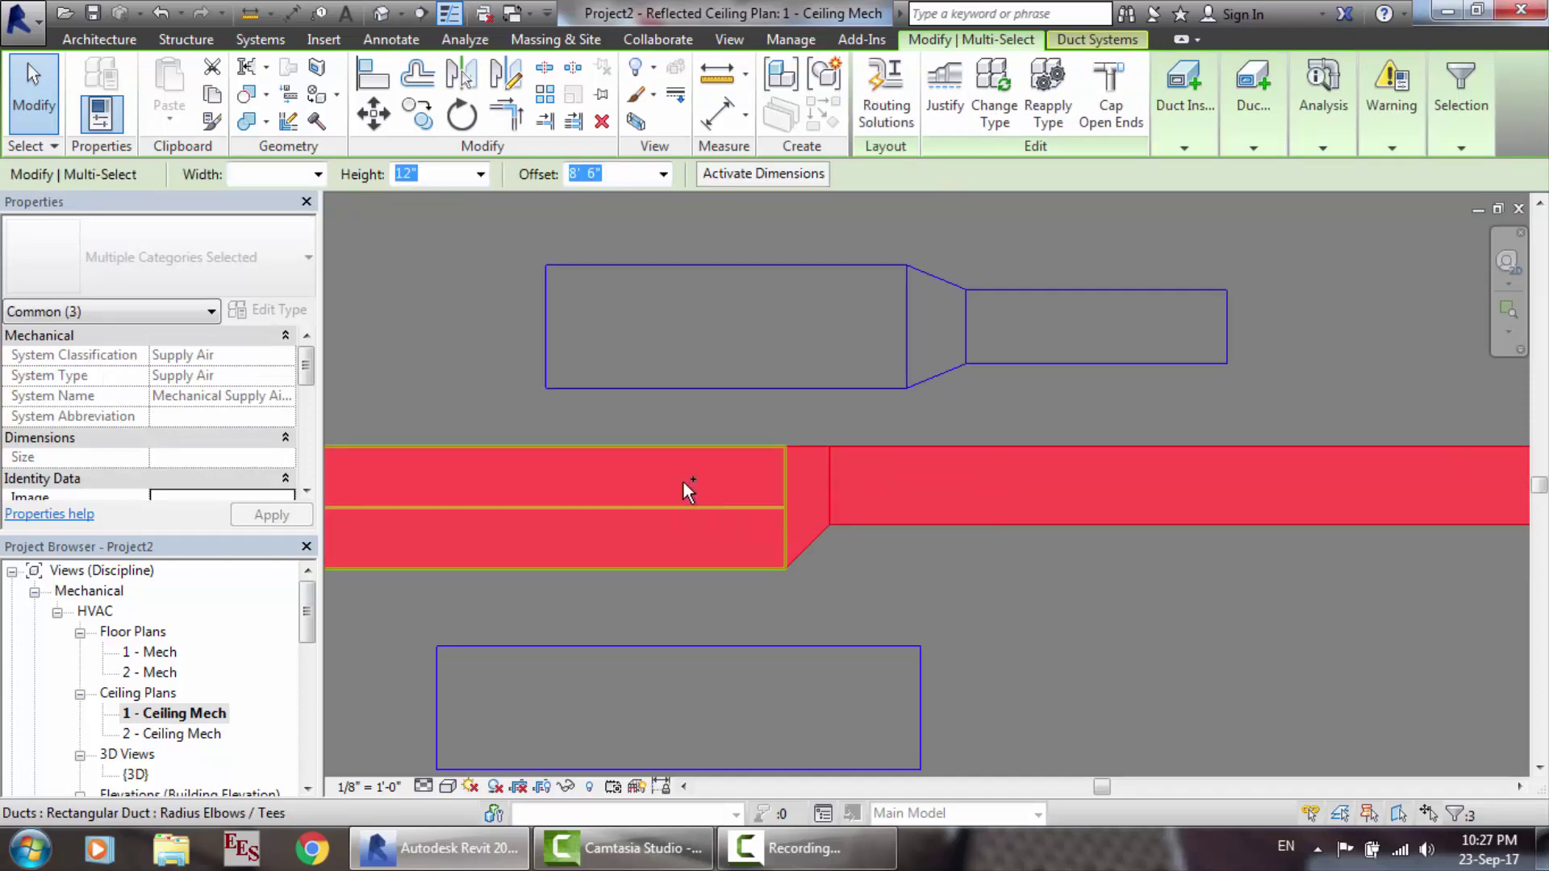
pyautogui.click(953, 112)
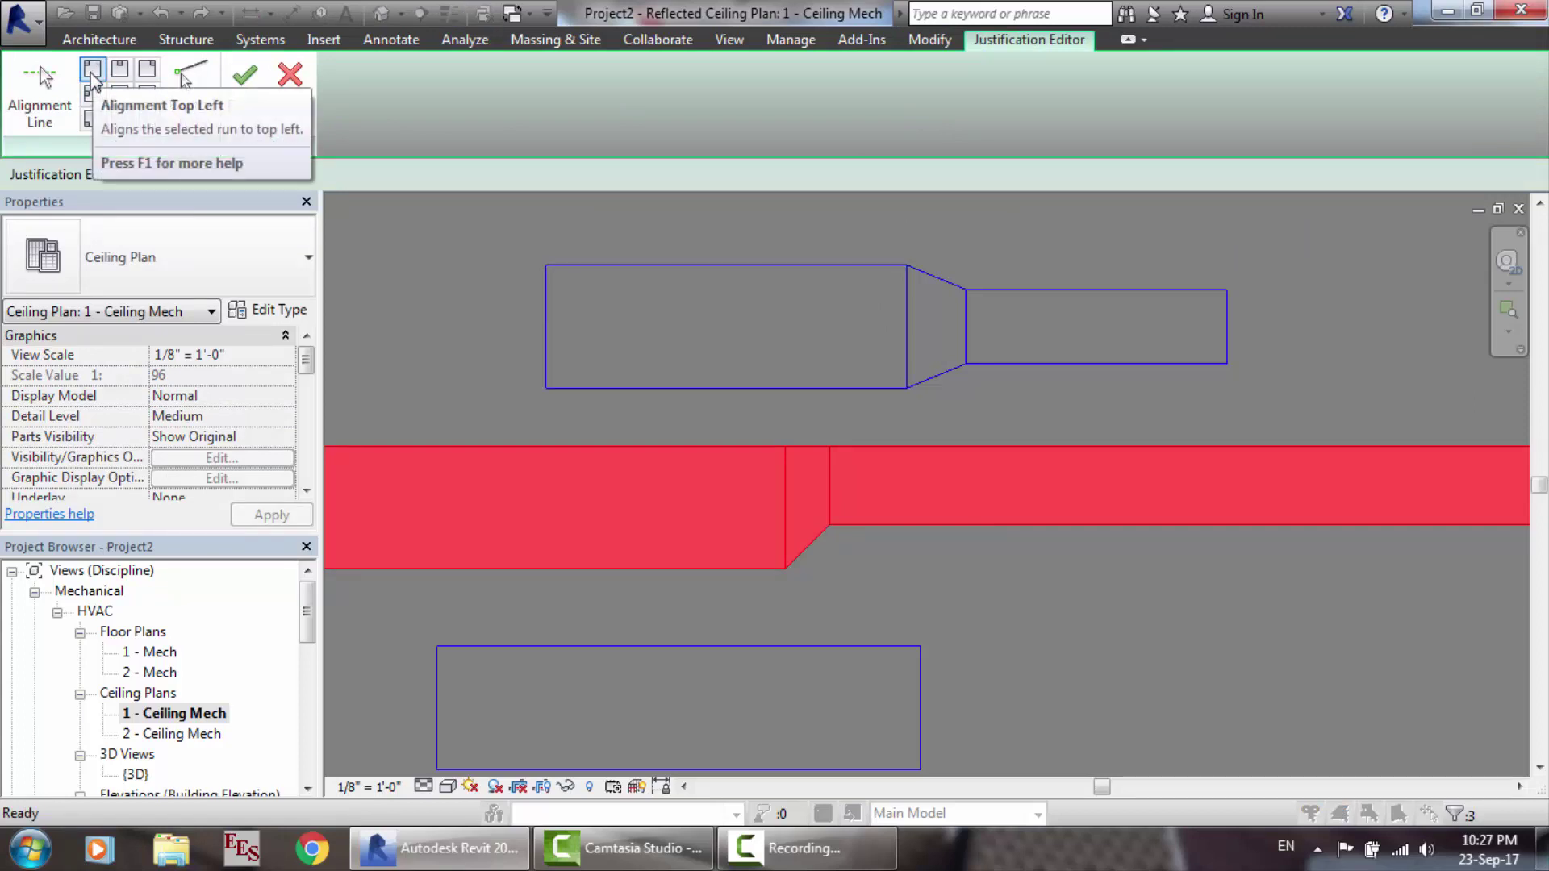
pyautogui.click(147, 69)
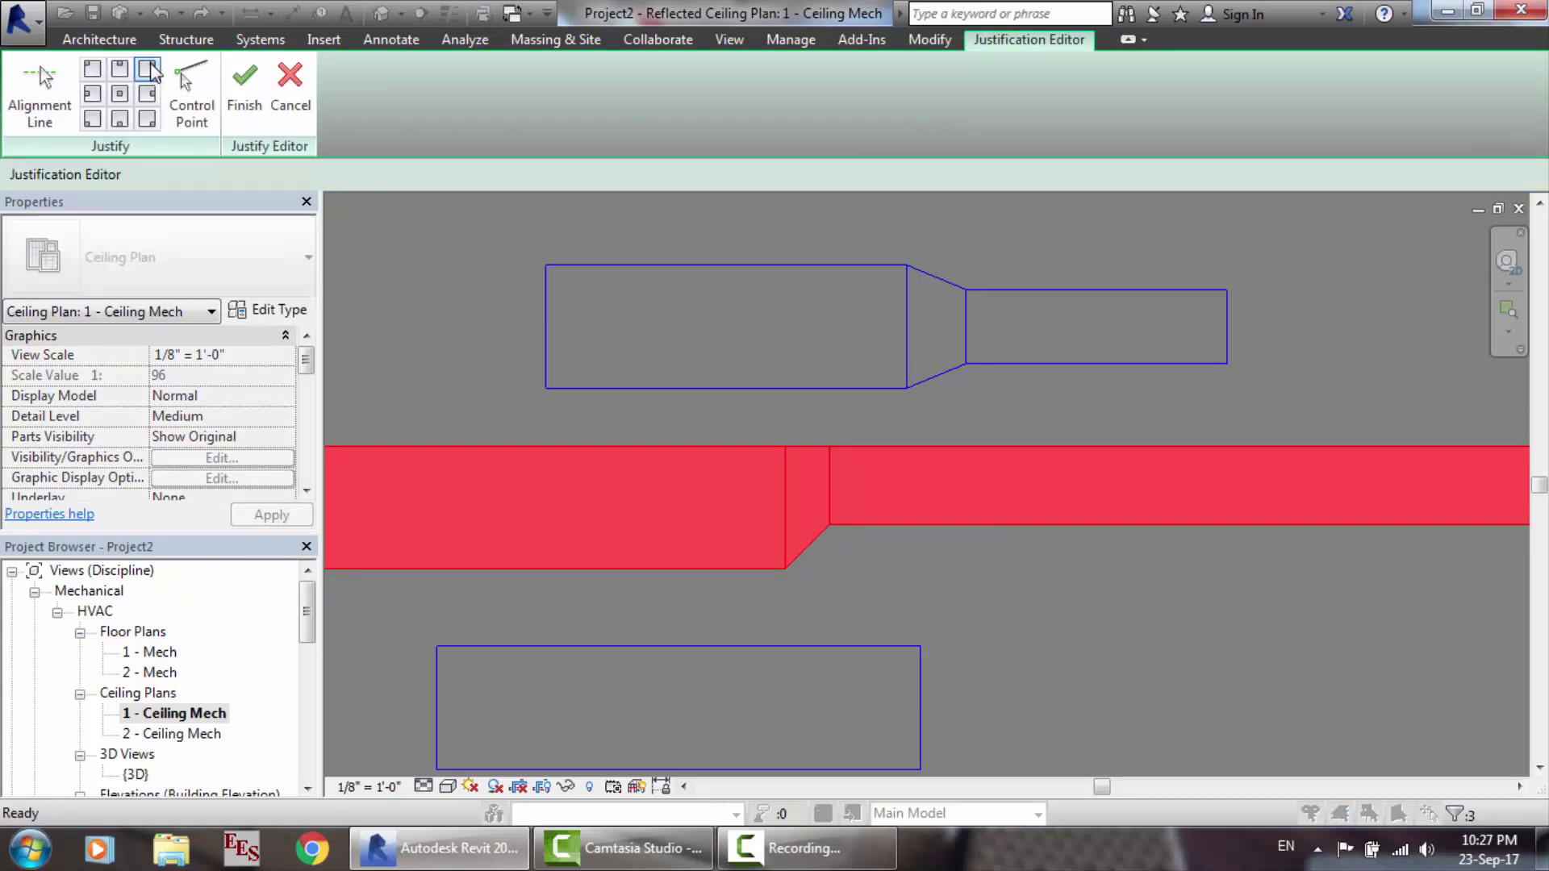
pyautogui.click(256, 100)
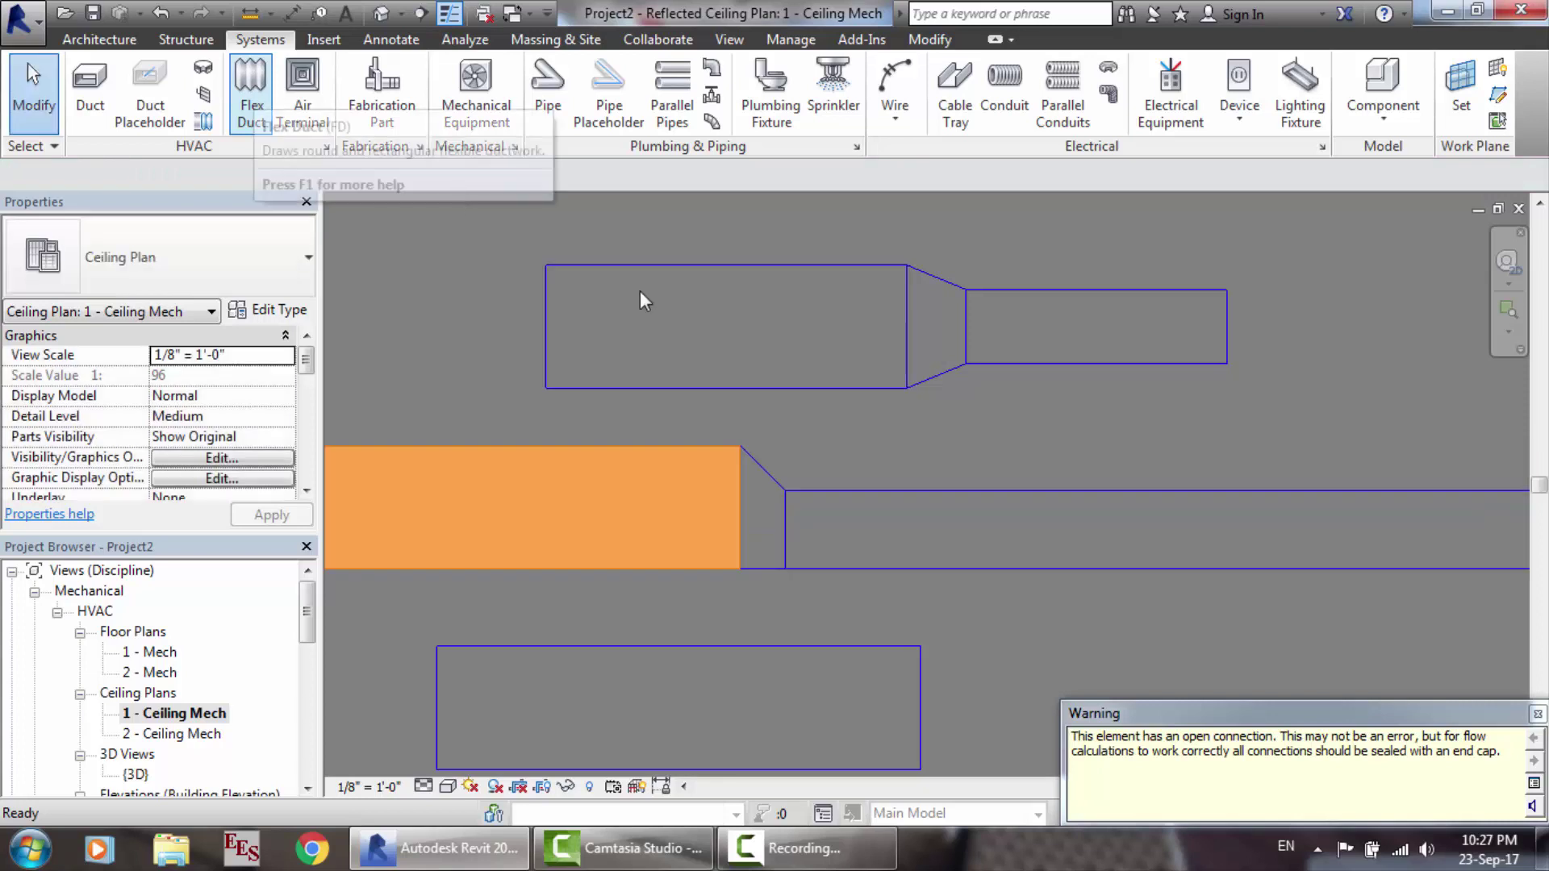
pyautogui.click(831, 603)
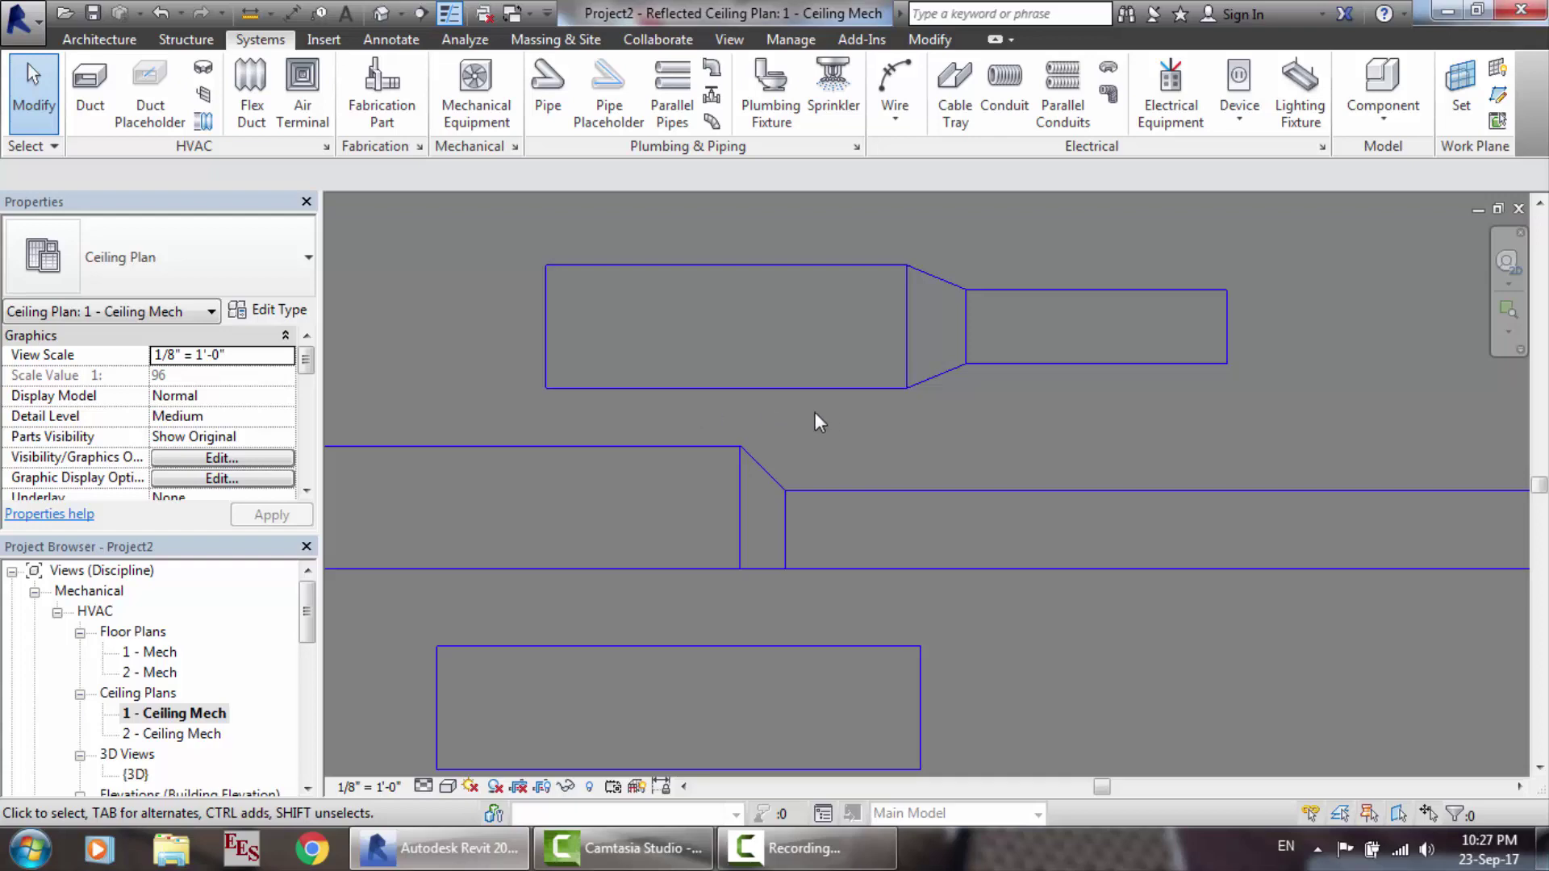
# Step: Inspect the rejustified middle run in the default 3D view, orbiting around its transition
pyautogui.click(392, 12)
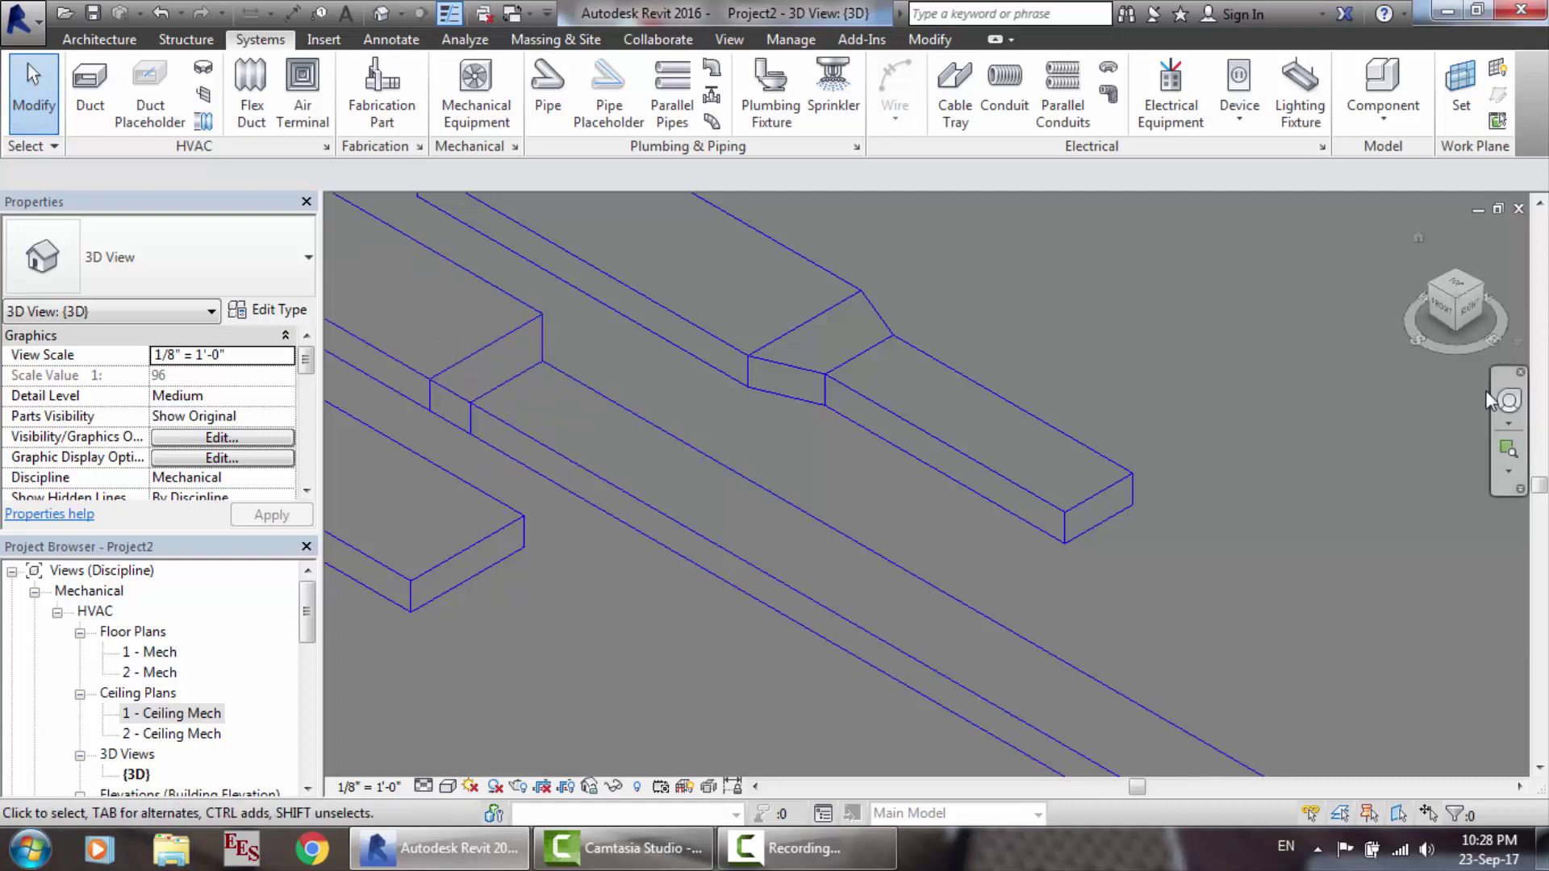
pyautogui.click(1509, 401)
pyautogui.moveTo(1192, 415); pyautogui.dragTo(1104, 436)
pyautogui.scroll(3, 702, 497)
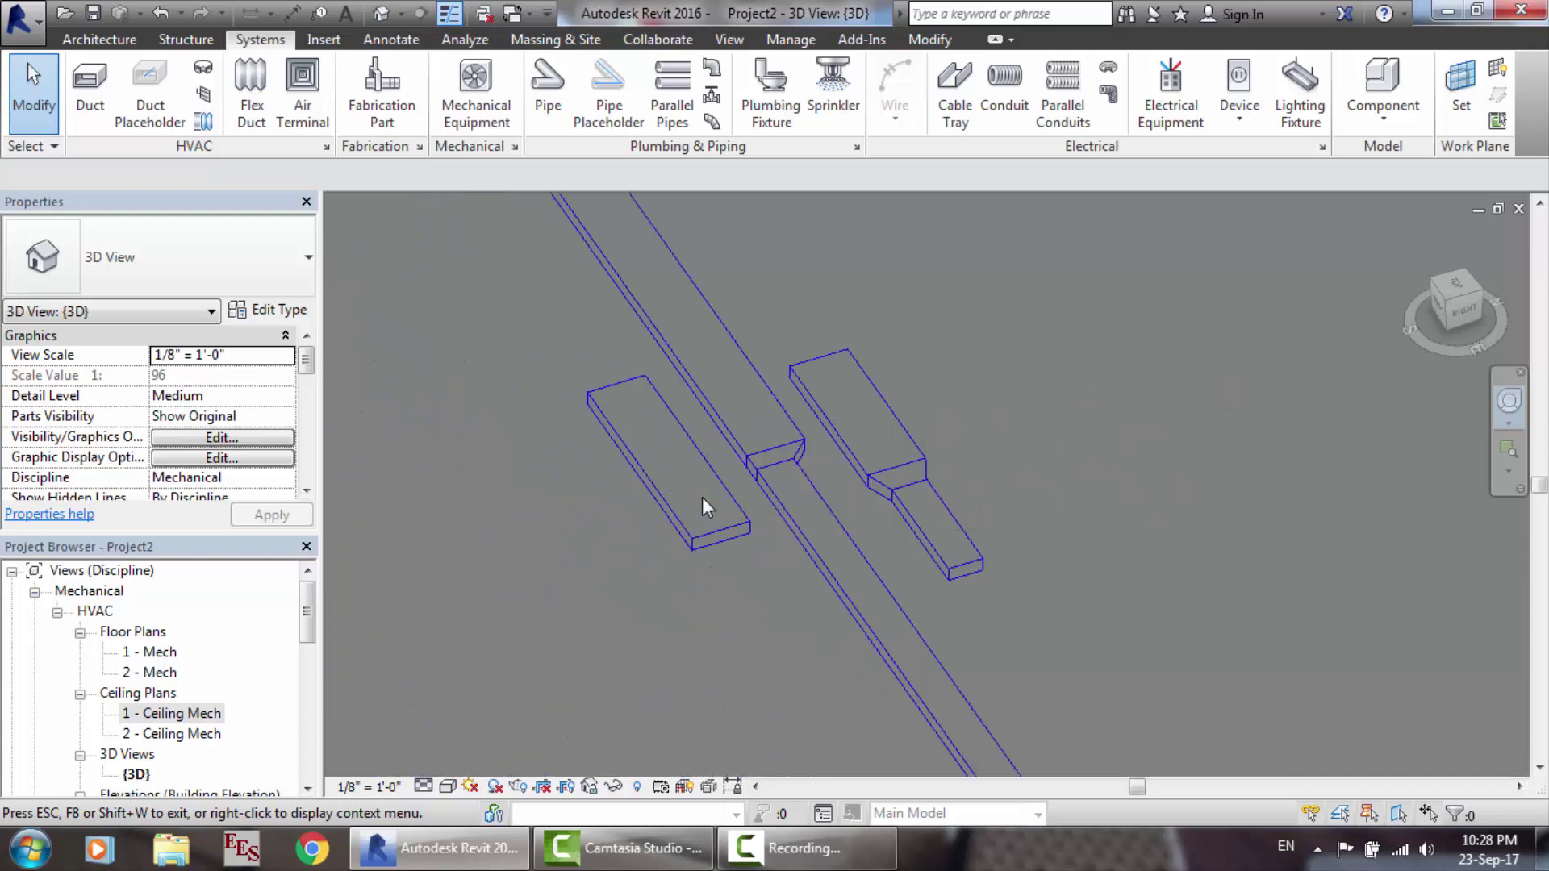
pyautogui.moveTo(695, 526); pyautogui.dragTo(581, 497)
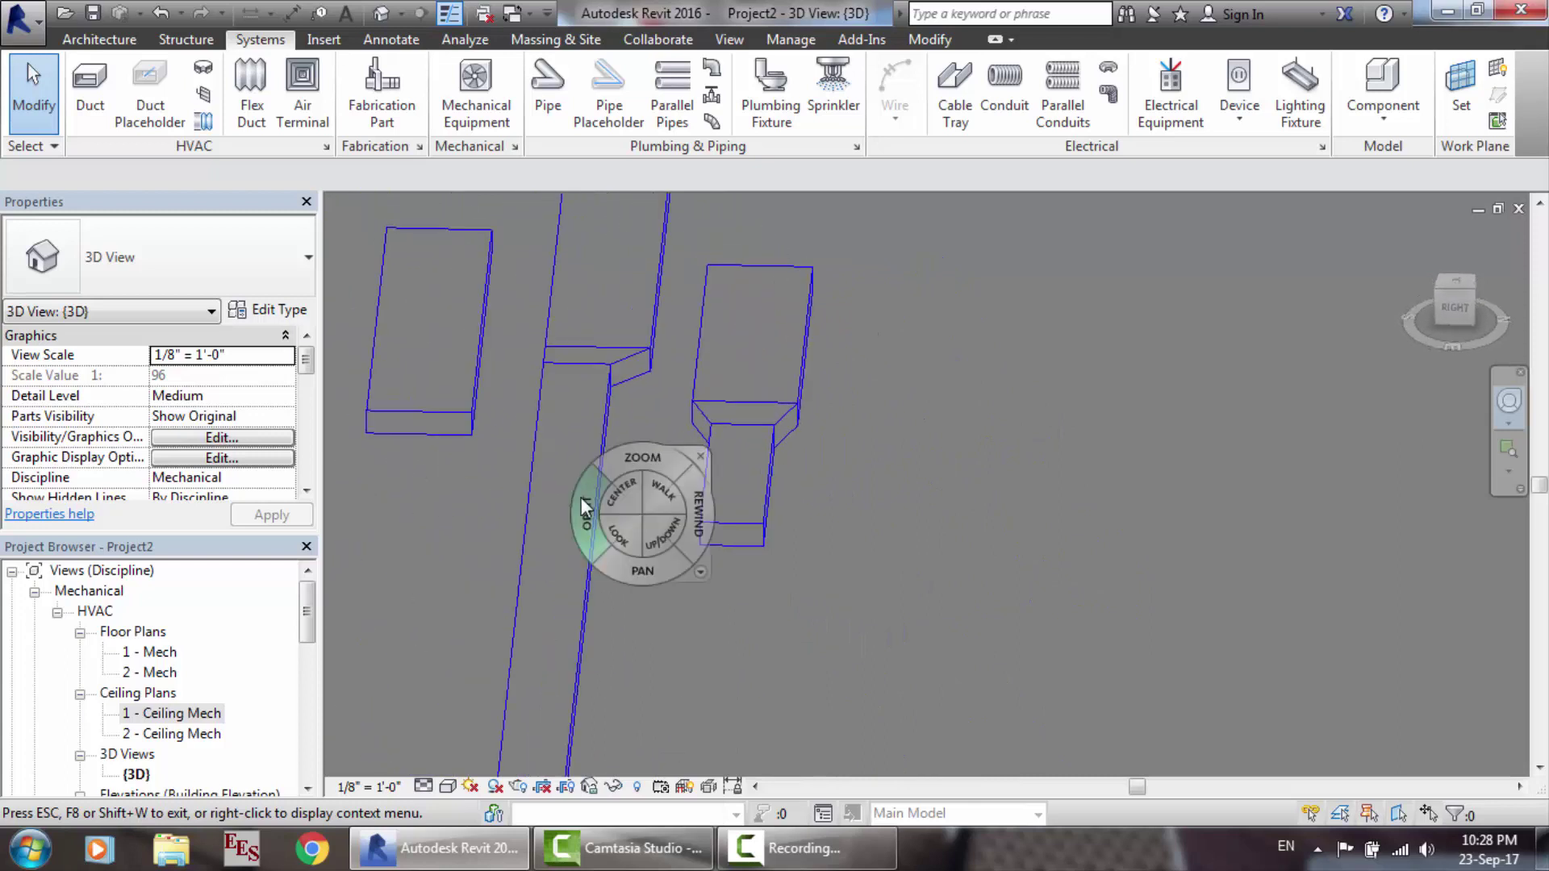
# Step: In the 1 - Ceiling Mech plan, set the width of the middle run's narrower duct to 40"
pyautogui.doubleClick(183, 714)
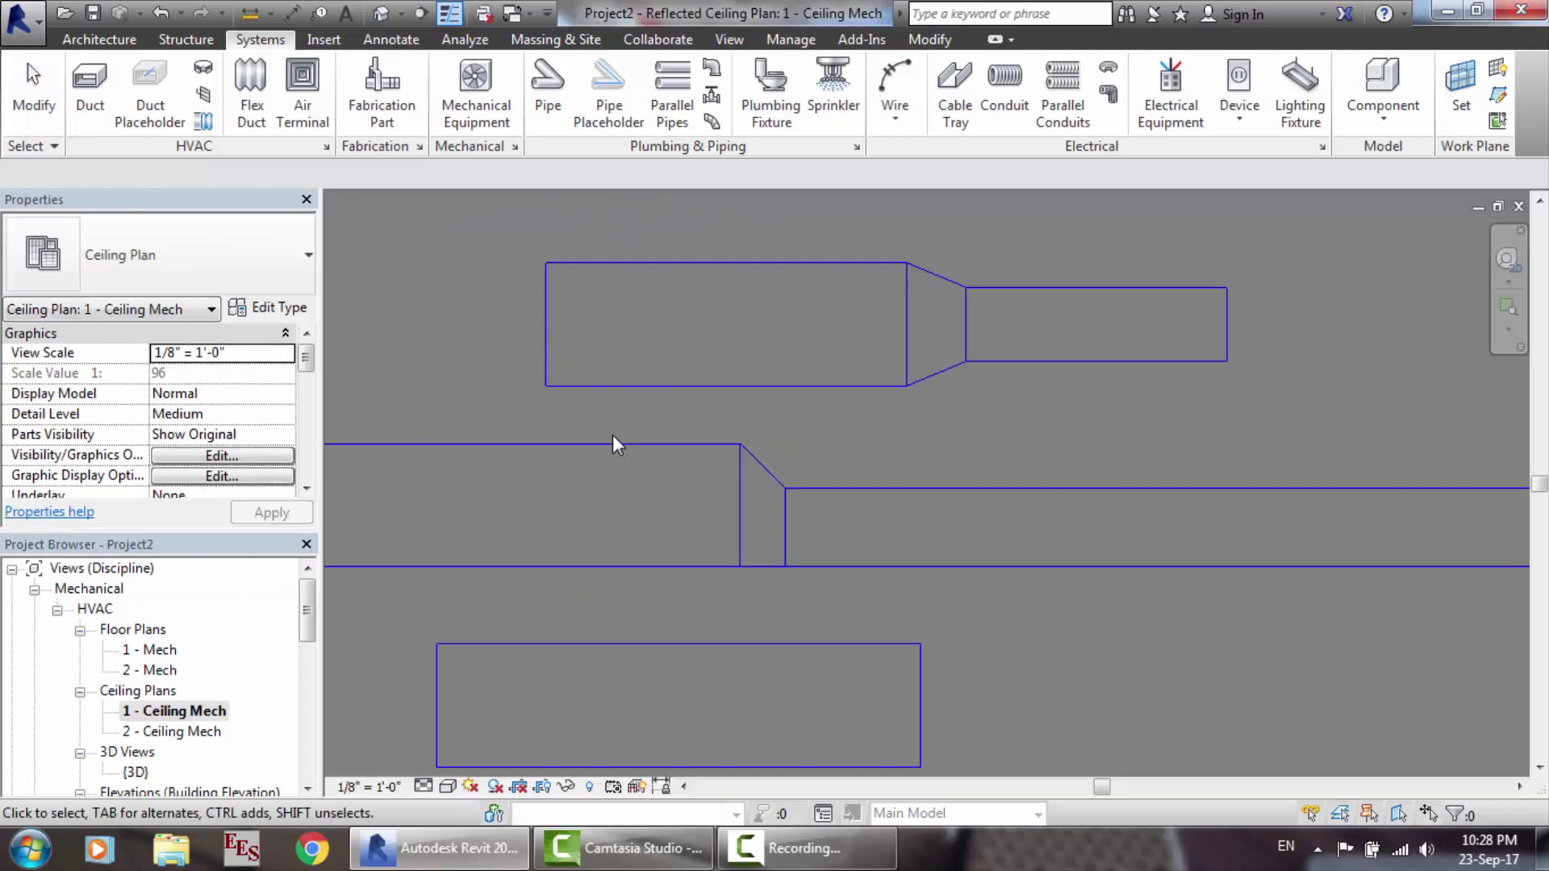
pyautogui.click(851, 516)
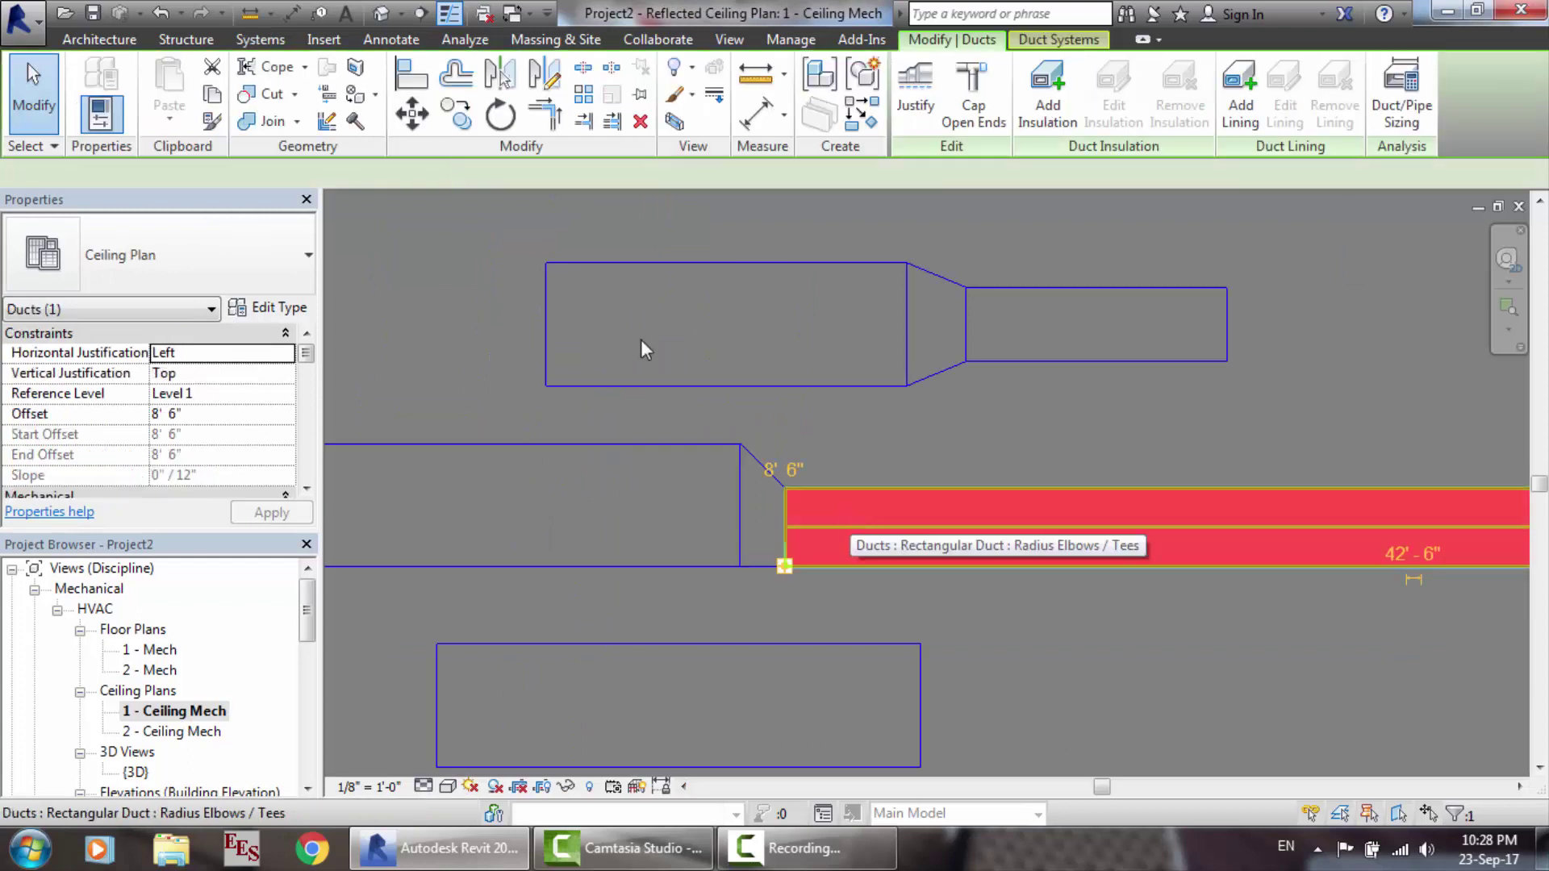
pyautogui.click(249, 172)
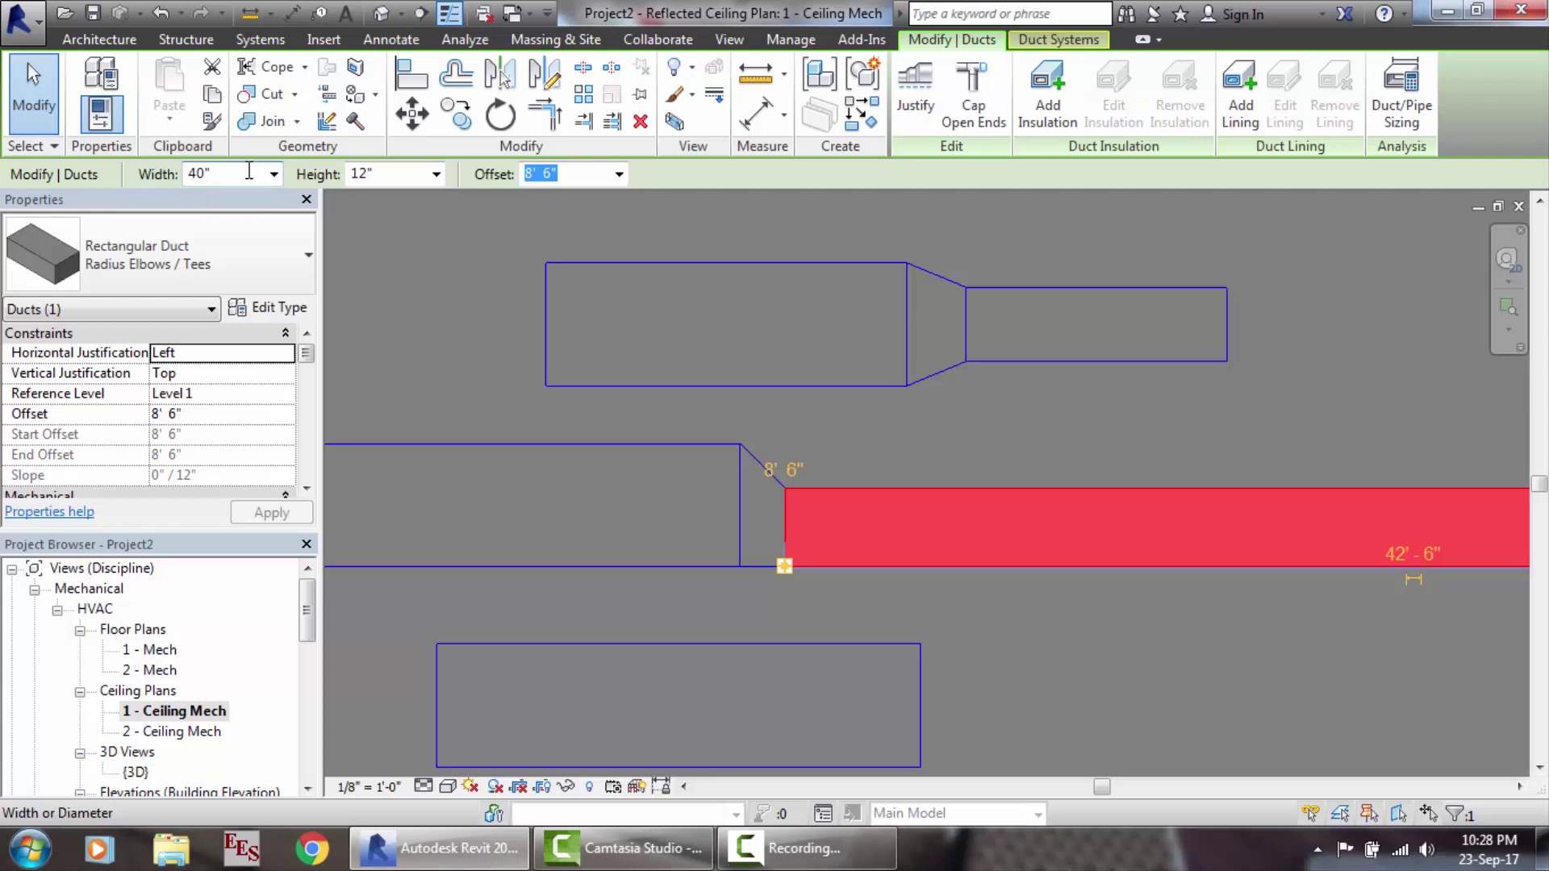
pyautogui.press('Return')
pyautogui.click(1002, 431)
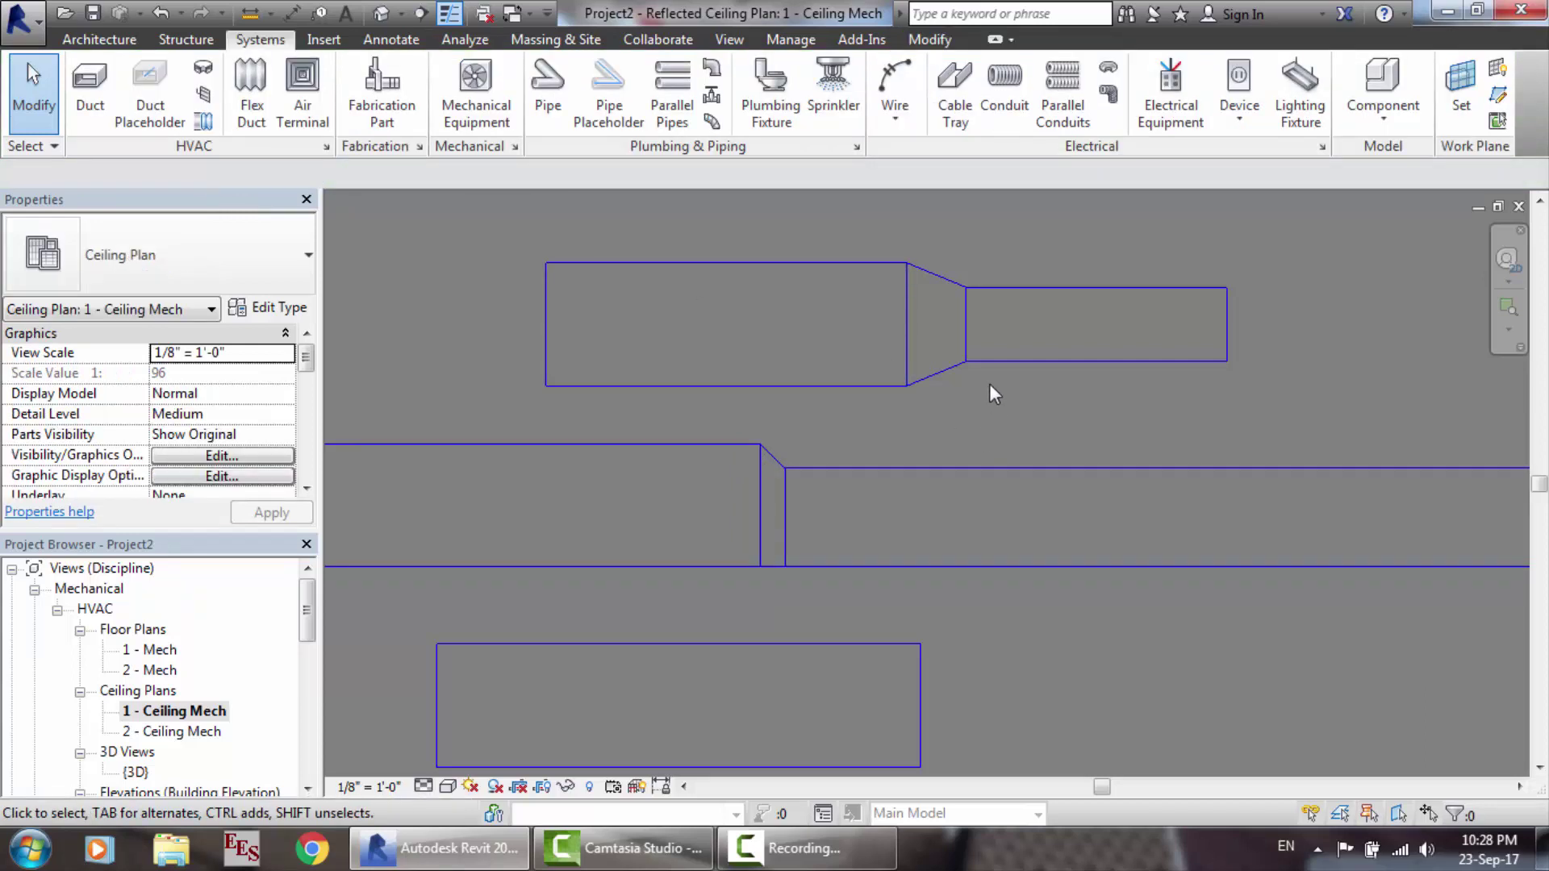
pyautogui.click(972, 335)
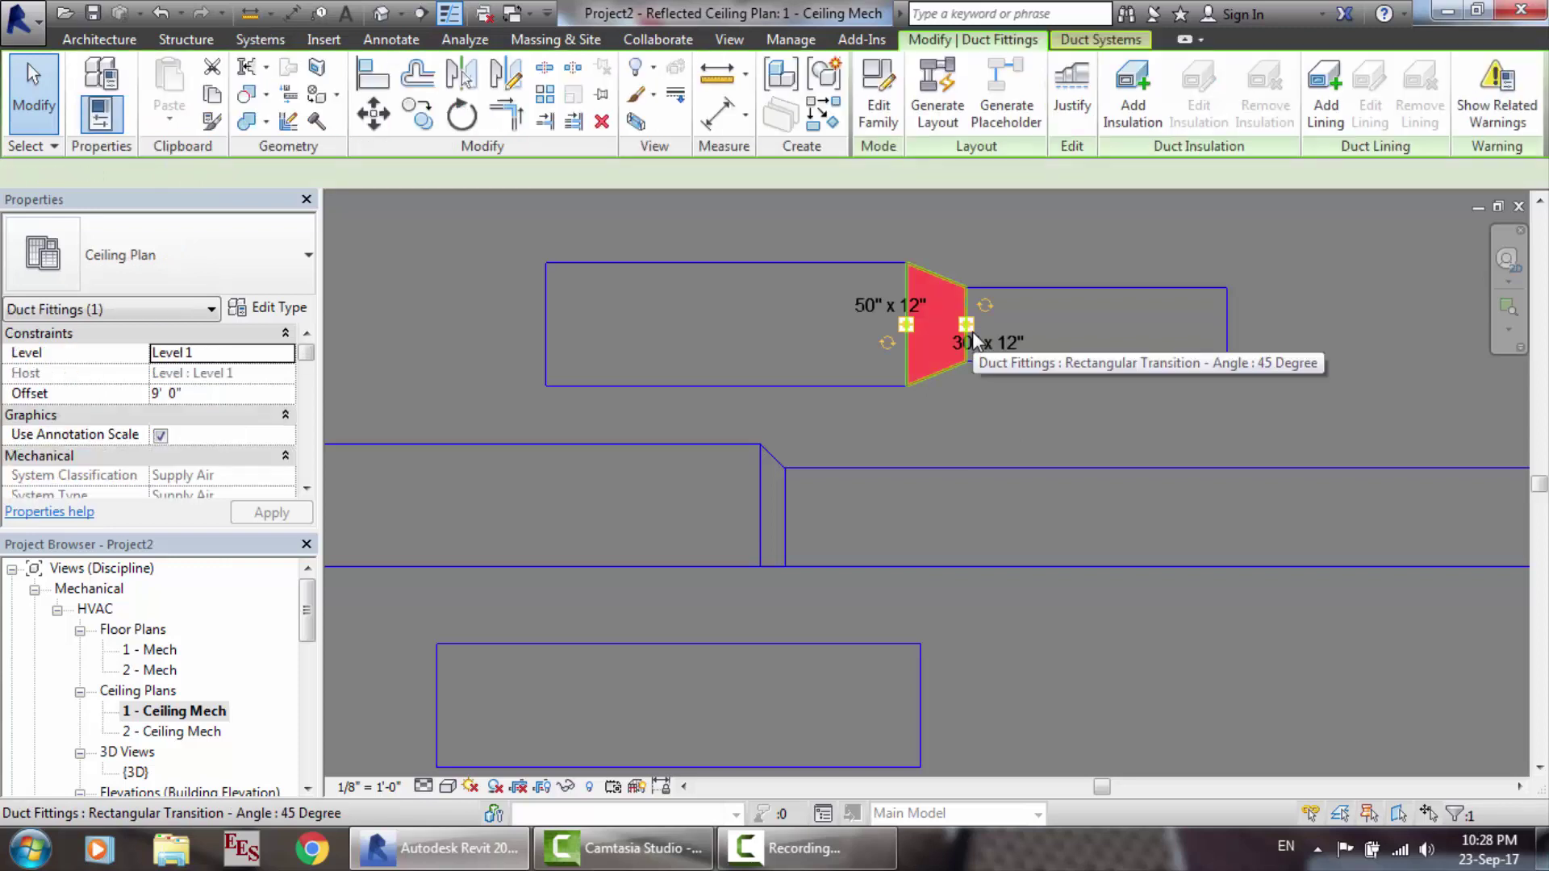
pyautogui.keyDown('ctrl'); pyautogui.click(1060, 308); pyautogui.keyUp('ctrl')
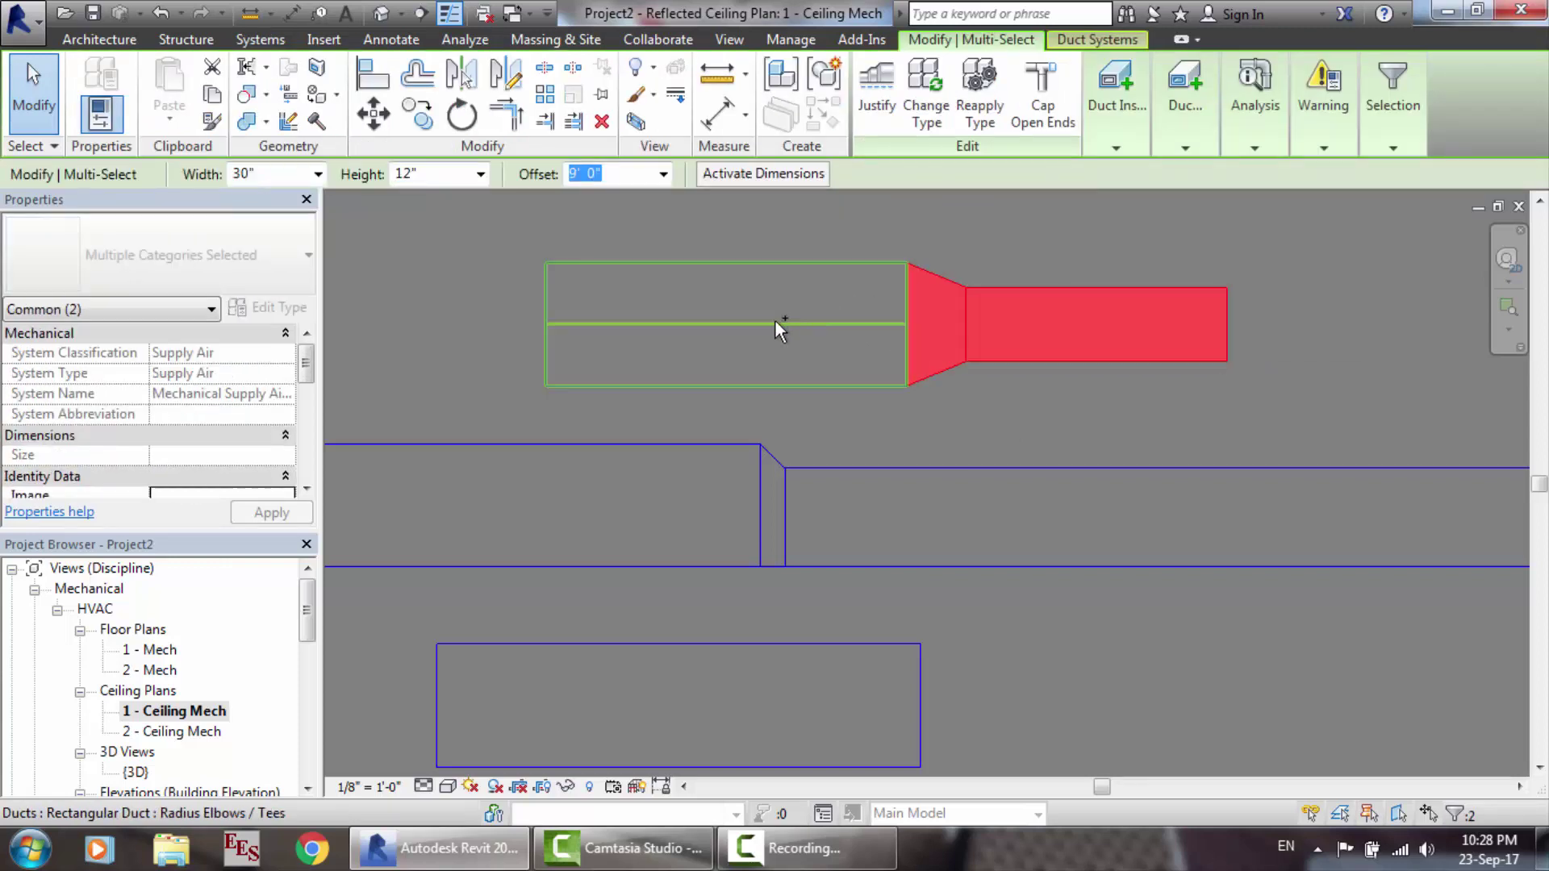
pyautogui.keyDown('ctrl'); pyautogui.click(776, 321); pyautogui.keyUp('ctrl')
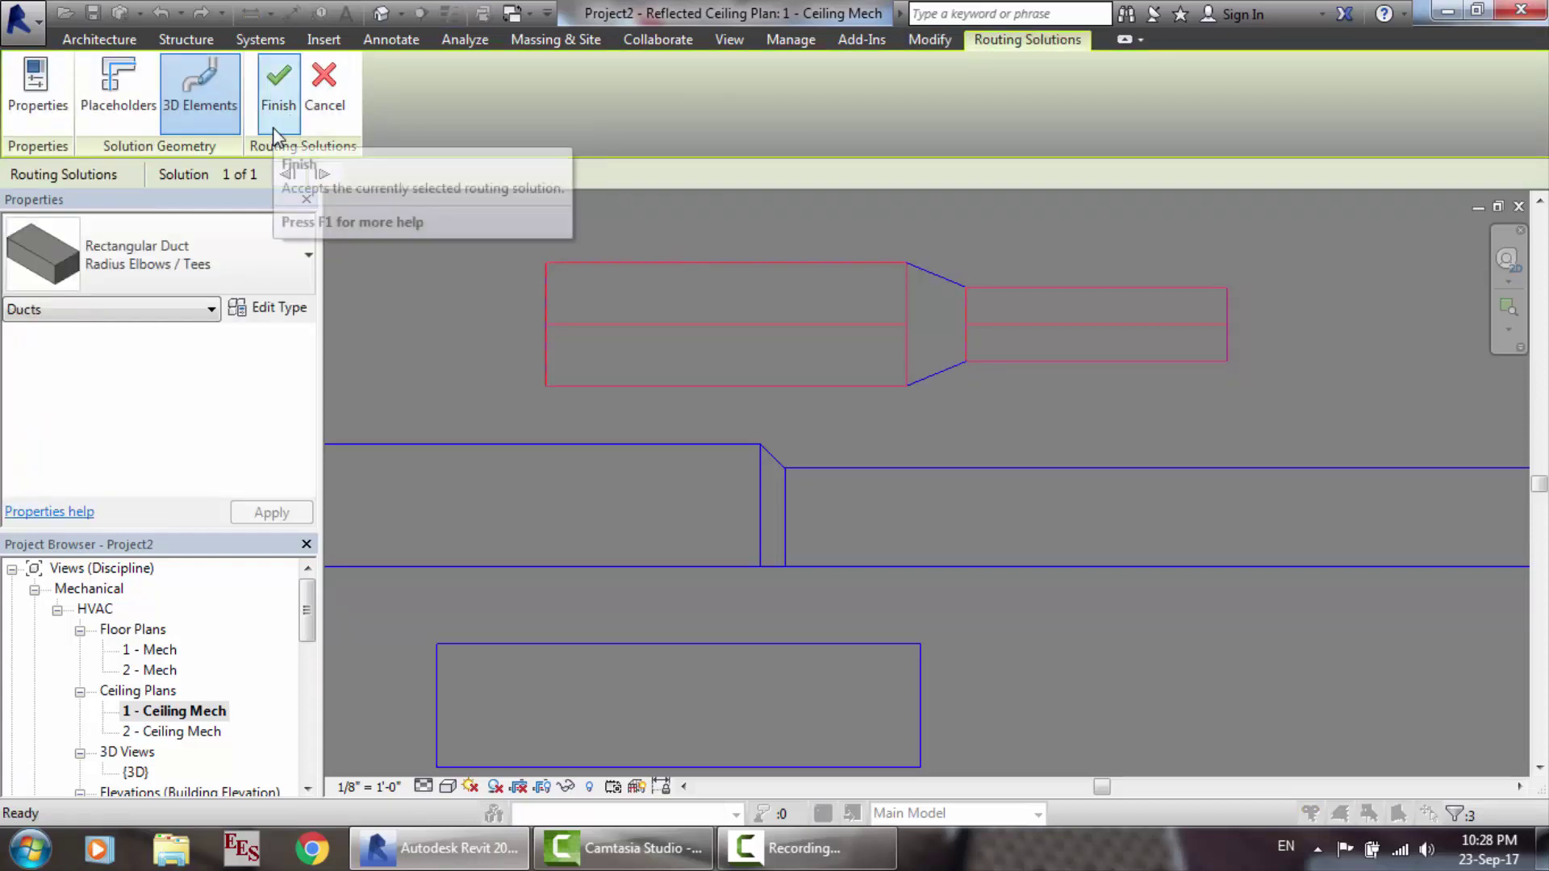
pyautogui.click(336, 111)
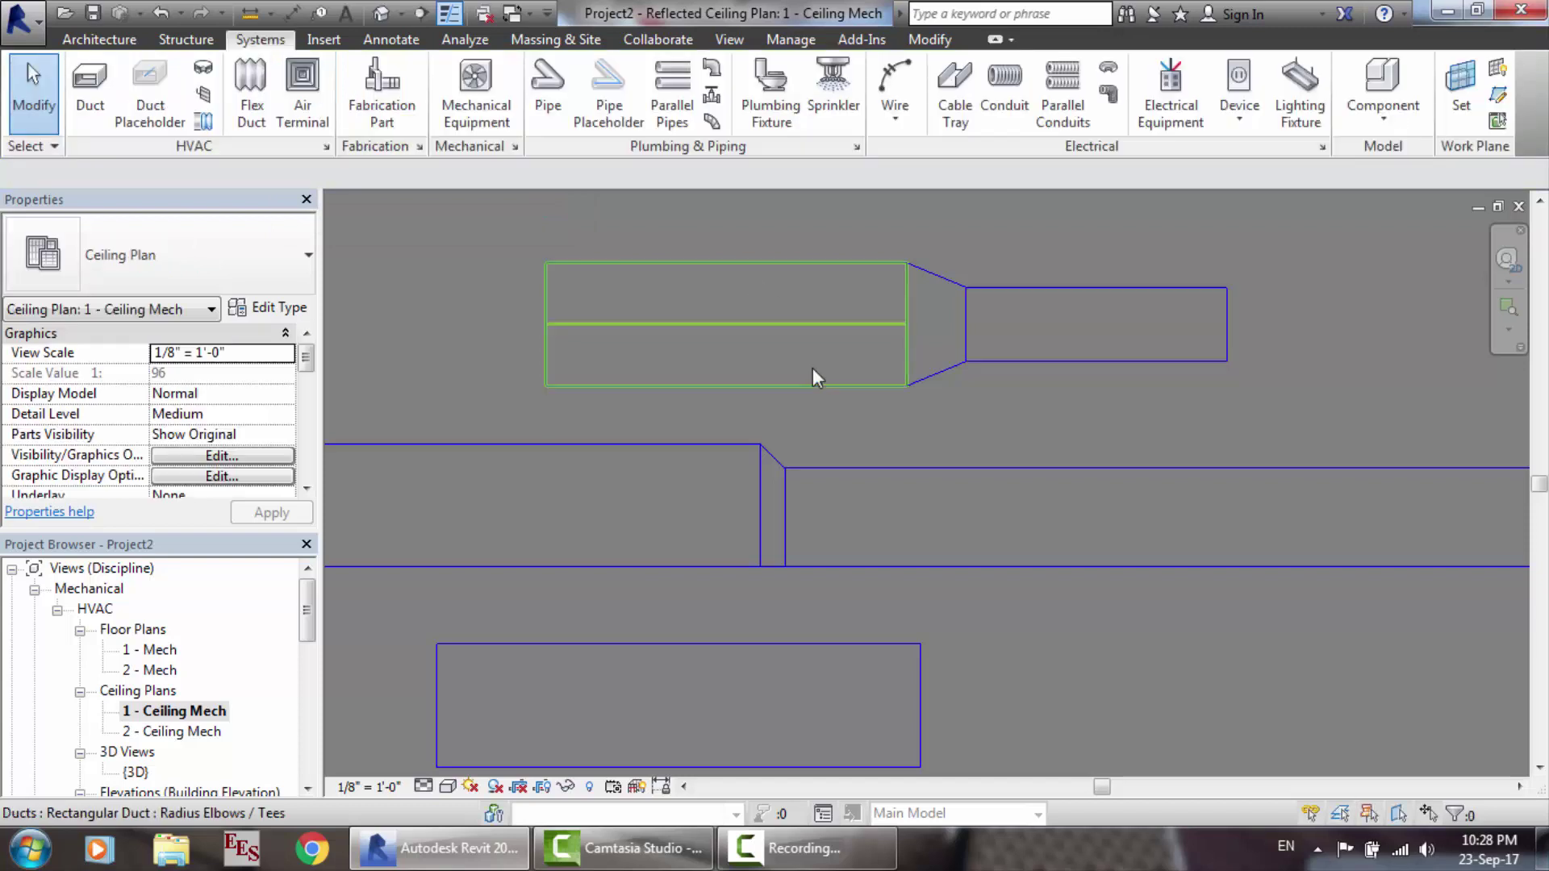
# Step: Justify the upper run's two ducts and transition to Middle Left in the Justification Editor
pyautogui.click(813, 371)
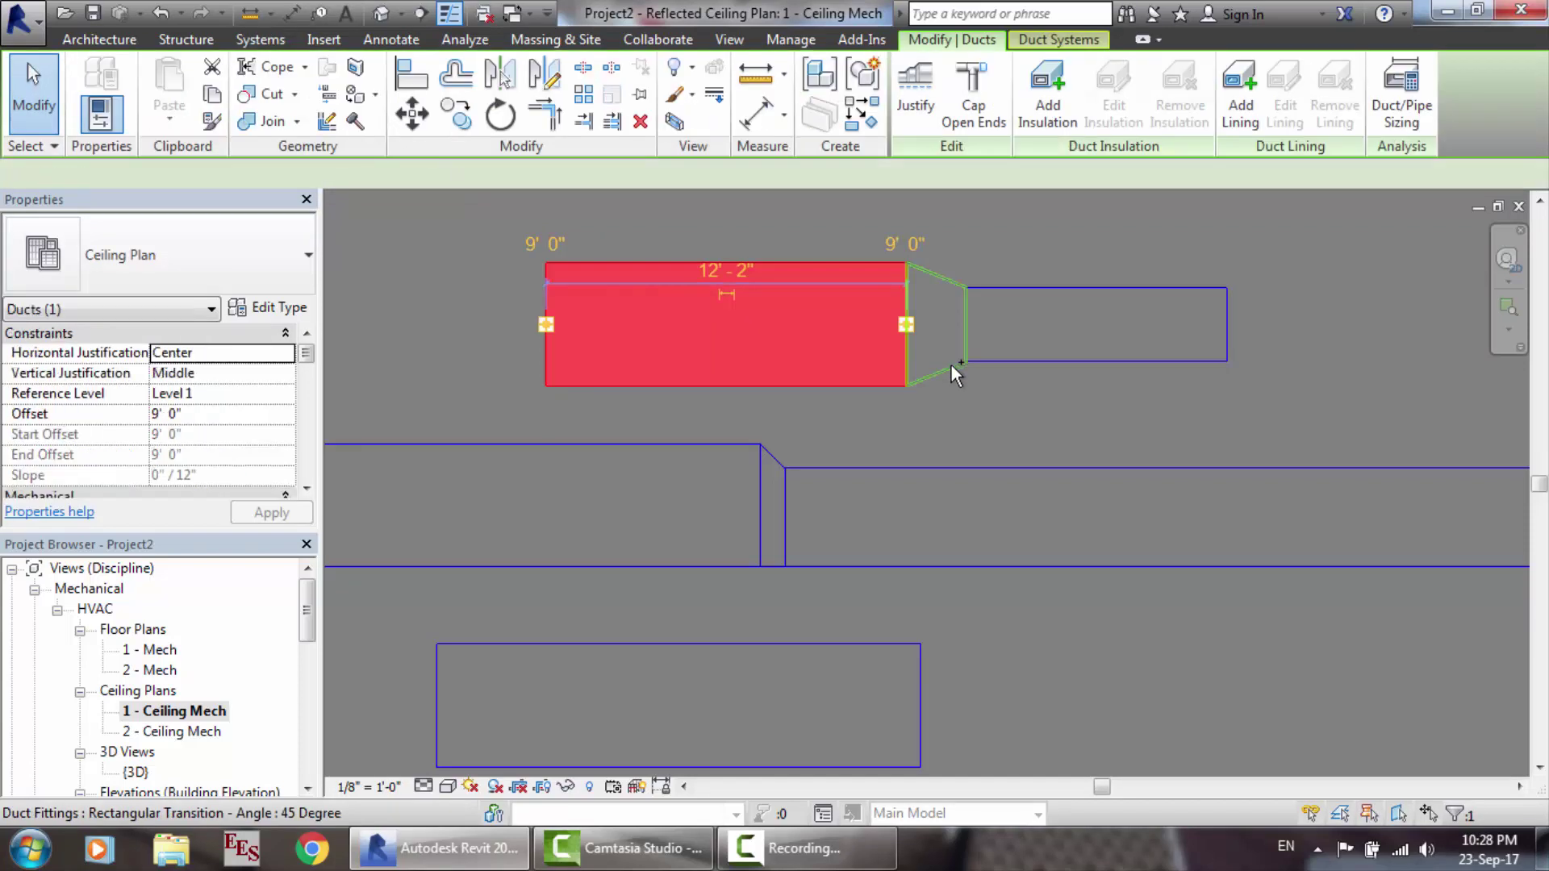
pyautogui.keyDown('ctrl'); pyautogui.click(1073, 347); pyautogui.keyUp('ctrl')
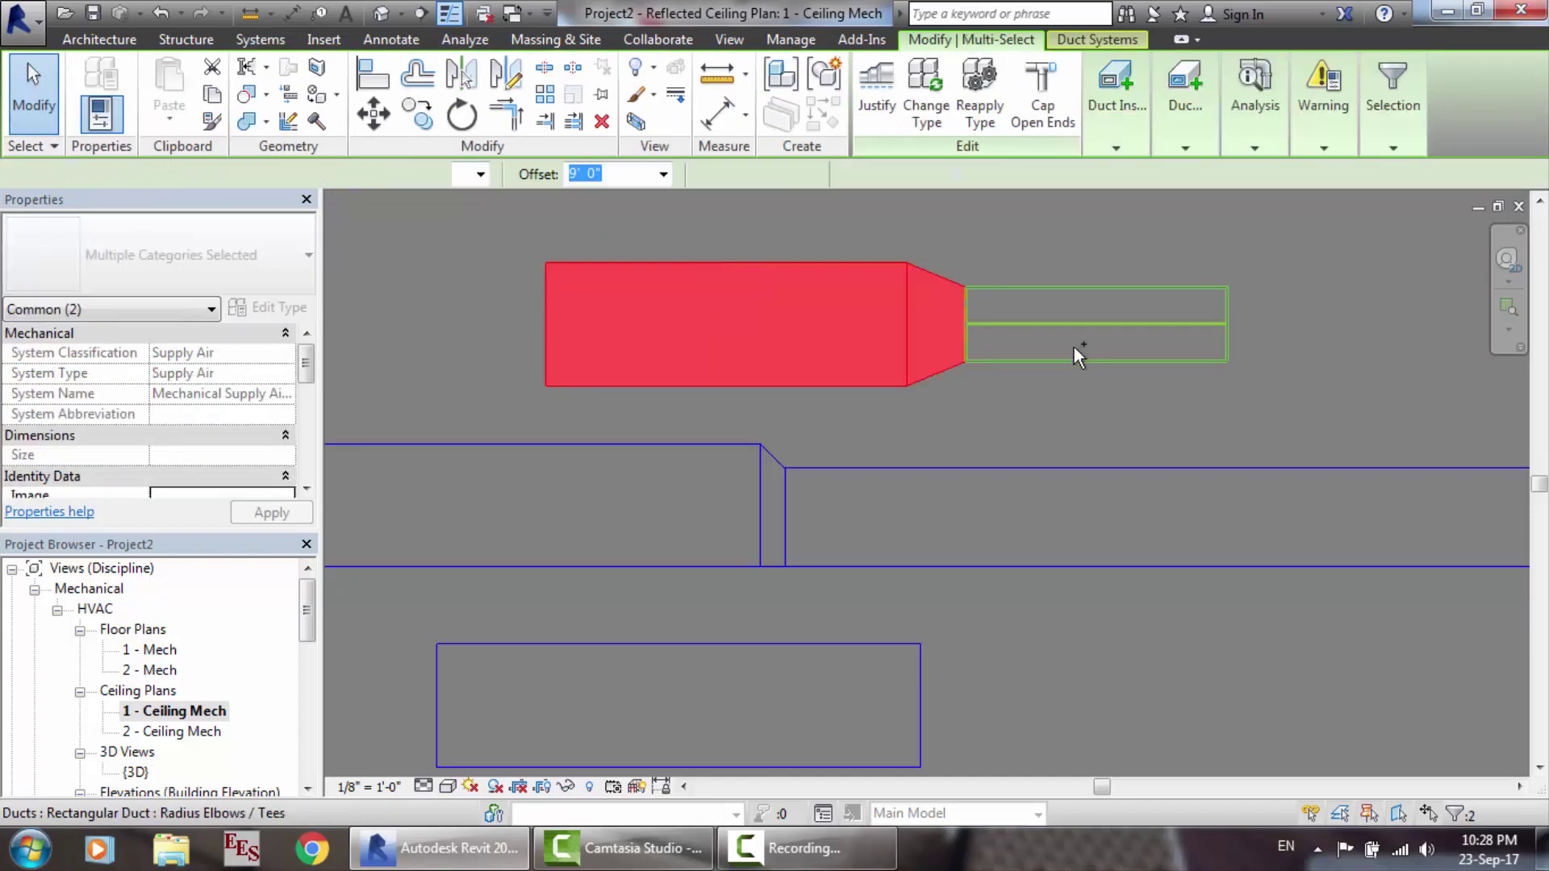
pyautogui.keyDown('ctrl'); pyautogui.click(1073, 347); pyautogui.keyUp('ctrl')
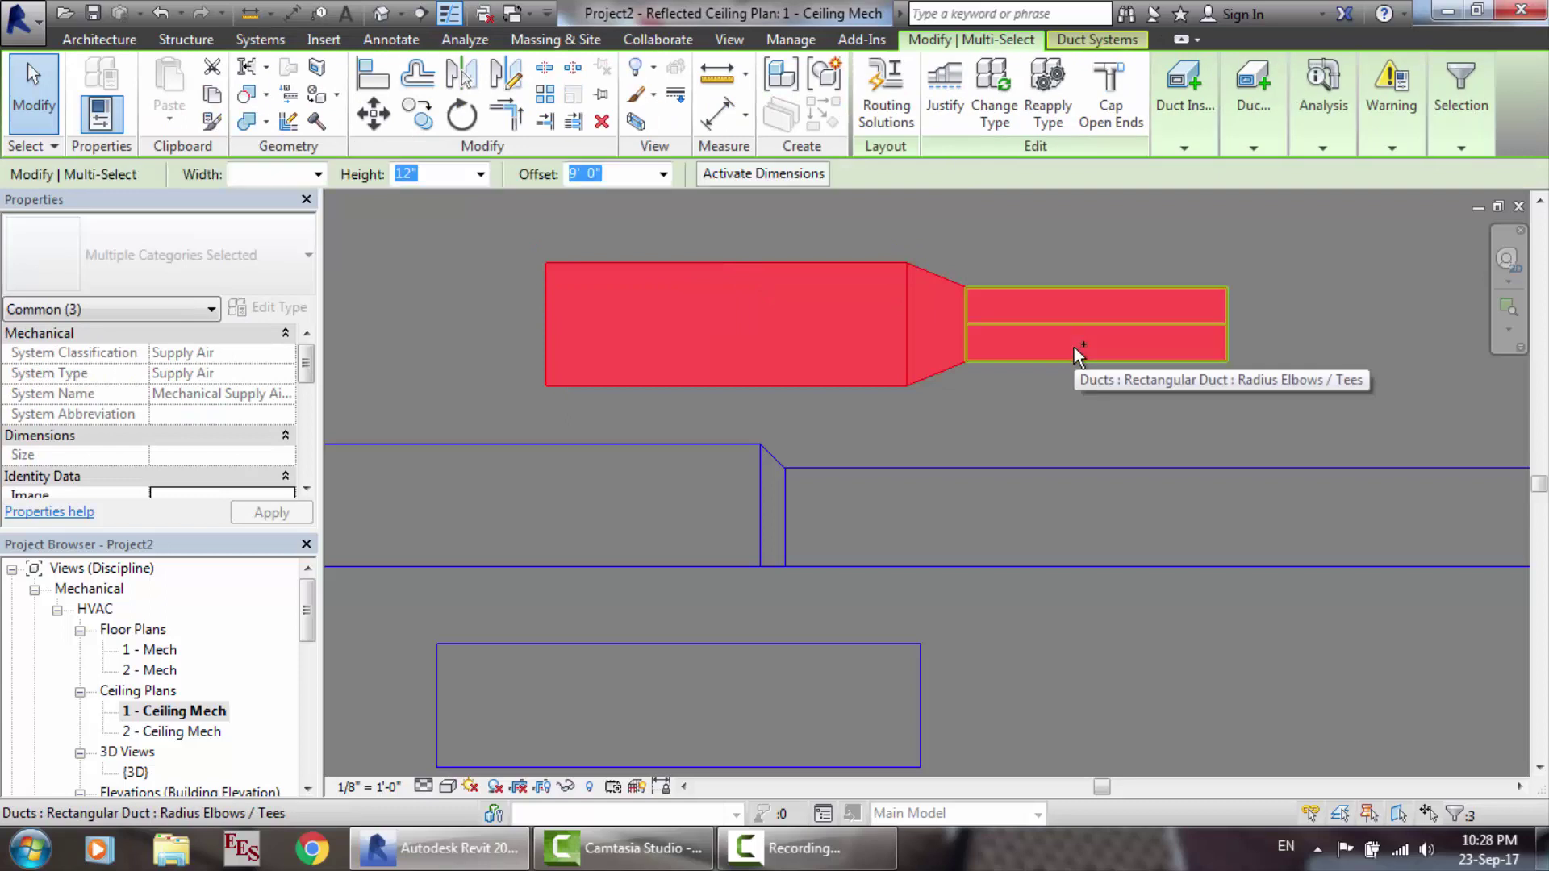
pyautogui.click(948, 100)
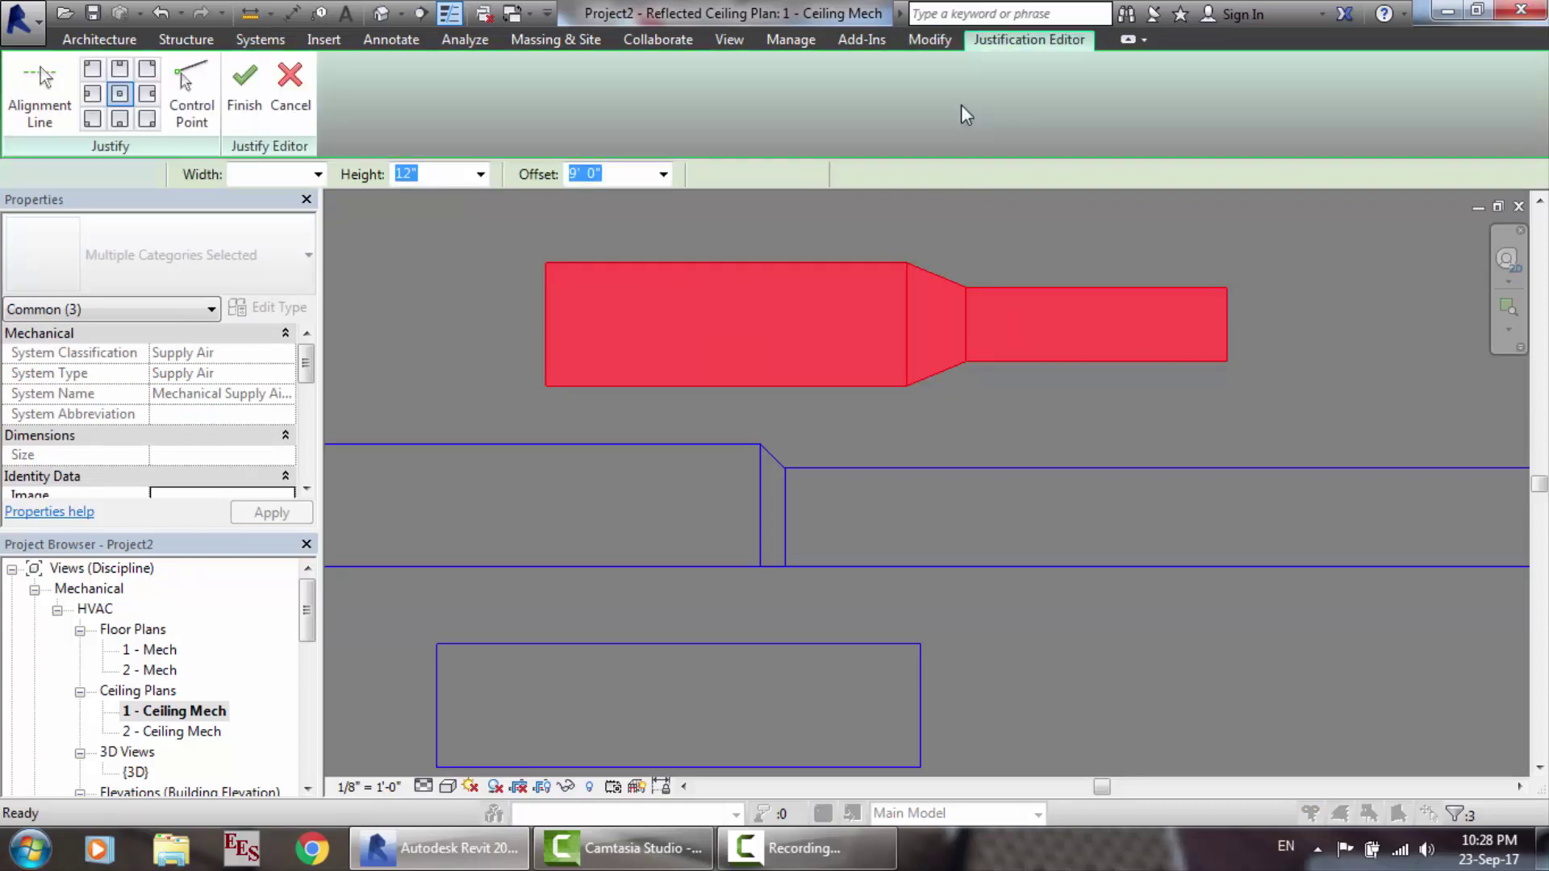
pyautogui.click(92, 94)
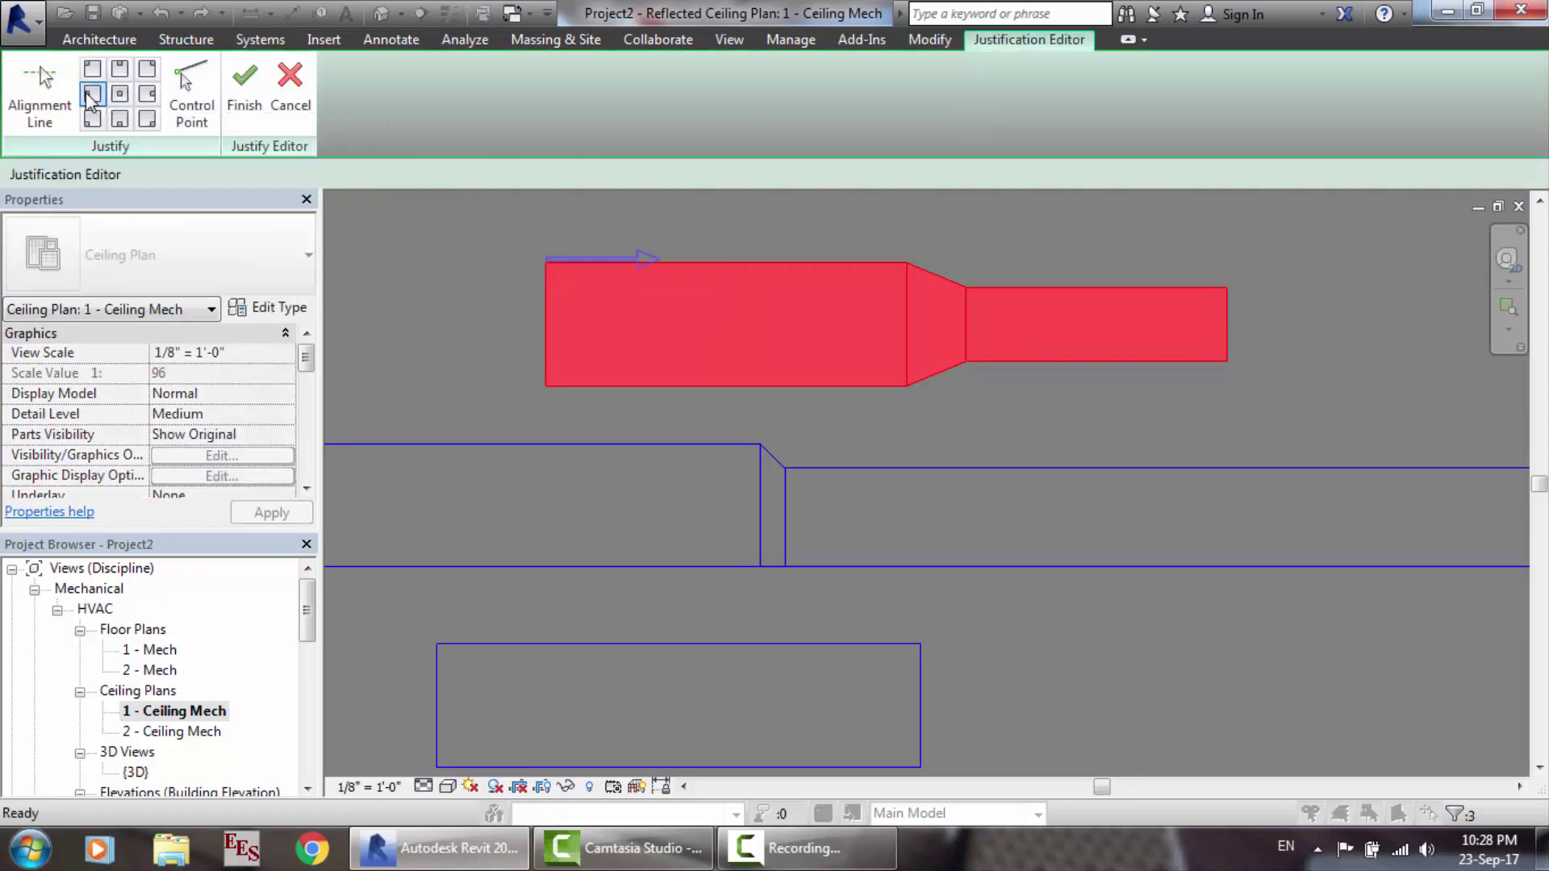
pyautogui.click(255, 91)
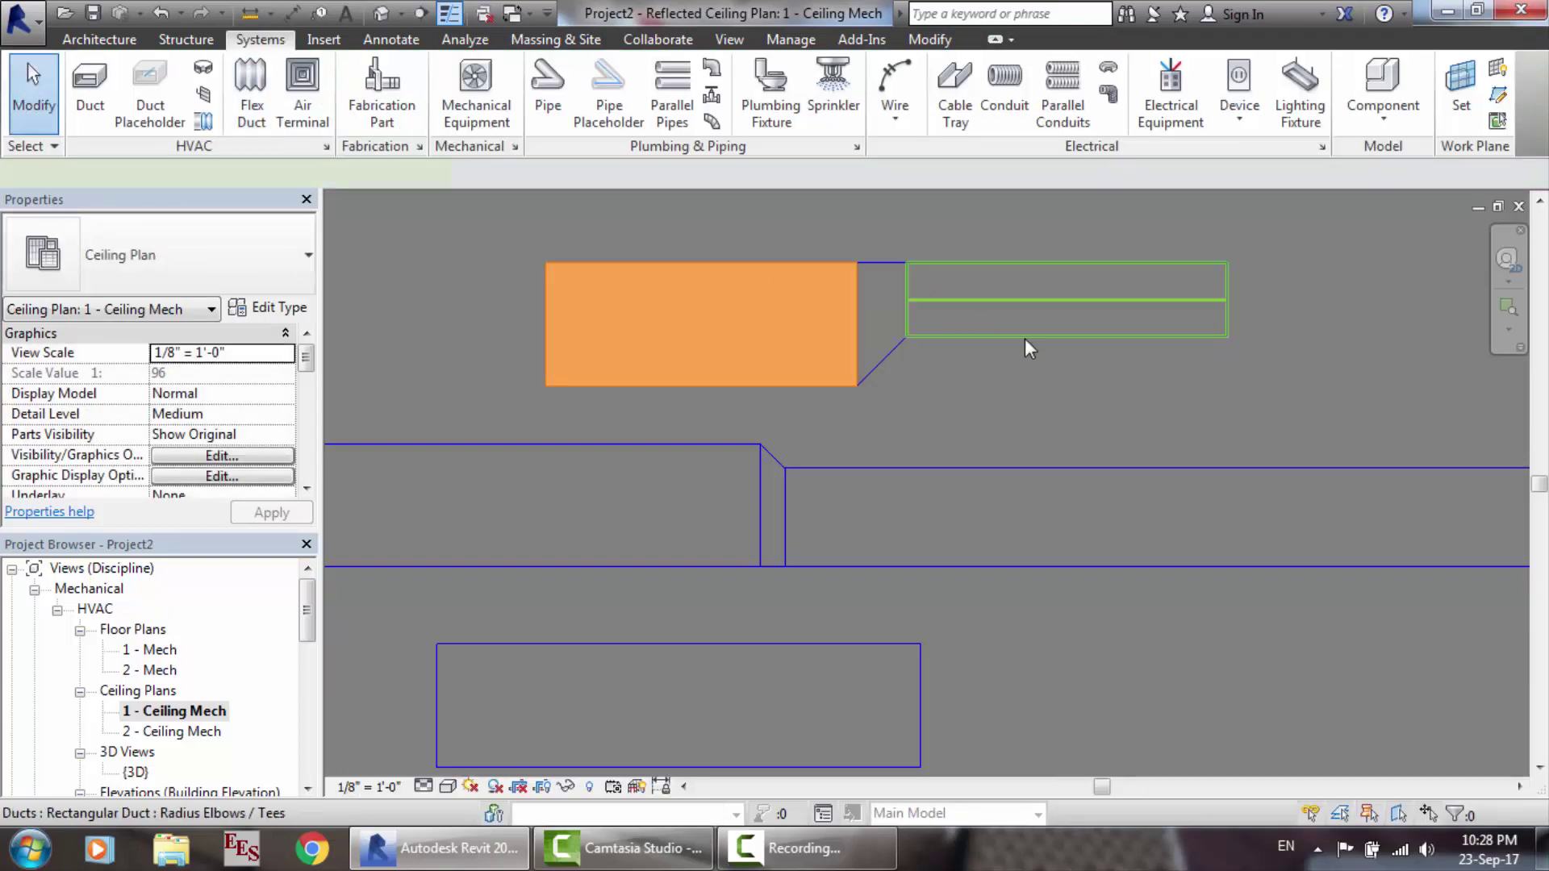
pyautogui.click(1025, 337)
pyautogui.click(942, 395)
# Step: Draw a horizontal 30" x 12" duct about 16' long at a 9' 0" offset below the lowest duct
pyautogui.scroll(2, 942, 395)
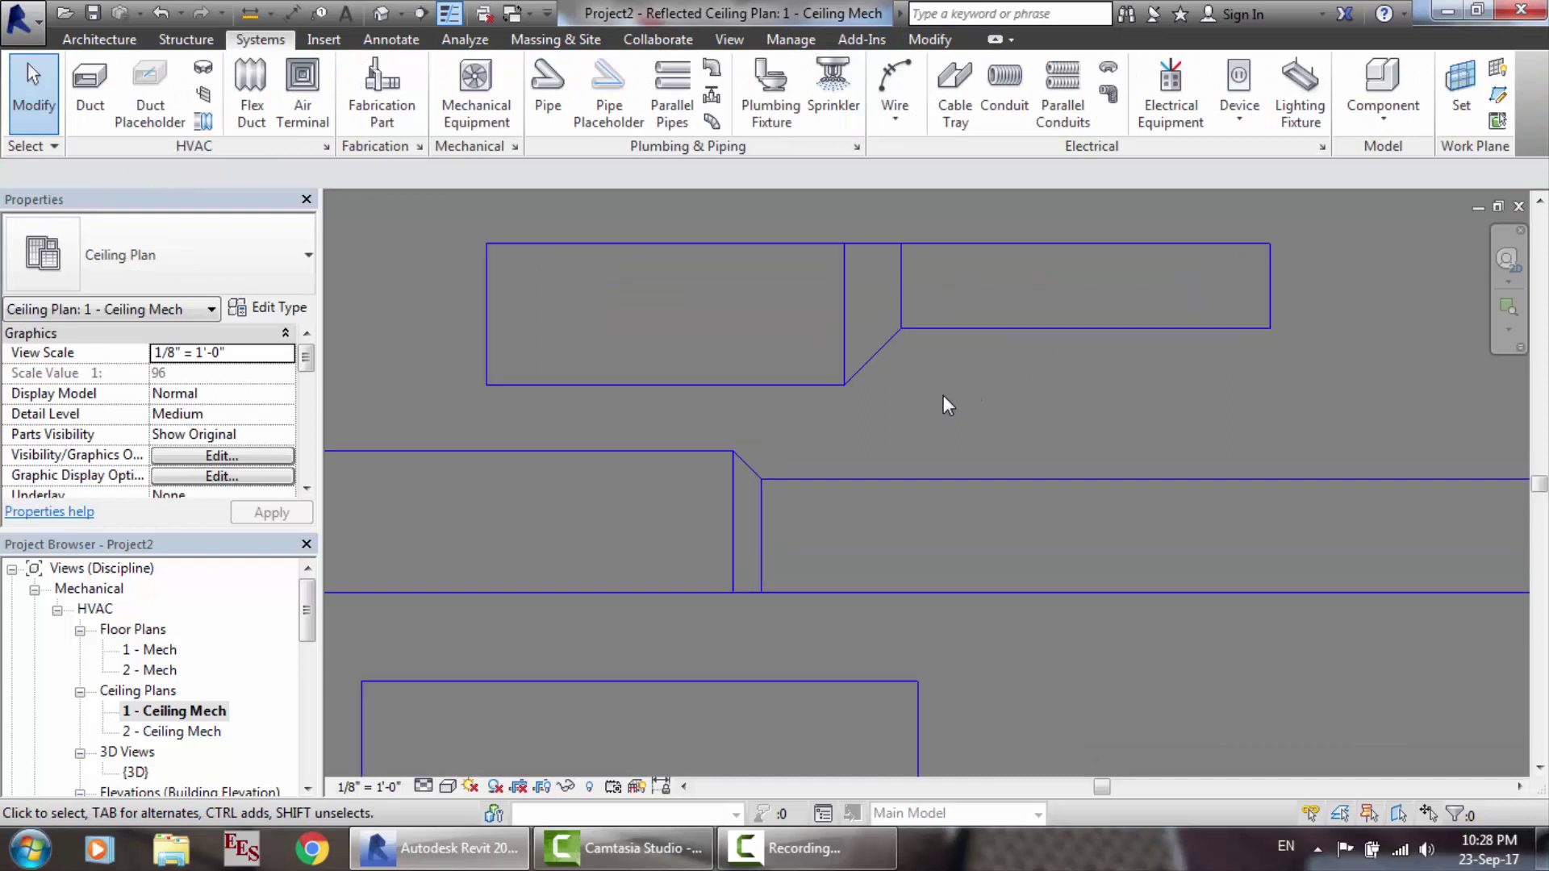
pyautogui.scroll(-4, 942, 395)
pyautogui.scroll(2, 962, 536)
pyautogui.scroll(1, 962, 536)
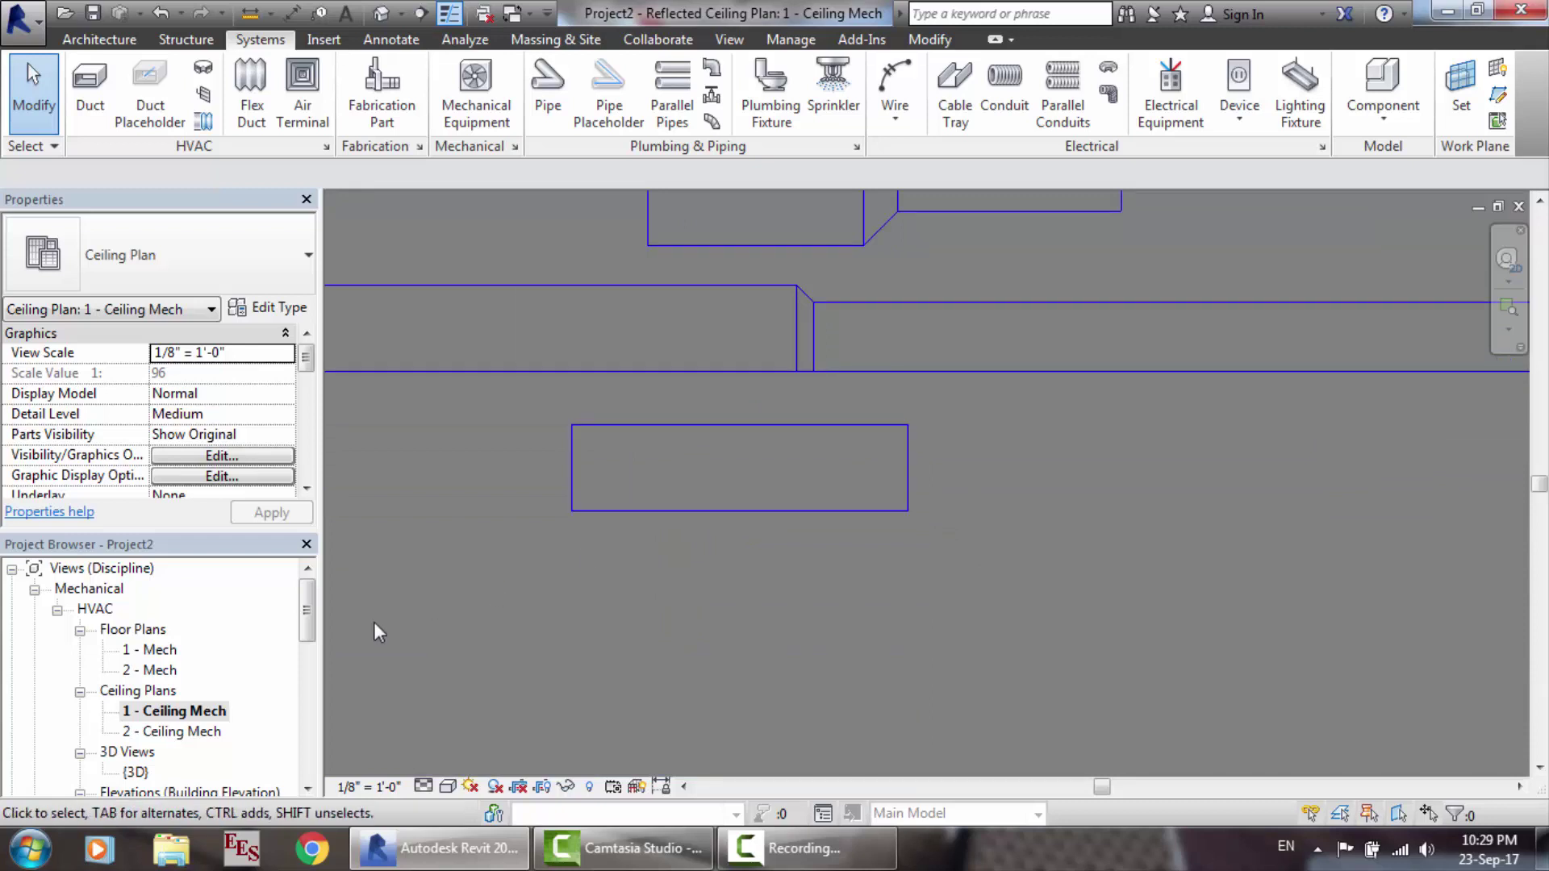
pyautogui.click(90, 87)
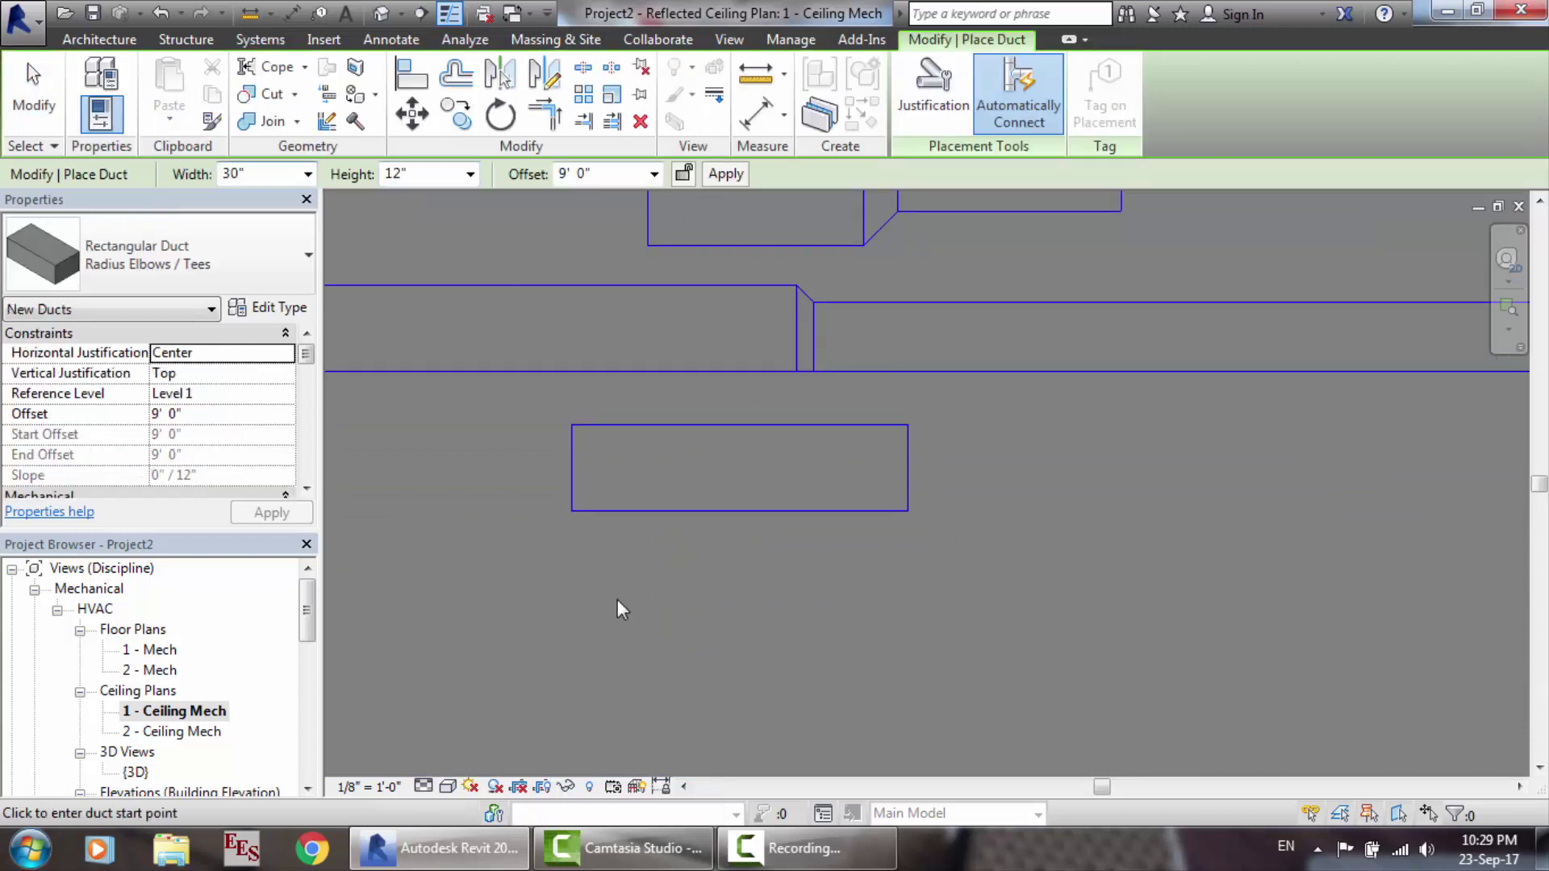
pyautogui.click(558, 583)
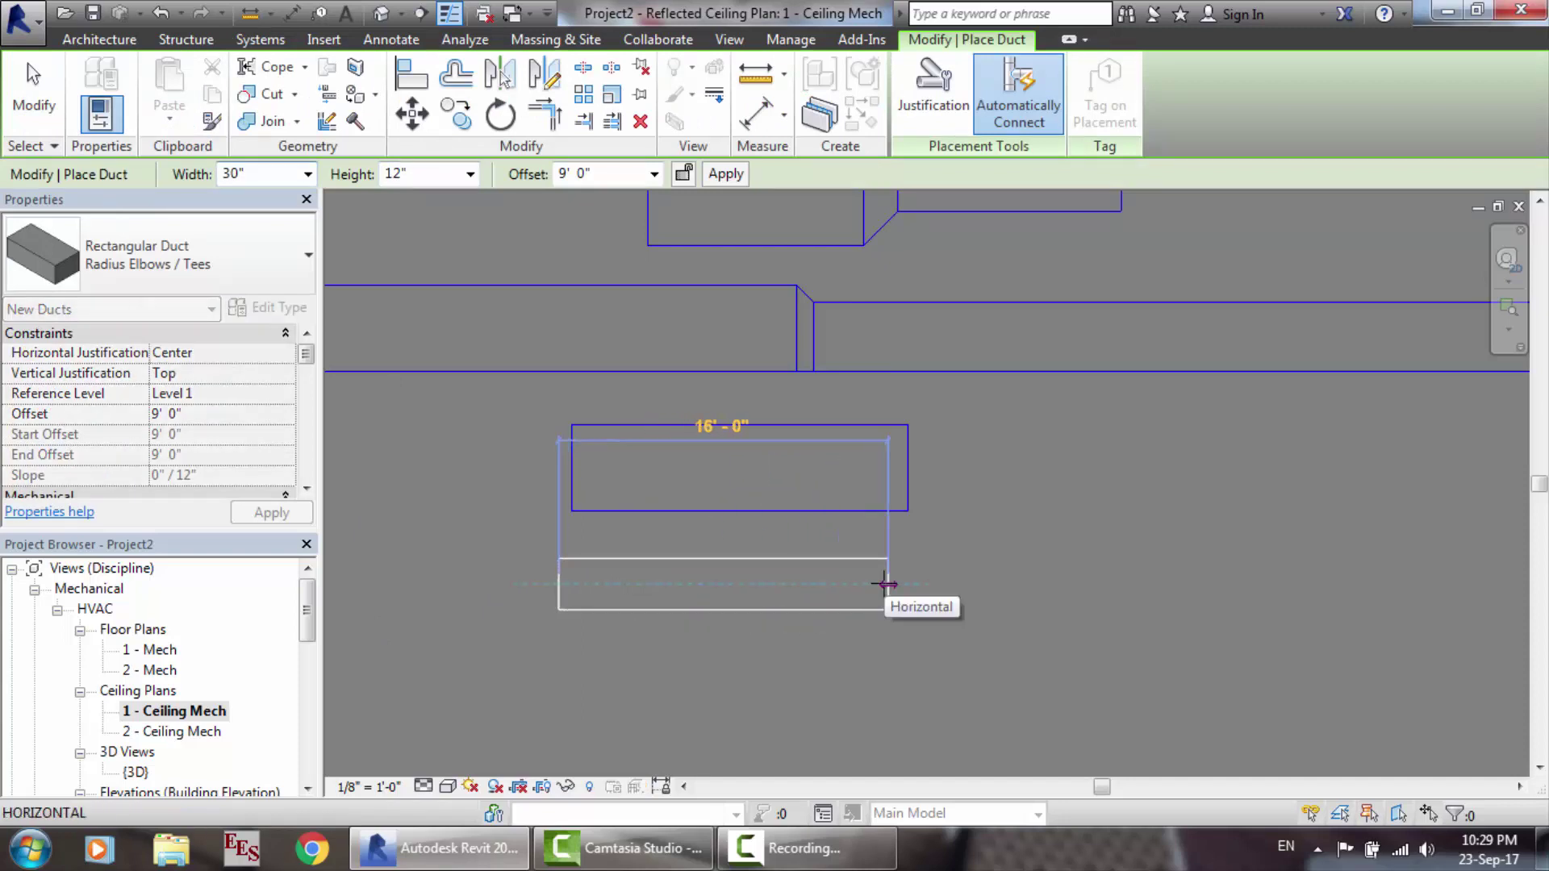
pyautogui.click(885, 584)
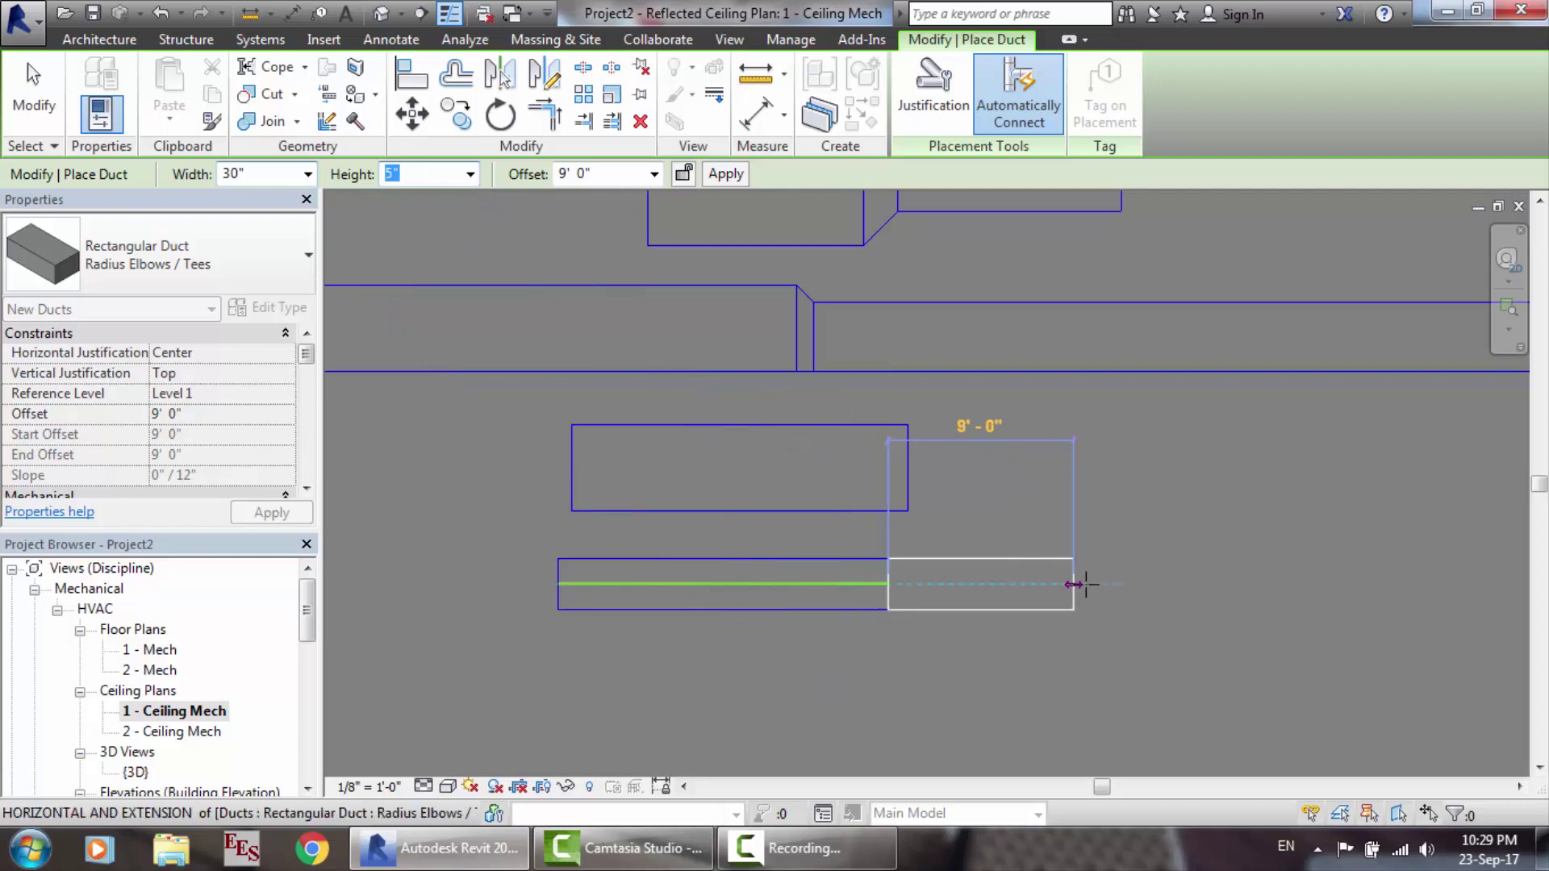
# Step: Continue the lowest duct horizontally with a 30" x 5" segment about 10' long at a 9' 0" offset
pyautogui.click(1105, 584)
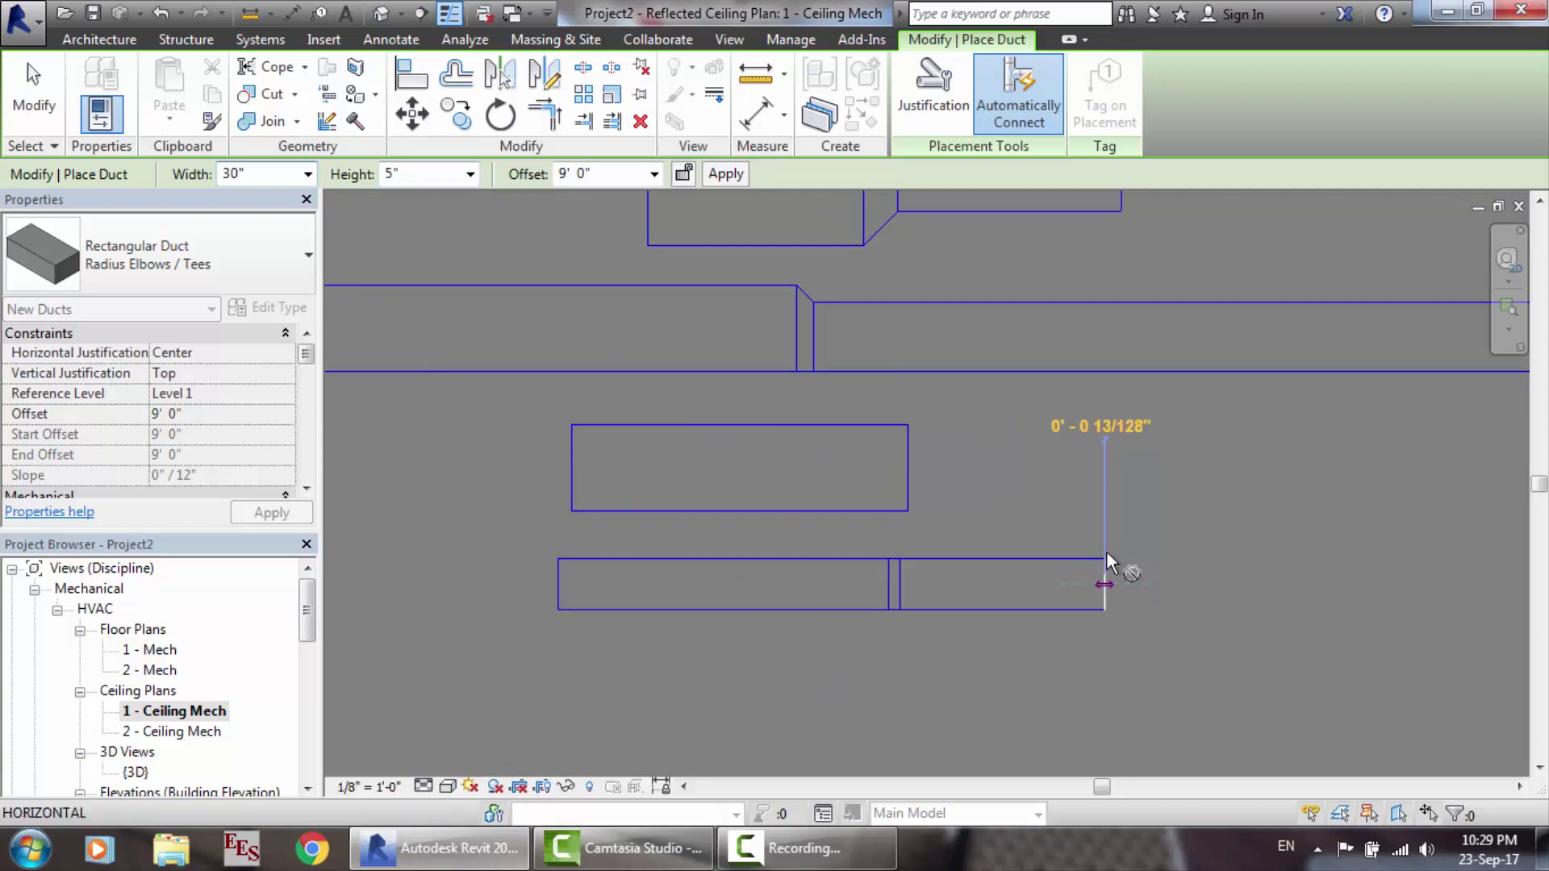
pyautogui.press('Escape')
pyautogui.press('Escape')
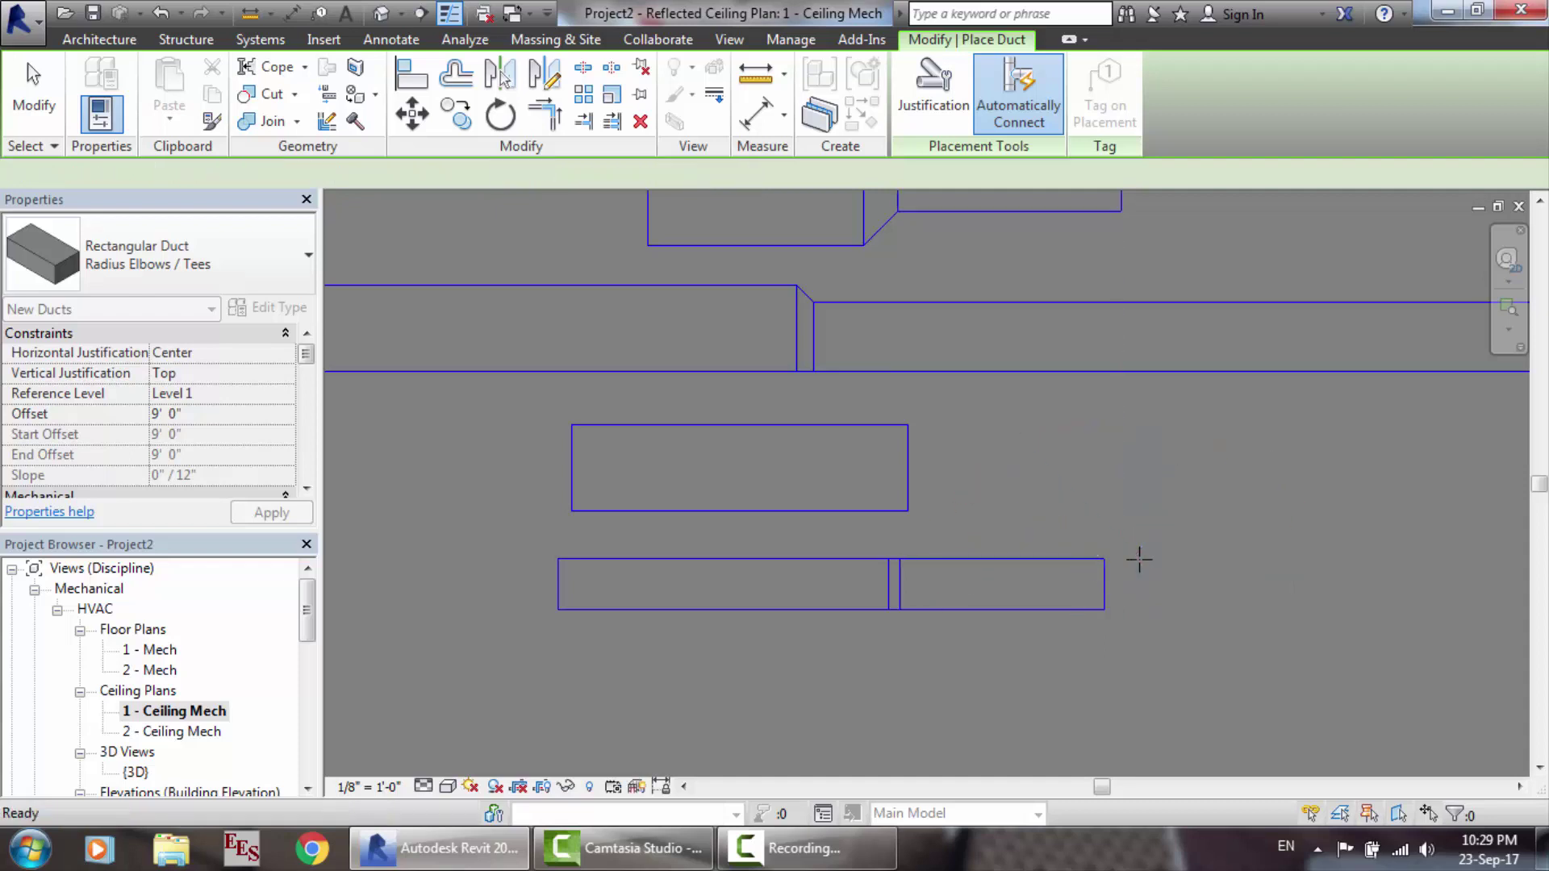
# Step: Examine the height transition between the lowest run's 12" and 5" ducts in the default 3D view, orbiting around it
pyautogui.click(380, 14)
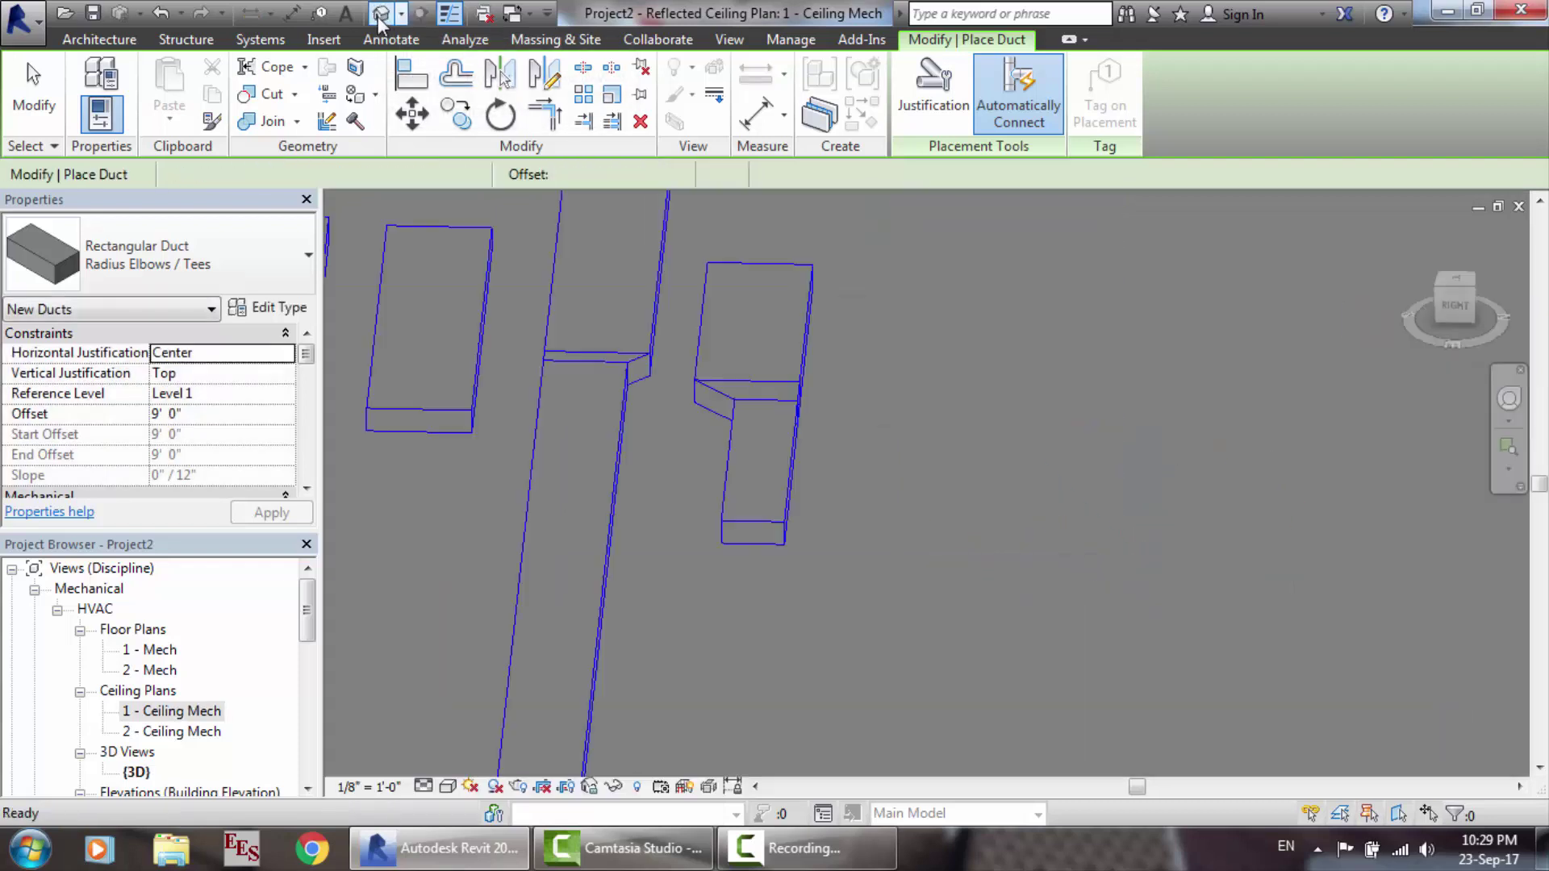
pyautogui.scroll(-5, 460, 452)
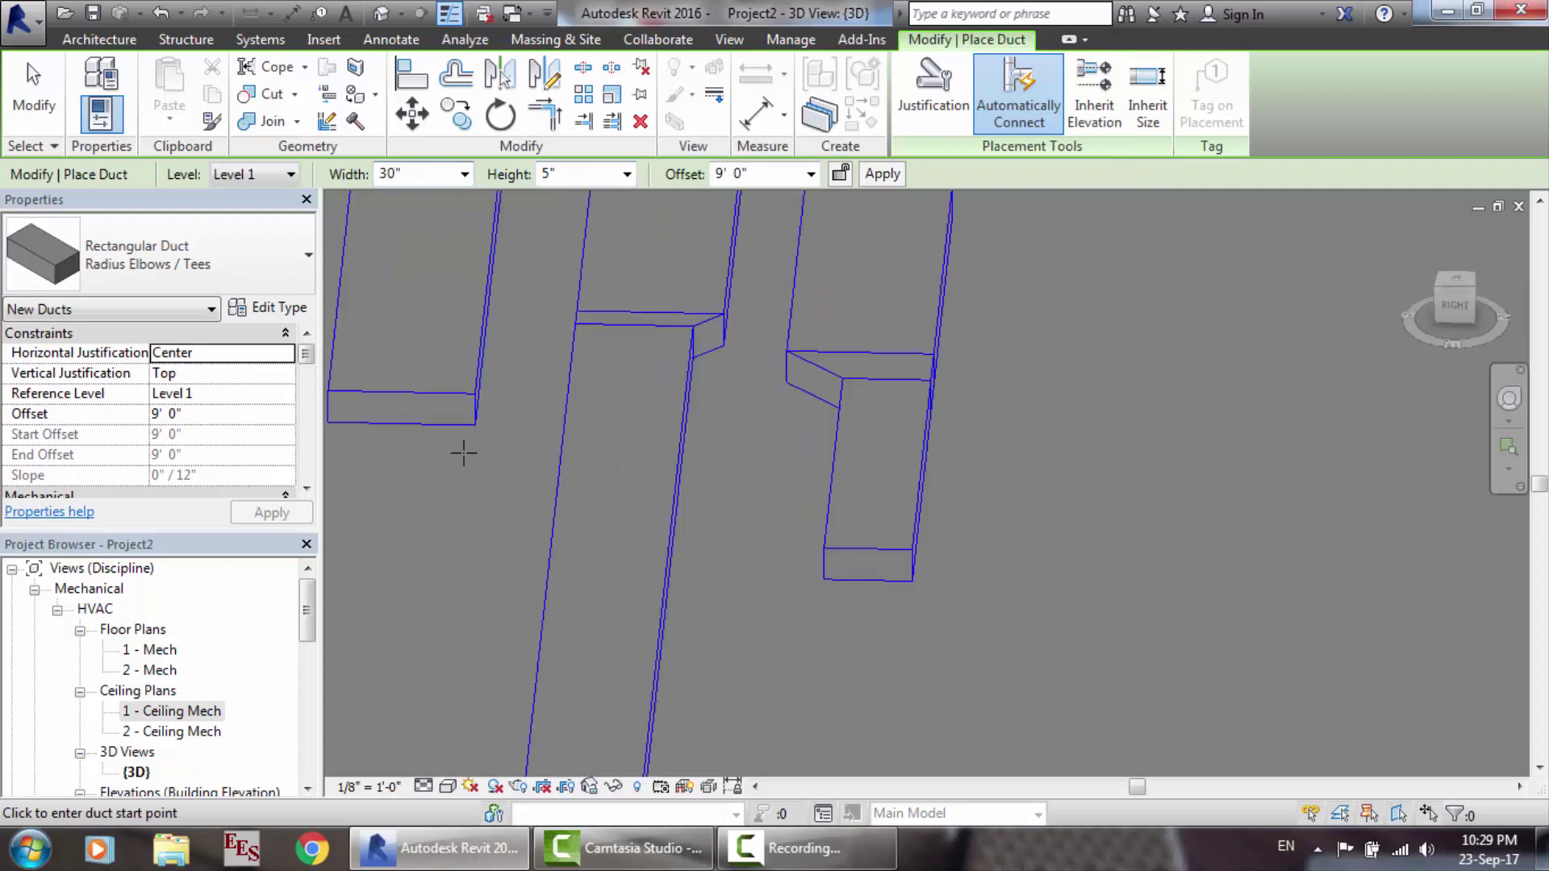
pyautogui.scroll(5, 347, 459)
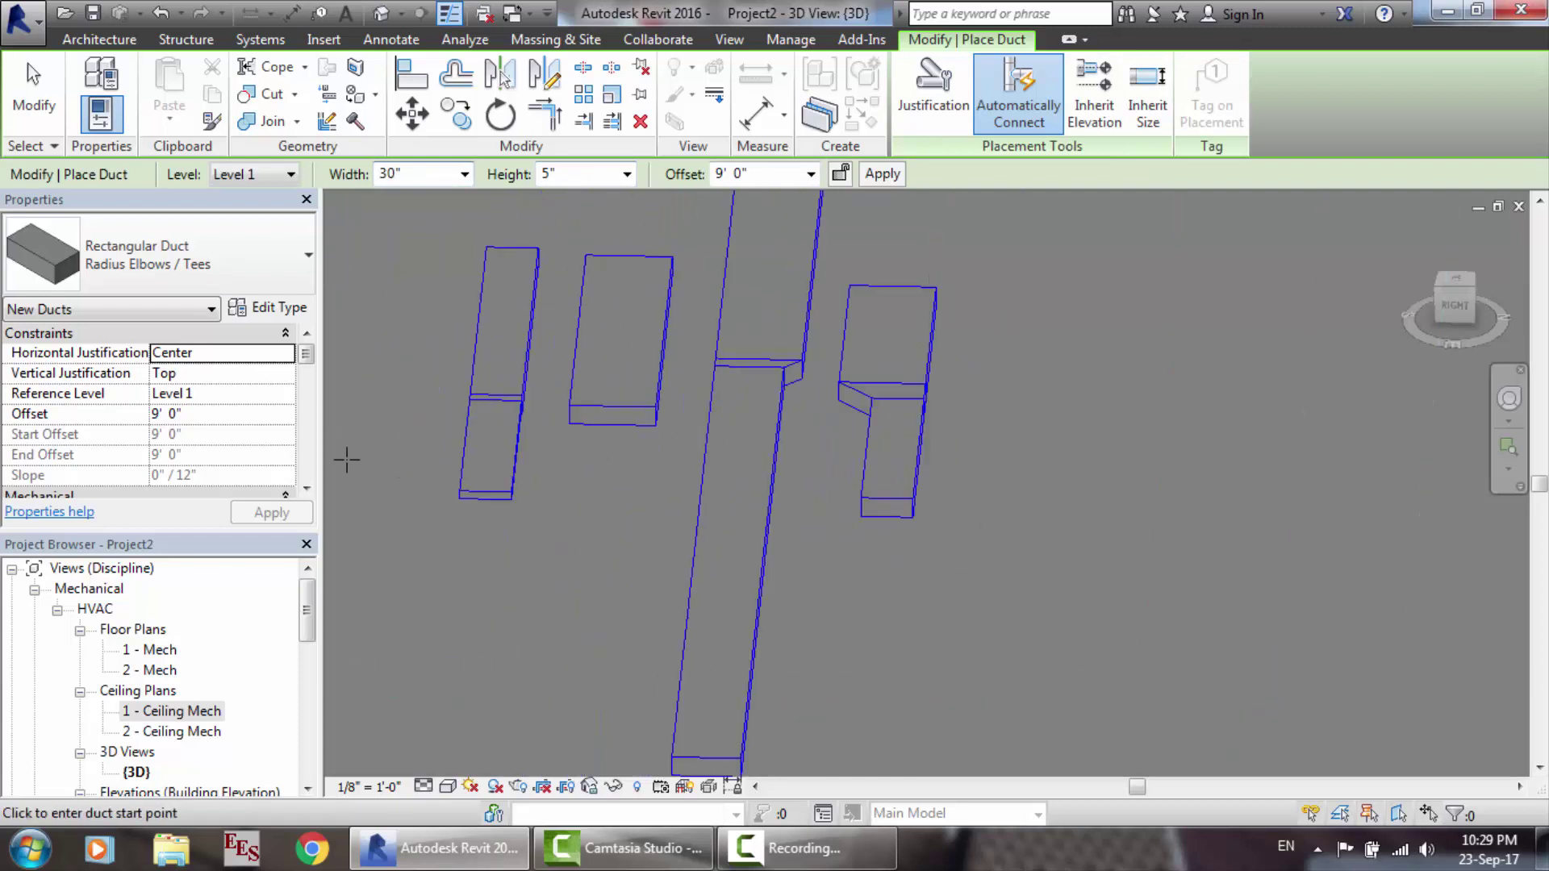
pyautogui.scroll(3, 445, 404)
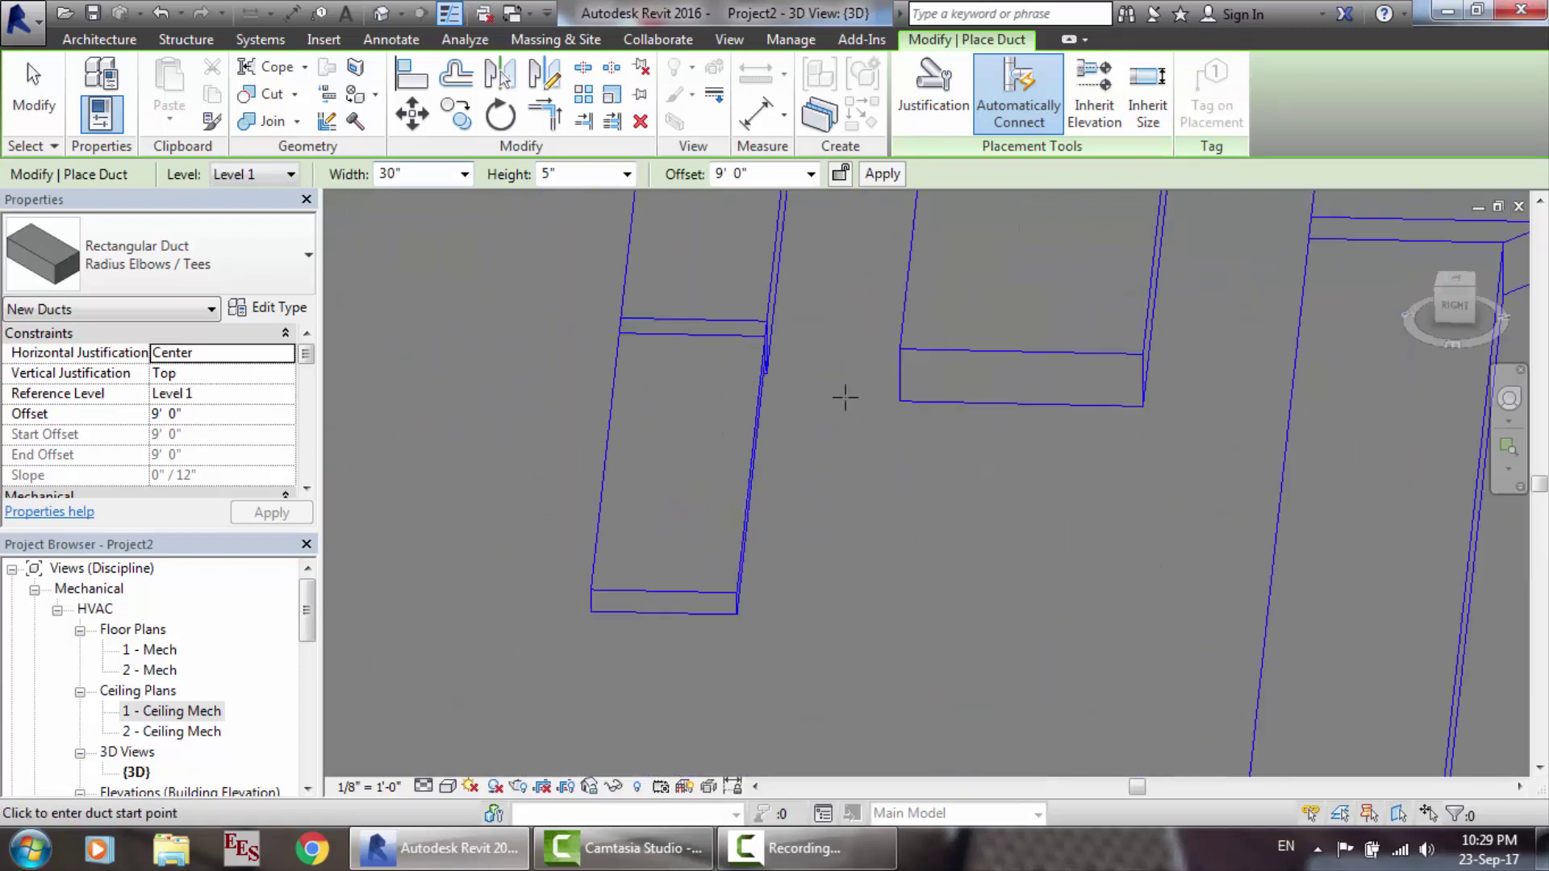
pyautogui.click(1509, 397)
pyautogui.moveTo(1067, 457); pyautogui.dragTo(1402, 402)
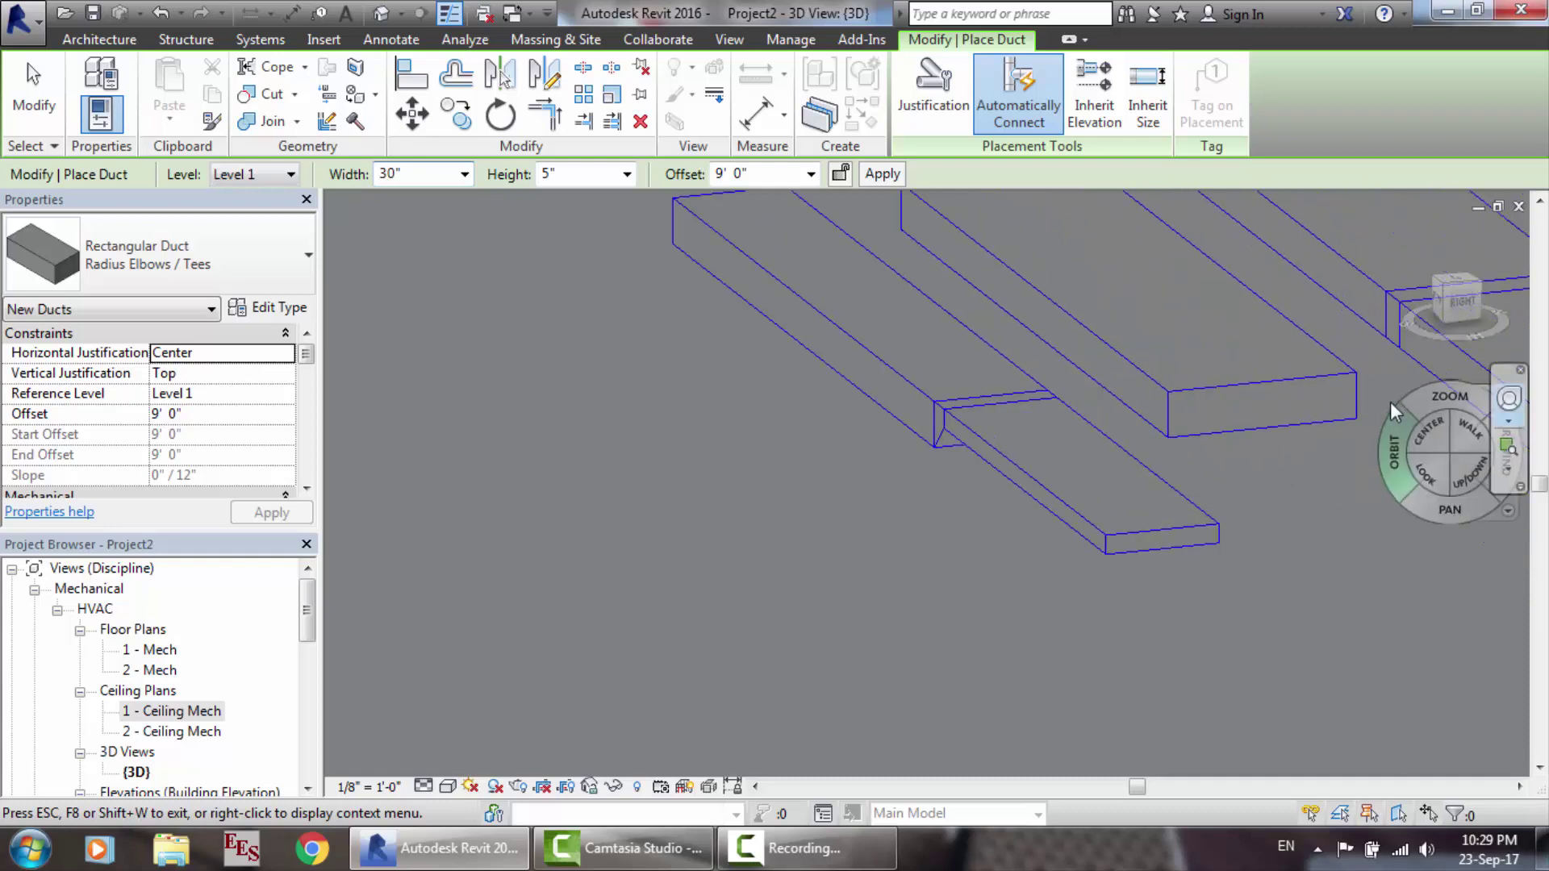
pyautogui.moveTo(1238, 436); pyautogui.dragTo(1263, 474)
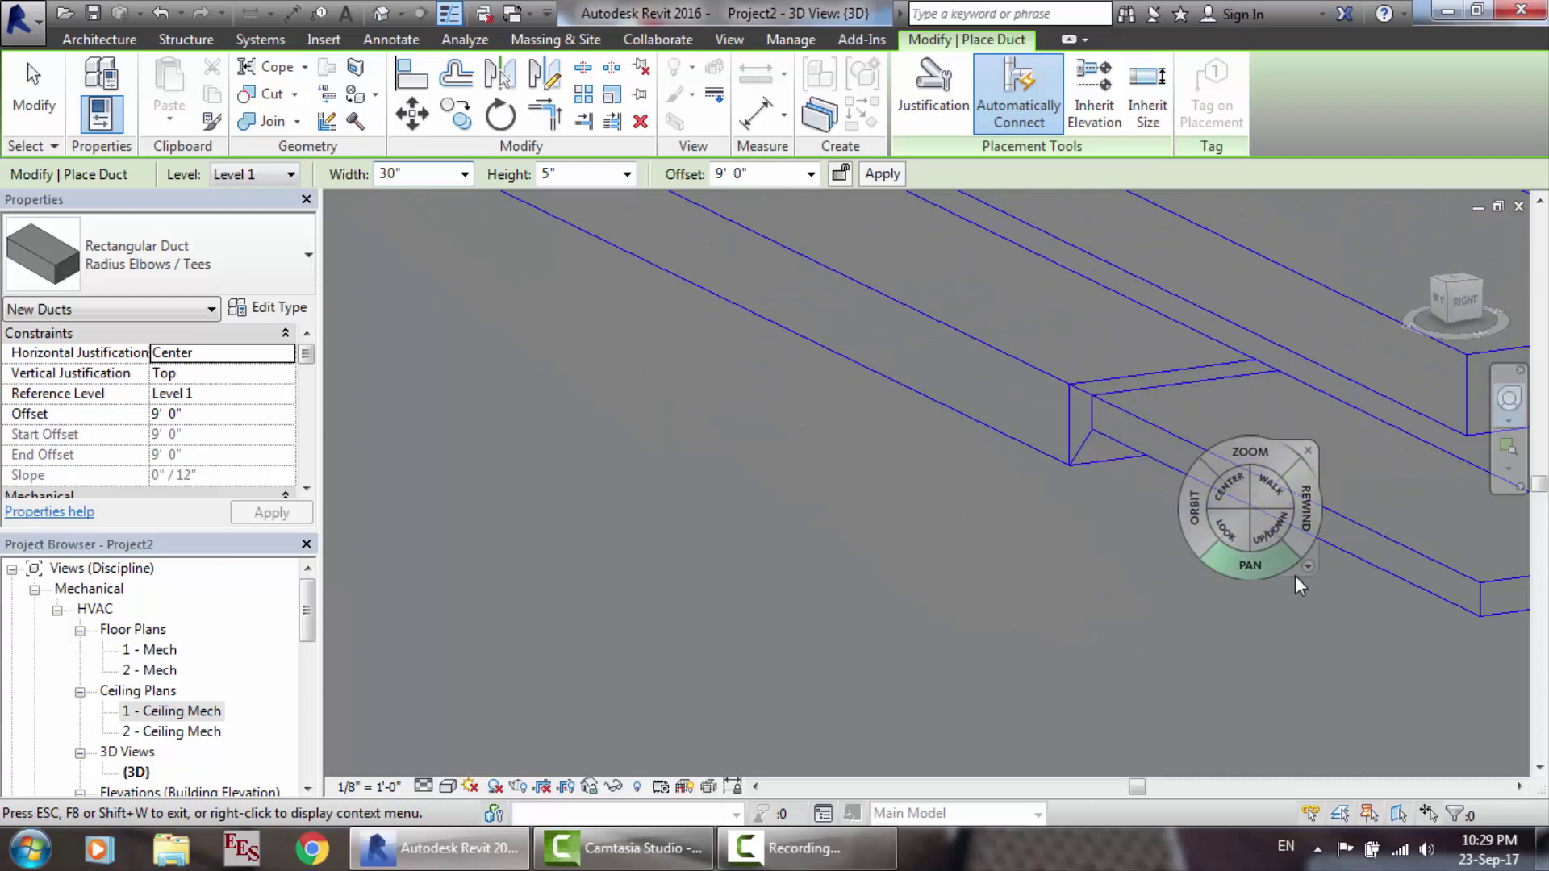
pyautogui.press('Escape')
pyautogui.press('Escape')
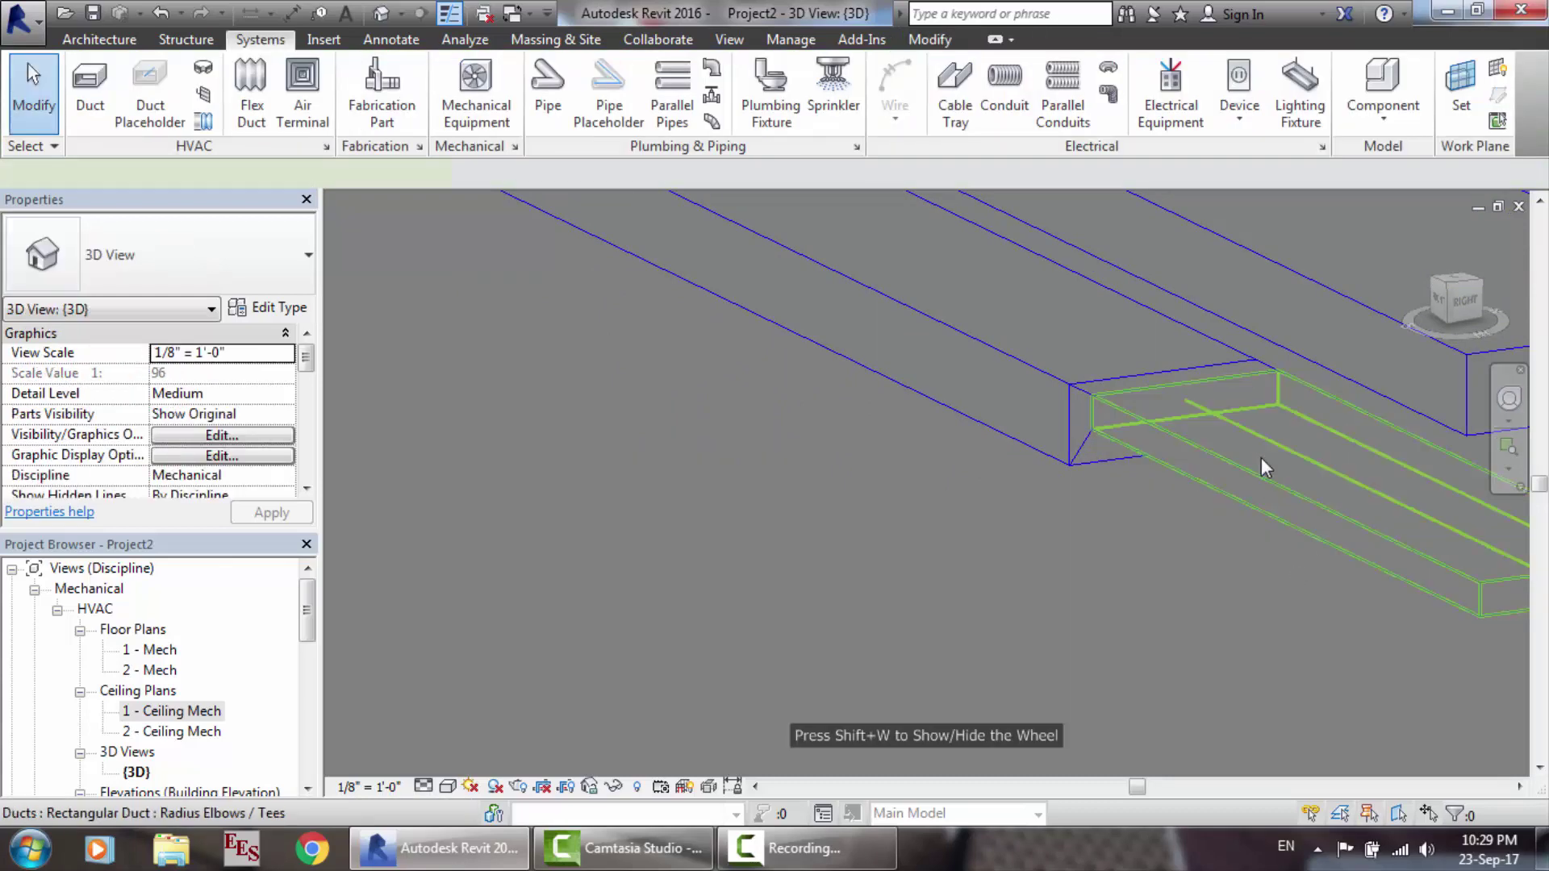
# Step: Justify the lowest run's two ducts and their transition to Bottom Center in the Justification Editor
pyautogui.click(1261, 458)
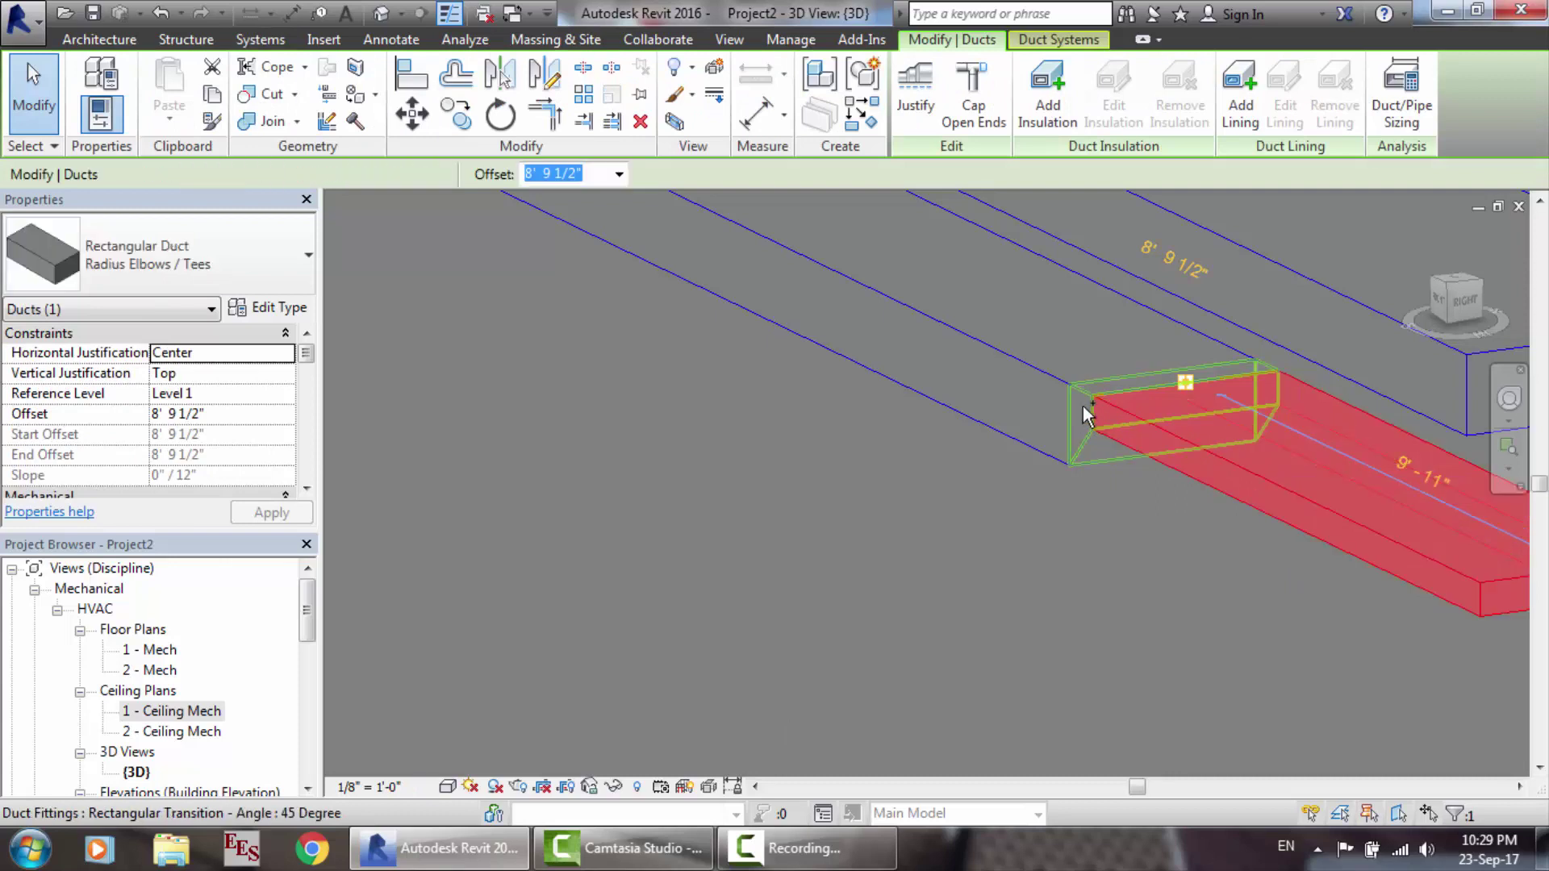
pyautogui.keyDown('ctrl'); pyautogui.click(999, 373); pyautogui.keyUp('ctrl')
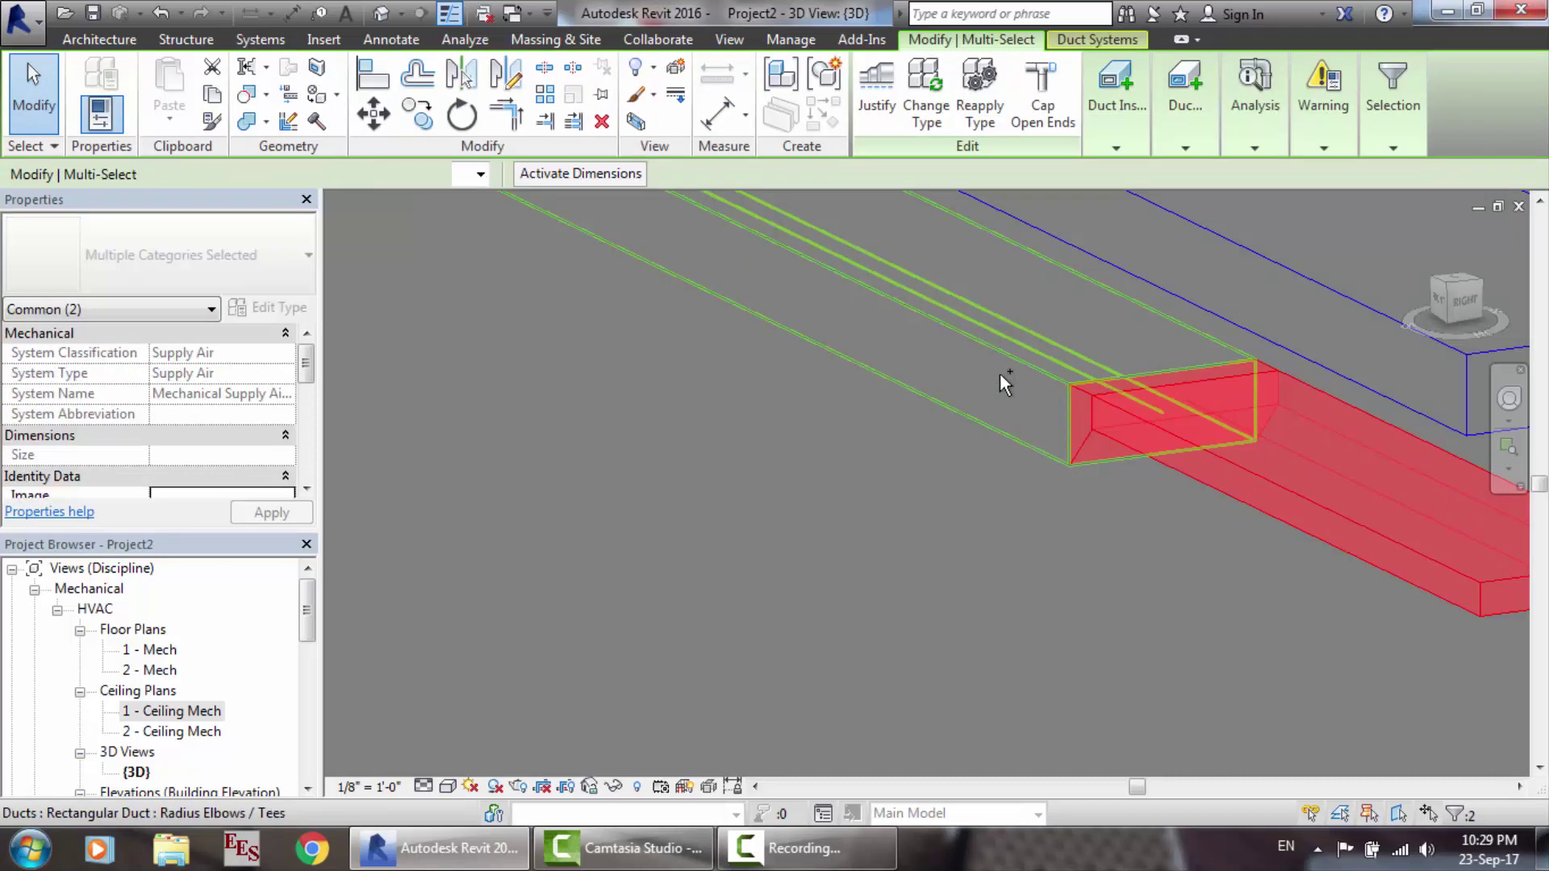
pyautogui.keyDown('ctrl'); pyautogui.click(1000, 373); pyautogui.keyUp('ctrl')
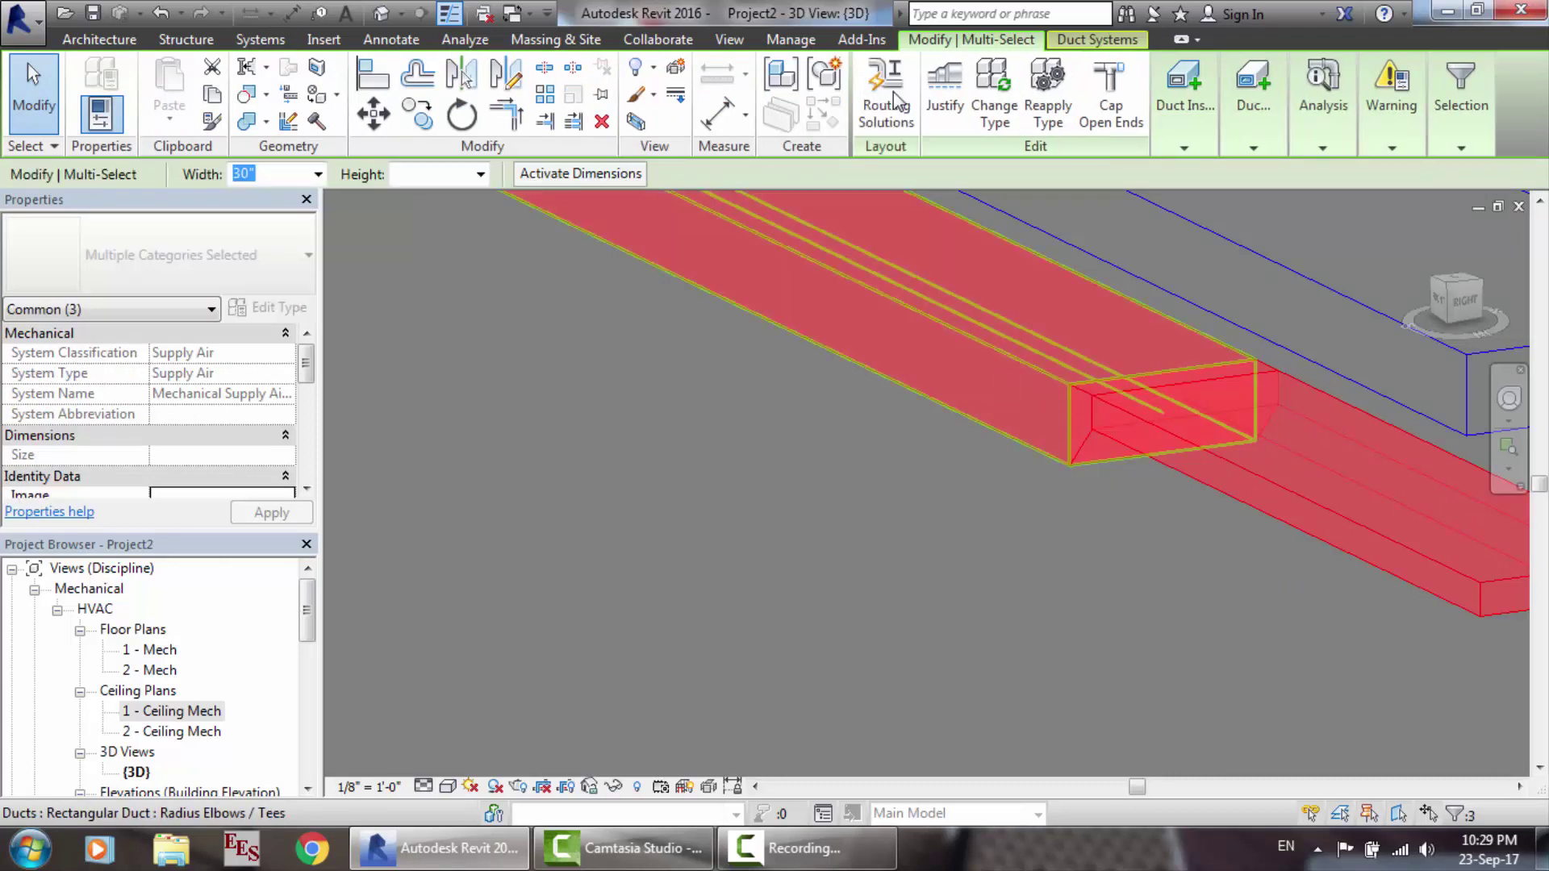
pyautogui.click(948, 101)
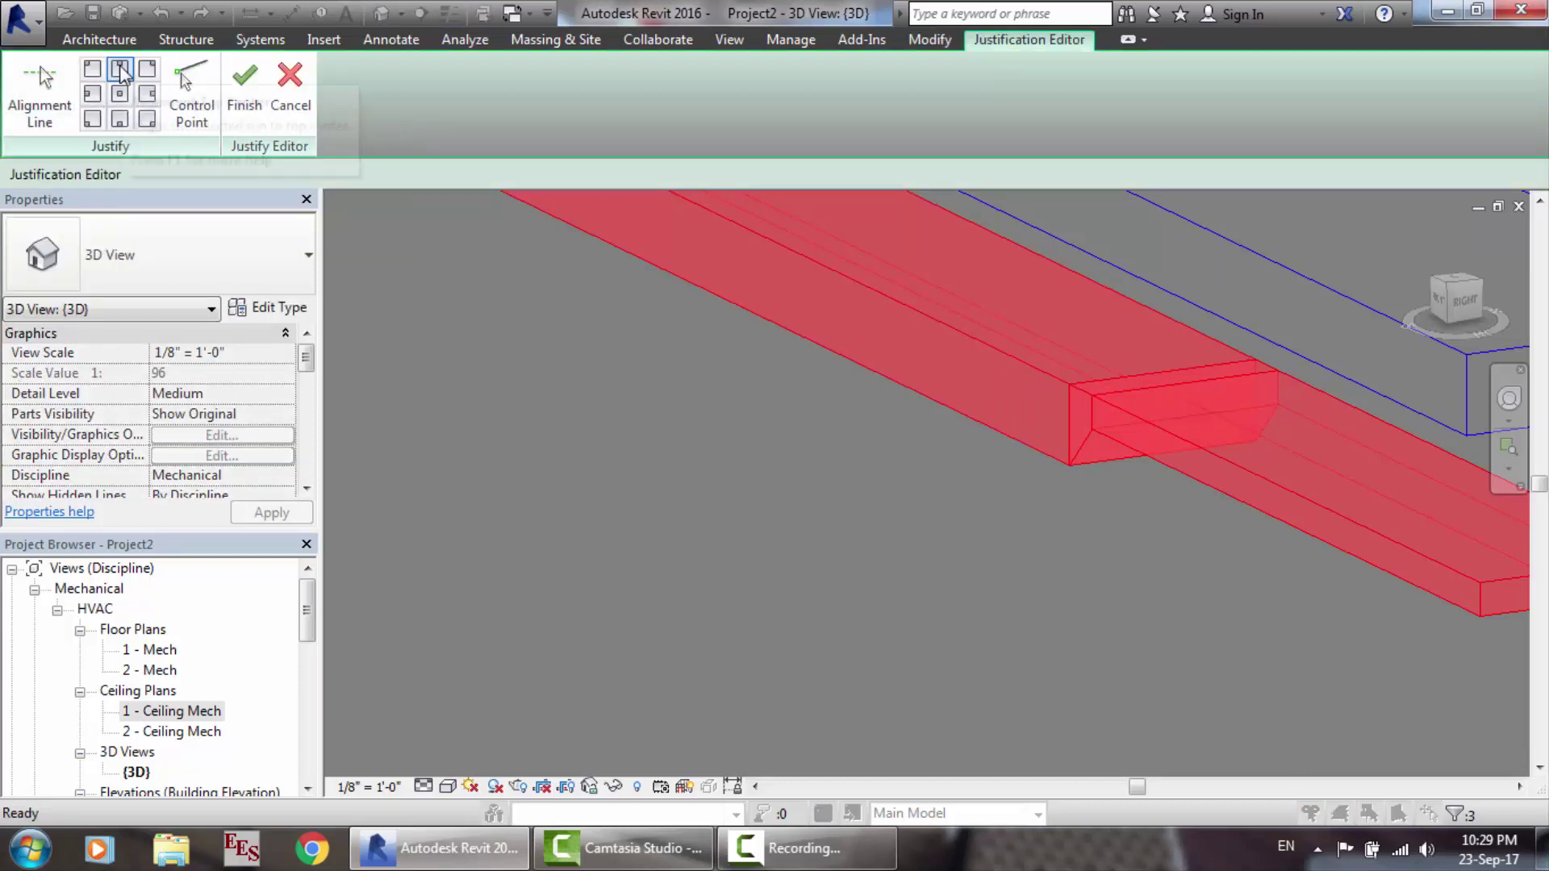
pyautogui.click(120, 119)
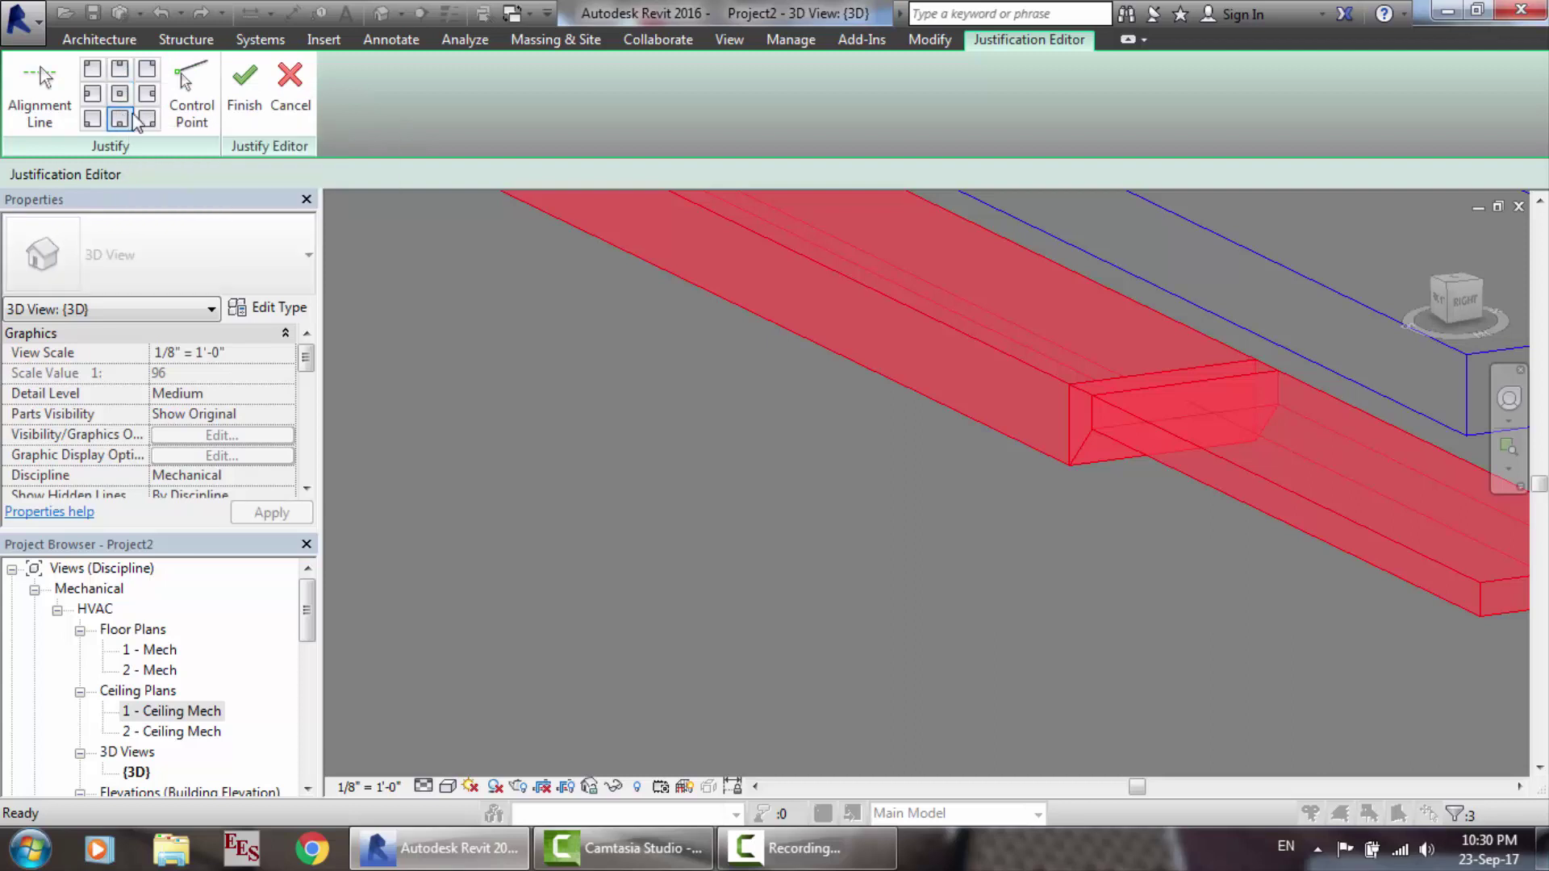
pyautogui.click(240, 109)
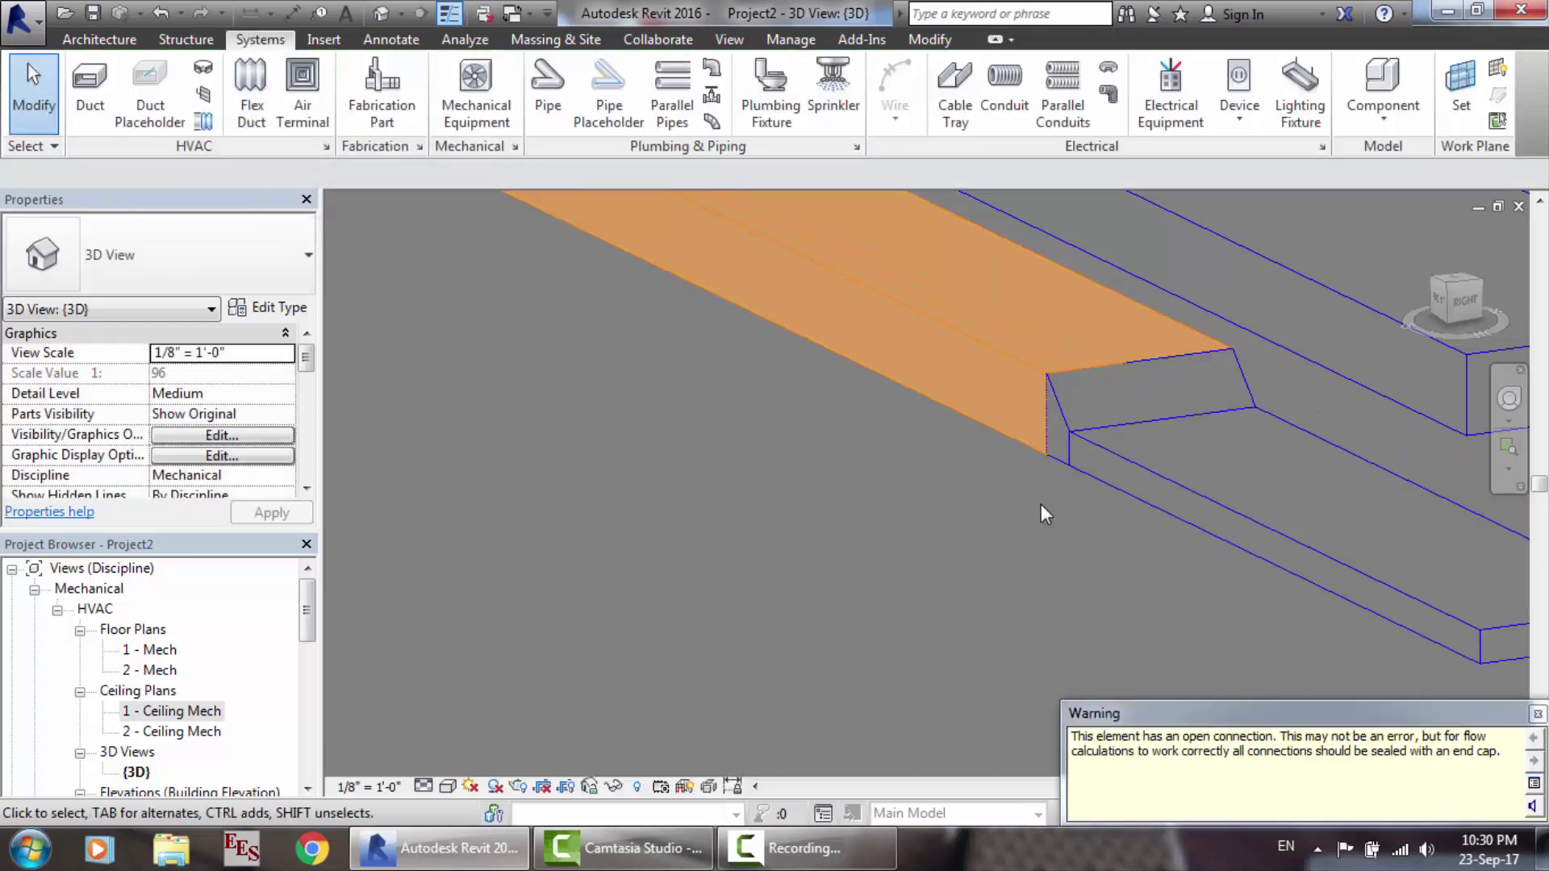
pyautogui.click(961, 500)
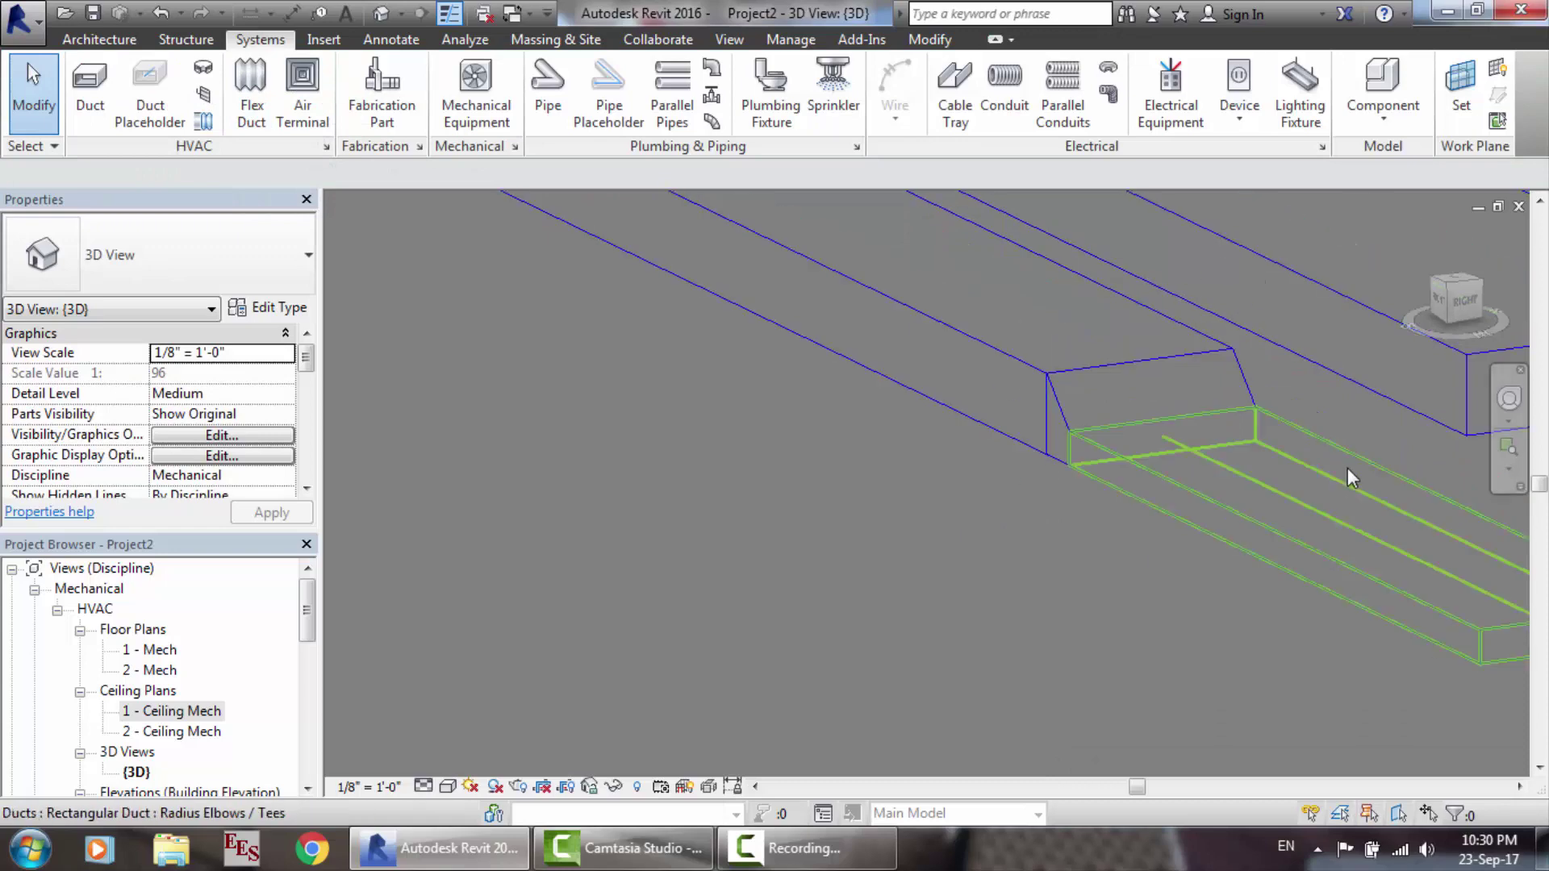
# Step: In the 1 - Ceiling Mech plan, draw a horizontal 30" x 5" duct about 12' 6" long beside the single unconnected duct
pyautogui.scroll(-4, 841, 437)
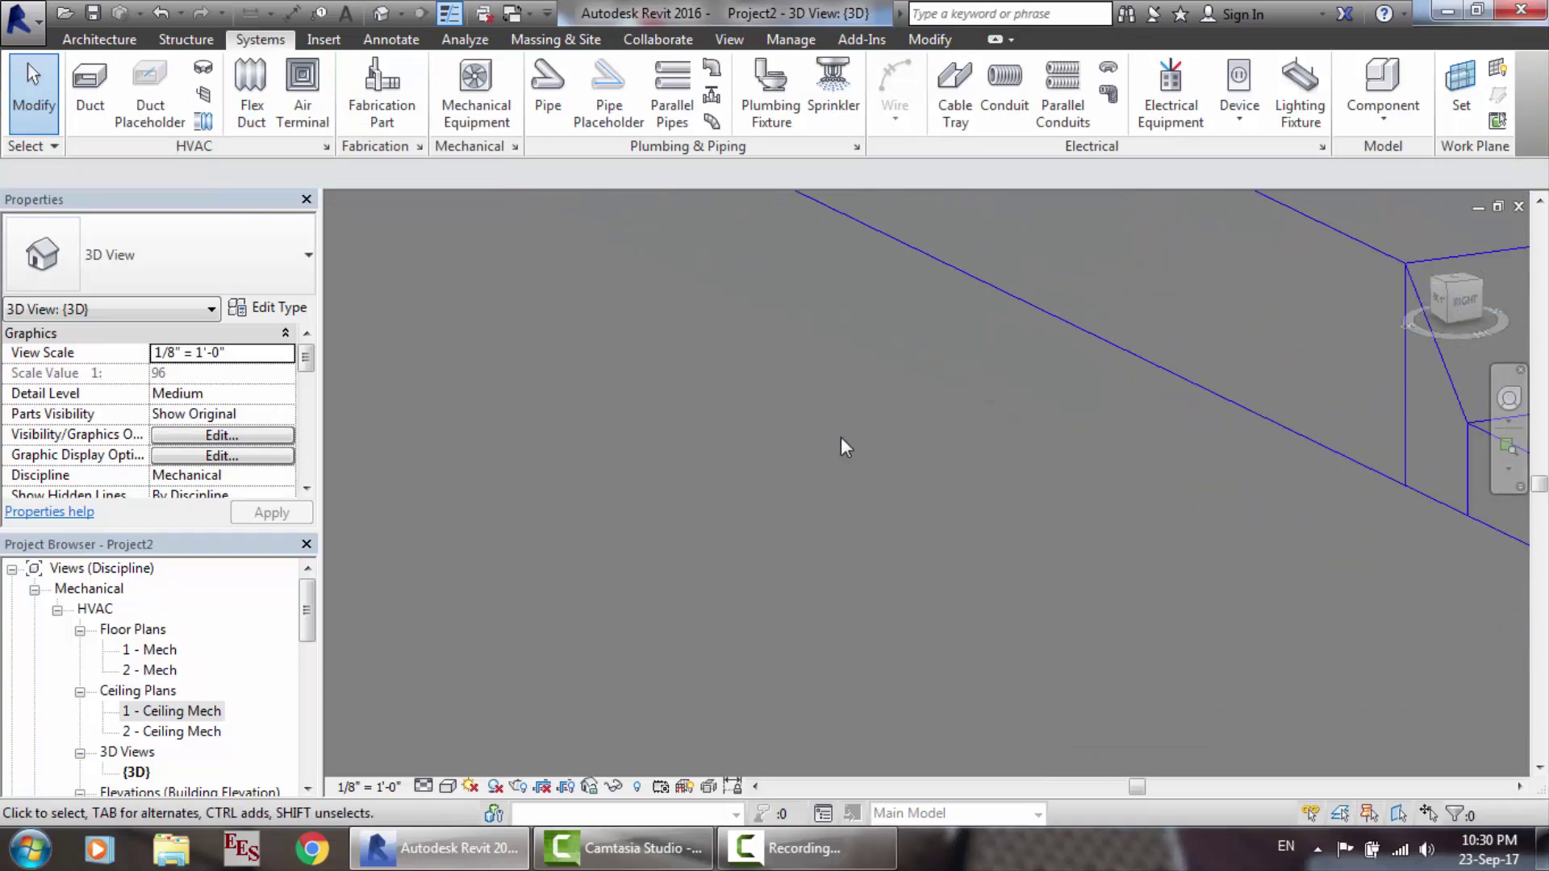
pyautogui.scroll(-3, 840, 437)
pyautogui.scroll(5, 1204, 352)
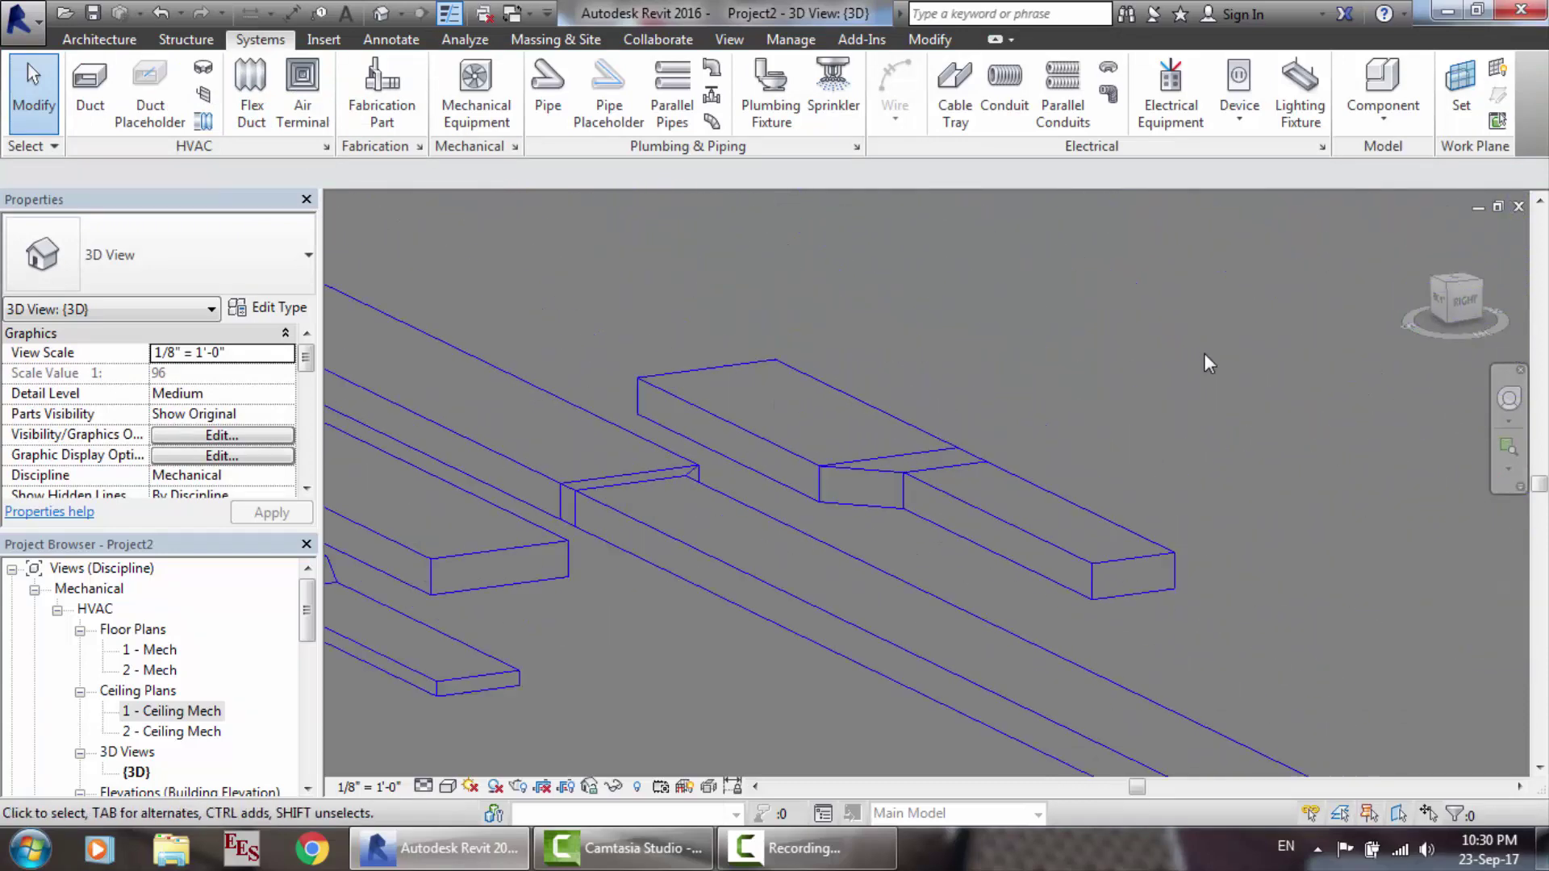
pyautogui.scroll(-4, 775, 467)
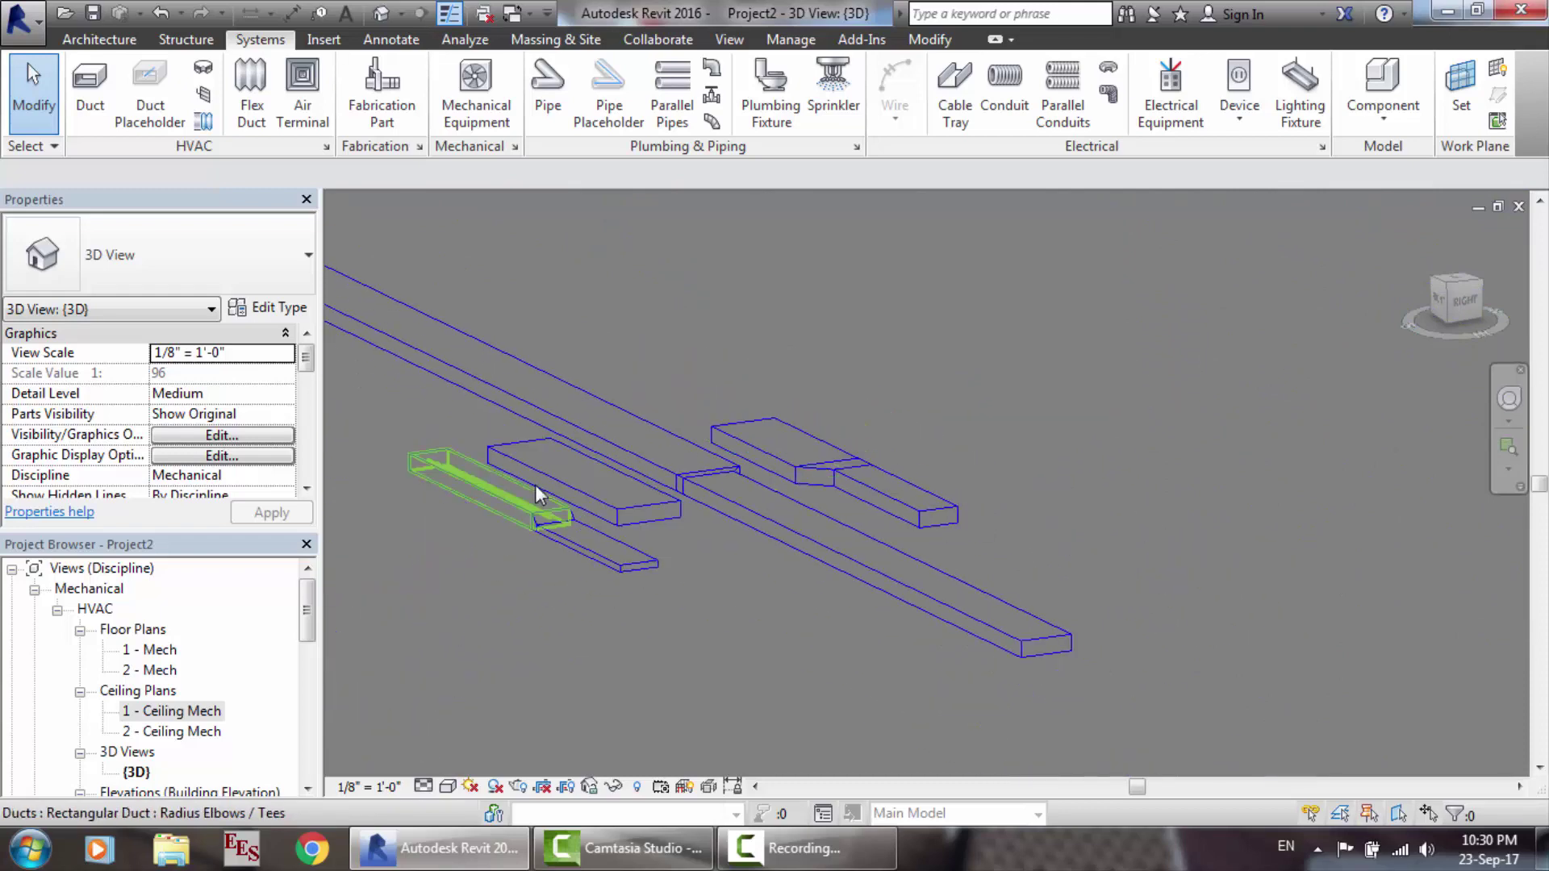
pyautogui.scroll(2, 535, 484)
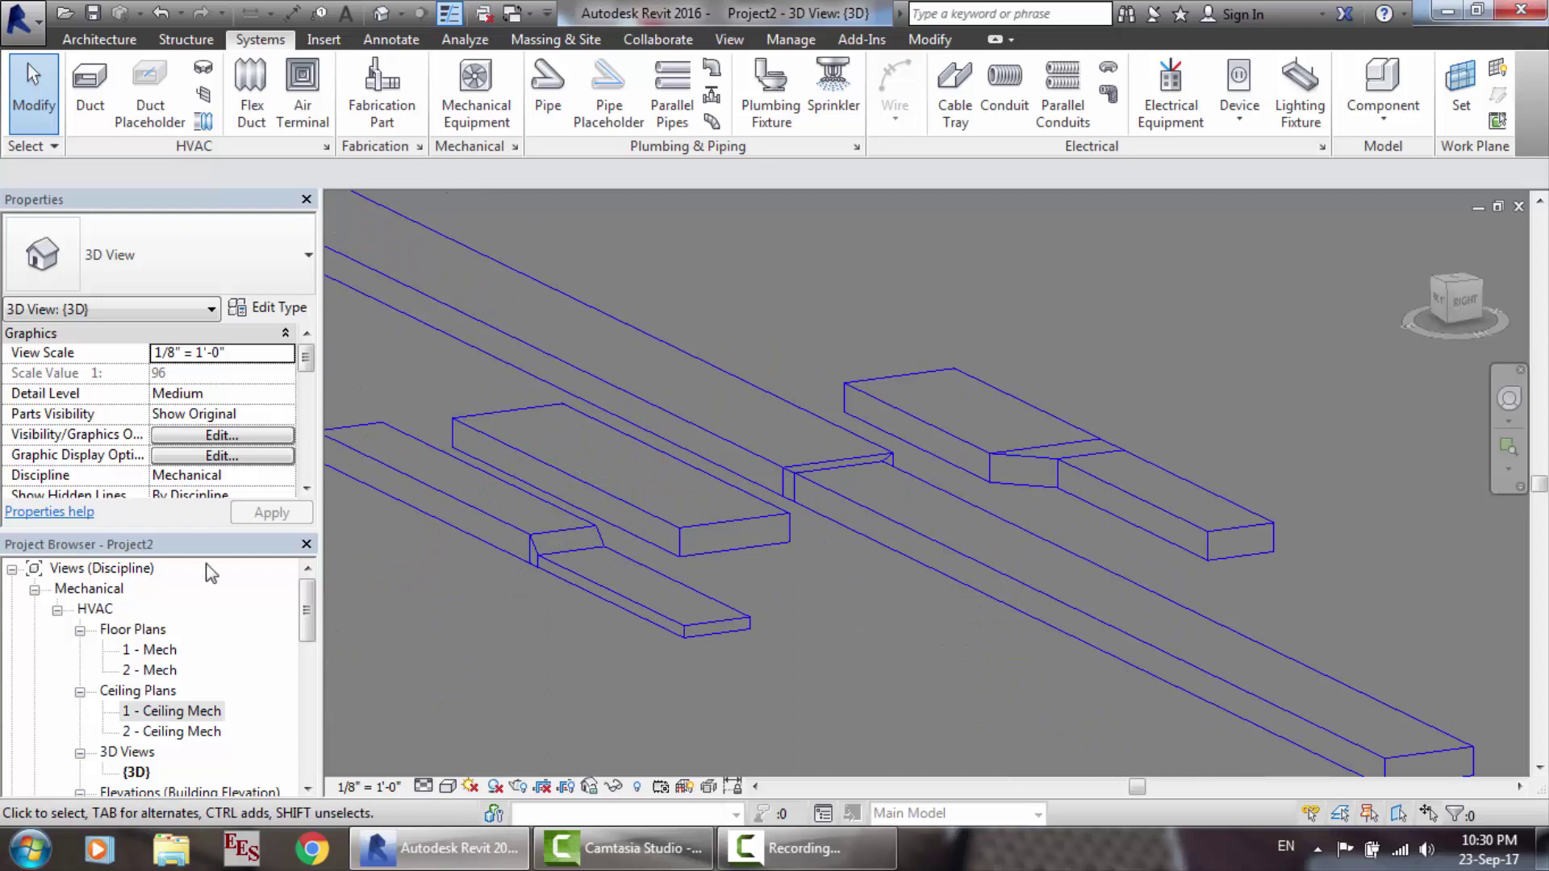
pyautogui.doubleClick(170, 712)
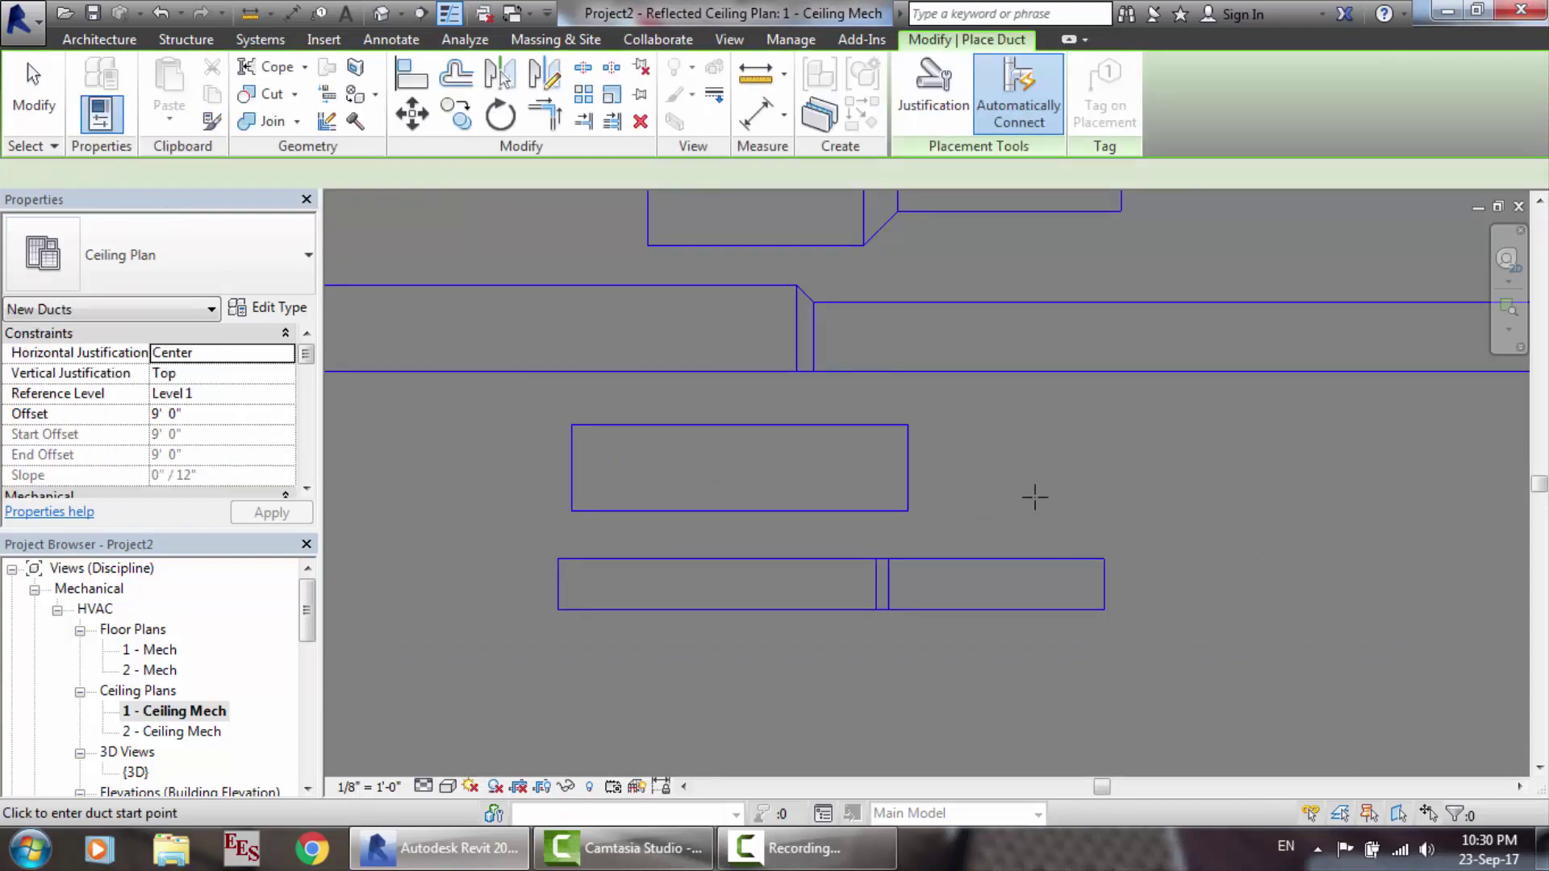
pyautogui.click(998, 466)
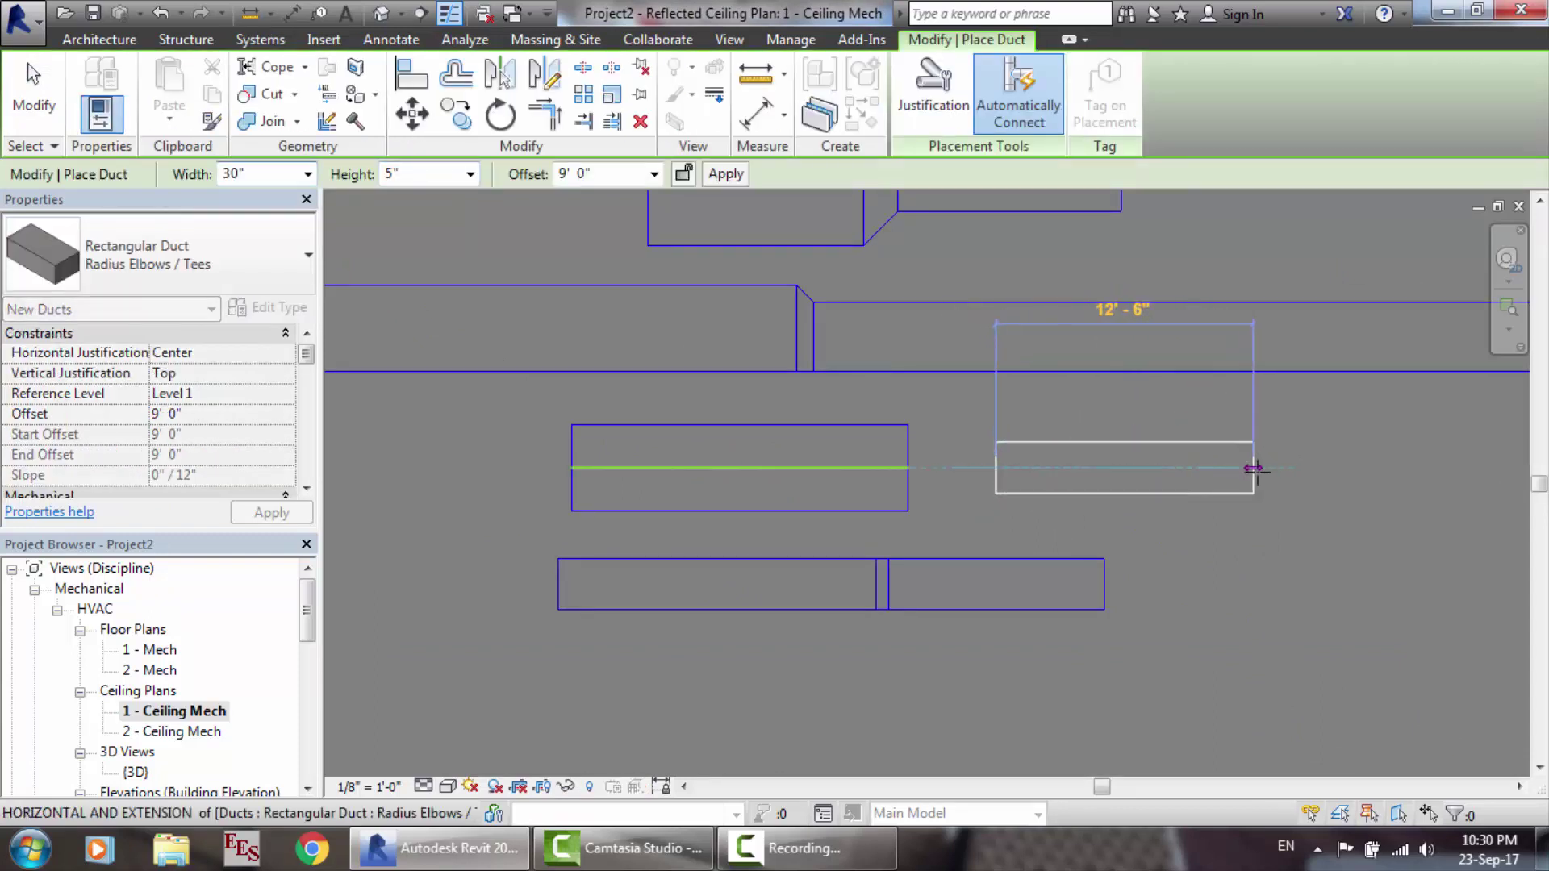
pyautogui.click(1254, 469)
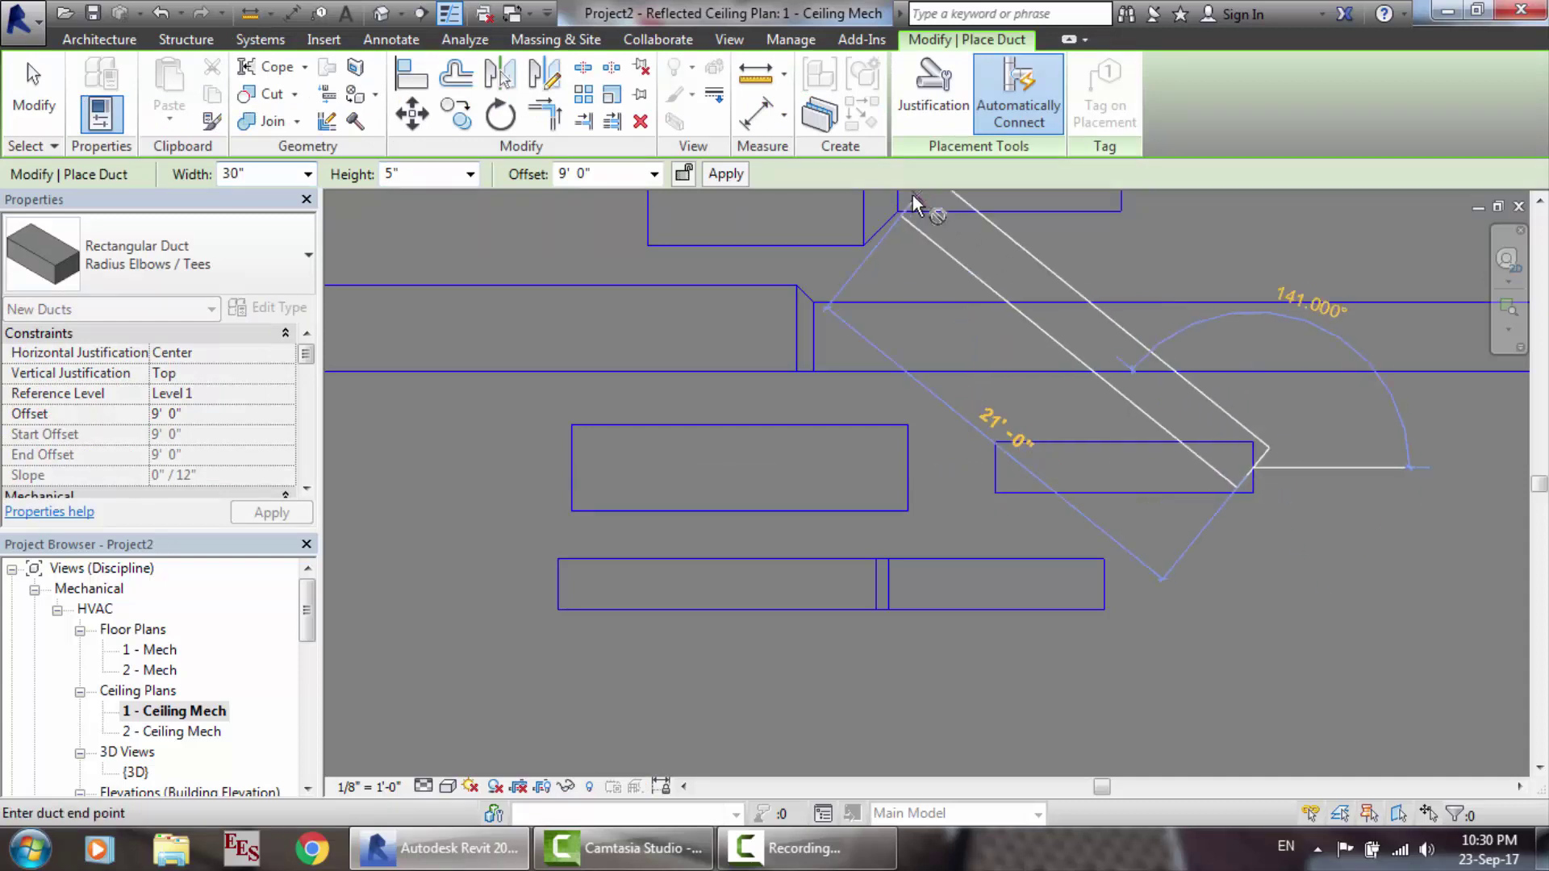
# Step: Set the horizontal justification for duct placement to Right, keeping the vertical justification at Top
pyautogui.click(925, 121)
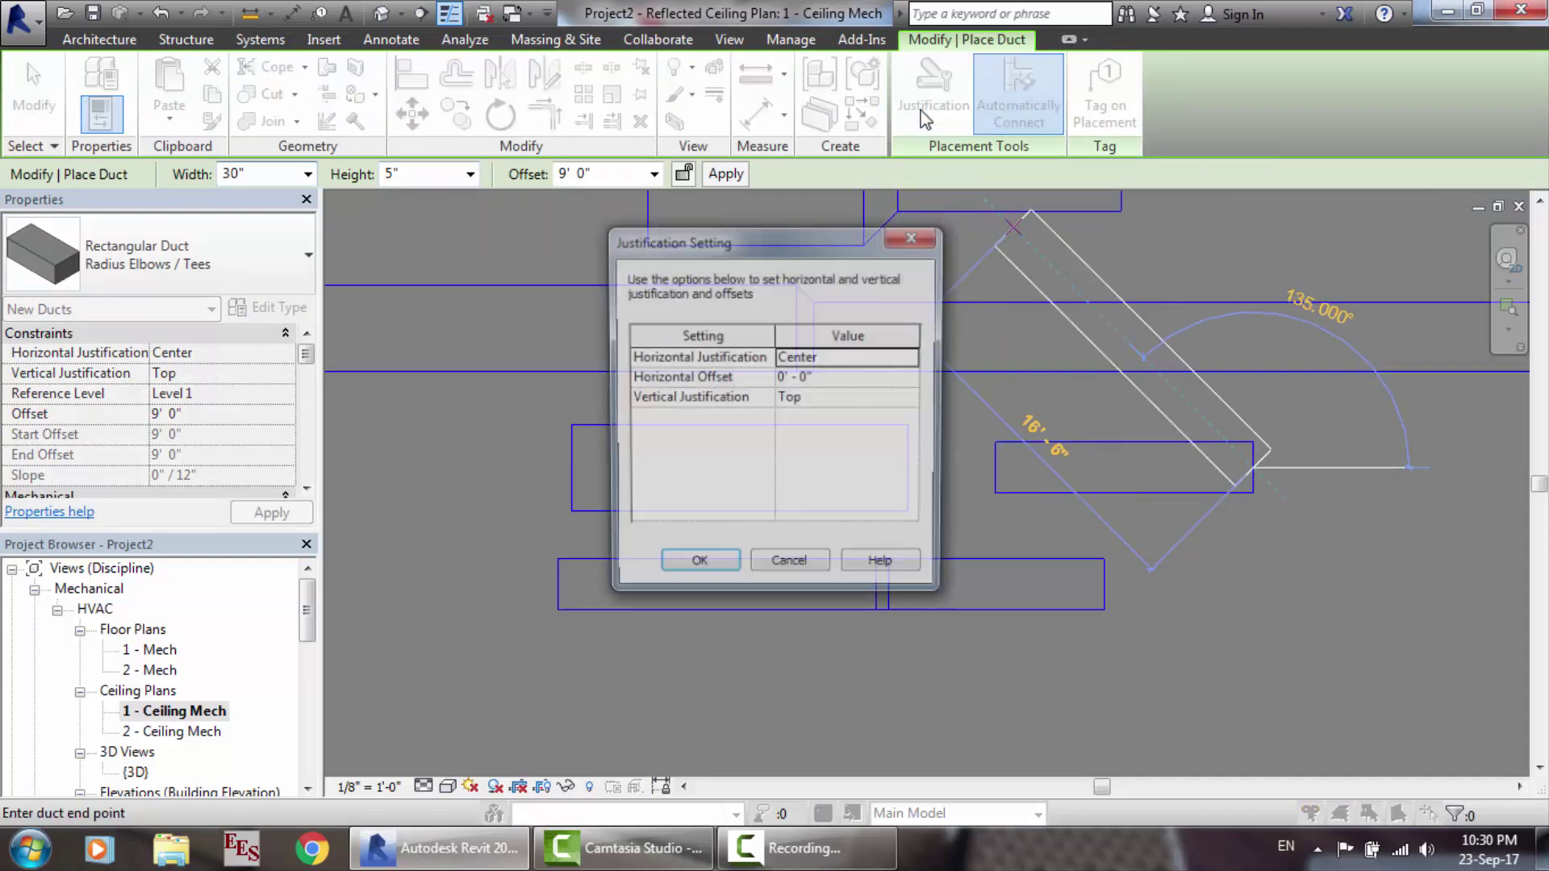
pyautogui.click(914, 361)
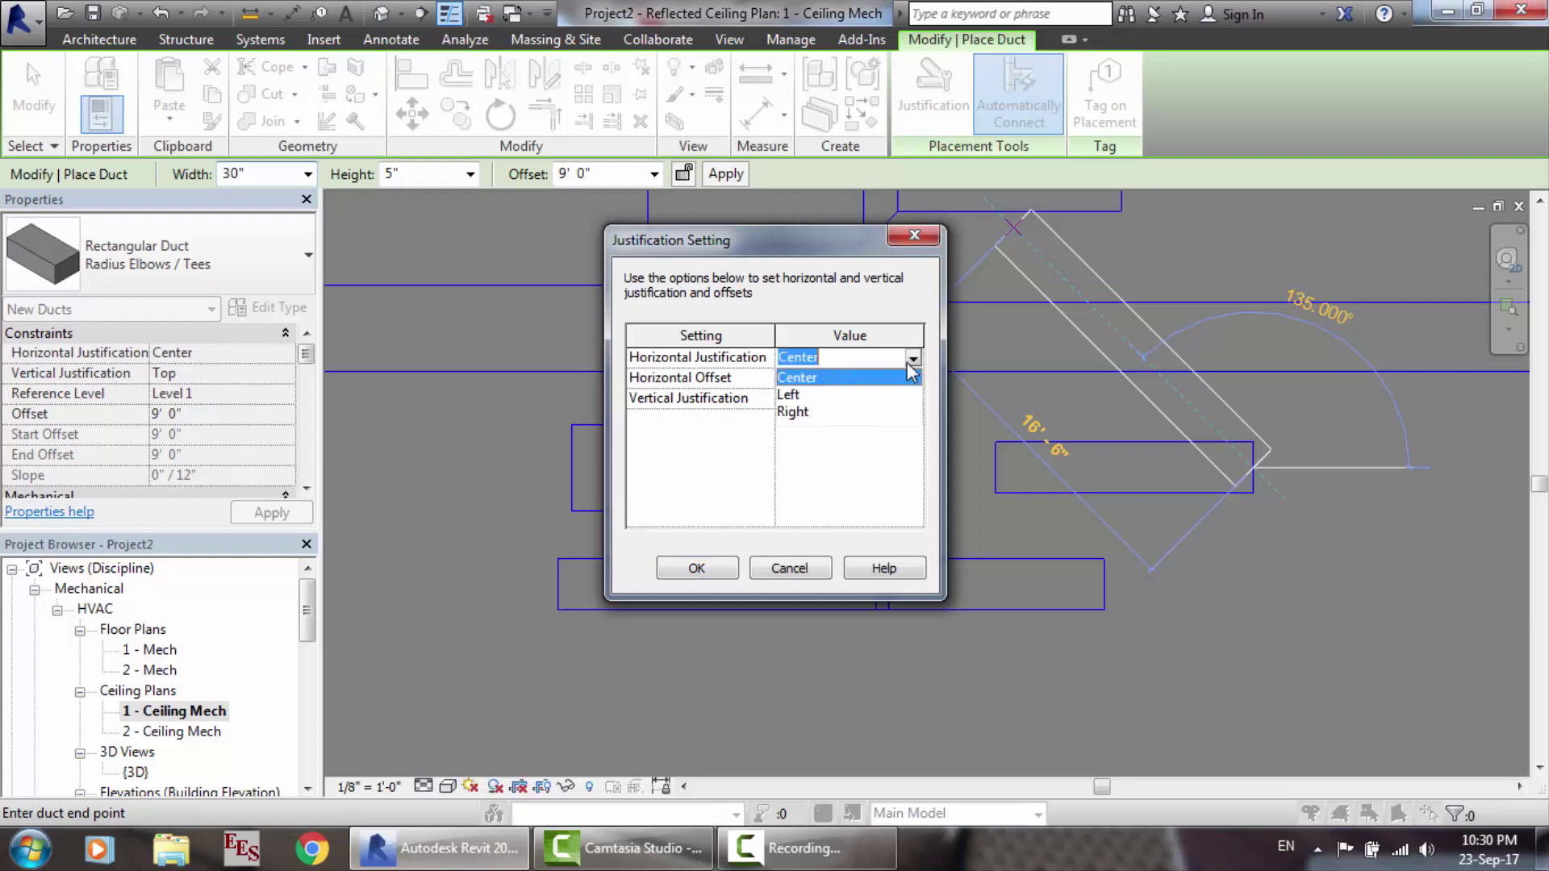
pyautogui.click(793, 413)
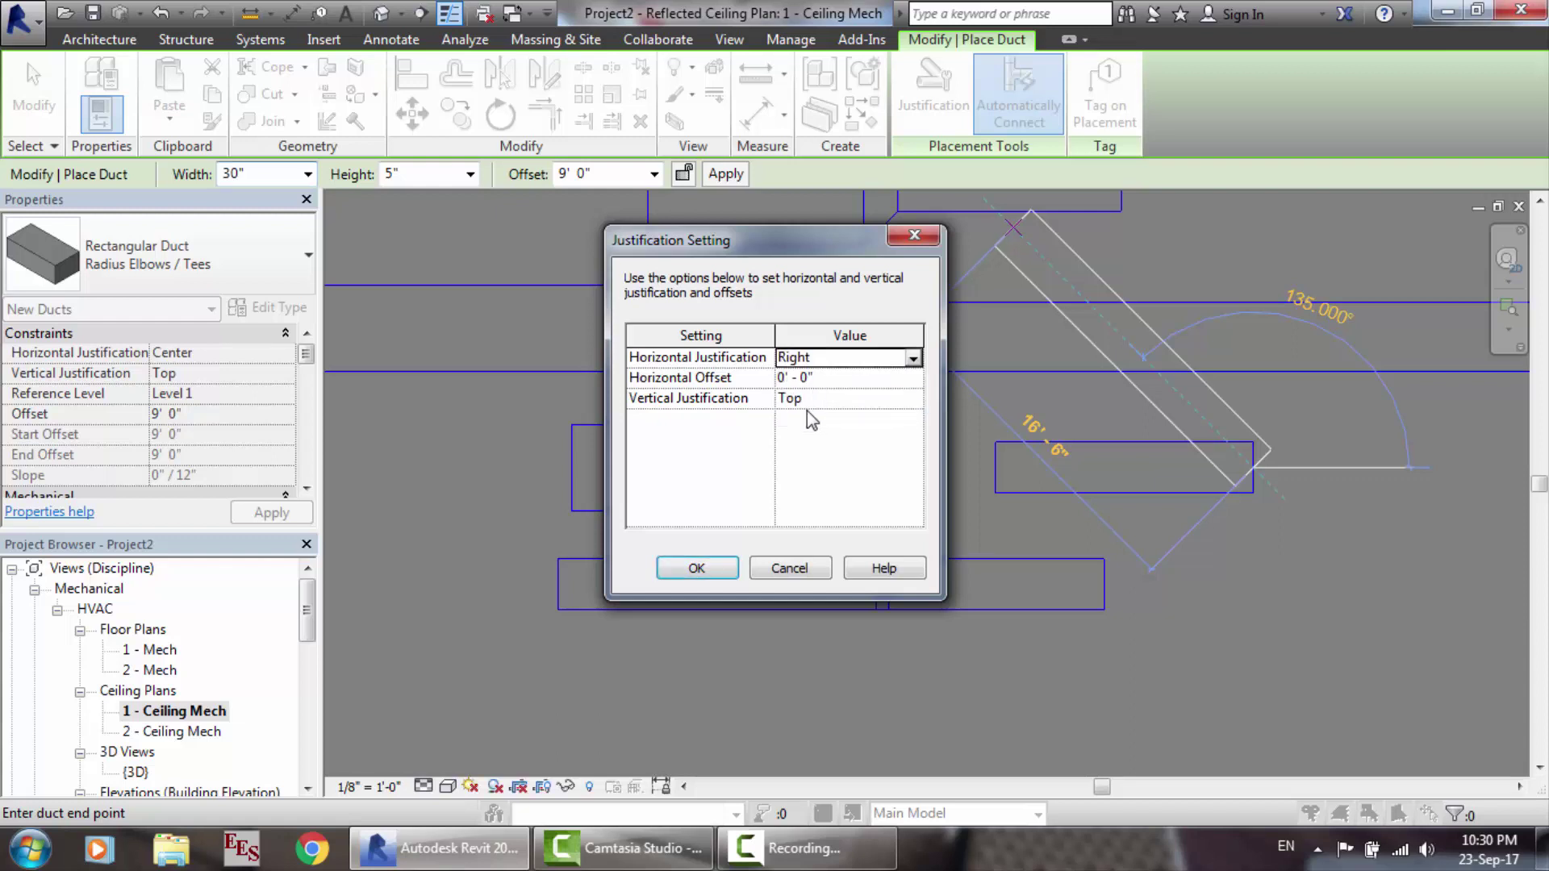
pyautogui.click(708, 573)
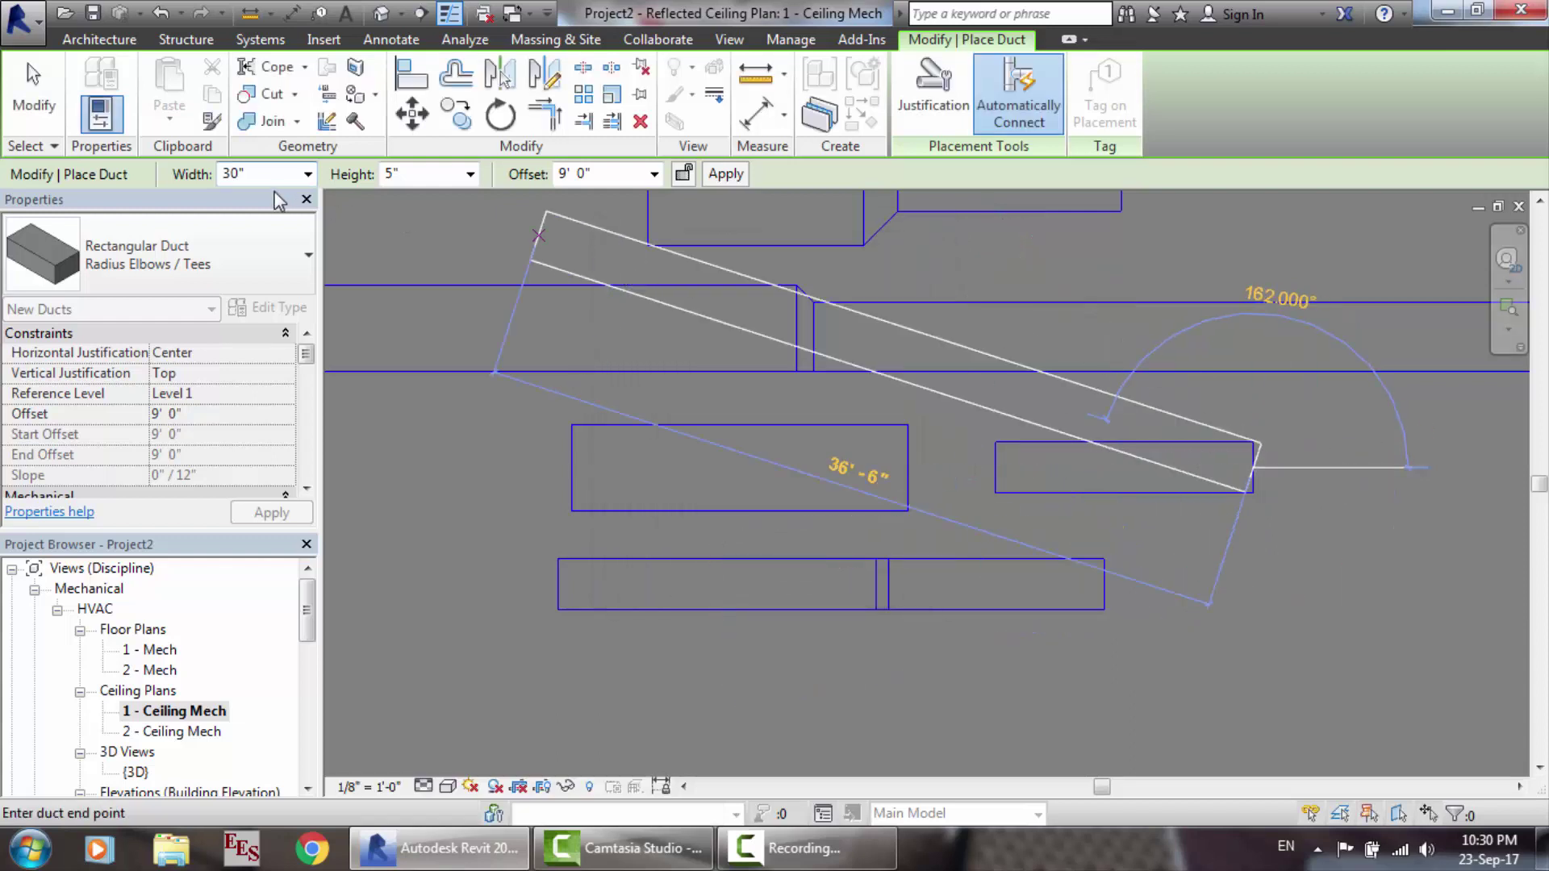
# Step: Continue the new 30" duct horizontally with a 20" x 5" segment at a 9' 0" offset
pyautogui.click(257, 167)
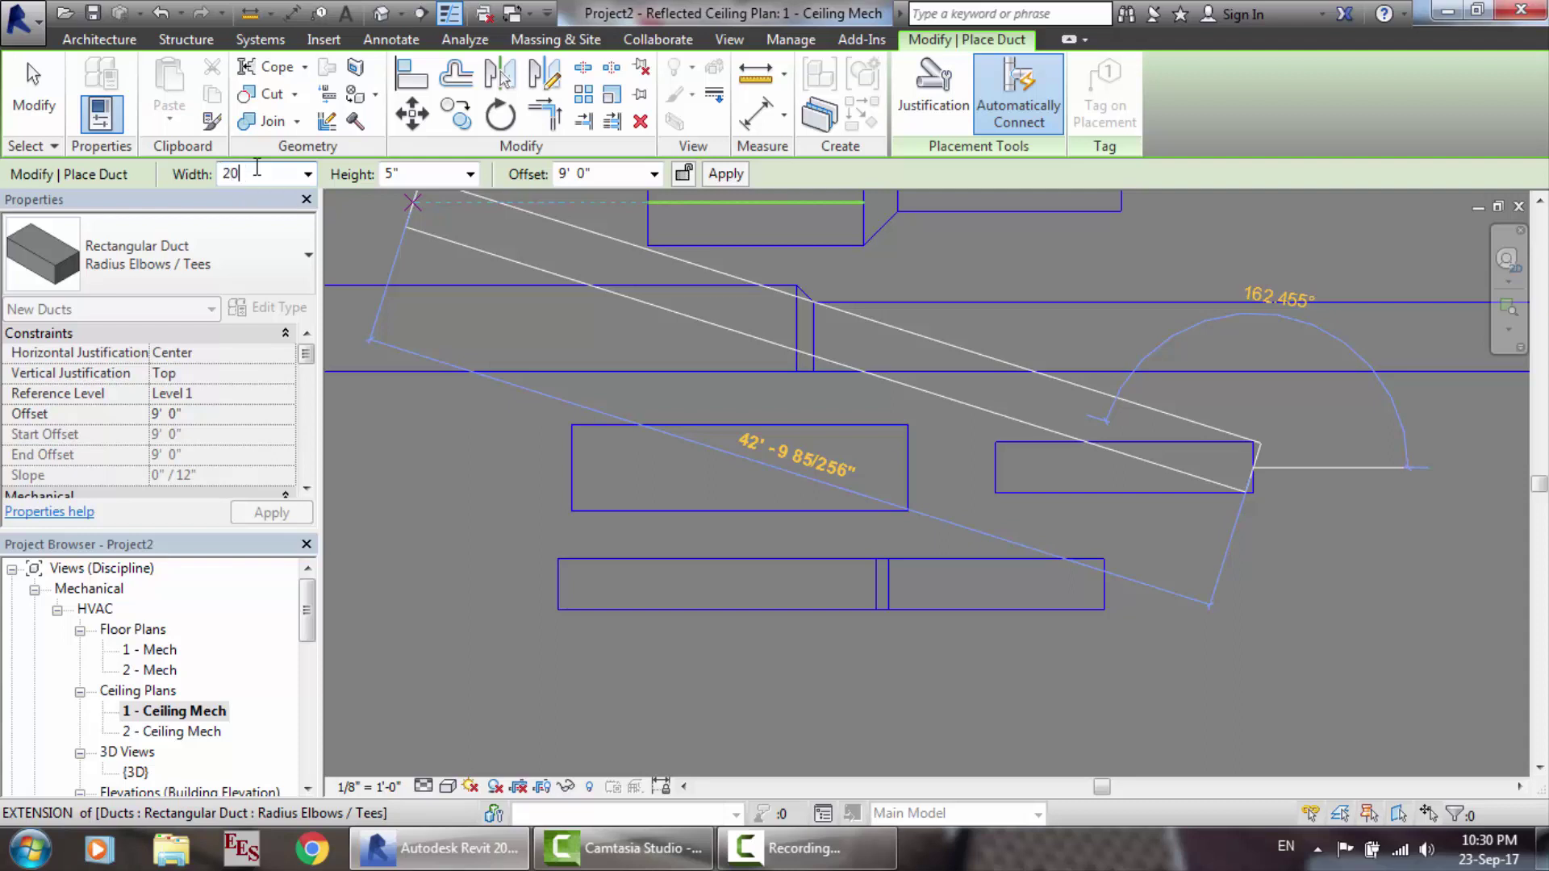
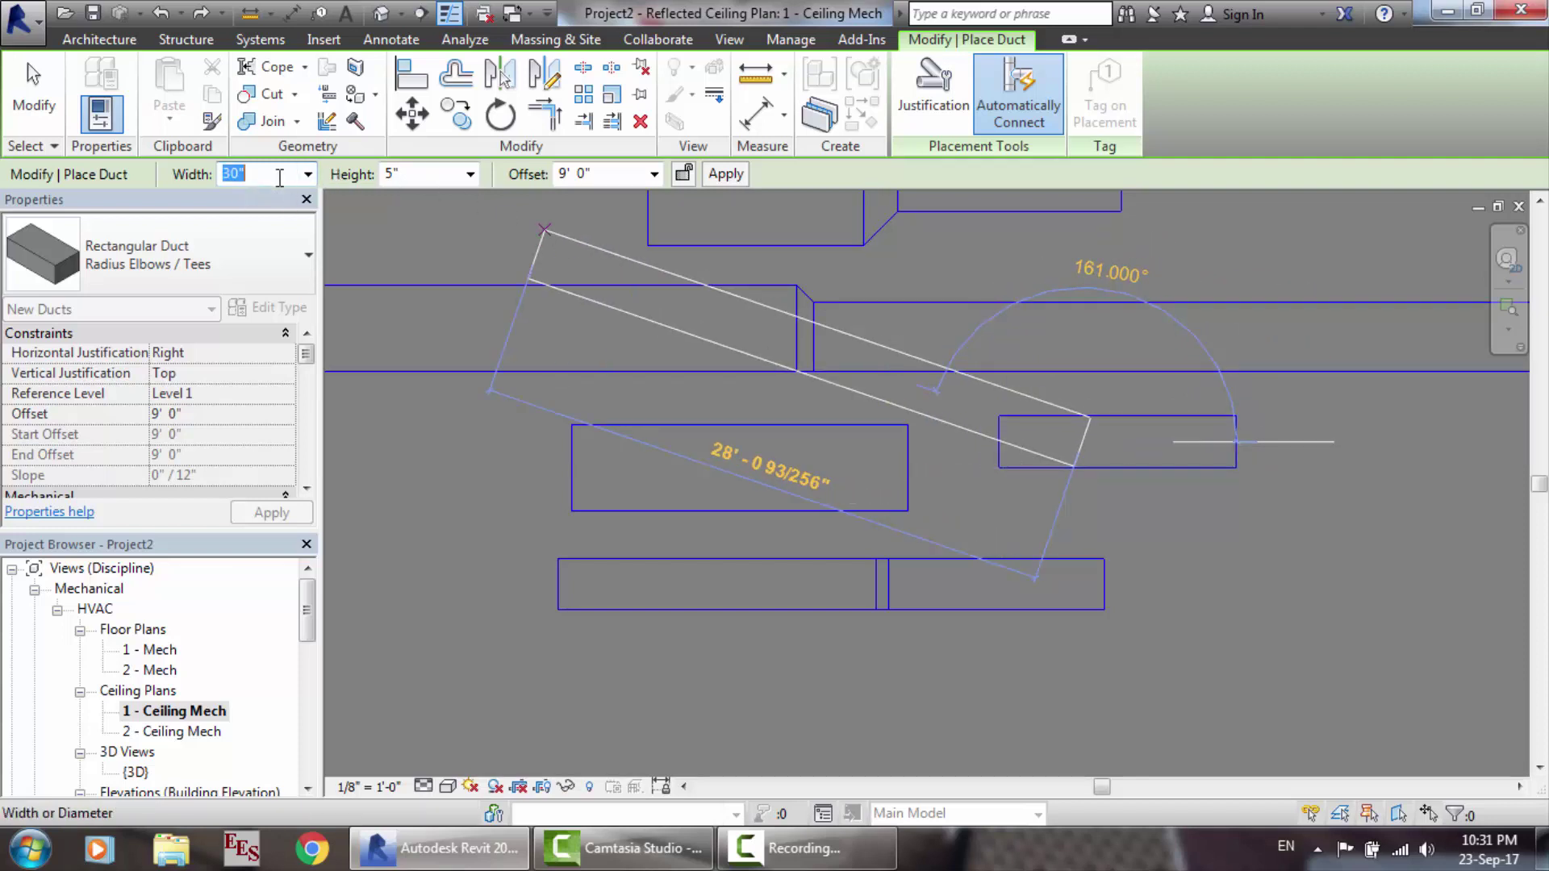
pyautogui.press('Escape')
pyautogui.click(1296, 442)
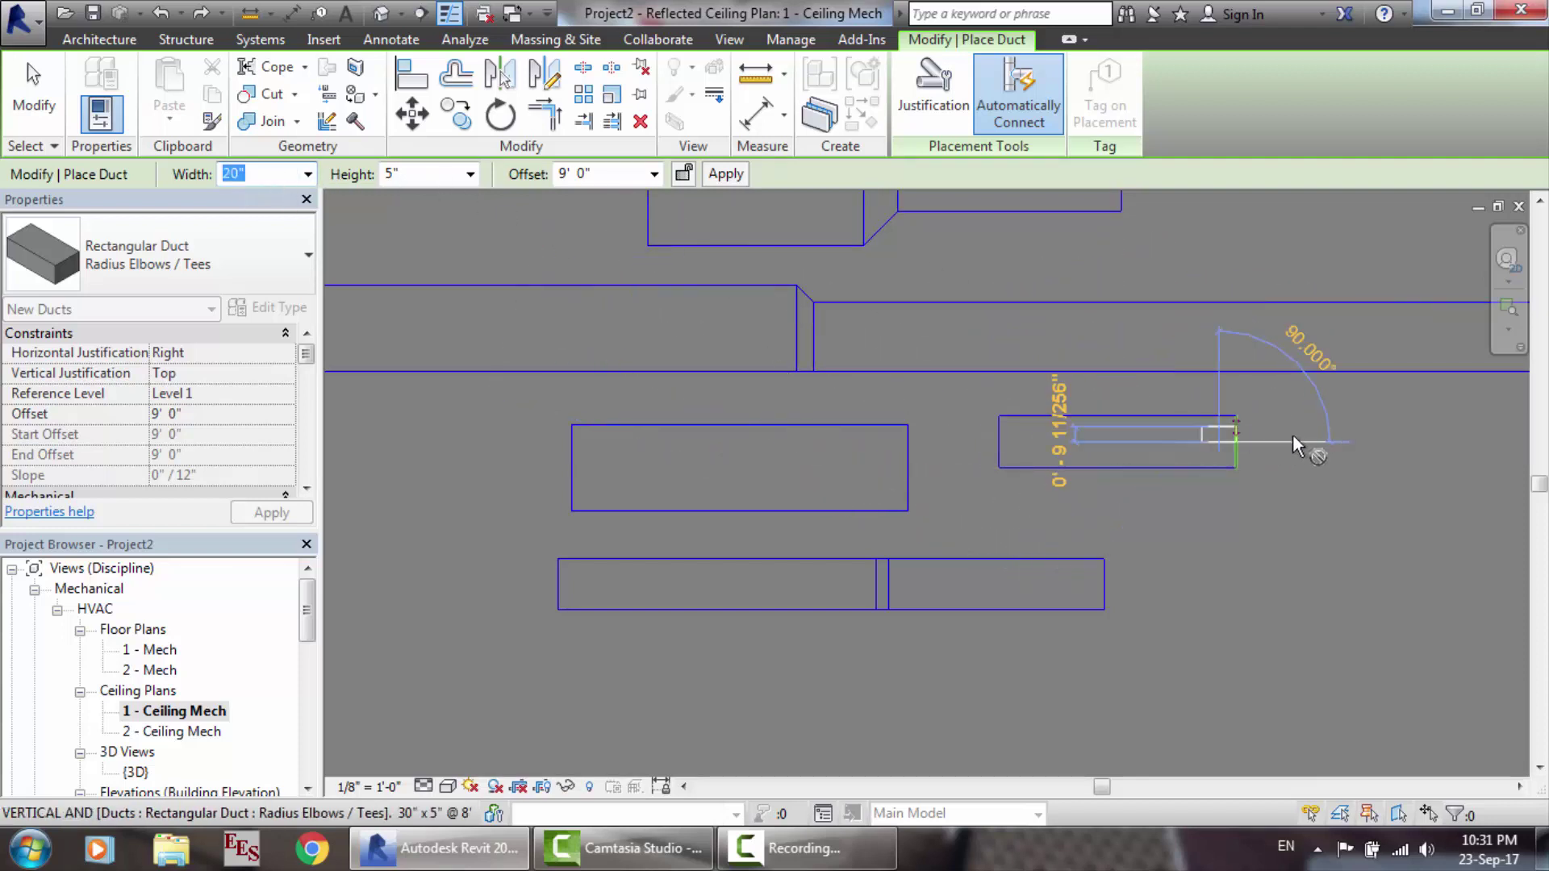
pyautogui.press('Return')
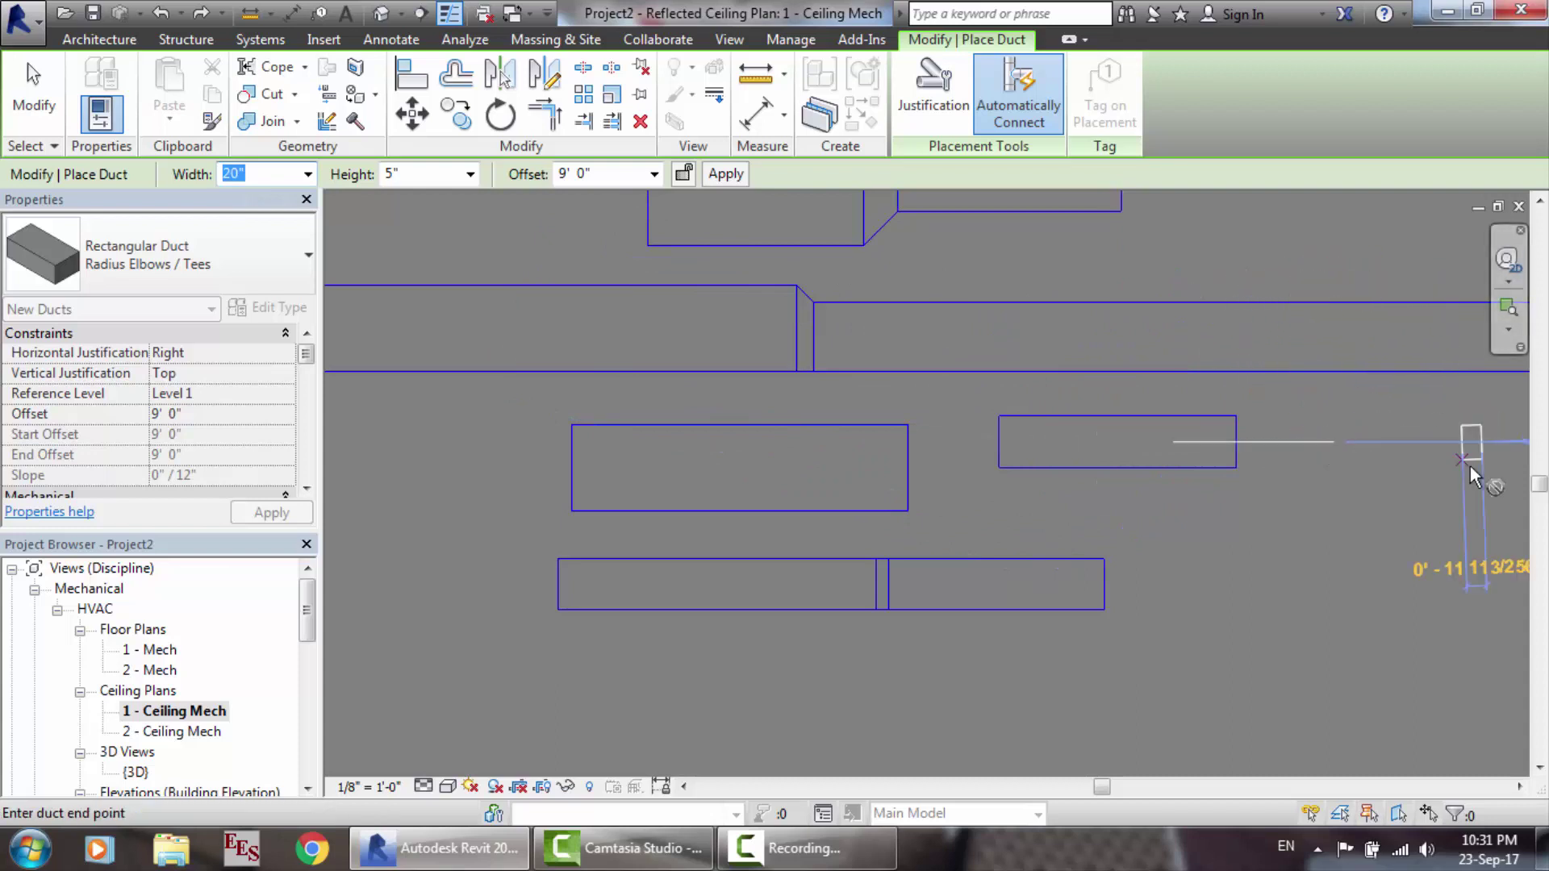
pyautogui.click(1464, 466)
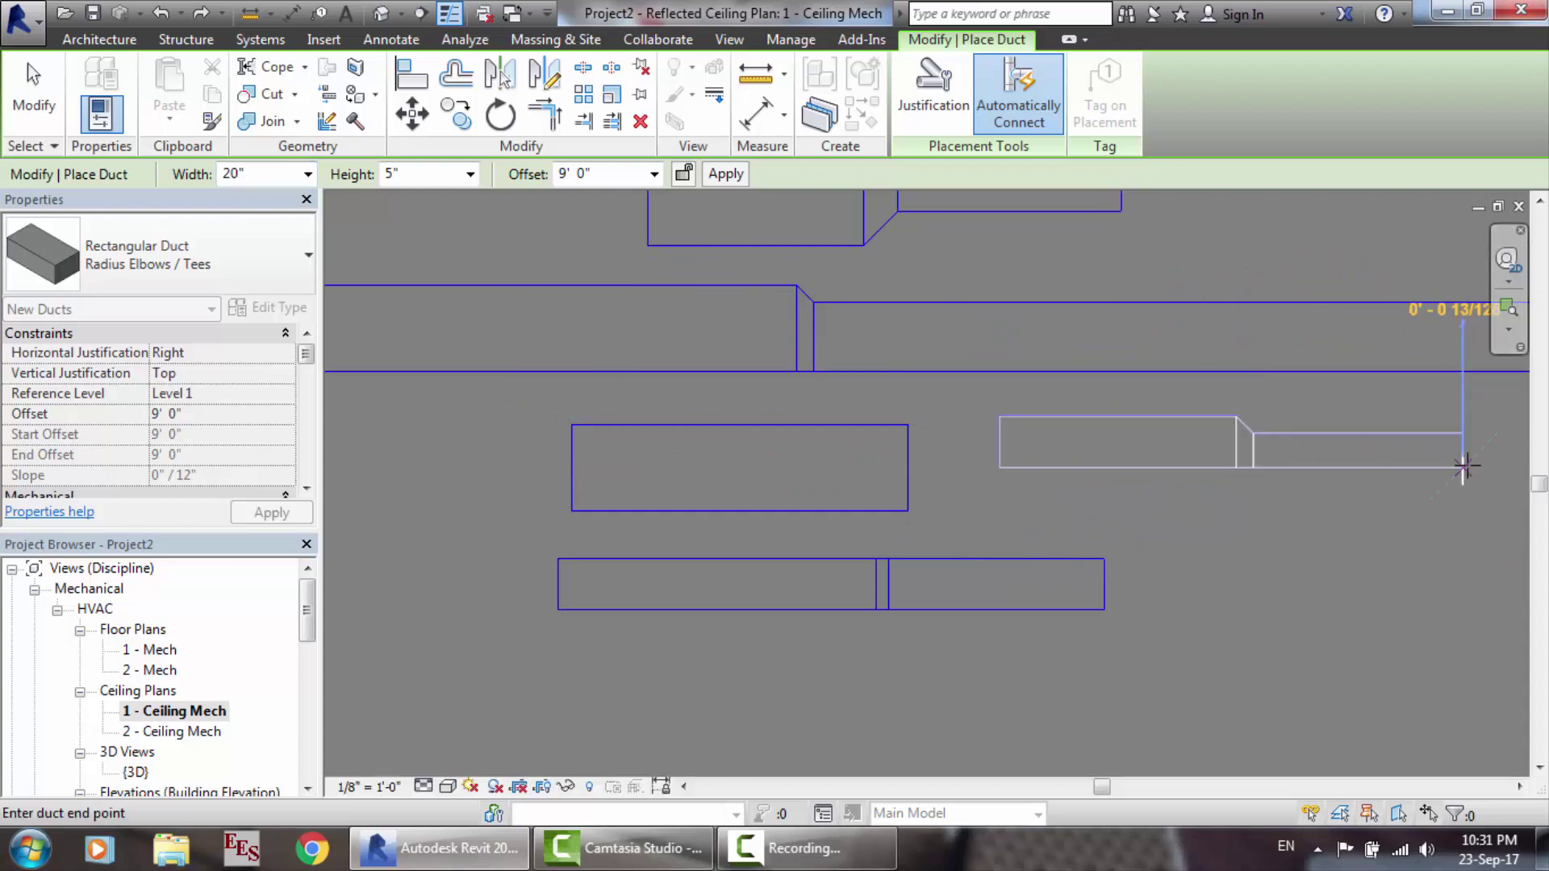
pyautogui.press('Escape')
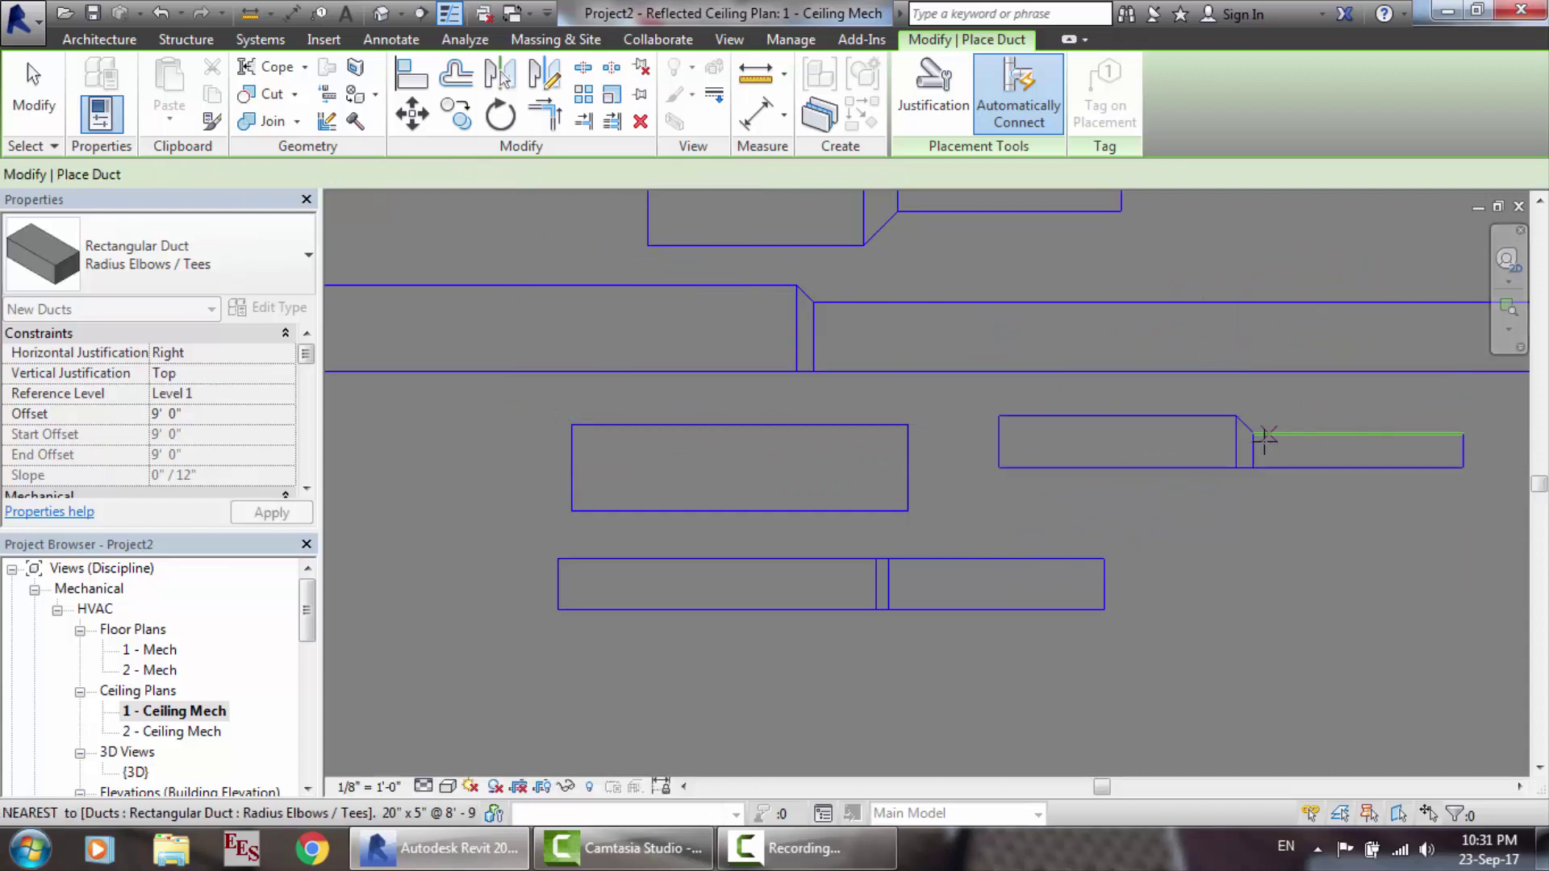
pyautogui.scroll(3, 1262, 438)
pyautogui.scroll(2, 1268, 442)
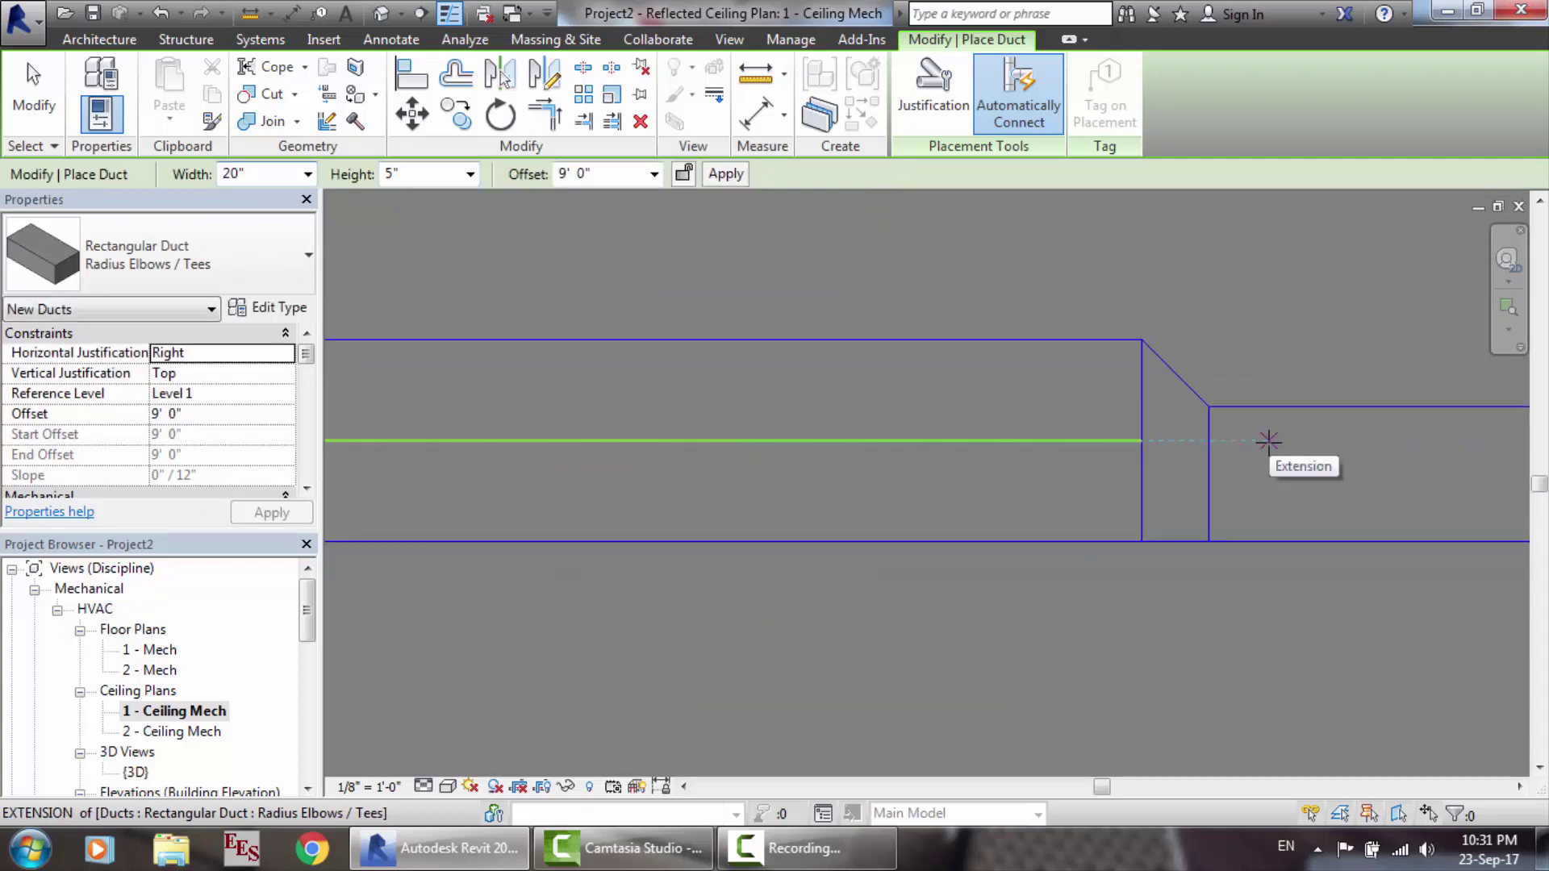
pyautogui.scroll(-1, 1351, 335)
pyautogui.scroll(-2, 1352, 335)
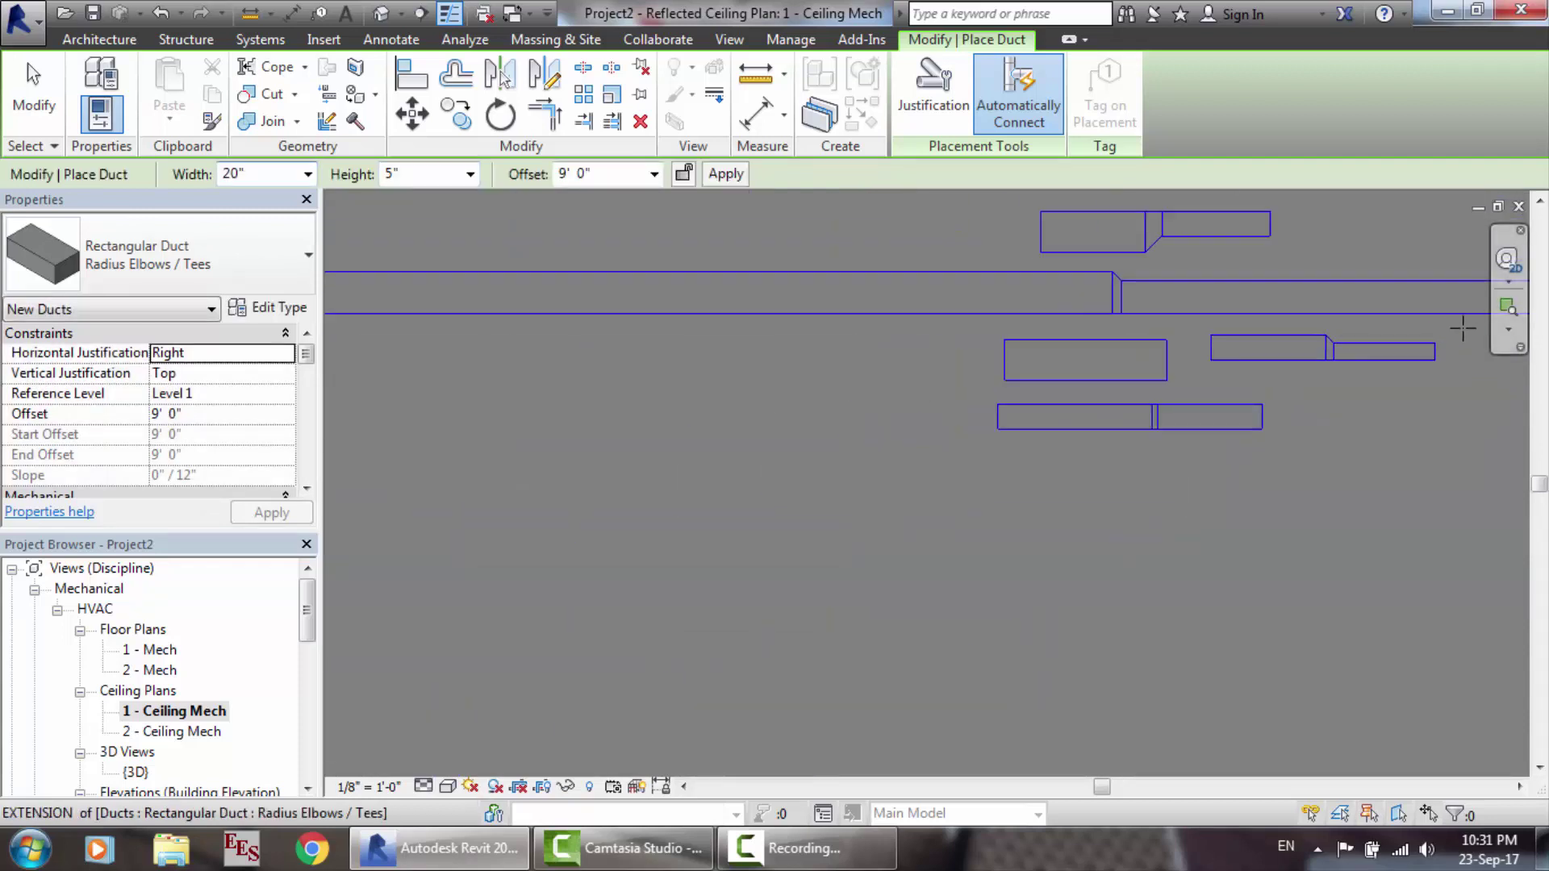
# Step: Change the horizontal justification for duct placement to Left in the justification settings, keeping the vertical justification at Top
pyautogui.scroll(1, 1463, 328)
pyautogui.scroll(1, 1463, 329)
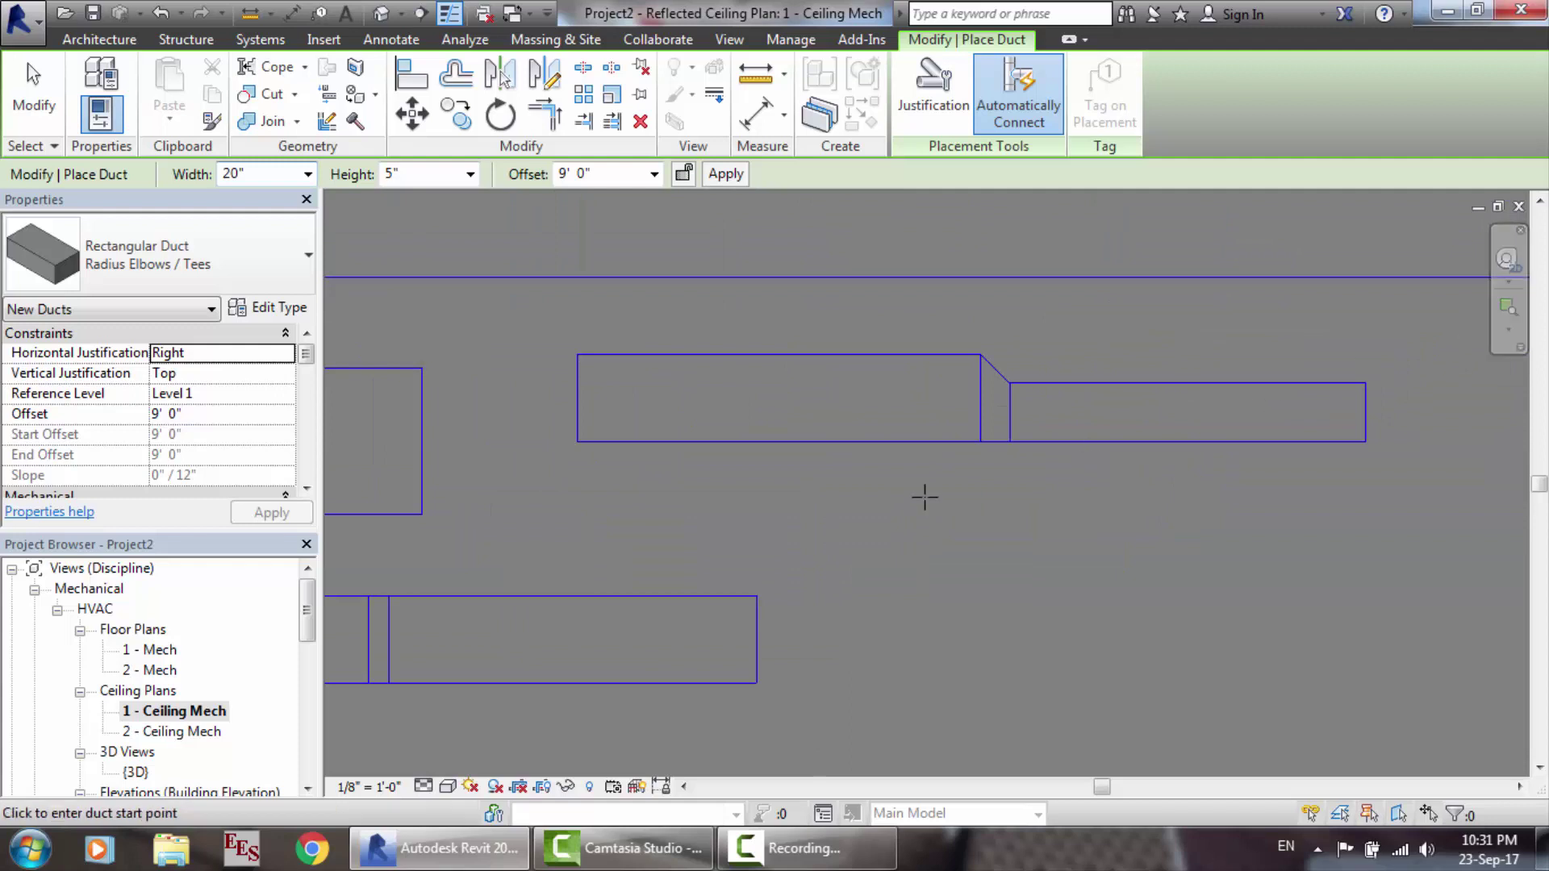
pyautogui.click(576, 522)
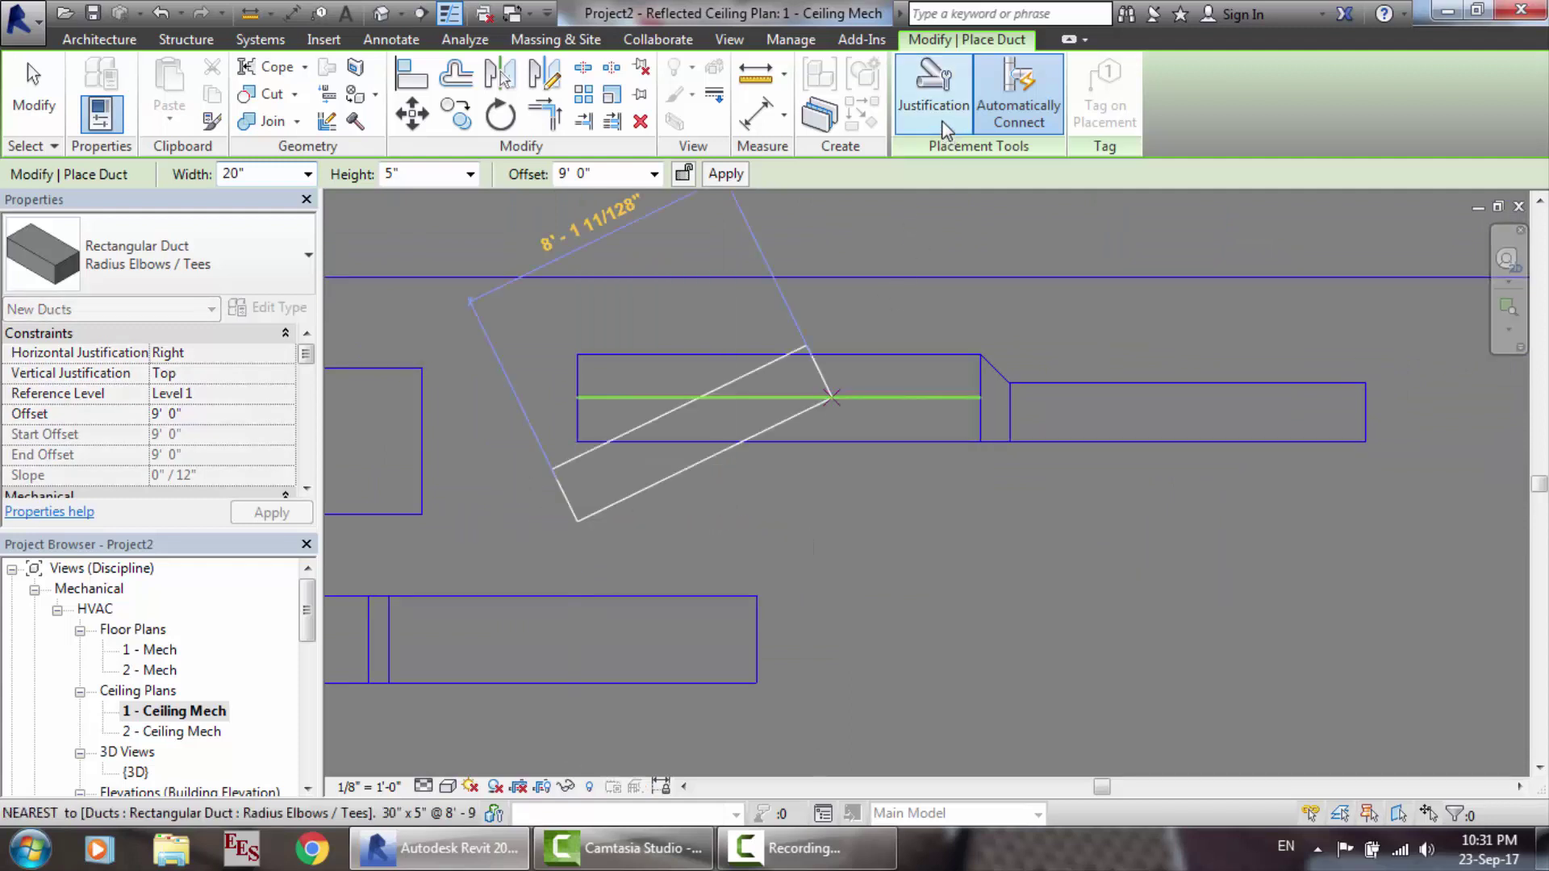
pyautogui.click(941, 113)
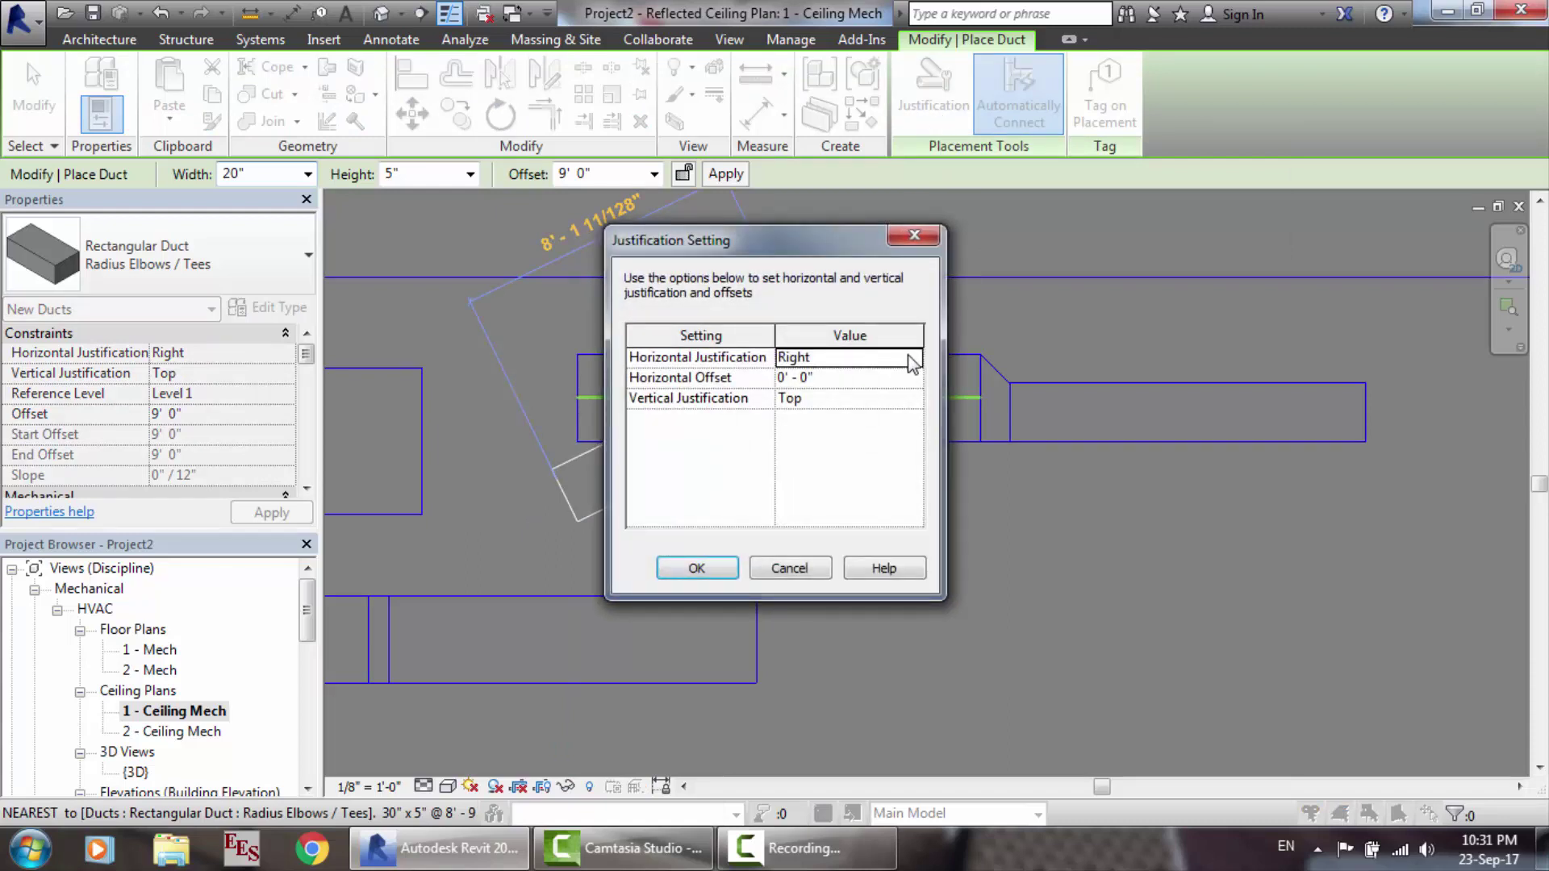
pyautogui.click(912, 360)
pyautogui.click(832, 396)
pyautogui.click(714, 569)
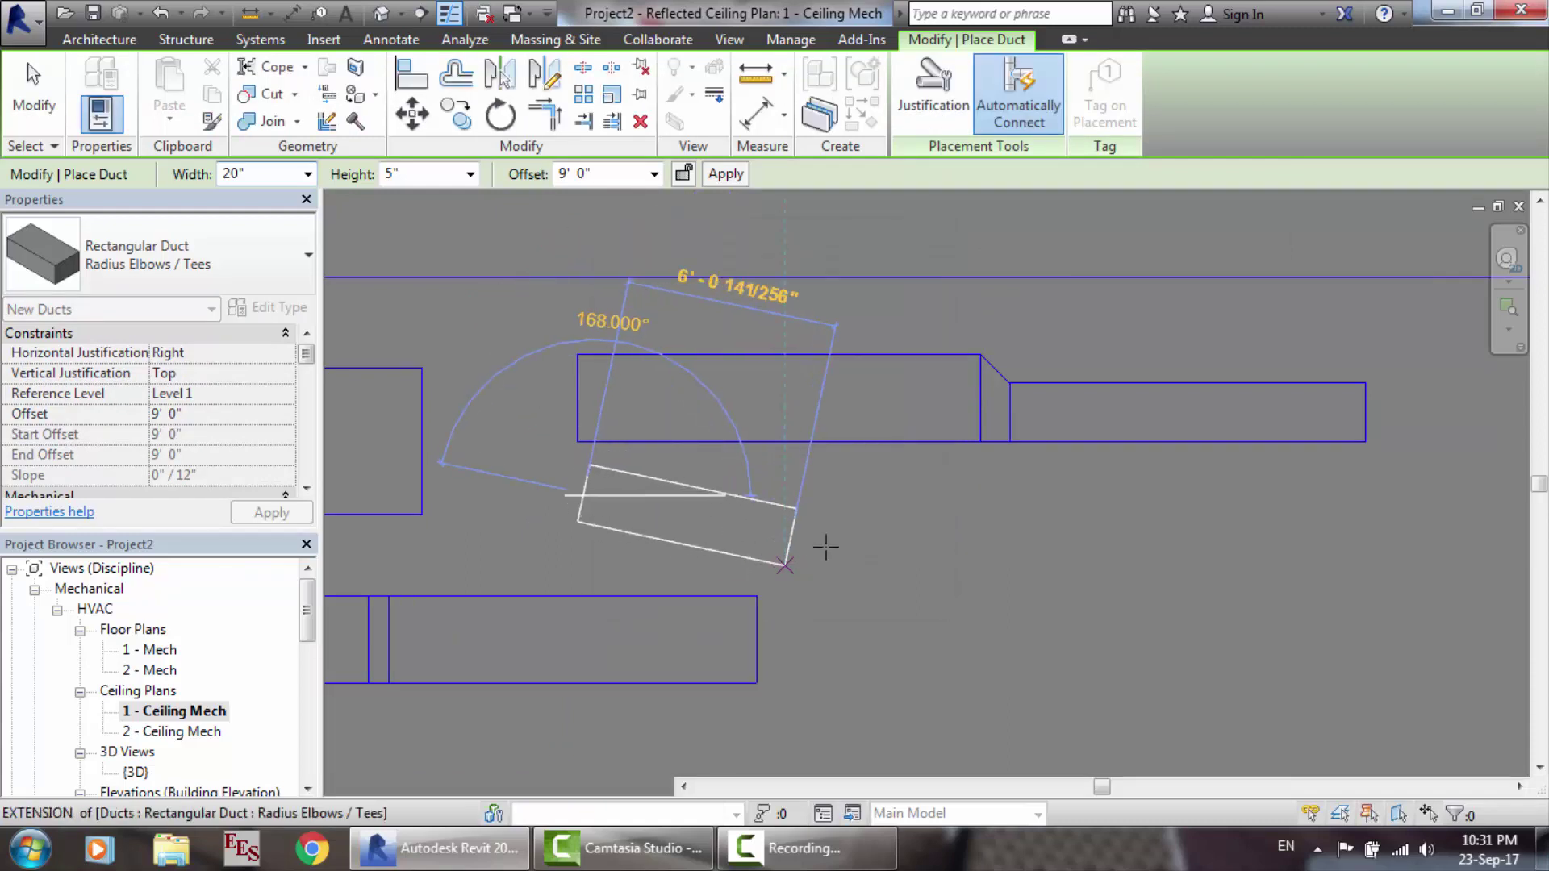
# Step: Try to draw a horizontal 20" x 5" duct just below the newest 30"-to-20" run
pyautogui.click(995, 522)
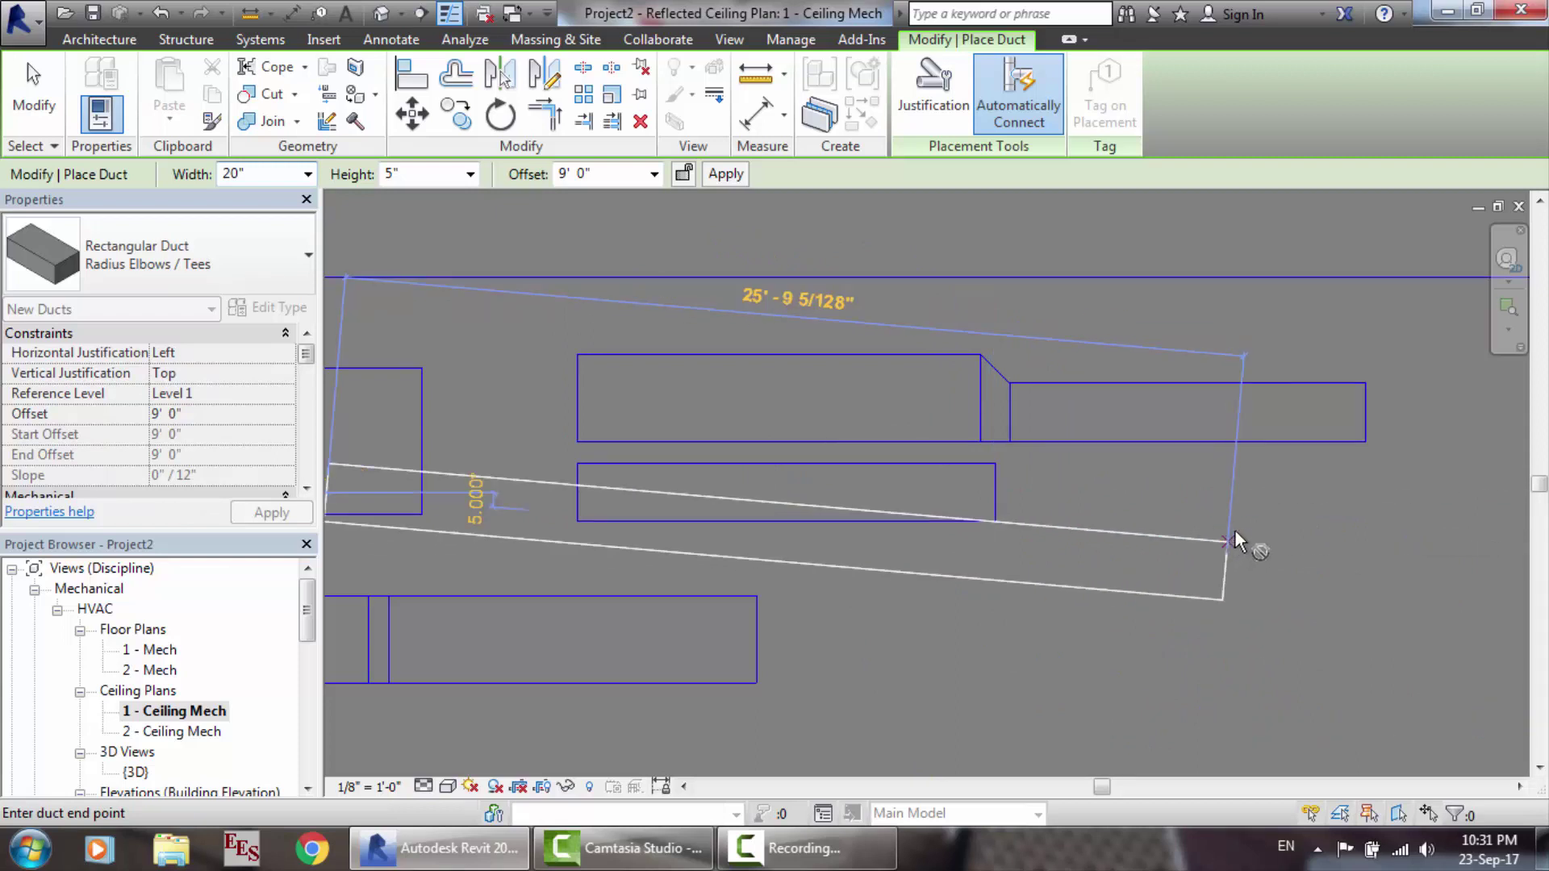
pyautogui.press('Escape')
pyautogui.press('Escape')
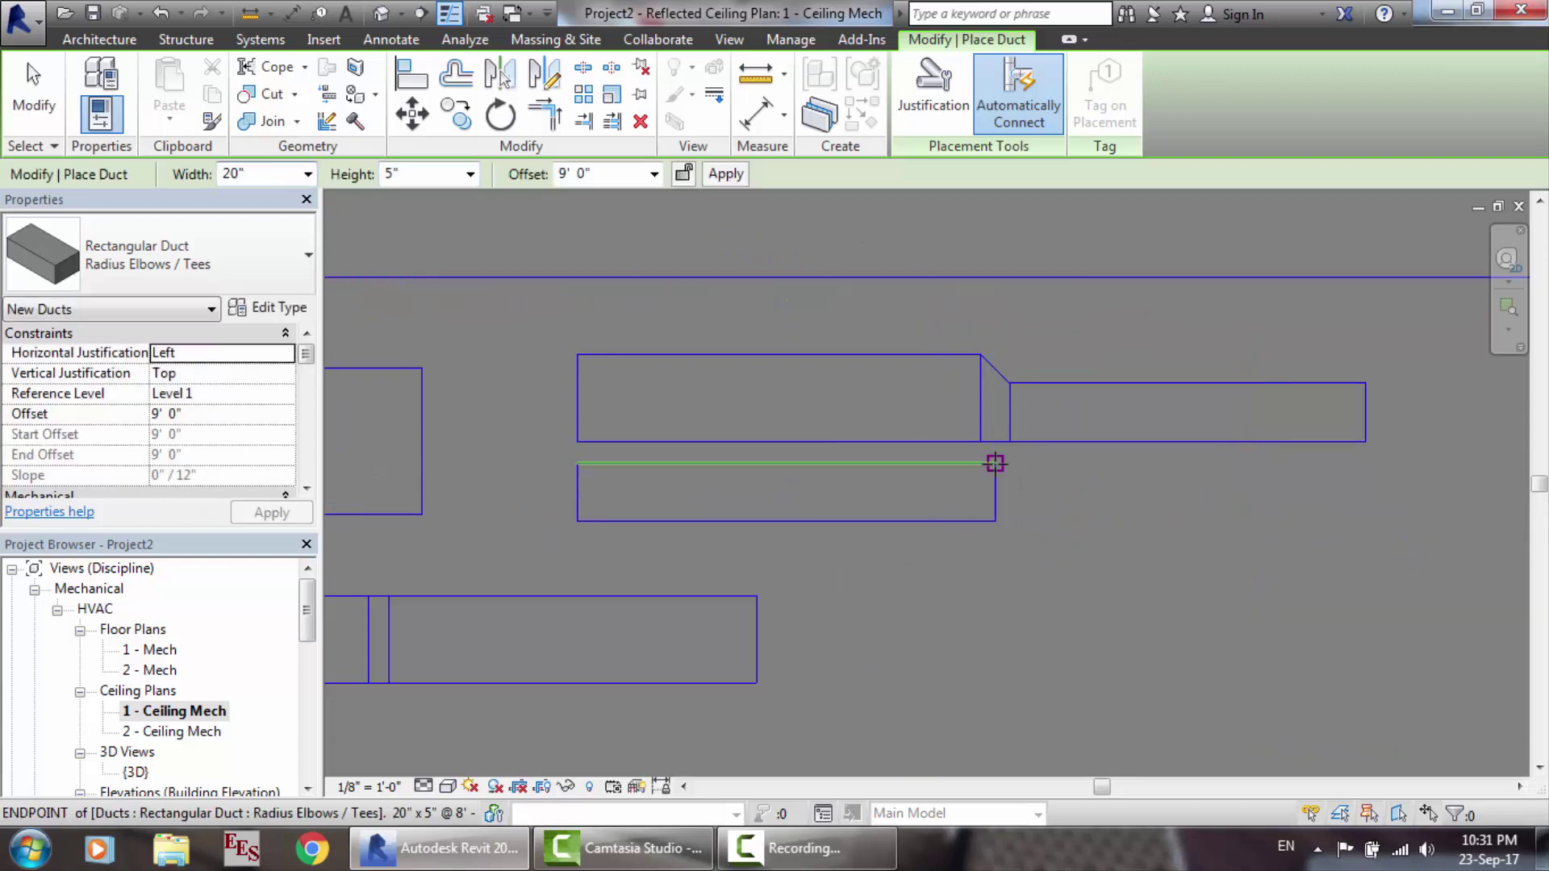
pyautogui.press('Escape')
pyautogui.press('Escape')
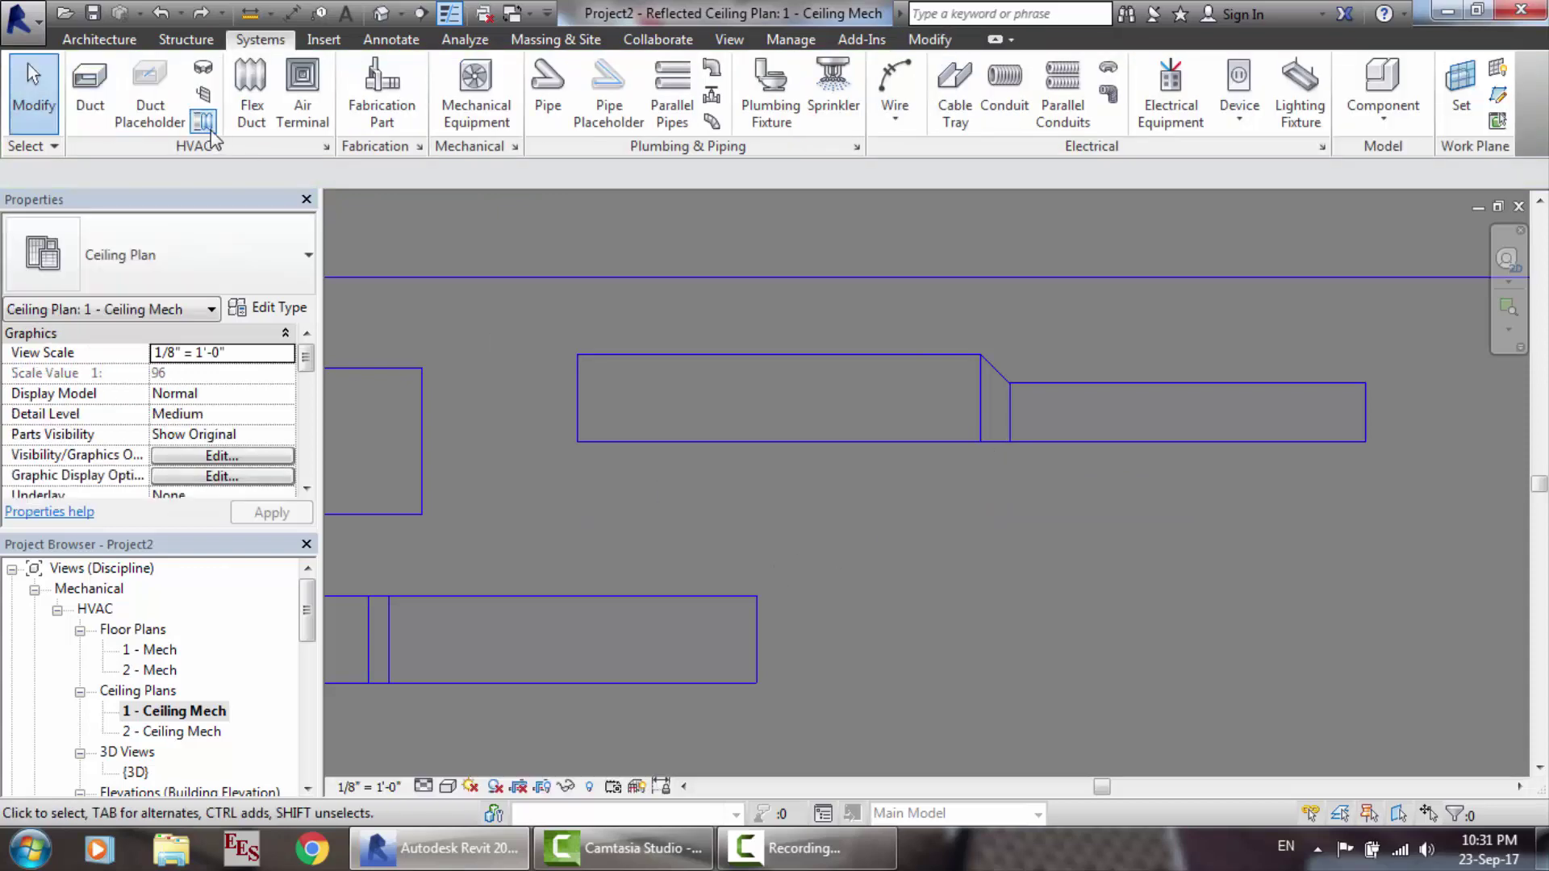
# Step: Draw a horizontal 20" x 5" duct at a 9' 0" offset below the 30"-to-20" run, using Left and Top justification
pyautogui.click(89, 89)
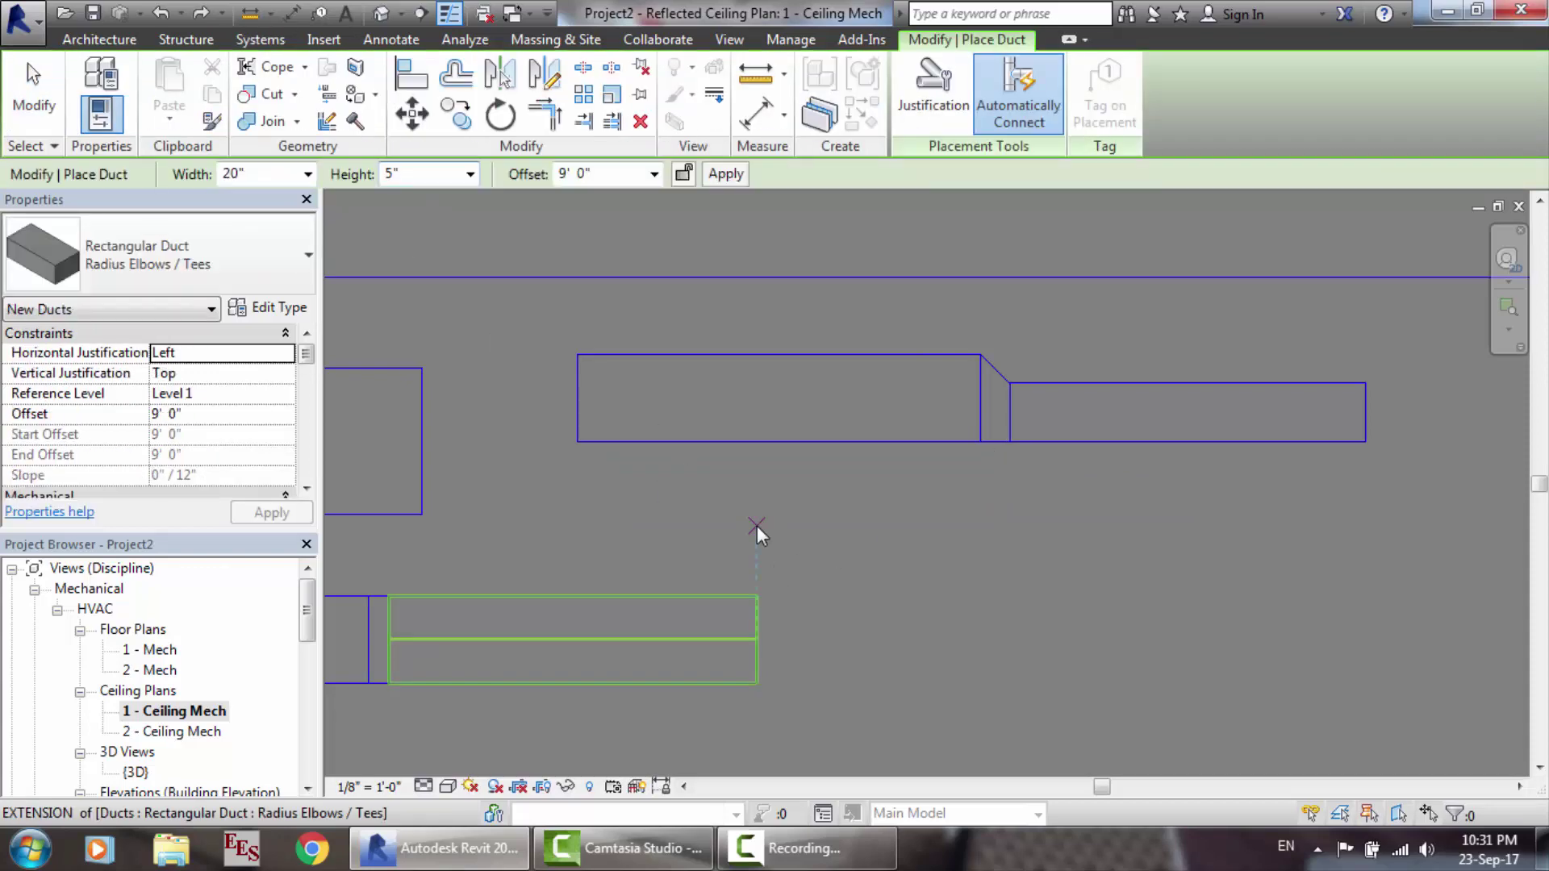
pyautogui.click(923, 85)
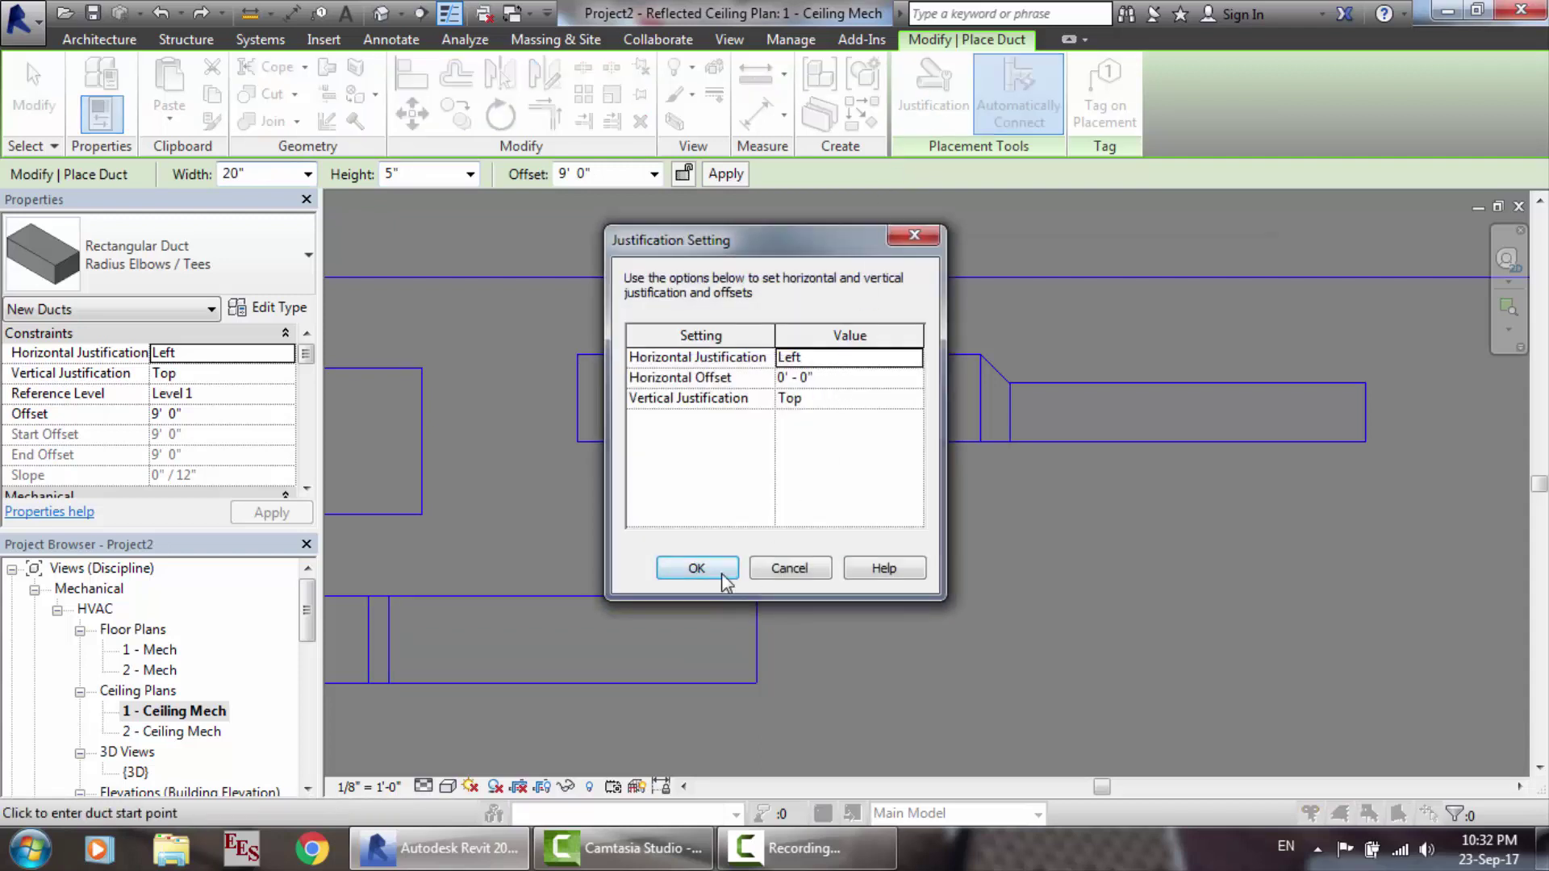
pyautogui.click(722, 571)
pyautogui.click(667, 521)
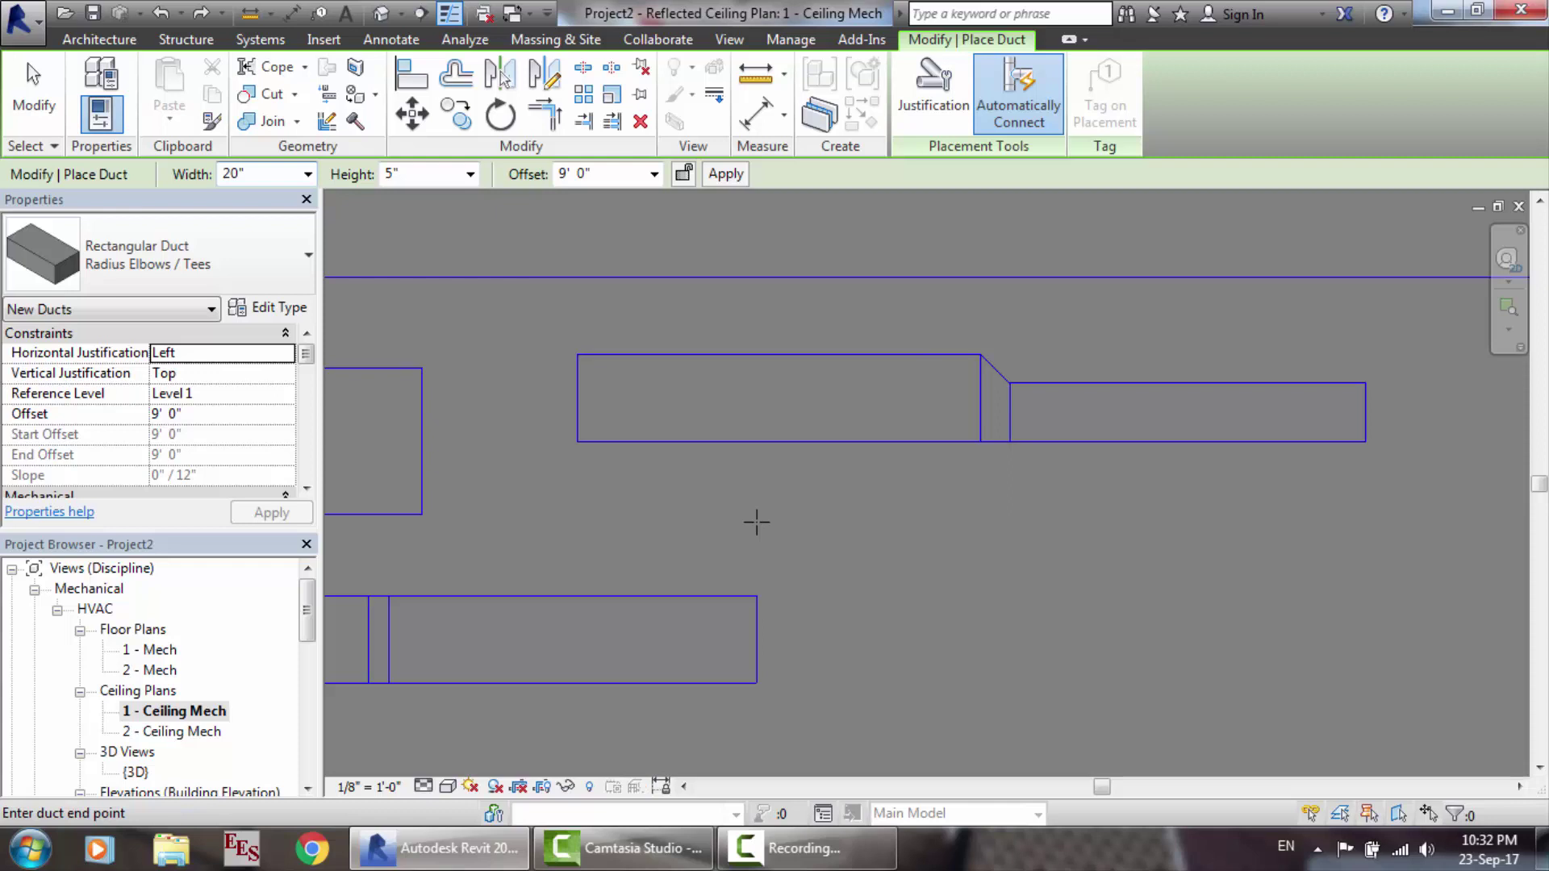
pyautogui.click(847, 521)
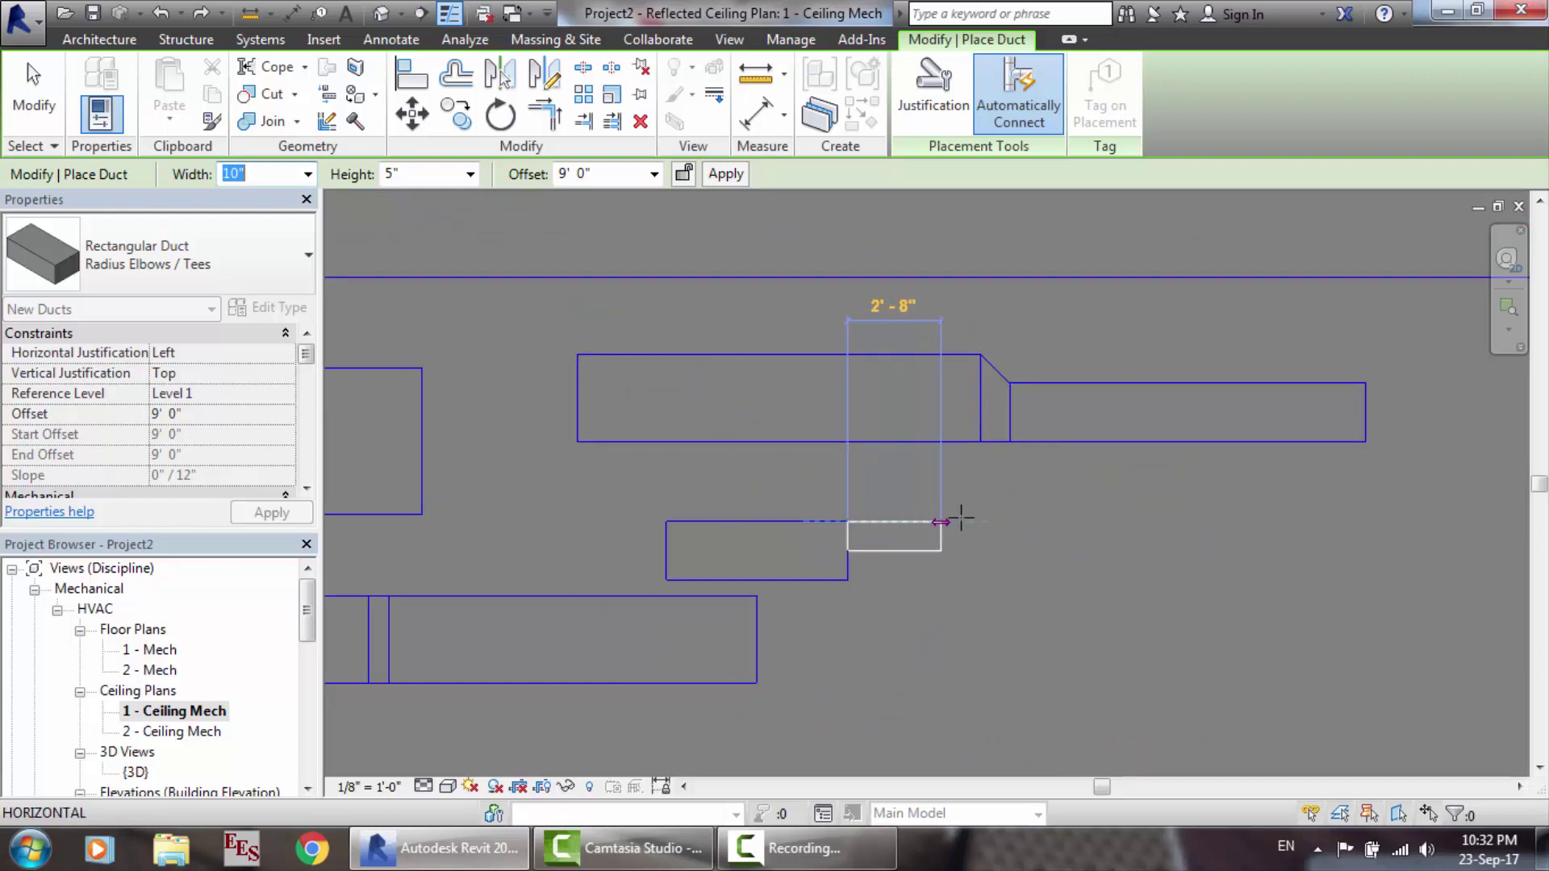
# Step: Continue the new 20" duct horizontally with a 10" x 5" segment and end duct placement
pyautogui.click(1013, 521)
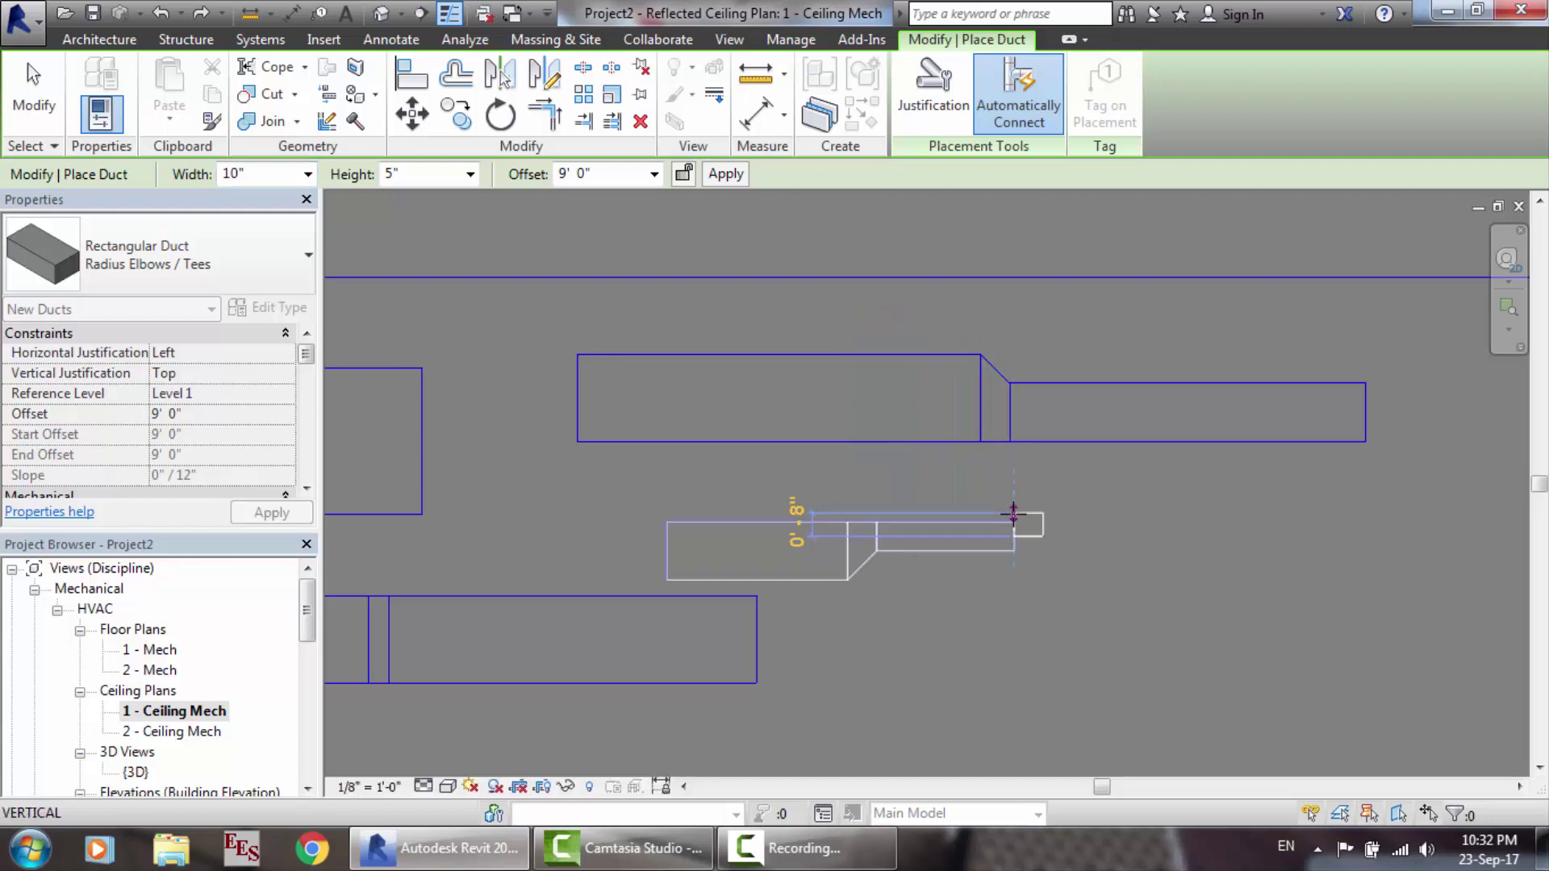
pyautogui.press('Escape')
pyautogui.press('Escape')
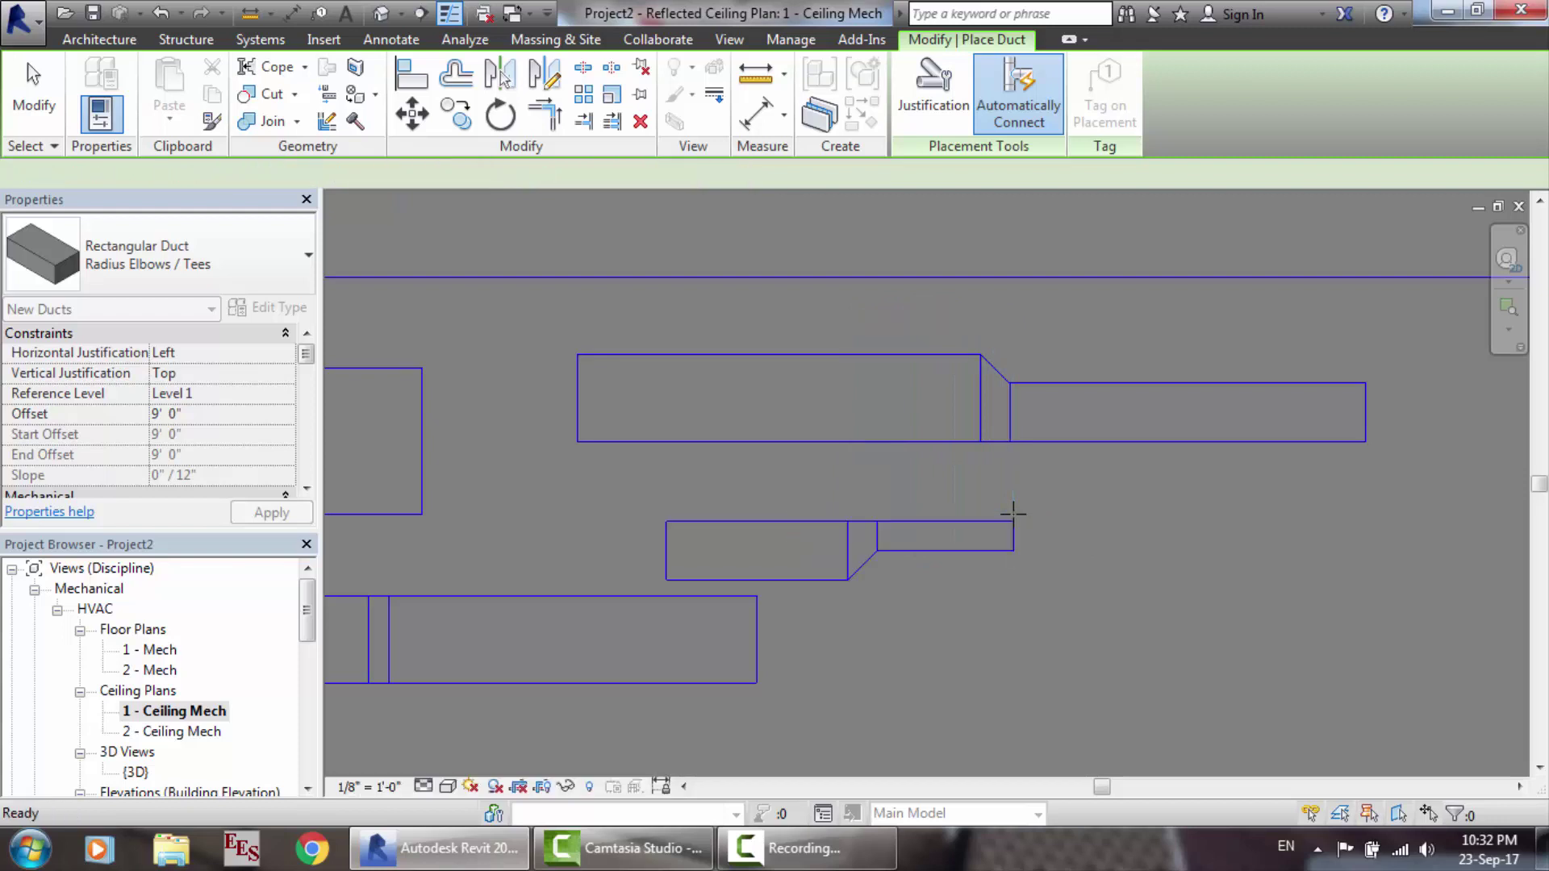
pyautogui.press('Escape')
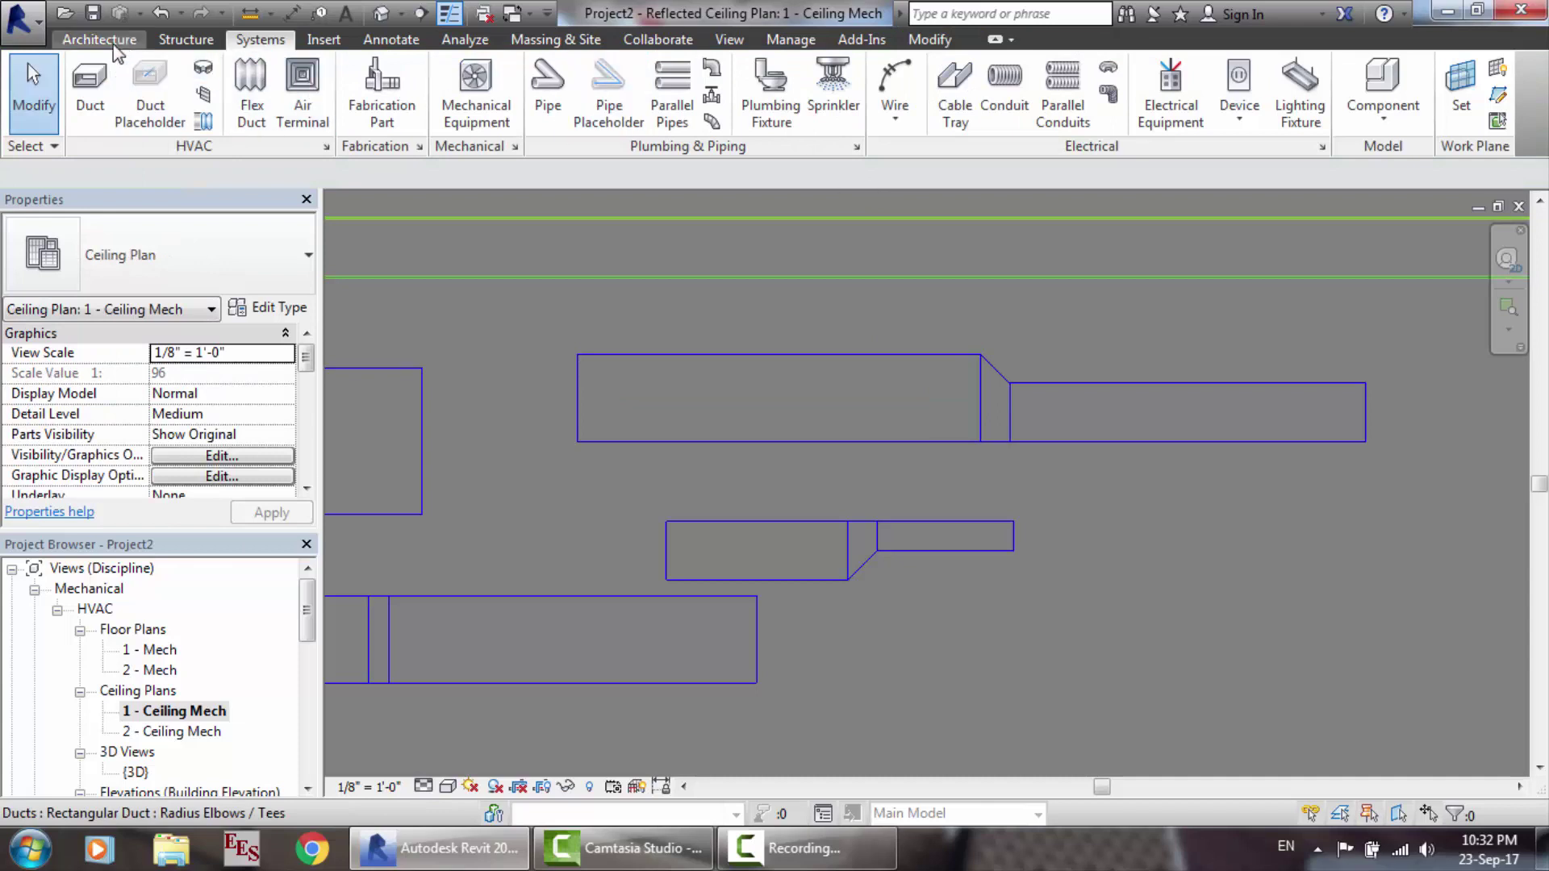
# Step: Set the justification for new ducts to Center horizontally and Bottom vertically
pyautogui.click(103, 103)
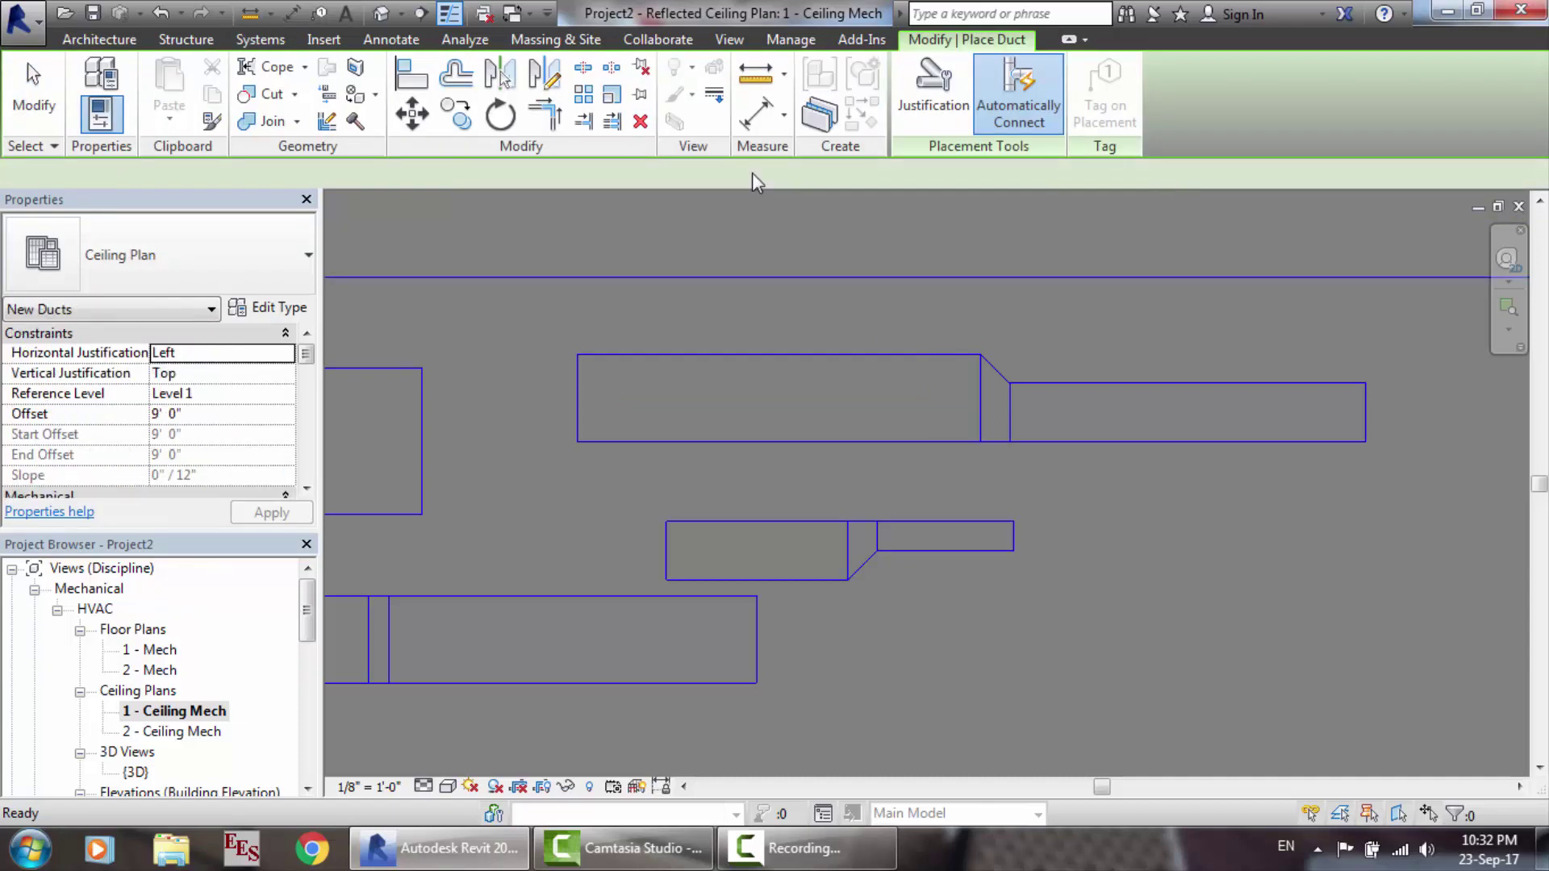
pyautogui.click(950, 123)
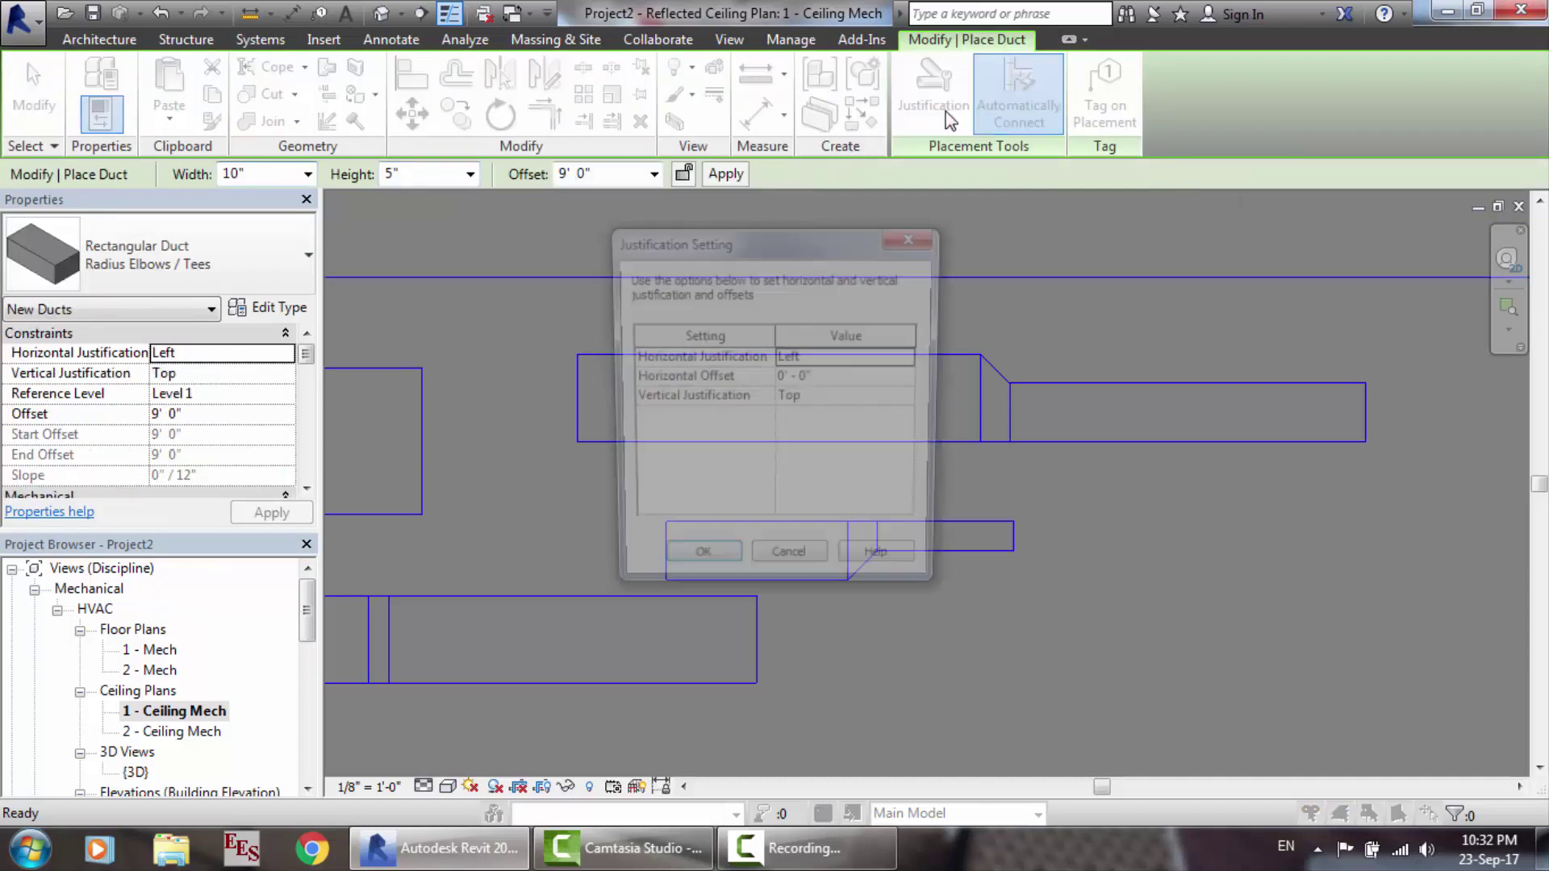
pyautogui.click(877, 399)
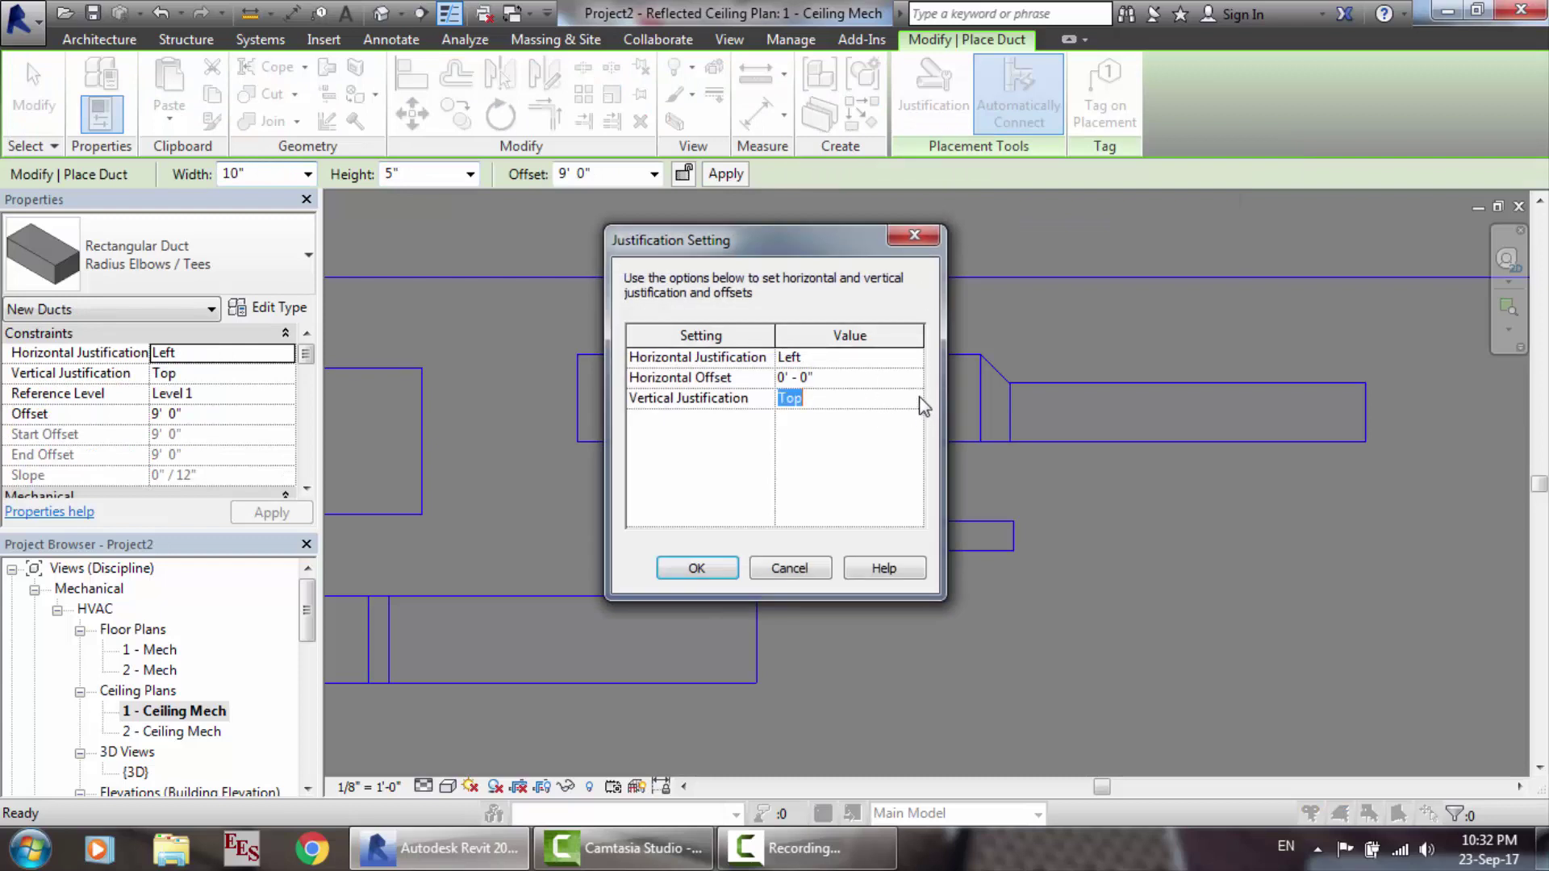
pyautogui.click(913, 399)
pyautogui.click(836, 437)
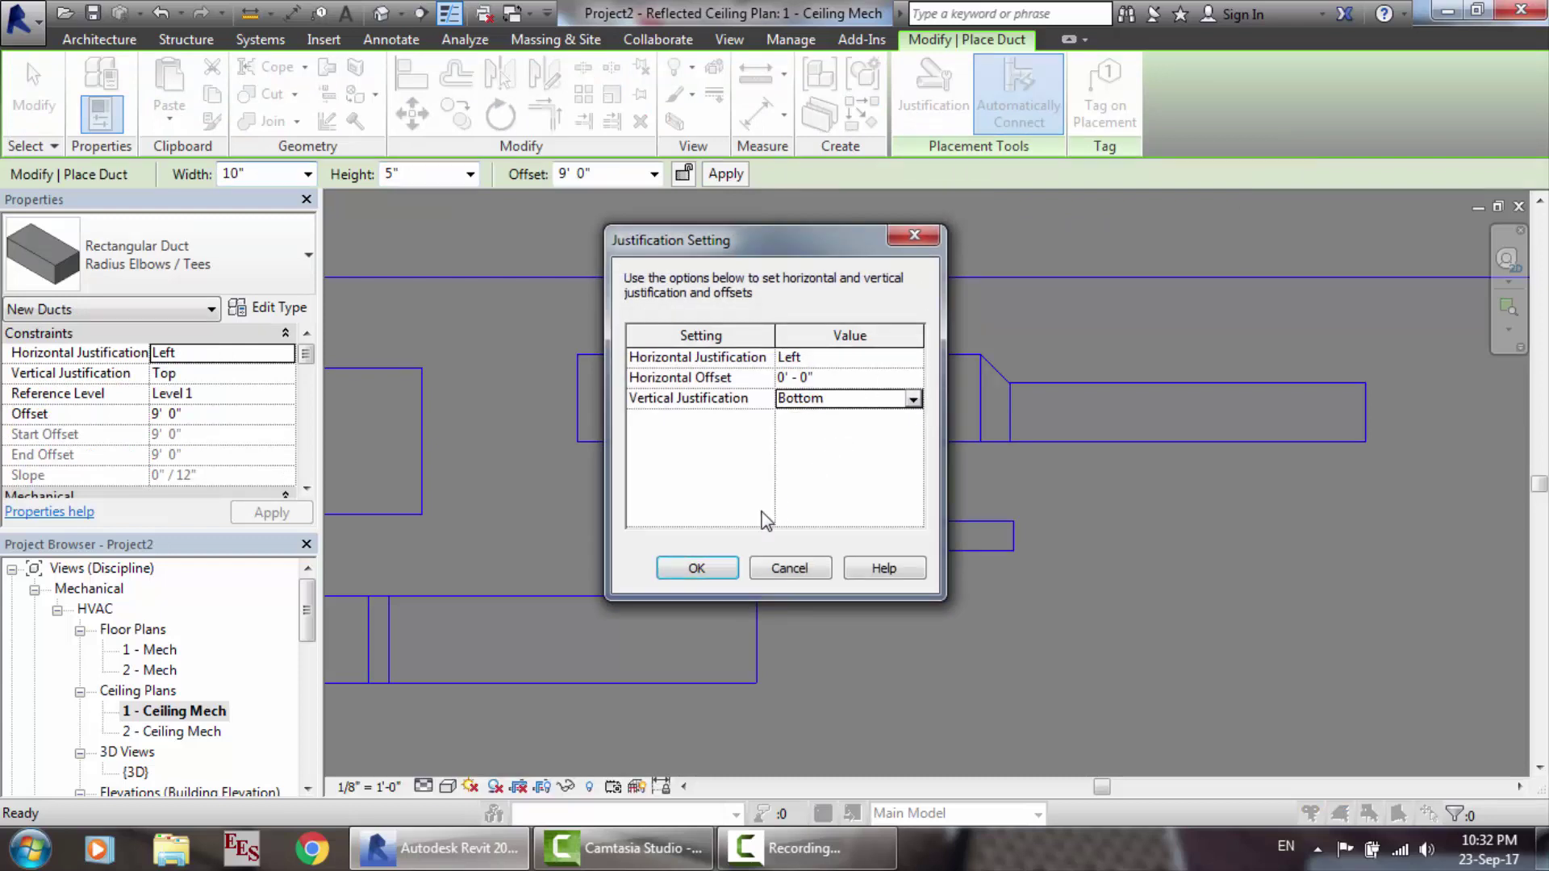
pyautogui.click(818, 356)
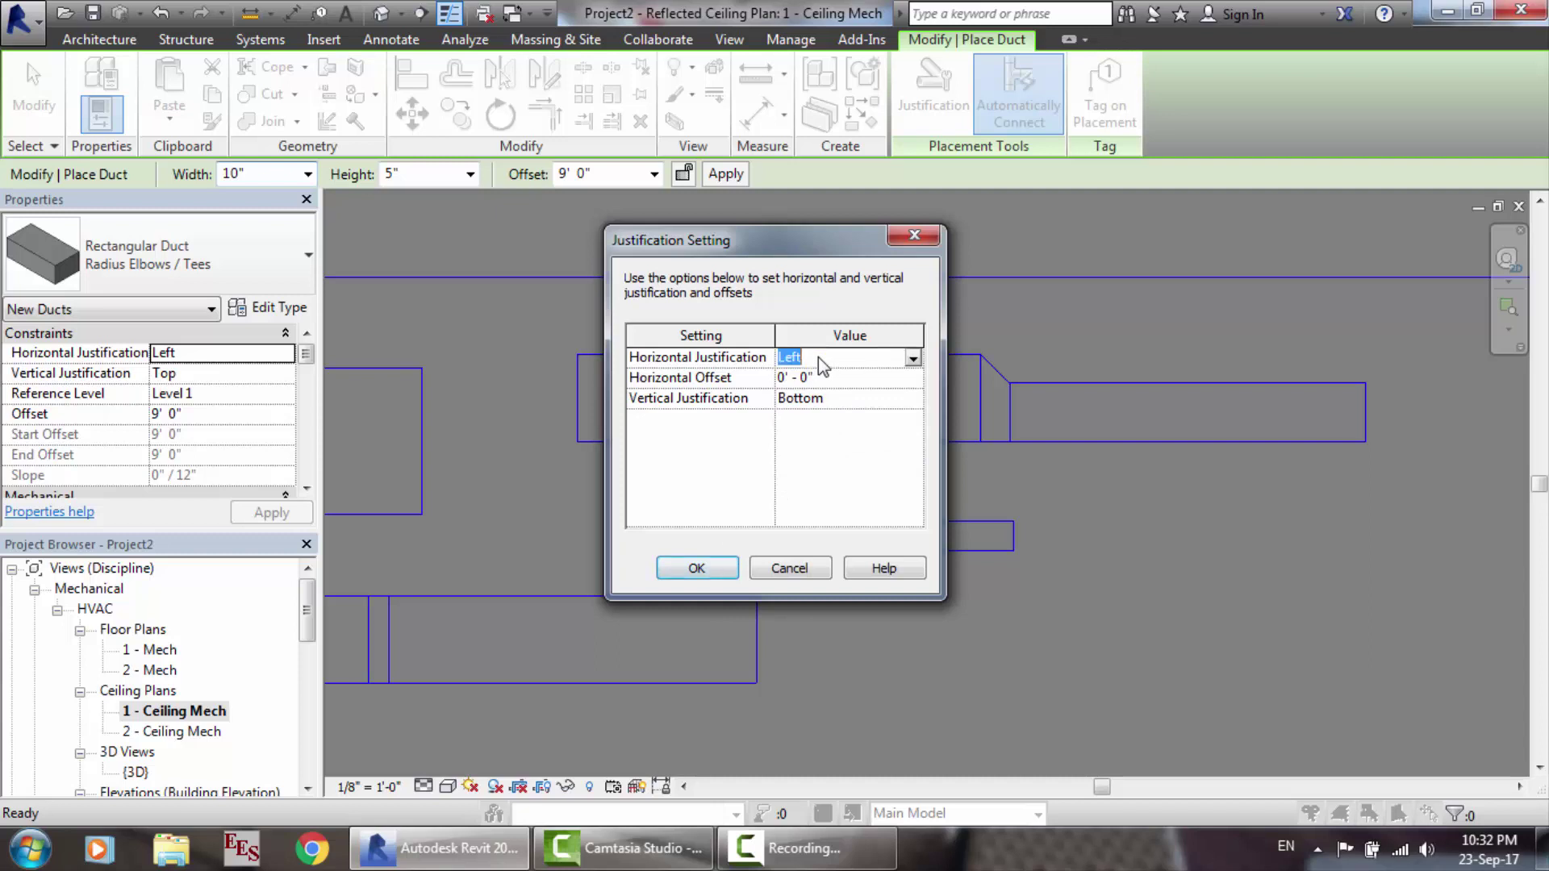
pyautogui.click(913, 357)
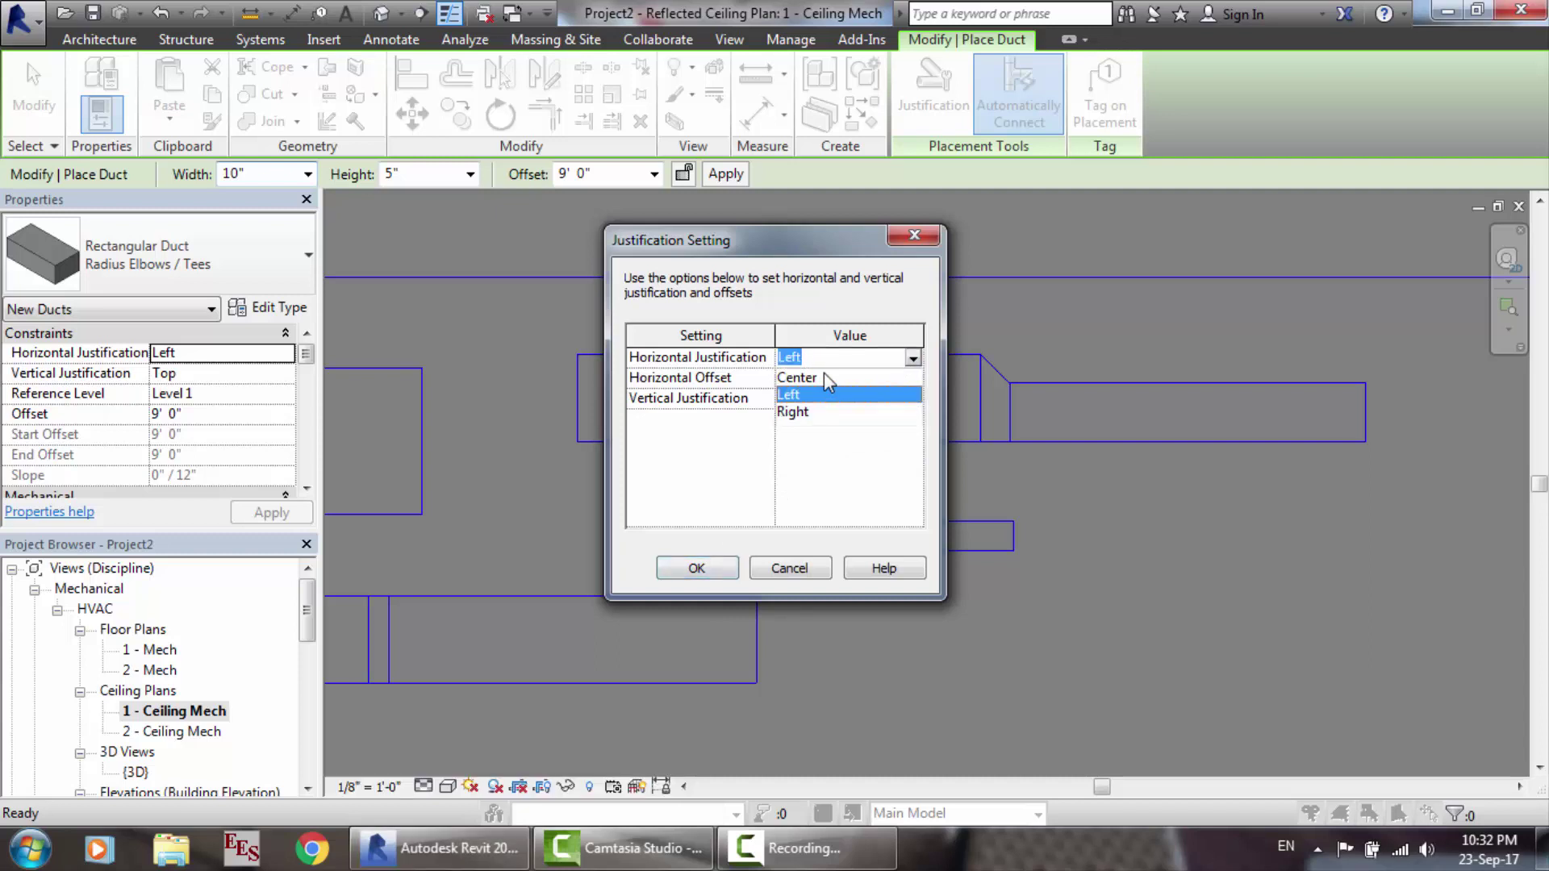
pyautogui.click(824, 377)
pyautogui.click(699, 566)
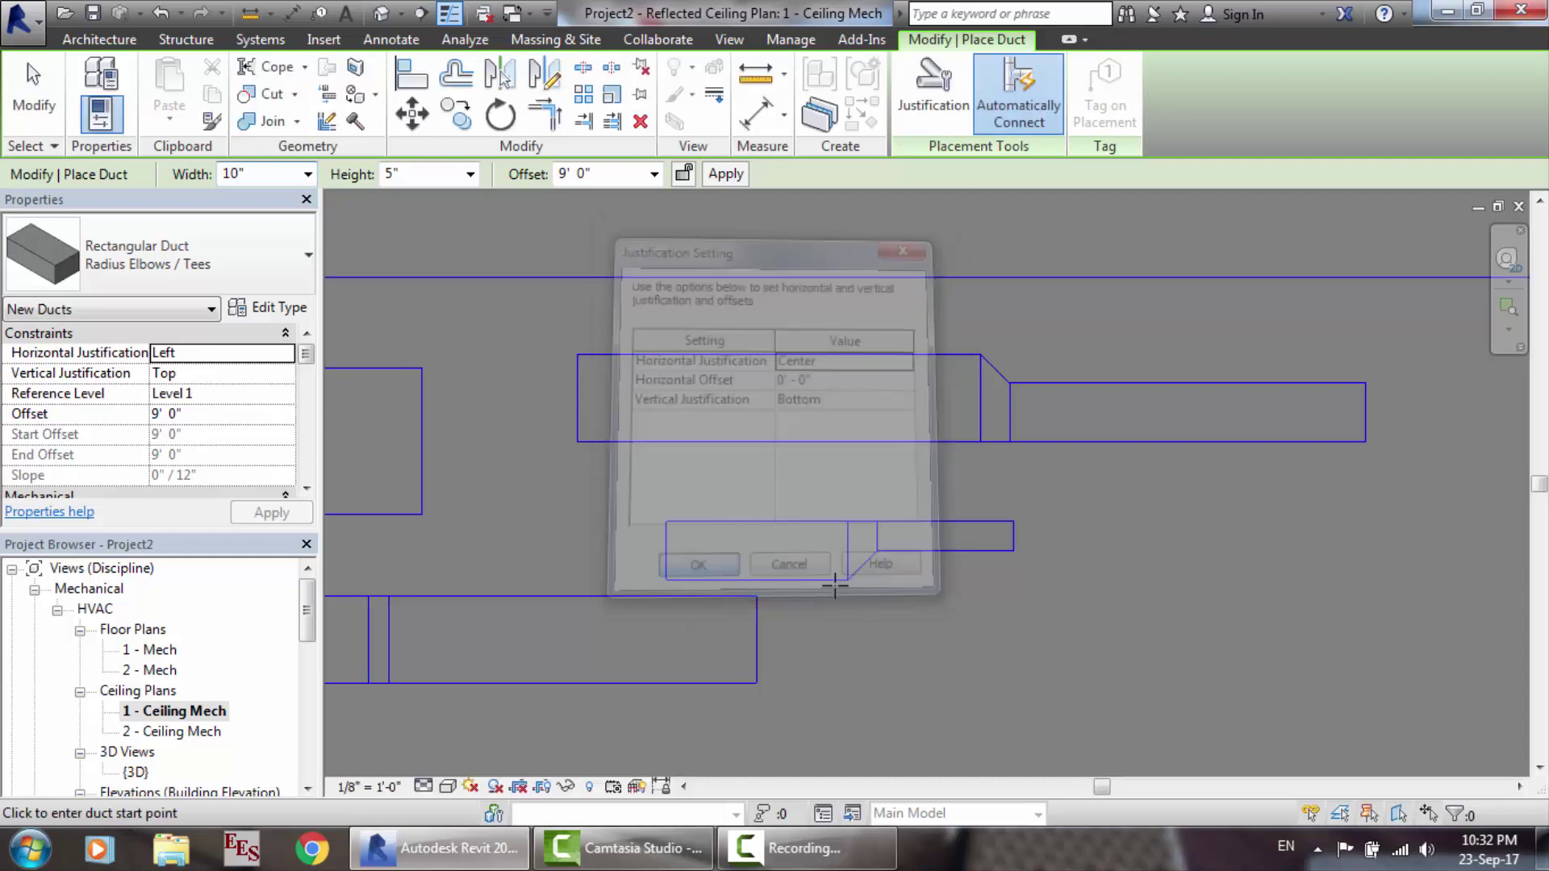
# Step: Draw a horizontal 10" x 10" duct about 8' 10" long below the other runs and continue it with a 10" x 15" segment
pyautogui.click(883, 630)
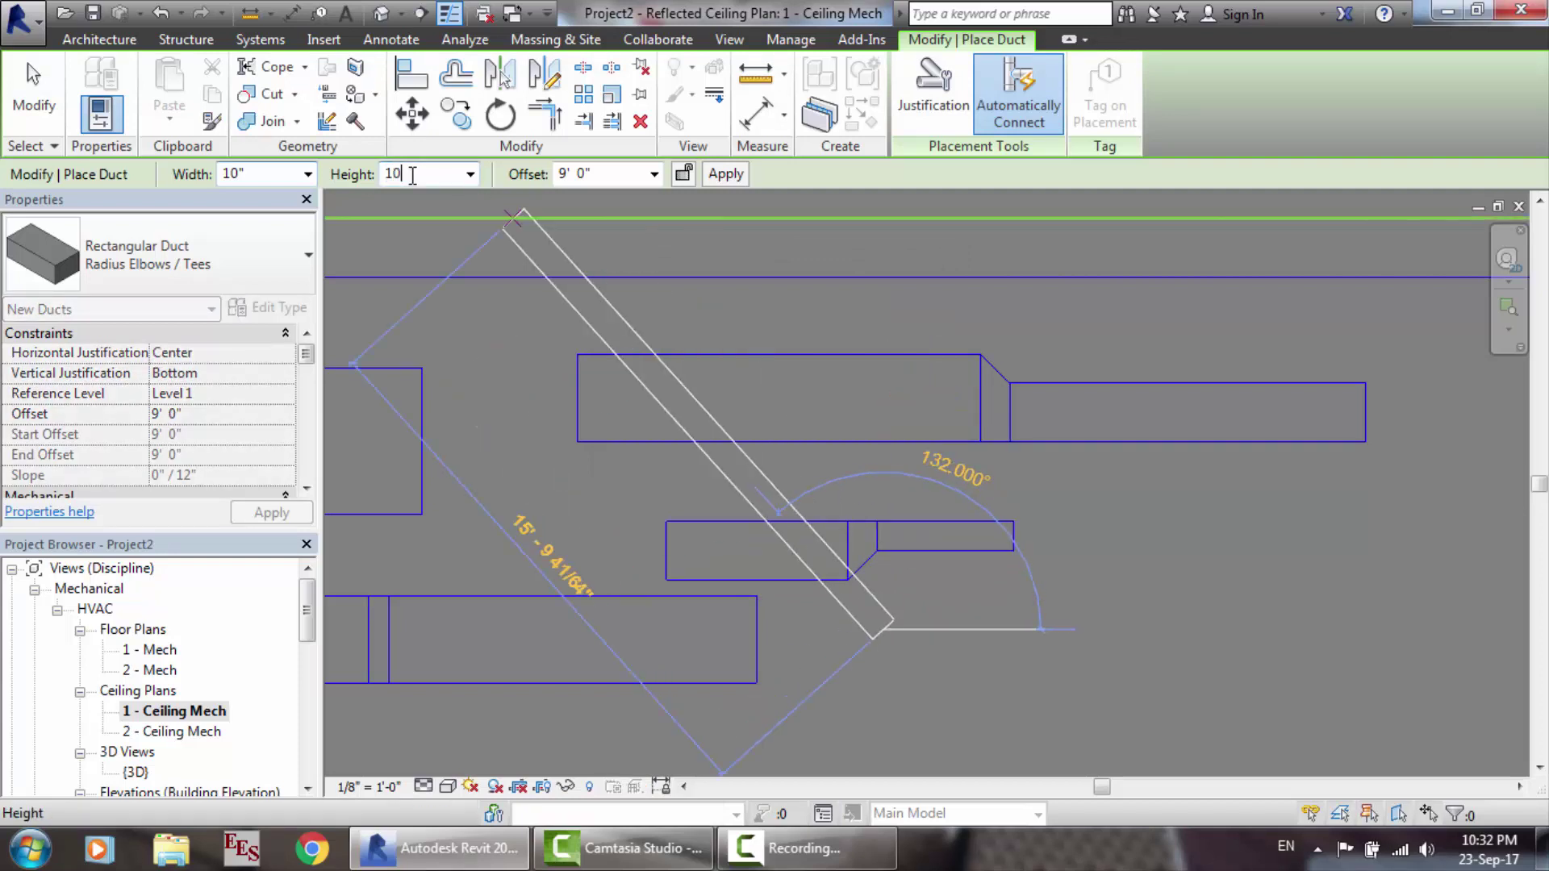
pyautogui.click(412, 175)
pyautogui.write('10')
pyautogui.press('Return')
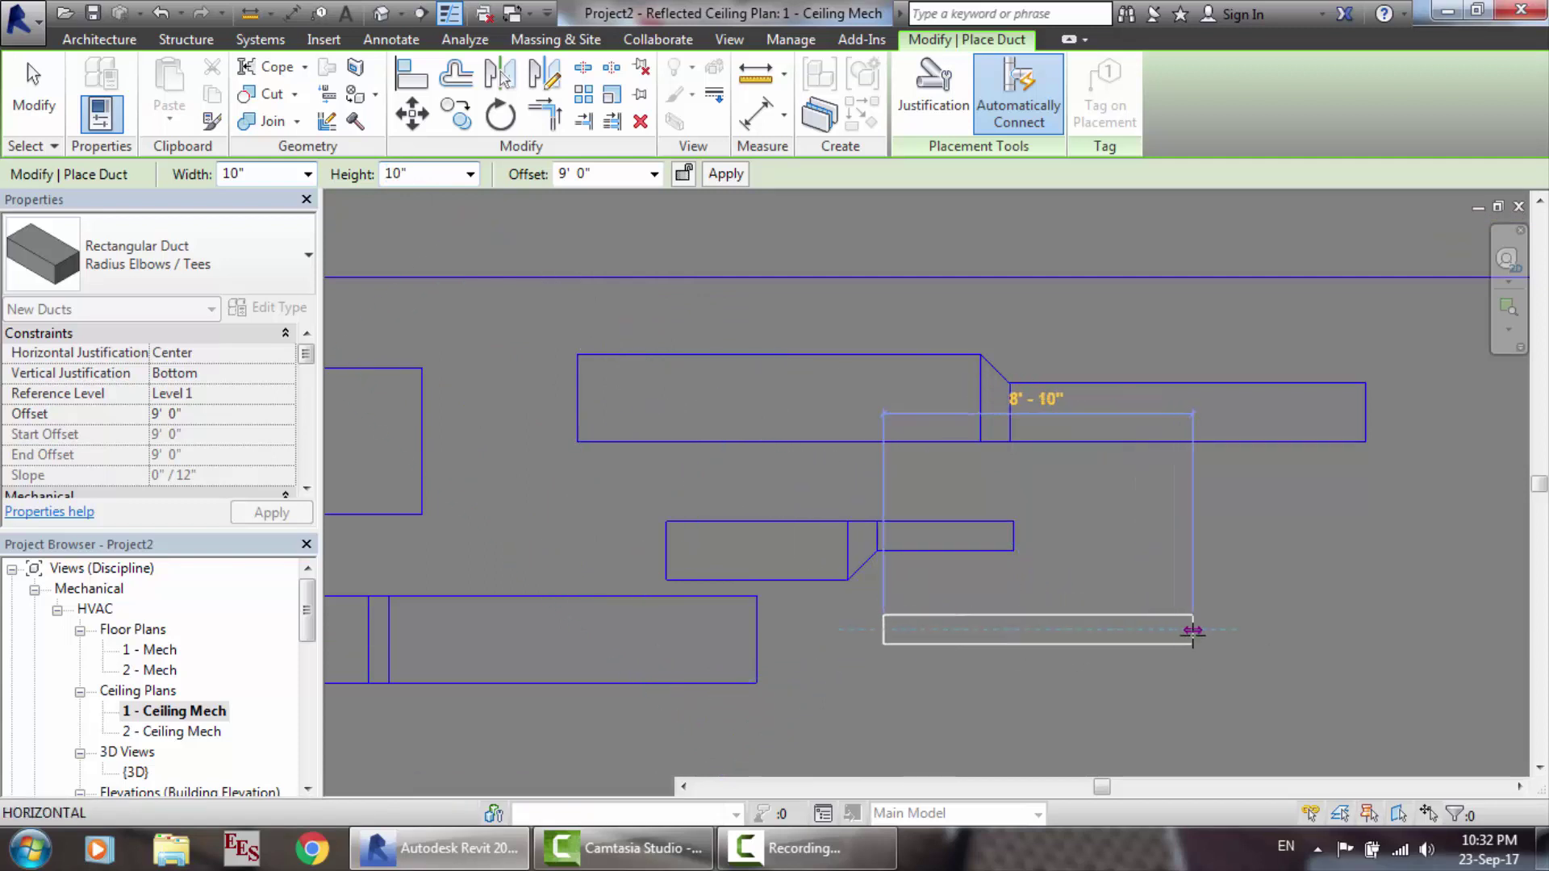
pyautogui.click(1192, 630)
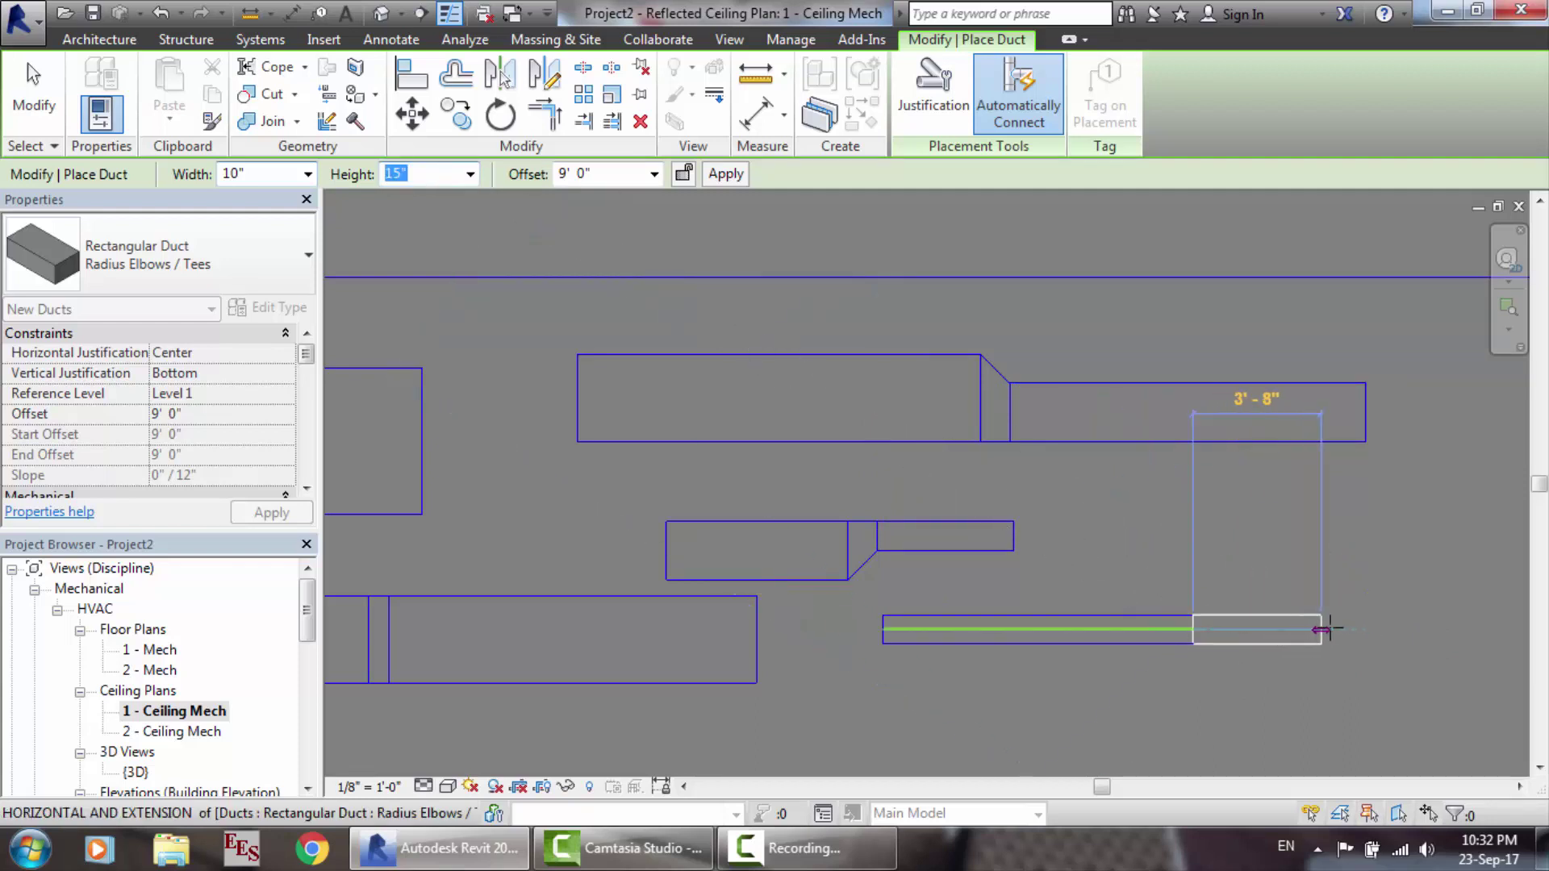
pyautogui.click(1343, 630)
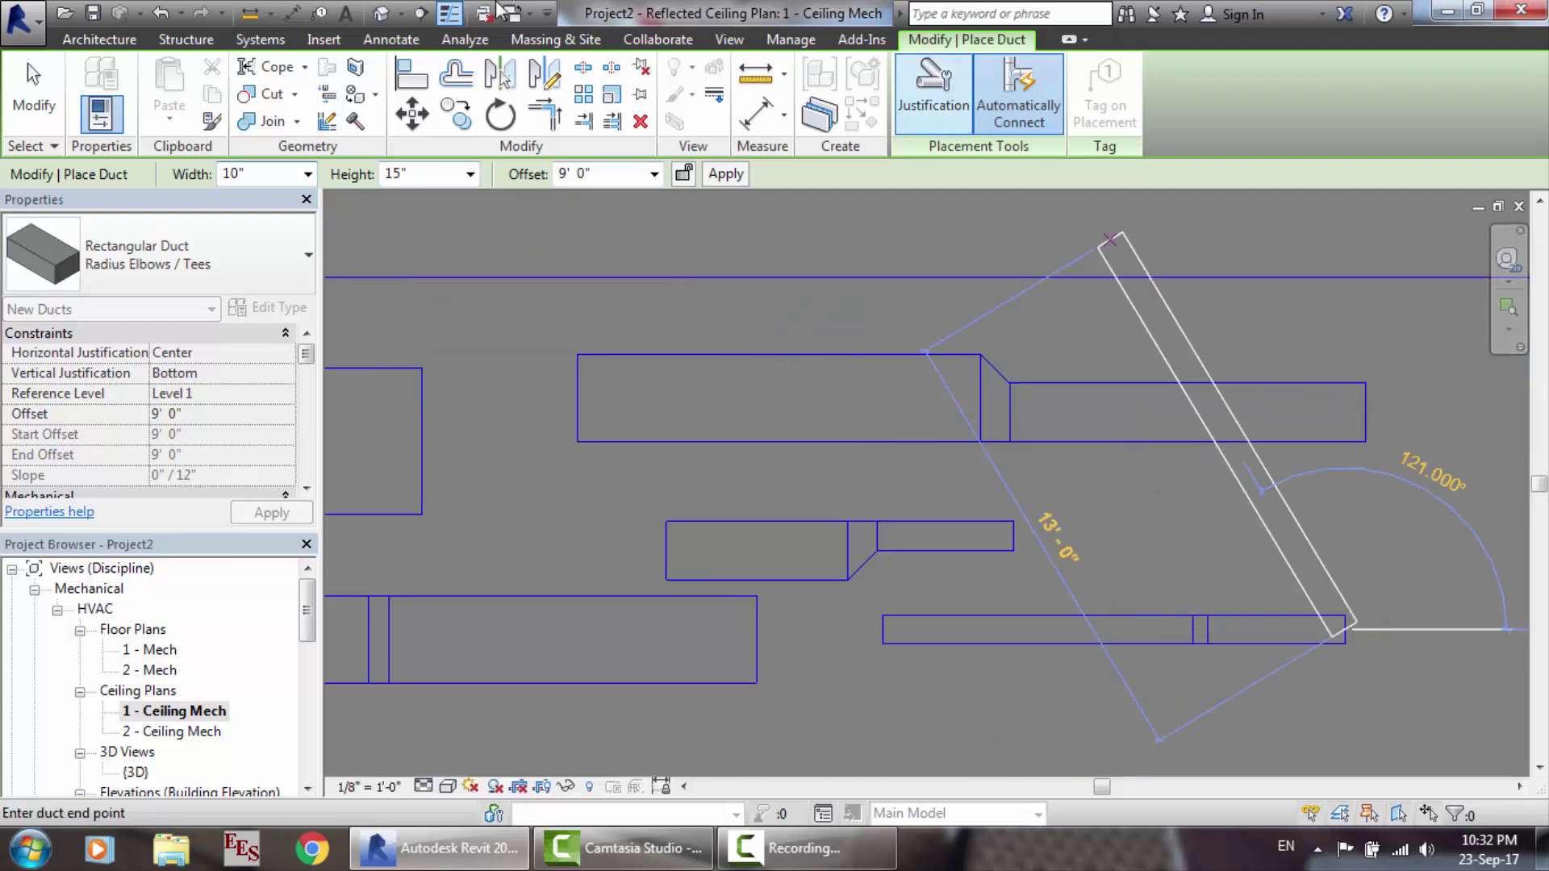
# Step: Examine the transition between the 10" x 10" and 10" x 15" ducts in the default 3D view
pyautogui.click(382, 12)
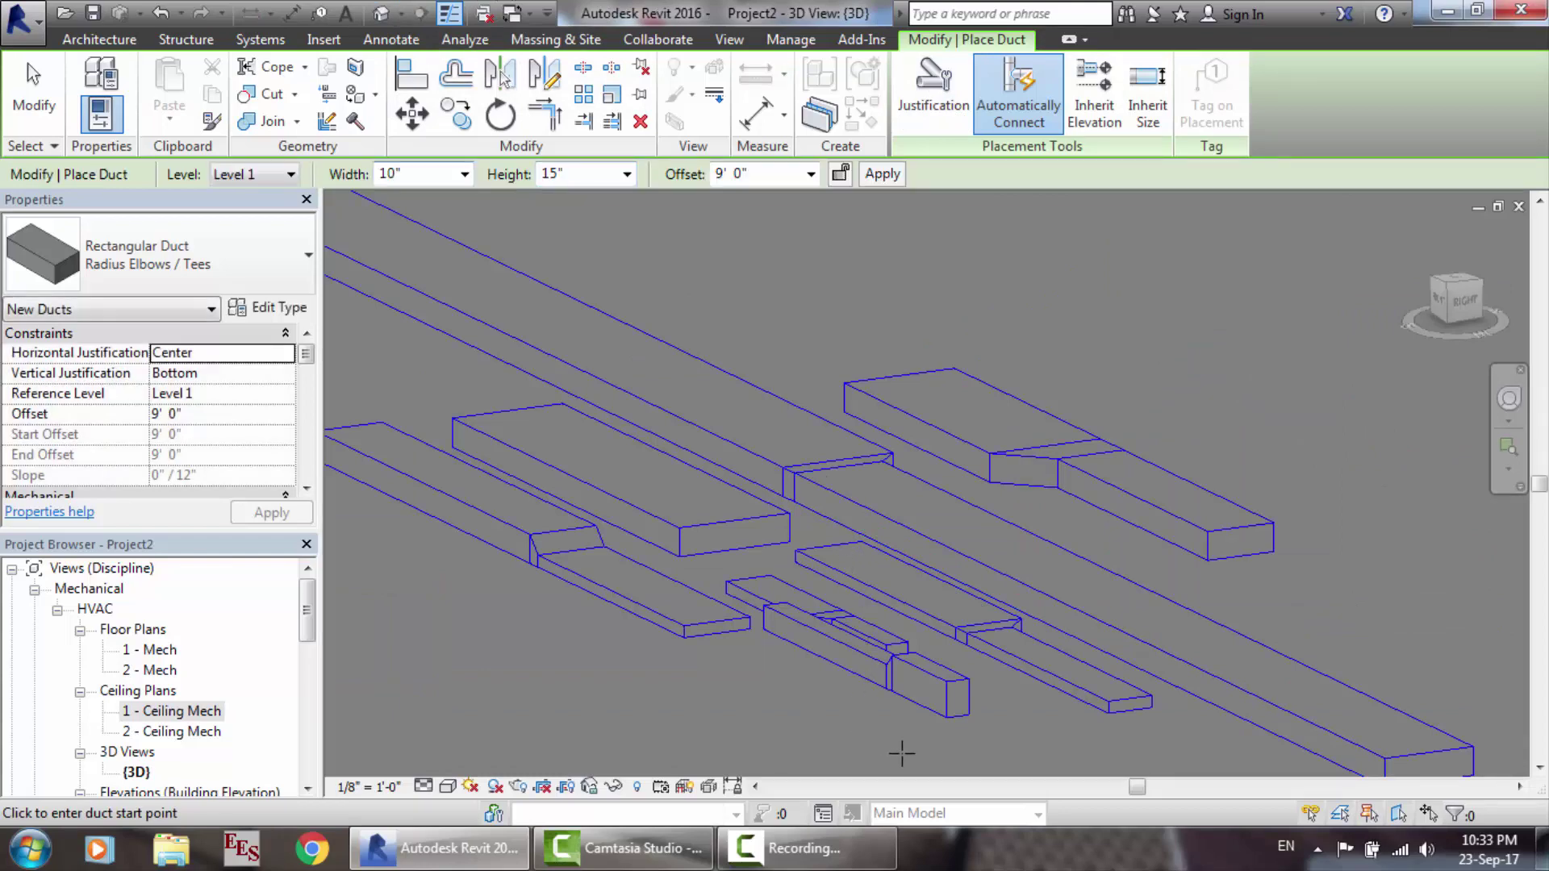
pyautogui.scroll(3, 901, 753)
pyautogui.scroll(1, 875, 719)
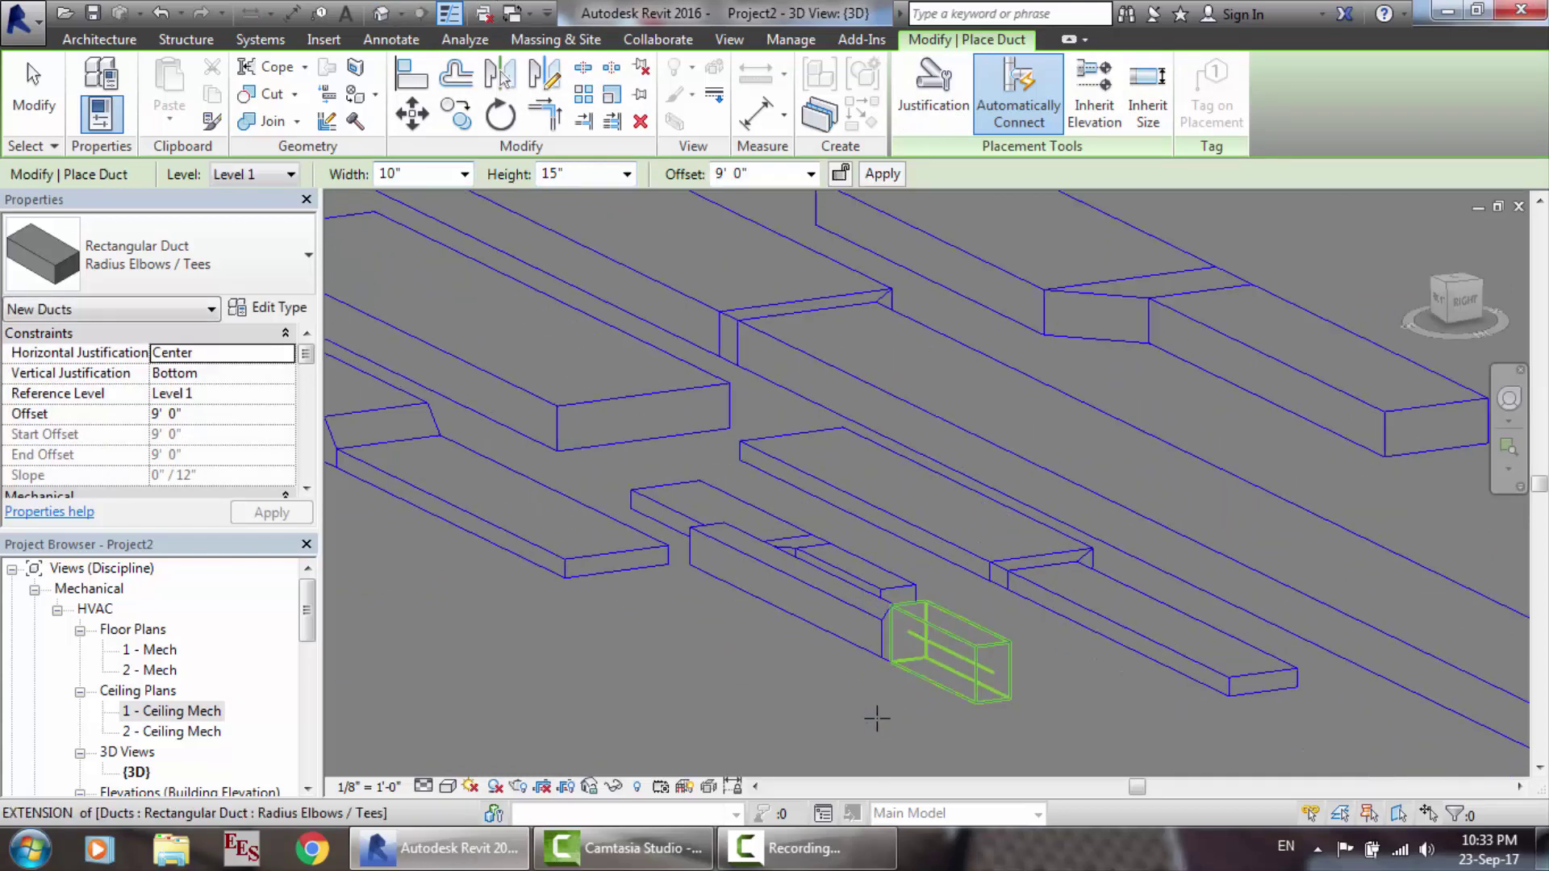
pyautogui.scroll(2, 413, 547)
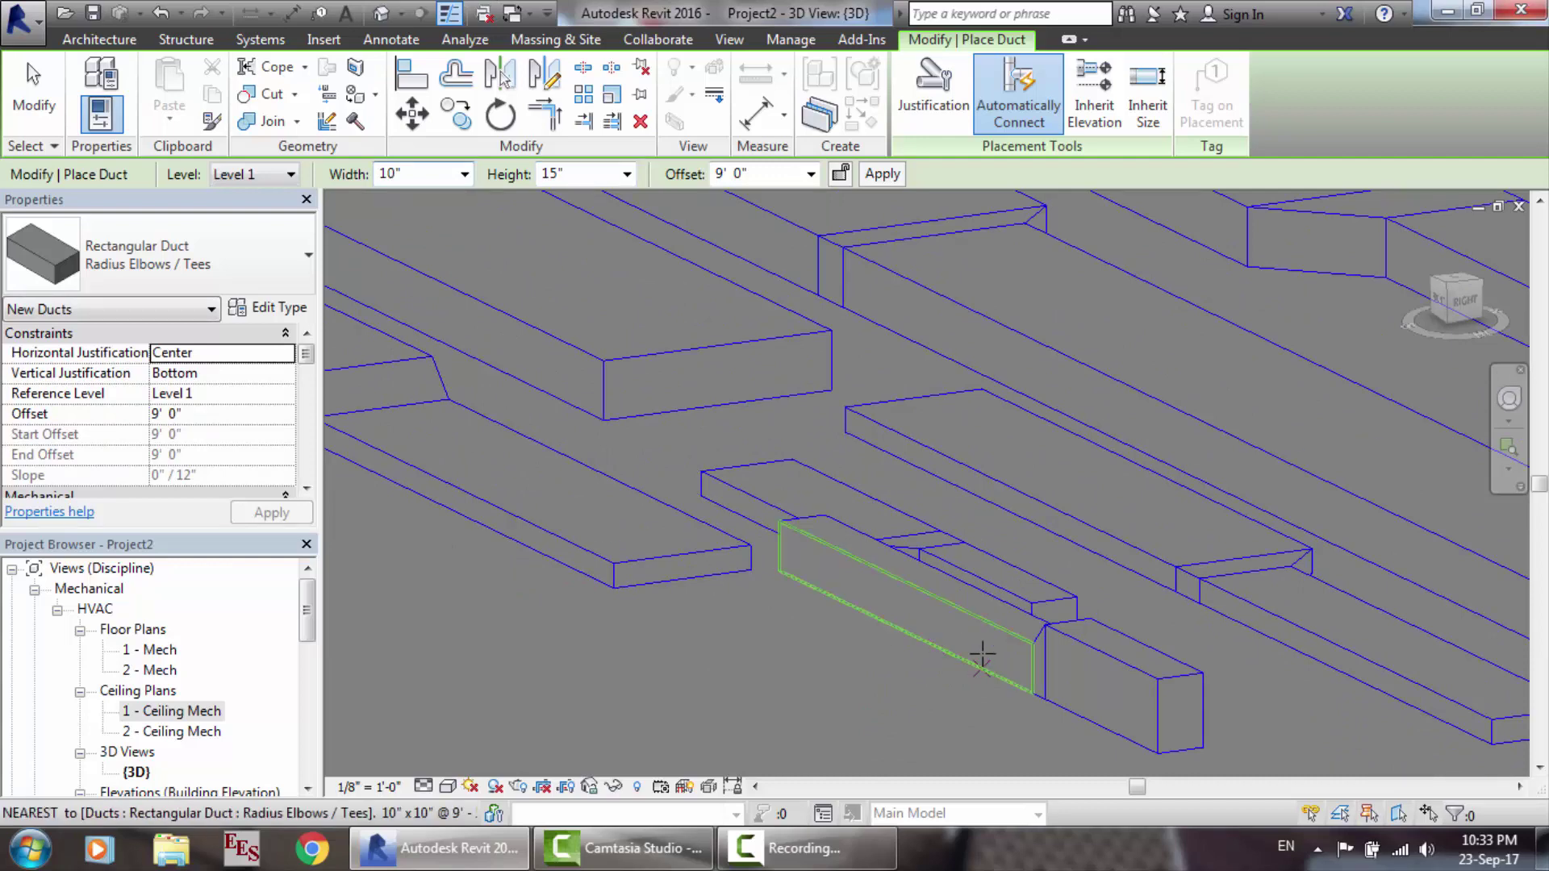
# Step: In the 1 - Ceiling Mech plan, delete the ducts and transitions surrounding the bottom-justified 10" wide run, except the long duct above
pyautogui.doubleClick(197, 714)
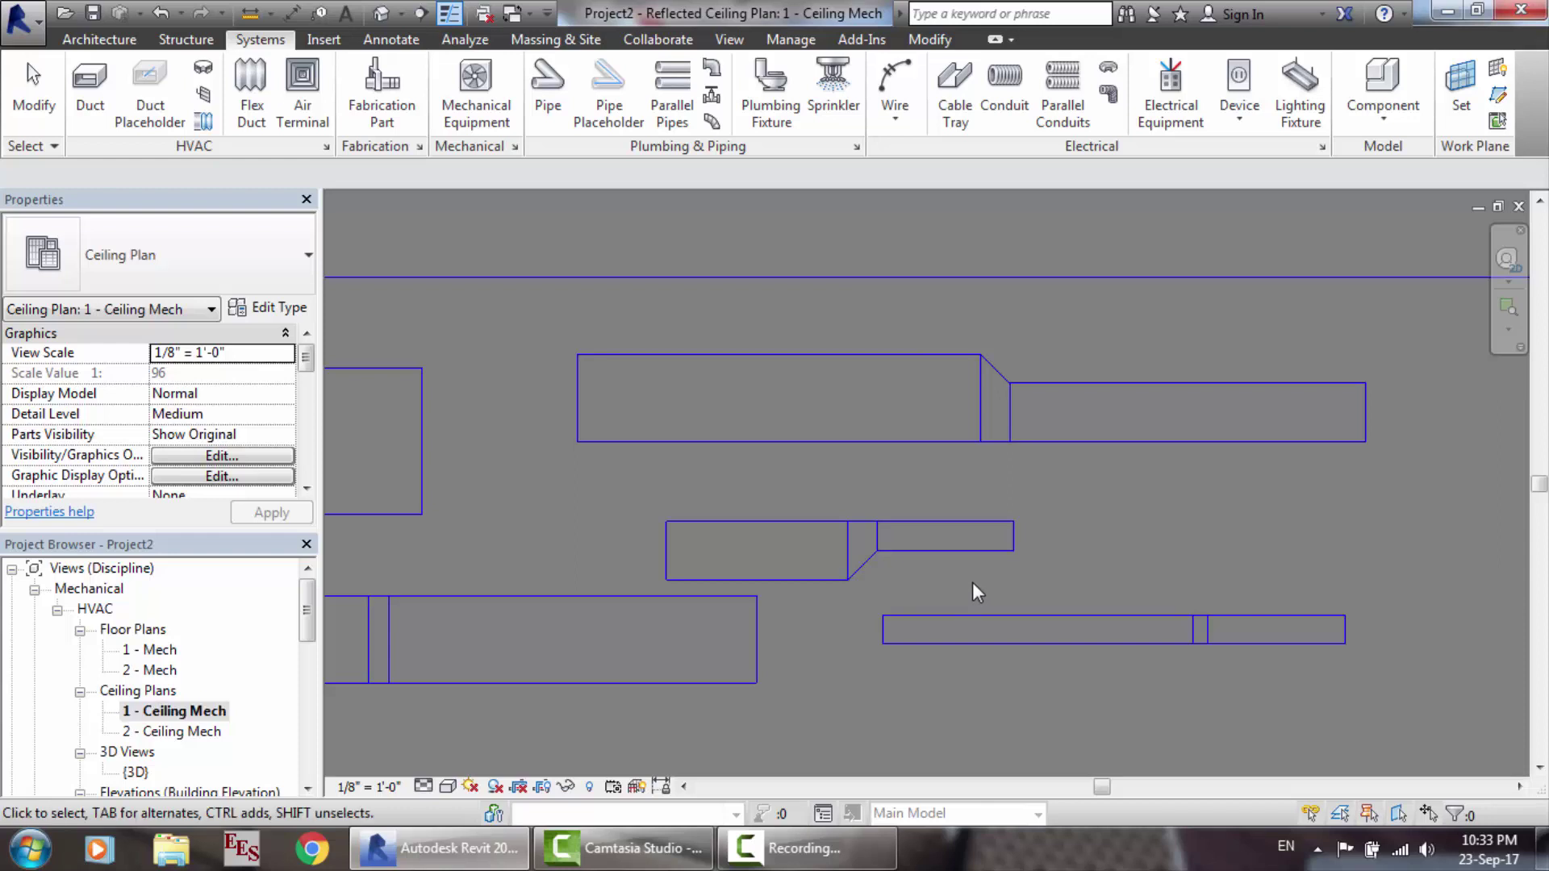
pyautogui.moveTo(971, 582); pyautogui.dragTo(623, 351)
pyautogui.press('Delete')
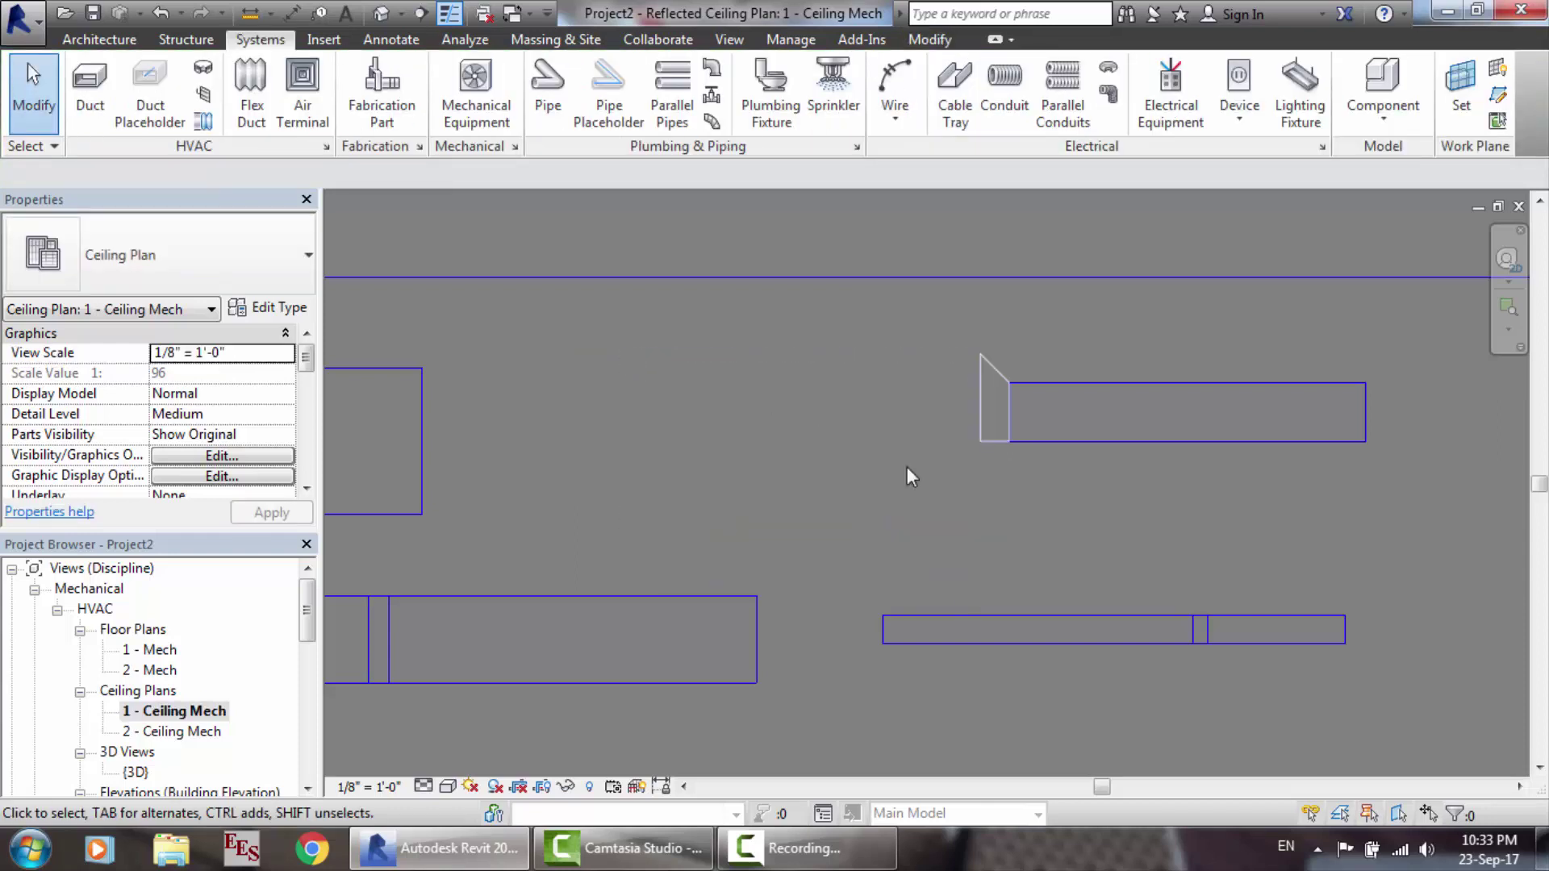
pyautogui.moveTo(783, 691); pyautogui.dragTo(473, 504)
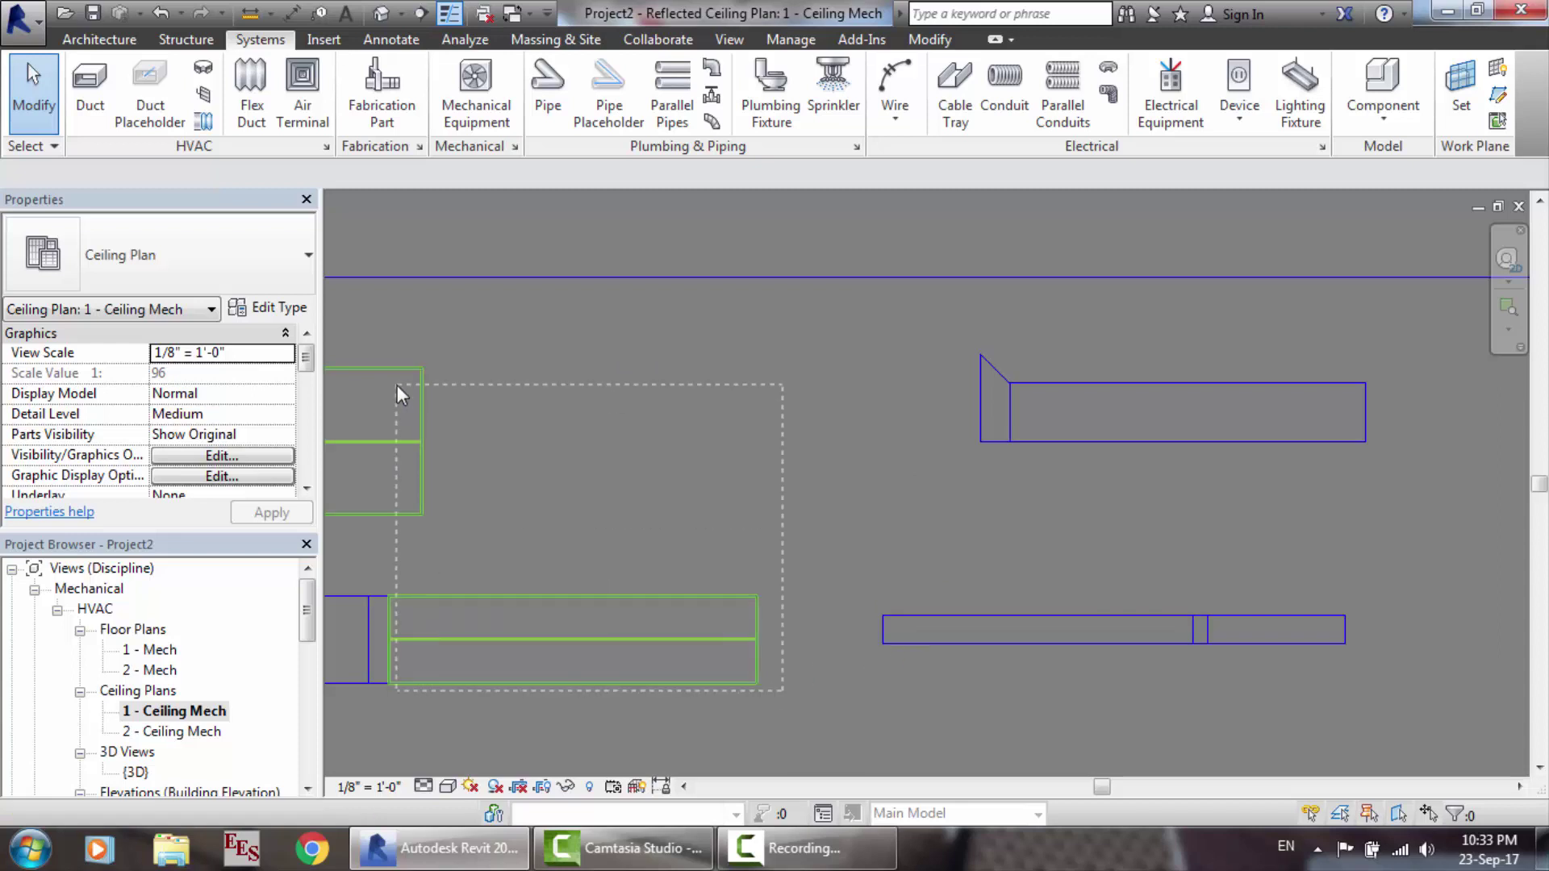
pyautogui.moveTo(397, 385); pyautogui.dragTo(397, 385)
pyautogui.press('Delete')
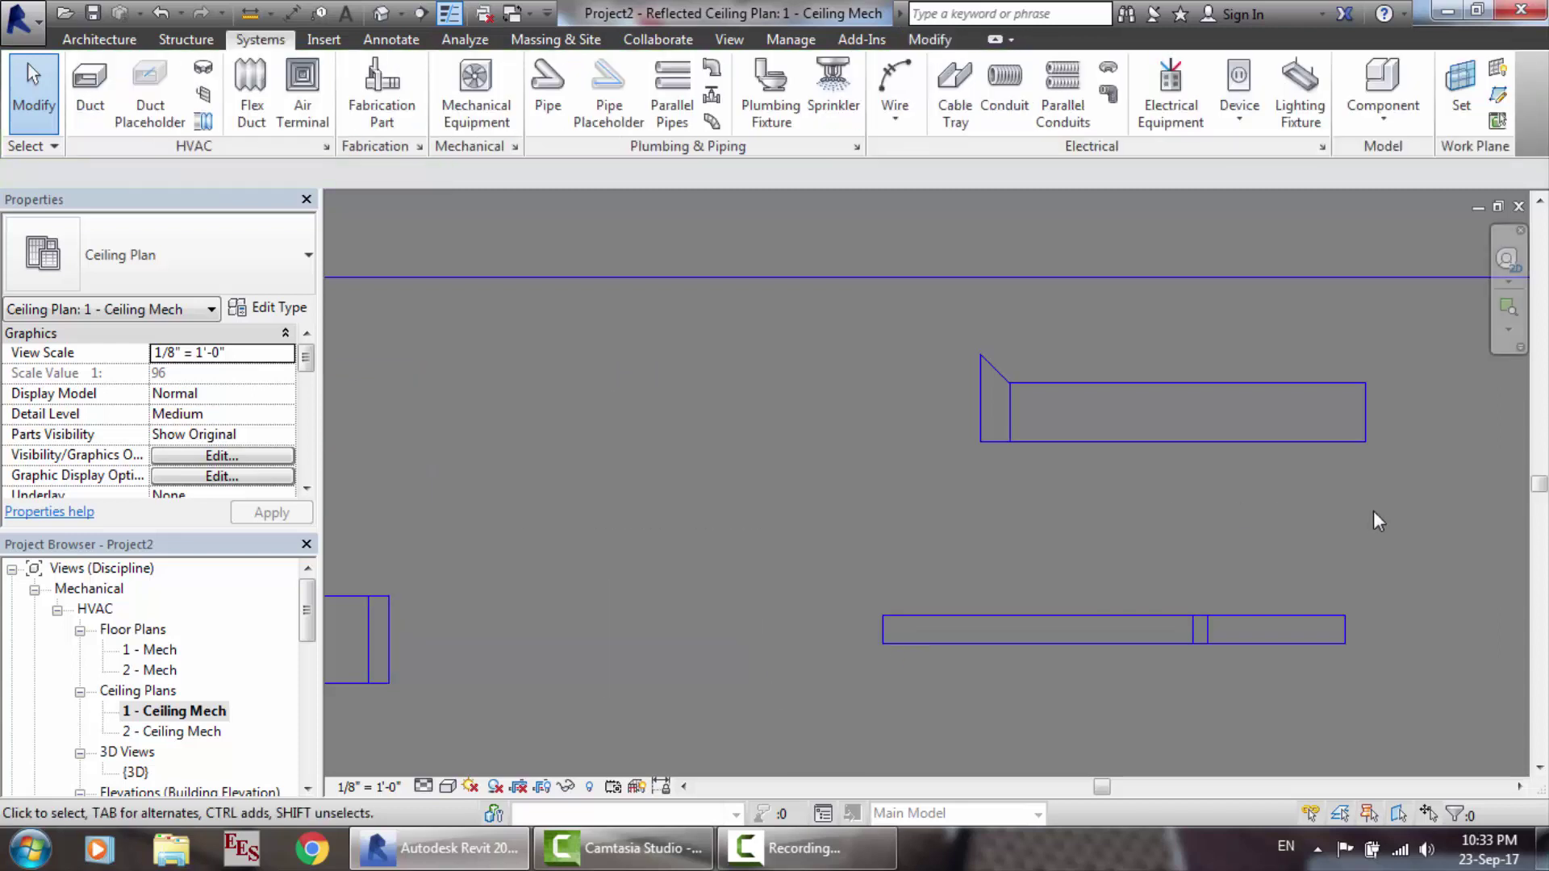
pyautogui.moveTo(1405, 520); pyautogui.dragTo(915, 329)
pyautogui.press('Delete')
pyautogui.moveTo(447, 717); pyautogui.dragTo(355, 556)
pyautogui.press('Delete')
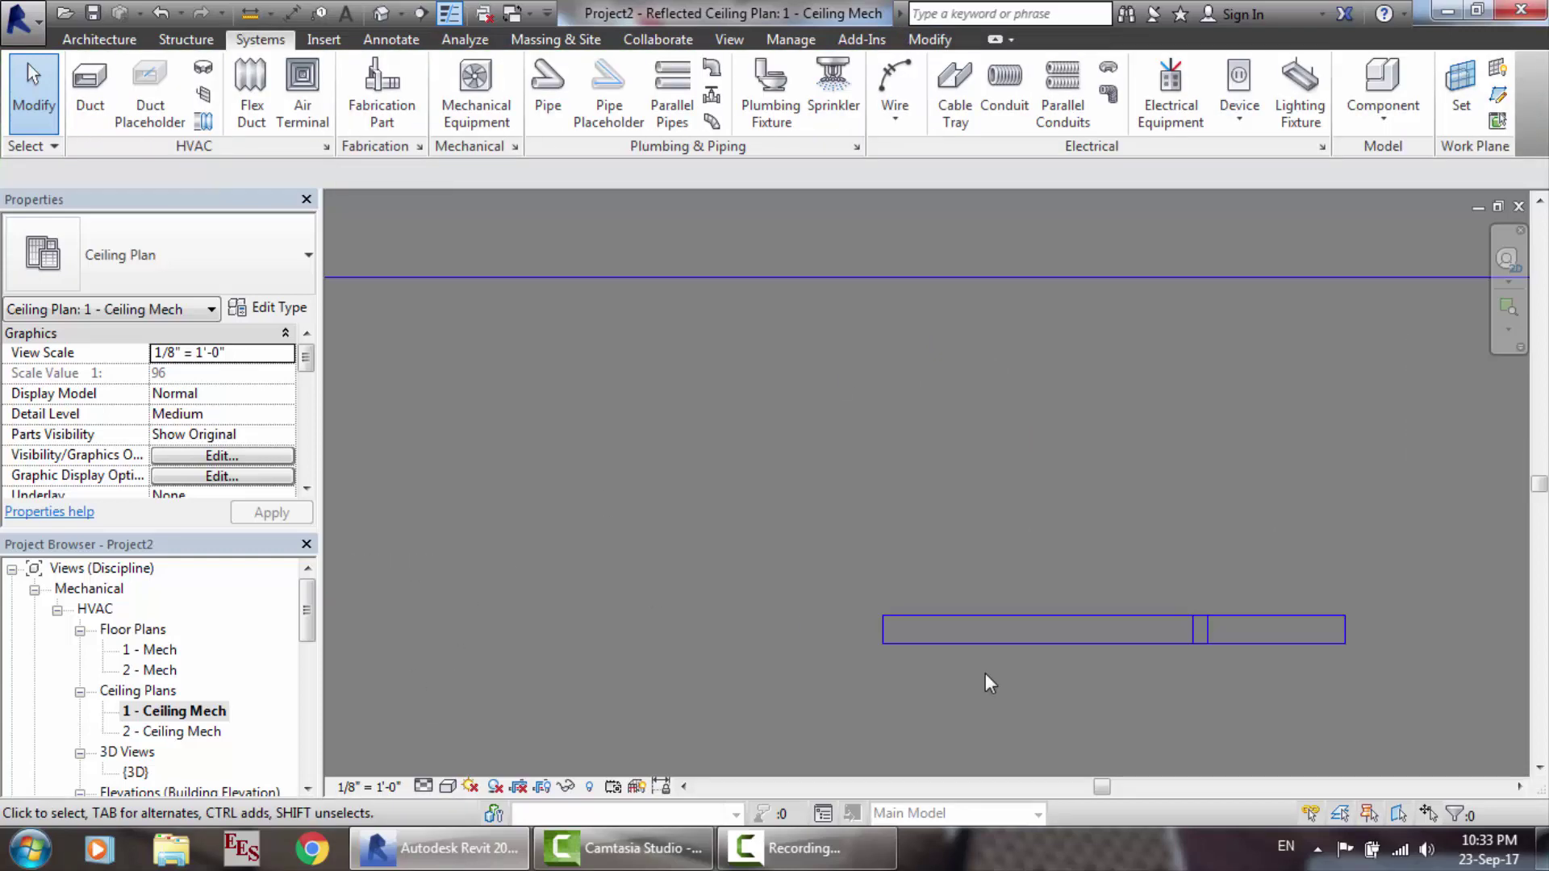
# Step: Examine the transition between the bottom-justified 10" x 10" and 10" x 15" ducts from several angles in the default 3D view
pyautogui.click(382, 13)
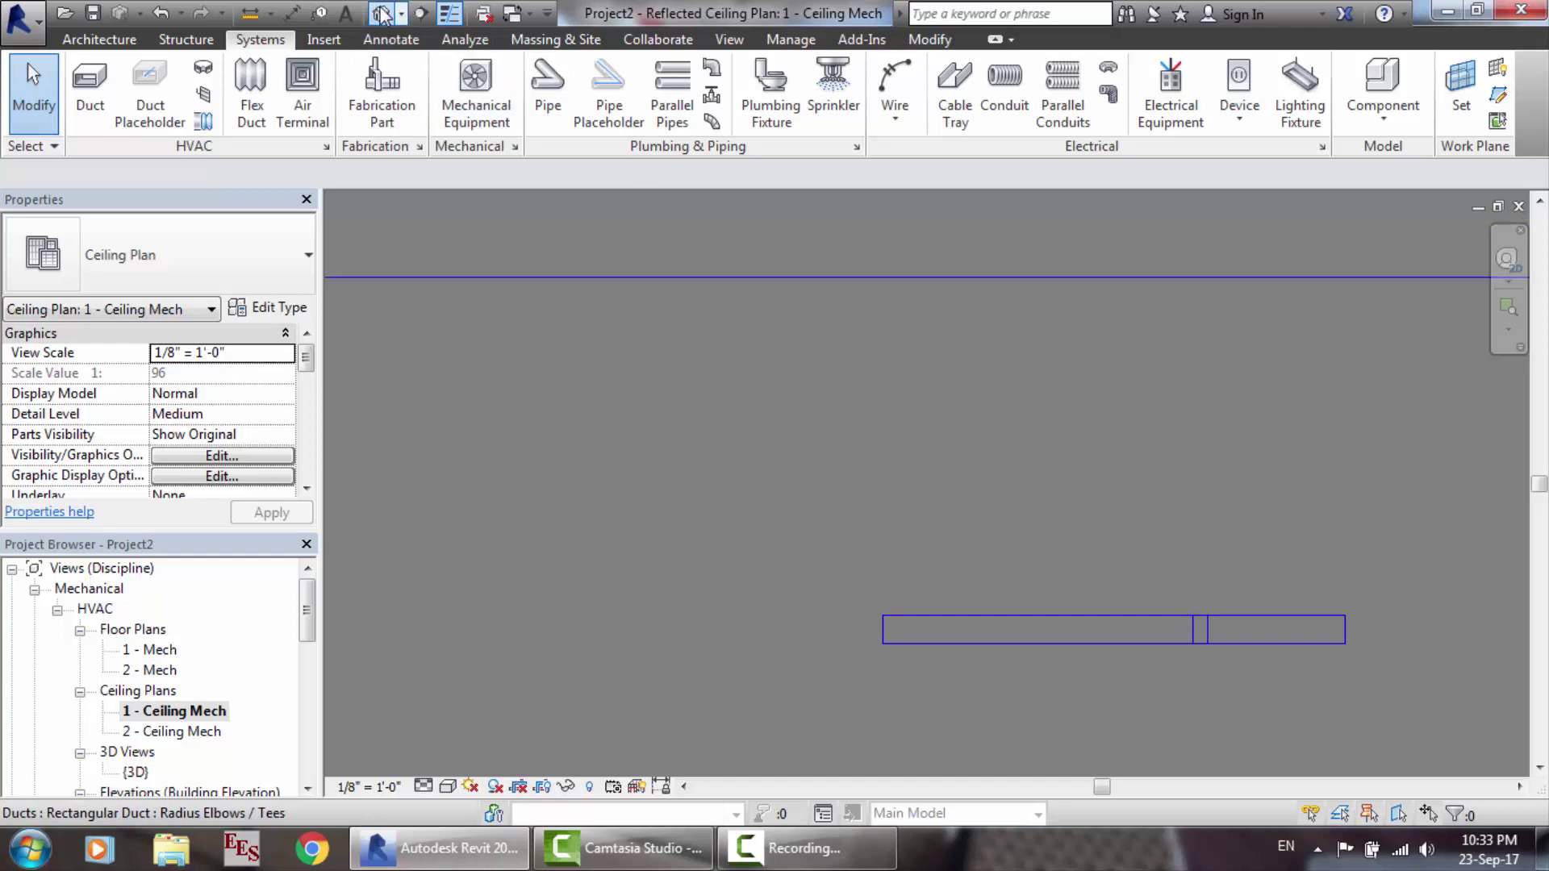
pyautogui.scroll(2, 1159, 667)
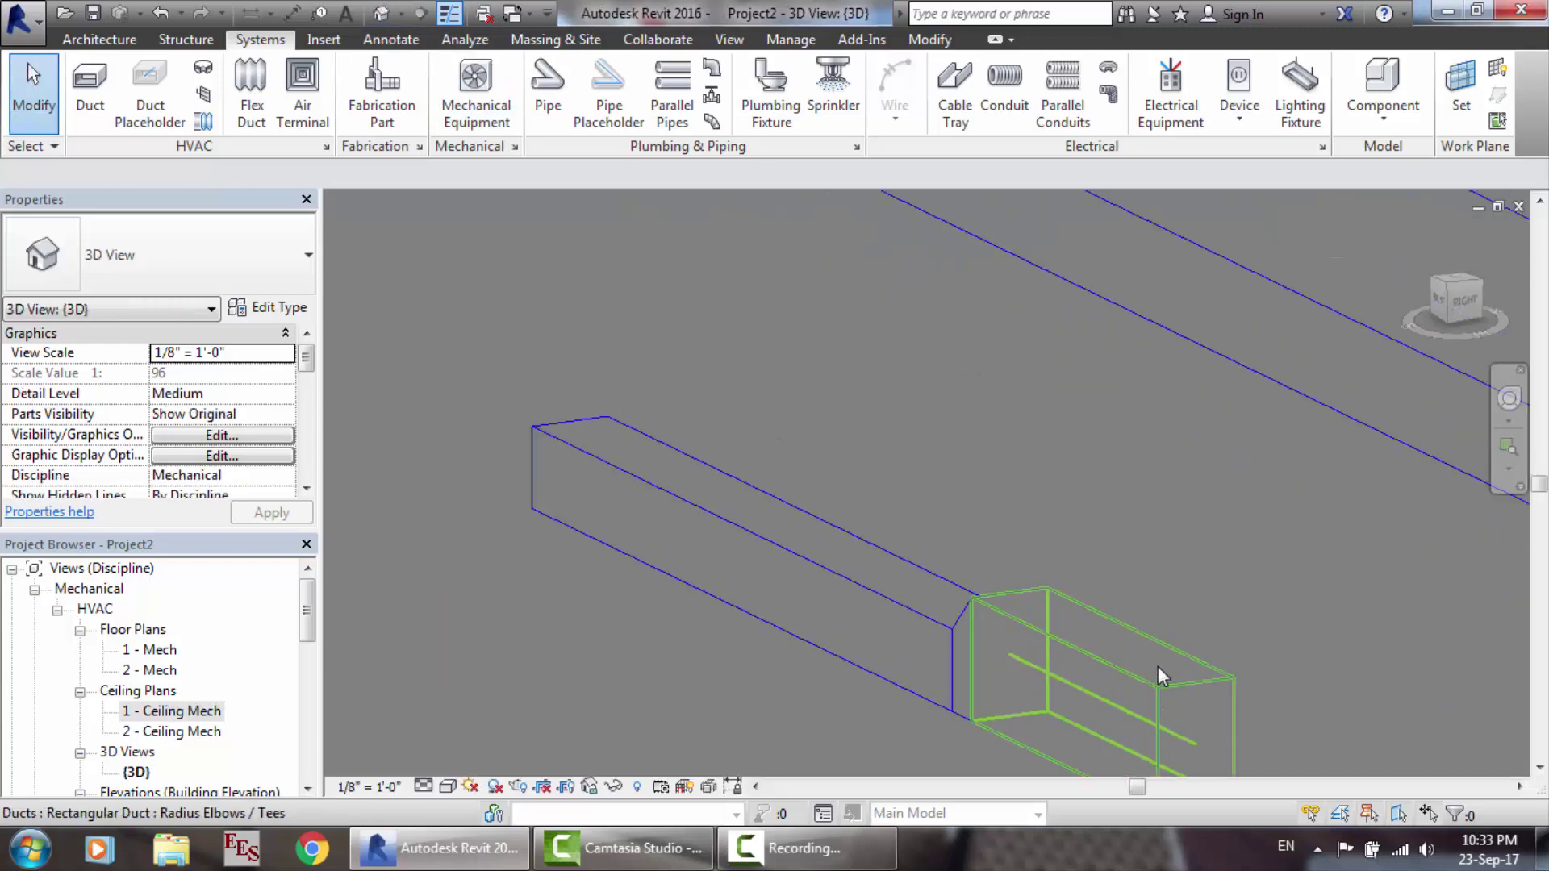
pyautogui.scroll(1, 1281, 739)
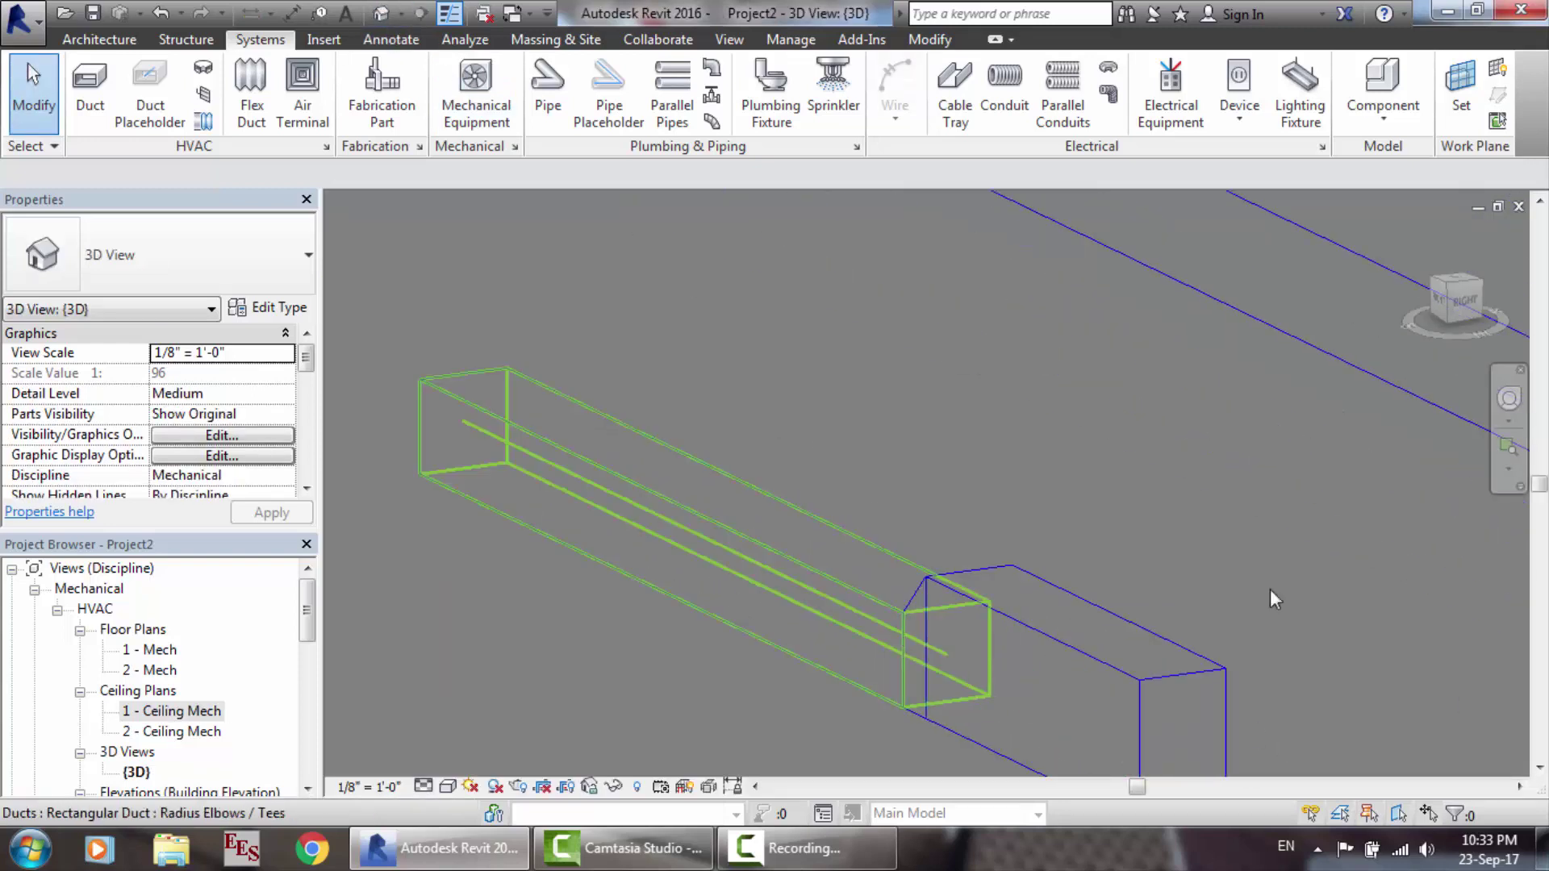
pyautogui.click(1509, 408)
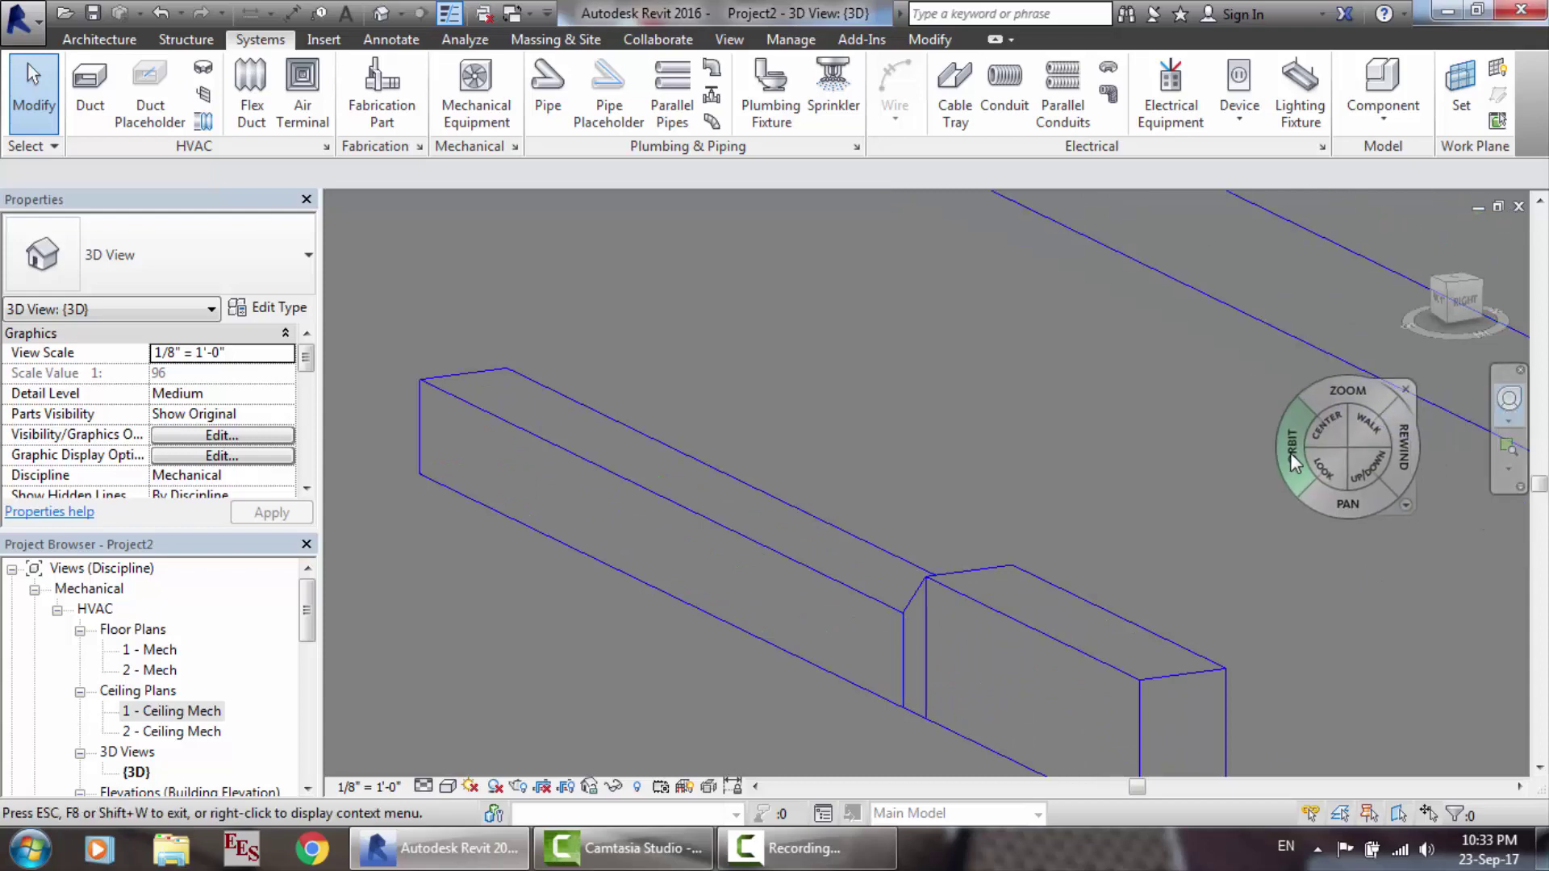
pyautogui.moveTo(1291, 453); pyautogui.dragTo(1245, 481)
pyautogui.scroll(-3, 1246, 481)
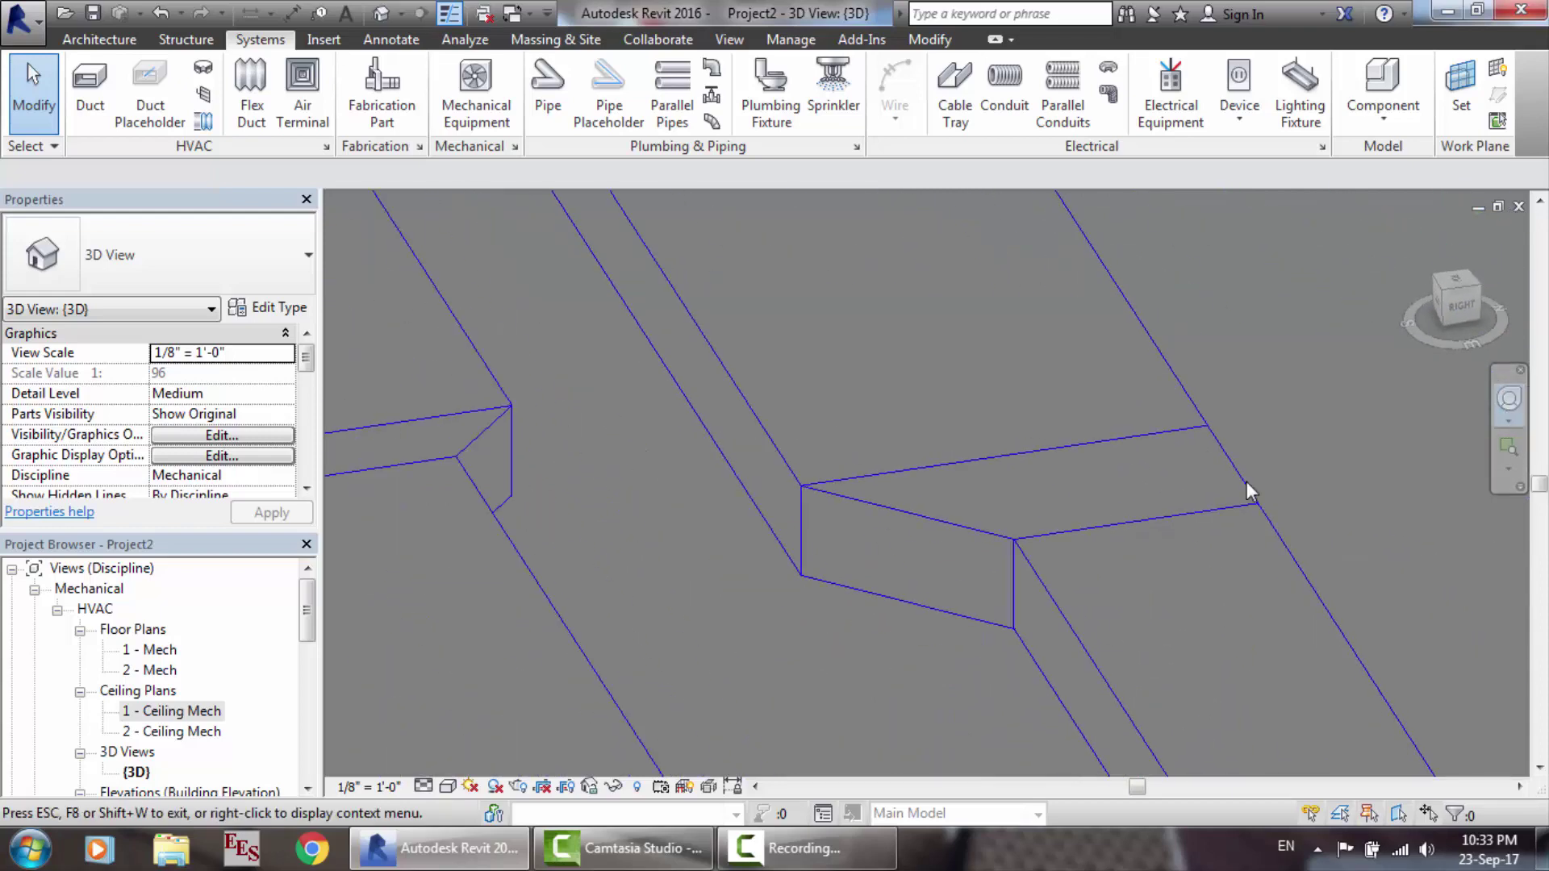
pyautogui.scroll(5, 1192, 643)
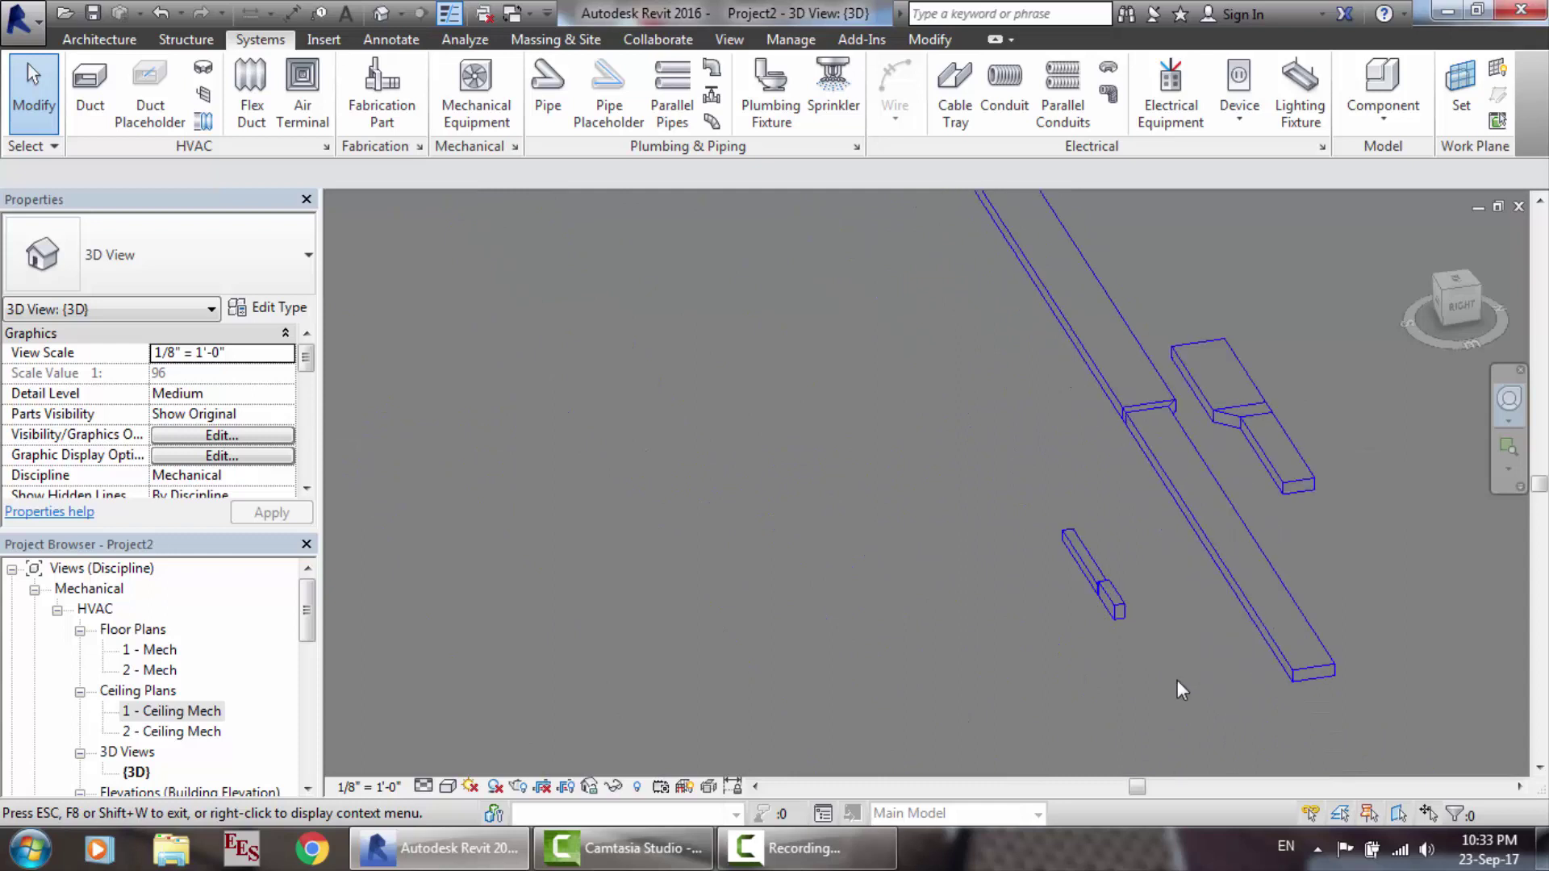
pyautogui.moveTo(1063, 477)
pyautogui.mouseDown()
pyautogui.moveTo(1036, 500)
pyautogui.moveTo(989, 469)
pyautogui.moveTo(1073, 472)
pyautogui.mouseUp()
pyautogui.scroll(5, 1072, 389)
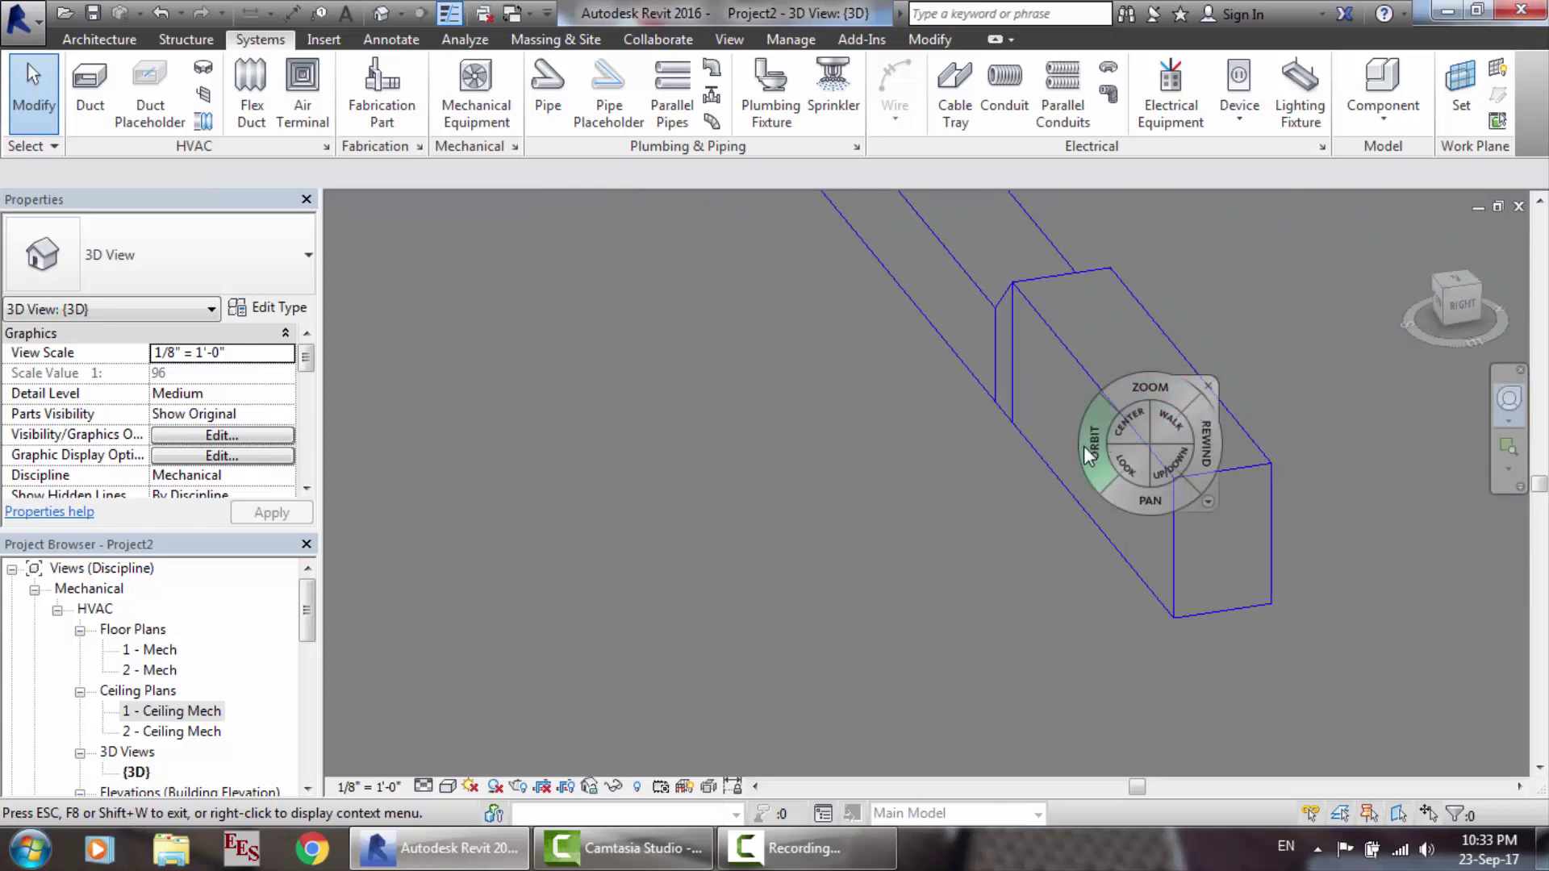
pyautogui.moveTo(1090, 456); pyautogui.dragTo(1049, 449)
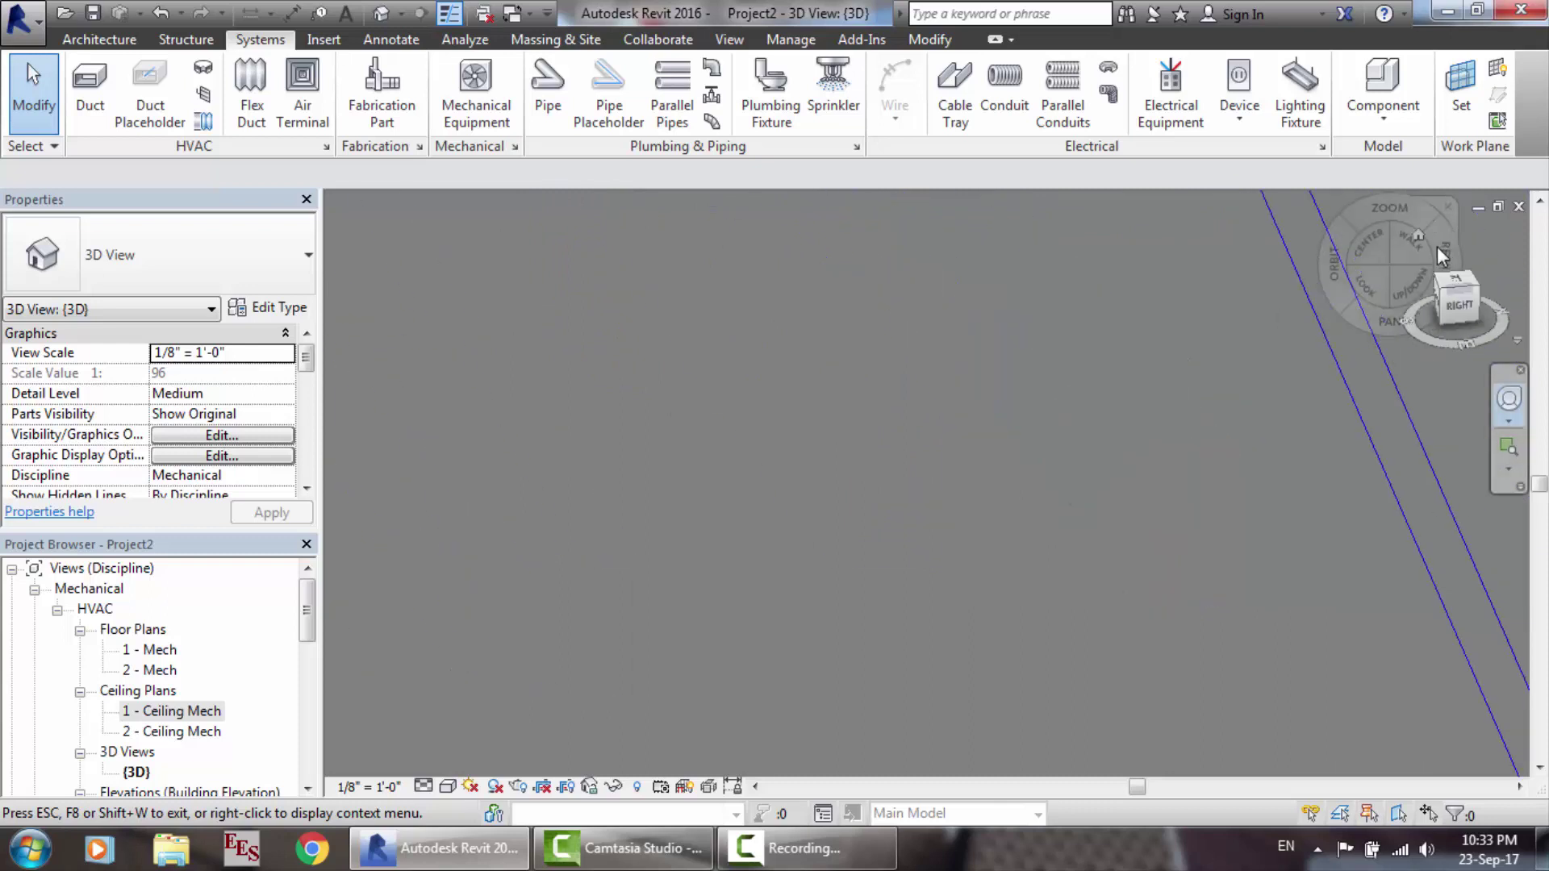
pyautogui.click(1417, 237)
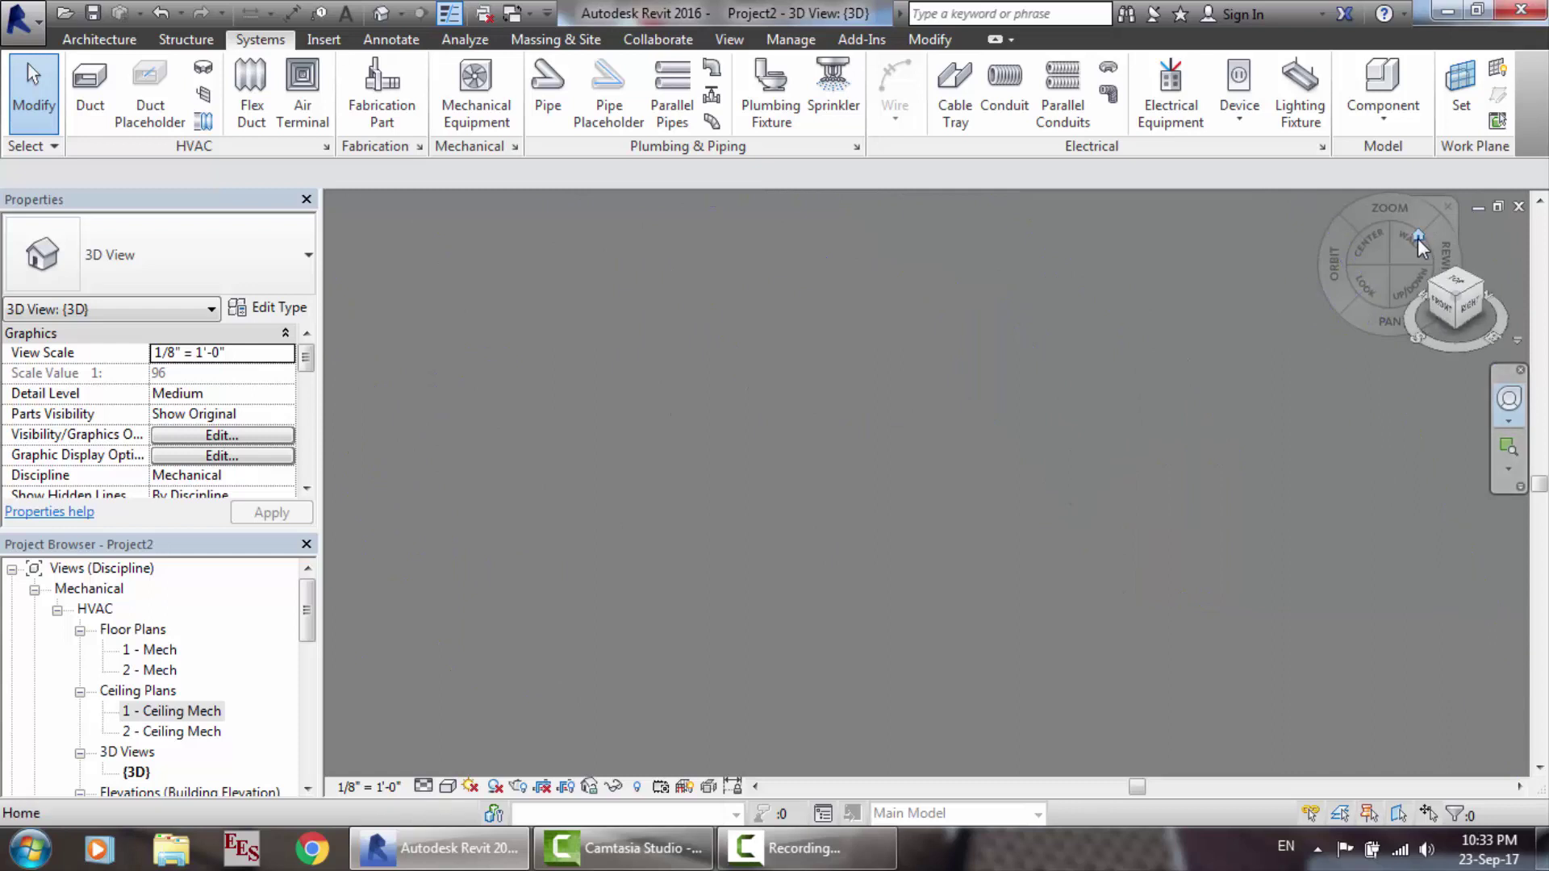
pyautogui.scroll(5, 1170, 565)
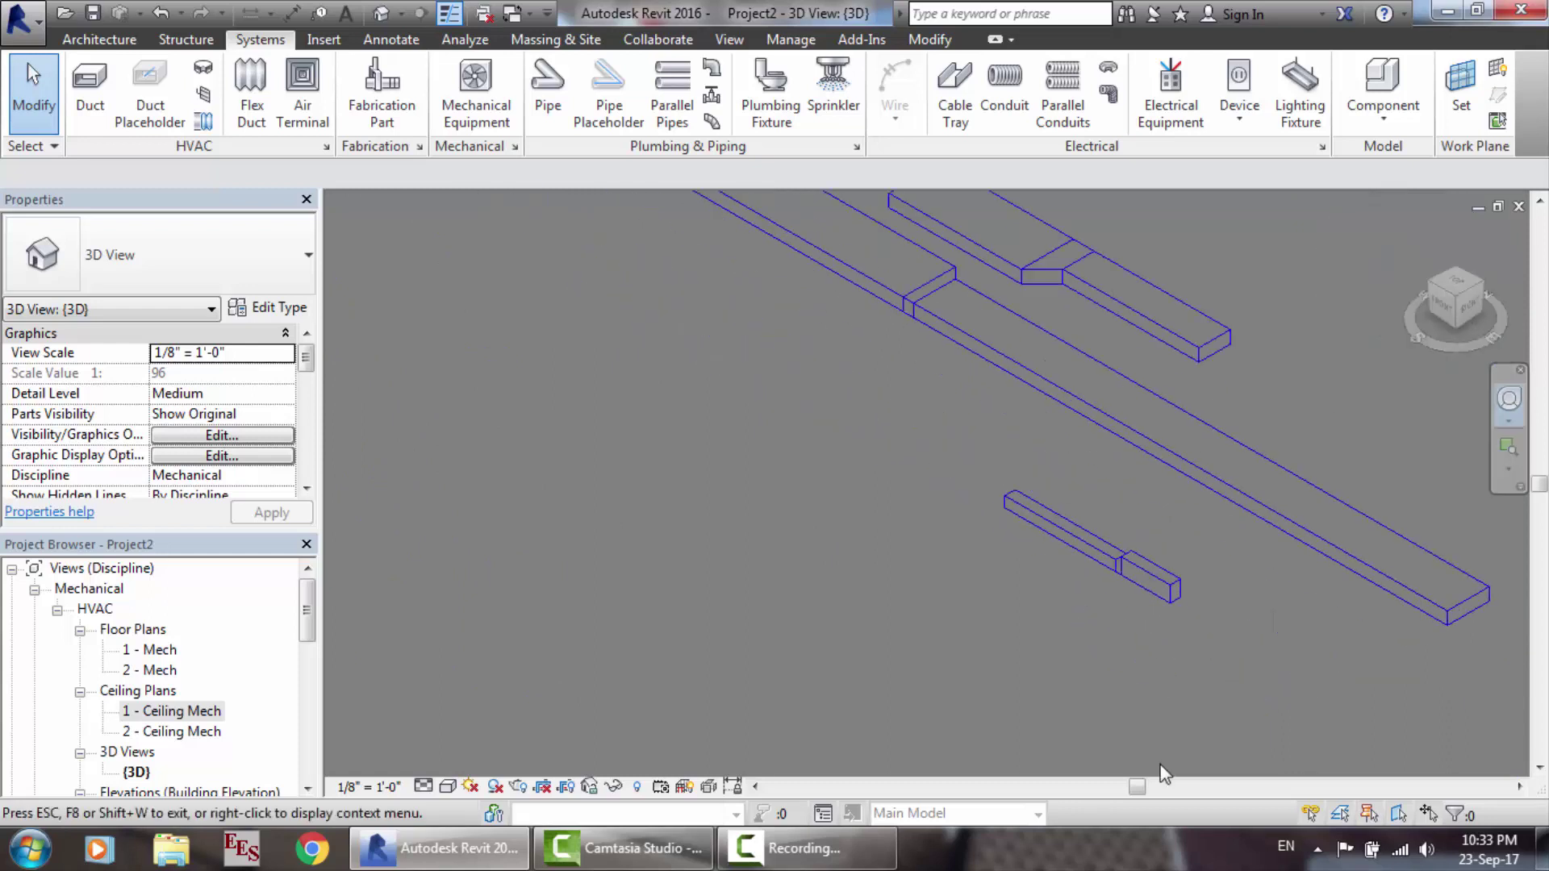
pyautogui.scroll(3, 1140, 500)
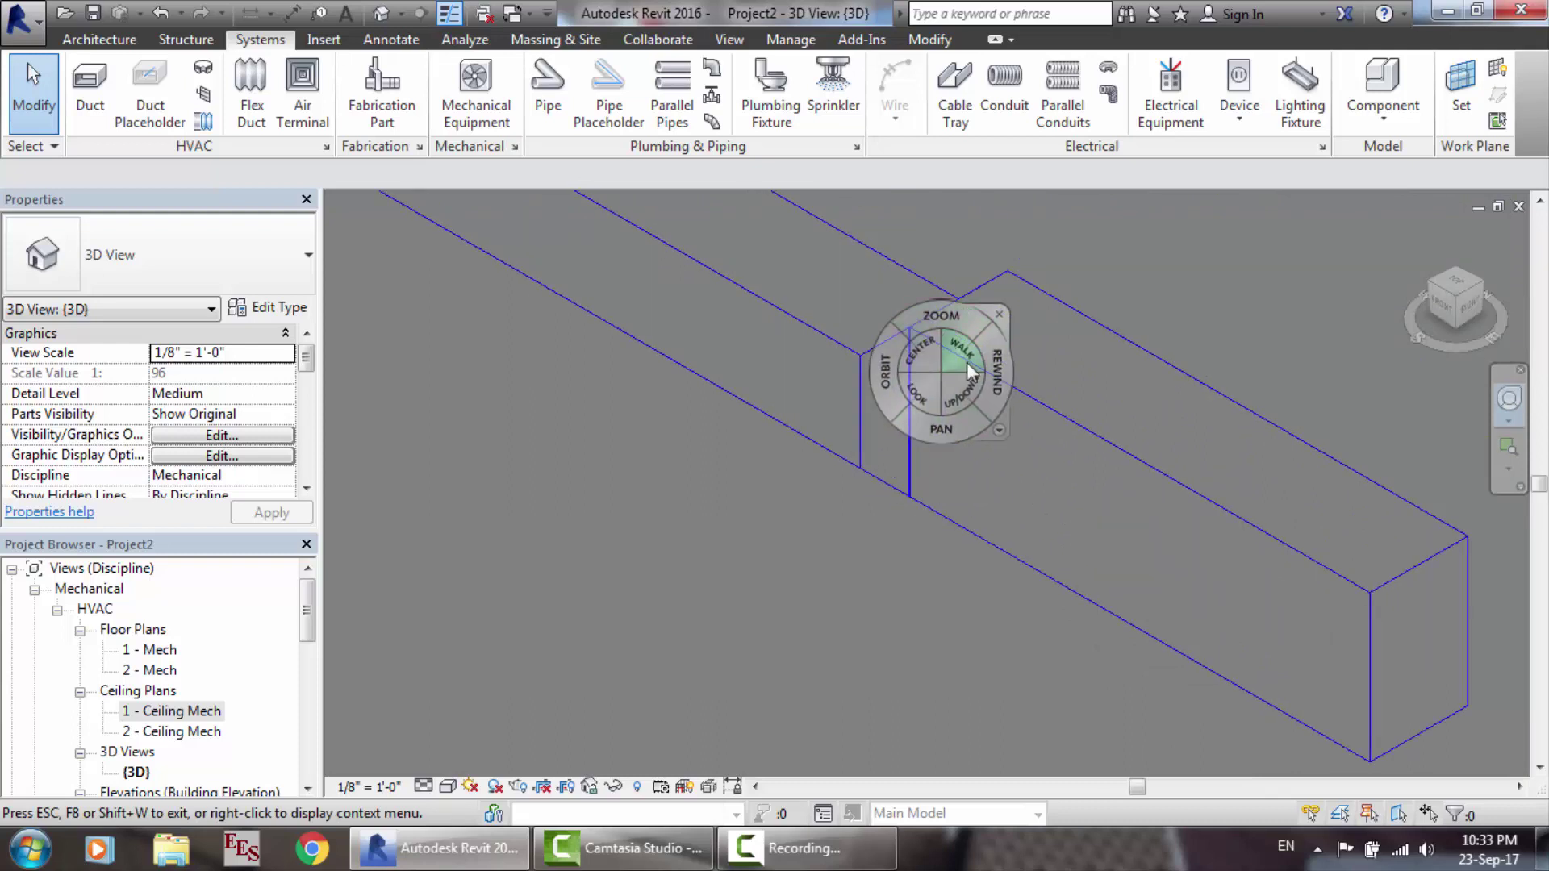
pyautogui.press('Escape')
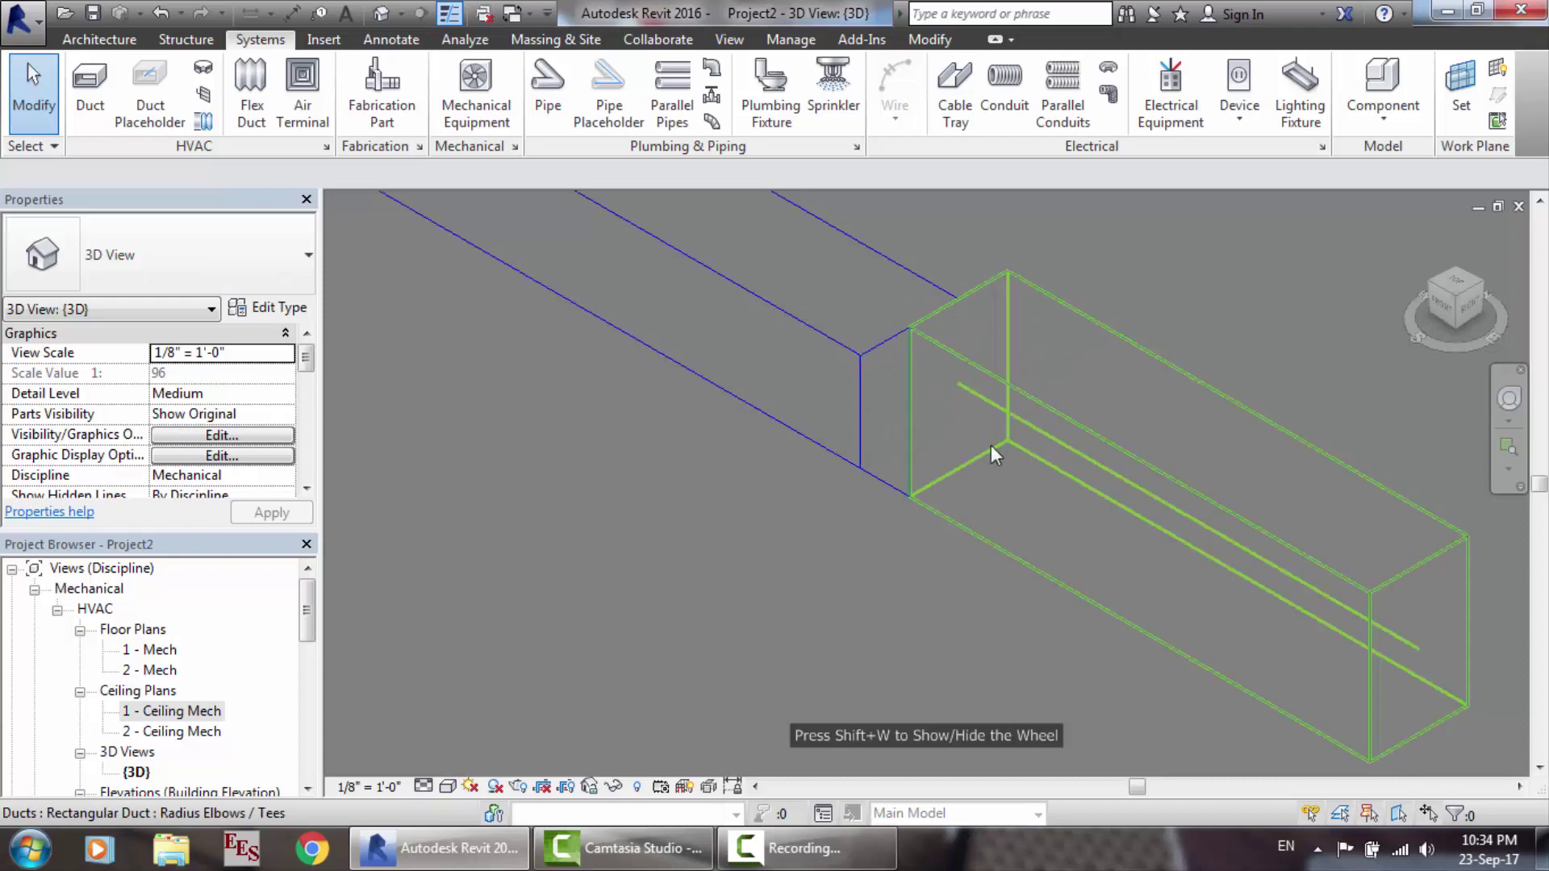
# Step: Switch from Revit to SketchUp 2017 and start a new model with the default Simple Template - Feet and Inches
pyautogui.click(1448, 10)
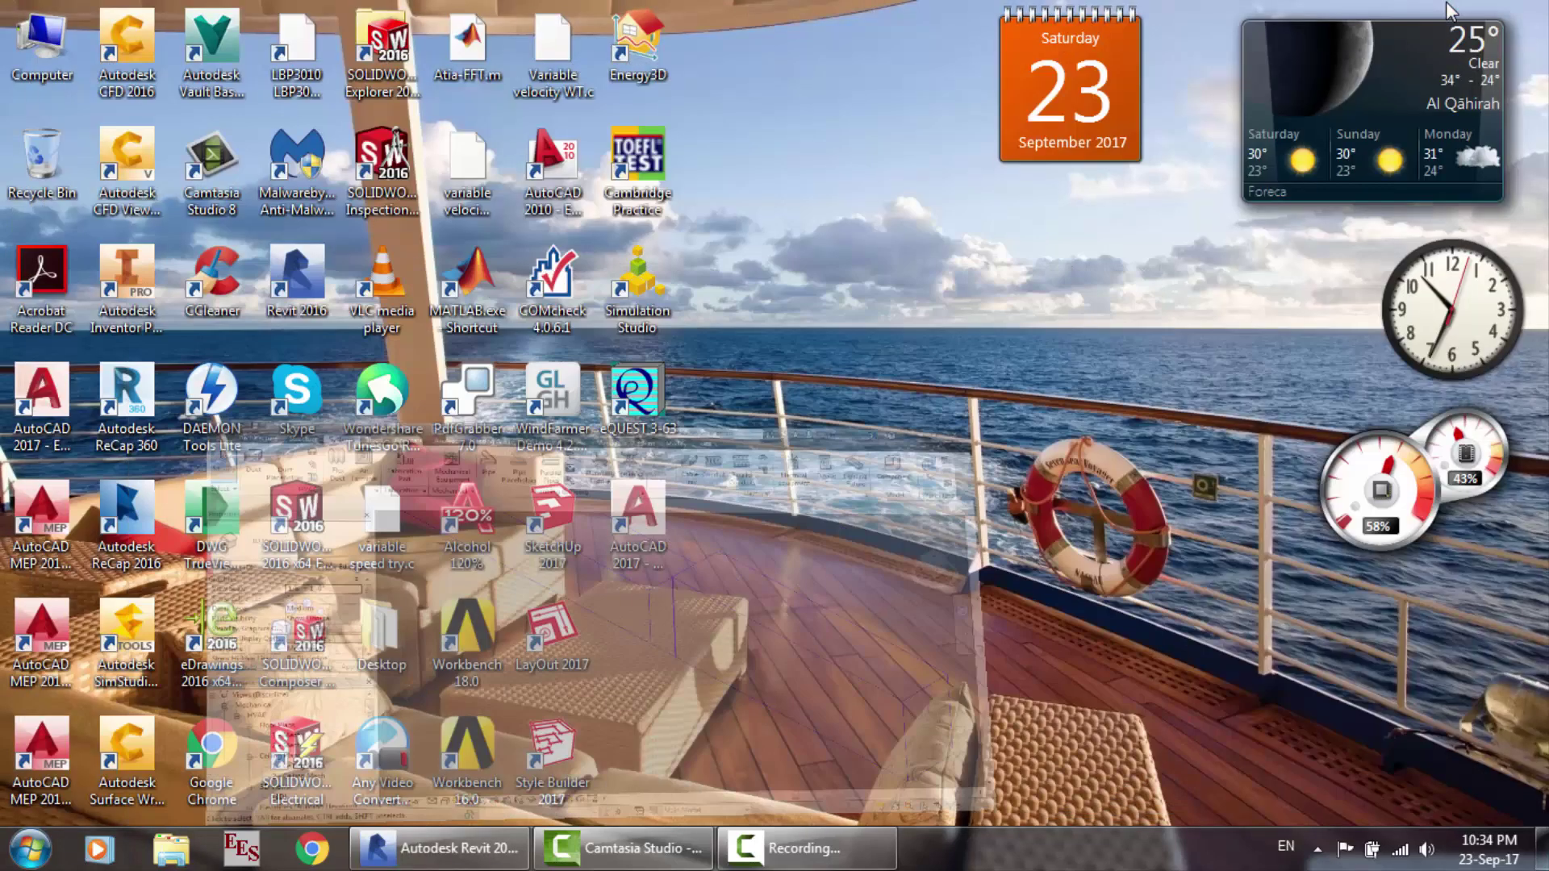
pyautogui.doubleClick(539, 525)
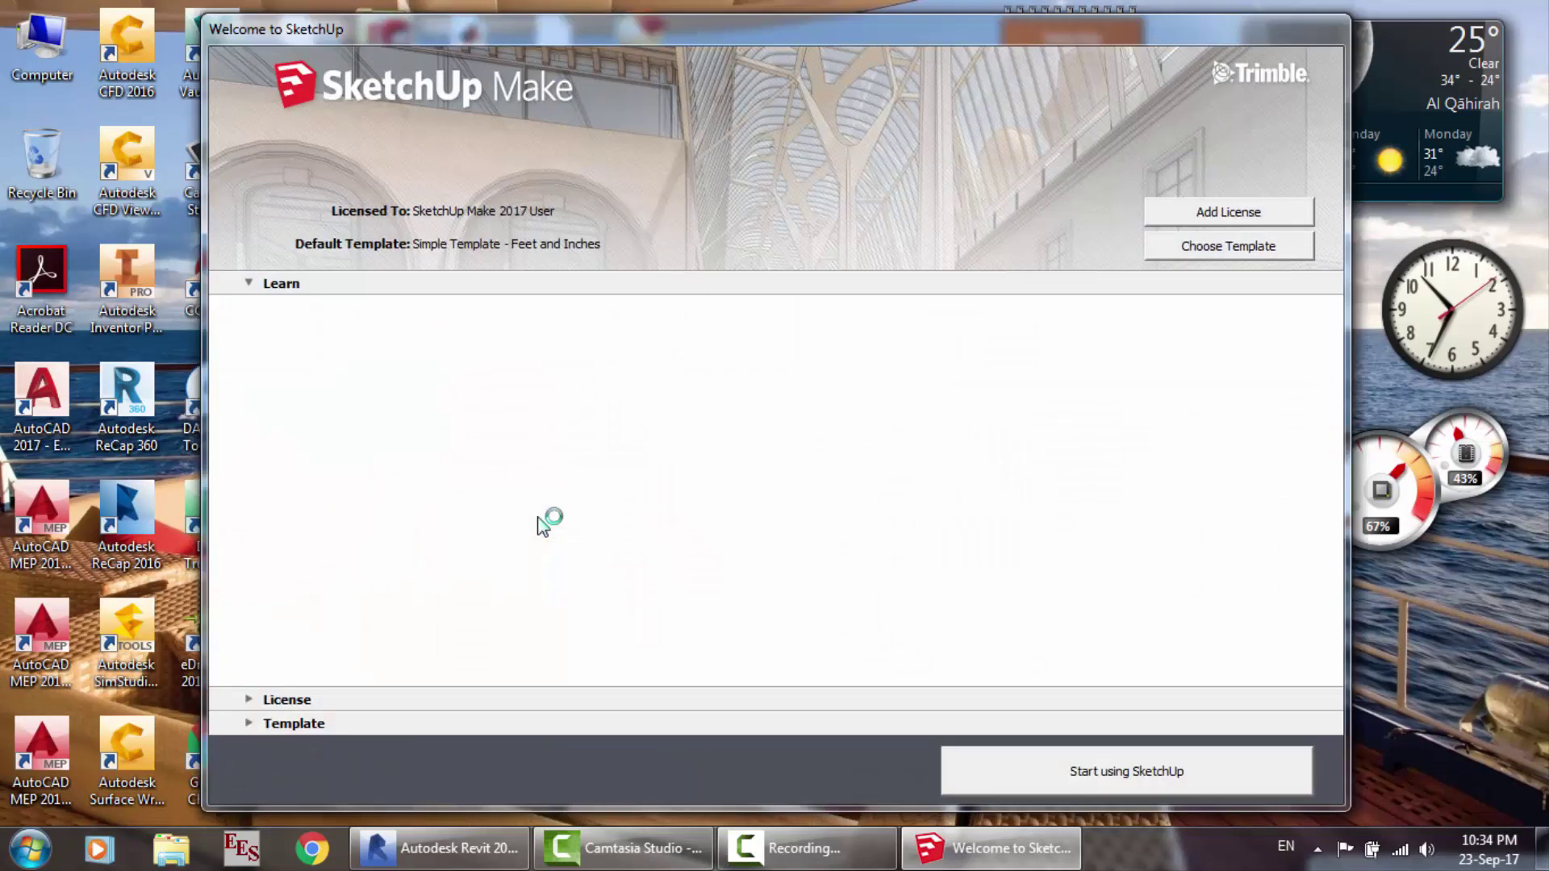
pyautogui.click(1082, 777)
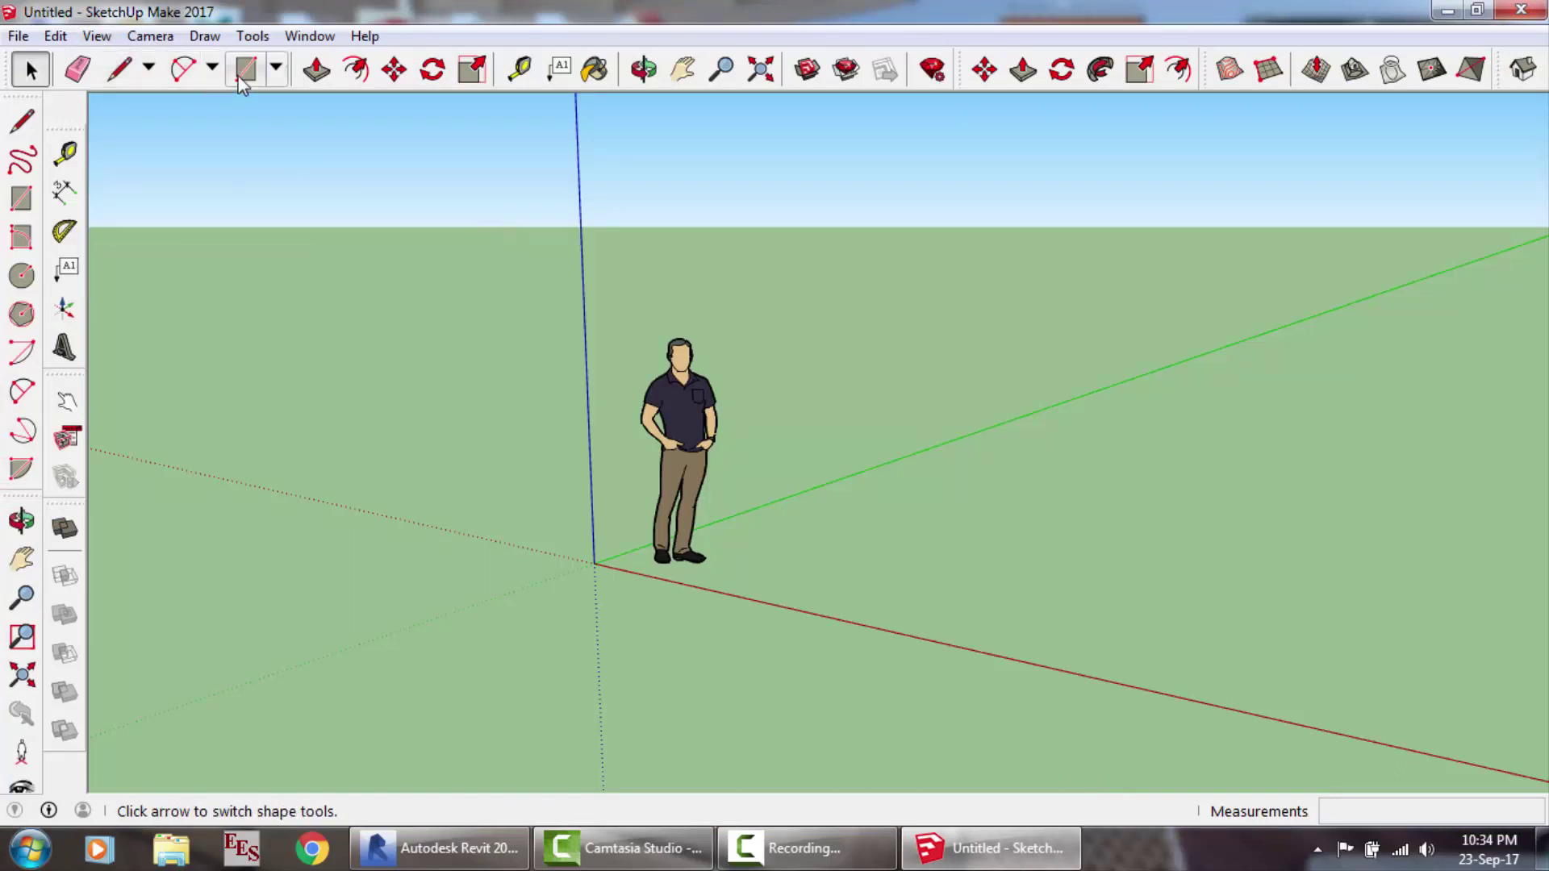
# Step: Draw a ground rectangle about 12' 5" by 4' 1" from the origin and pull it up about 2' 7" into a box
pyautogui.click(276, 77)
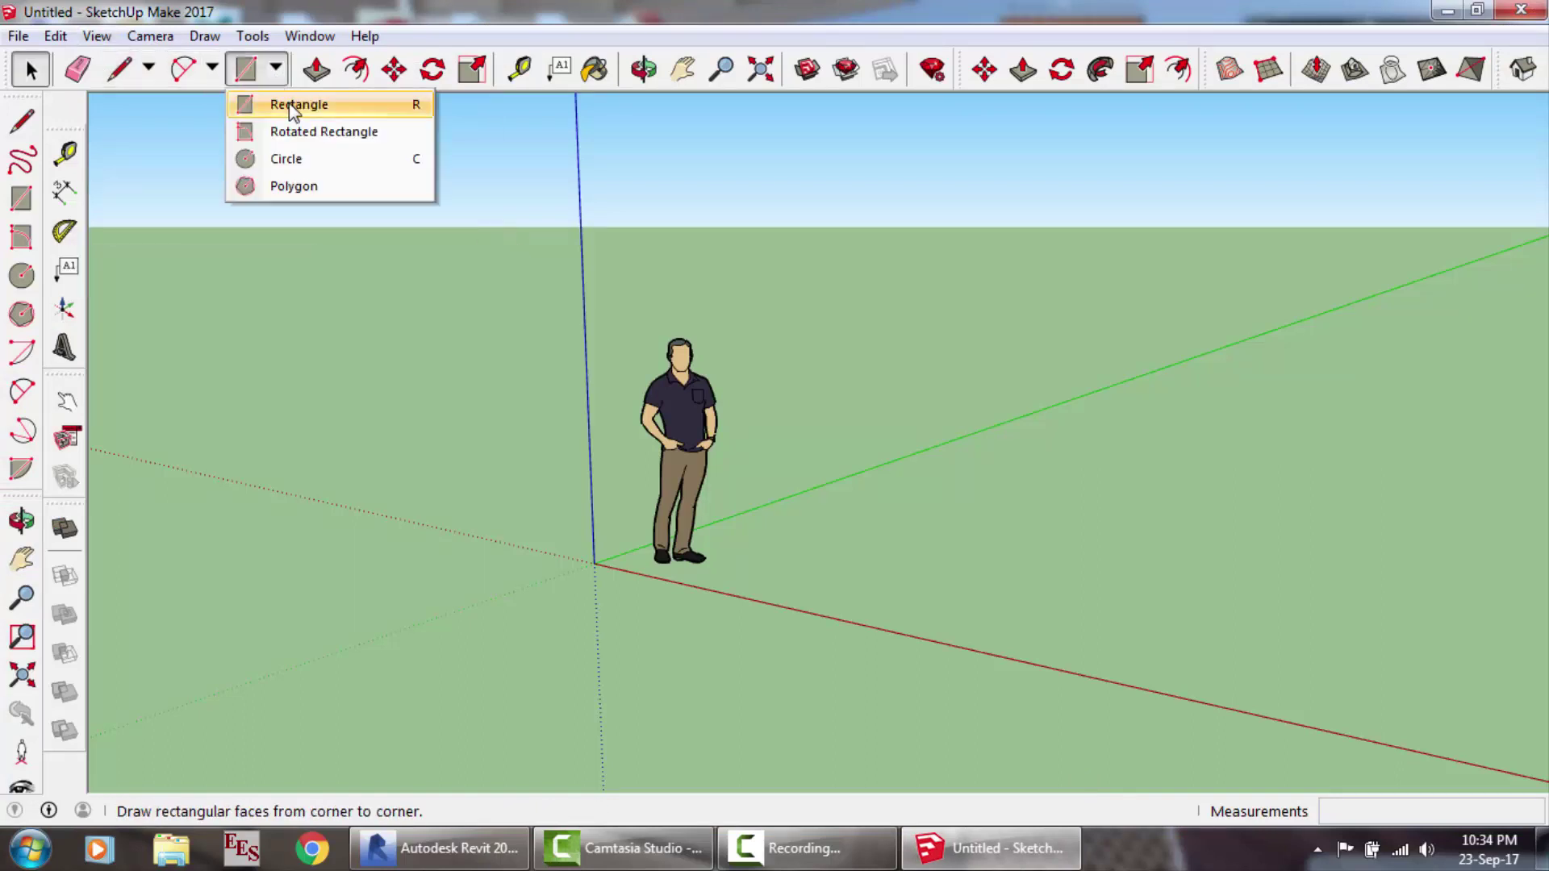
pyautogui.click(312, 104)
pyautogui.click(597, 563)
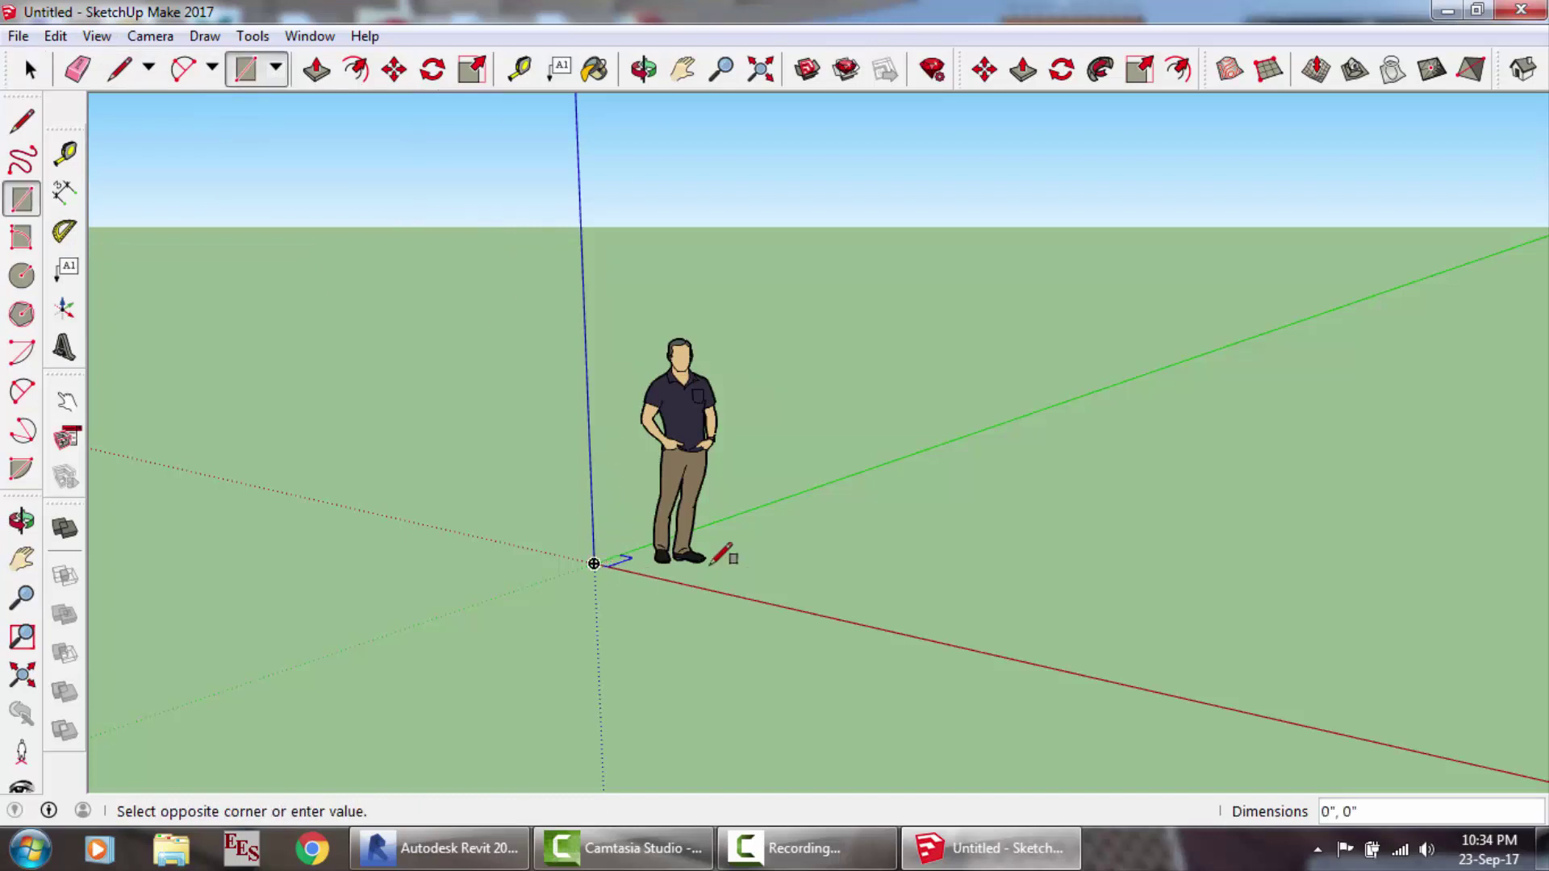
pyautogui.click(1123, 603)
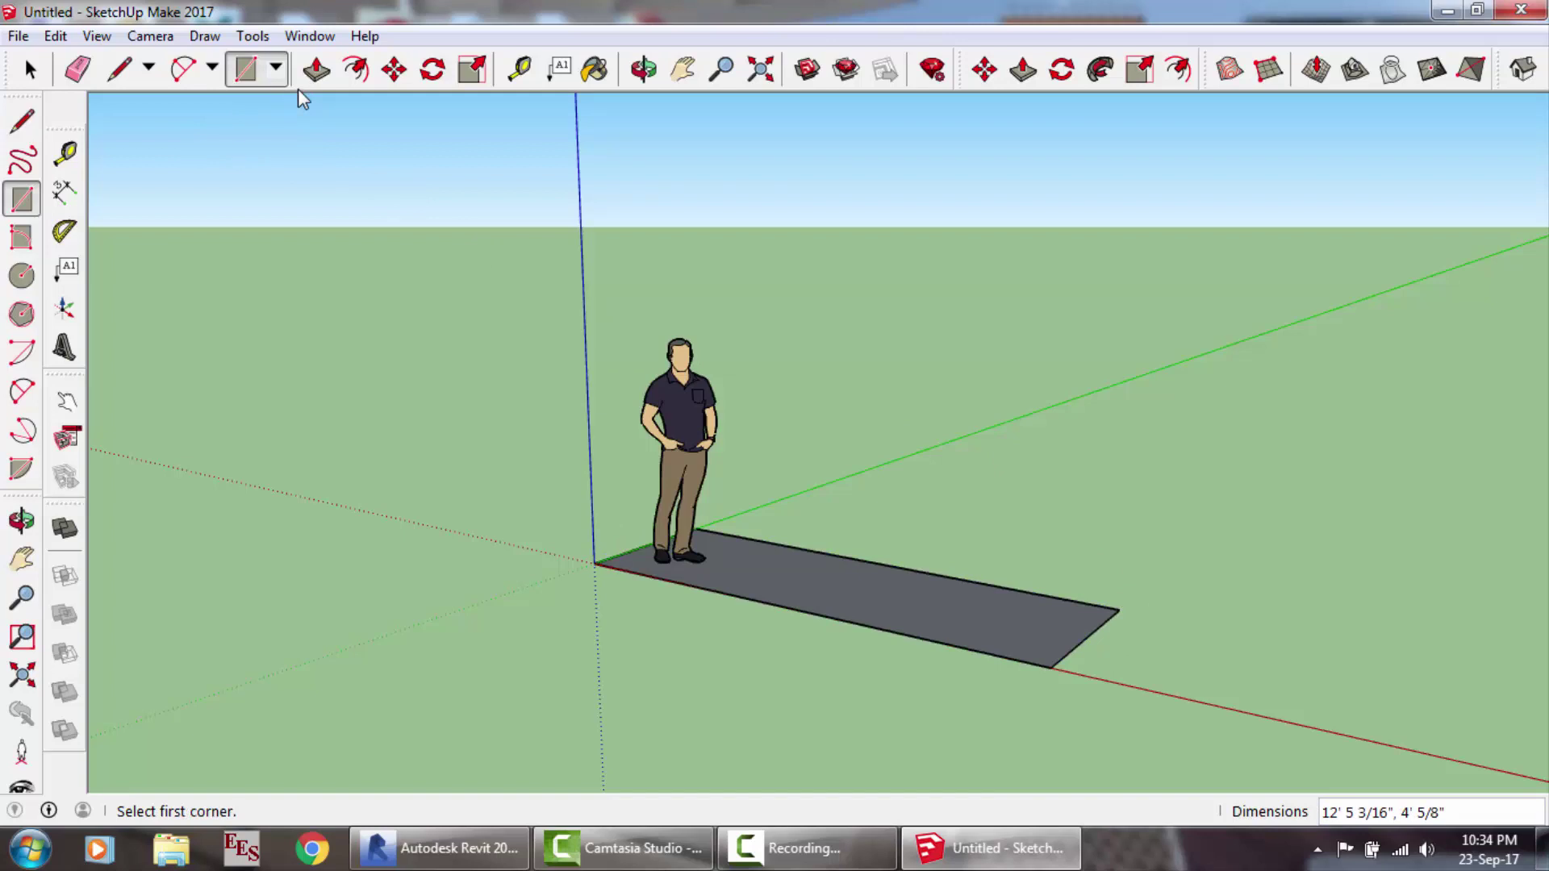
pyautogui.click(316, 69)
pyautogui.click(1049, 627)
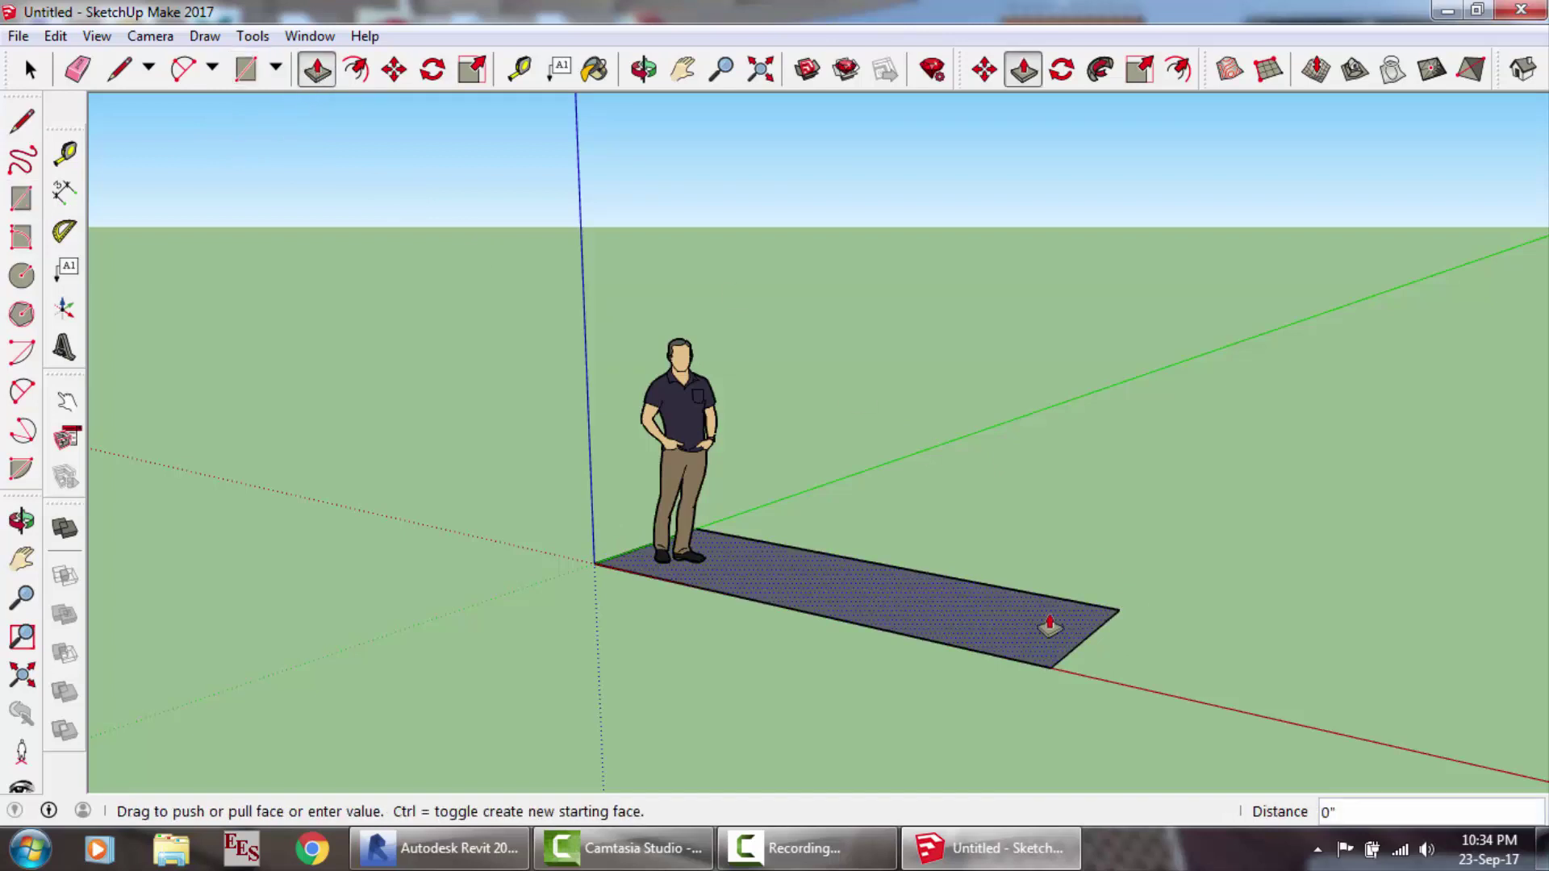
pyautogui.click(1054, 516)
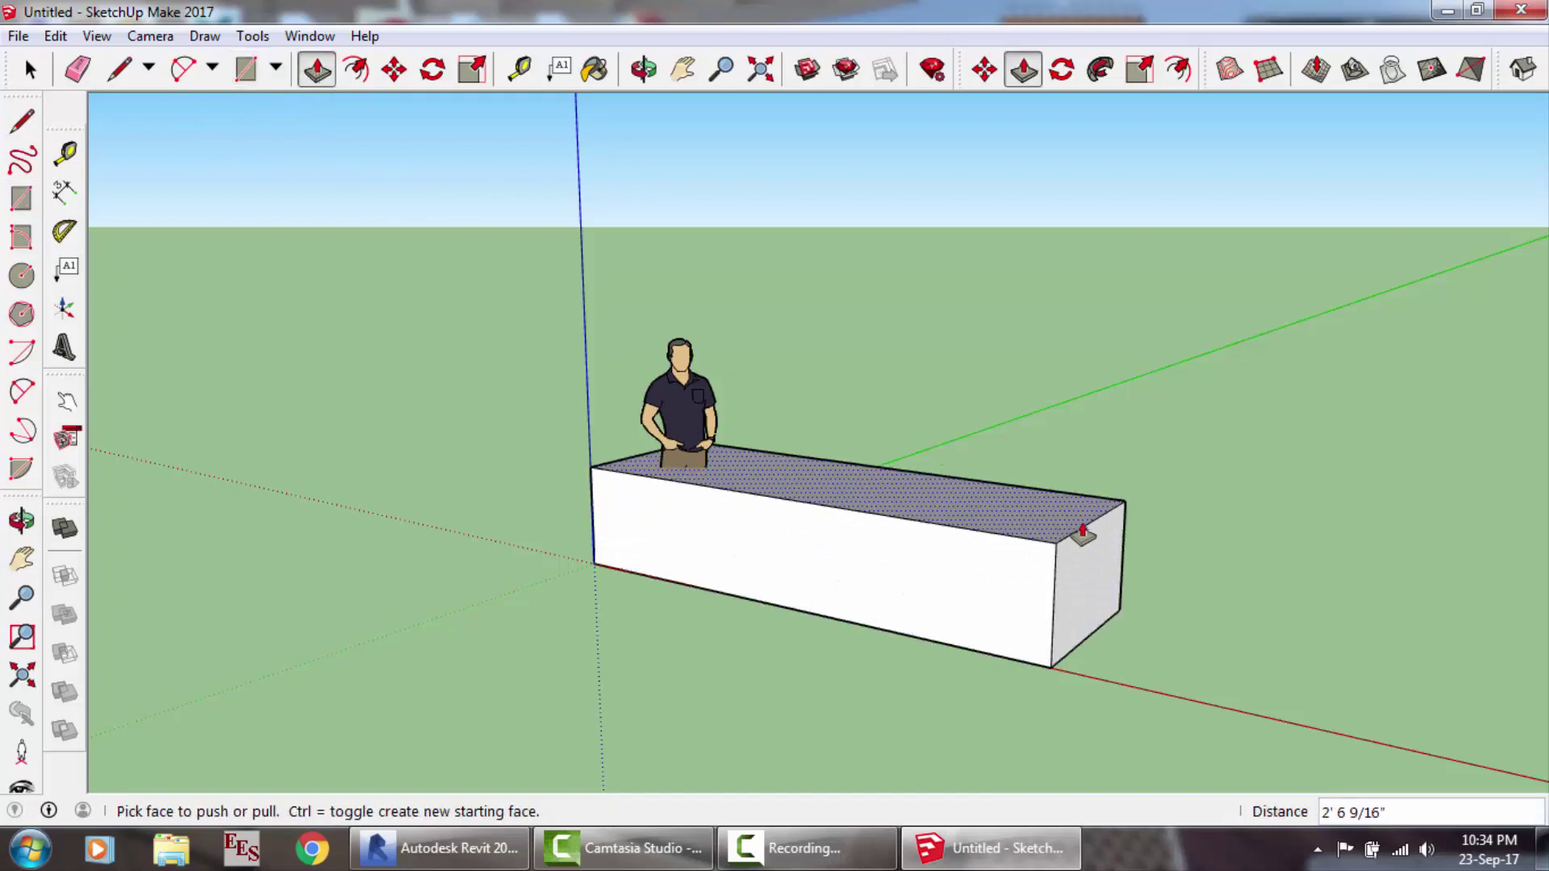
# Step: Shorten the box by pushing in its end face on the red axis, and extend it with a separate section about 4' 4" long
pyautogui.click(1098, 555)
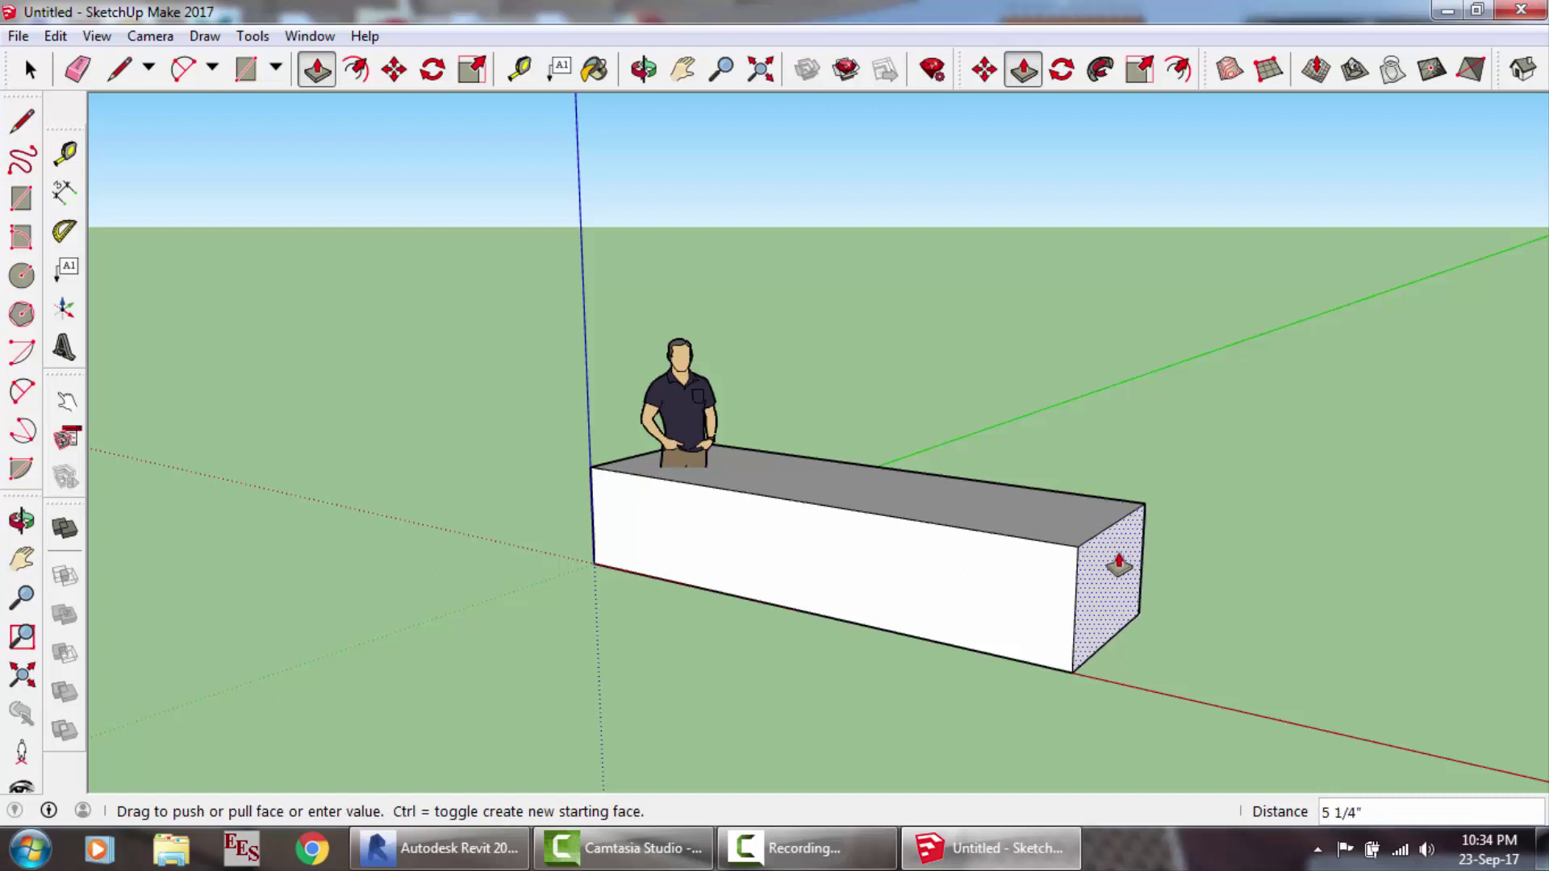
pyautogui.moveTo(1119, 565); pyautogui.dragTo(823, 807)
pyautogui.click(807, 848)
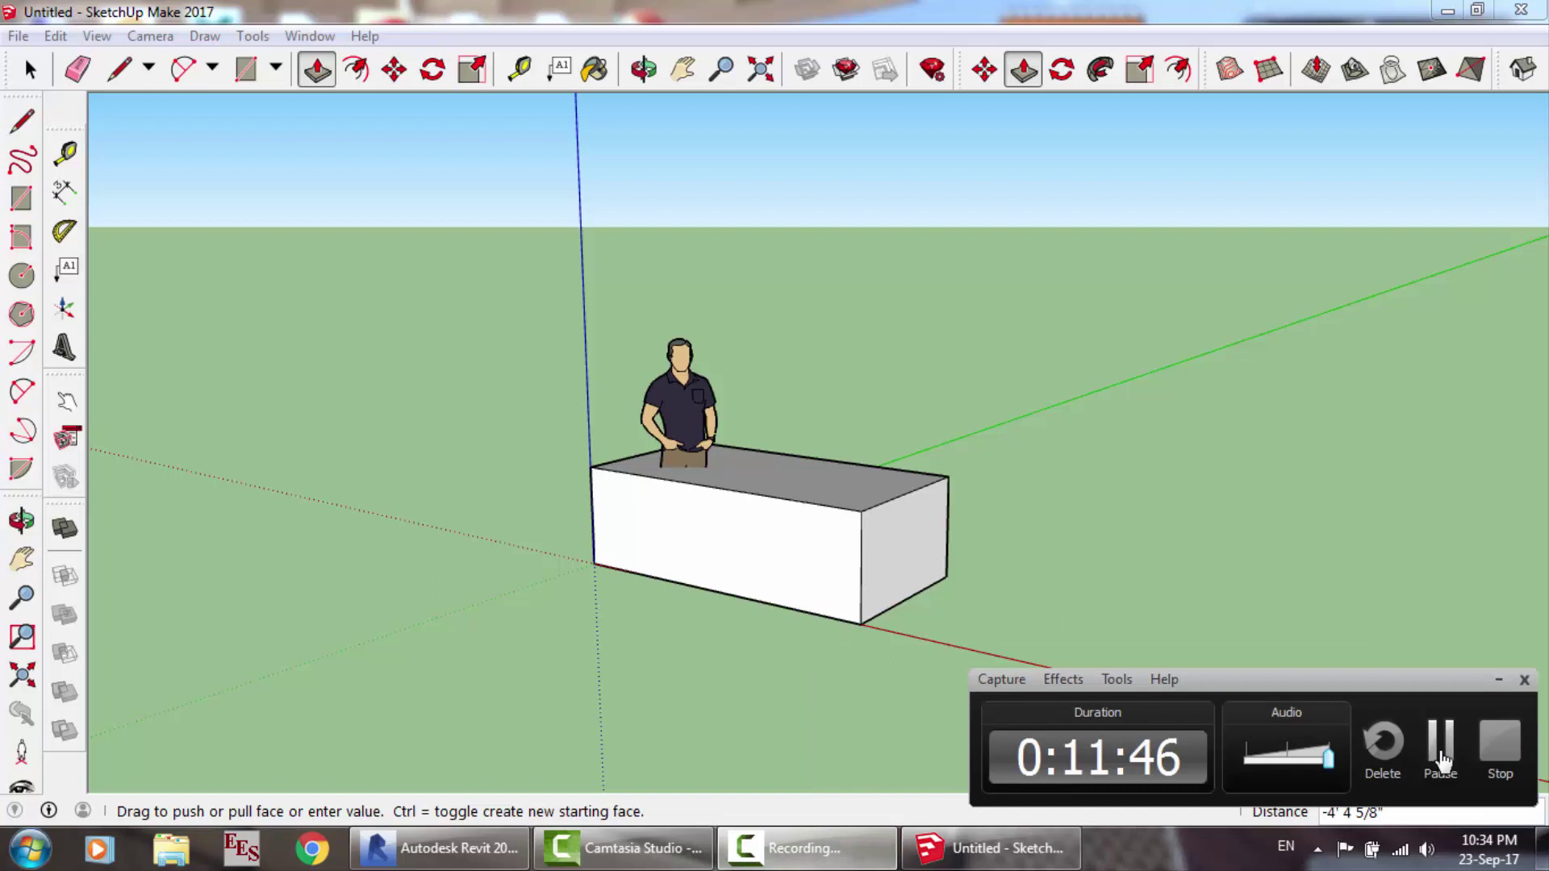
pyautogui.click(1441, 746)
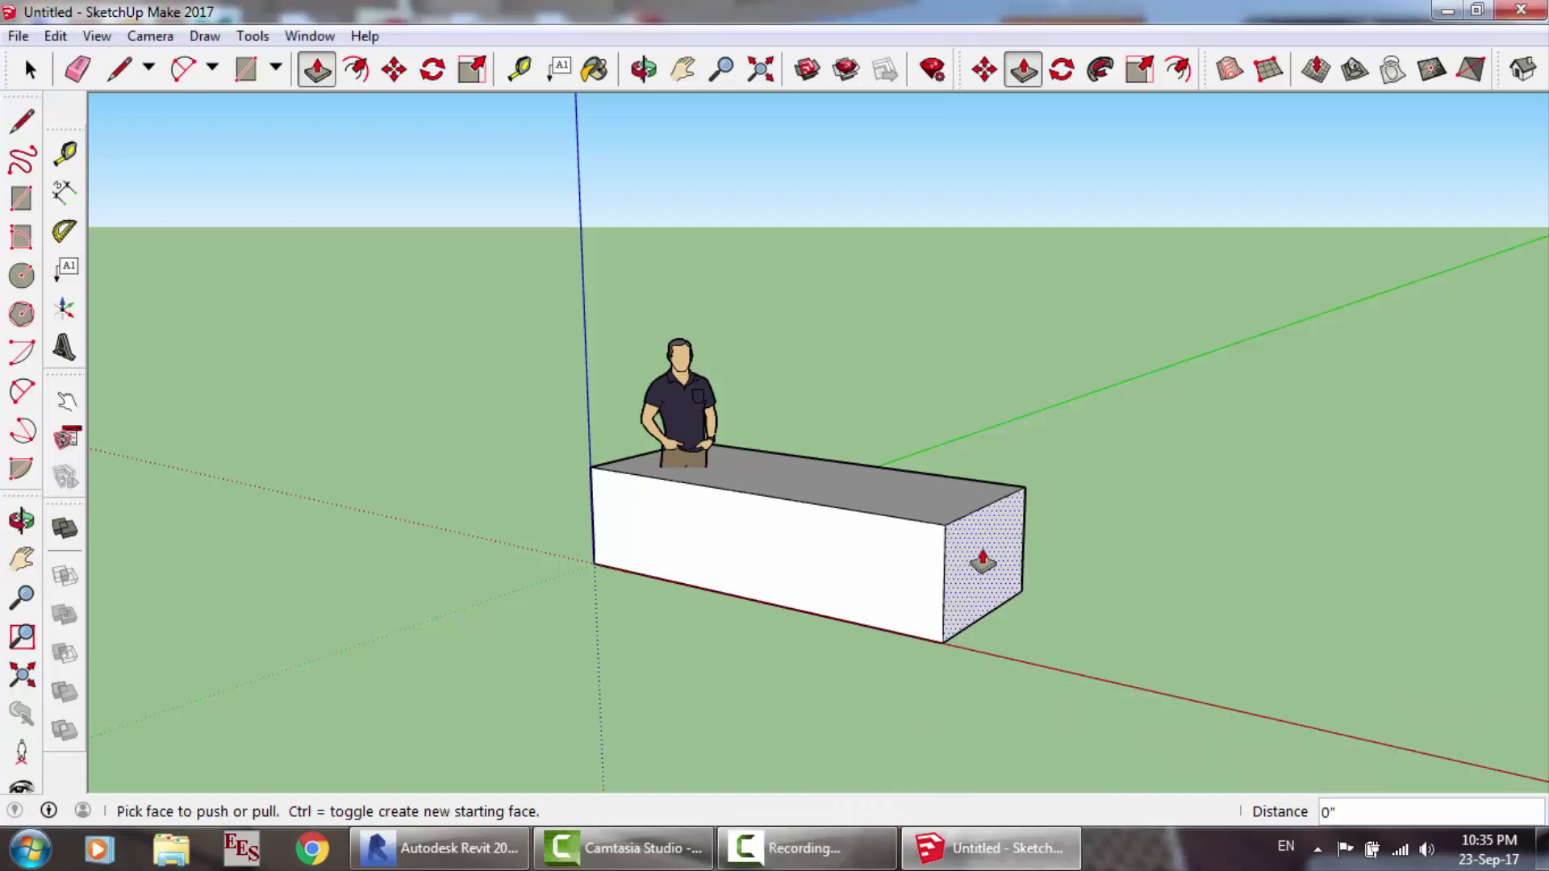
pyautogui.moveTo(986, 565); pyautogui.dragTo(1178, 631)
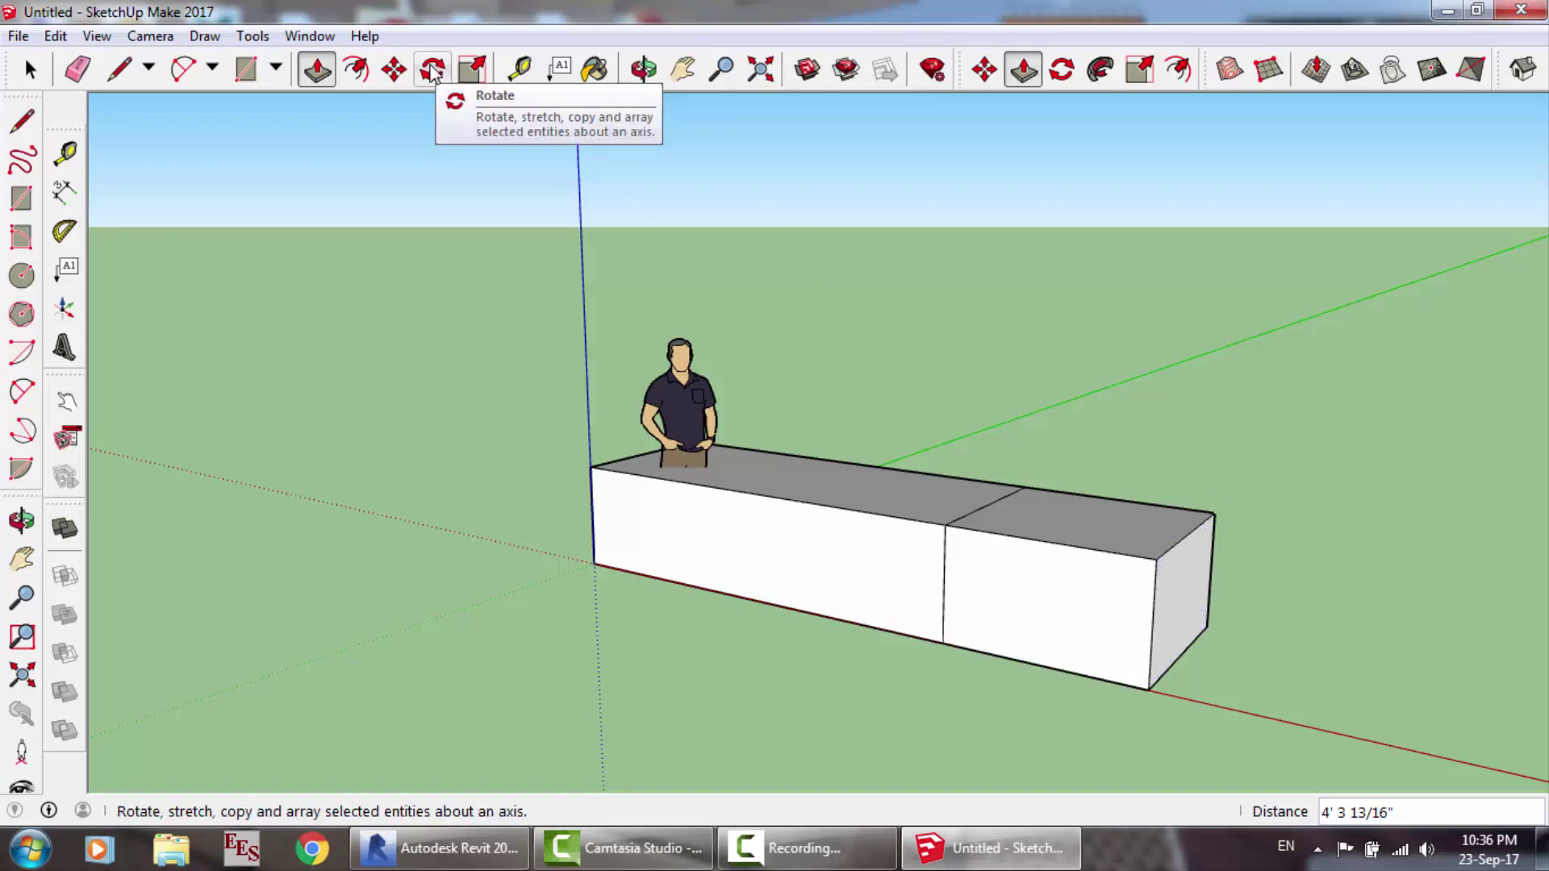
pyautogui.click(472, 70)
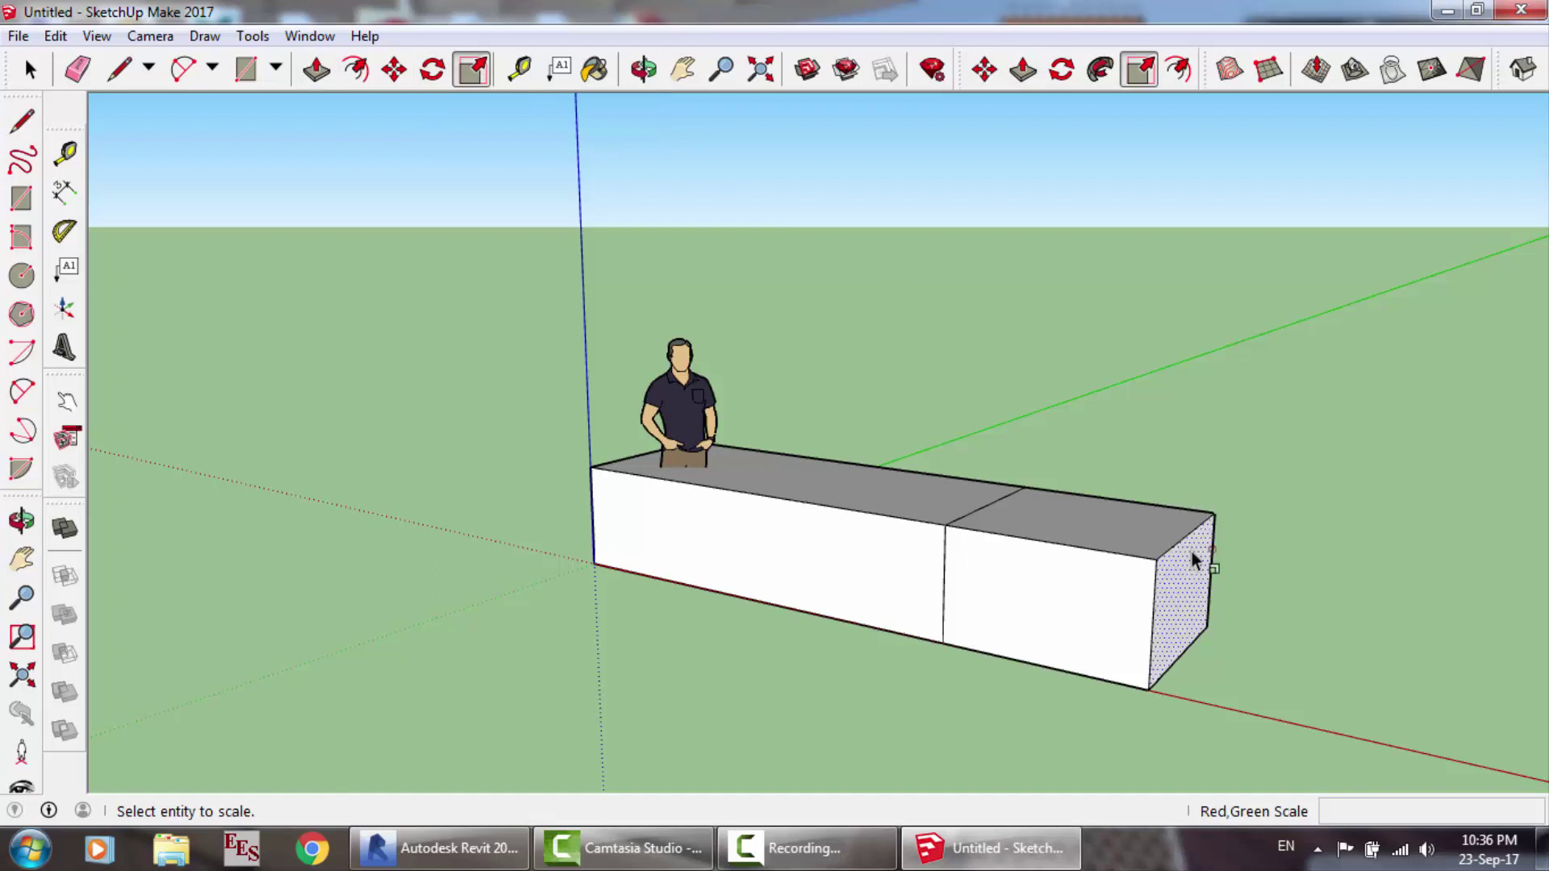
pyautogui.click(1185, 591)
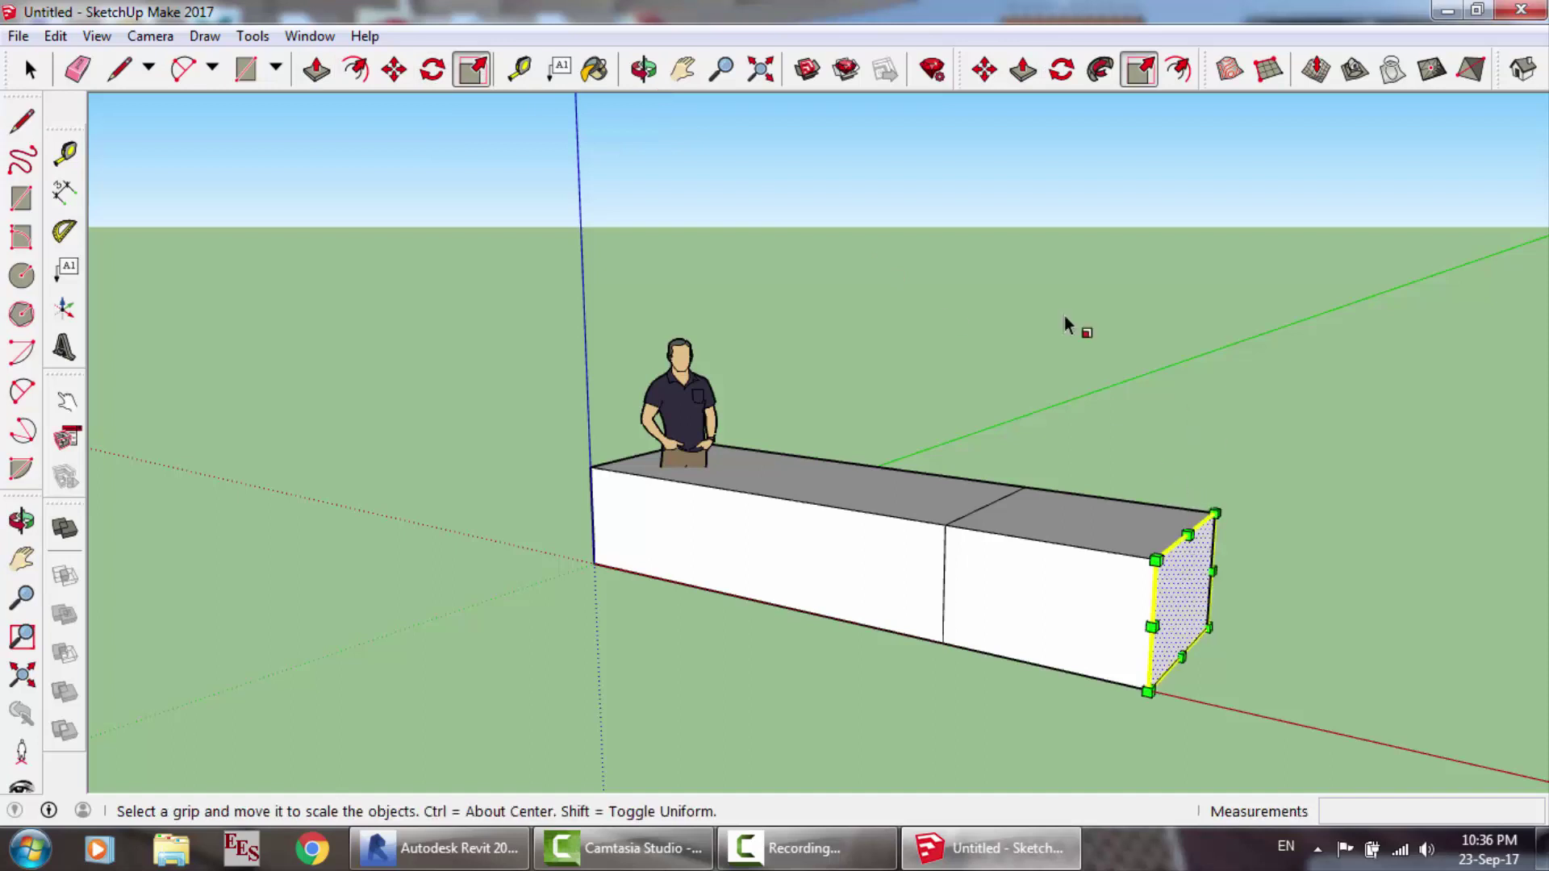
pyautogui.click(432, 70)
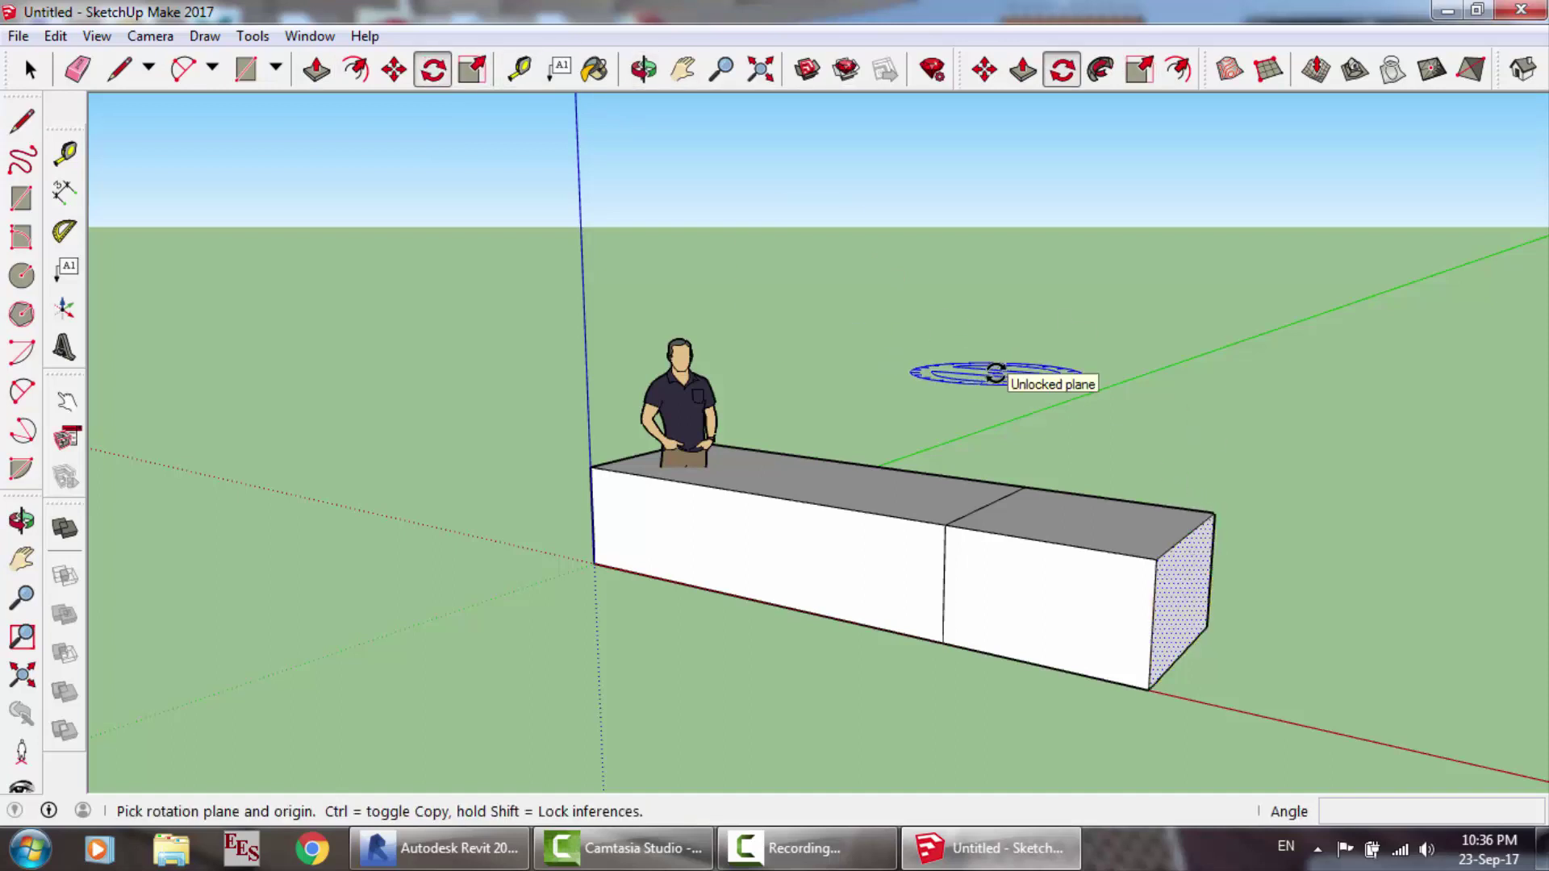
pyautogui.moveTo(995, 373); pyautogui.dragTo(900, 403)
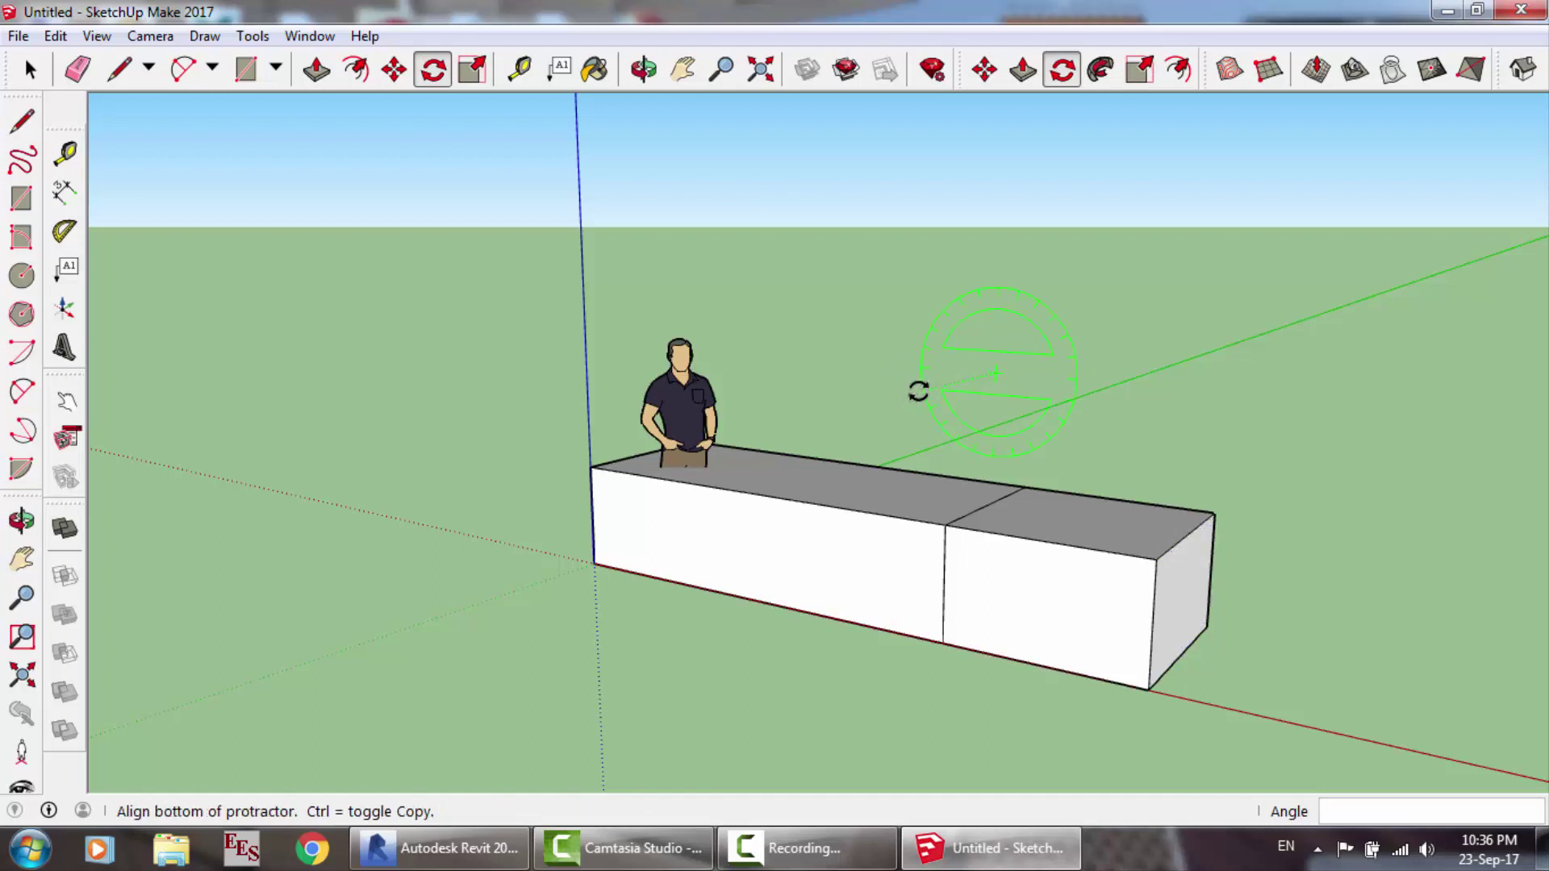
pyautogui.press('Escape')
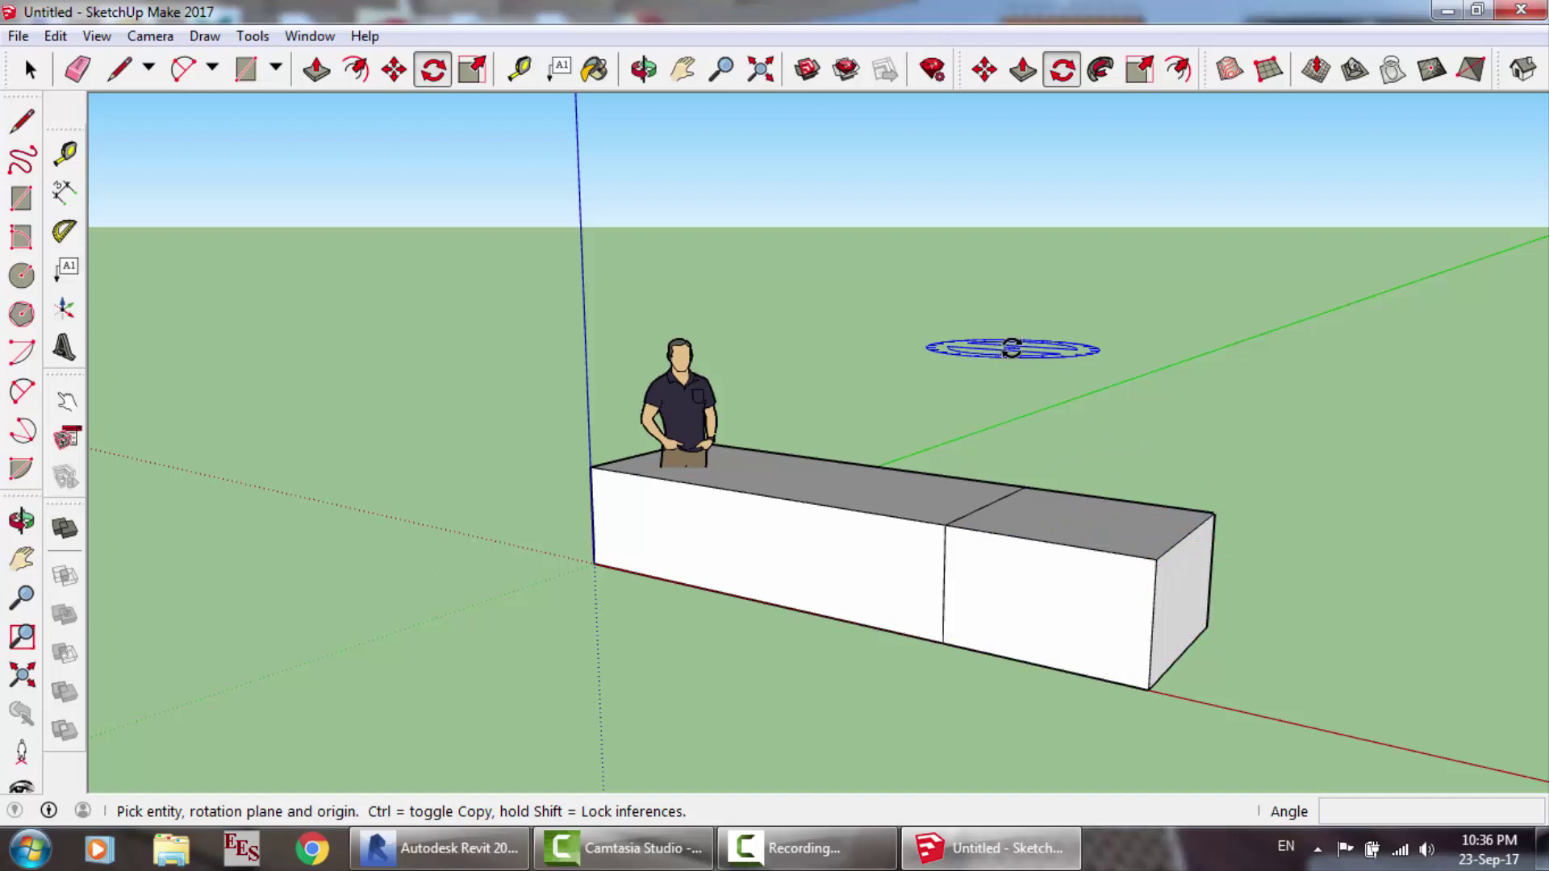
pyautogui.click(803, 848)
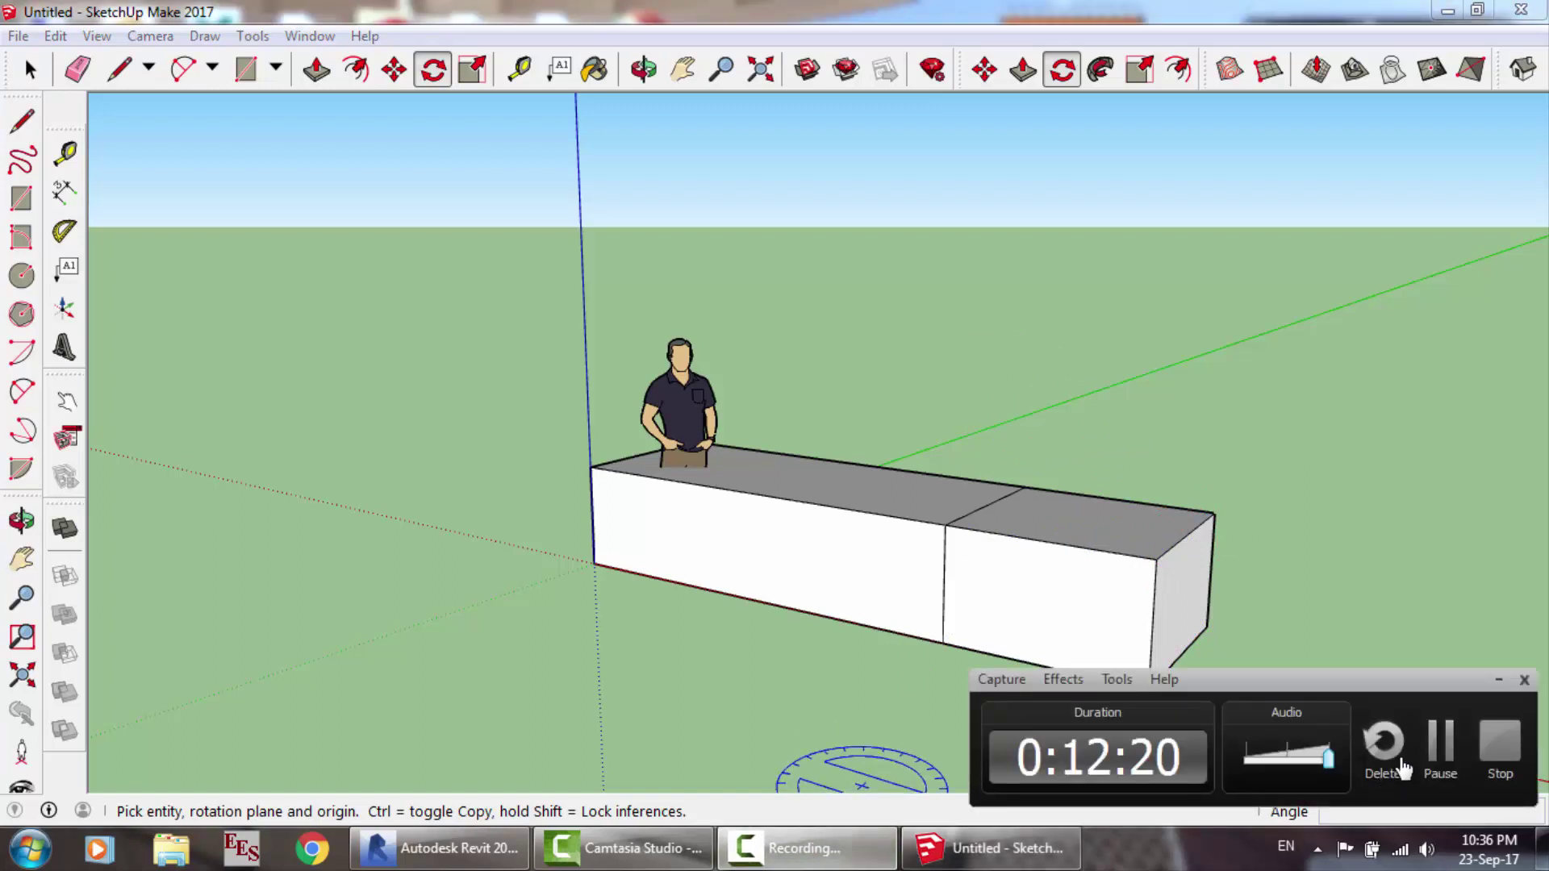
pyautogui.click(1437, 754)
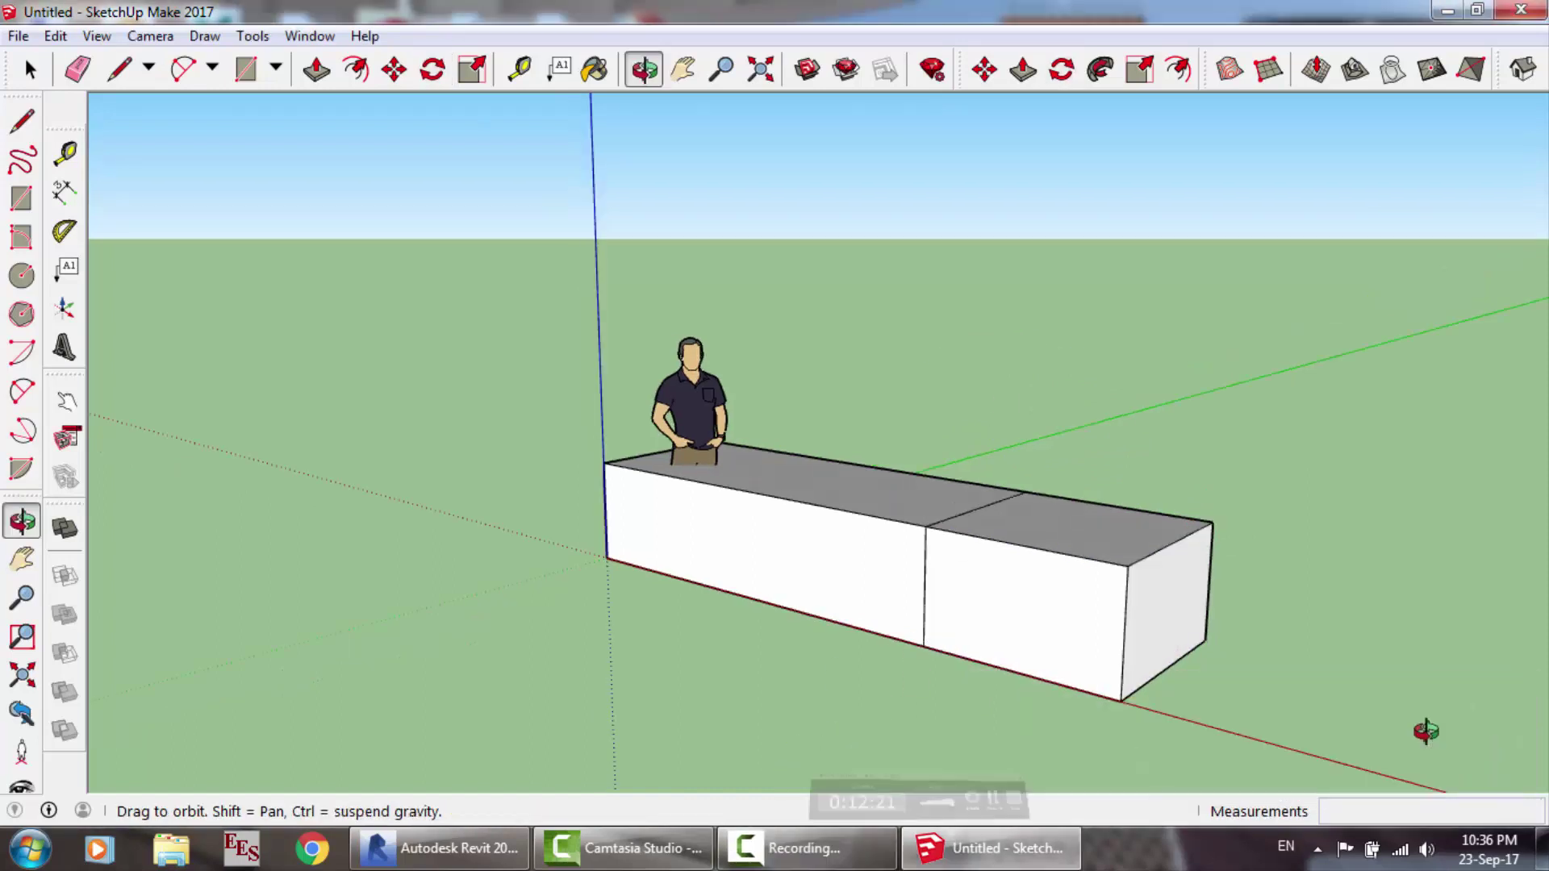
# Step: Scale the end face of the added section to 0.50 along the green axis about its opposite side, forming a one-sided taper
pyautogui.click(149, 37)
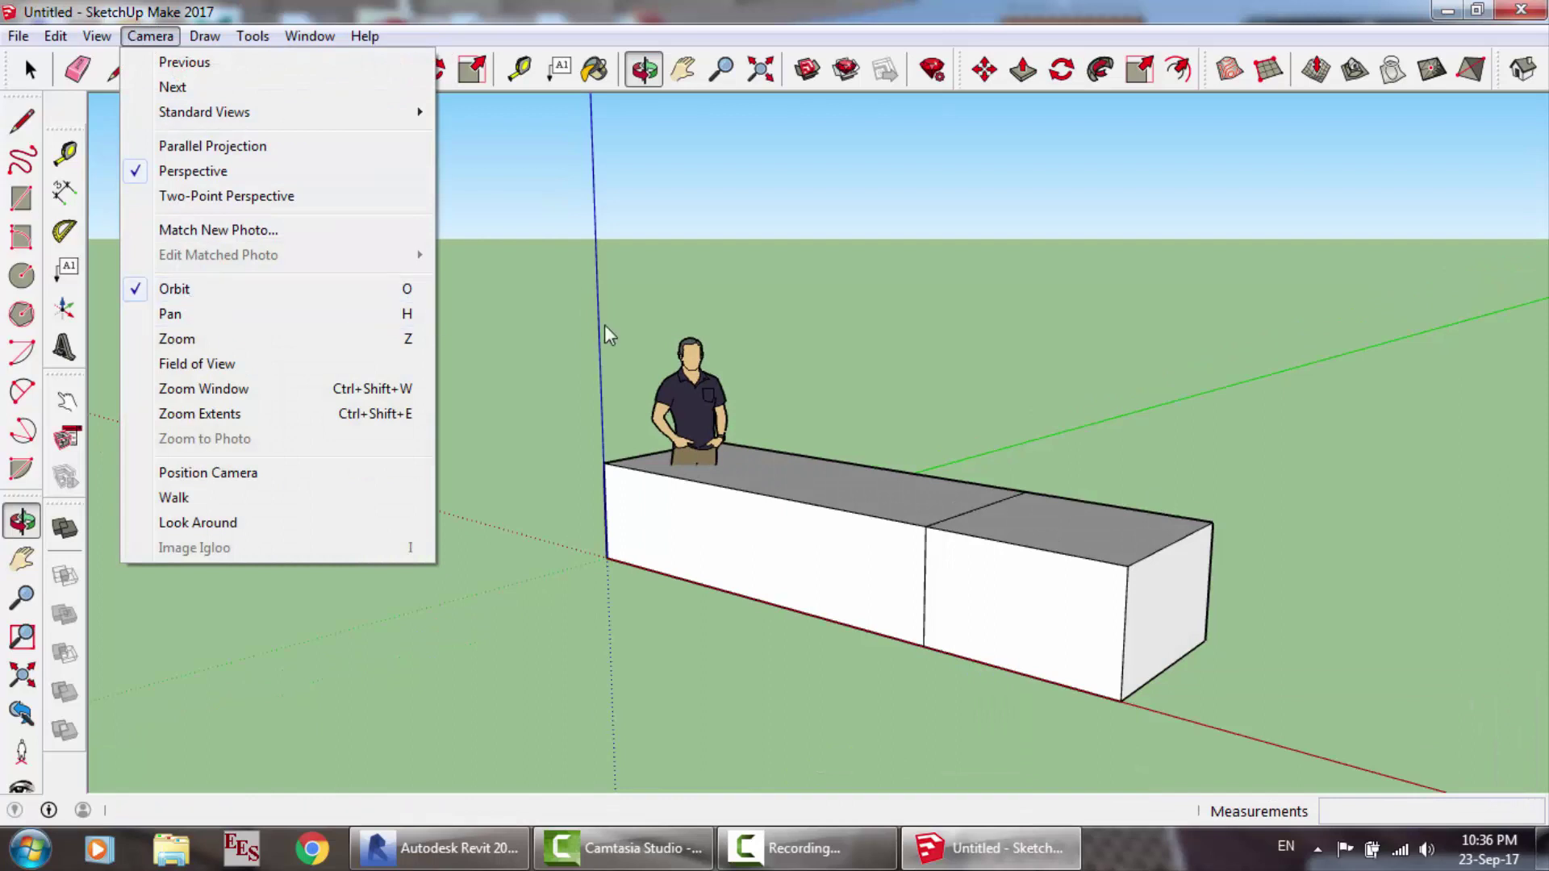
pyautogui.click(1018, 349)
pyautogui.moveTo(1013, 346); pyautogui.dragTo(885, 356)
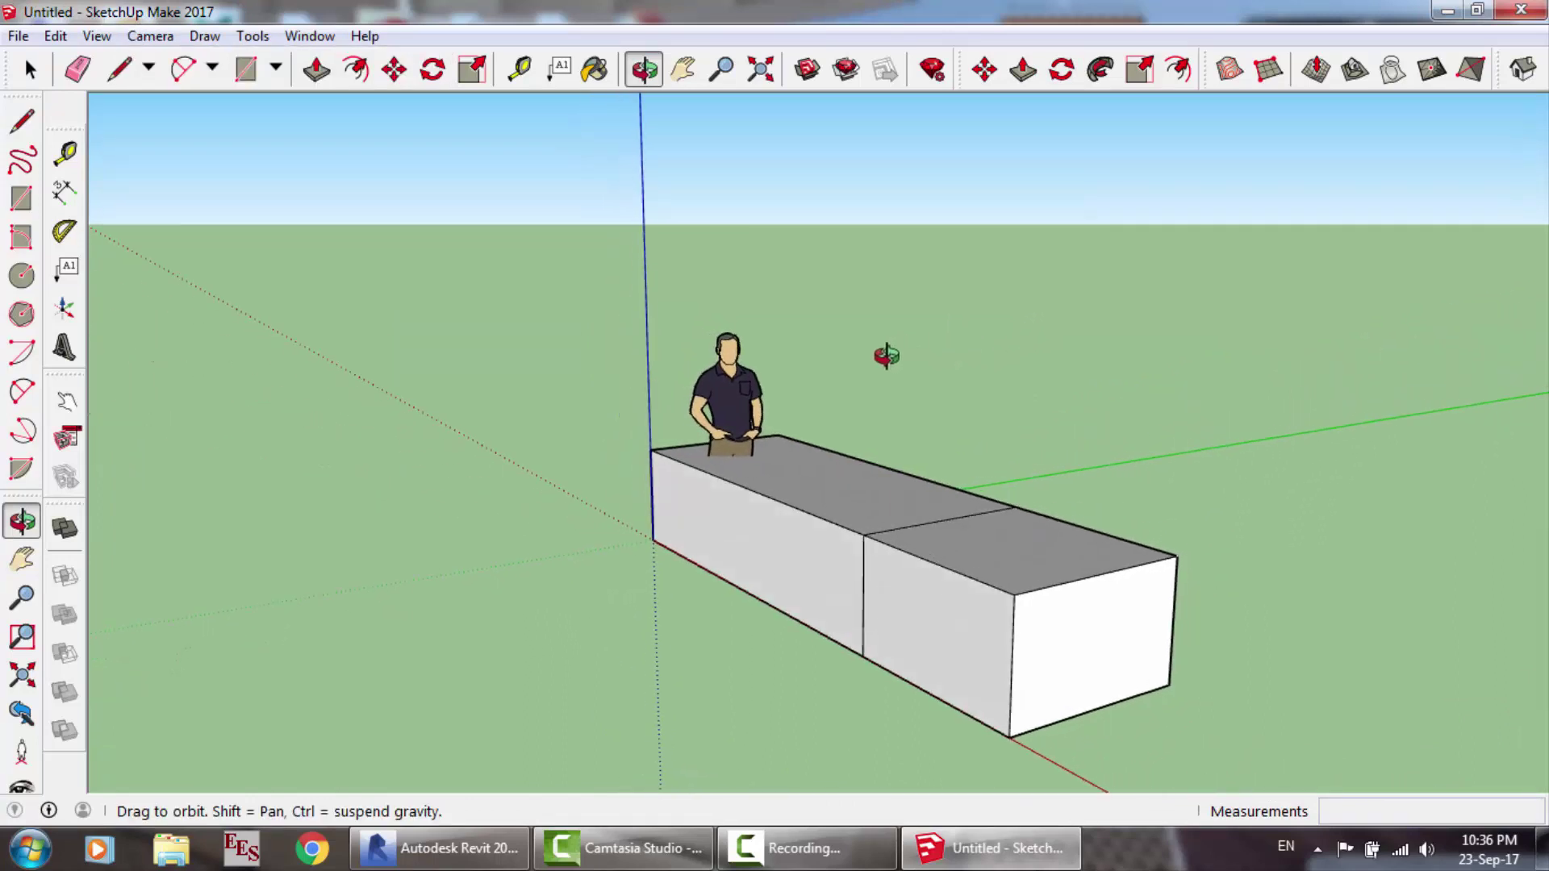
pyautogui.click(472, 68)
pyautogui.click(1107, 629)
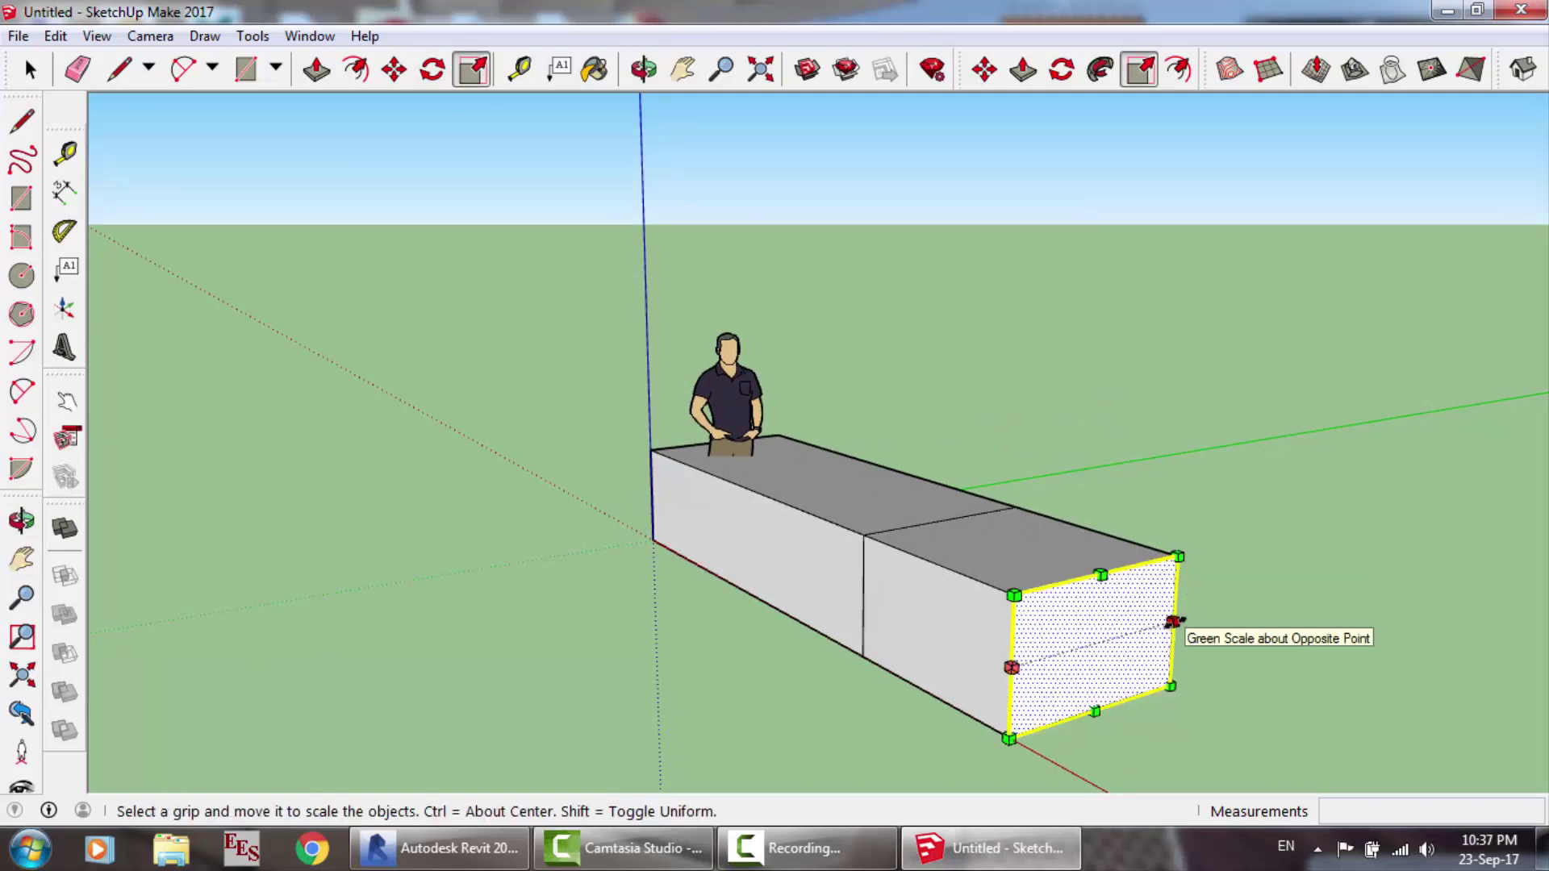
pyautogui.moveTo(1172, 621); pyautogui.dragTo(1089, 658)
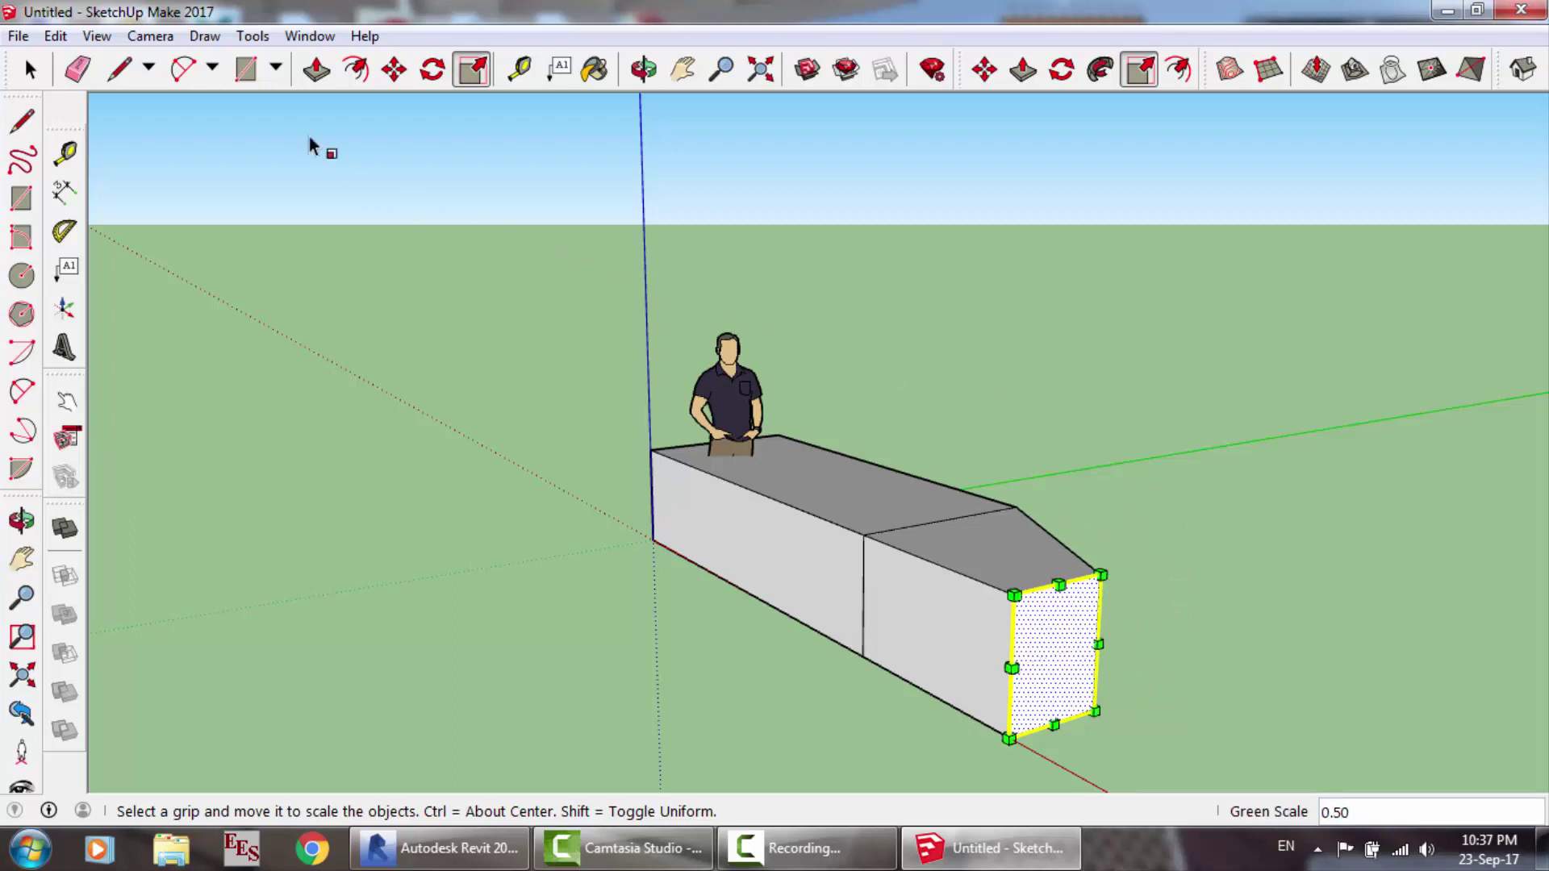
# Step: Scale the end face of the tapered section to 3.00 along the green axis about its opposite side, flaring it outward
pyautogui.click(433, 70)
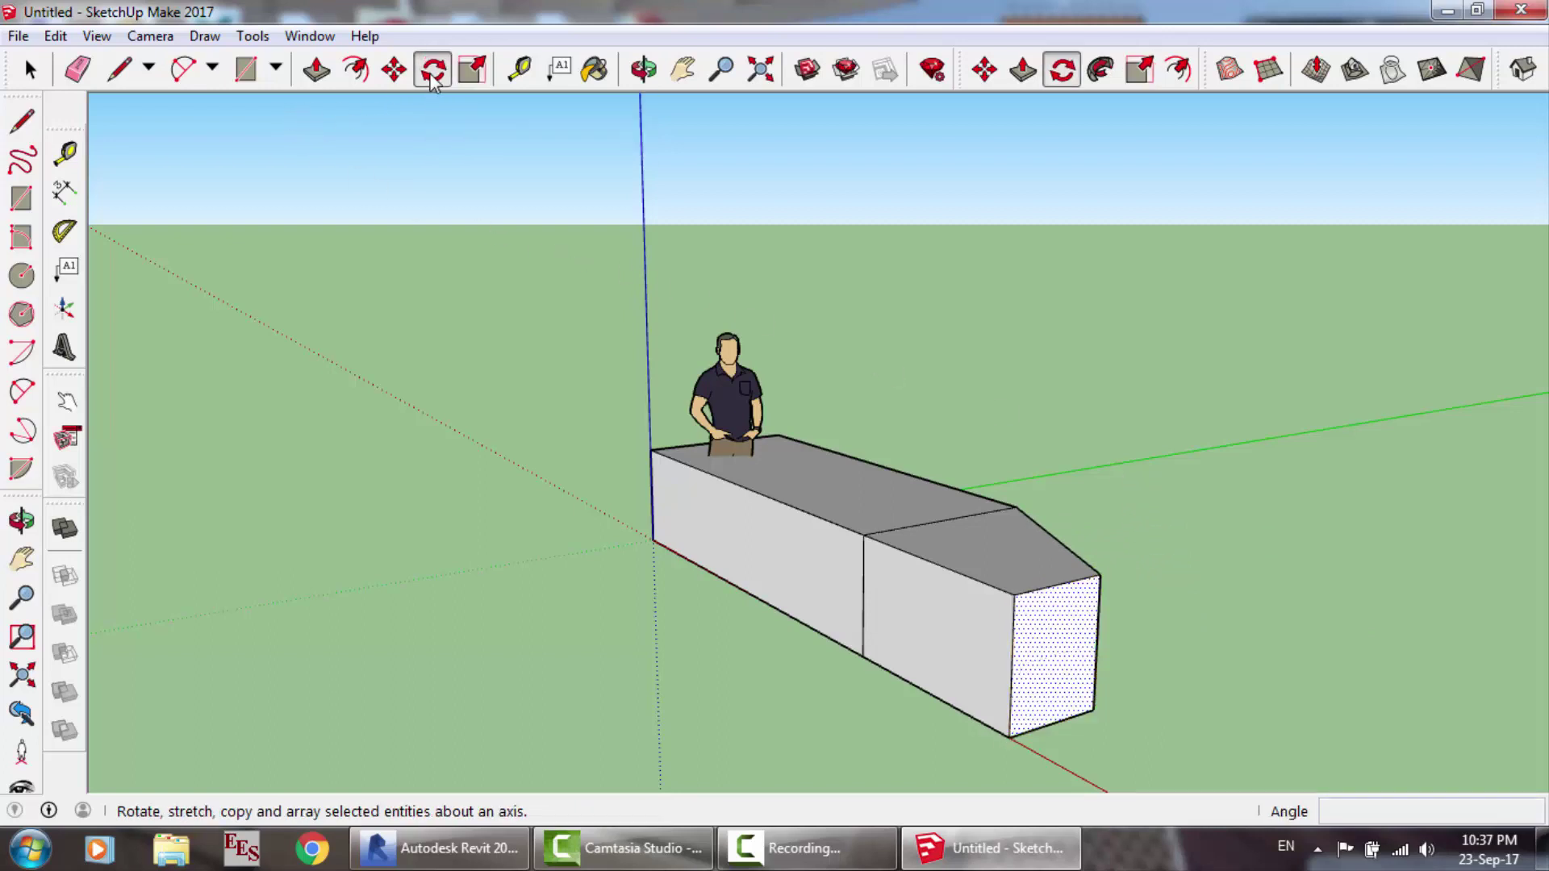
pyautogui.click(796, 265)
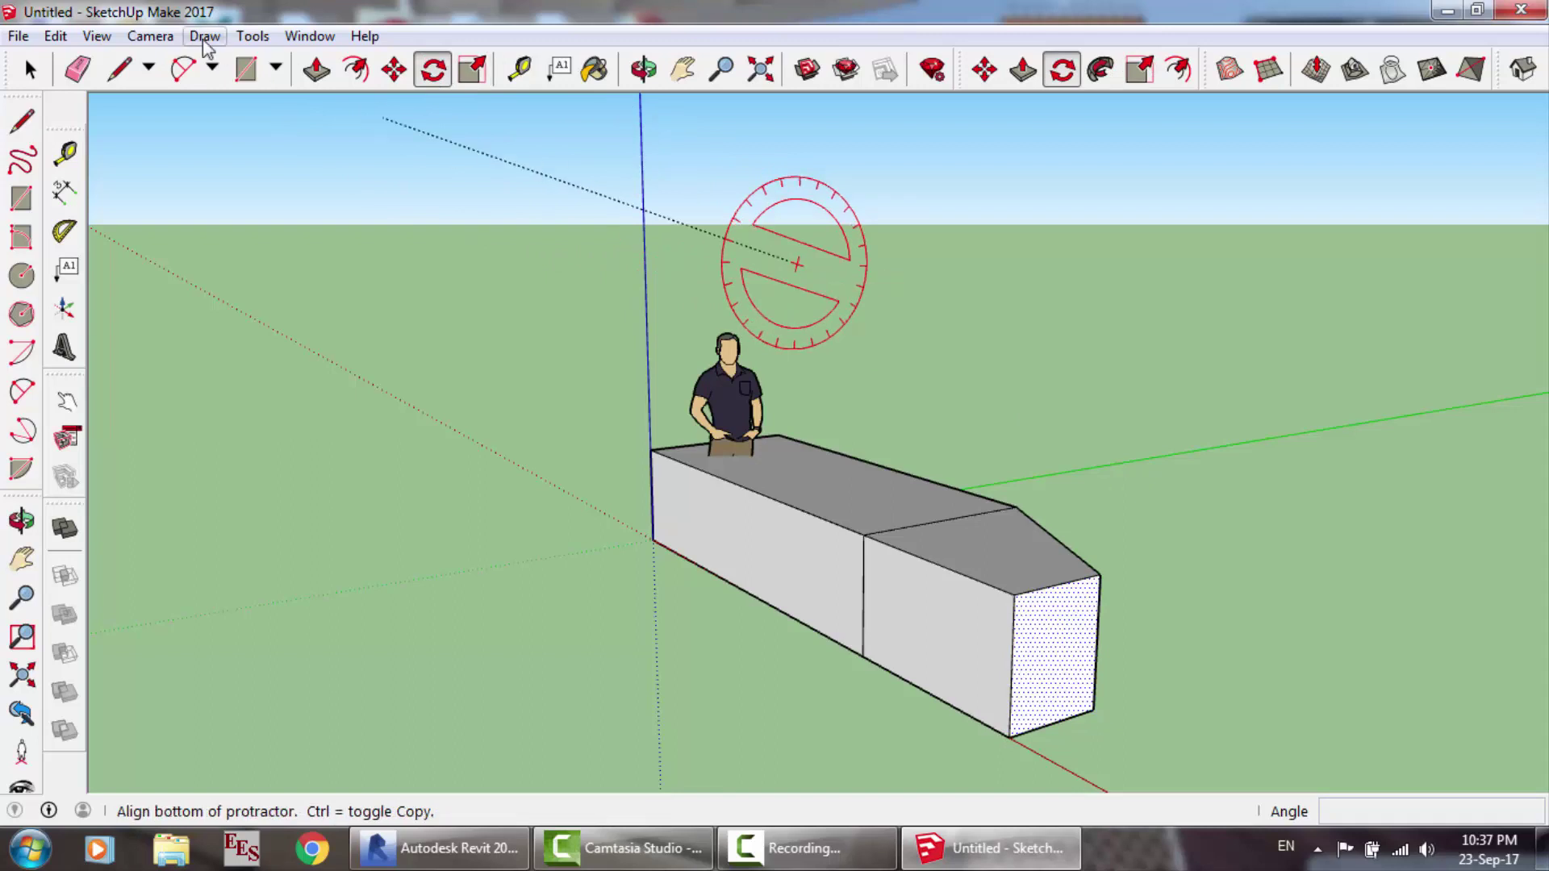
pyautogui.click(205, 36)
pyautogui.moveTo(150, 37)
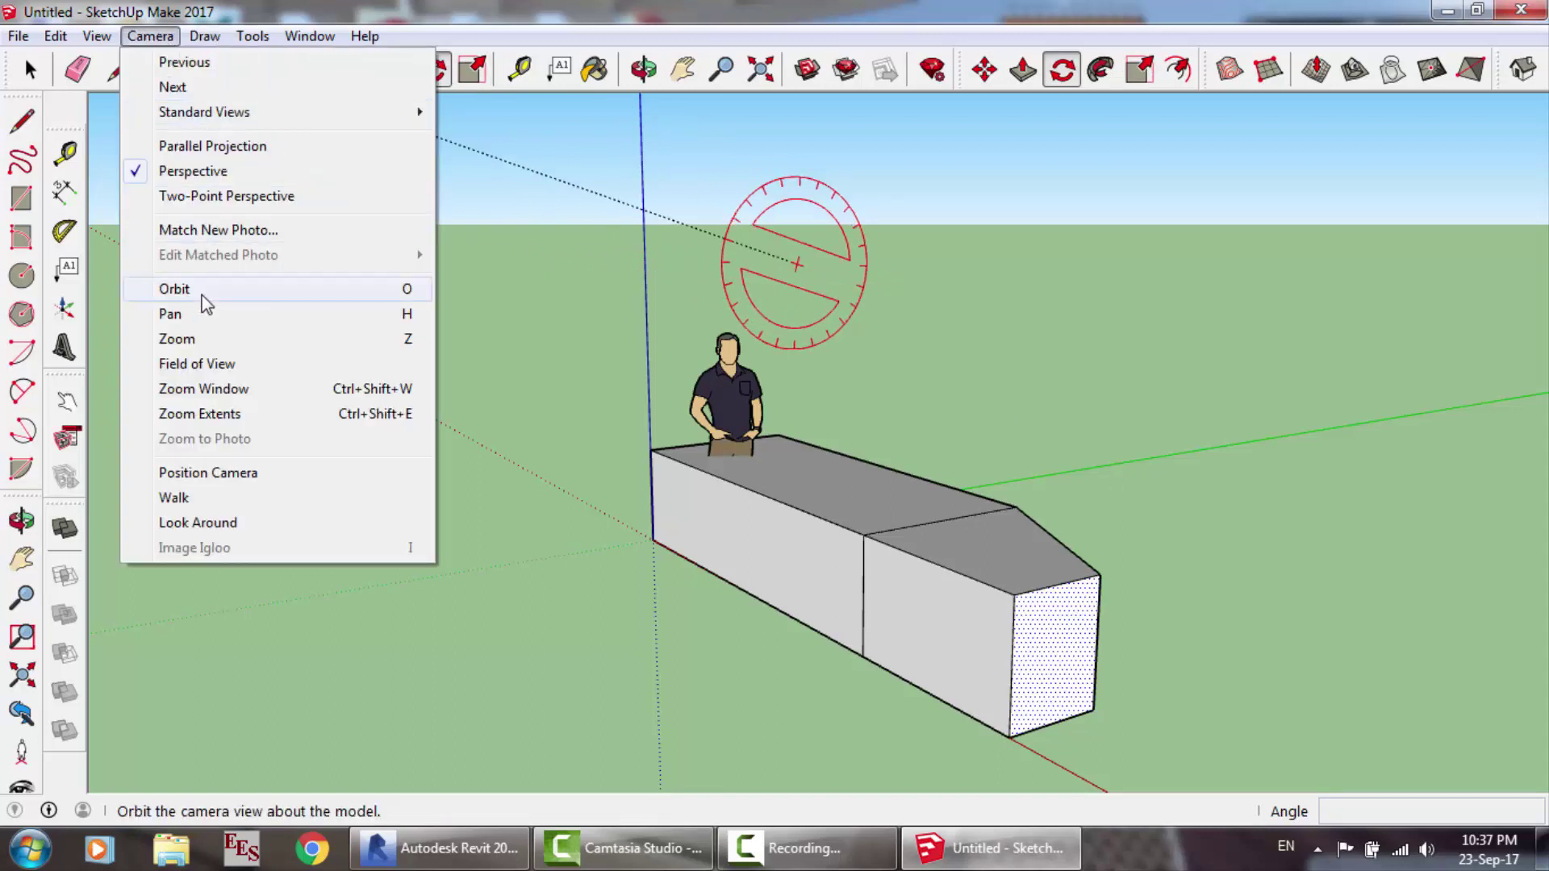
pyautogui.click(177, 289)
pyautogui.moveTo(1001, 394); pyautogui.dragTo(653, 421)
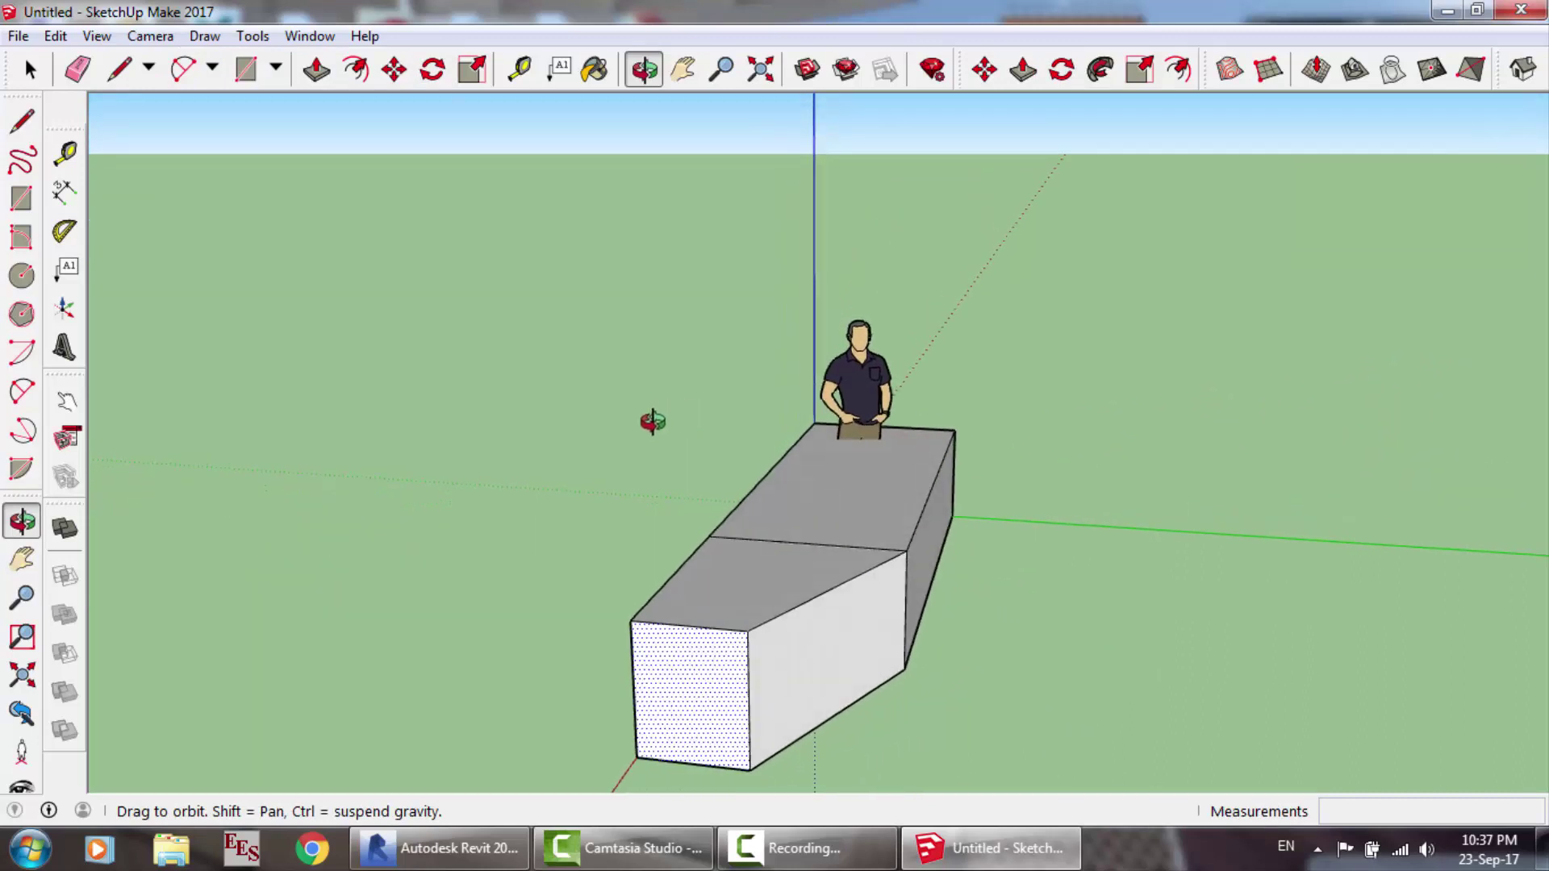
pyautogui.press('q')
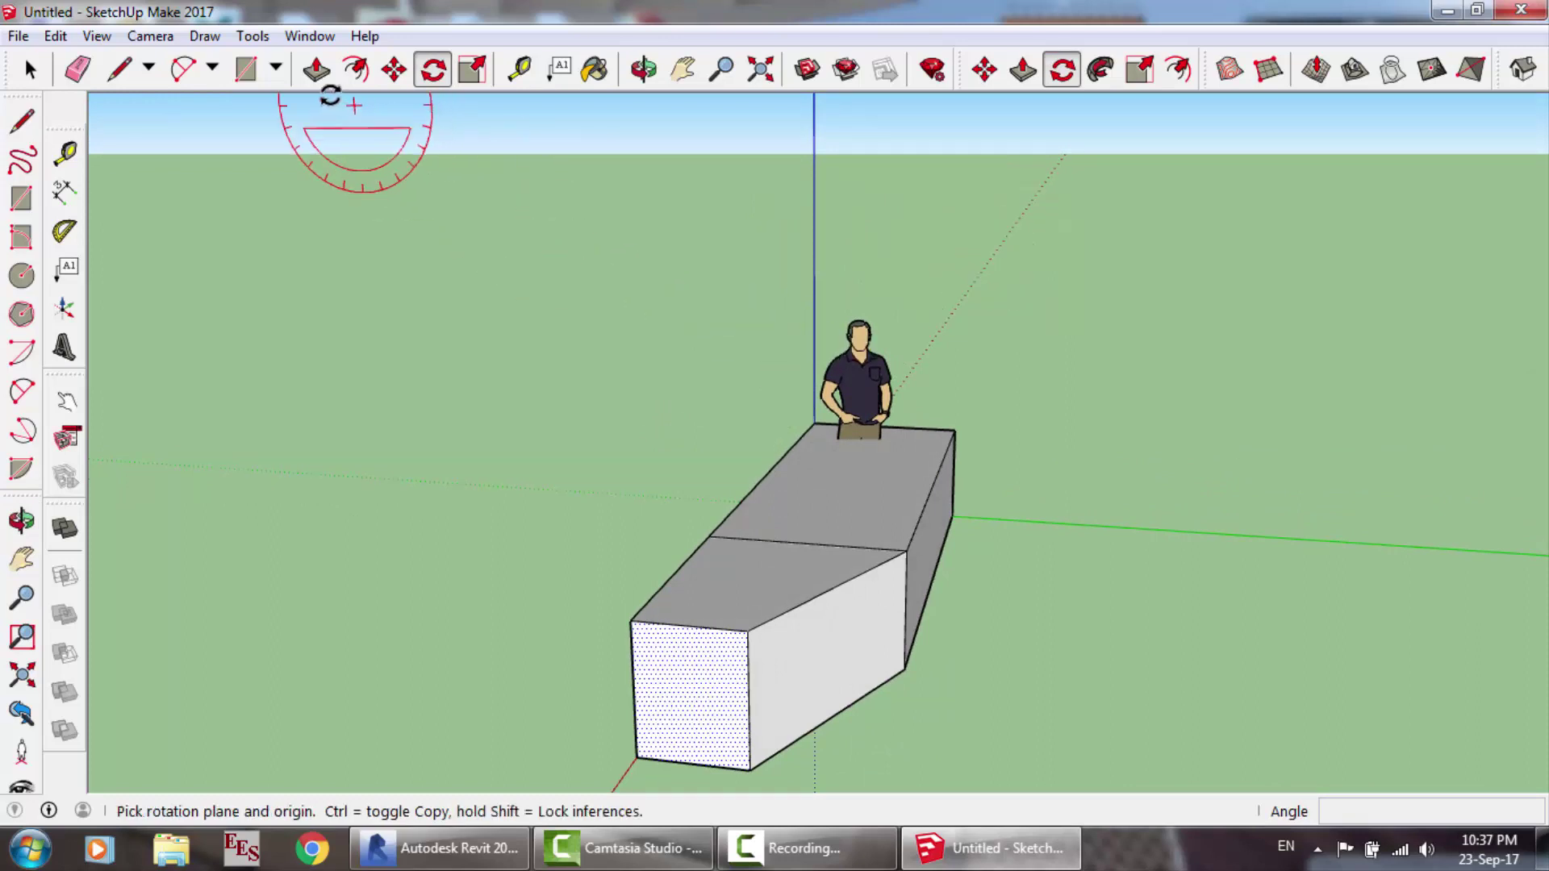
pyautogui.click(30, 68)
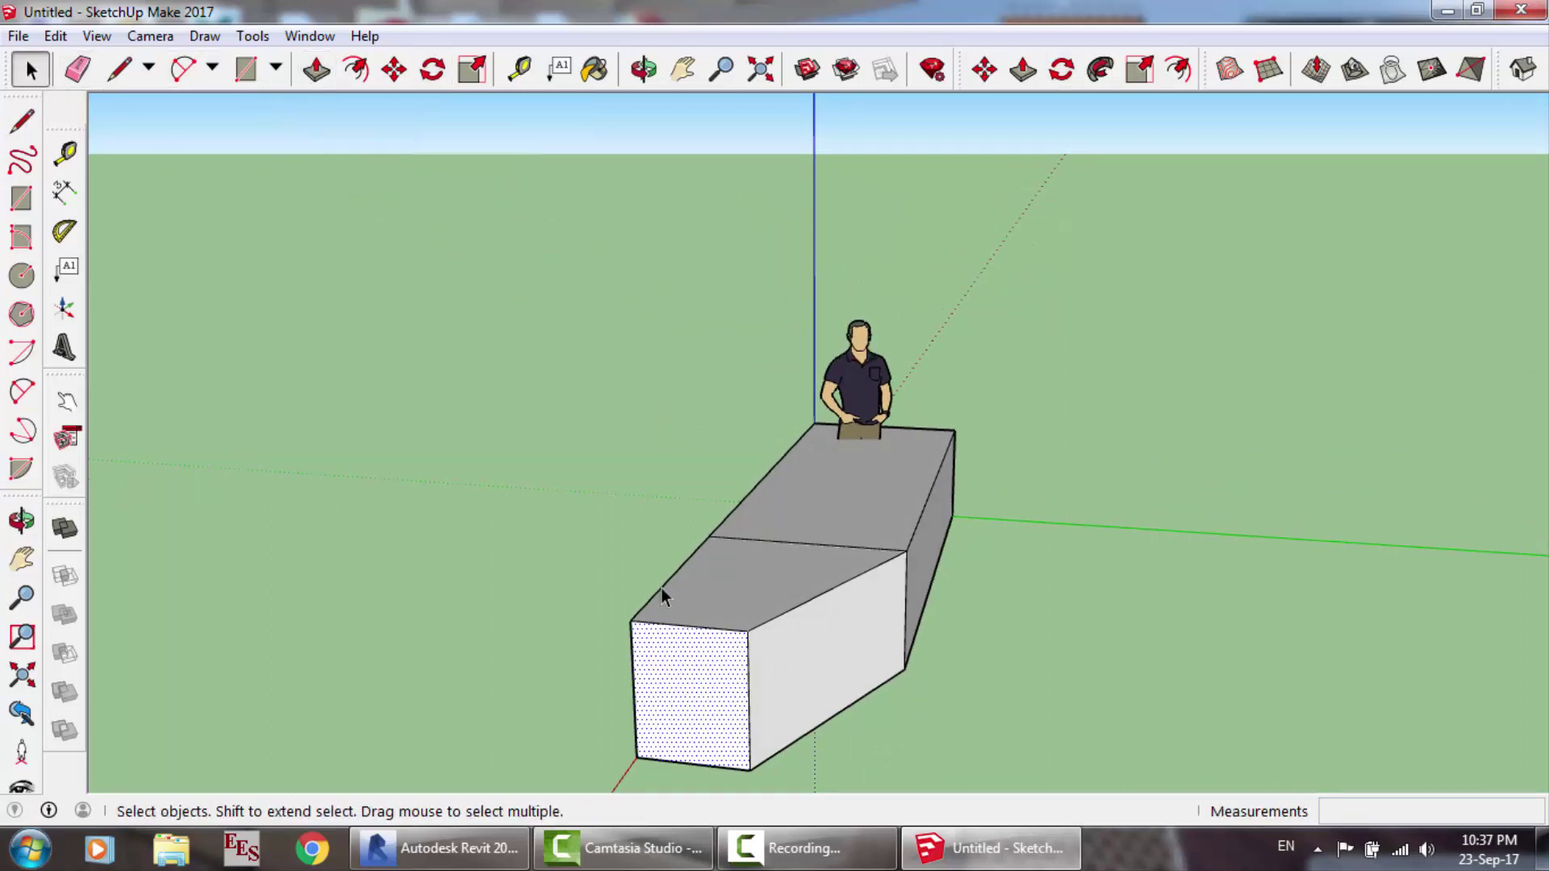
pyautogui.click(472, 68)
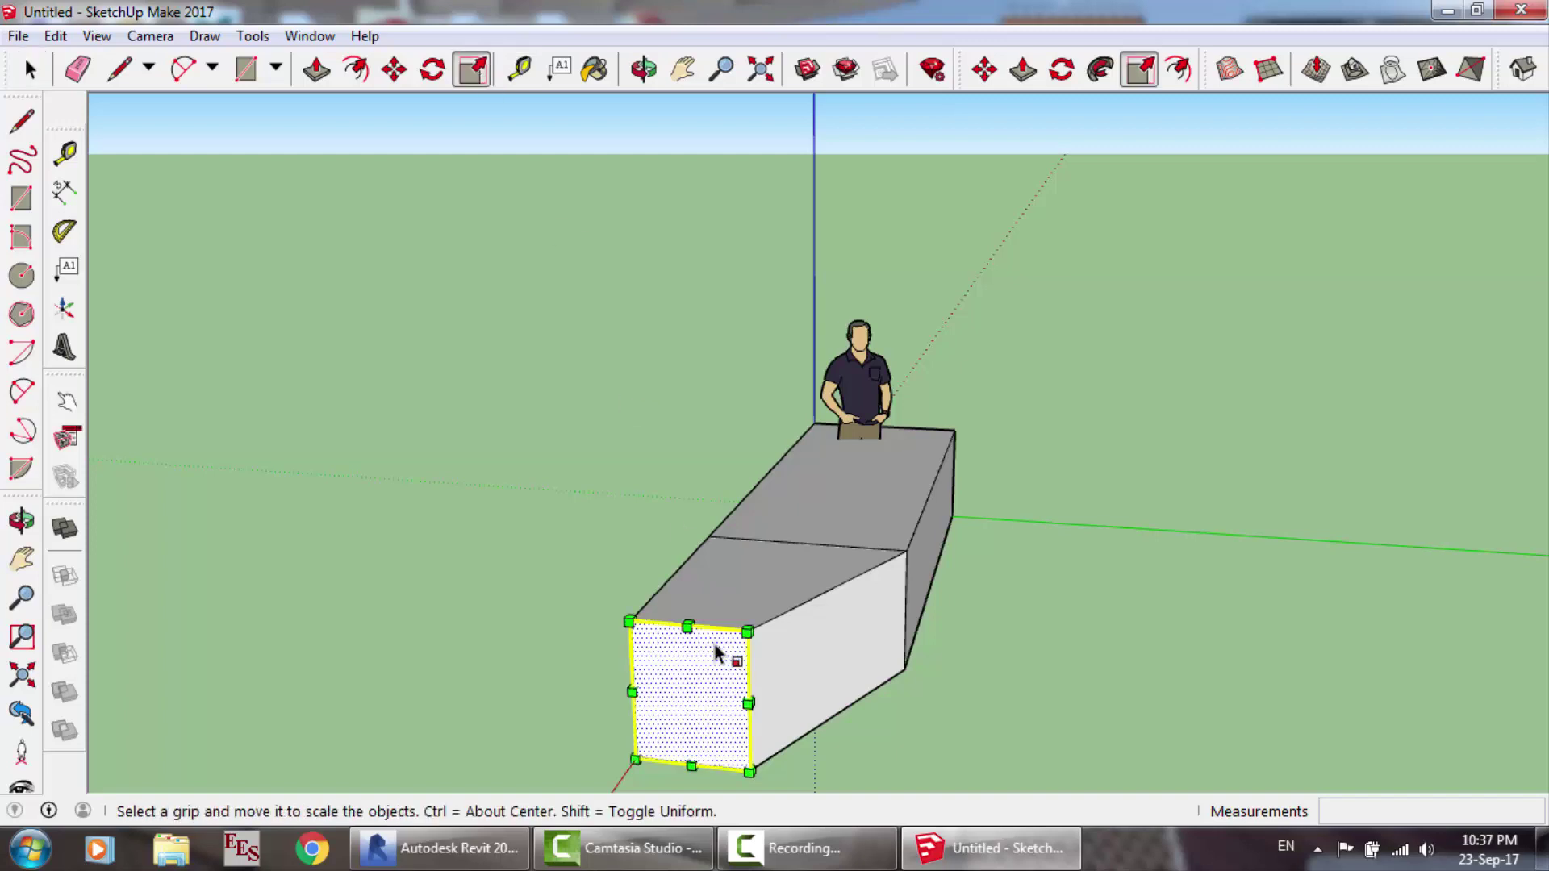
pyautogui.moveTo(749, 701); pyautogui.dragTo(999, 711)
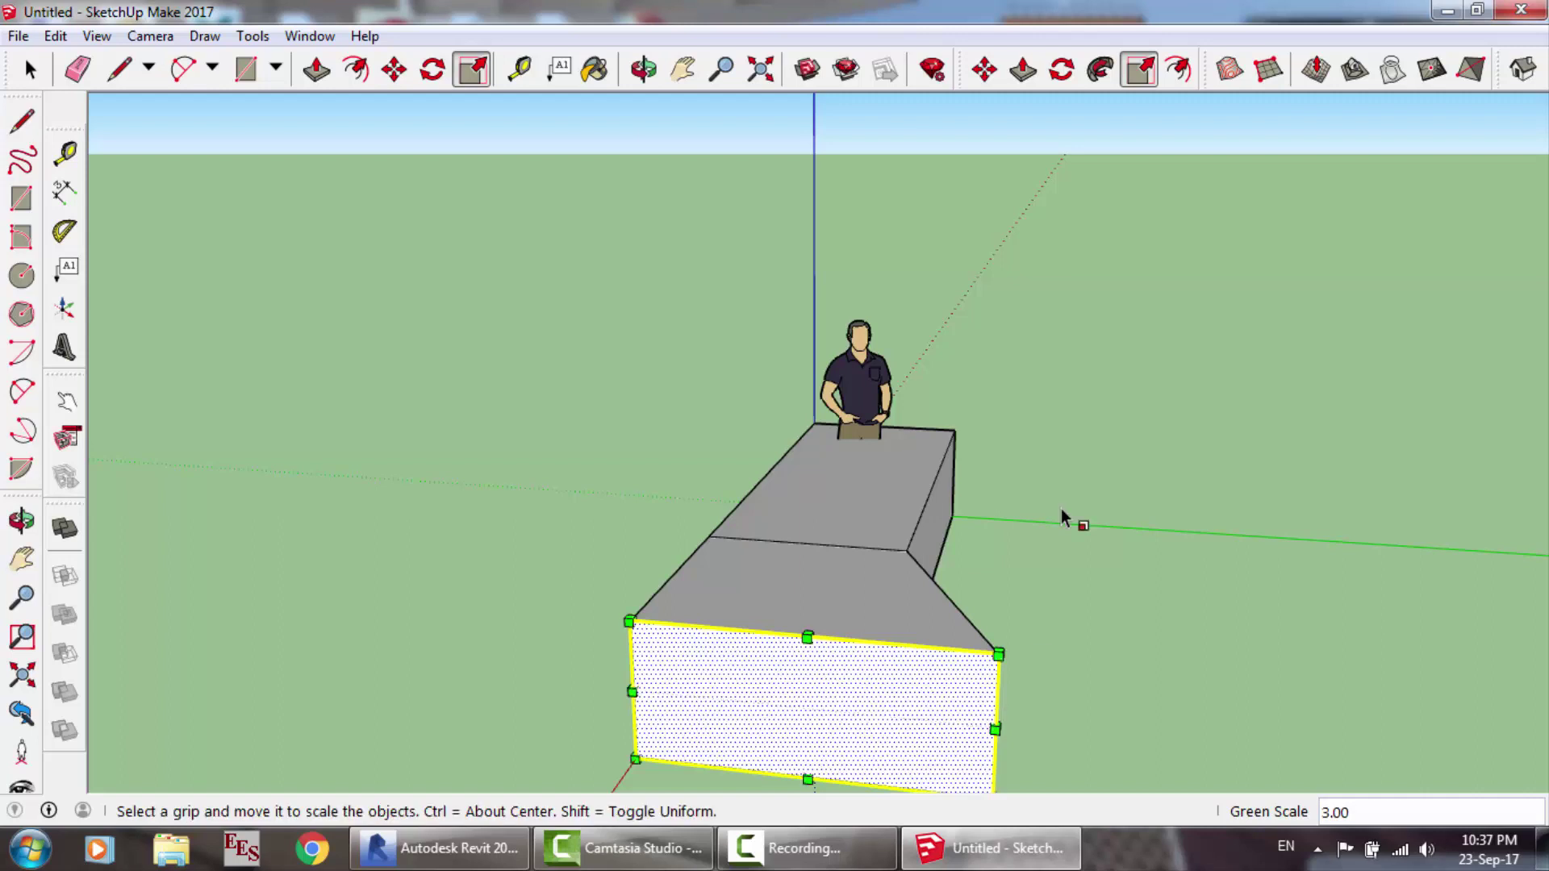
# Step: Scale the flared end face down along the green axis about its opposite side to roughly the box's width
pyautogui.scroll(-4, 1077, 415)
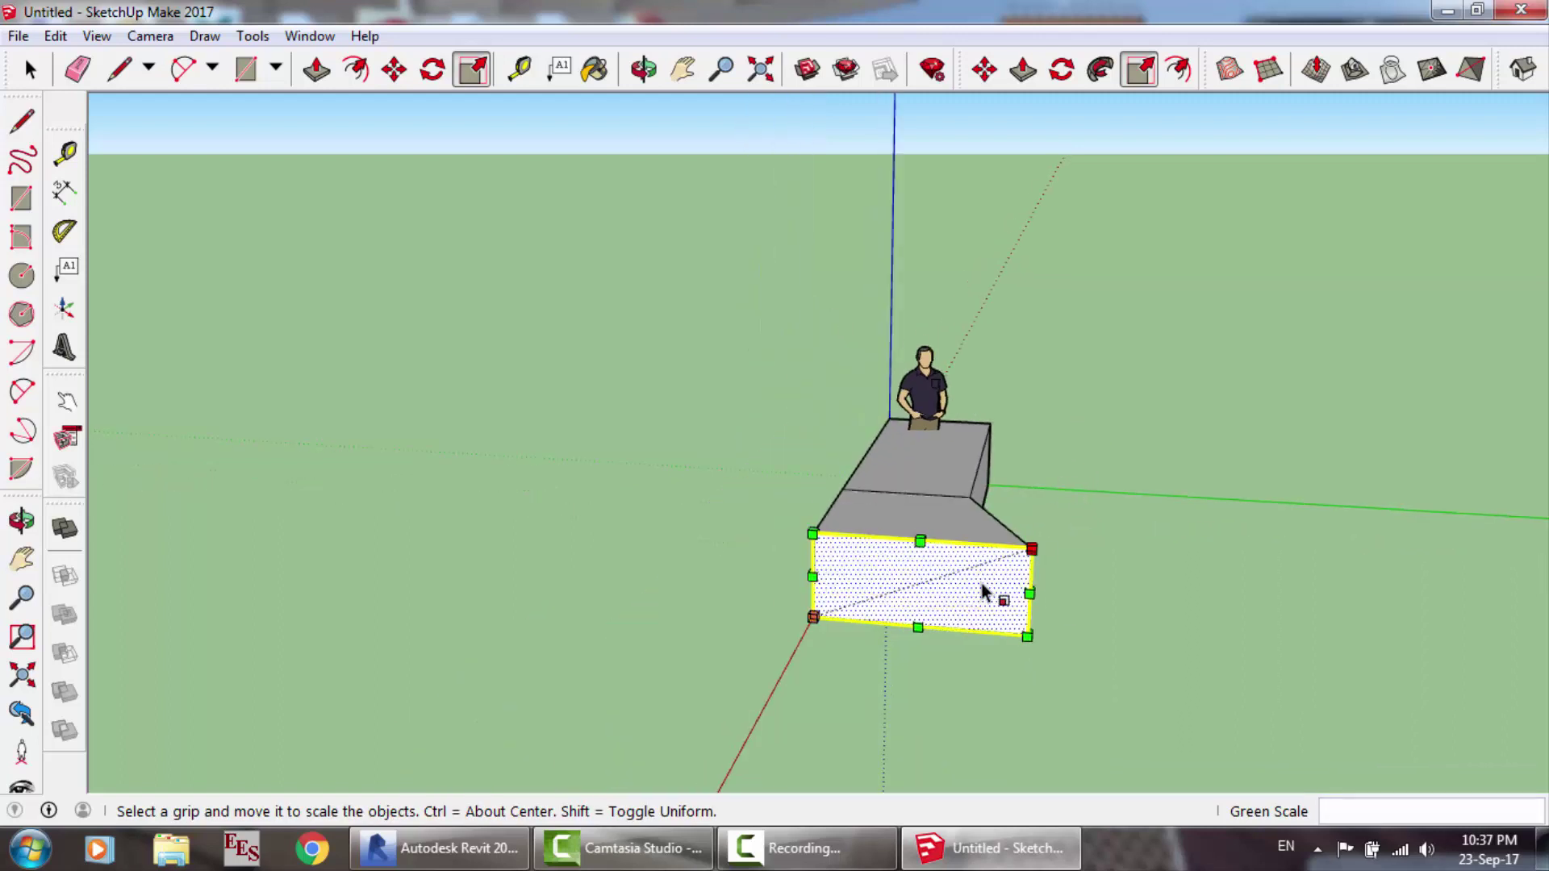
pyautogui.scroll(3, 976, 615)
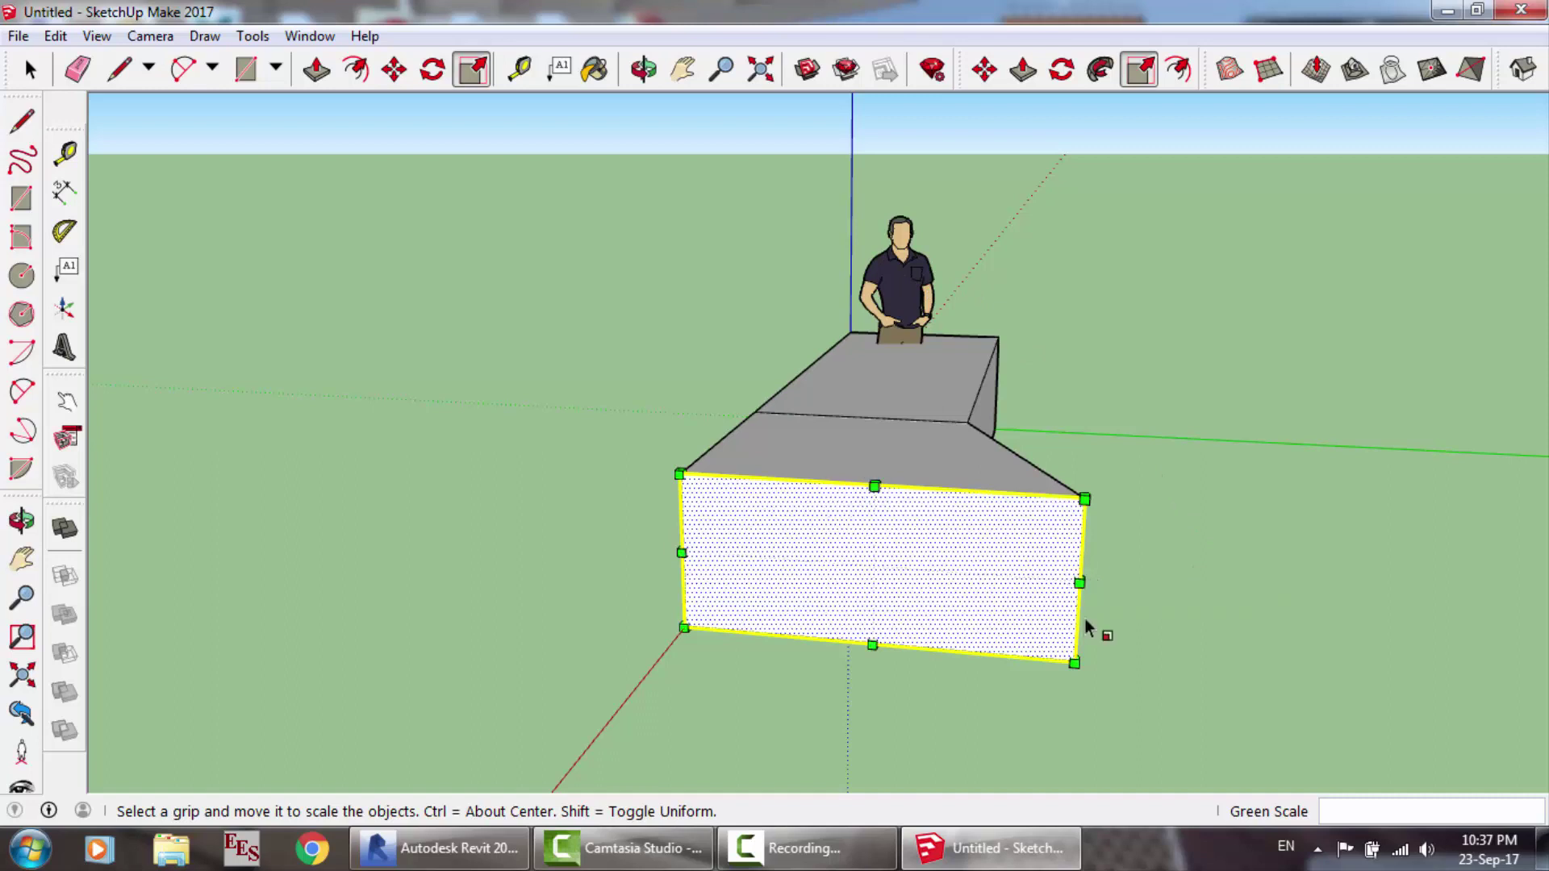
pyautogui.moveTo(1078, 579); pyautogui.dragTo(924, 559)
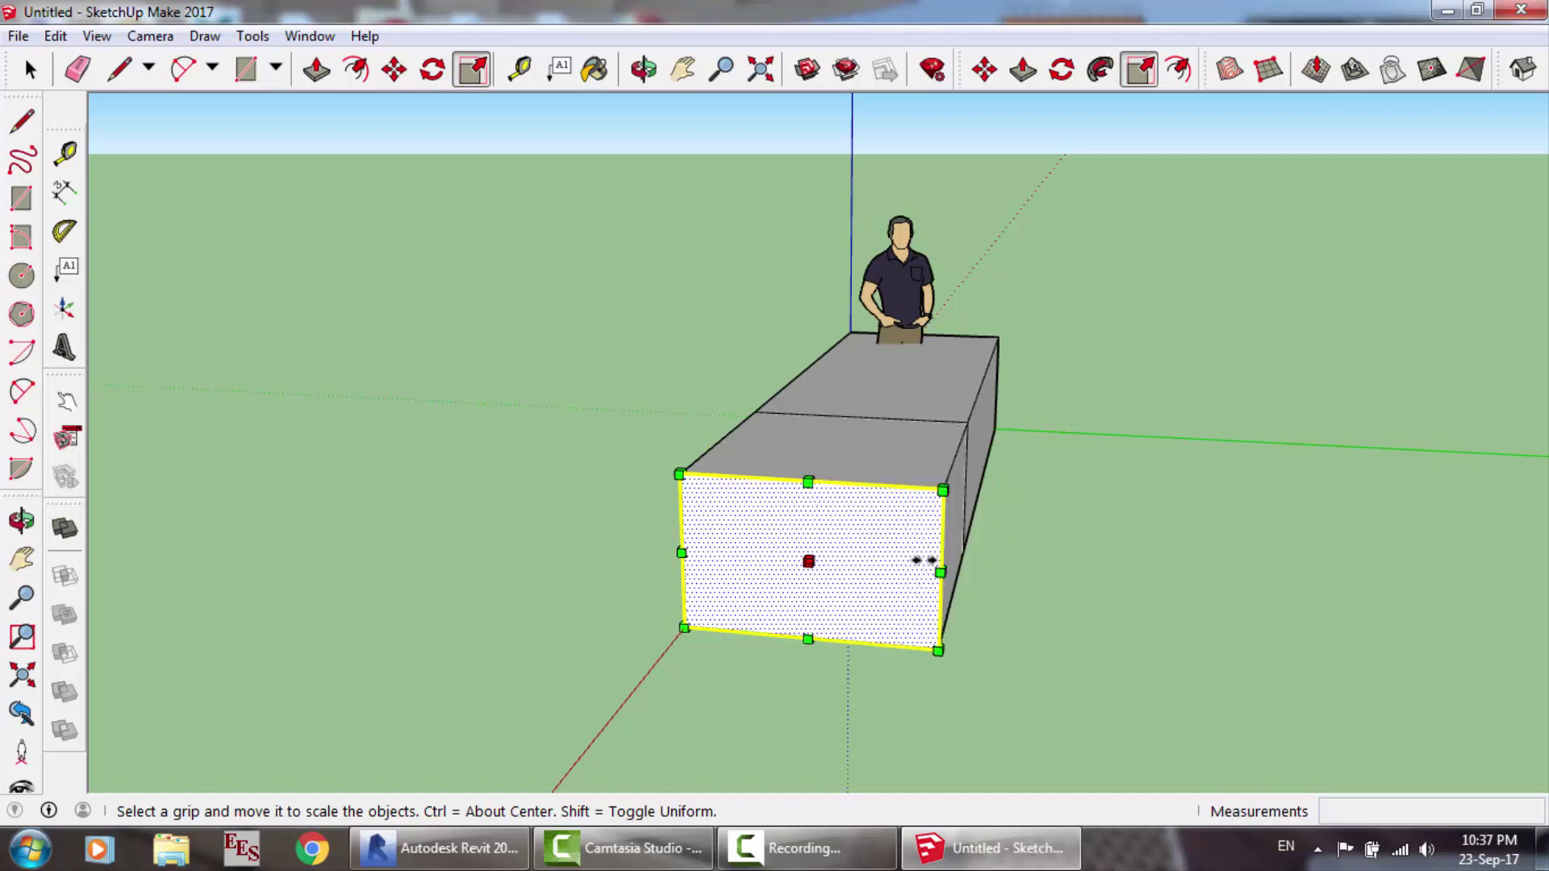
# Step: Scale the end face to 2.18 along the red axis about its bottom edge and view the raised transition from the side
pyautogui.moveTo(808, 481); pyautogui.dragTo(843, 282)
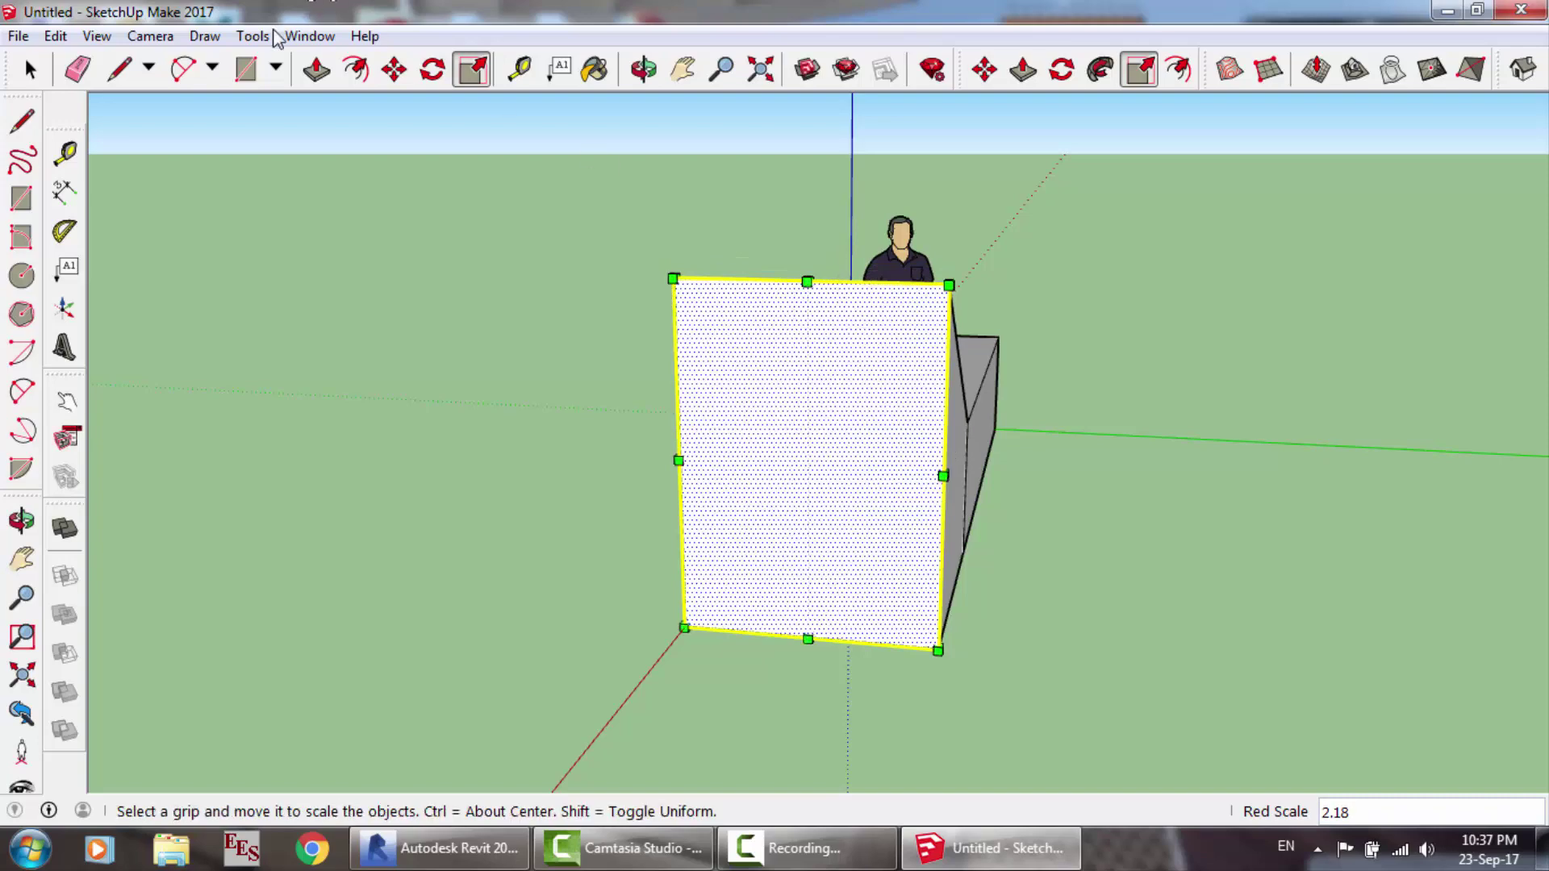
pyautogui.click(150, 35)
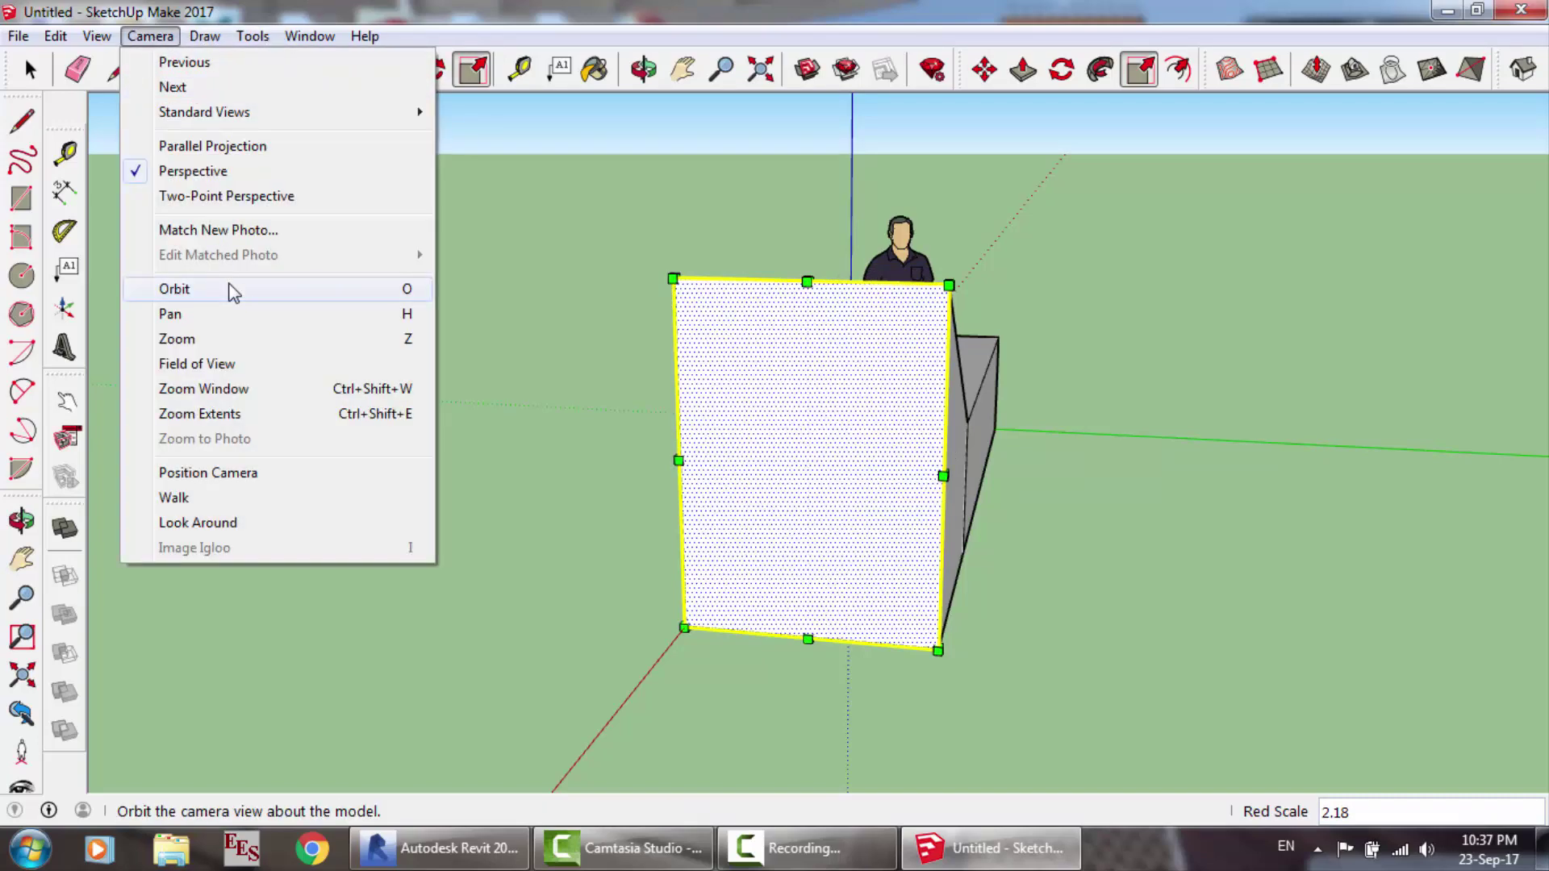
pyautogui.click(231, 291)
pyautogui.moveTo(799, 451); pyautogui.dragTo(1393, 462)
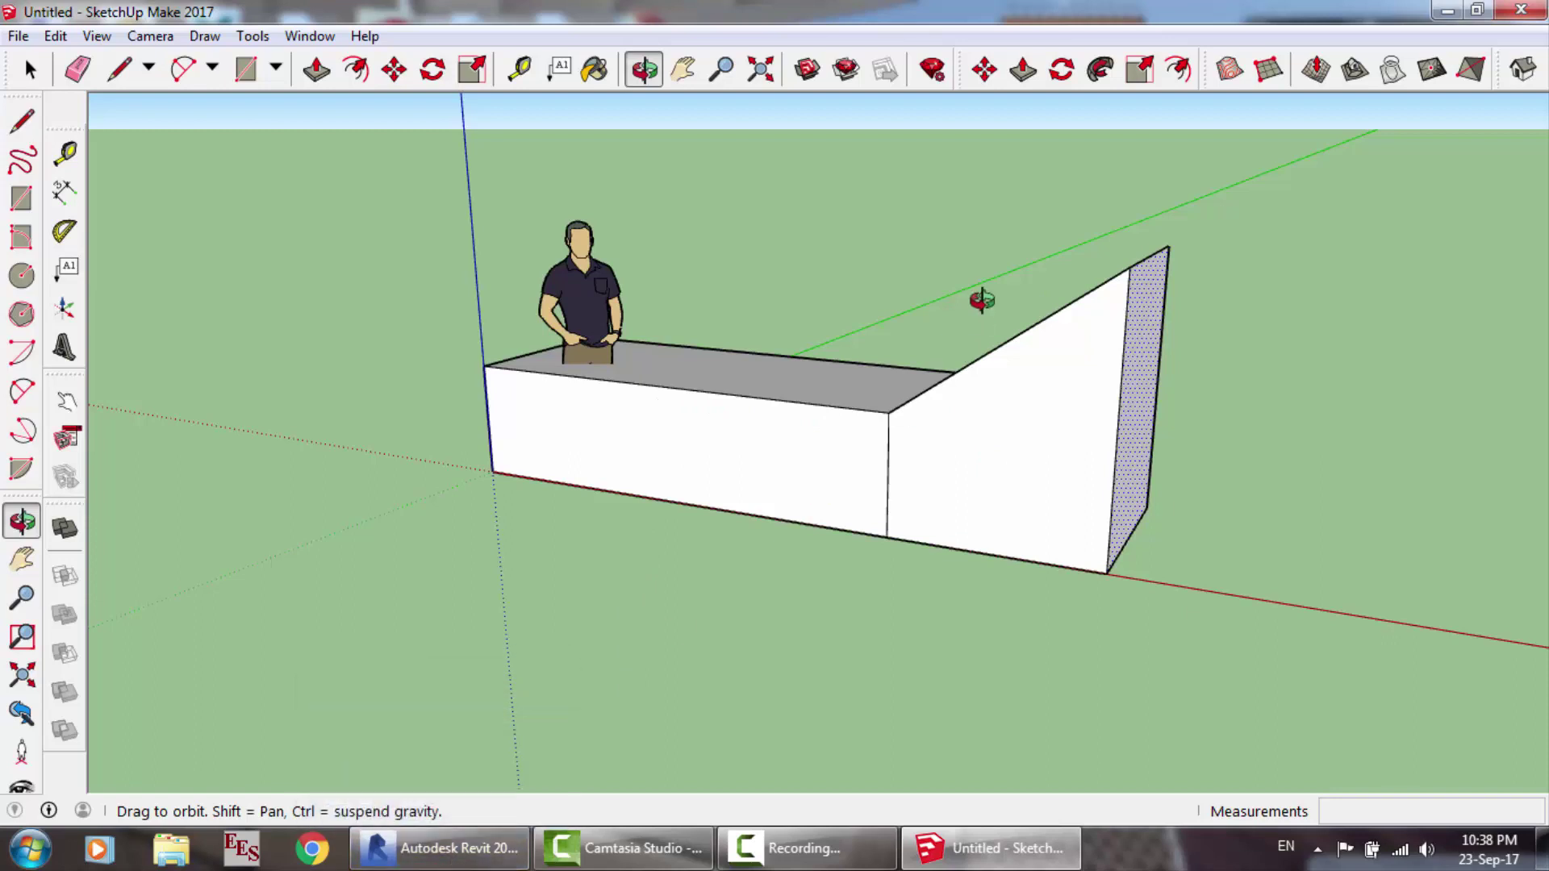
pyautogui.moveTo(982, 300); pyautogui.dragTo(888, 355)
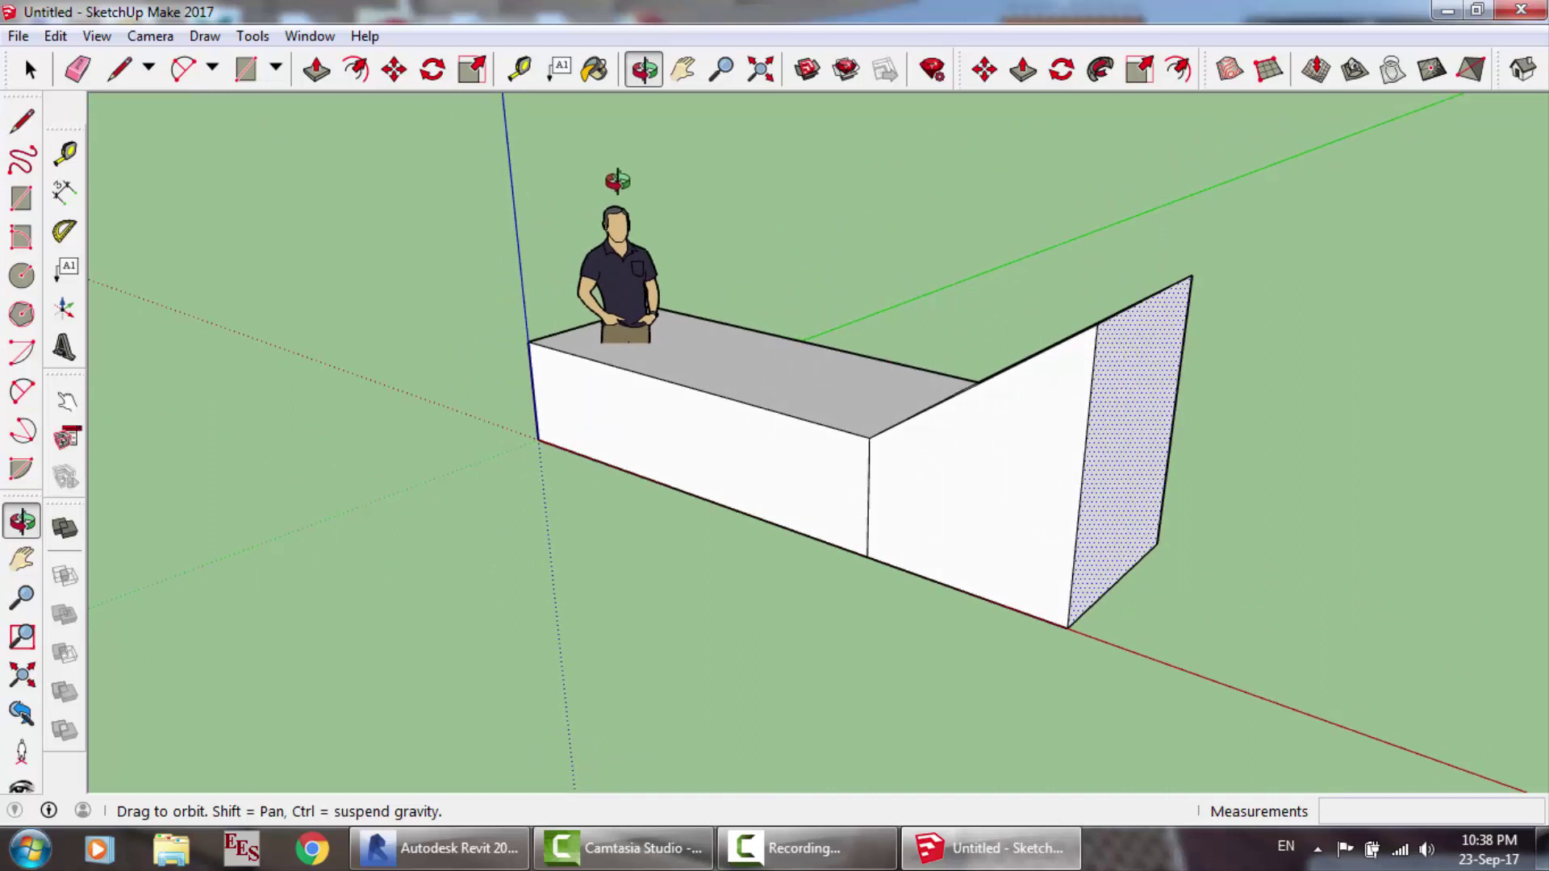
# Step: Scale the end face's height down about its bottom edge to below the box's height, making the top slope downward
pyautogui.click(472, 70)
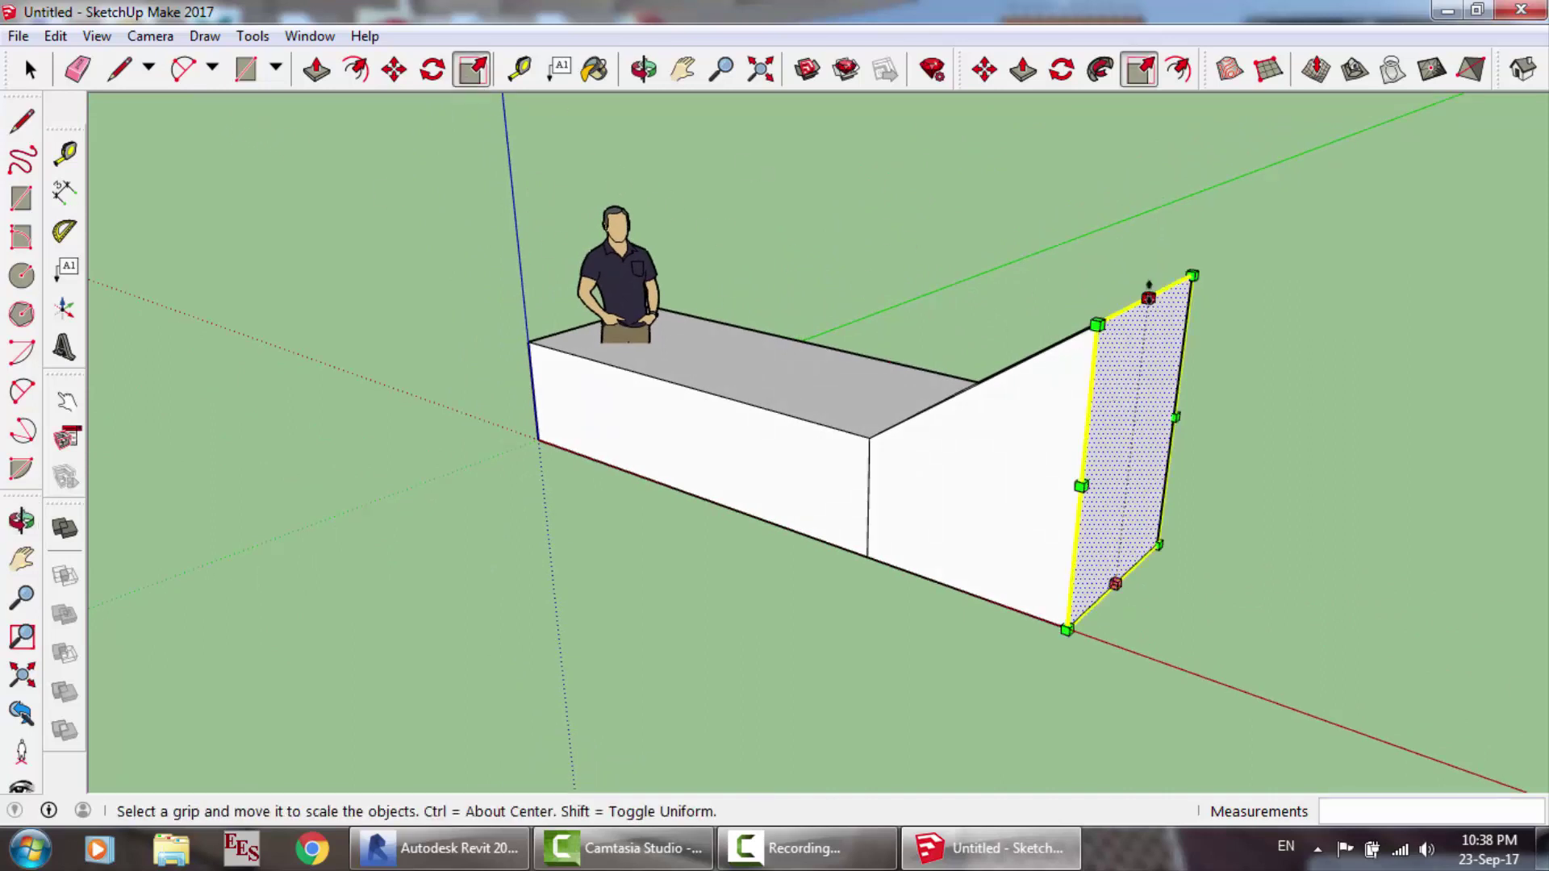
pyautogui.moveTo(1149, 299); pyautogui.dragTo(1167, 494)
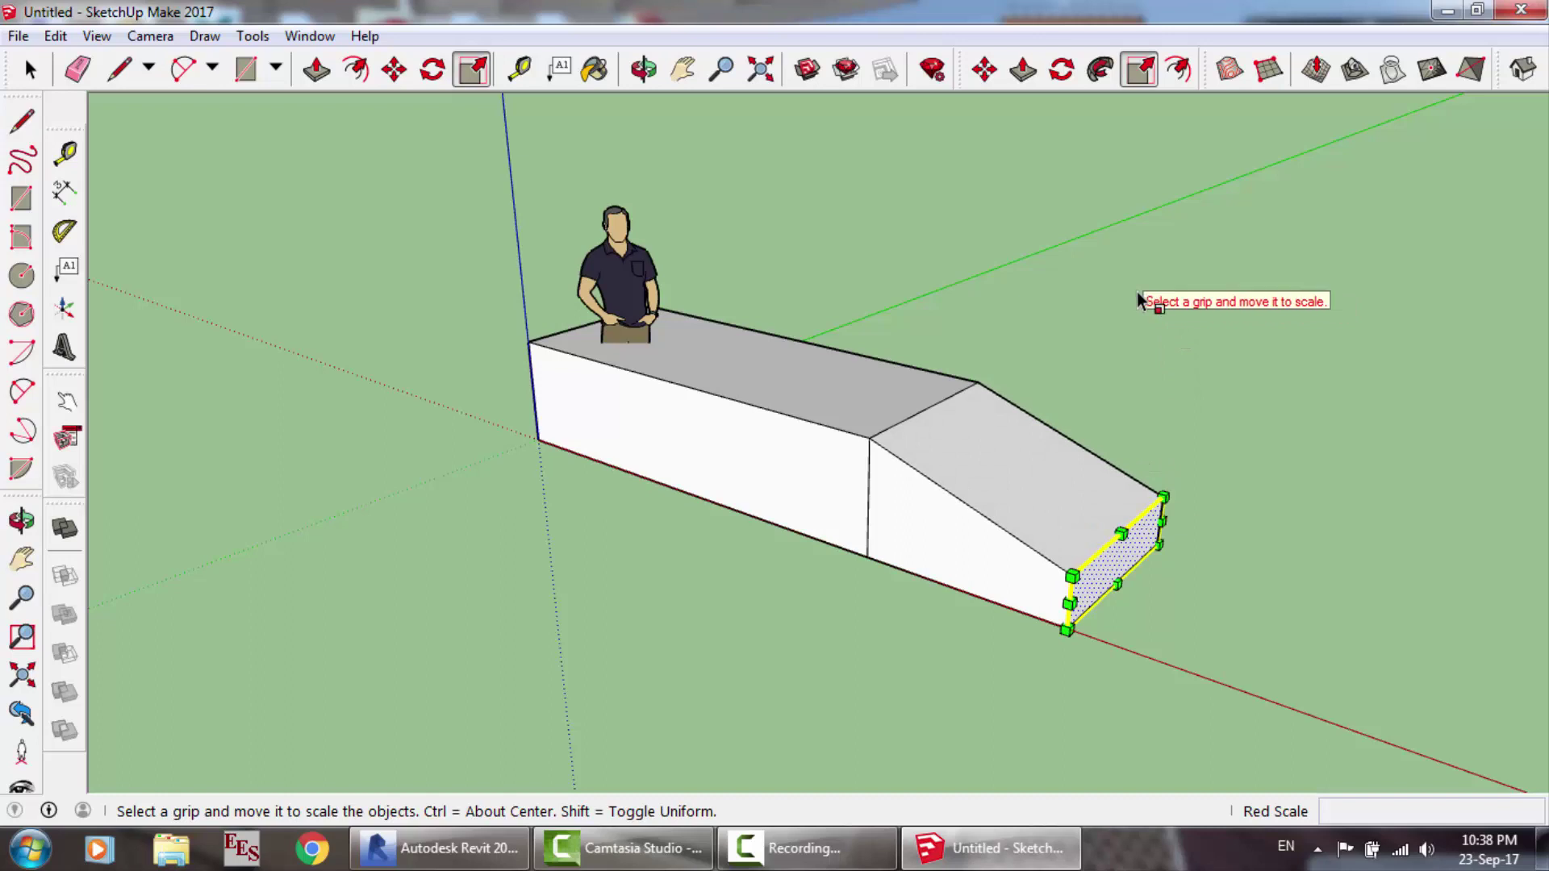
pyautogui.click(1137, 297)
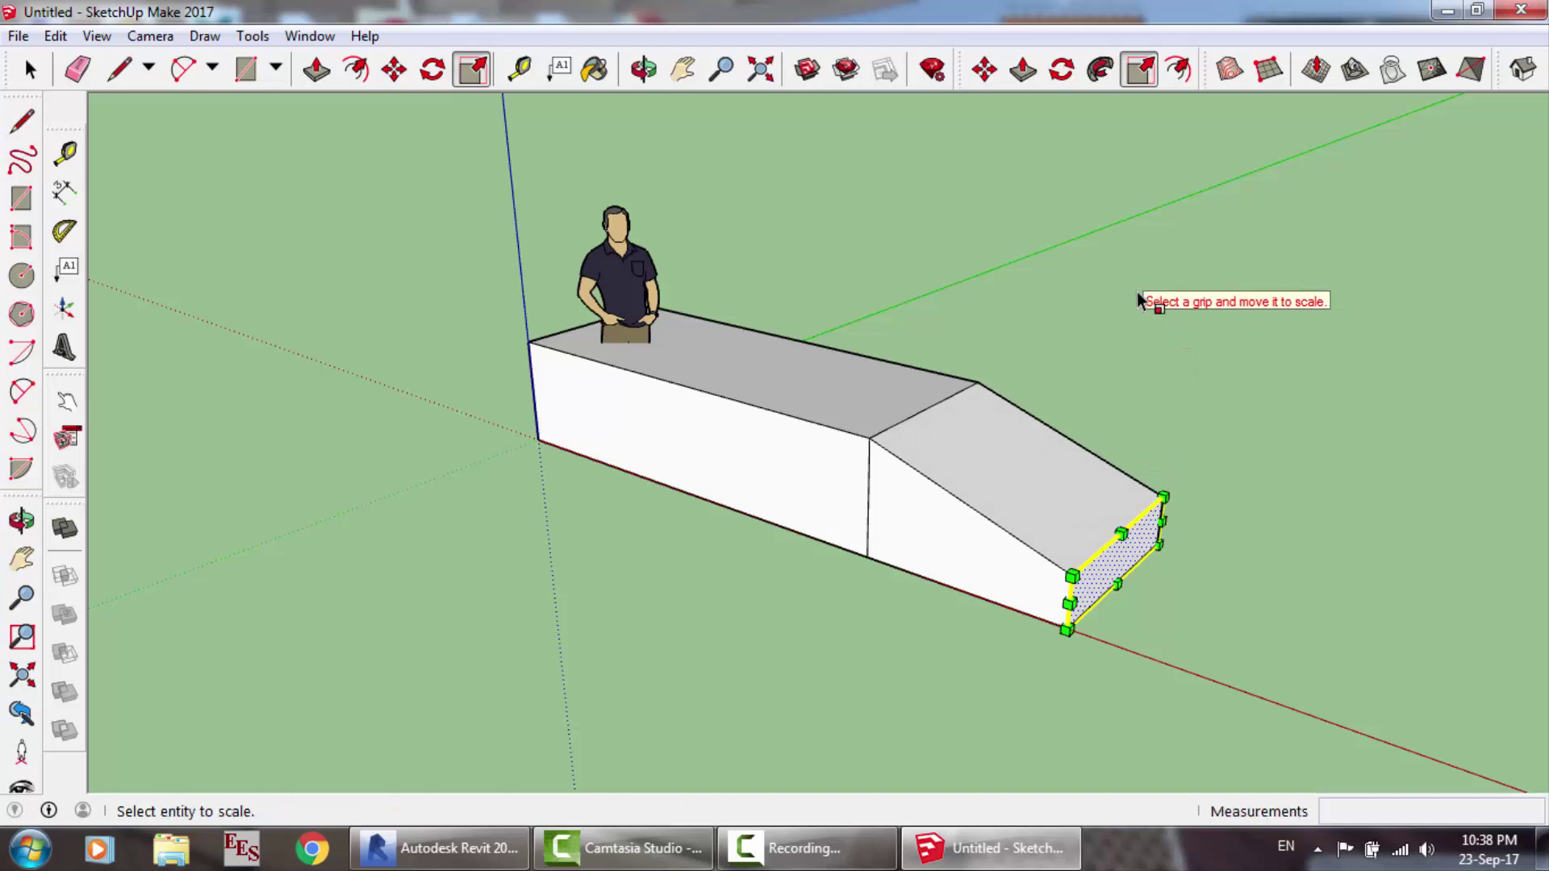
pyautogui.click(1103, 576)
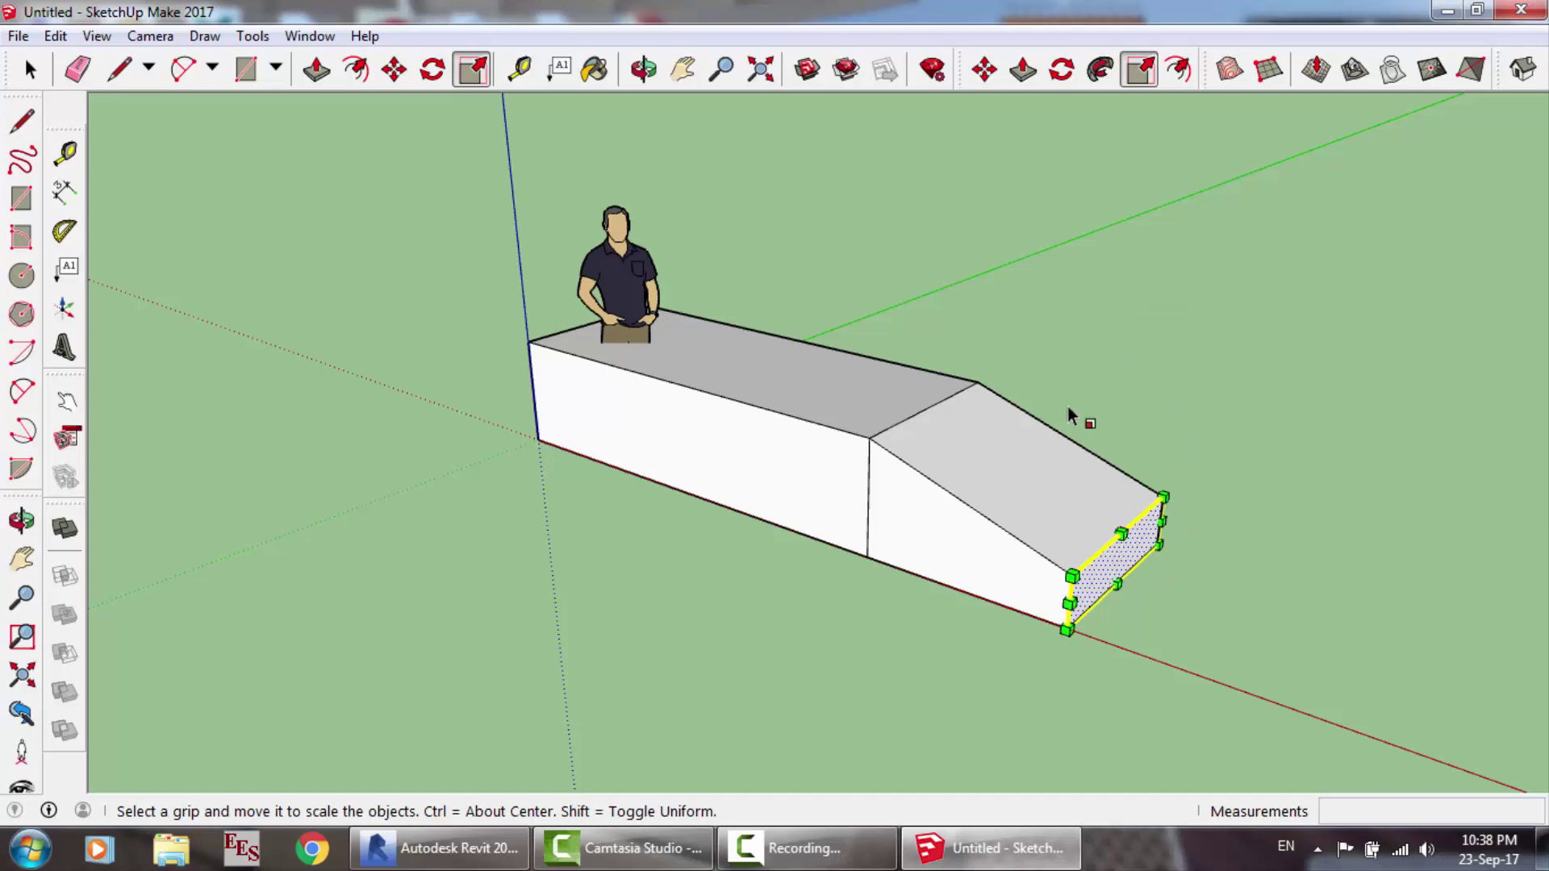
# Step: Switch to Revit, select both ducts in the 1 - Ceiling Mech plan, and start editing their justification with the bottom centre option
pyautogui.click(445, 849)
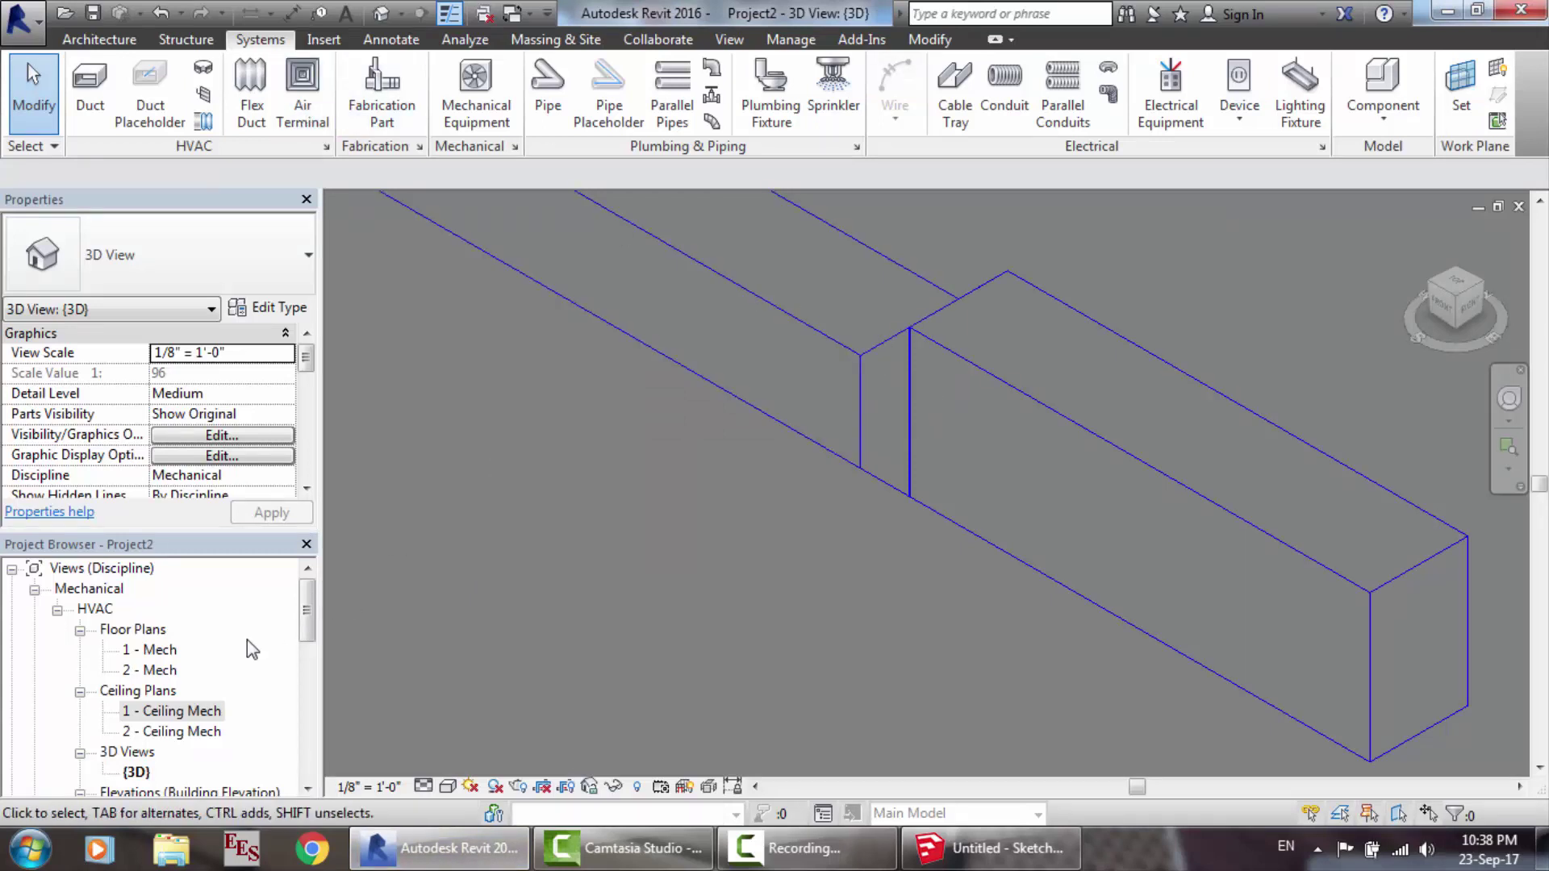
pyautogui.doubleClick(173, 712)
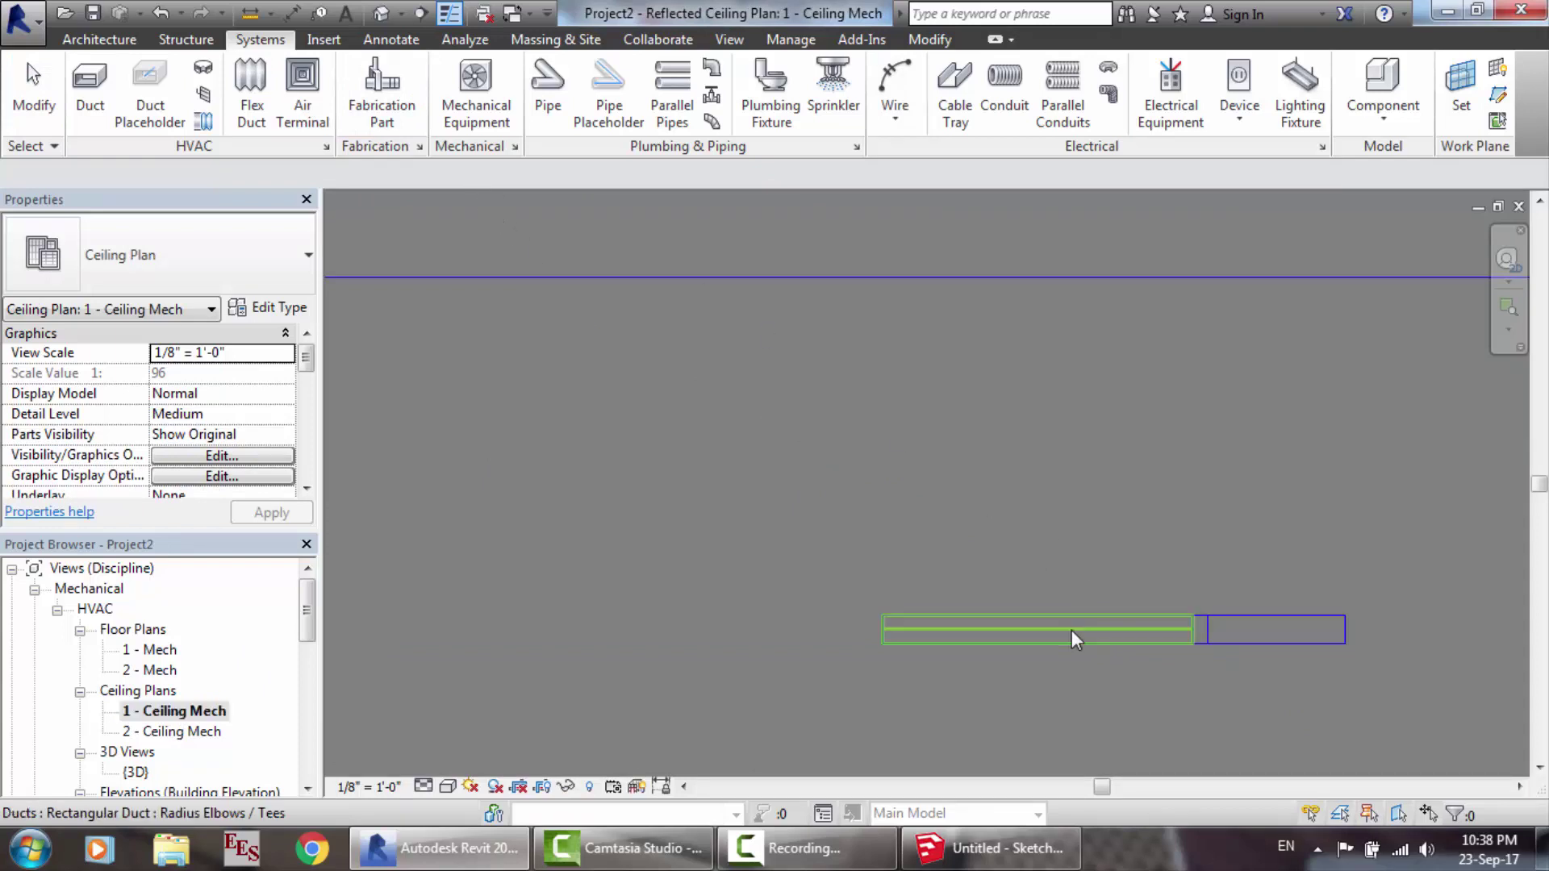
pyautogui.click(1214, 627)
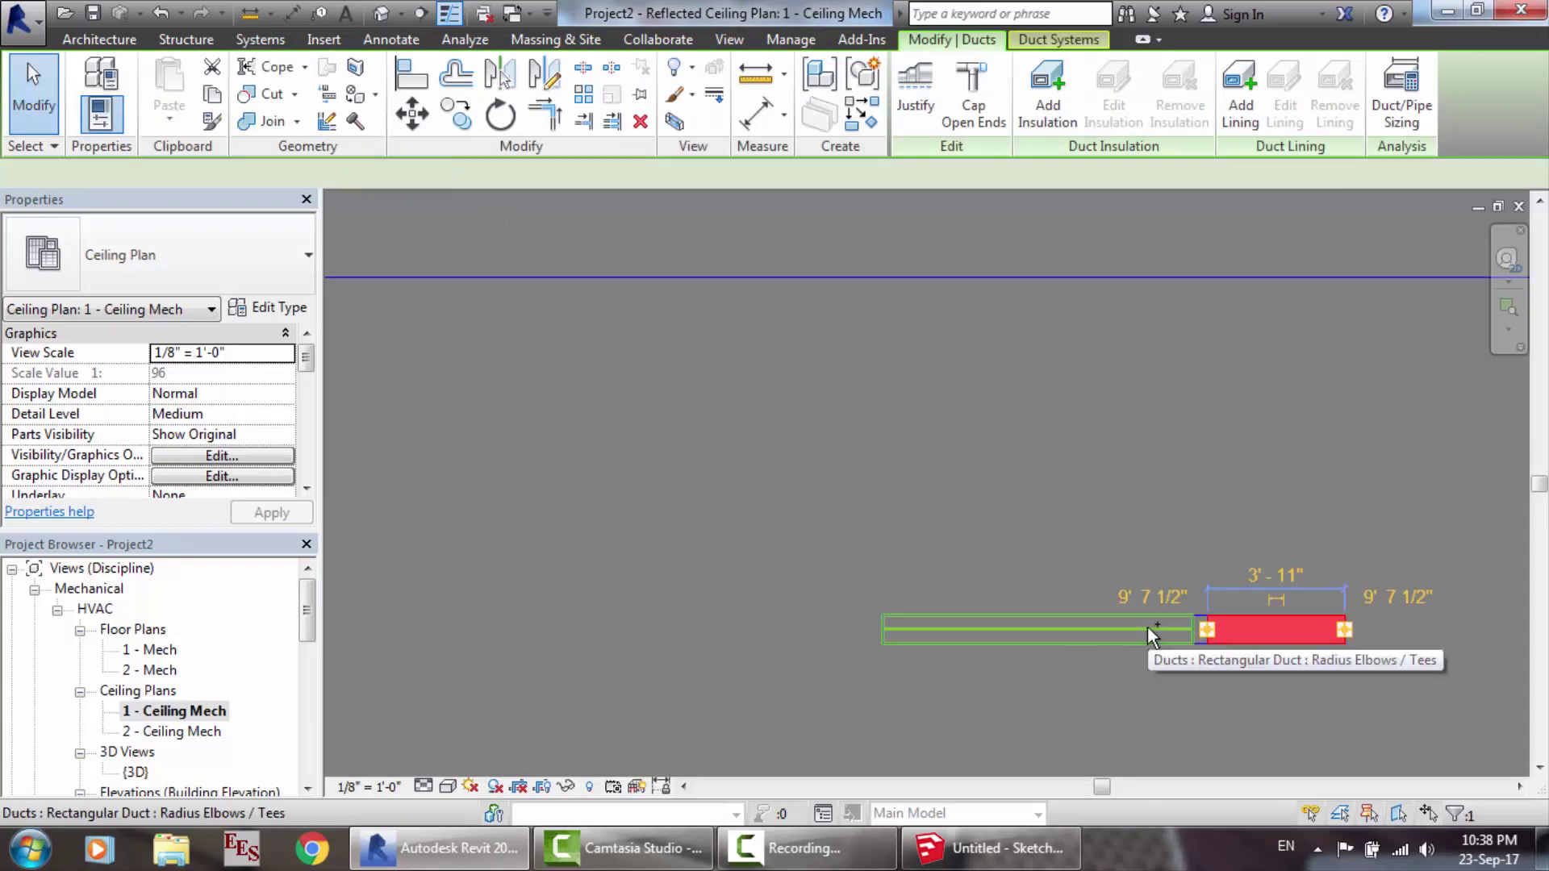
pyautogui.keyDown('ctrl'); pyautogui.click(1148, 627); pyautogui.keyUp('ctrl')
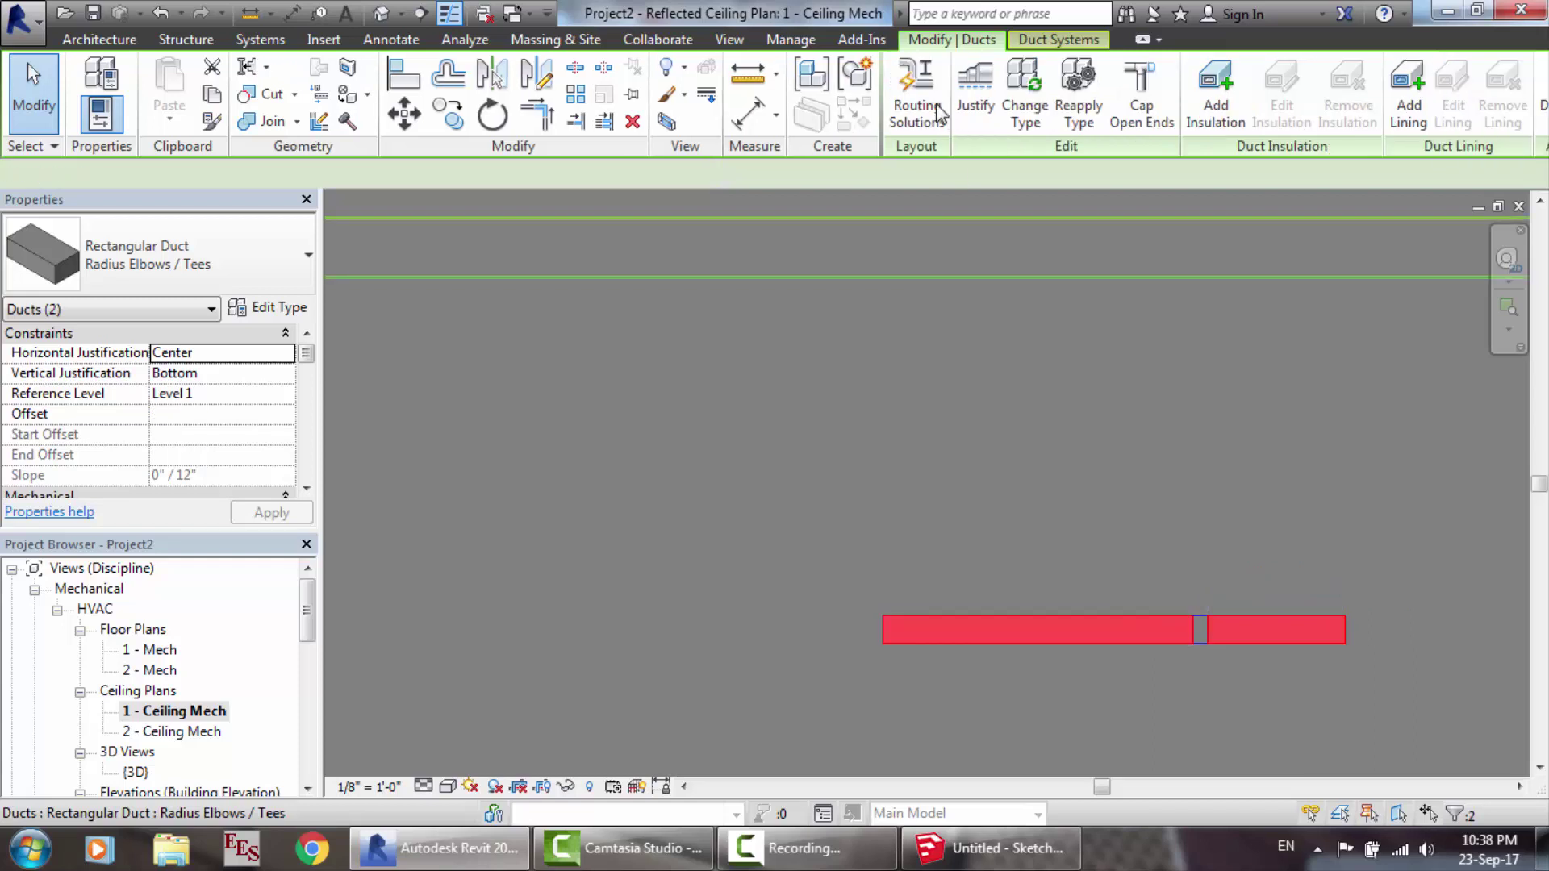
pyautogui.click(984, 110)
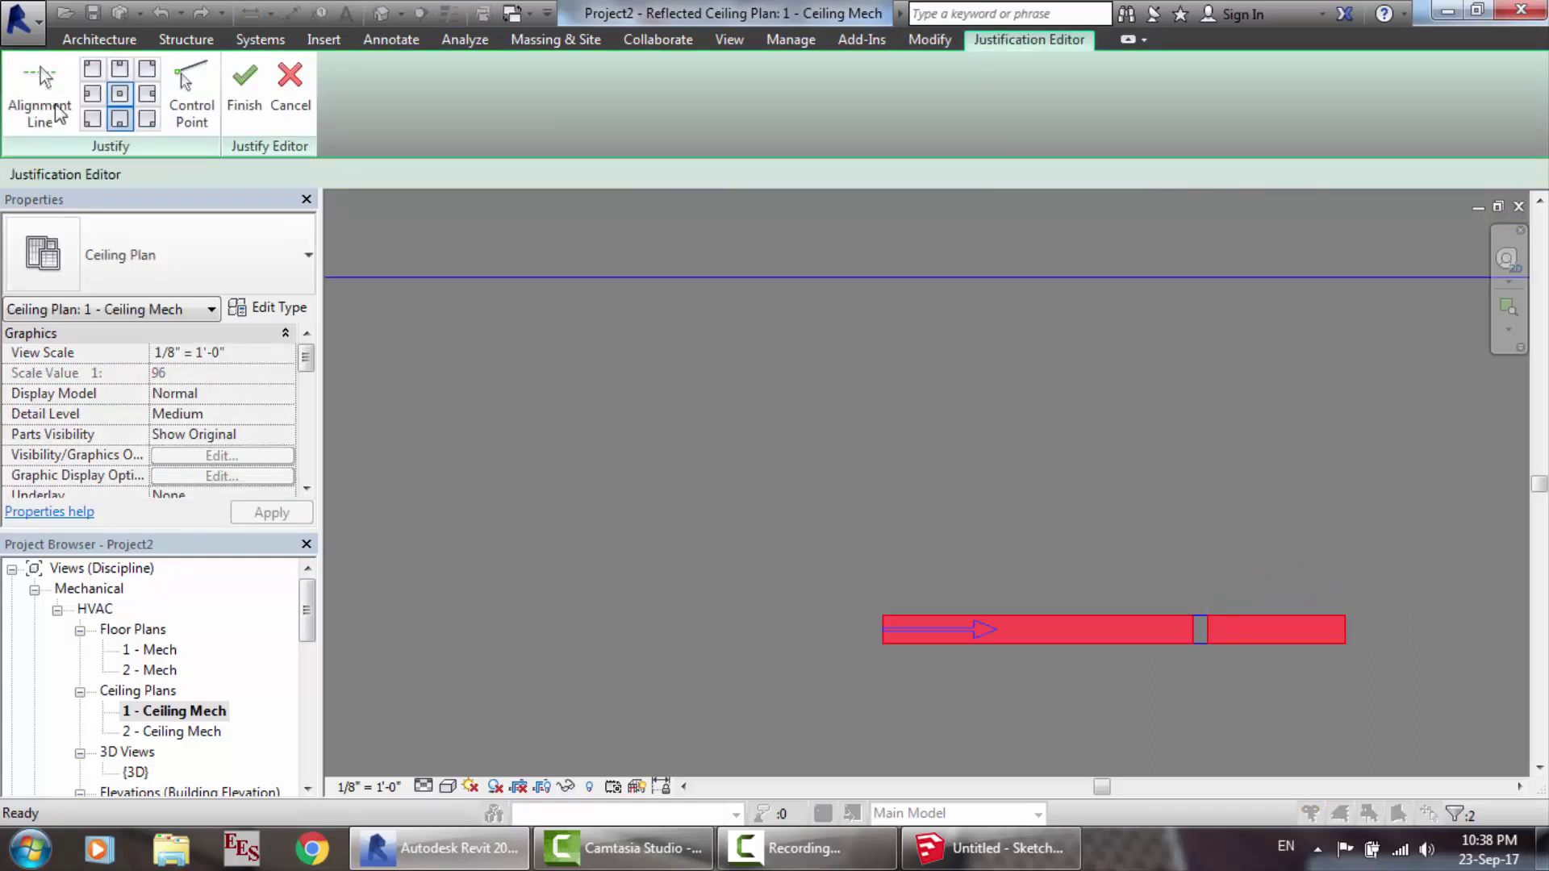
pyautogui.click(130, 107)
# Step: Return to SketchUp and scale the end face to 2.10 along the red axis and uniformly to 0.58 about its opposite corner
pyautogui.click(976, 848)
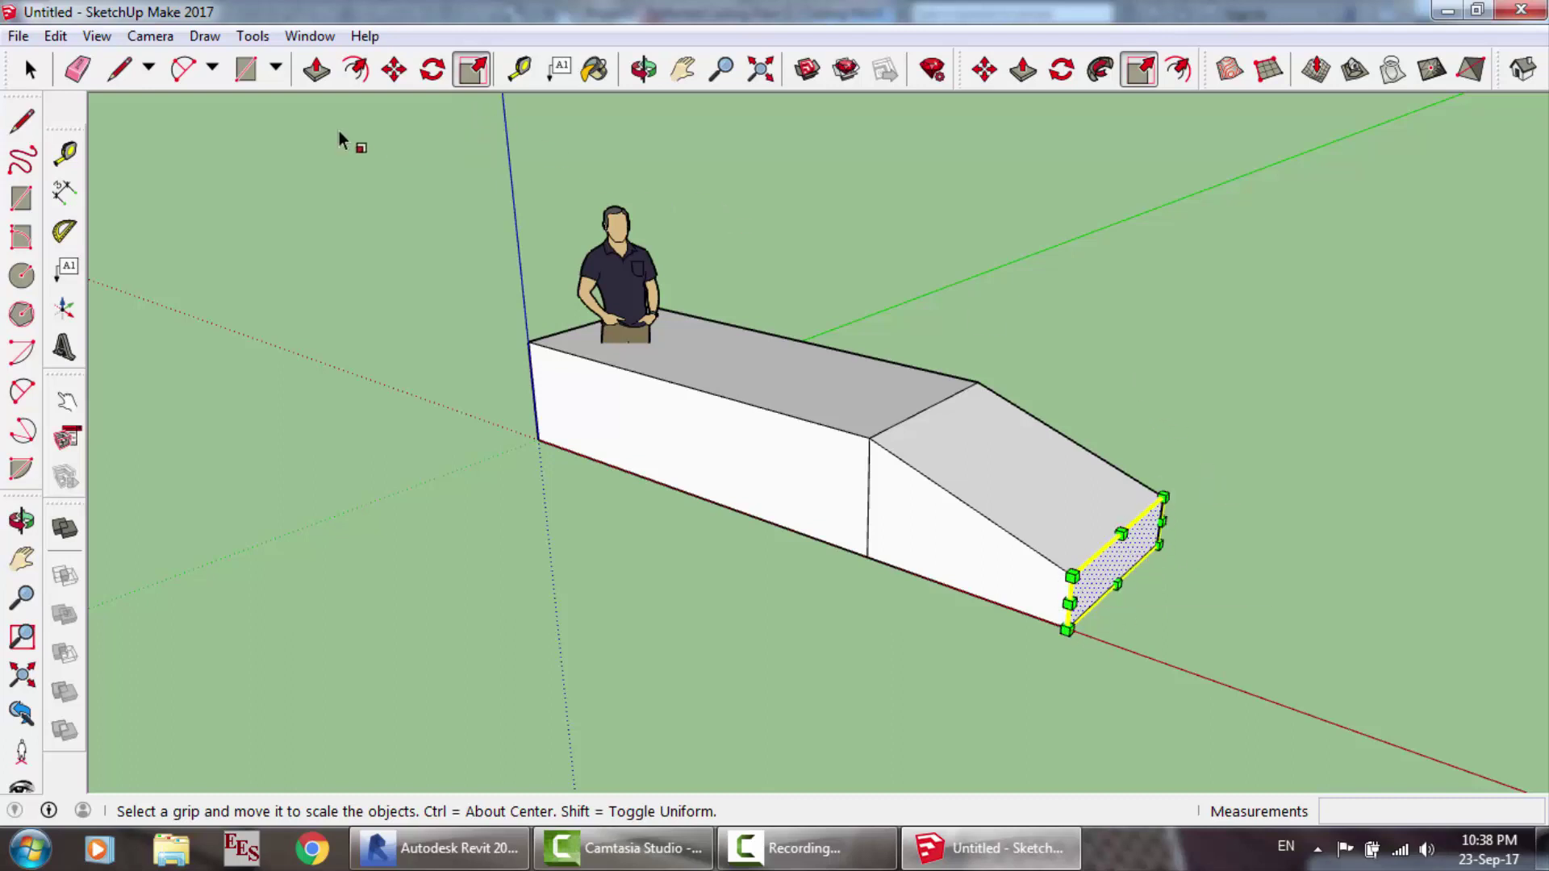
pyautogui.click(150, 36)
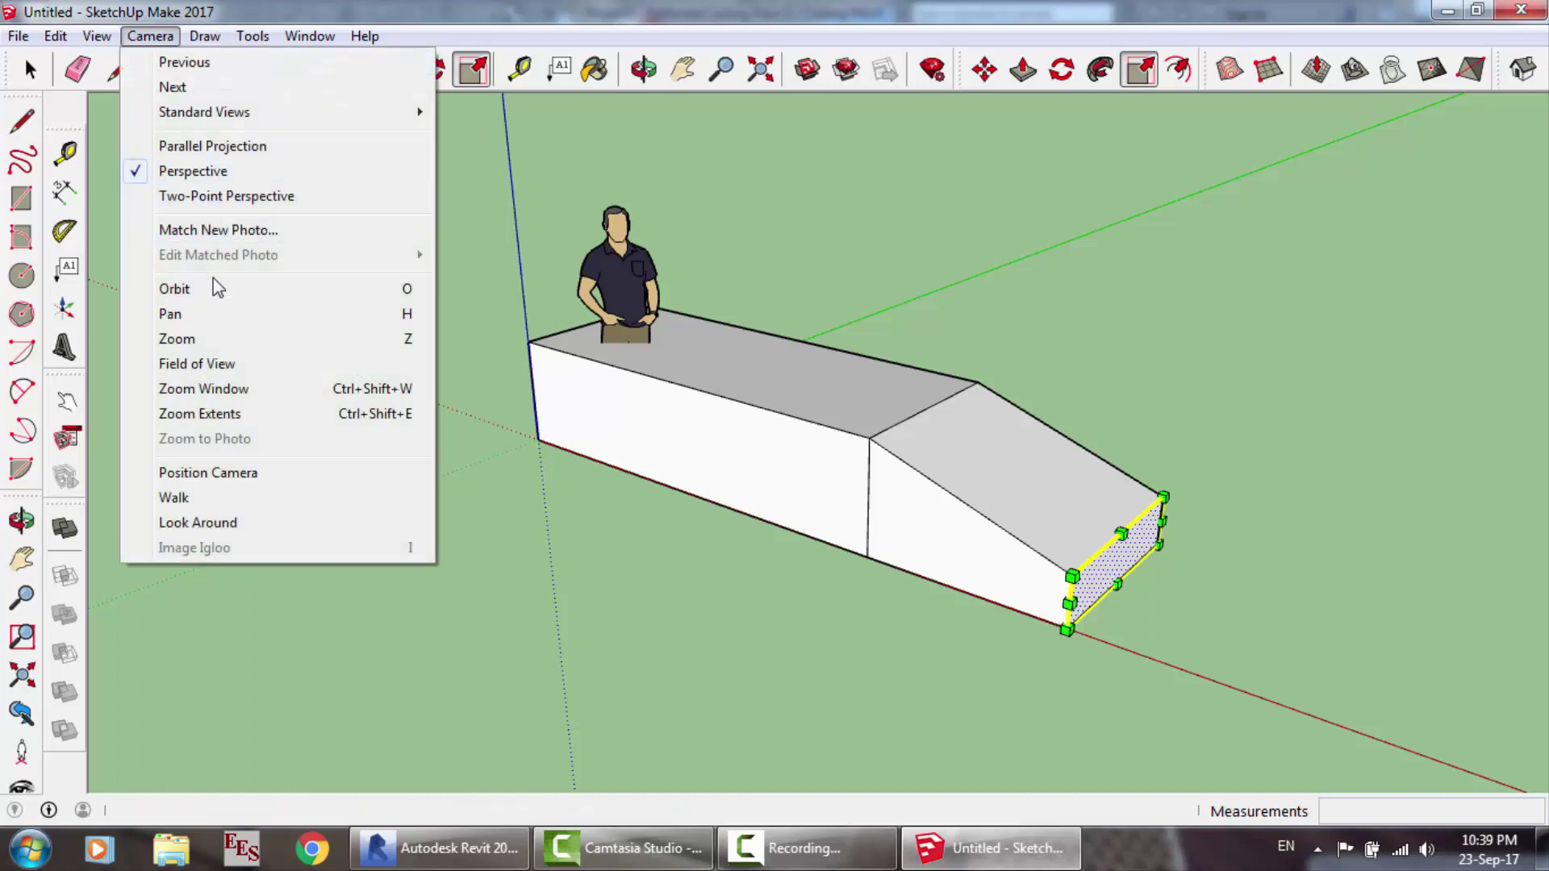
pyautogui.click(174, 289)
pyautogui.moveTo(1100, 370); pyautogui.dragTo(808, 299)
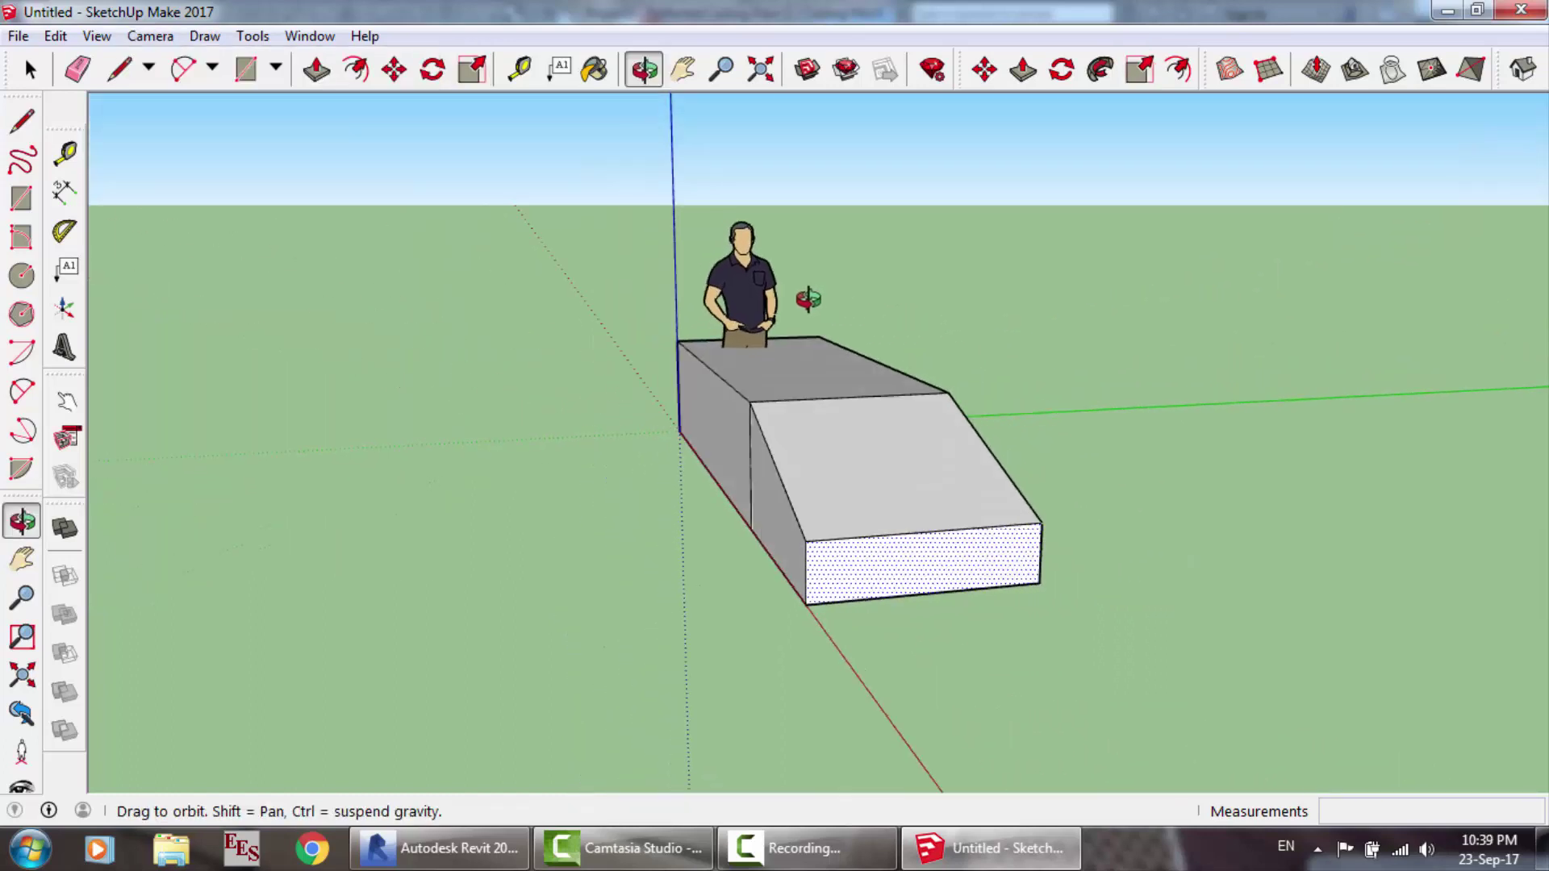
pyautogui.click(473, 71)
pyautogui.click(924, 574)
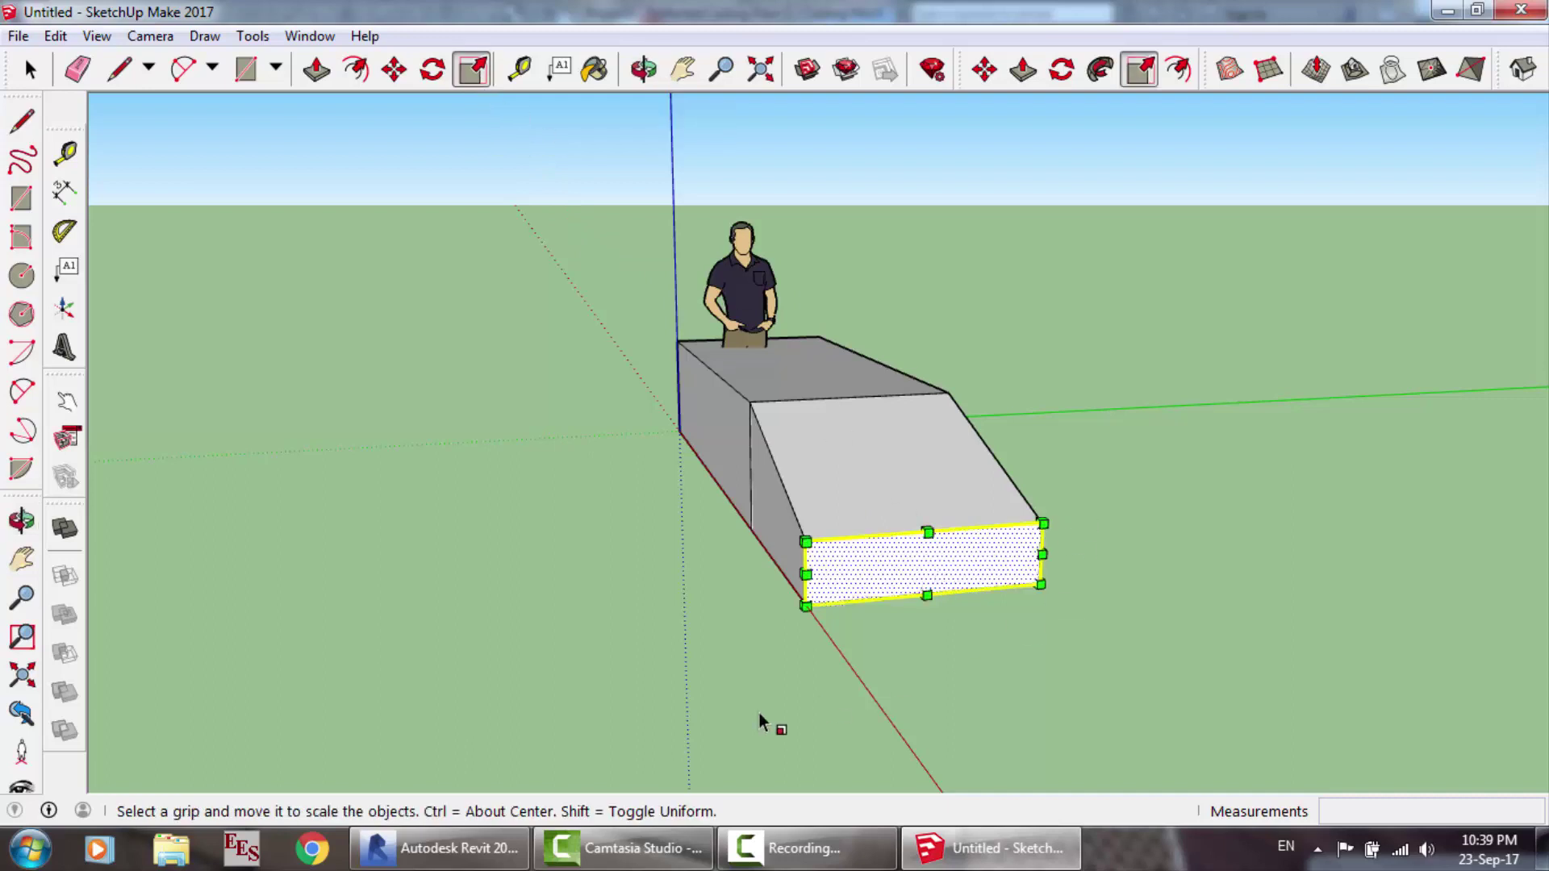
pyautogui.click(478, 860)
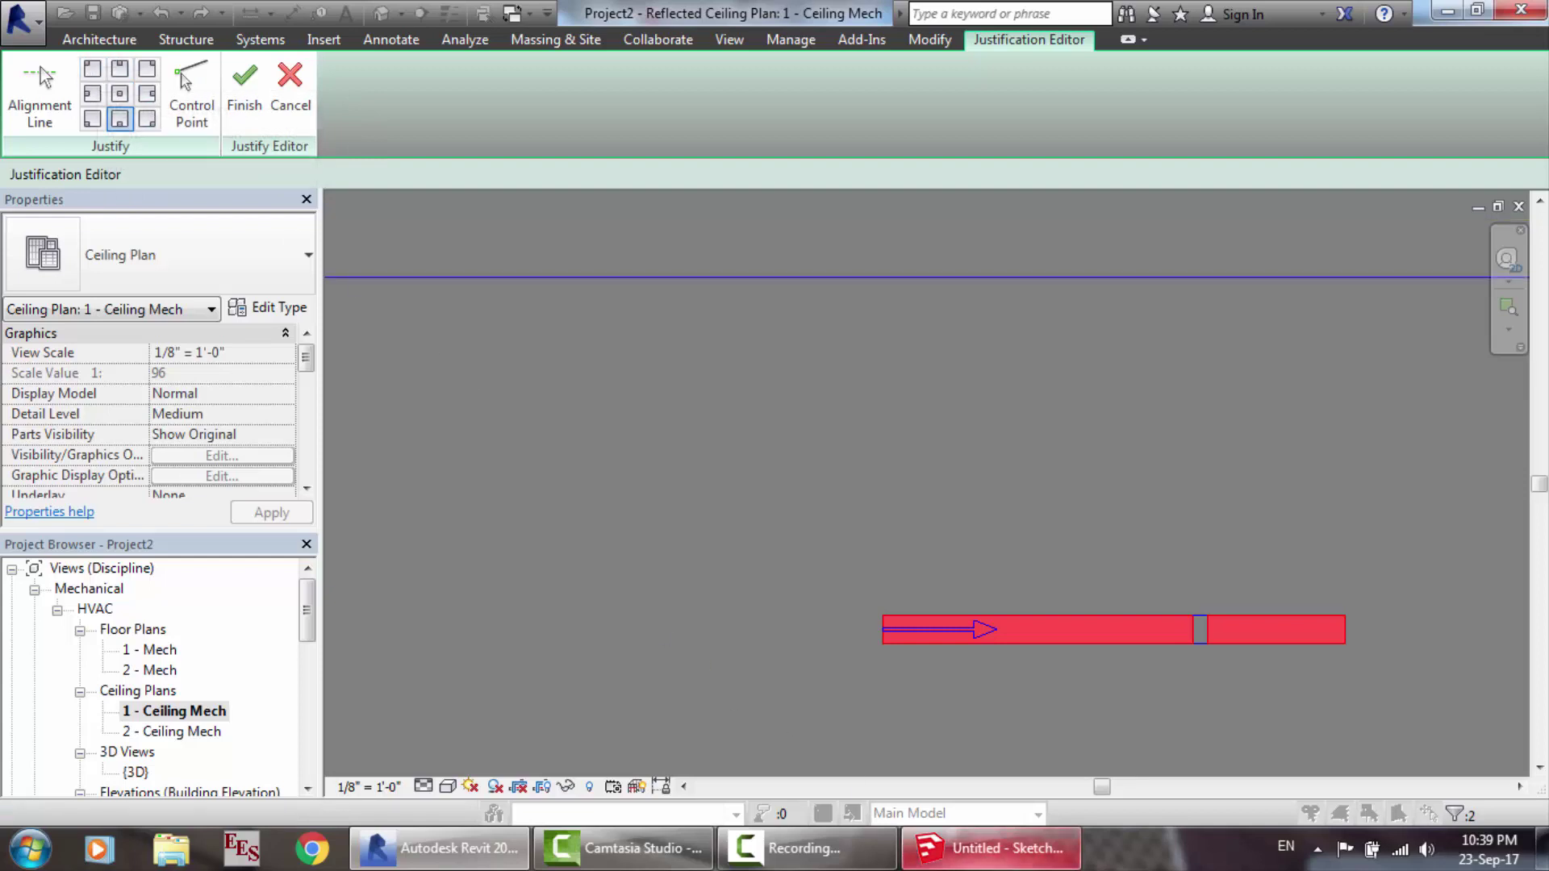
pyautogui.hotkey('alt', 'Tab')
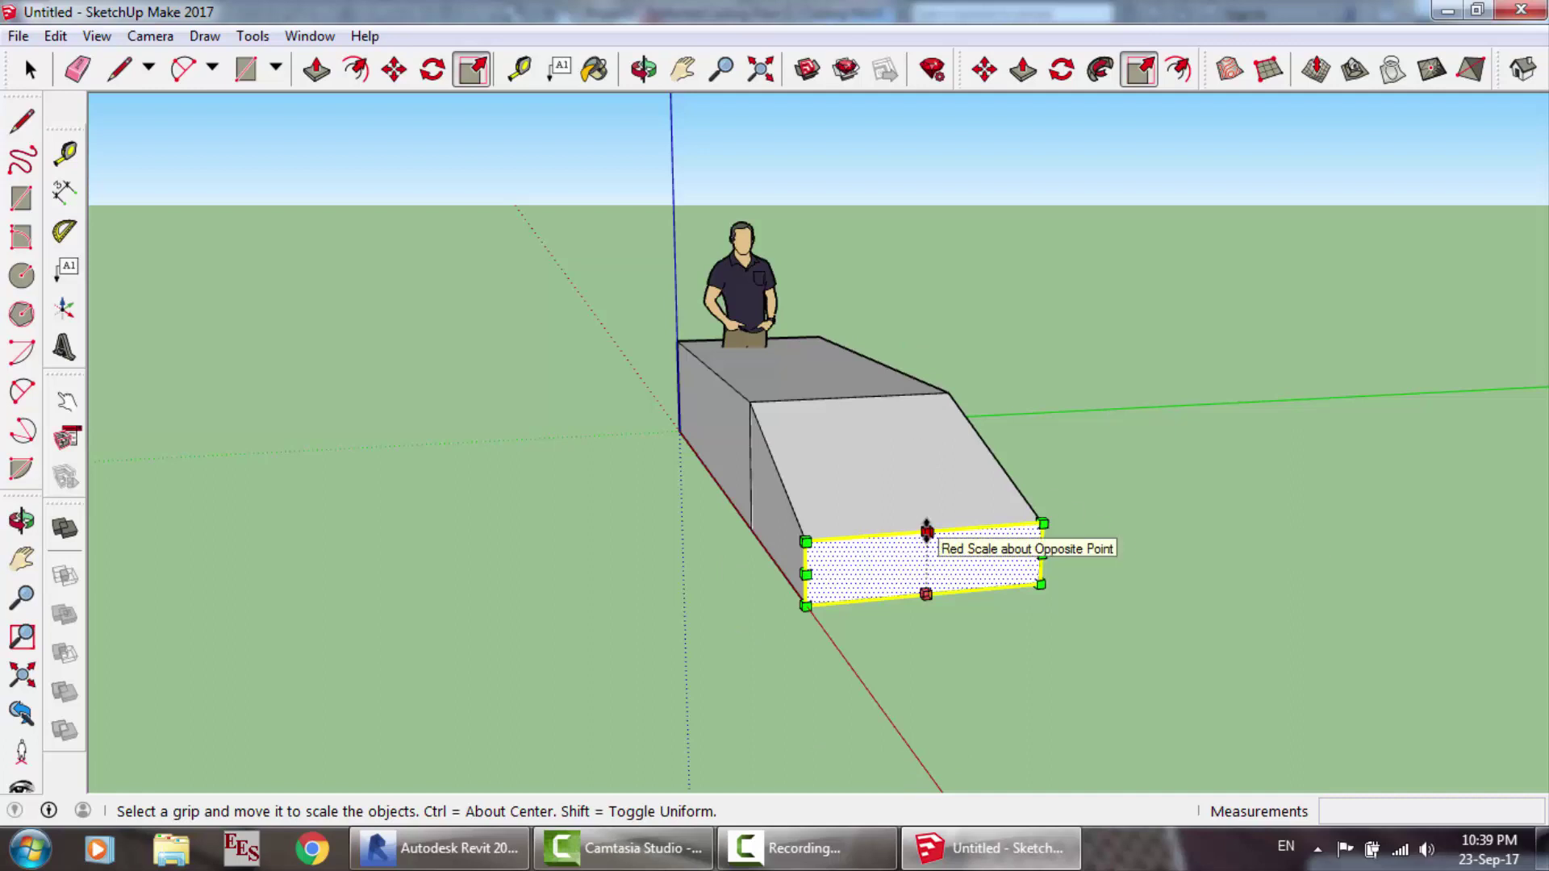
pyautogui.moveTo(928, 532); pyautogui.dragTo(916, 464)
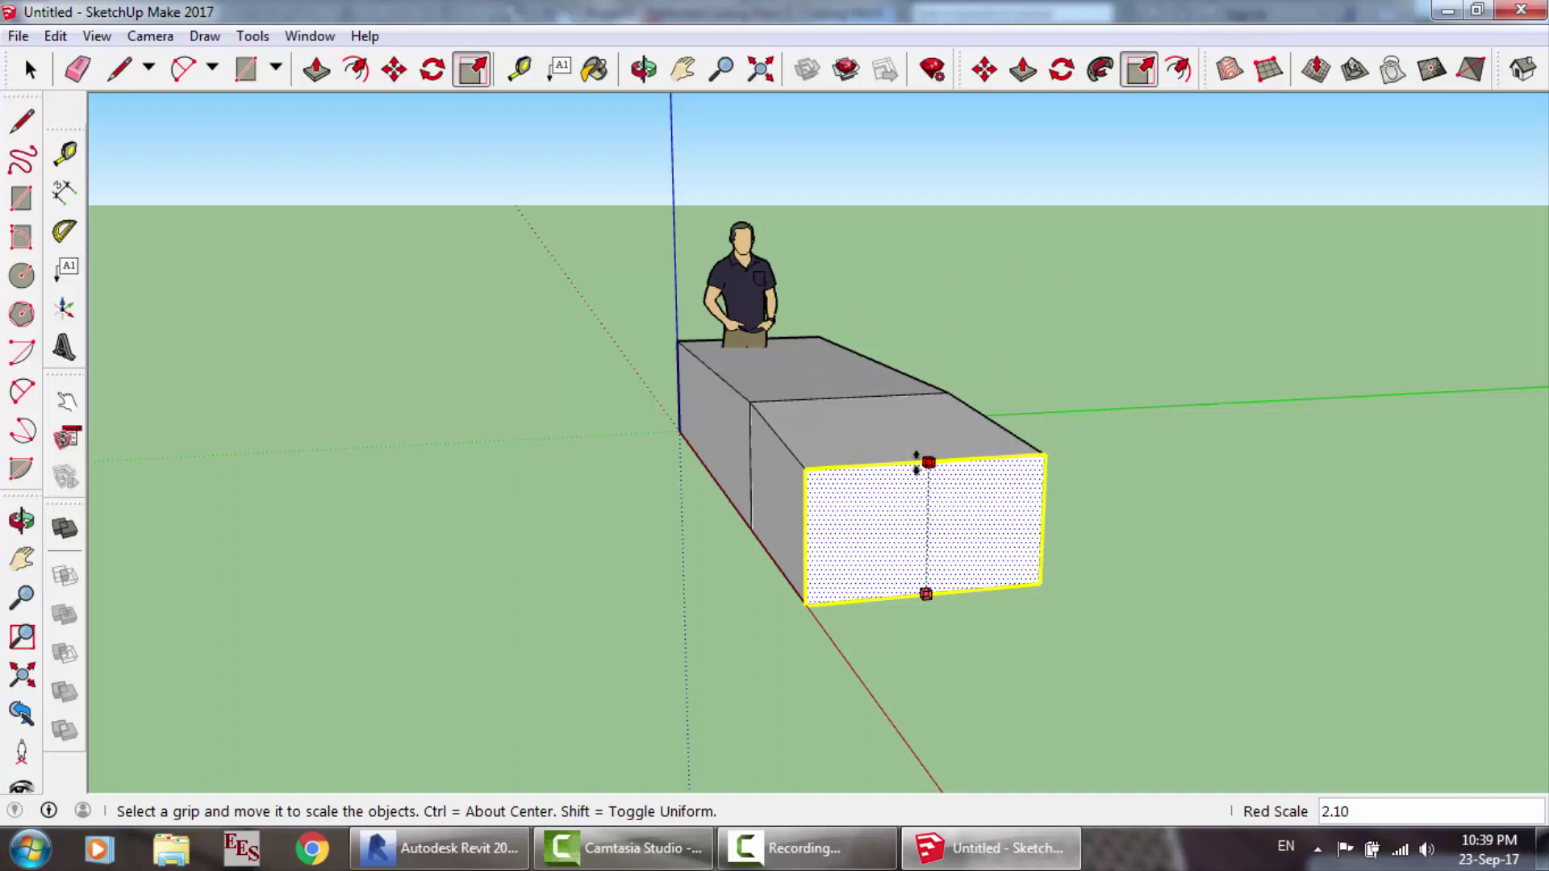
pyautogui.click(917, 461)
pyautogui.moveTo(1044, 455); pyautogui.dragTo(948, 517)
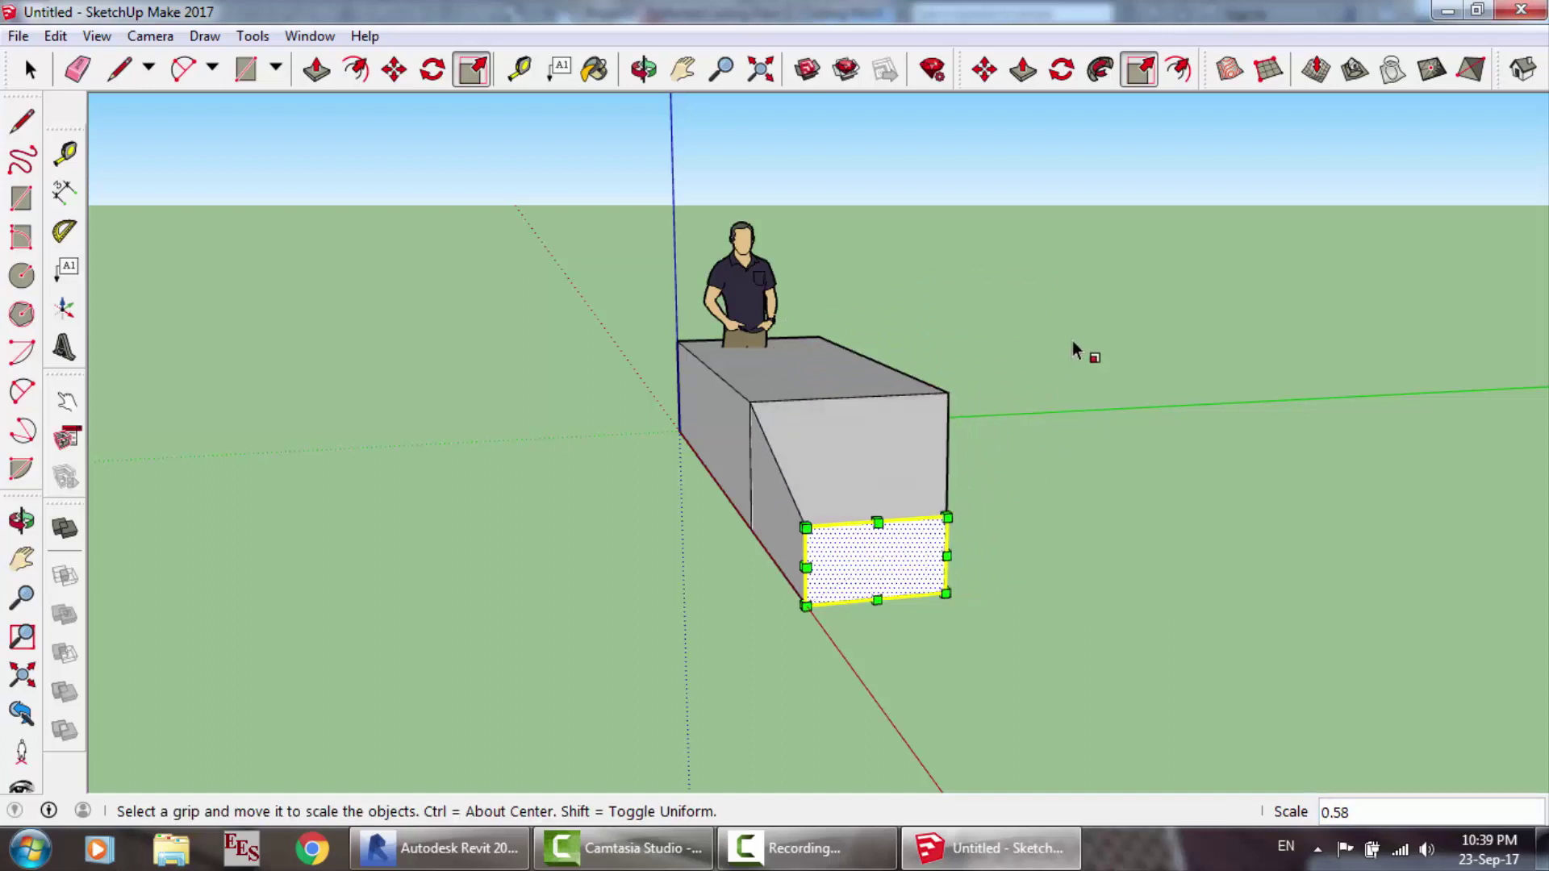
pyautogui.click(1035, 300)
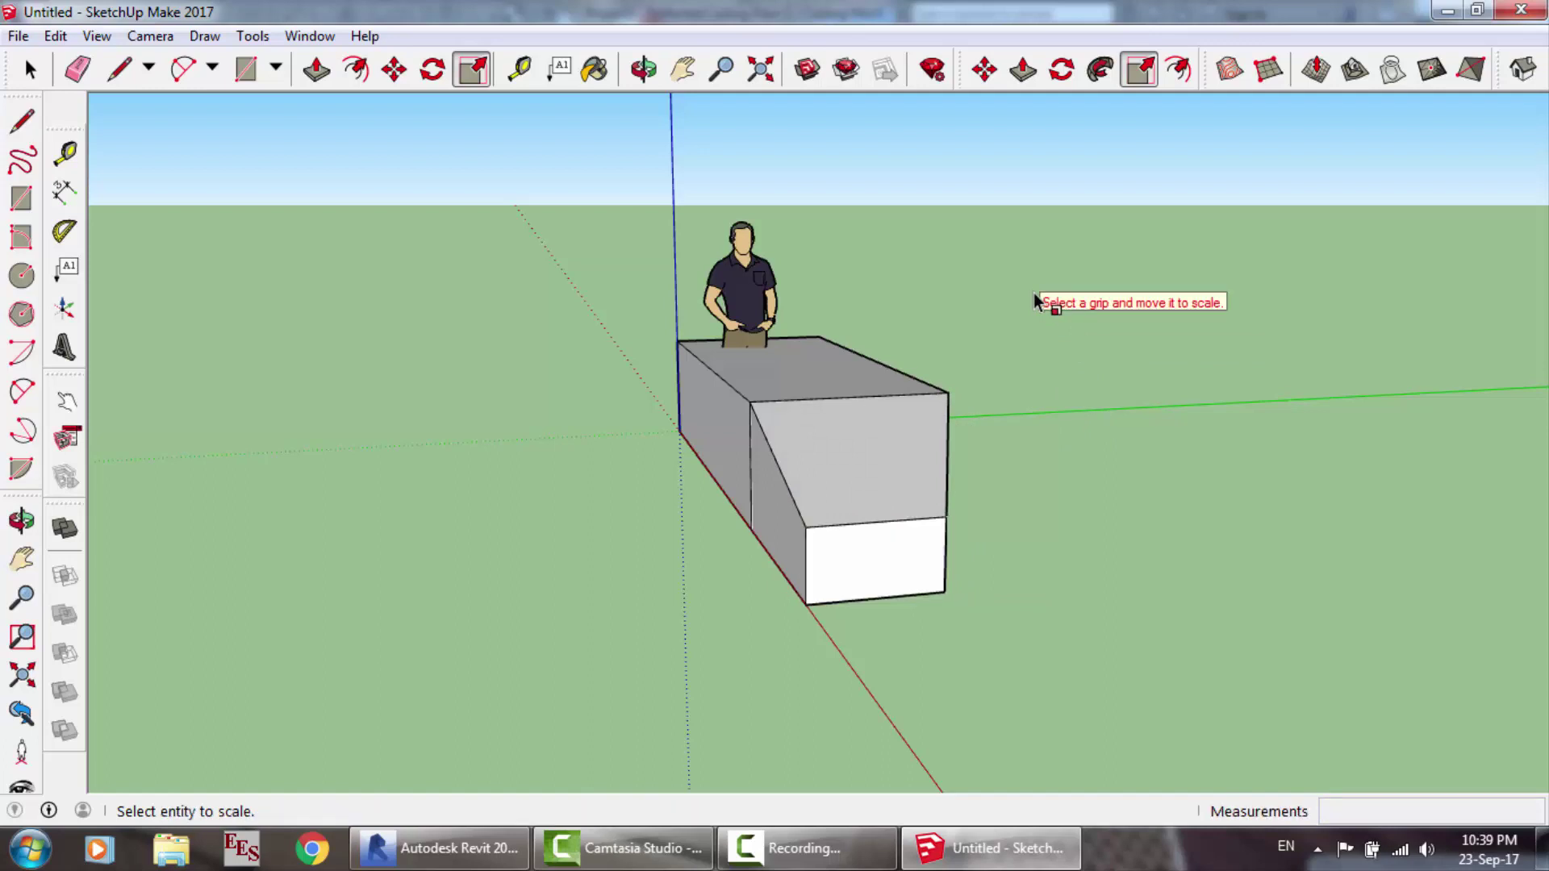
# Step: Close SketchUp without saving the untitled model and cancel the duct justification edit in Revit
pyautogui.click(1522, 11)
pyautogui.click(793, 471)
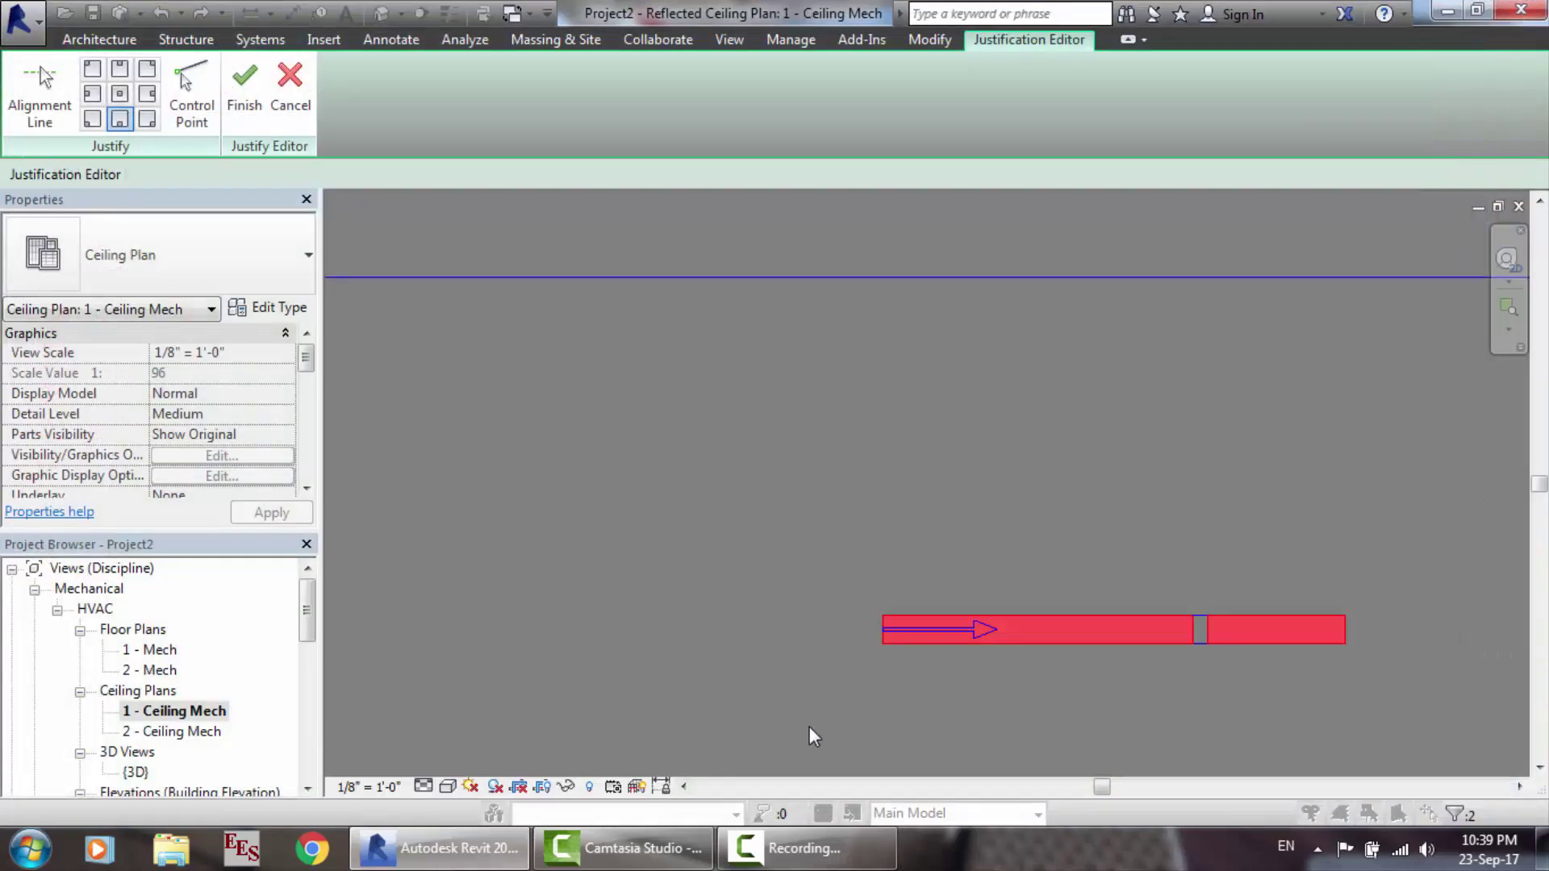
pyautogui.click(292, 101)
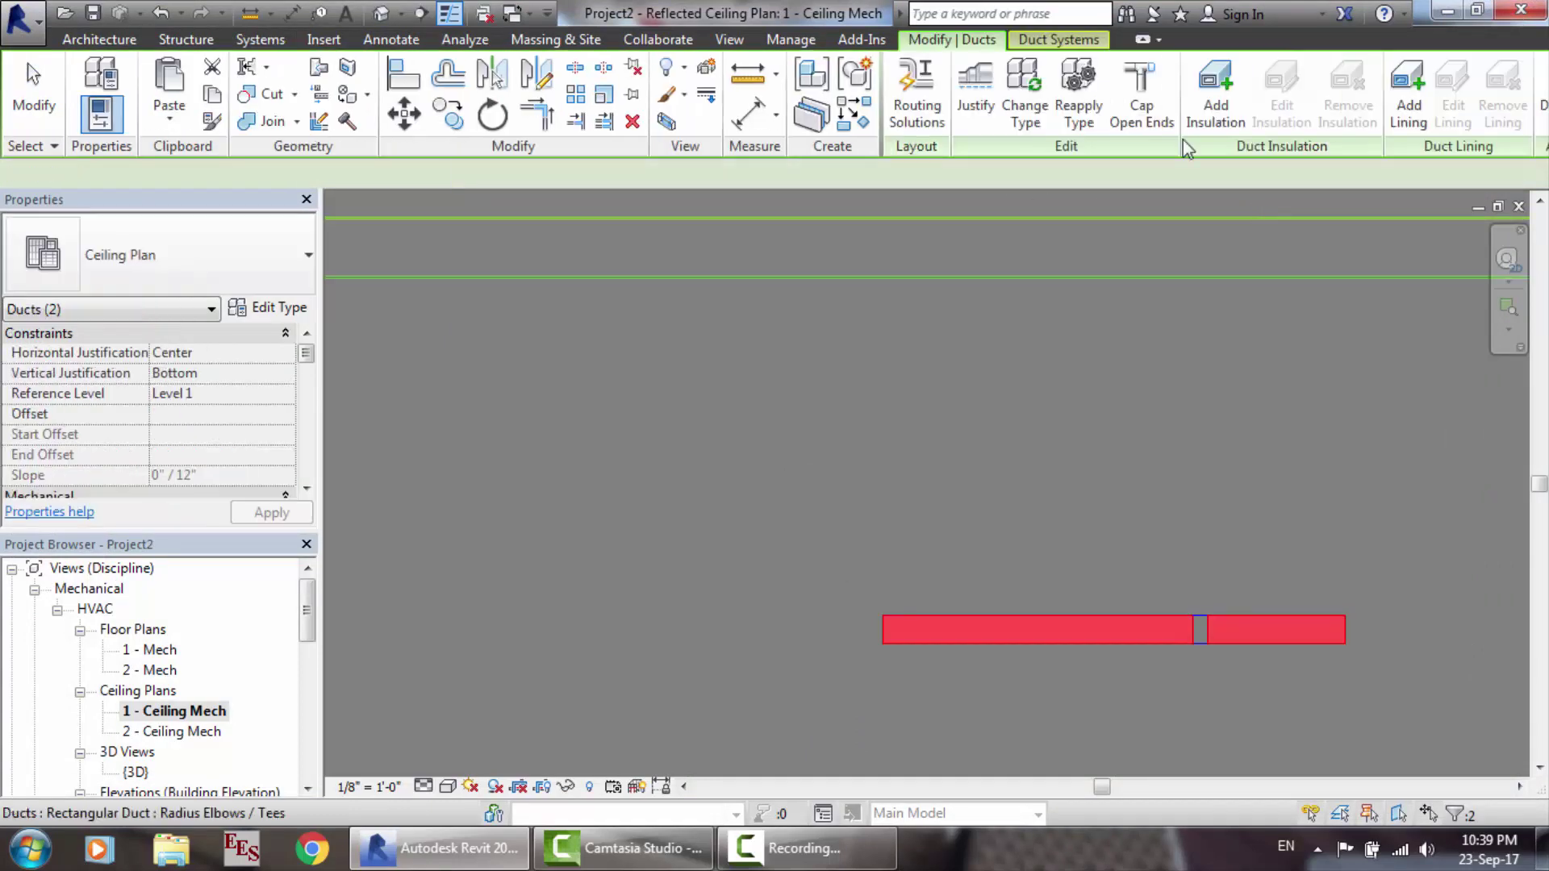
# Step: Close all the open Project2 plan and 3D views, leaving the case study mall project open
pyautogui.click(1516, 208)
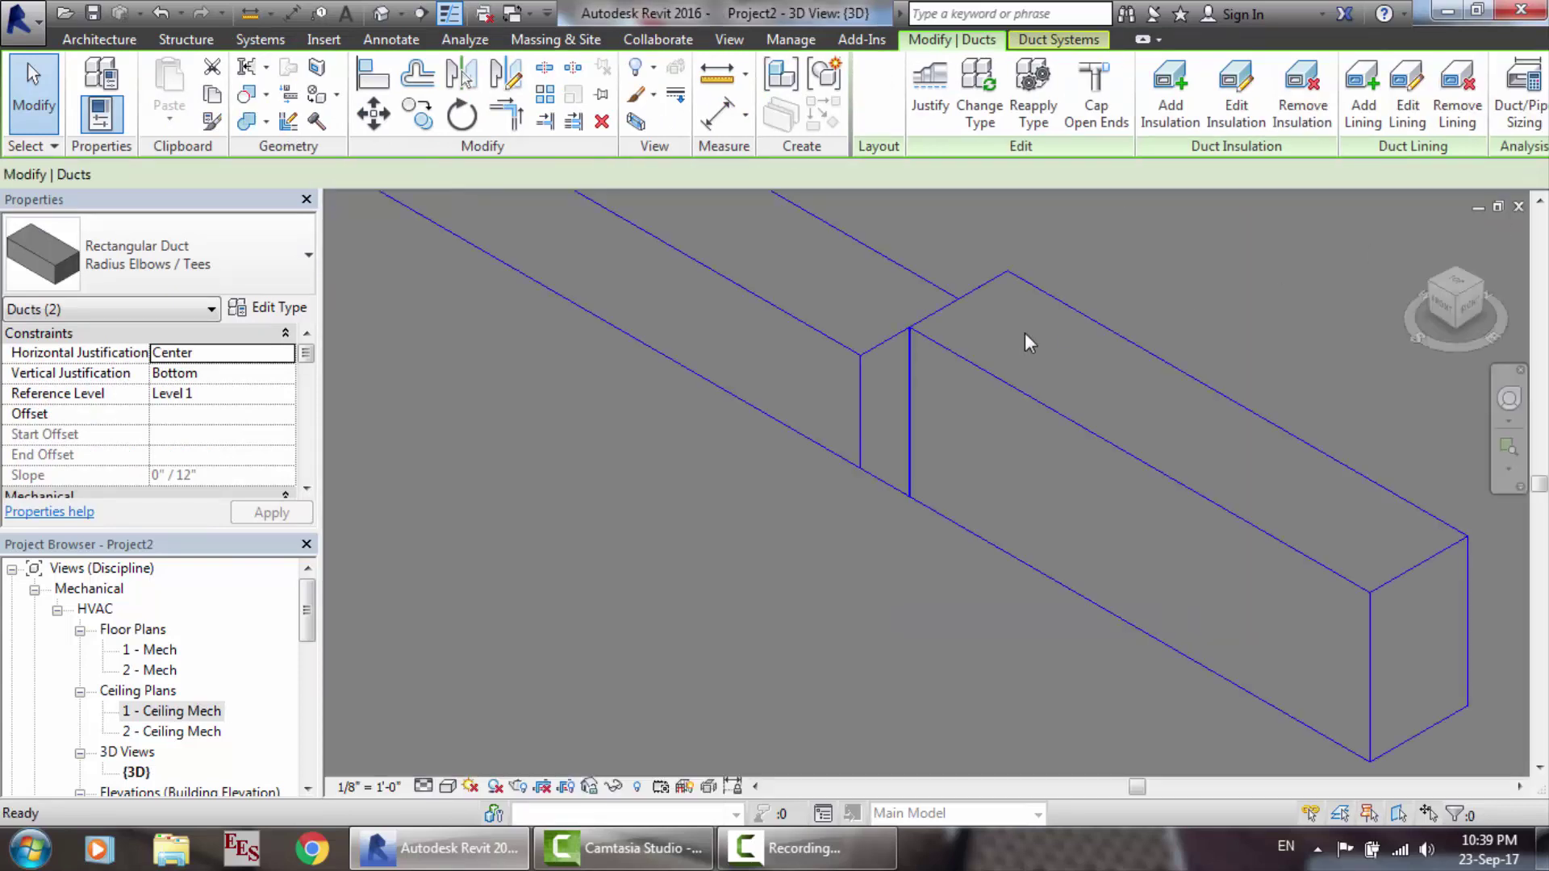
pyautogui.click(1518, 207)
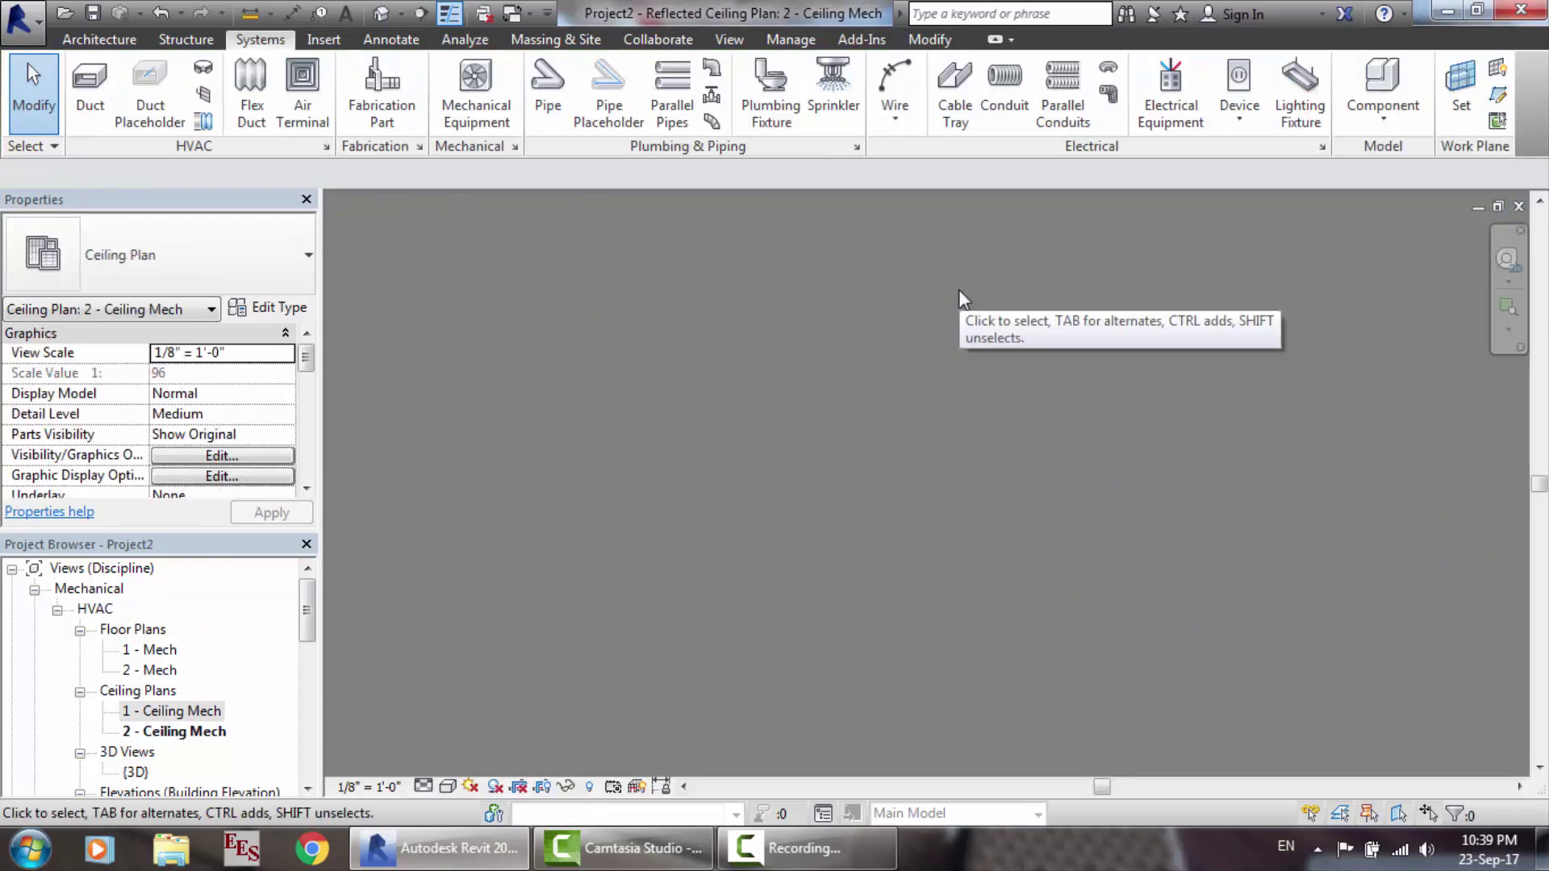
pyautogui.click(1519, 207)
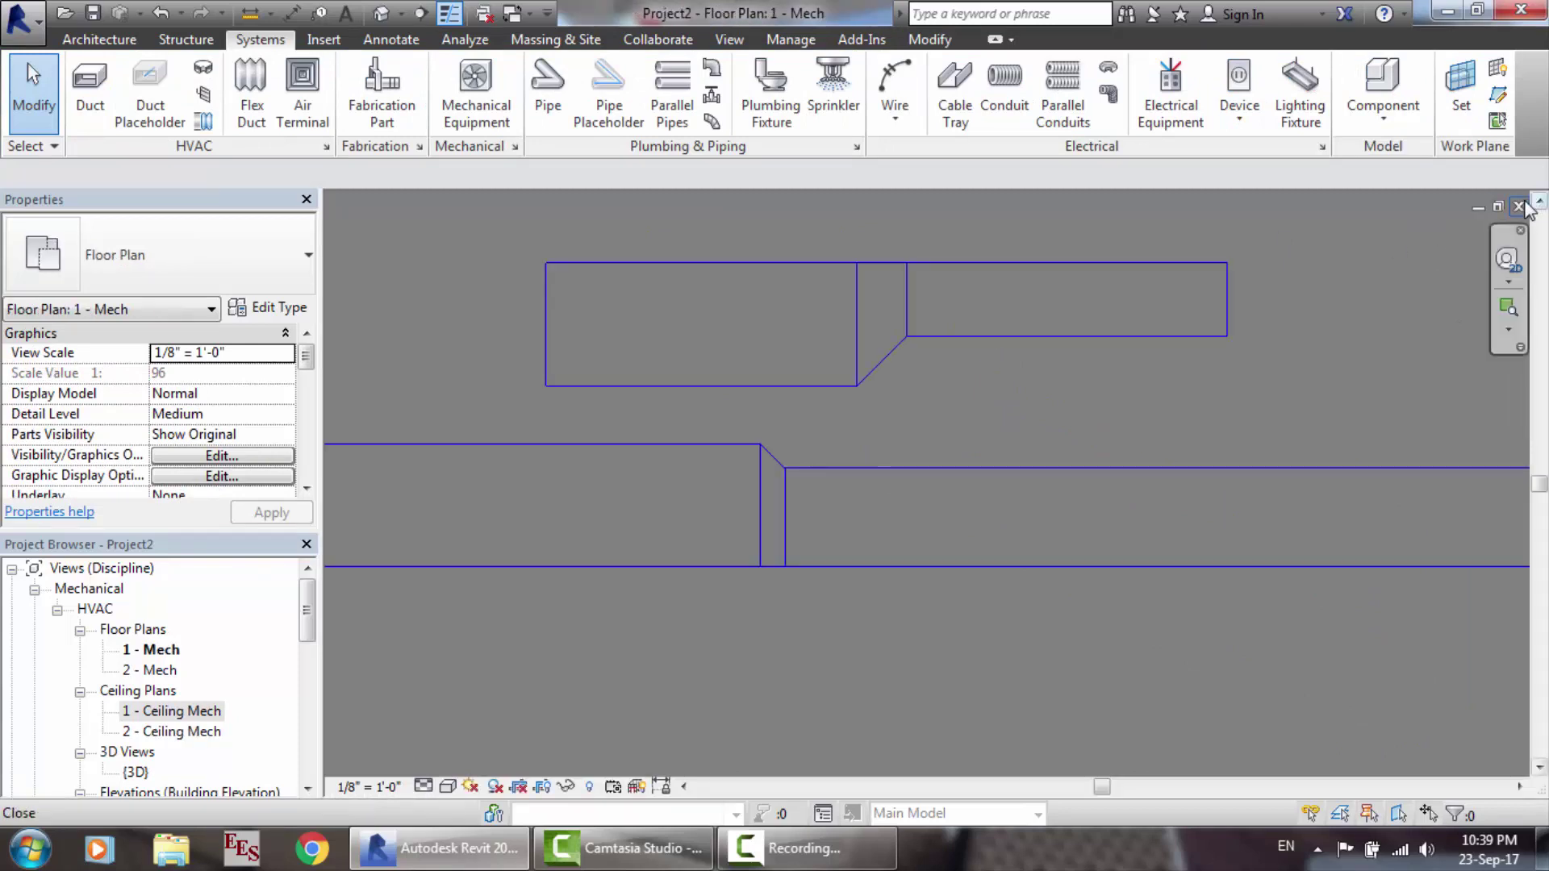
pyautogui.click(1522, 208)
pyautogui.click(849, 423)
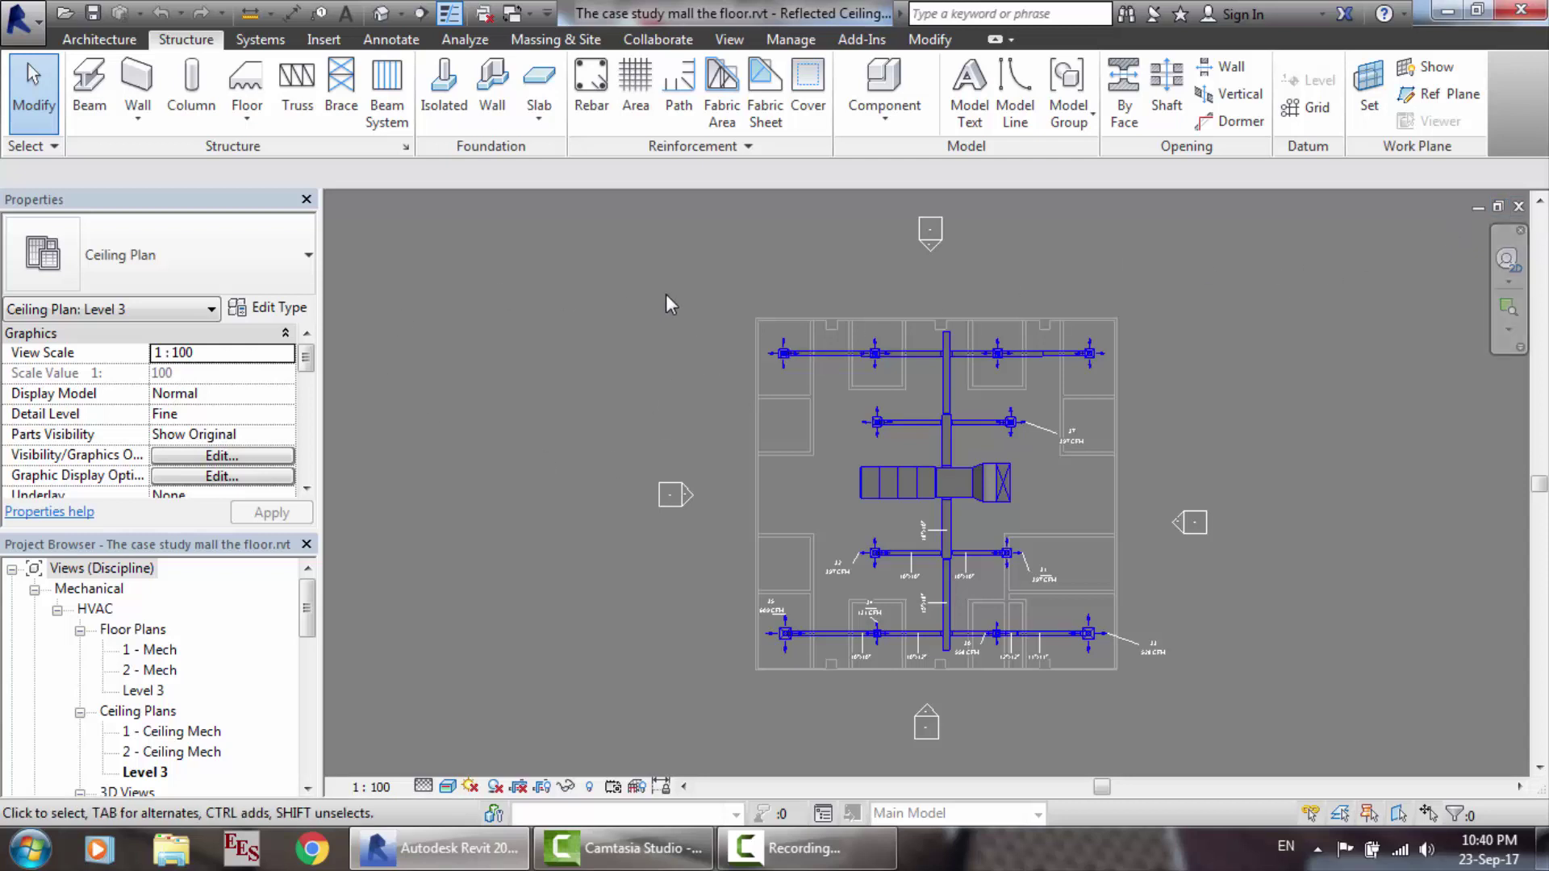
pyautogui.click(801, 831)
pyautogui.click(1440, 741)
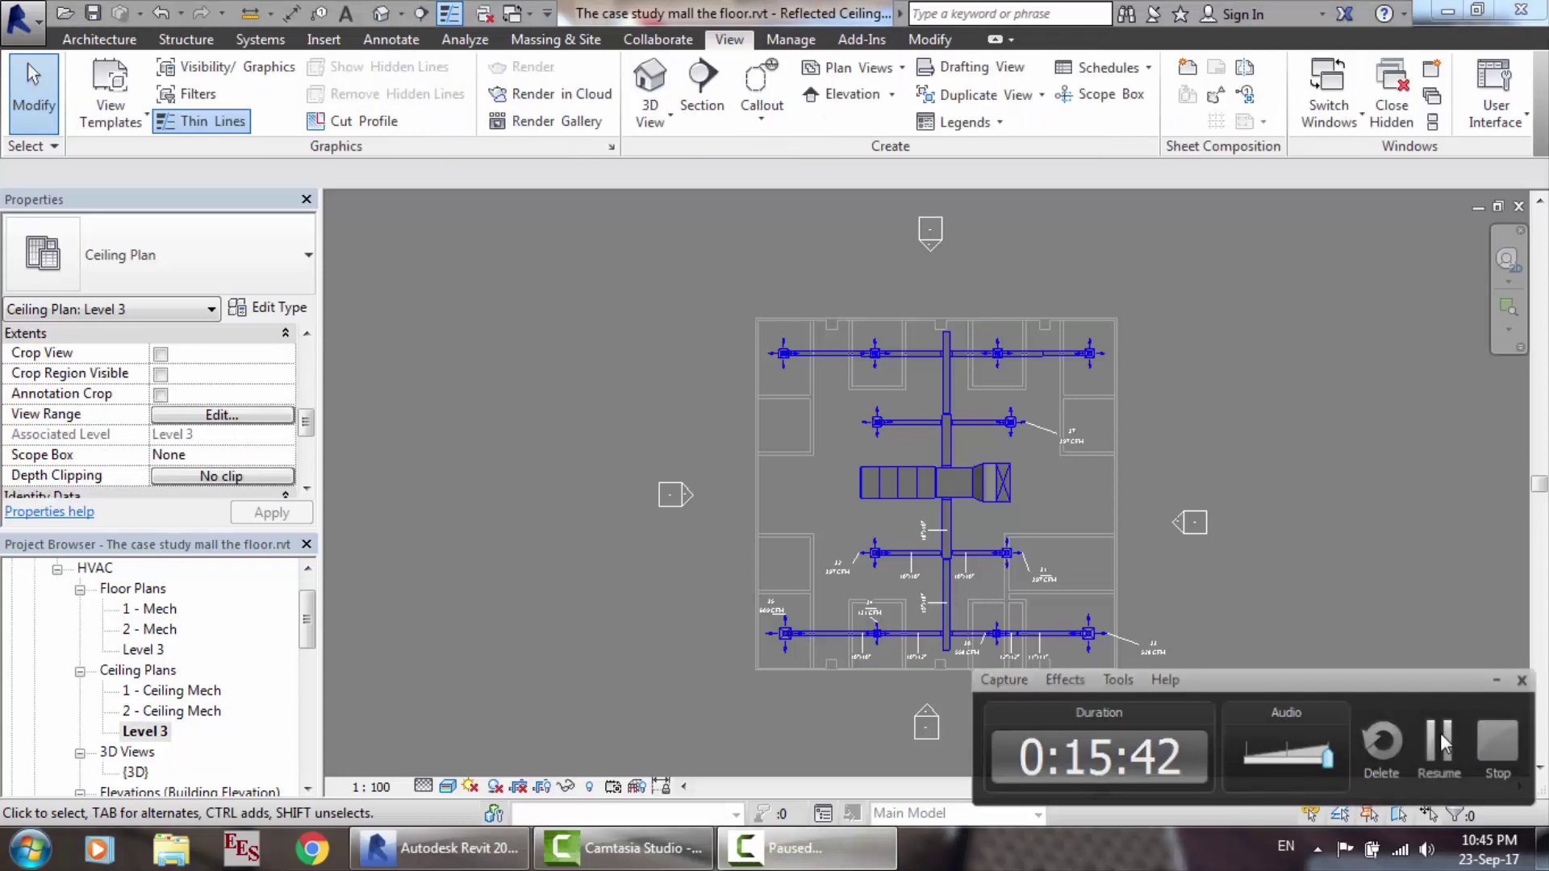
pyautogui.click(1440, 741)
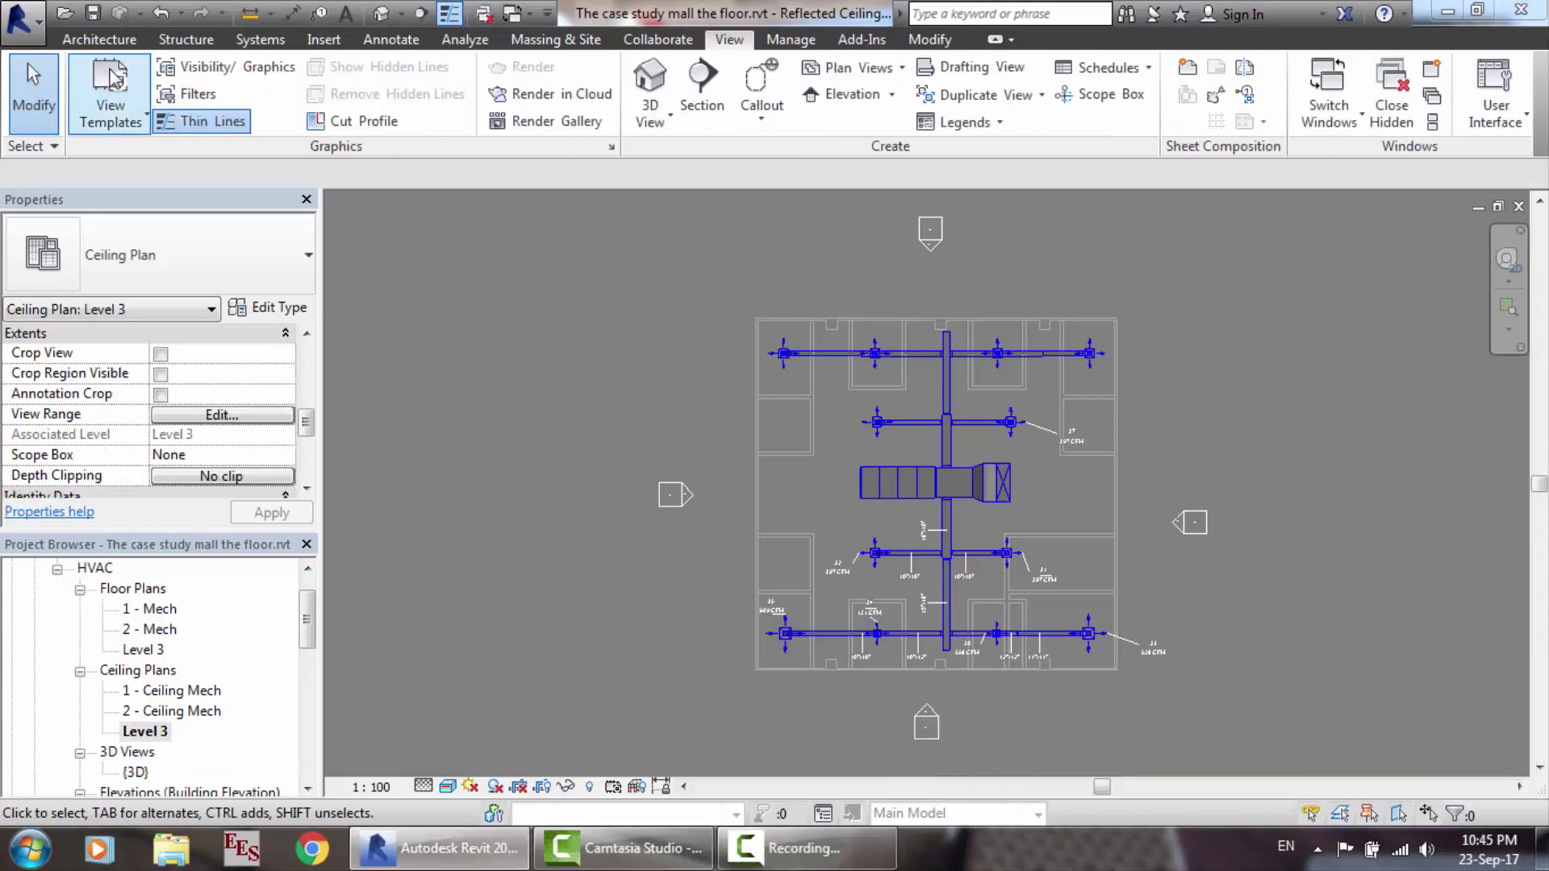
pyautogui.click(100, 38)
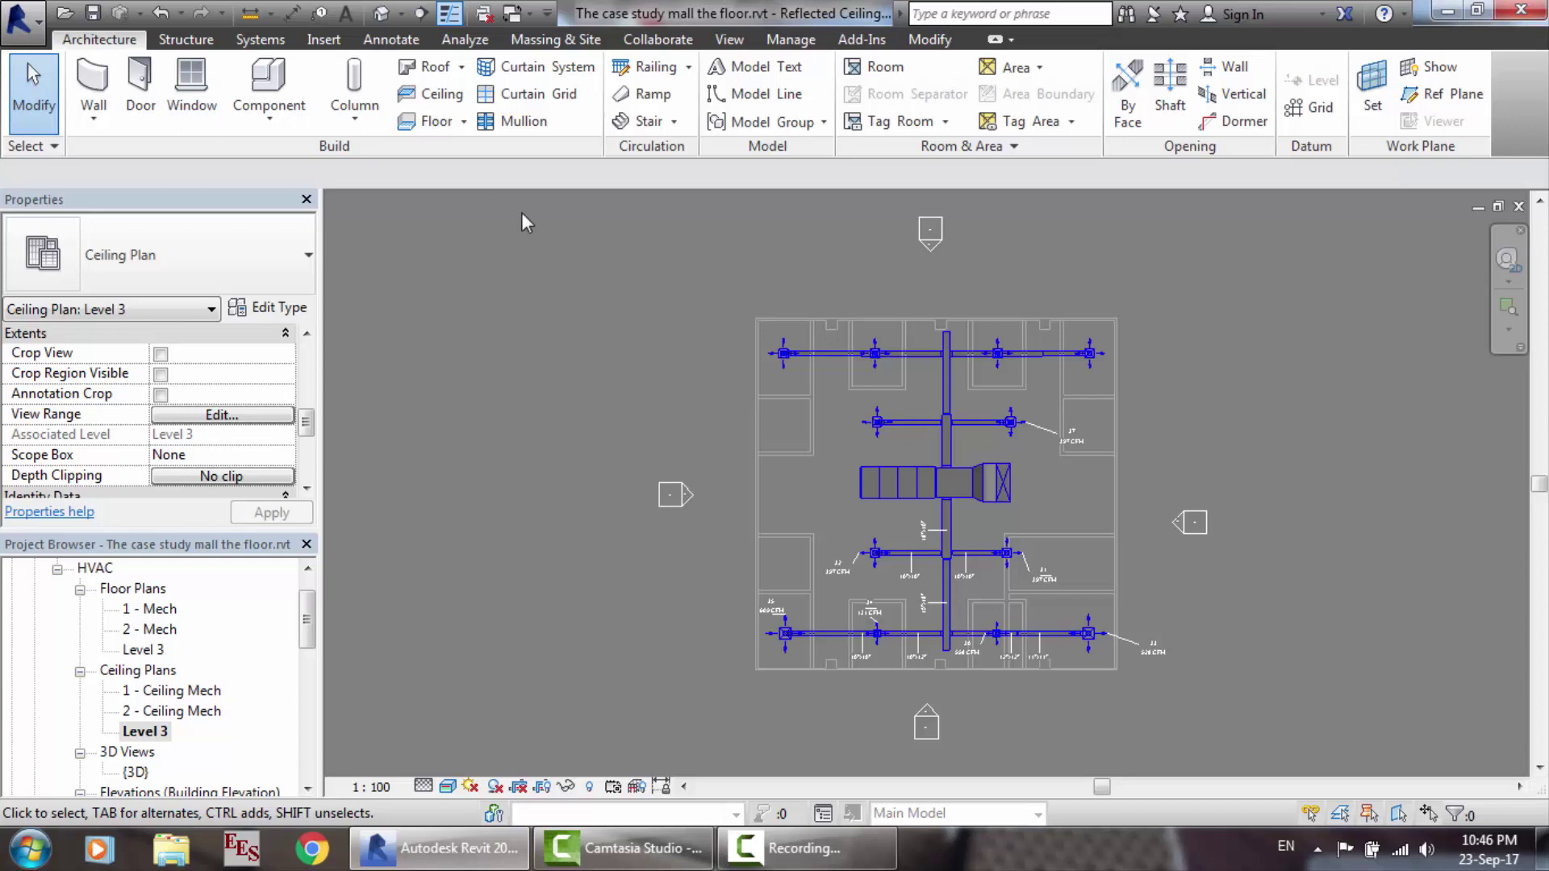
# Step: Open the project units and go through the Electrical and HVAC disciplines to the Piping discipline
pyautogui.click(783, 40)
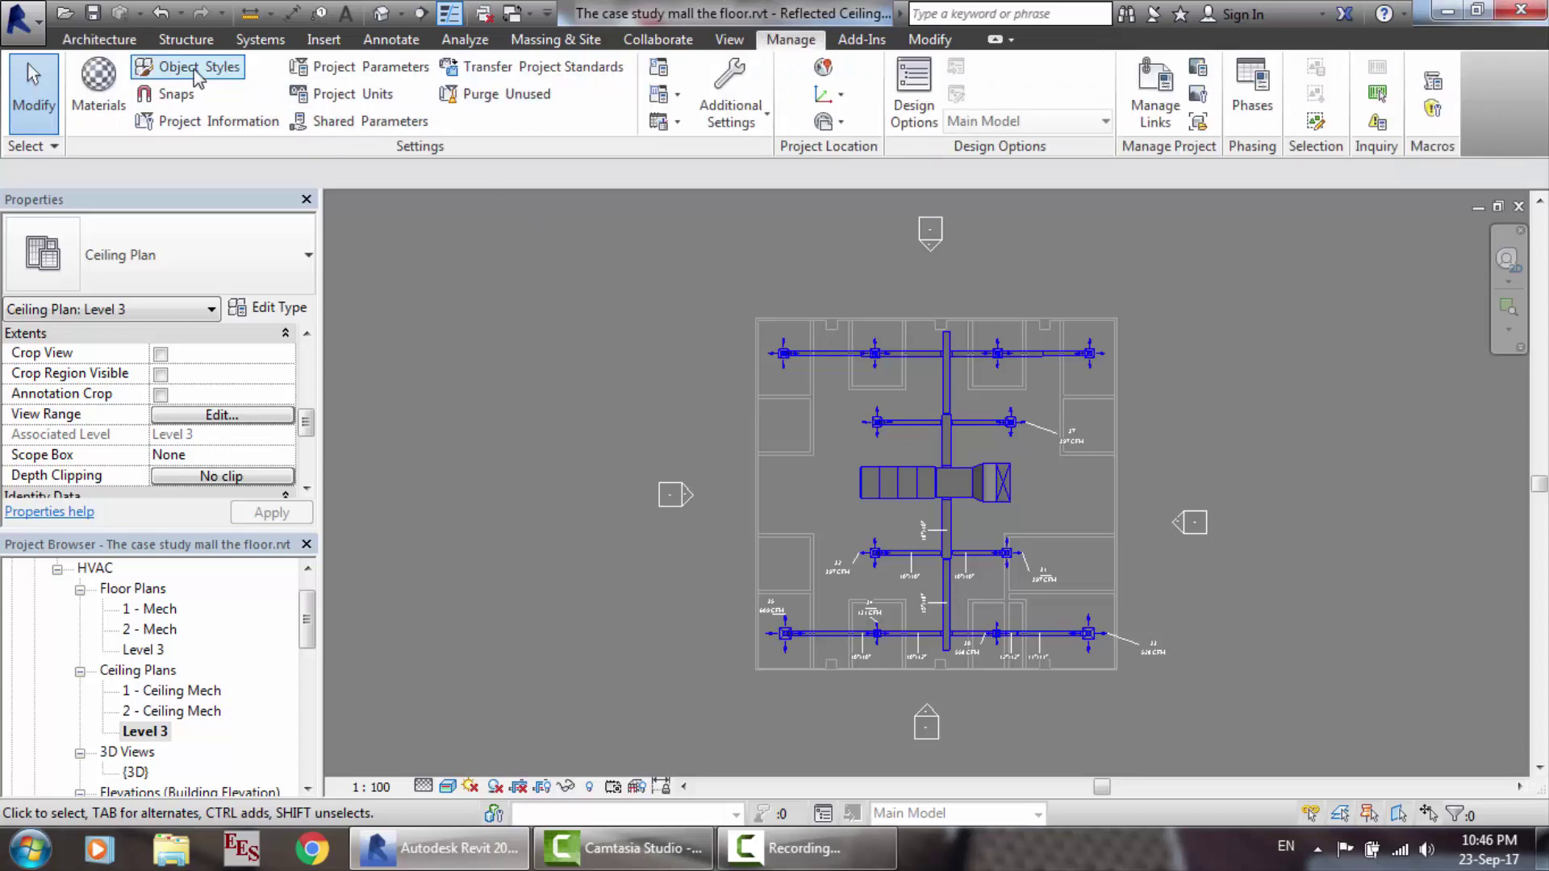
pyautogui.click(356, 97)
pyautogui.click(787, 203)
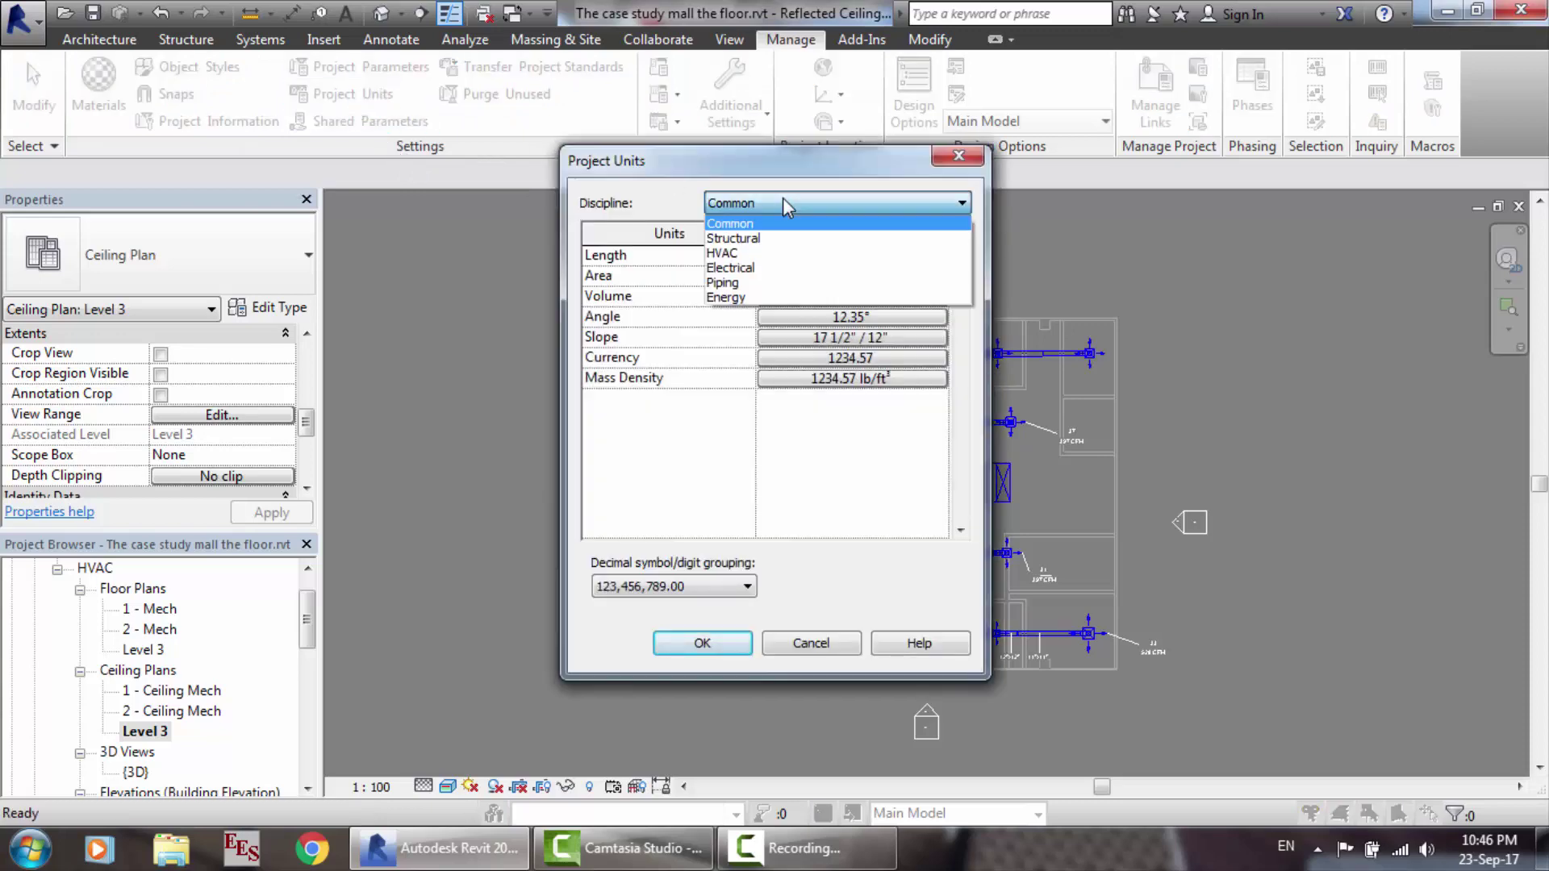
pyautogui.click(743, 267)
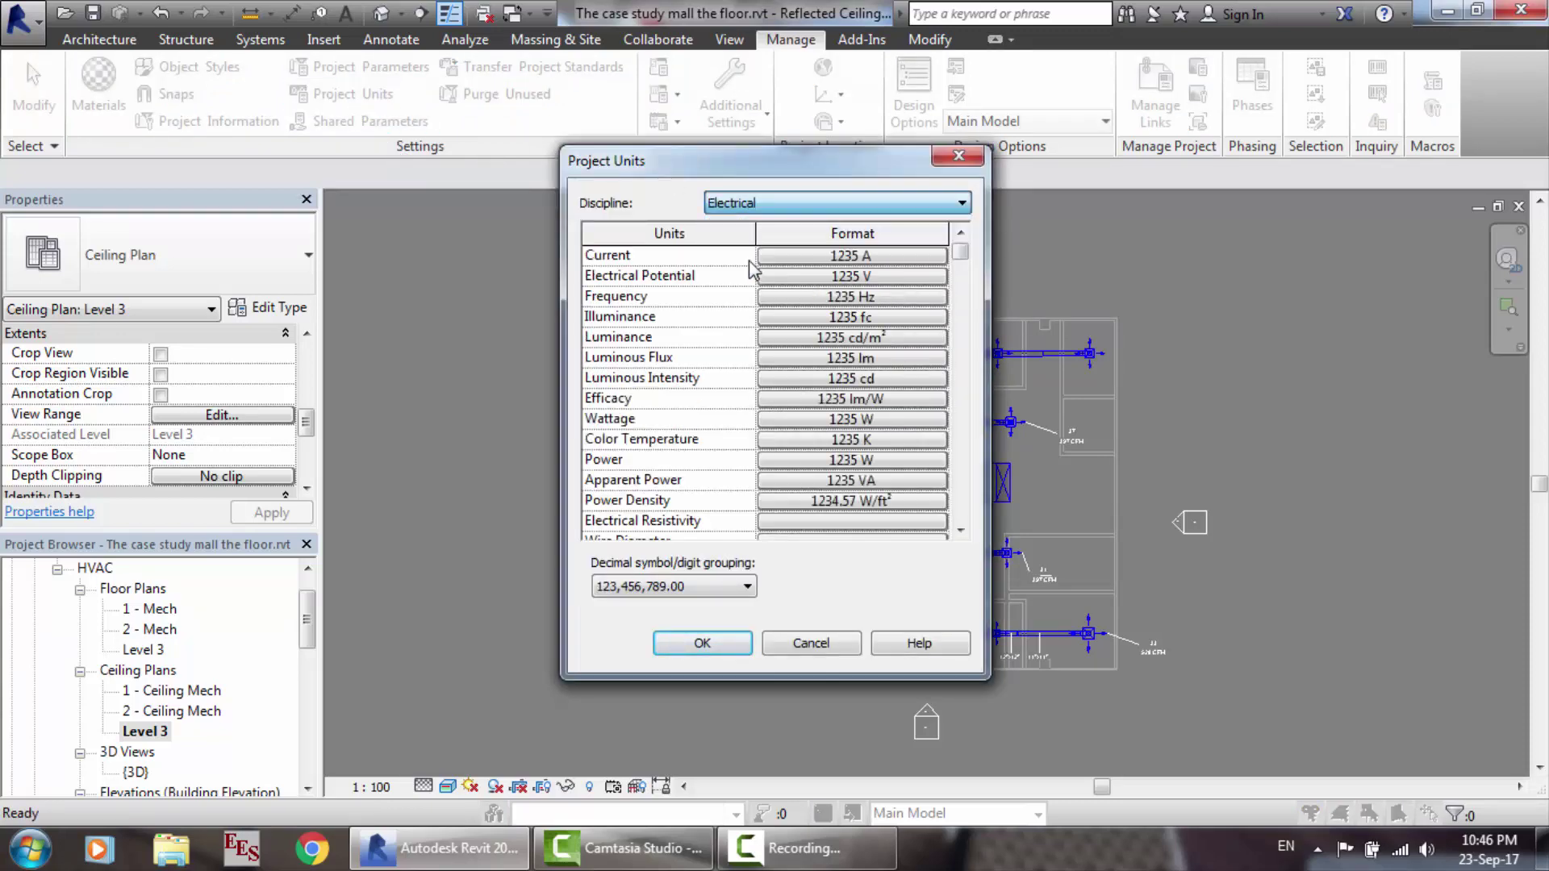
pyautogui.click(770, 206)
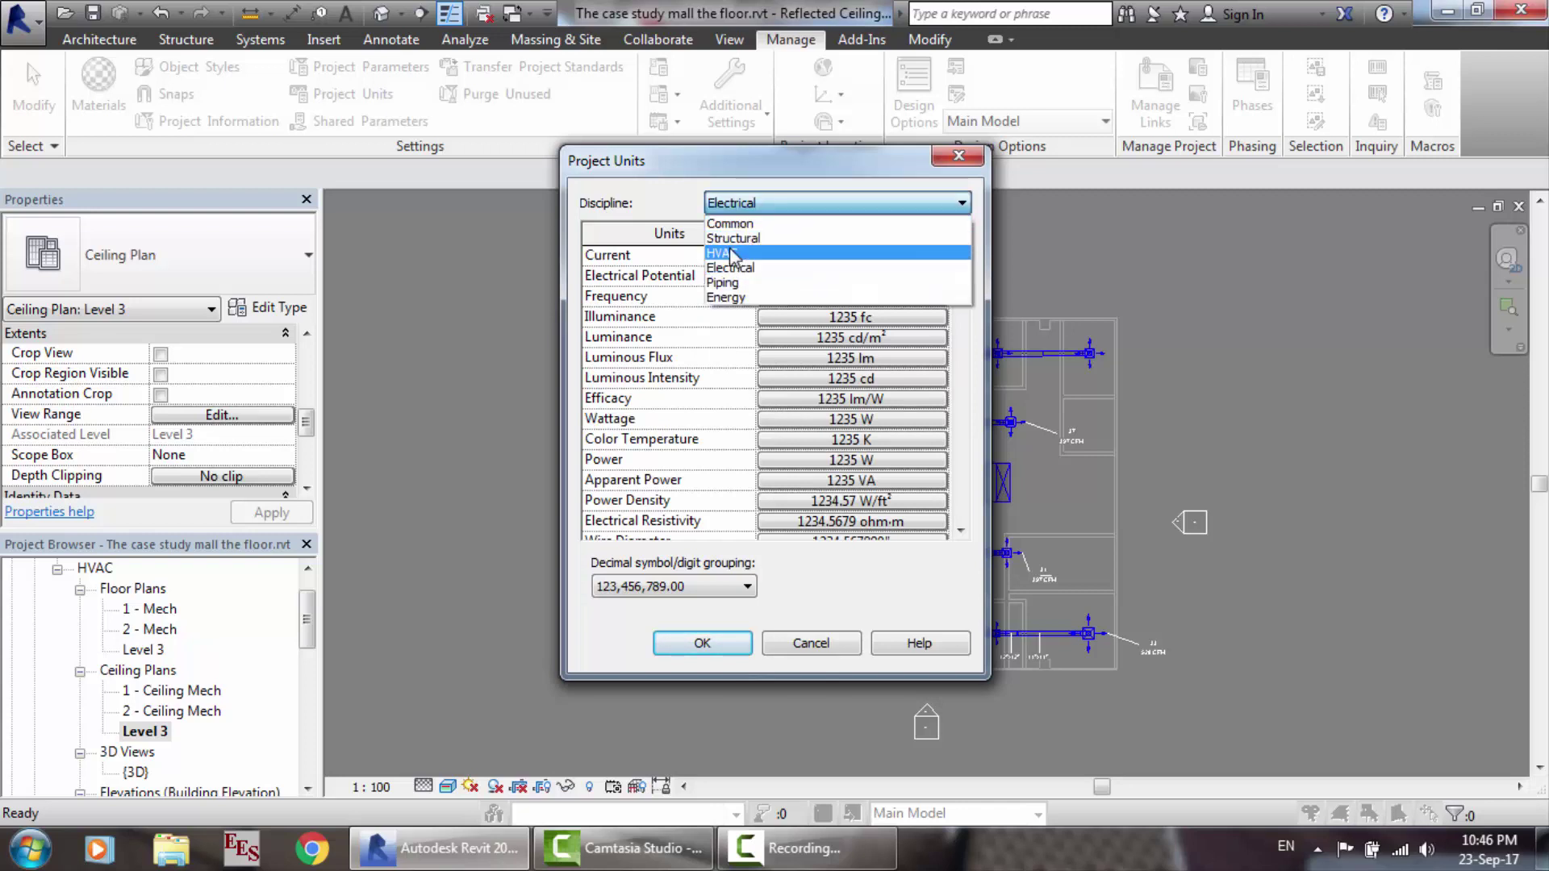
pyautogui.click(736, 257)
pyautogui.click(766, 206)
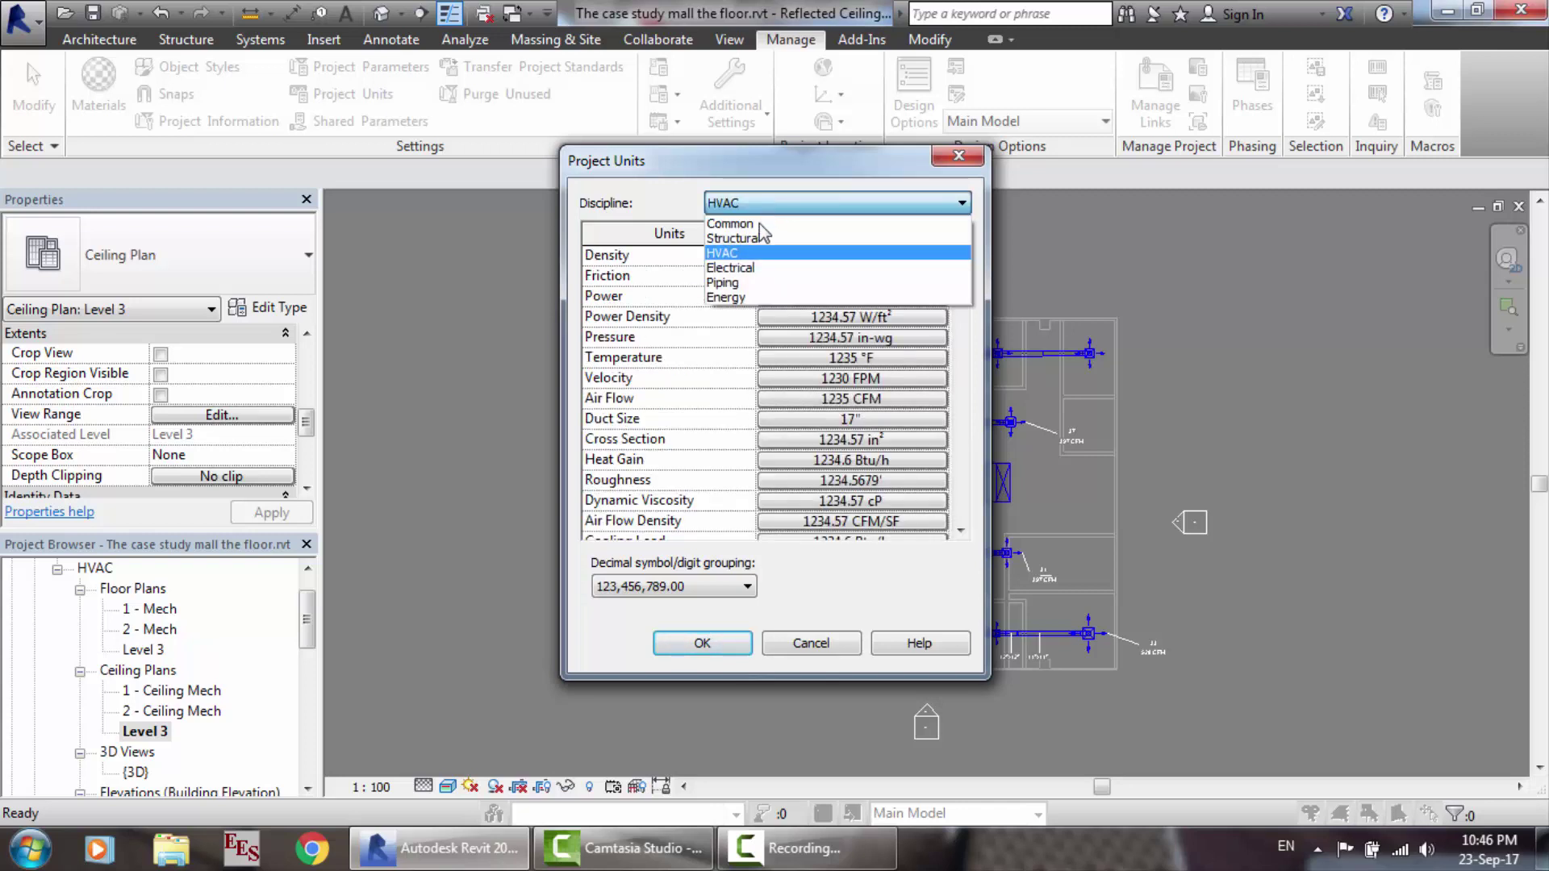
pyautogui.click(739, 284)
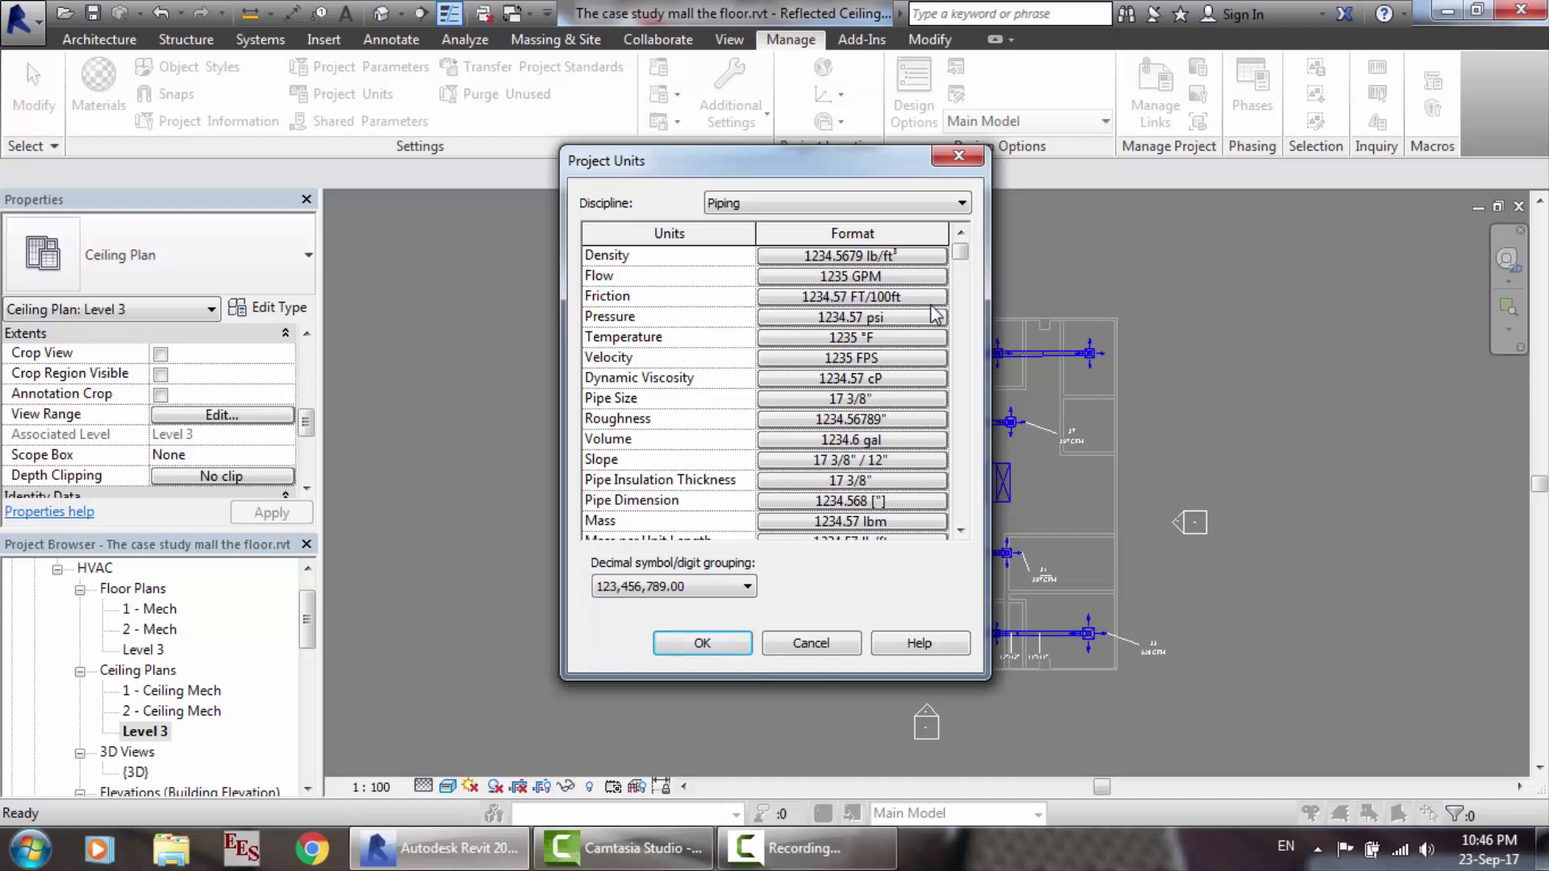
# Step: Check the unit symbol and rounding options in the format of the piping friction units
pyautogui.click(883, 298)
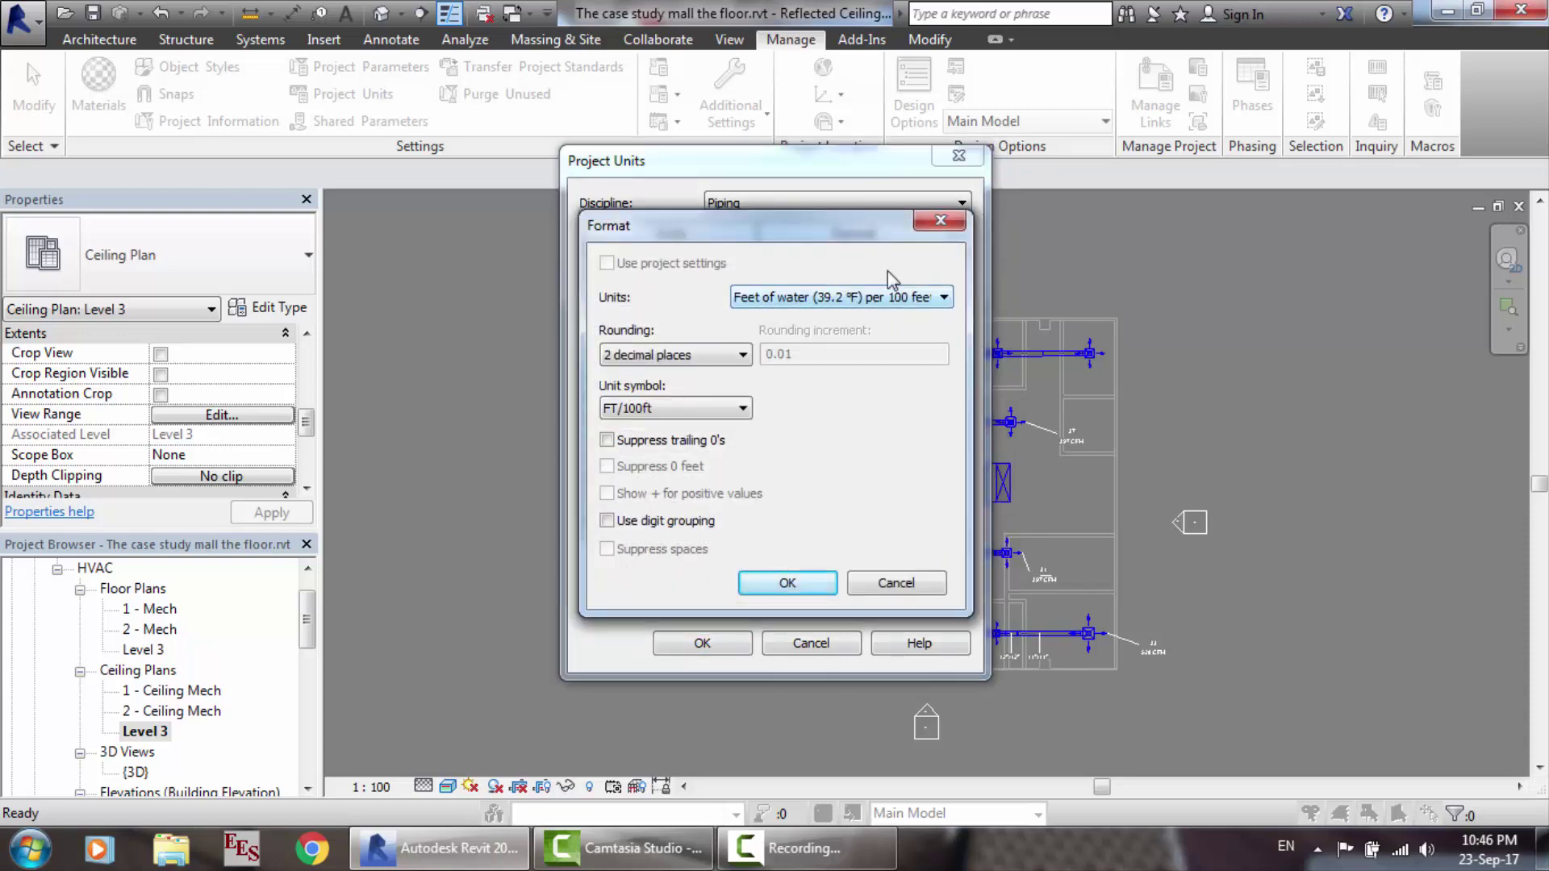
pyautogui.click(676, 407)
pyautogui.click(676, 407)
pyautogui.click(660, 362)
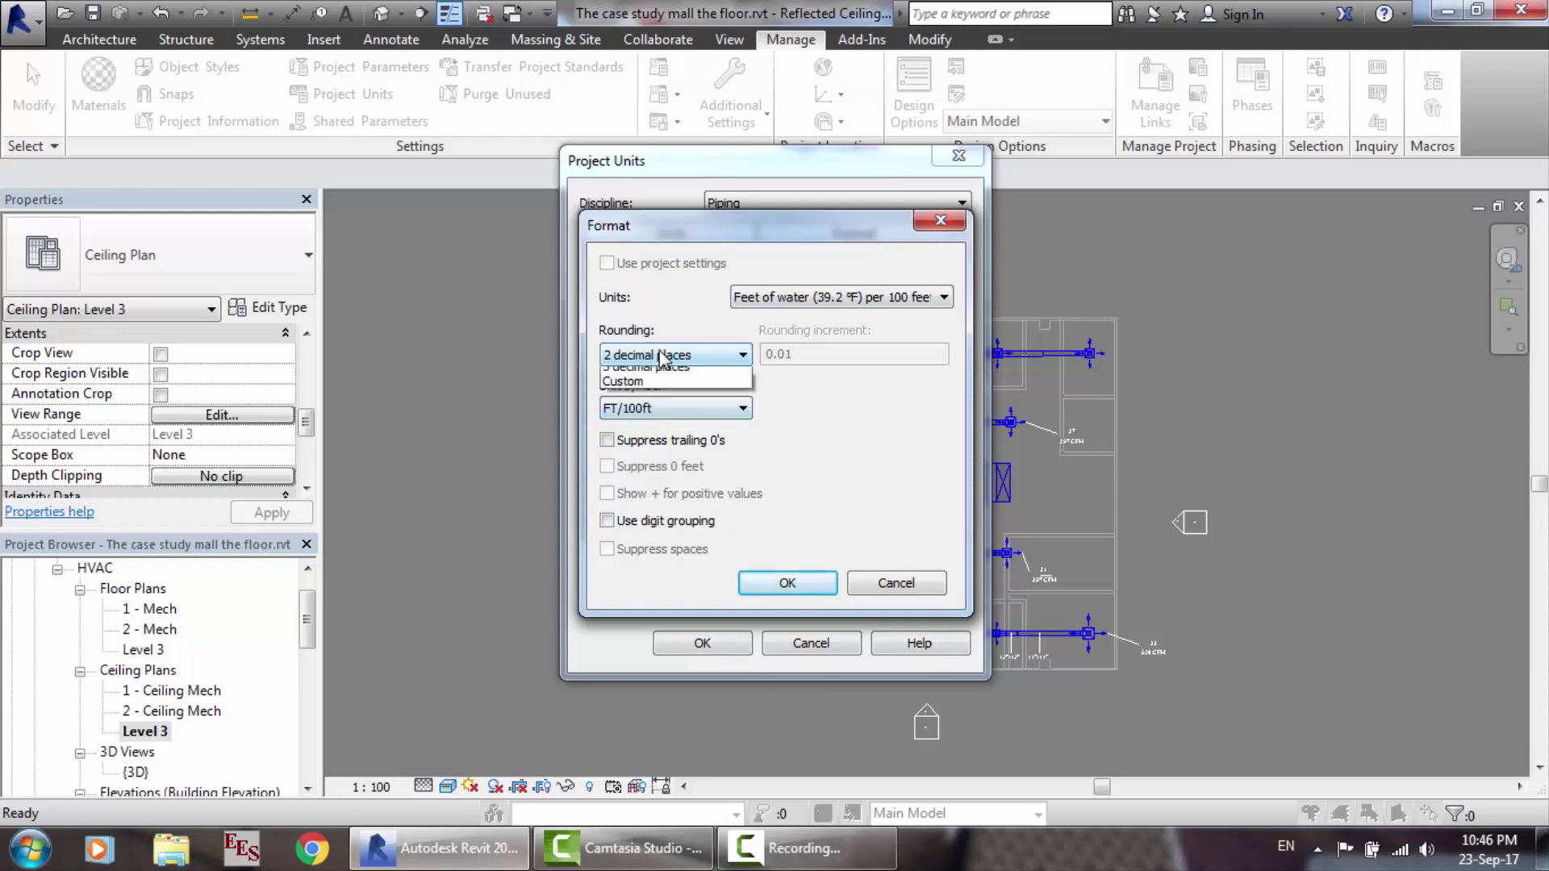
pyautogui.click(660, 362)
pyautogui.press('Return')
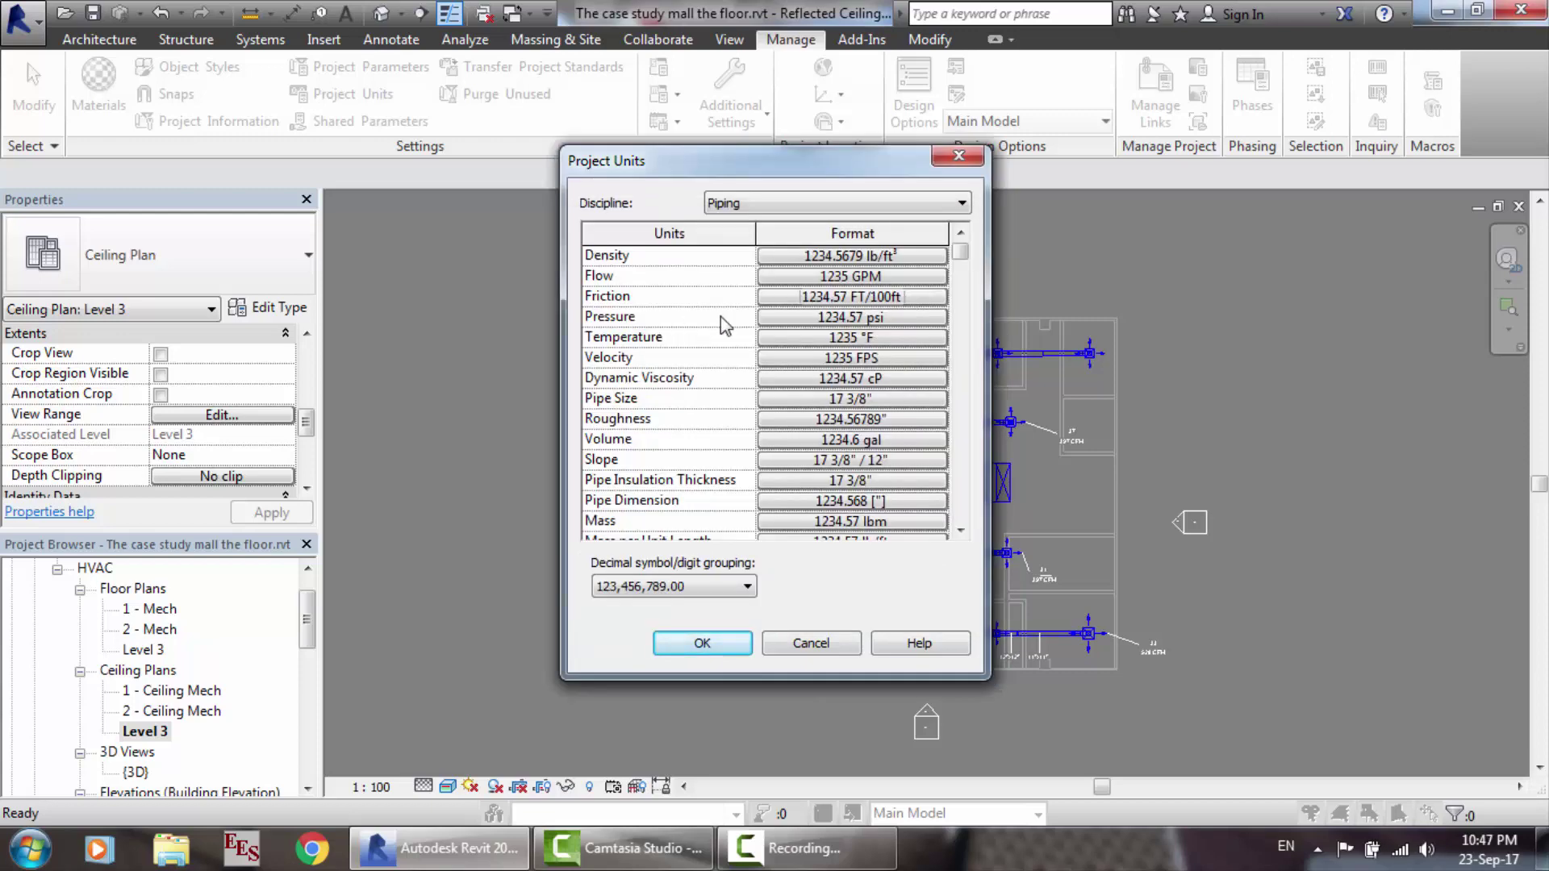
# Step: Set the piping pressure units to bars and the piping temperature units to Celsius
pyautogui.click(871, 317)
pyautogui.click(802, 303)
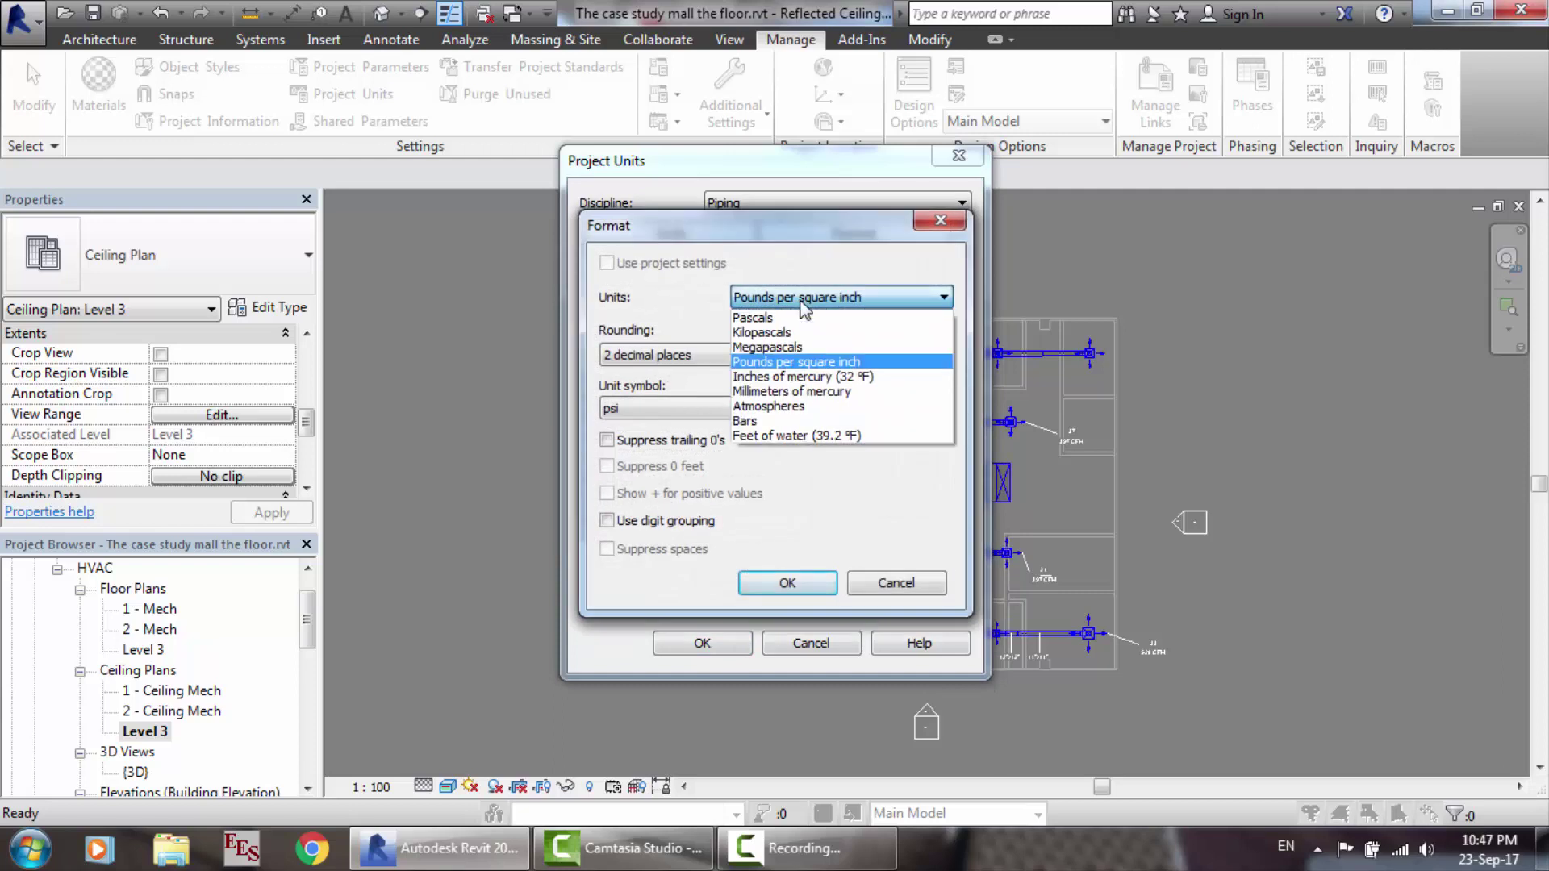
pyautogui.click(771, 420)
pyautogui.click(806, 584)
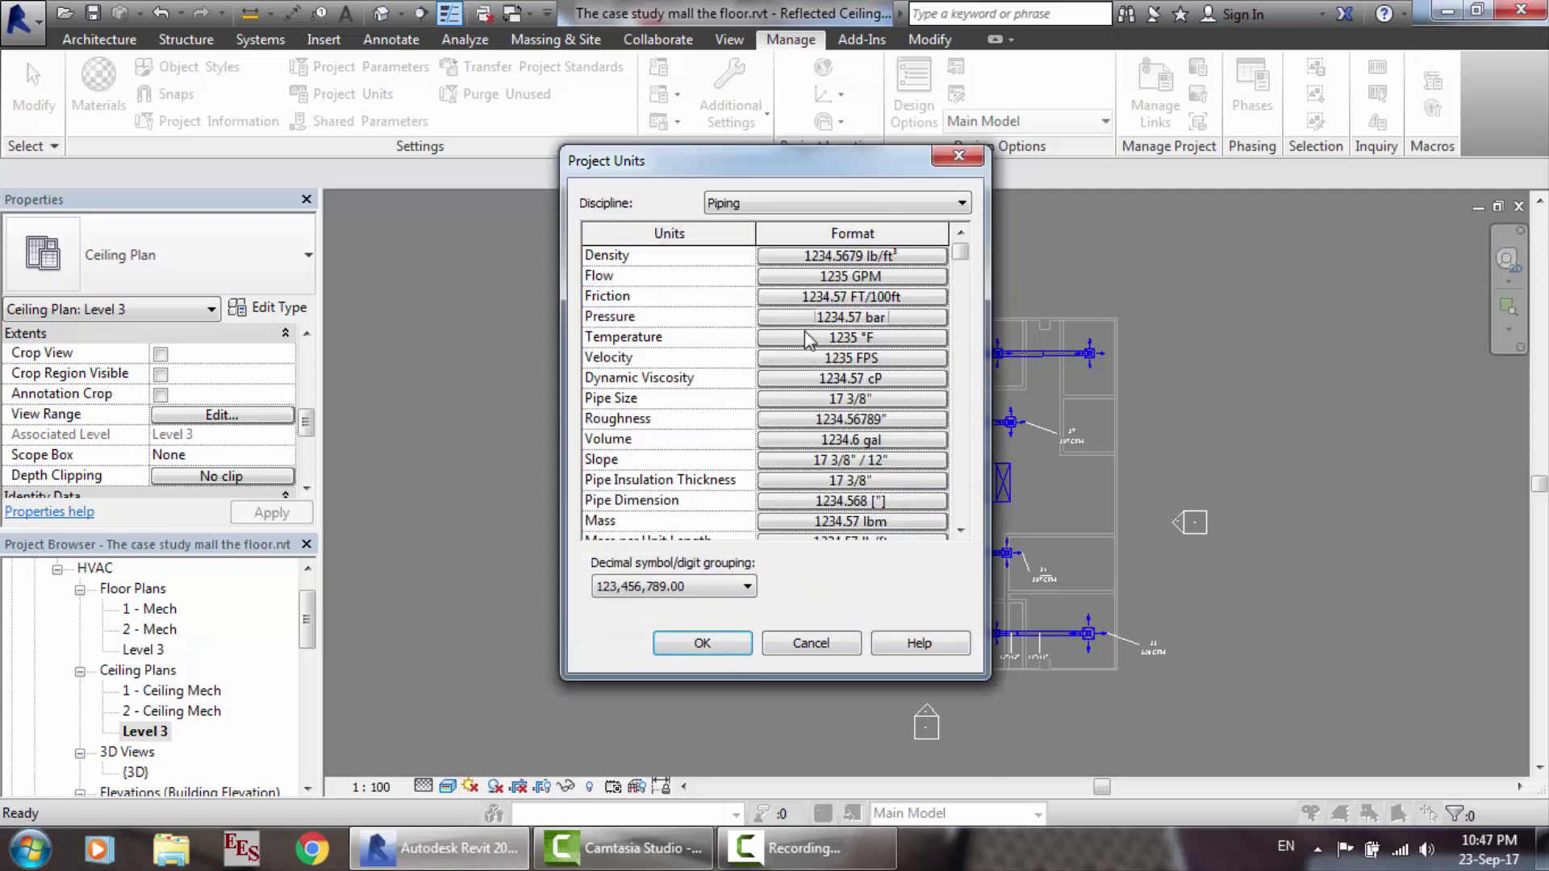
pyautogui.click(773, 337)
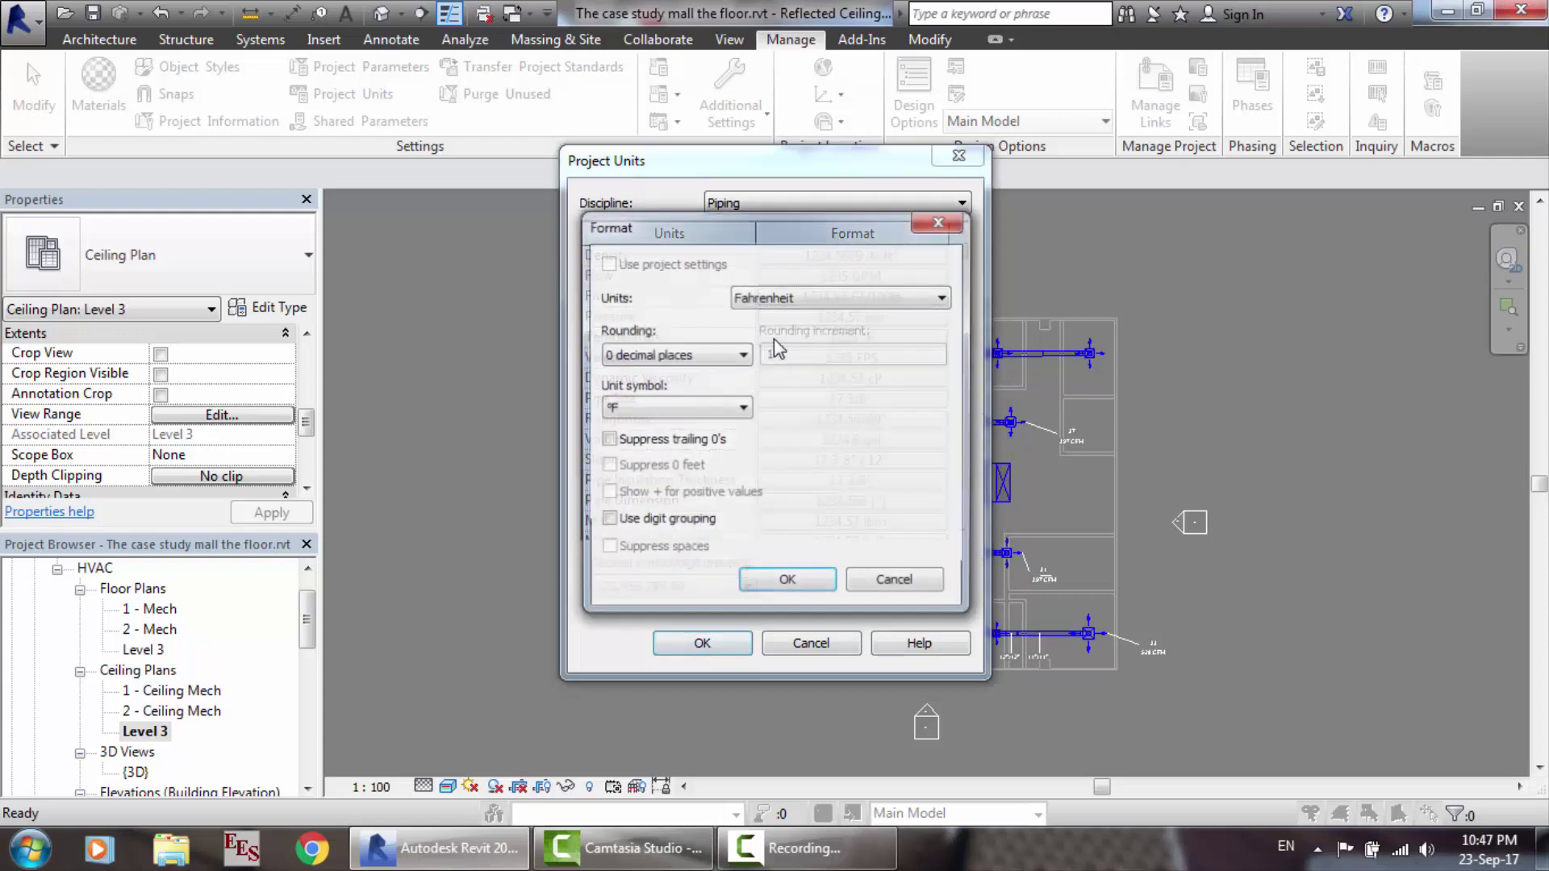
pyautogui.click(805, 297)
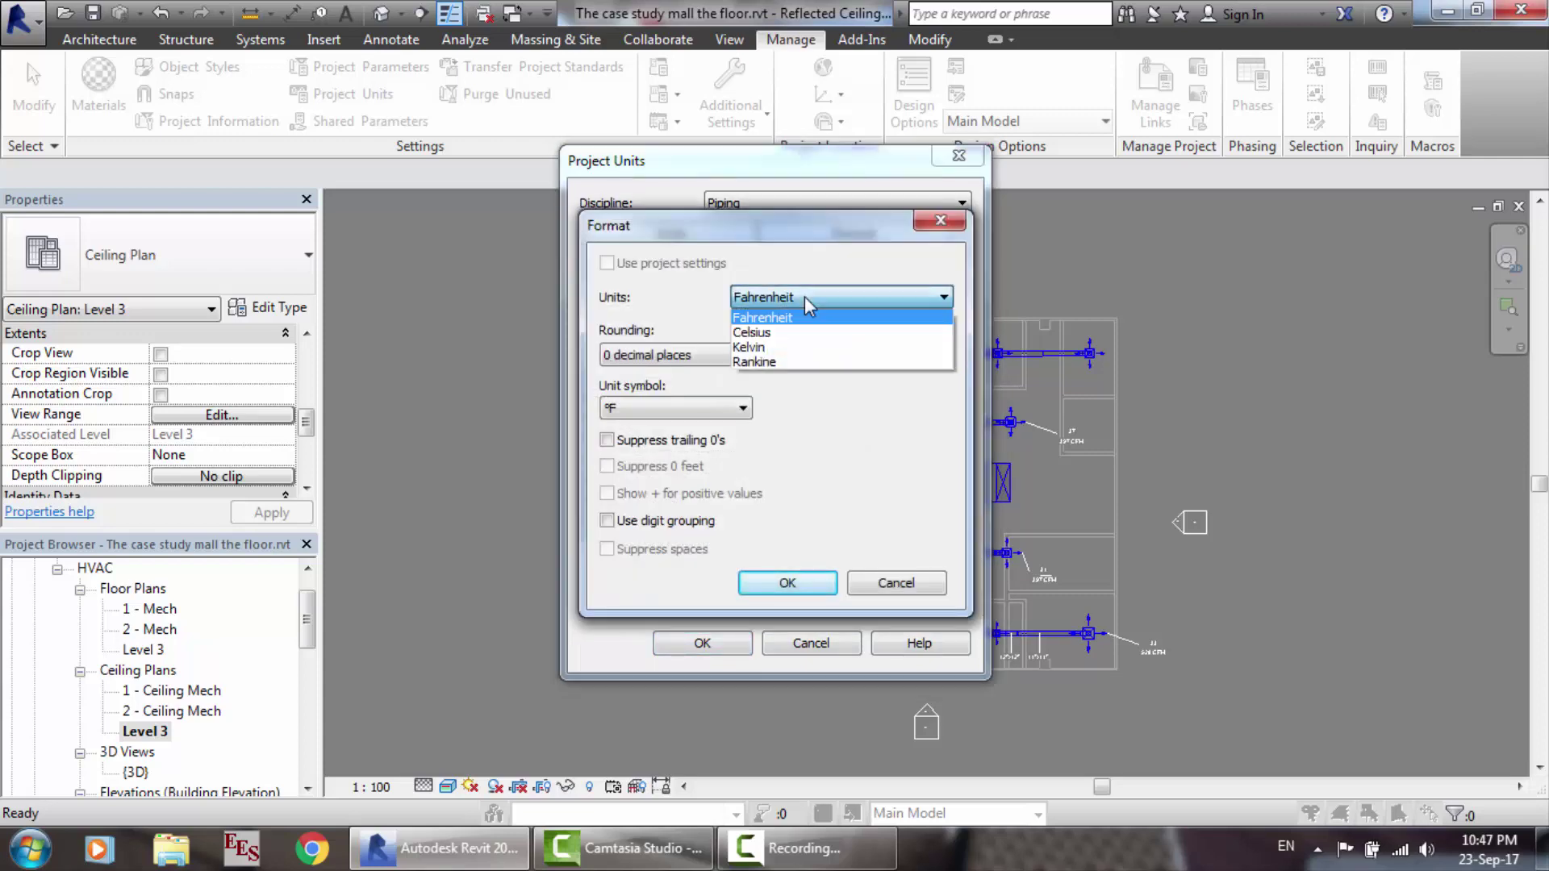
pyautogui.click(786, 332)
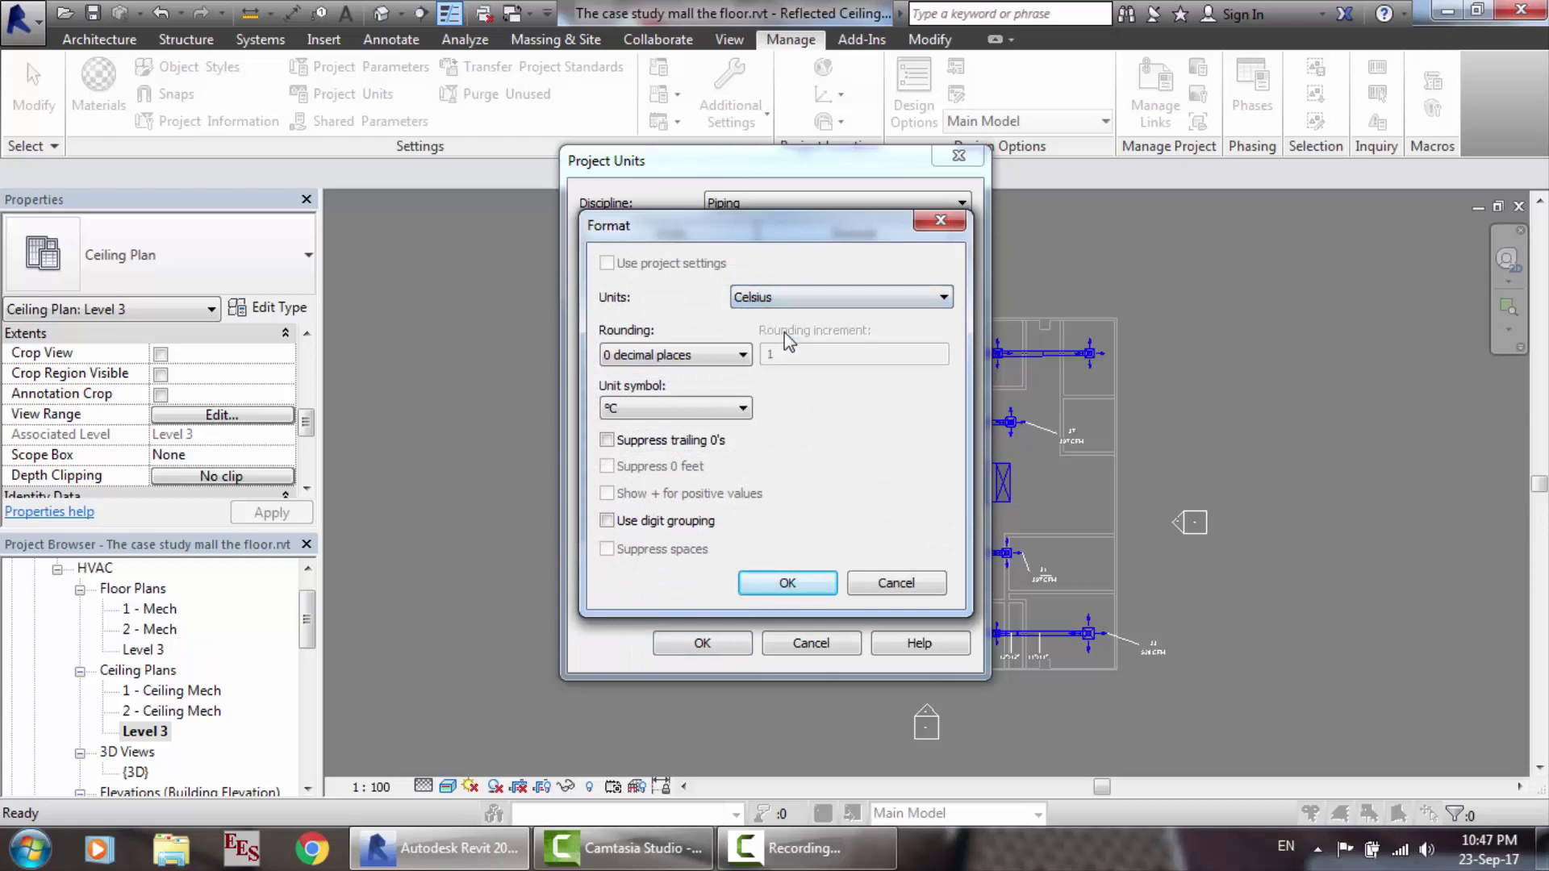
pyautogui.click(788, 584)
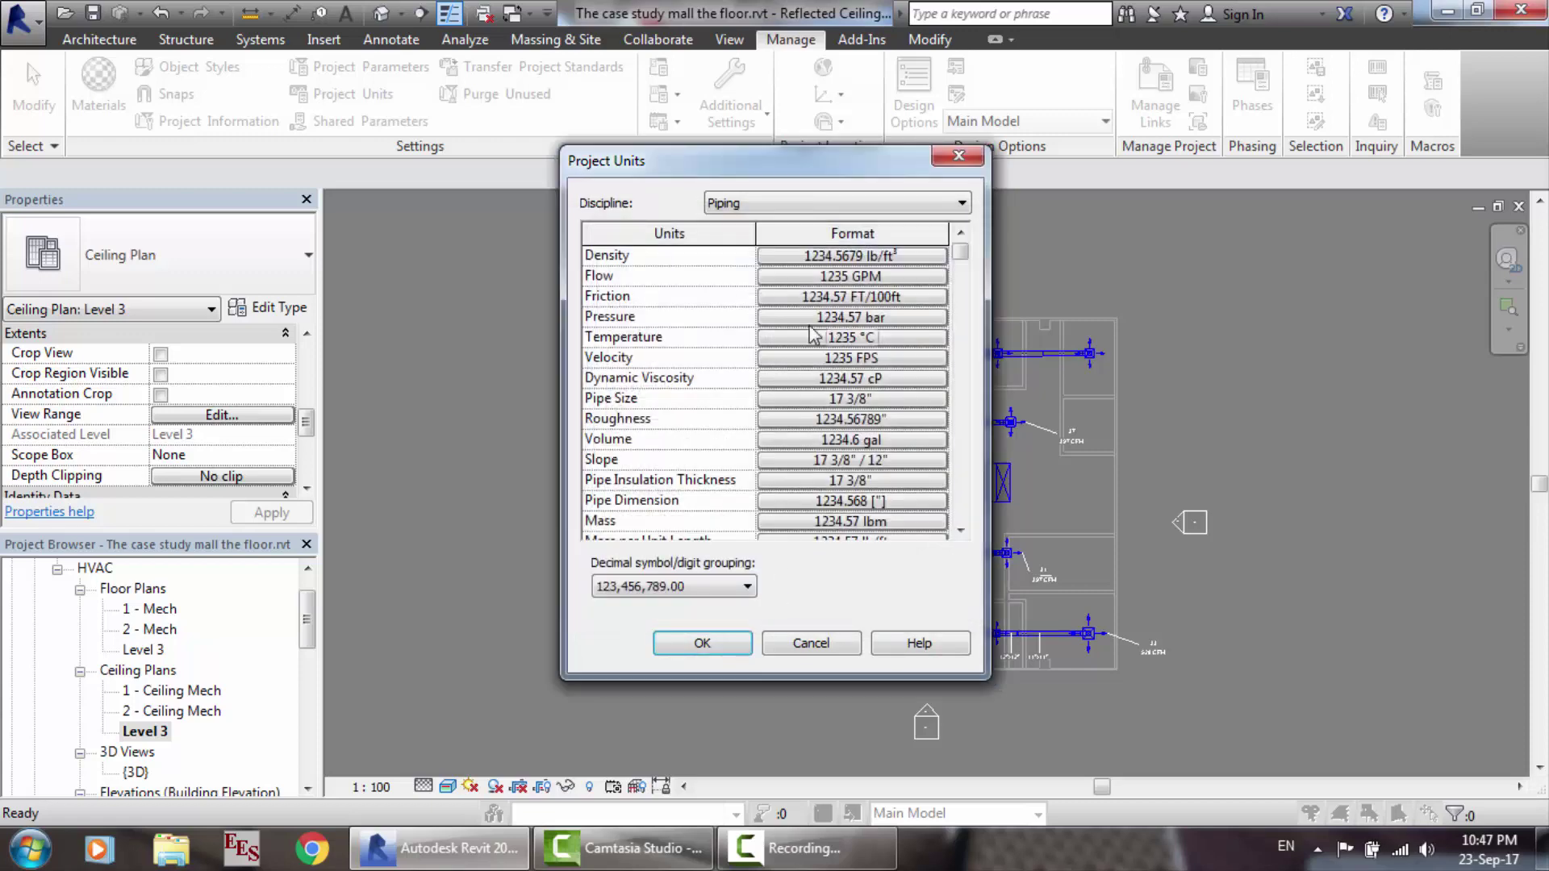
# Step: Check the available units and unit symbols in the format of the piping velocity
pyautogui.click(840, 363)
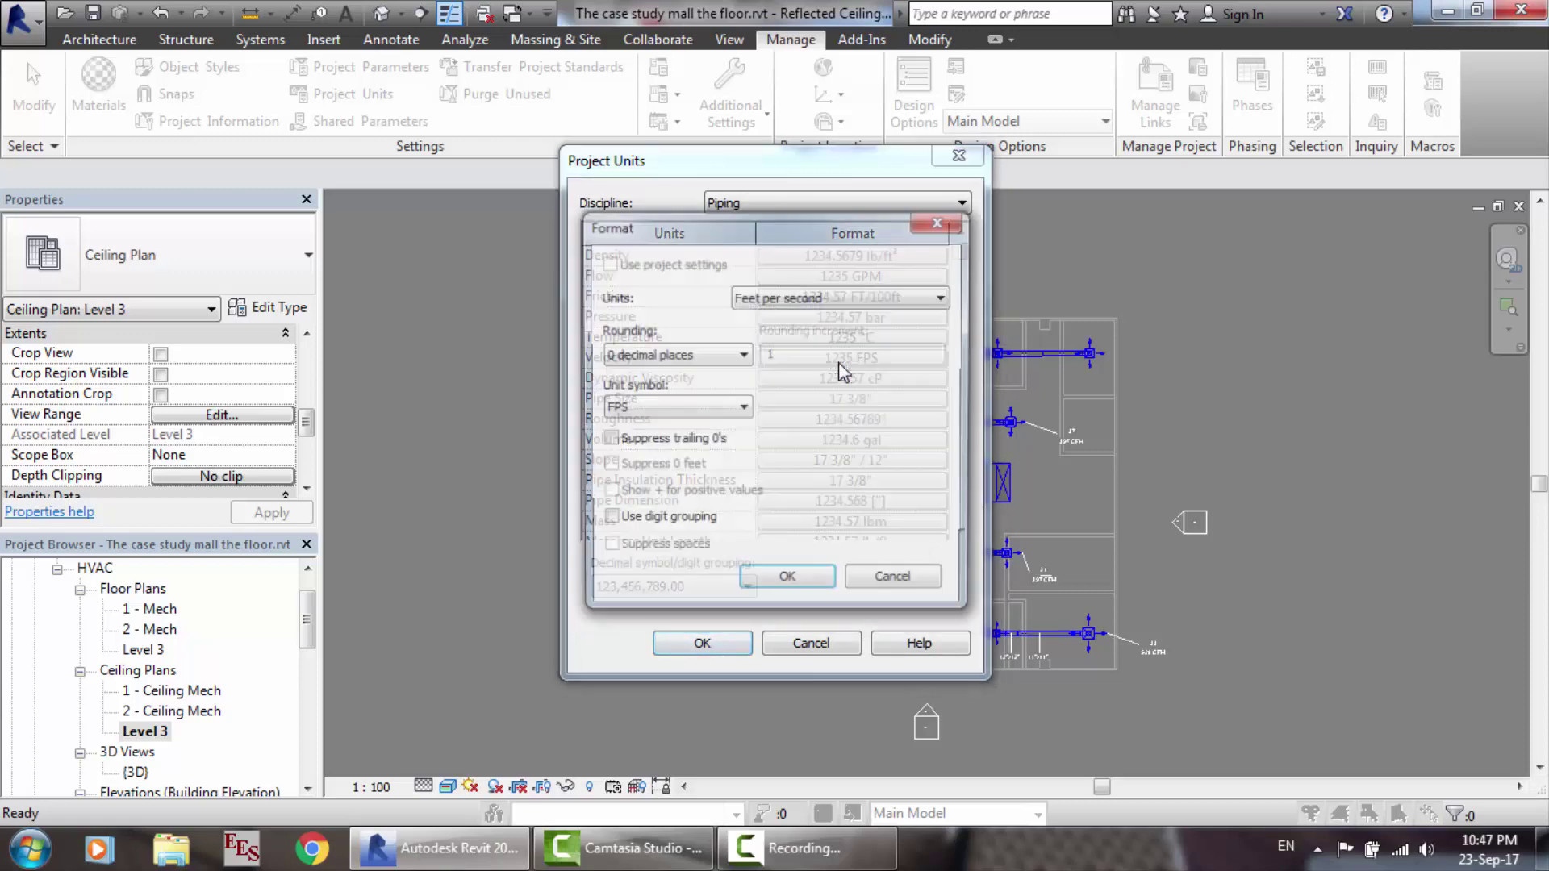
pyautogui.click(818, 299)
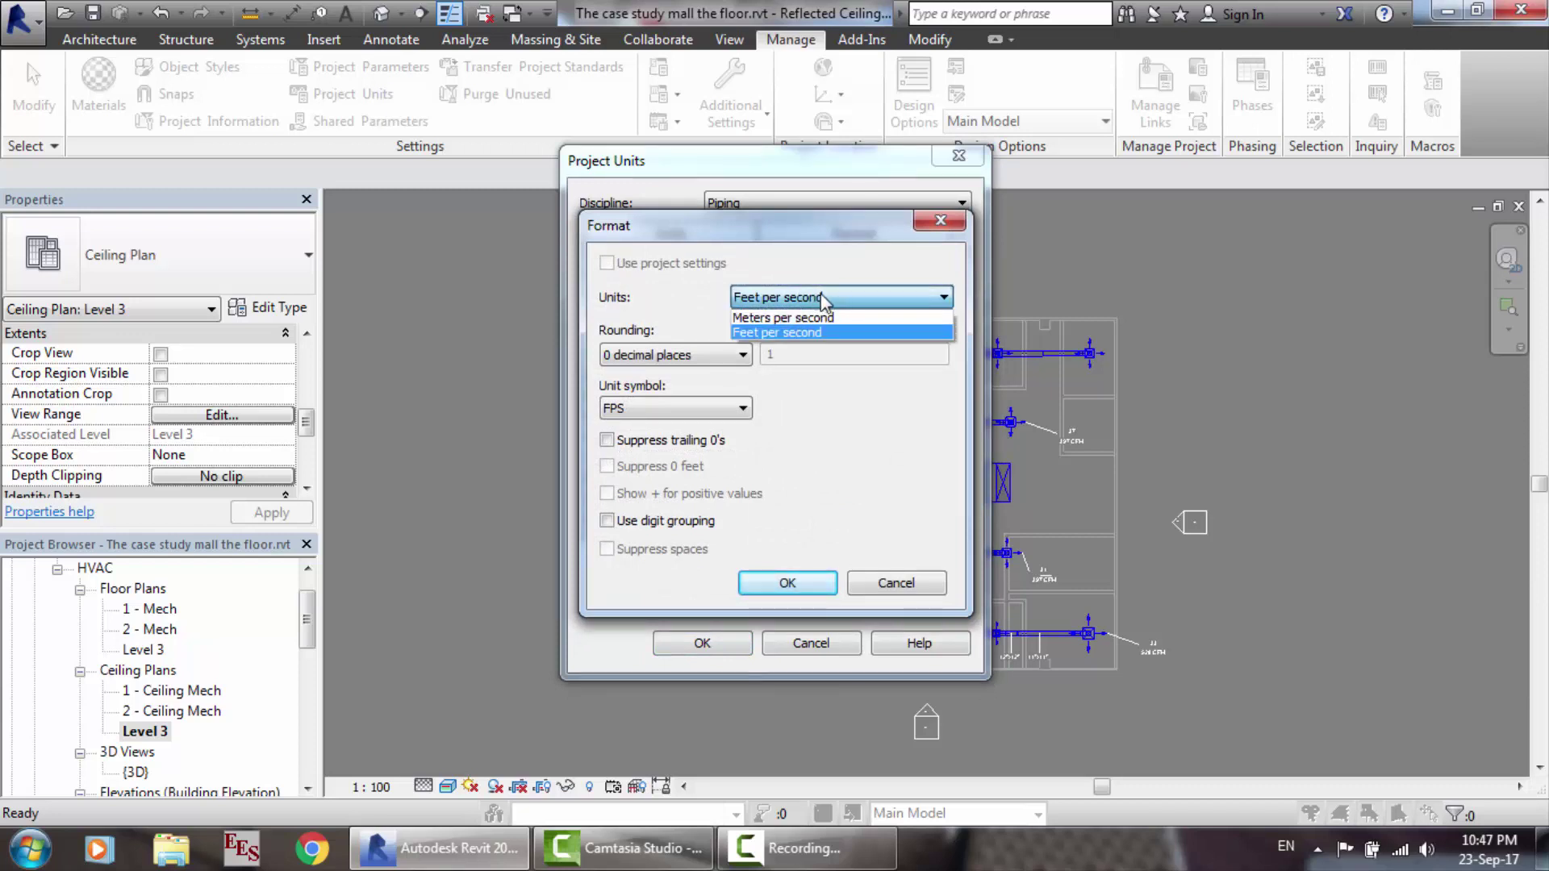
pyautogui.click(877, 258)
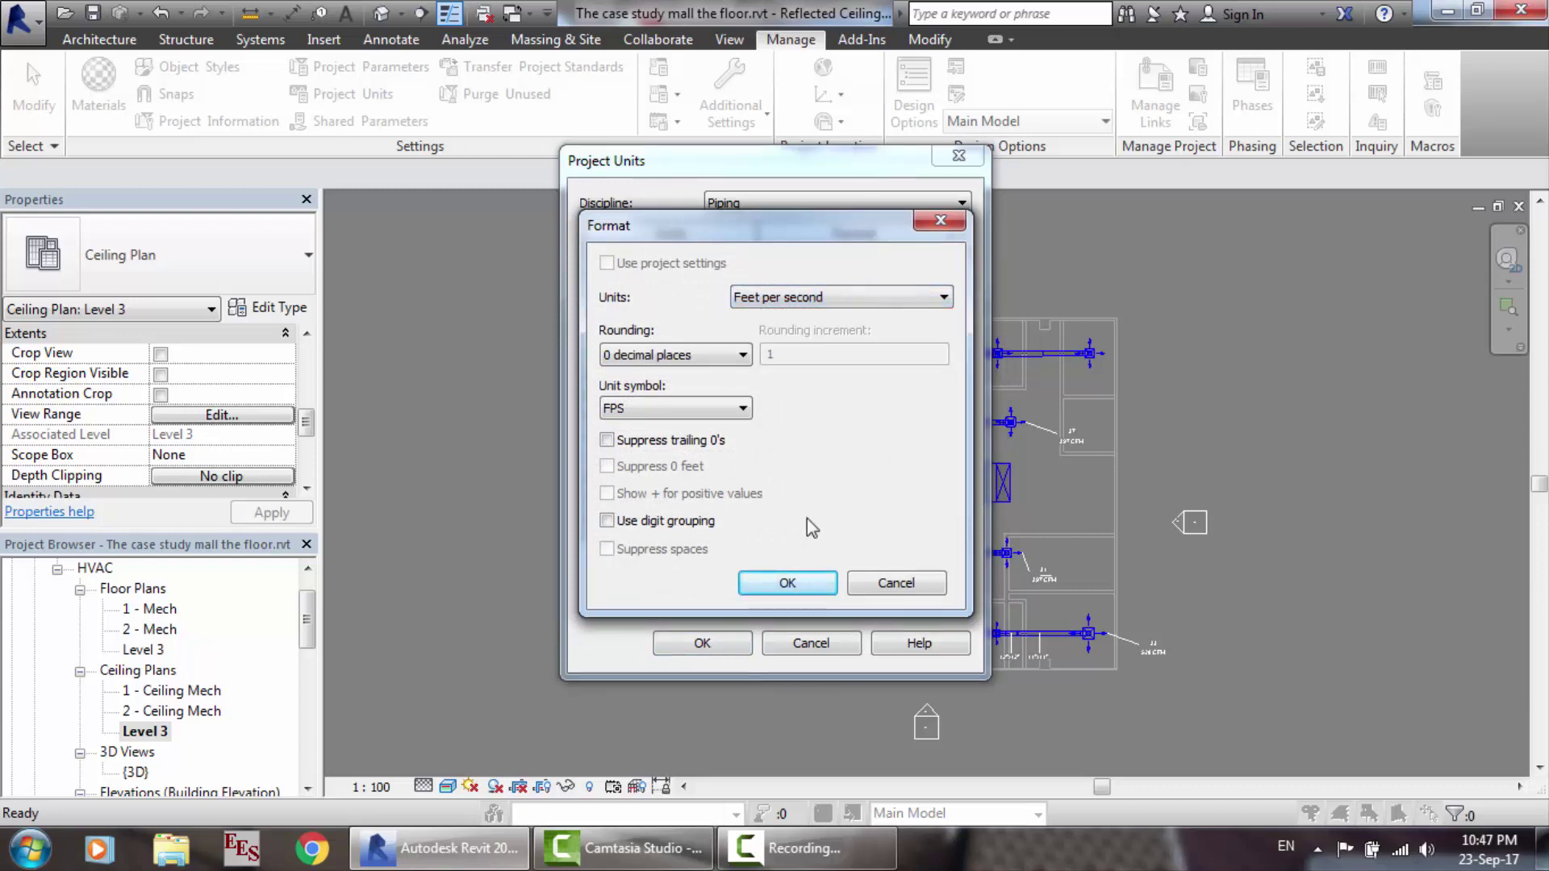
pyautogui.click(683, 409)
pyautogui.click(645, 458)
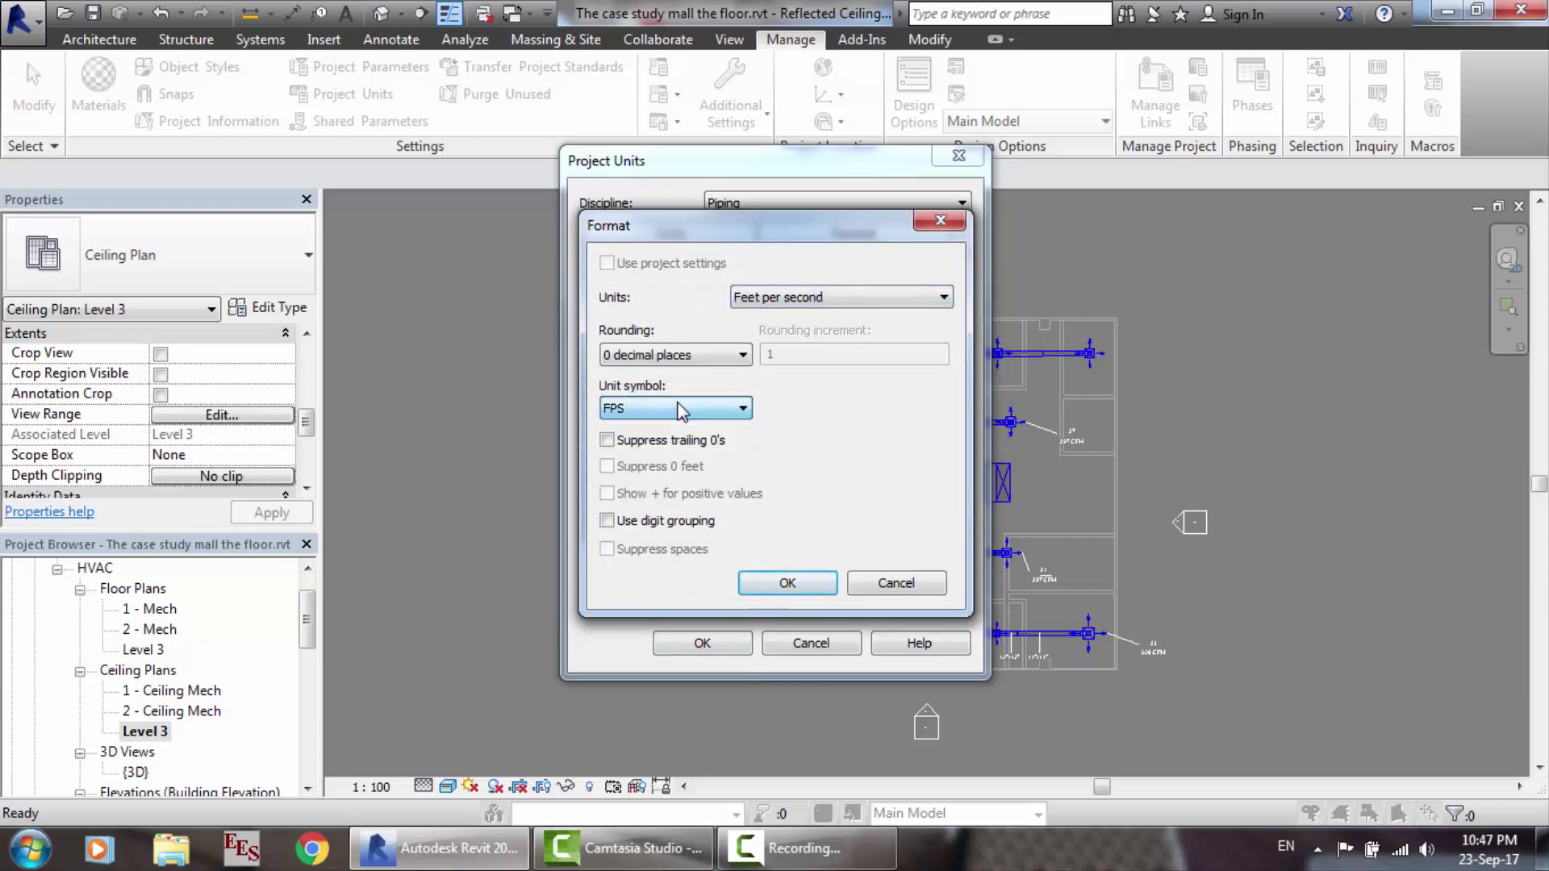
pyautogui.click(779, 584)
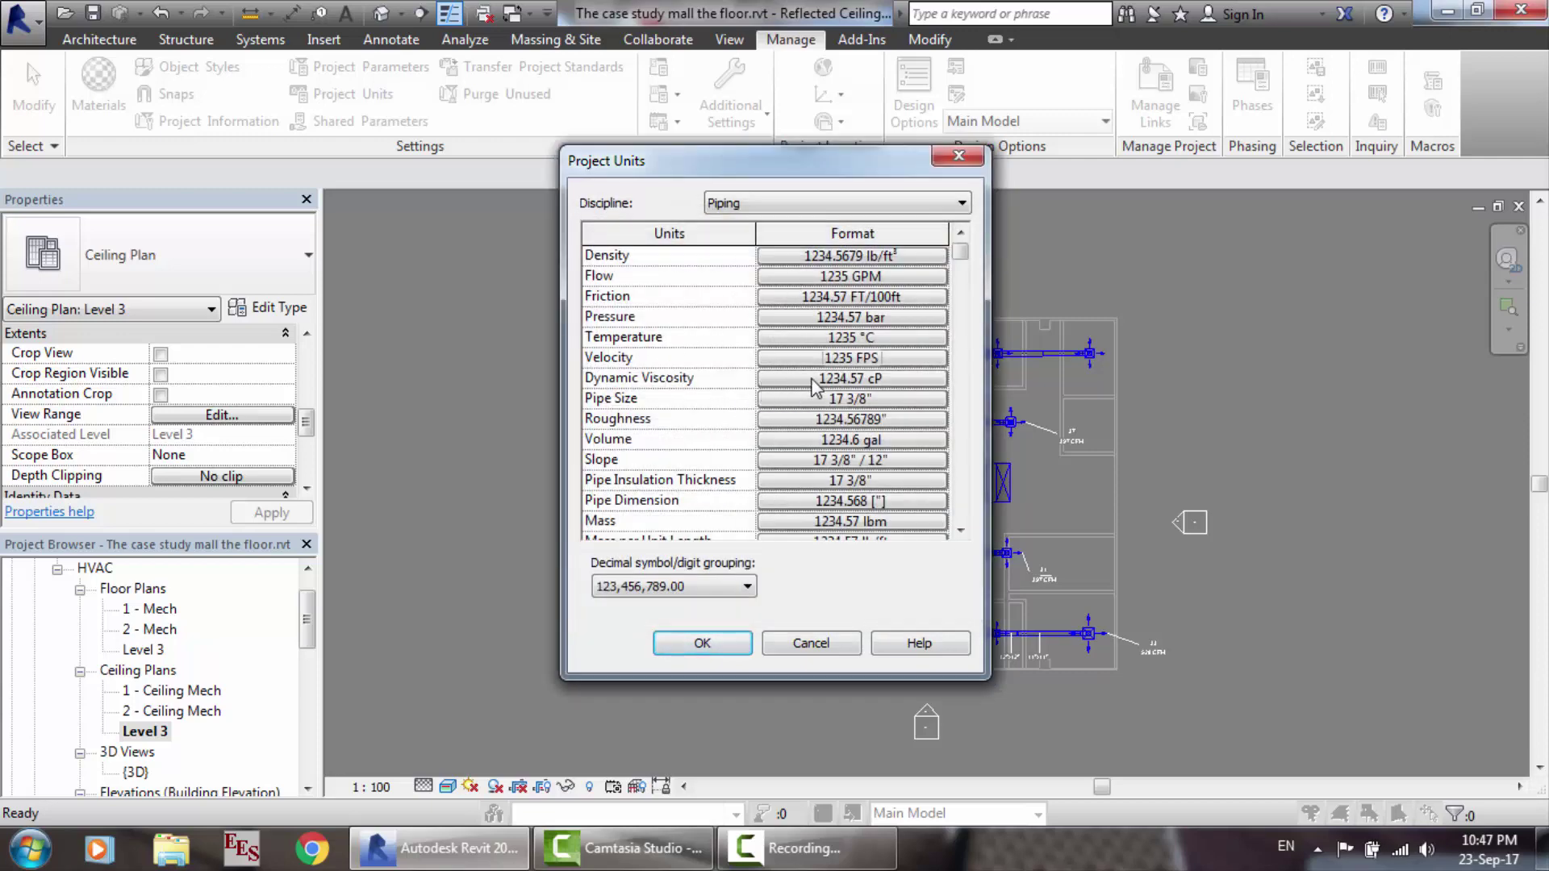
# Step: Set the piping dynamic viscosity units to pascal seconds
pyautogui.click(778, 386)
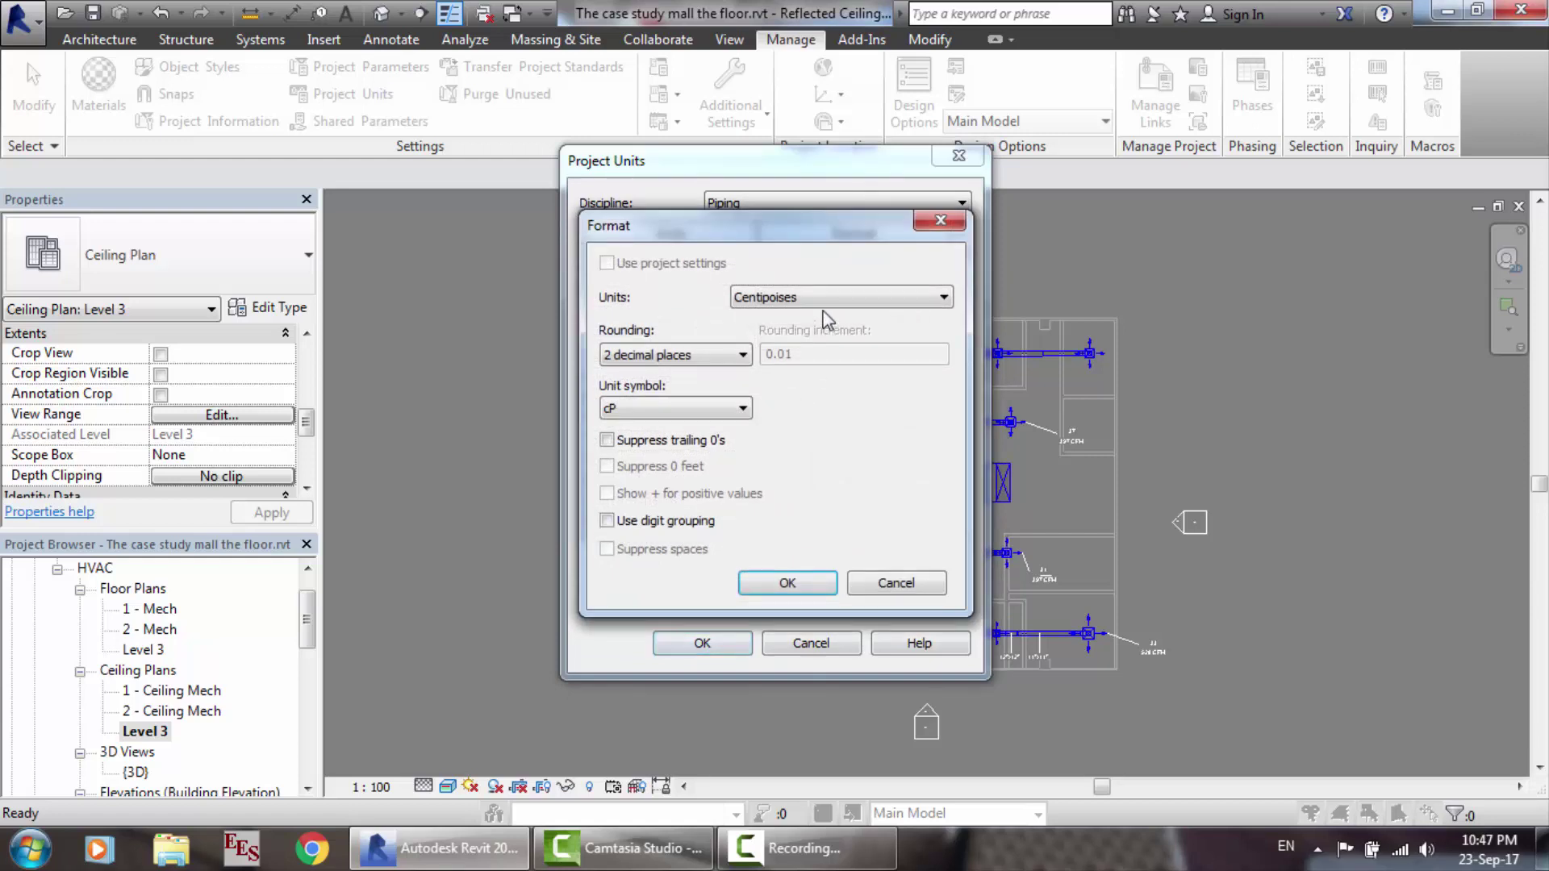
pyautogui.click(786, 300)
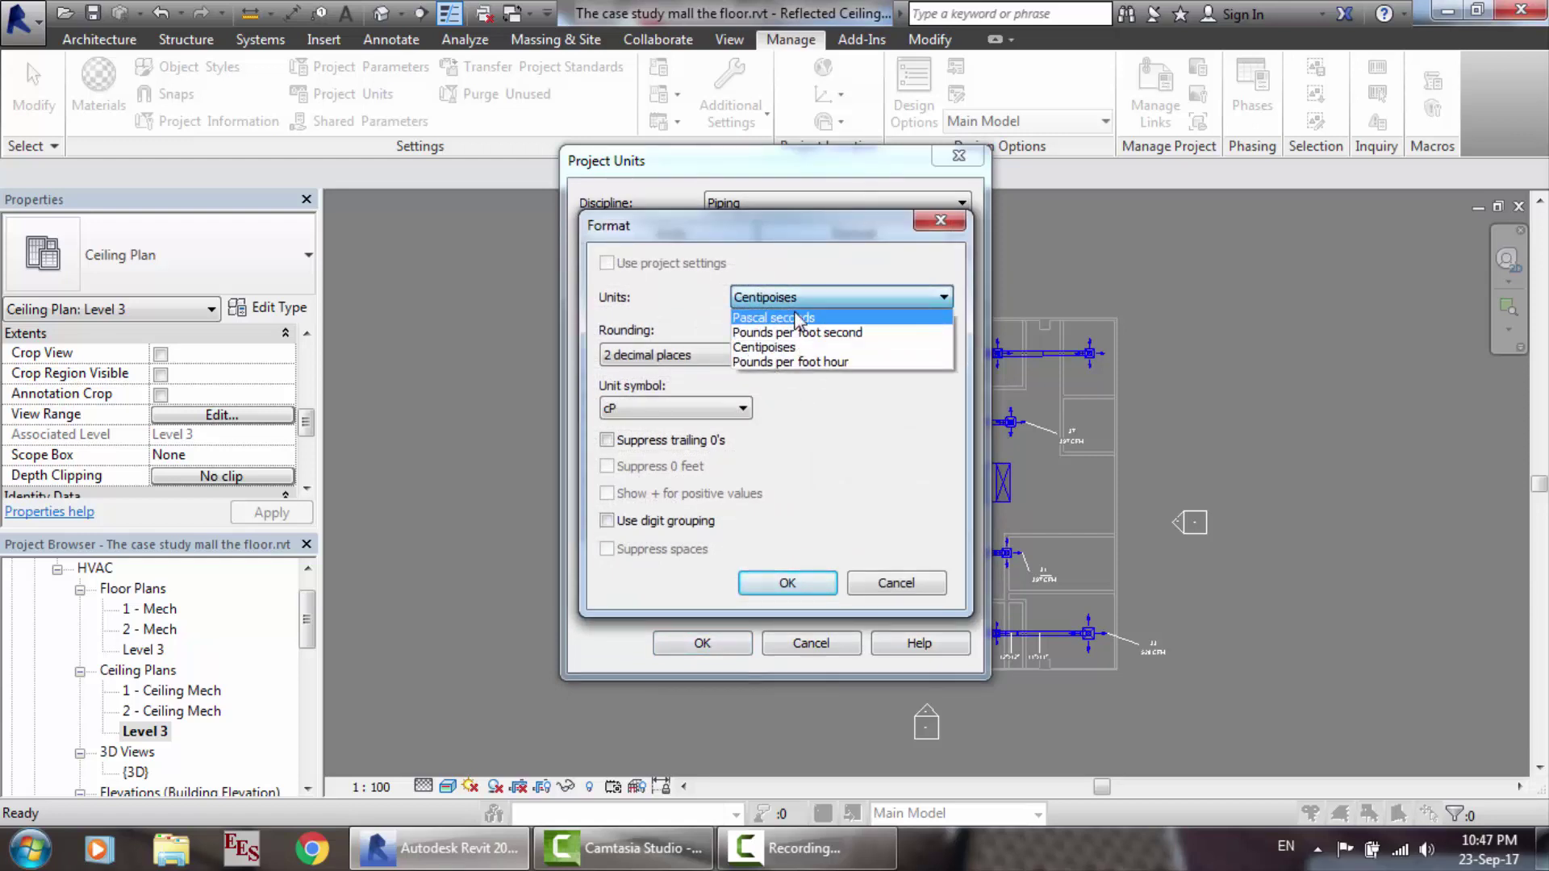
pyautogui.click(794, 317)
pyautogui.click(789, 580)
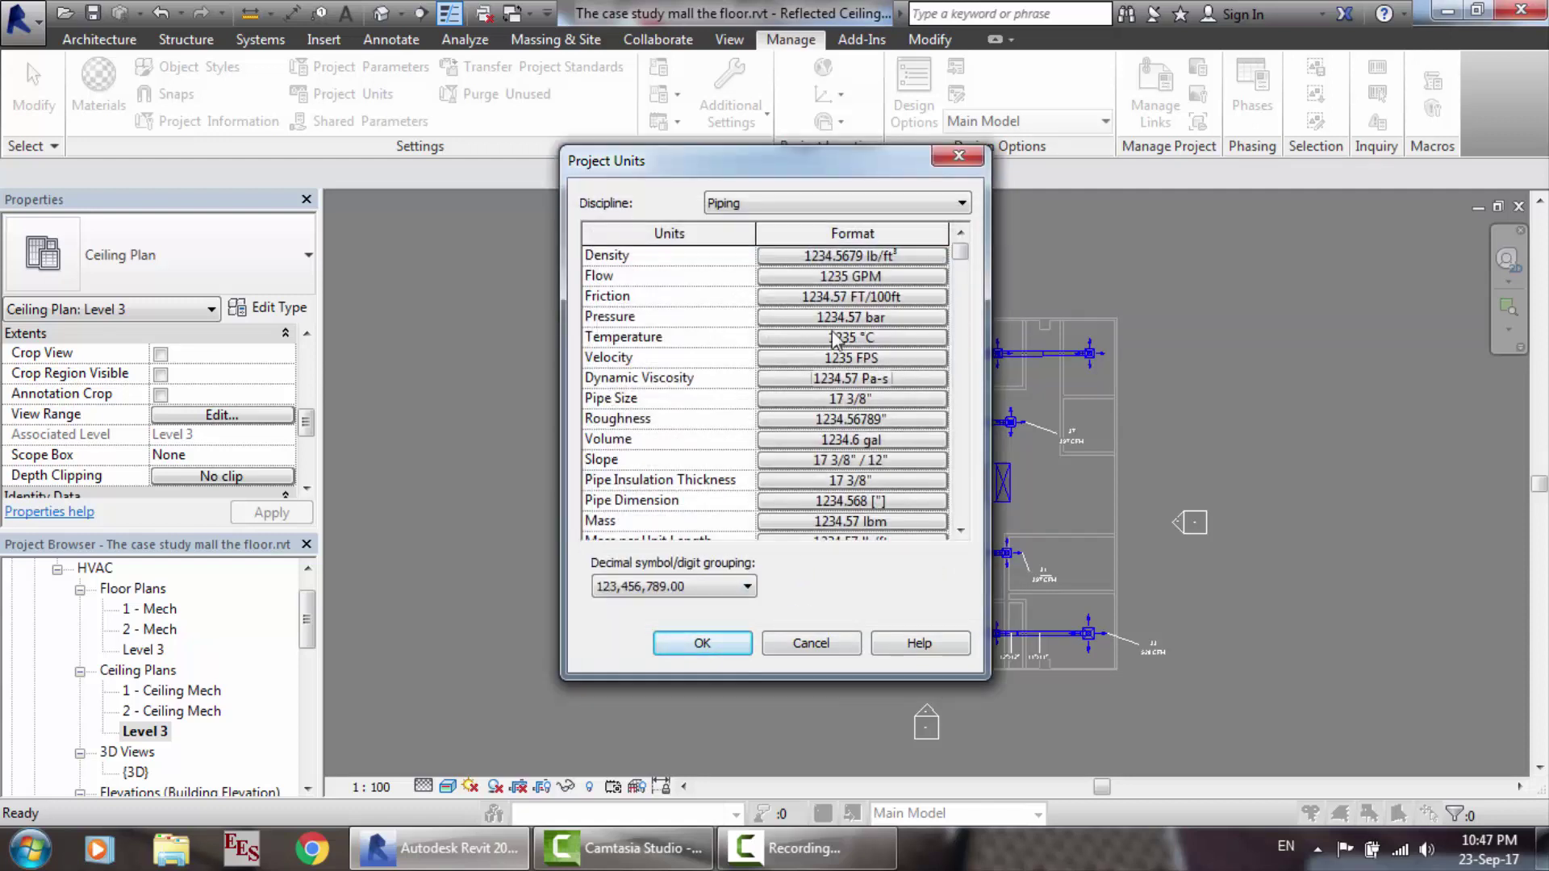
# Step: Check the available units in the formats of the pipe size and the piping volume
pyautogui.click(823, 400)
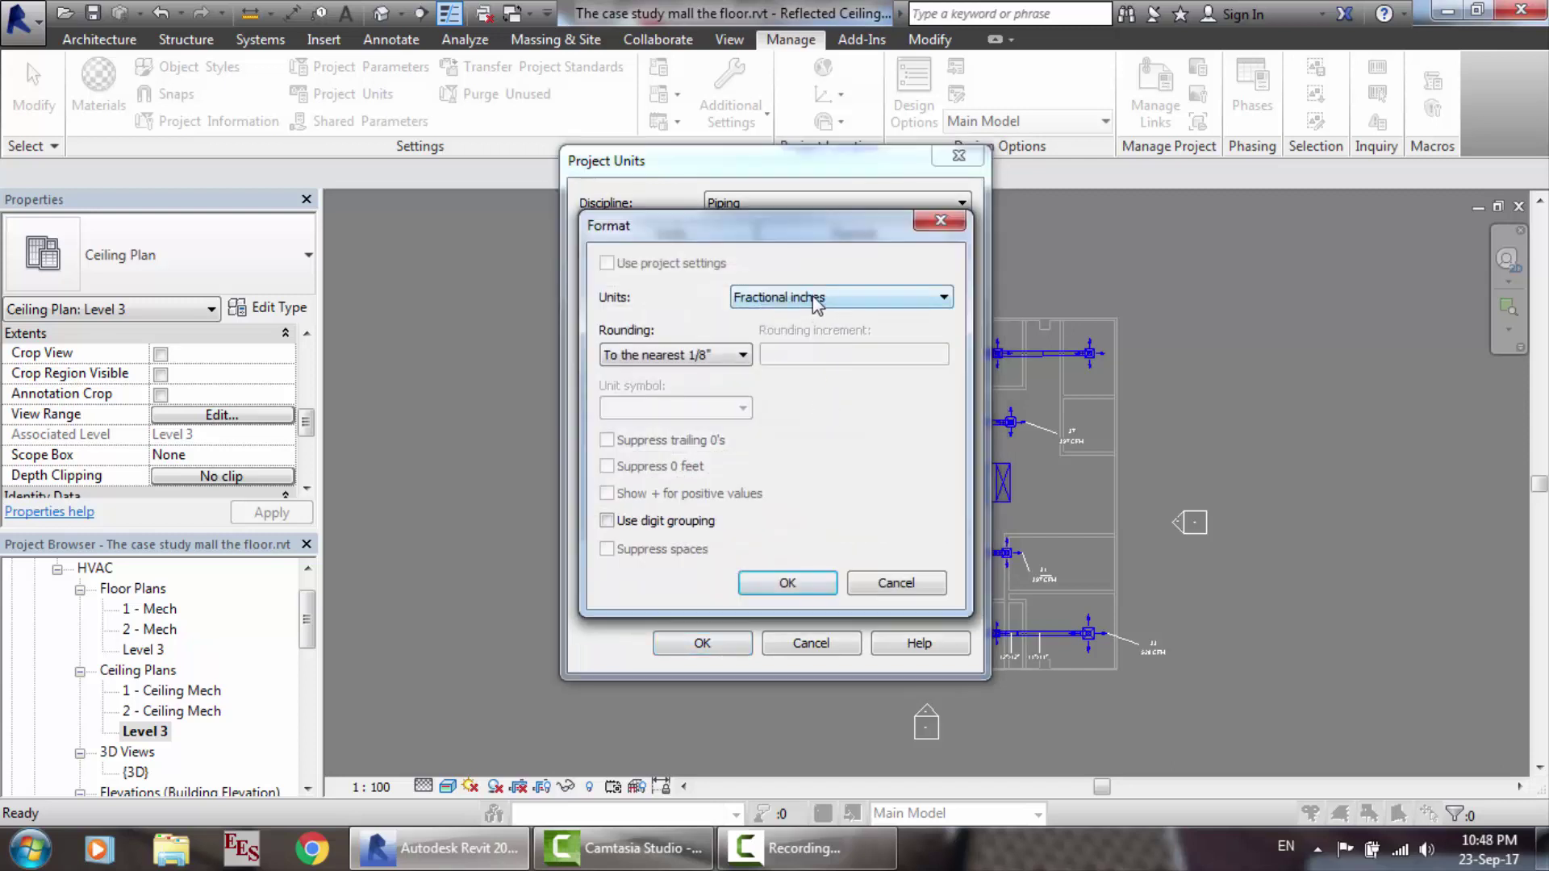
pyautogui.click(817, 298)
pyautogui.click(807, 370)
pyautogui.click(807, 582)
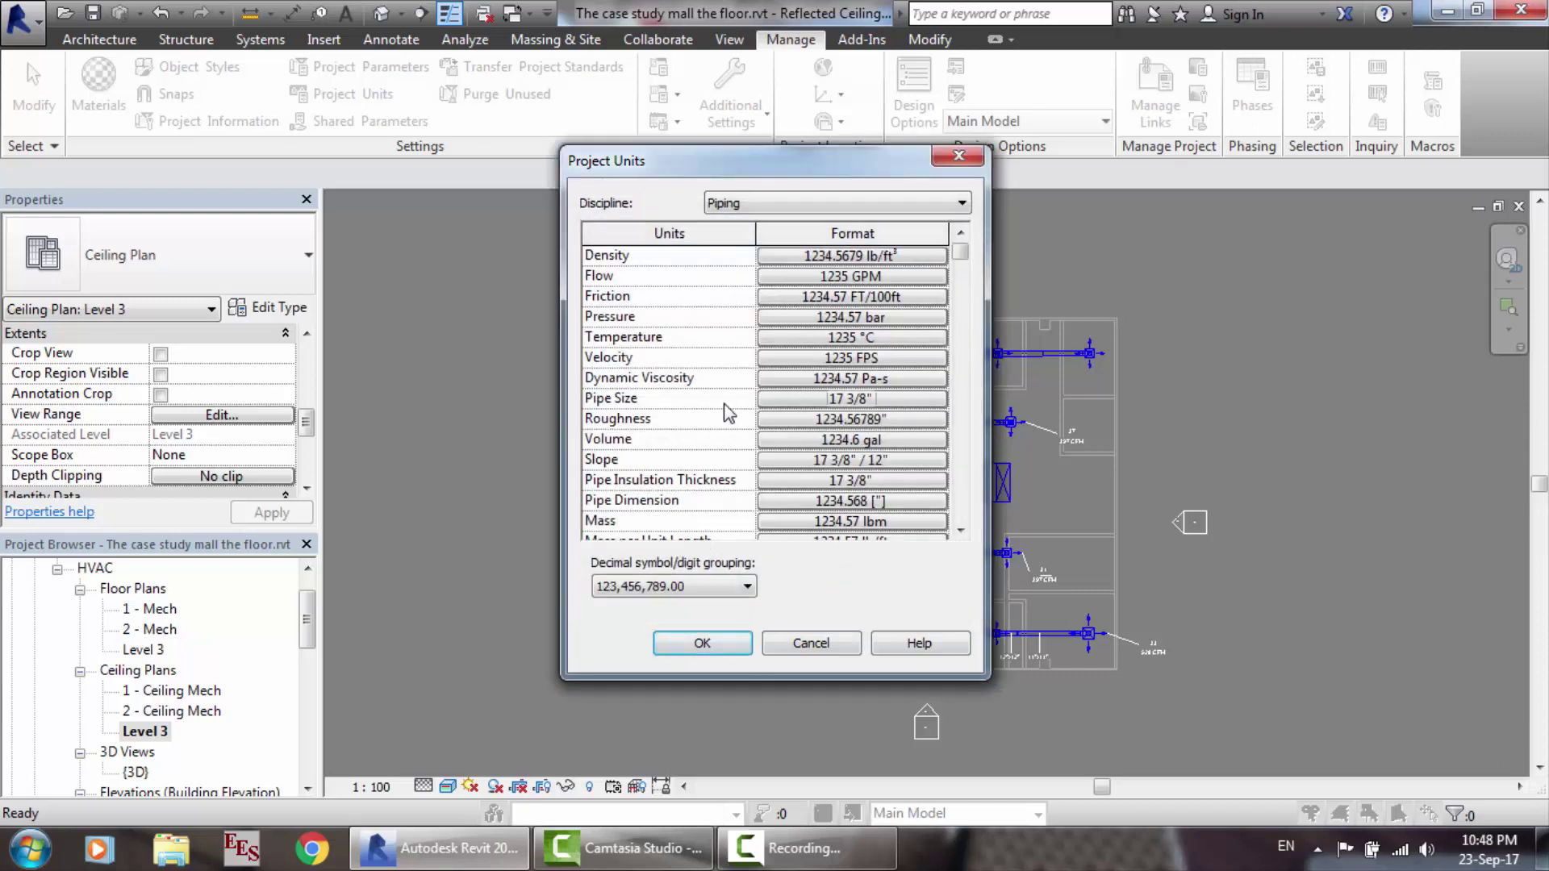
pyautogui.click(842, 440)
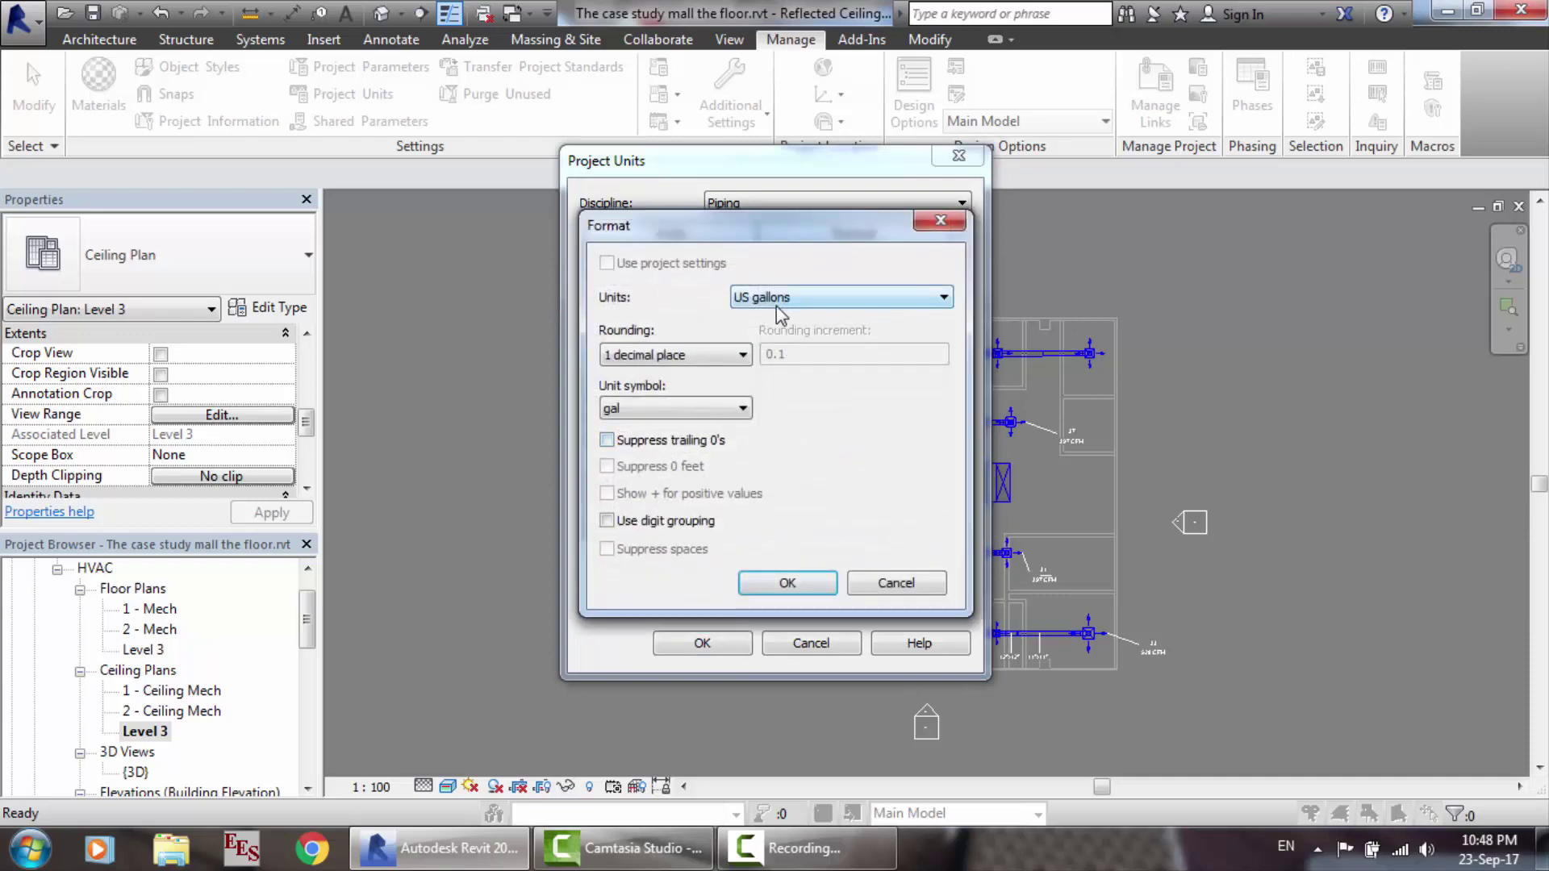
pyautogui.click(777, 300)
pyautogui.click(815, 299)
pyautogui.click(793, 583)
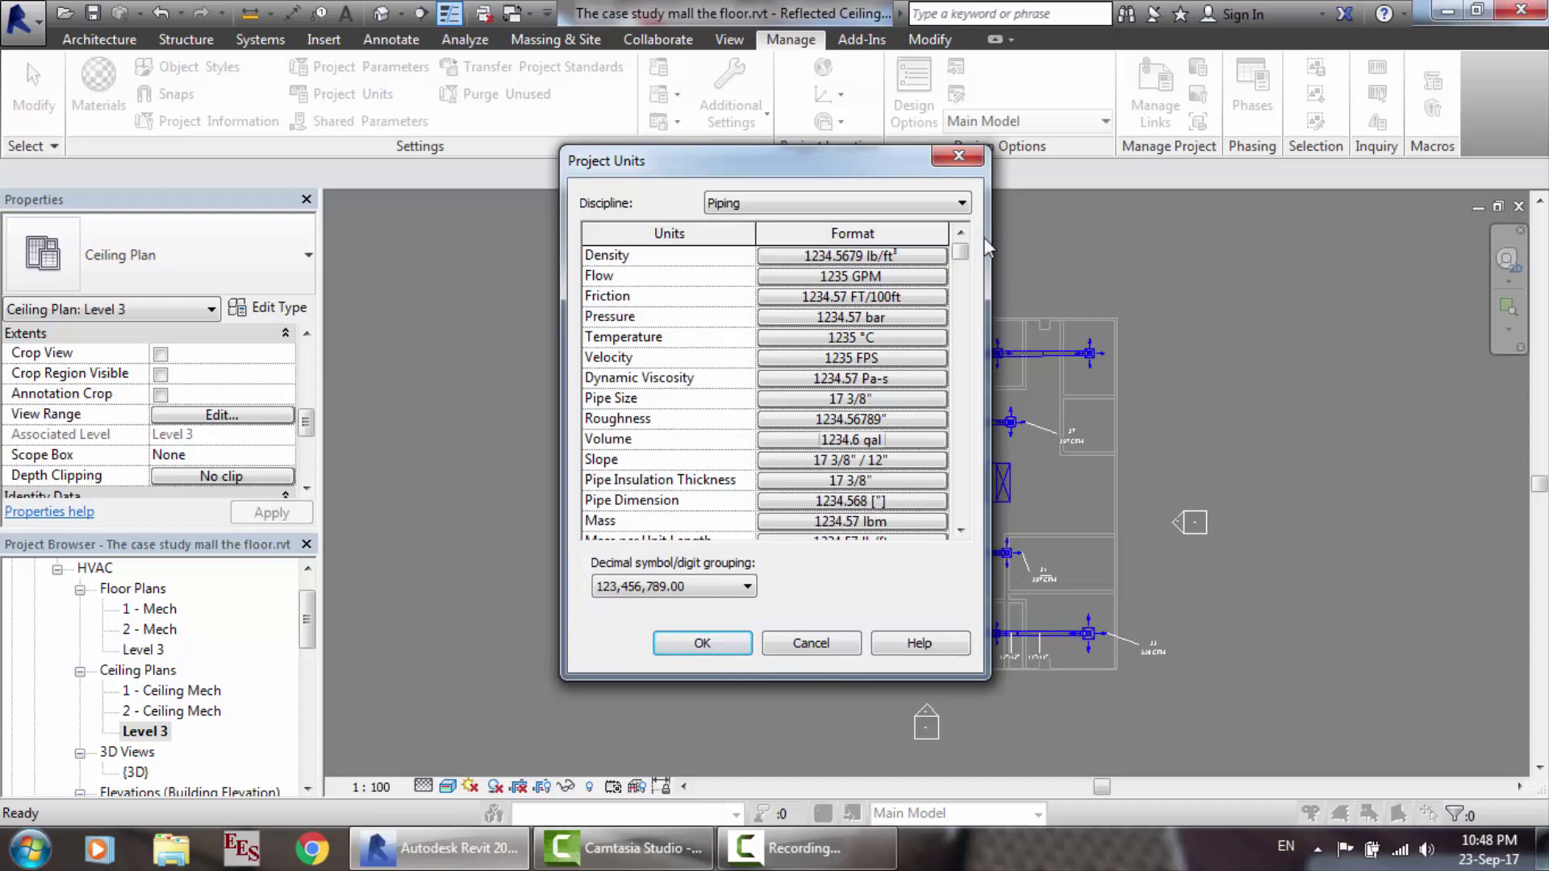
# Step: Review the remaining Piping discipline units and accept the project units
pyautogui.moveTo(965, 264); pyautogui.dragTo(961, 529)
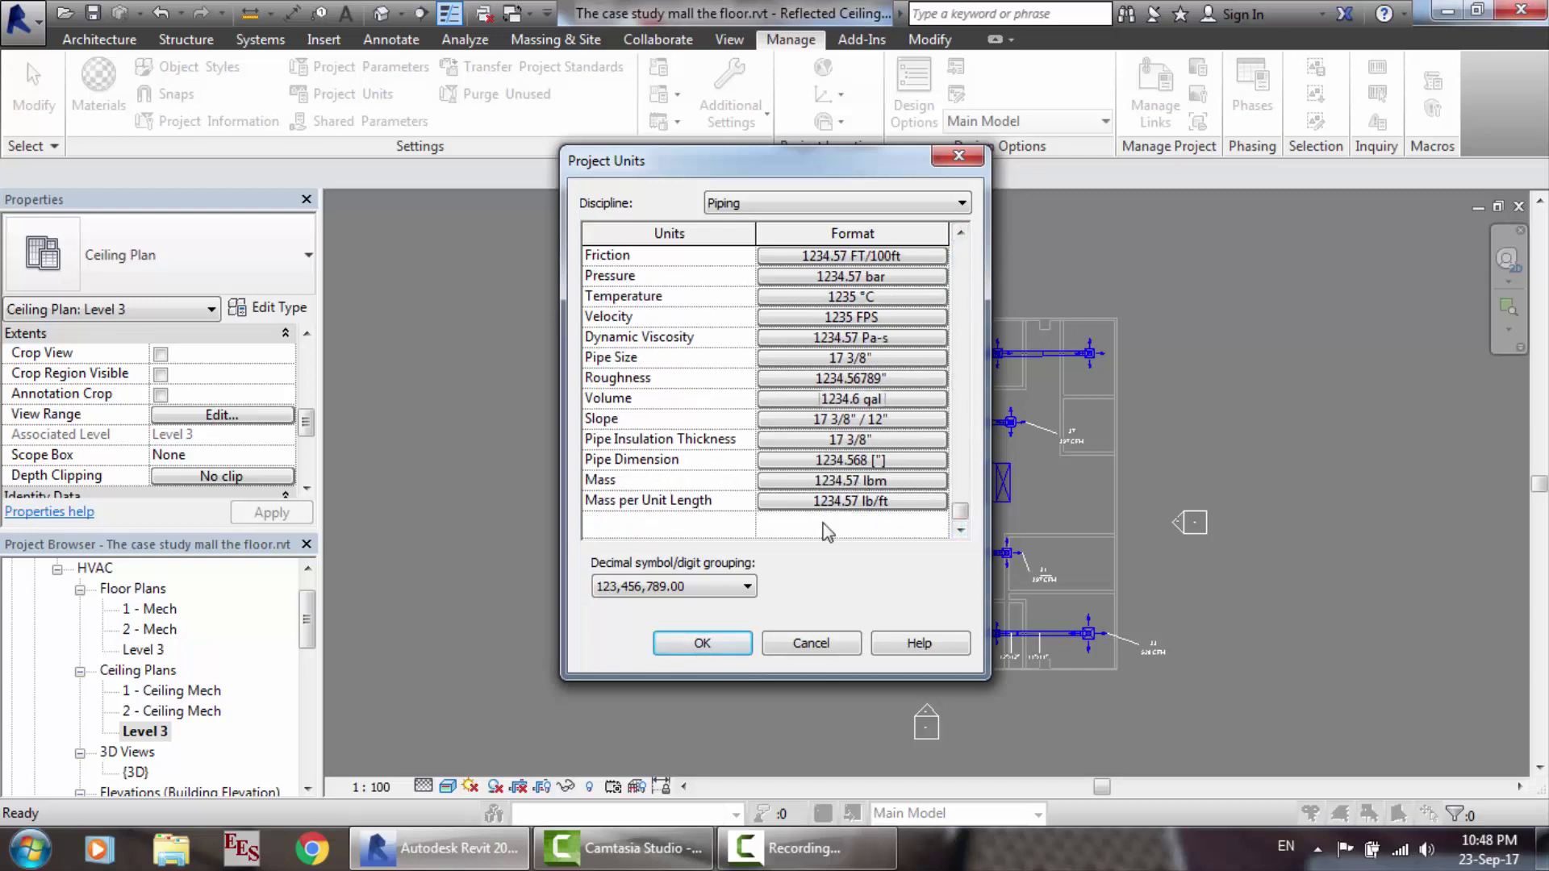
pyautogui.click(704, 643)
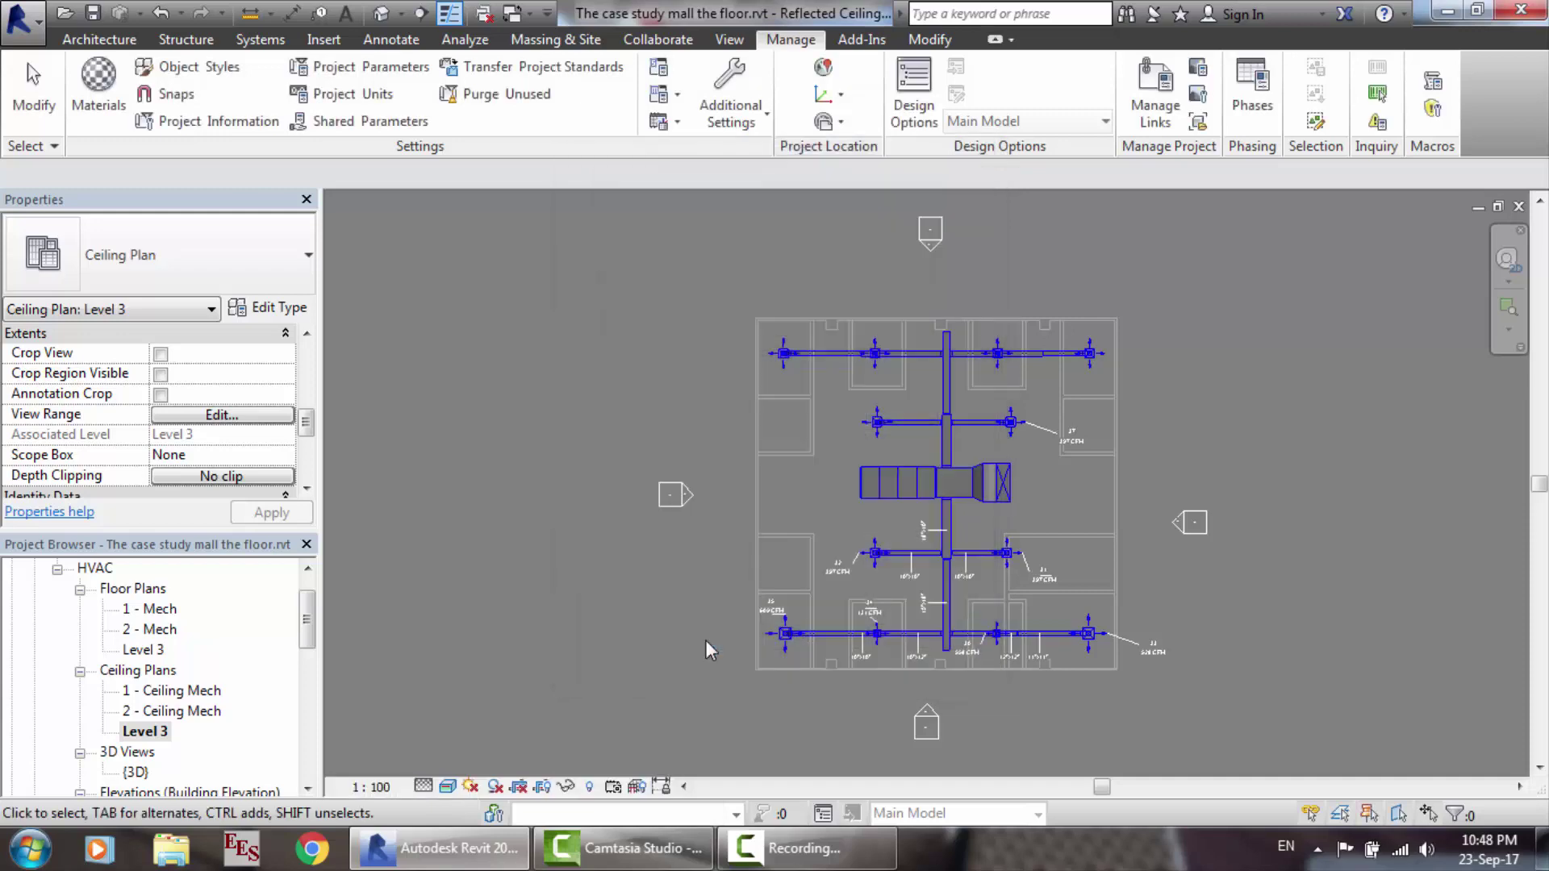
pyautogui.click(802, 847)
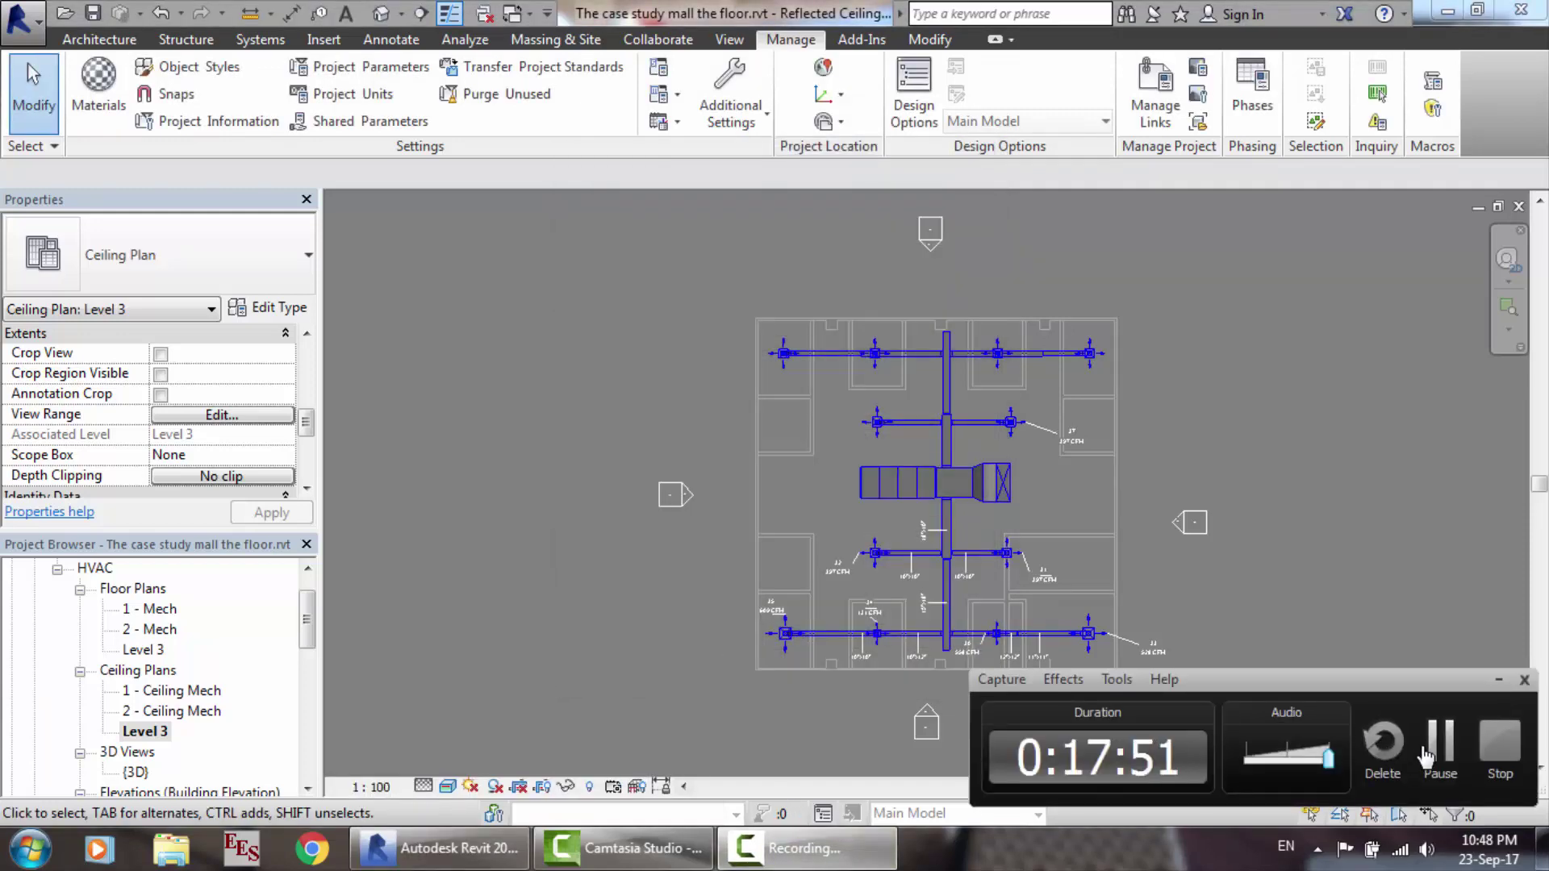
pyautogui.click(1420, 746)
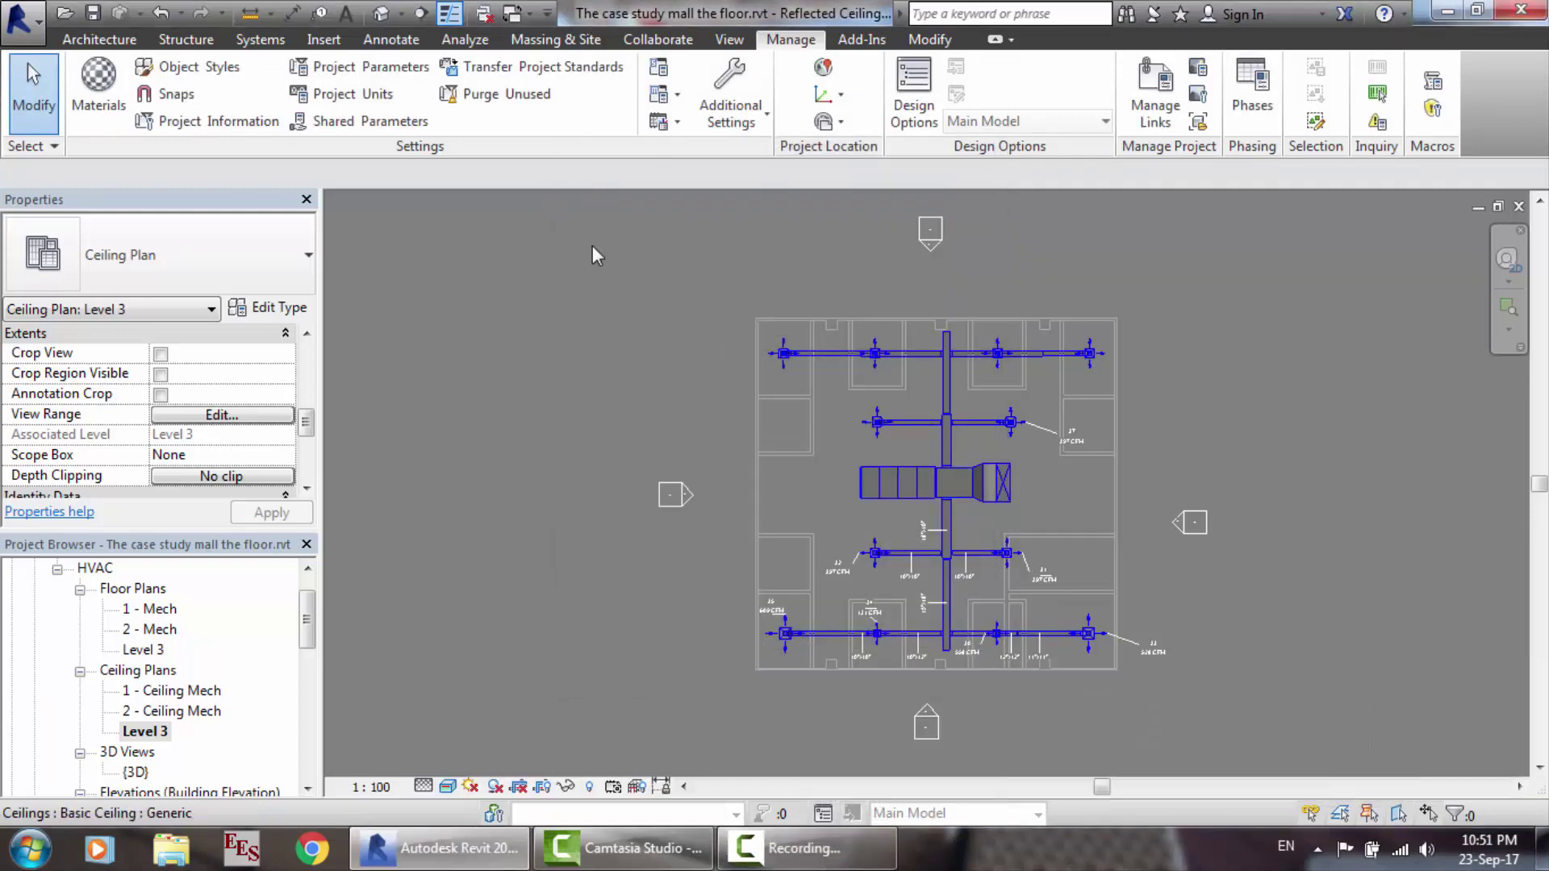
# Step: Open the Mechanical Settings and examine the duct settings, including angles, conversion, duct sizes and calculation, alongside the general pipe settings
pyautogui.click(110, 42)
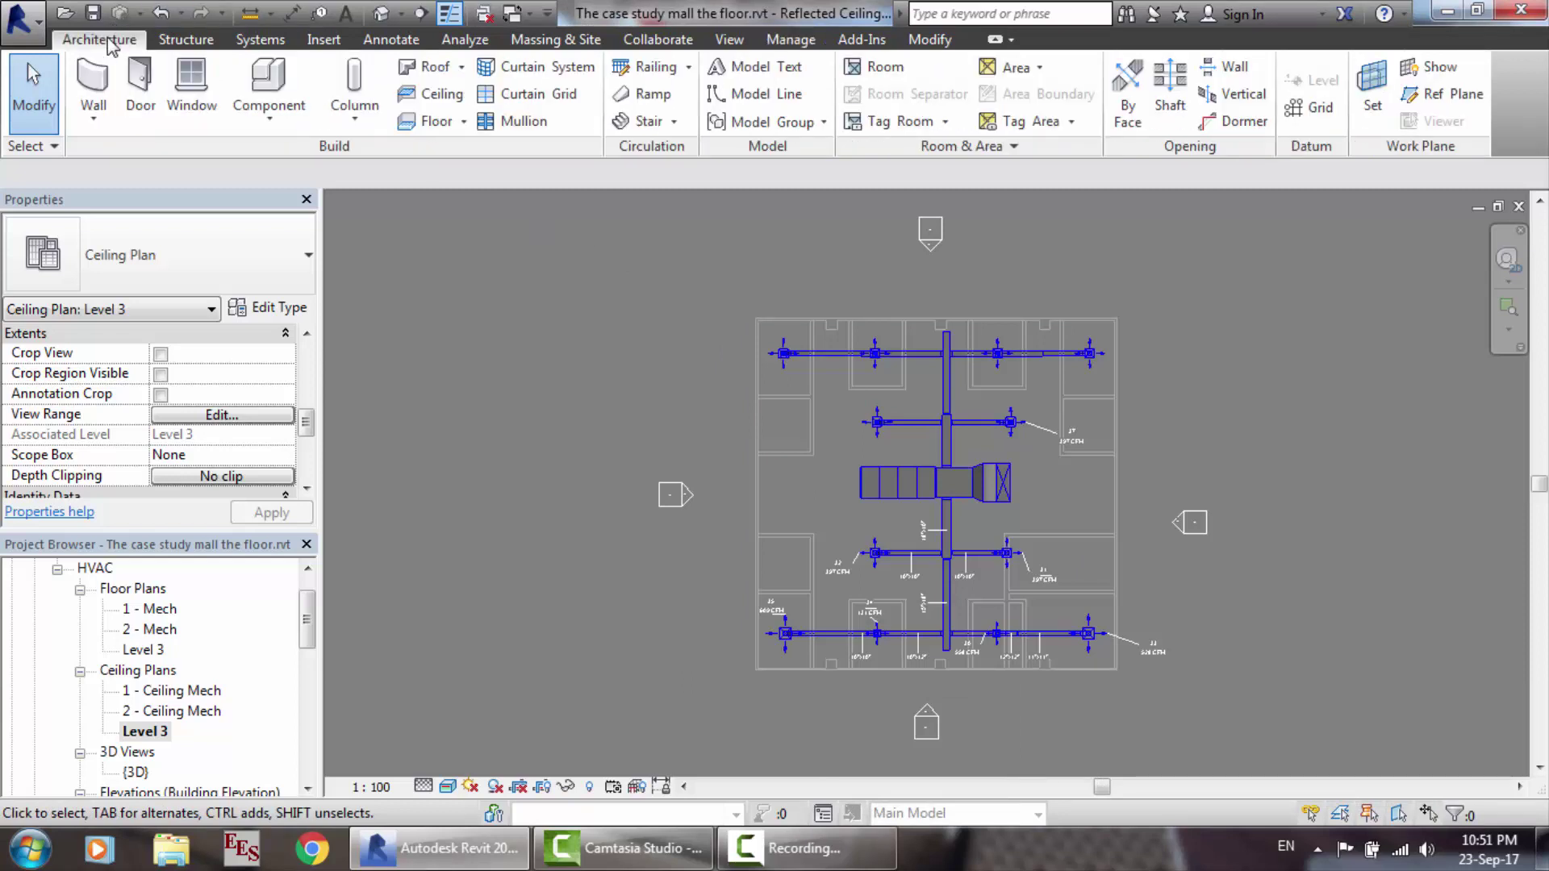
pyautogui.click(258, 40)
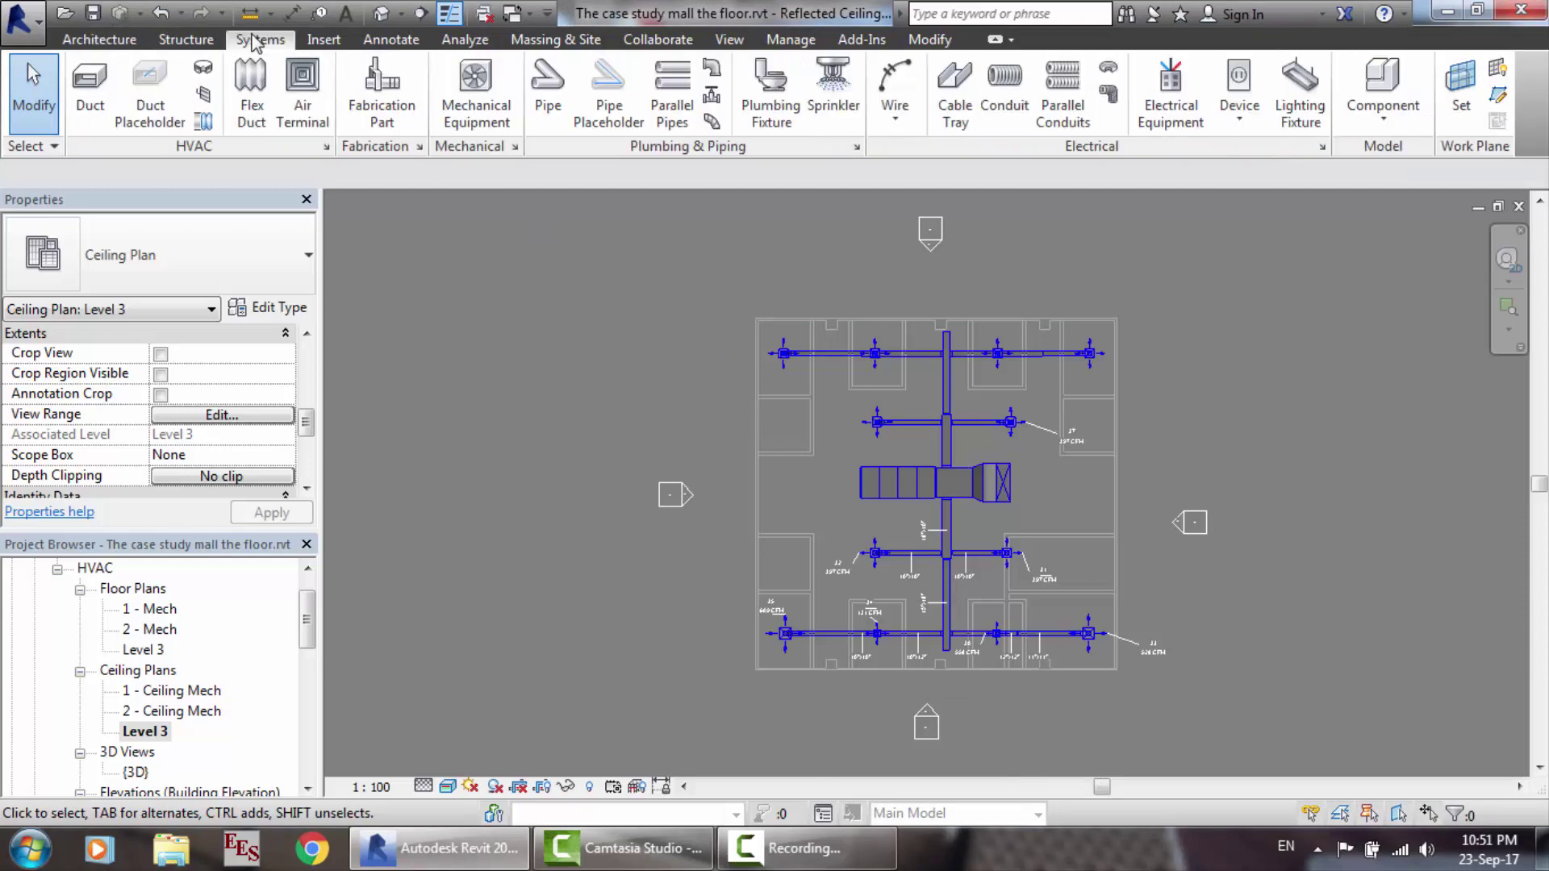
pyautogui.click(516, 148)
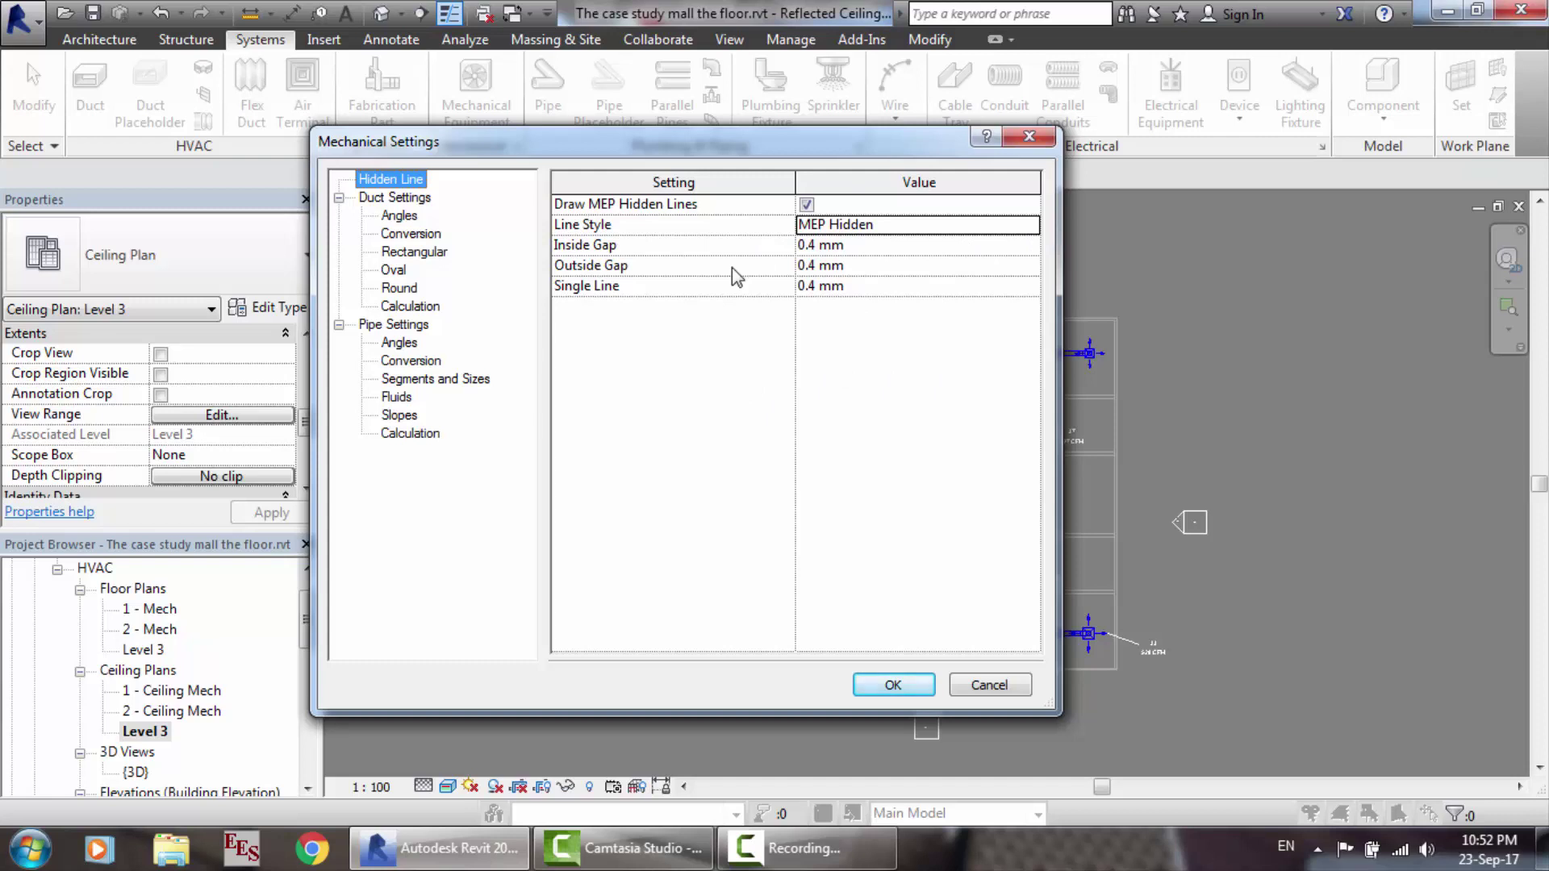
pyautogui.click(401, 199)
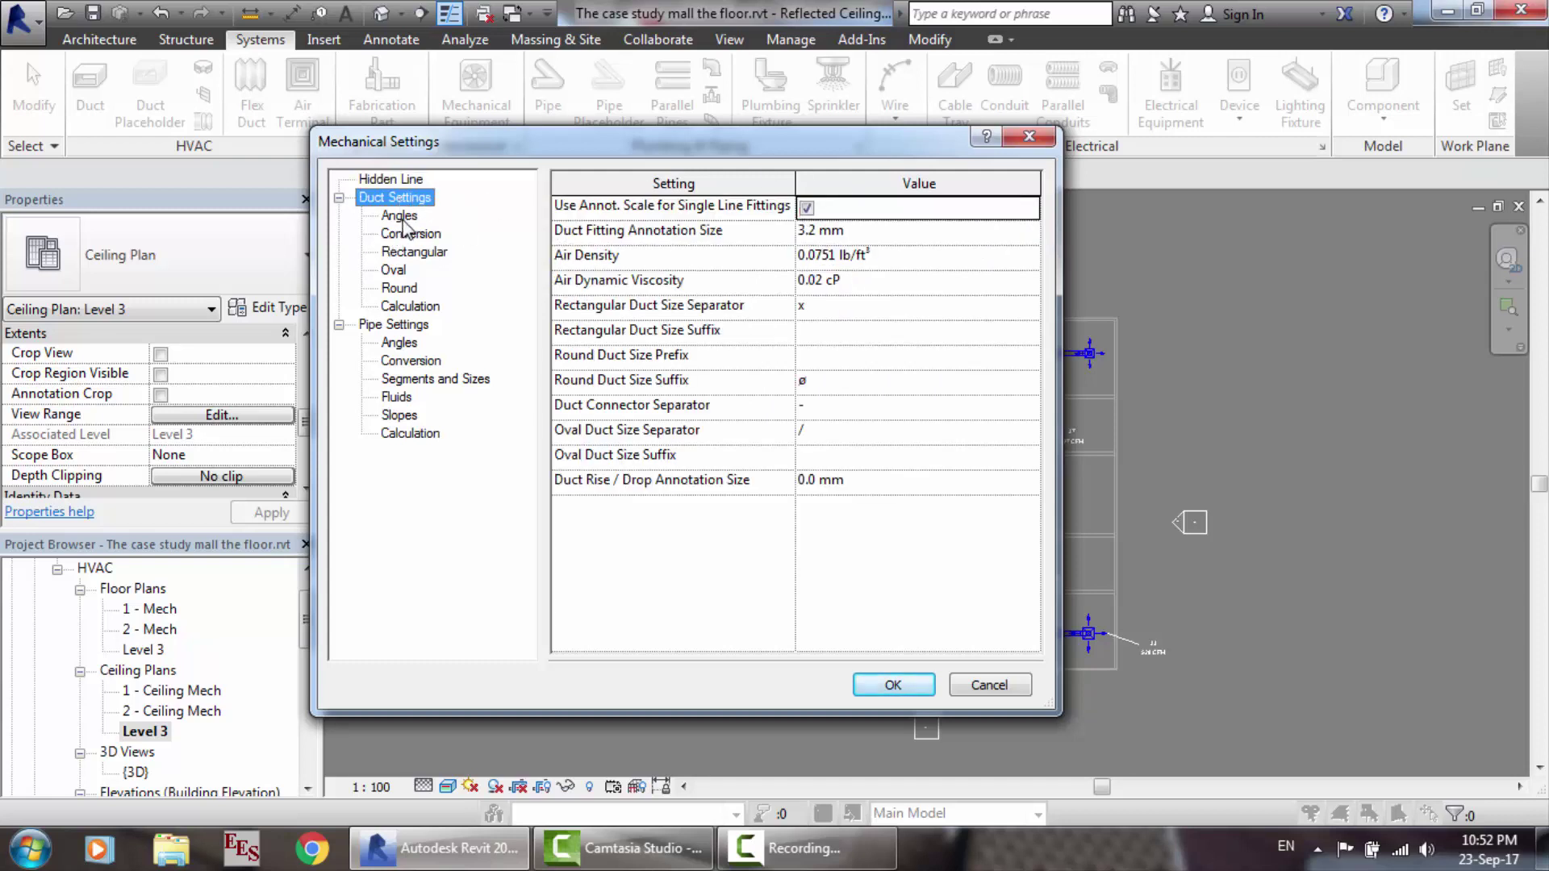
pyautogui.click(400, 216)
pyautogui.click(412, 236)
pyautogui.click(413, 251)
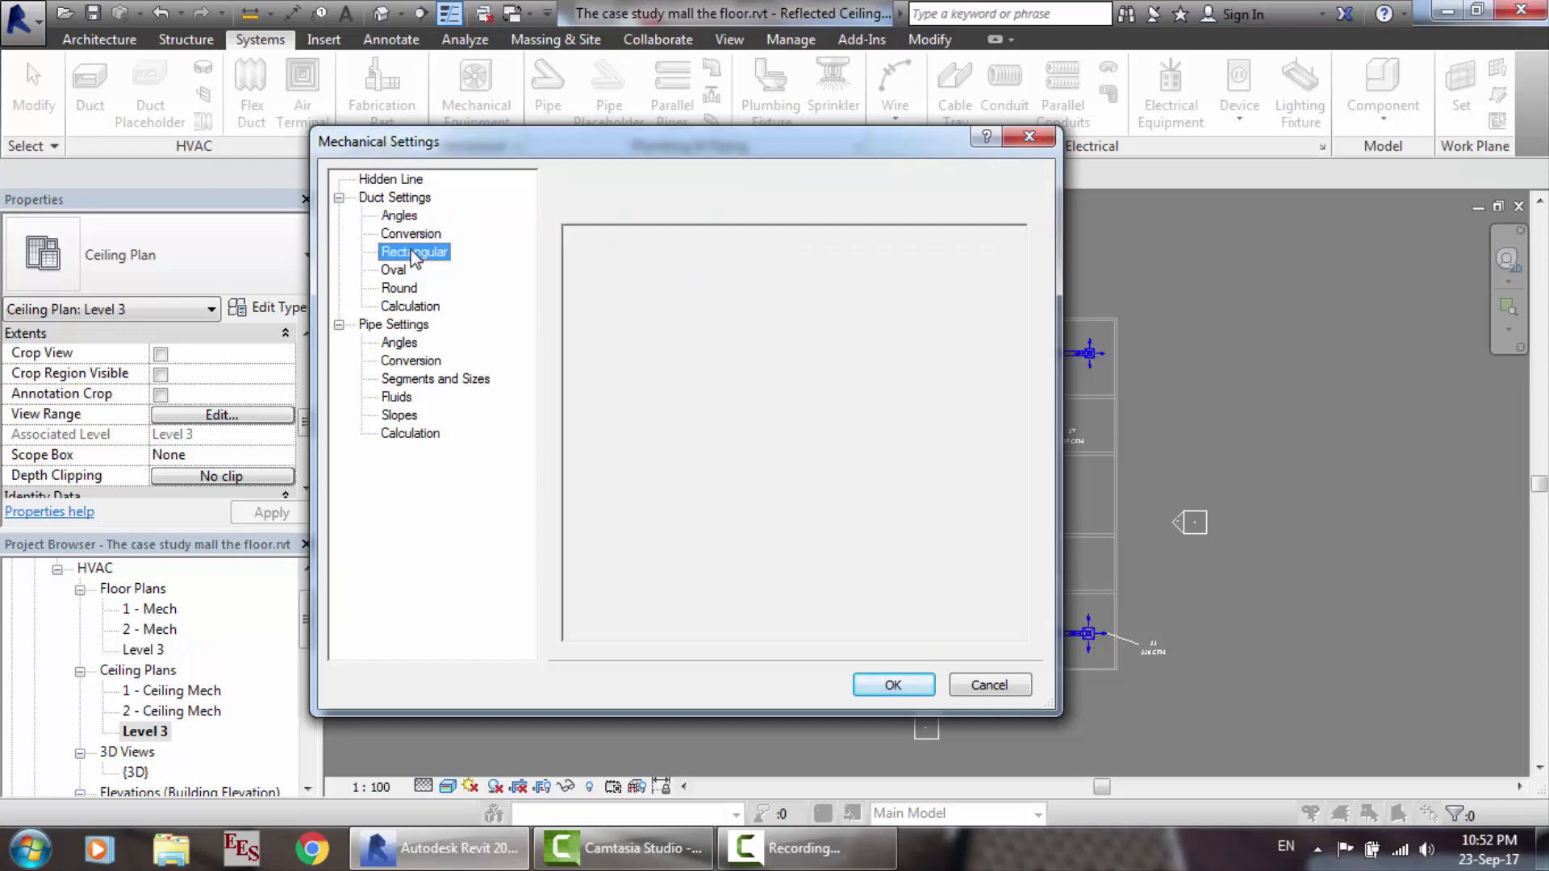
pyautogui.click(394, 273)
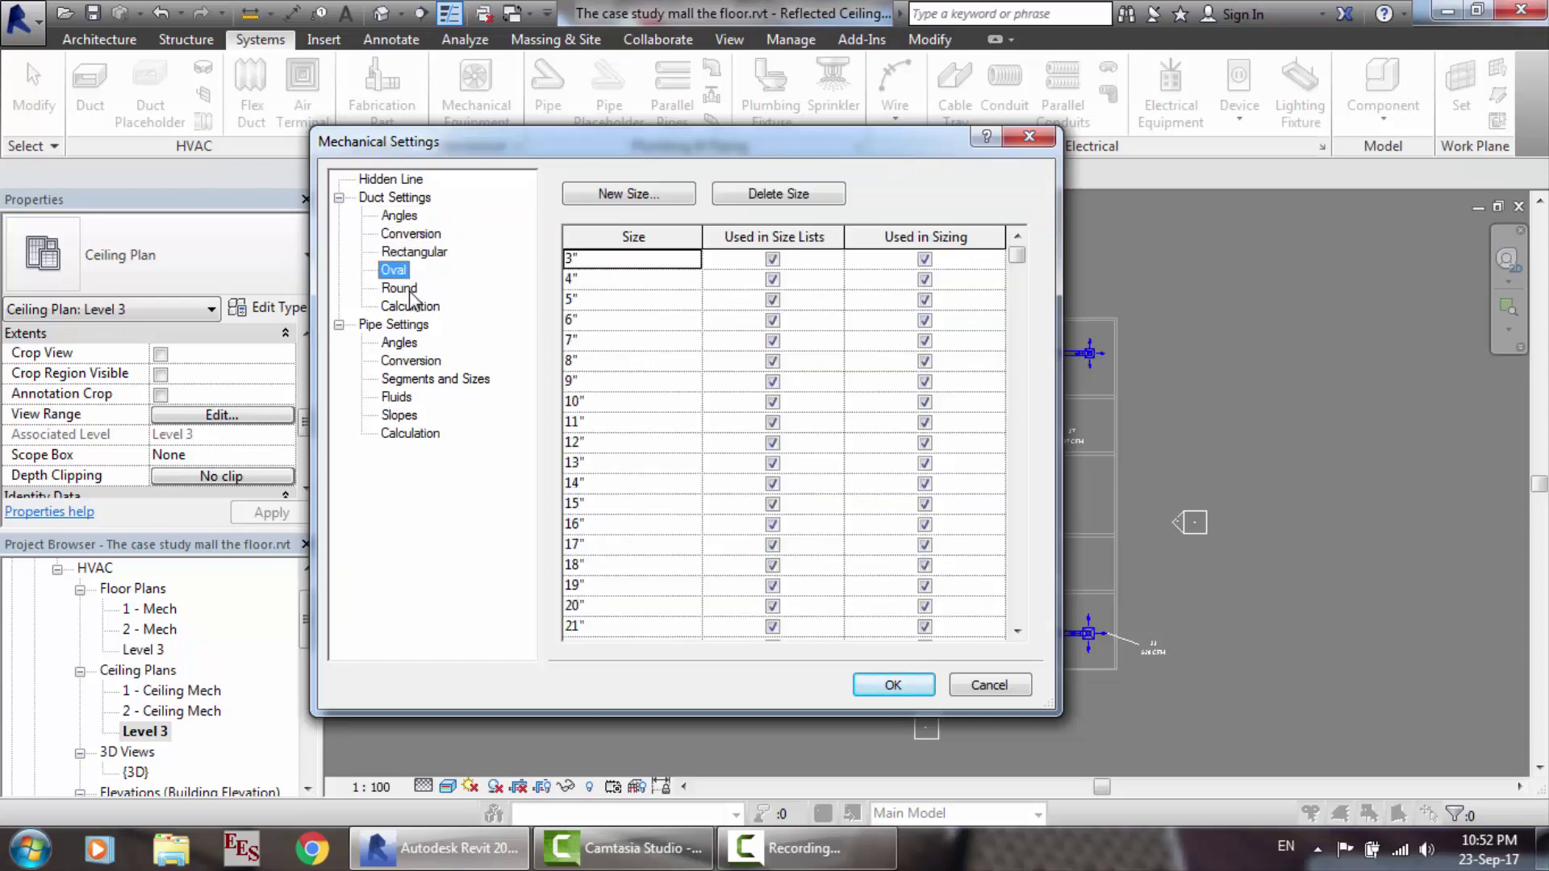
pyautogui.click(413, 310)
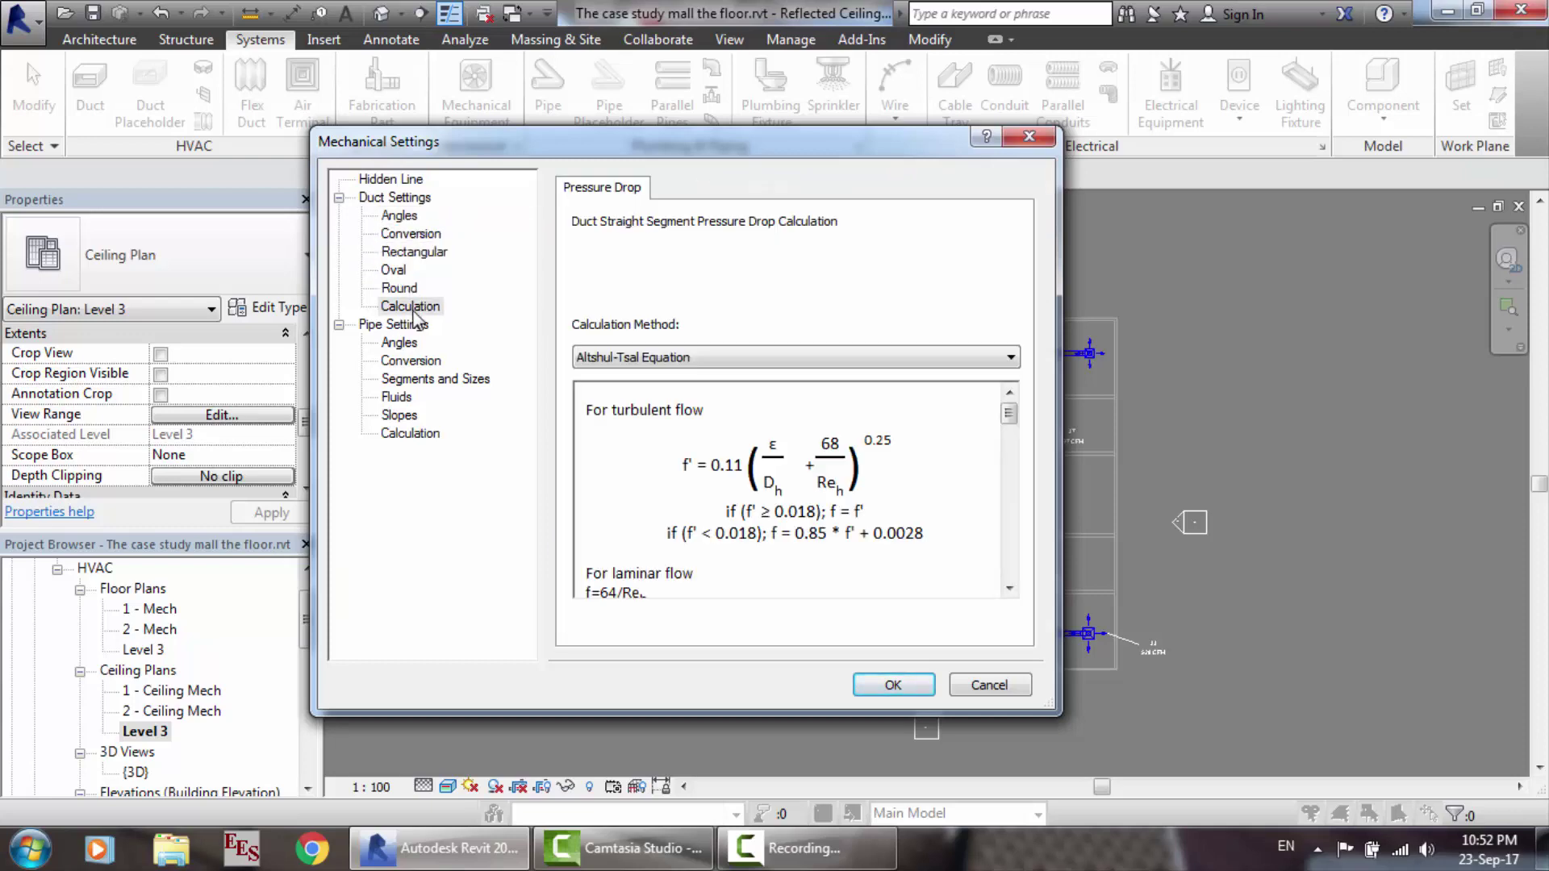
pyautogui.click(401, 328)
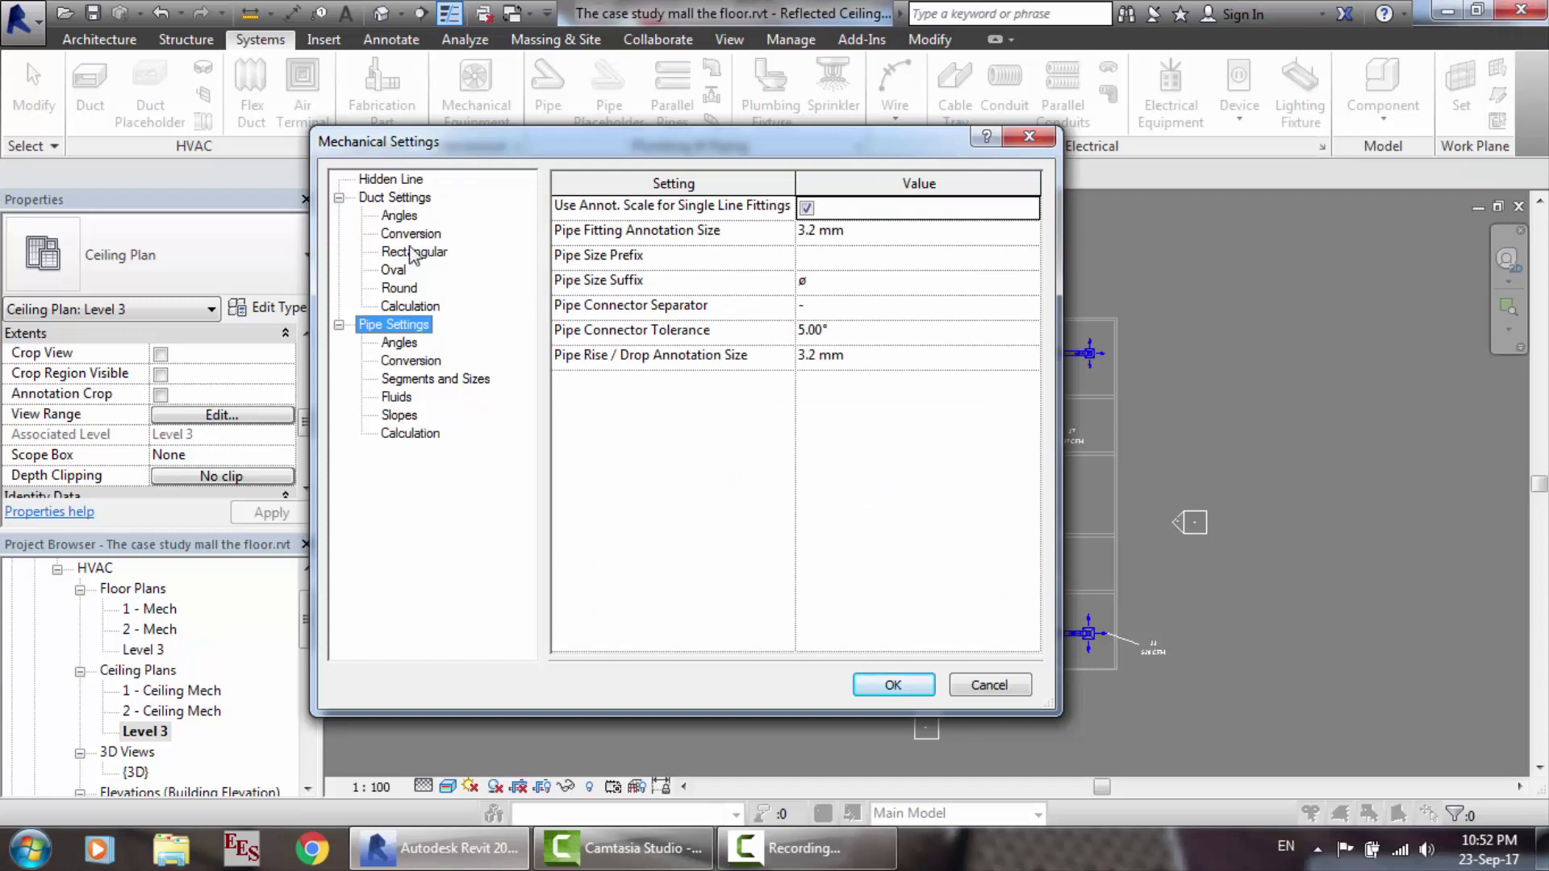
pyautogui.click(397, 200)
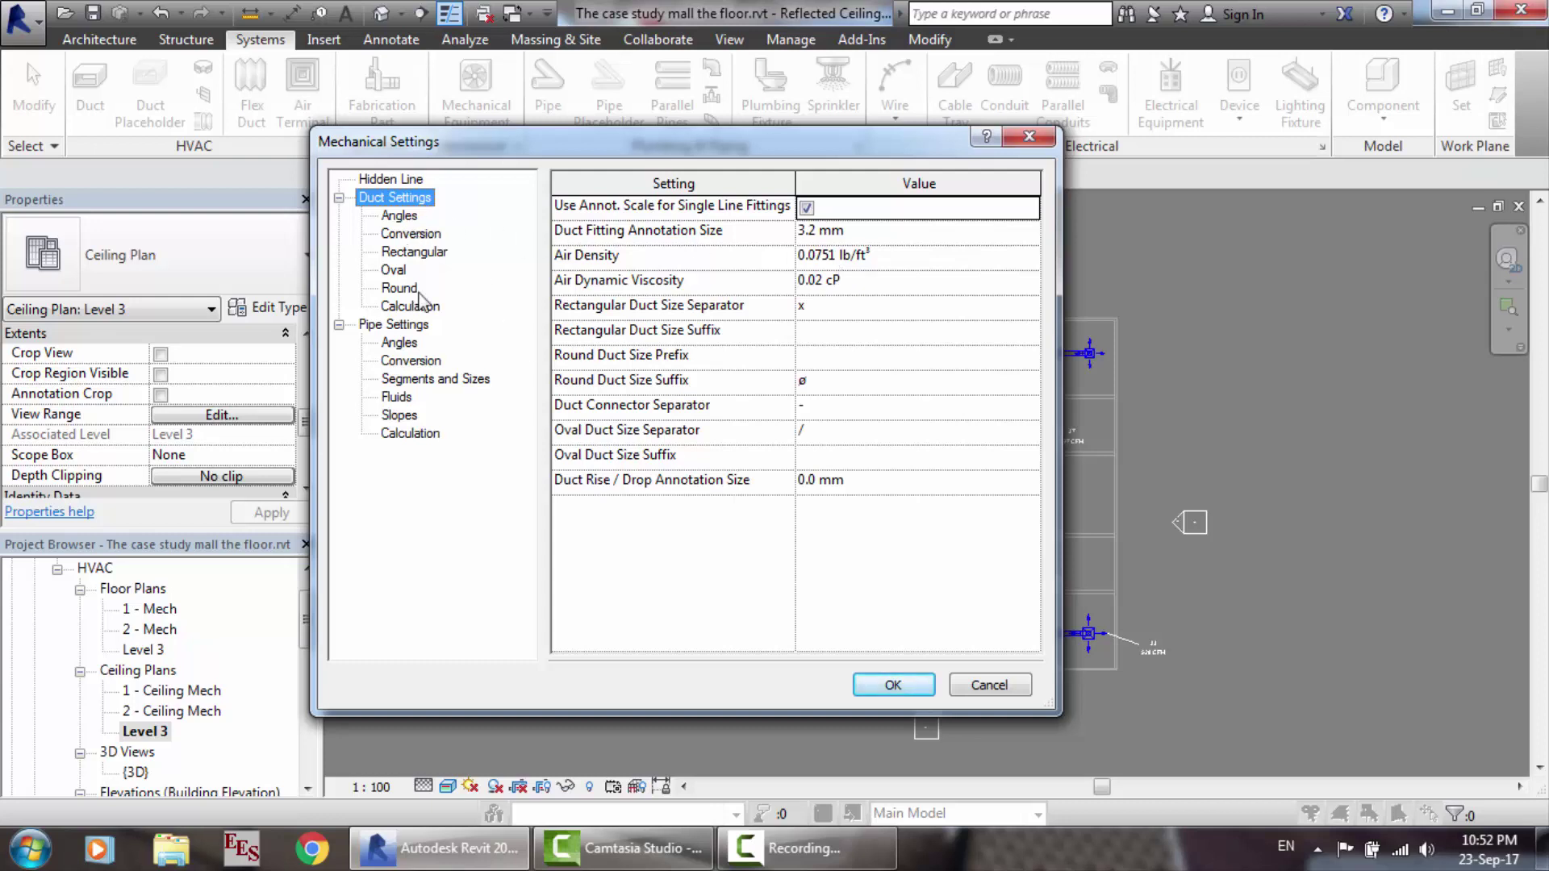
# Step: Set the Pipe Size Suffix to "ø In" in the pipe settings
pyautogui.click(408, 329)
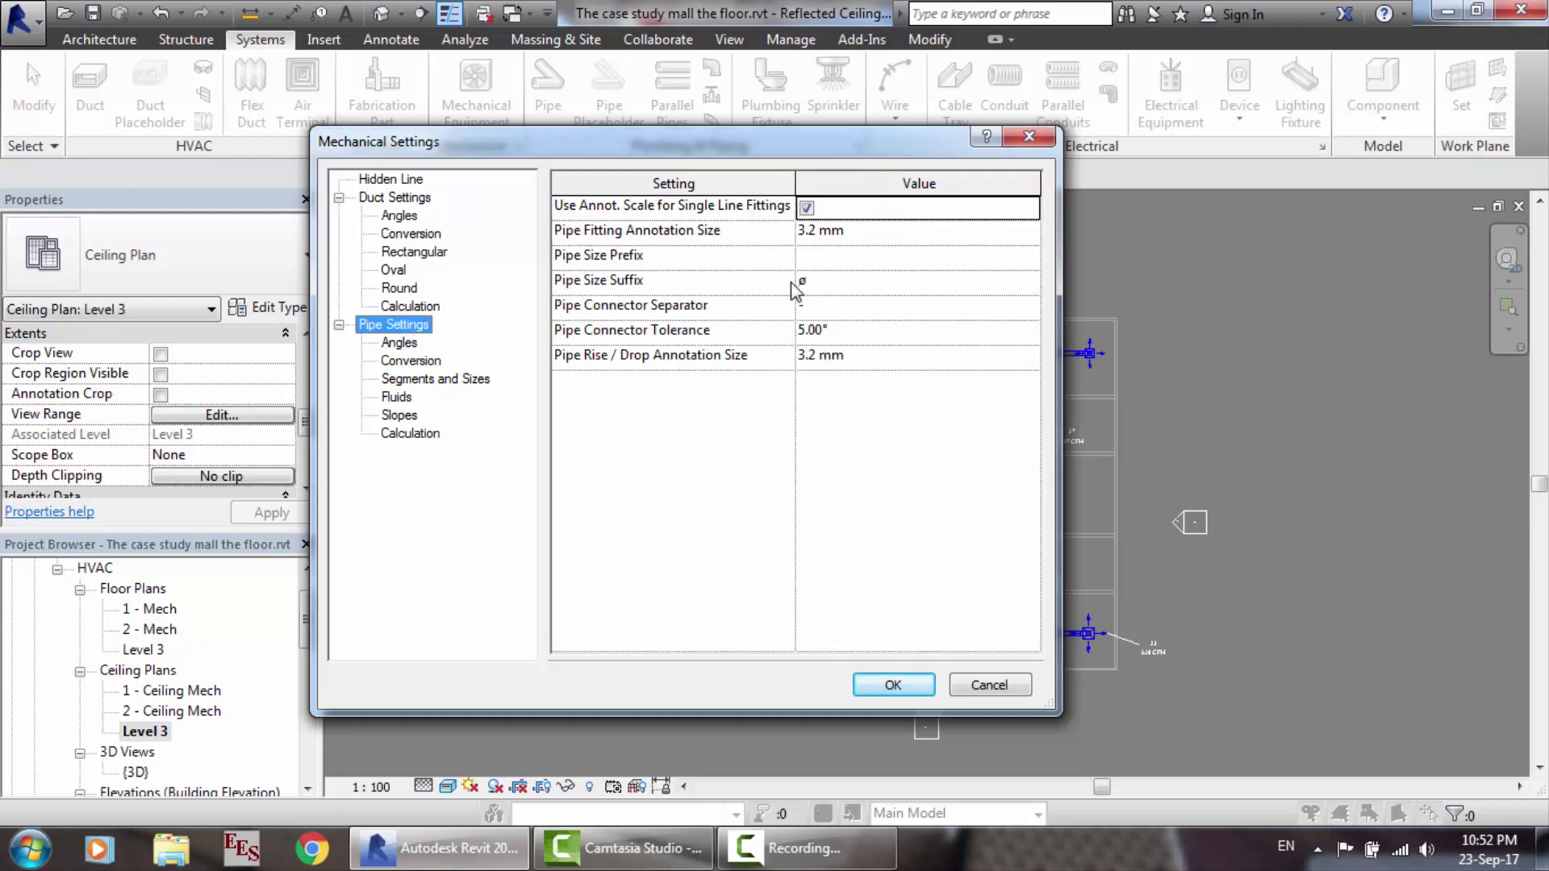
pyautogui.click(832, 282)
pyautogui.write('In')
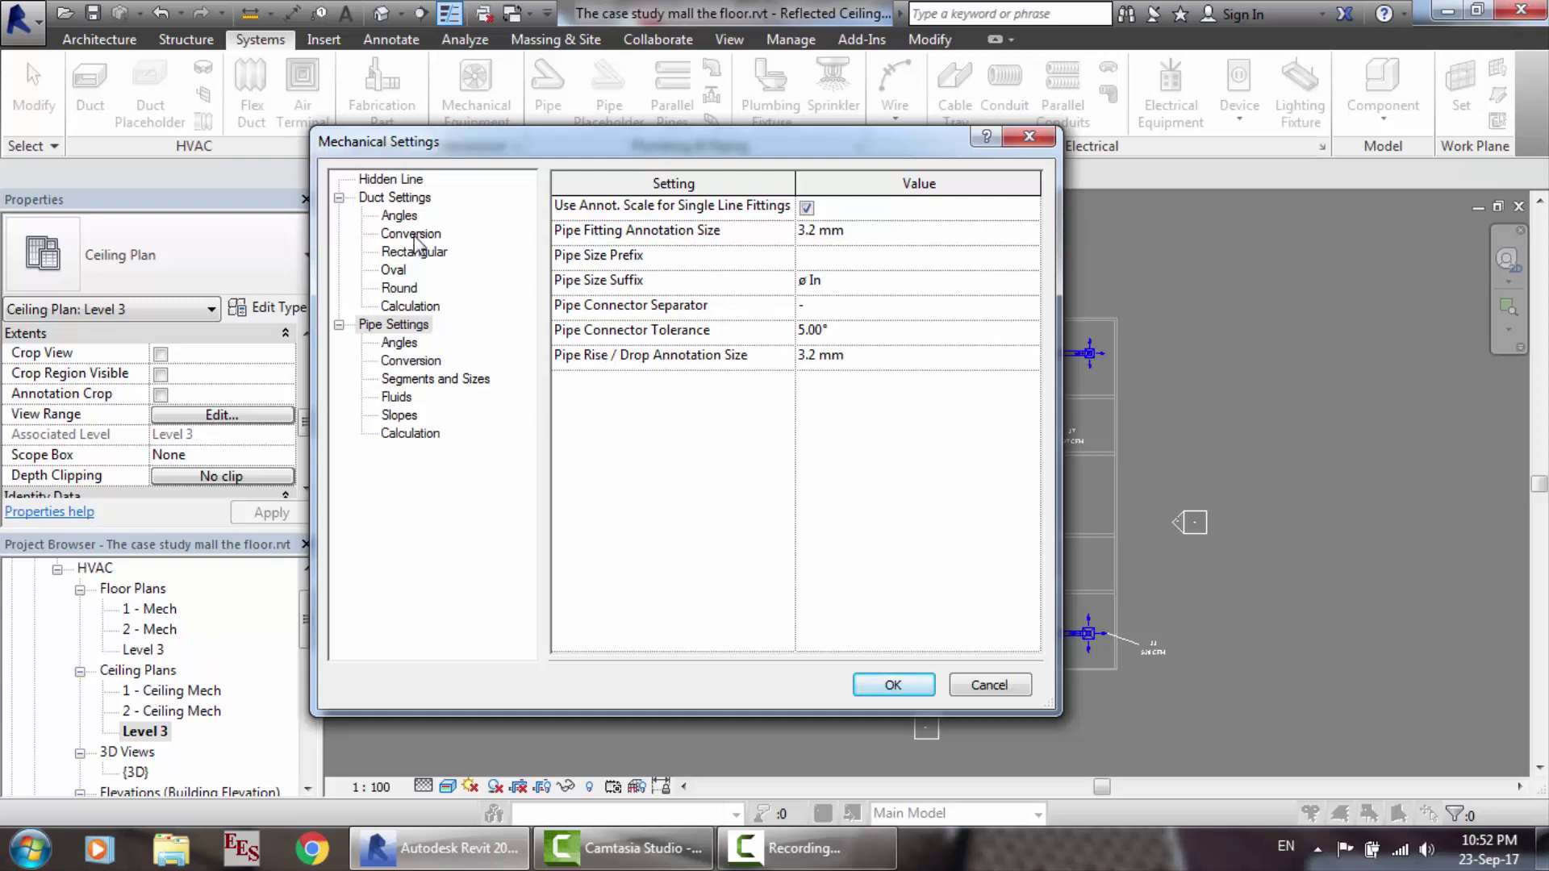
# Step: Compare the duct and pipe settings, checking the pipe rise/drop annotation size and the fitting angle options for both
pyautogui.click(408, 199)
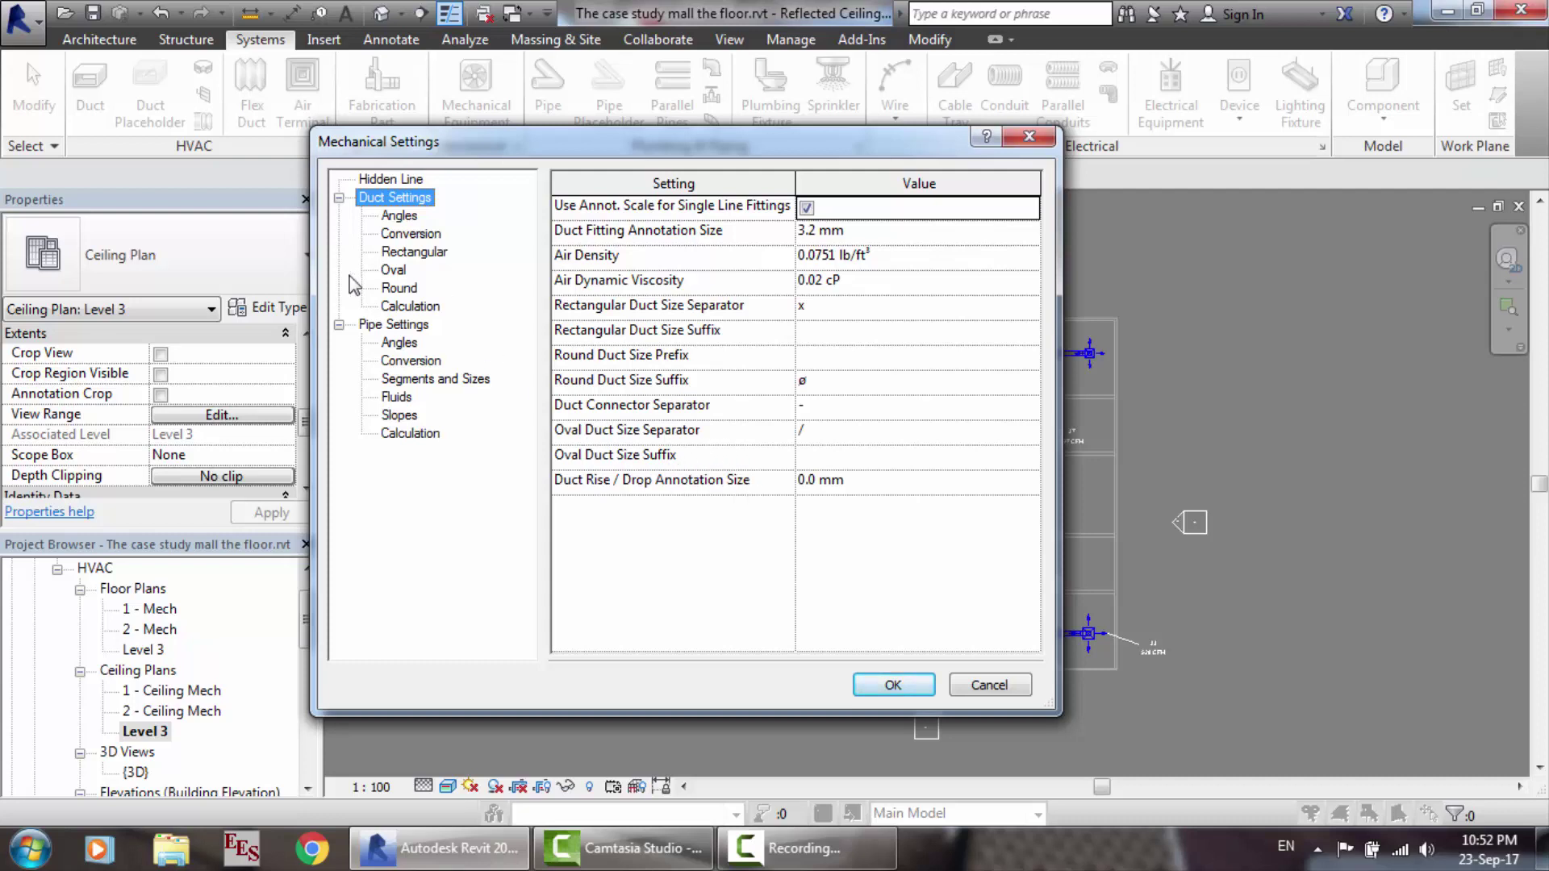
pyautogui.click(401, 325)
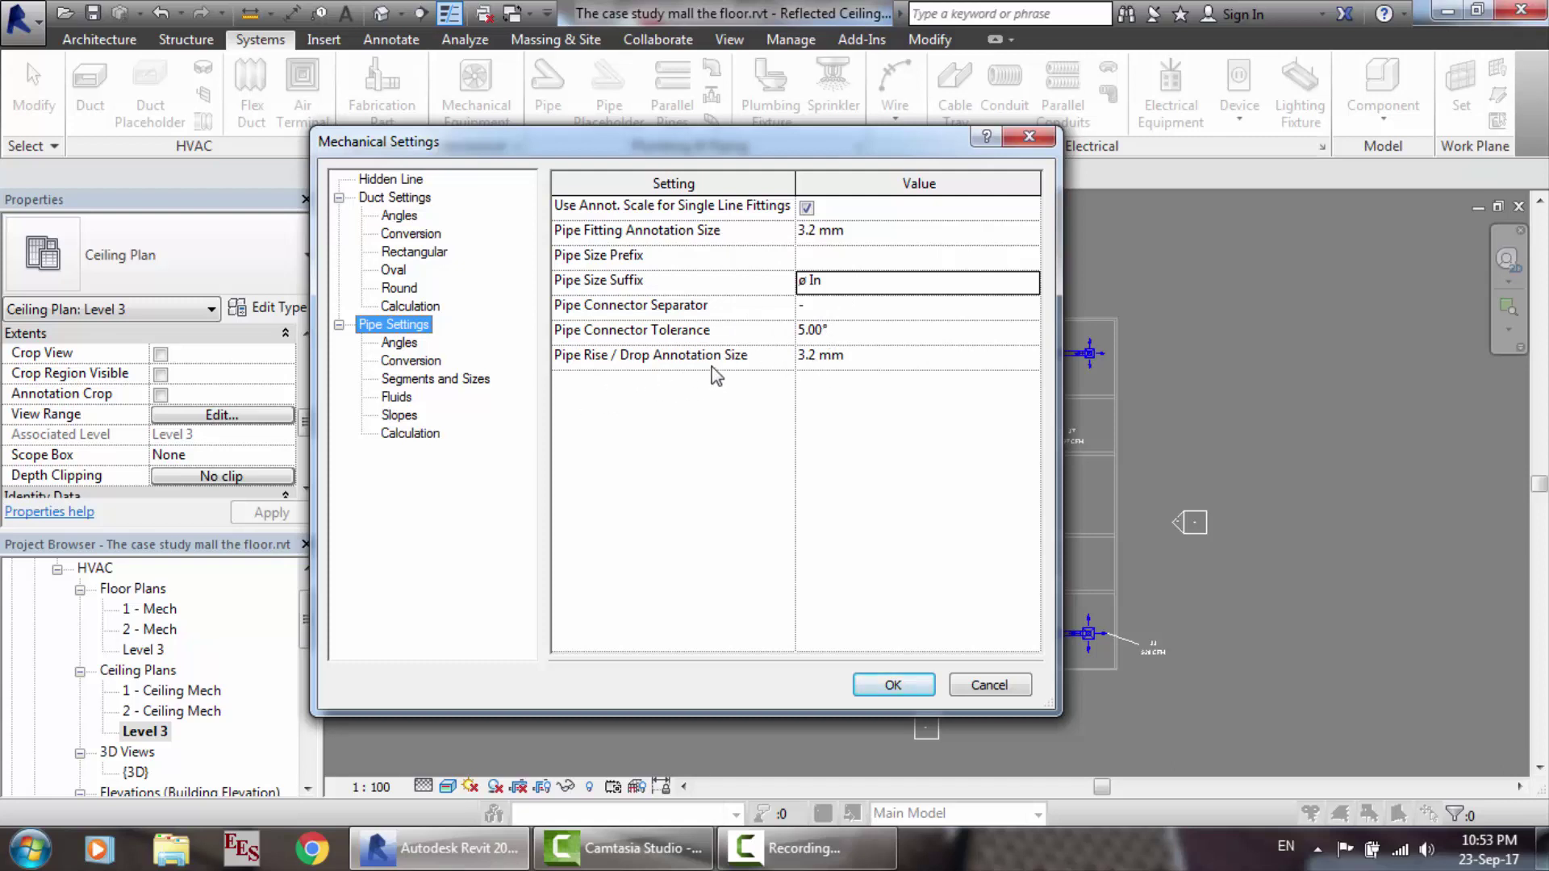
pyautogui.click(851, 364)
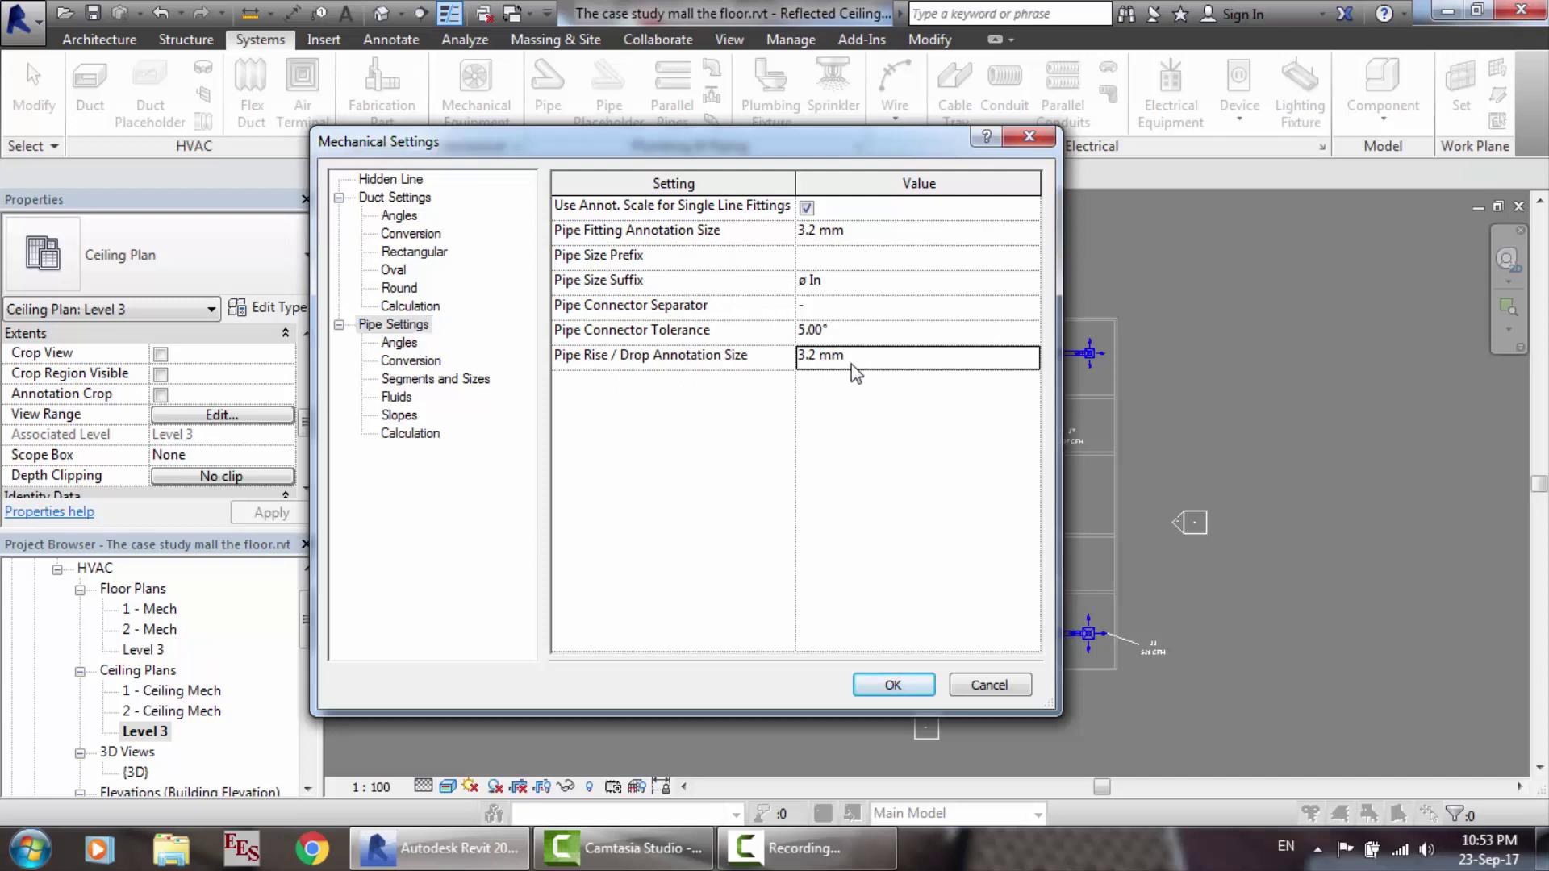
pyautogui.click(874, 433)
pyautogui.click(401, 342)
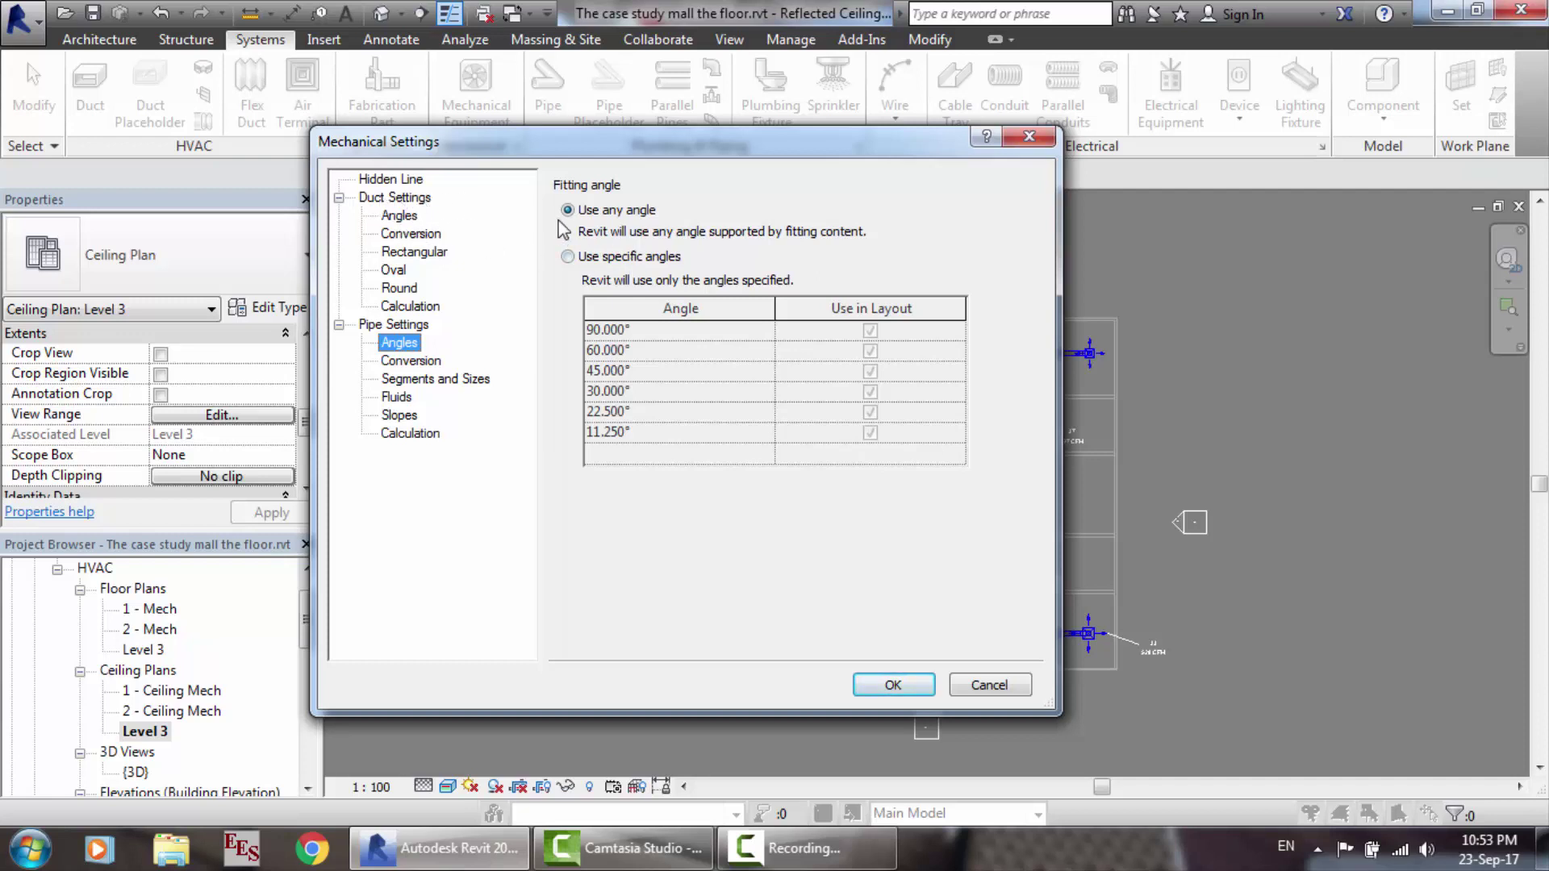
pyautogui.click(398, 216)
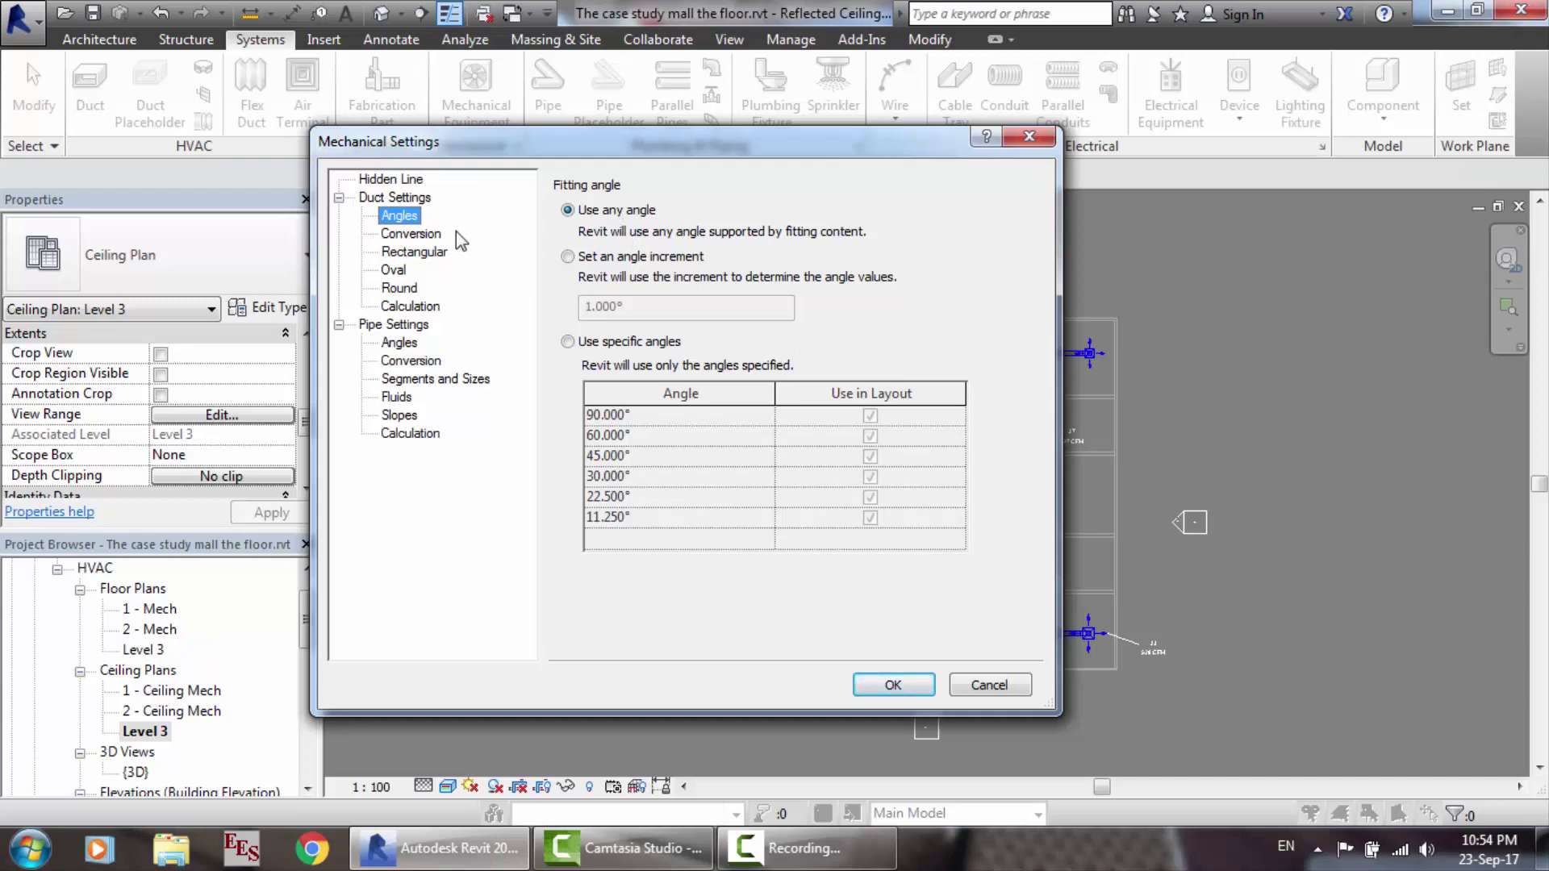
pyautogui.click(396, 325)
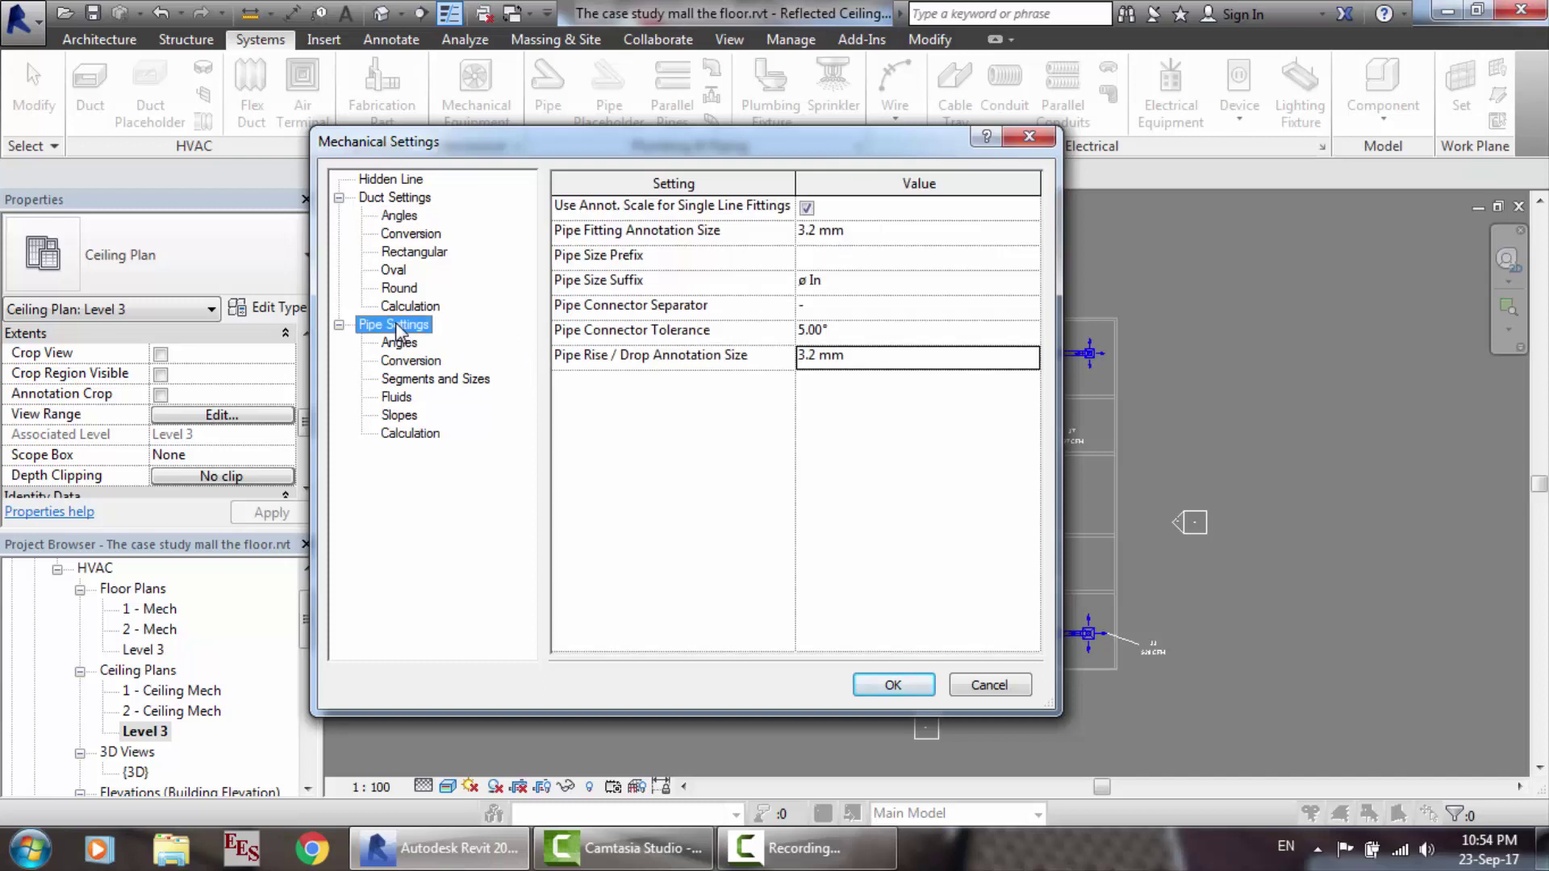
# Step: Restrict pipe fittings to the listed specific angles and accept the mechanical settings
pyautogui.click(399, 342)
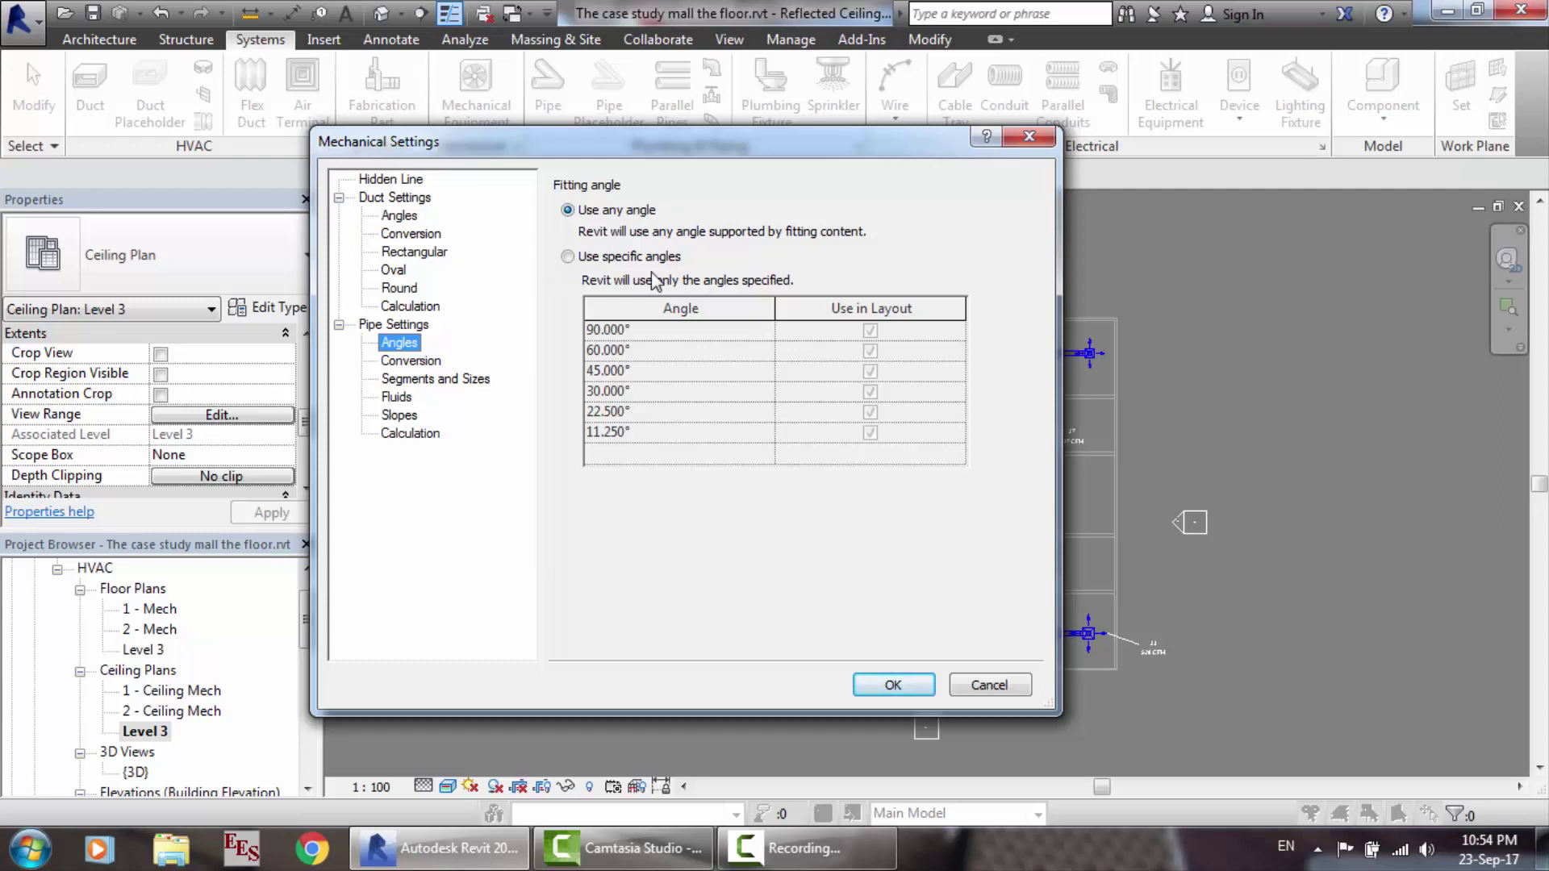
pyautogui.click(584, 258)
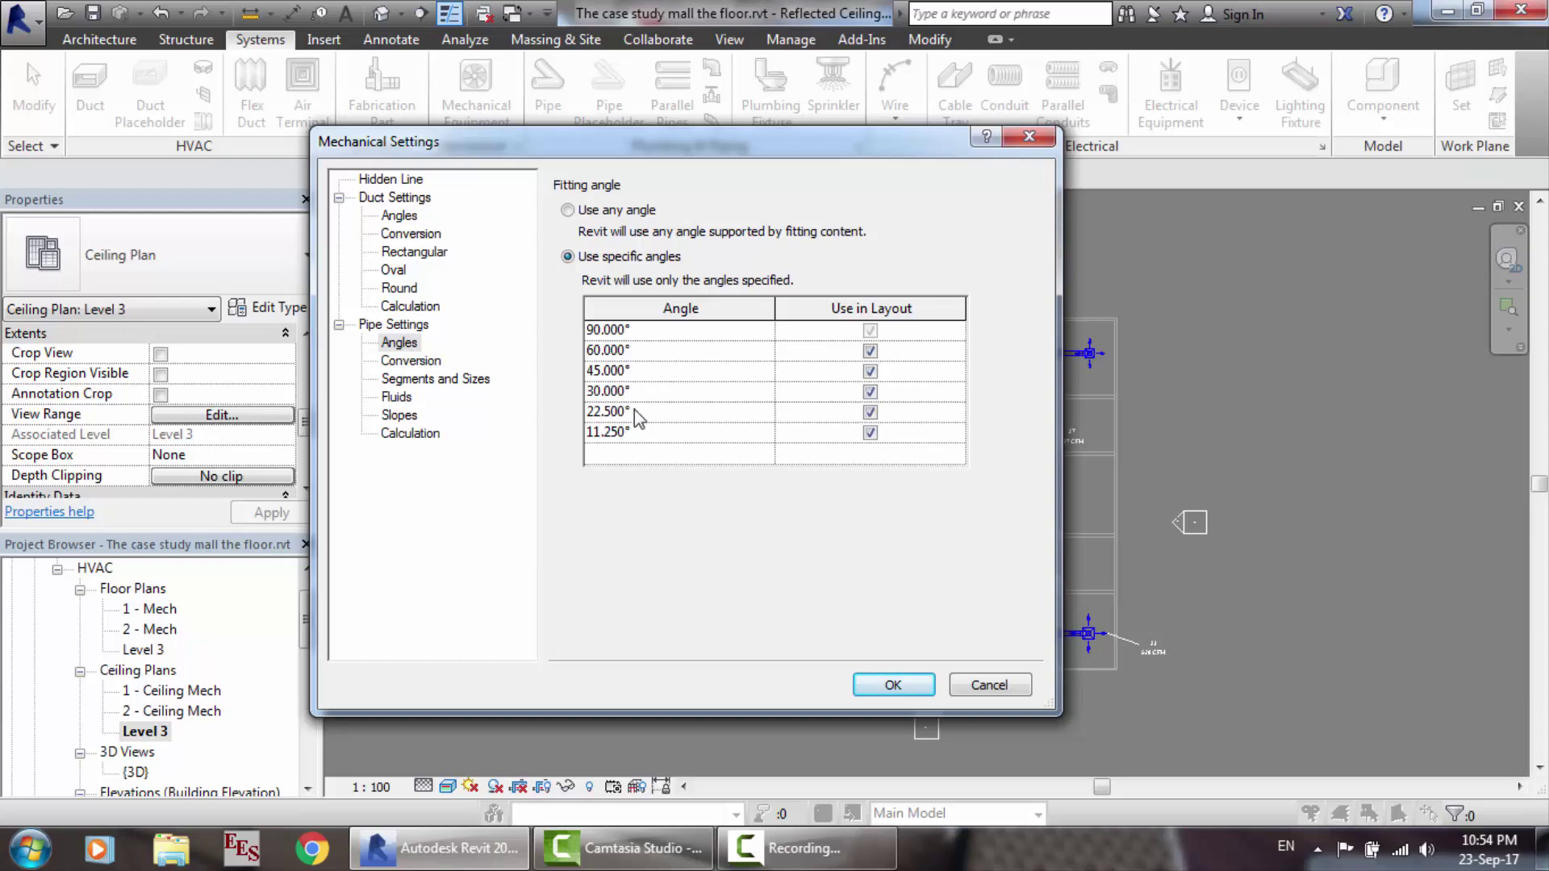
pyautogui.click(894, 685)
pyautogui.click(807, 847)
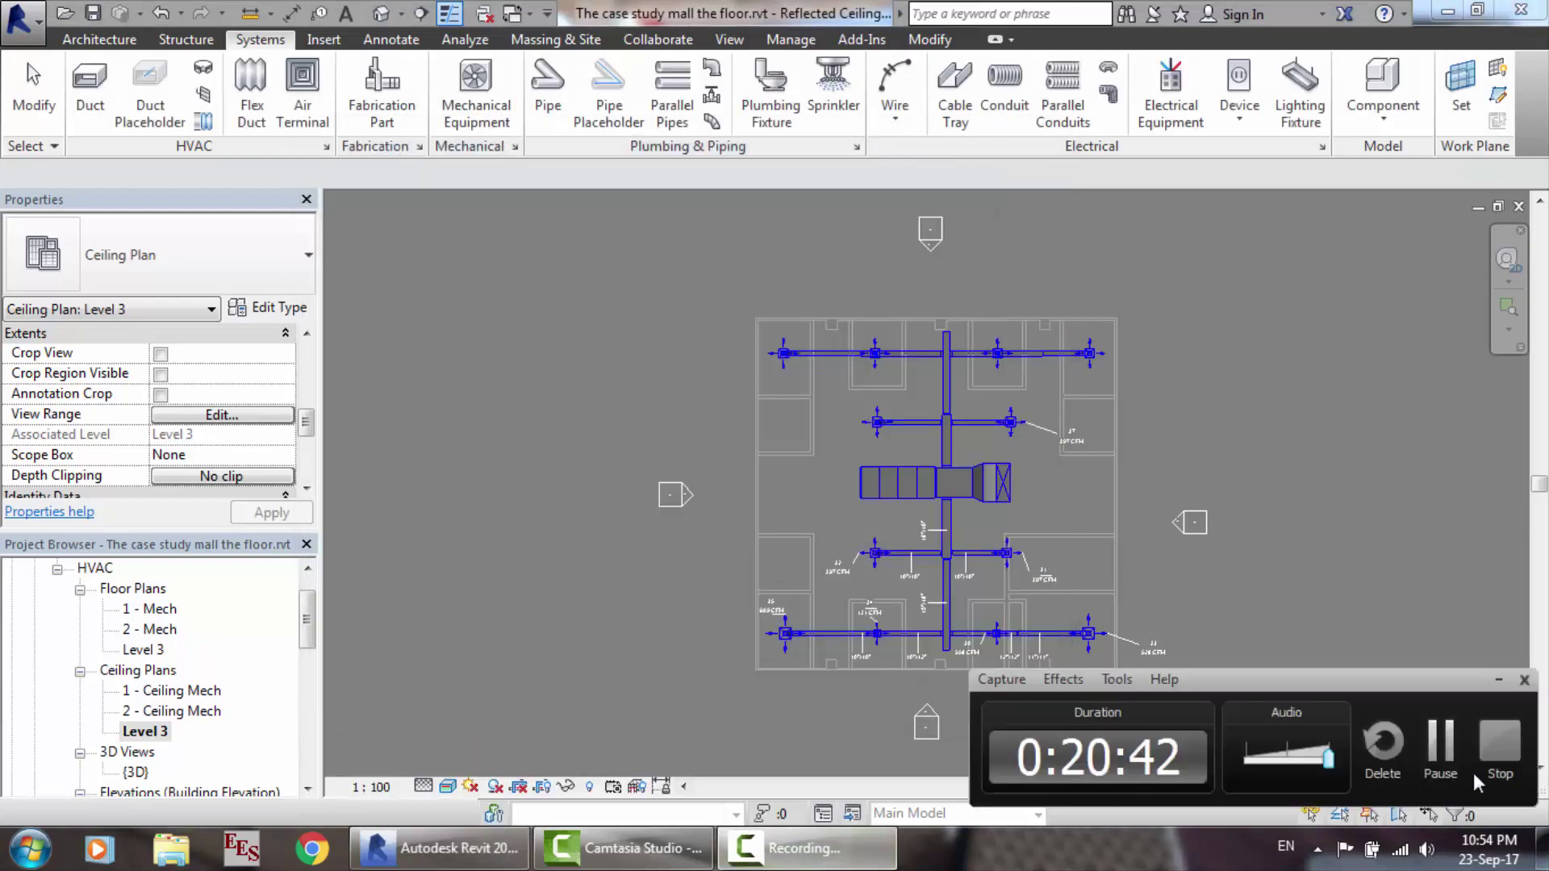
pyautogui.click(1439, 746)
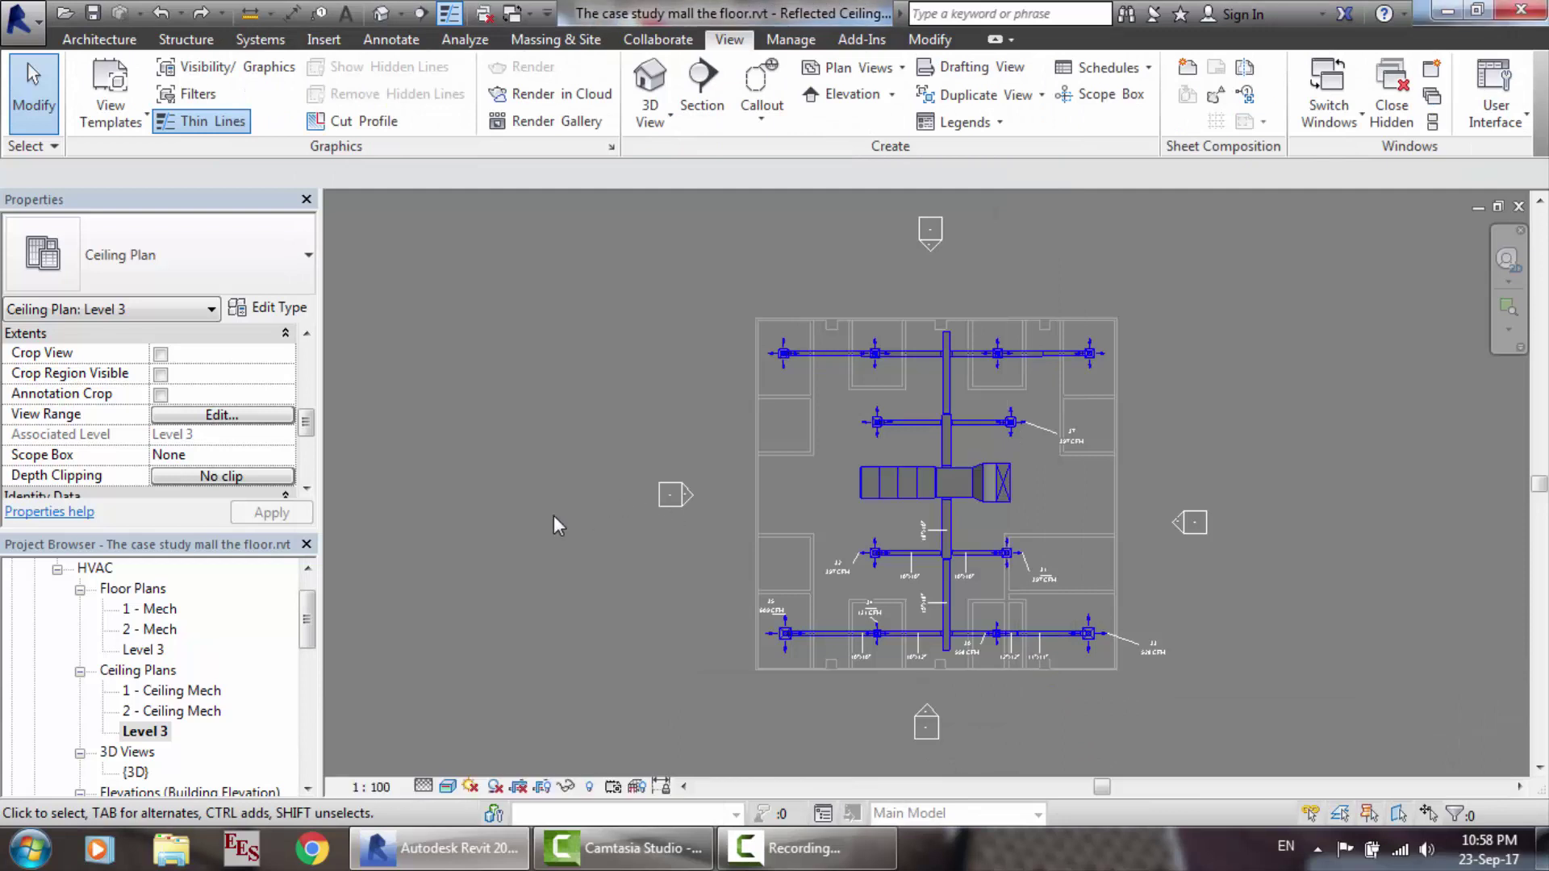
# Step: Open the 1 - Plumbing floor plan and hide the imported ceiling1.dwg in that view
pyautogui.moveTo(310, 643); pyautogui.dragTo(313, 705)
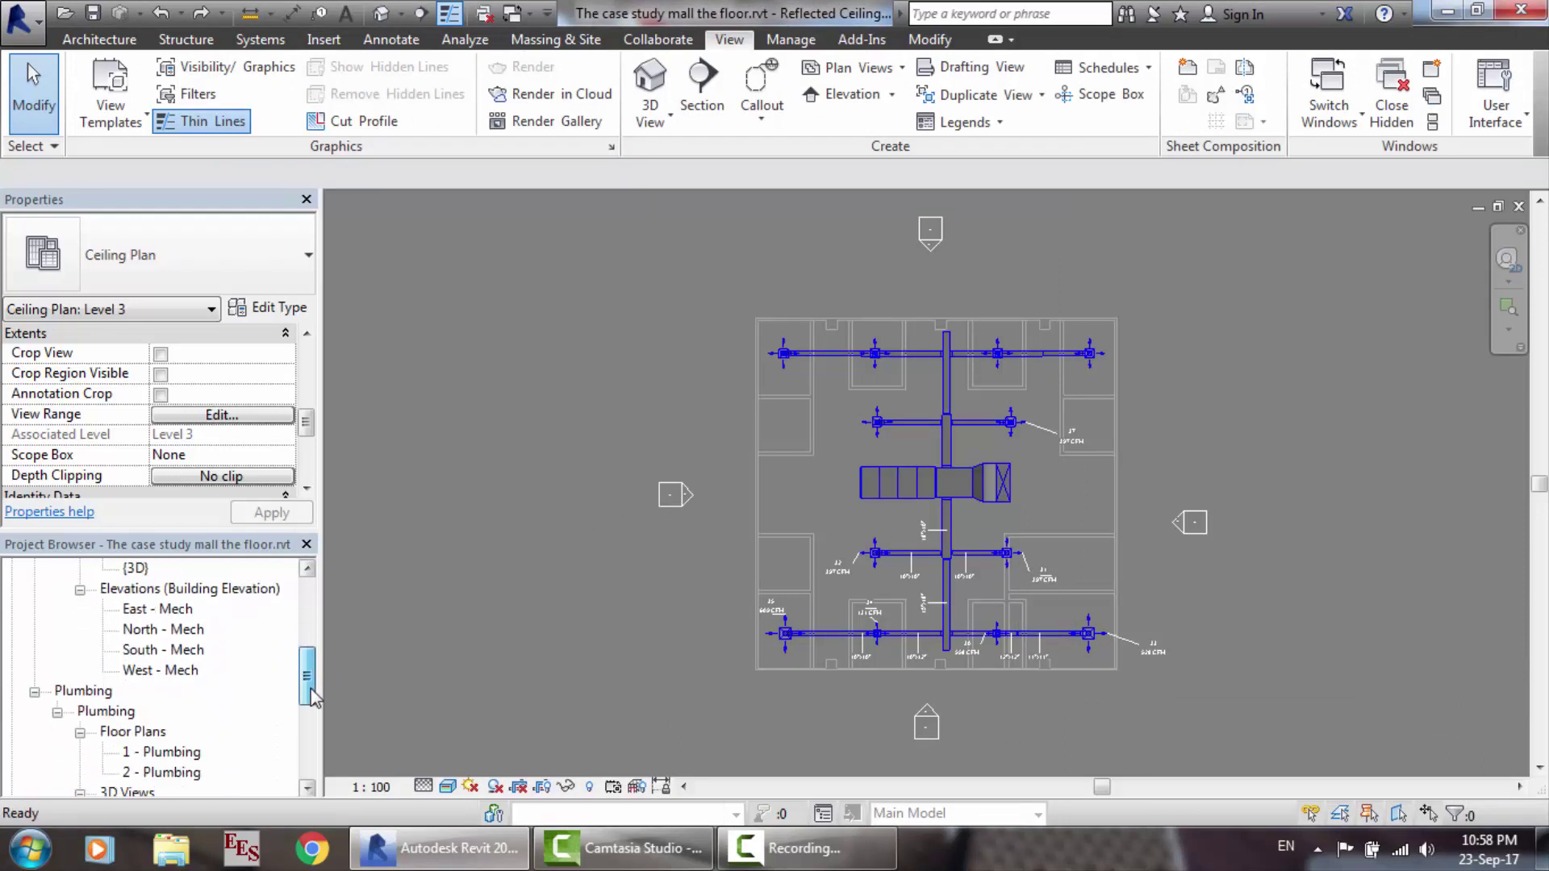
pyautogui.doubleClick(185, 754)
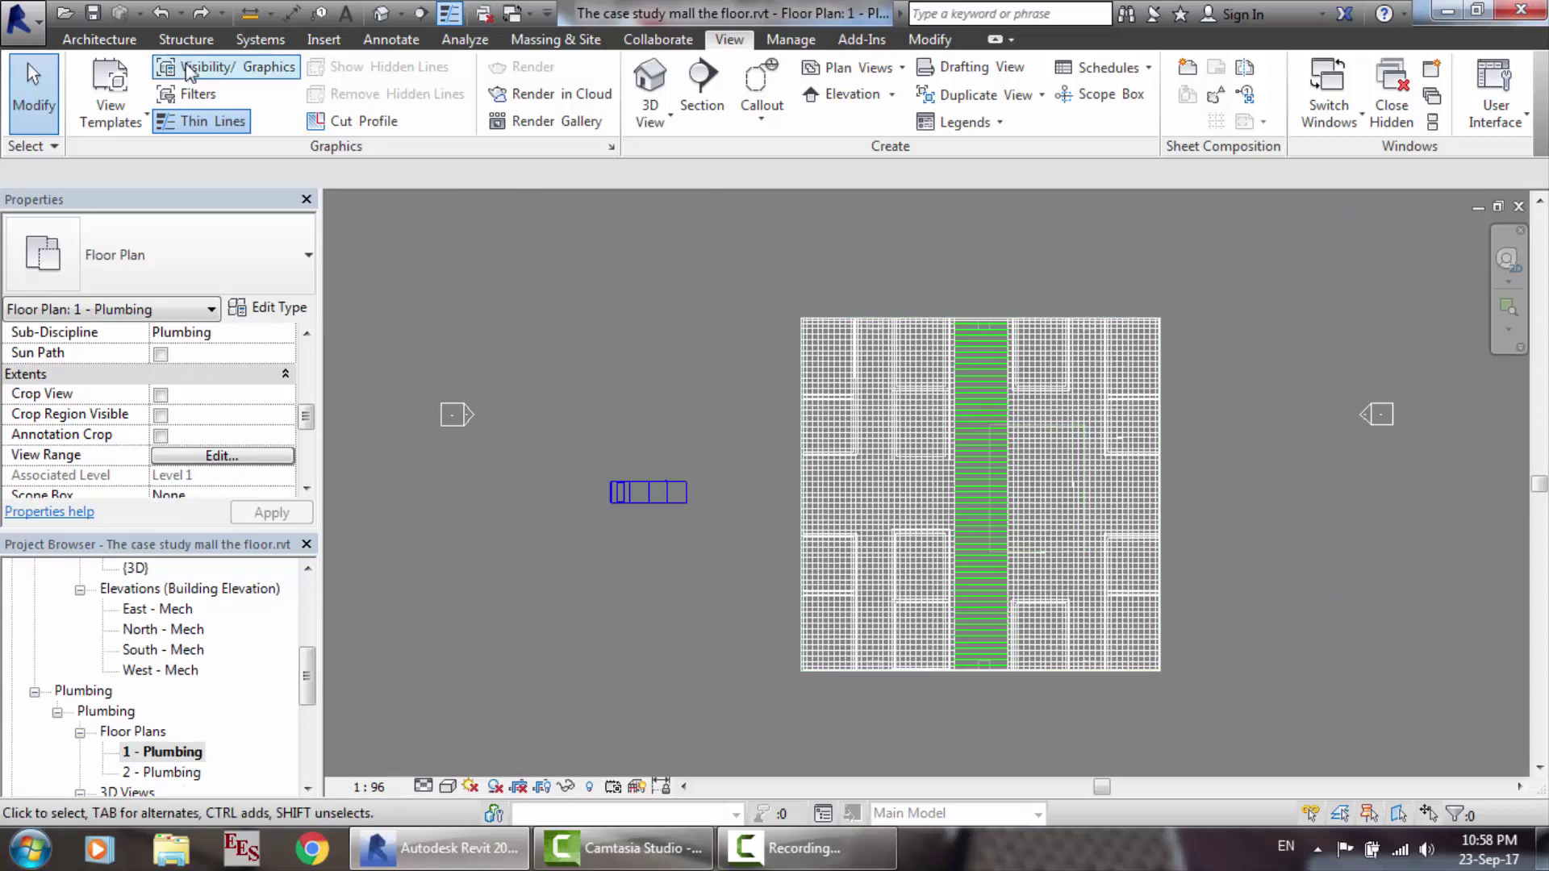
pyautogui.click(208, 71)
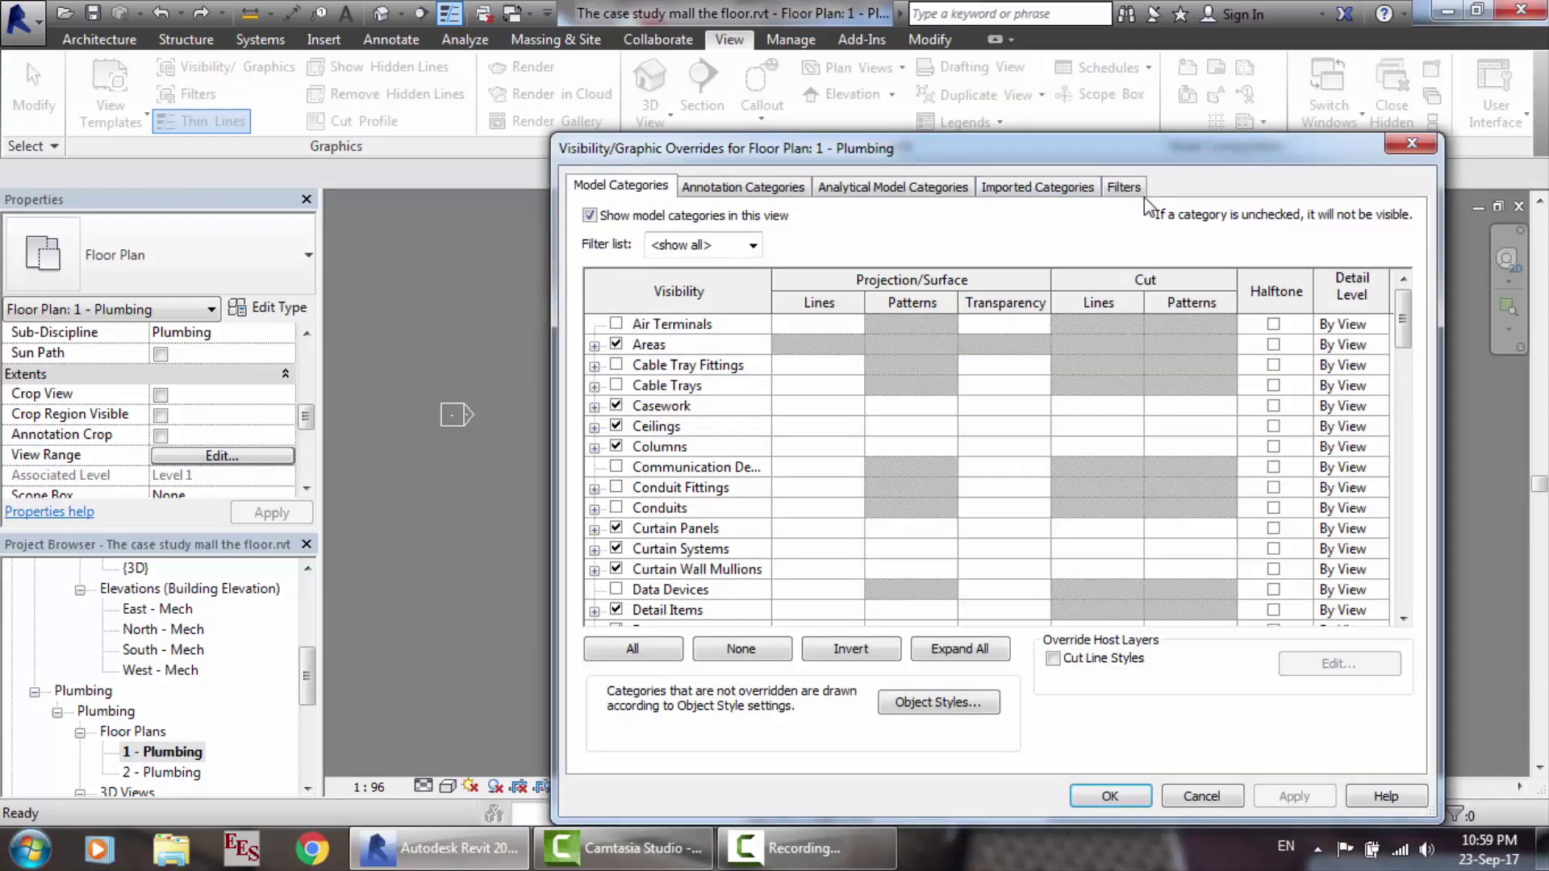
pyautogui.click(1125, 186)
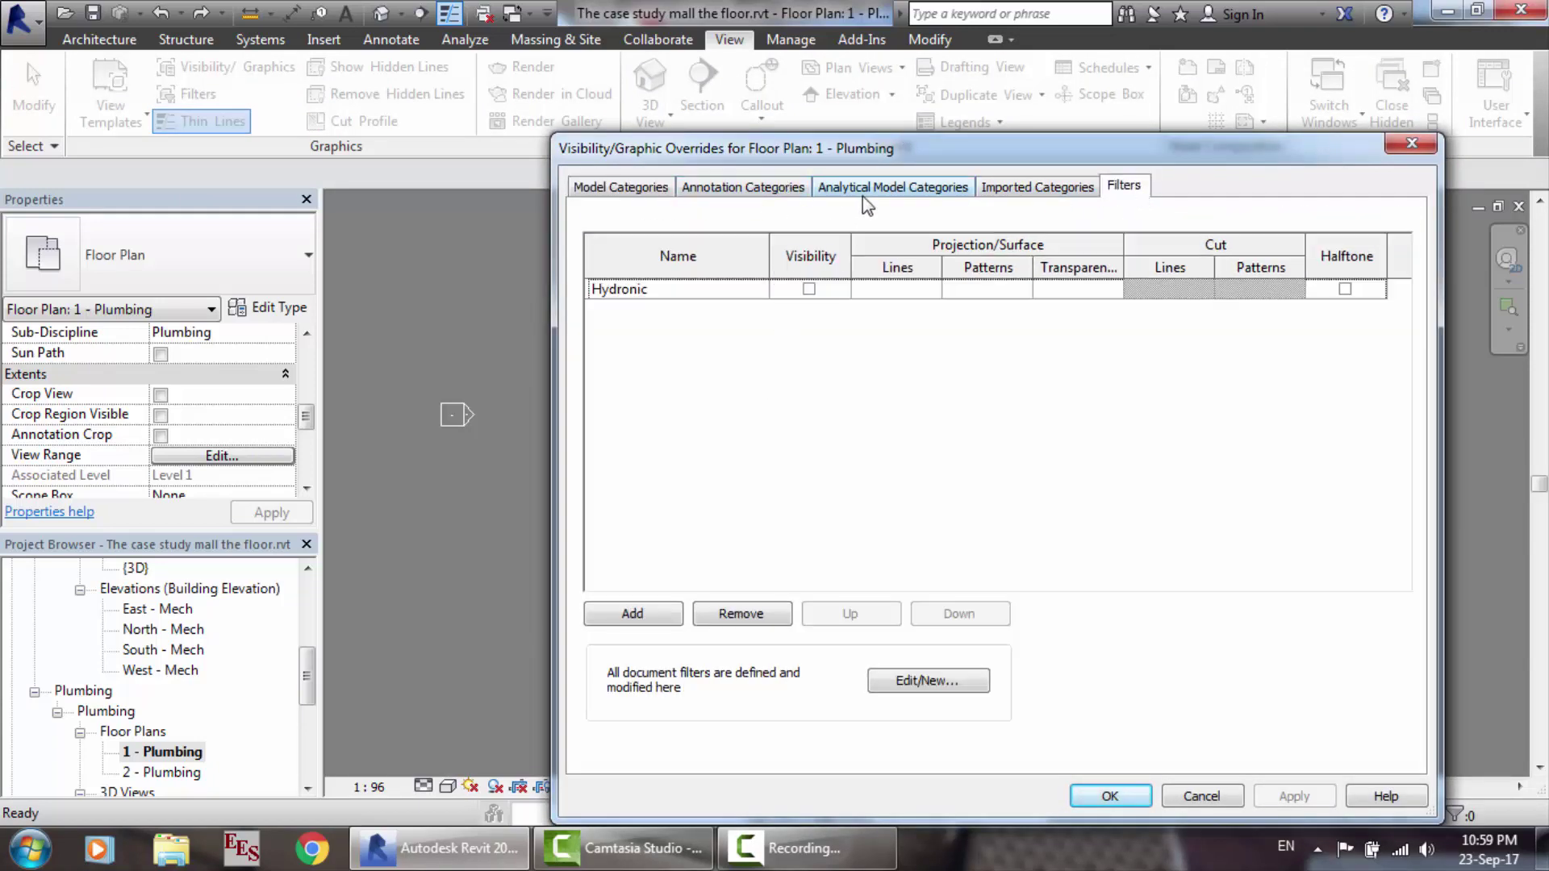
pyautogui.click(993, 189)
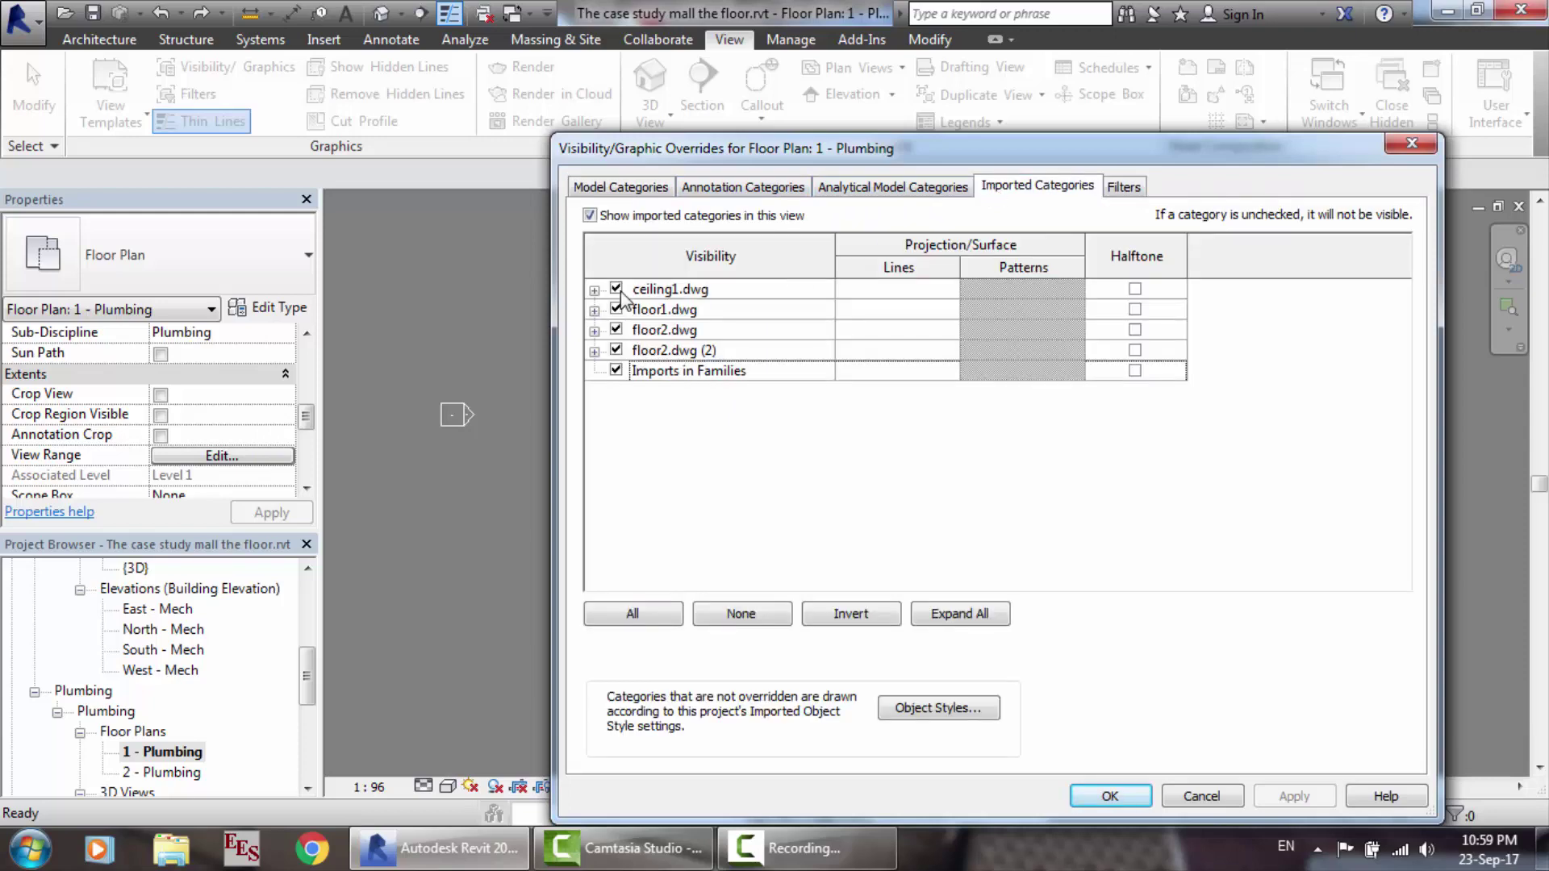
pyautogui.click(617, 289)
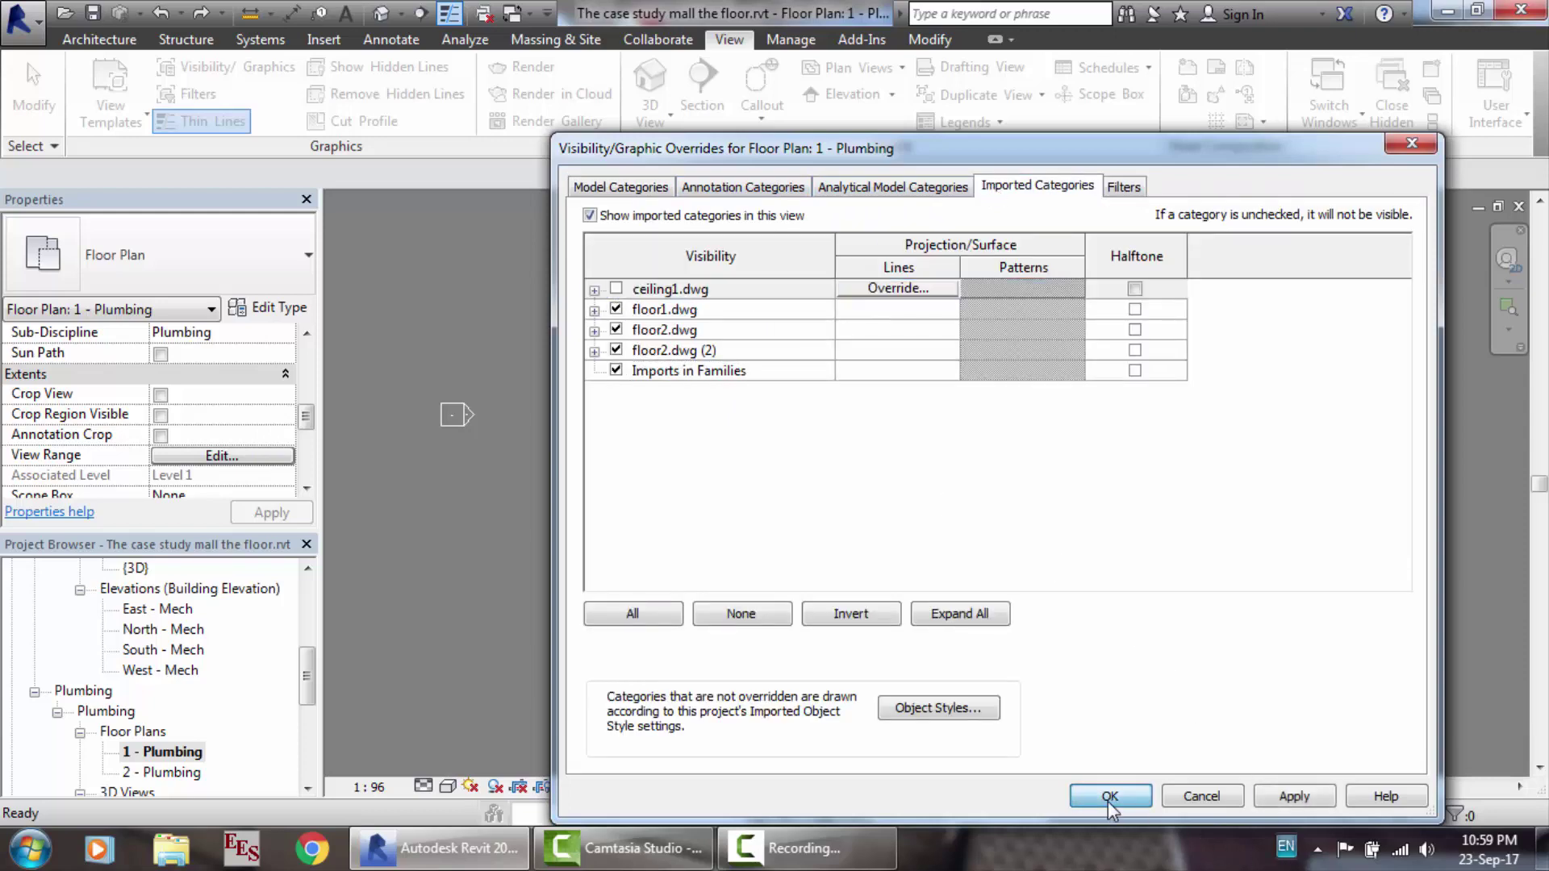
pyautogui.click(1109, 797)
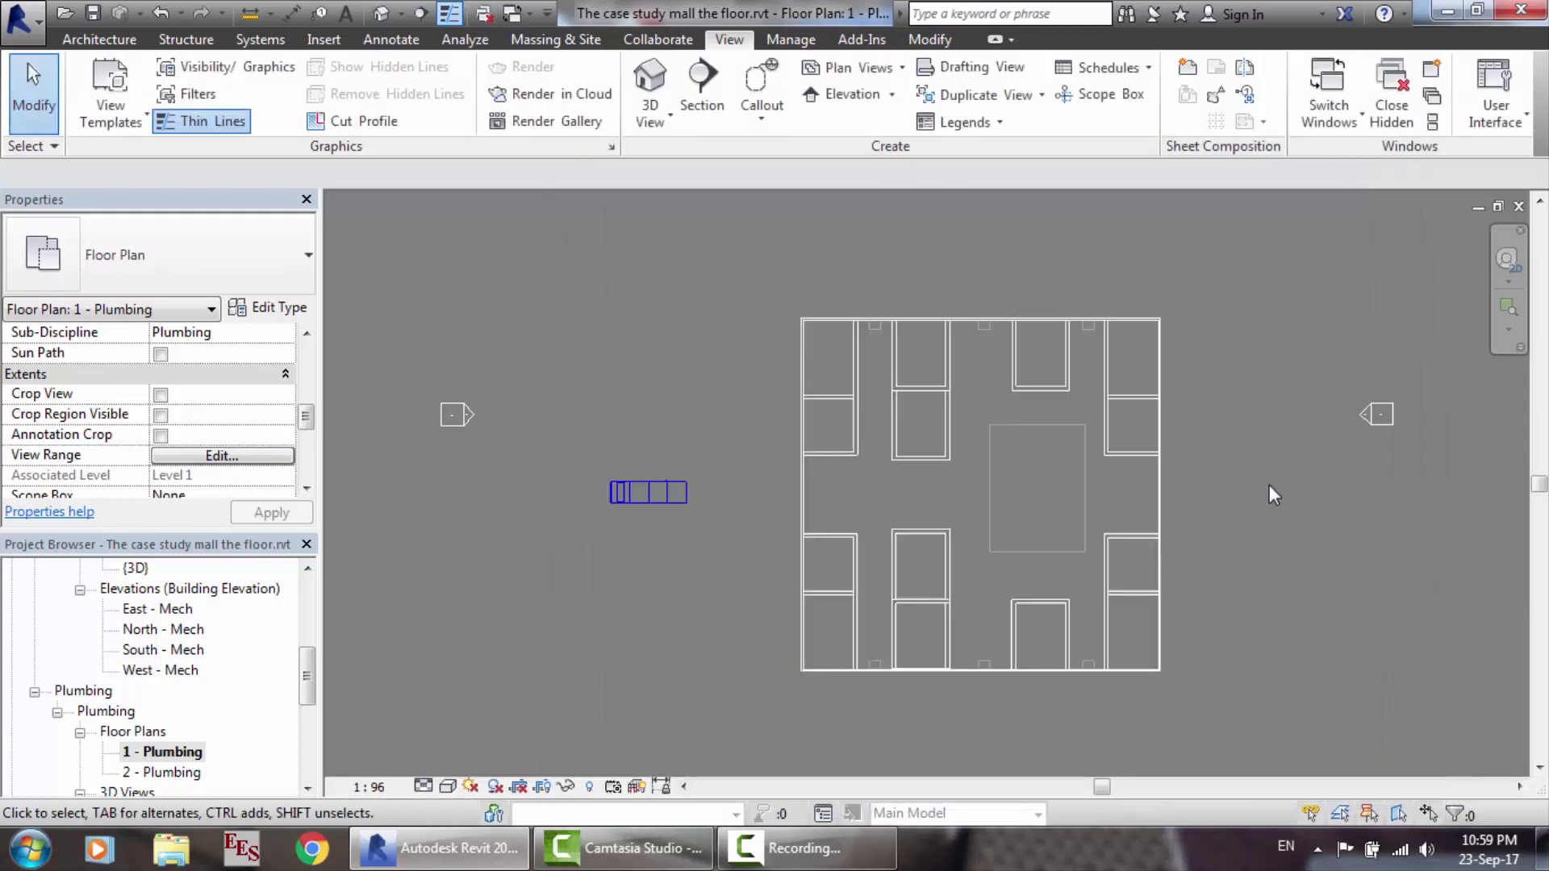
pyautogui.scroll(3, 1270, 486)
pyautogui.scroll(-2, 624, 489)
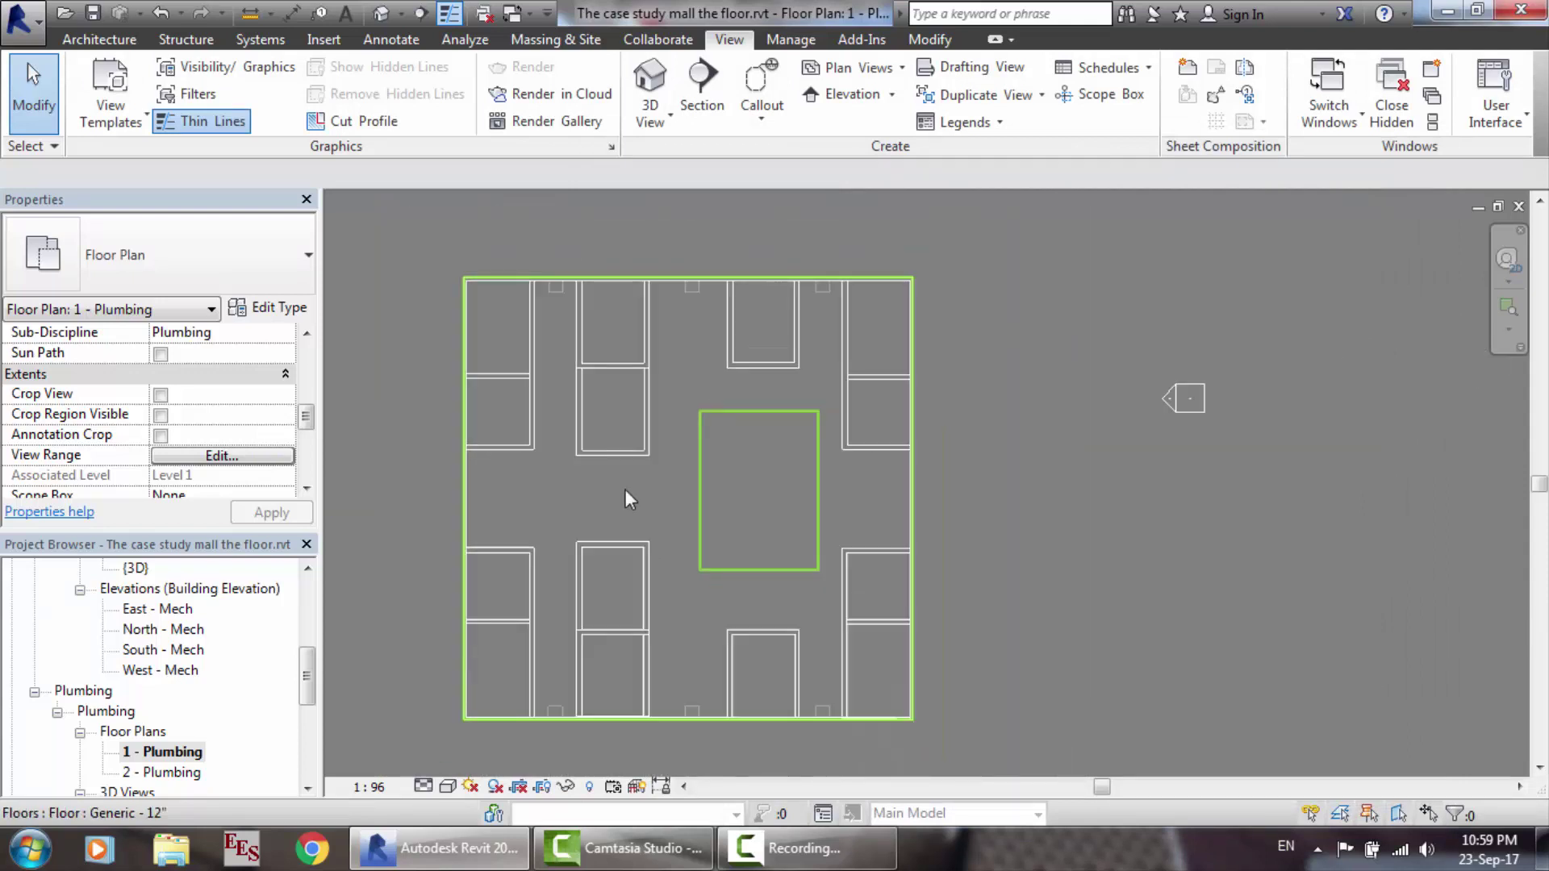
pyautogui.scroll(-2, 428, 441)
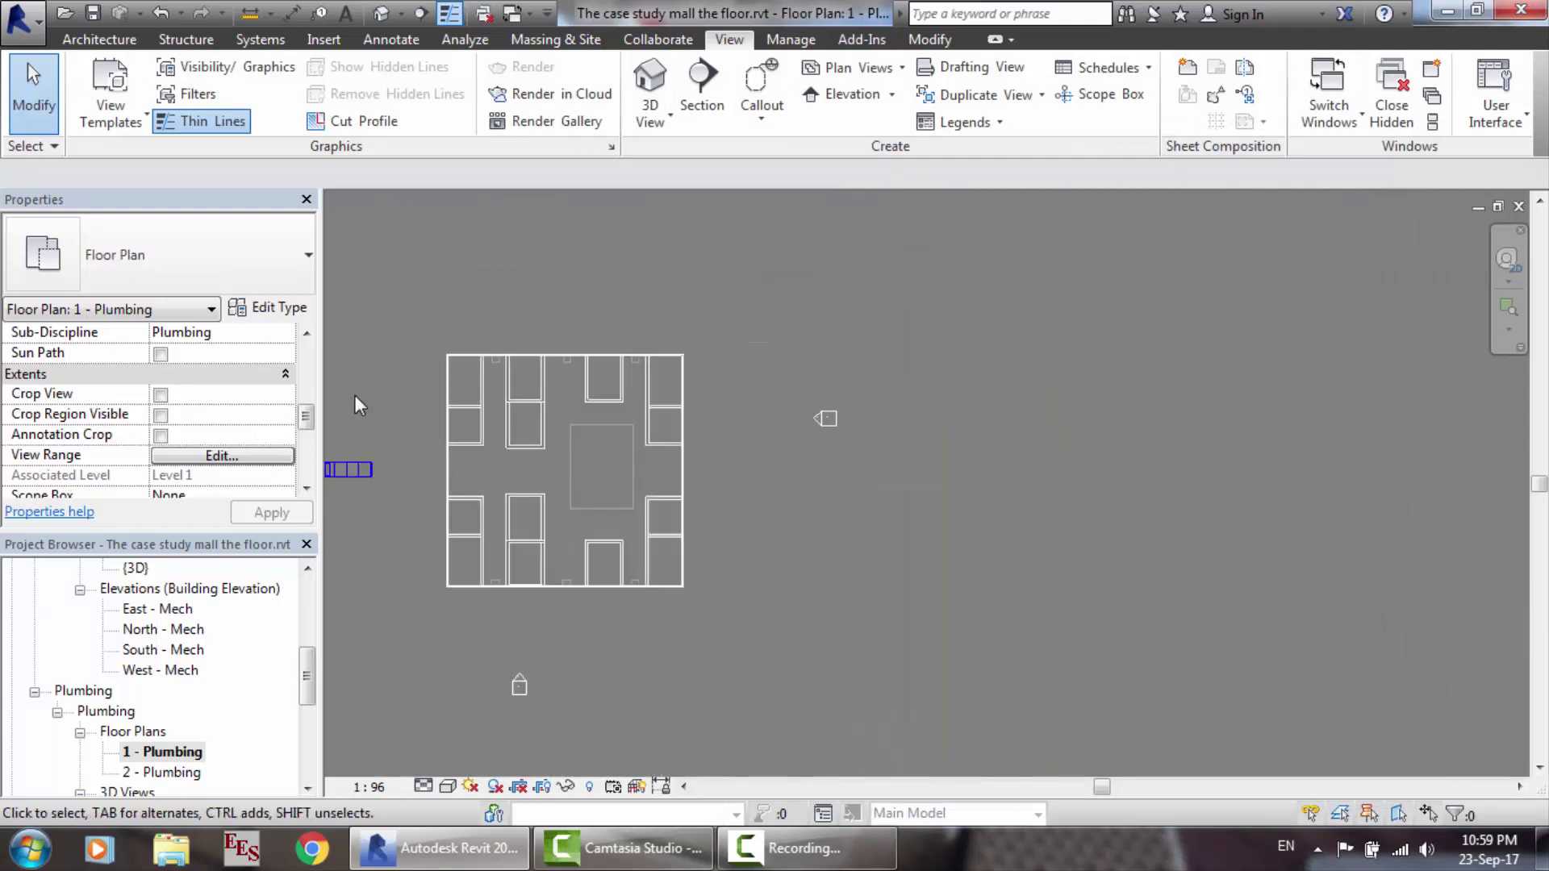
pyautogui.scroll(4, 355, 396)
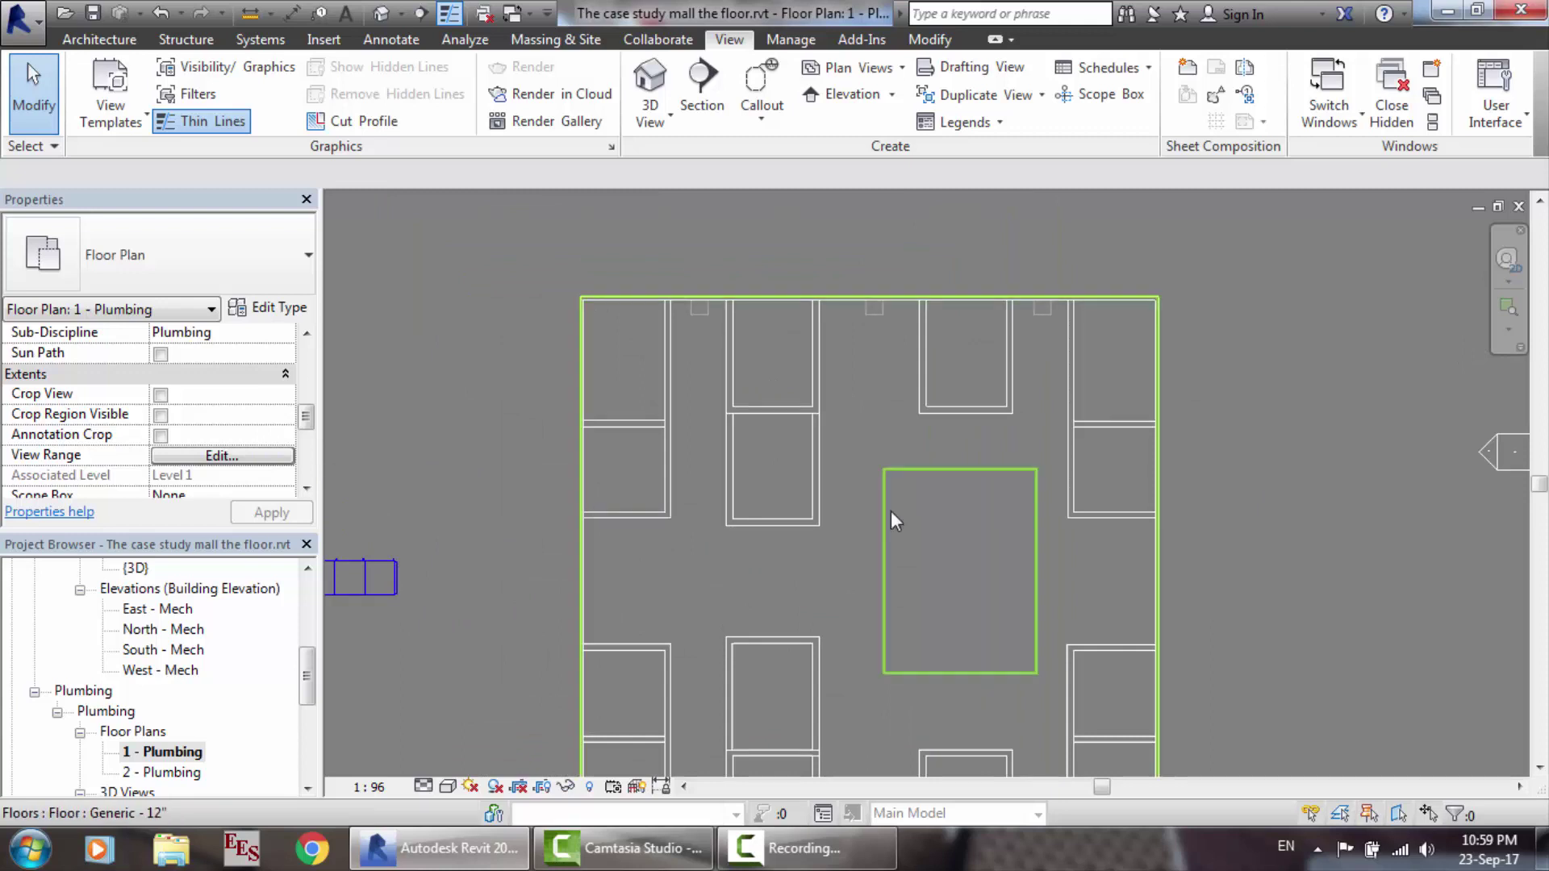
# Step: Draw a horizontal 6" Standard pipe at a 500 mm offset in the open area west of the floor opening
pyautogui.scroll(2, 890, 511)
pyautogui.scroll(-2, 890, 511)
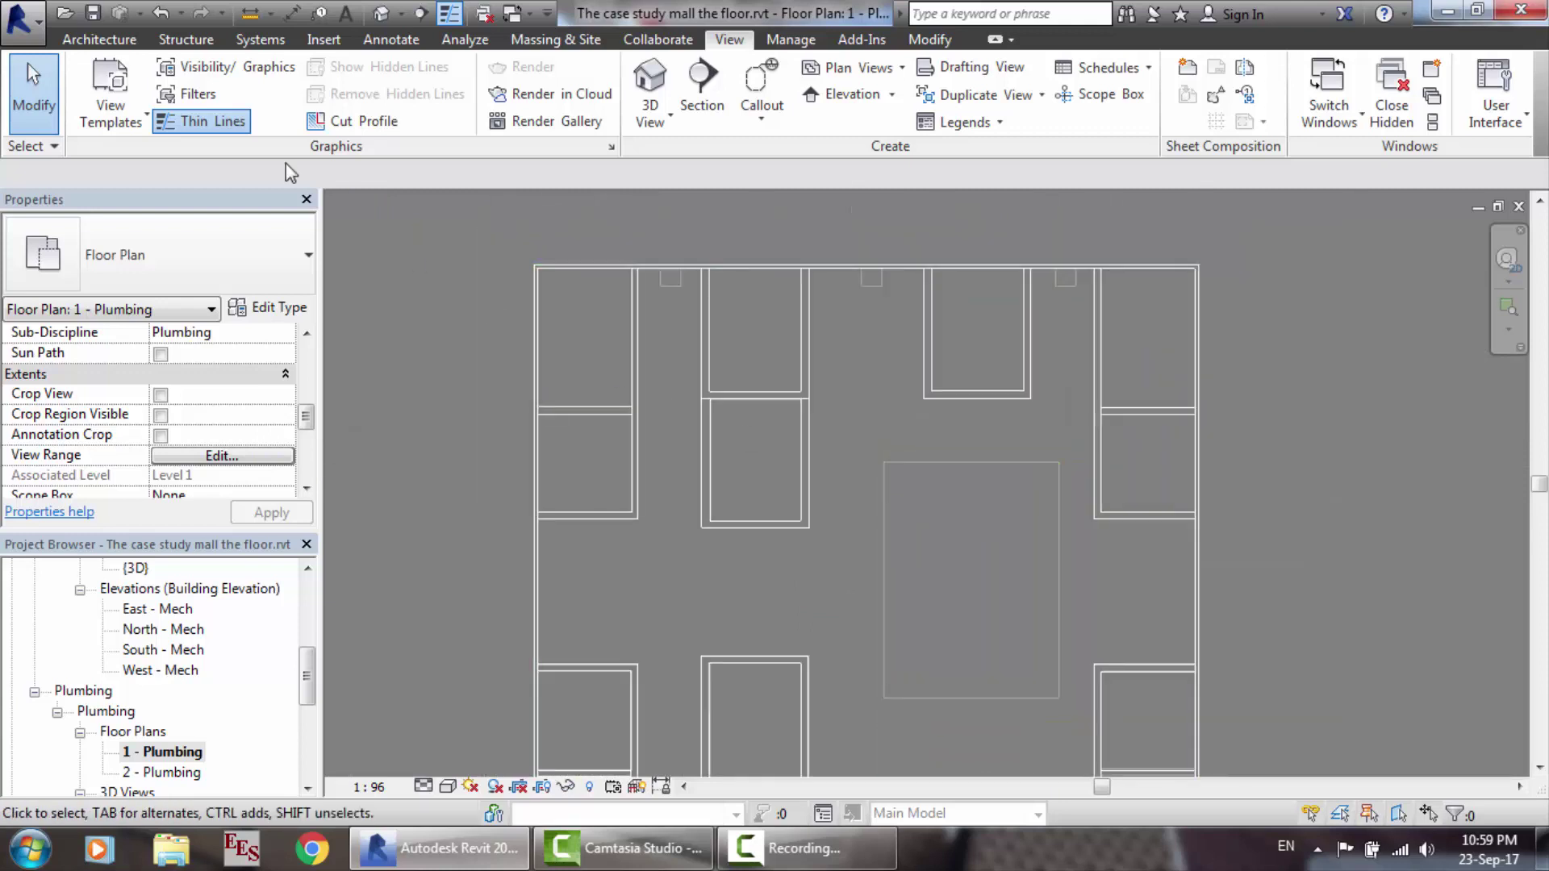
pyautogui.click(260, 44)
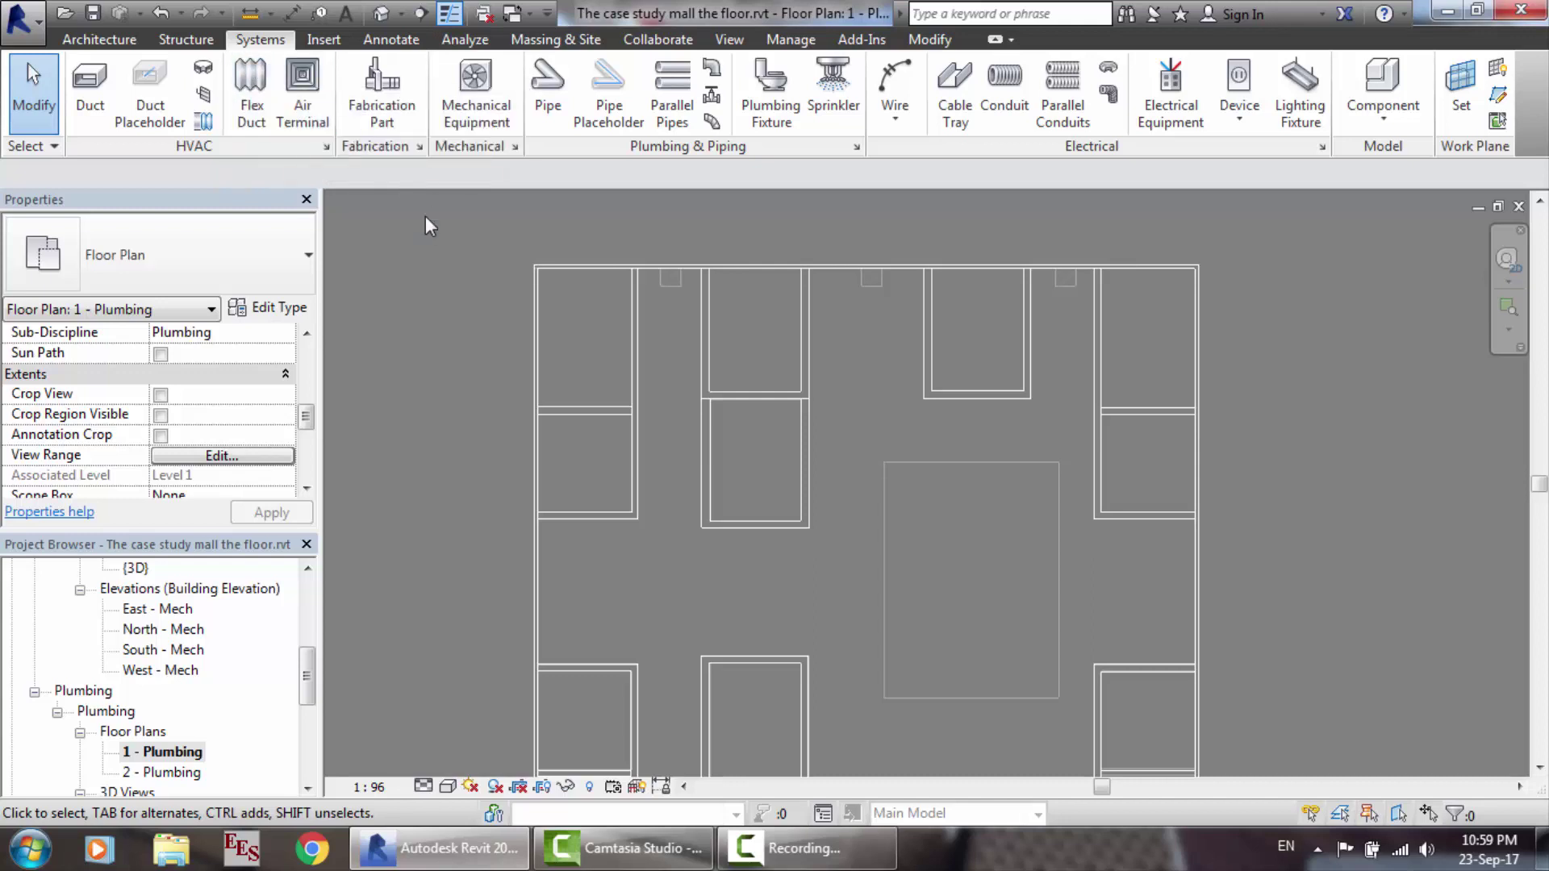
pyautogui.click(545, 119)
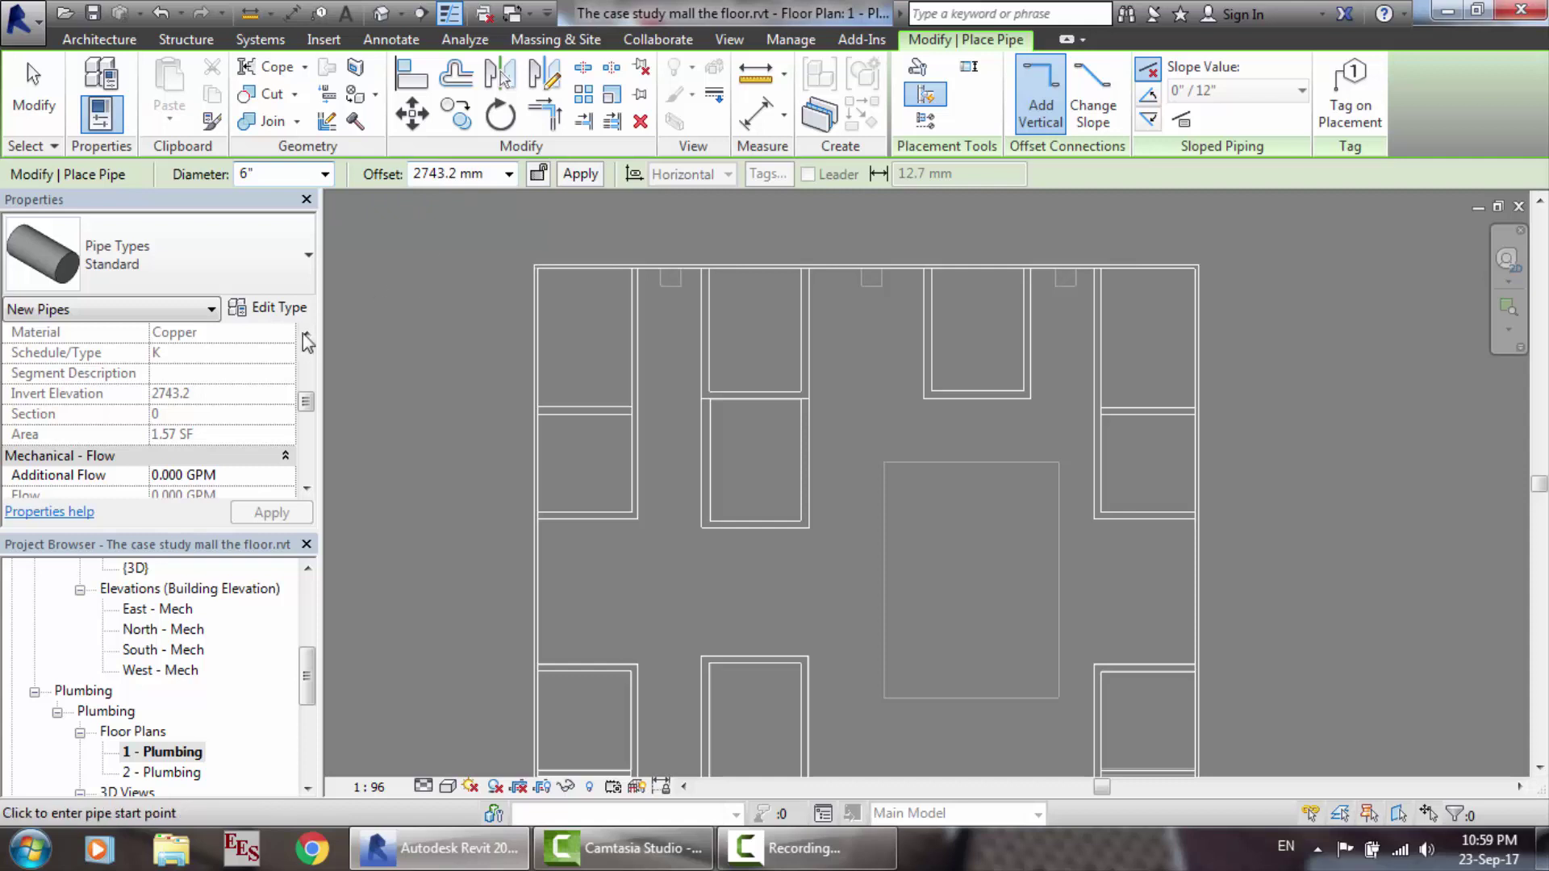
pyautogui.click(306, 367)
pyautogui.scroll(3, 308, 363)
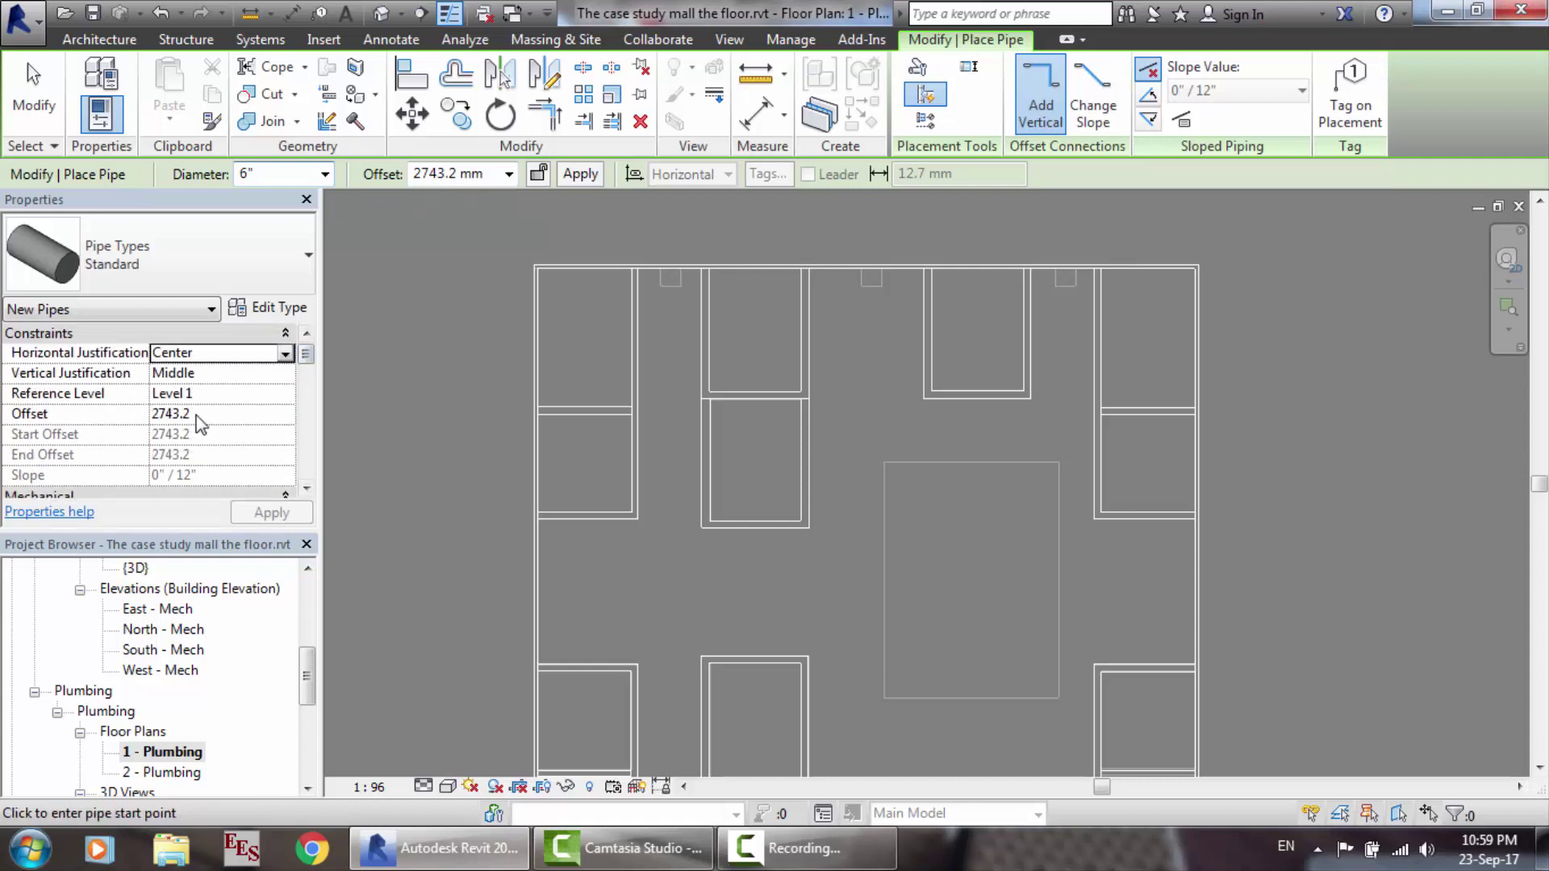
pyautogui.click(604, 578)
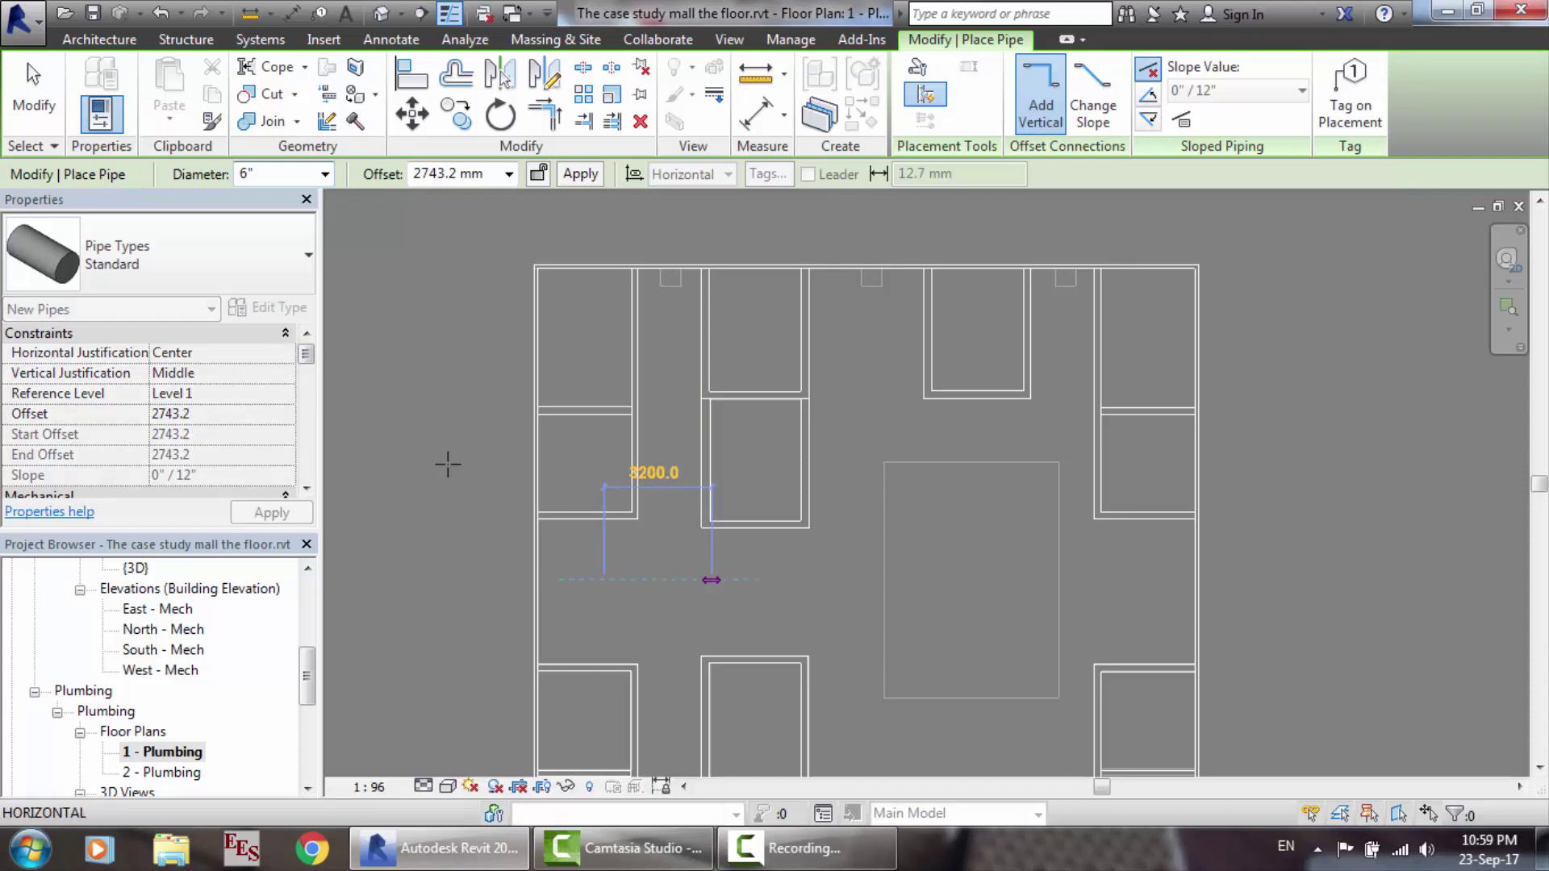
pyautogui.click(481, 175)
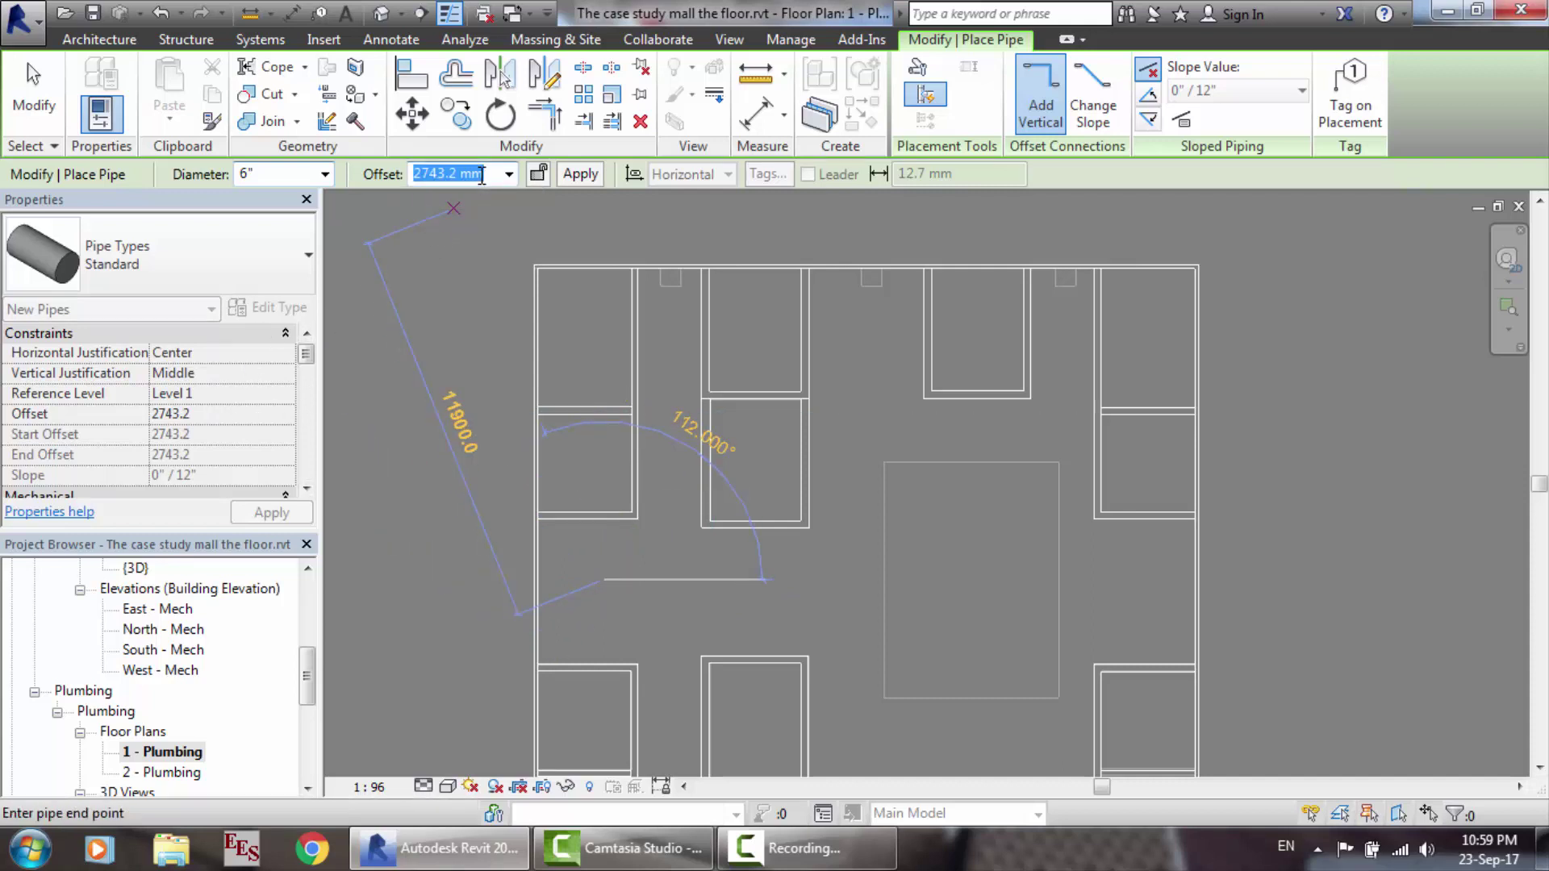
pyautogui.write('500')
pyautogui.press('Return')
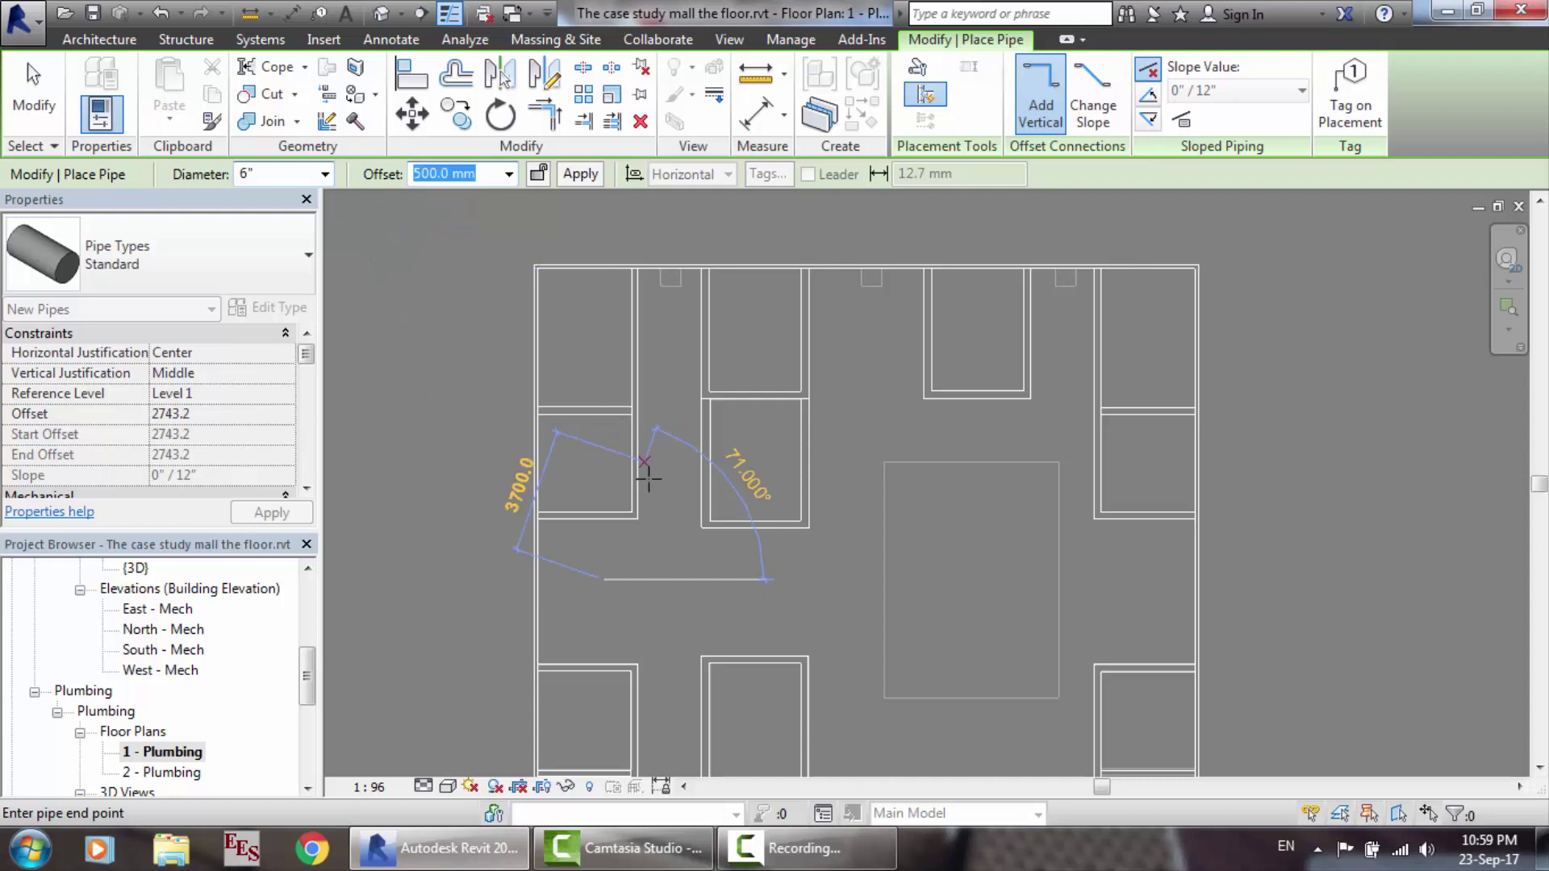
pyautogui.click(719, 579)
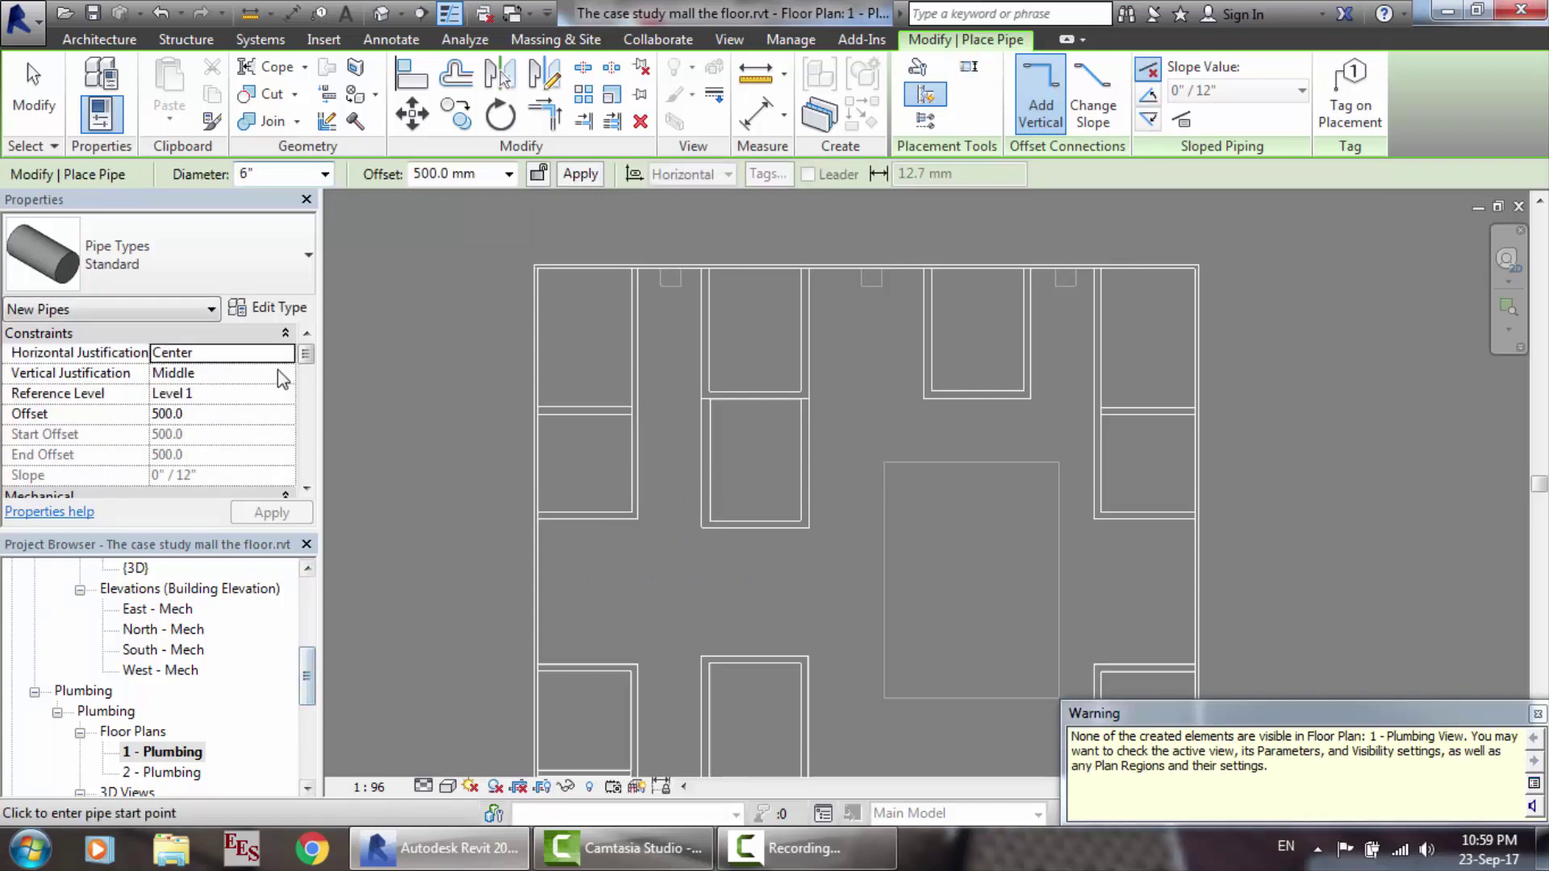
pyautogui.click(309, 379)
pyautogui.scroll(3, 309, 379)
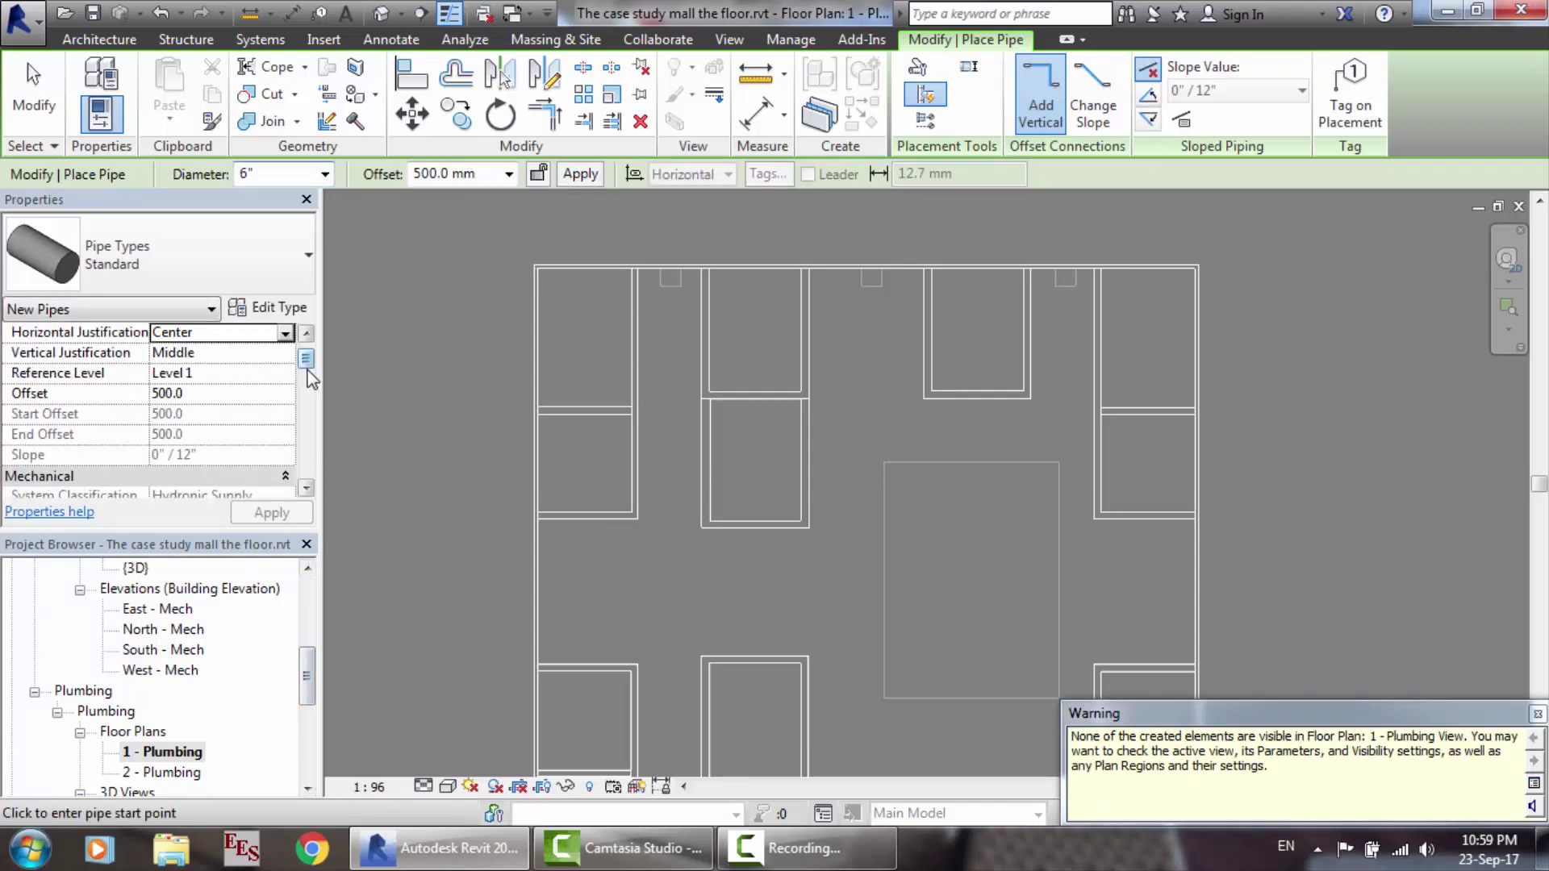
pyautogui.press('Escape')
pyautogui.press('Escape')
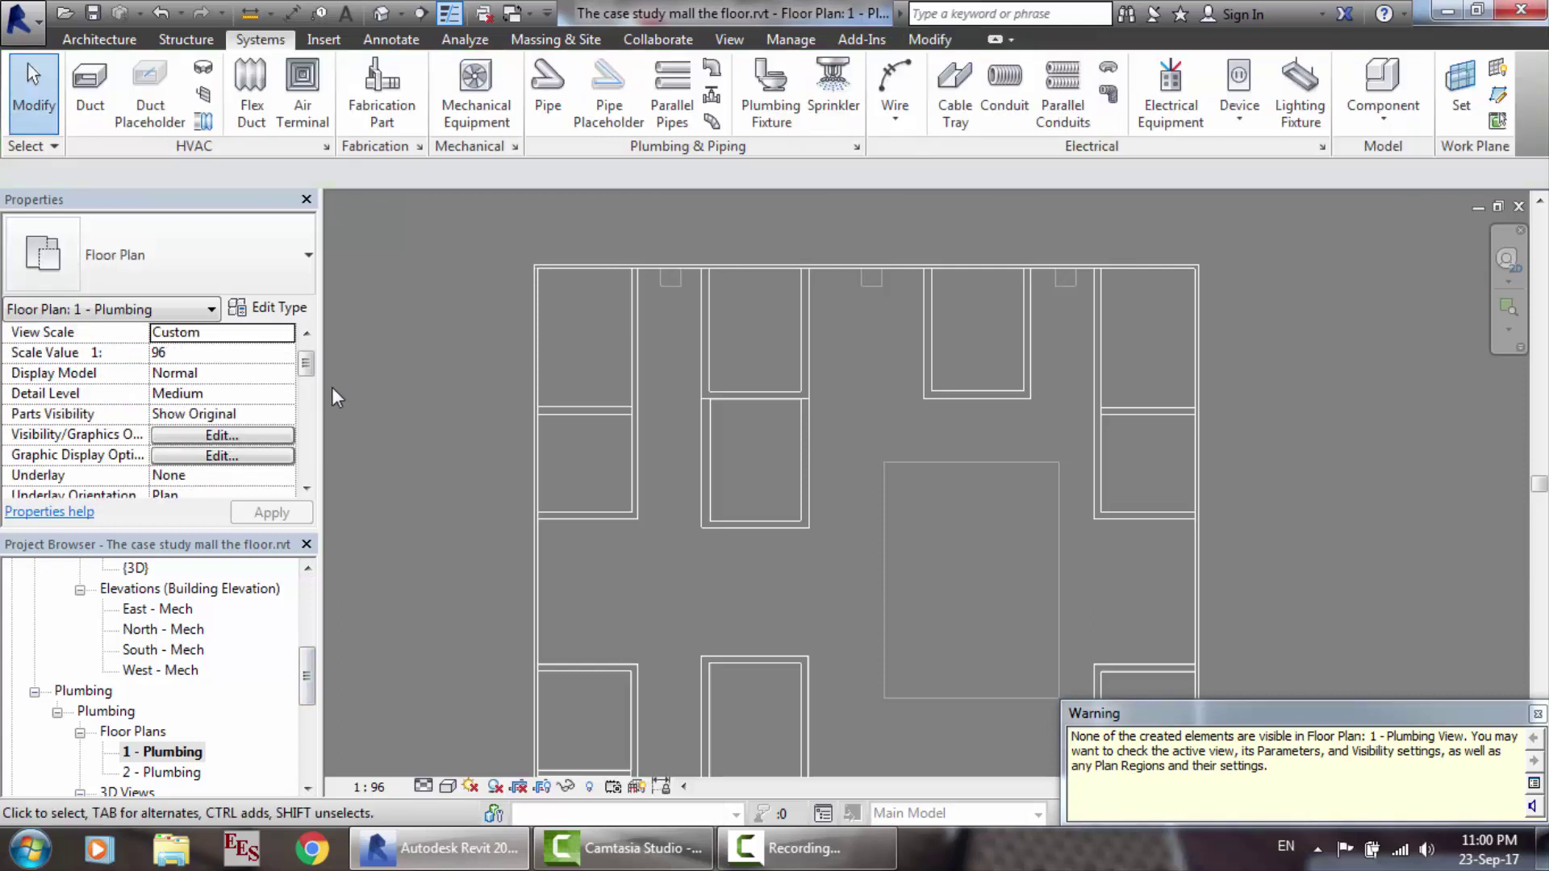
# Step: Set the top offset of the floor plan's view range to 3000 and accept it
pyautogui.click(303, 444)
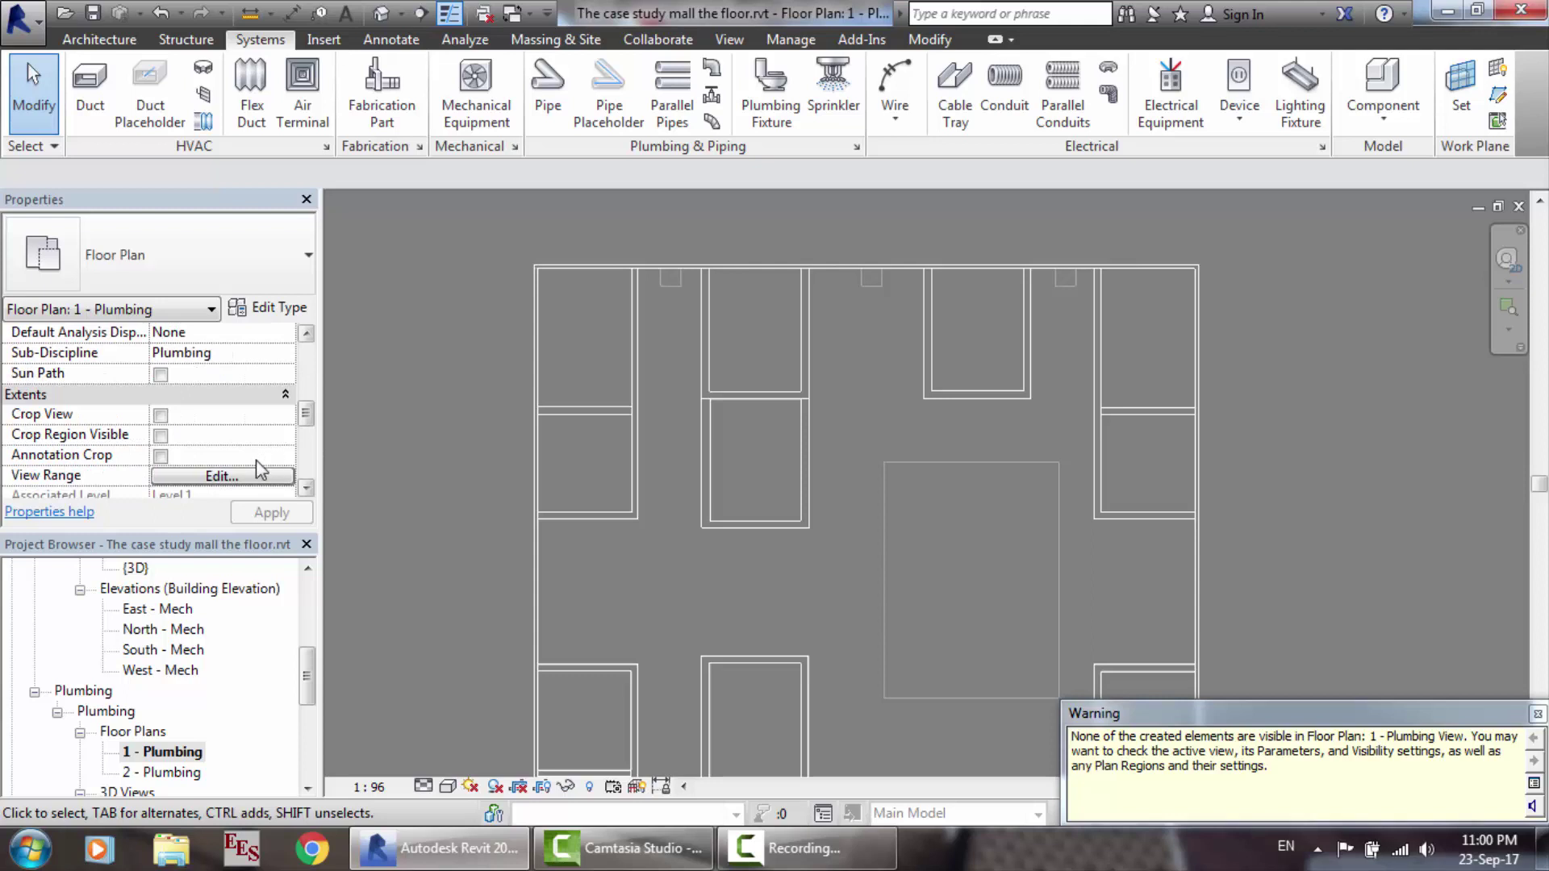
pyautogui.click(234, 478)
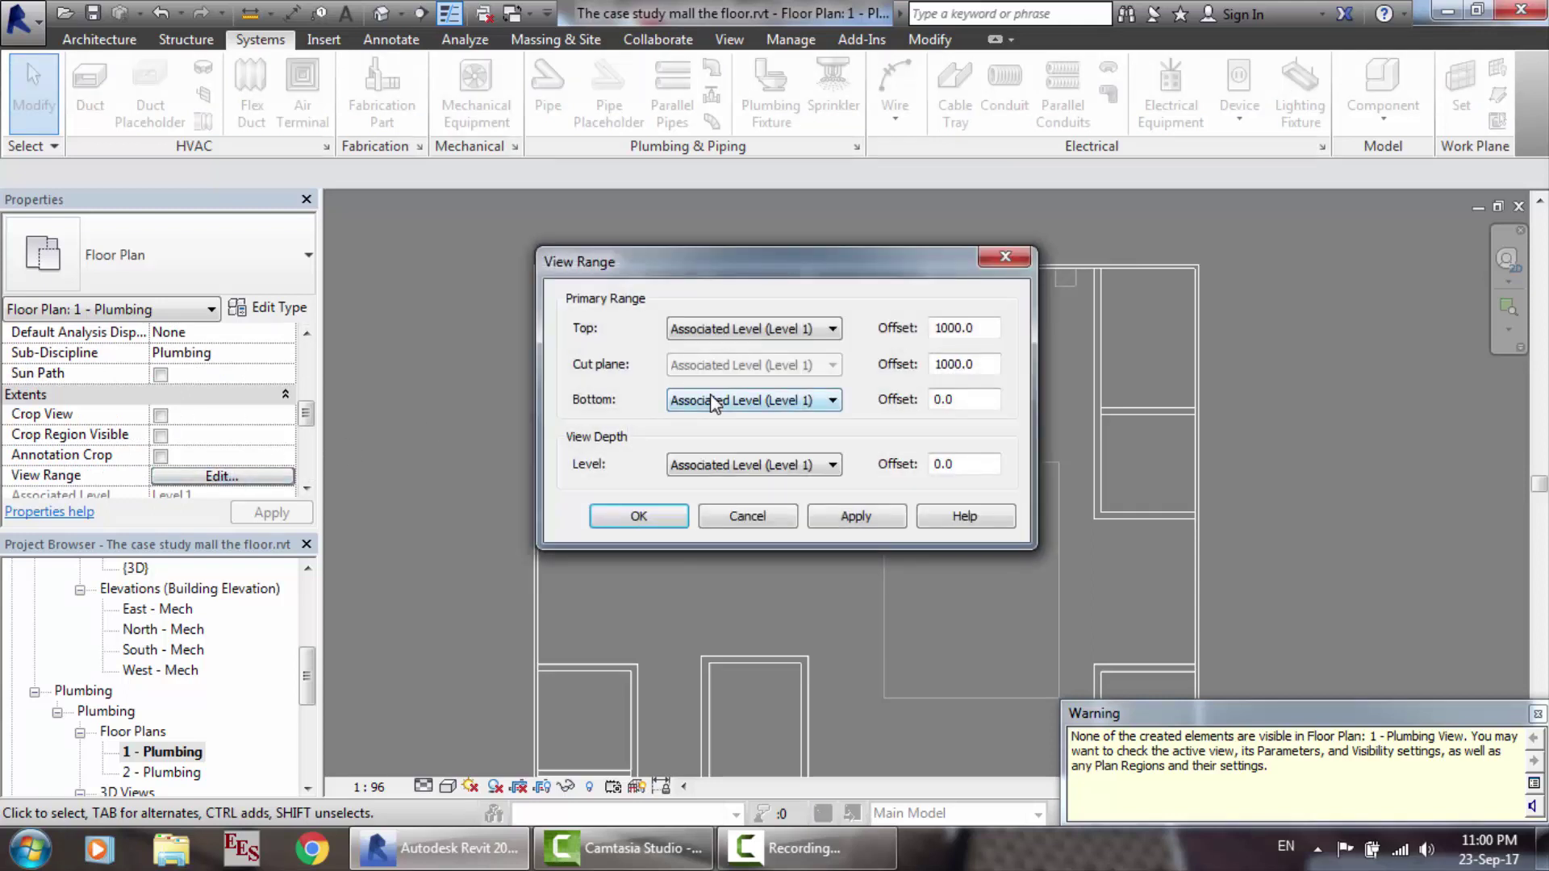
pyautogui.moveTo(986, 327); pyautogui.dragTo(914, 329)
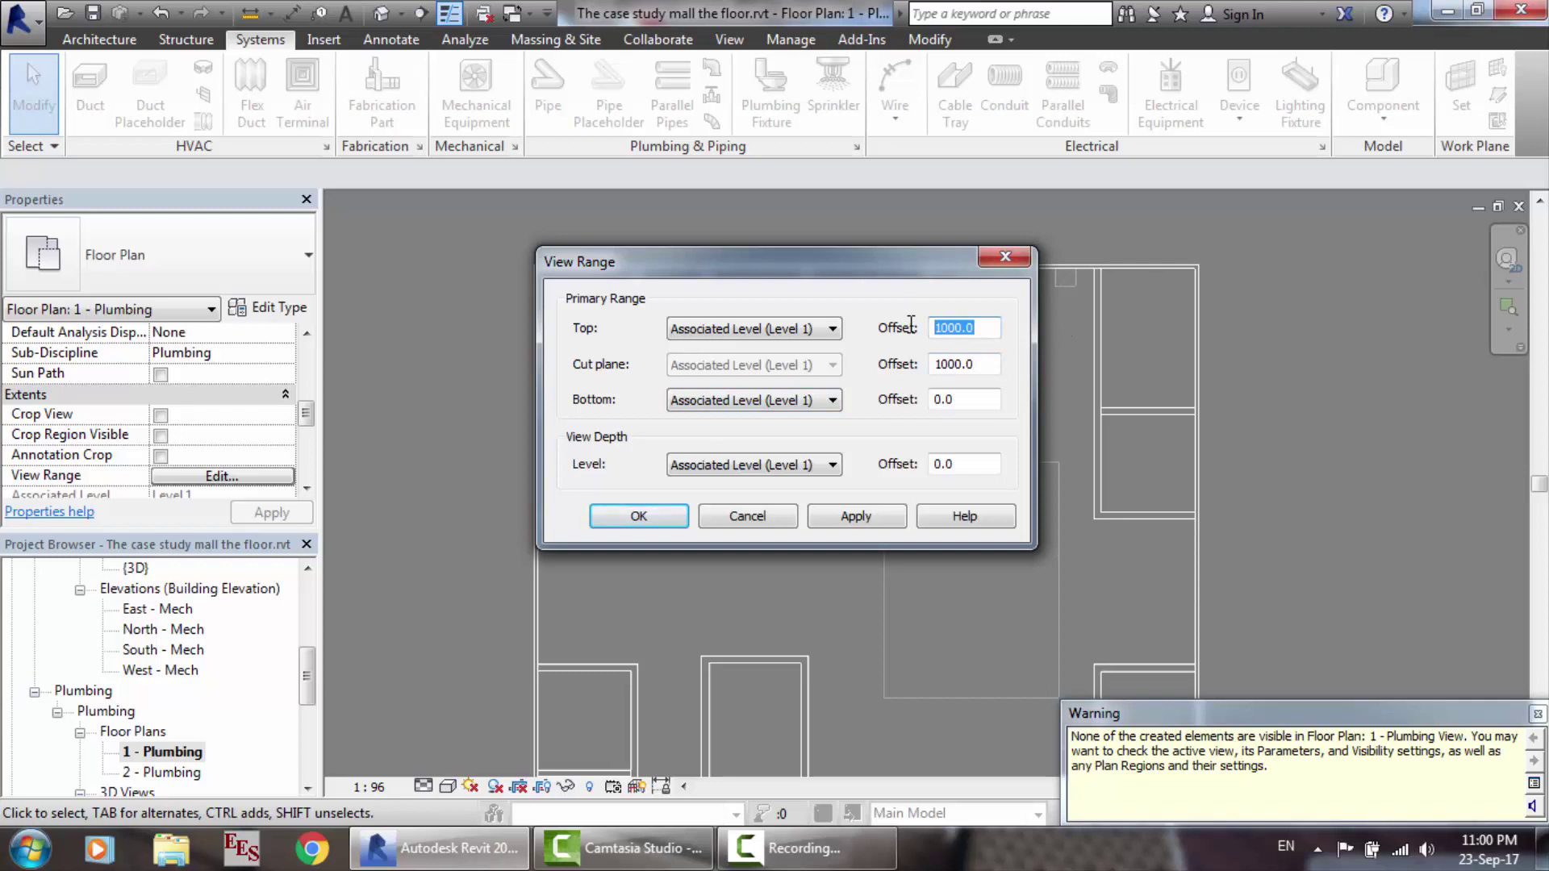
pyautogui.write('30')
pyautogui.moveTo(997, 368); pyautogui.dragTo(866, 393)
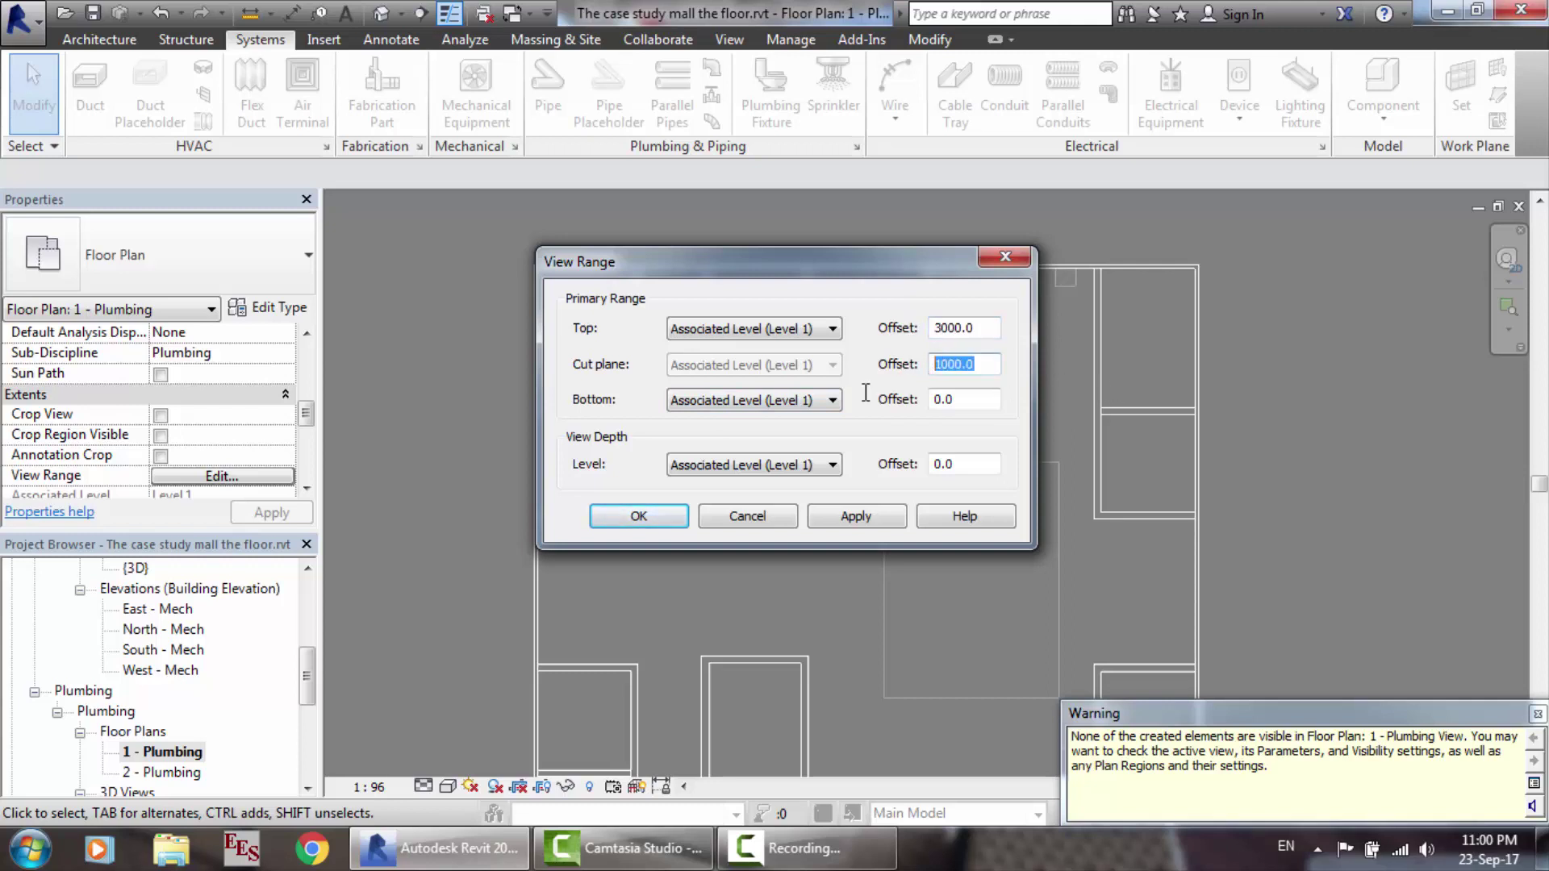
pyautogui.click(848, 533)
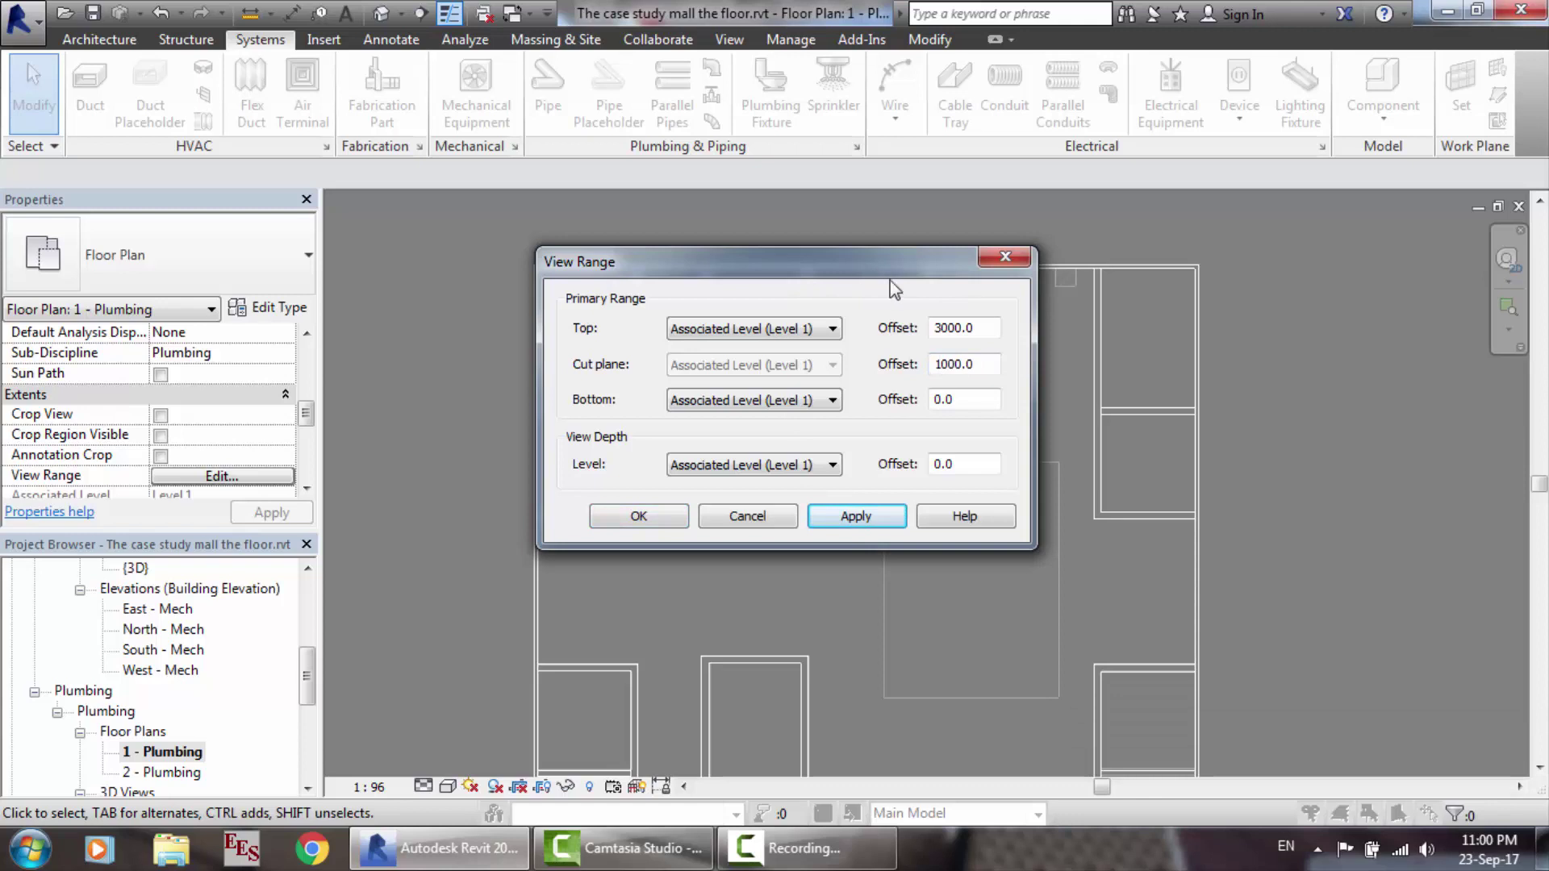
pyautogui.moveTo(888, 280); pyautogui.dragTo(1189, 294)
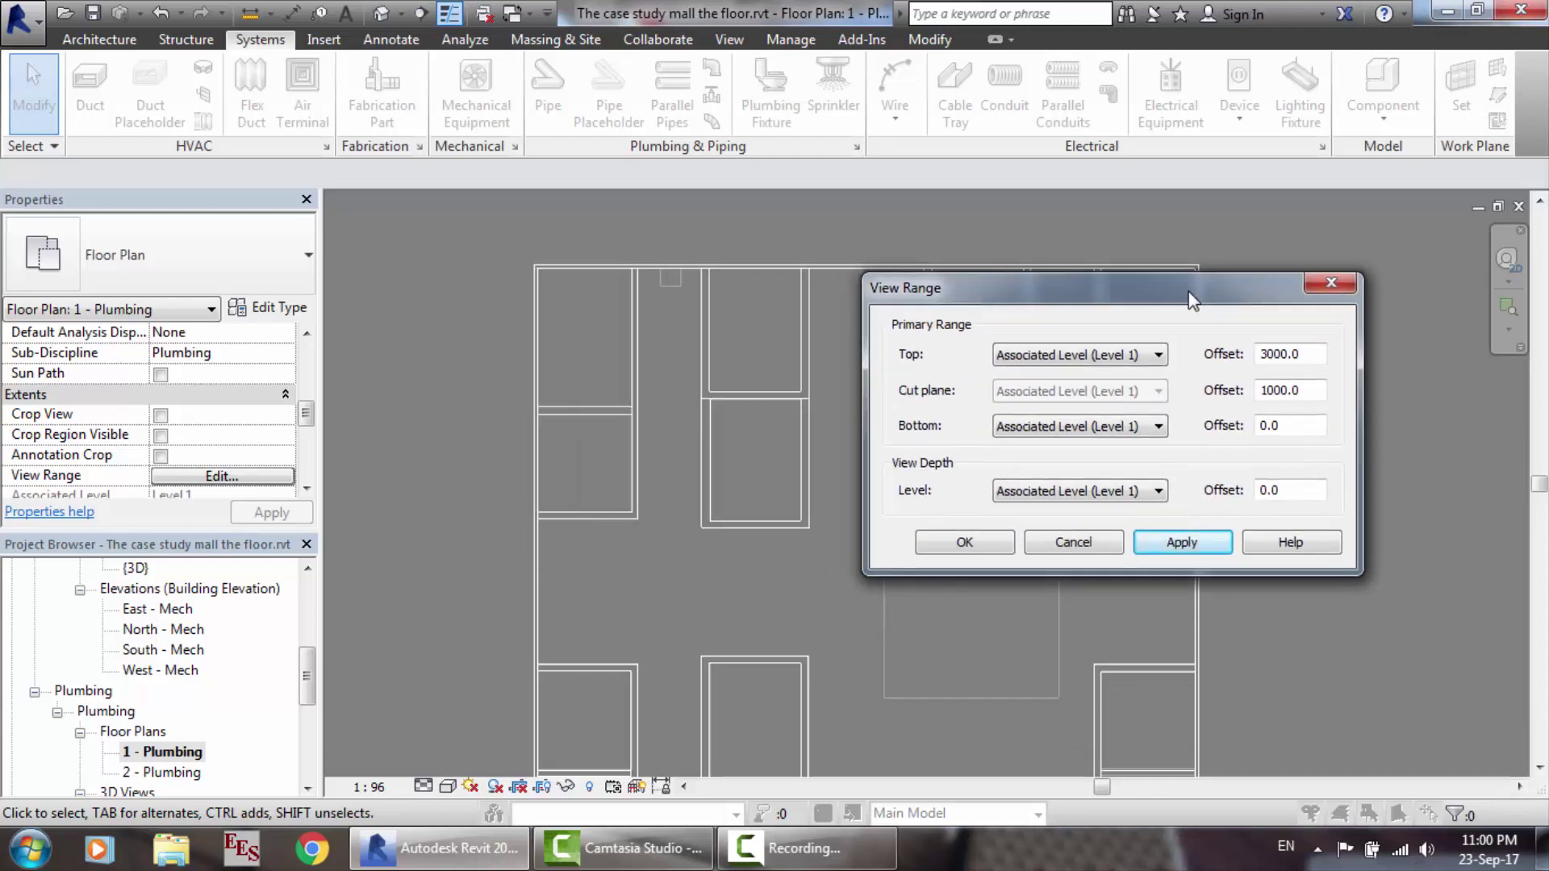
pyautogui.click(965, 542)
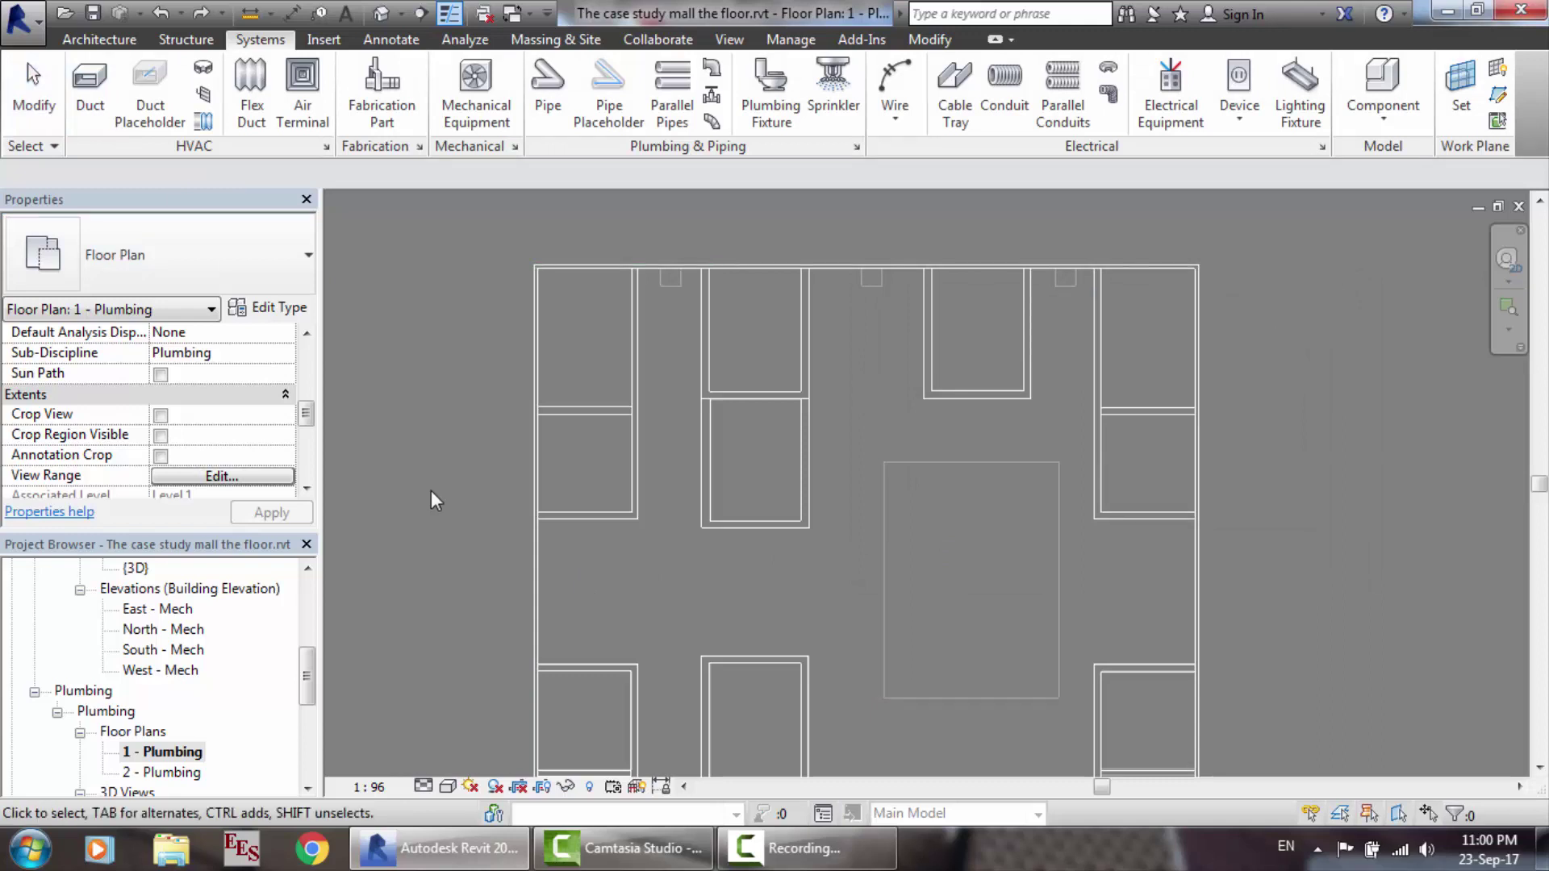
# Step: Open the View Range of the 1 - Plumbing floor plan at its top offset value
pyautogui.press('z')
pyautogui.press('f')
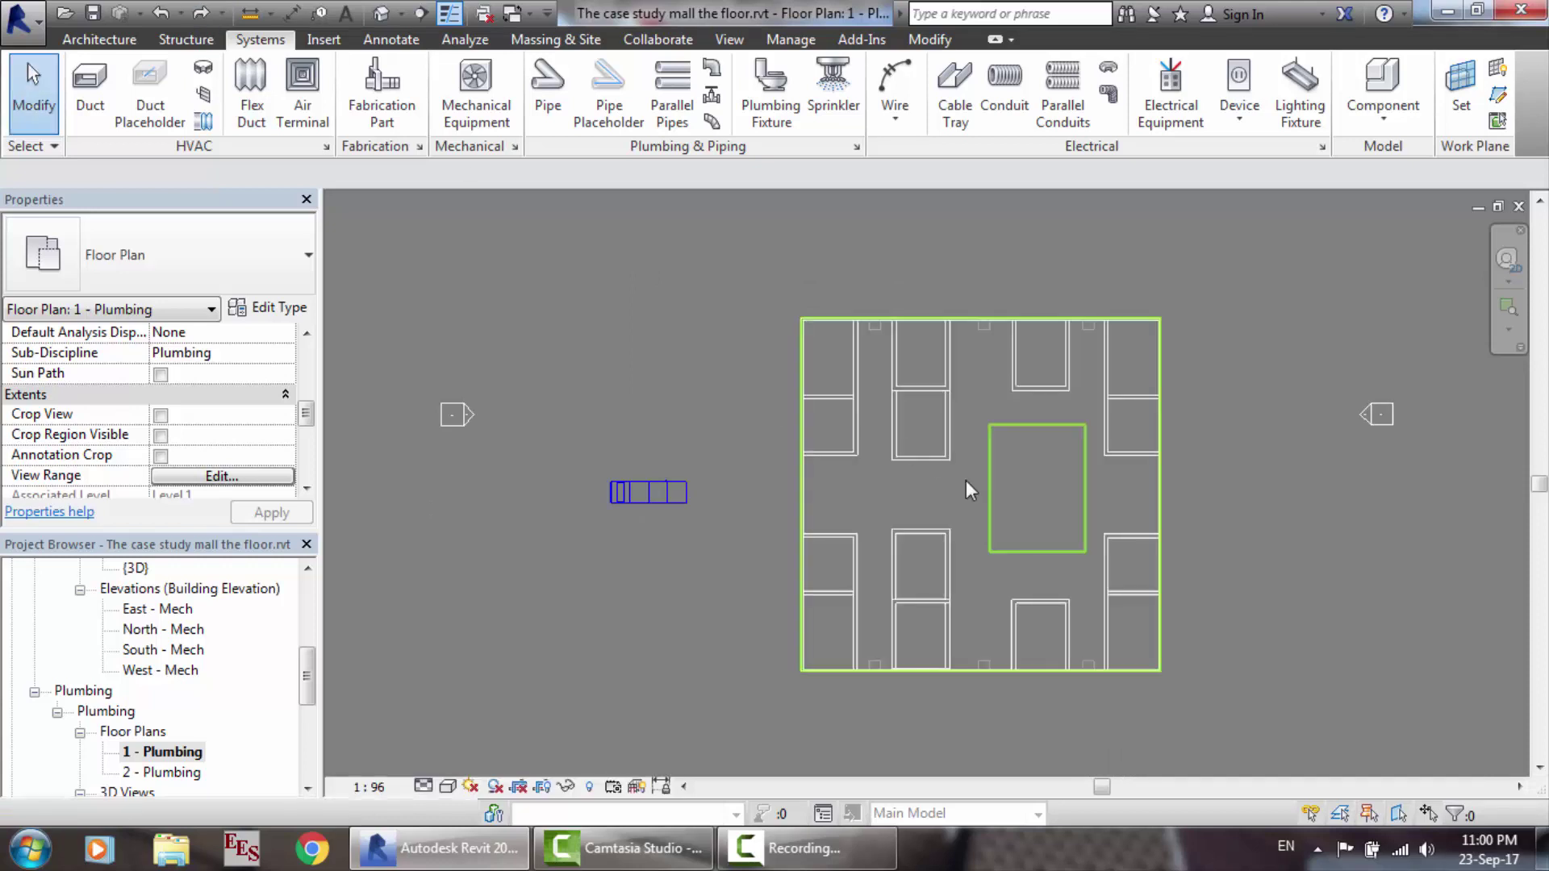
pyautogui.scroll(5, 965, 481)
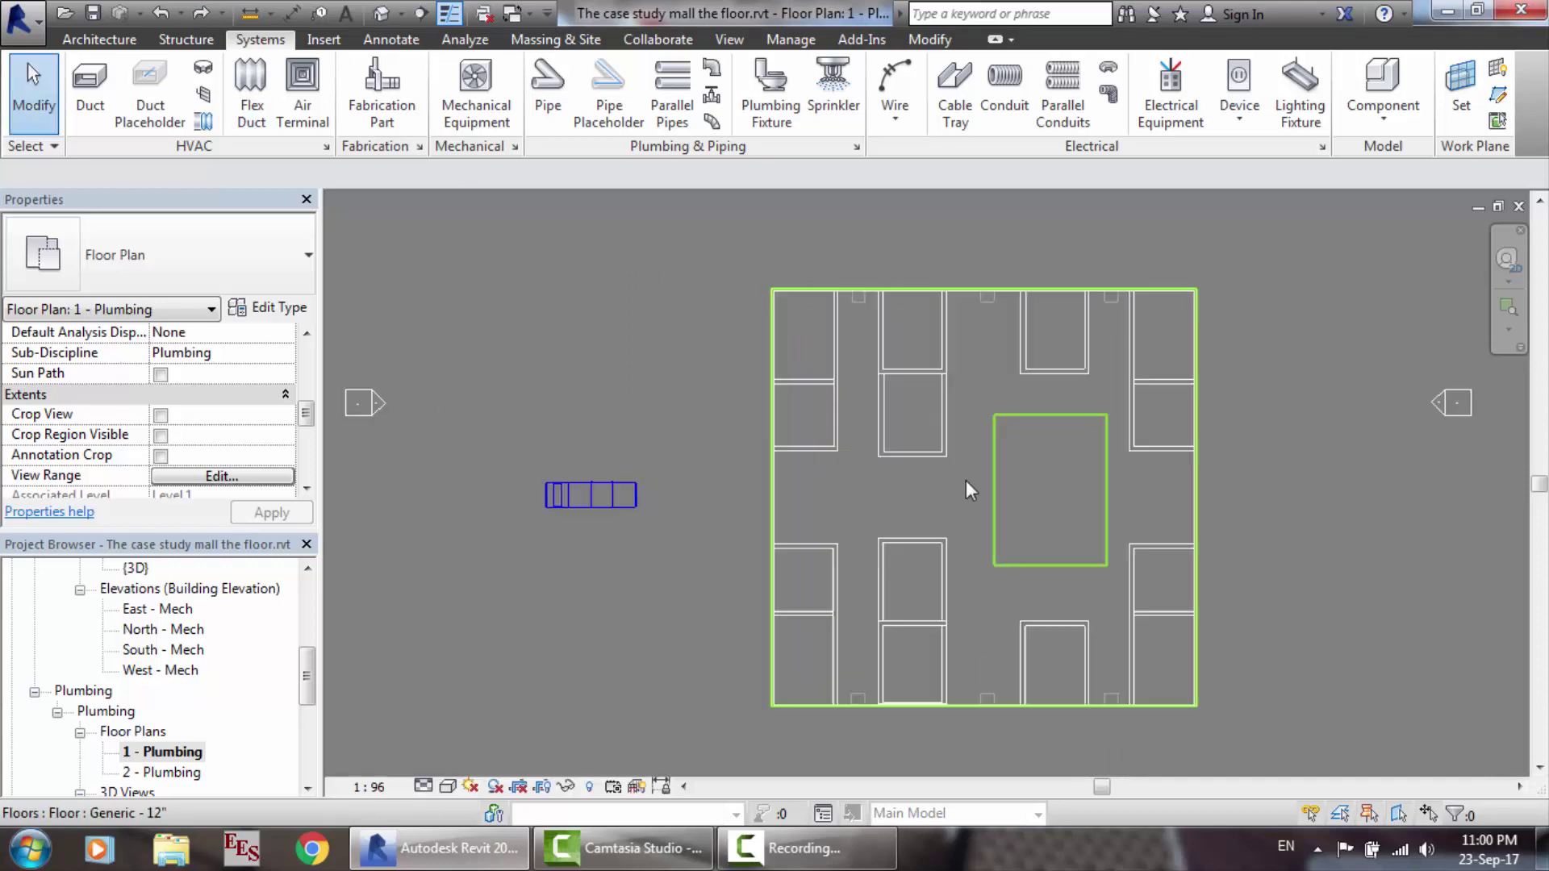
pyautogui.click(222, 476)
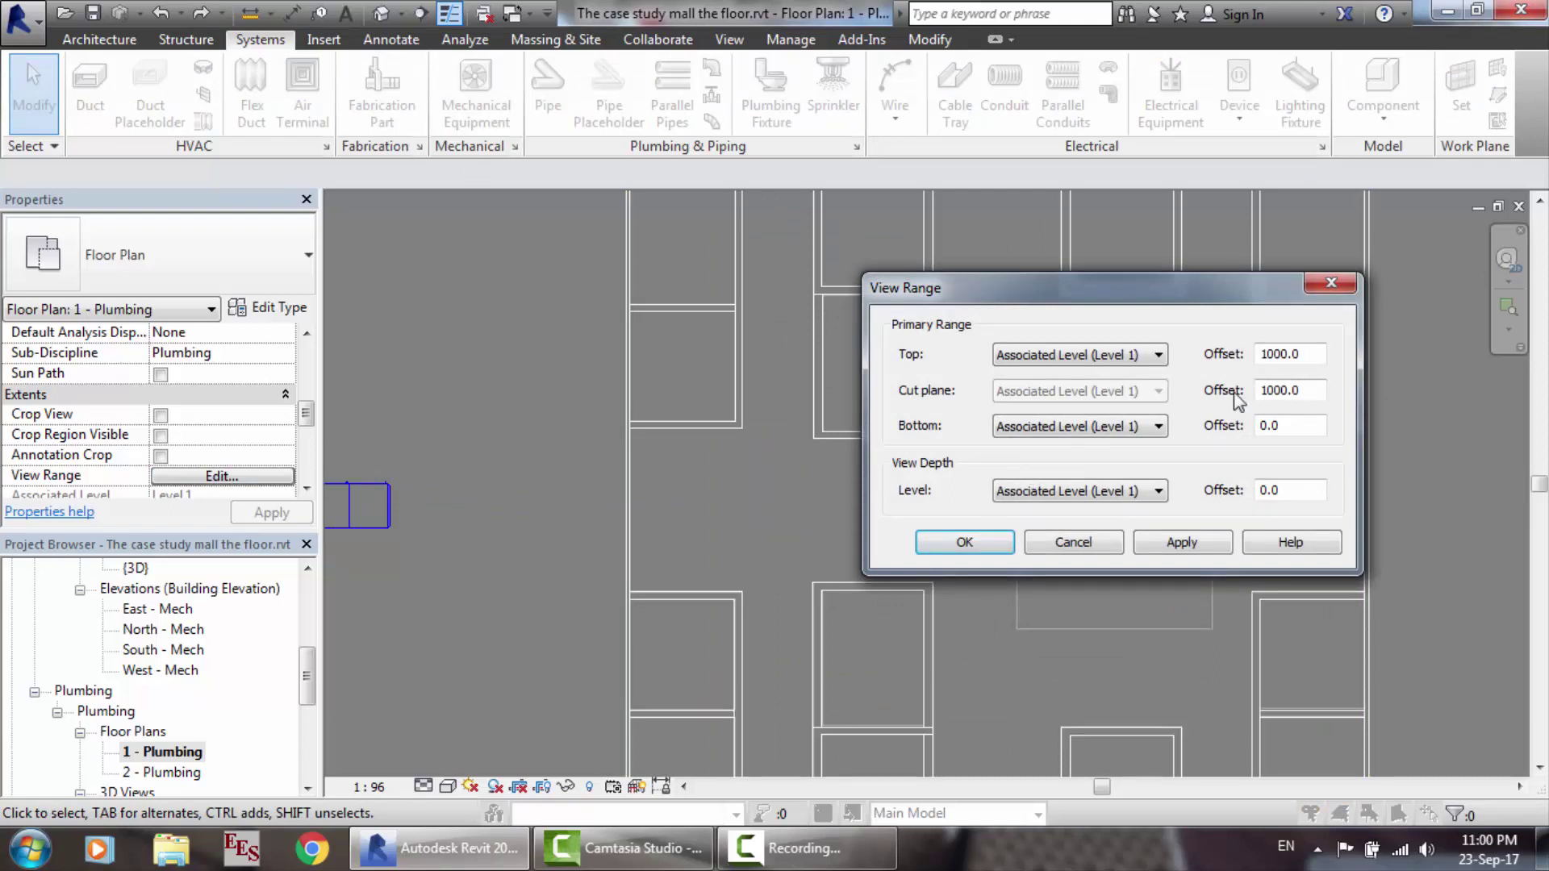
pyautogui.moveTo(1305, 357); pyautogui.dragTo(875, 317)
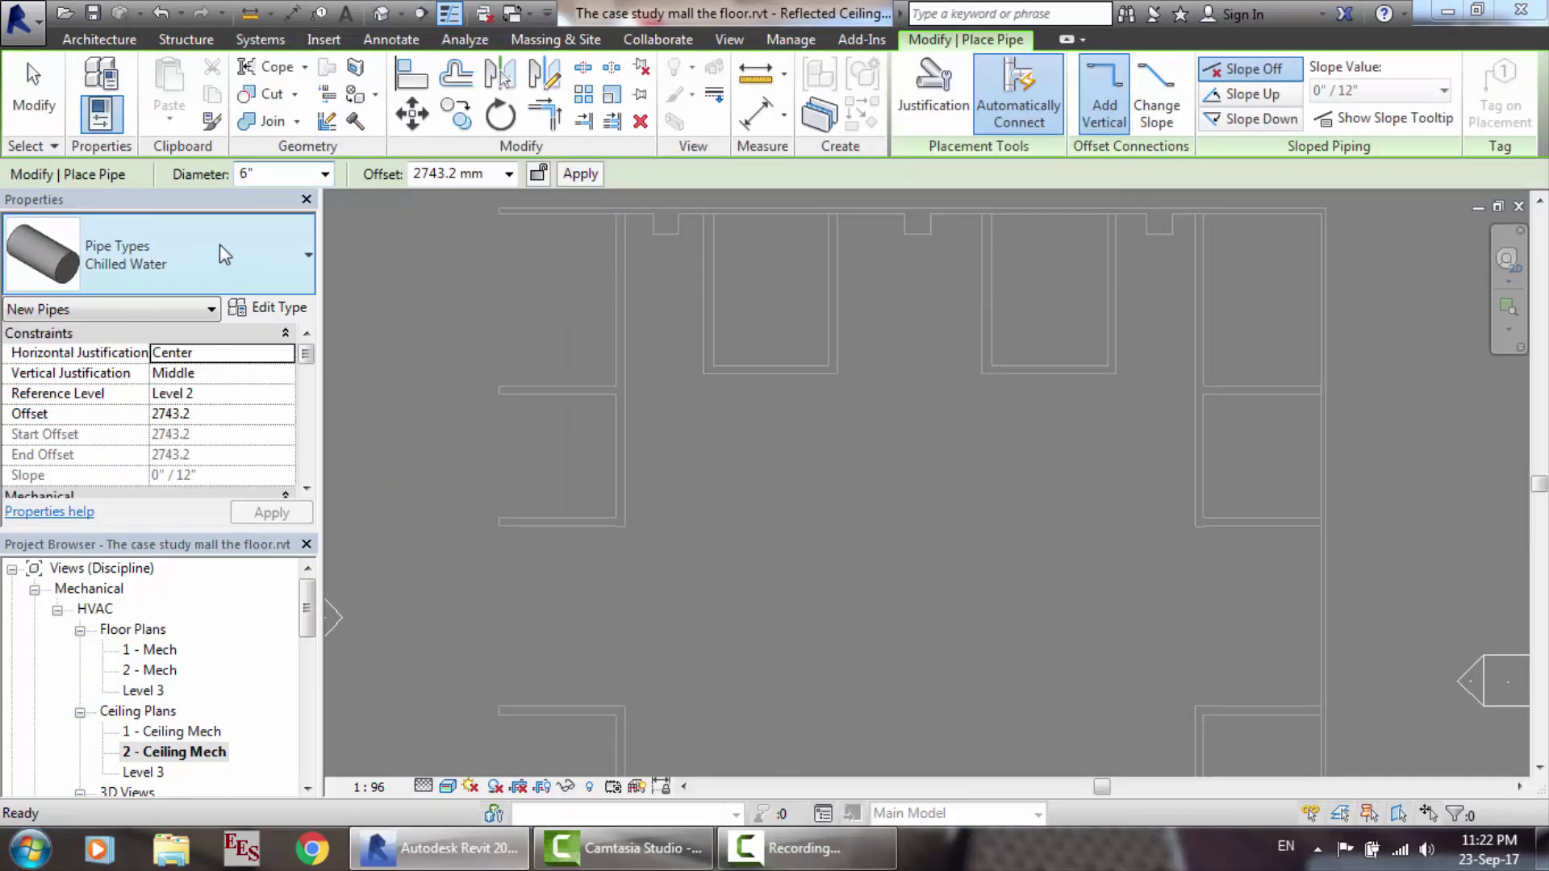
# Step: Draw a 6" Chilled Water pipe at 2743.2 mm offset in 2 - Ceiling Mech, with a horizontal run and an angled segment about 2500 mm long
pyautogui.click(260, 239)
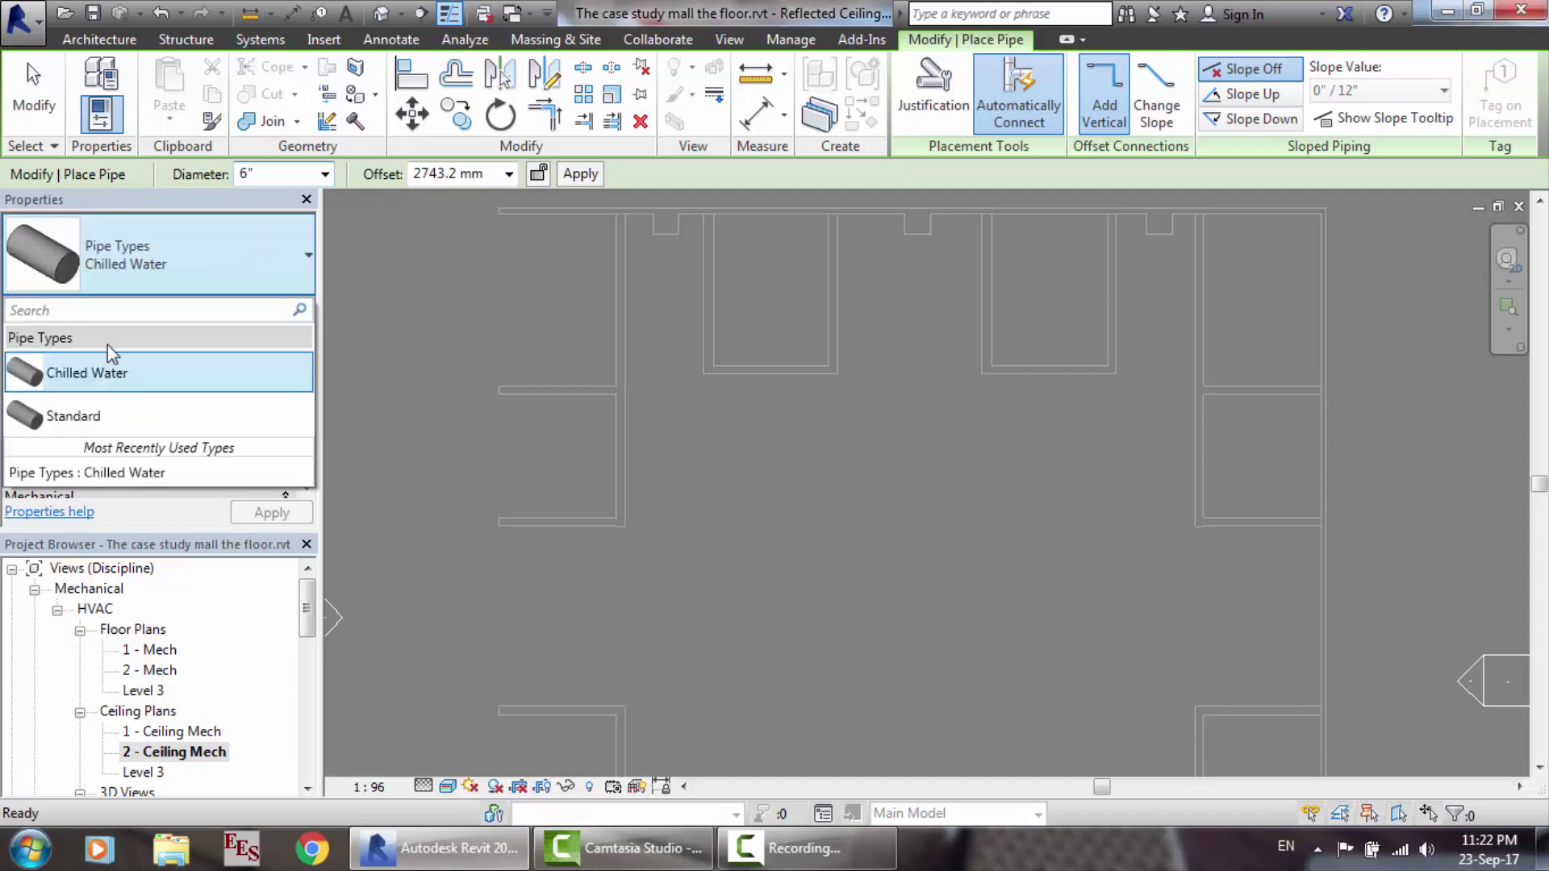
pyautogui.click(153, 372)
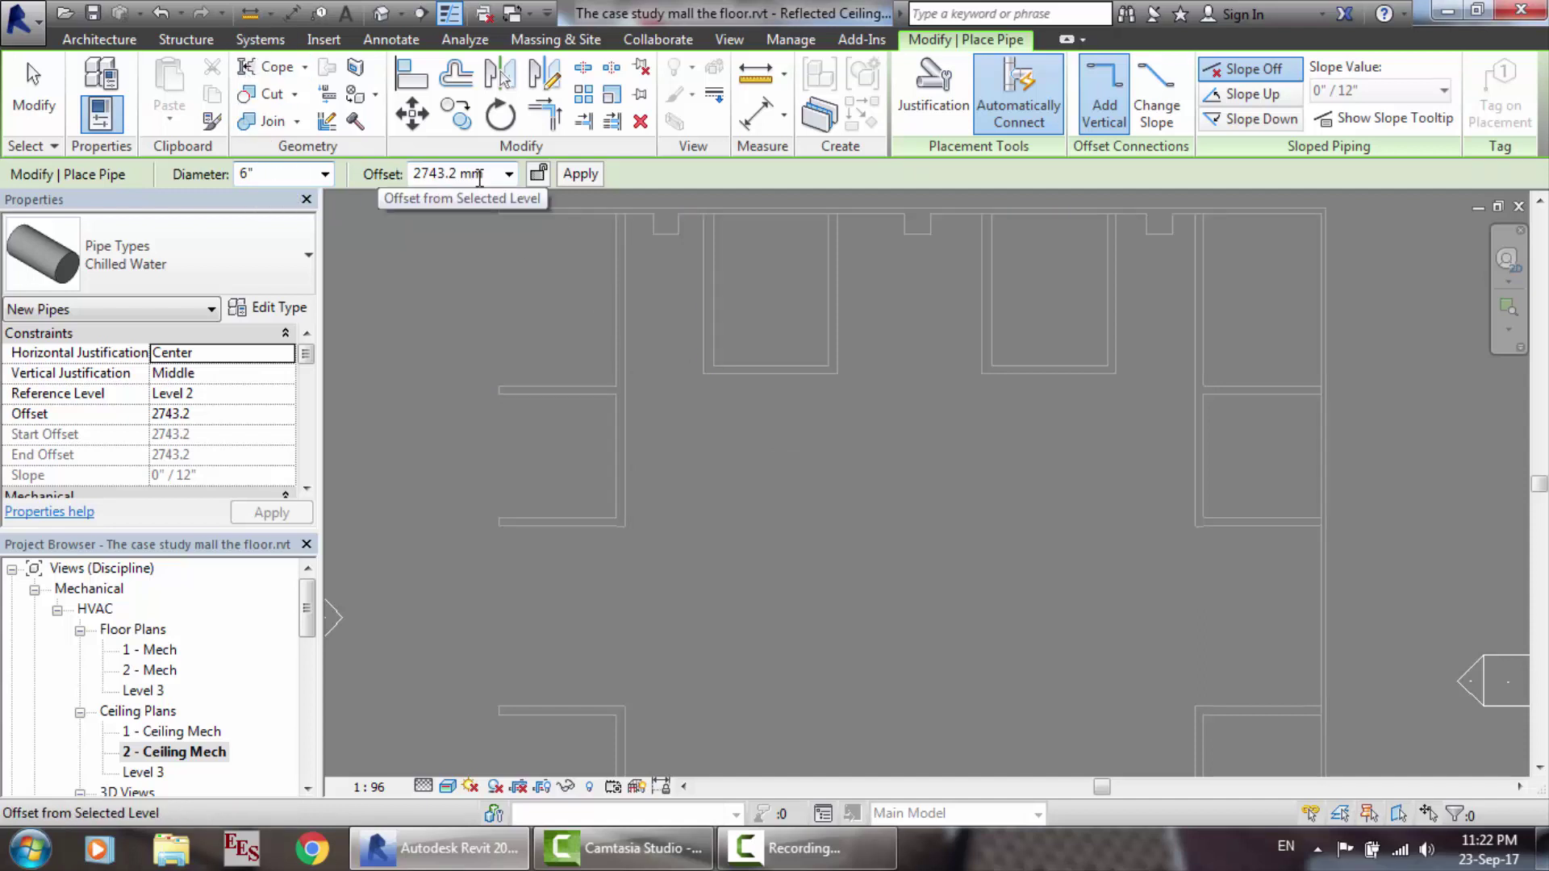
pyautogui.click(748, 552)
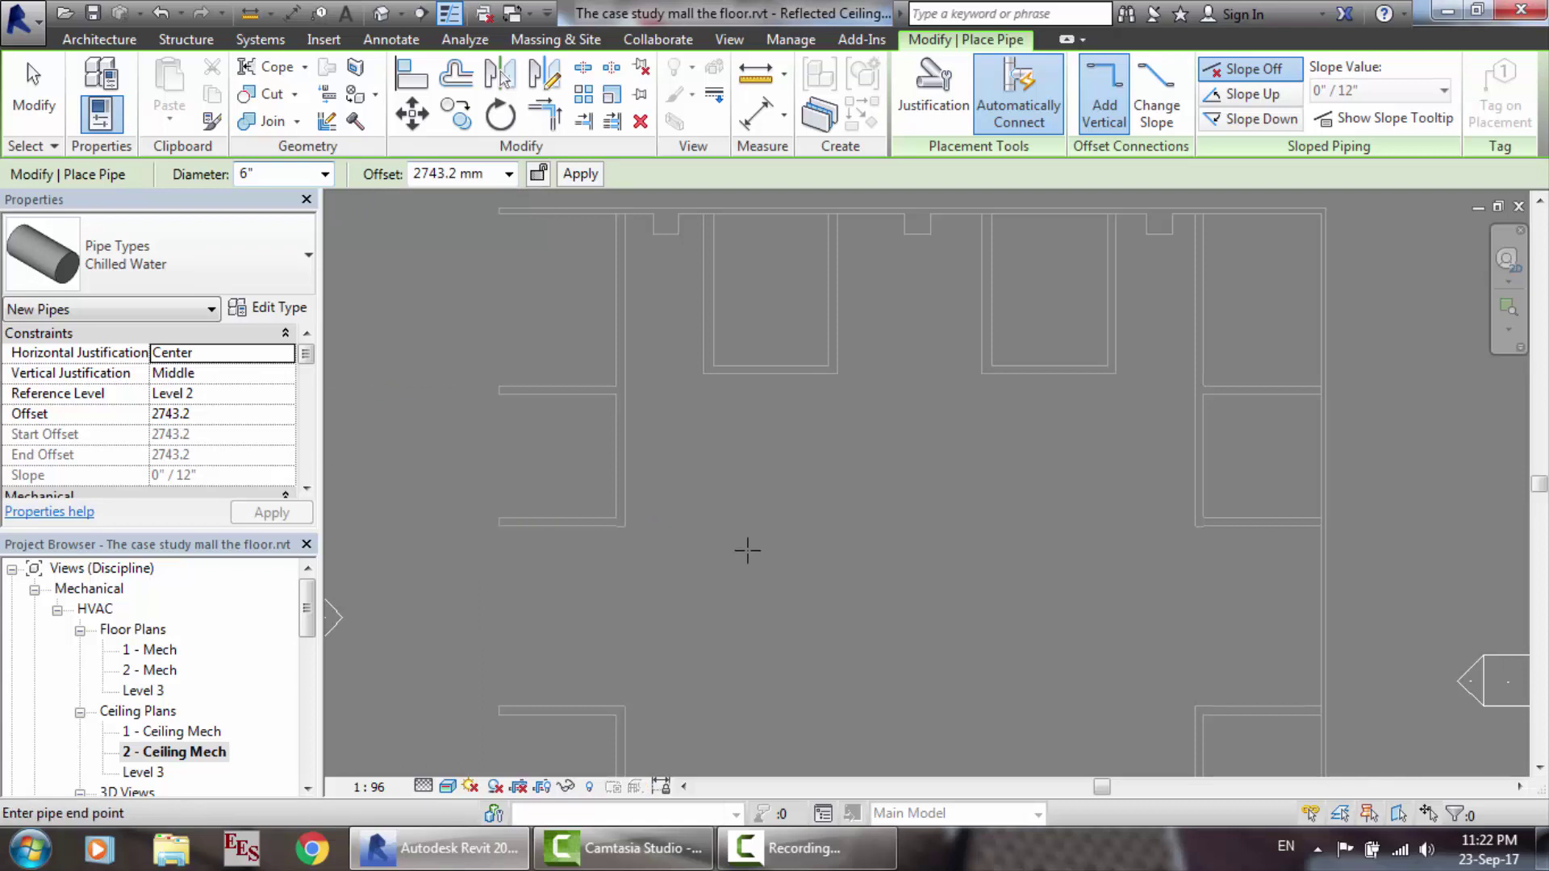
pyautogui.click(912, 551)
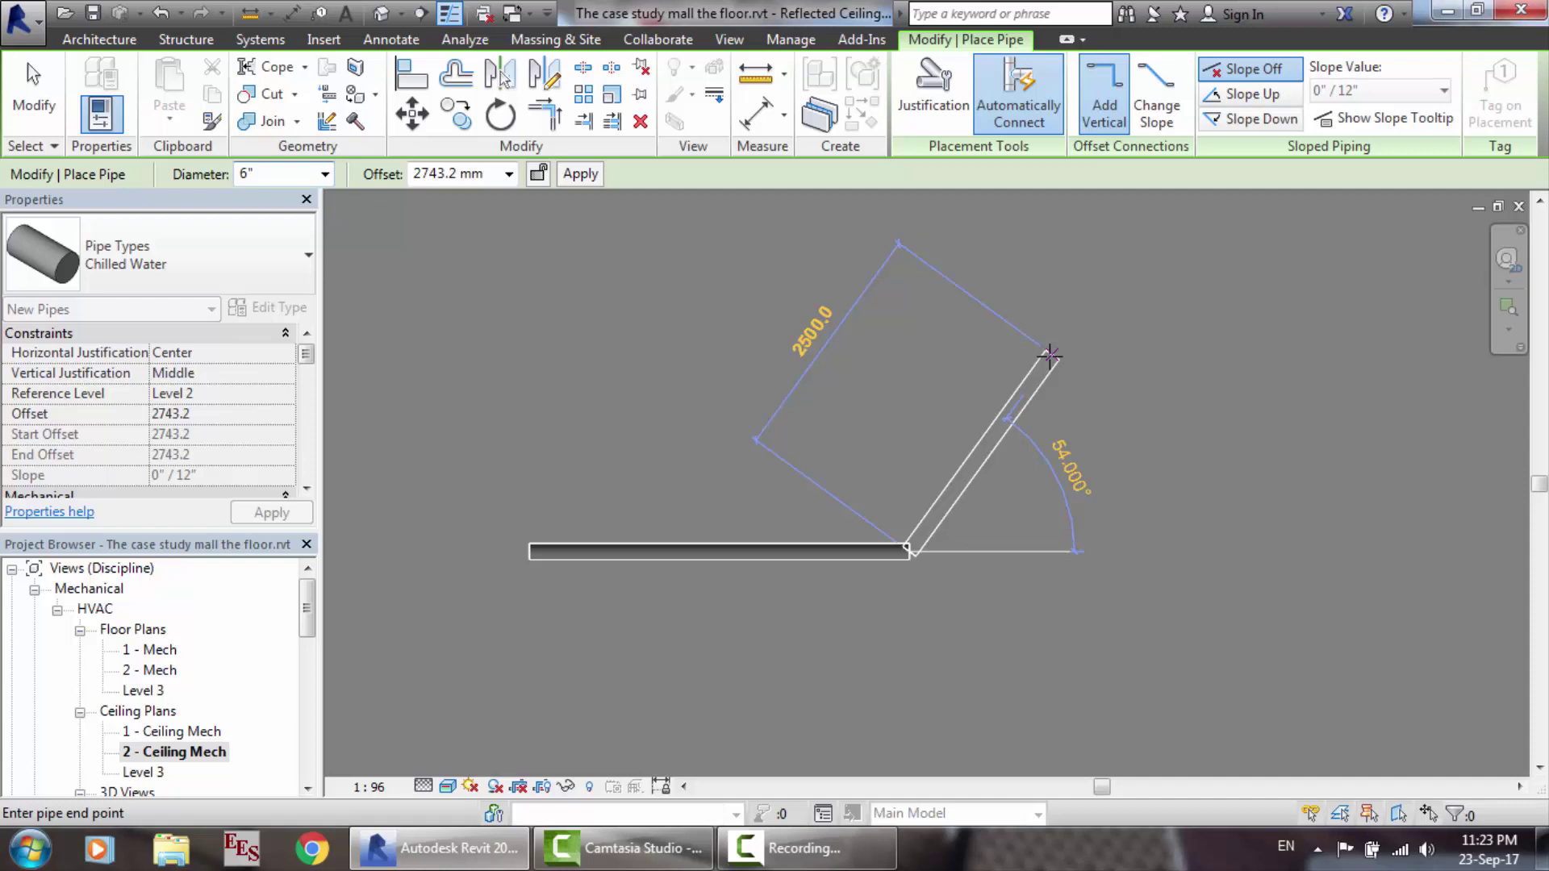
pyautogui.click(1050, 355)
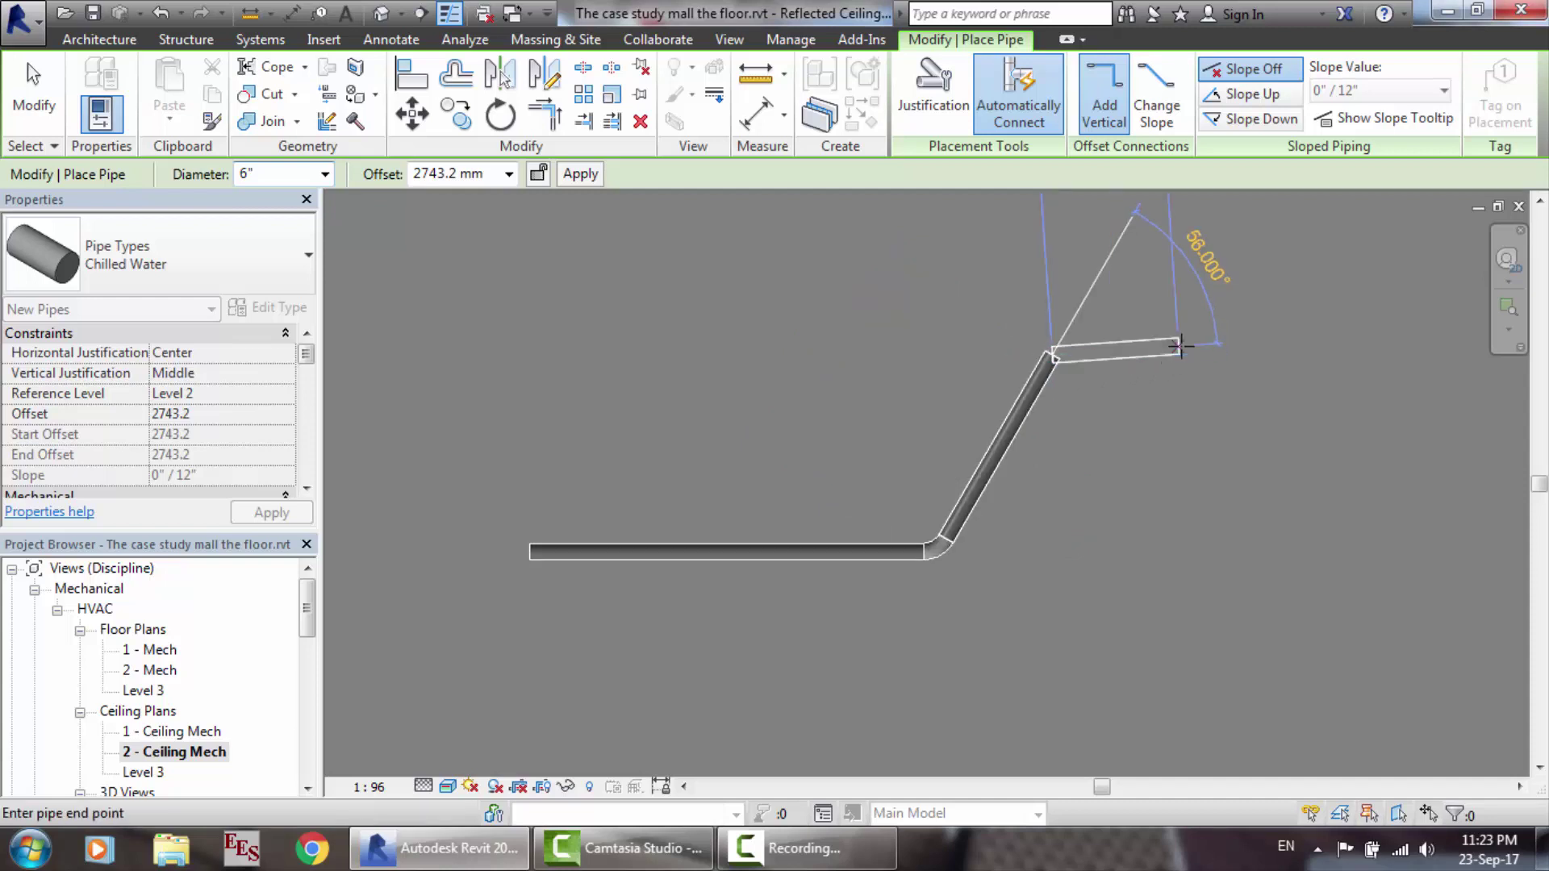
pyautogui.press('Escape')
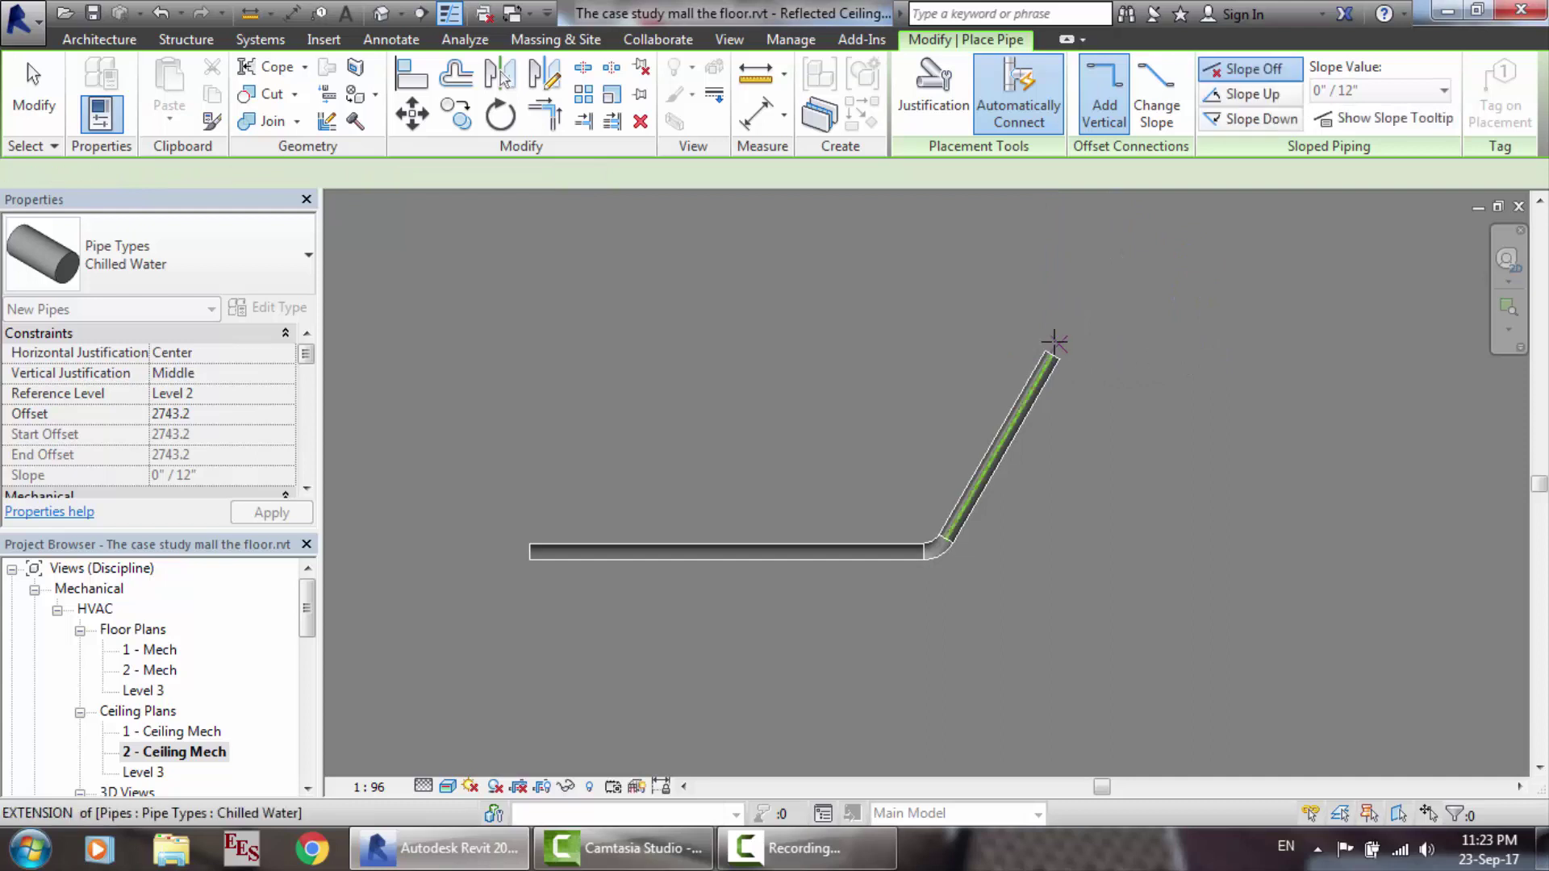
pyautogui.press('Escape')
pyautogui.scroll(2, 1048, 367)
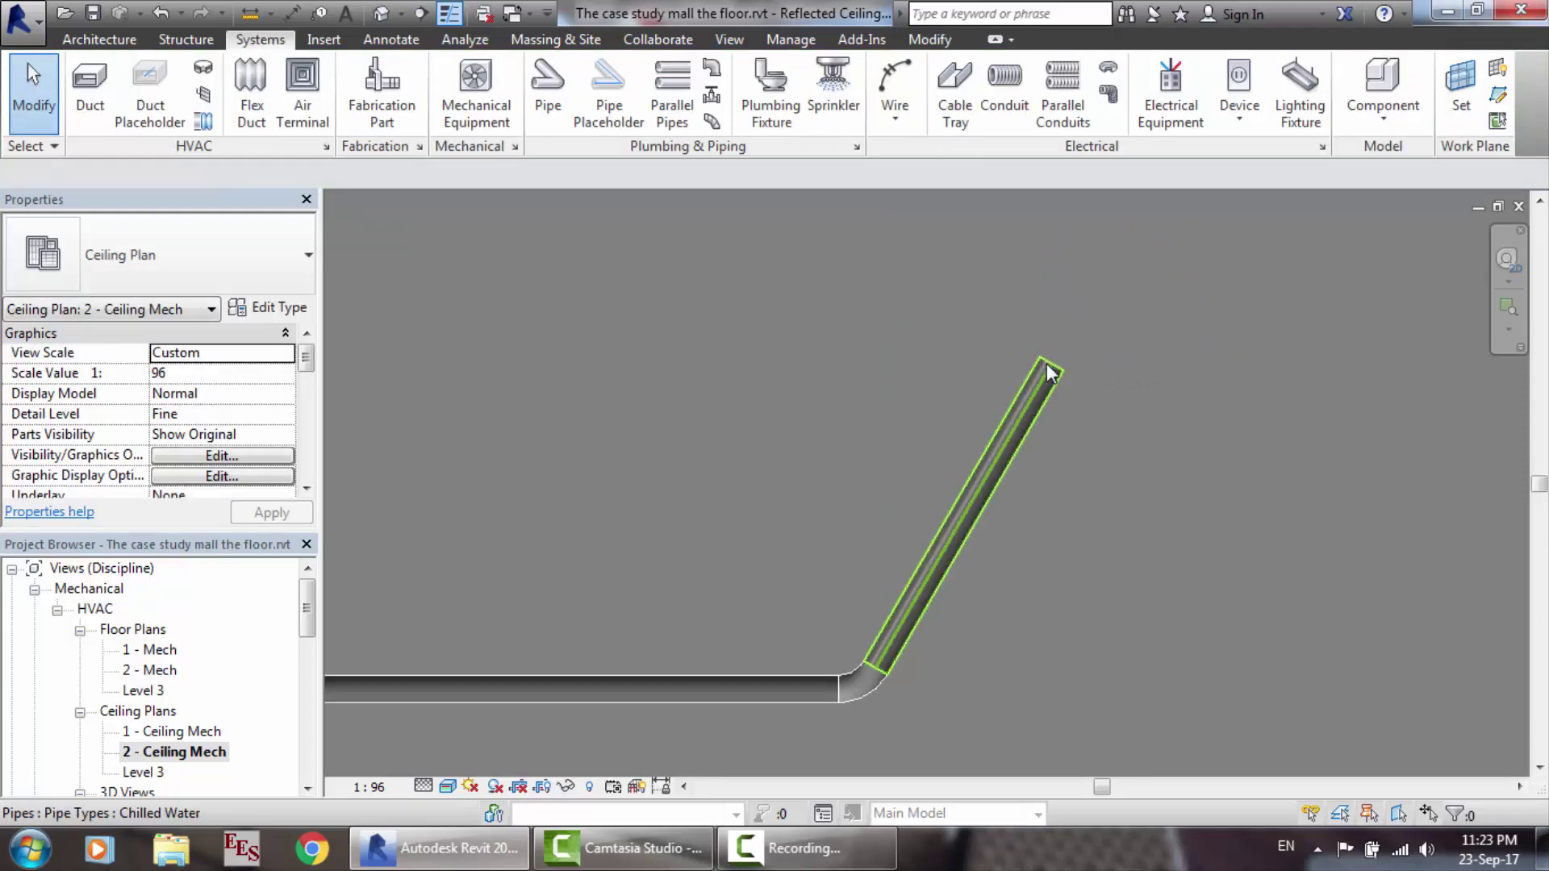
pyautogui.click(1048, 369)
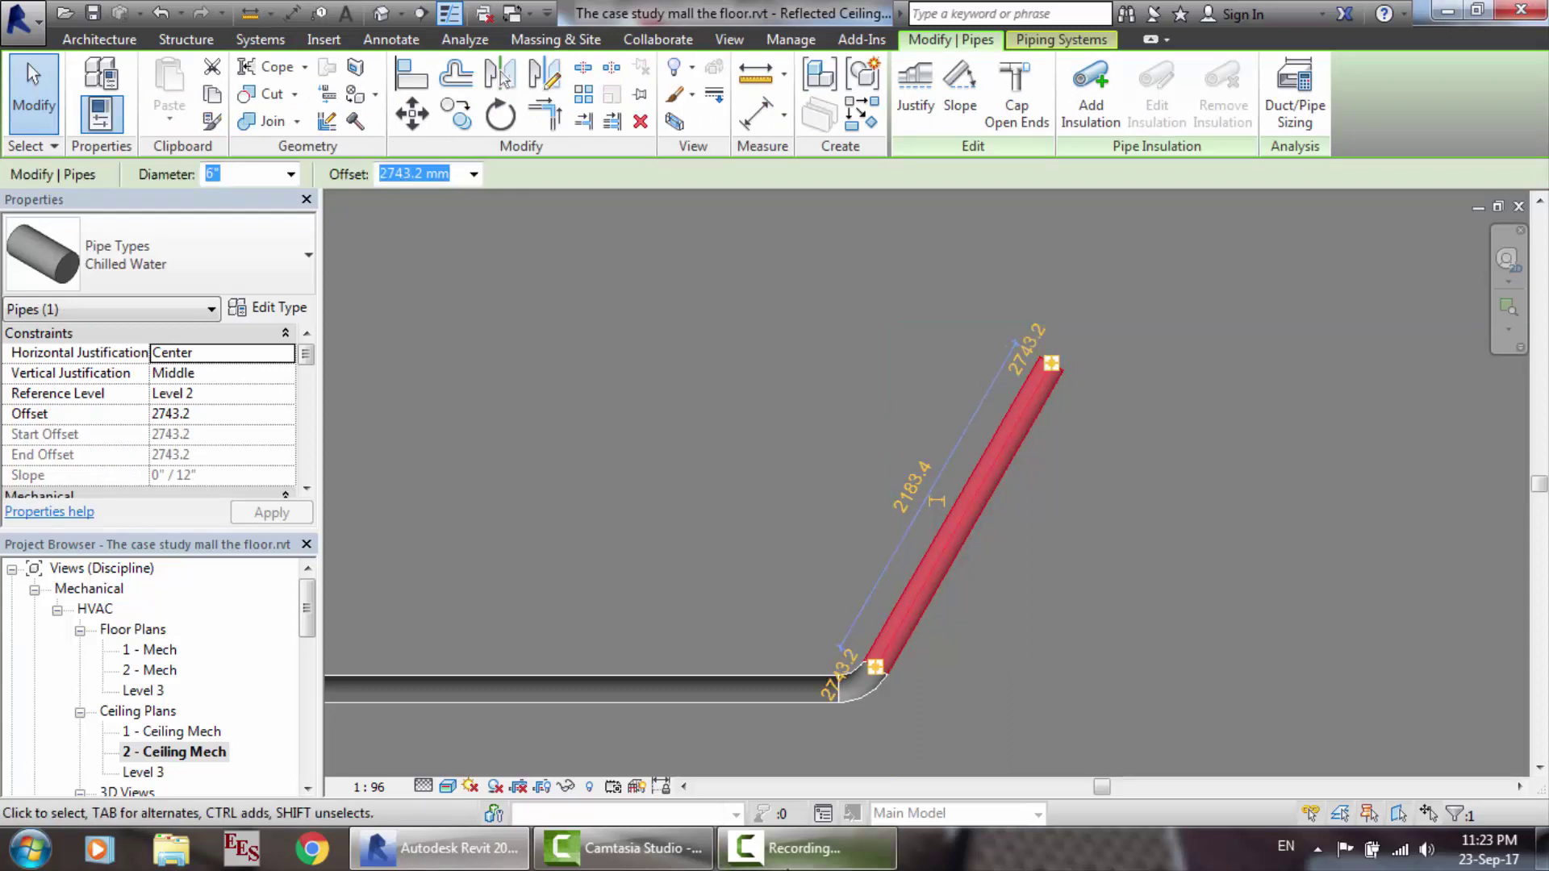
pyautogui.click(807, 848)
pyautogui.click(1499, 679)
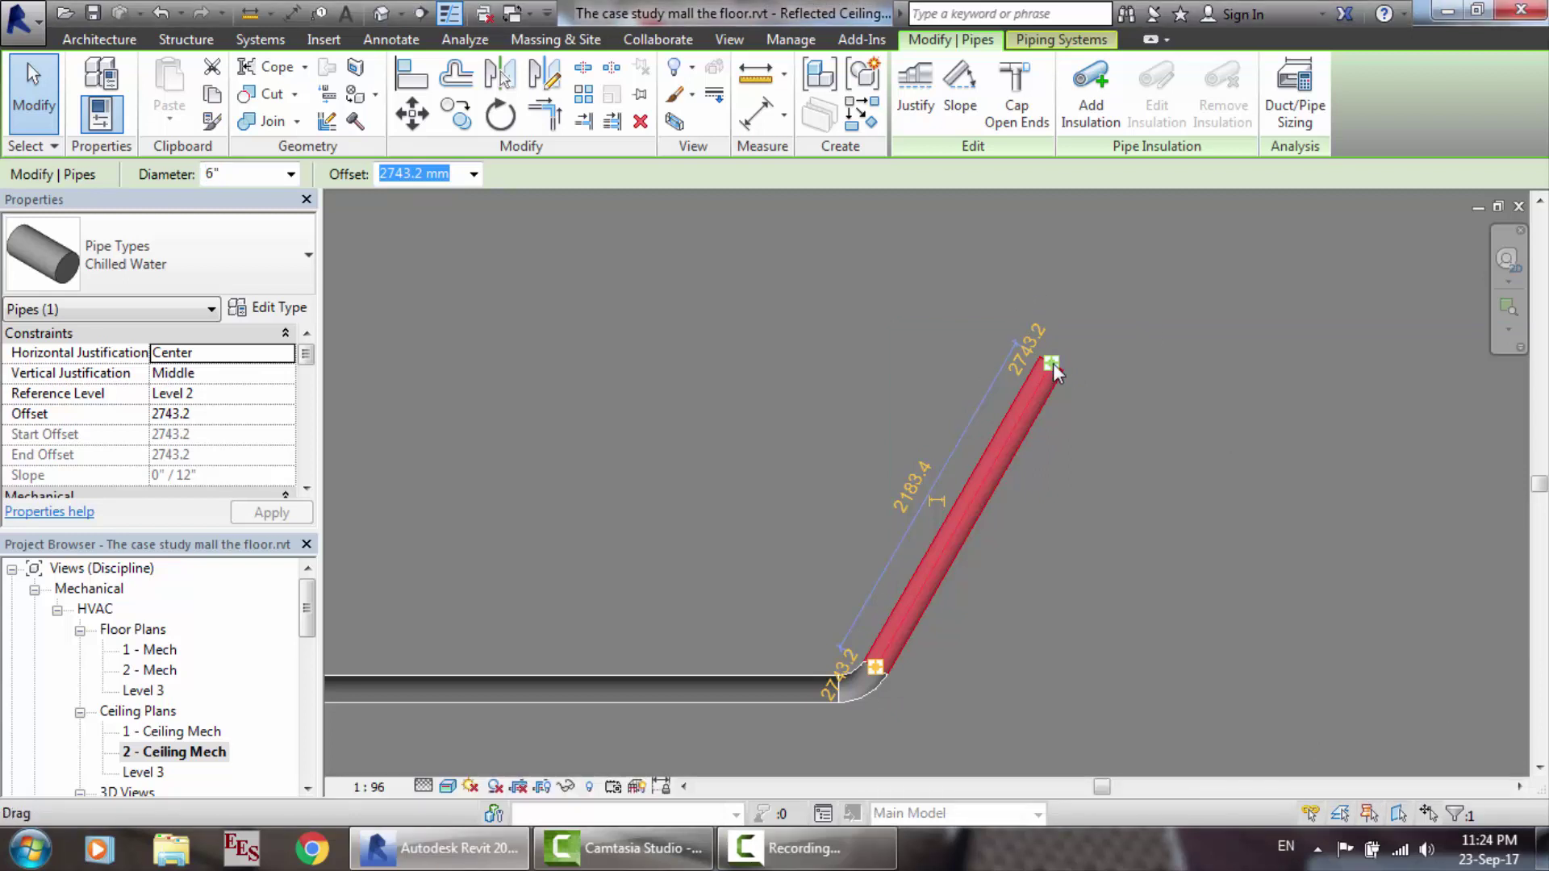
pyautogui.moveTo(1052, 370); pyautogui.dragTo(1051, 364)
pyautogui.click(820, 349)
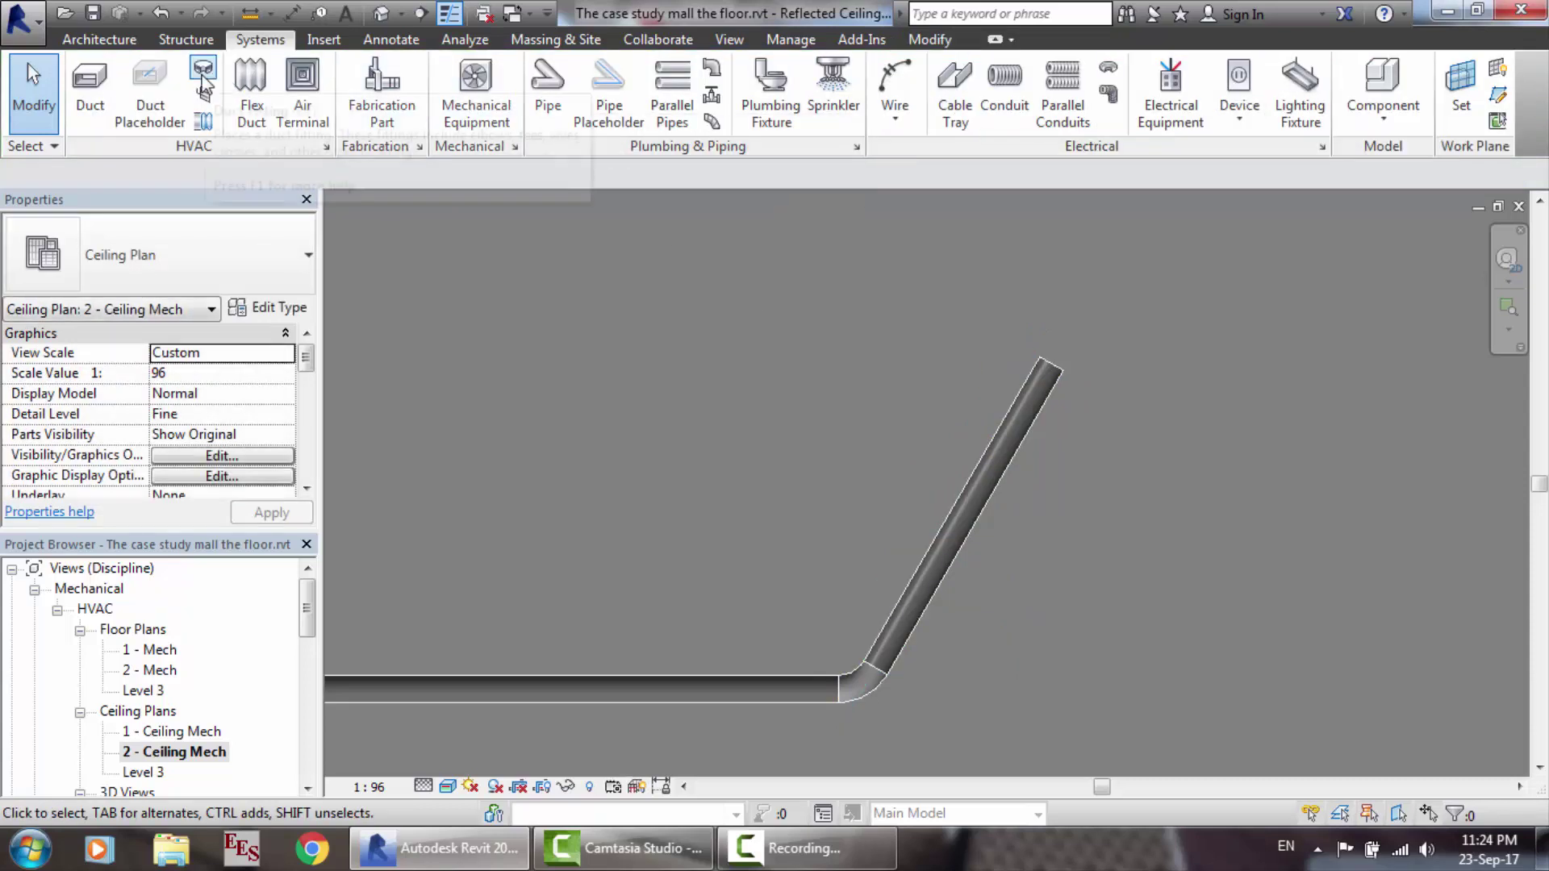
# Step: Exclude the 60°, 30° and 11.25° fitting angles from pipe layout in Mechanical Settings and accept the change
pyautogui.click(516, 146)
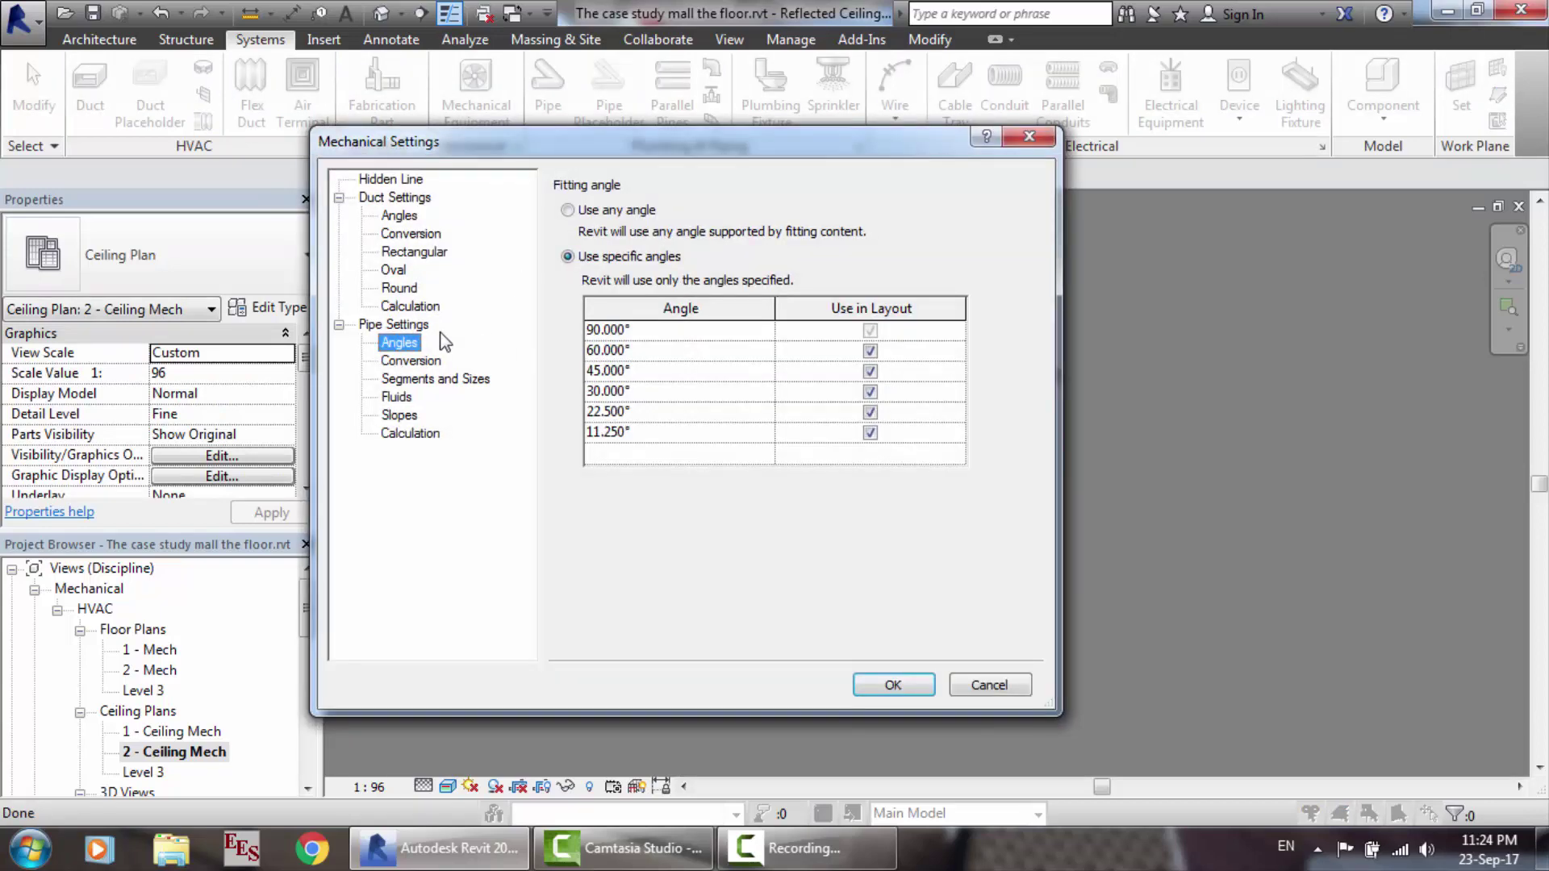
pyautogui.click(870, 351)
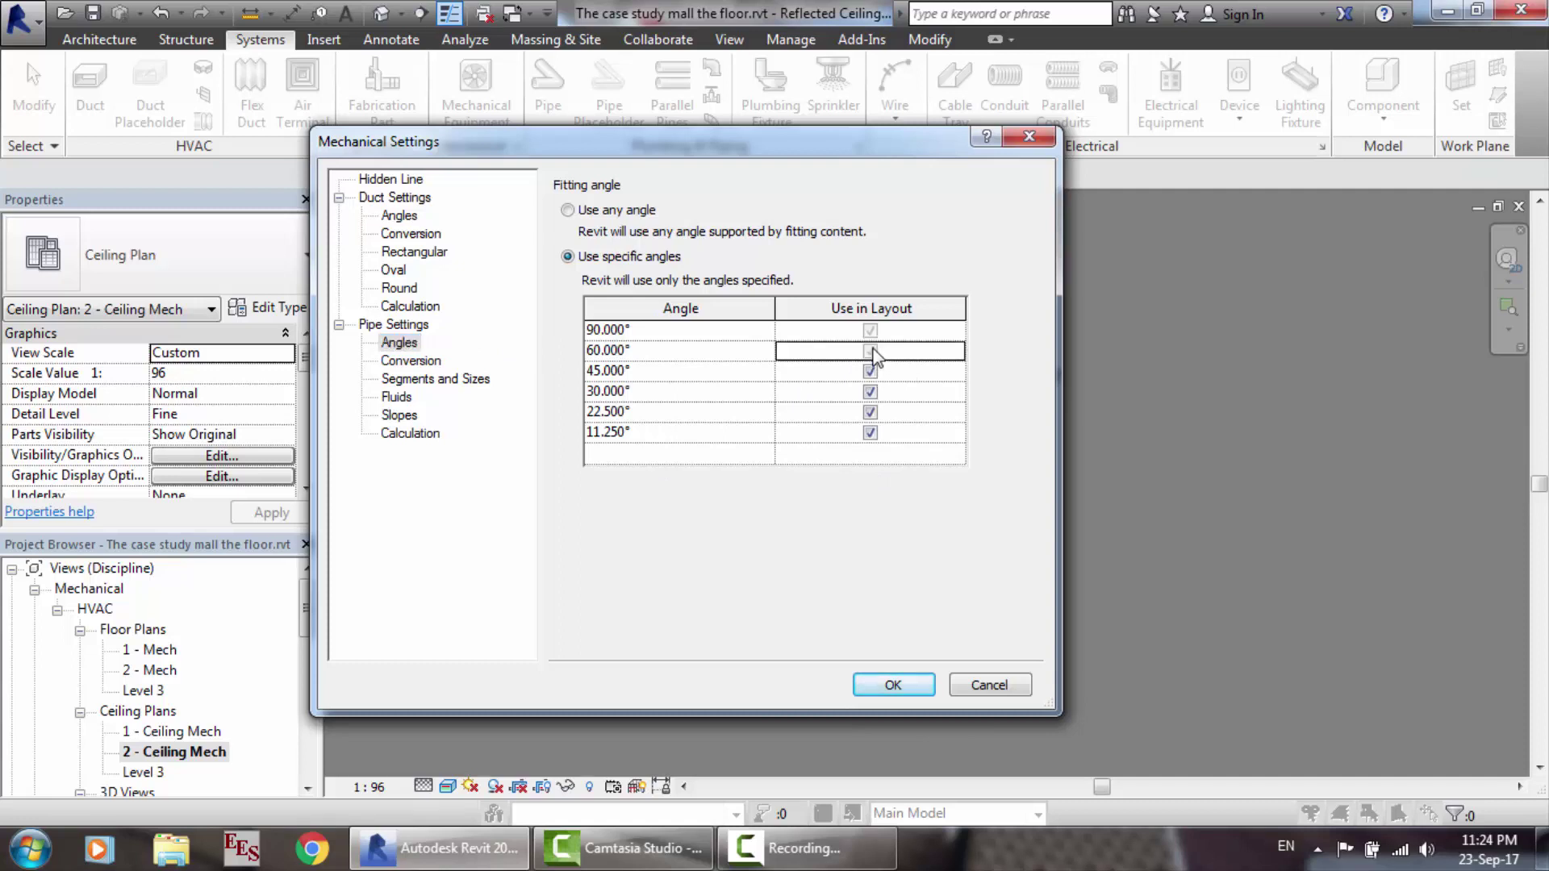
pyautogui.click(870, 392)
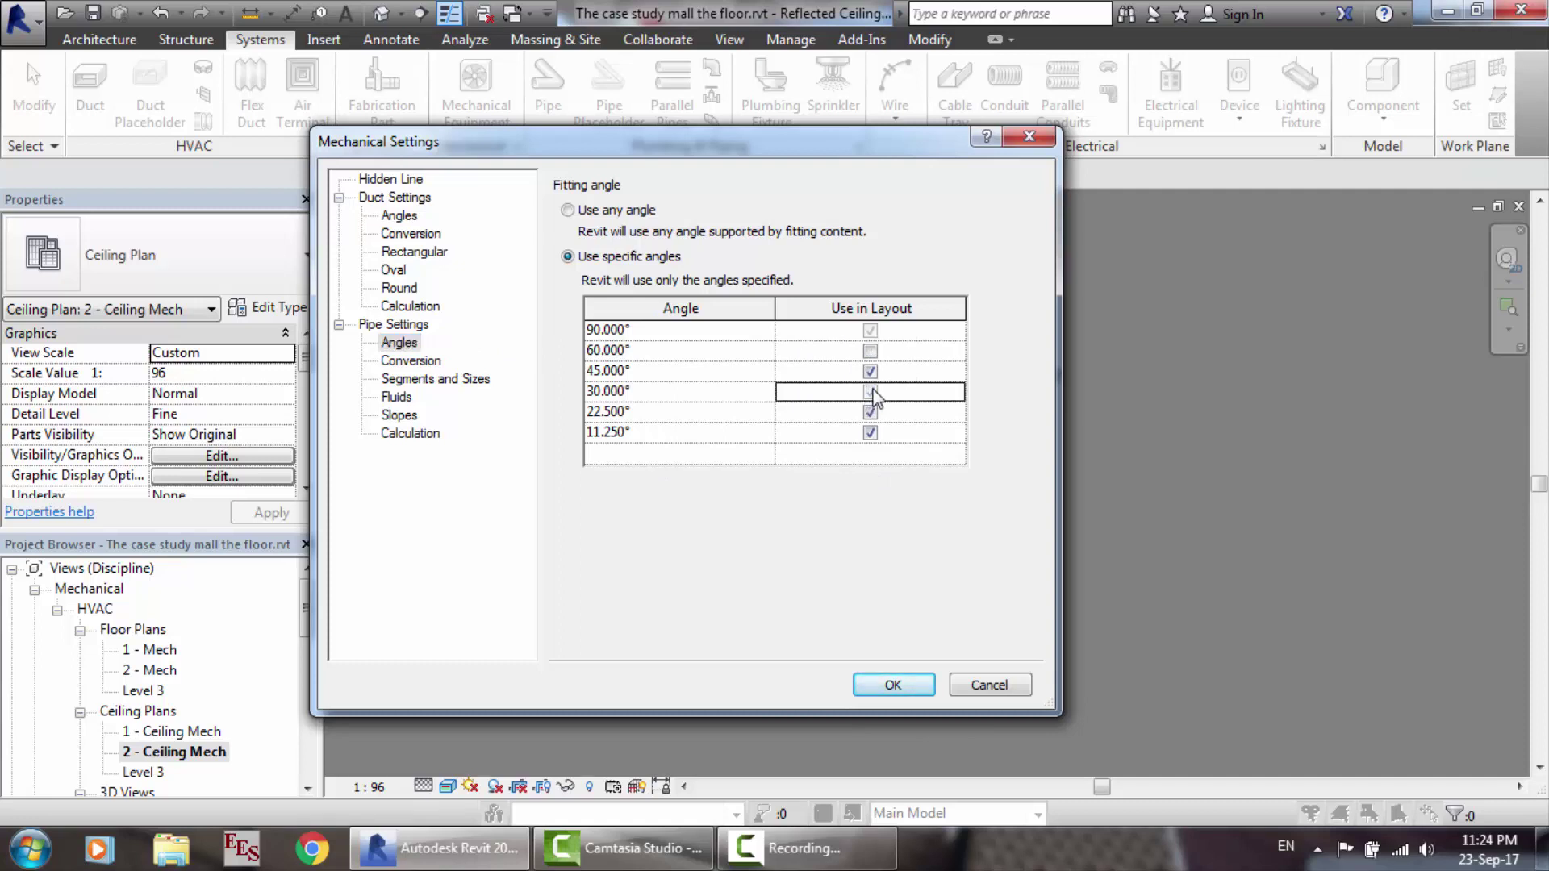
pyautogui.click(871, 433)
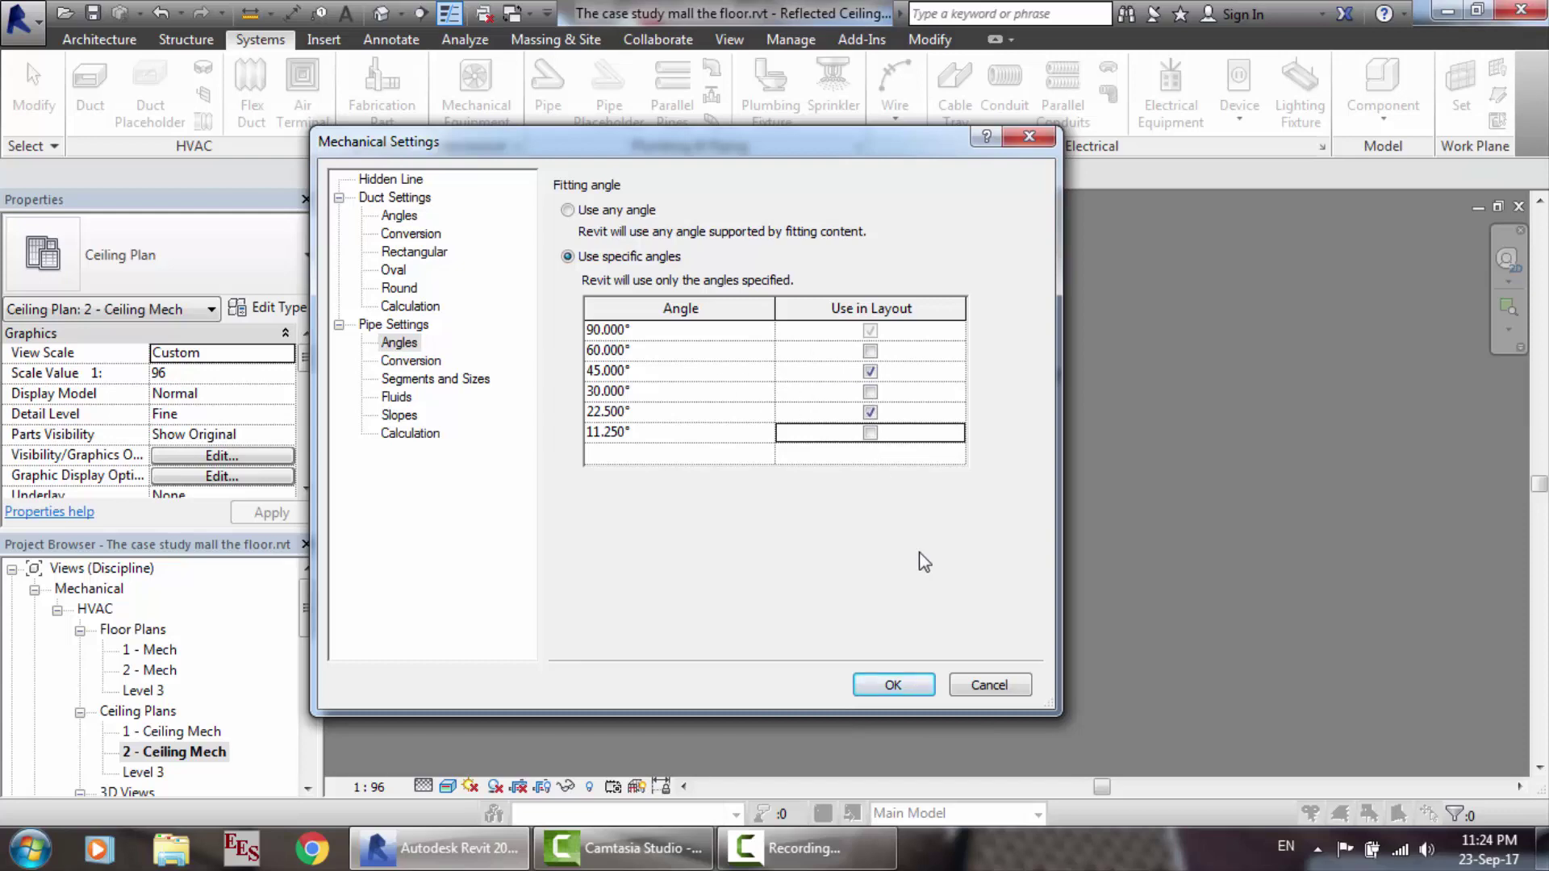
pyautogui.click(888, 685)
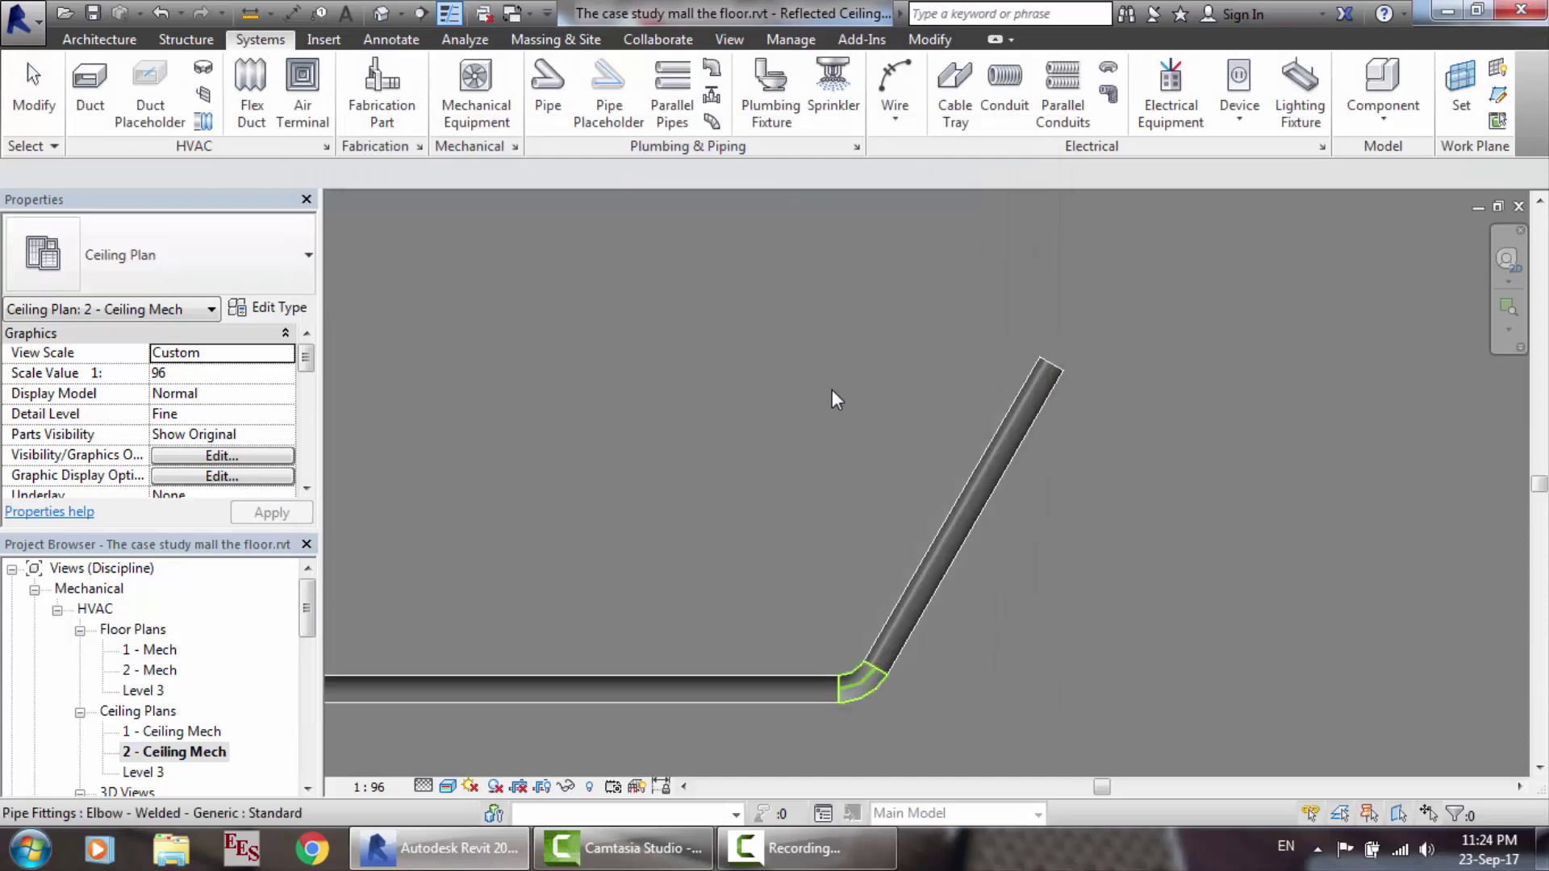
# Step: Draw a second 6" Chilled Water pipe at 2743.2 mm offset above the existing one, with a horizontal run and an angled segment about 860 mm long
pyautogui.click(549, 92)
pyautogui.click(376, 419)
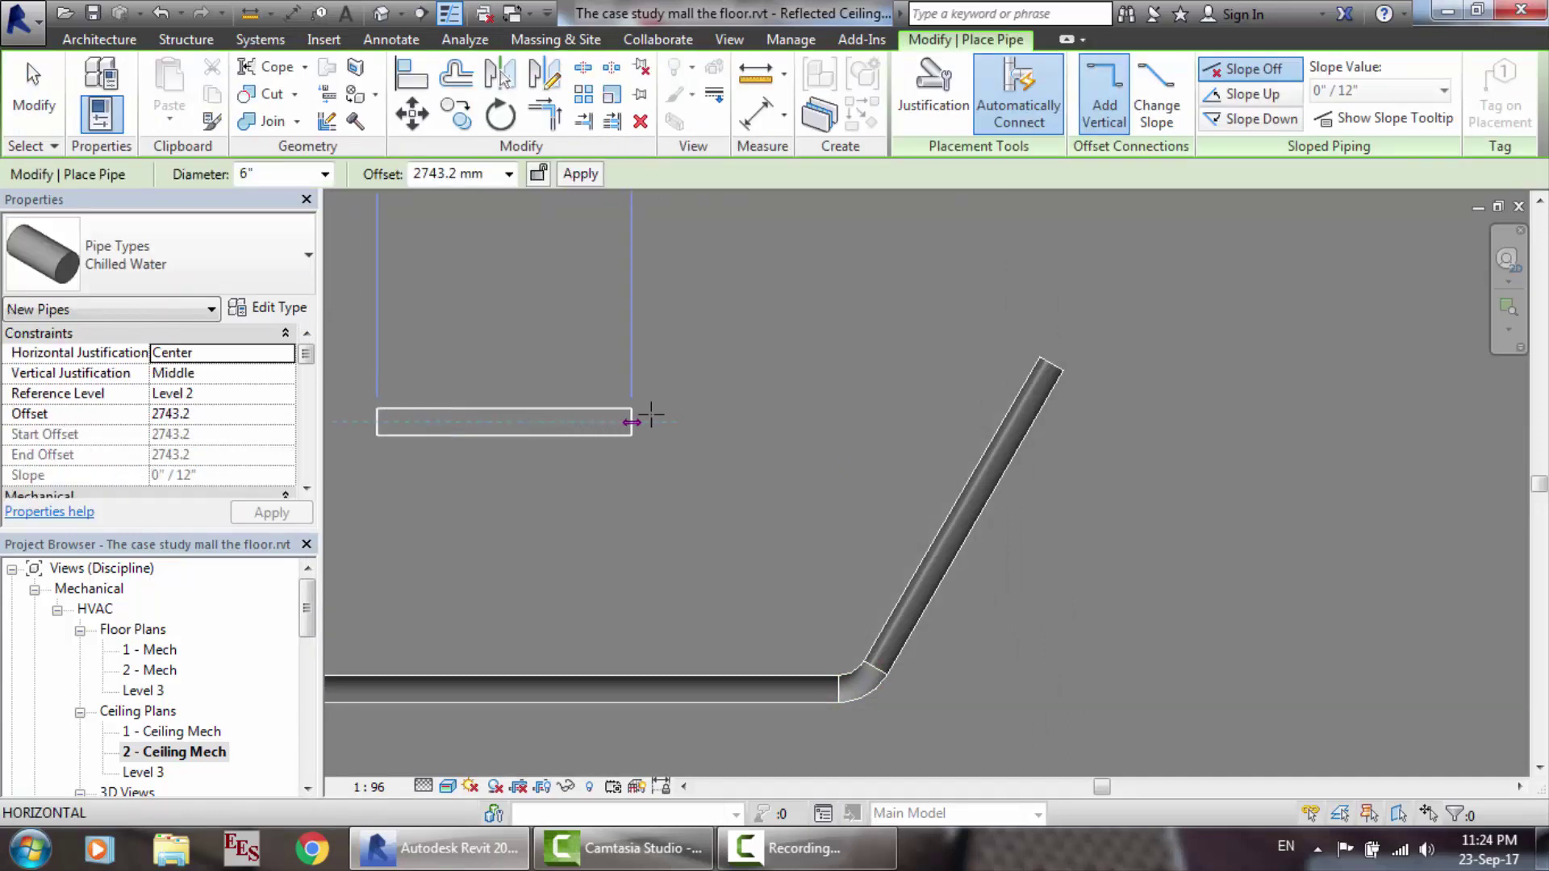
pyautogui.click(669, 414)
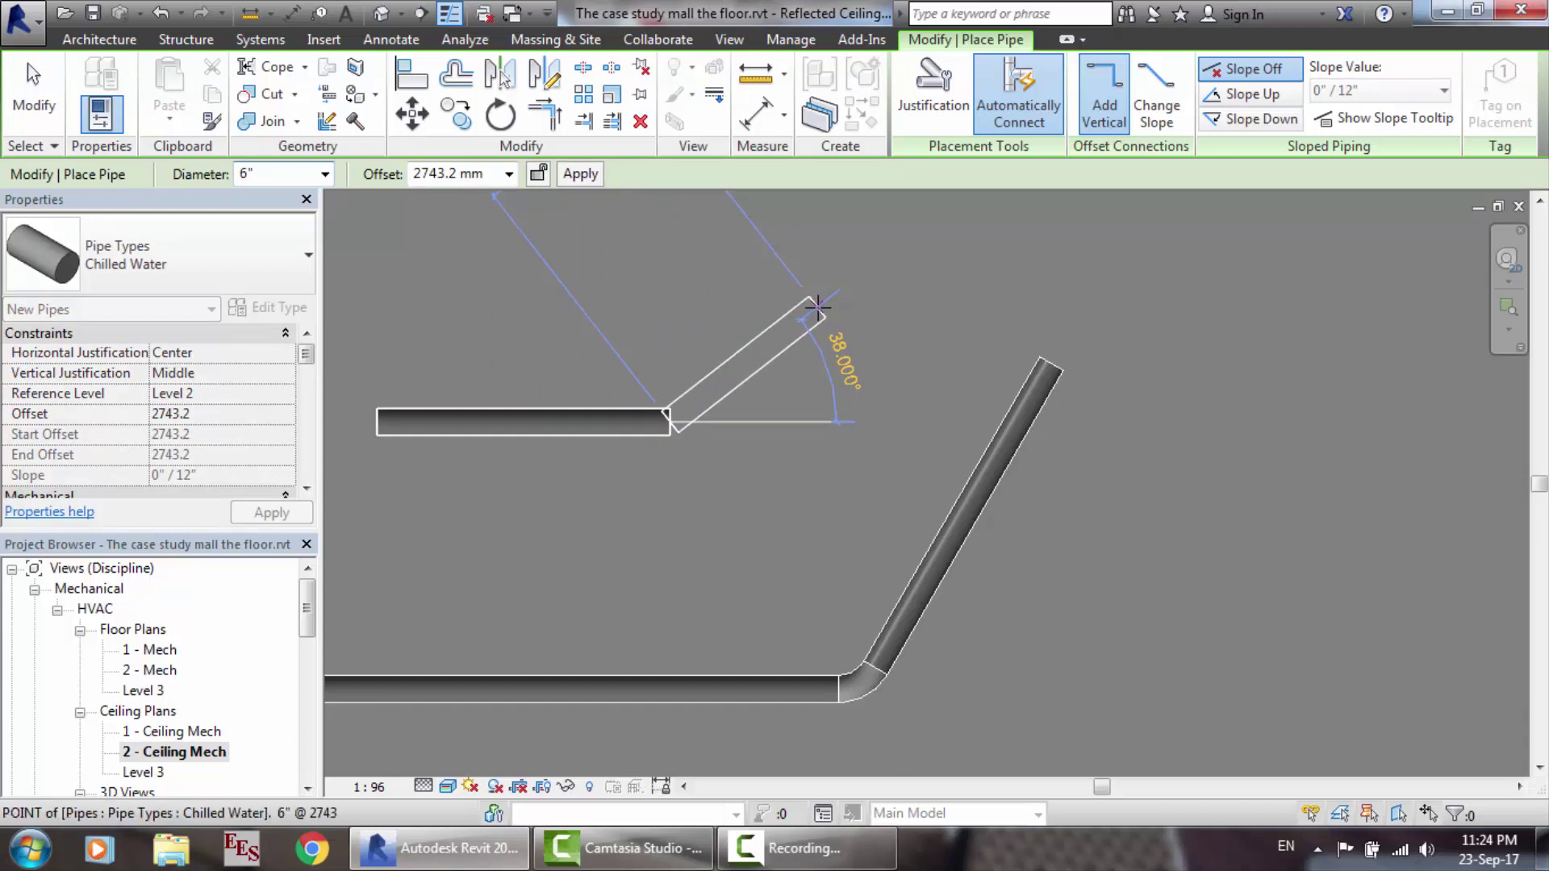
pyautogui.click(817, 307)
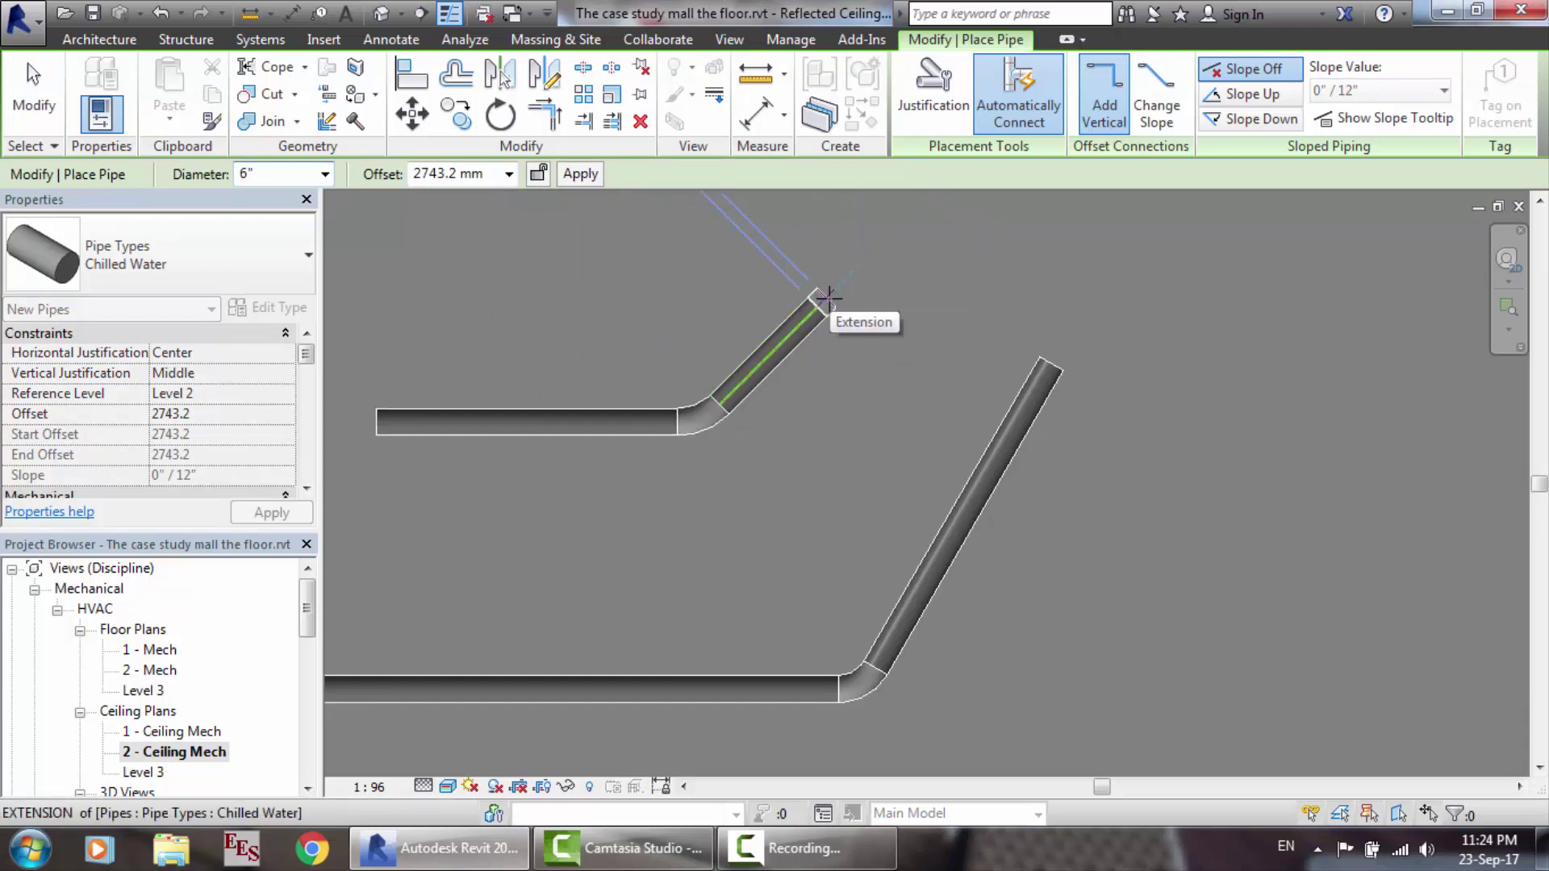
pyautogui.press('Escape')
pyautogui.press('Escape')
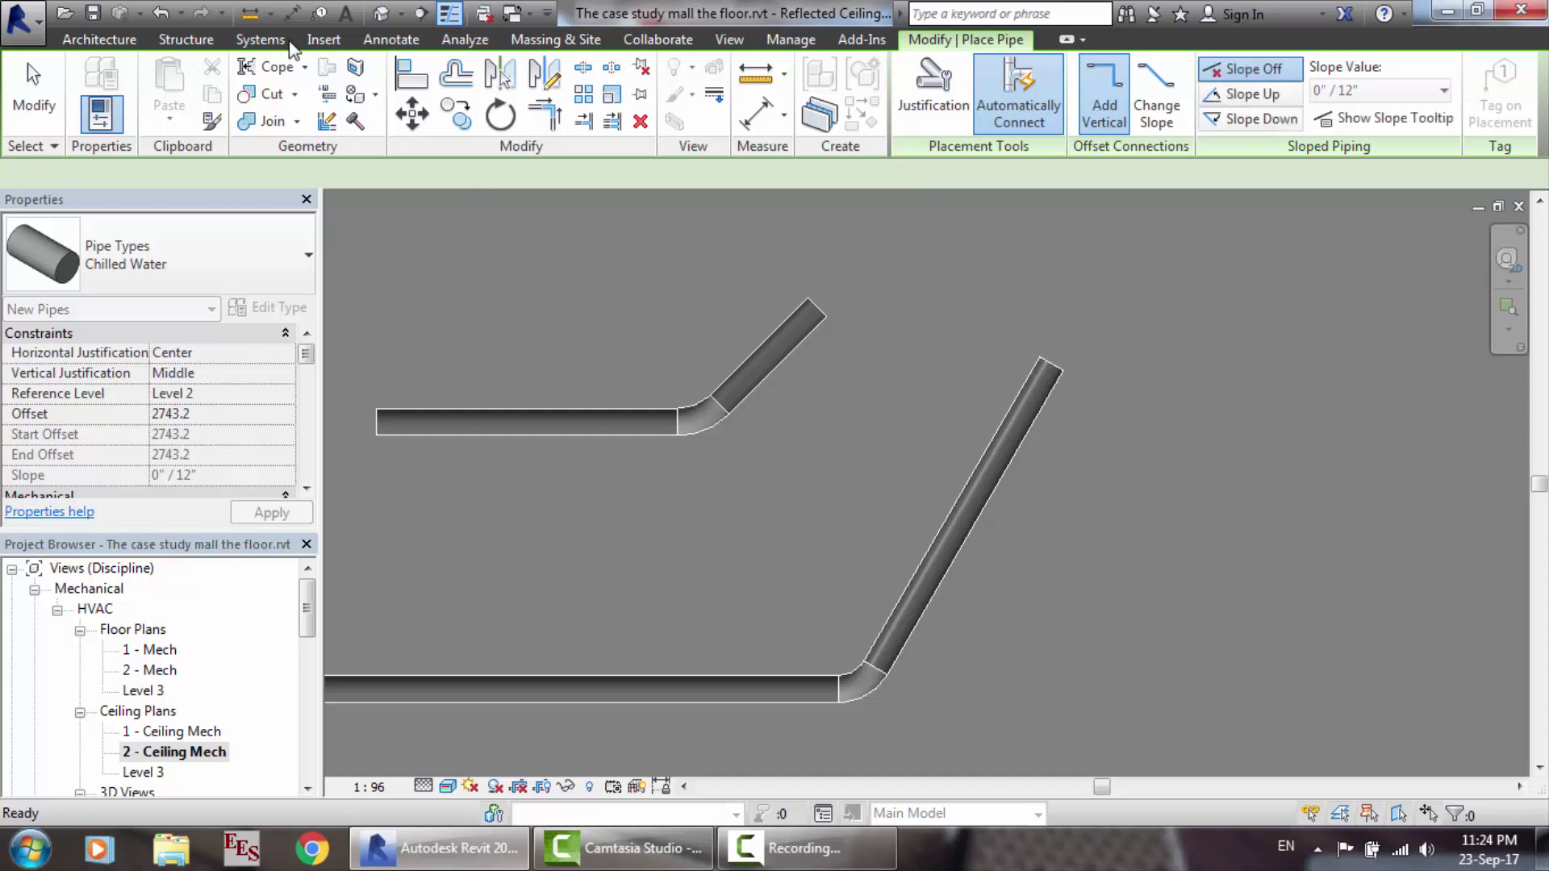
pyautogui.press('p')
pyautogui.press('i')
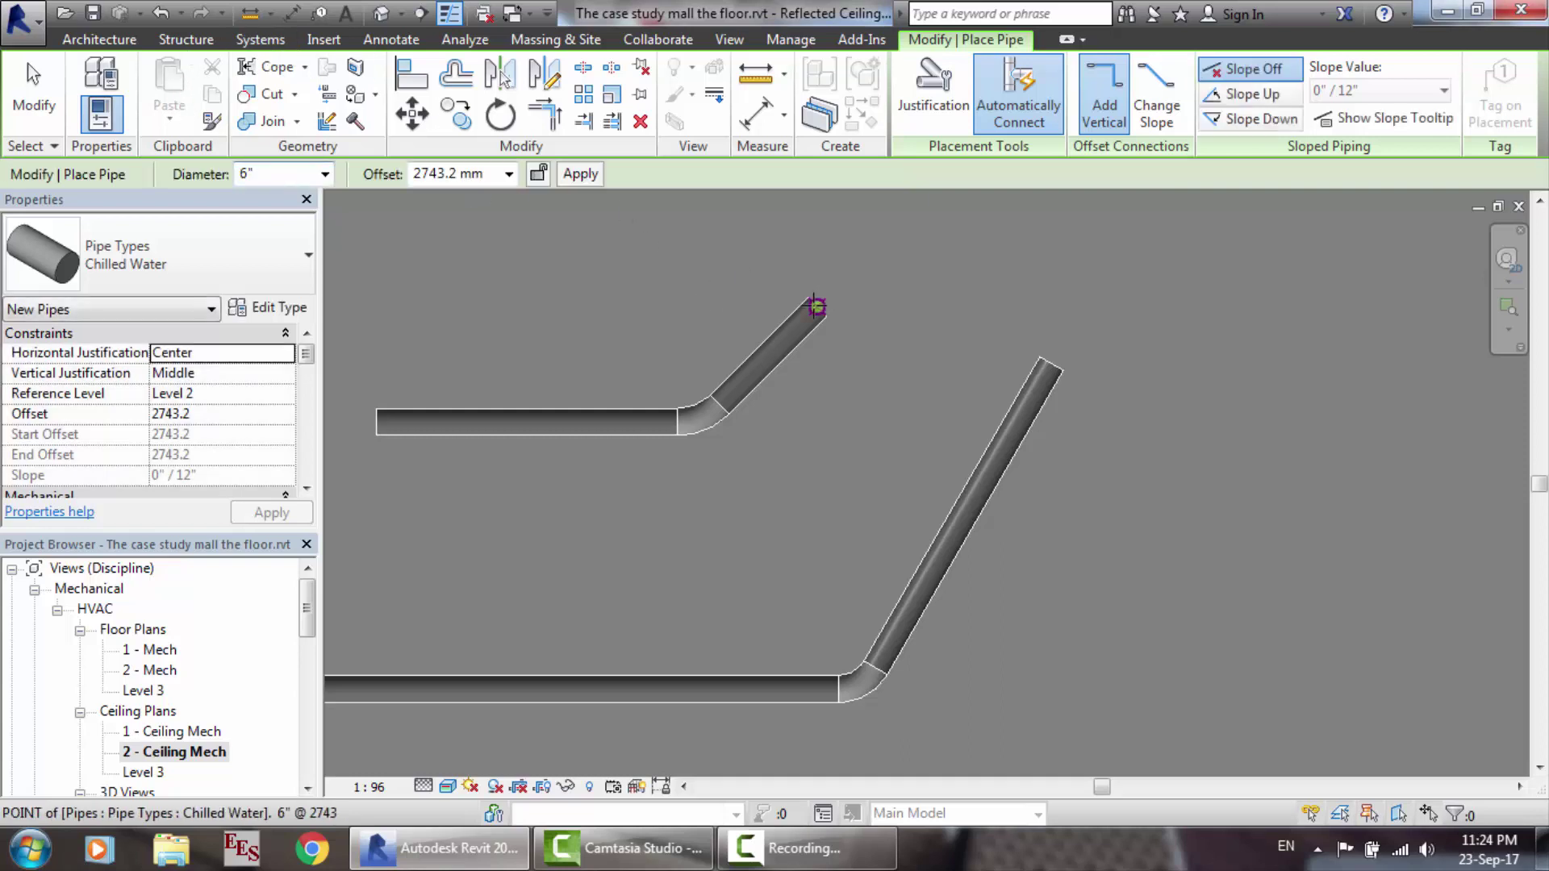
pyautogui.press('Escape')
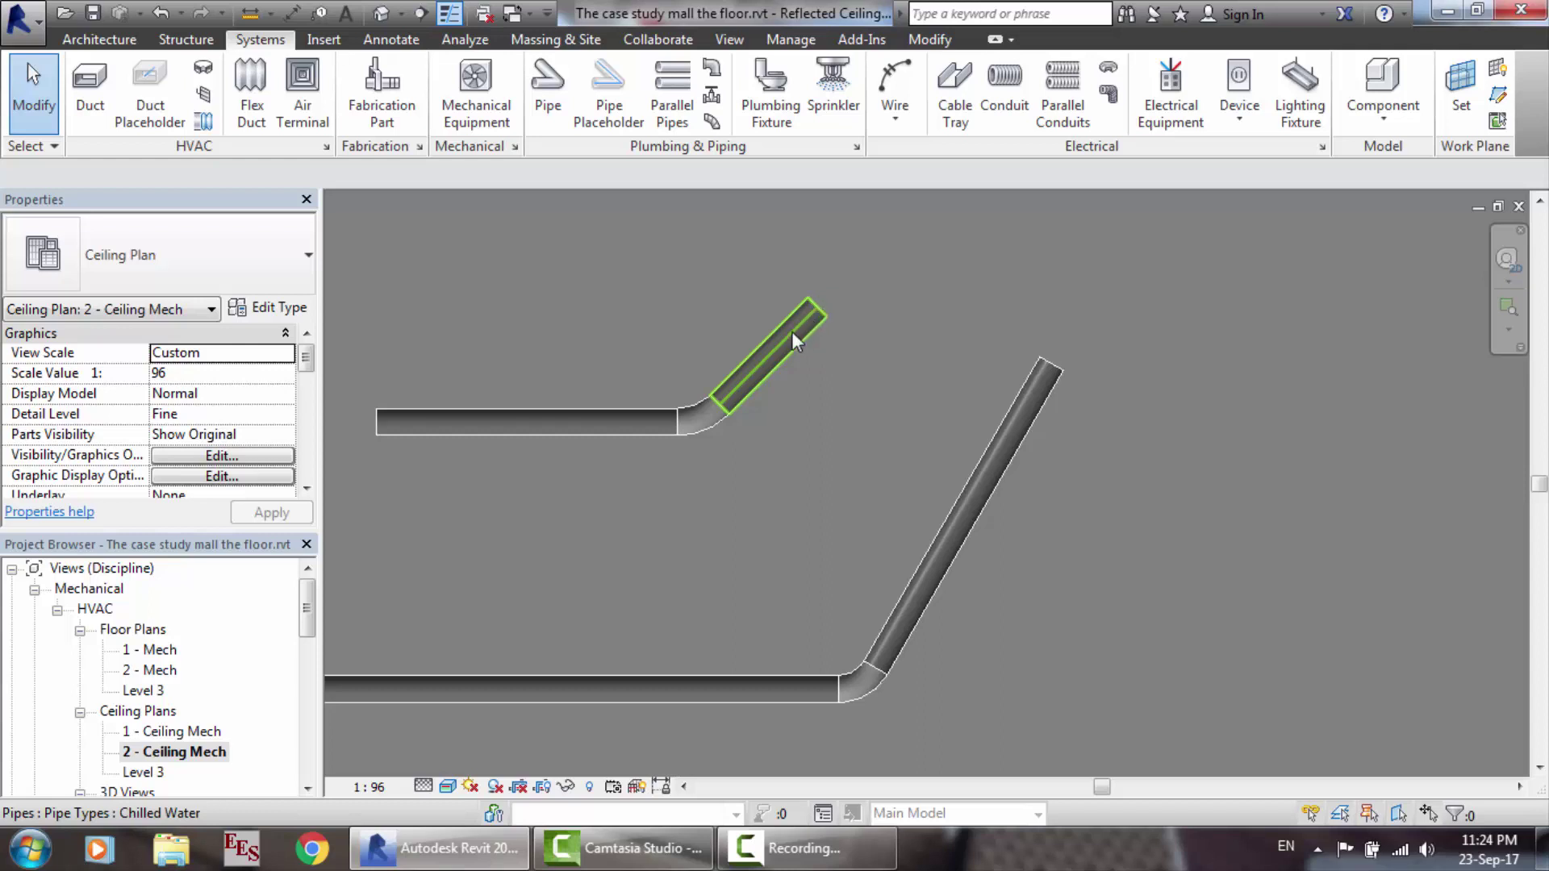
# Step: Move the free end of the upper pipe's angled segment to a shallower slope, making the segment about 1200 mm long at 22.5°
pyautogui.click(791, 330)
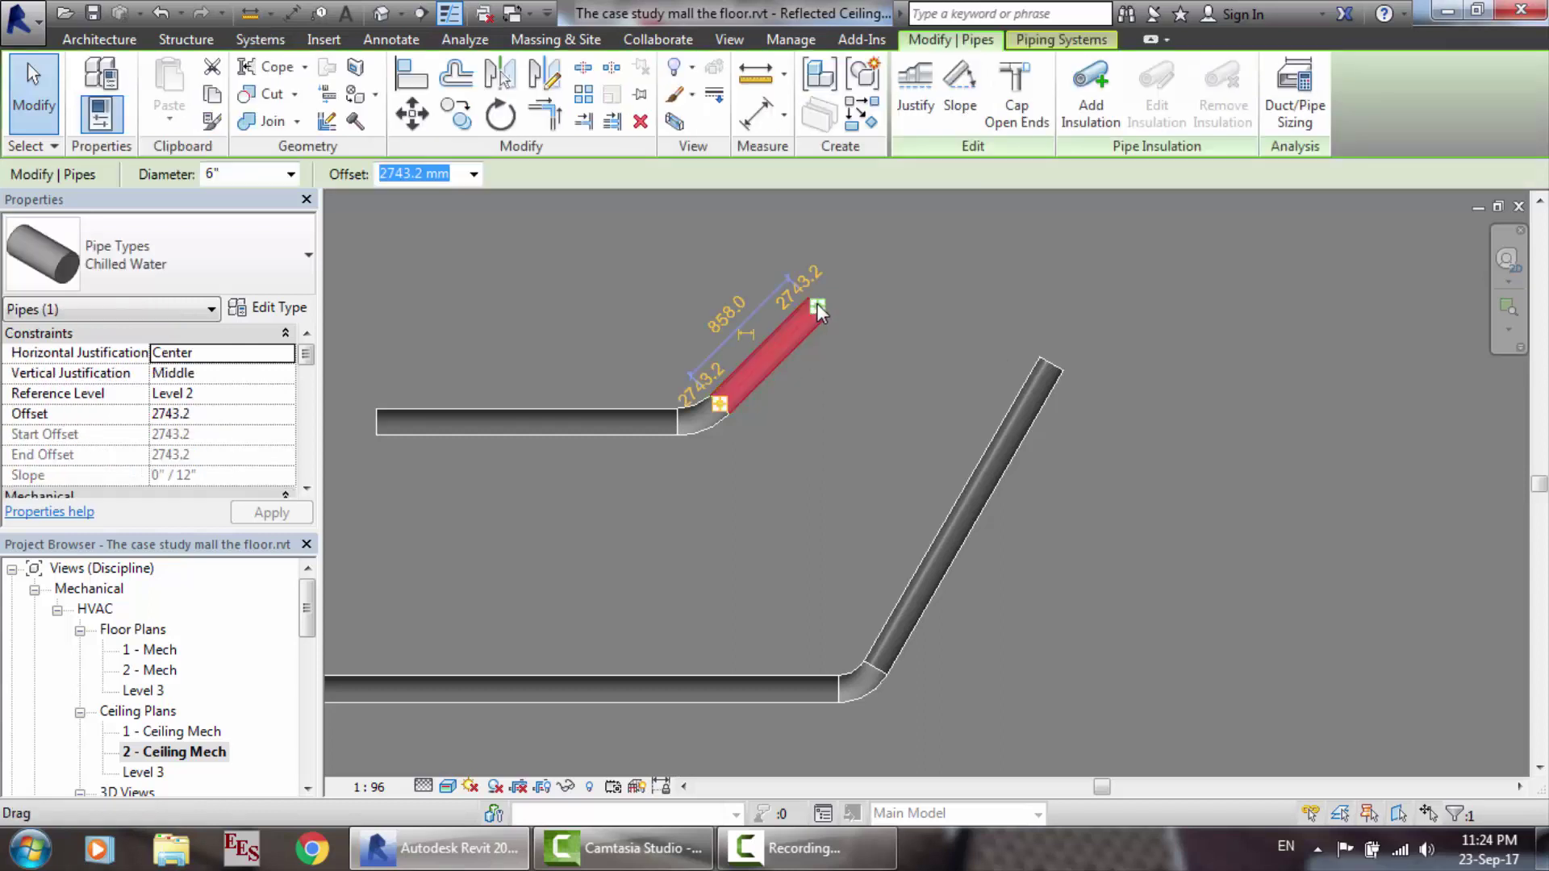
pyautogui.moveTo(818, 305); pyautogui.dragTo(830, 311)
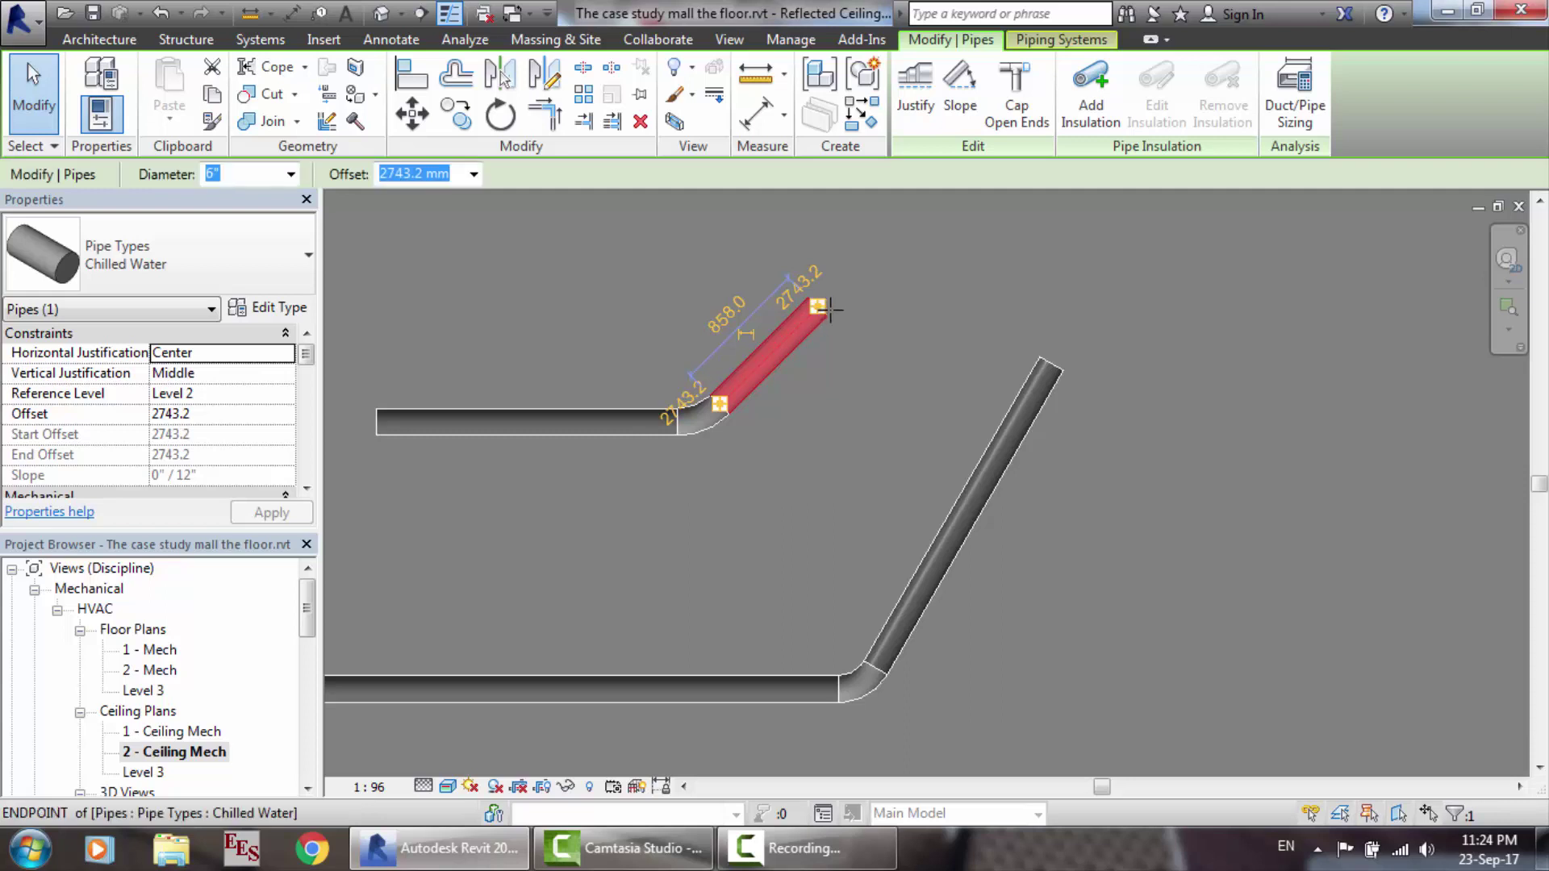
pyautogui.click(830, 309)
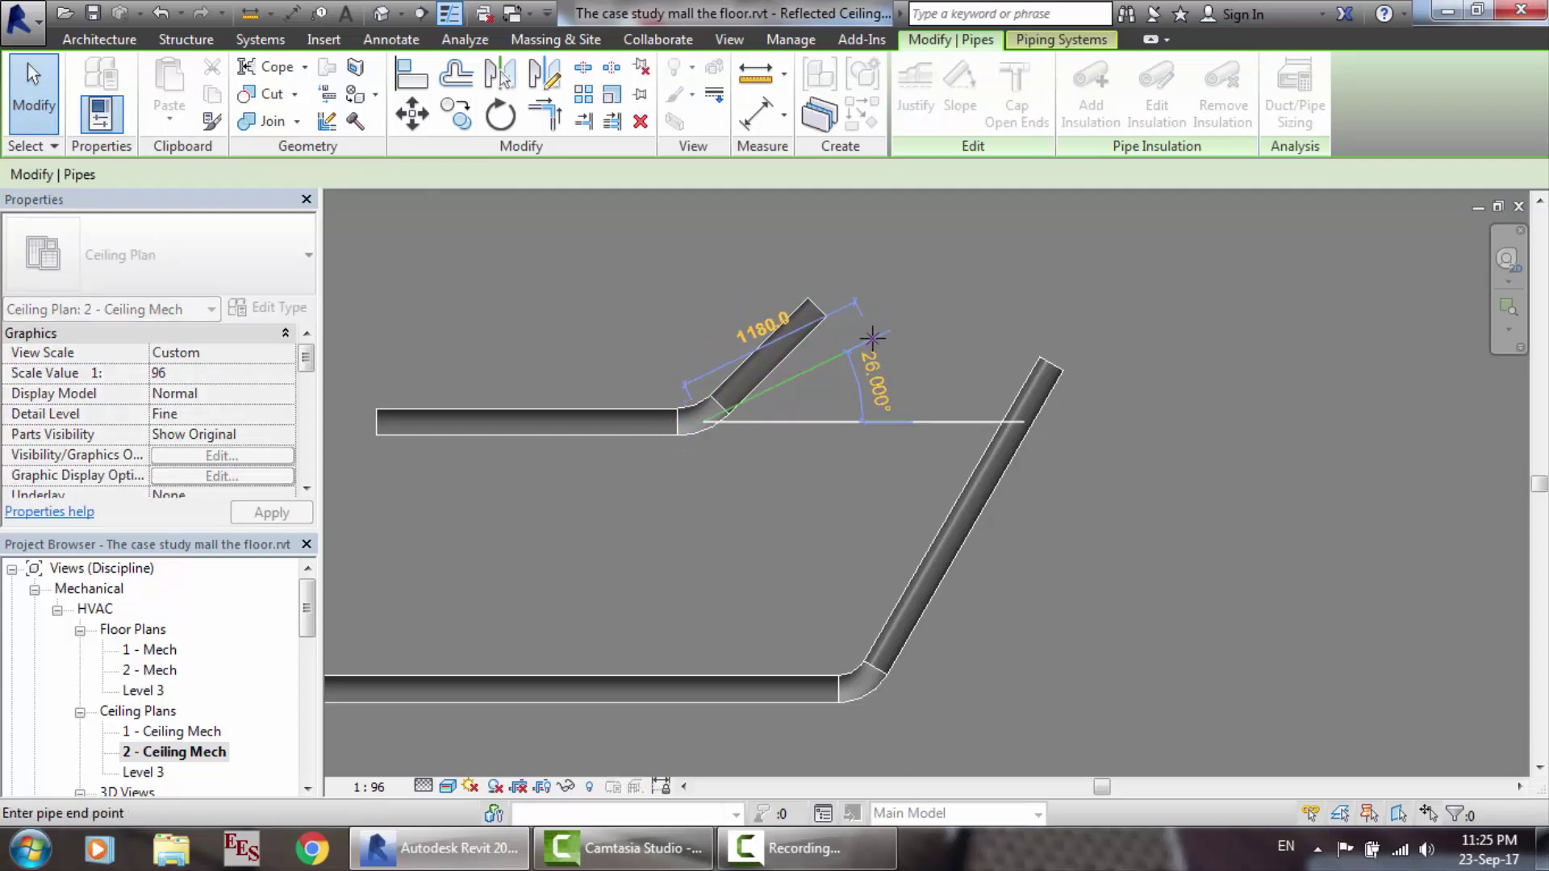
pyautogui.click(872, 338)
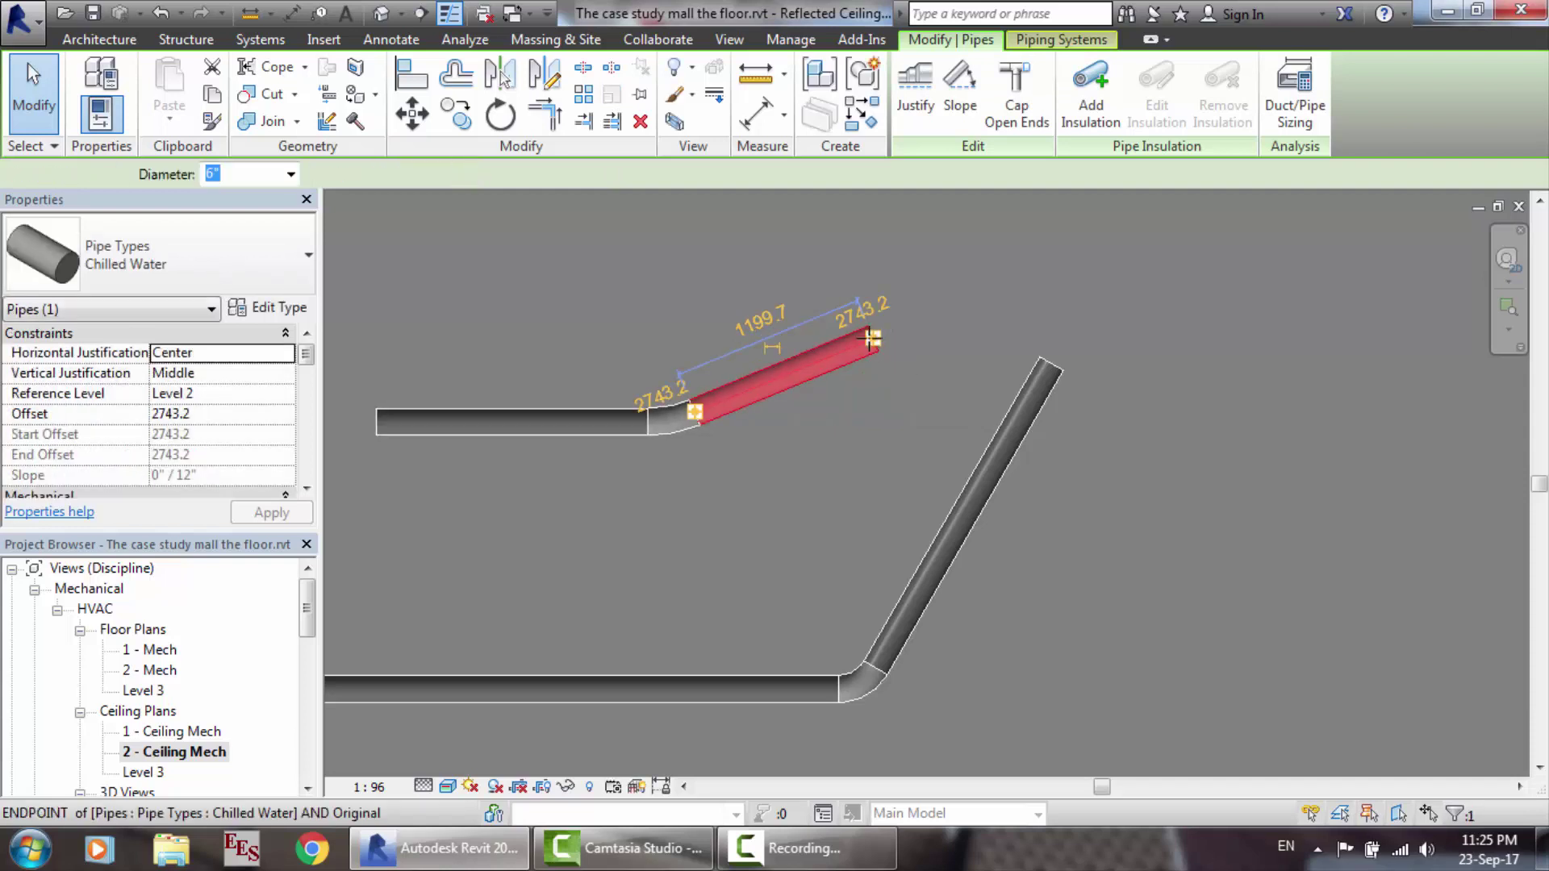
pyautogui.click(872, 337)
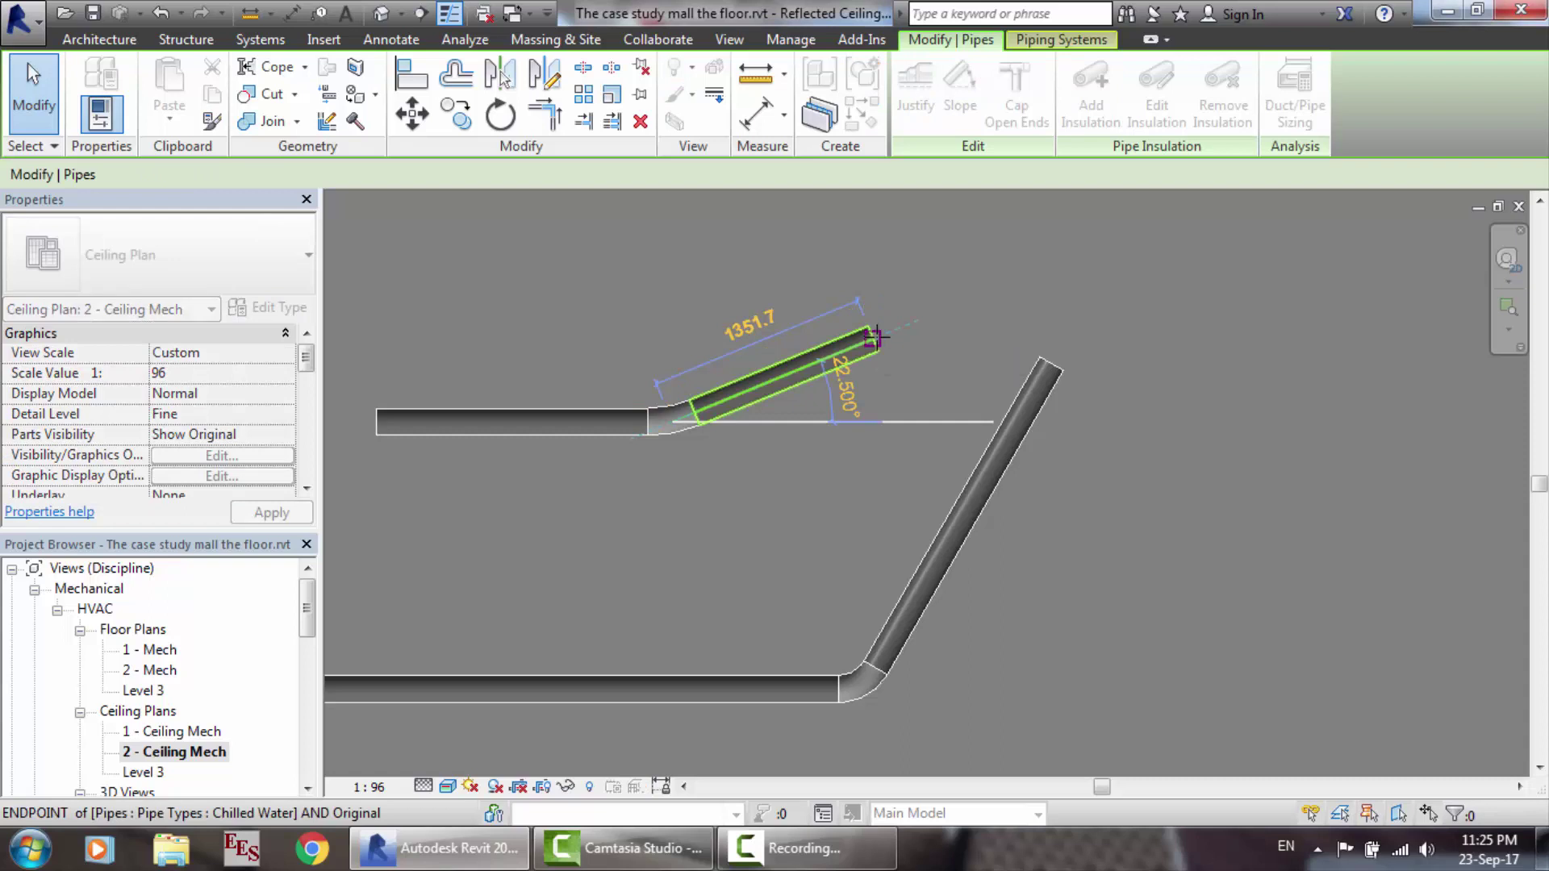
pyautogui.click(875, 337)
pyautogui.press('Escape')
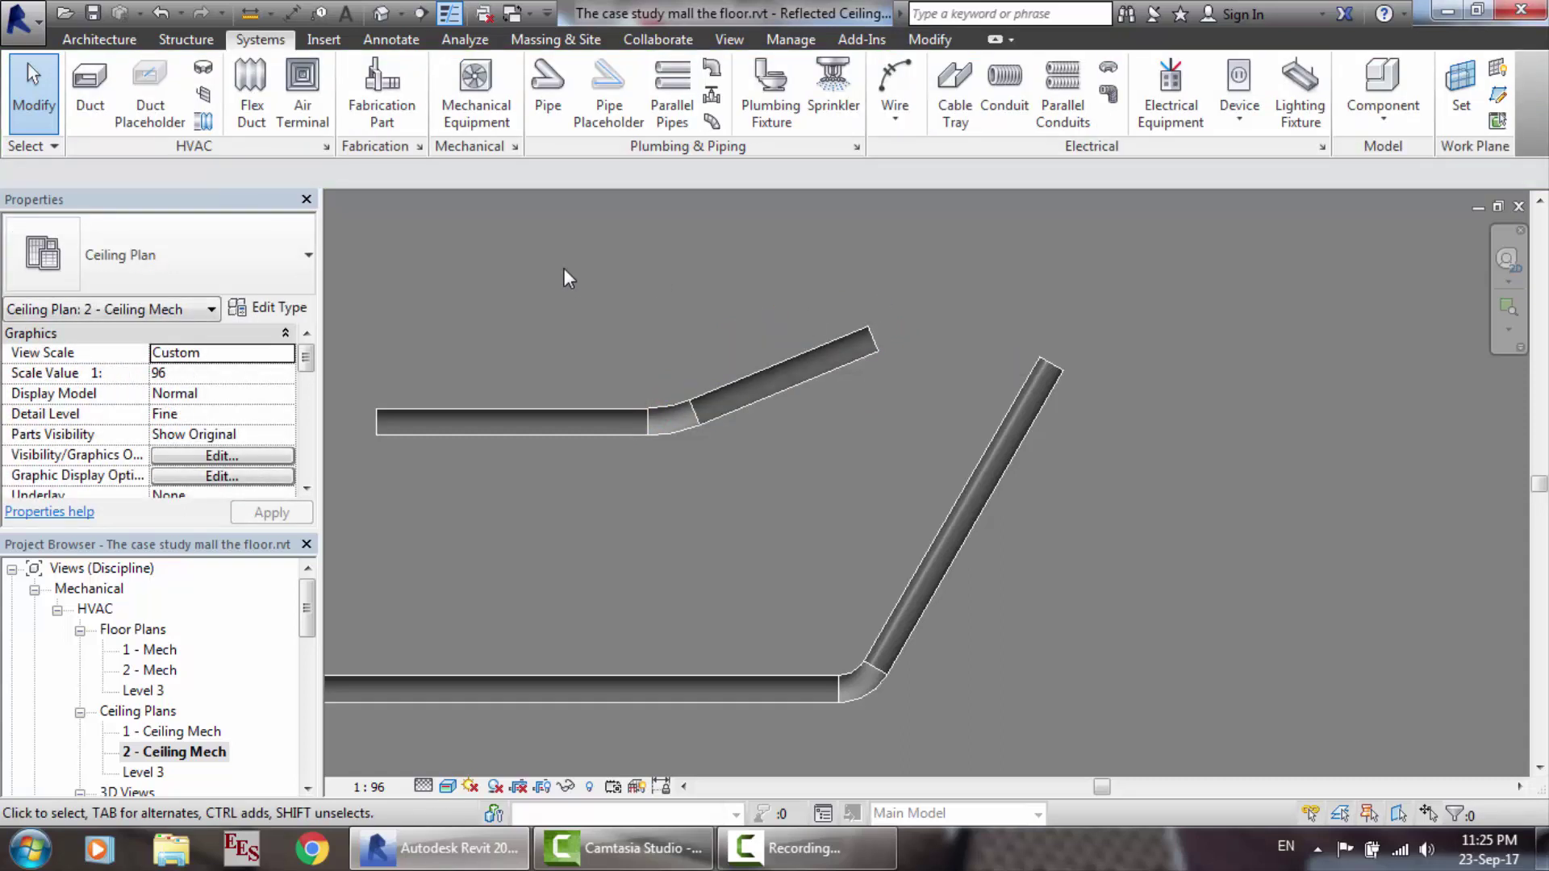
# Step: Review the allowed pipe fitting angles in Mechanical Settings and close the dialog
pyautogui.click(517, 143)
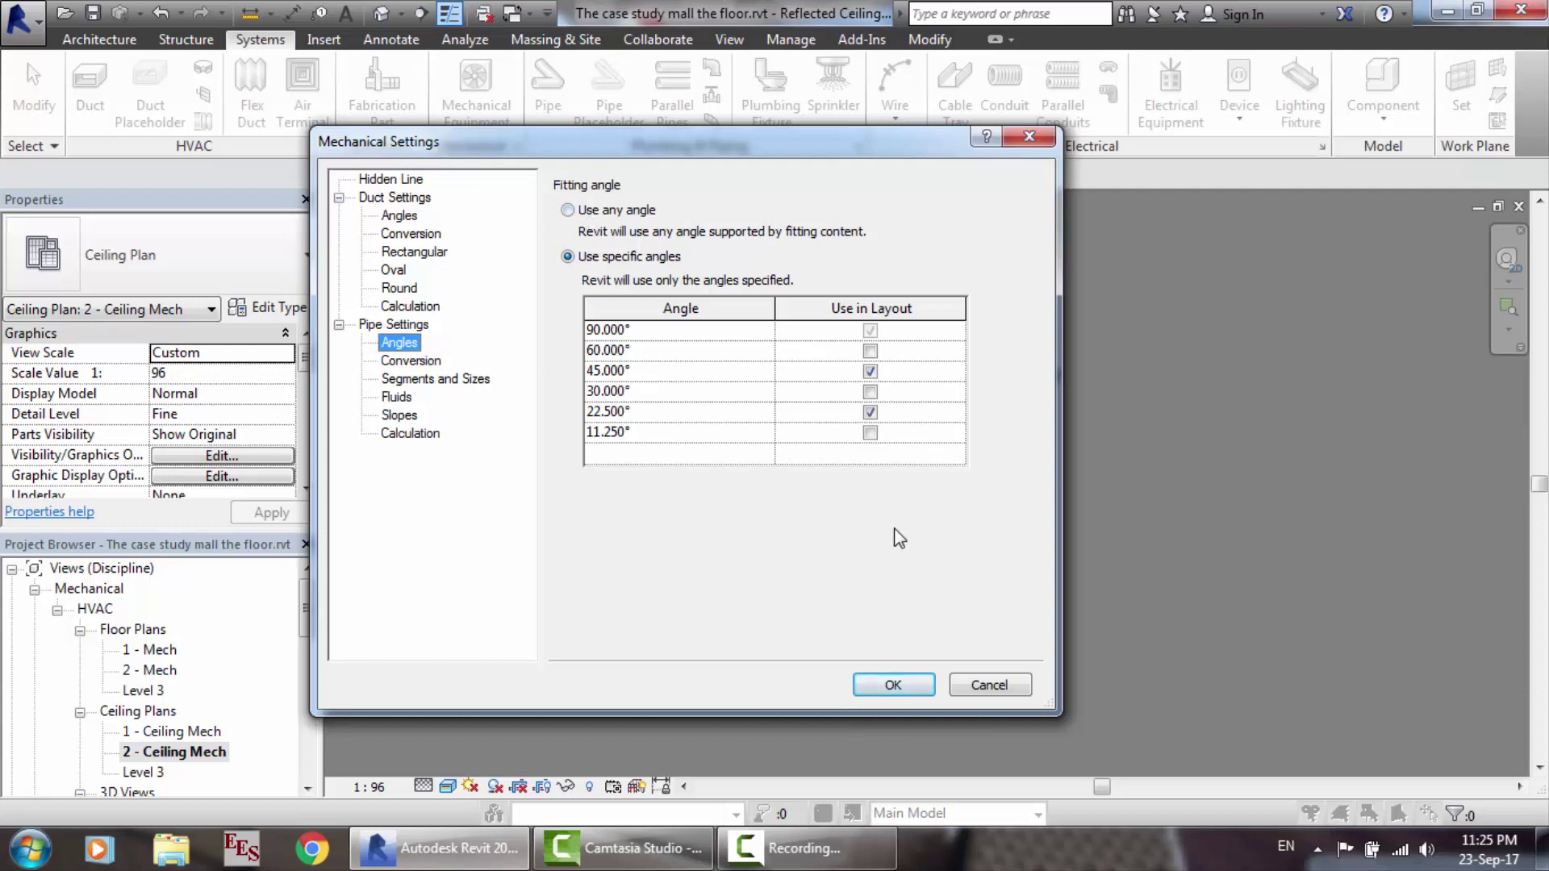
pyautogui.click(894, 686)
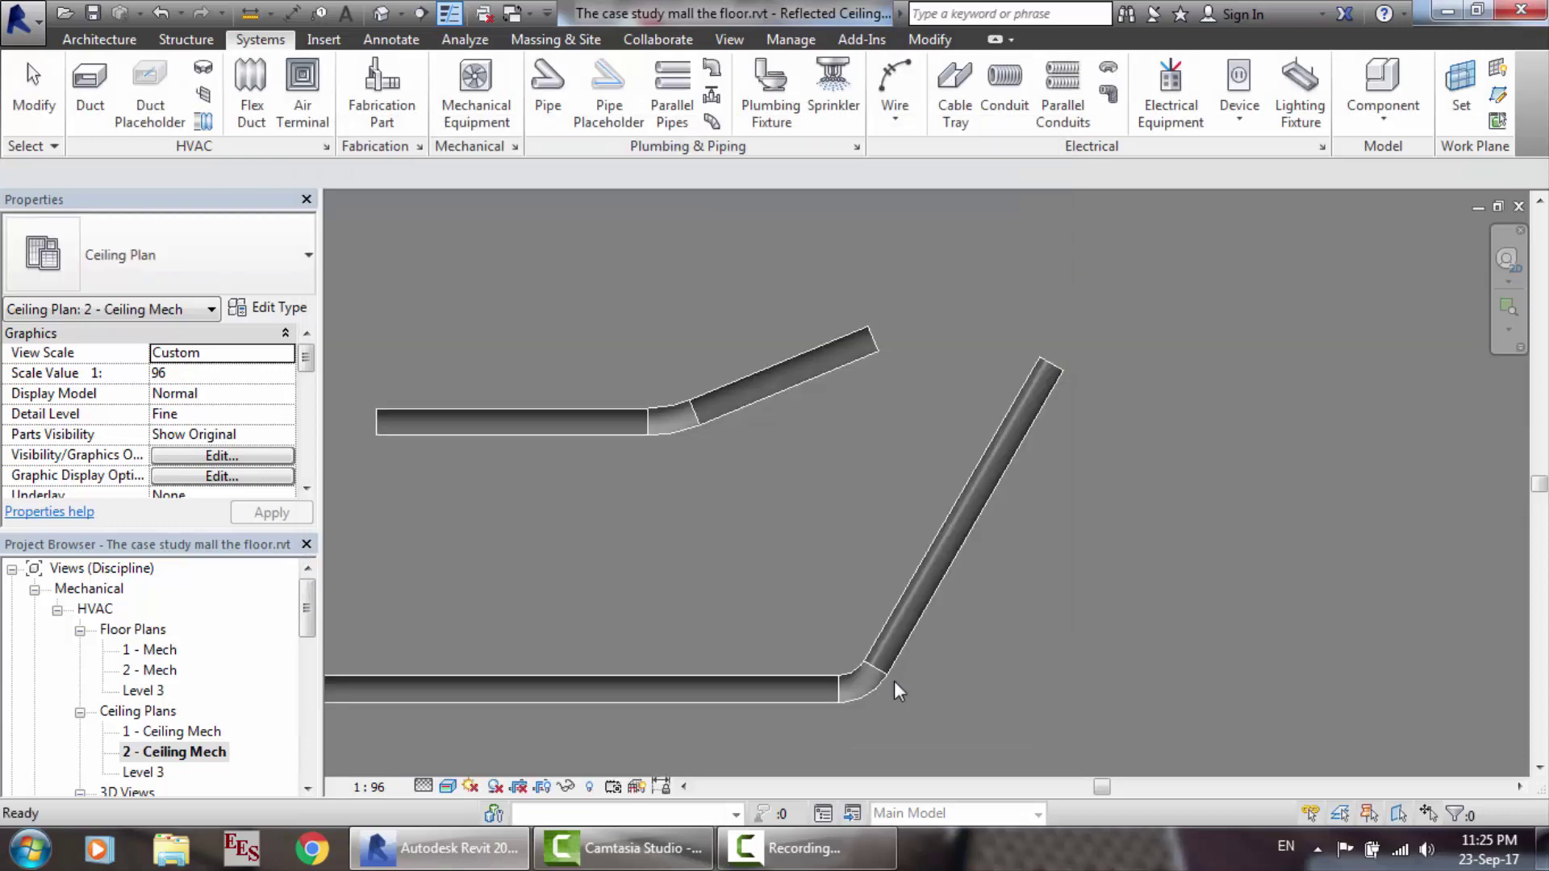
pyautogui.click(888, 861)
pyautogui.click(1440, 741)
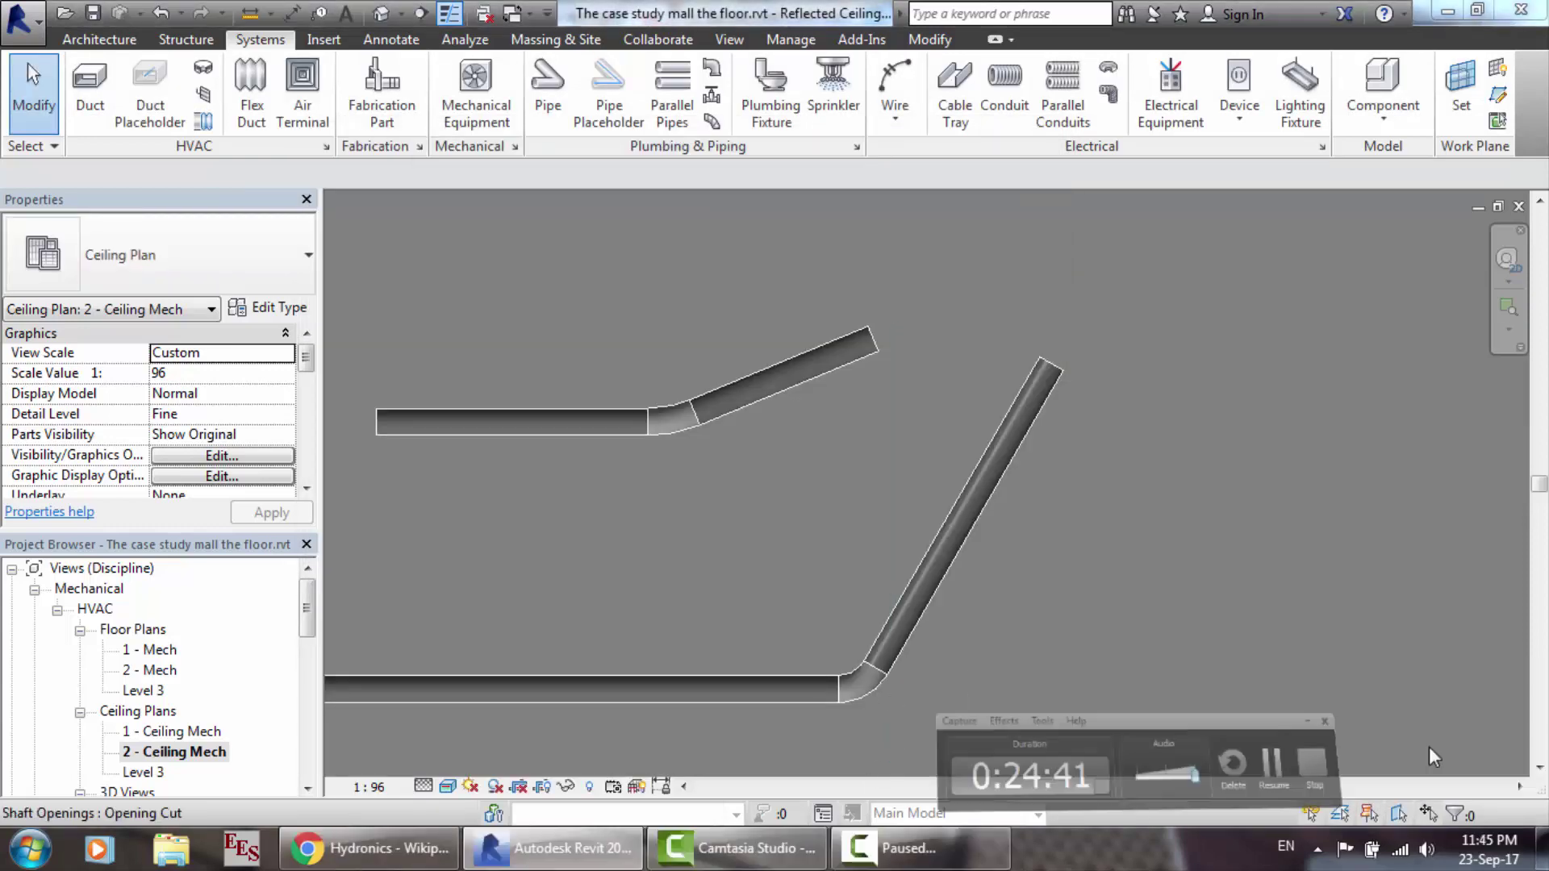
# Step: Save the project and show the pipe conversion settings with their list of system classifications in Mechanical Settings
pyautogui.click(515, 146)
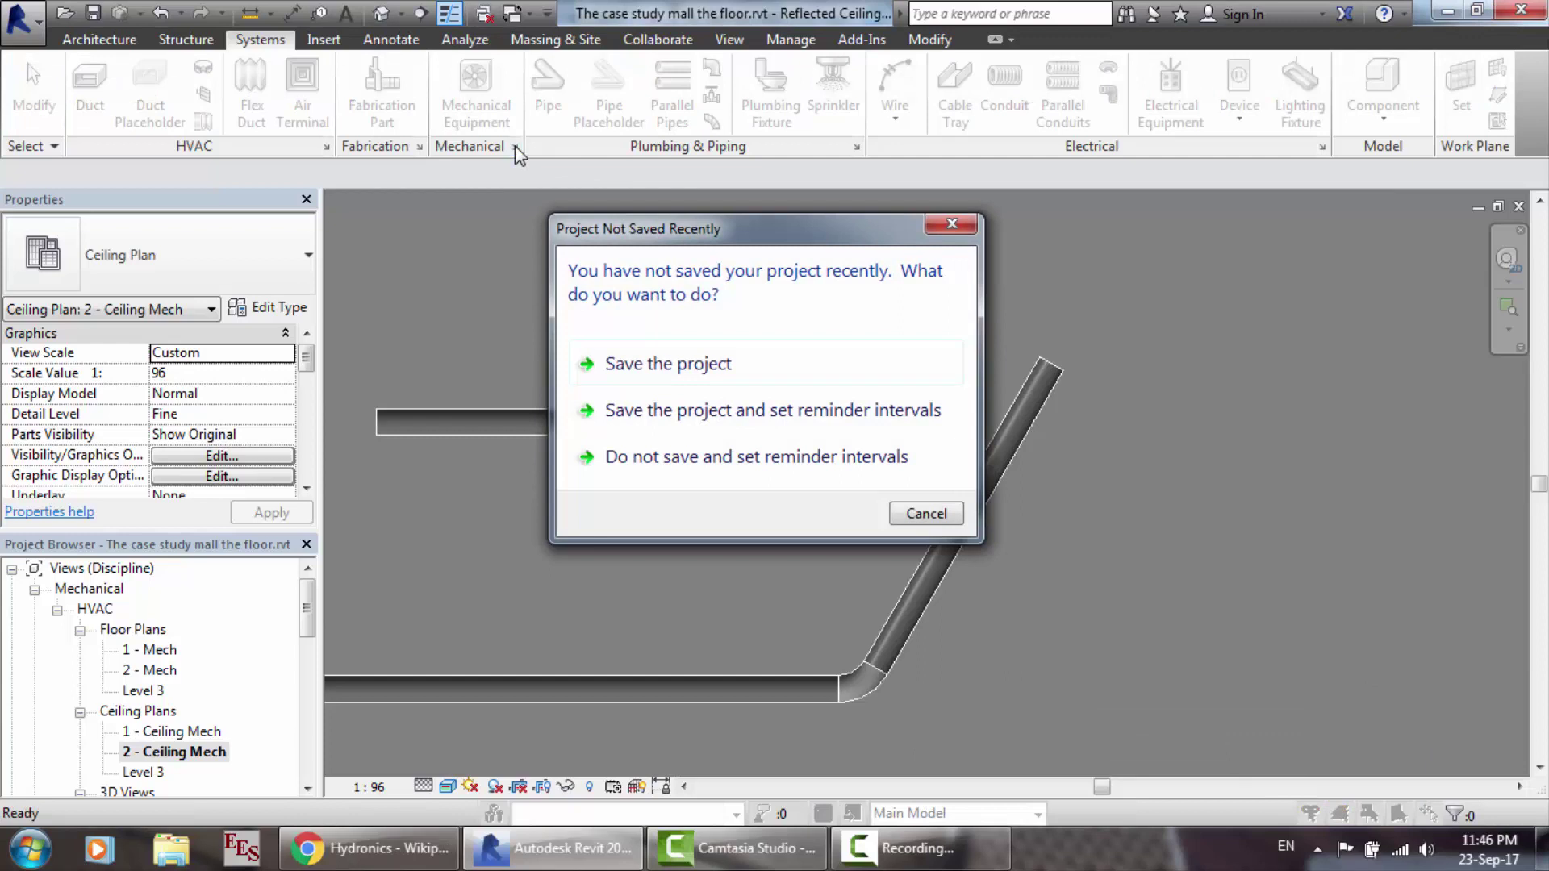
pyautogui.click(687, 368)
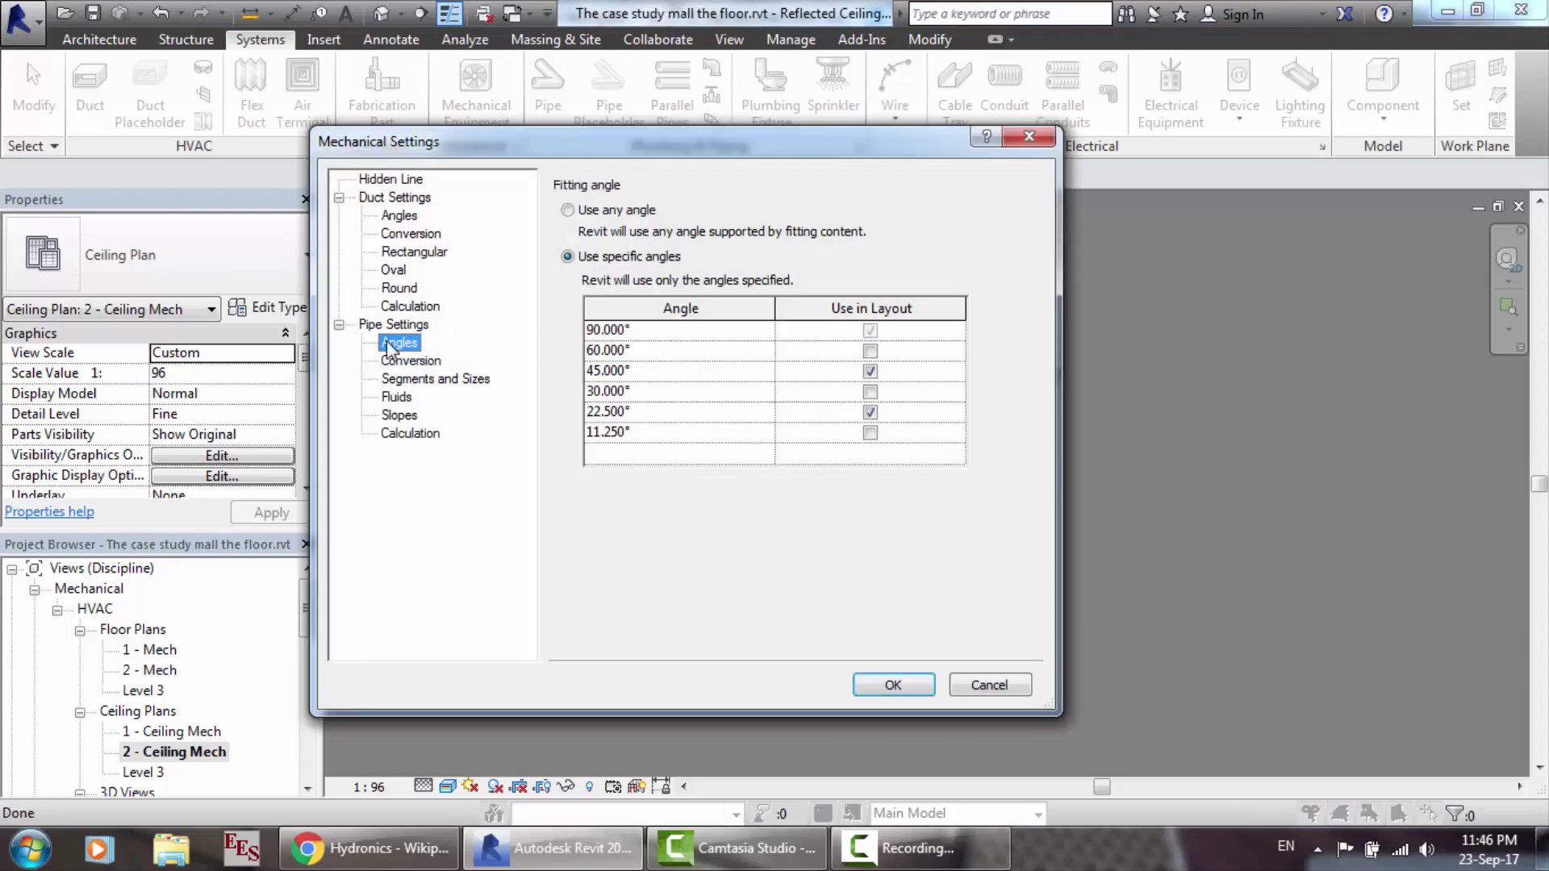
pyautogui.click(410, 360)
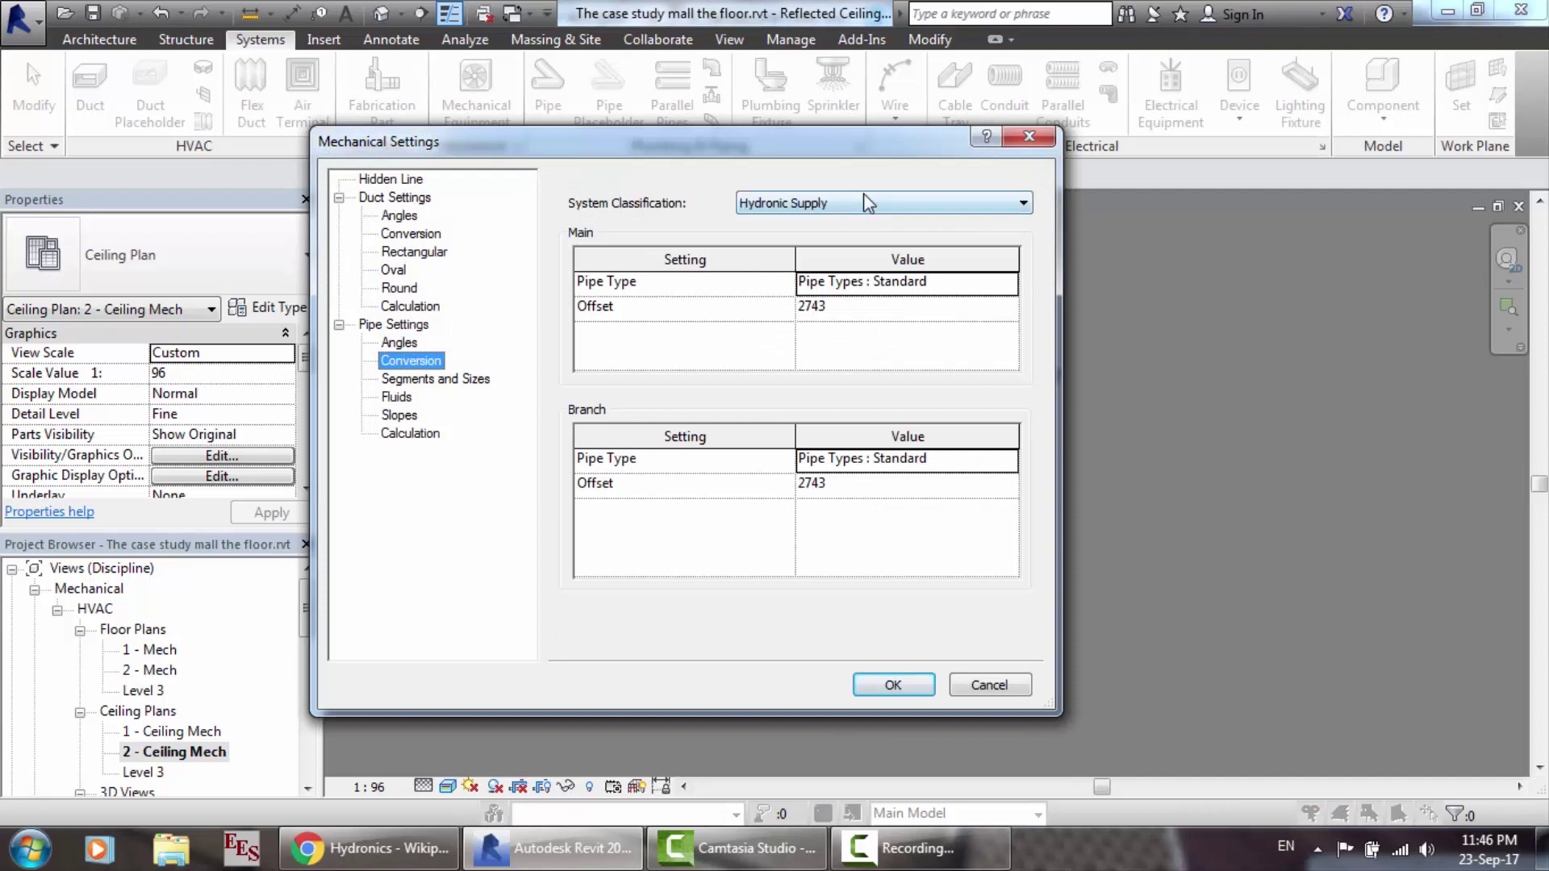
pyautogui.click(901, 208)
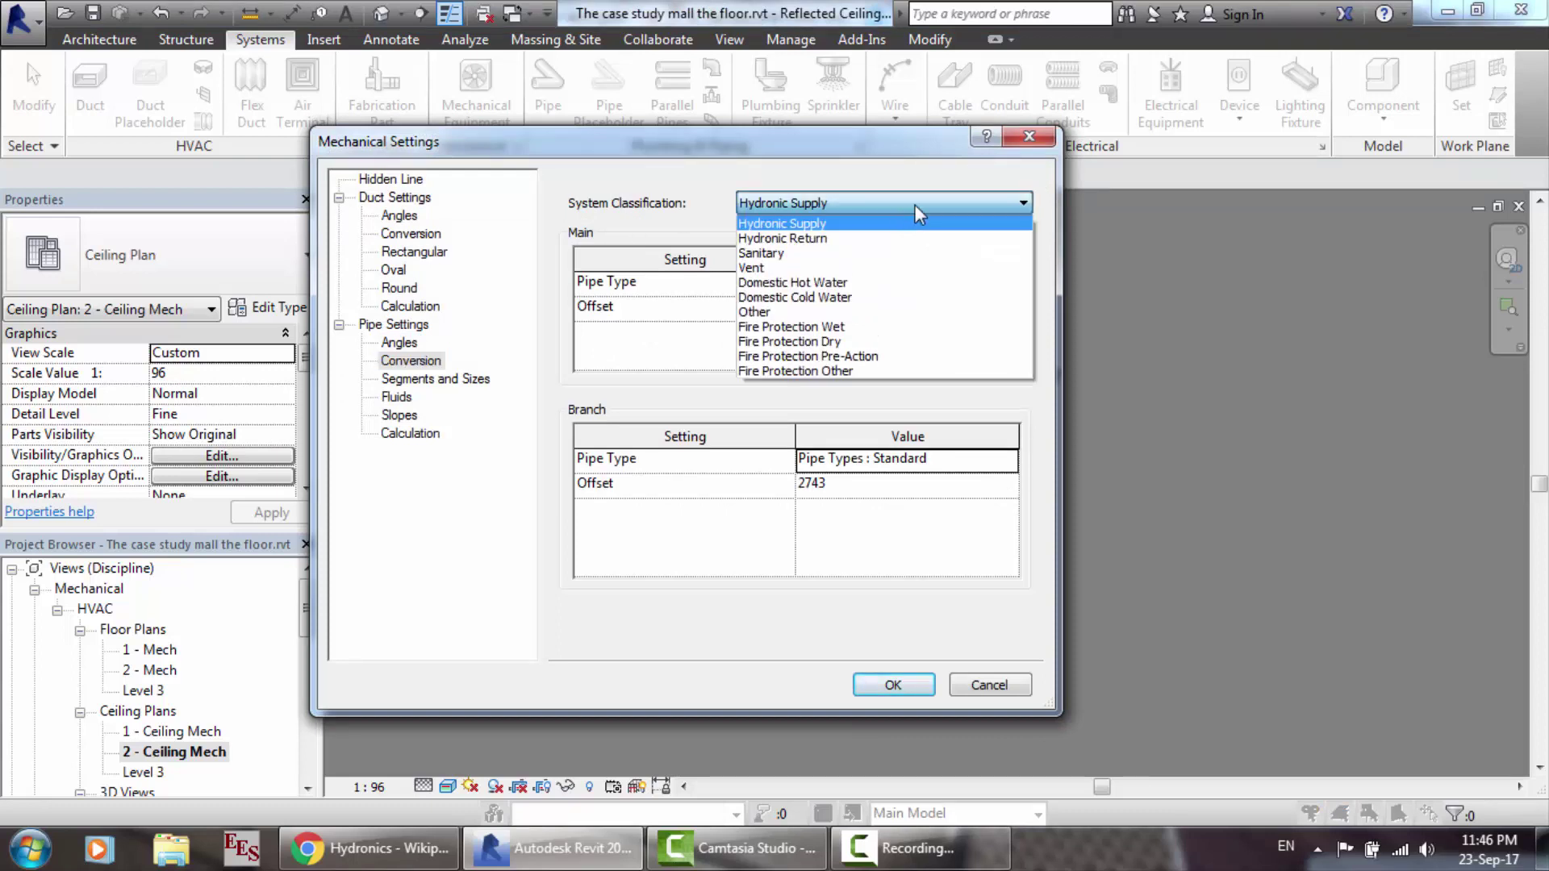
pyautogui.click(844, 205)
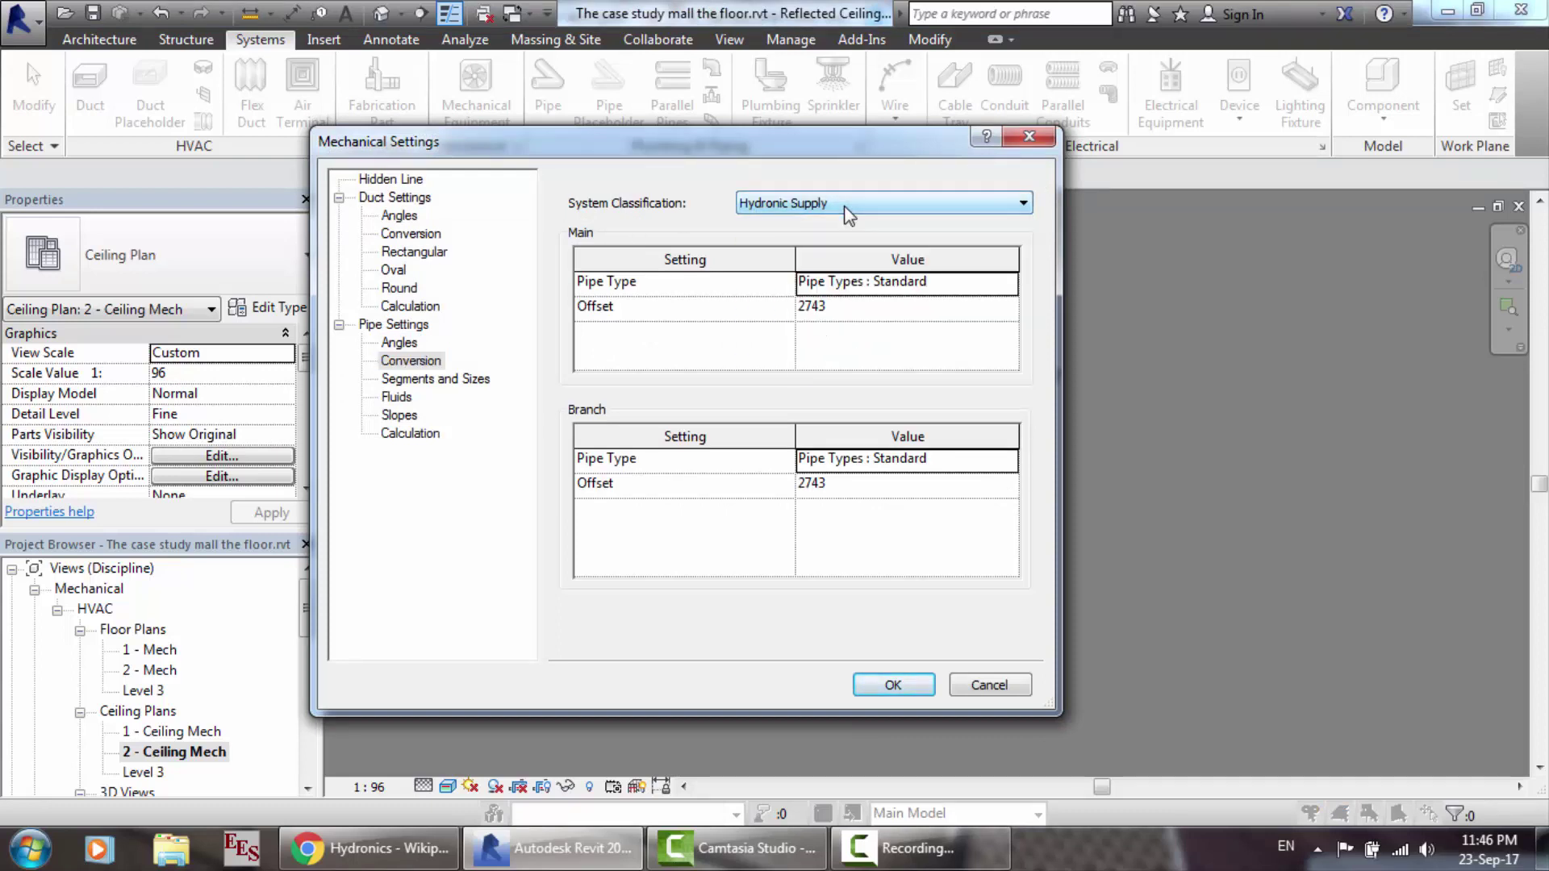
# Step: Switch to Chrome and highlight the introductory paragraph of the Wikipedia article on Hydronics for reading
pyautogui.click(367, 847)
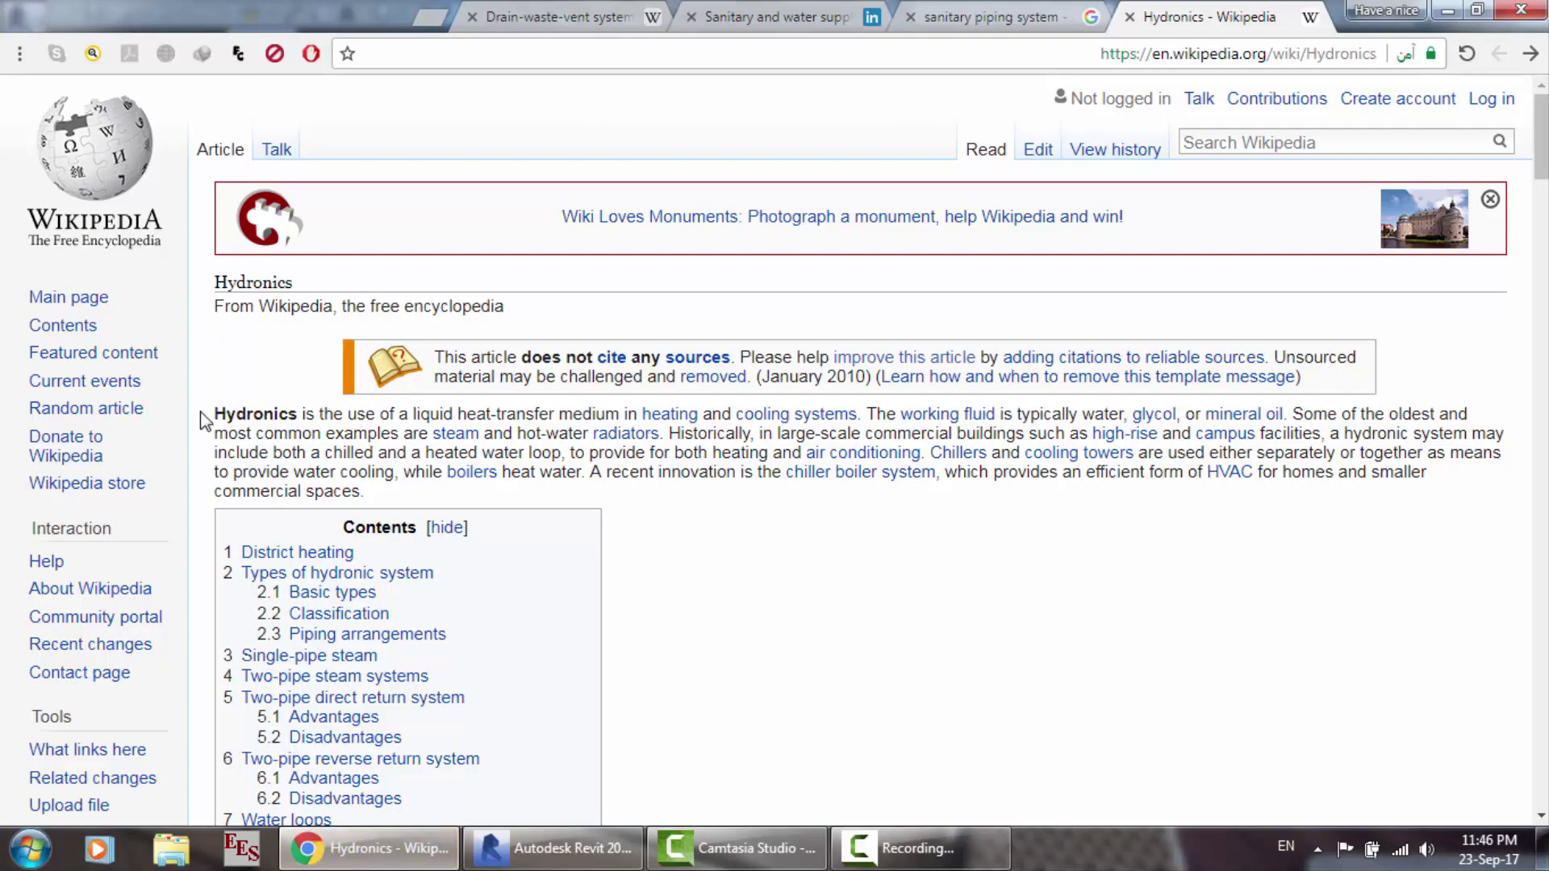
pyautogui.moveTo(204, 420); pyautogui.dragTo(417, 507)
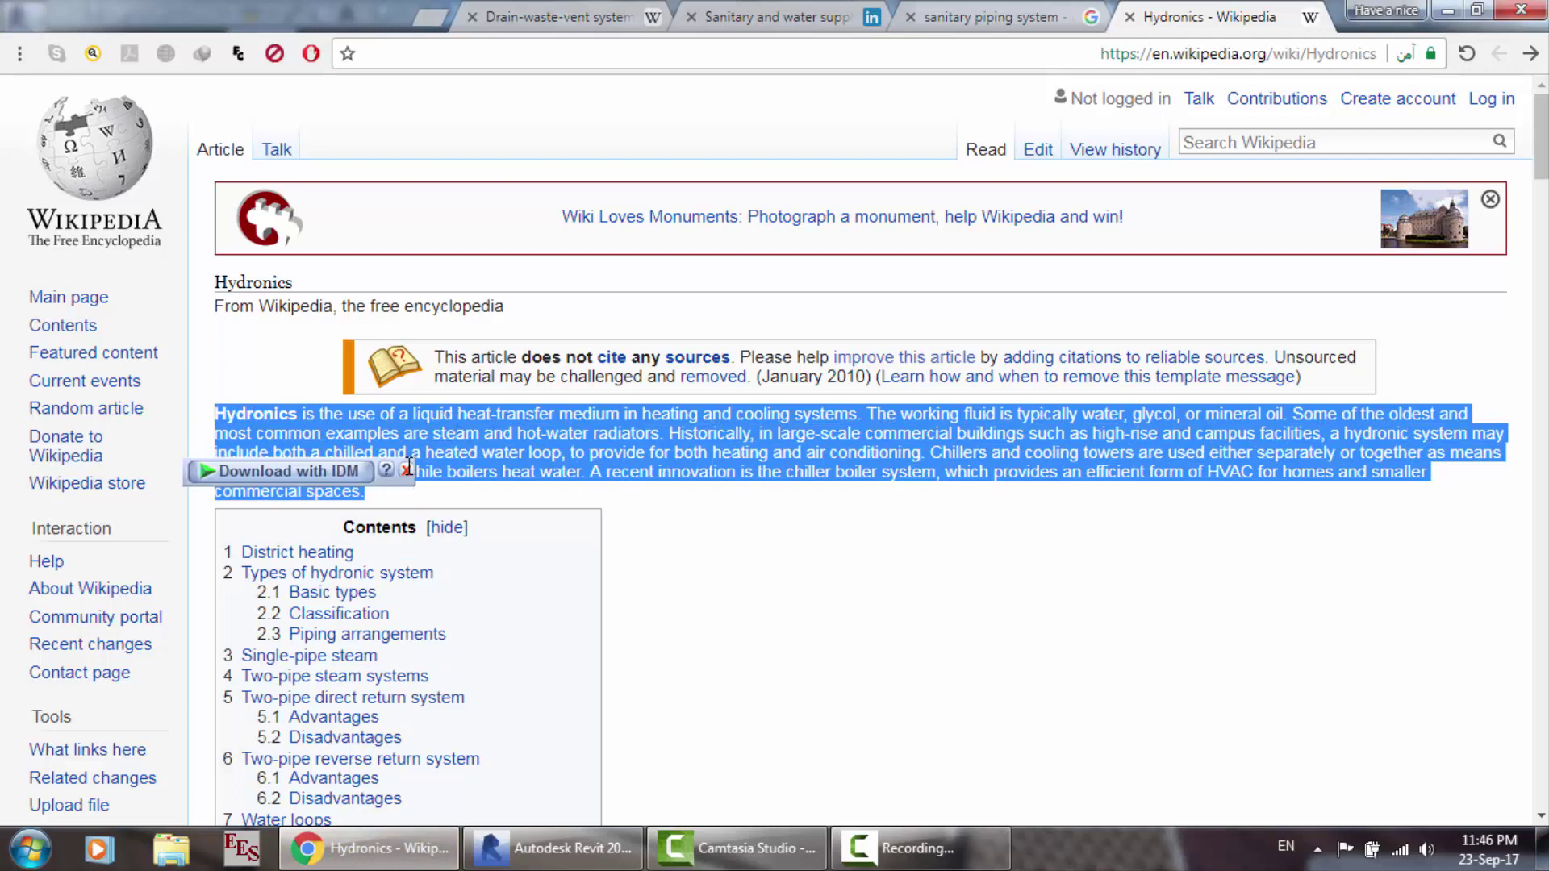
pyautogui.click(401, 470)
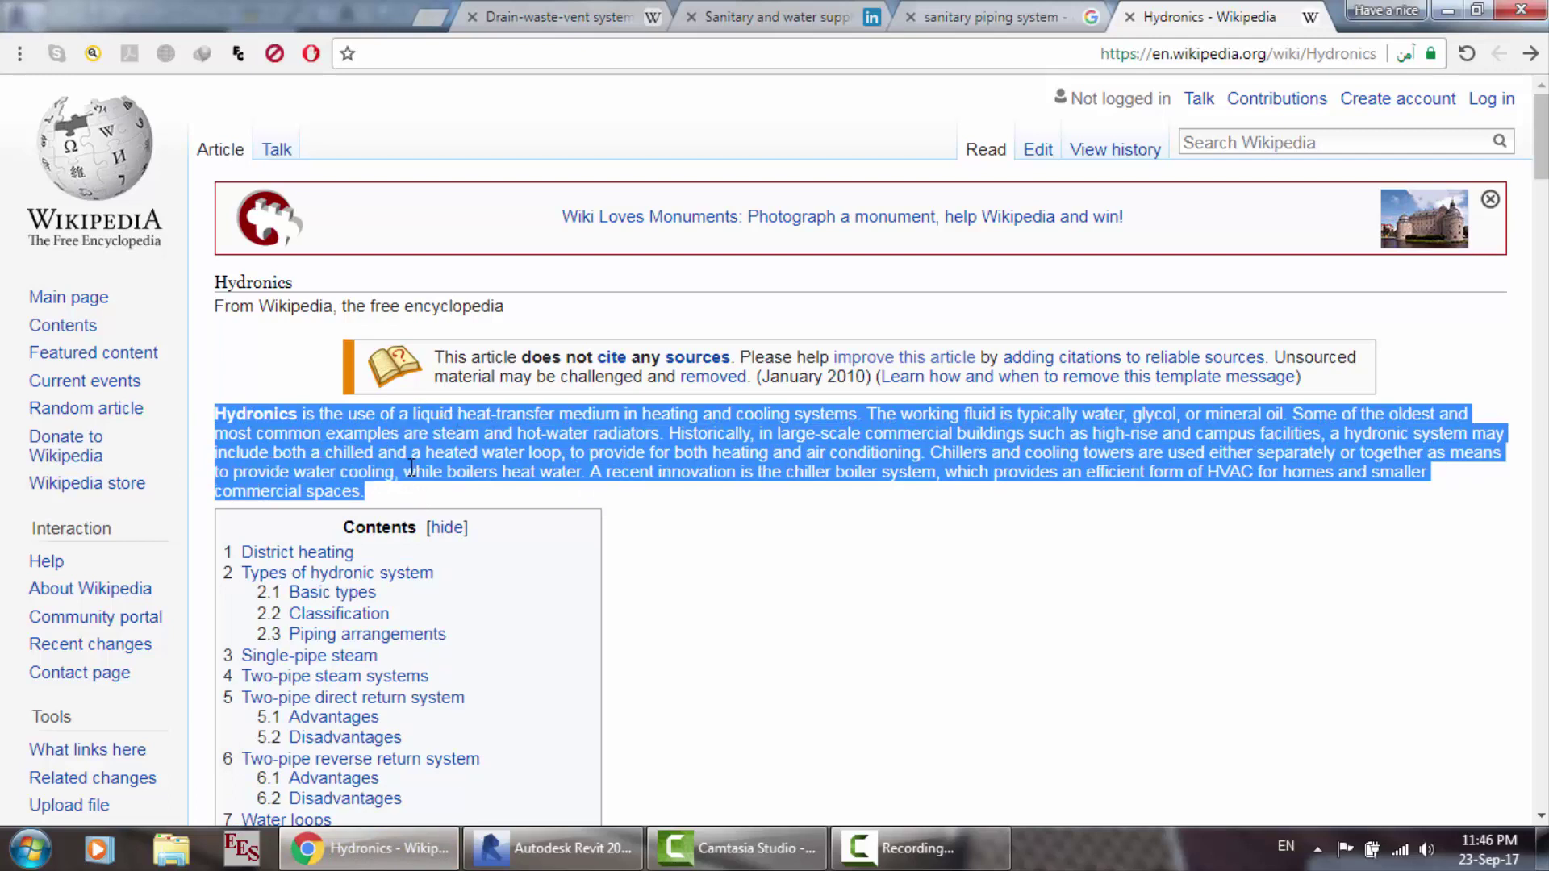
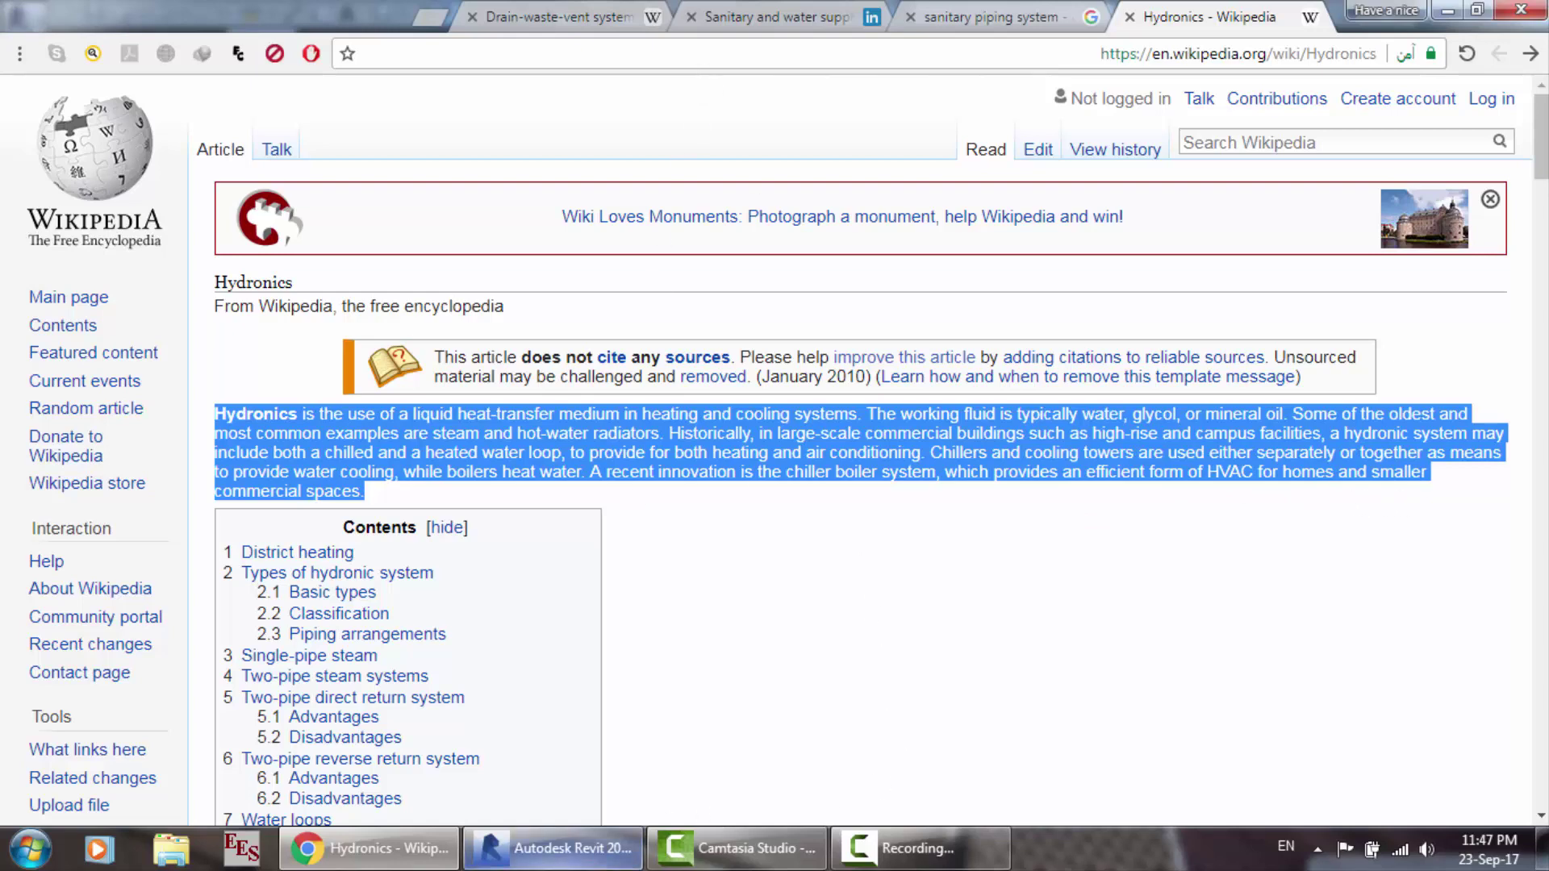
# Step: Return to Revit and review the available system classifications in the pipe conversion settings, keeping Hydronic Supply
pyautogui.click(562, 863)
pyautogui.click(860, 202)
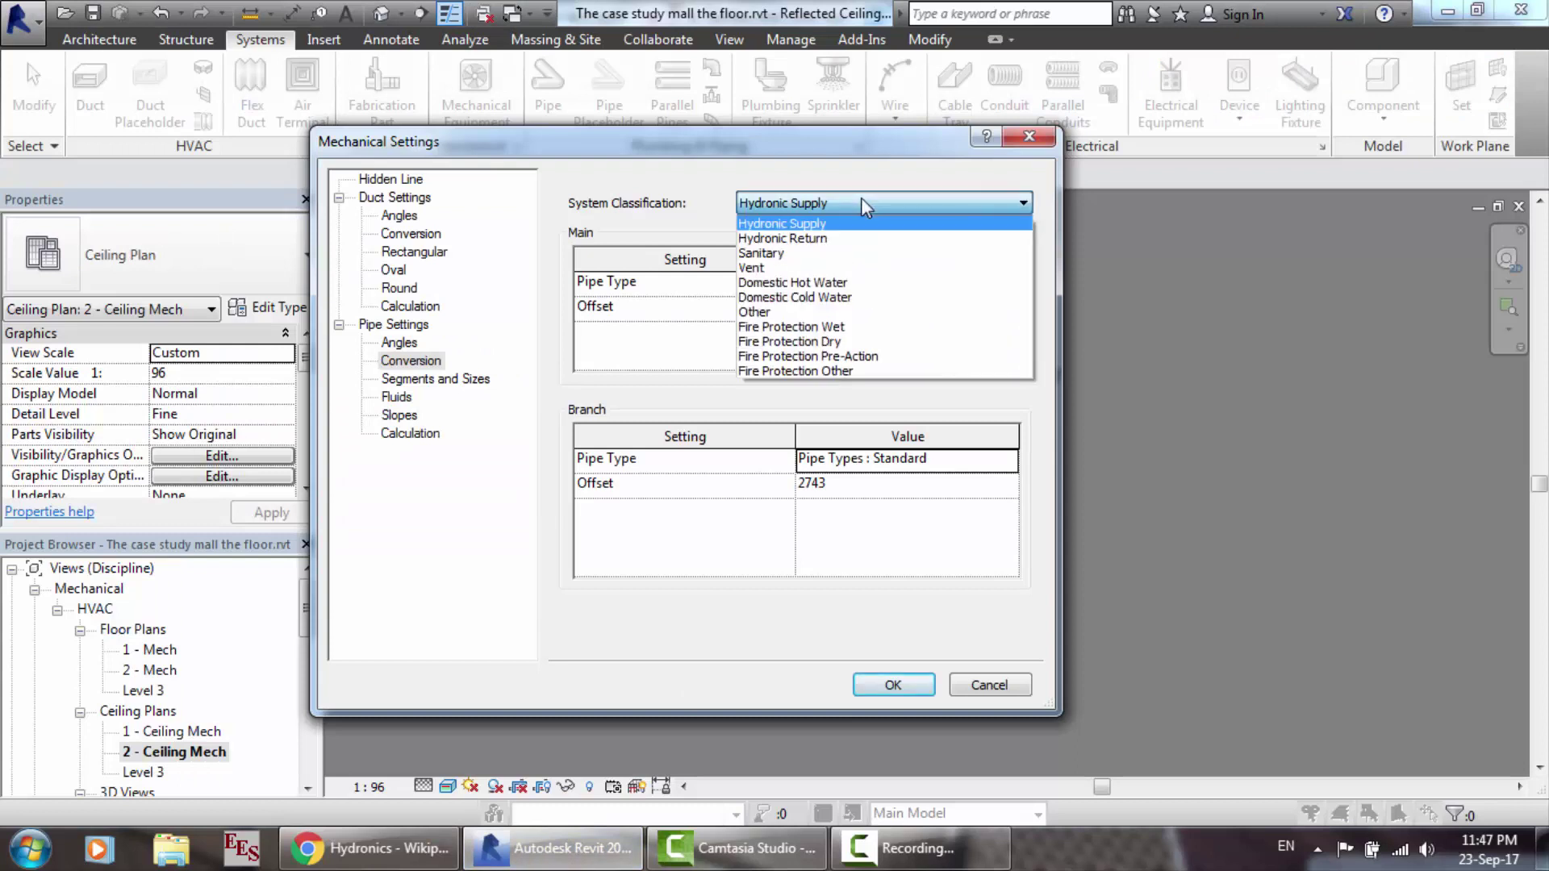
pyautogui.click(703, 211)
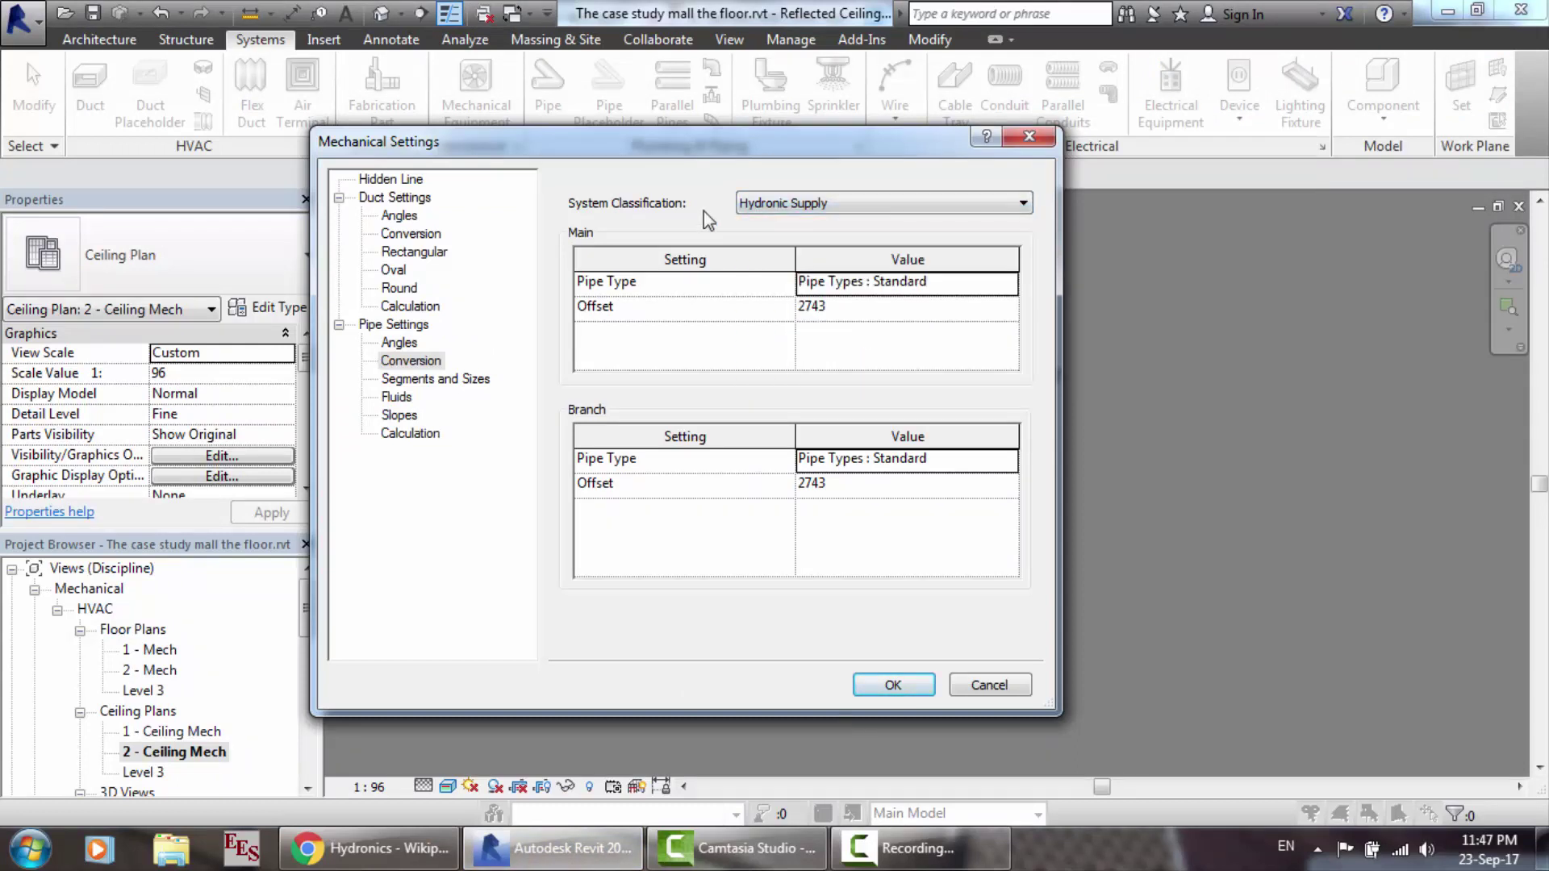
pyautogui.click(766, 203)
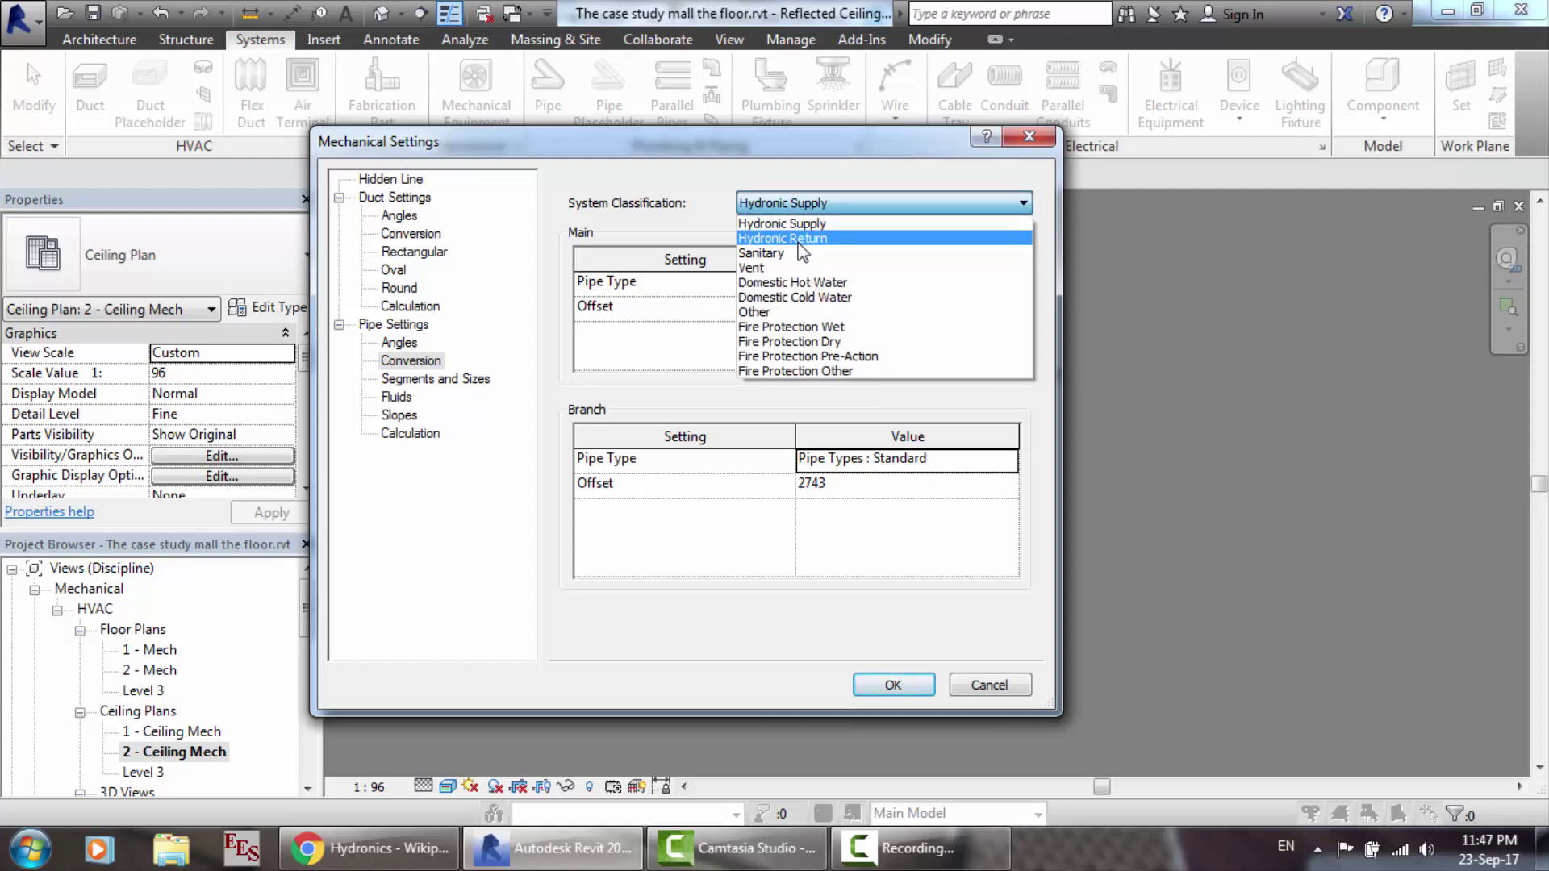
pyautogui.click(661, 206)
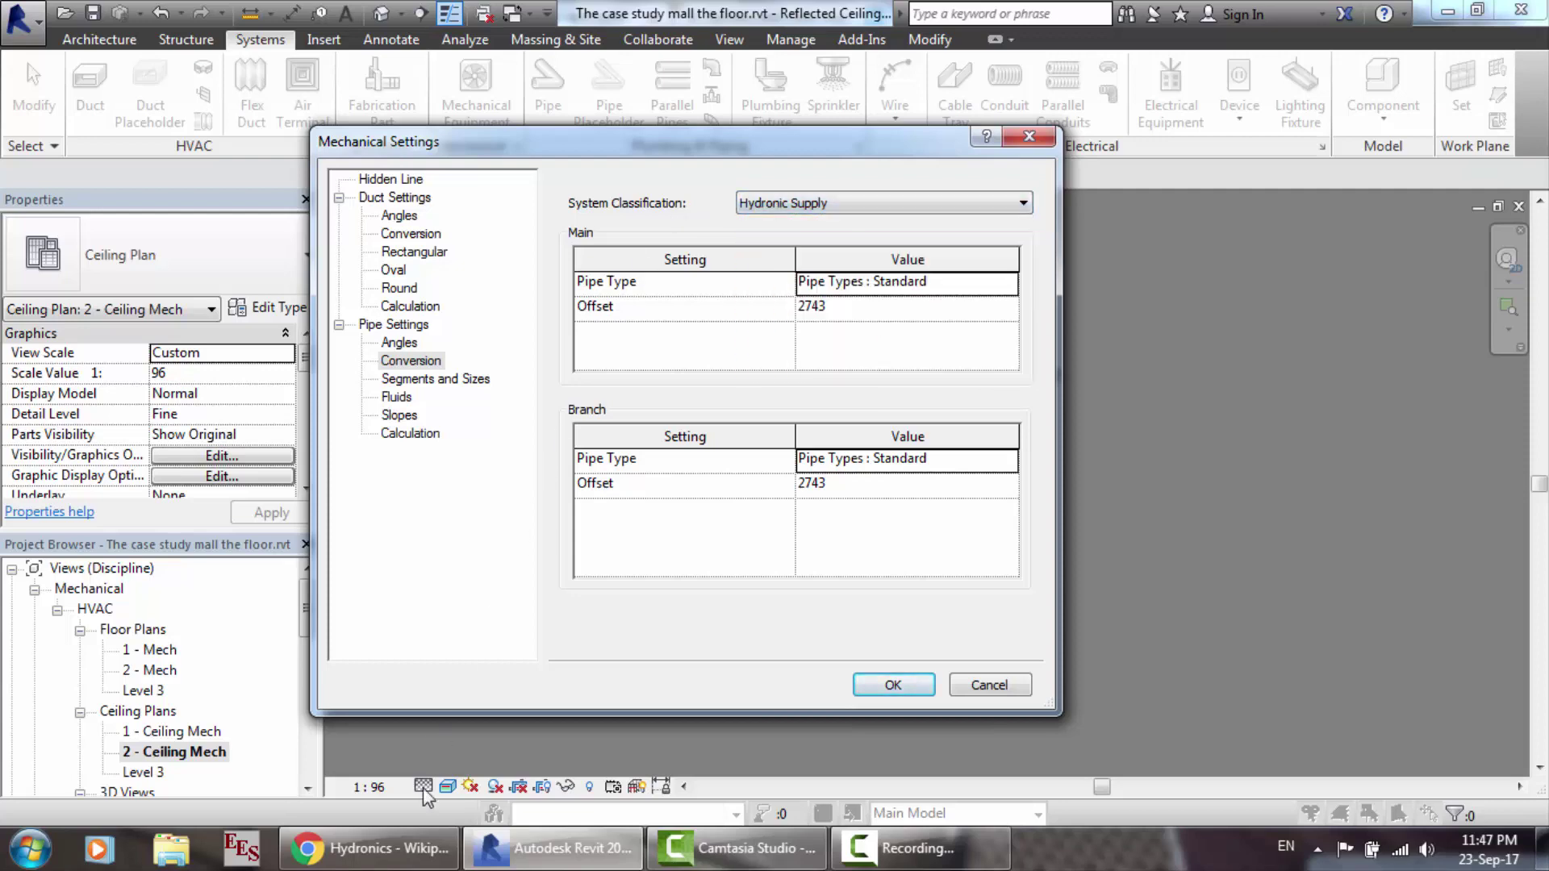
# Step: Switch to Chrome and examine the sanitary system diagram in the image results for sanitary piping system
pyautogui.click(418, 839)
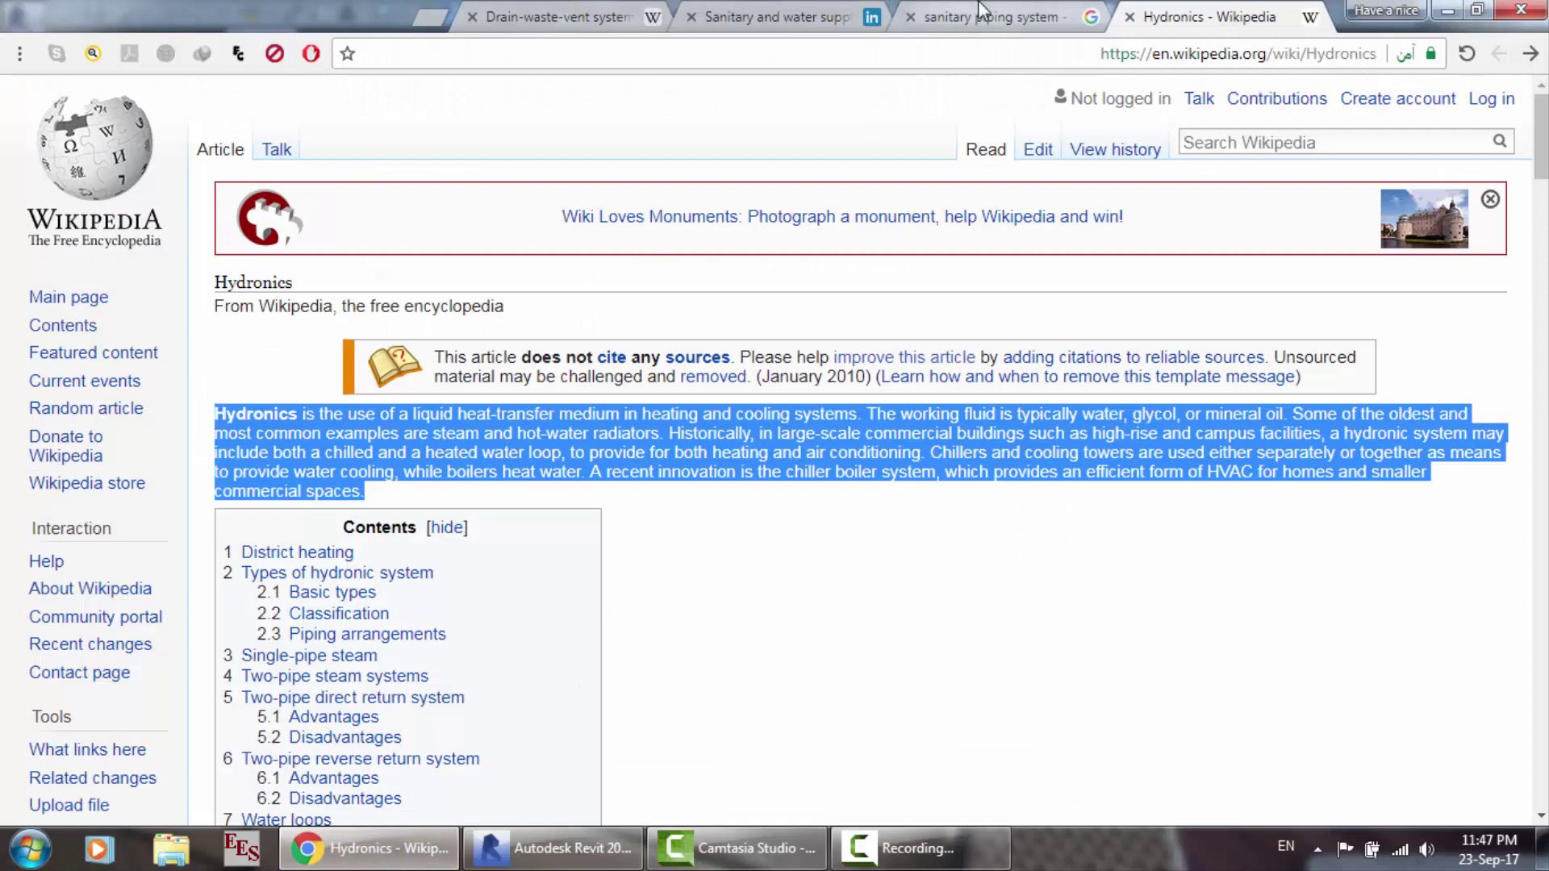
pyautogui.click(981, 11)
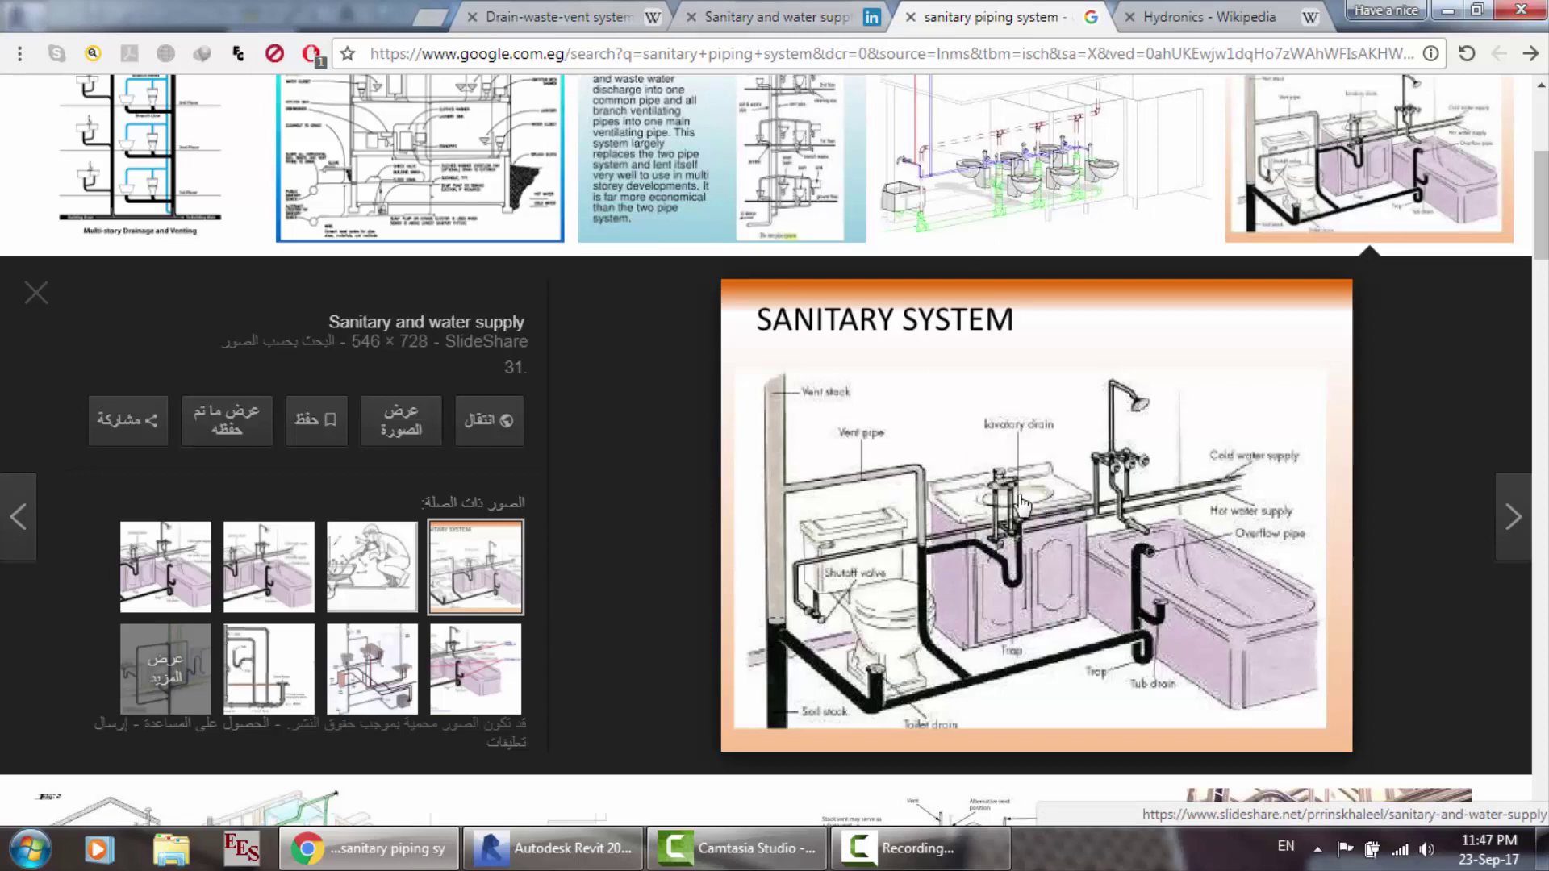
# Step: Examine the overhead sewer system slide in the Sanitary and water supply presentation on SlideShare
pyautogui.click(776, 15)
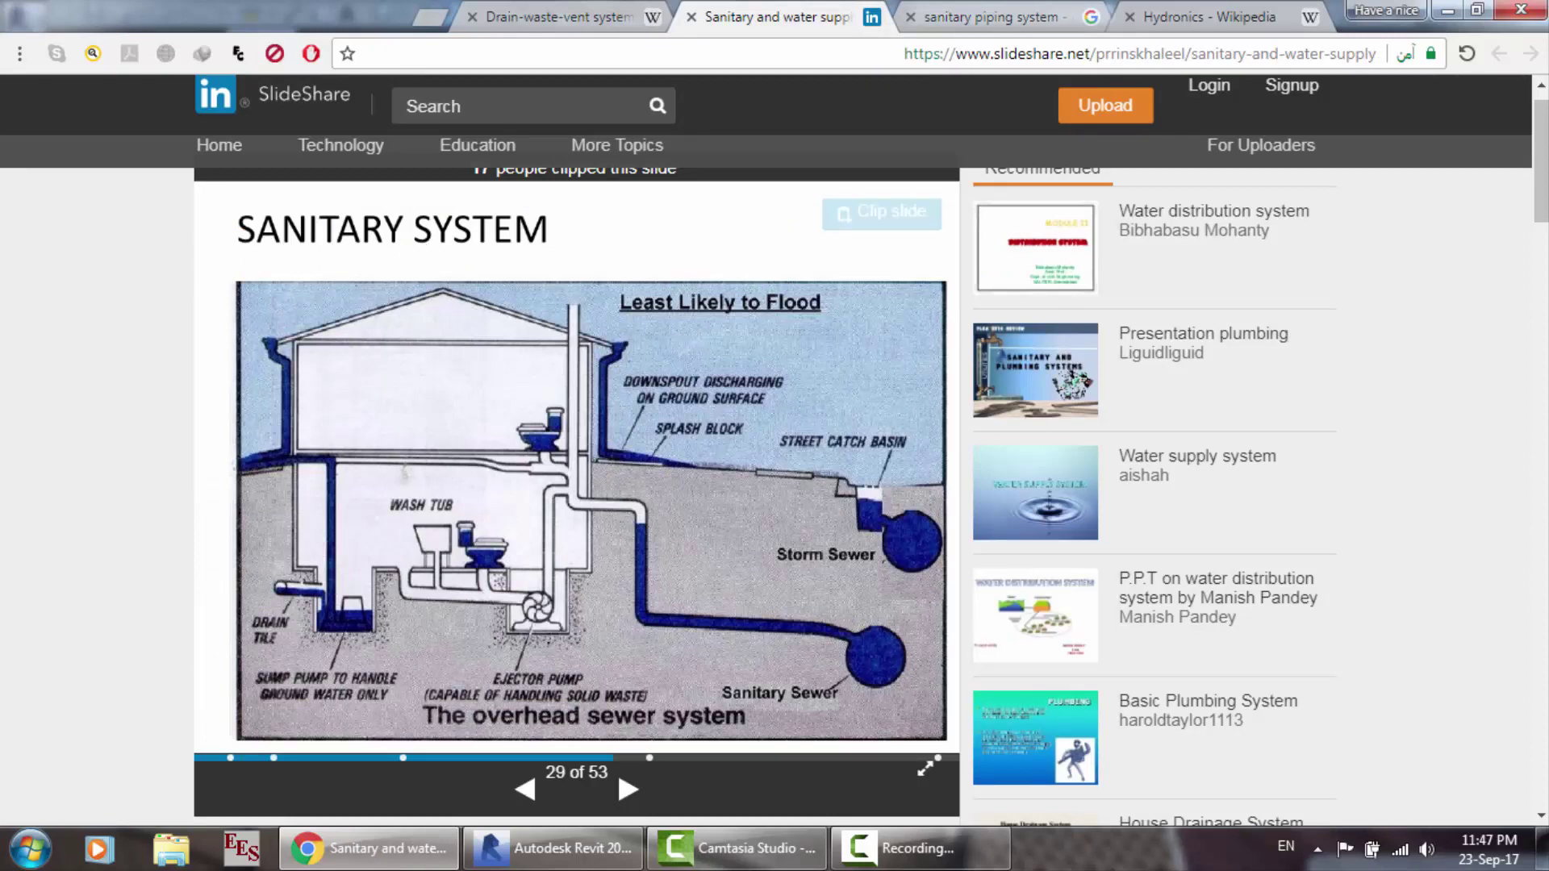
pyautogui.click(968, 16)
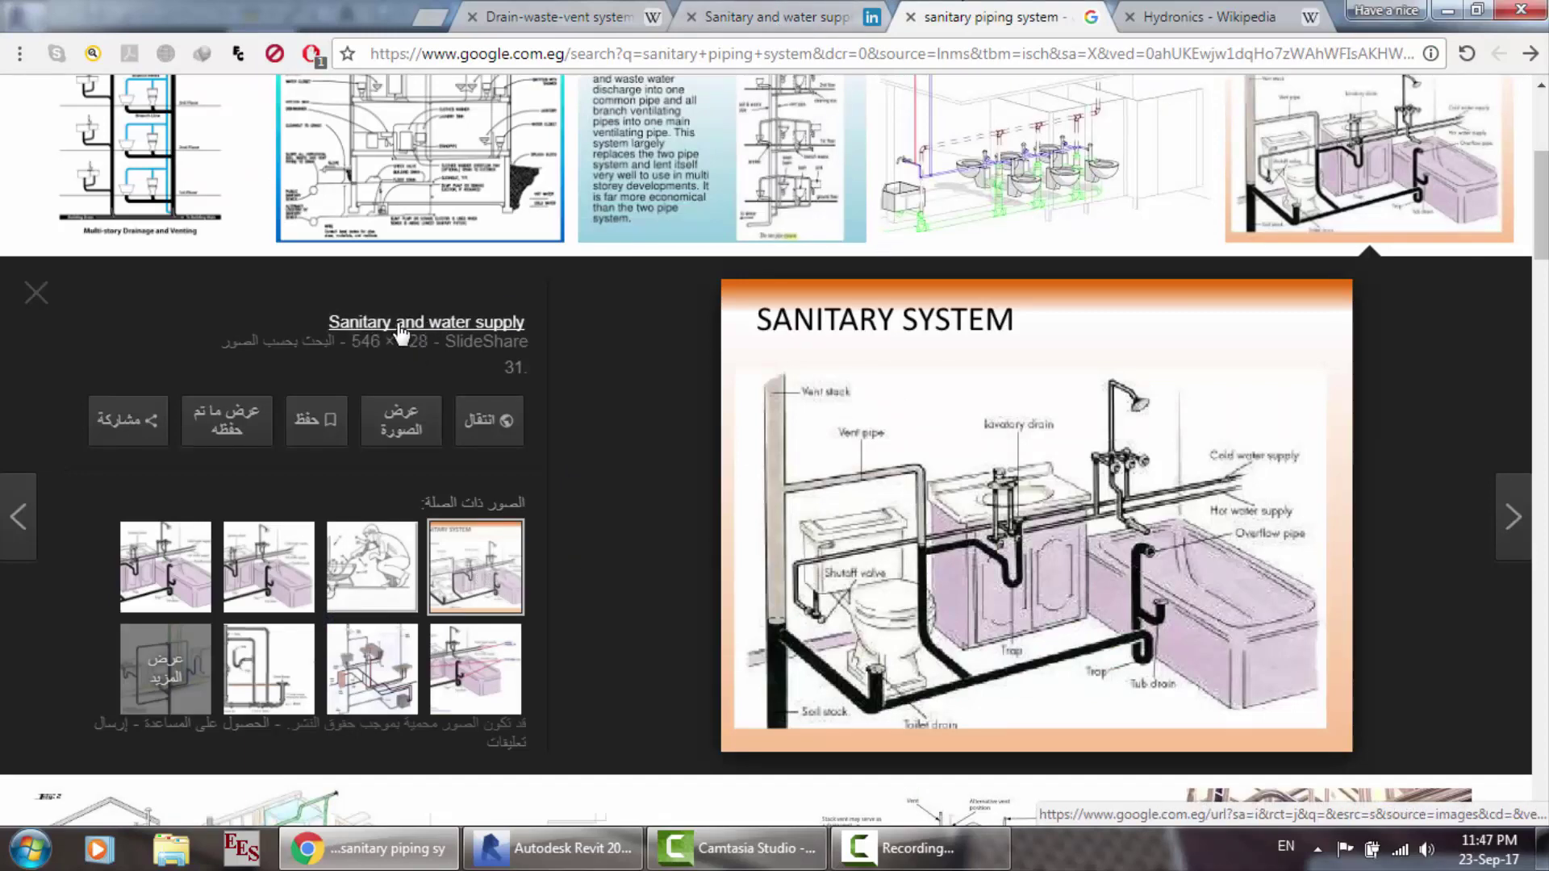
pyautogui.click(736, 11)
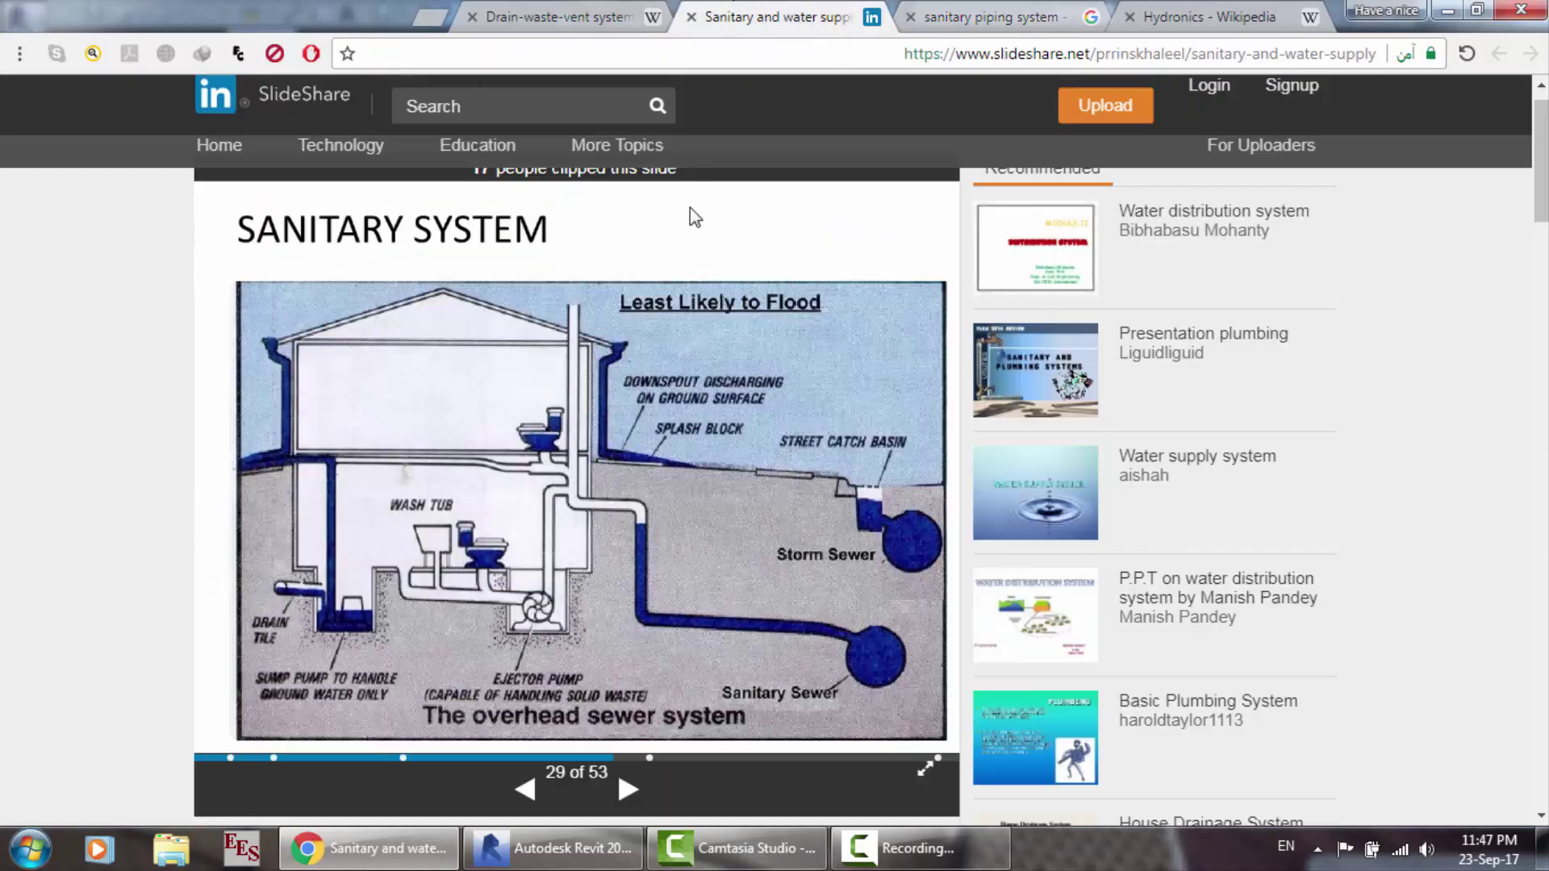
pyautogui.scroll(-1, 698, 518)
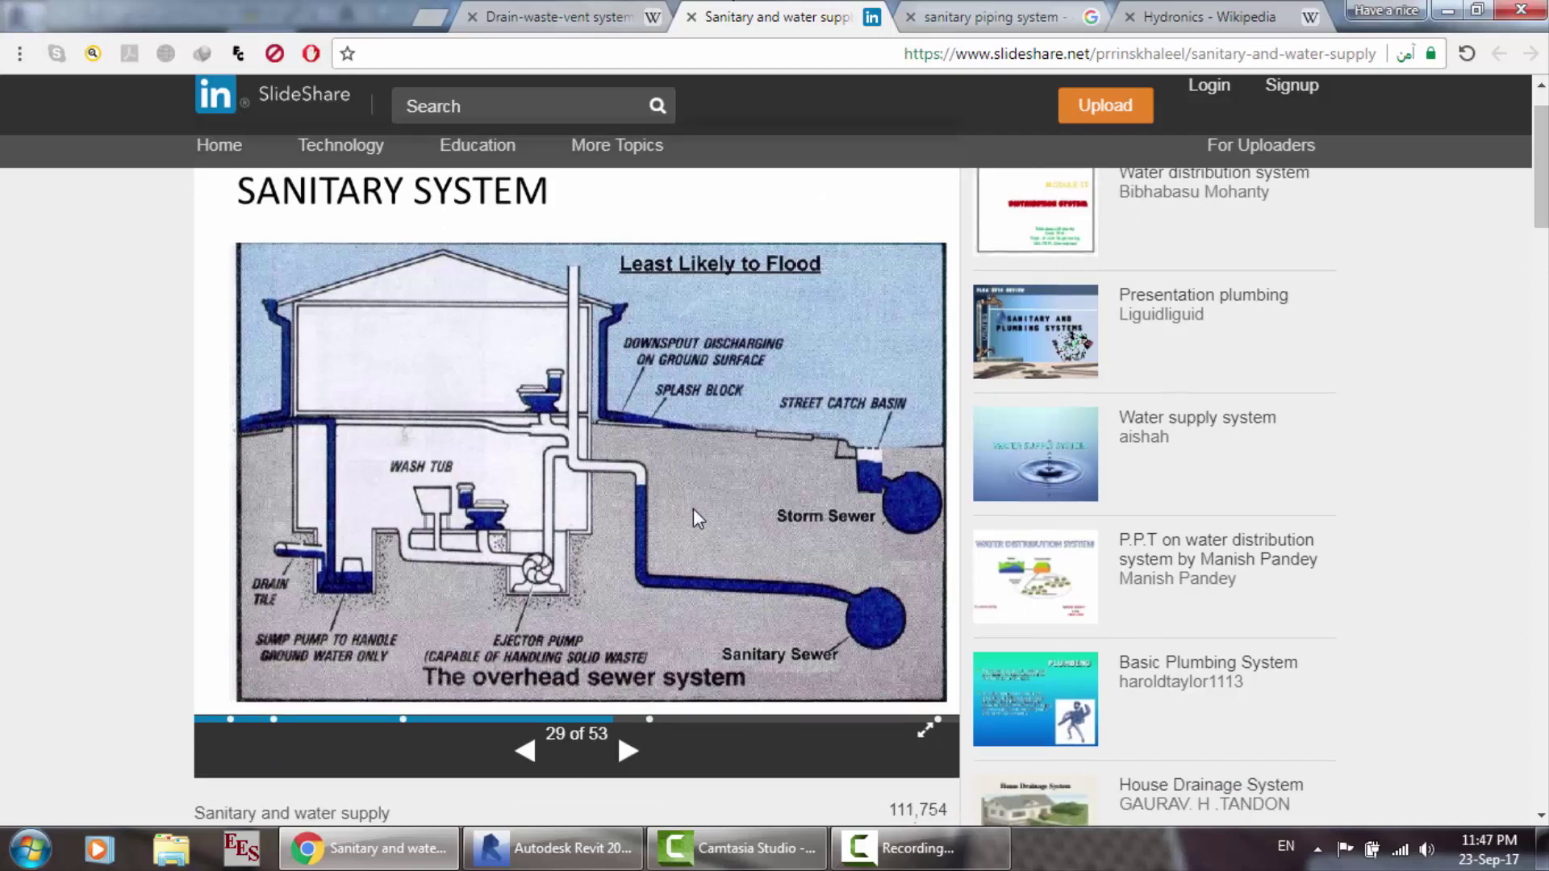
pyautogui.scroll(-1, 697, 518)
pyautogui.scroll(-4, 694, 508)
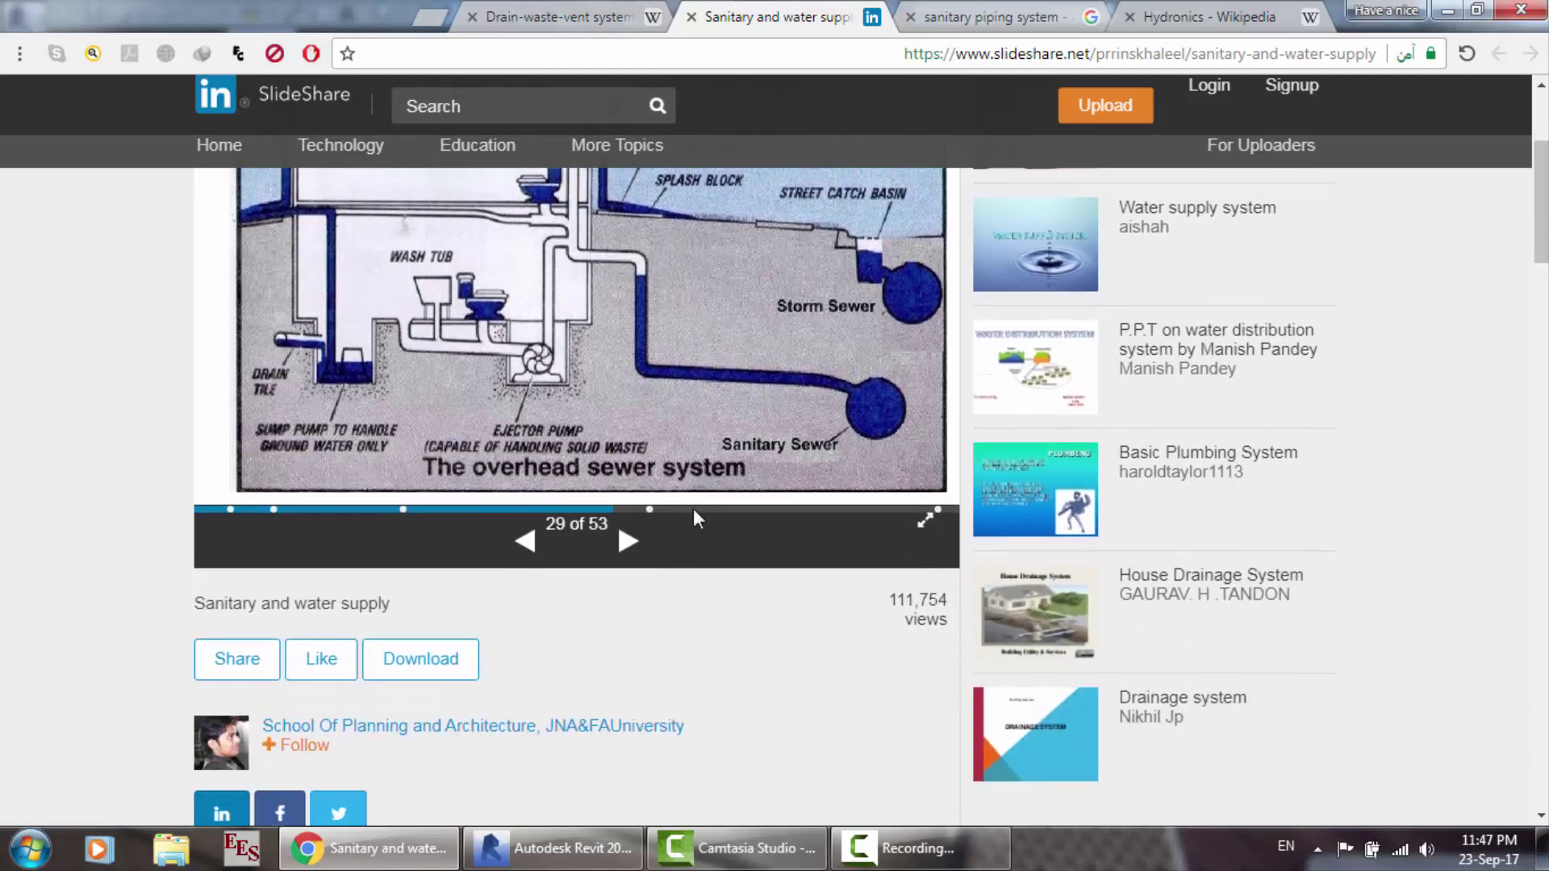
pyautogui.scroll(-6, 737, 594)
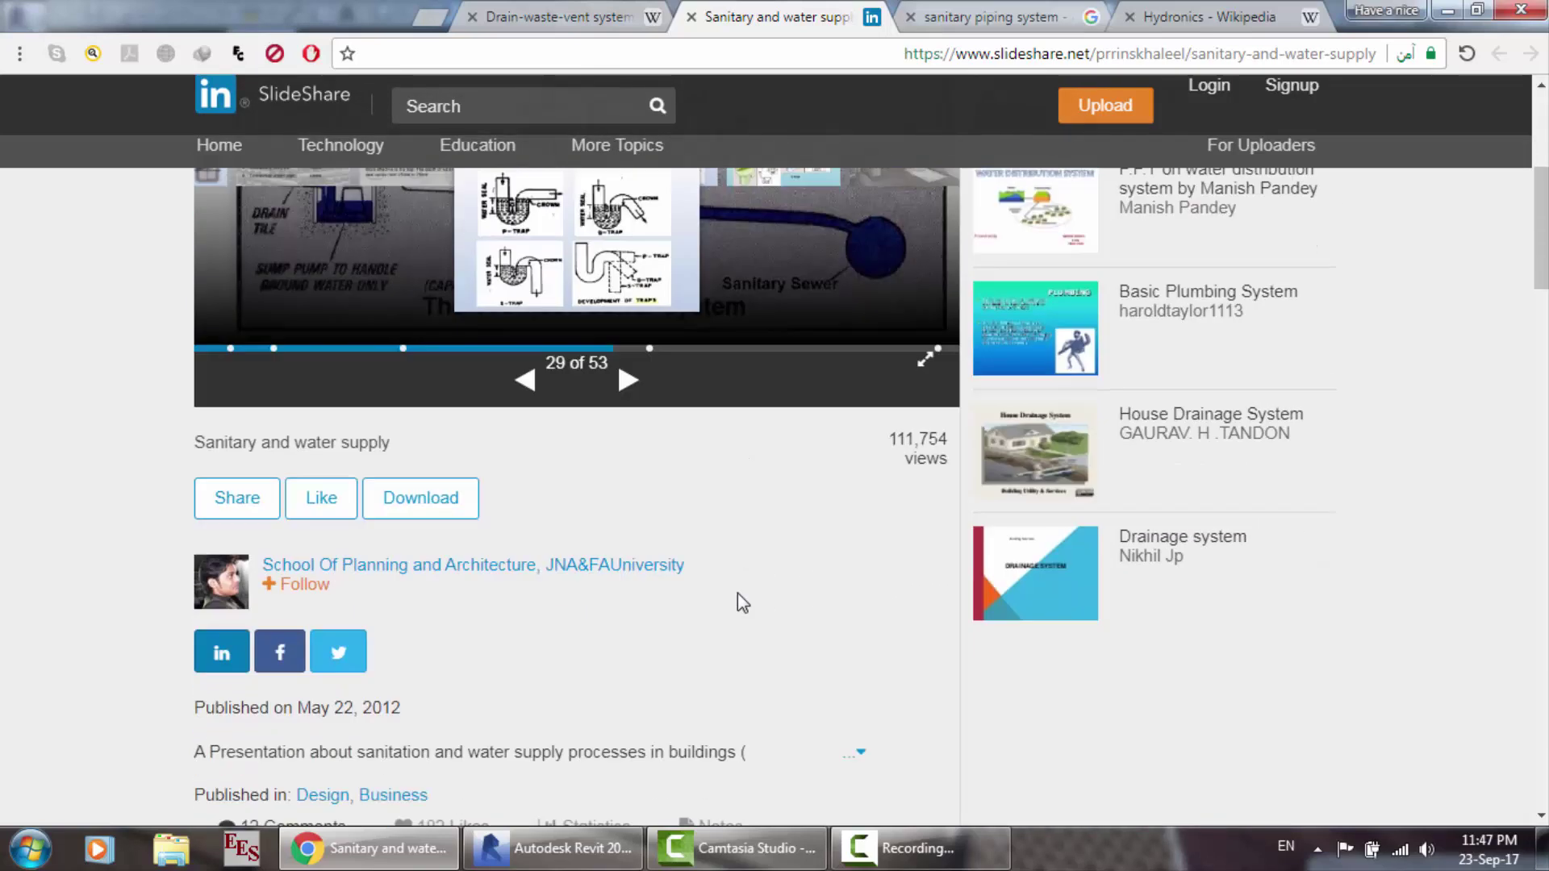
pyautogui.scroll(10, 737, 602)
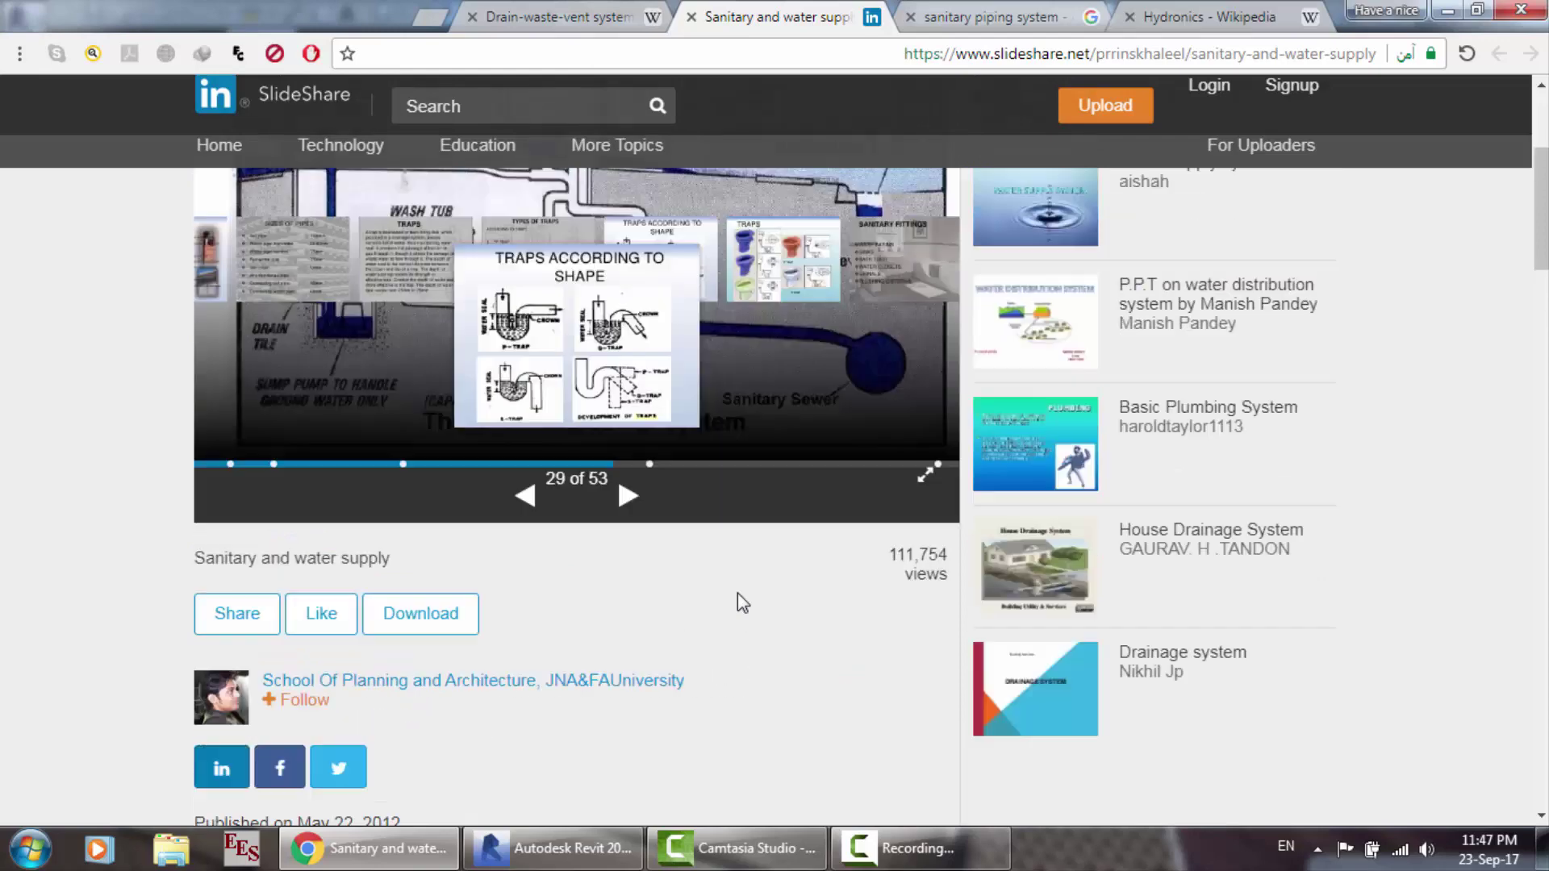
# Step: Look through slides 27 to 30 of the presentation, covering house drainage and the sanitary system
pyautogui.click(628, 752)
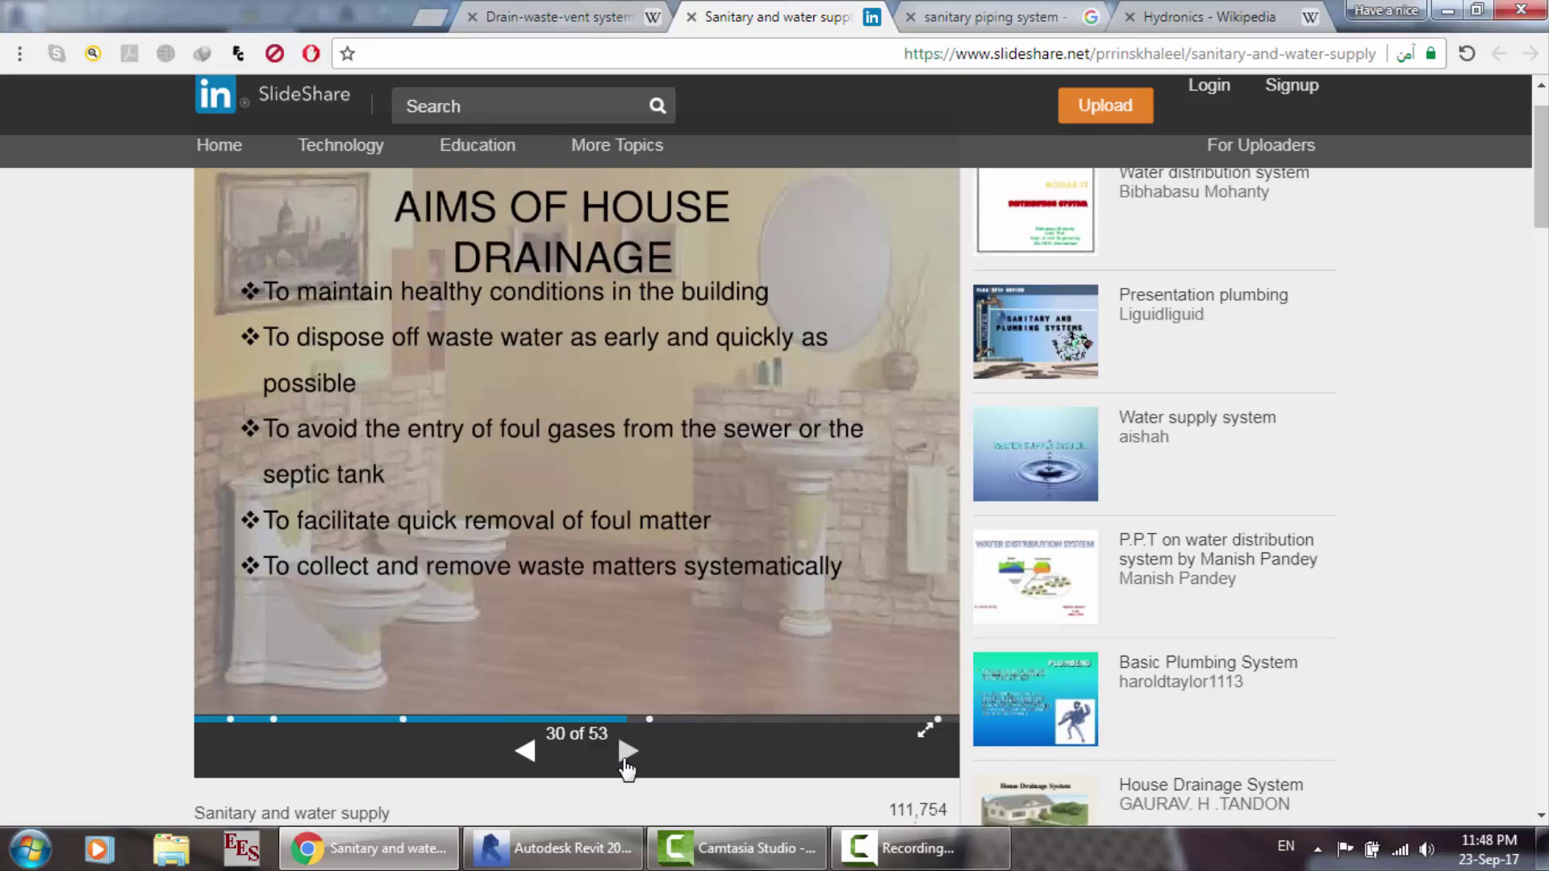
pyautogui.click(525, 752)
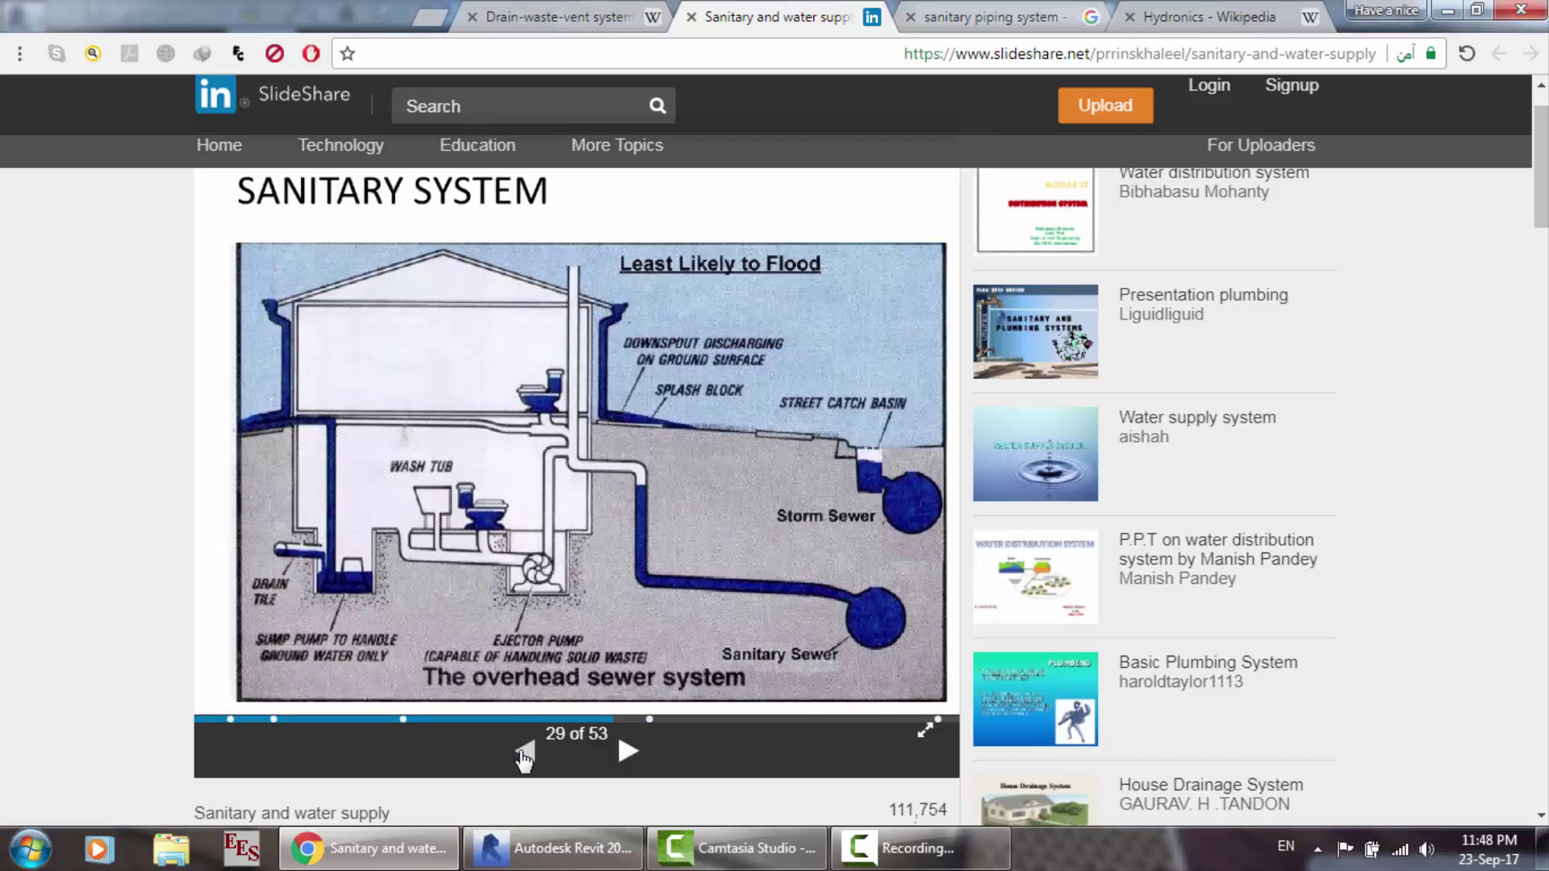
pyautogui.click(525, 755)
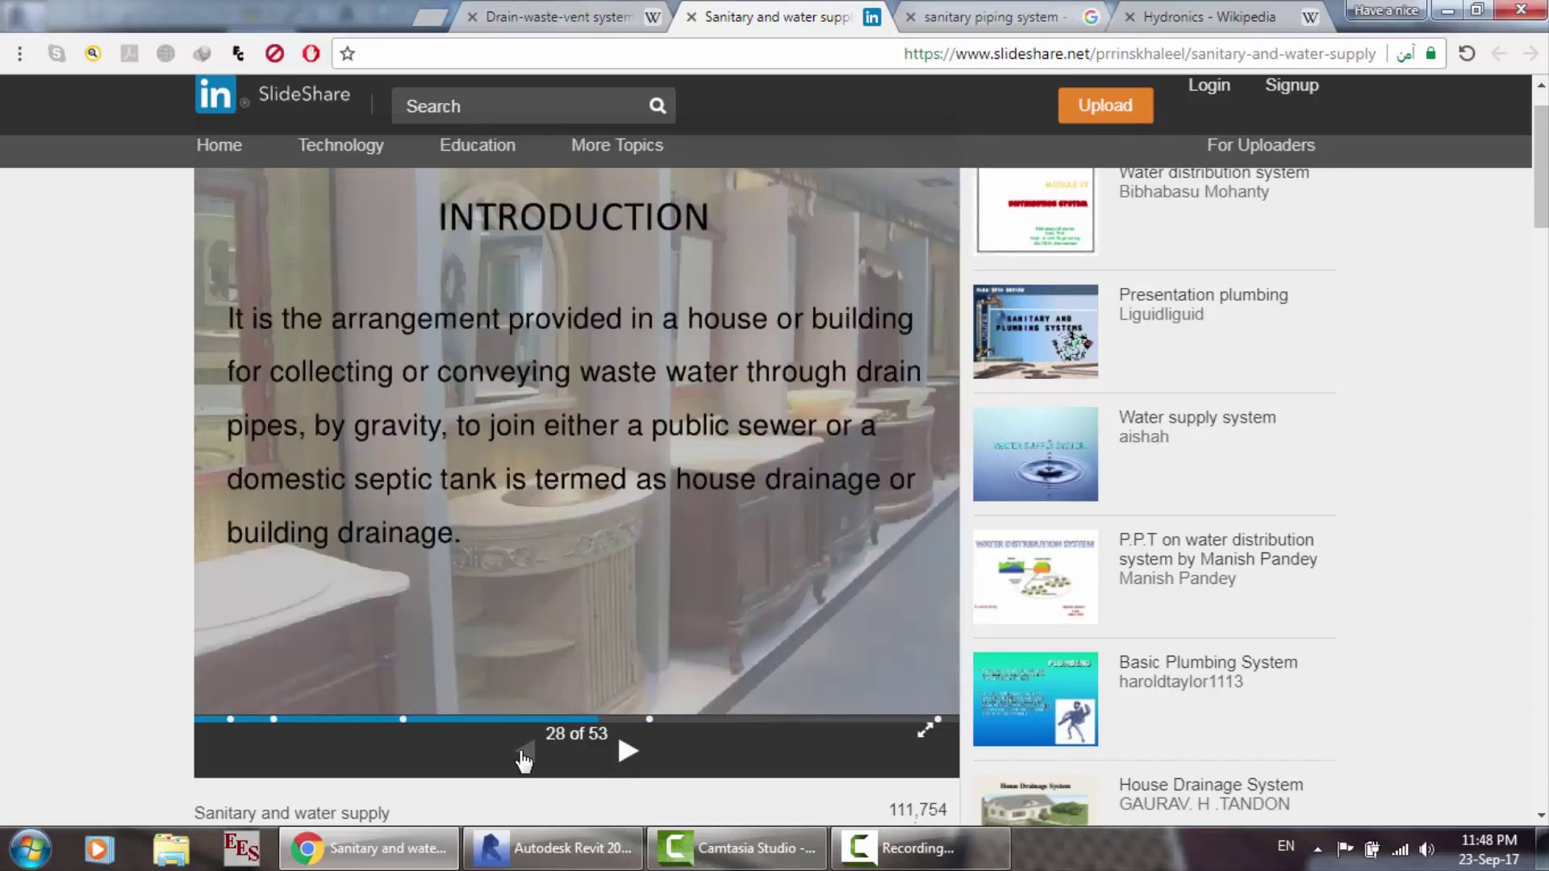
pyautogui.click(524, 754)
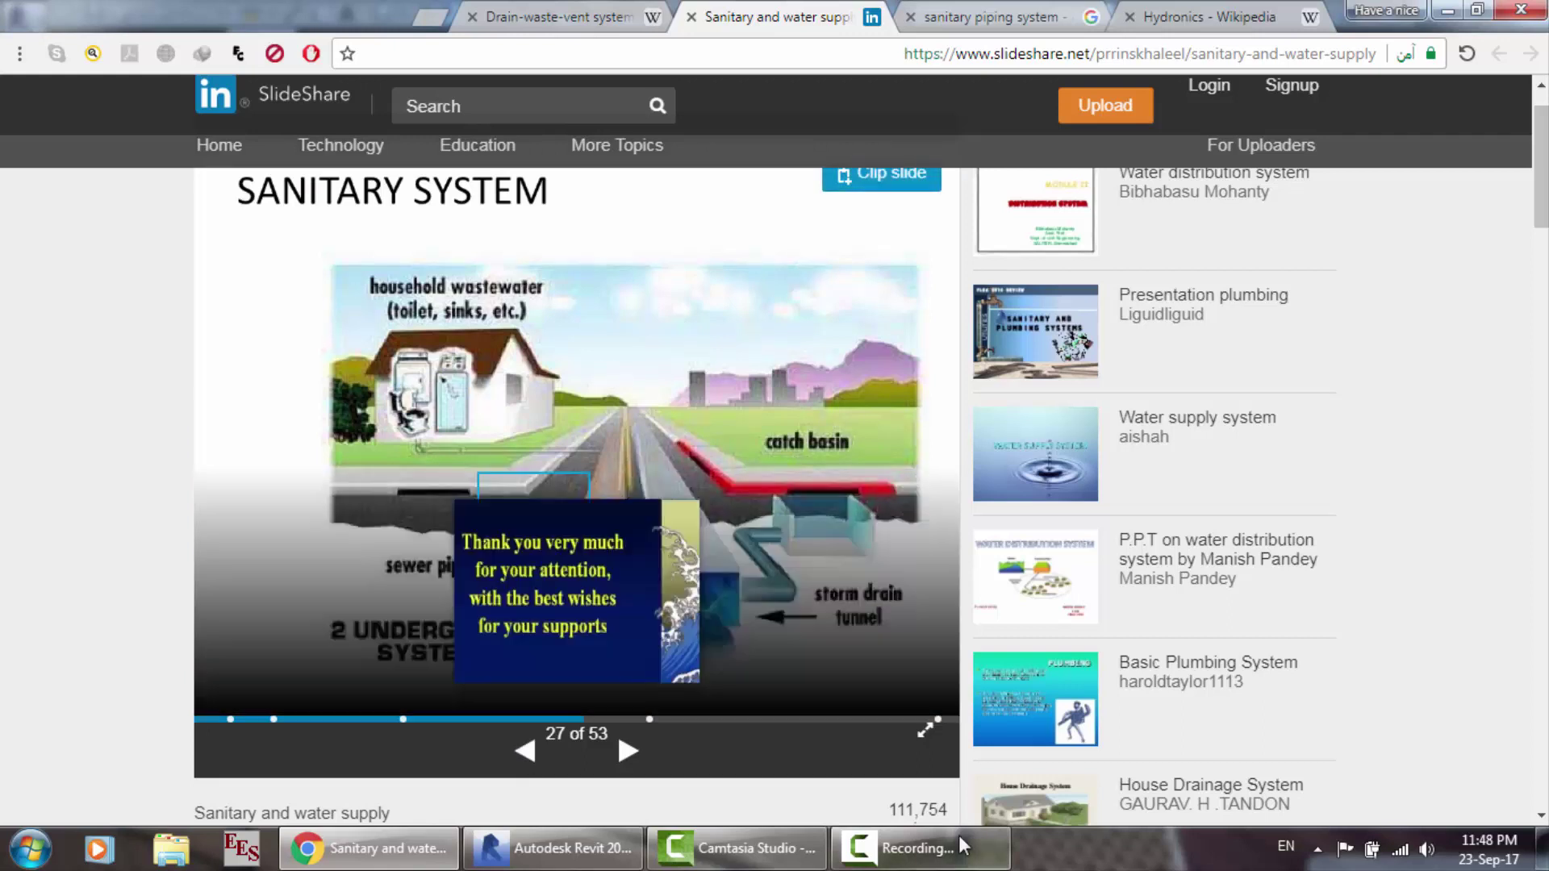
# Step: Check the Vent classification in Revit's conversion settings, and highlight the introductory paragraph of Wikipedia's Drain-waste-vent system article in Chrome for reading
pyautogui.click(556, 848)
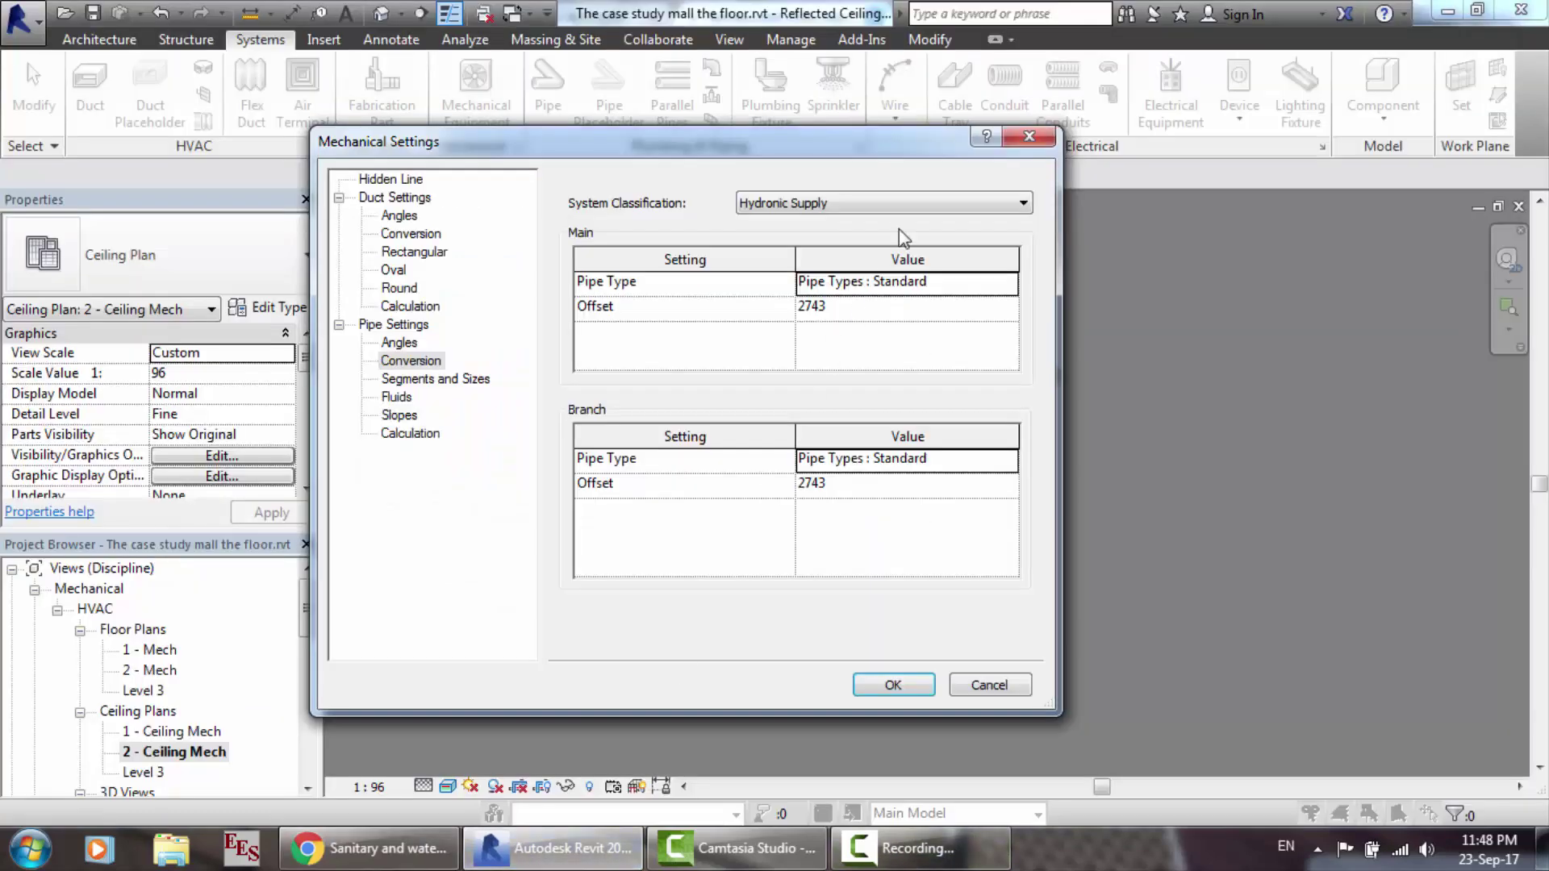
pyautogui.click(838, 208)
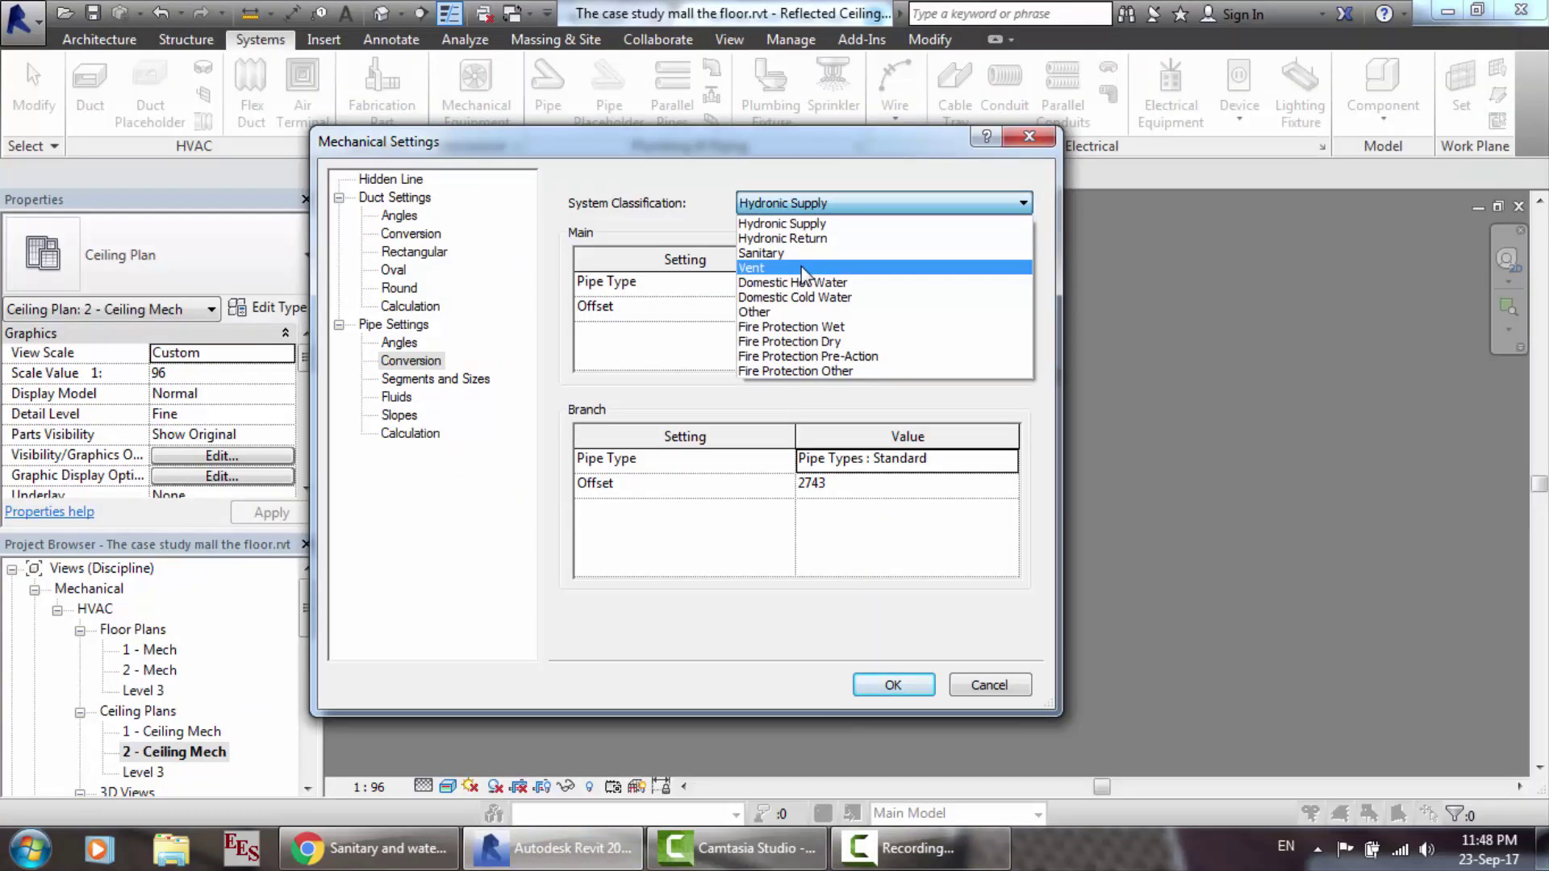
pyautogui.click(365, 848)
pyautogui.click(599, 16)
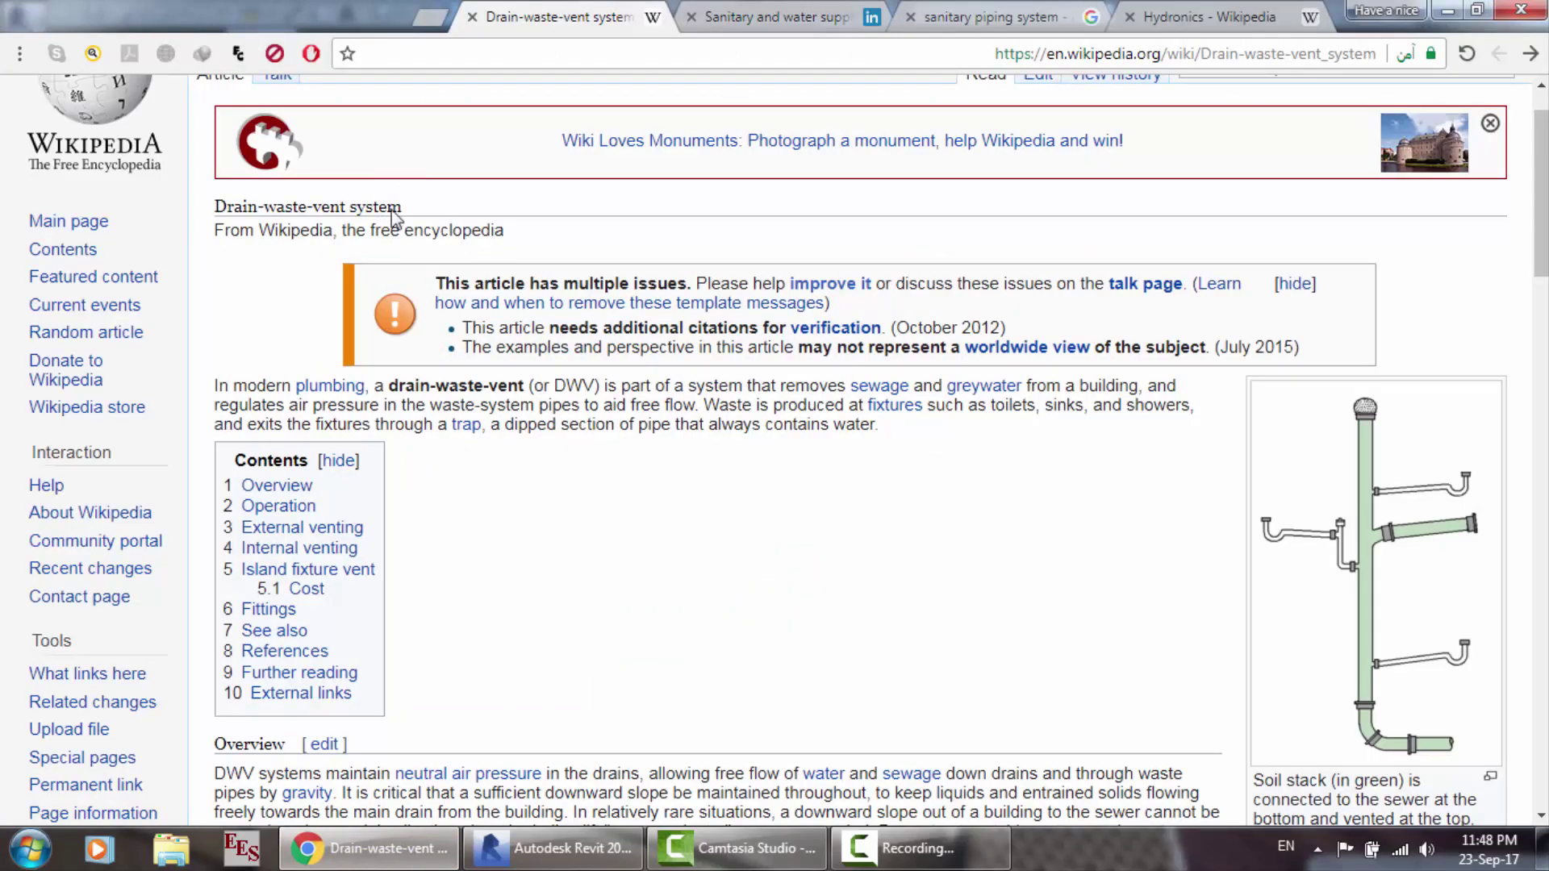
pyautogui.moveTo(213, 384); pyautogui.dragTo(936, 430)
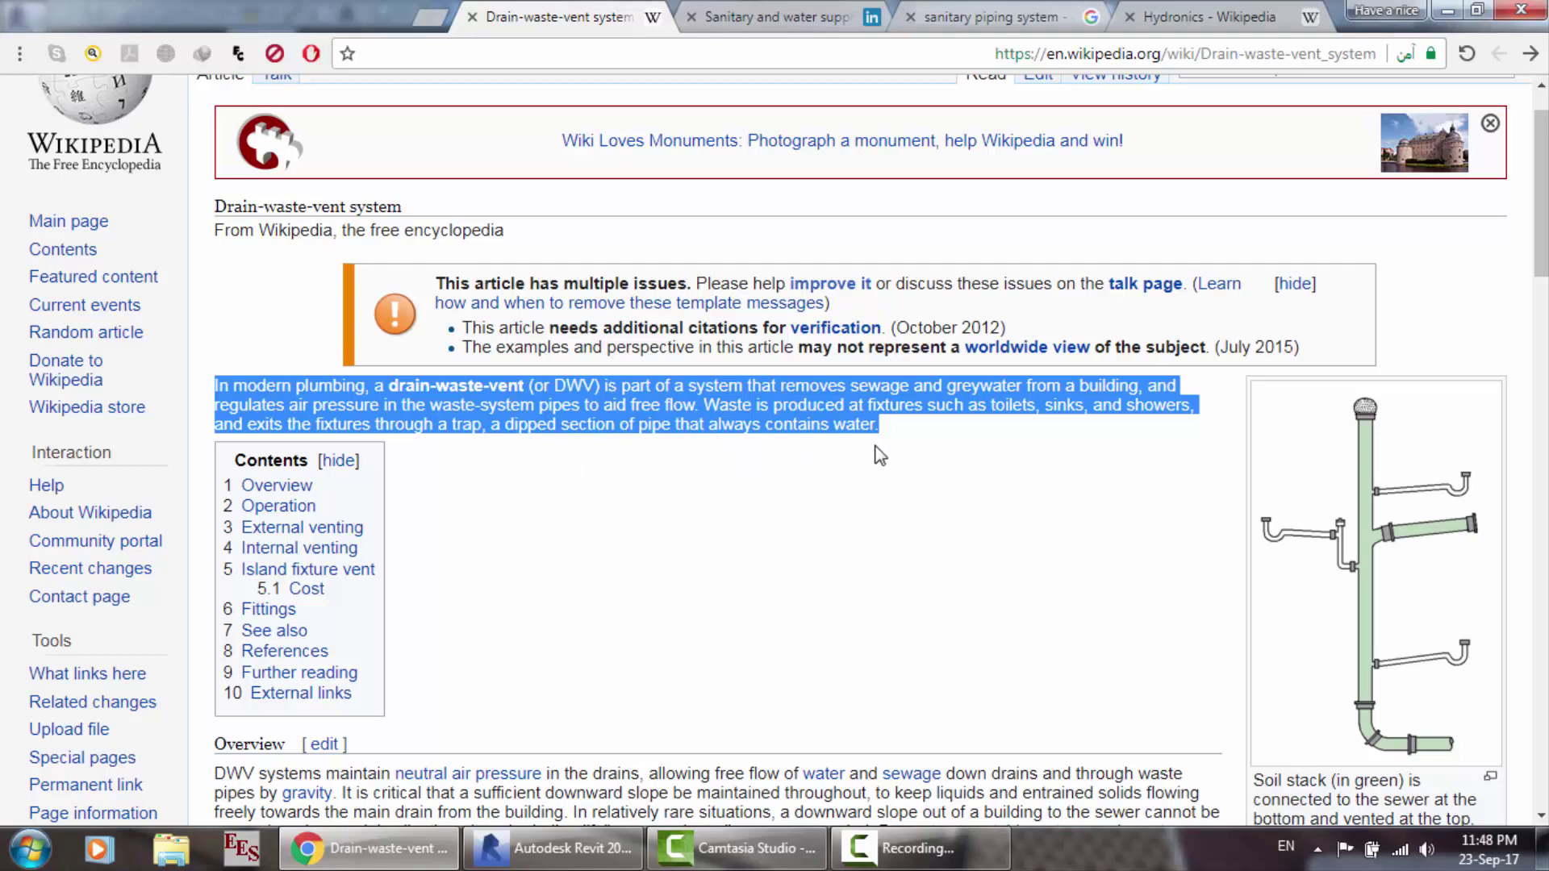
pyautogui.click(934, 517)
pyautogui.scroll(-2, 933, 517)
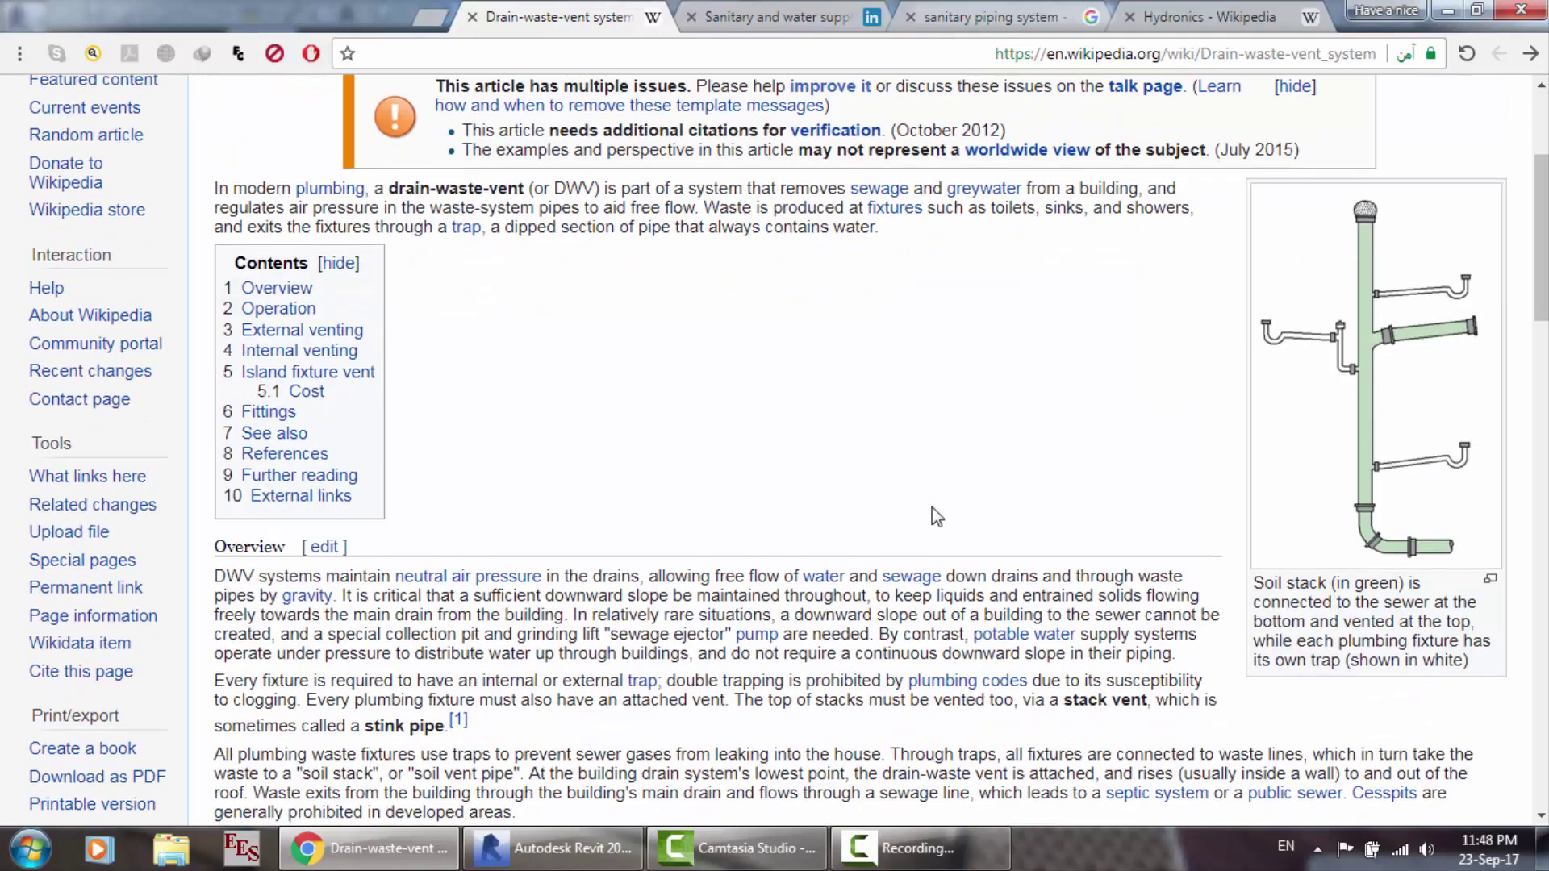
pyautogui.scroll(-3, 936, 516)
# Step: Switch to Revit and review the list of pipe system classifications, keeping Hydronic Supply selected
pyautogui.click(557, 848)
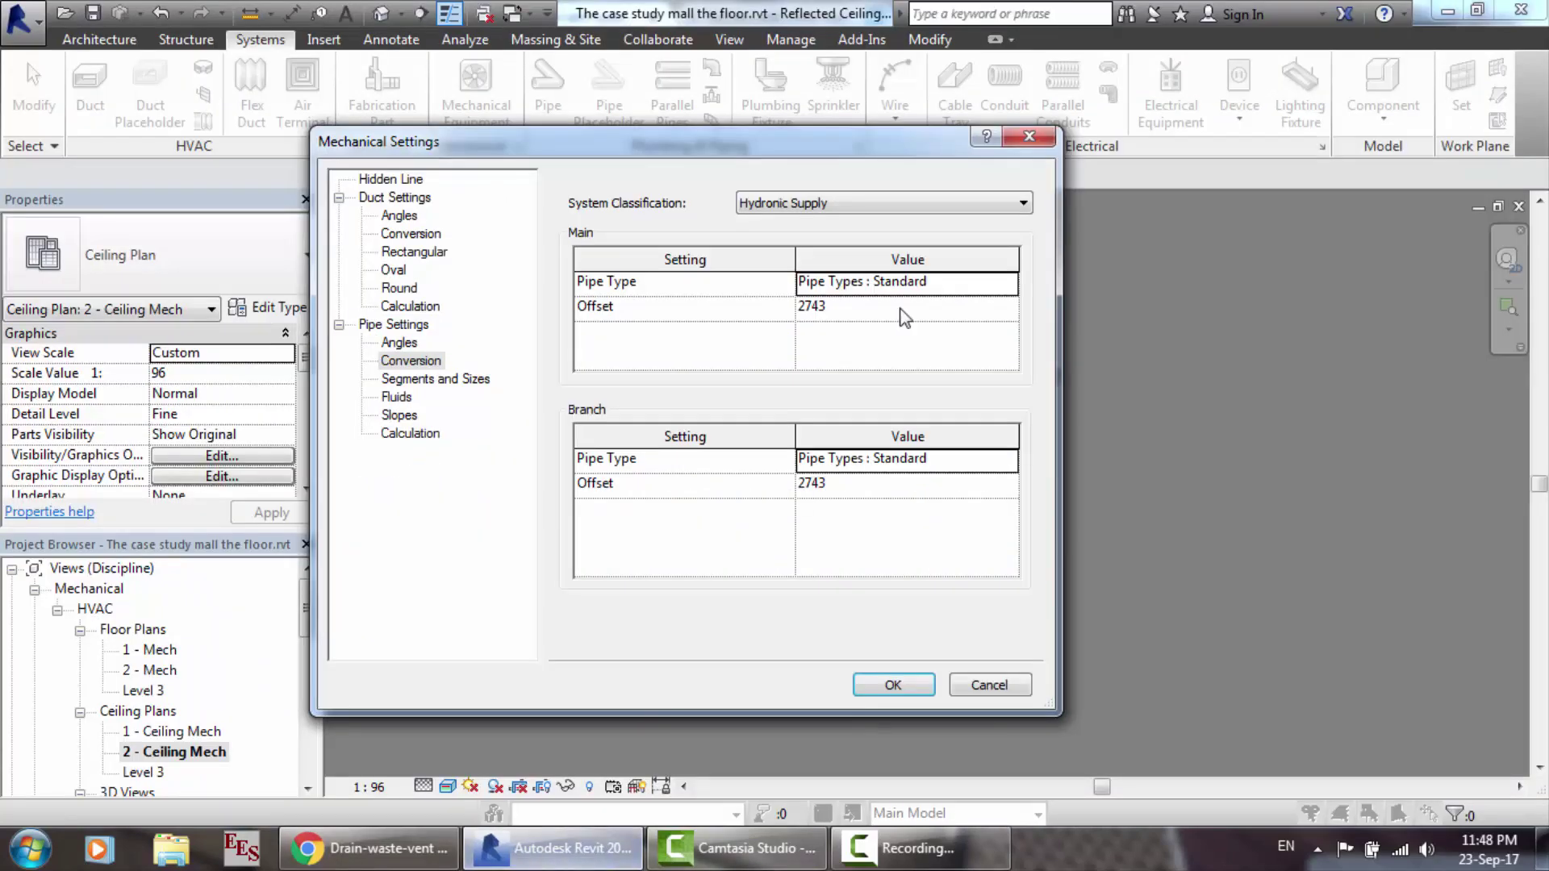
pyautogui.click(807, 206)
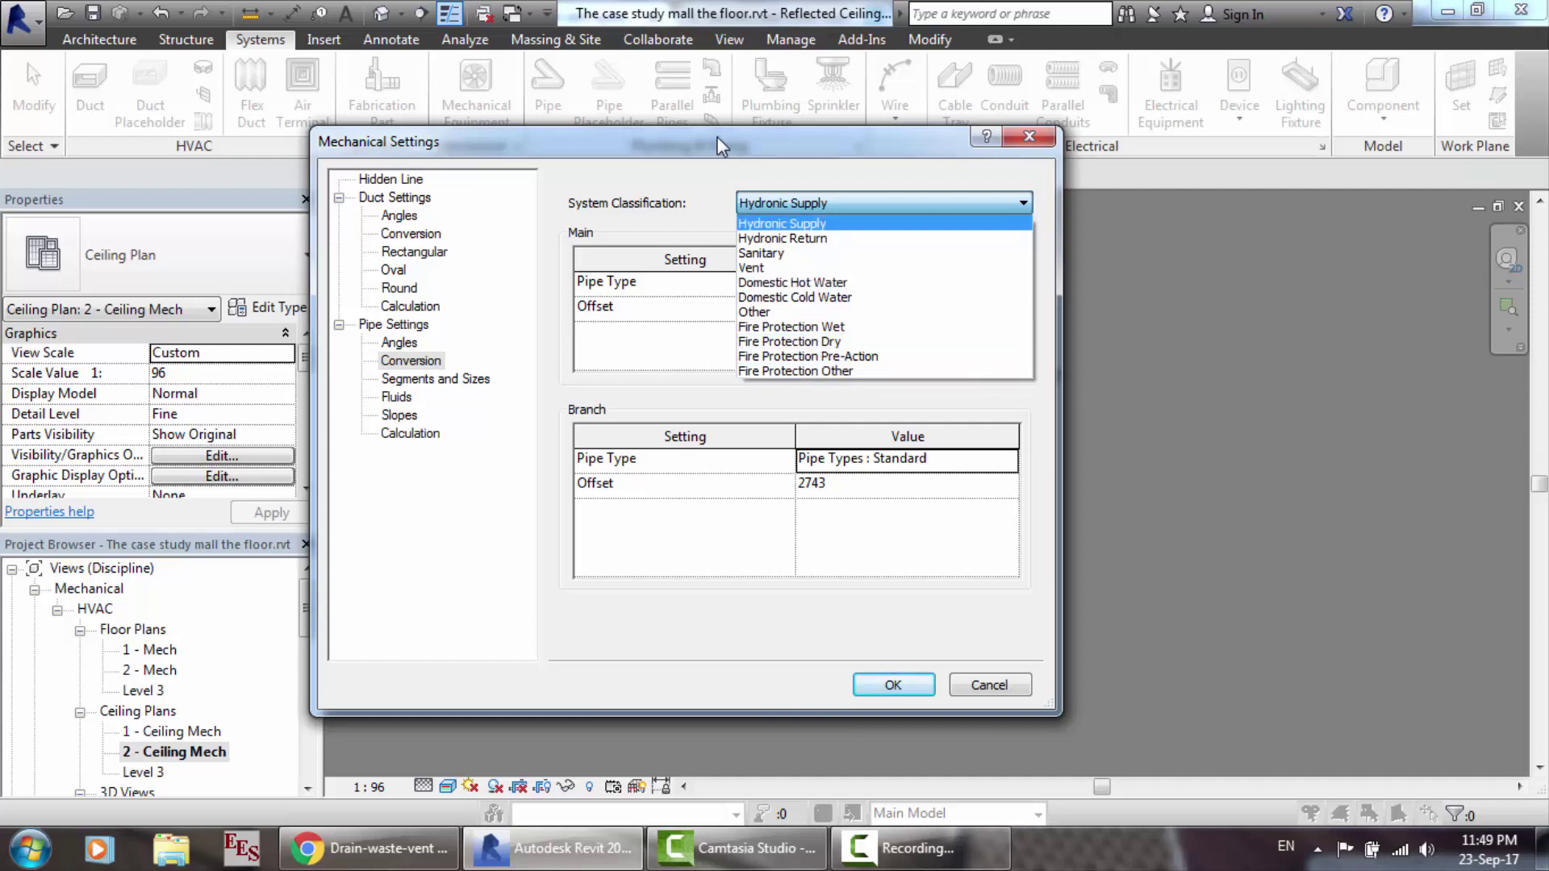
pyautogui.click(819, 224)
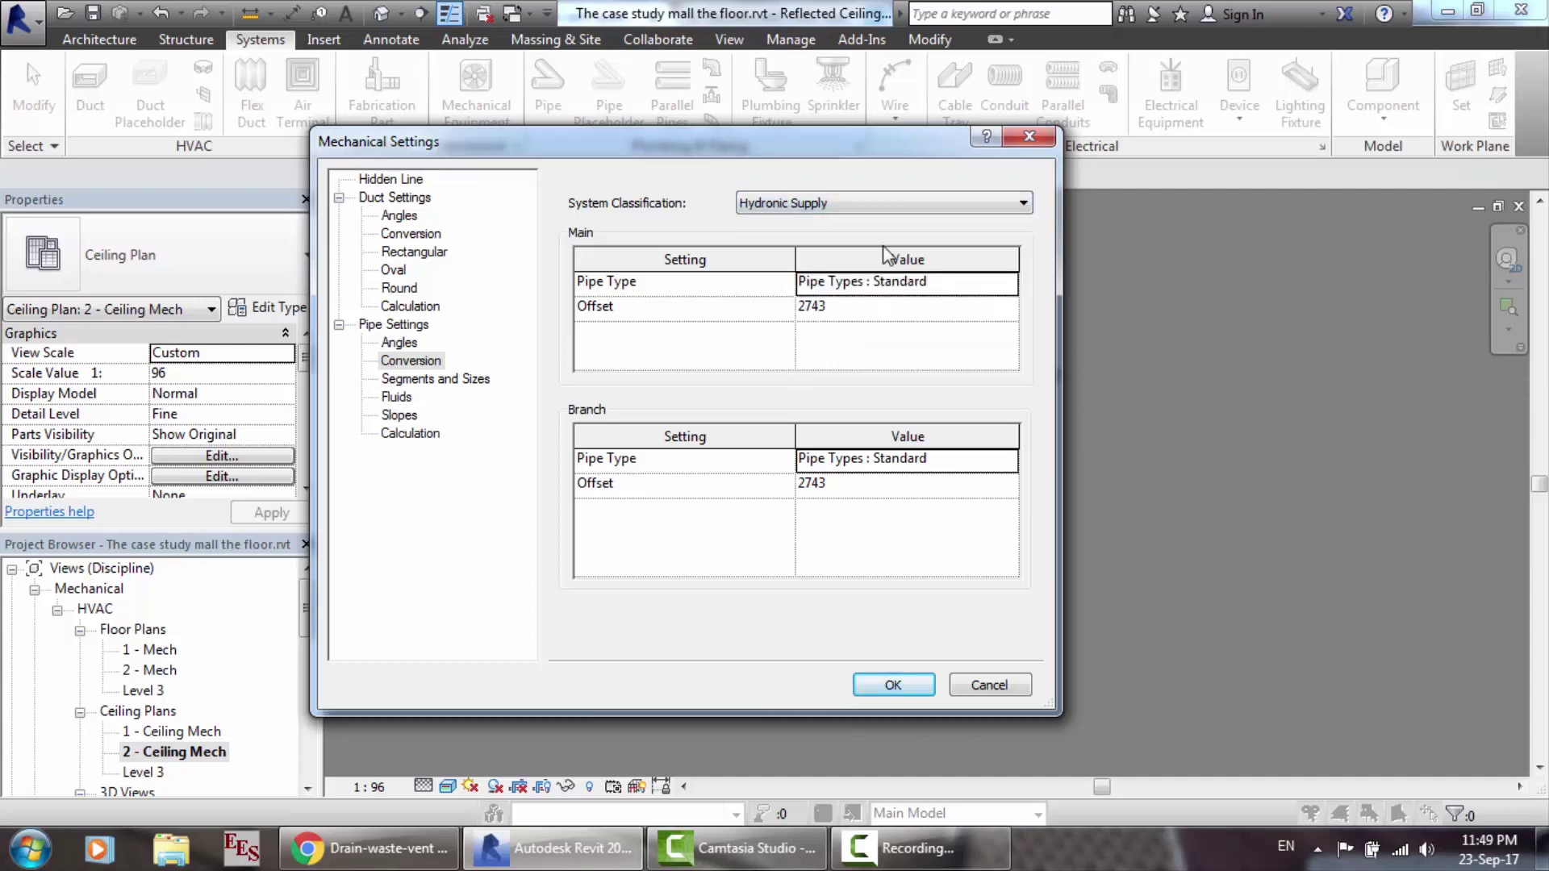
# Step: Set both the Main and Branch pipe types for Hydronic Supply to Chilled Water and accept the mechanical settings
pyautogui.click(835, 212)
pyautogui.click(815, 214)
pyautogui.click(1009, 290)
pyautogui.click(1009, 288)
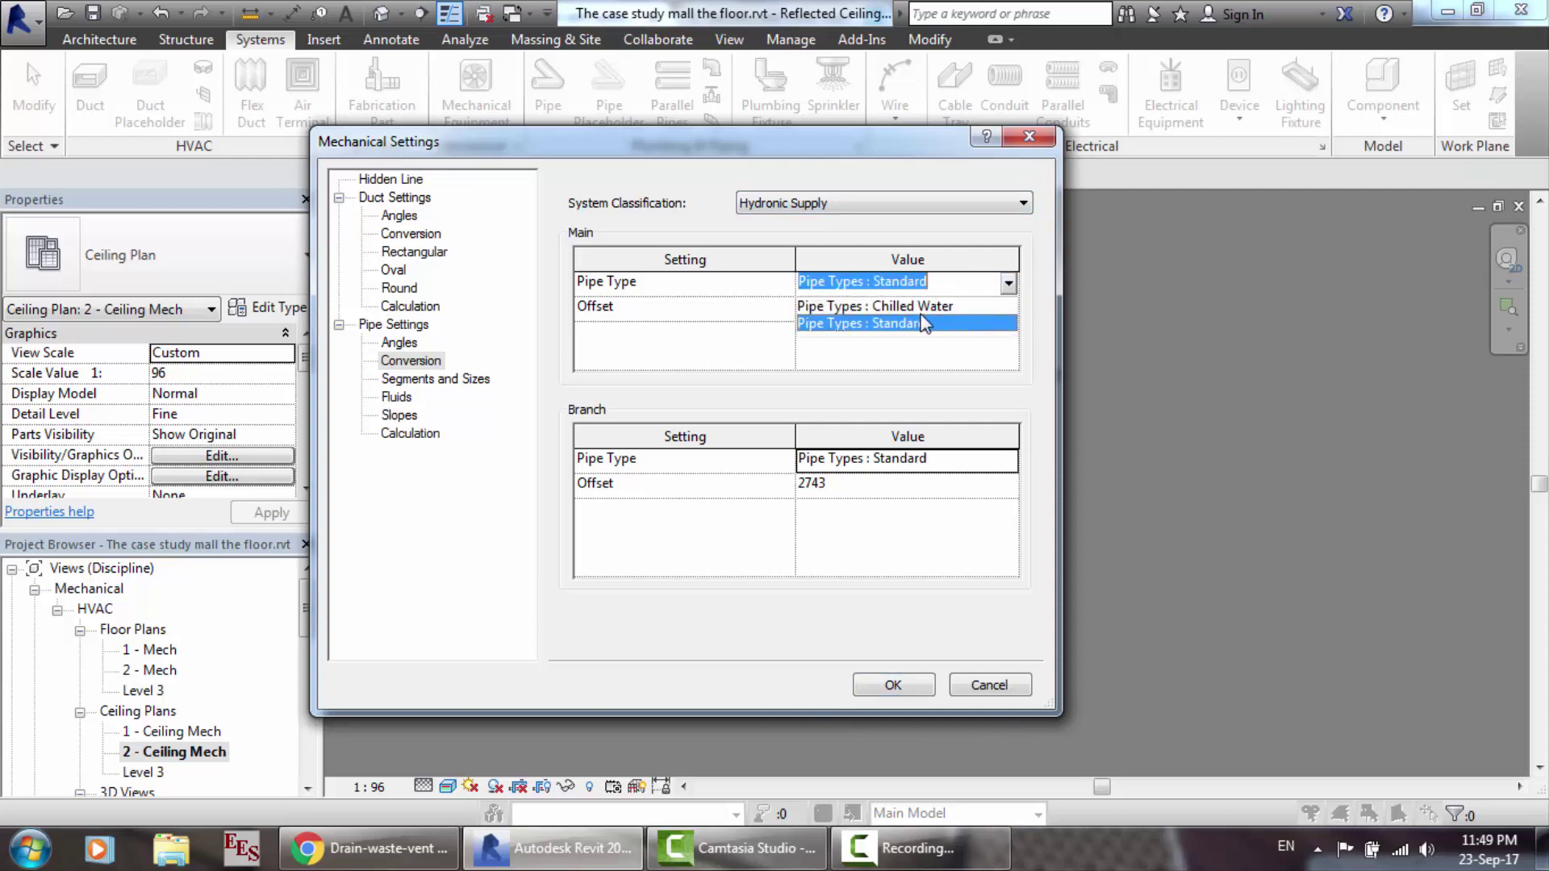
pyautogui.click(907, 309)
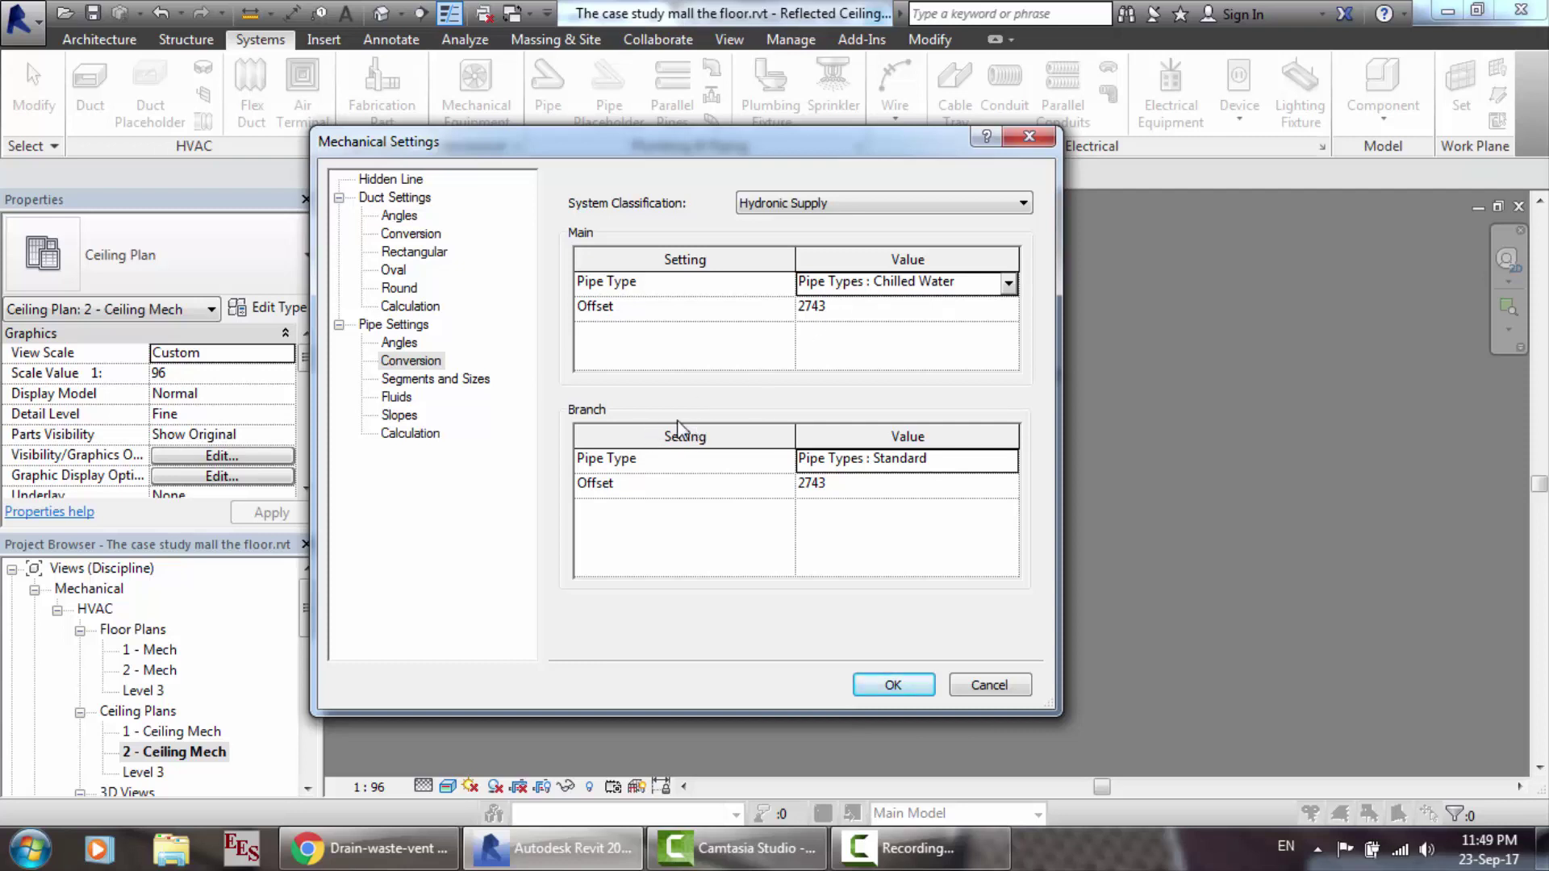
pyautogui.click(1006, 464)
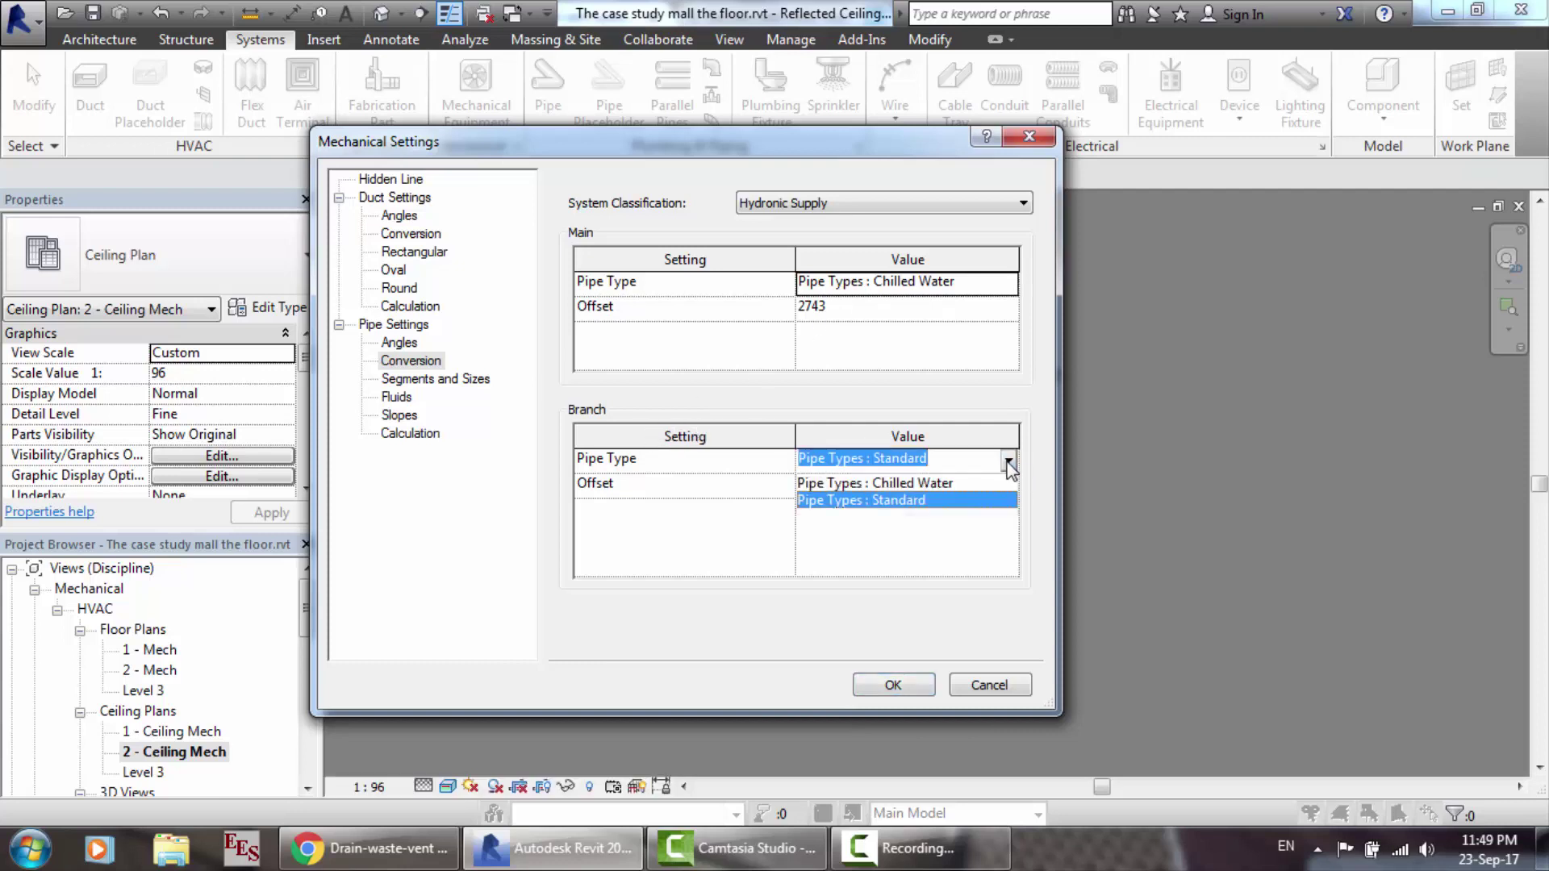
pyautogui.click(910, 494)
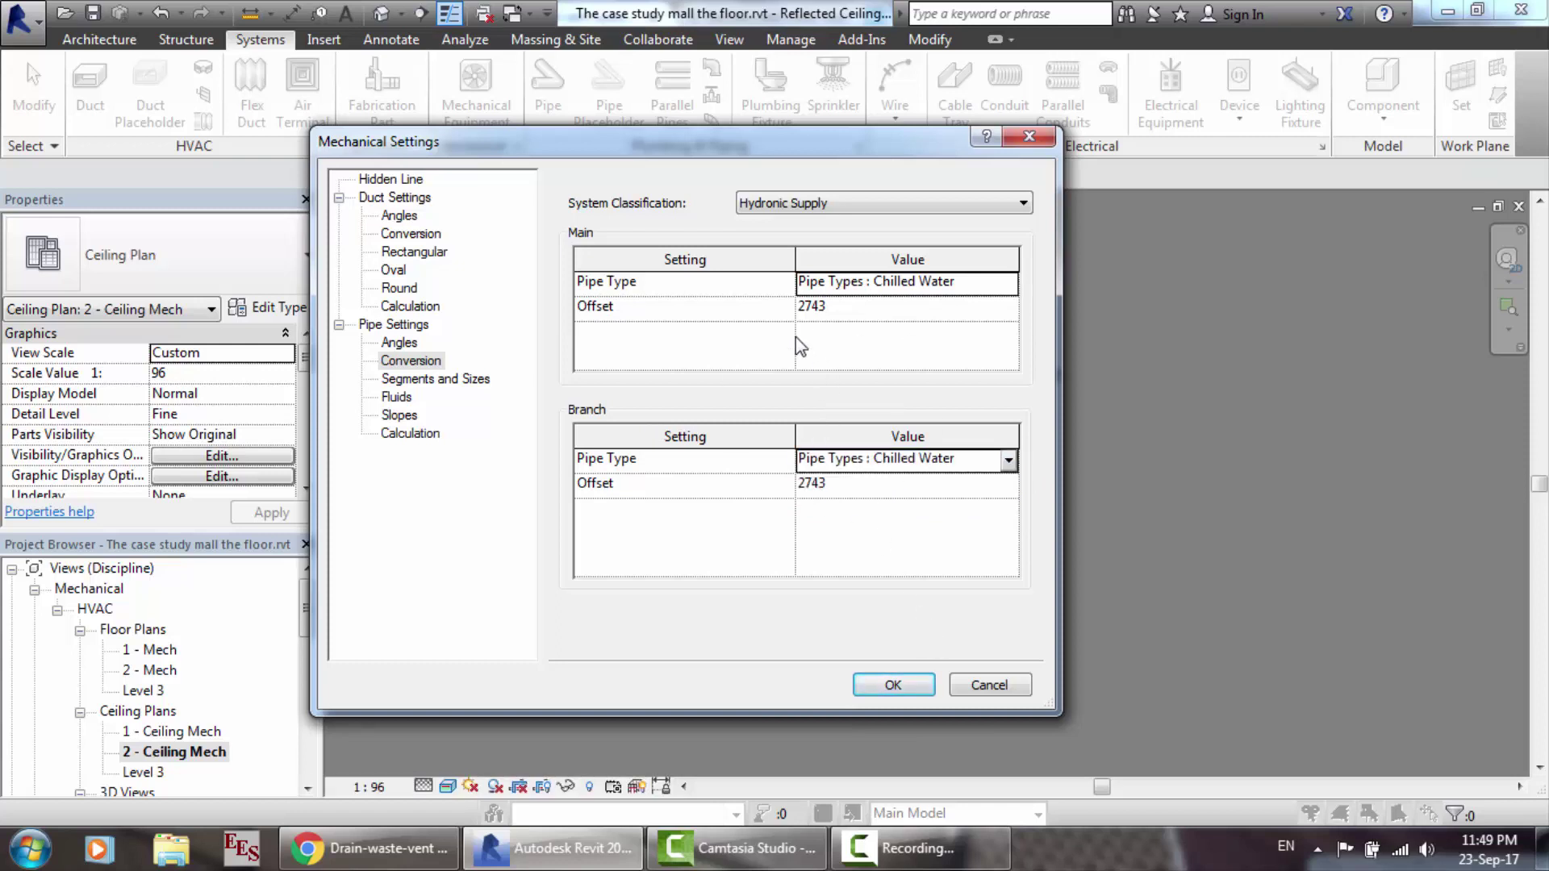
pyautogui.click(892, 685)
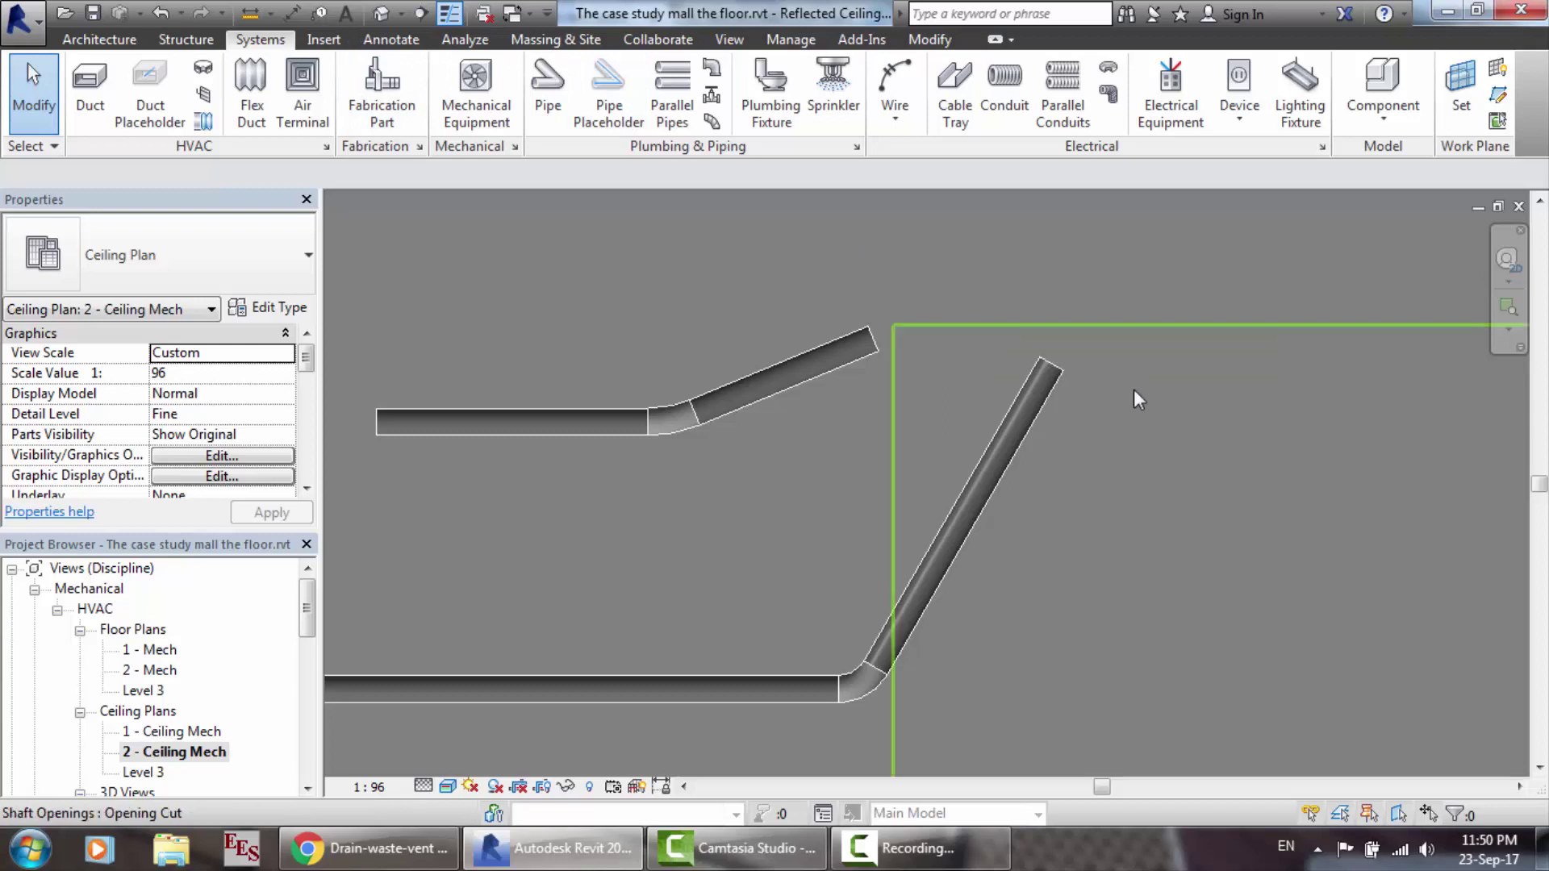
pyautogui.click(891, 846)
pyautogui.click(1439, 741)
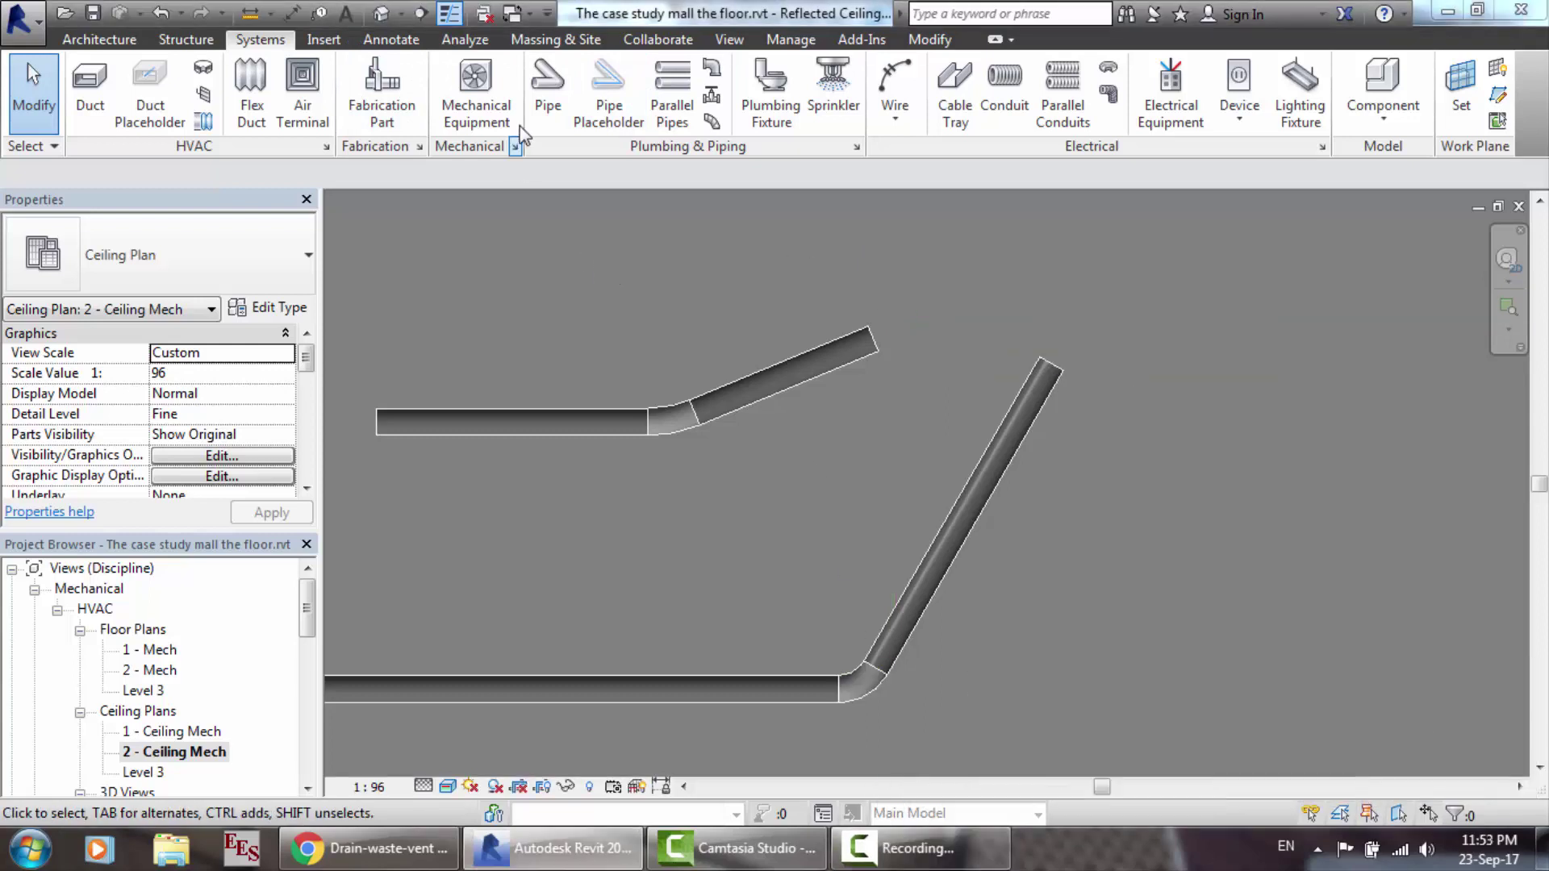
# Step: Reopen Mechanical Settings, show the pipe Segments and Sizes settings, and reposition the dialog
pyautogui.click(516, 147)
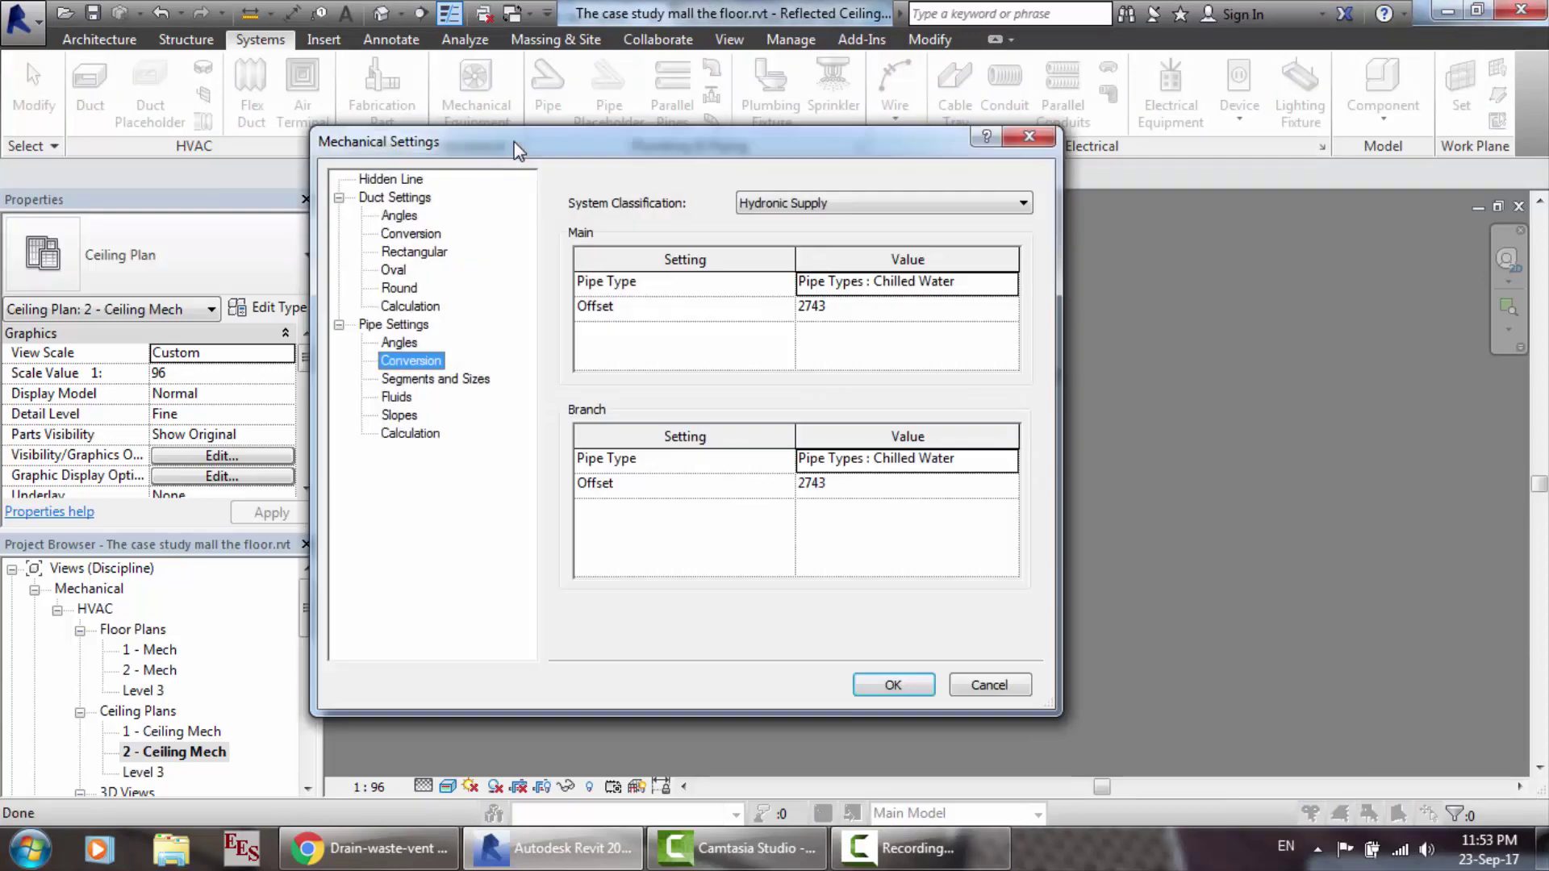
pyautogui.click(423, 384)
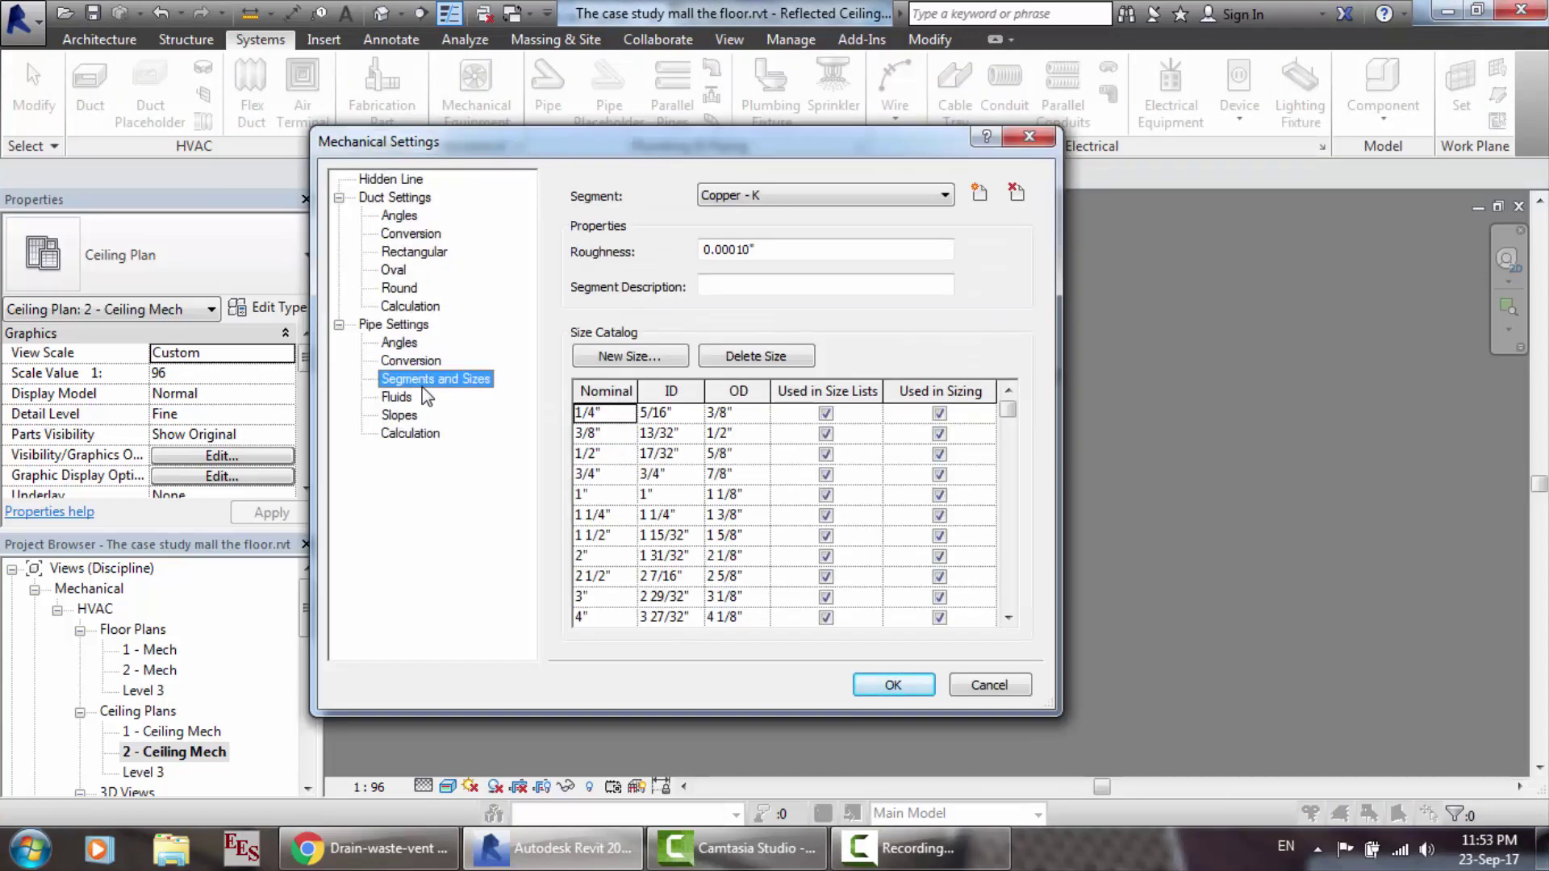
pyautogui.click(418, 363)
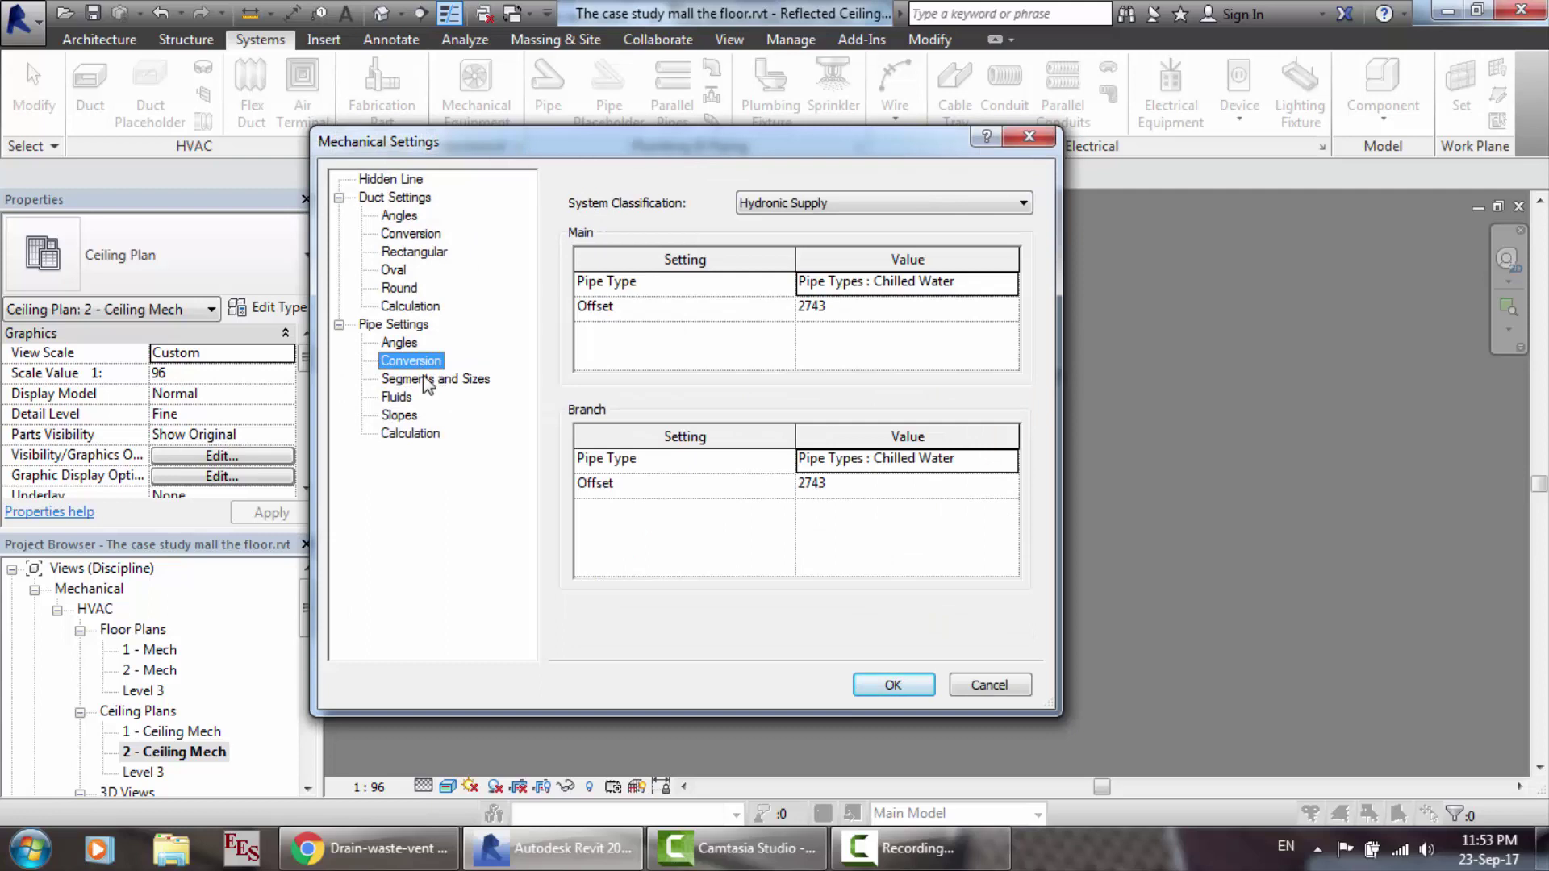
pyautogui.click(426, 382)
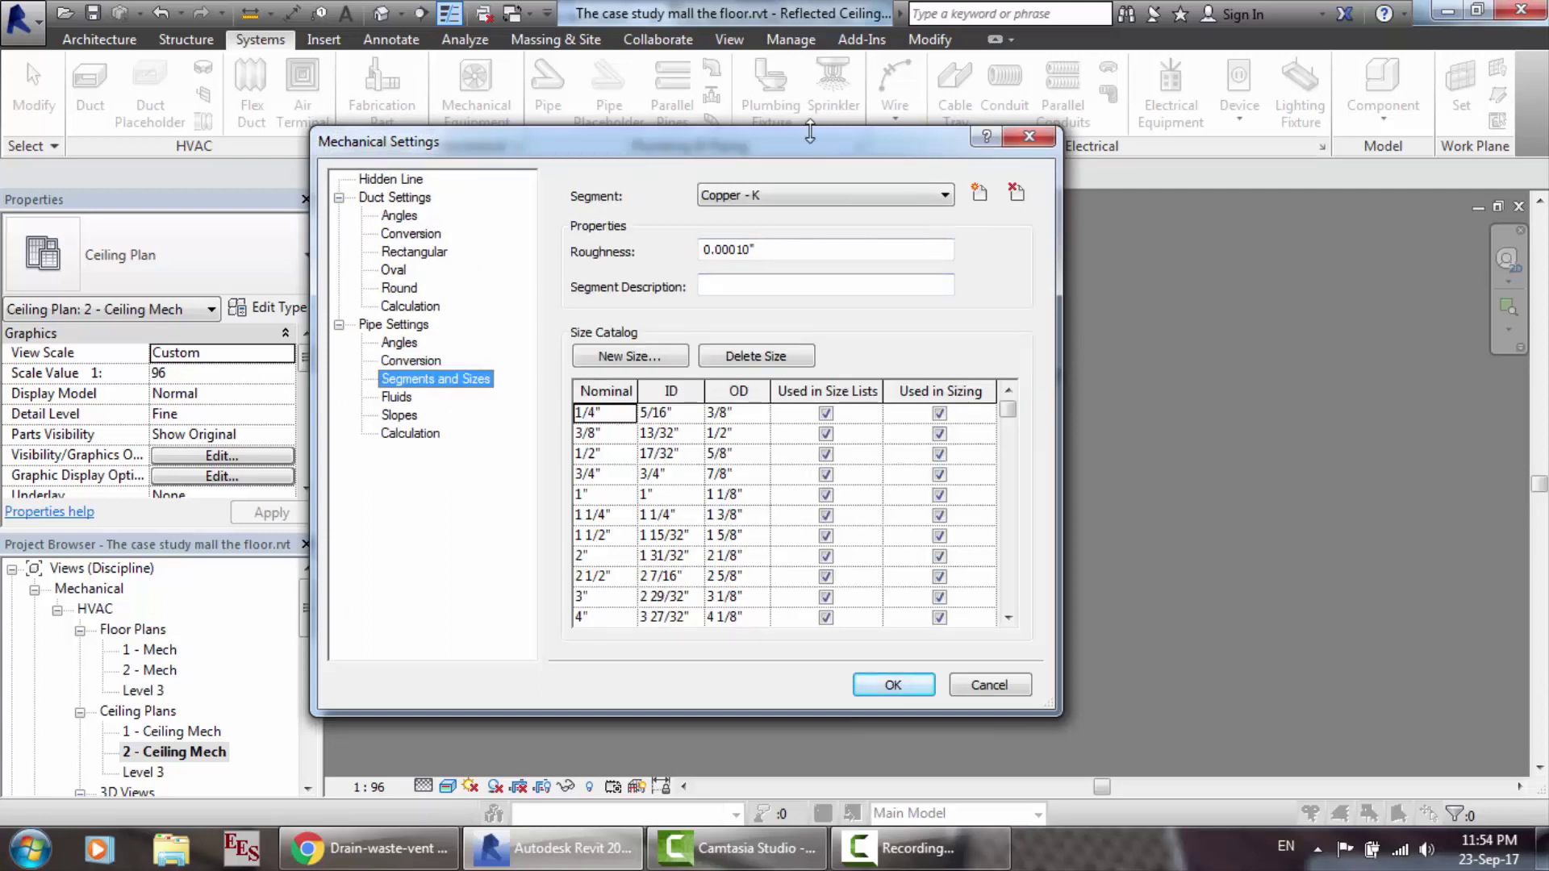
pyautogui.moveTo(815, 150); pyautogui.dragTo(894, 121)
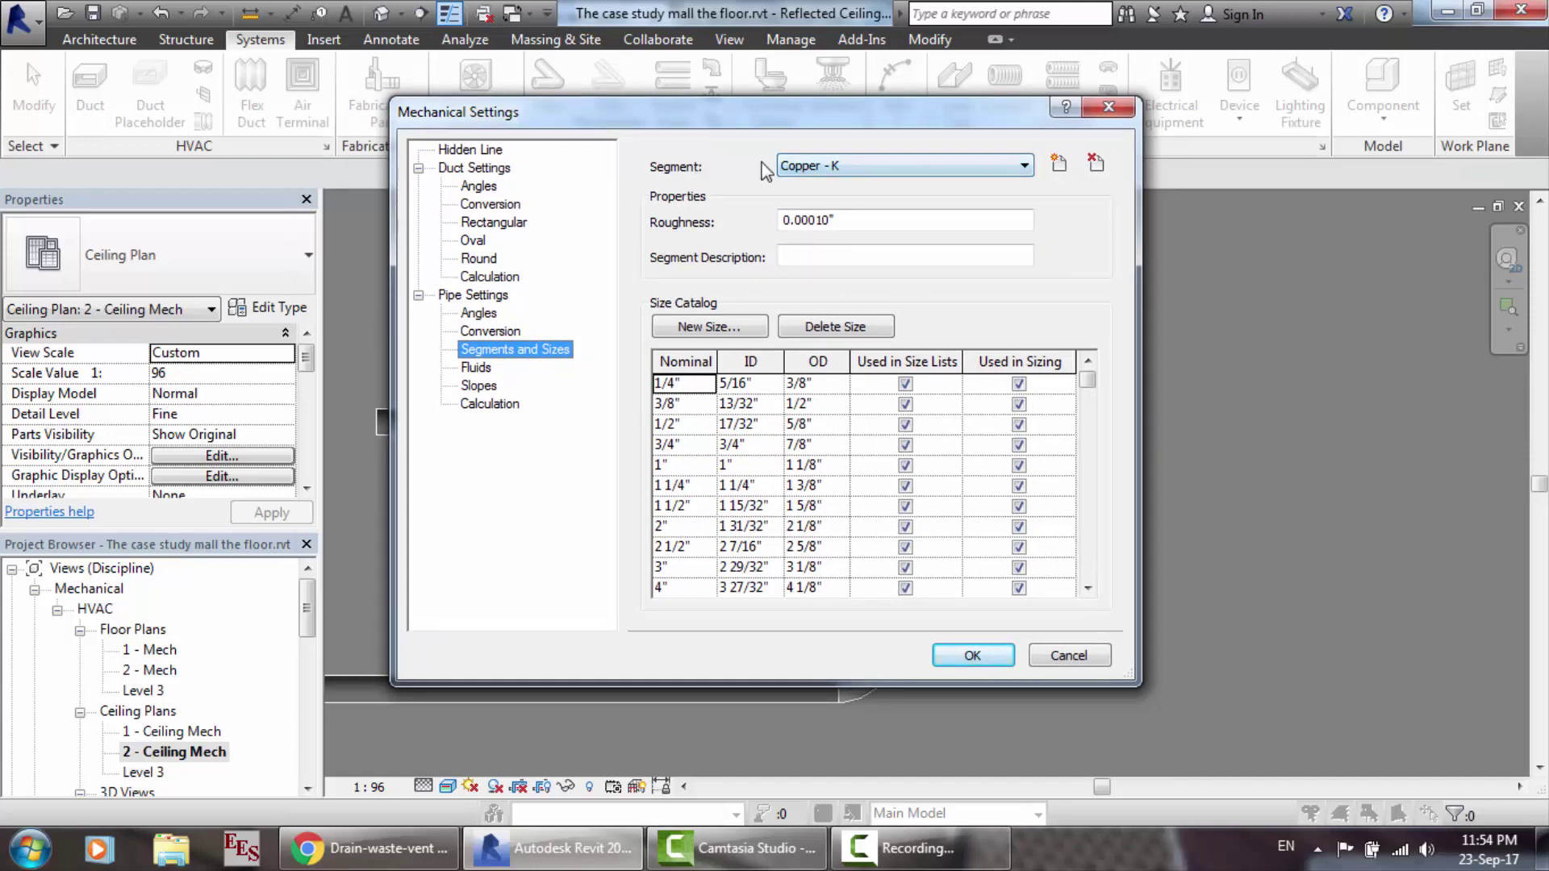
# Step: Review the available pipe segments, keeping Copper - K, and select its 1/4" nominal size in the size catalog
pyautogui.click(833, 171)
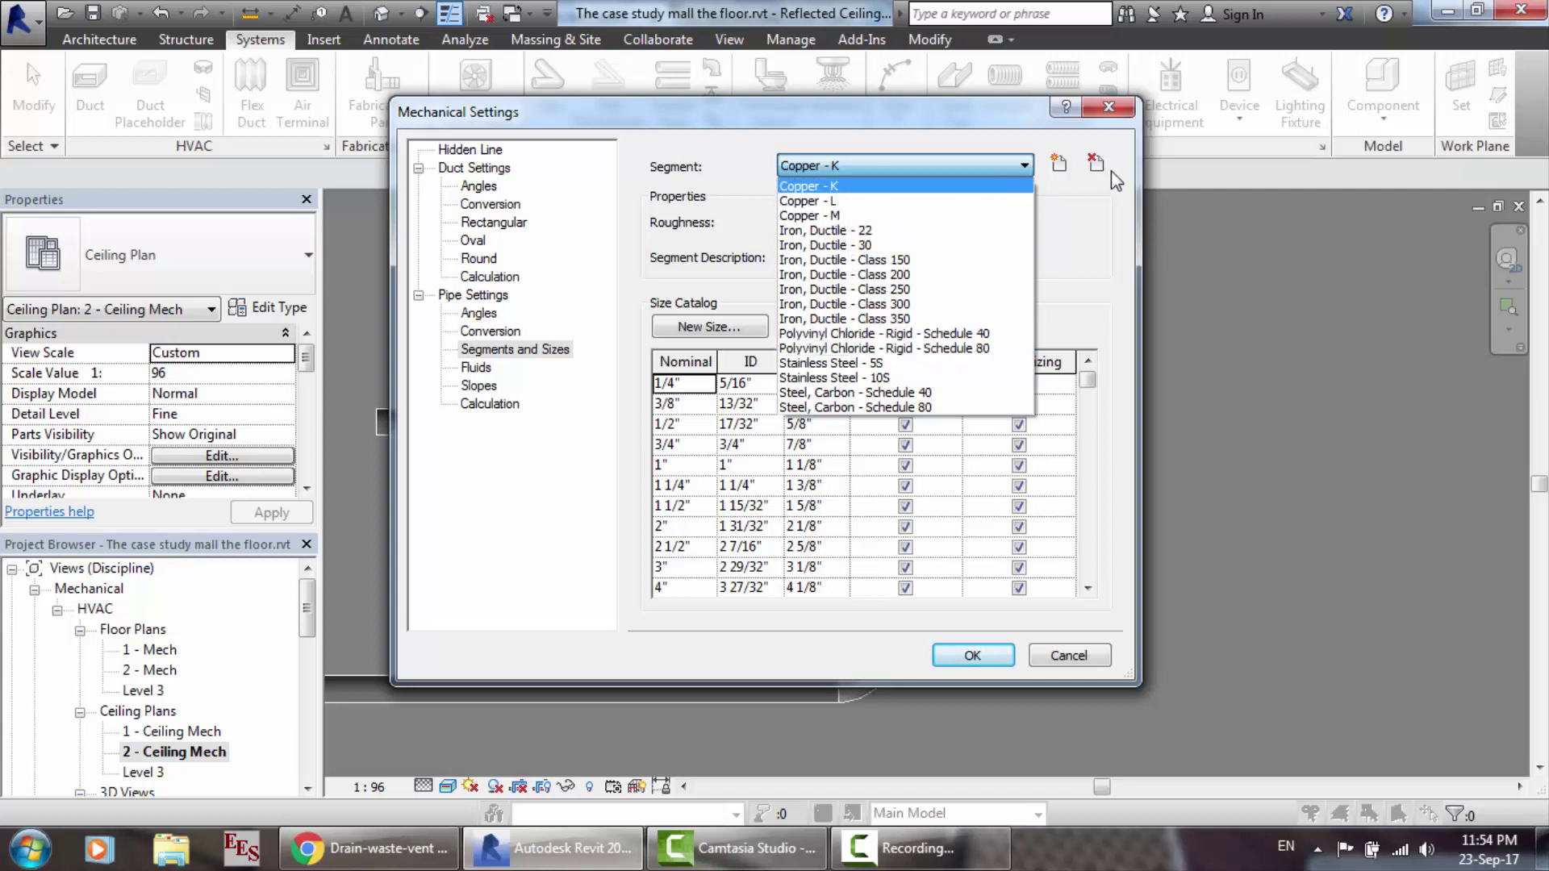
pyautogui.click(1029, 134)
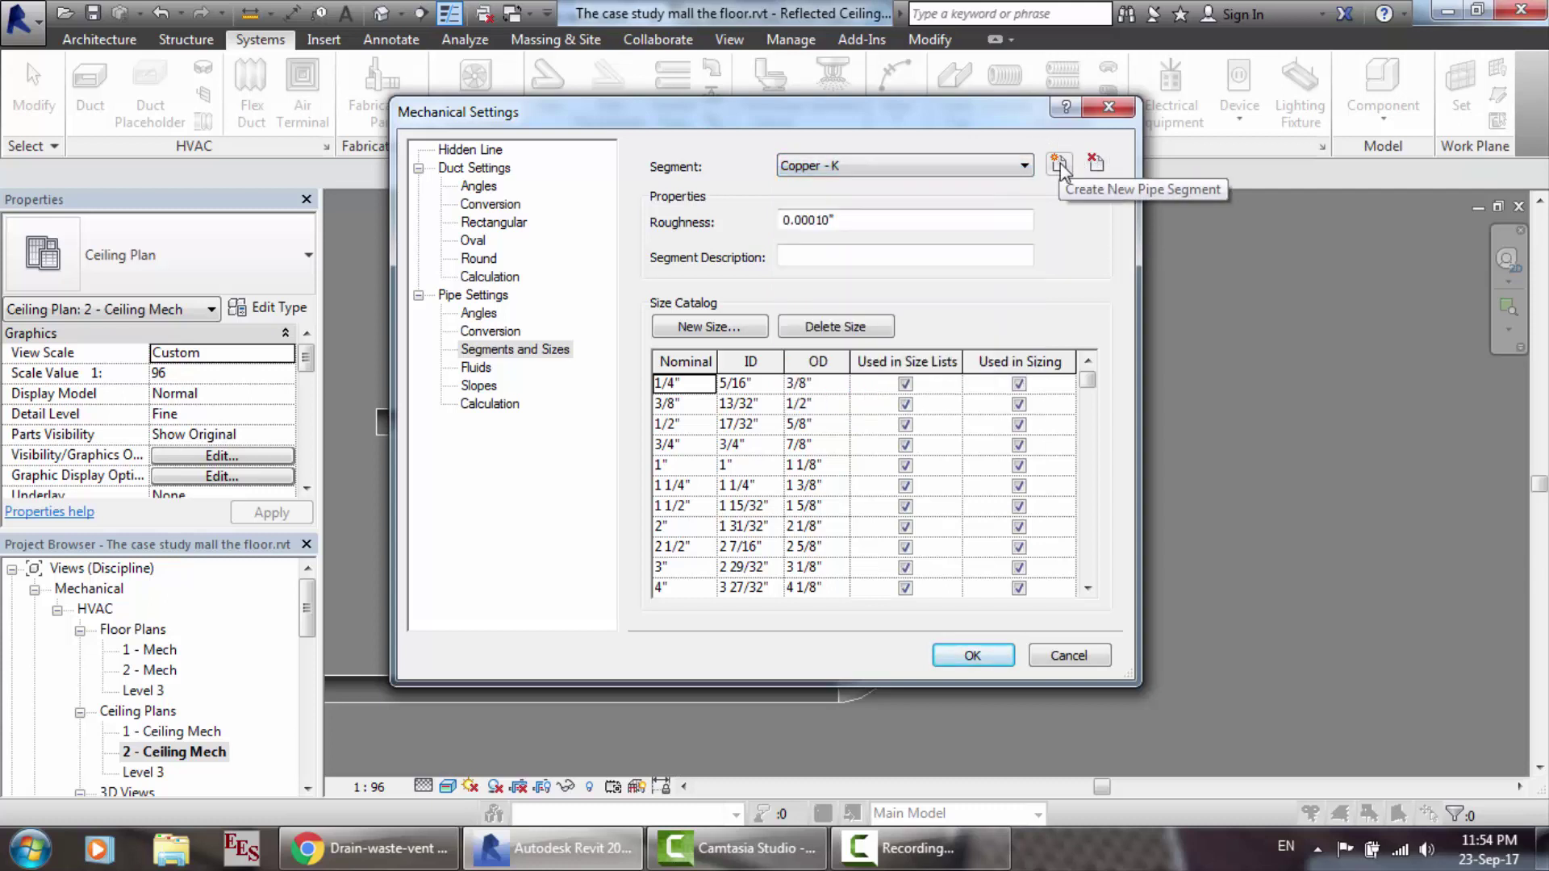
pyautogui.click(949, 174)
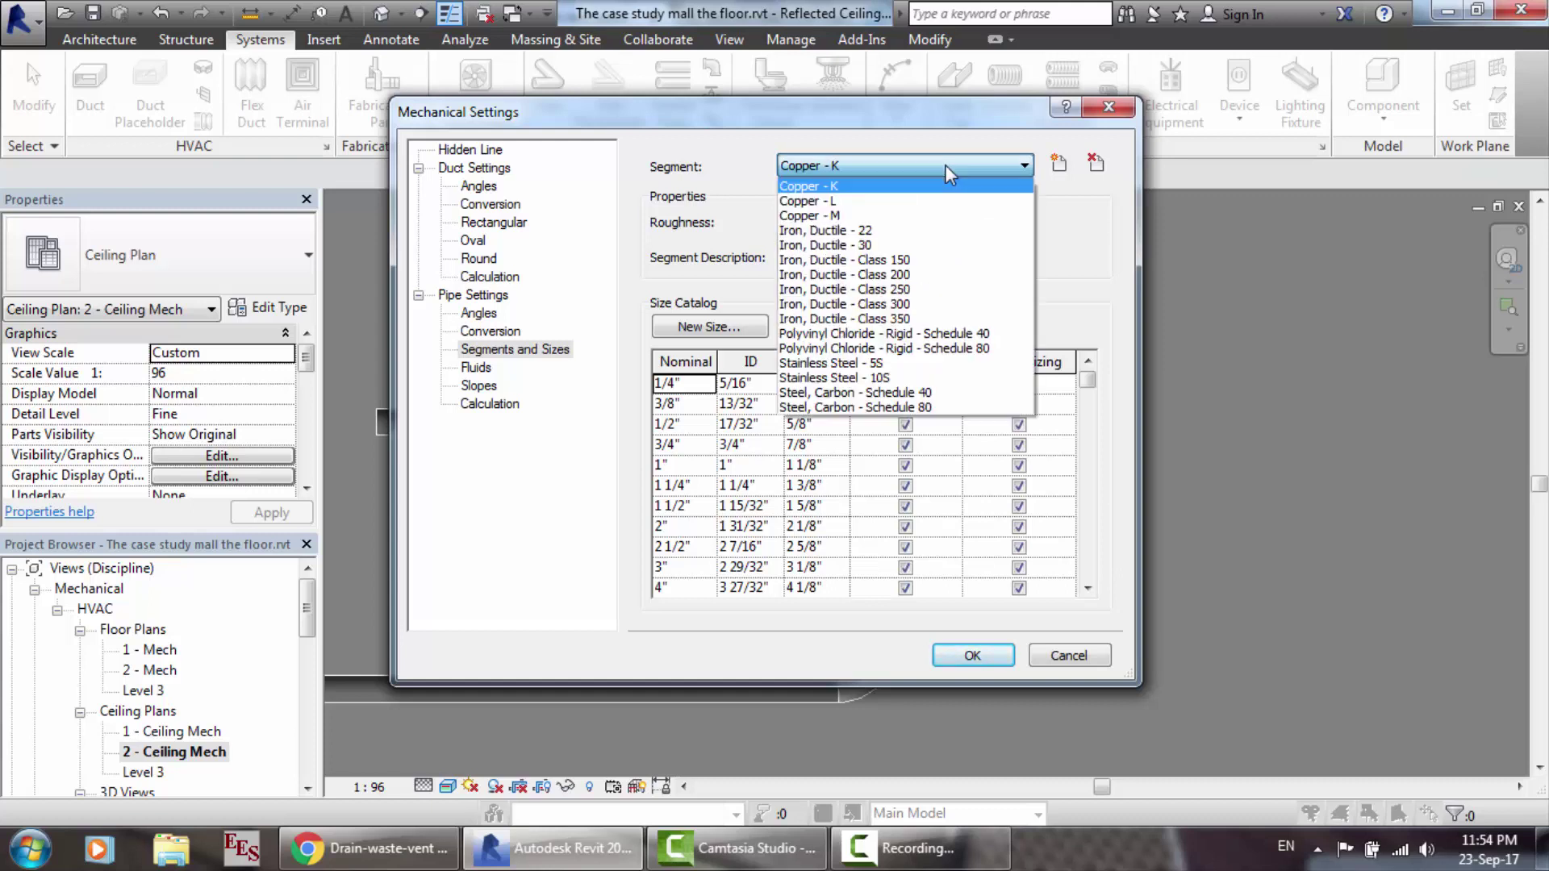
pyautogui.click(847, 171)
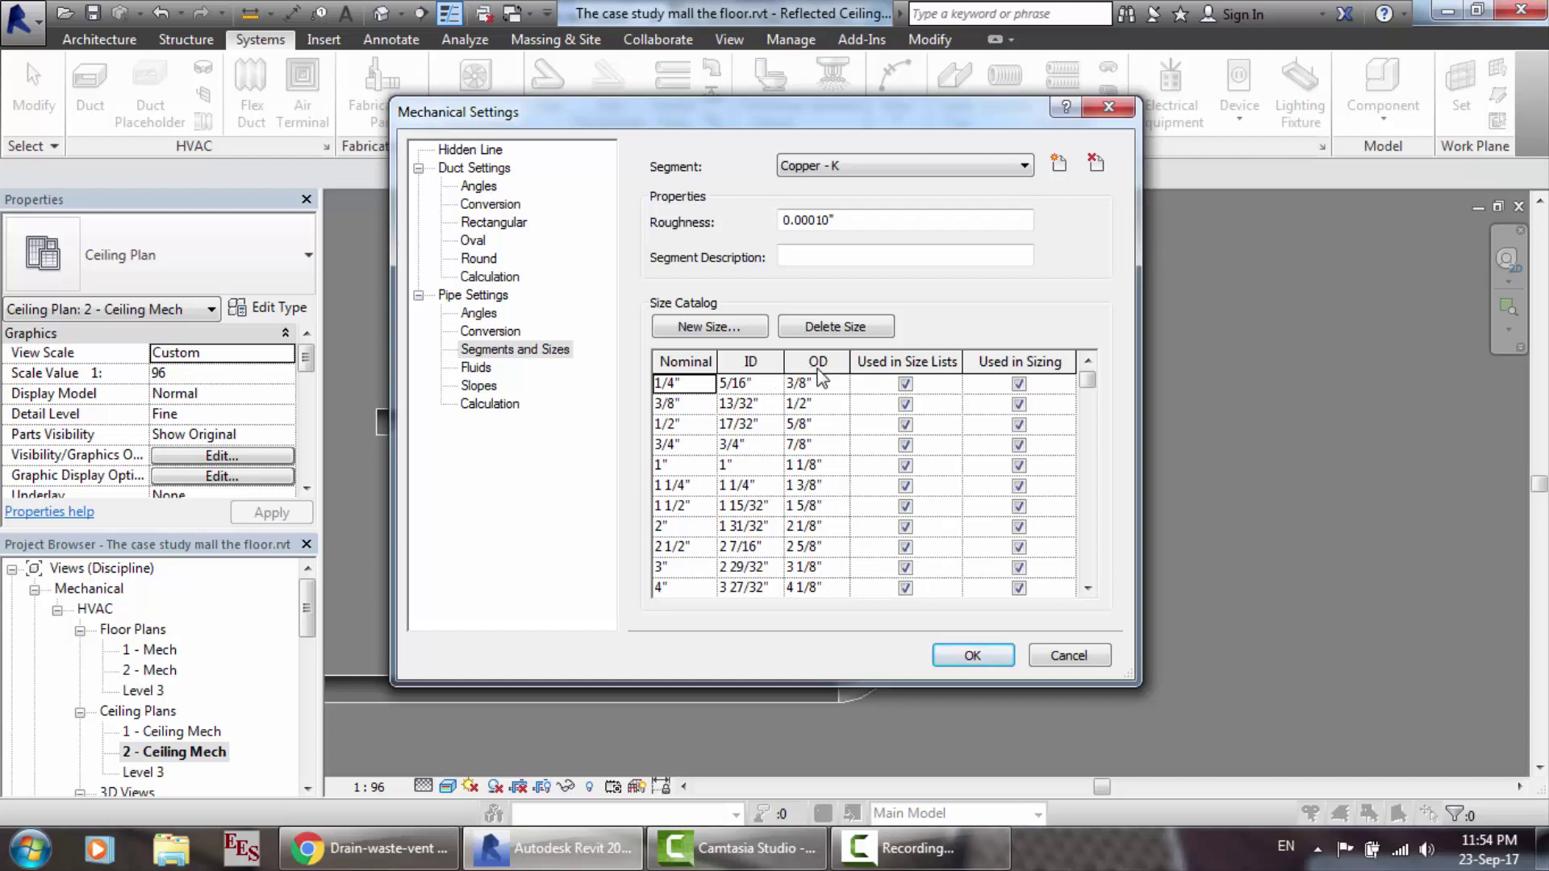
pyautogui.click(699, 385)
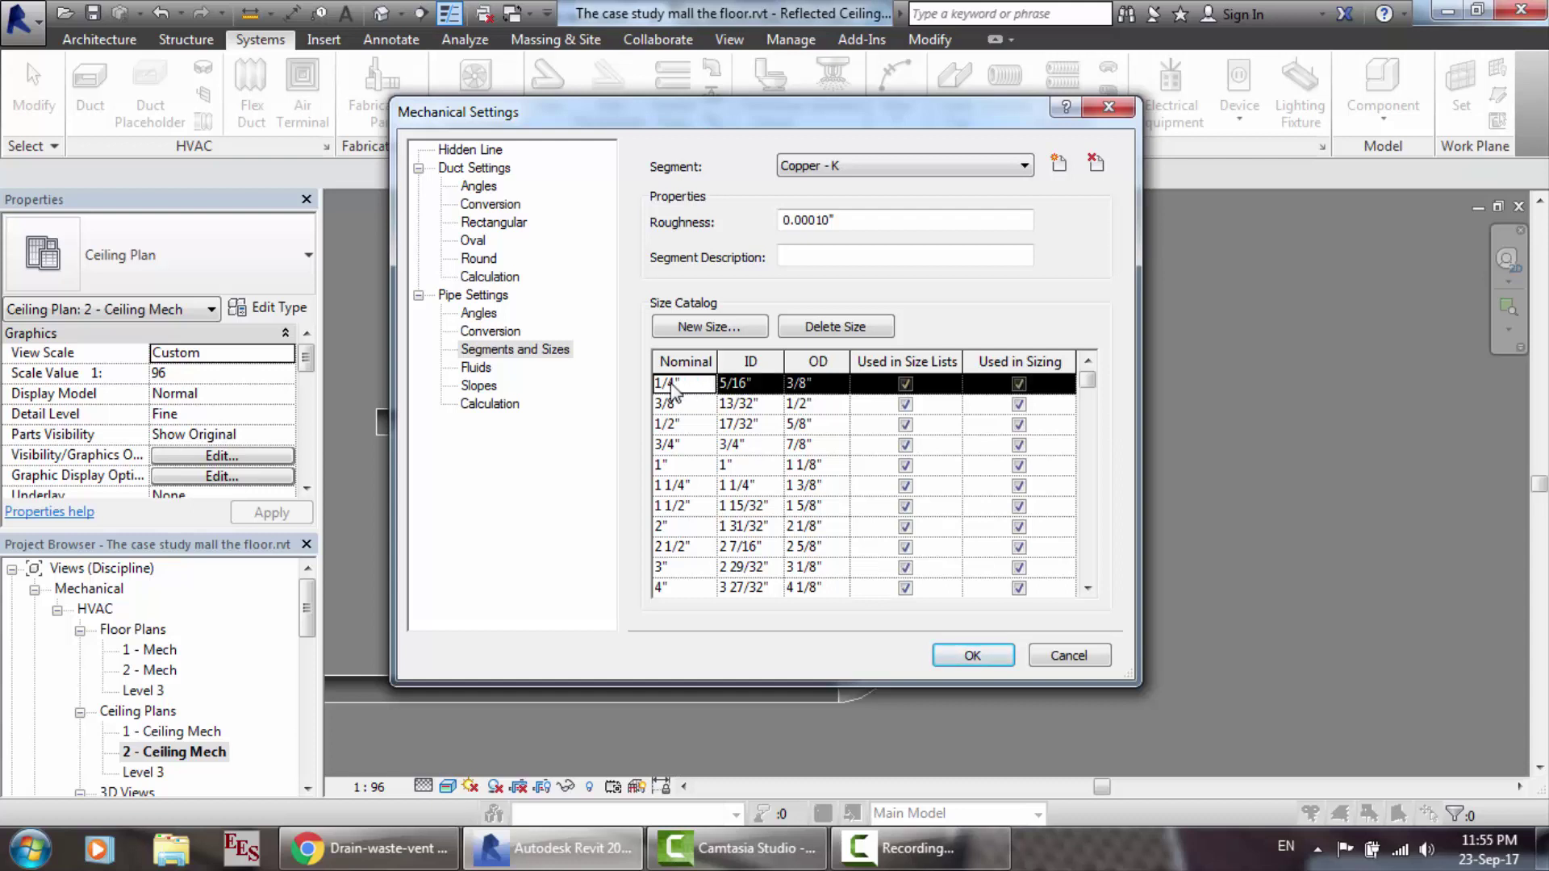
# Step: Dismiss the mechanical settings, set the Piping discipline's Pipe Size units to Millimeters, and accept the project units
pyautogui.click(1065, 656)
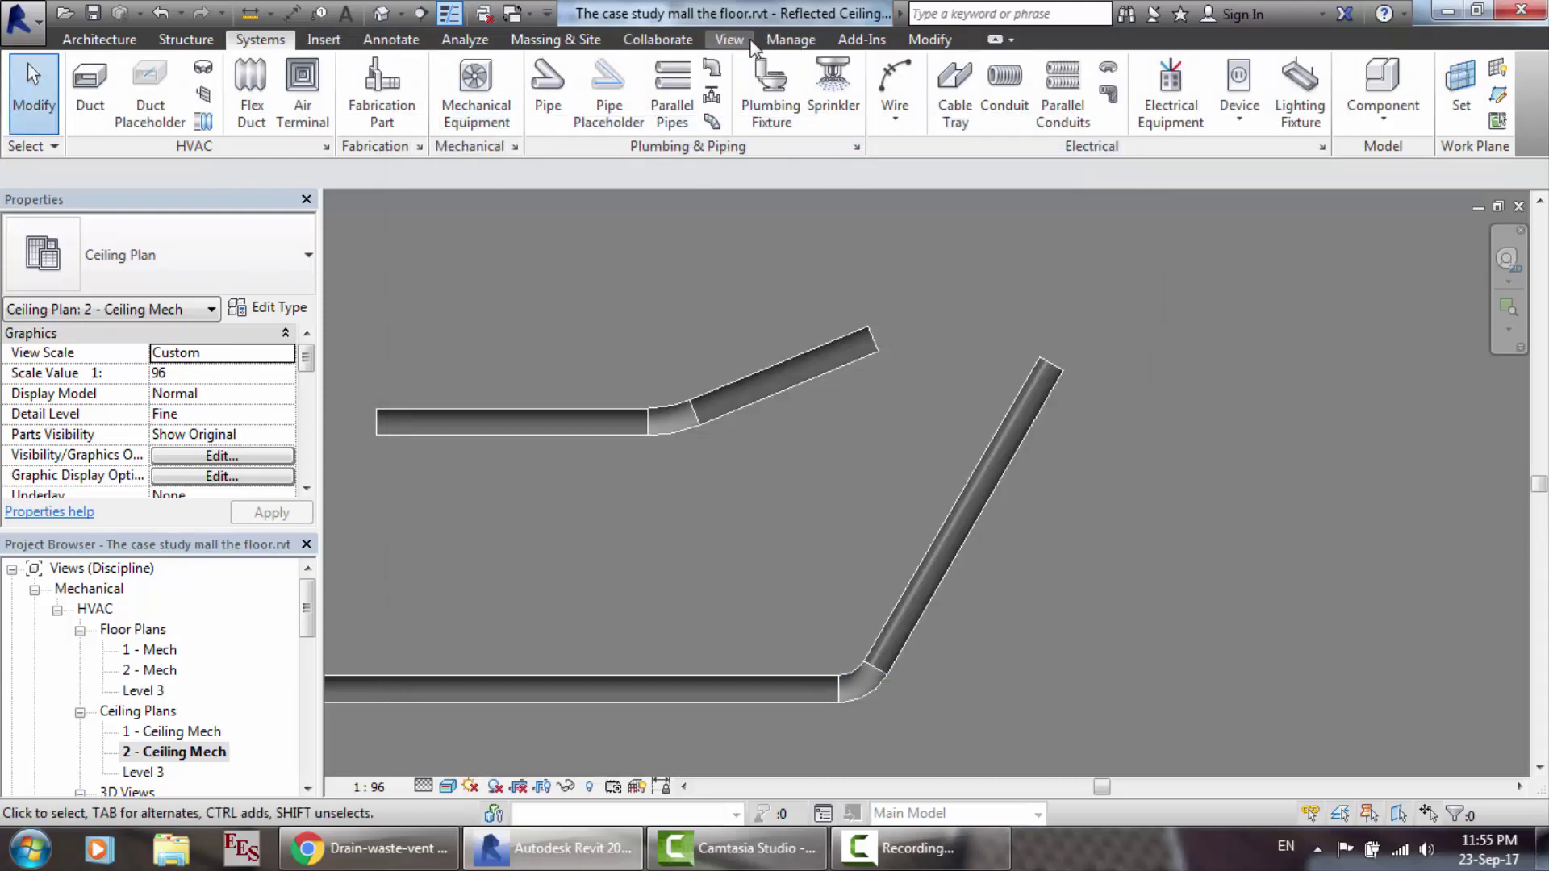
pyautogui.click(781, 40)
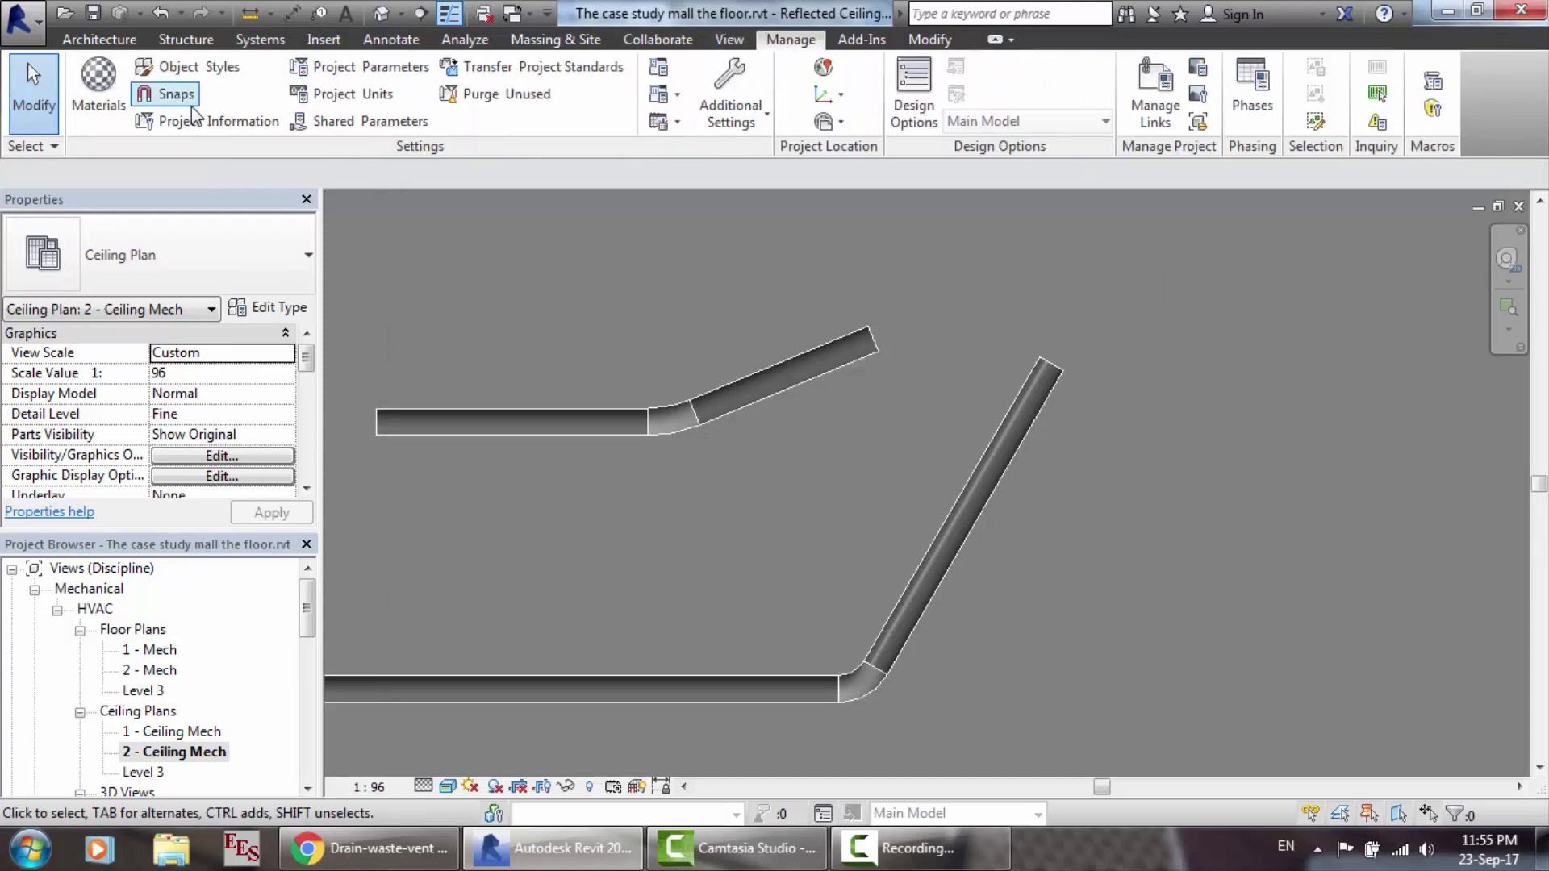
pyautogui.click(371, 95)
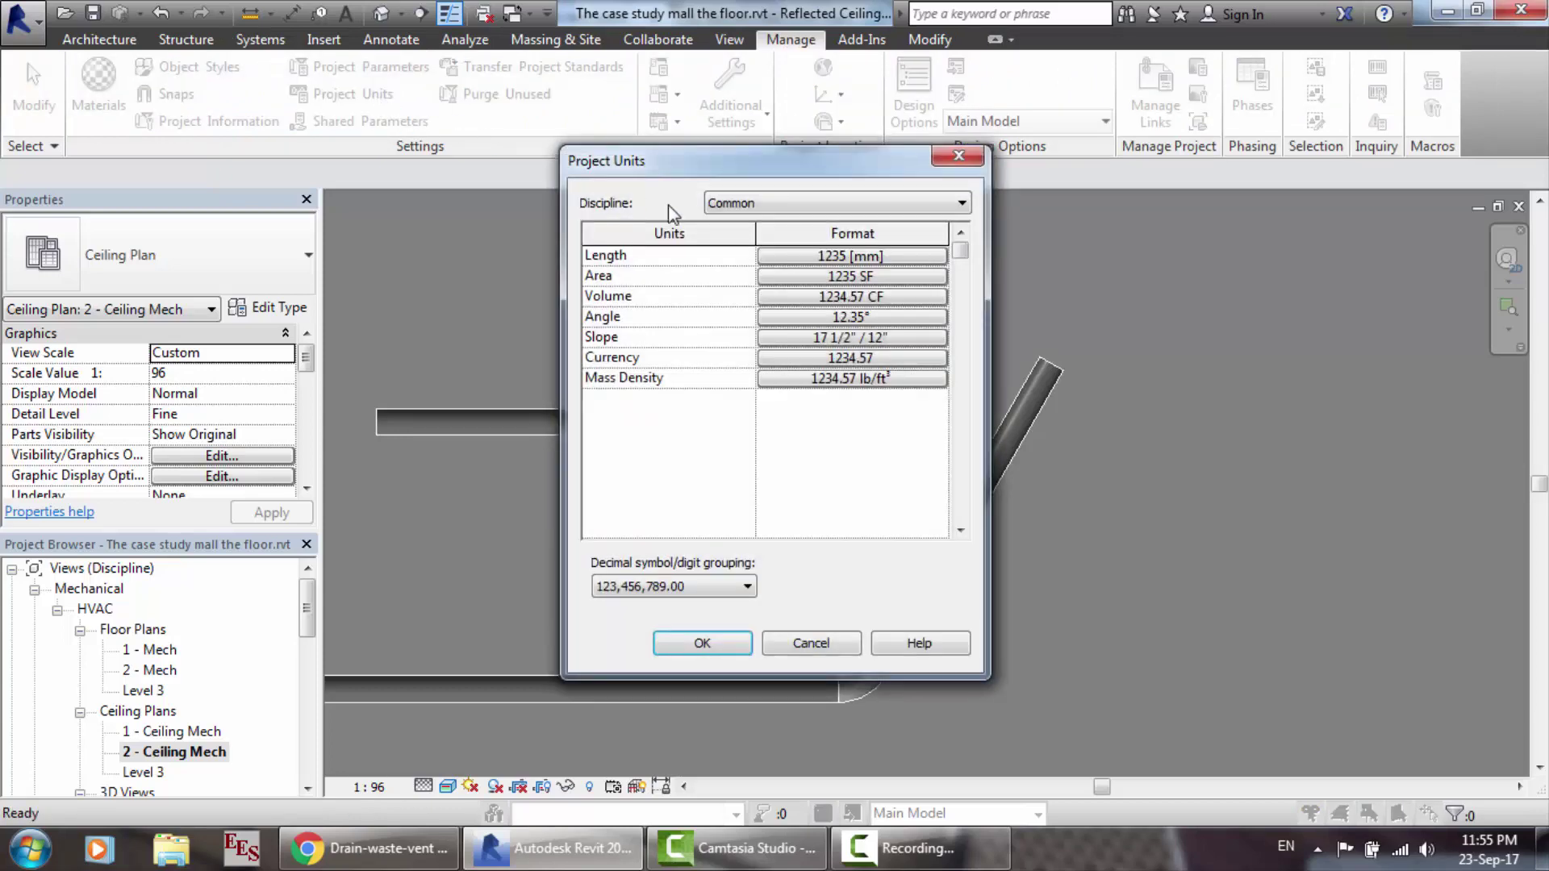
pyautogui.click(812, 200)
pyautogui.click(743, 284)
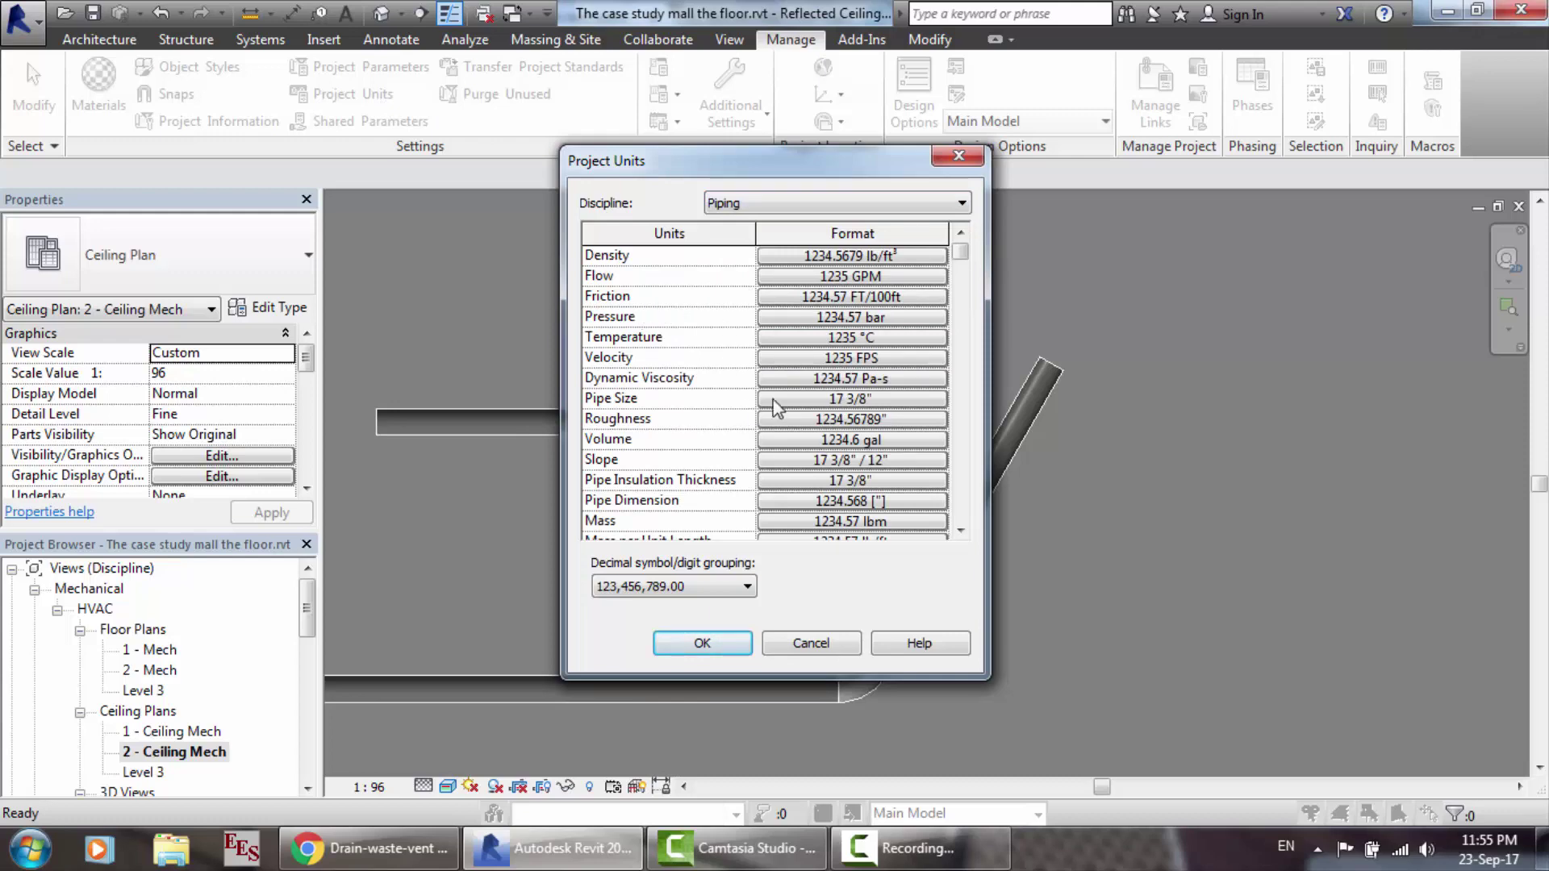
pyautogui.click(875, 398)
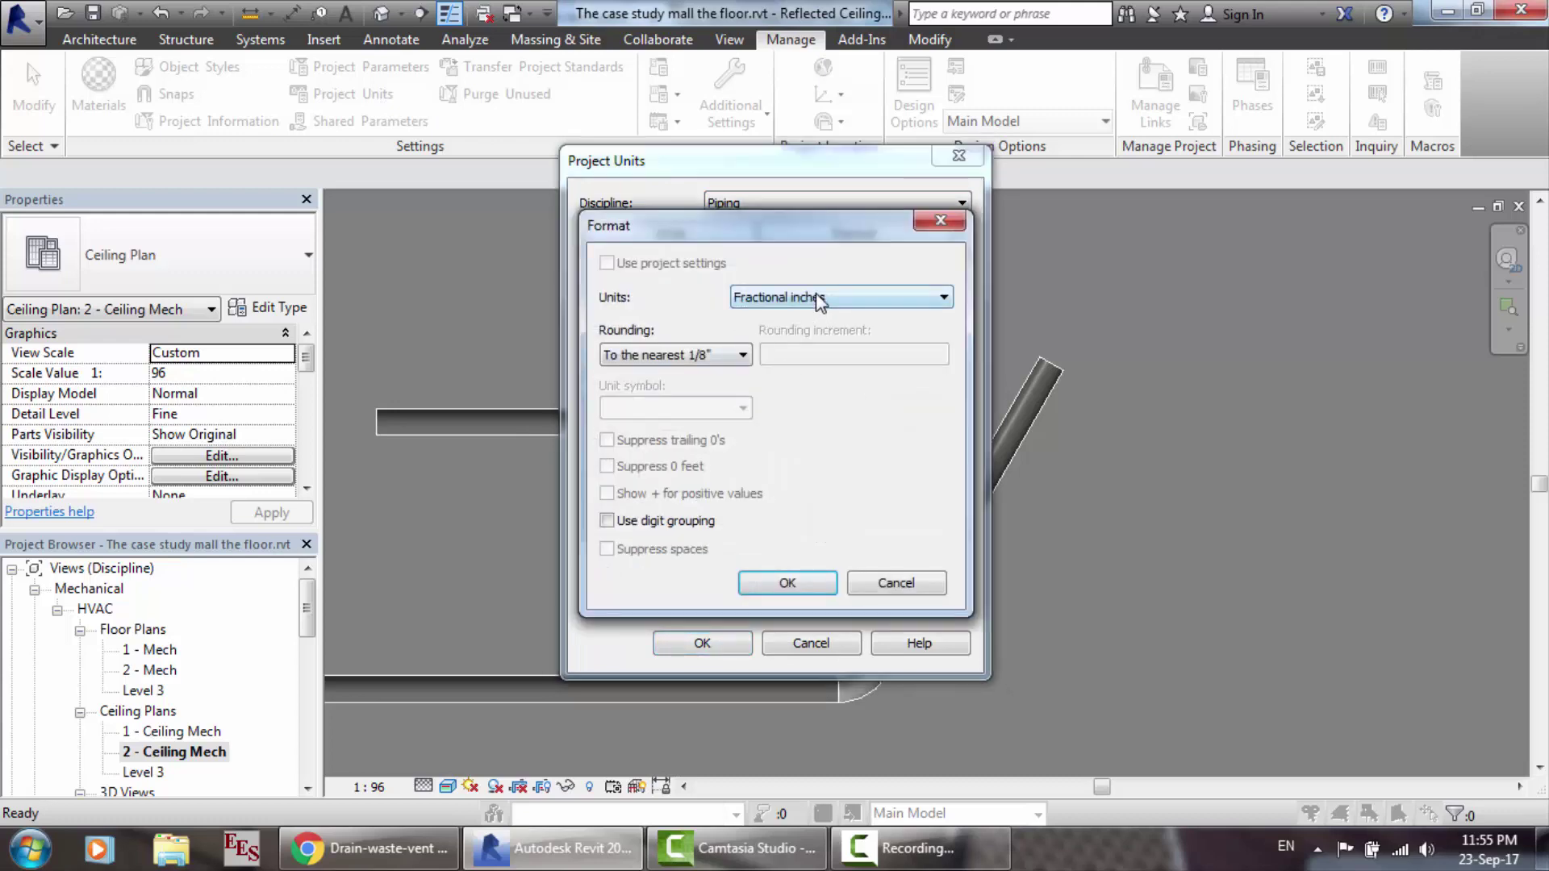
pyautogui.click(816, 299)
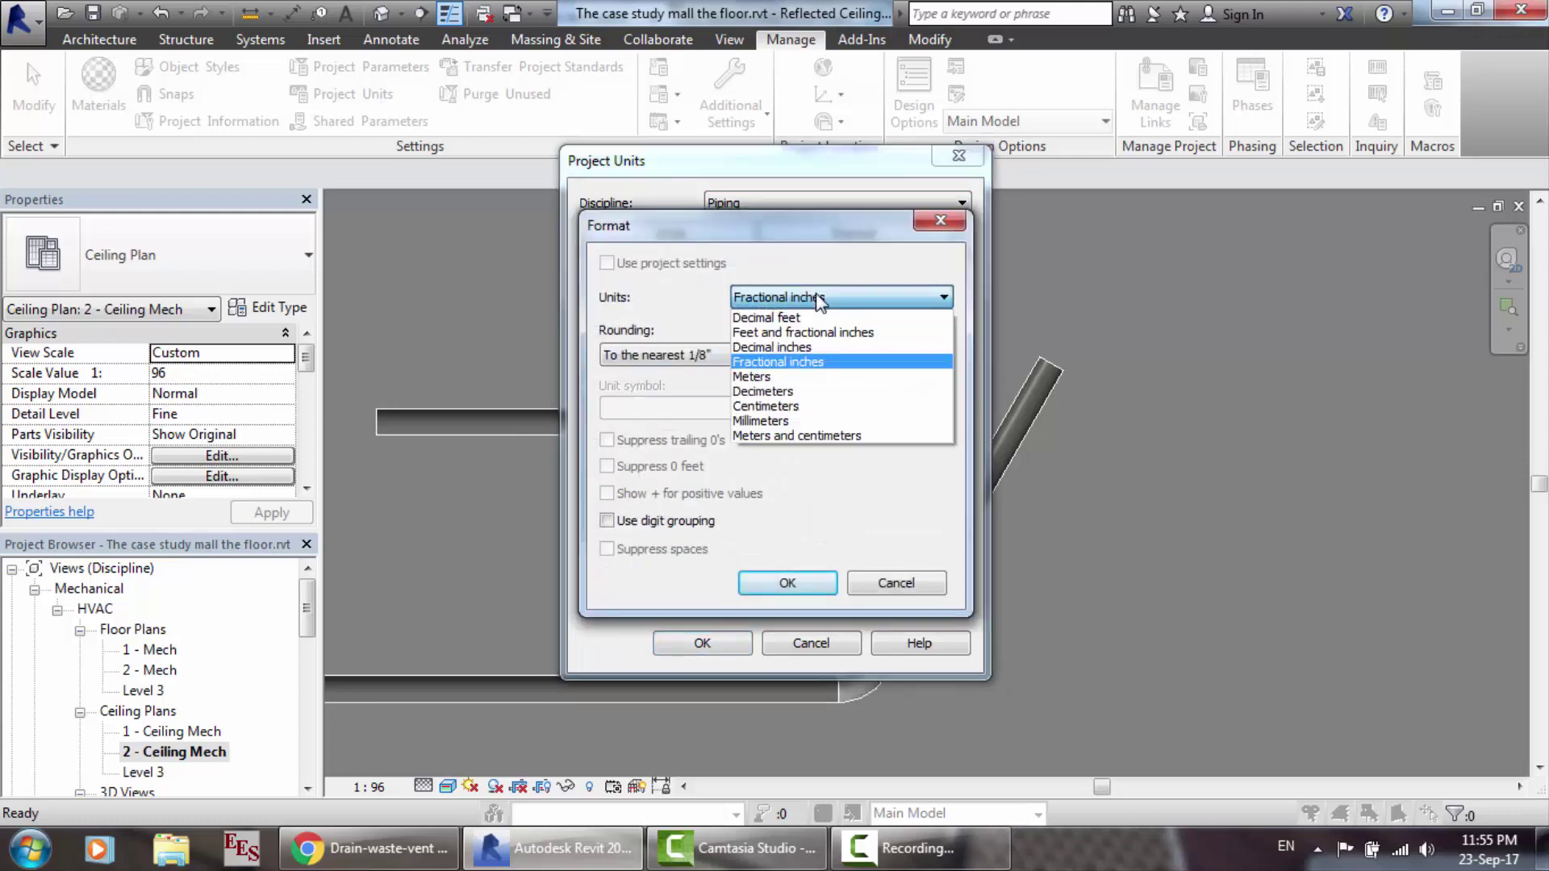
pyautogui.click(788, 418)
pyautogui.click(803, 582)
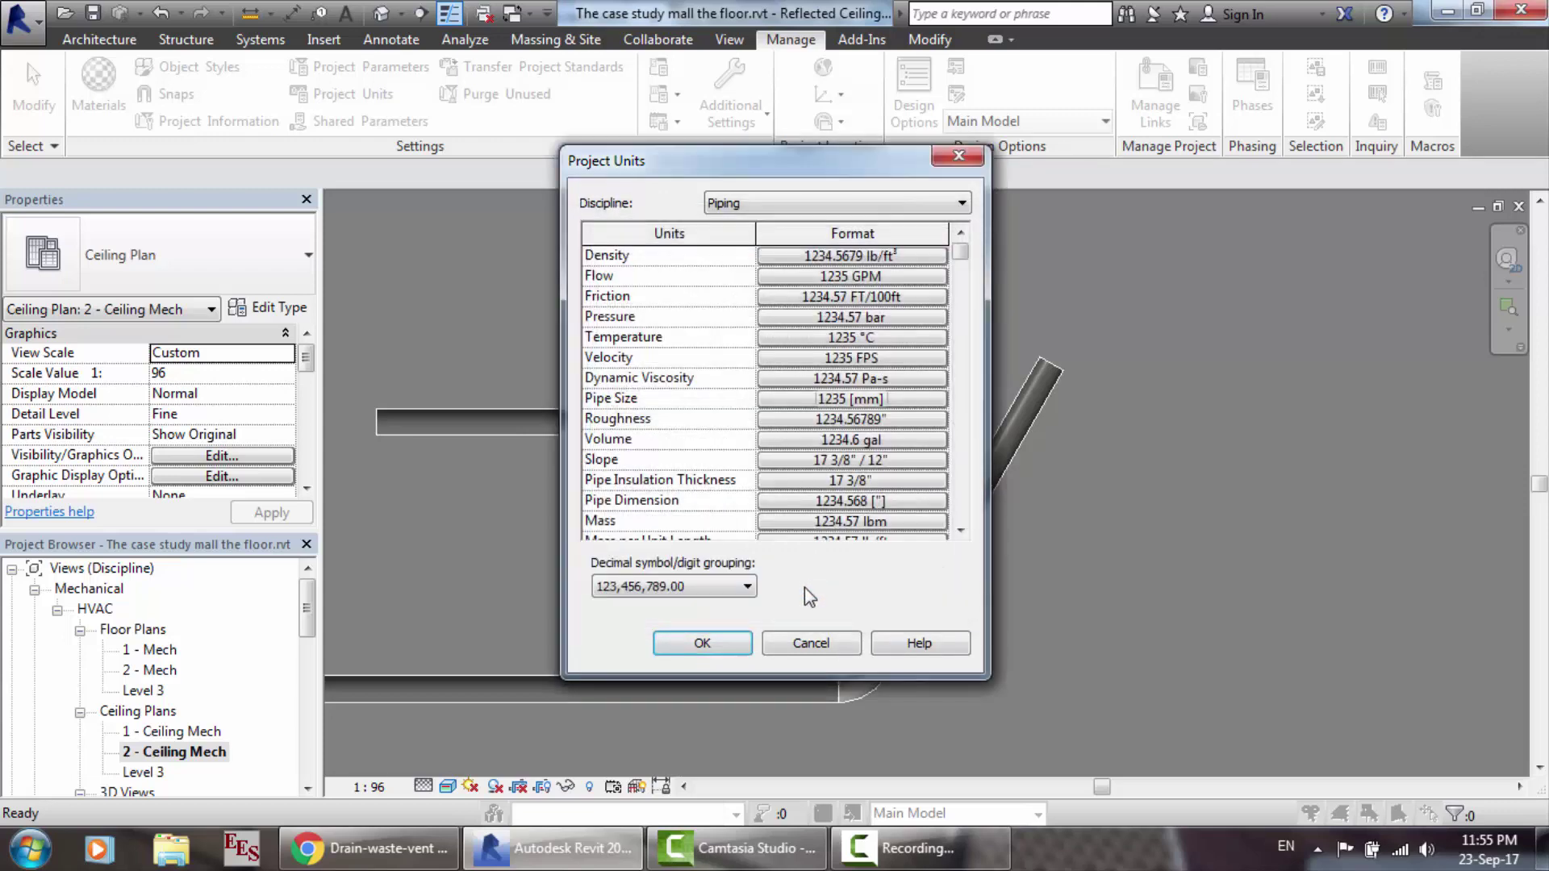
pyautogui.click(726, 641)
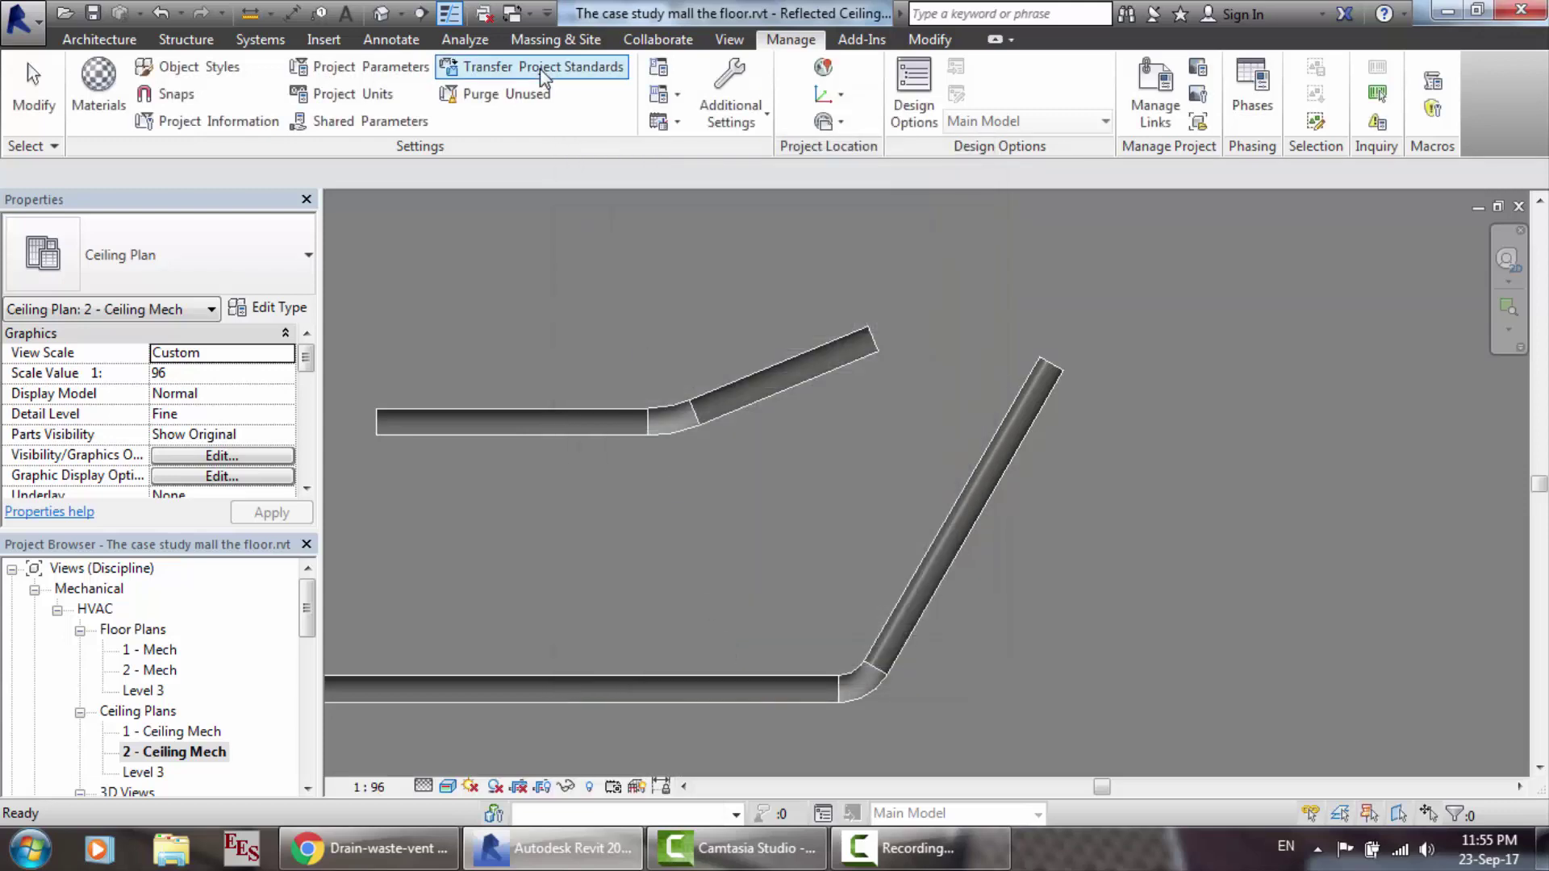
# Step: Reopen Mechanical Settings at the pipe Segments and Sizes and inspect the 6.350 and 50.800 nominal sizes of Copper - K
pyautogui.click(260, 40)
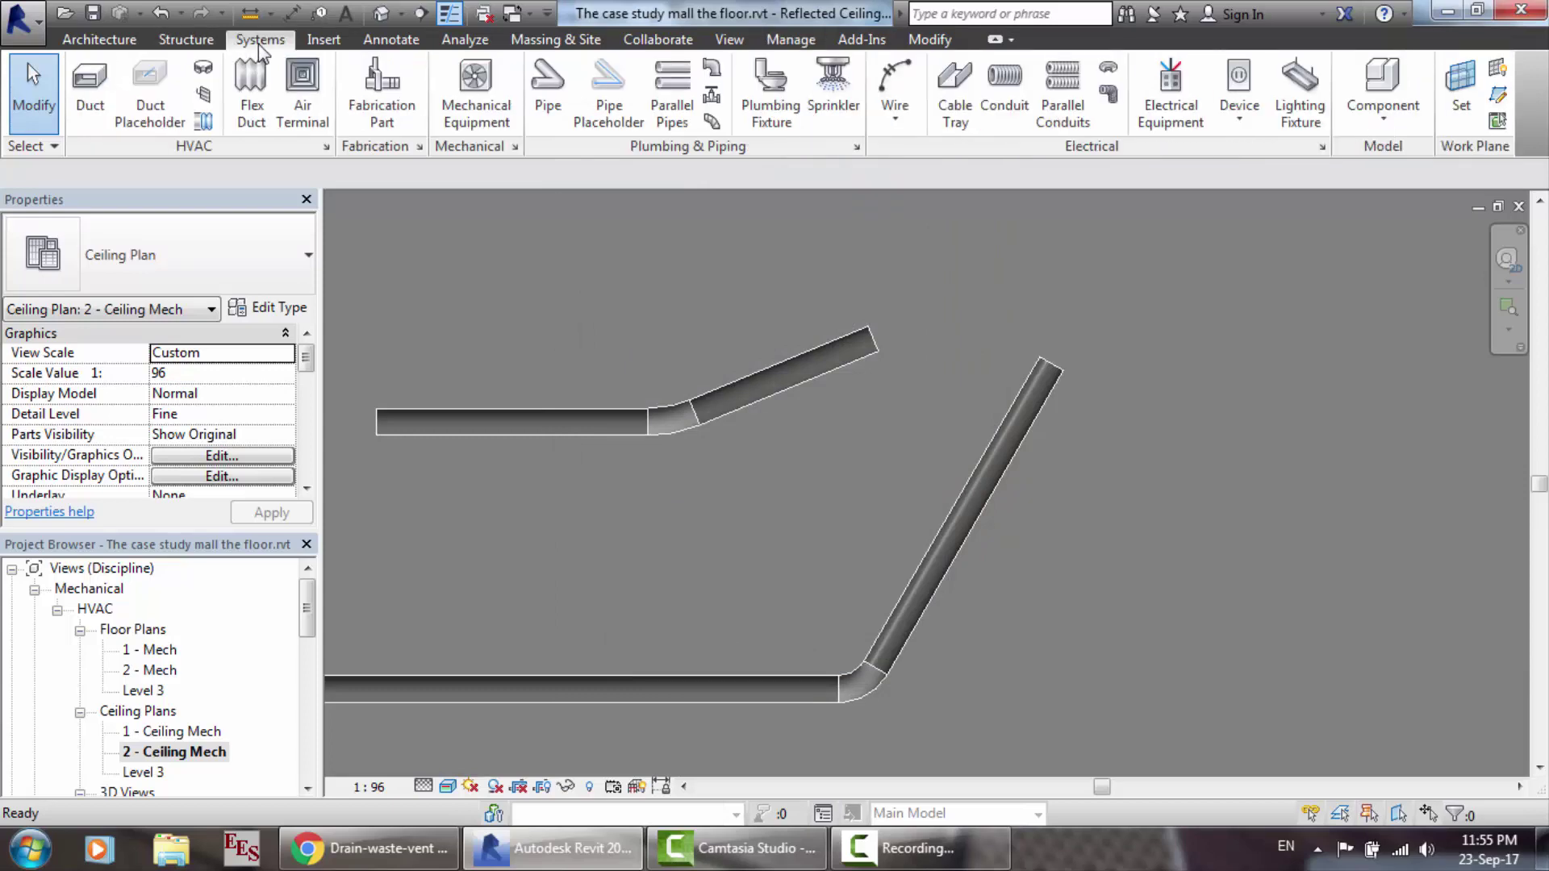
pyautogui.click(516, 147)
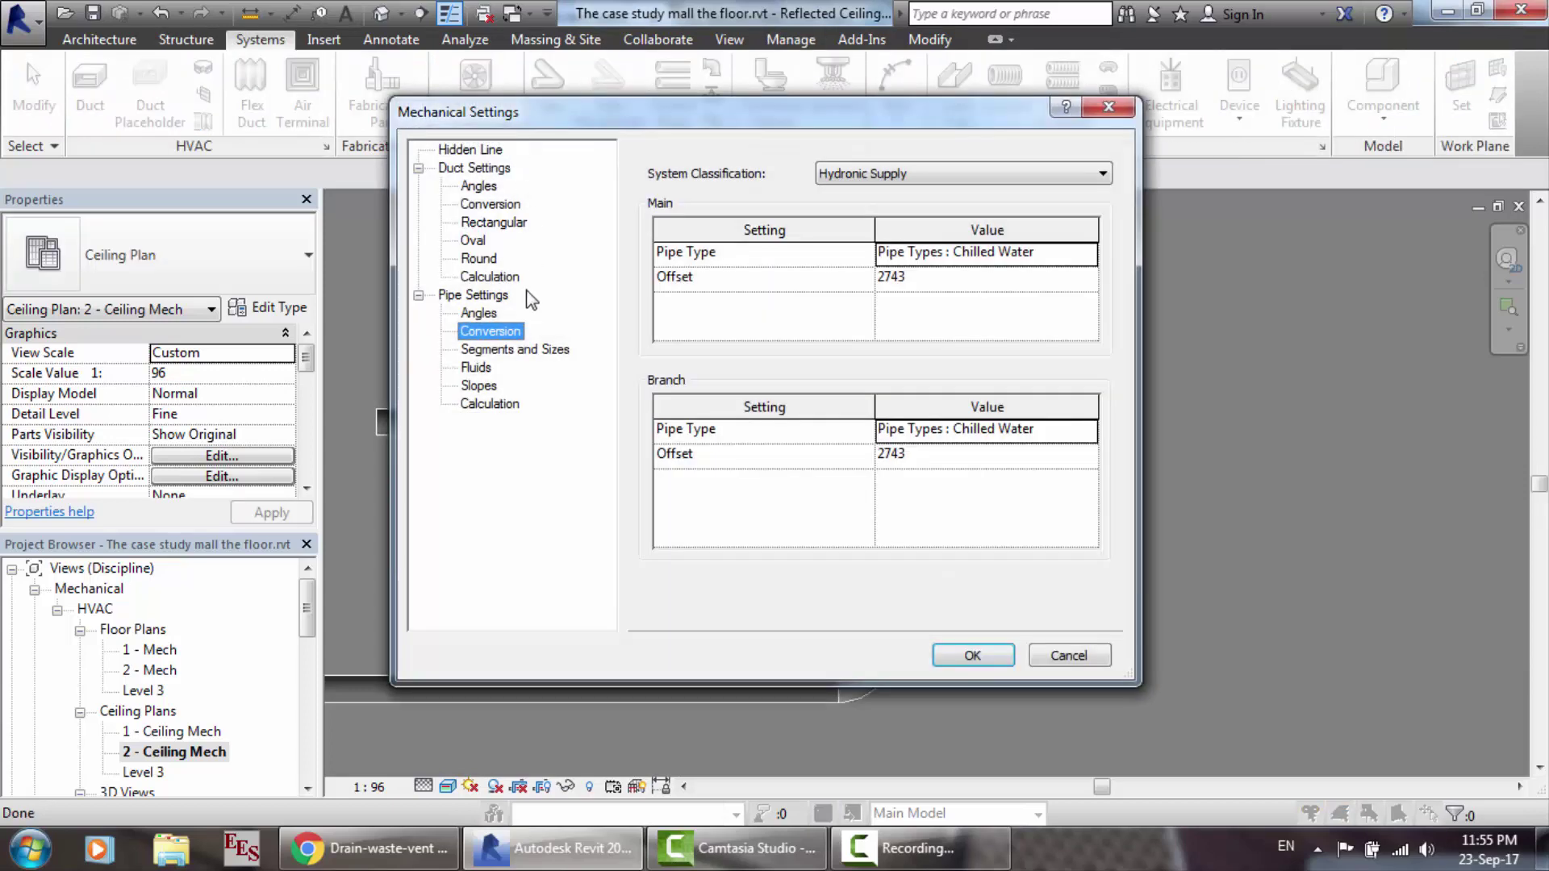
pyautogui.click(496, 351)
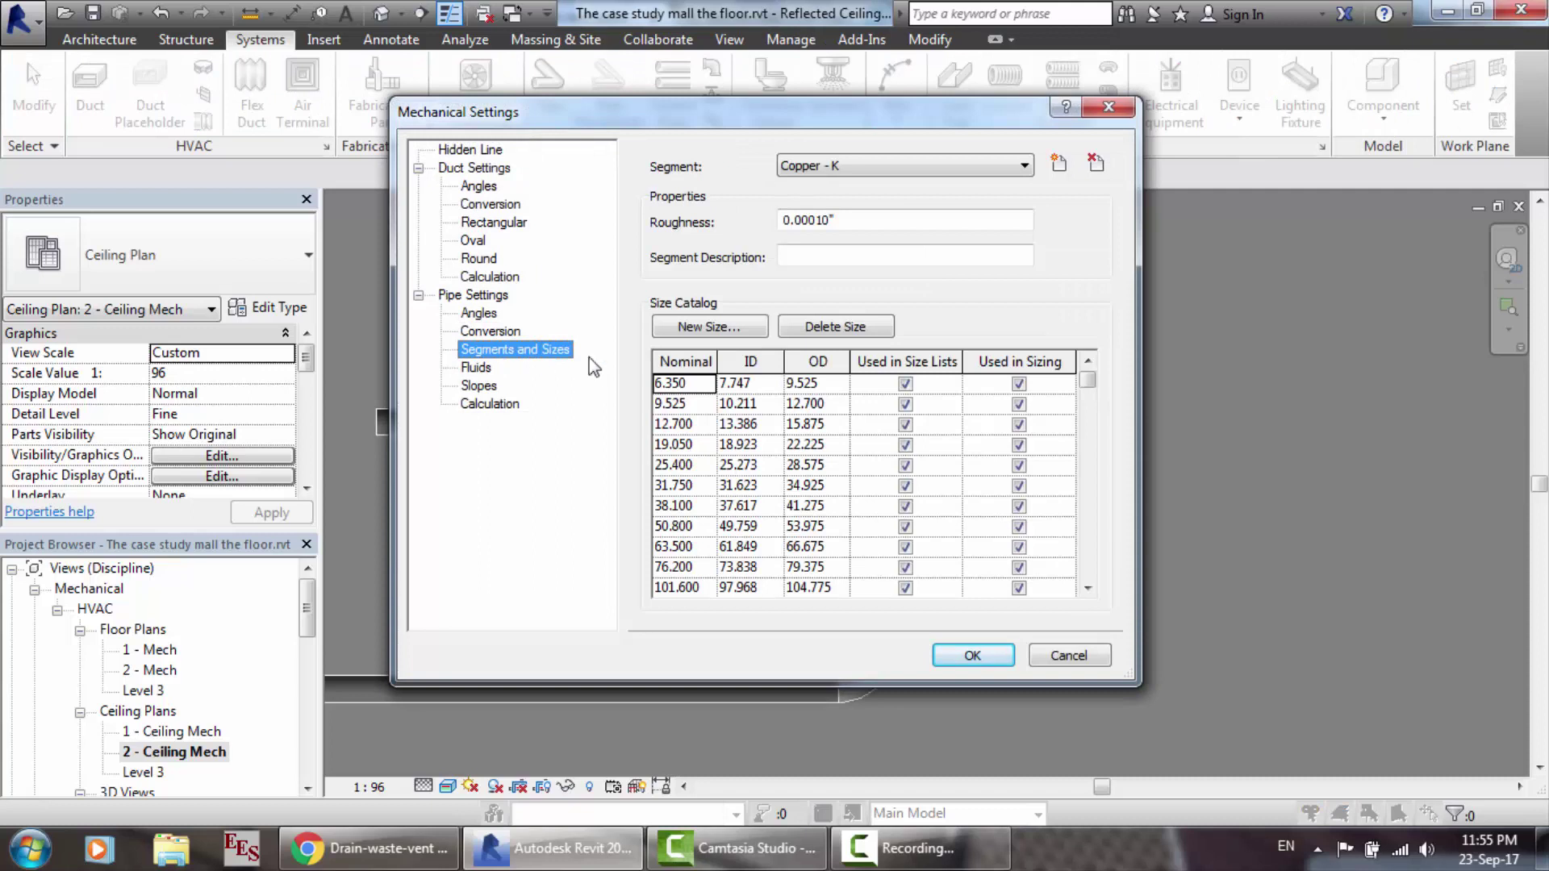
pyautogui.click(692, 387)
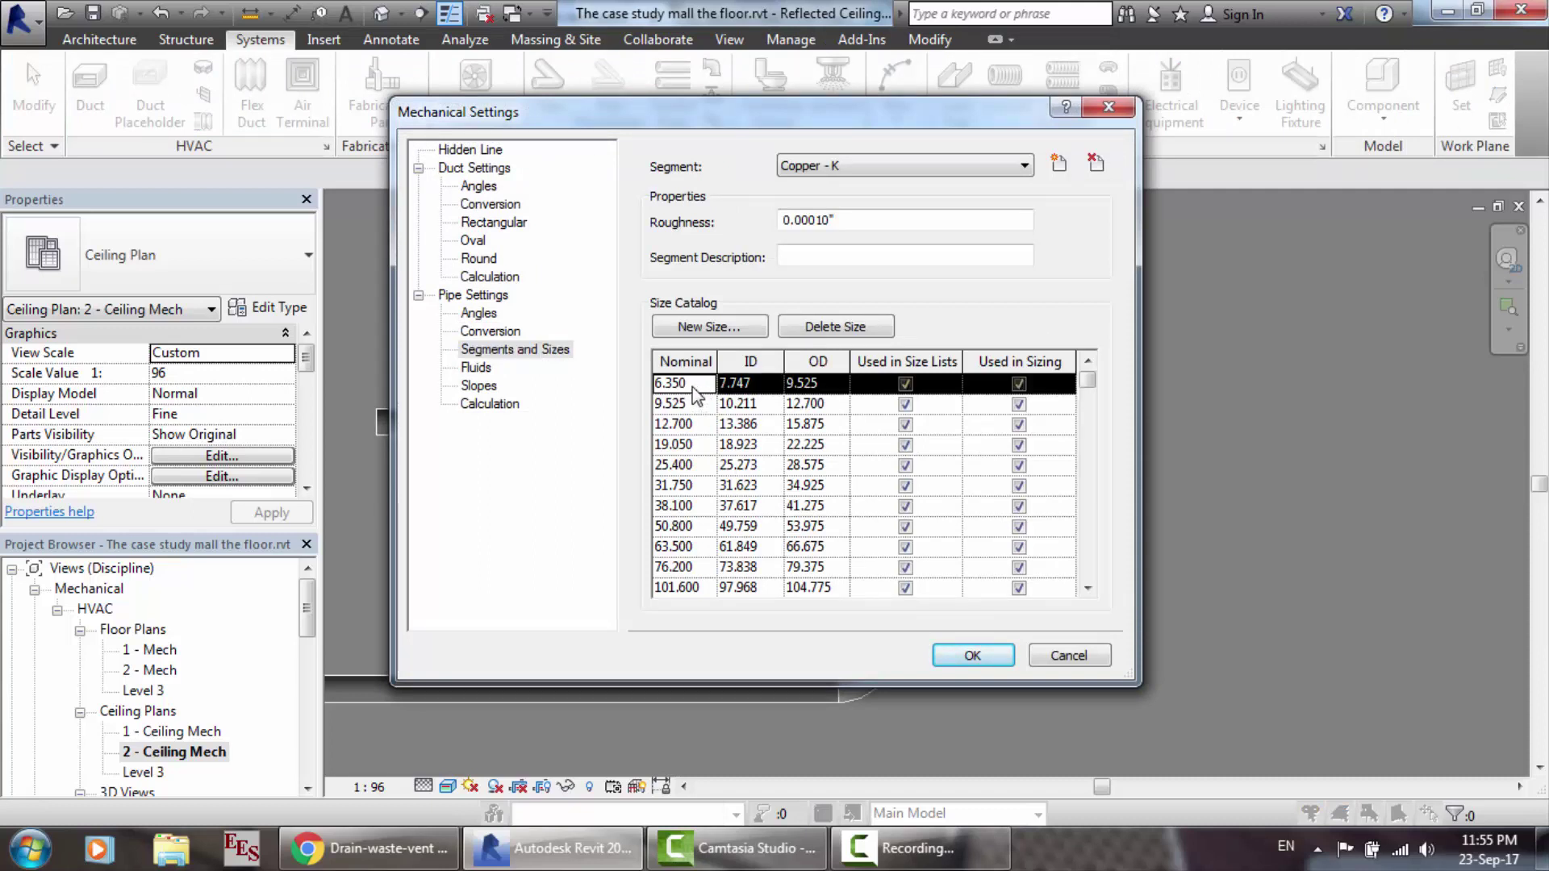
pyautogui.click(692, 526)
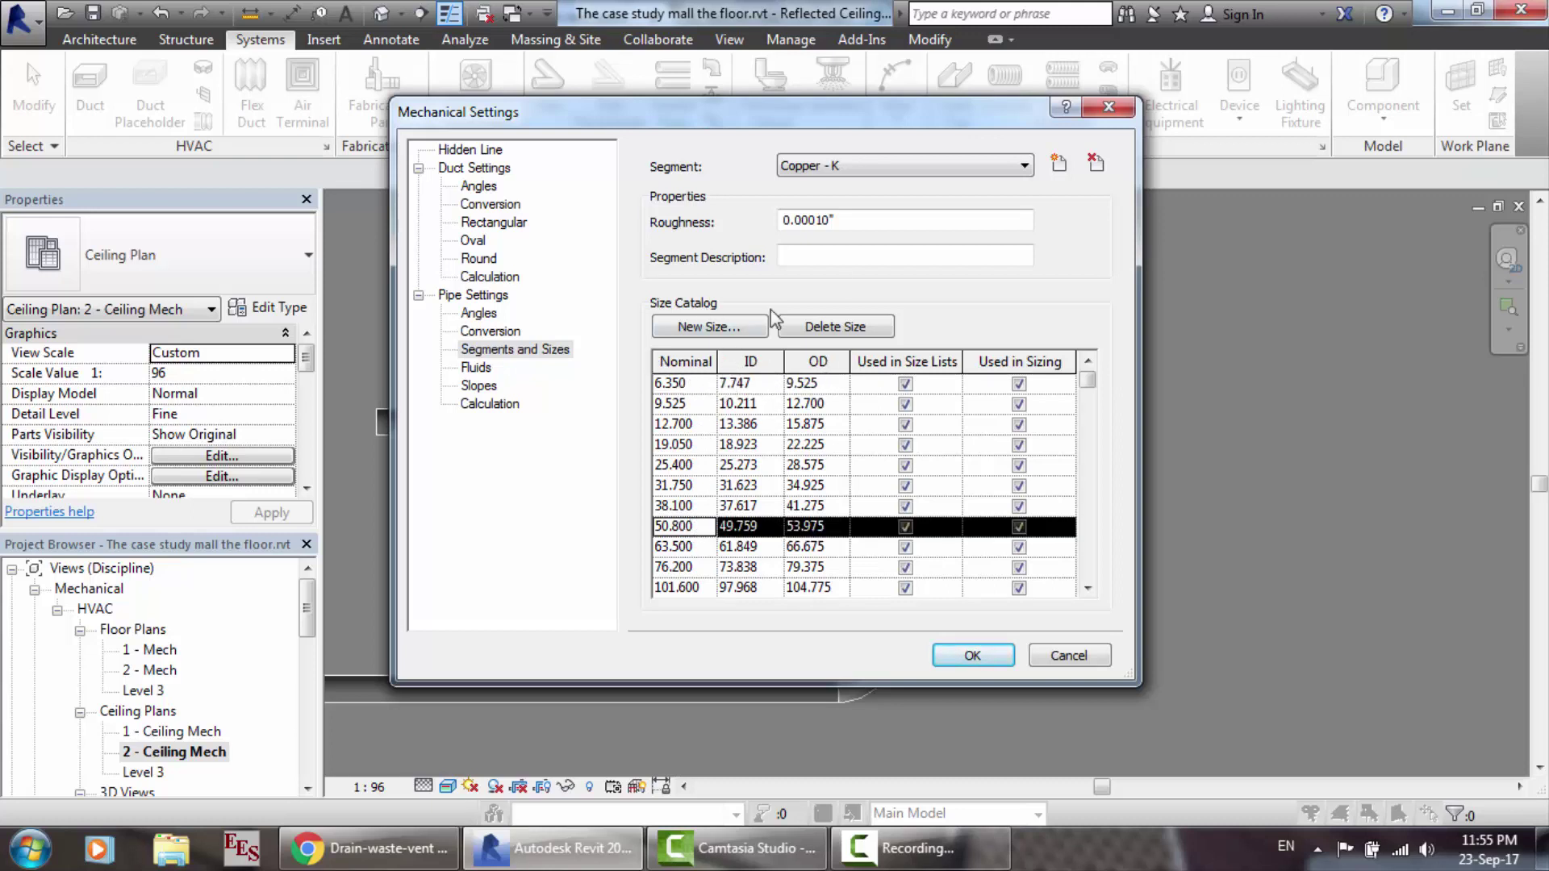
# Step: Review the size catalogs of Copper - L, Copper - M, Iron, Ductile - 22 and Stainless Steel - 10S, and dismiss the mechanical settings
pyautogui.click(833, 167)
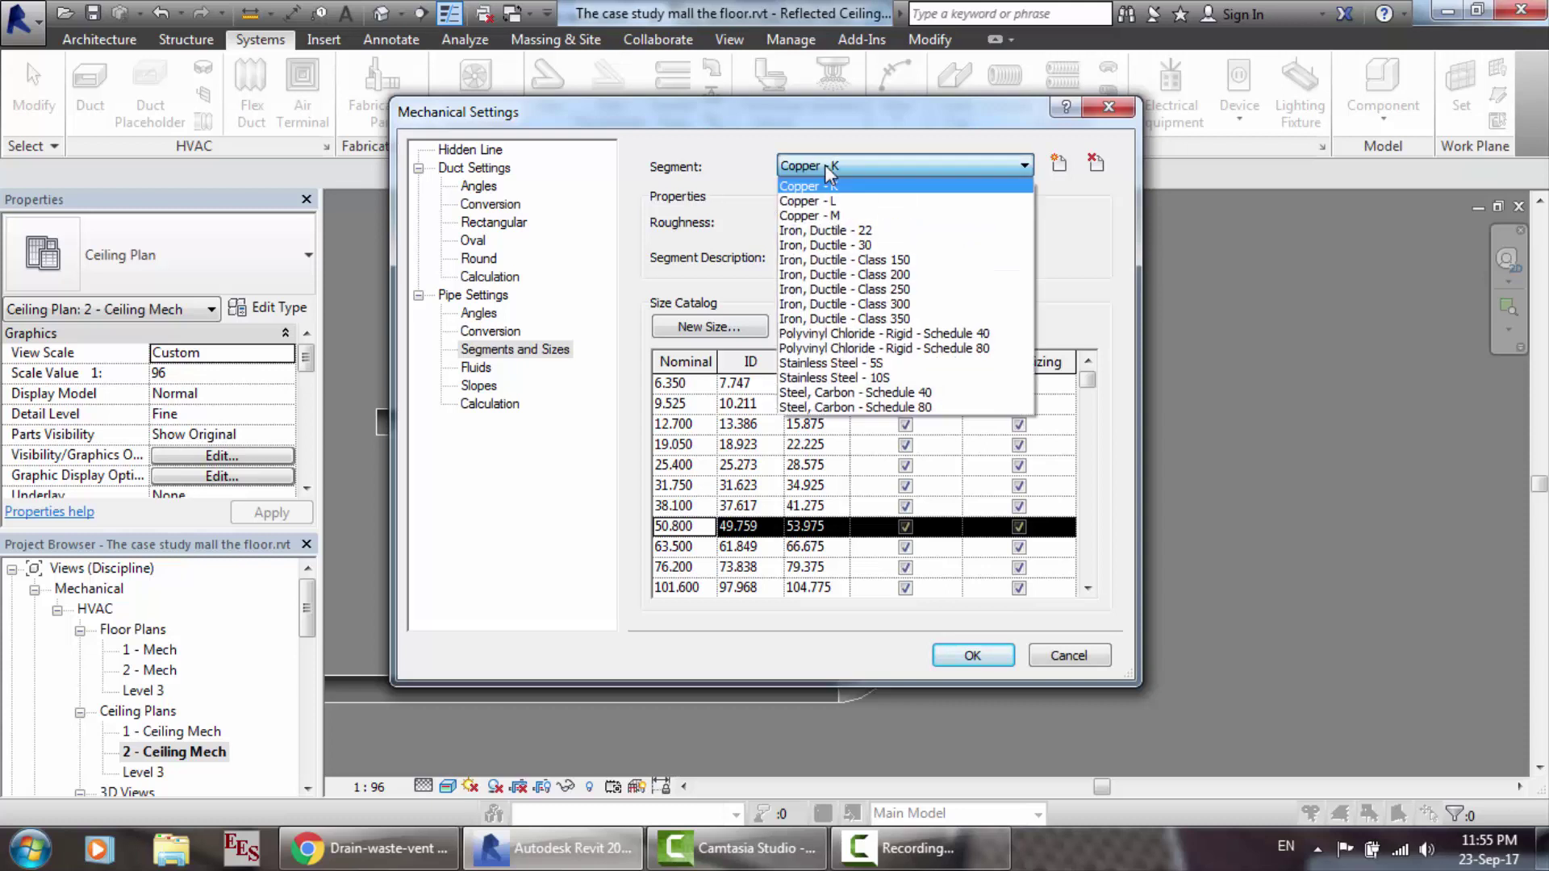
pyautogui.click(845, 200)
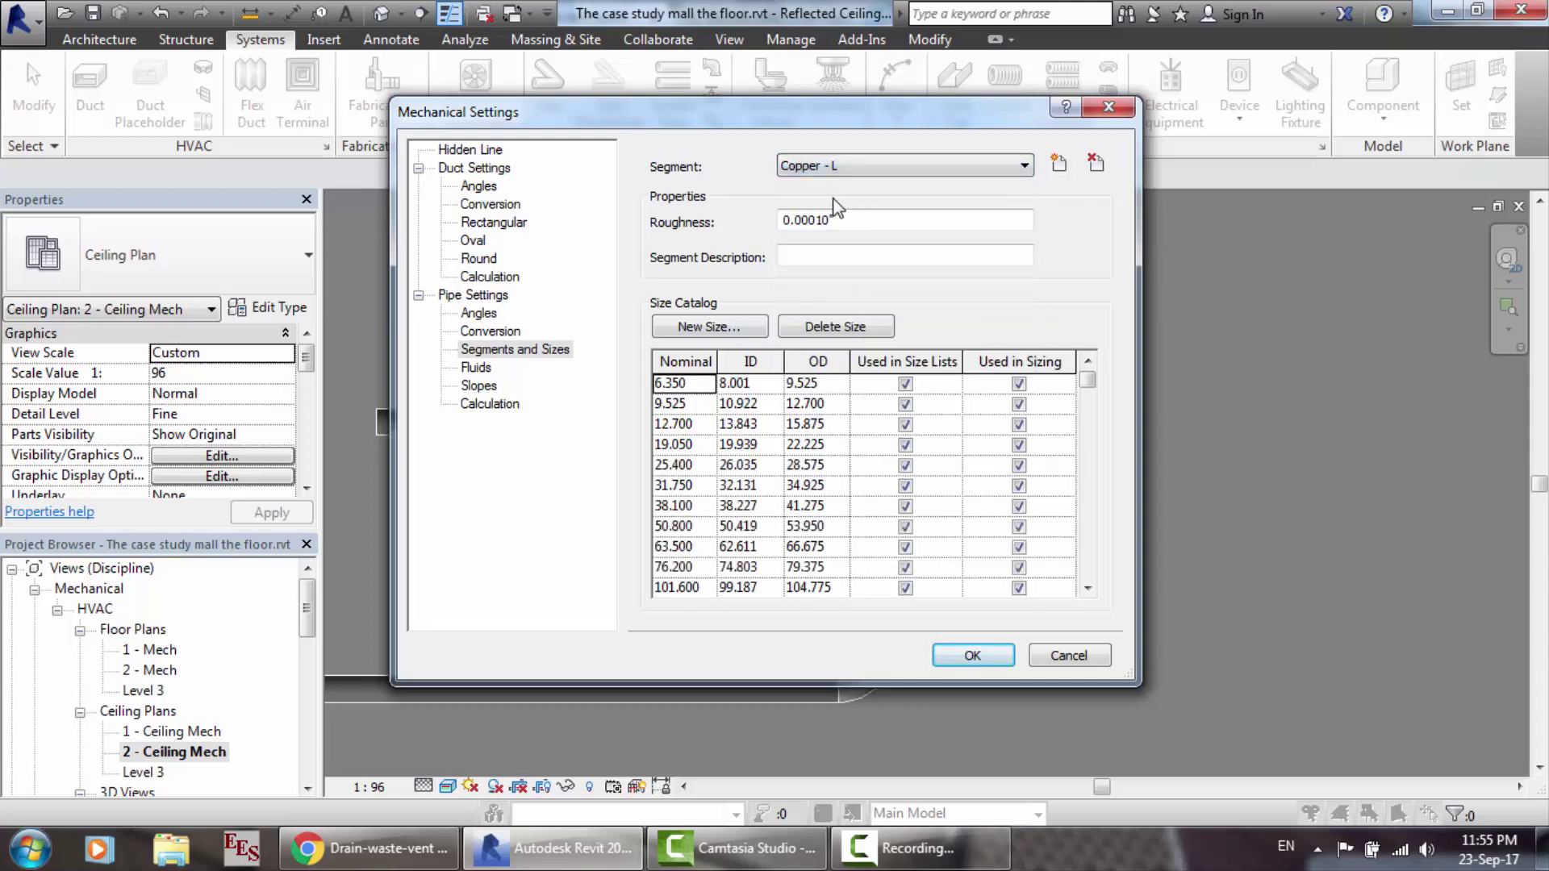
pyautogui.click(873, 166)
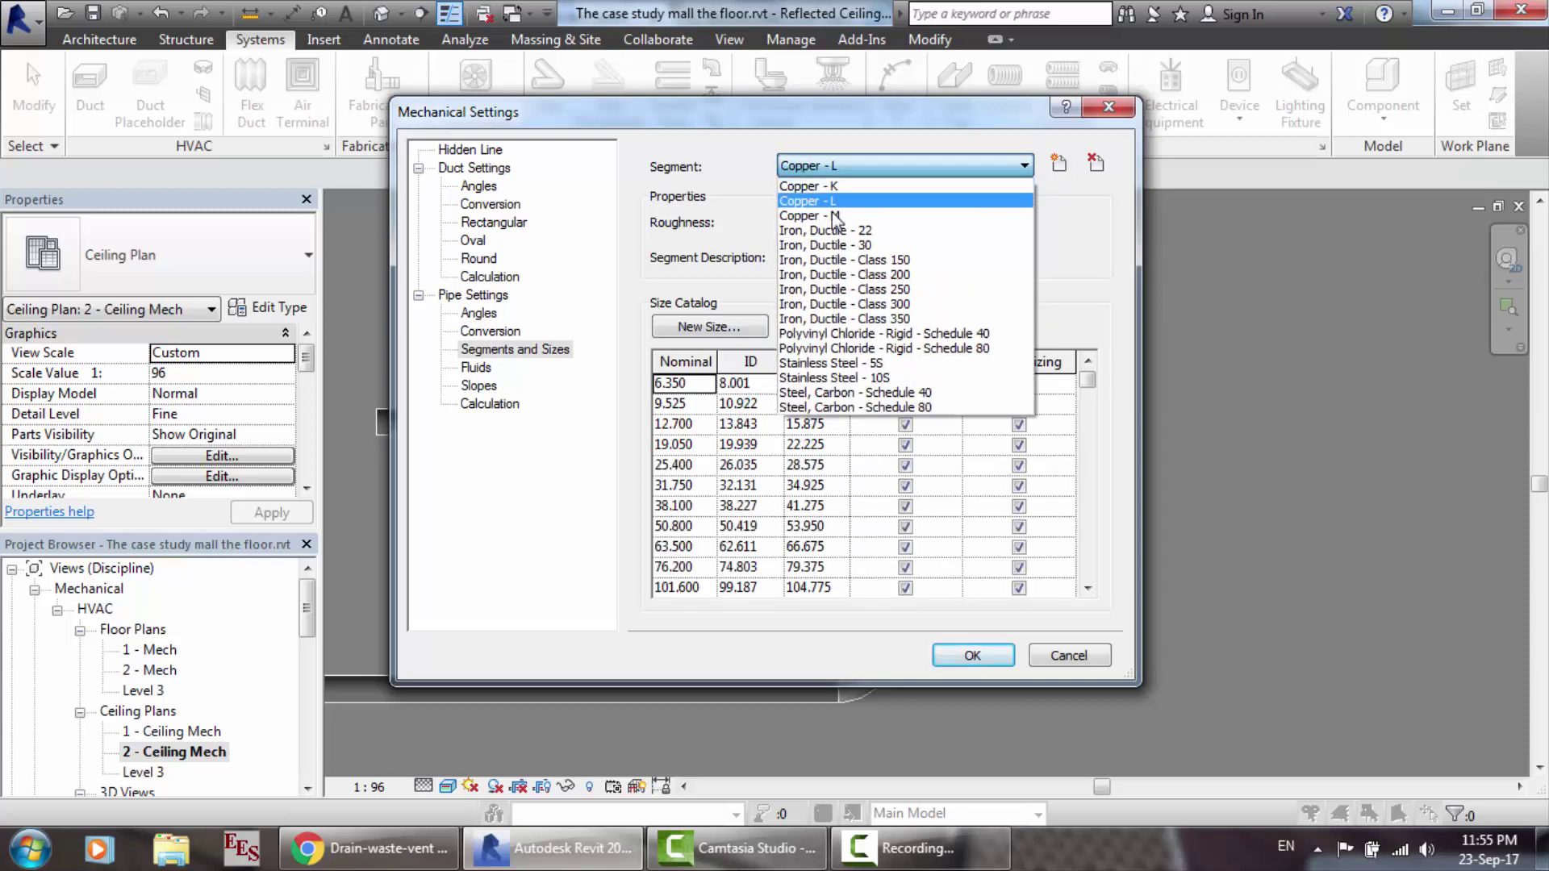
pyautogui.click(831, 216)
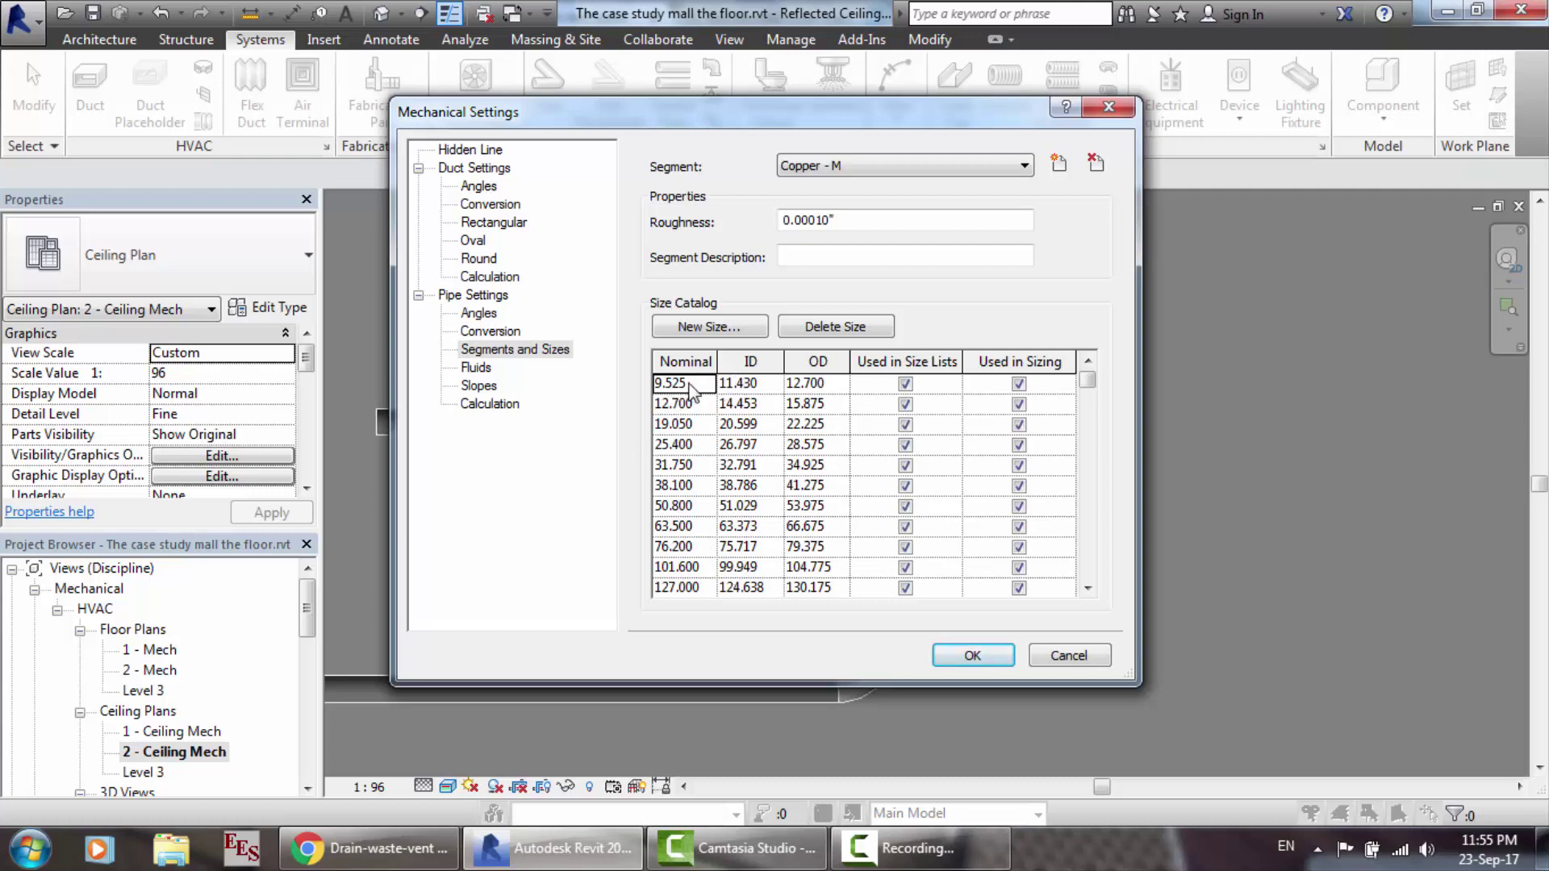
pyautogui.click(845, 160)
pyautogui.click(849, 228)
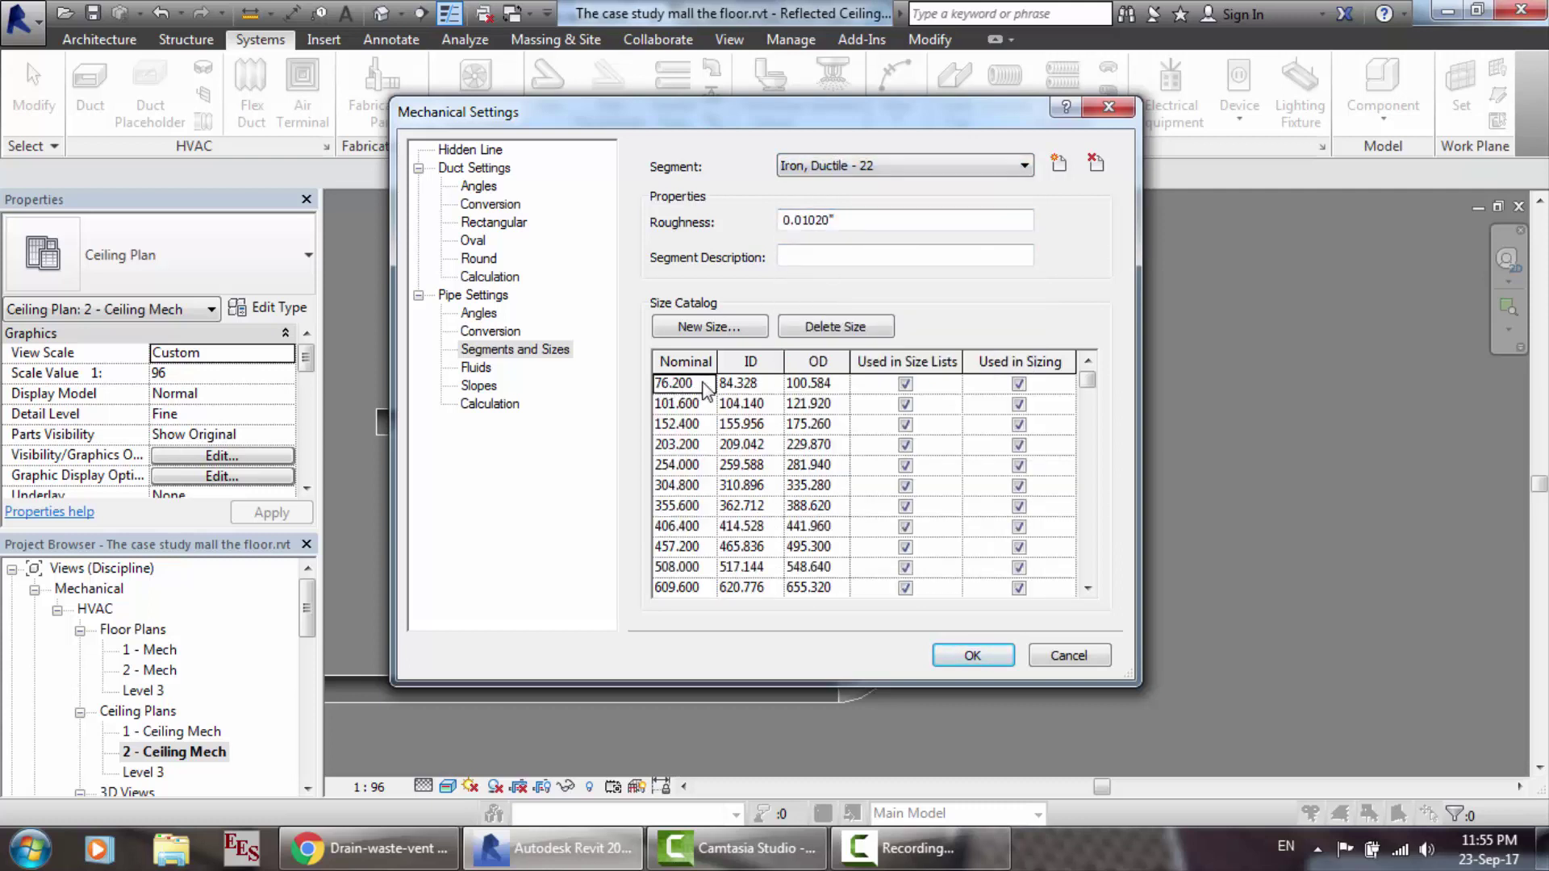
pyautogui.click(865, 164)
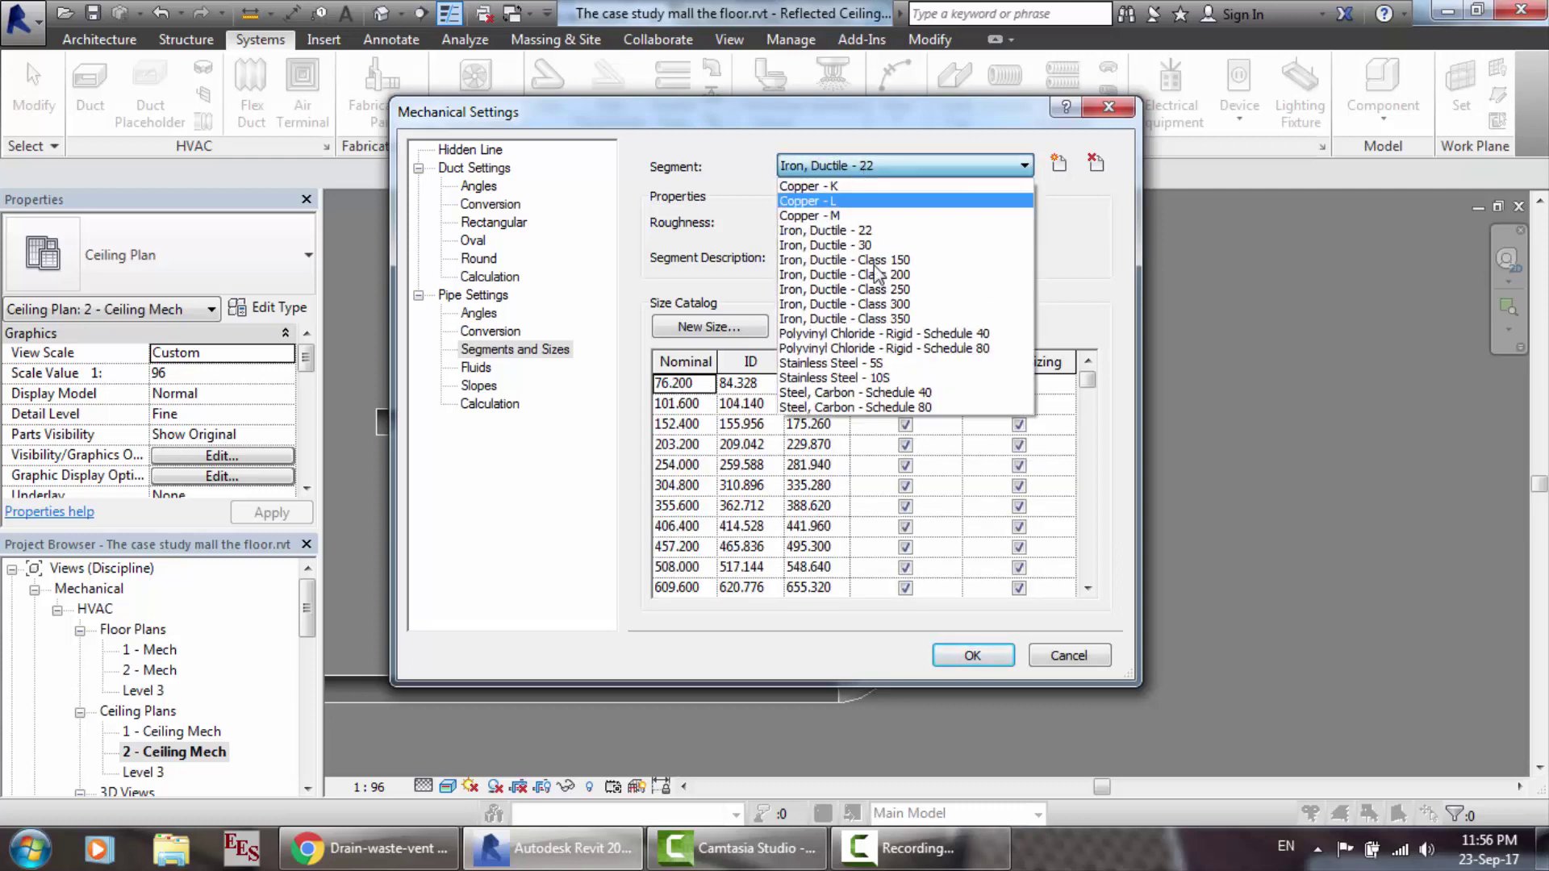
pyautogui.click(925, 385)
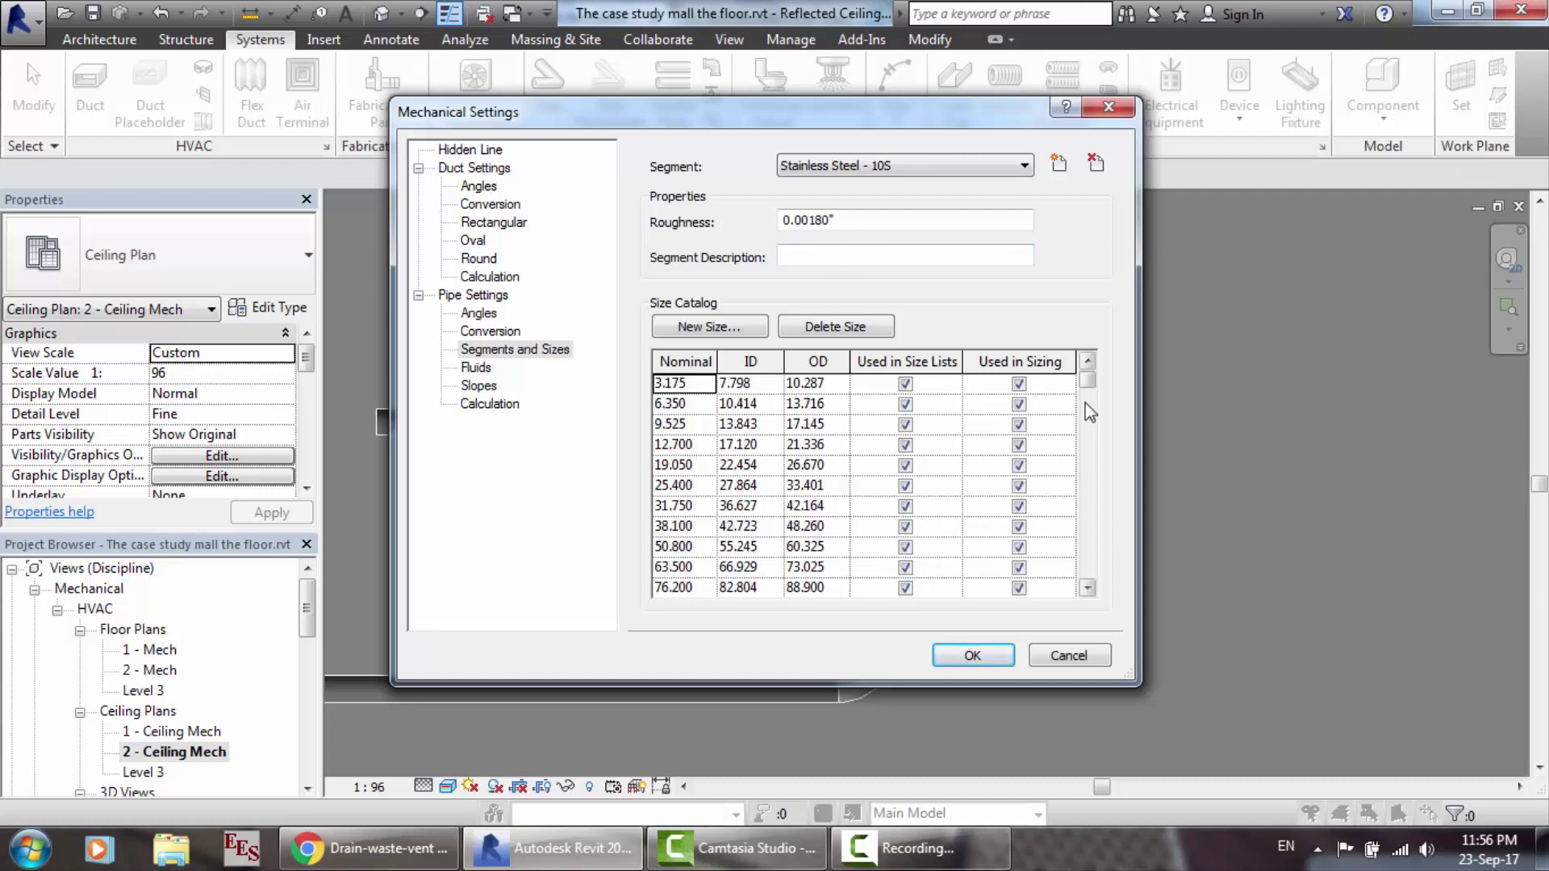
pyautogui.moveTo(1091, 386)
pyautogui.mouseDown()
pyautogui.moveTo(1089, 538)
pyautogui.moveTo(1094, 376)
pyautogui.mouseUp()
pyautogui.click(1069, 654)
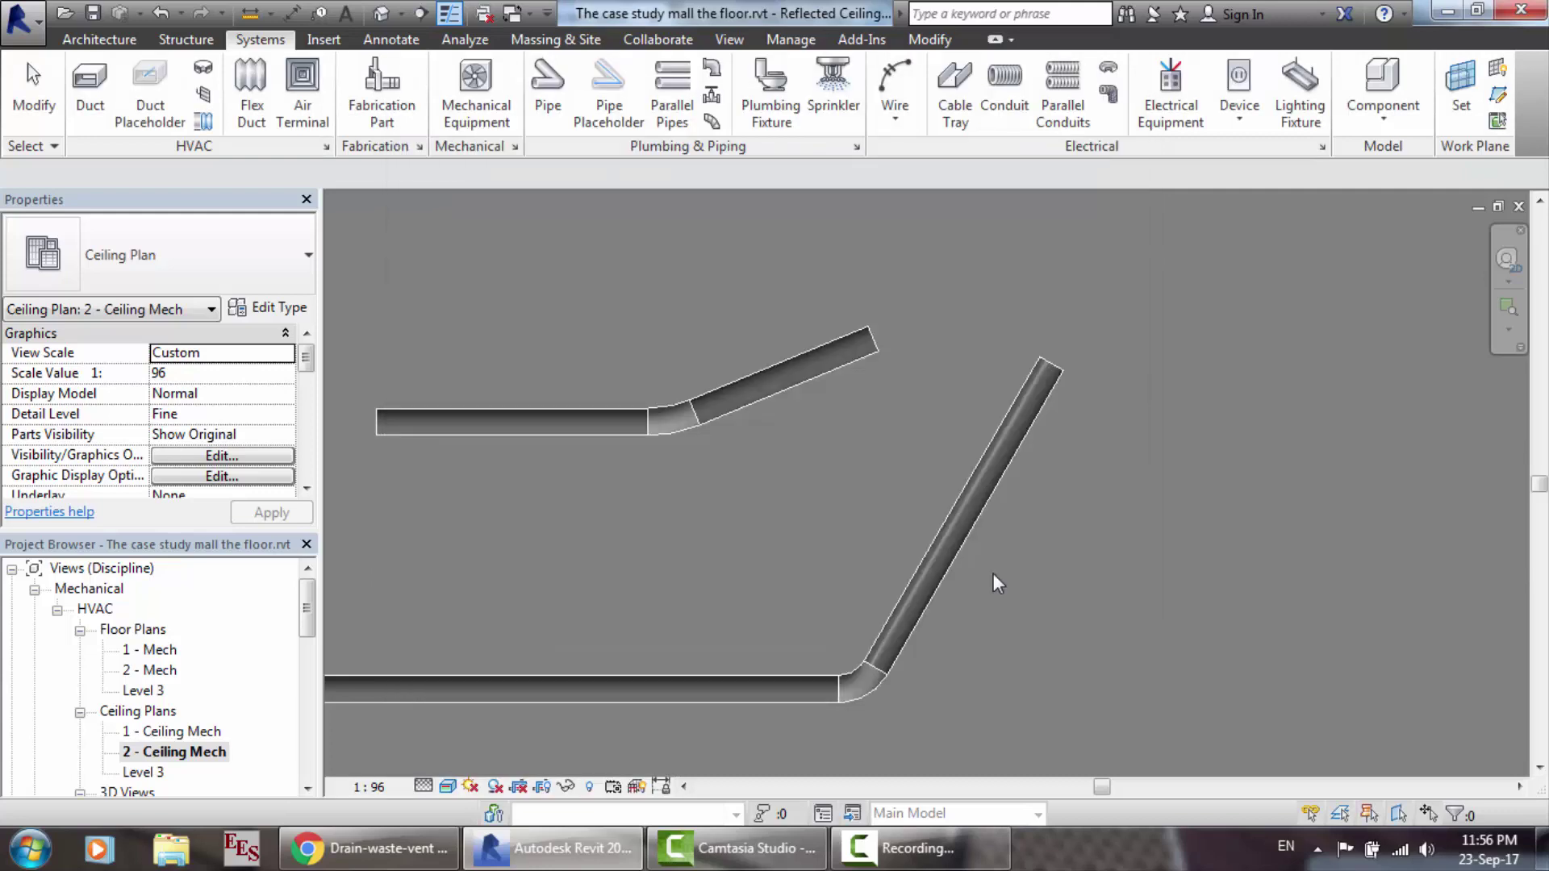
# Step: Open the project units and show the unit formats of the Piping discipline
pyautogui.click(730, 38)
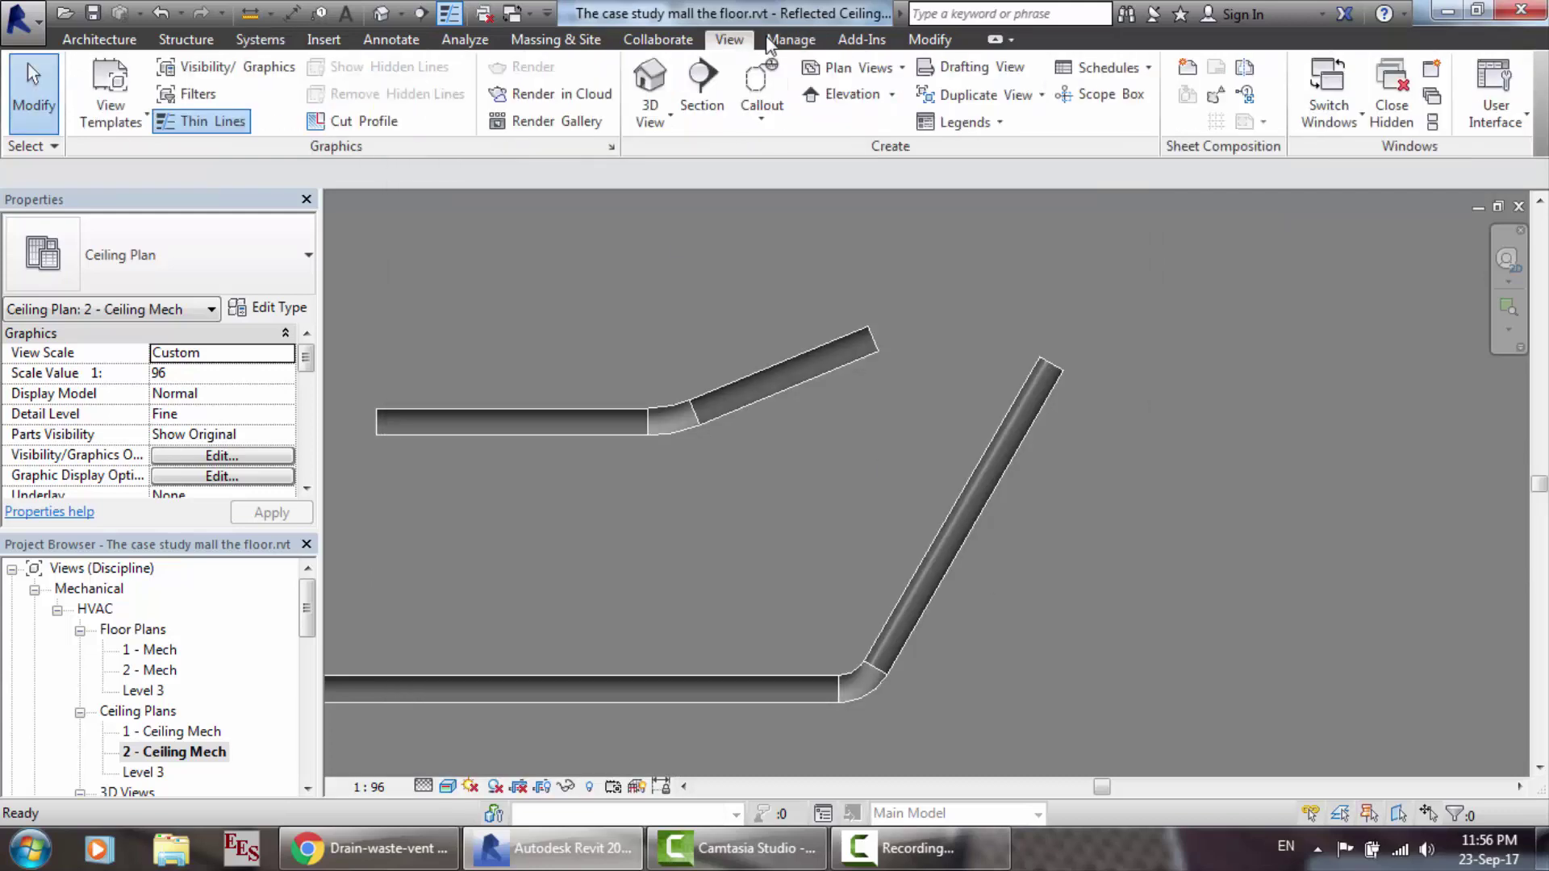
pyautogui.click(791, 39)
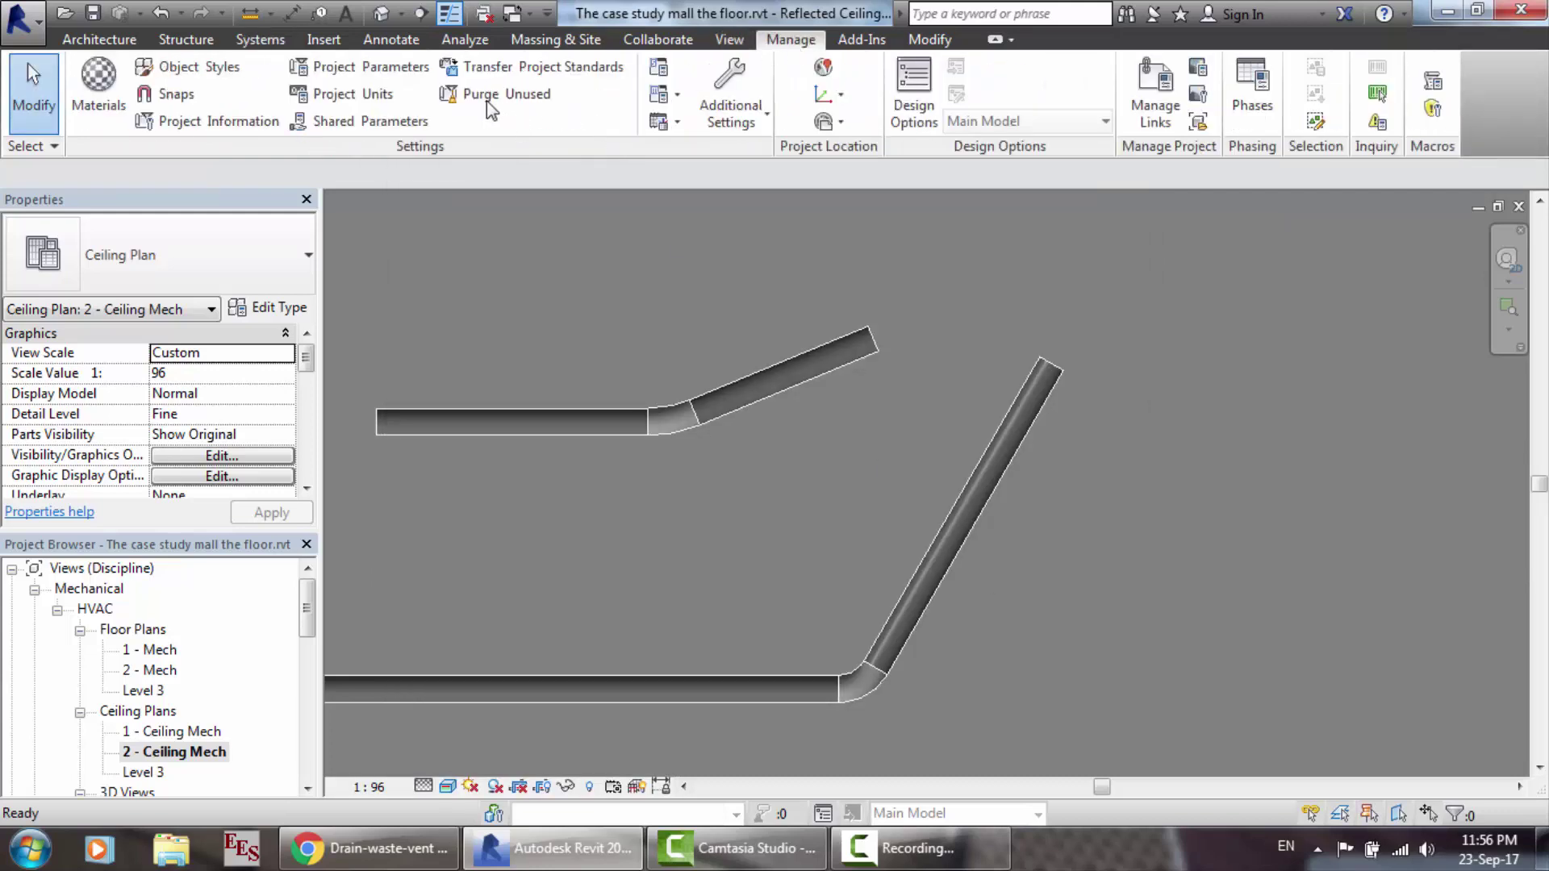
pyautogui.click(355, 94)
pyautogui.click(826, 207)
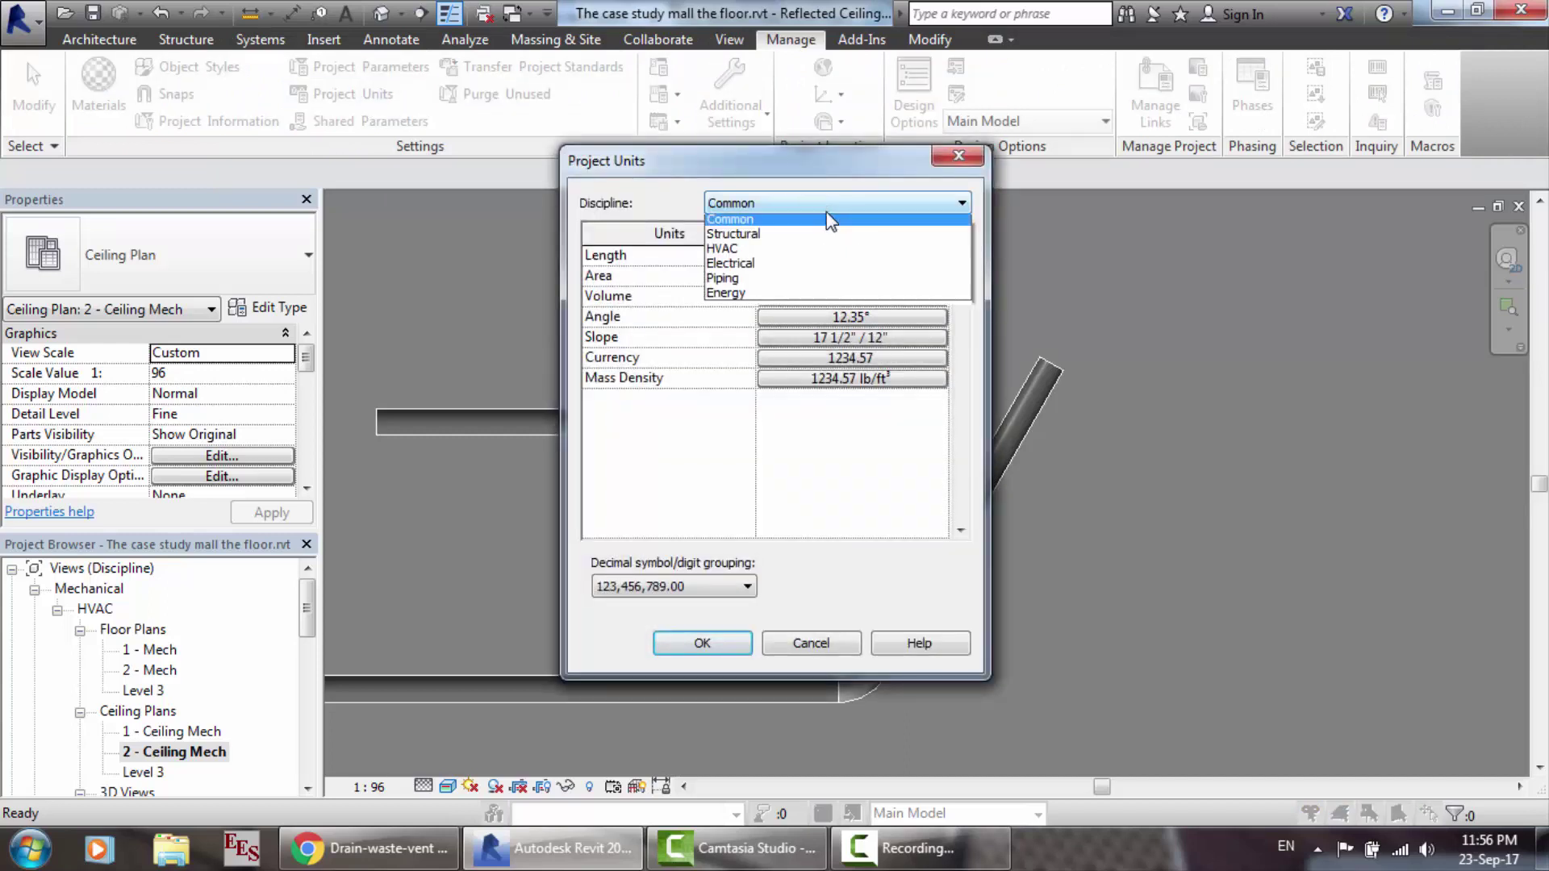
pyautogui.click(782, 282)
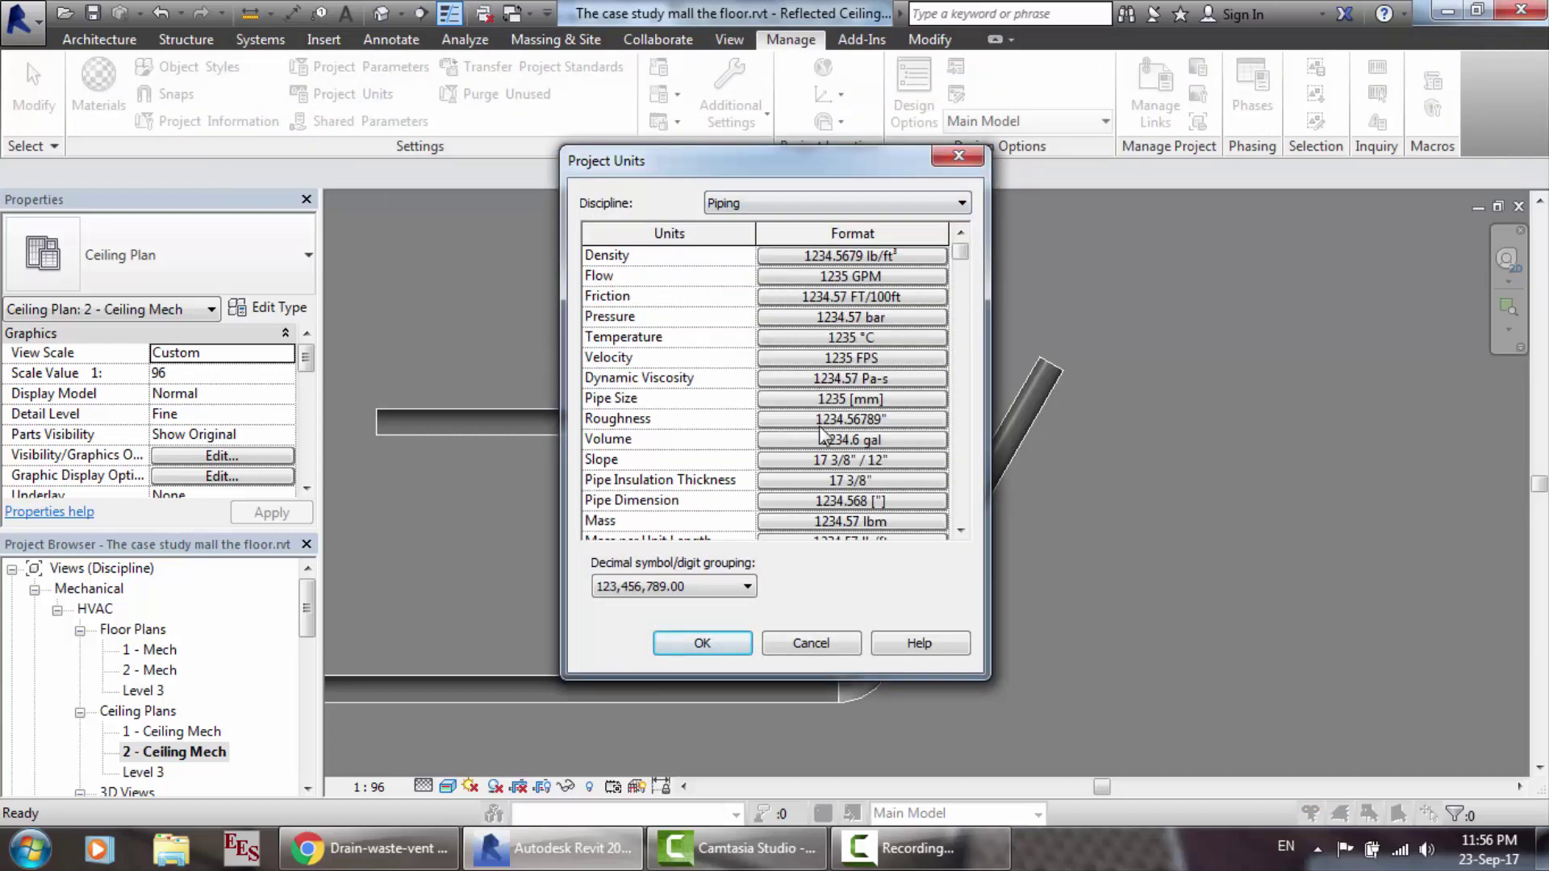
# Step: Set the Pipe Size units to Feet and fractional inches and accept the format
pyautogui.click(835, 401)
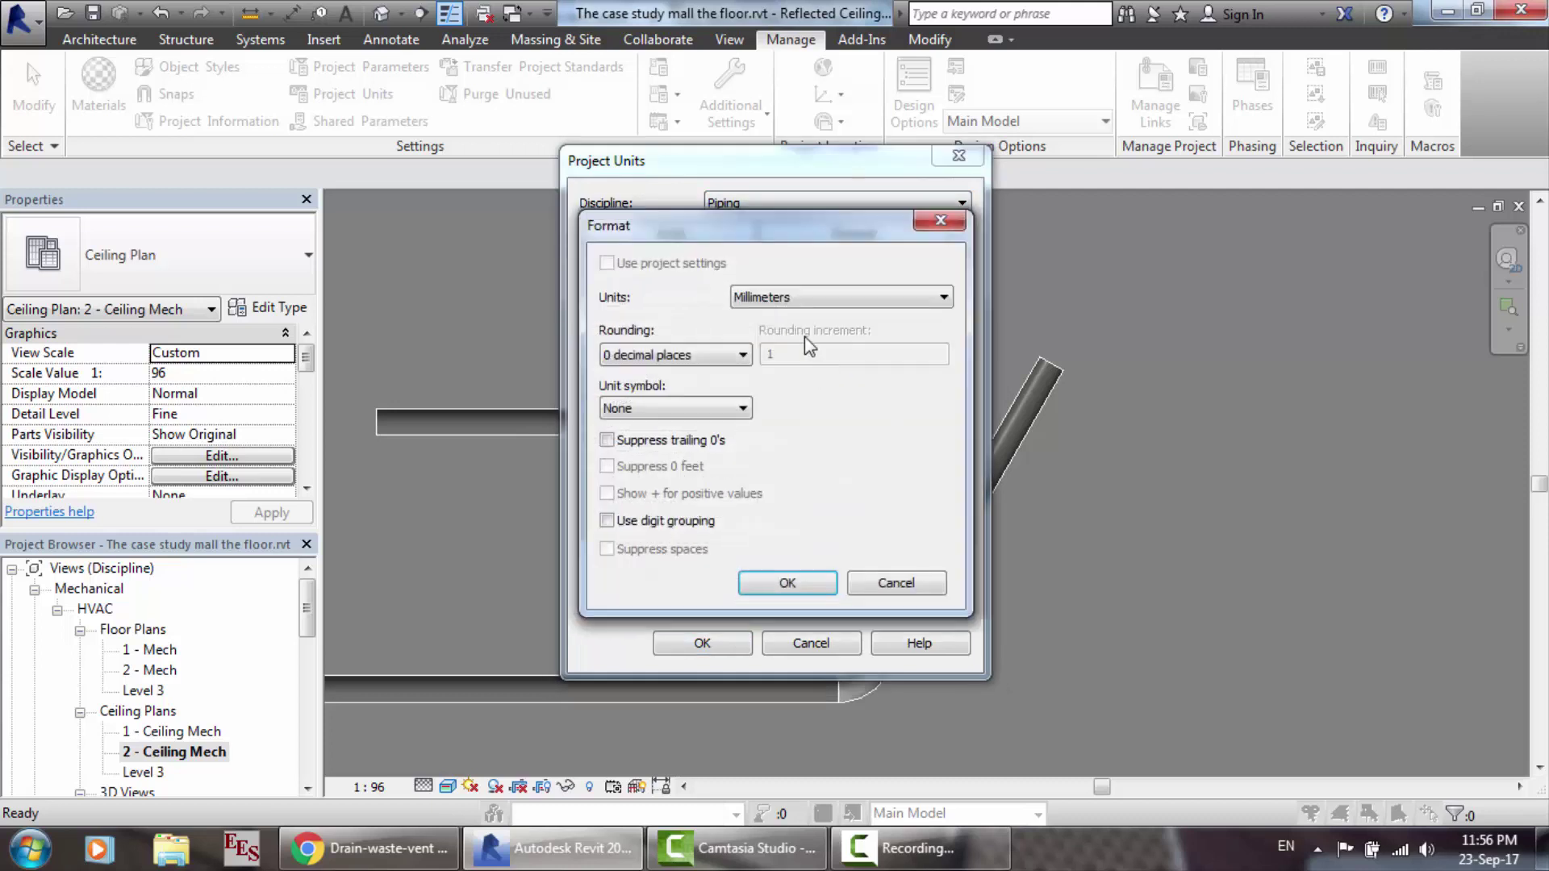
pyautogui.click(786, 300)
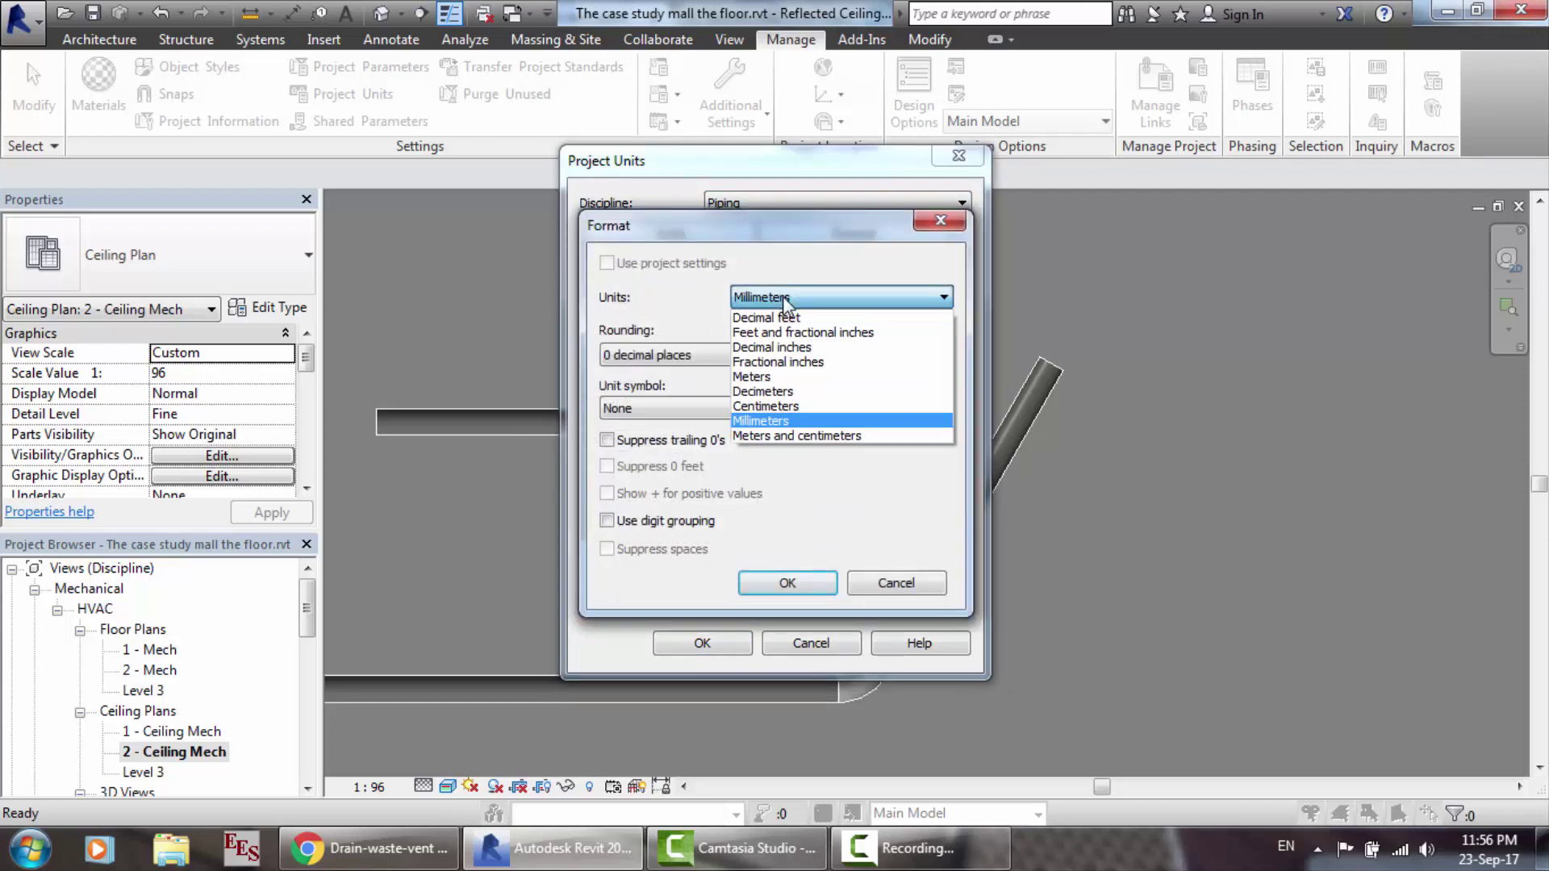
pyautogui.click(855, 333)
pyautogui.click(786, 586)
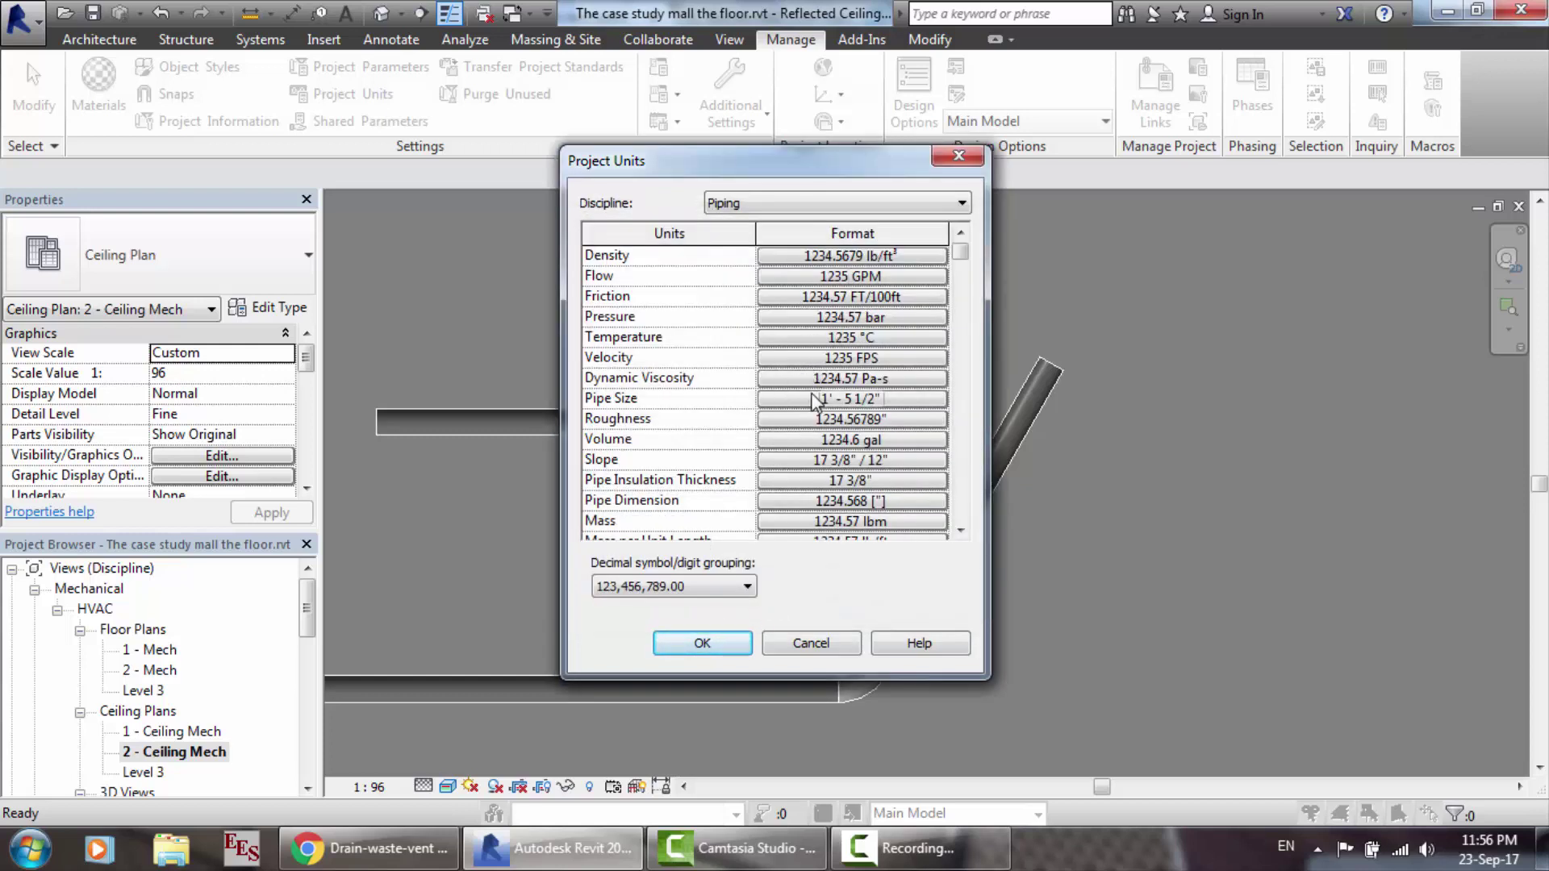
# Step: Set the Pipe Size units to Fractional inches, and accept both the format and the project units
pyautogui.click(815, 397)
pyautogui.click(814, 297)
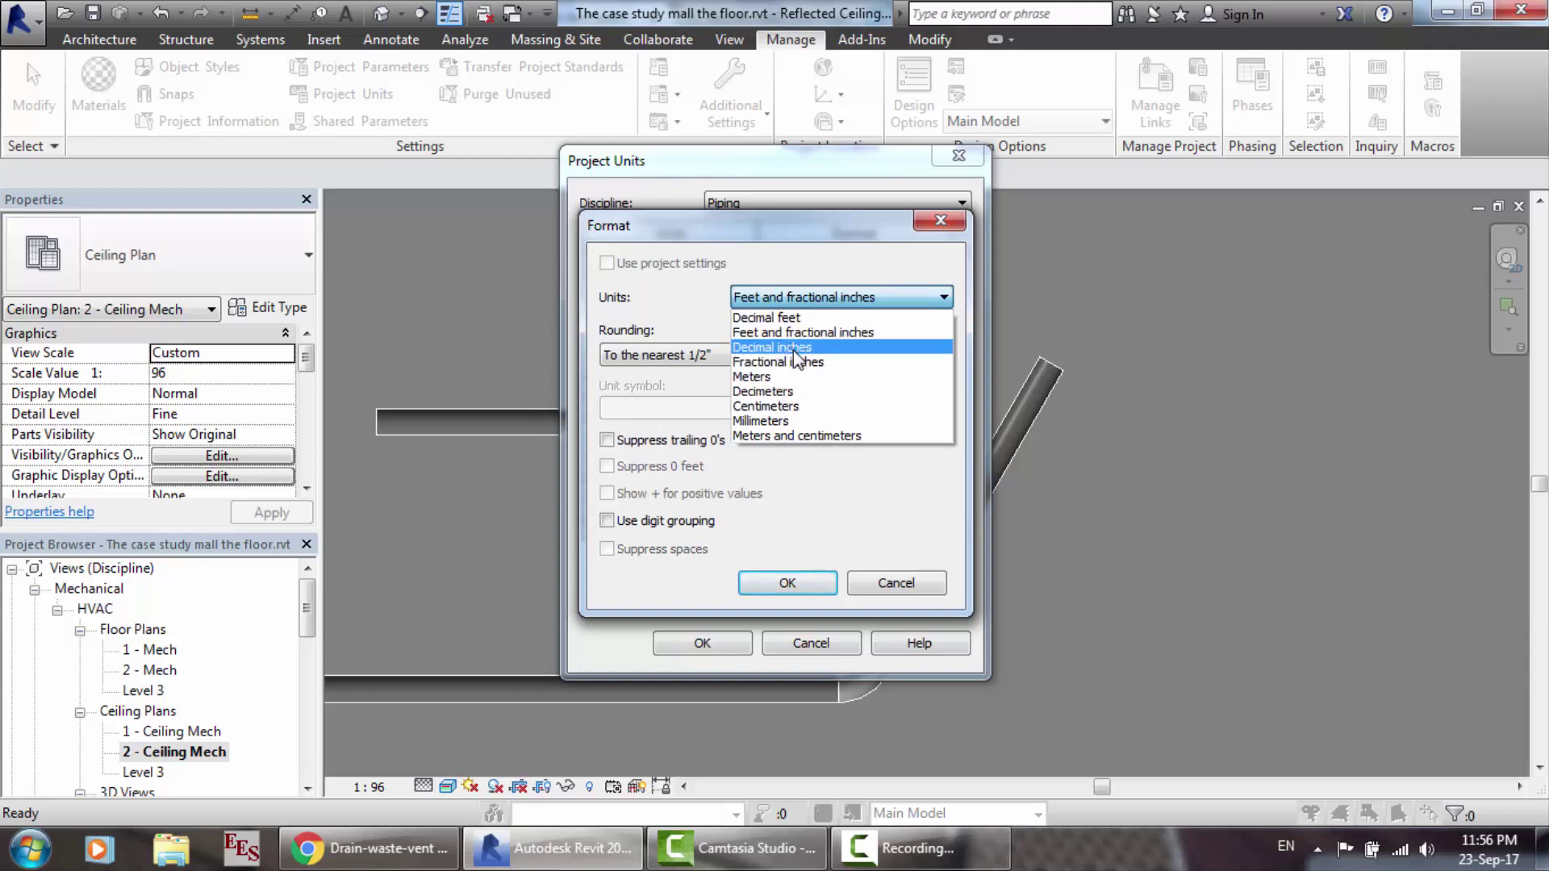
pyautogui.click(853, 363)
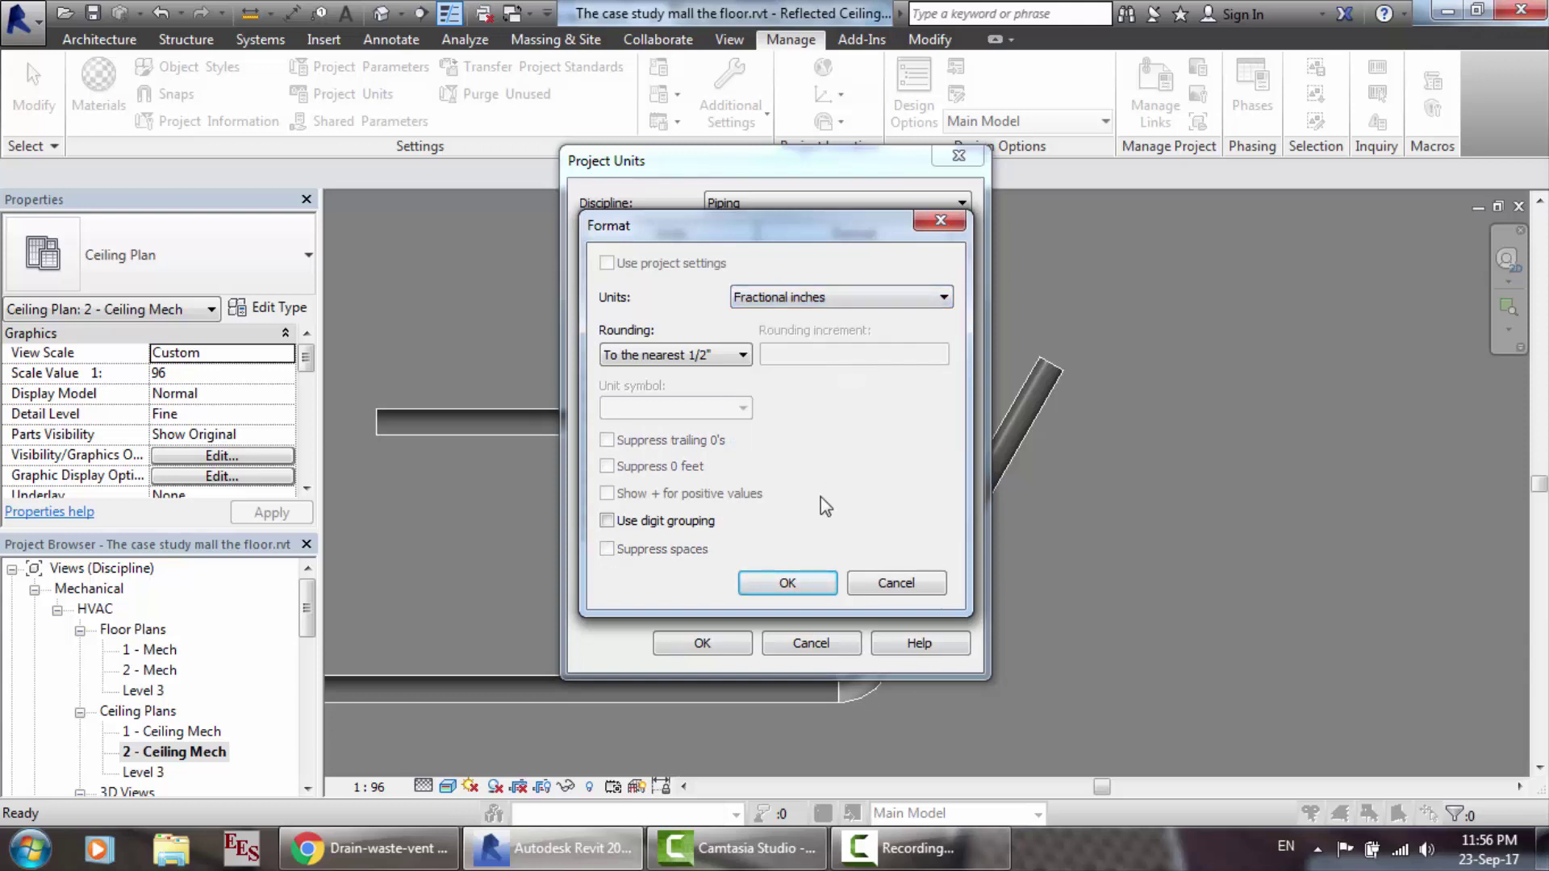
pyautogui.click(791, 582)
pyautogui.click(702, 643)
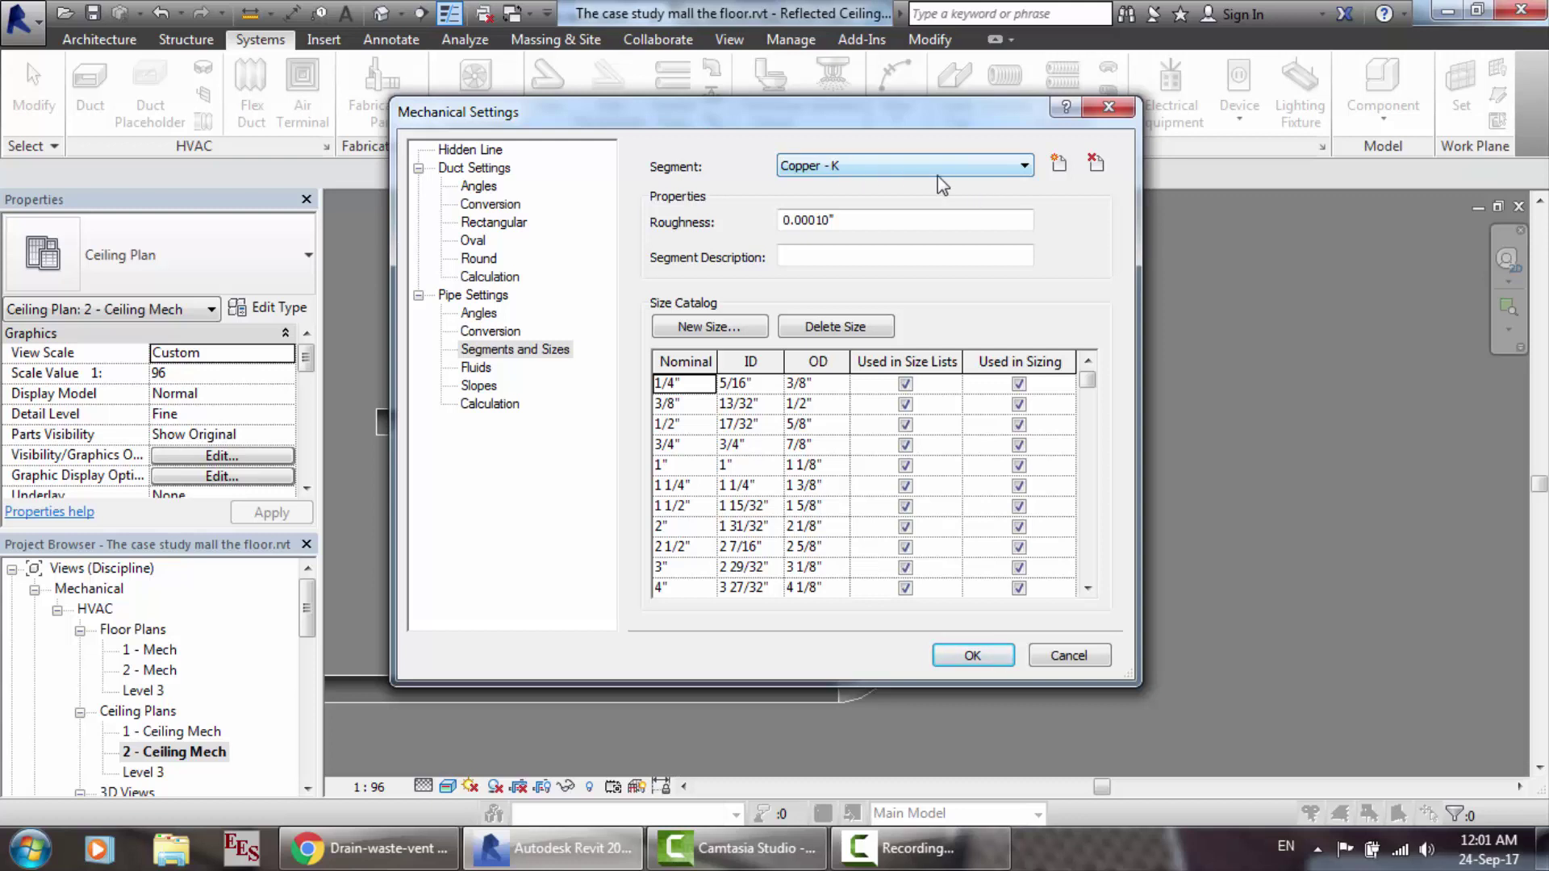
# Step: Review the list of pipe segments and look through the size catalog of Copper - K
pyautogui.click(841, 169)
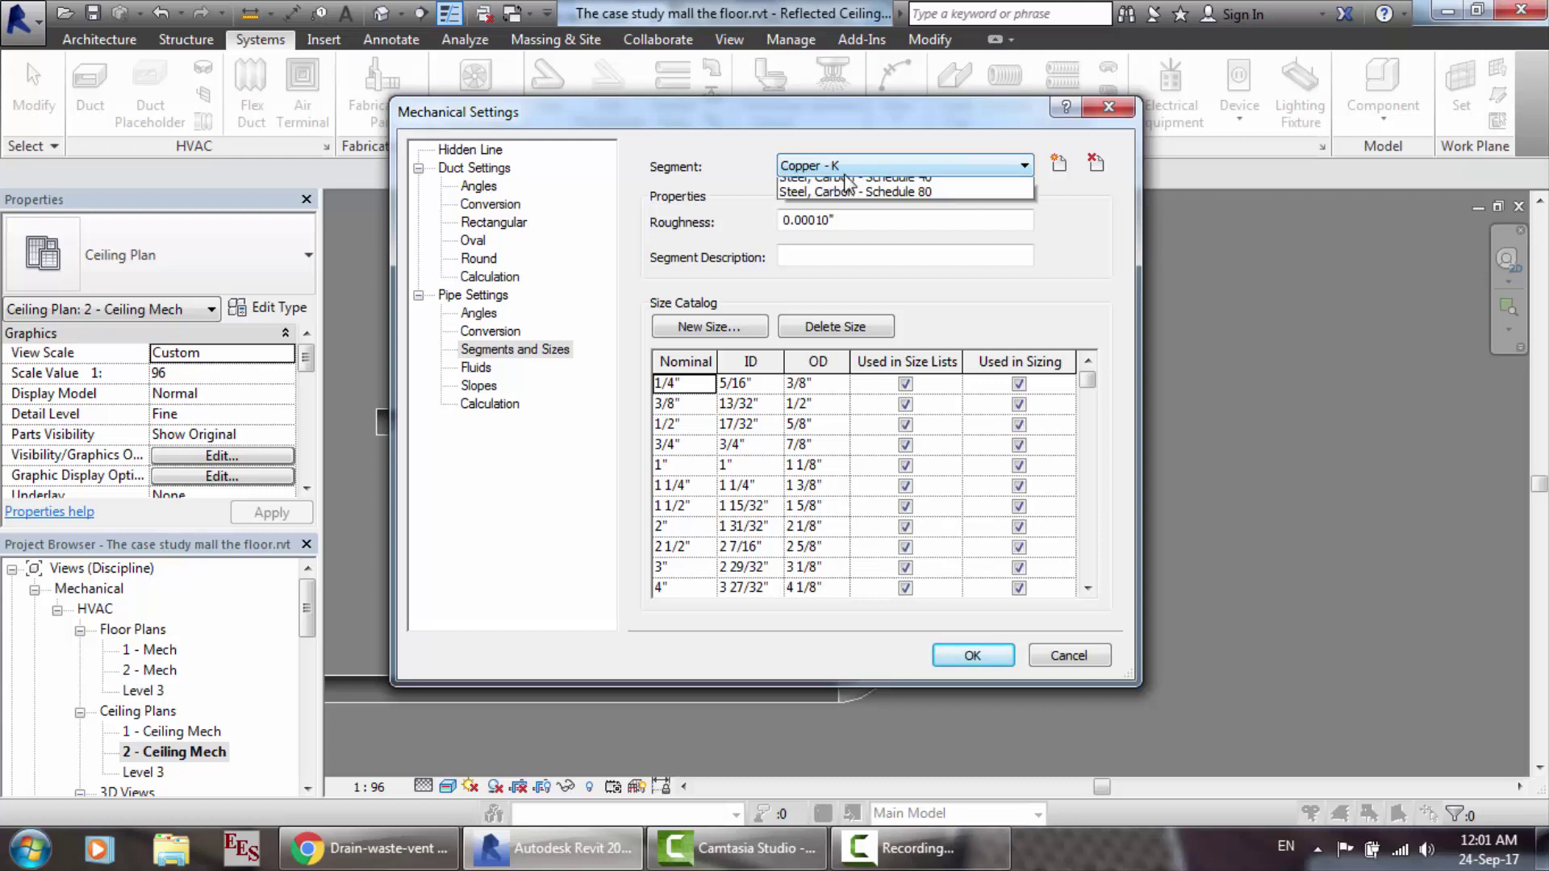
pyautogui.click(711, 159)
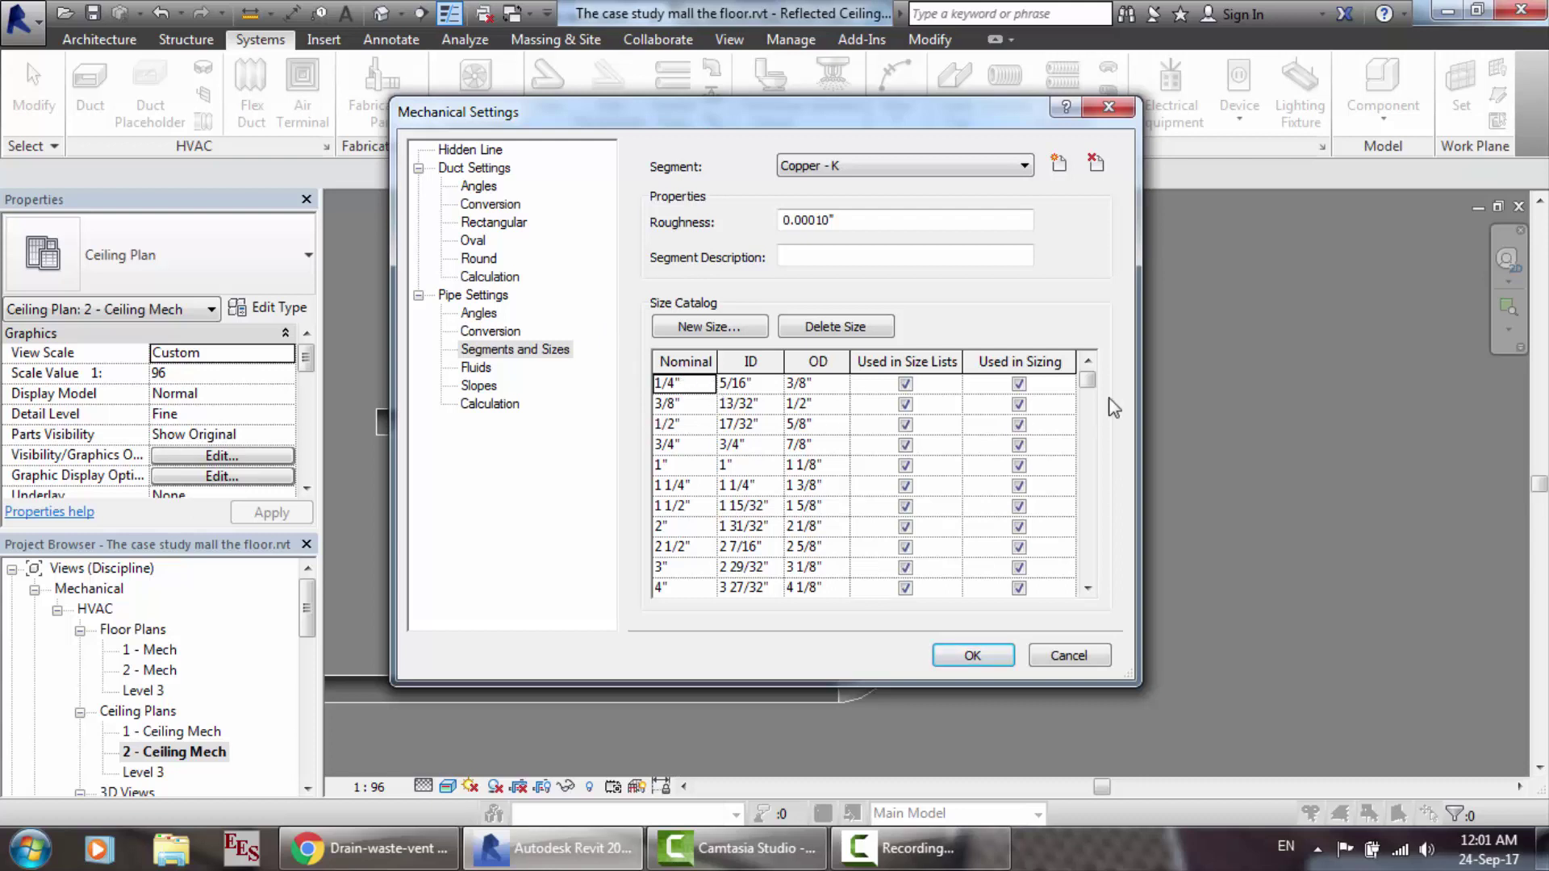
pyautogui.moveTo(1089, 386)
pyautogui.mouseDown()
pyautogui.moveTo(1086, 484)
pyautogui.moveTo(1077, 379)
pyautogui.mouseUp()
# Step: Start a new pipe segment and examine the project materials and their identity, appearance, physical and thermal properties without choosing one
pyautogui.click(1059, 165)
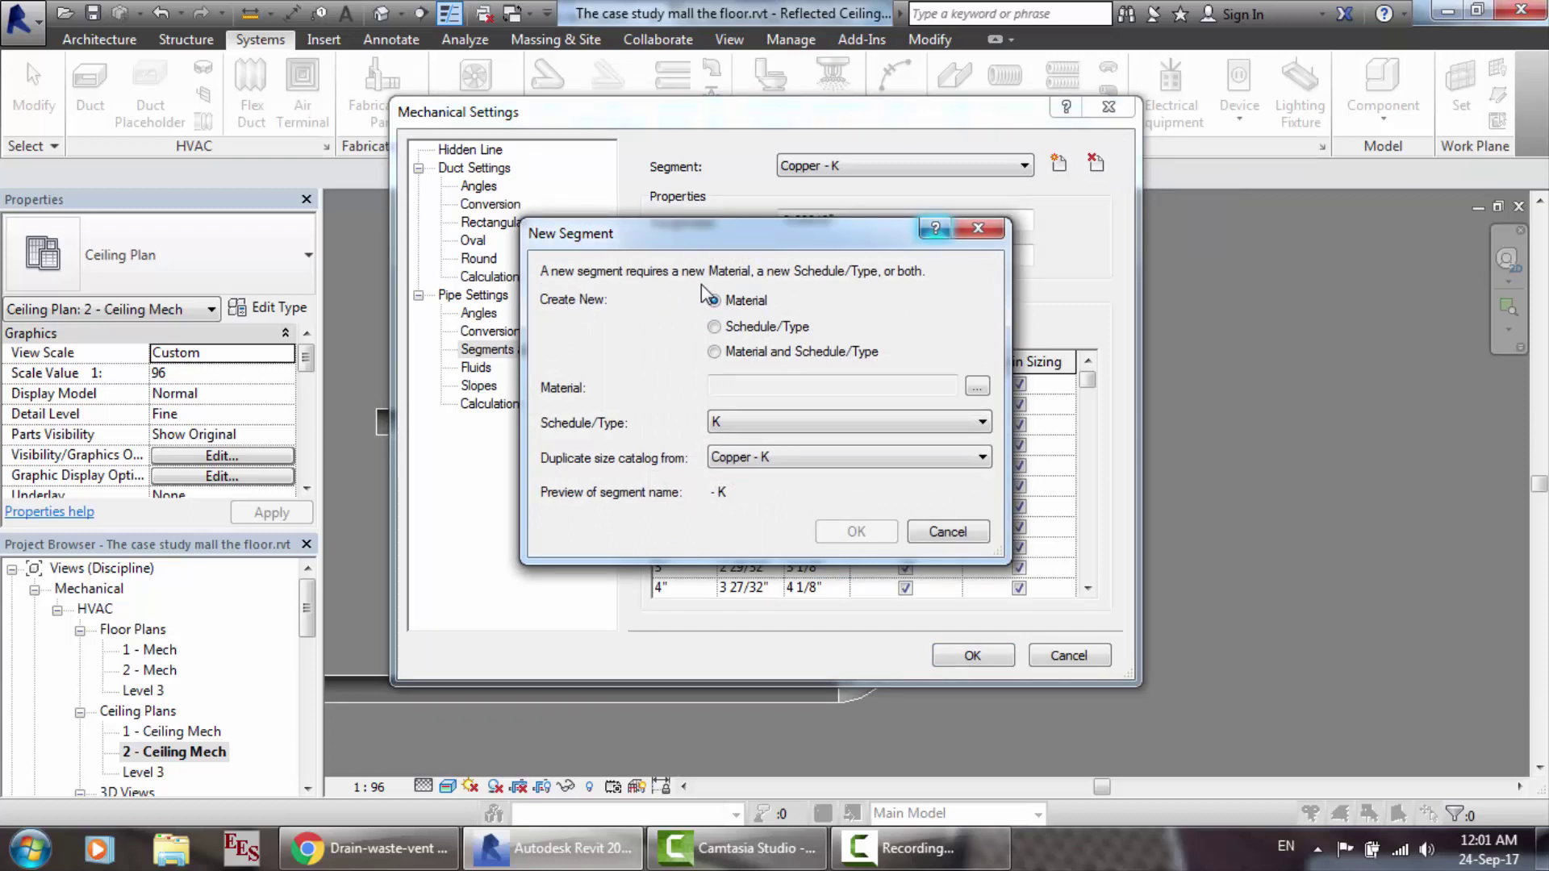
pyautogui.click(977, 388)
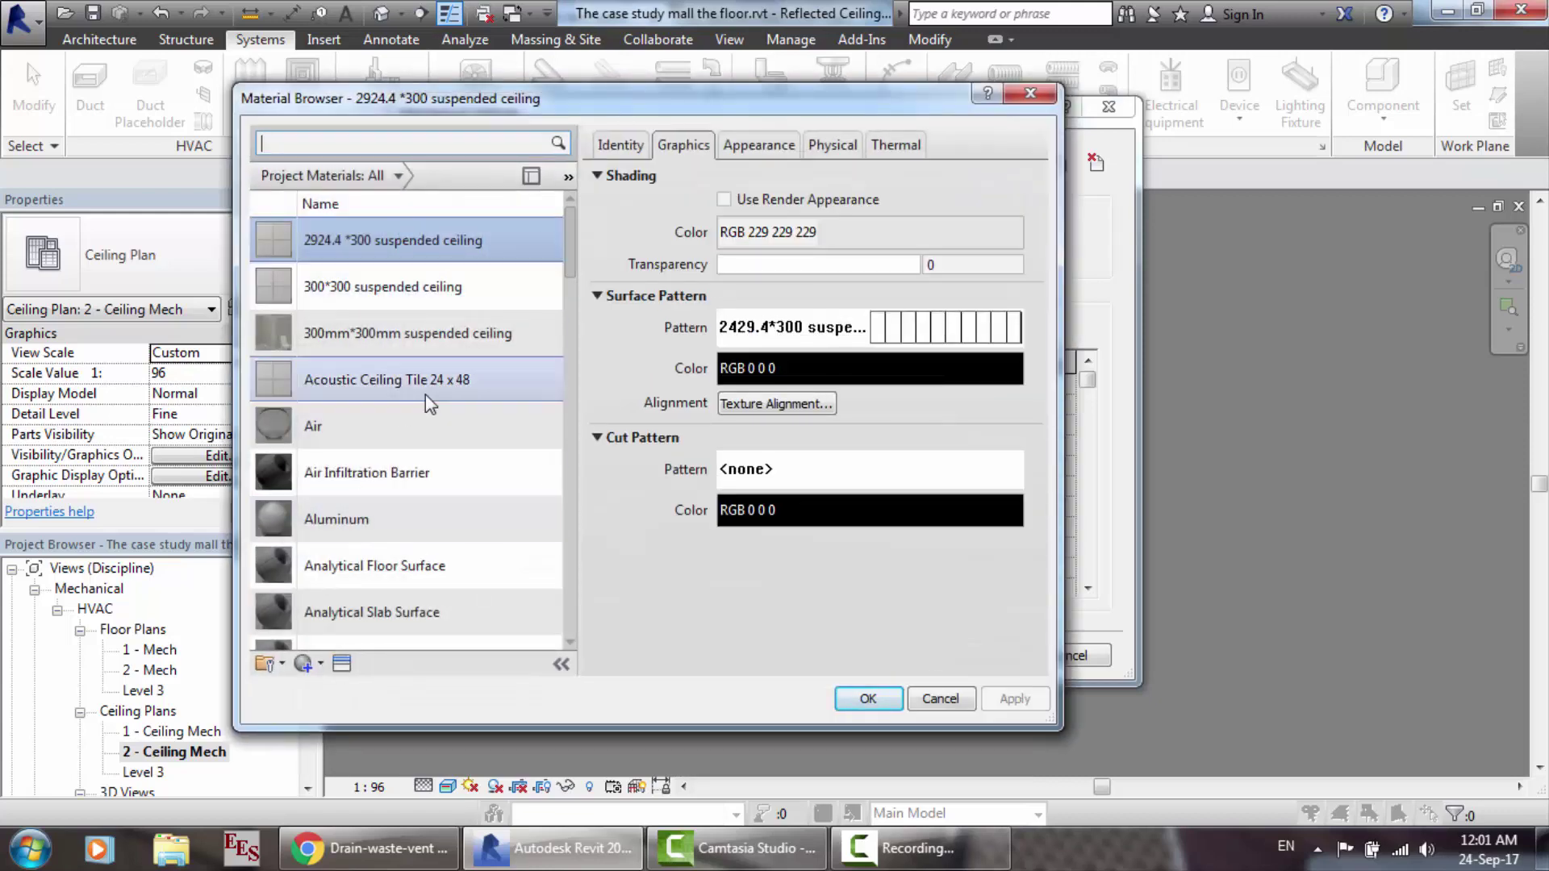
pyautogui.moveTo(570, 231); pyautogui.dragTo(562, 402)
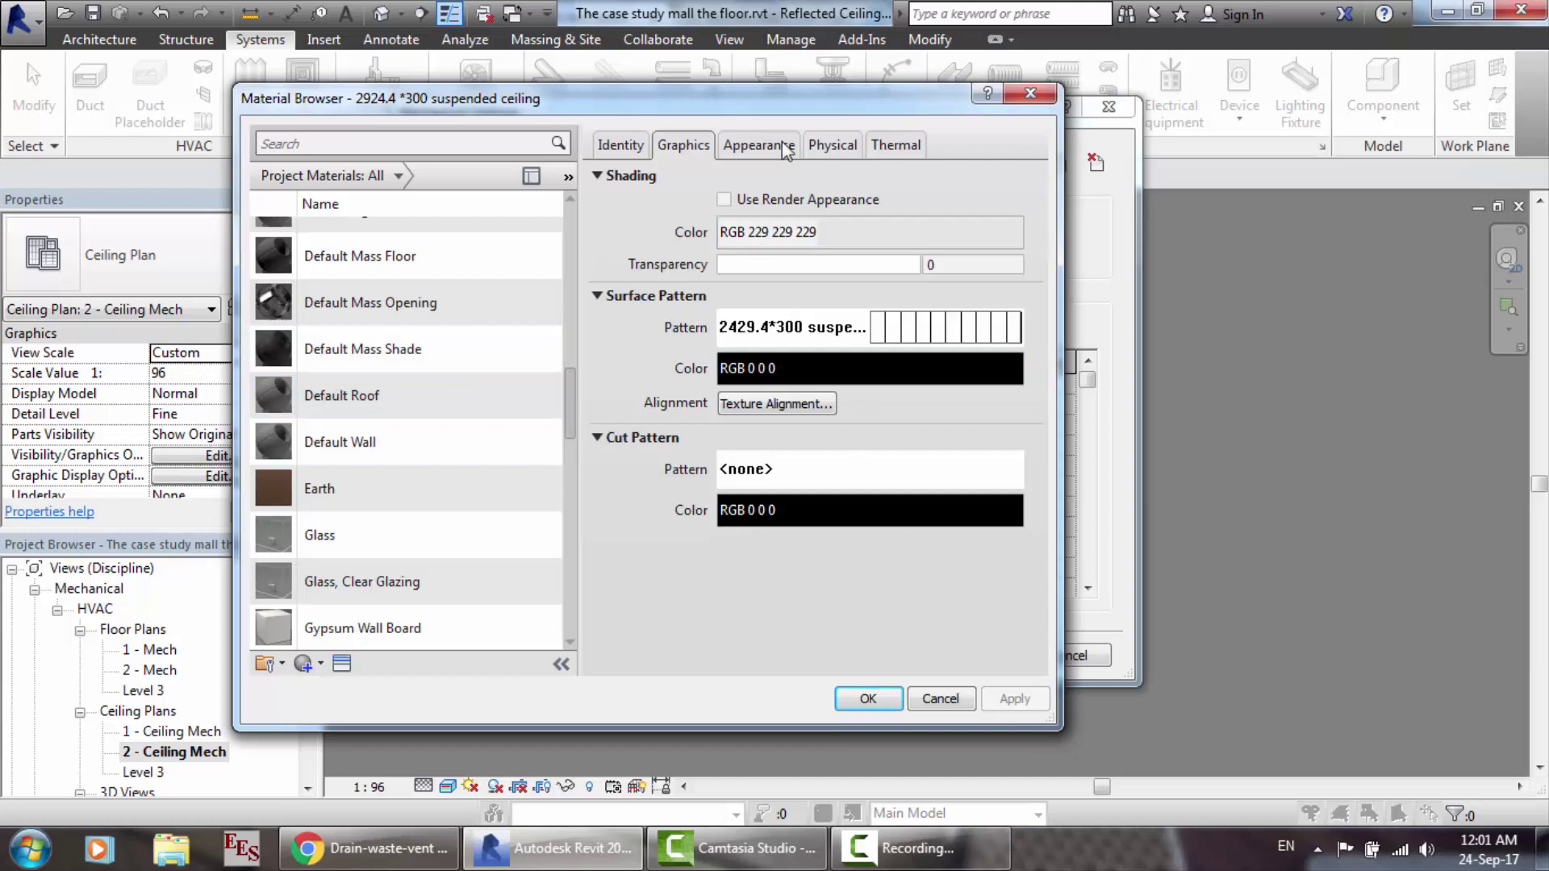
pyautogui.click(633, 145)
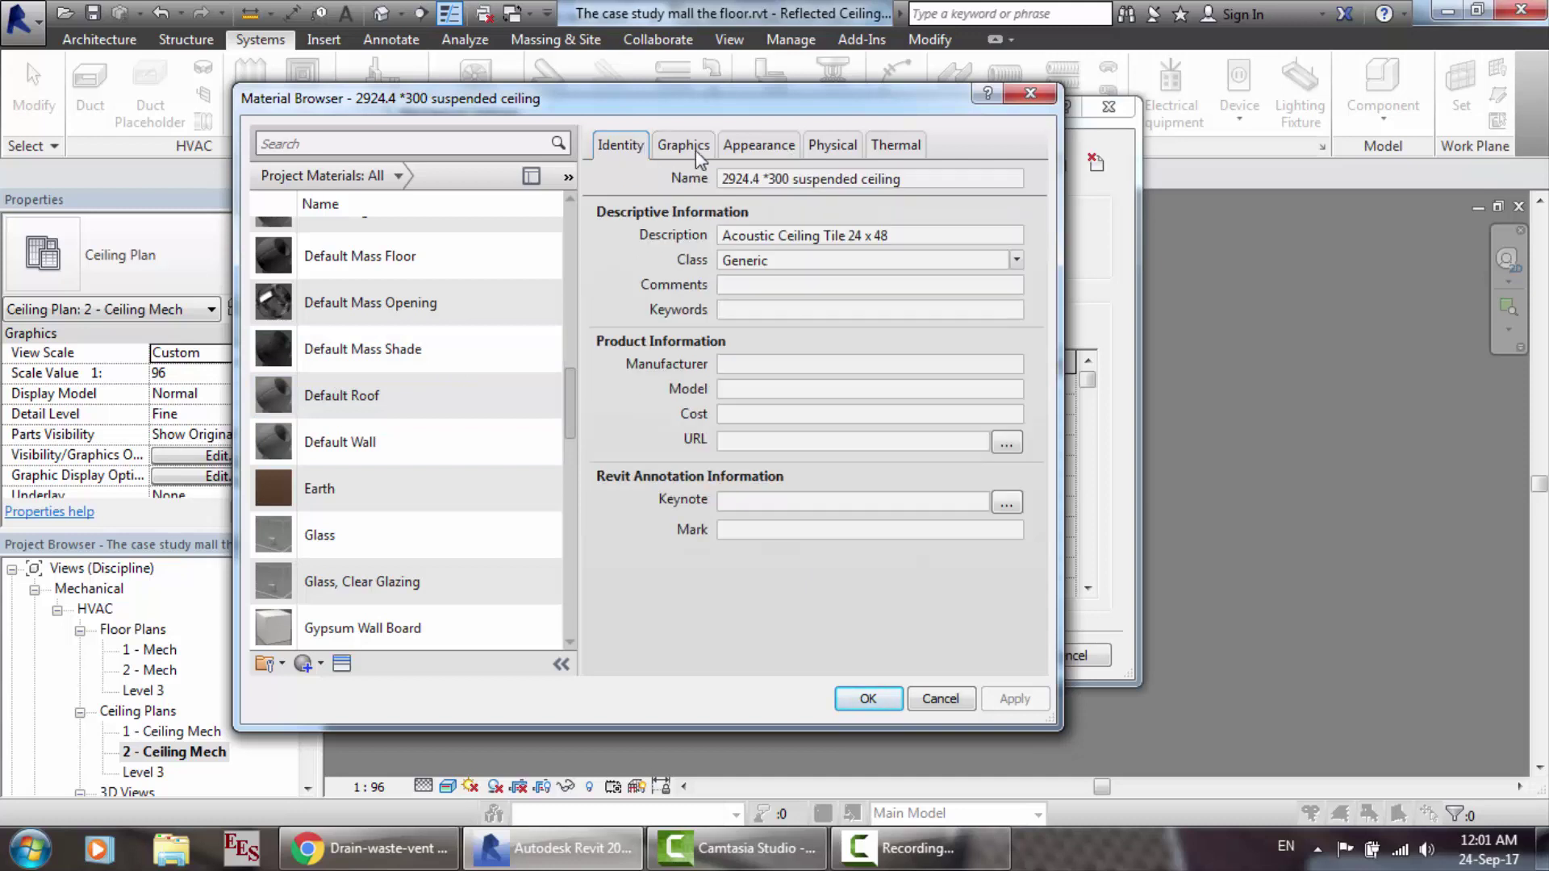
pyautogui.click(773, 148)
pyautogui.click(827, 147)
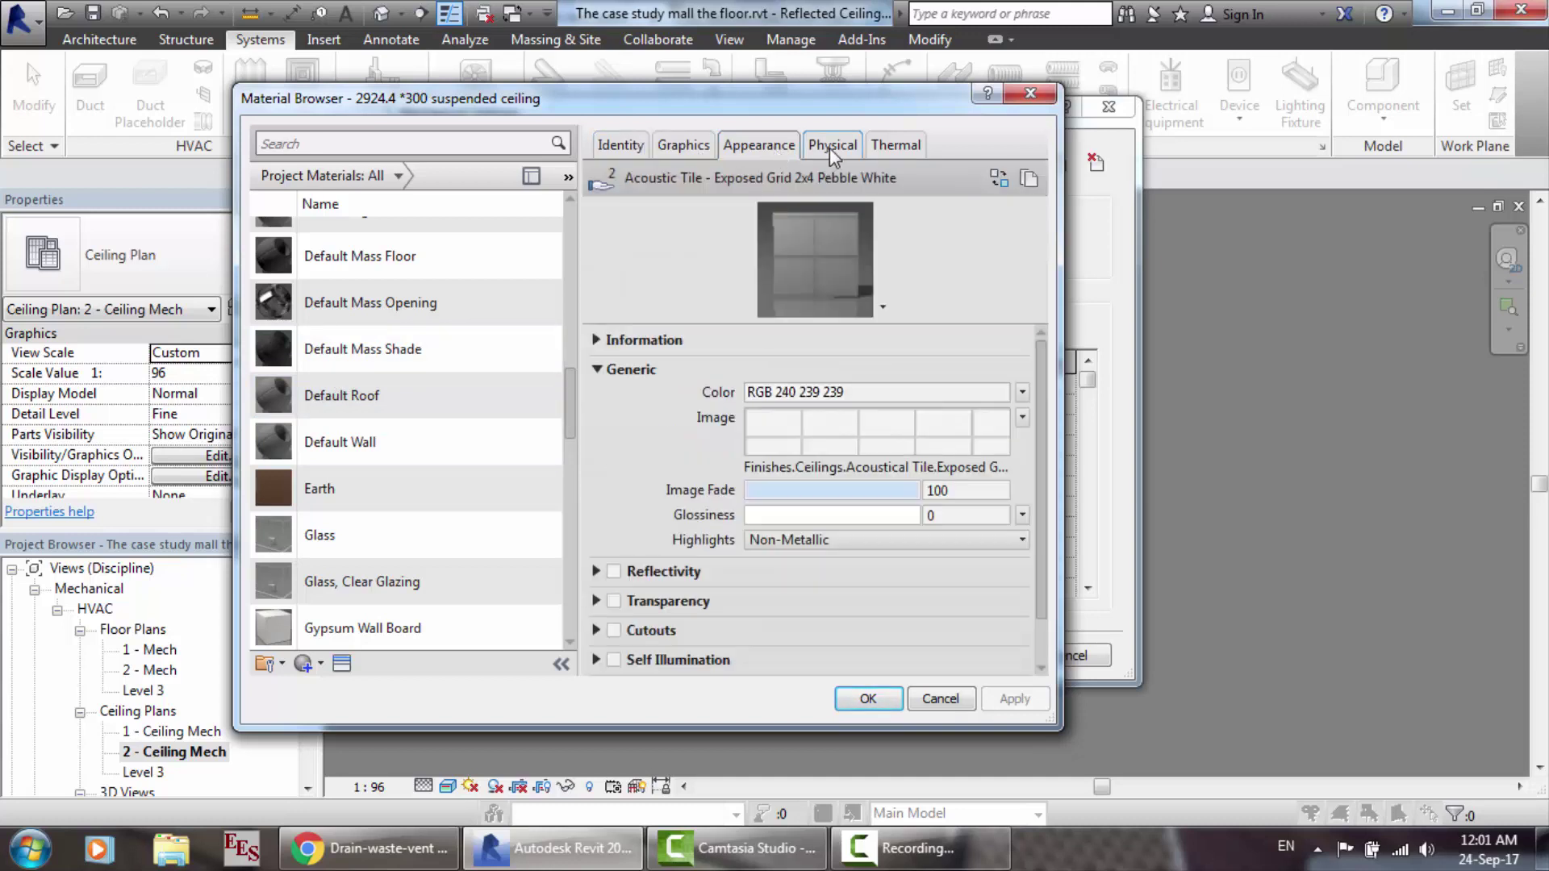
pyautogui.click(899, 147)
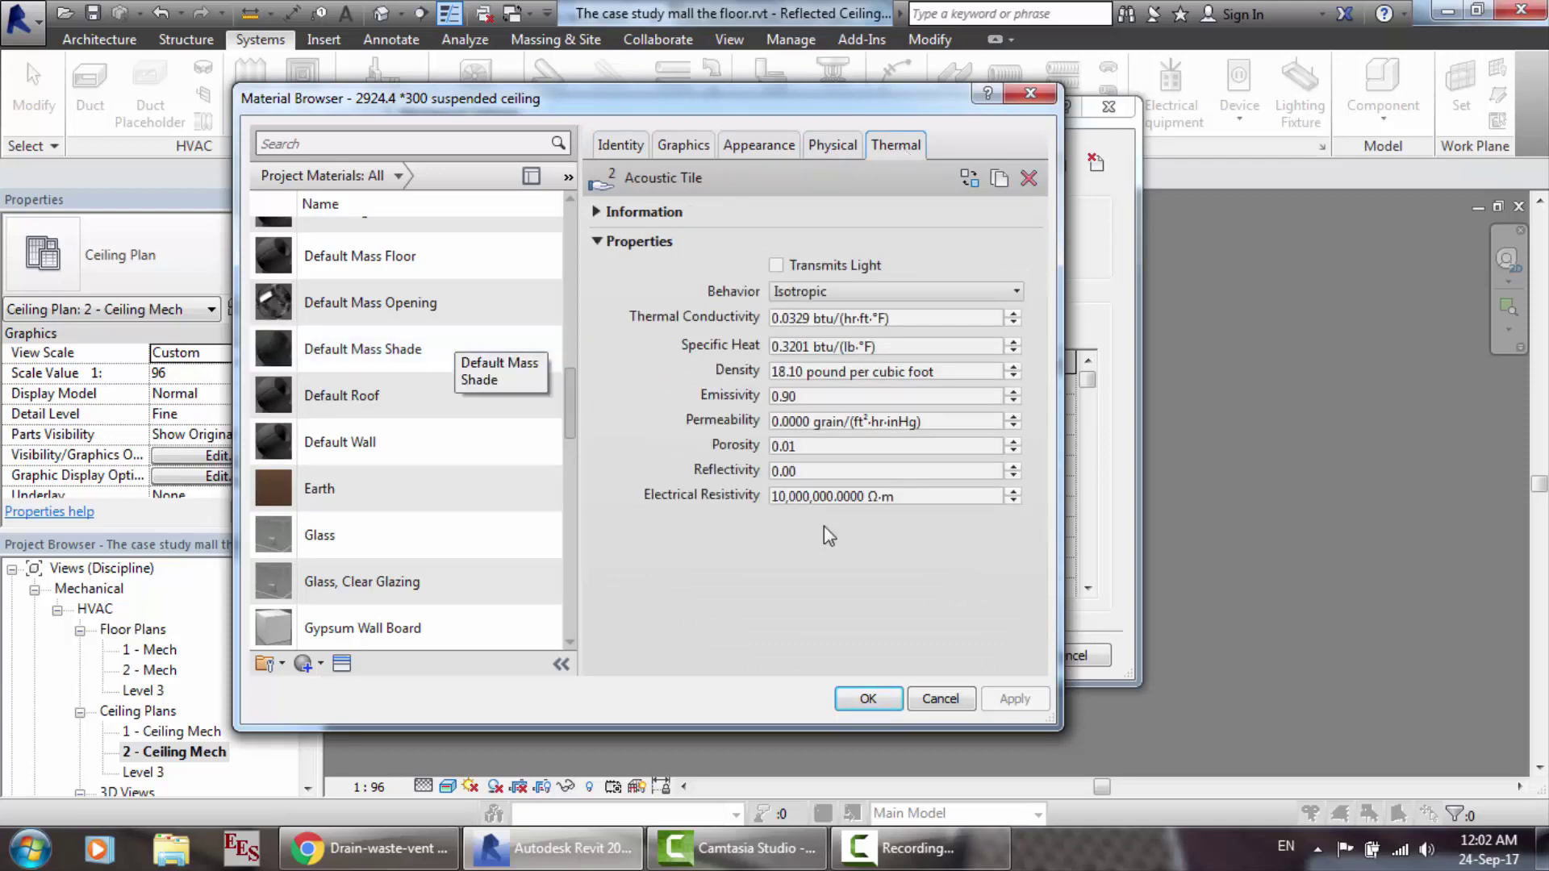
pyautogui.click(944, 698)
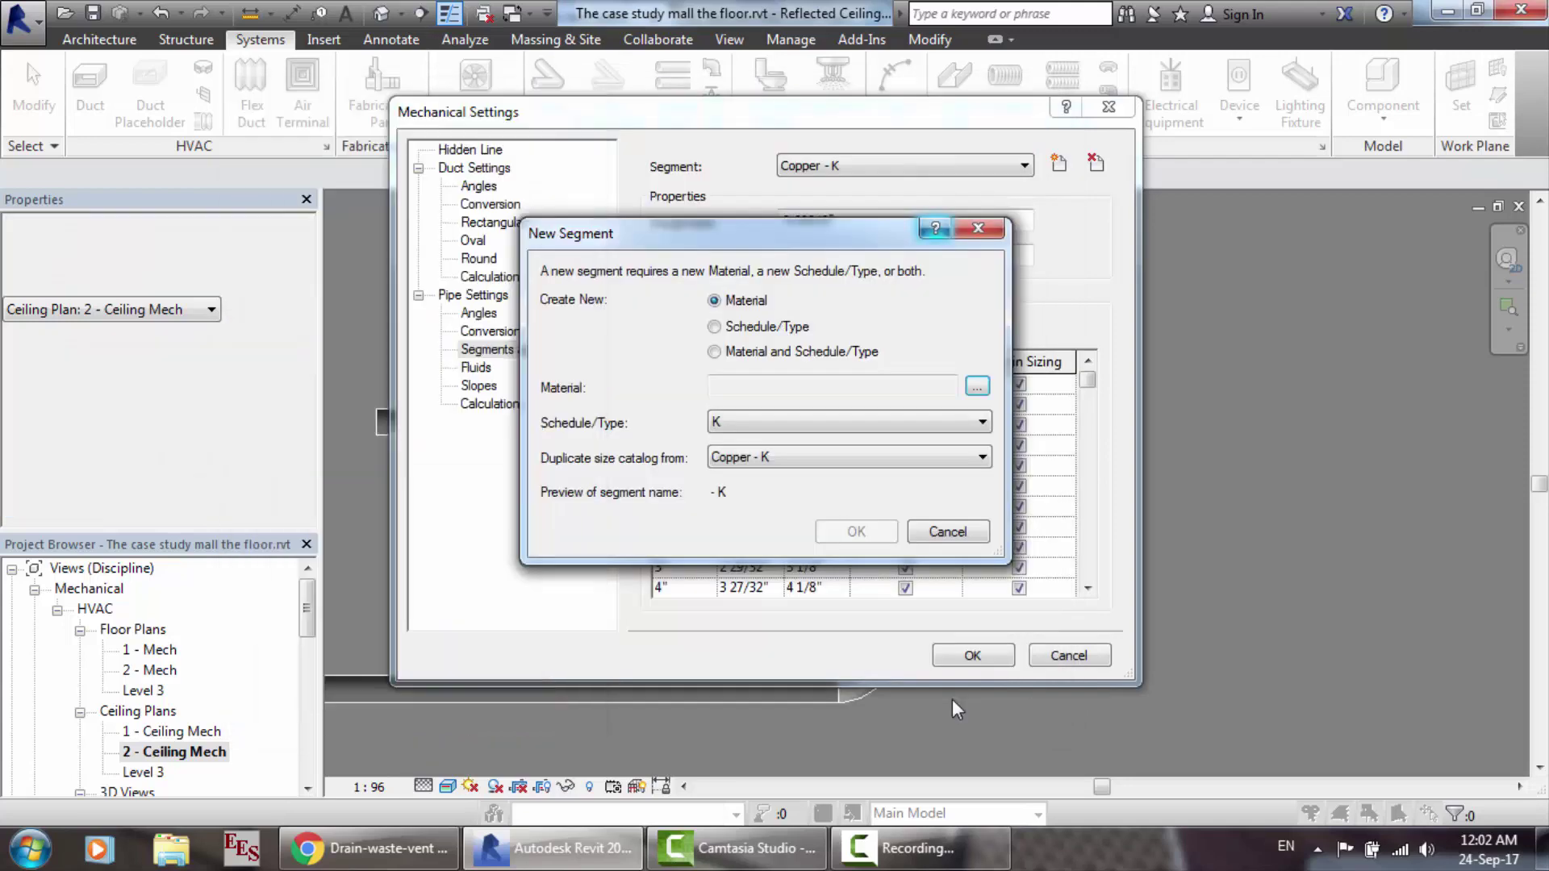
# Step: Review the available schedule types and the size catalogs that can be duplicated for a material-based segment
pyautogui.click(934, 424)
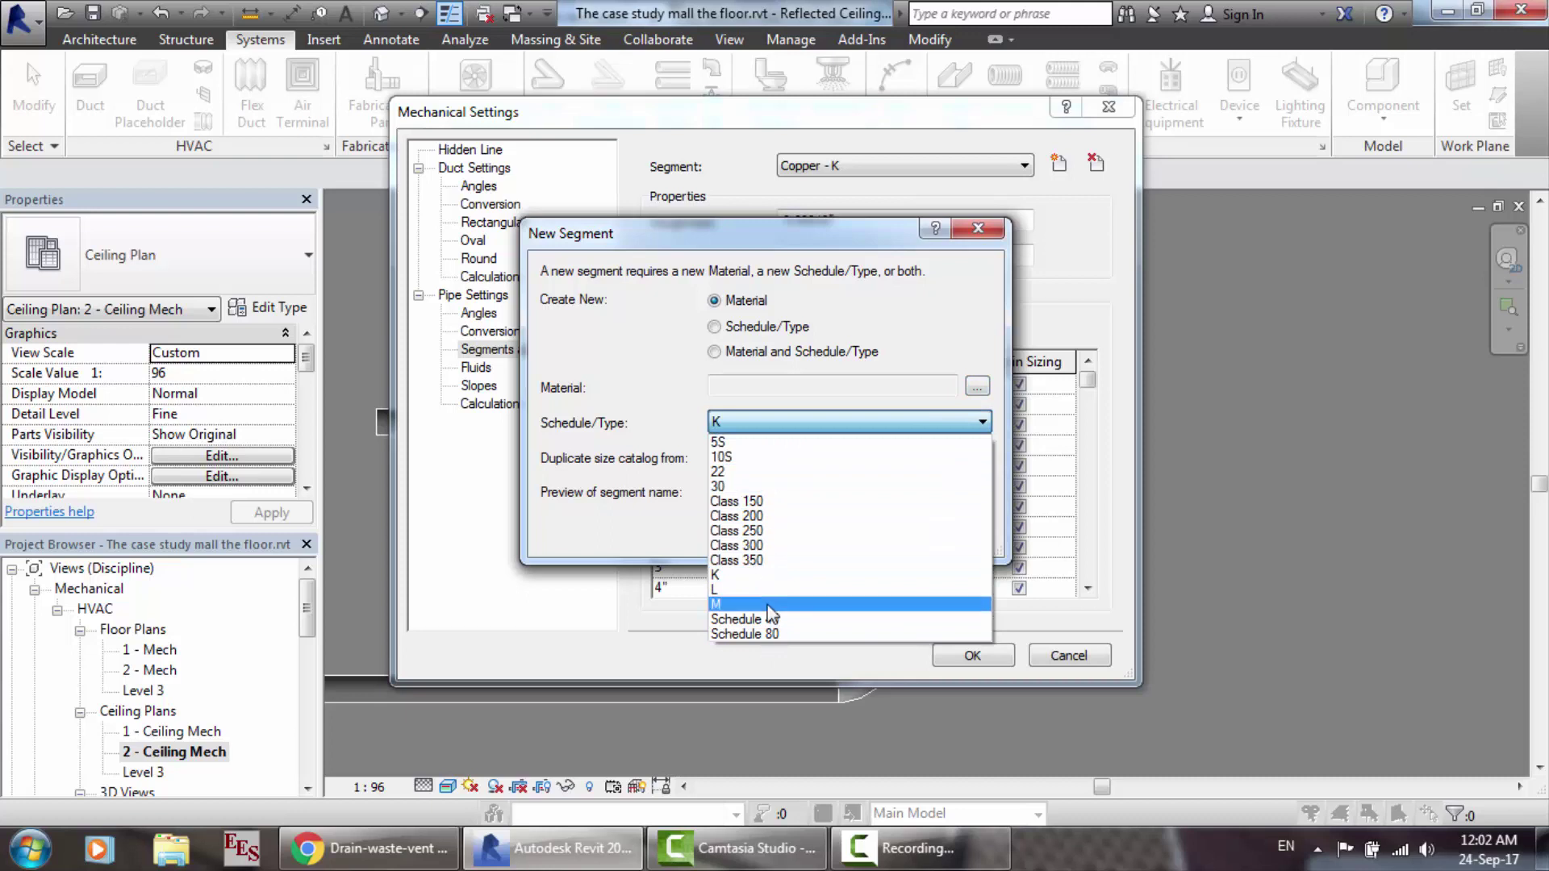
pyautogui.click(732, 375)
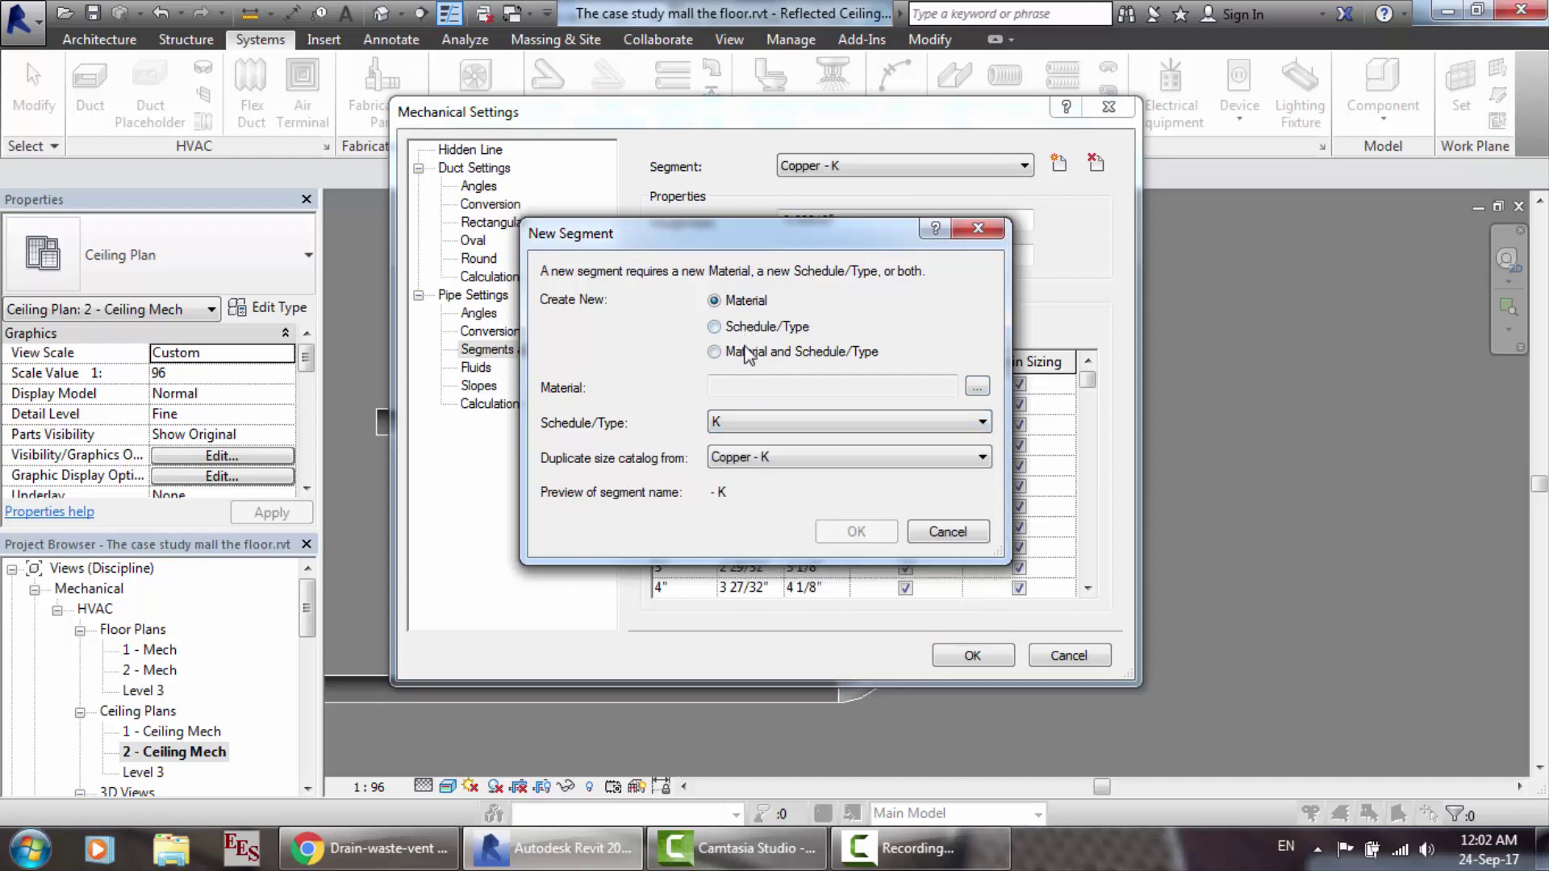
pyautogui.click(765, 458)
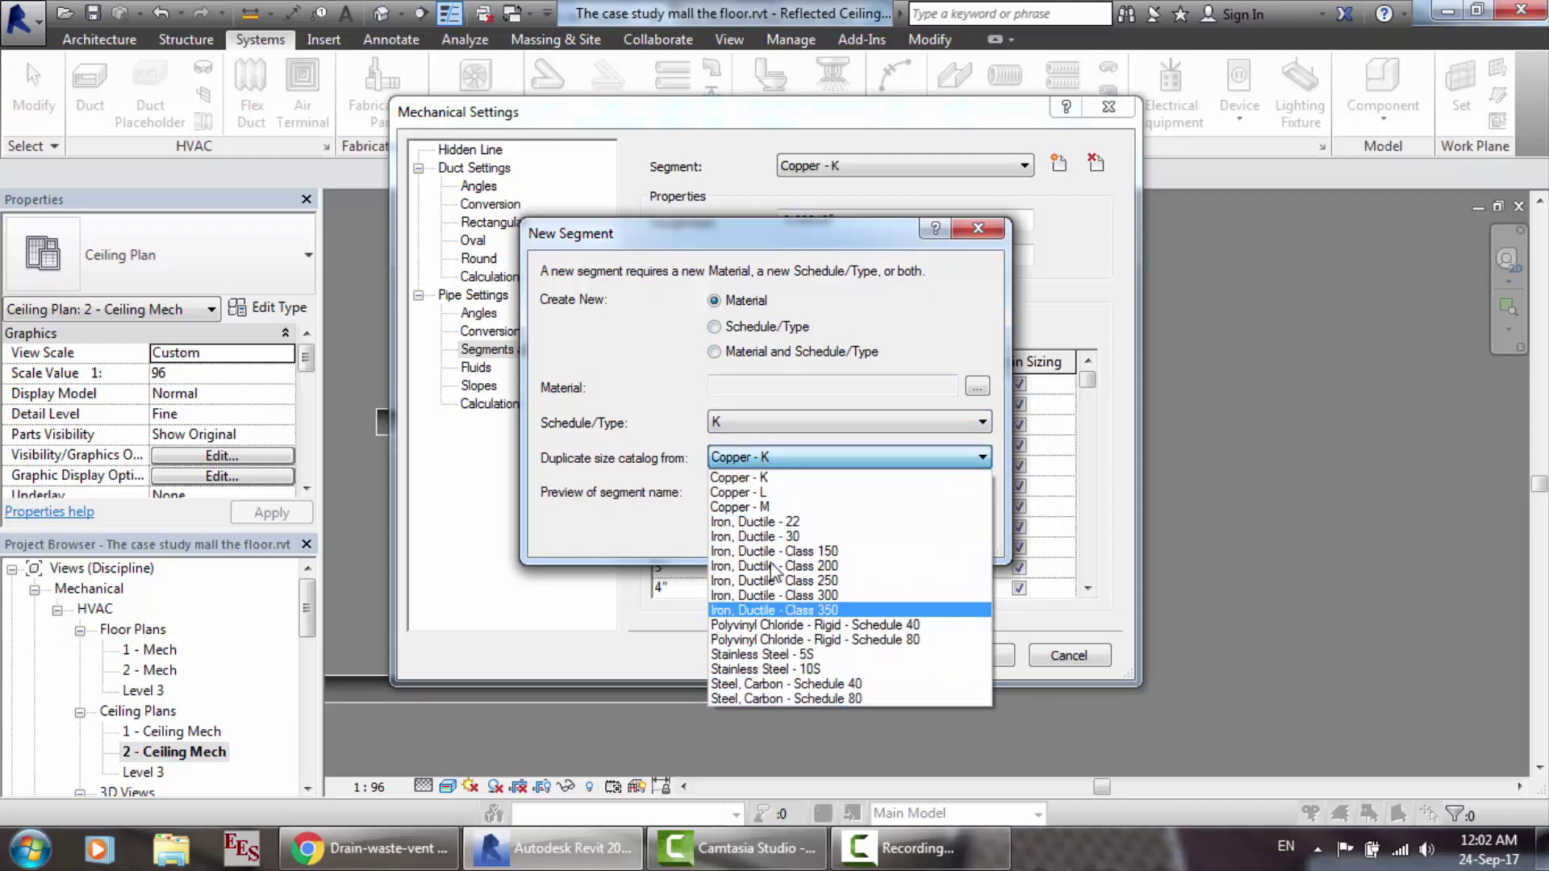
pyautogui.click(626, 404)
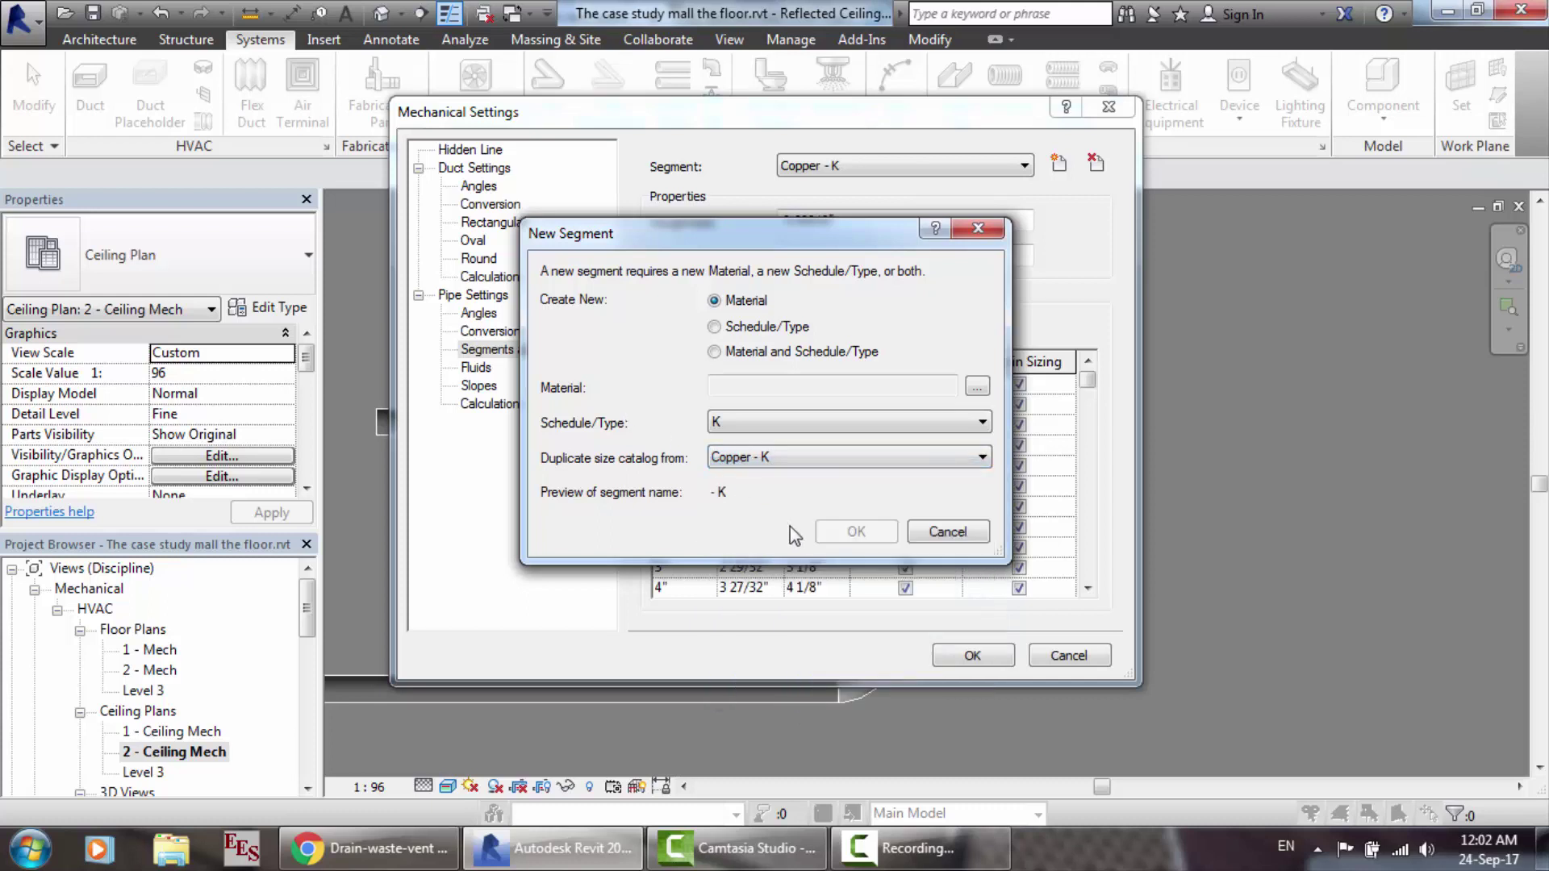
# Step: Compare the fields offered for creating a new Schedule/Type or both Material and Schedule/Type, and return to creating a new Material
pyautogui.click(749, 337)
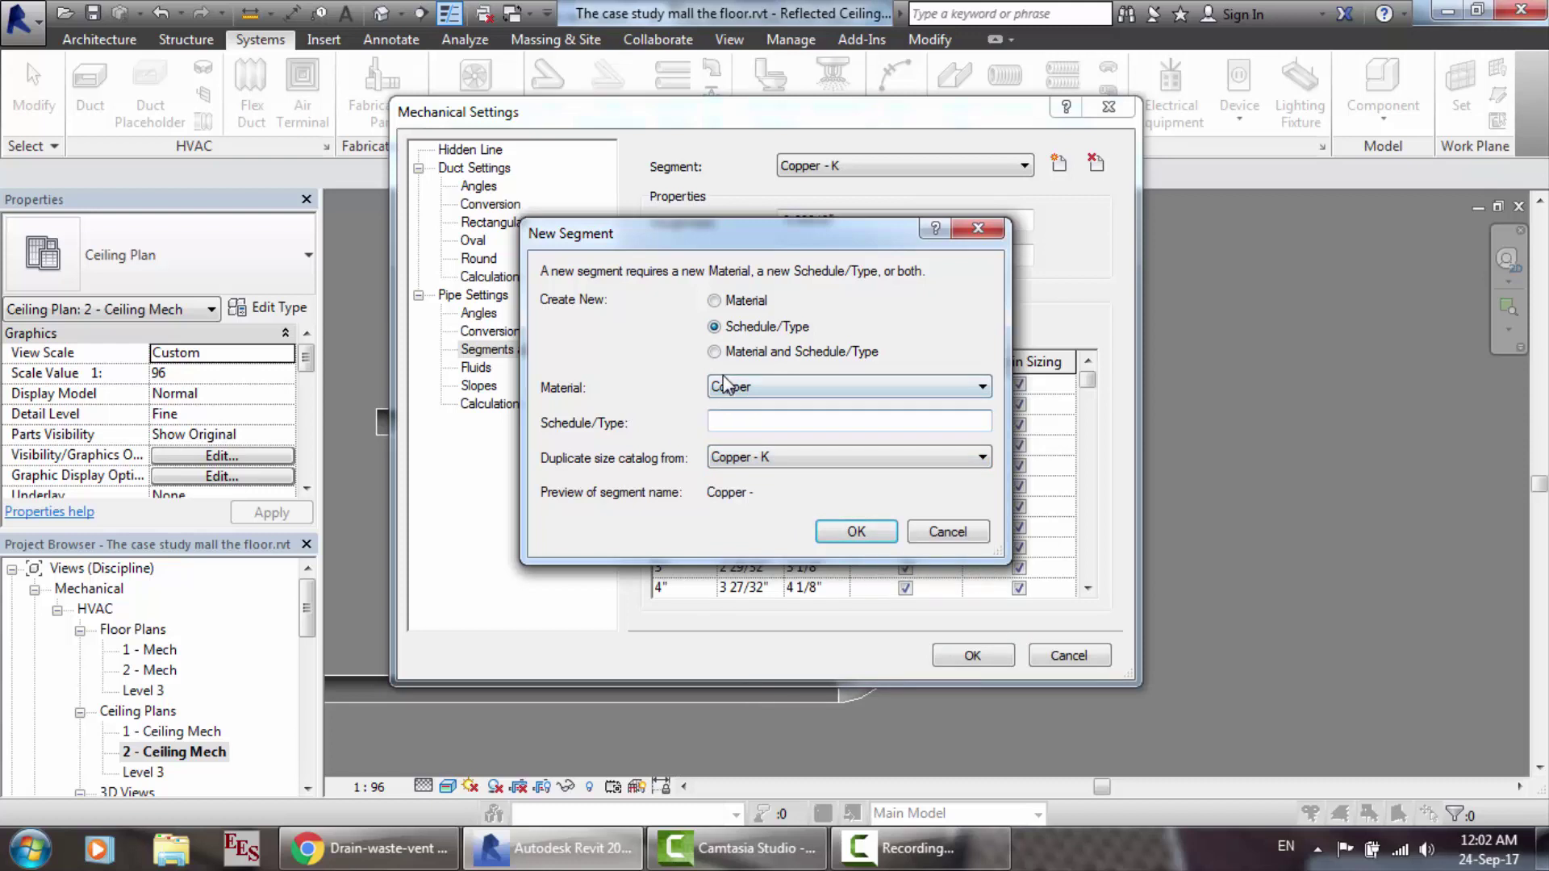
pyautogui.click(754, 386)
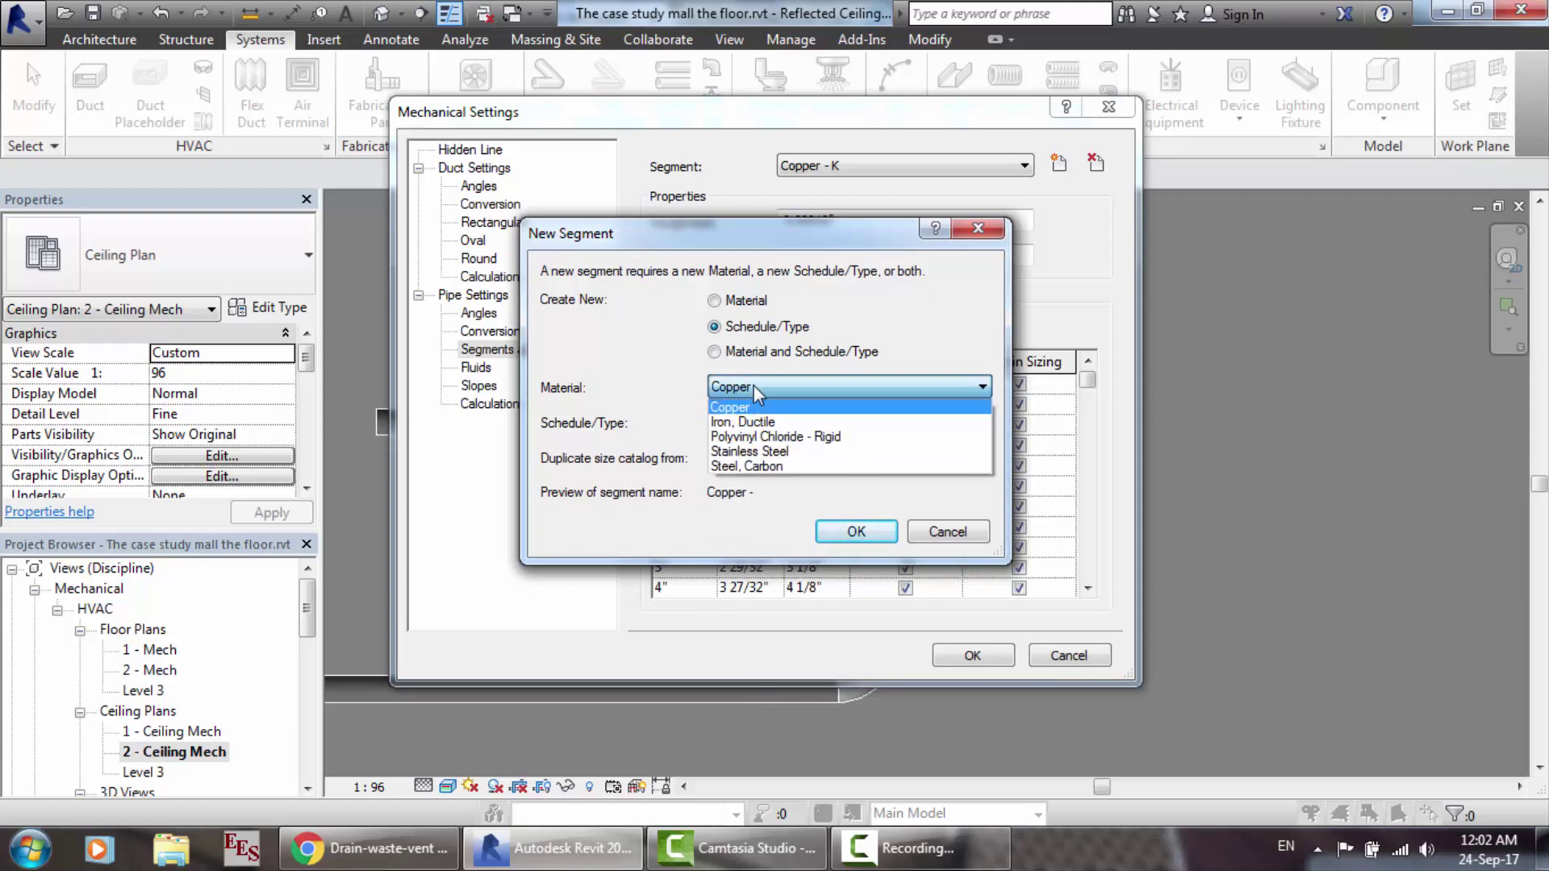
pyautogui.click(754, 385)
pyautogui.click(776, 456)
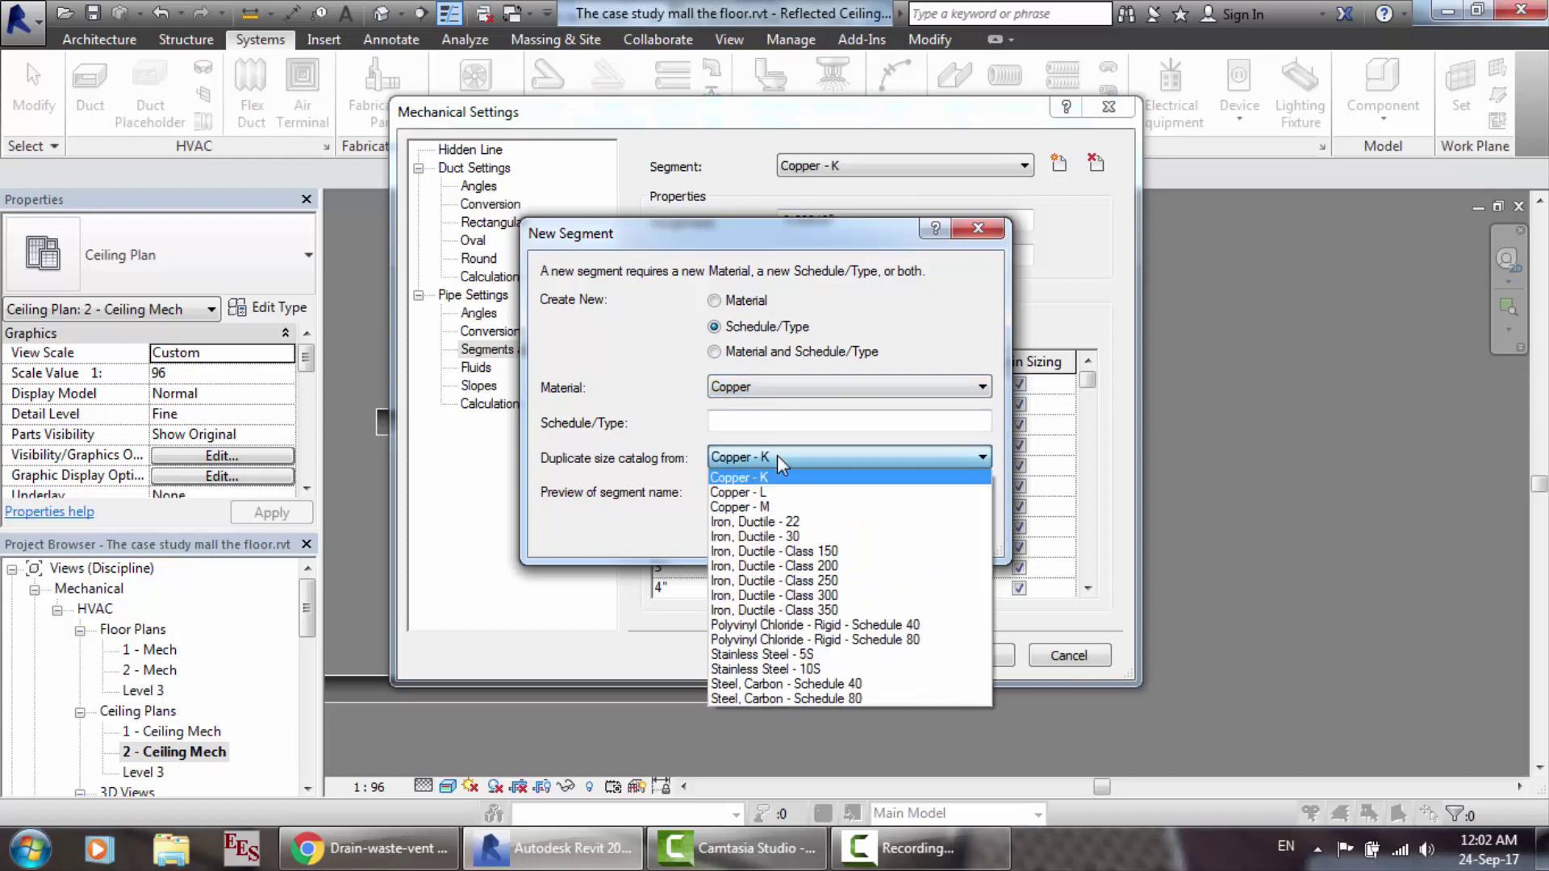
pyautogui.click(772, 455)
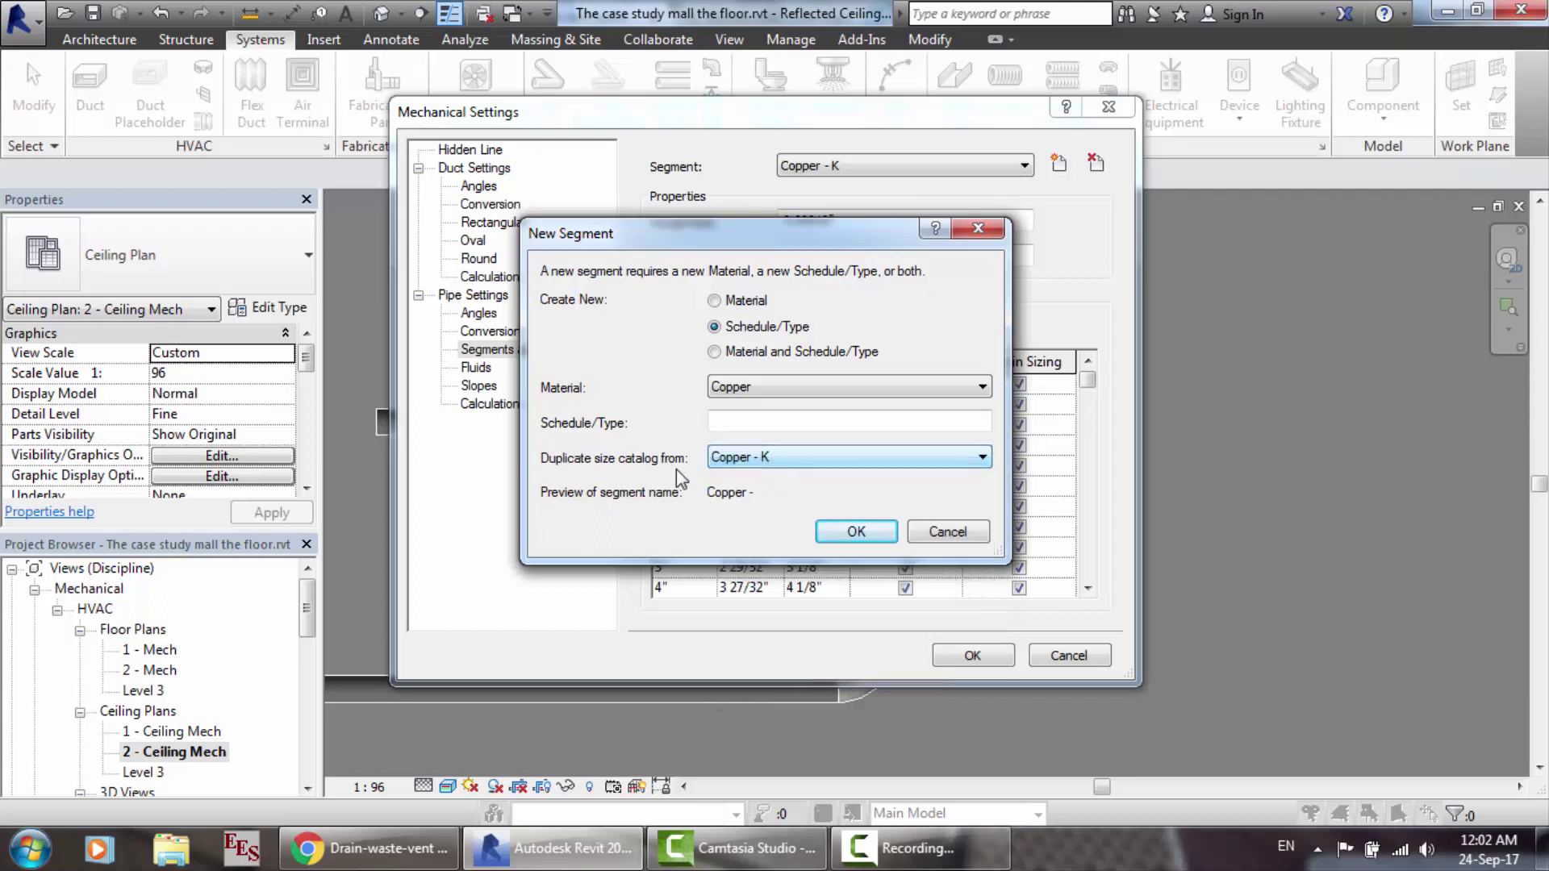
pyautogui.click(761, 458)
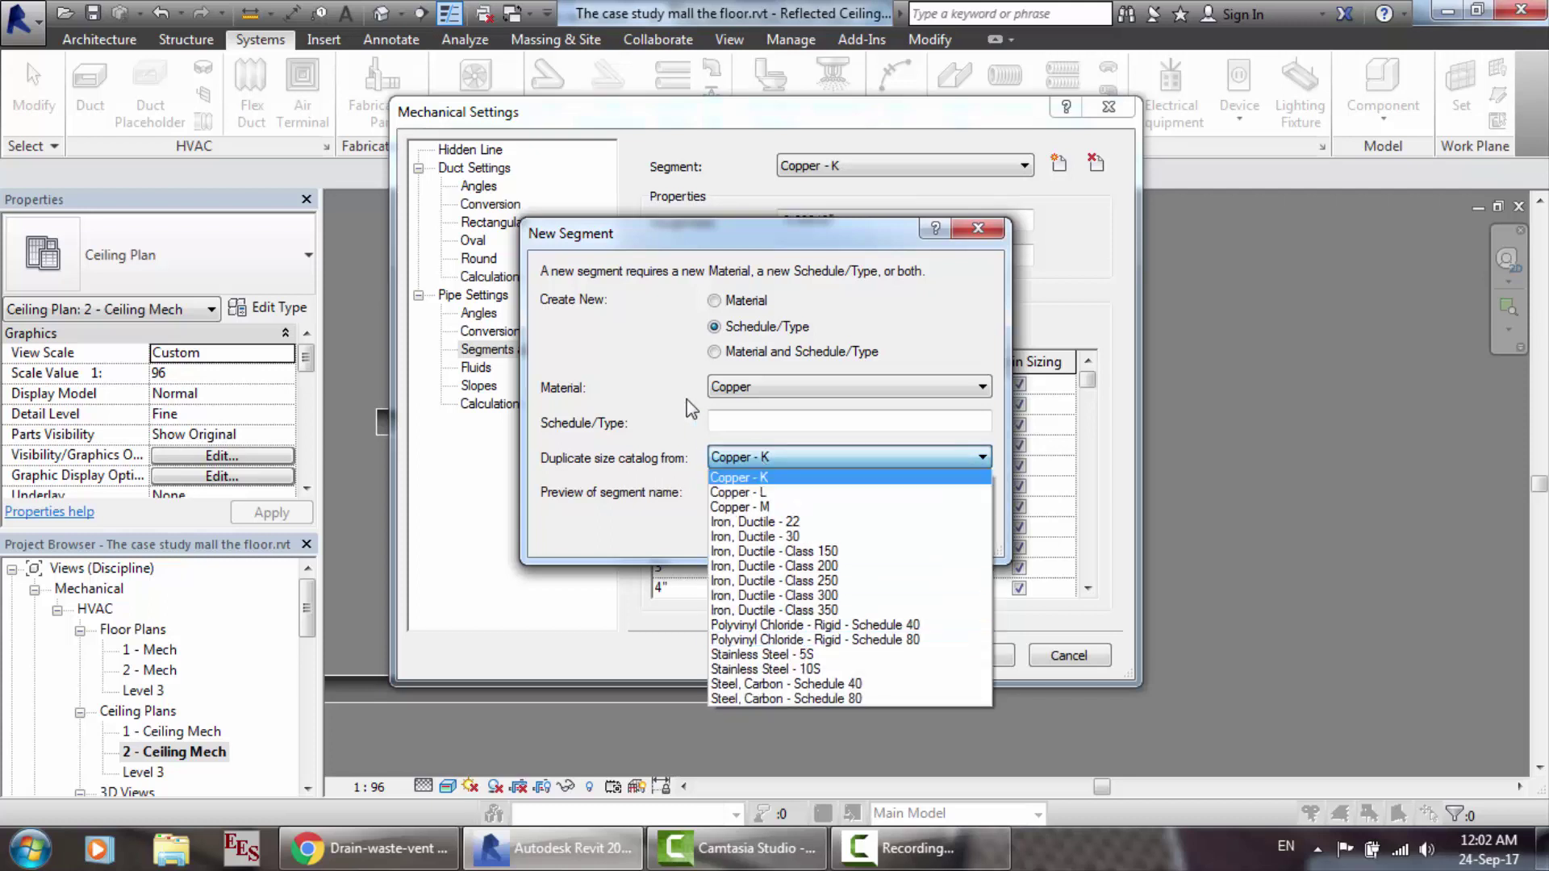
pyautogui.click(763, 477)
pyautogui.click(764, 353)
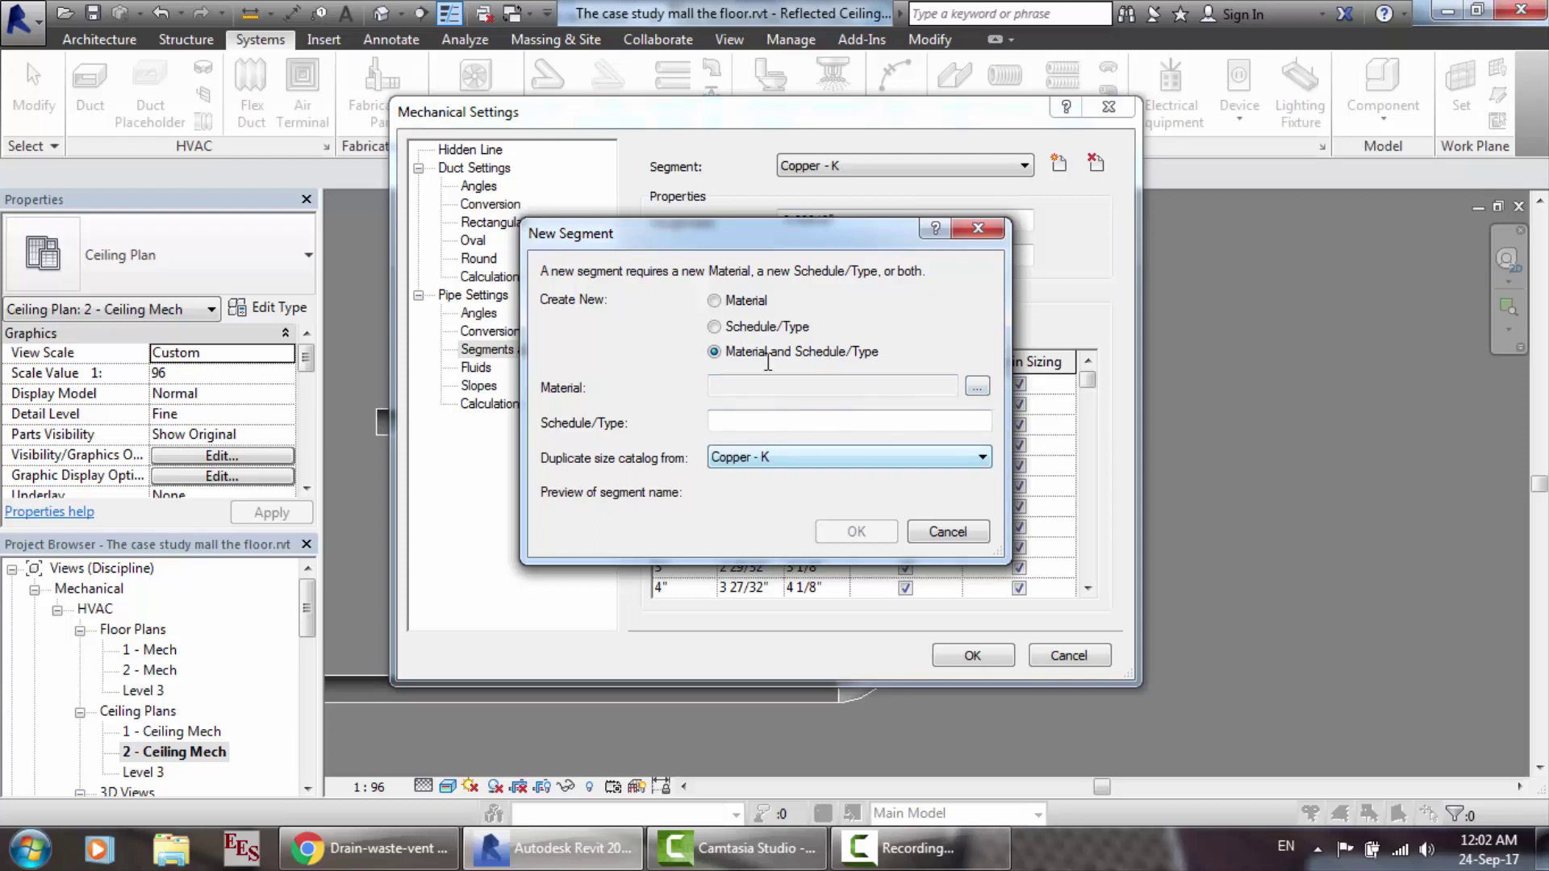
pyautogui.click(716, 300)
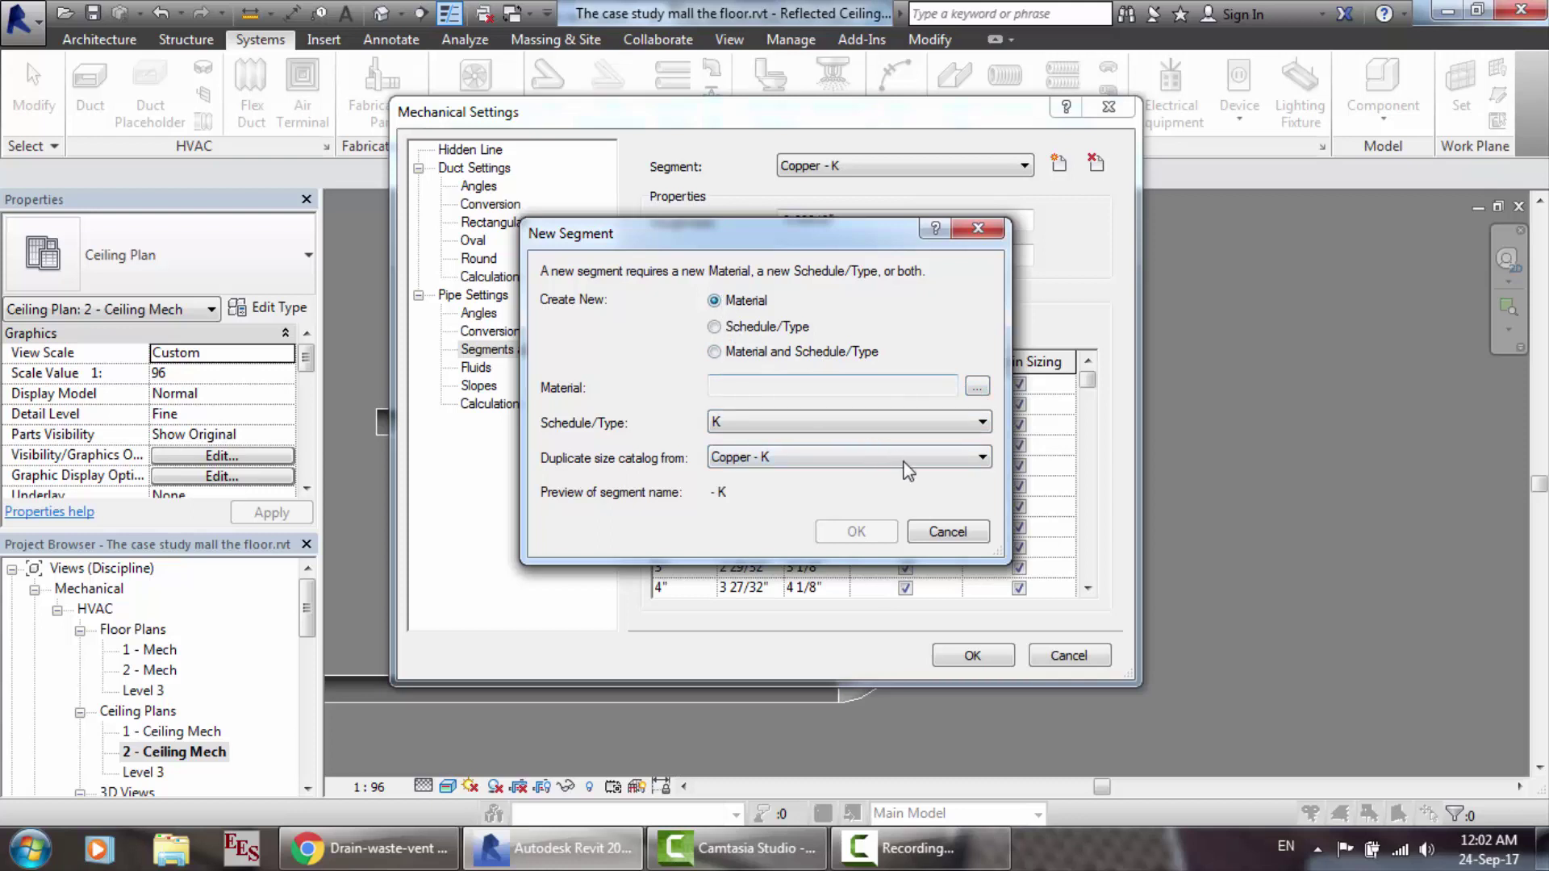
# Step: Try to create a new segment from the Copper material with schedule K, duplicating the Copper - K size catalog
pyautogui.click(977, 387)
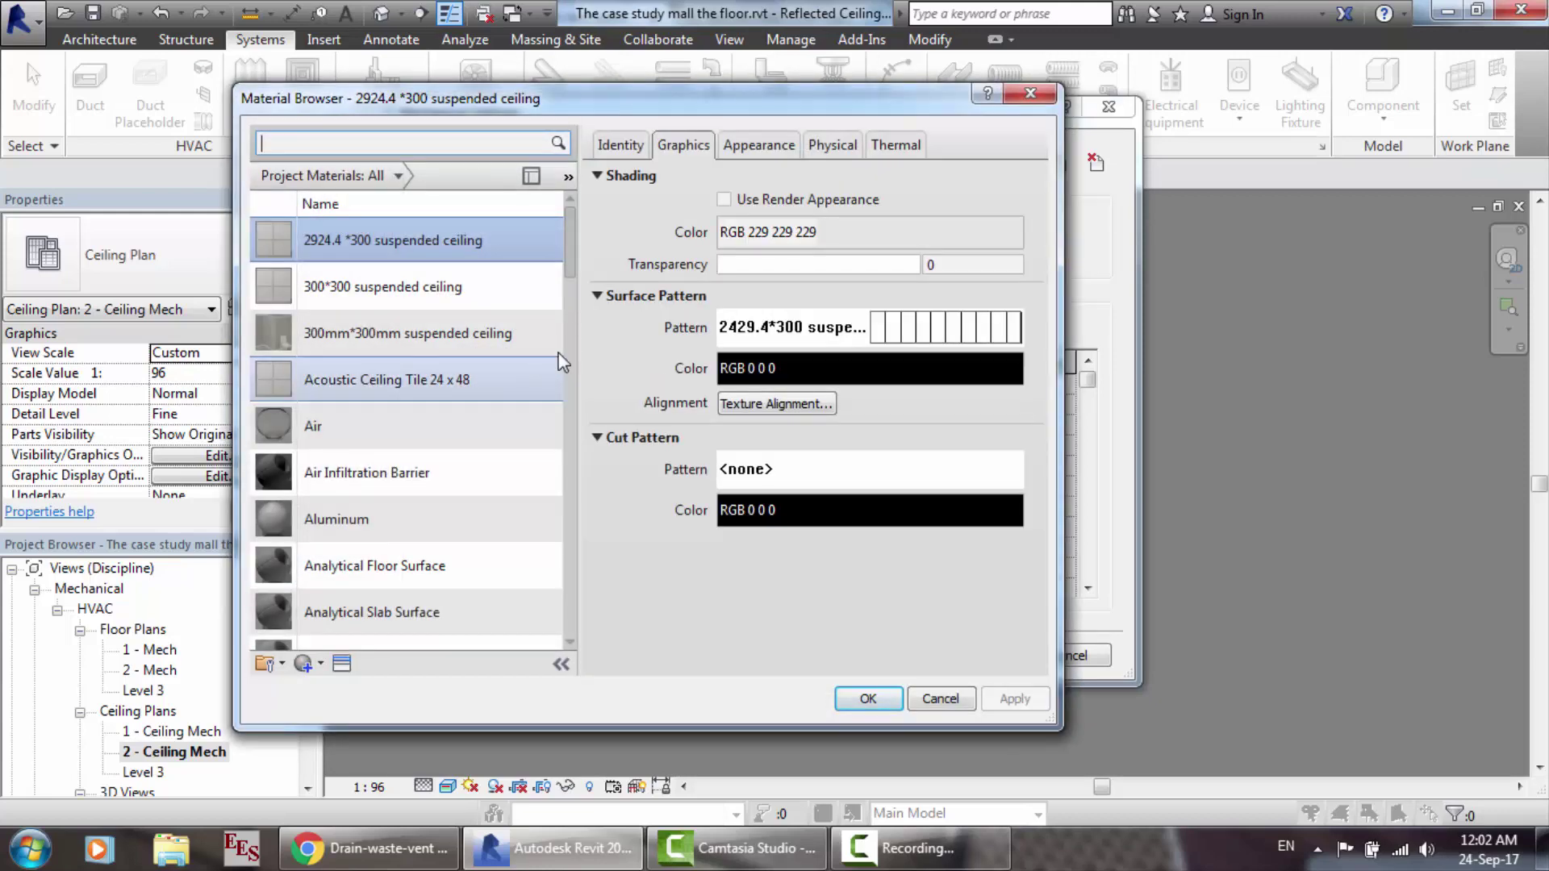
pyautogui.moveTo(572, 244); pyautogui.dragTo(576, 317)
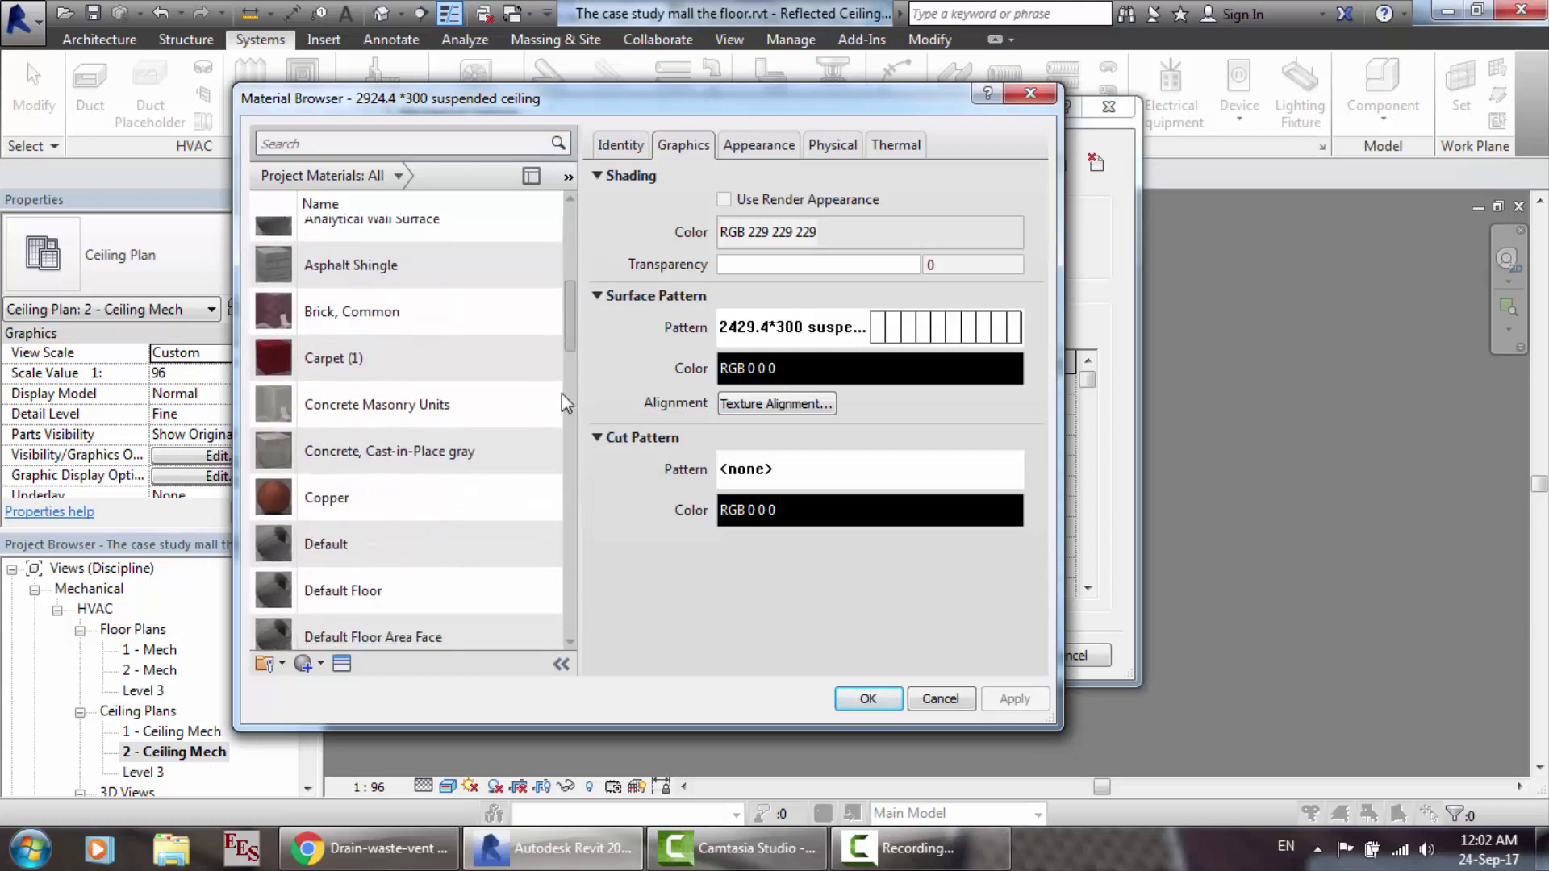
pyautogui.click(284, 506)
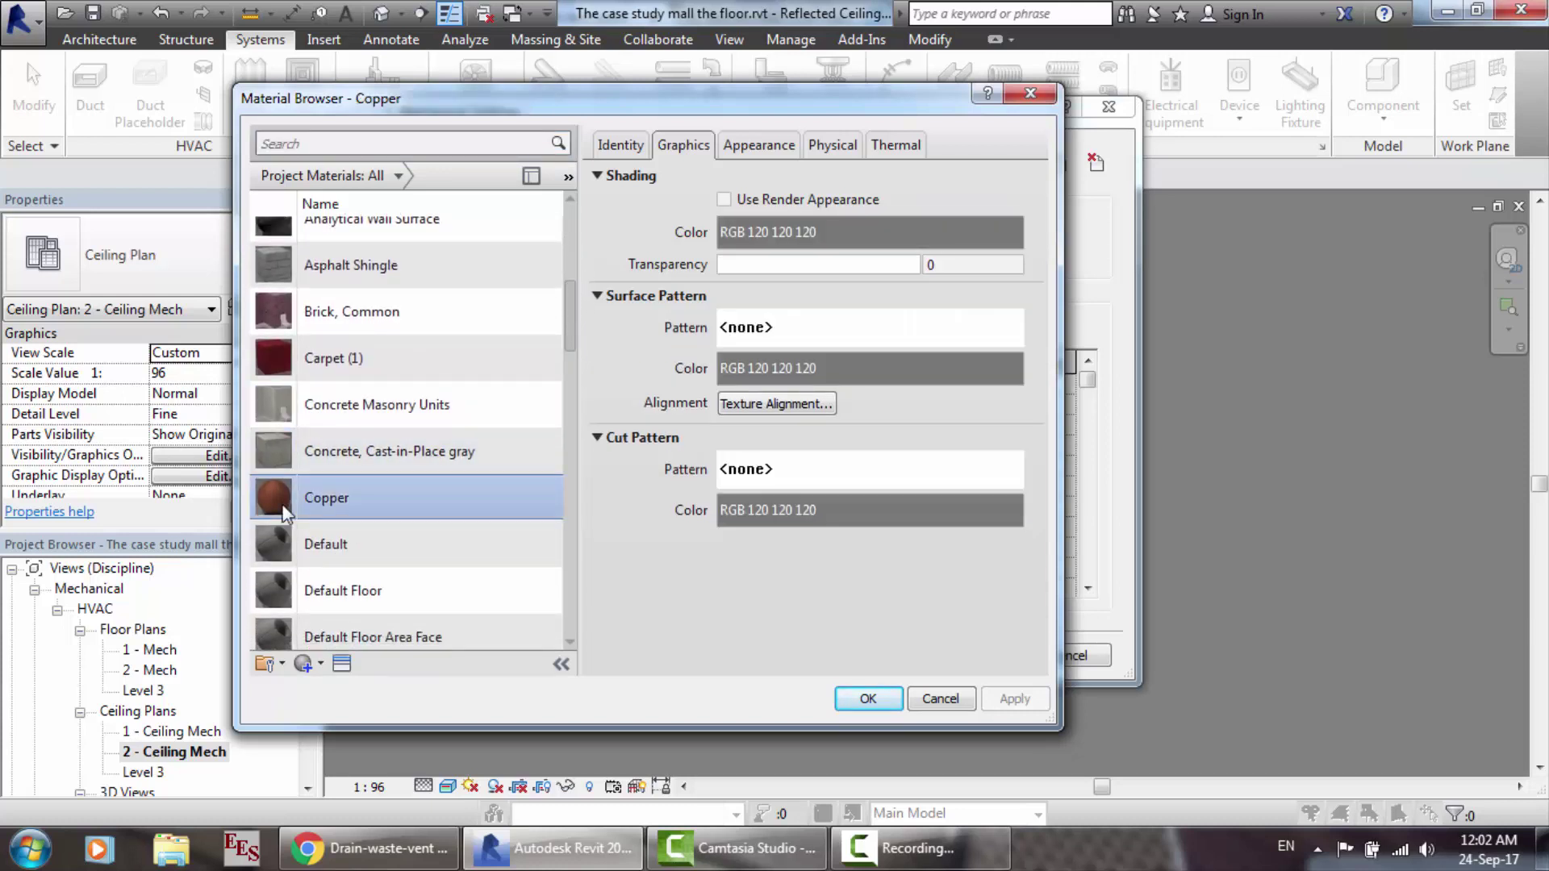
pyautogui.click(866, 699)
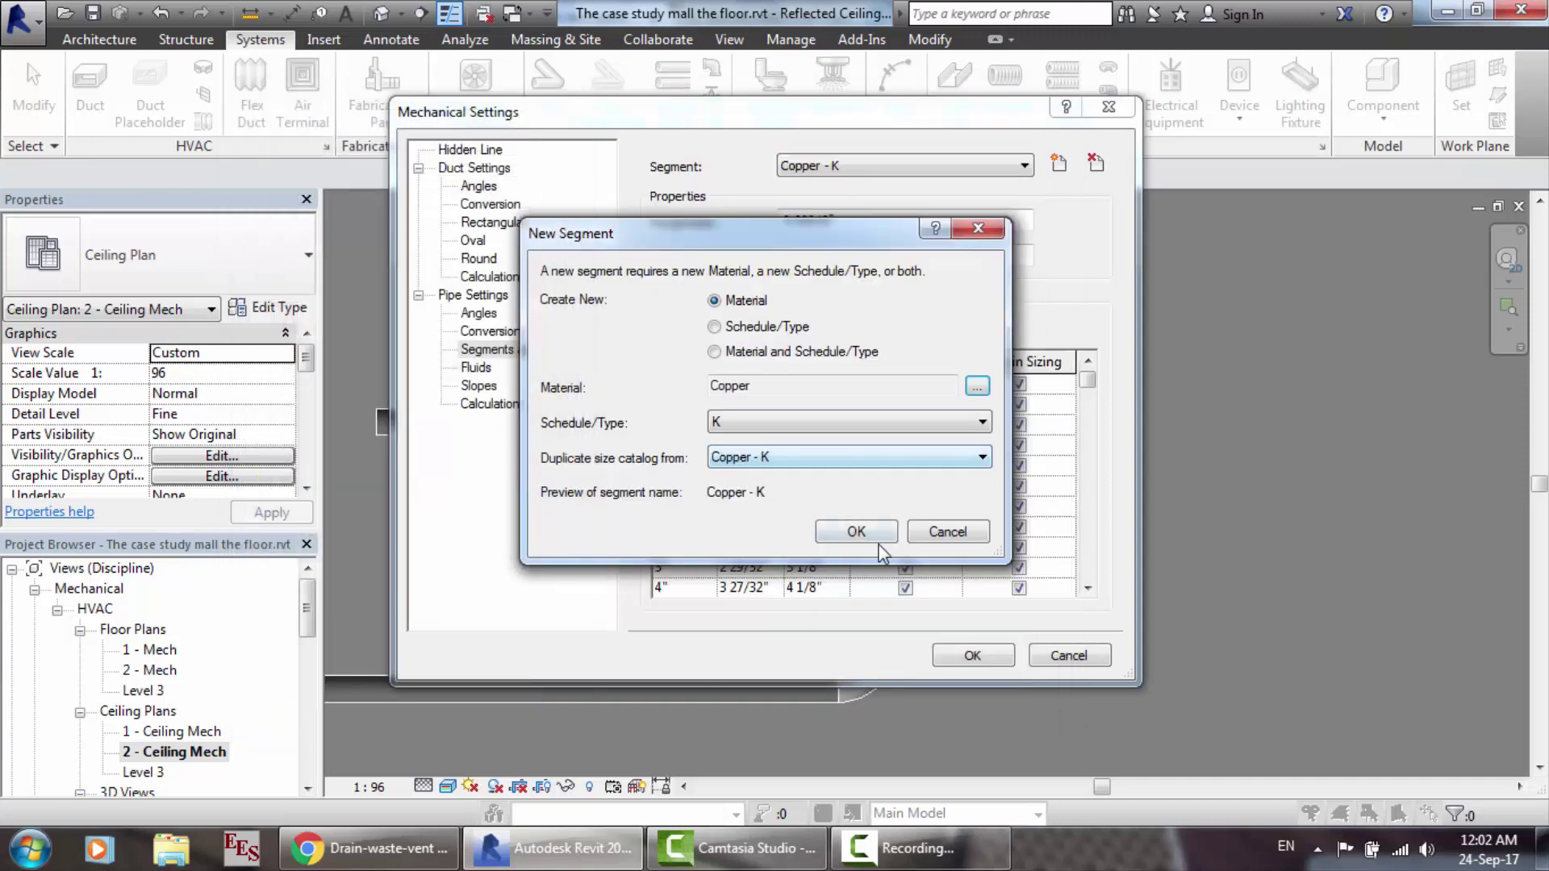
pyautogui.click(857, 531)
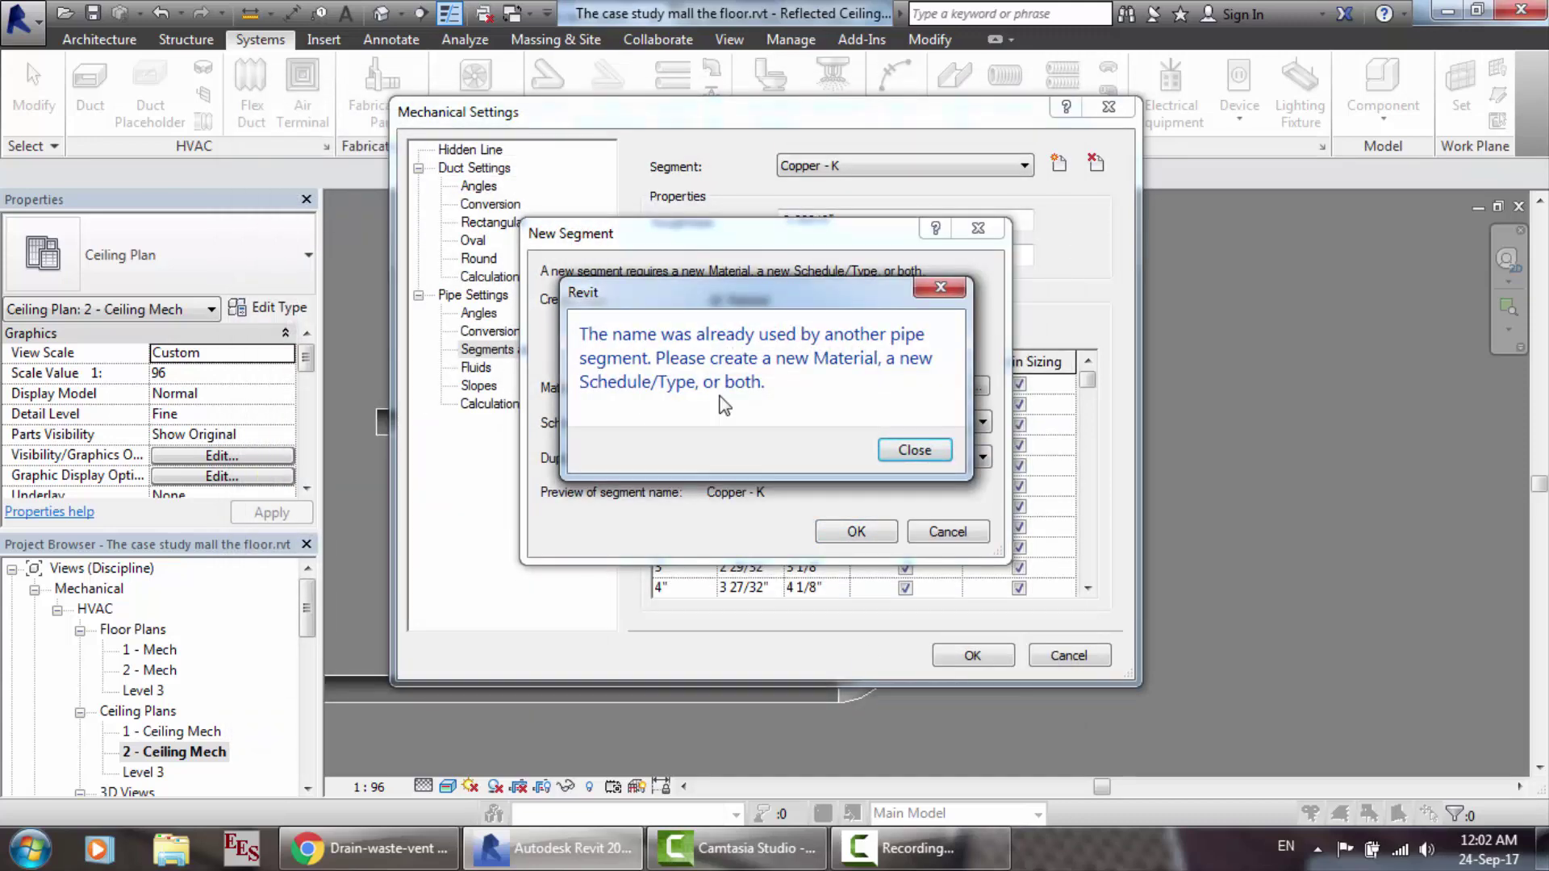
pyautogui.click(905, 446)
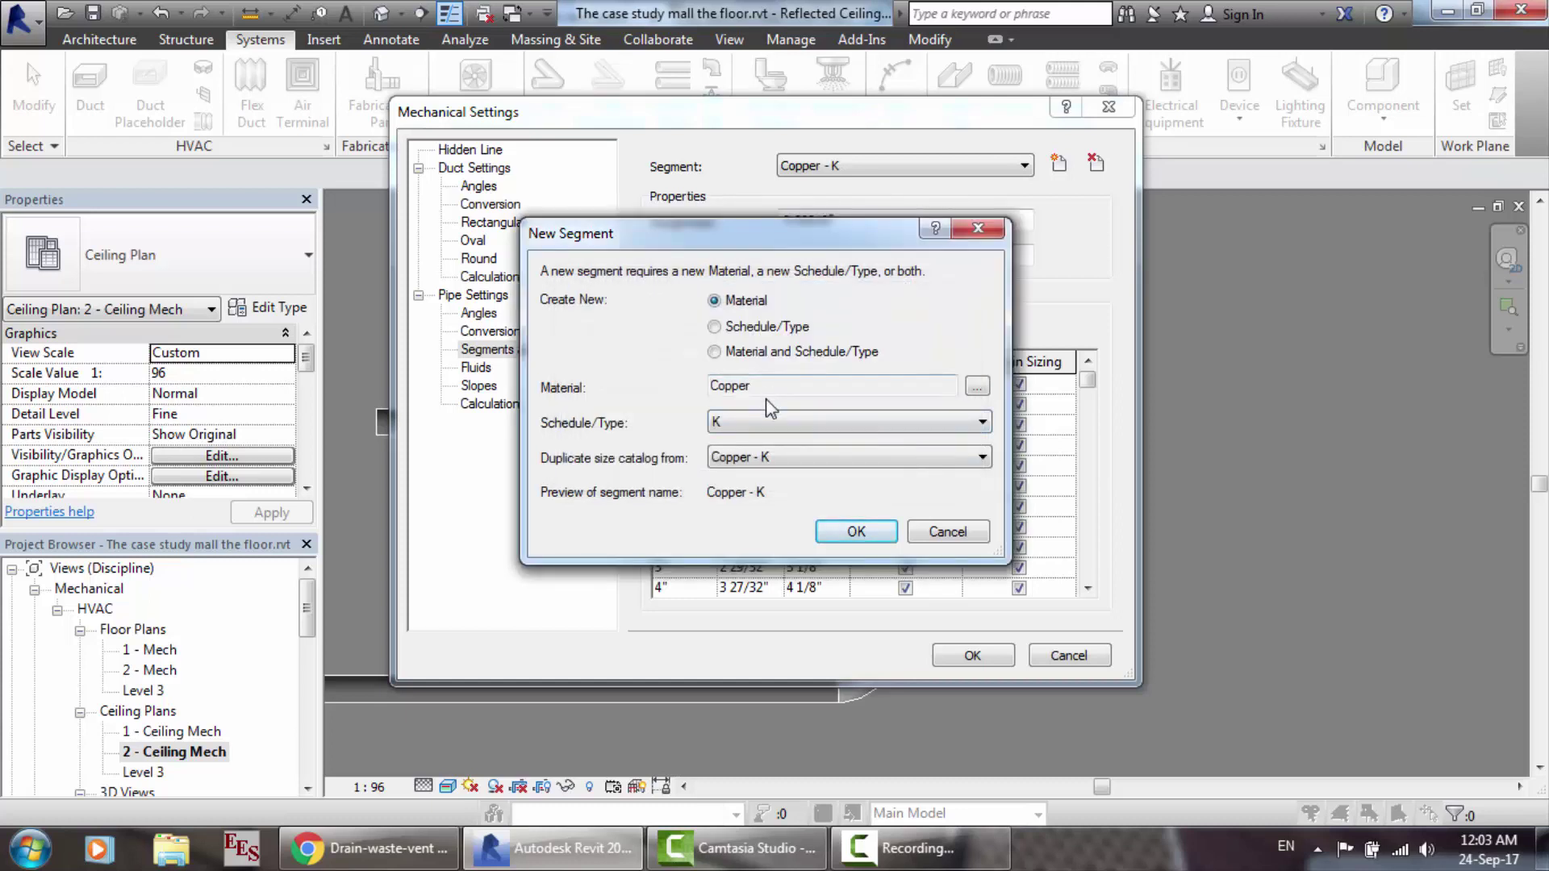
pyautogui.doubleClick(766, 391)
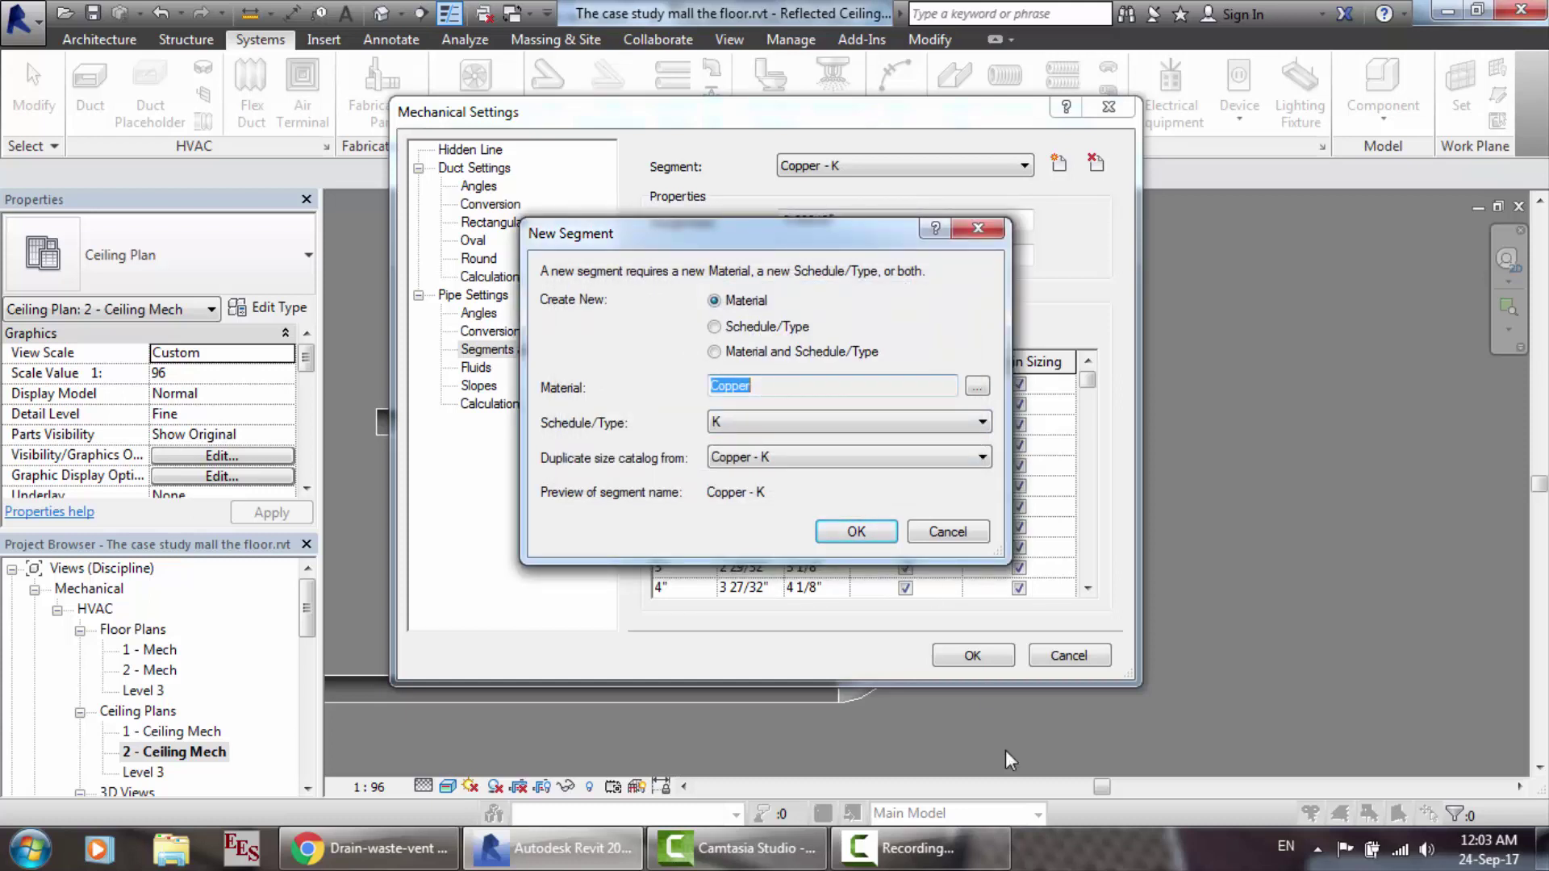
pyautogui.click(920, 848)
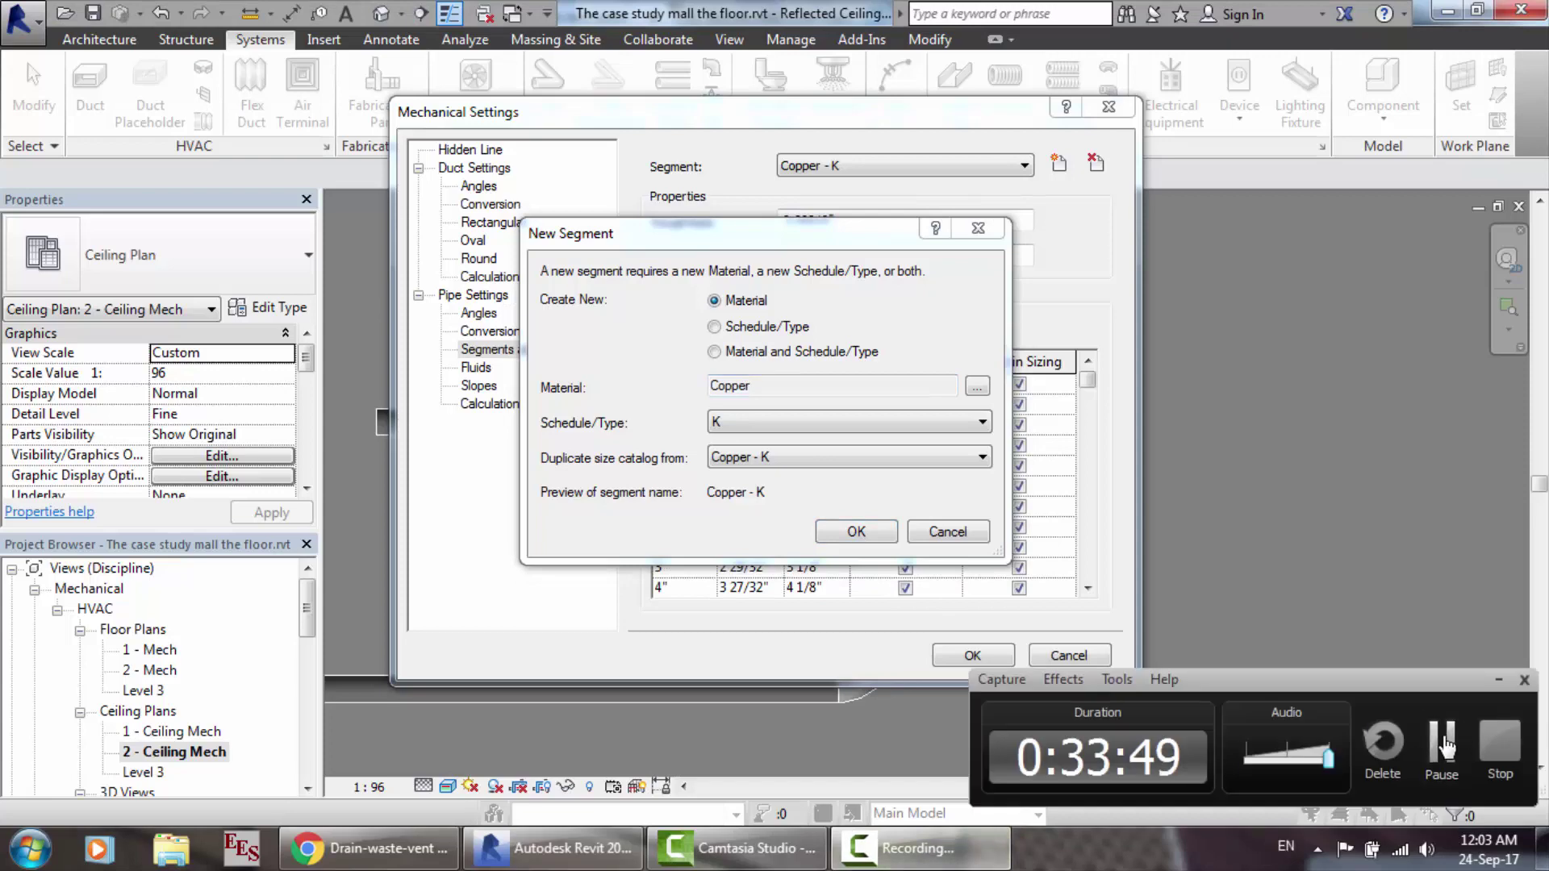
pyautogui.click(1442, 742)
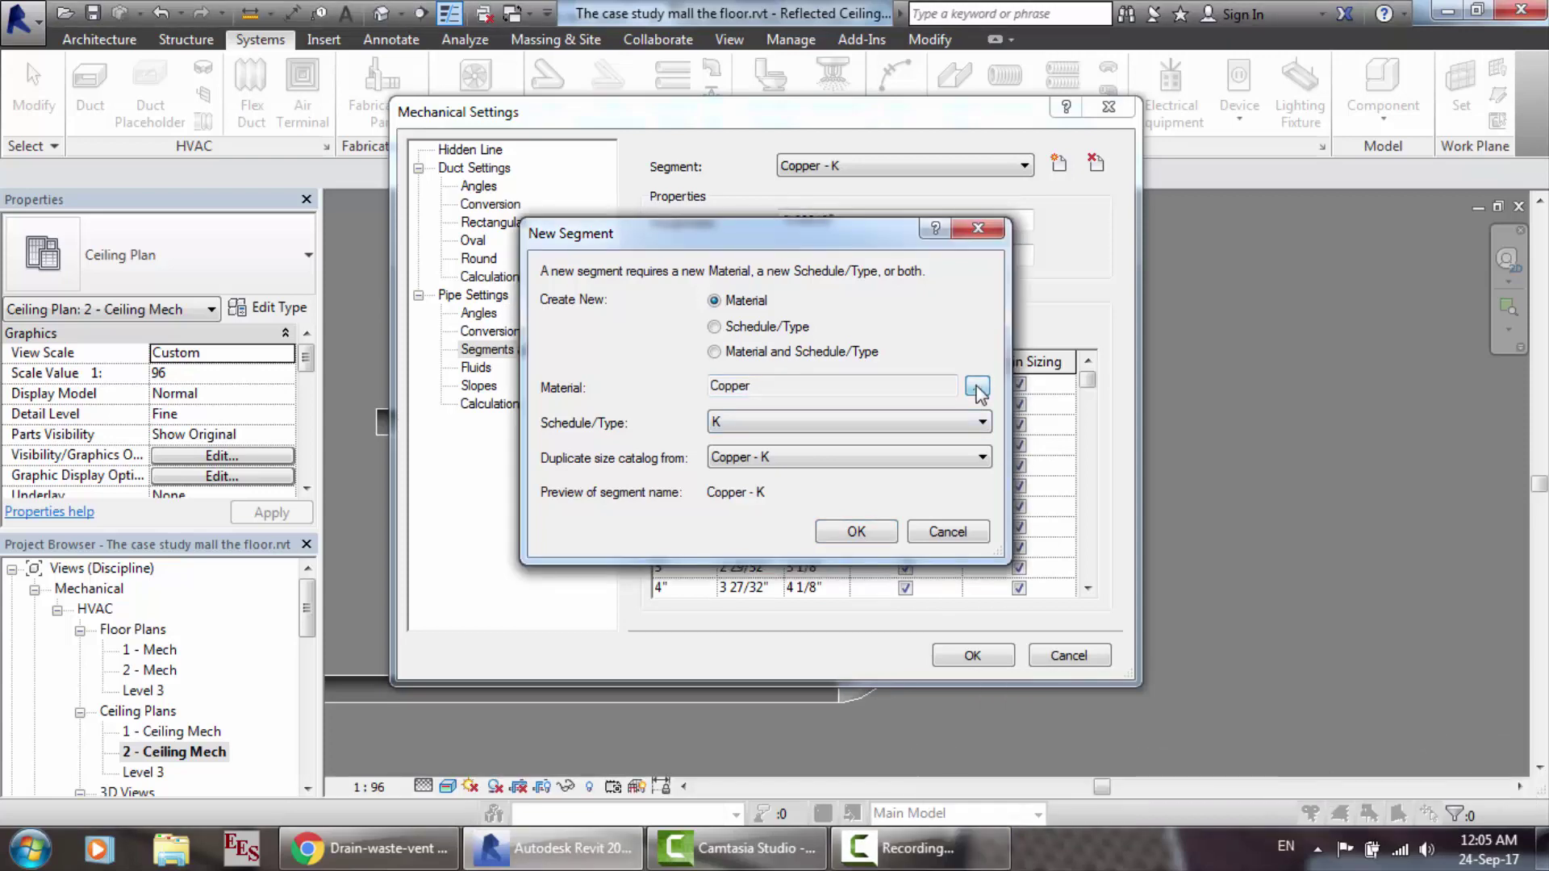
# Step: Create the new segment with the Default Floor material and schedule K, duplicating the size catalog from Copper - K
pyautogui.click(978, 390)
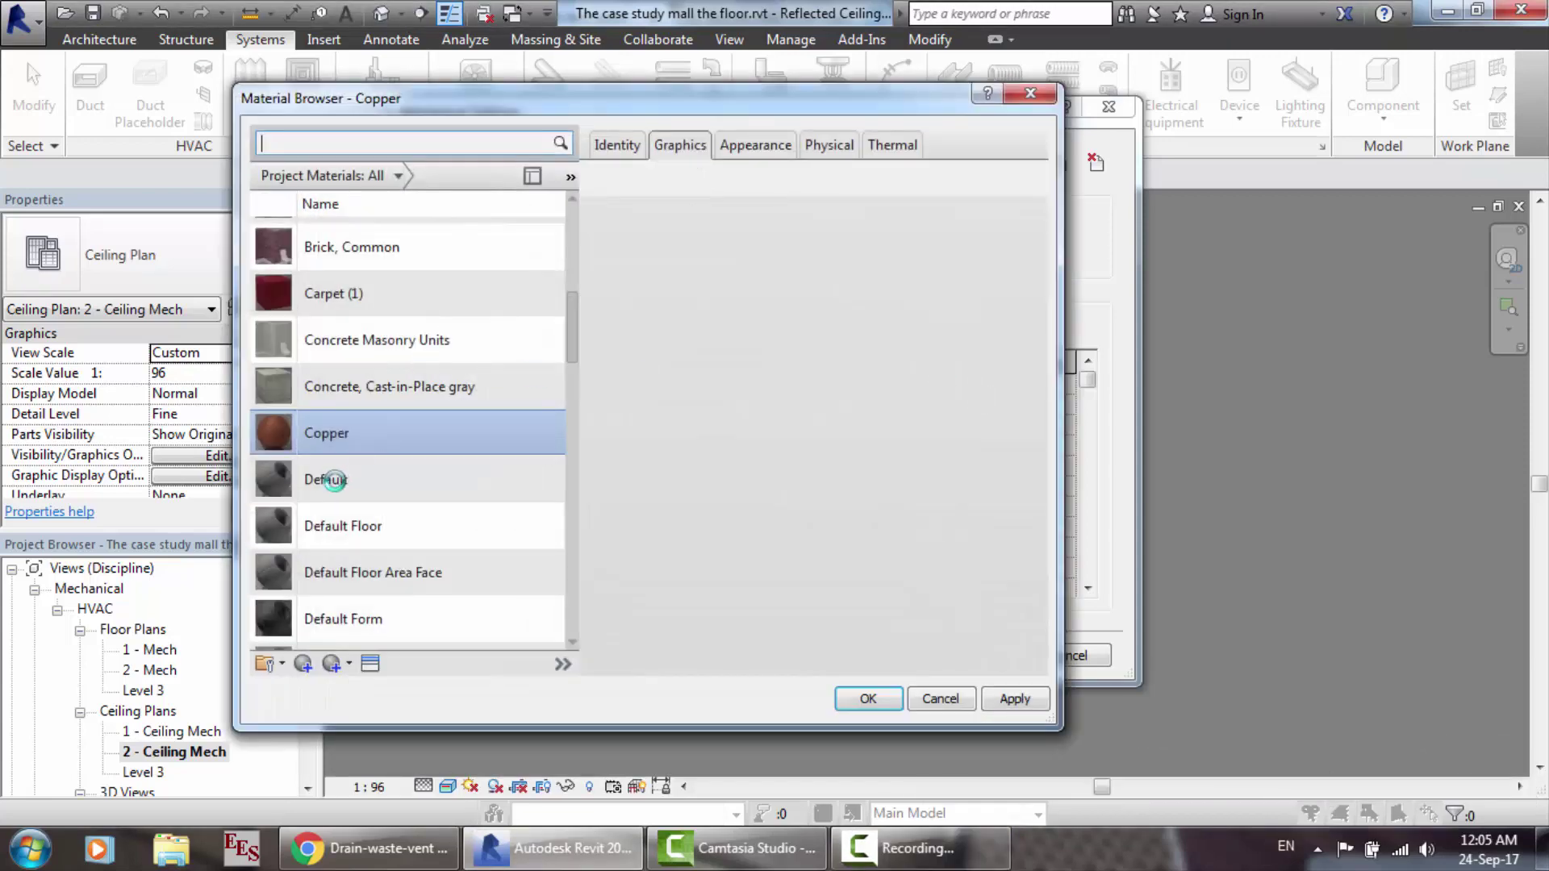
pyautogui.click(341, 525)
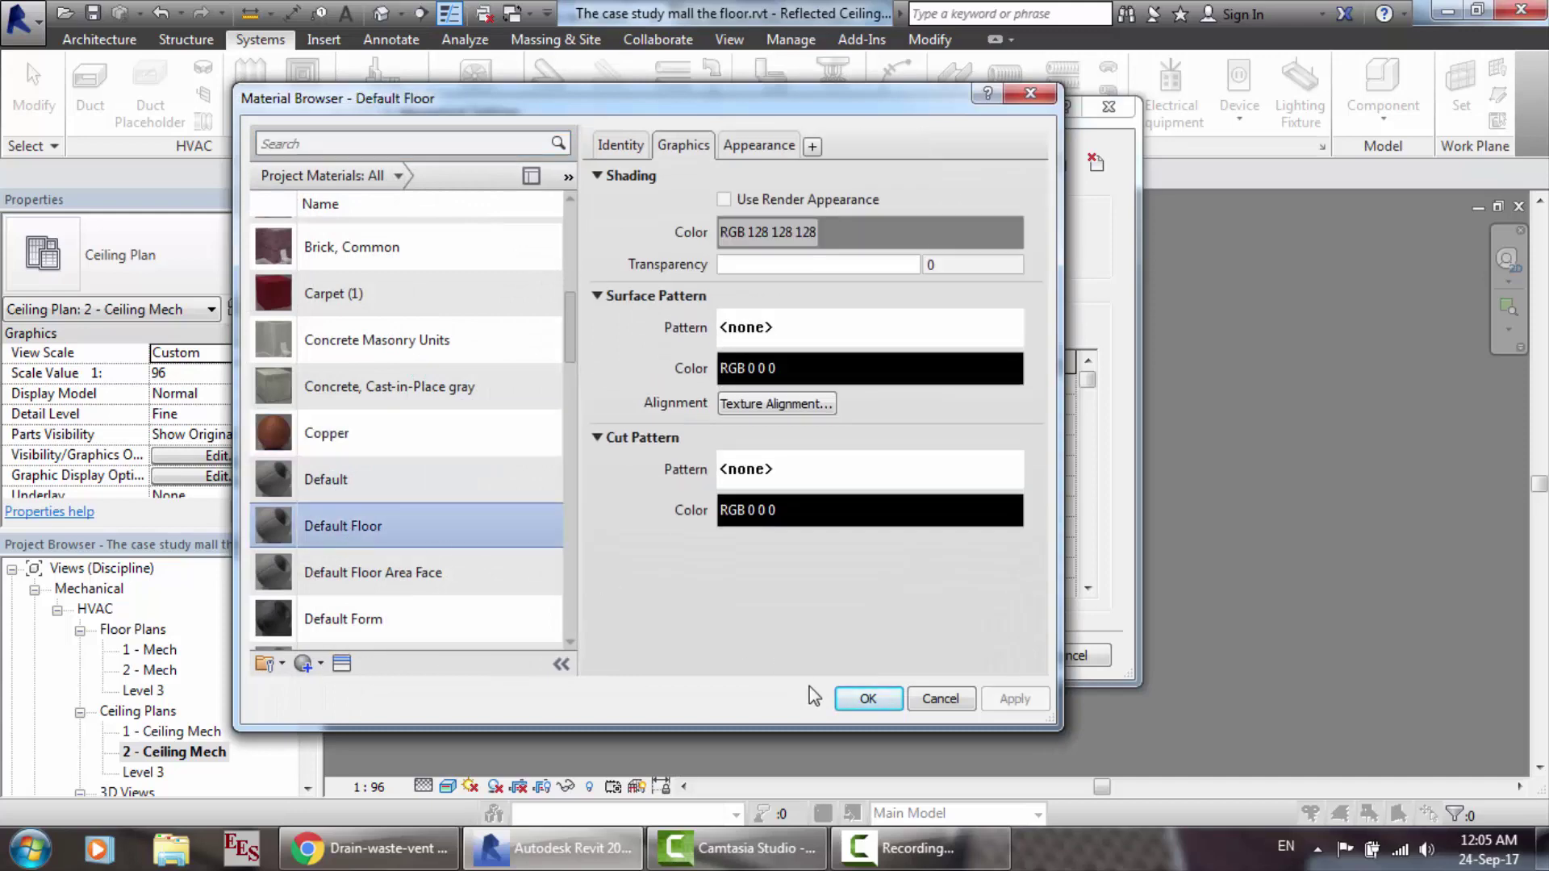
pyautogui.click(867, 698)
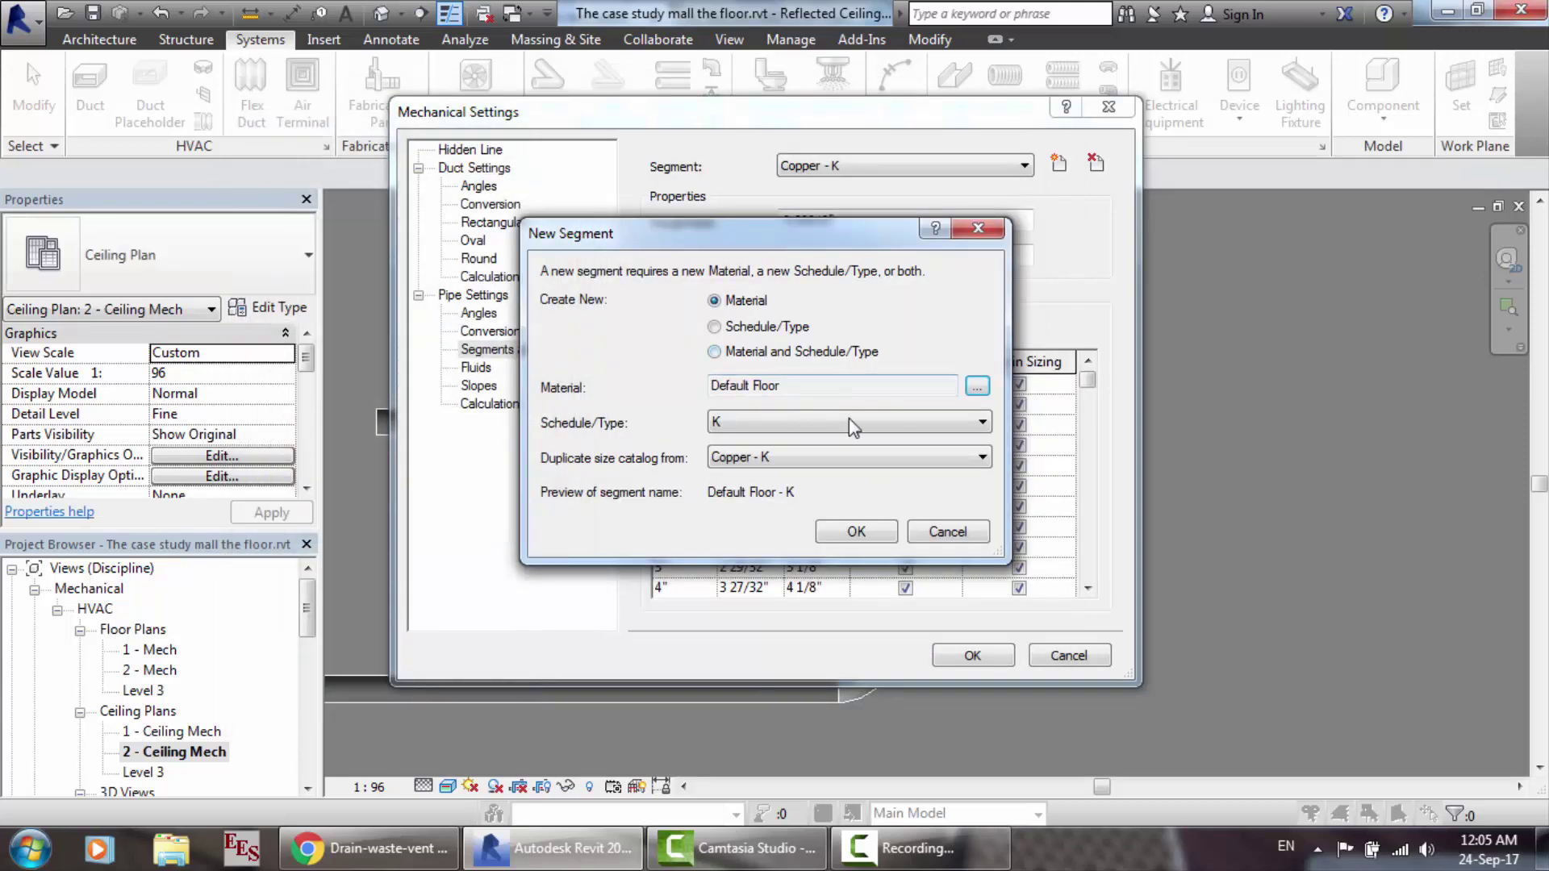
pyautogui.click(856, 532)
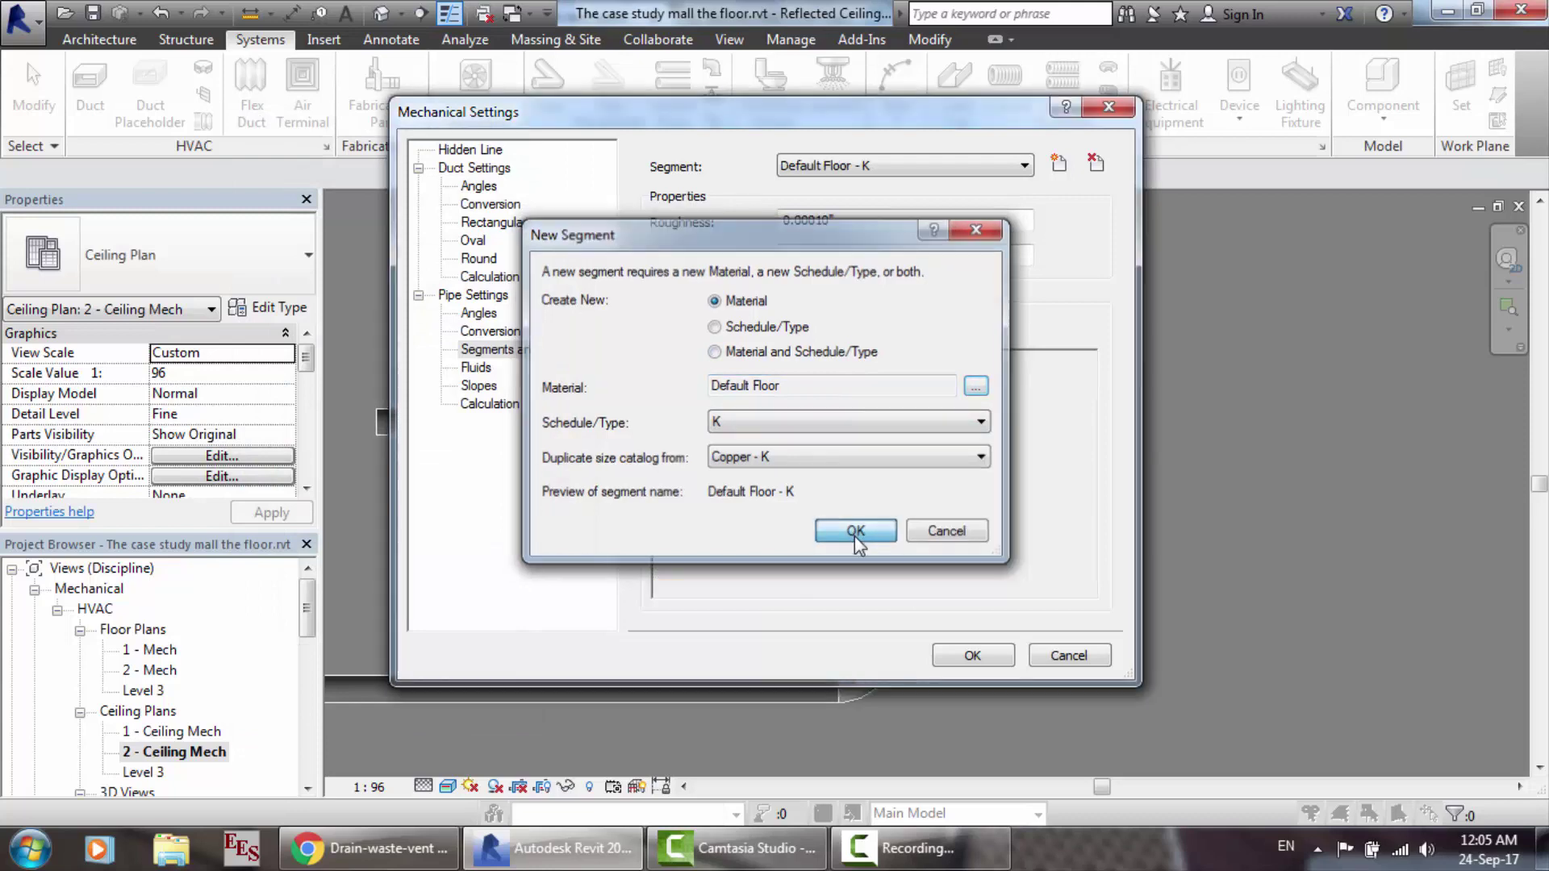
# Step: Try to add a pipe size to the Default Floor - K segment with nominal 1/4", inside 5/16" and outside 3/8" diameters
pyautogui.click(831, 165)
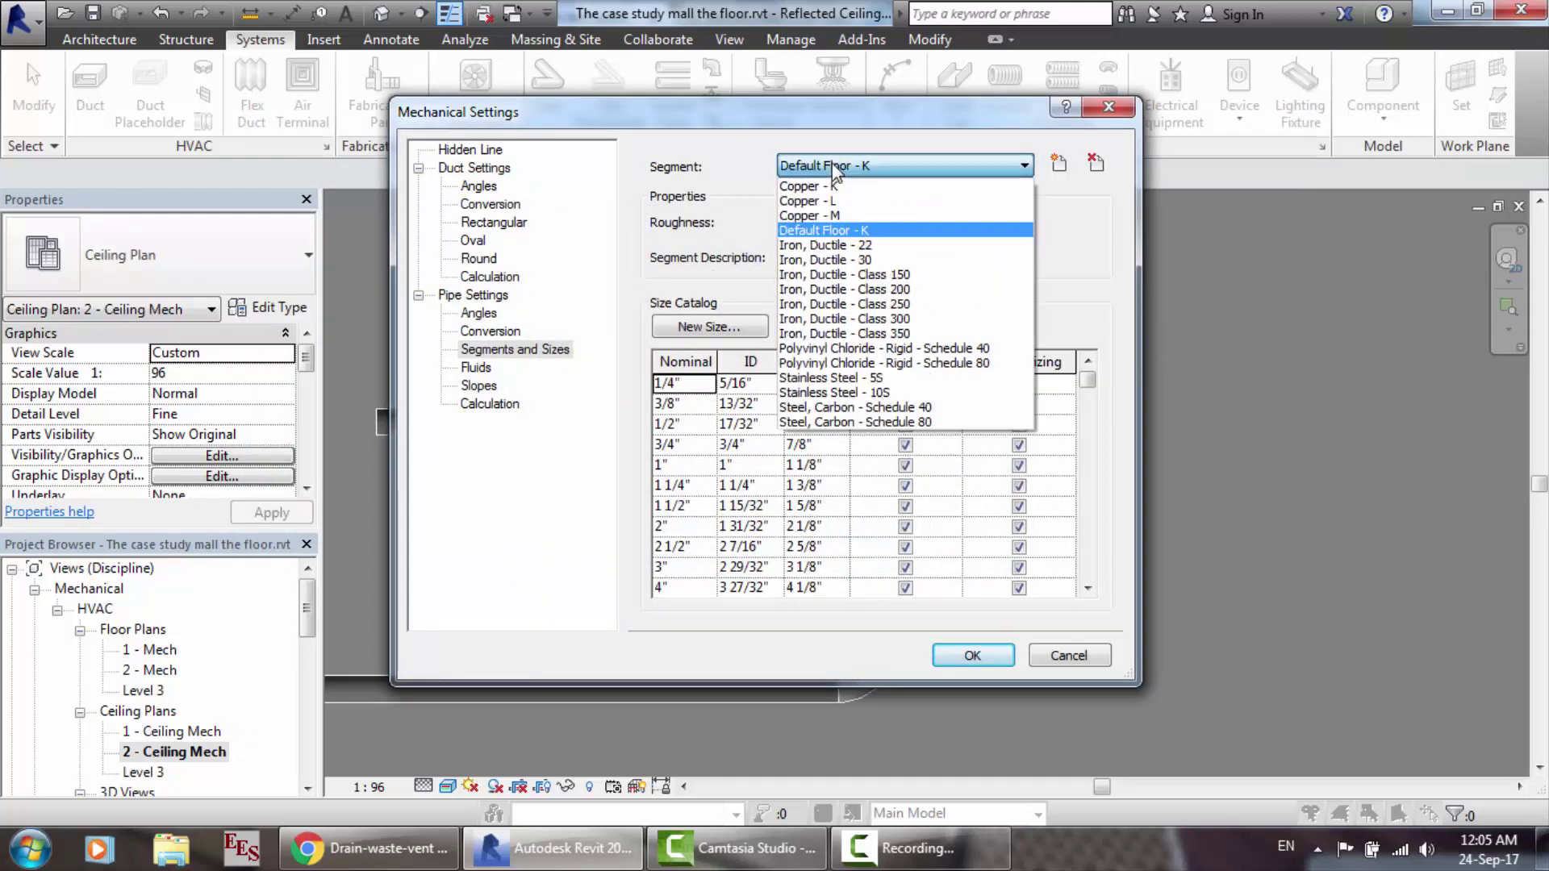
pyautogui.click(869, 230)
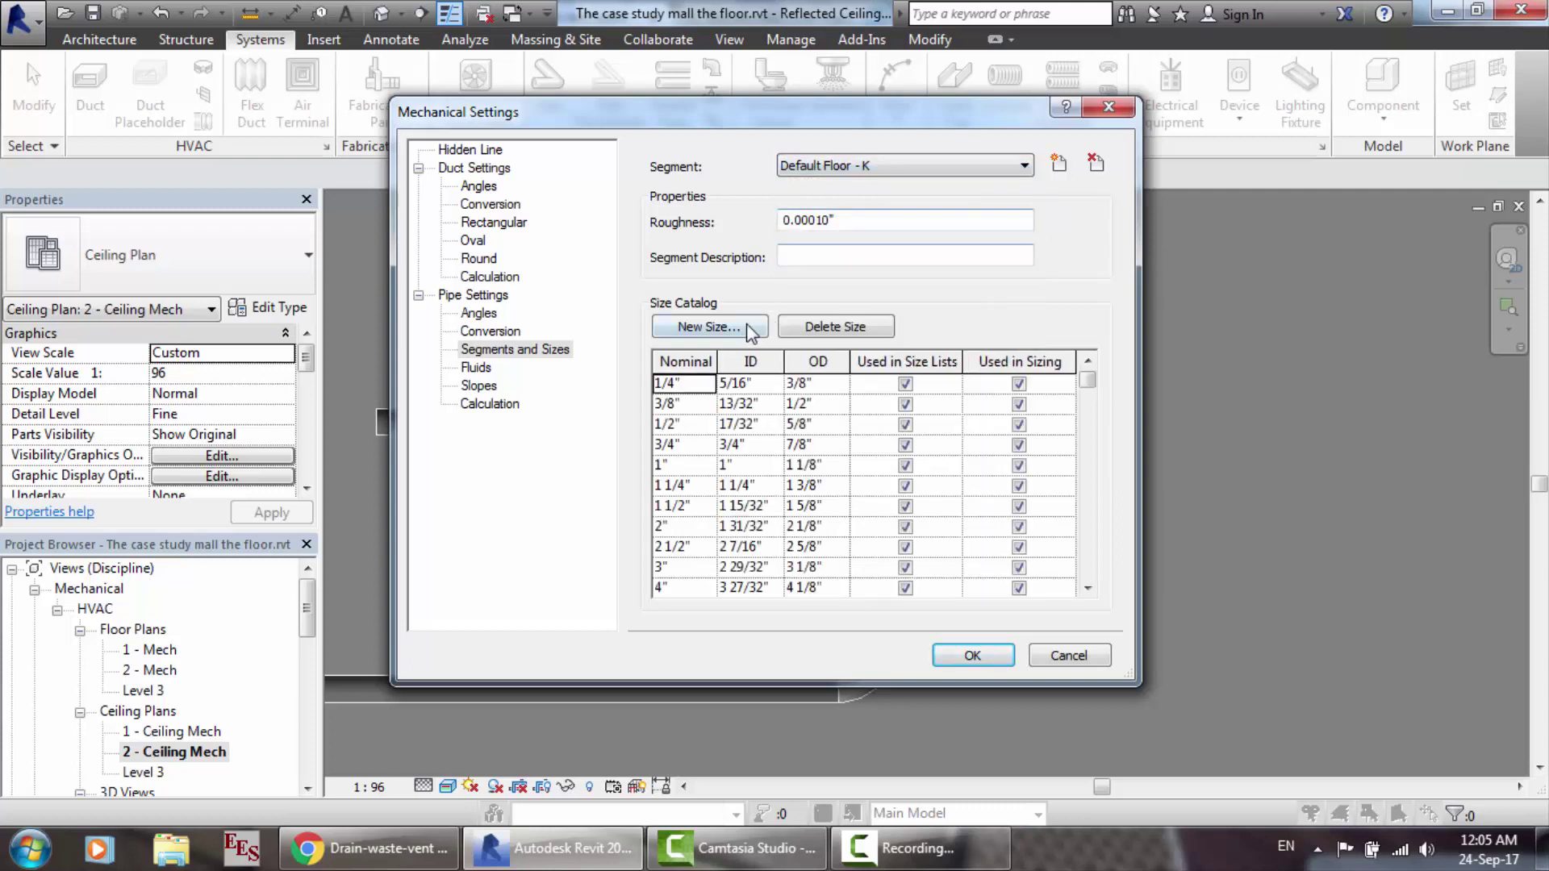
pyautogui.click(699, 386)
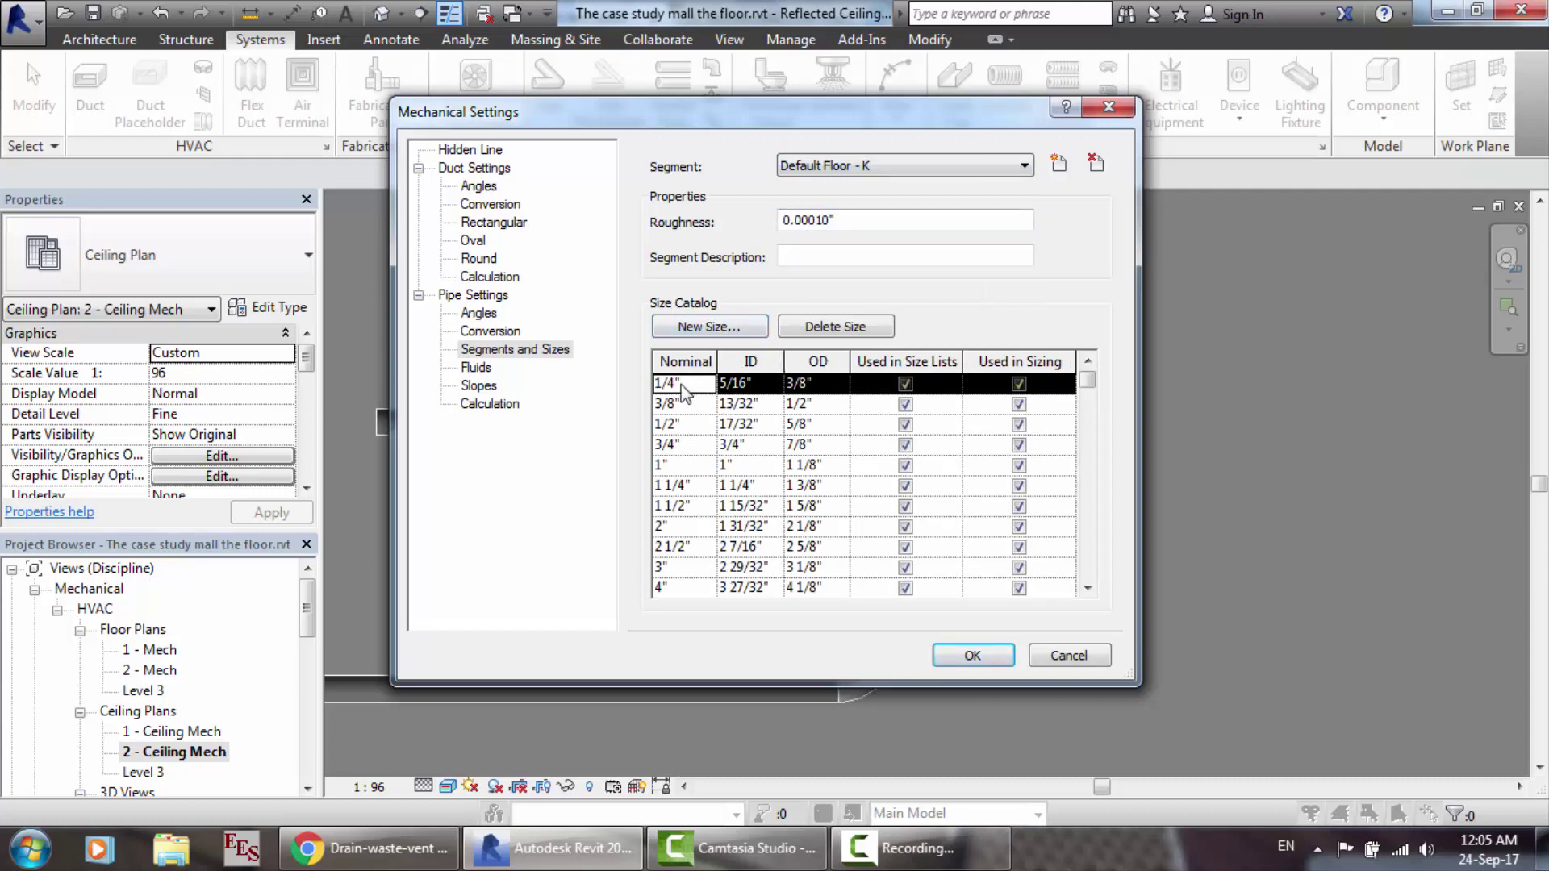
pyautogui.click(710, 326)
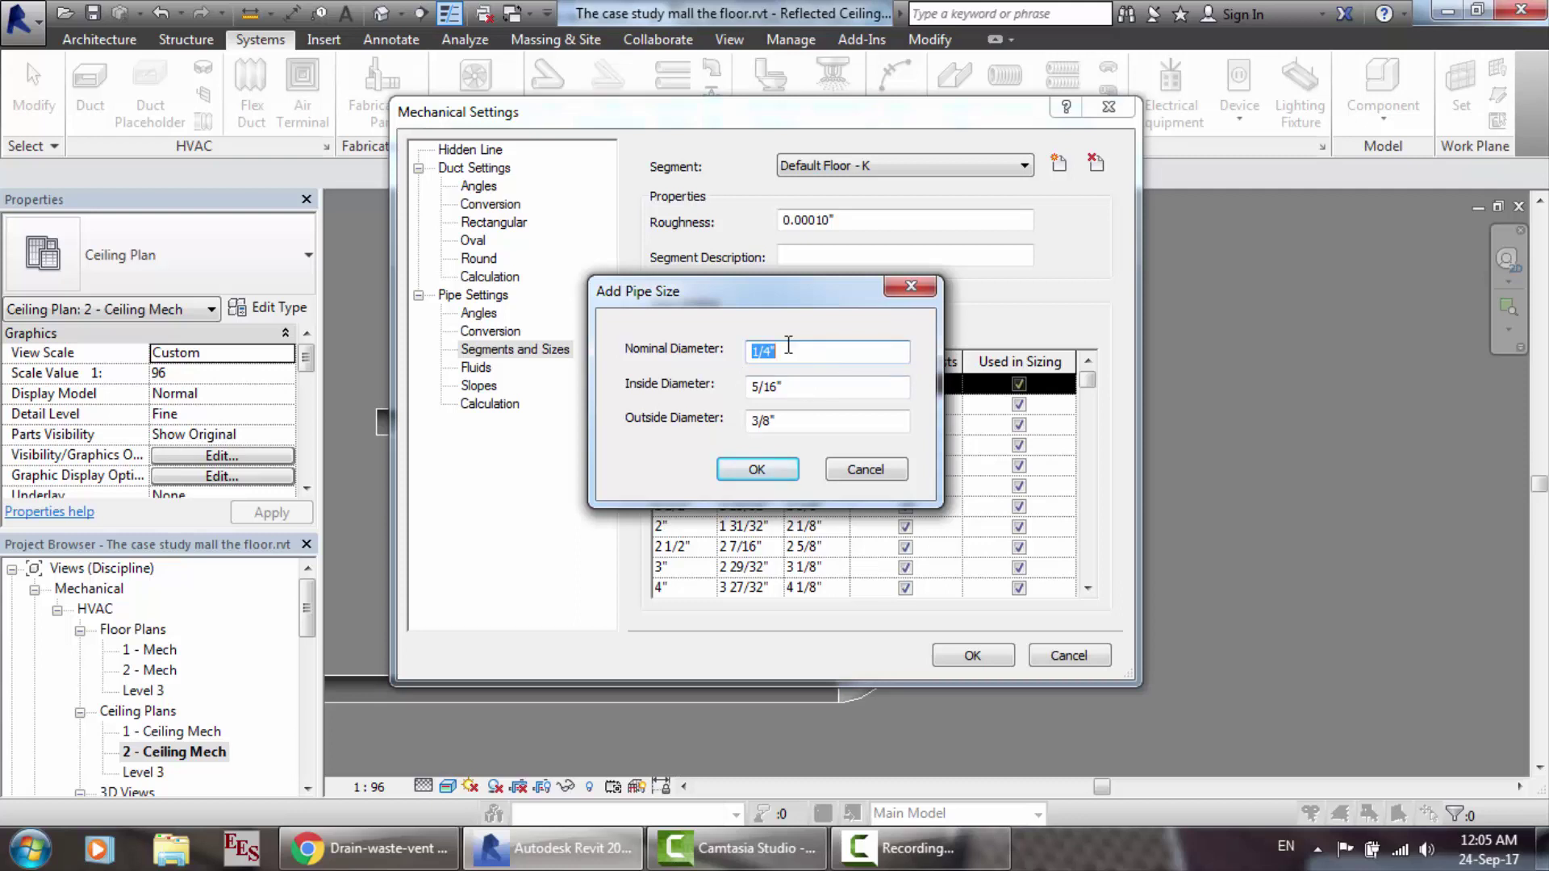
pyautogui.moveTo(736, 304); pyautogui.dragTo(734, 346)
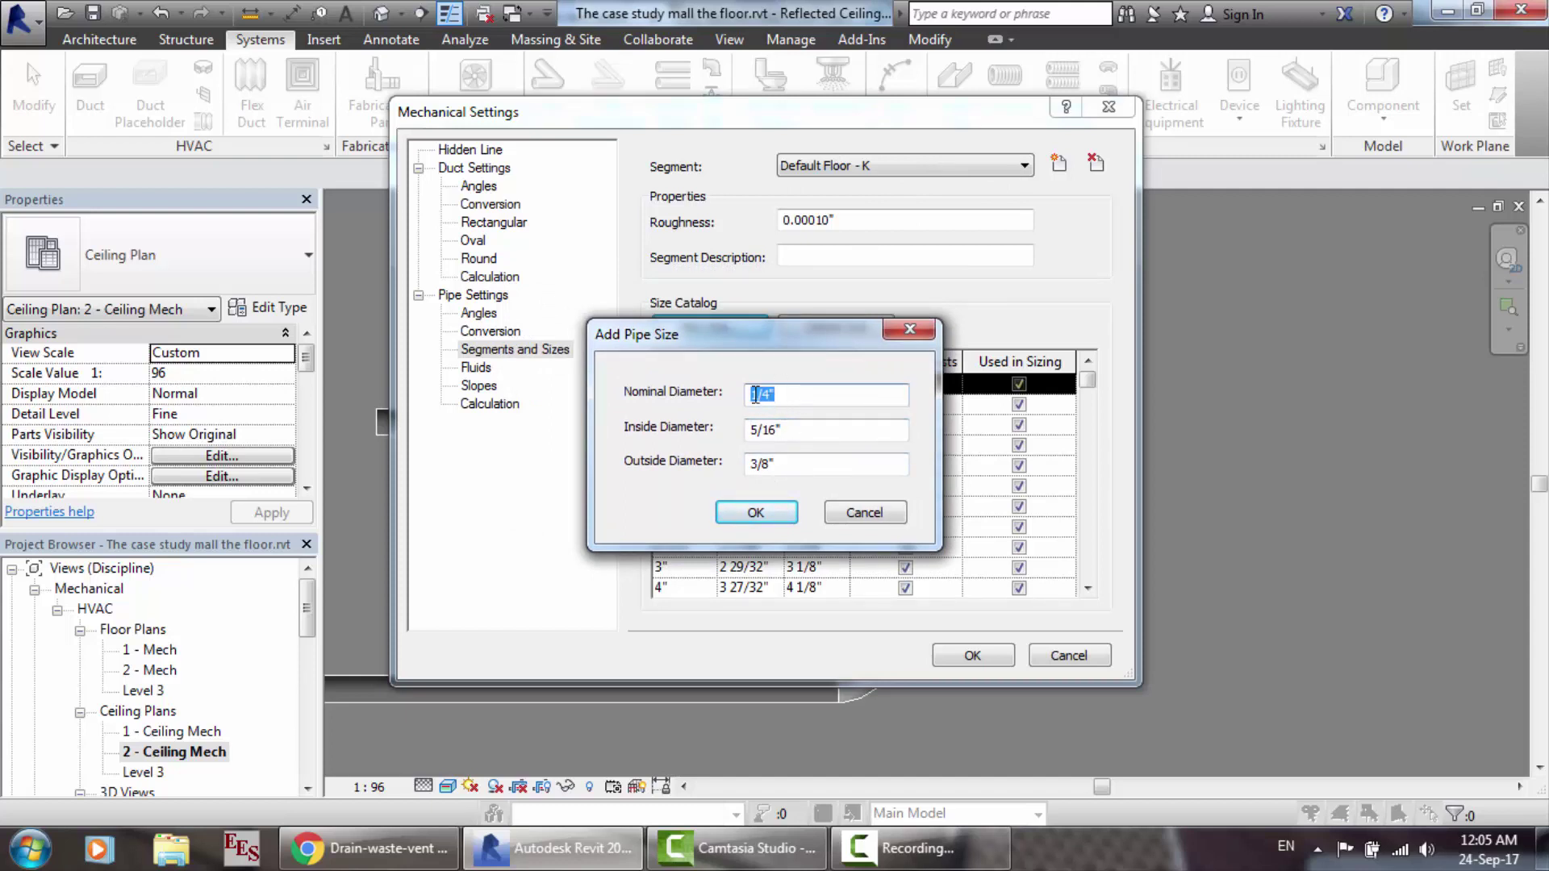
pyautogui.moveTo(795, 429); pyautogui.dragTo(724, 429)
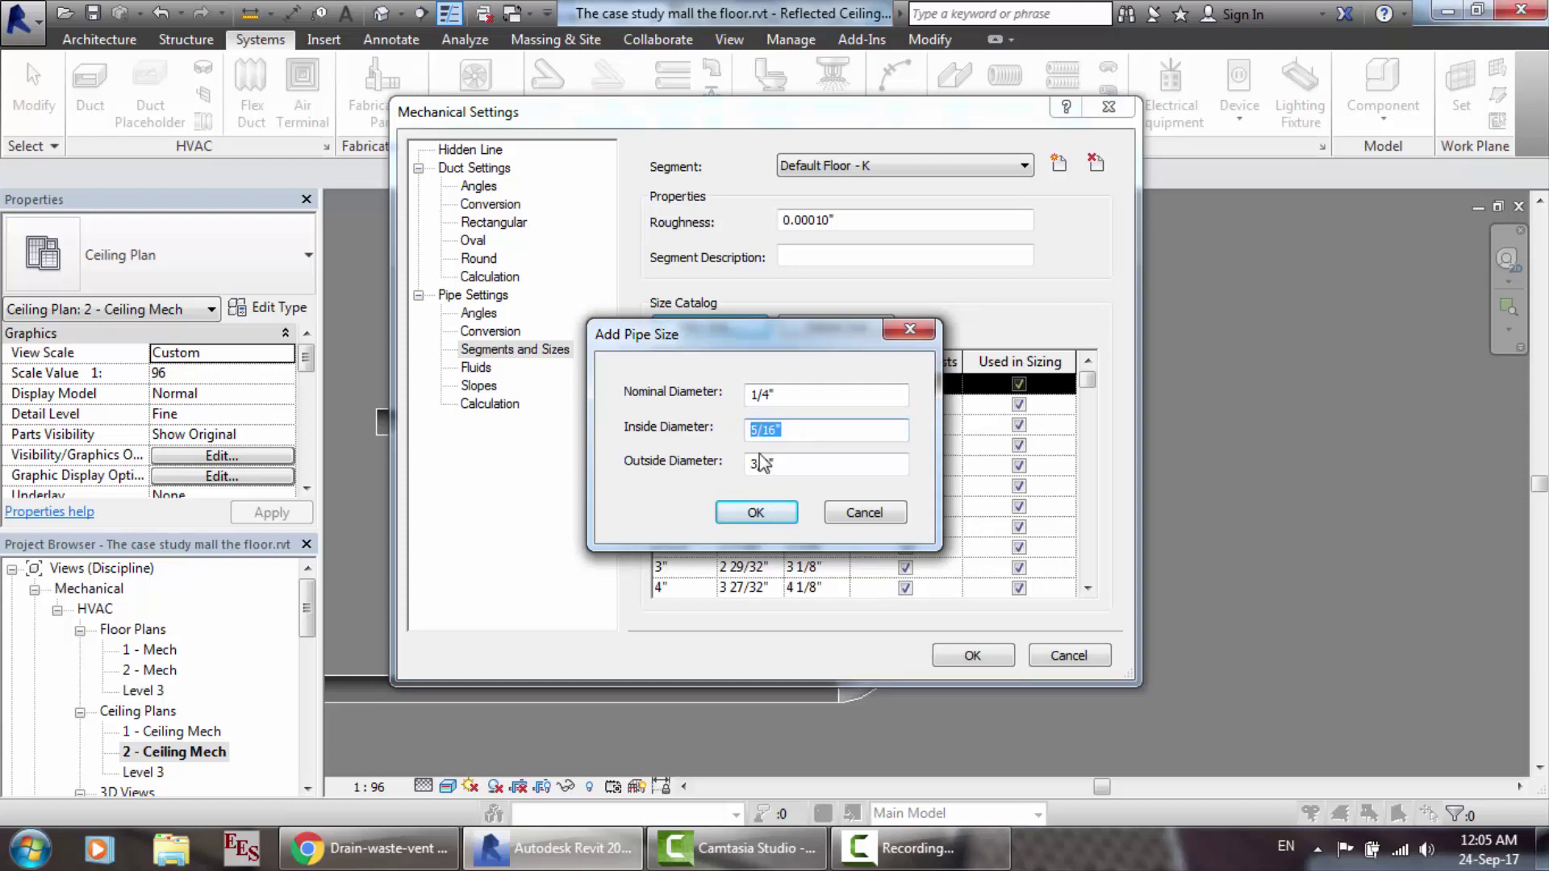
pyautogui.moveTo(797, 464); pyautogui.dragTo(700, 460)
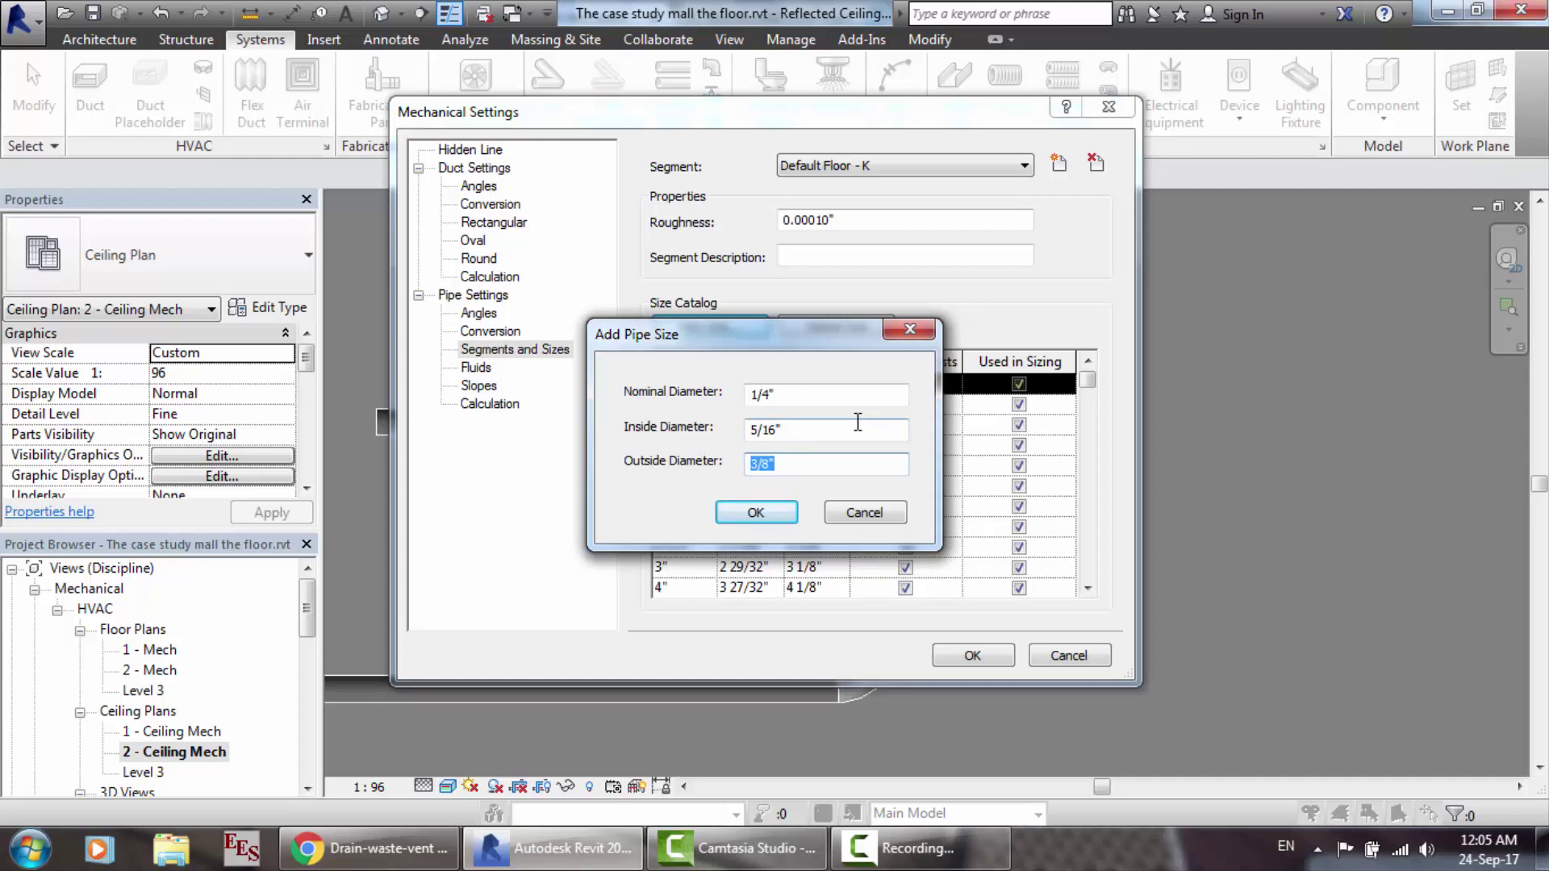
pyautogui.moveTo(718, 343); pyautogui.dragTo(734, 334)
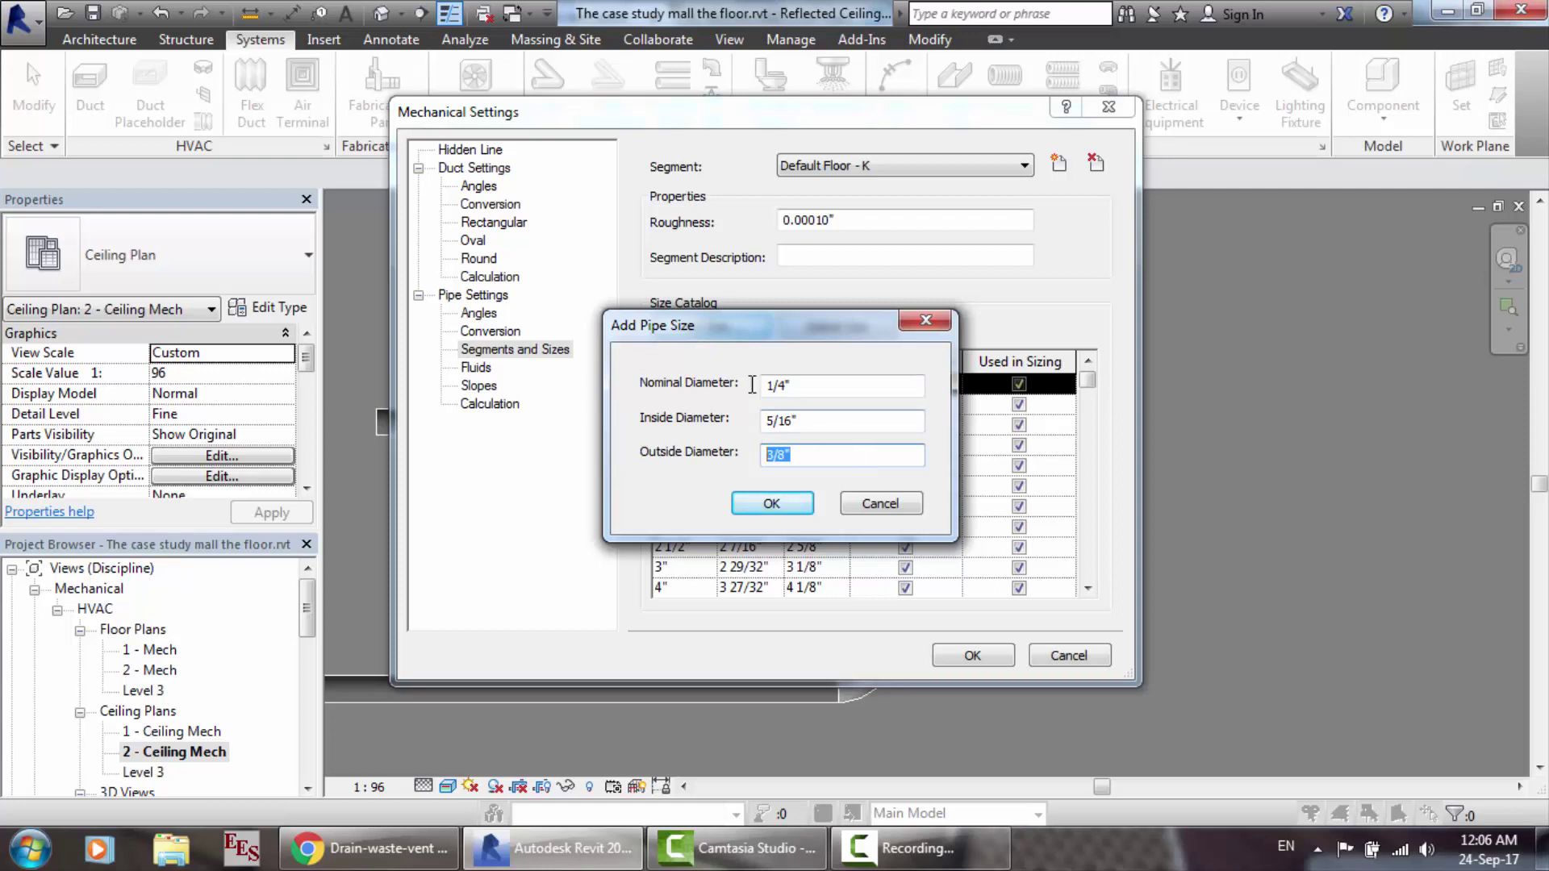
pyautogui.click(793, 506)
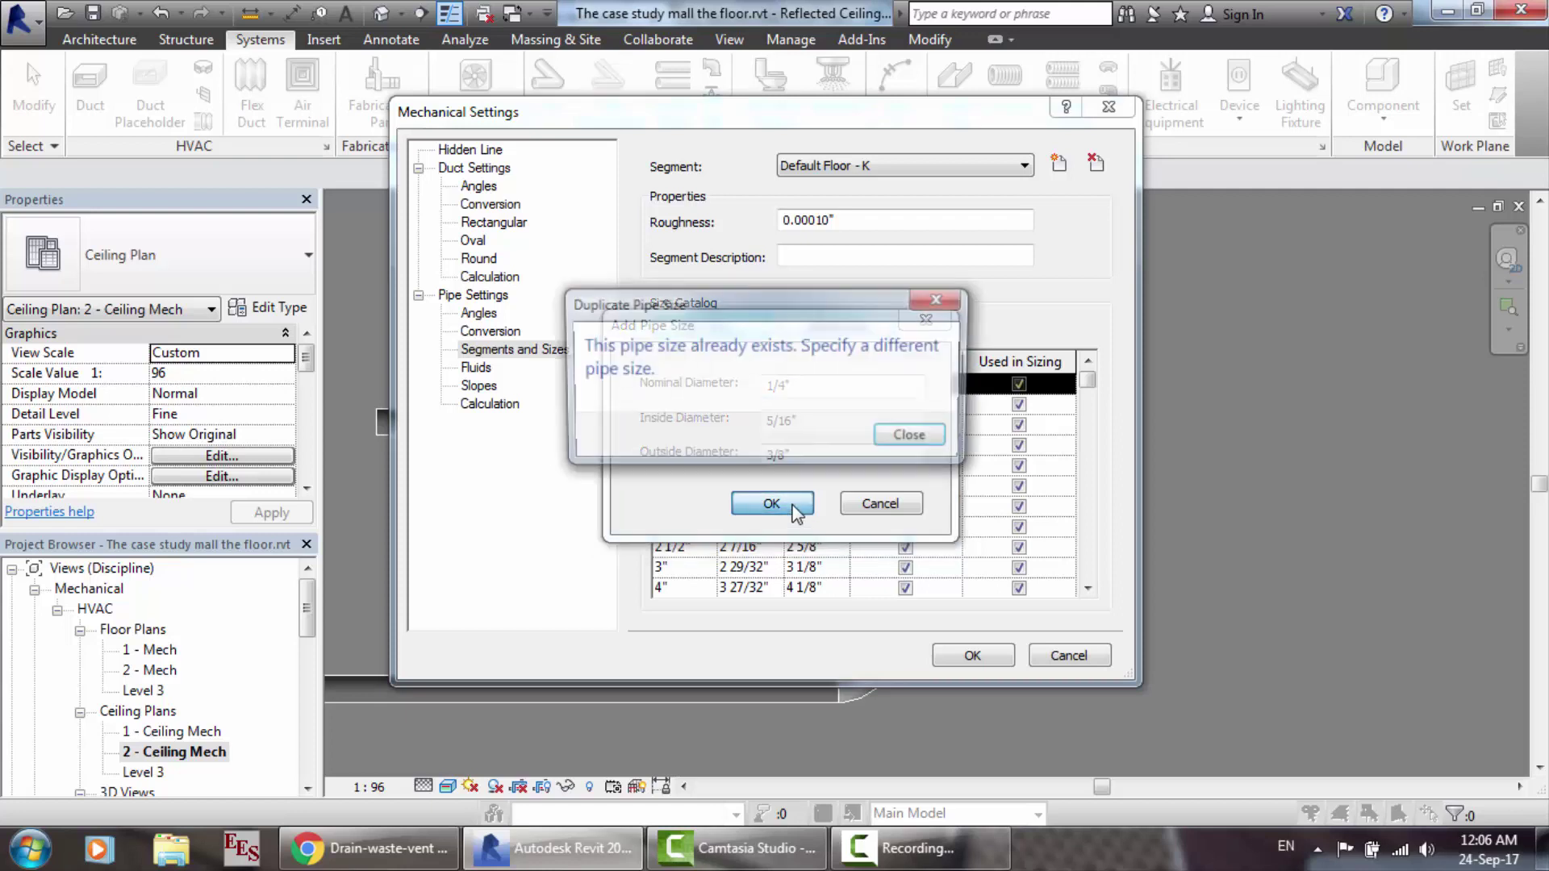
pyautogui.click(922, 444)
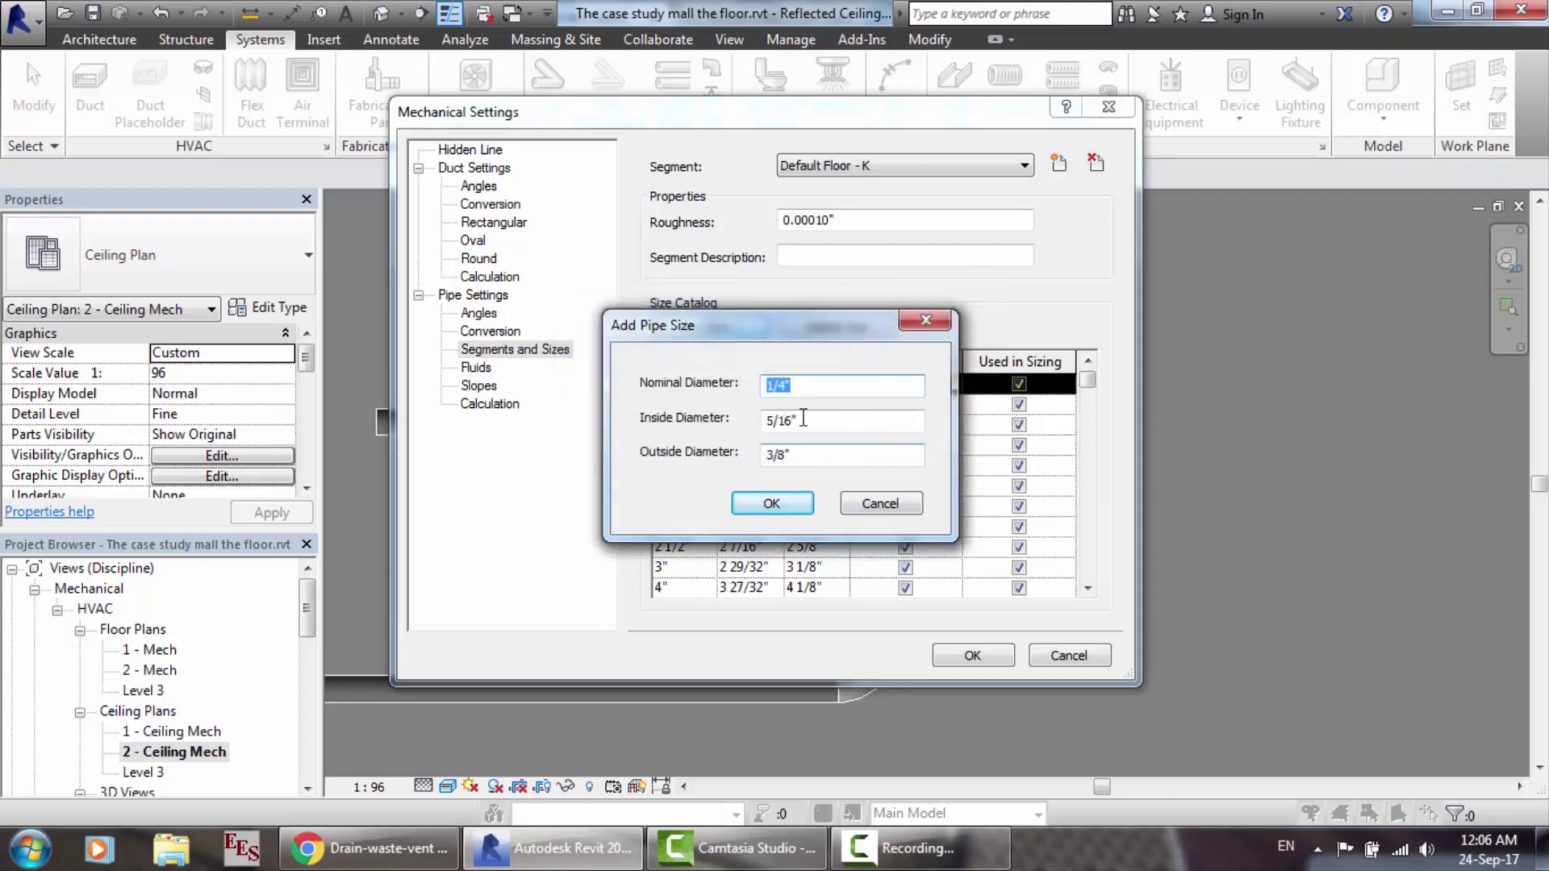
pyautogui.press('Tab')
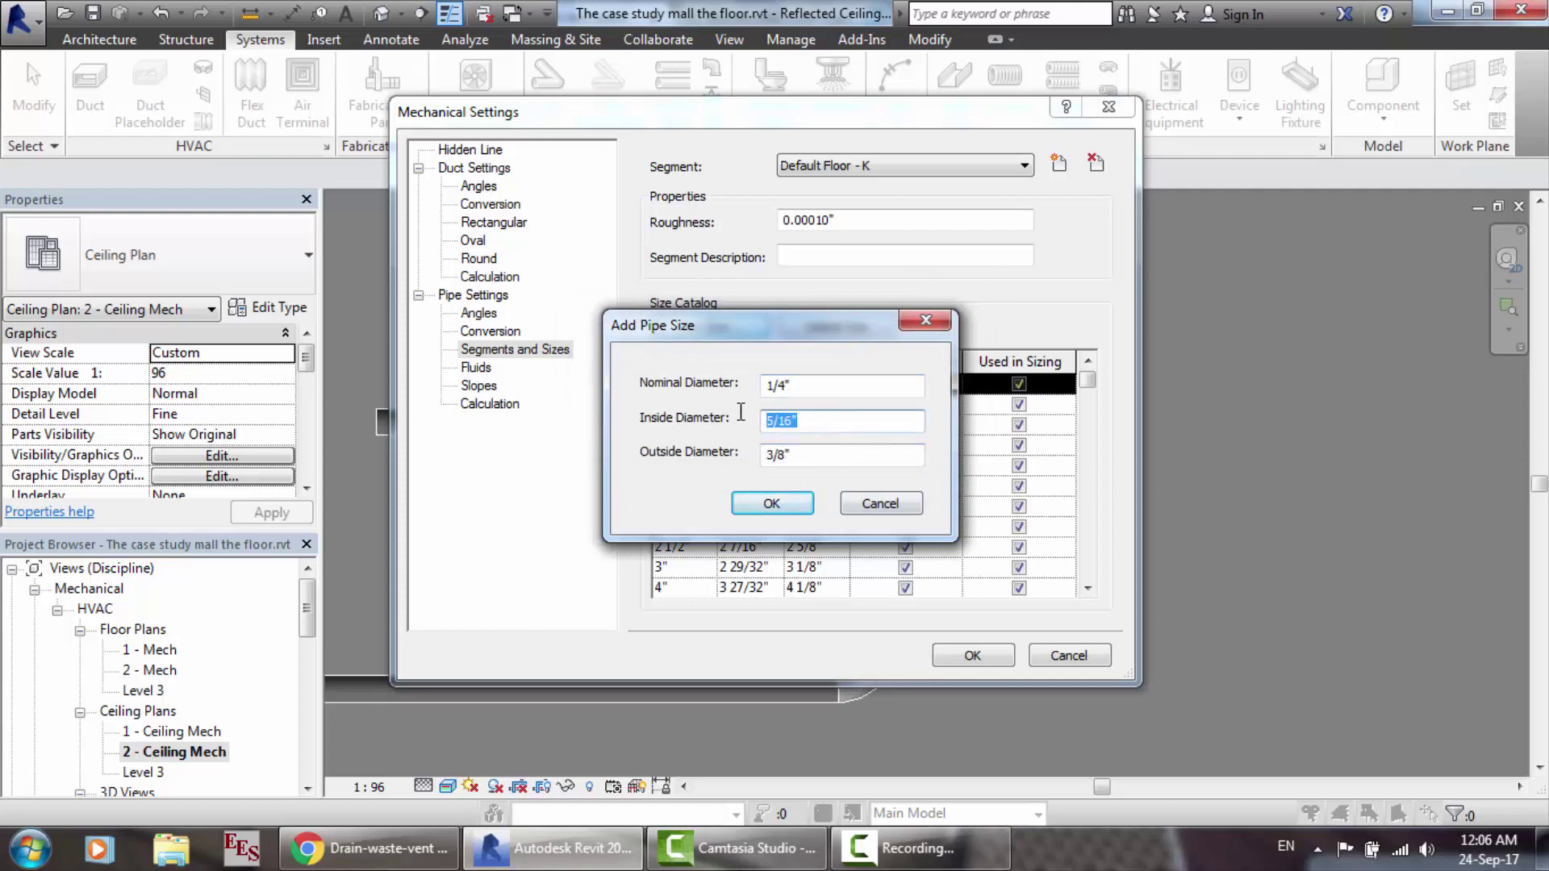
pyautogui.click(879, 506)
# Step: Look through the Default Floor - K size catalog and inspect the Add Pipe Size fields for the 6" size without adding one
pyautogui.click(667, 427)
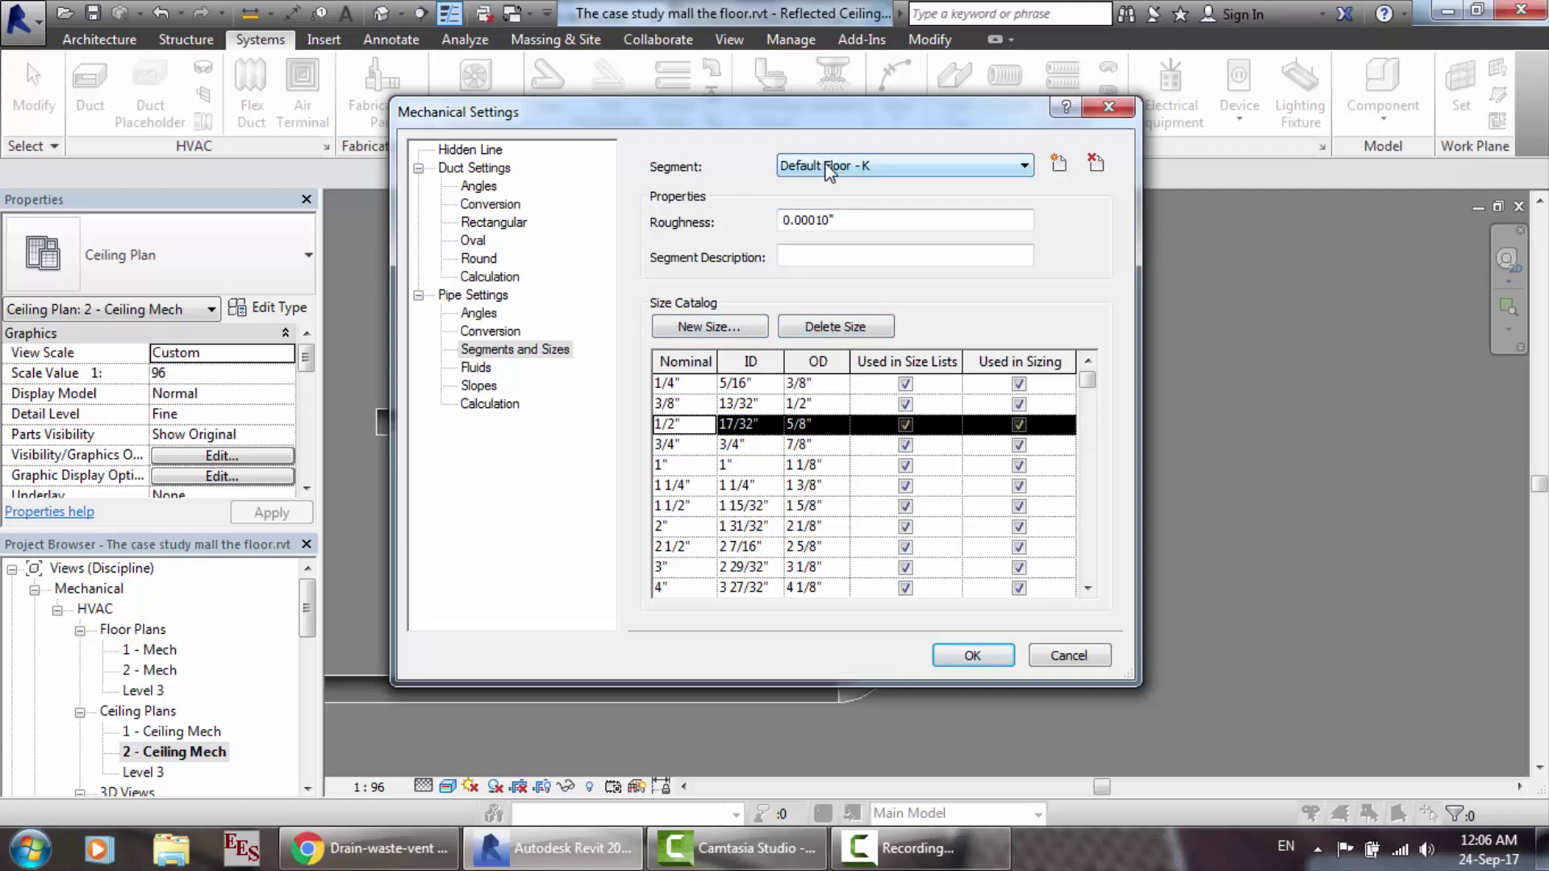
pyautogui.click(688, 494)
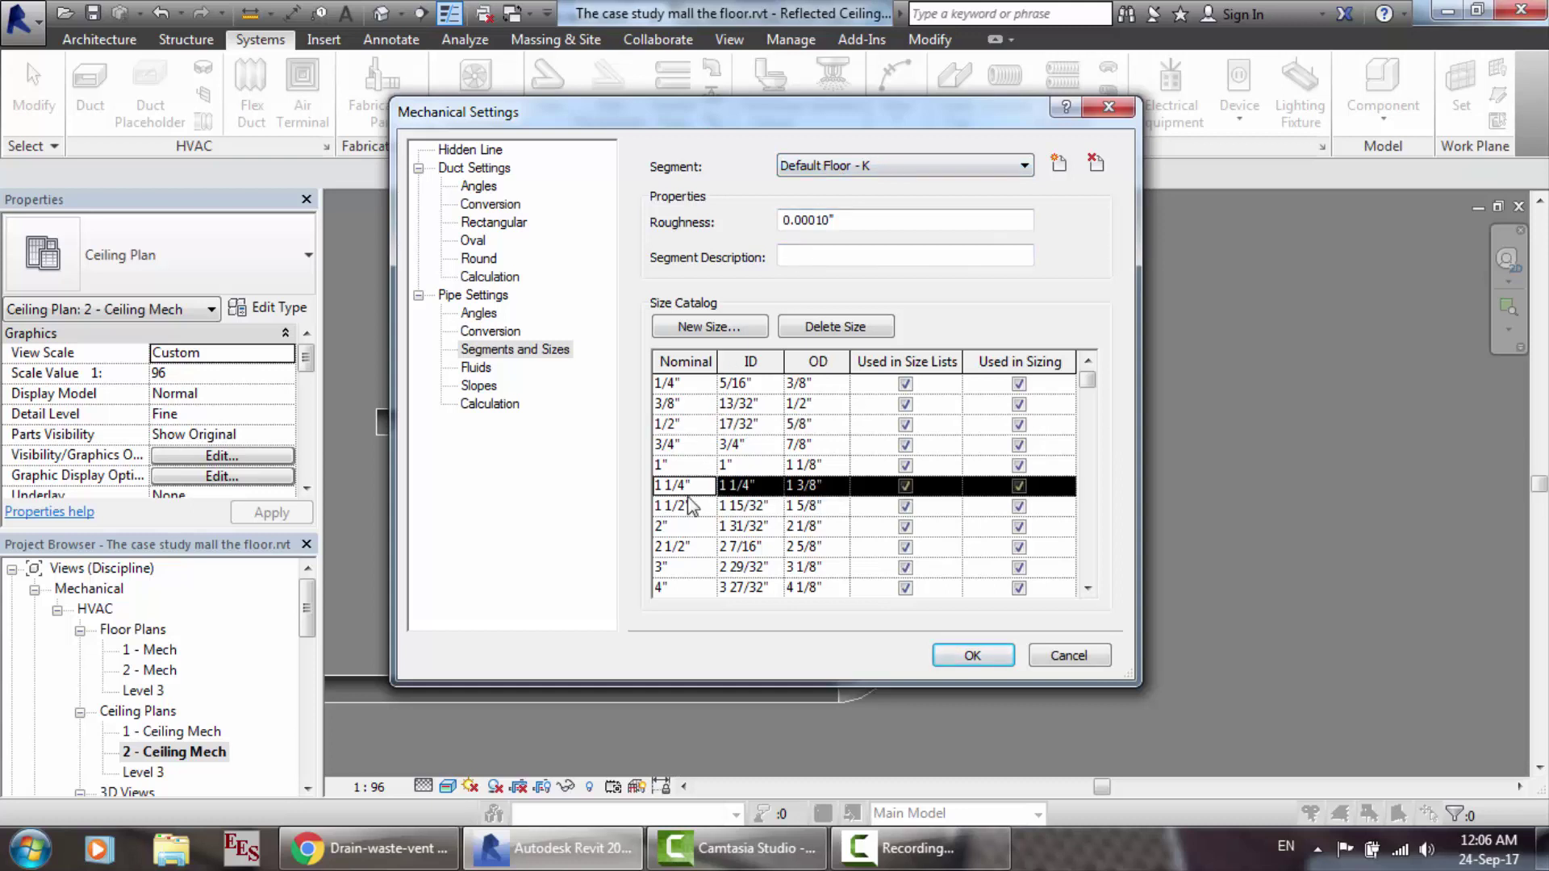
pyautogui.scroll(-3, 689, 500)
pyautogui.click(679, 482)
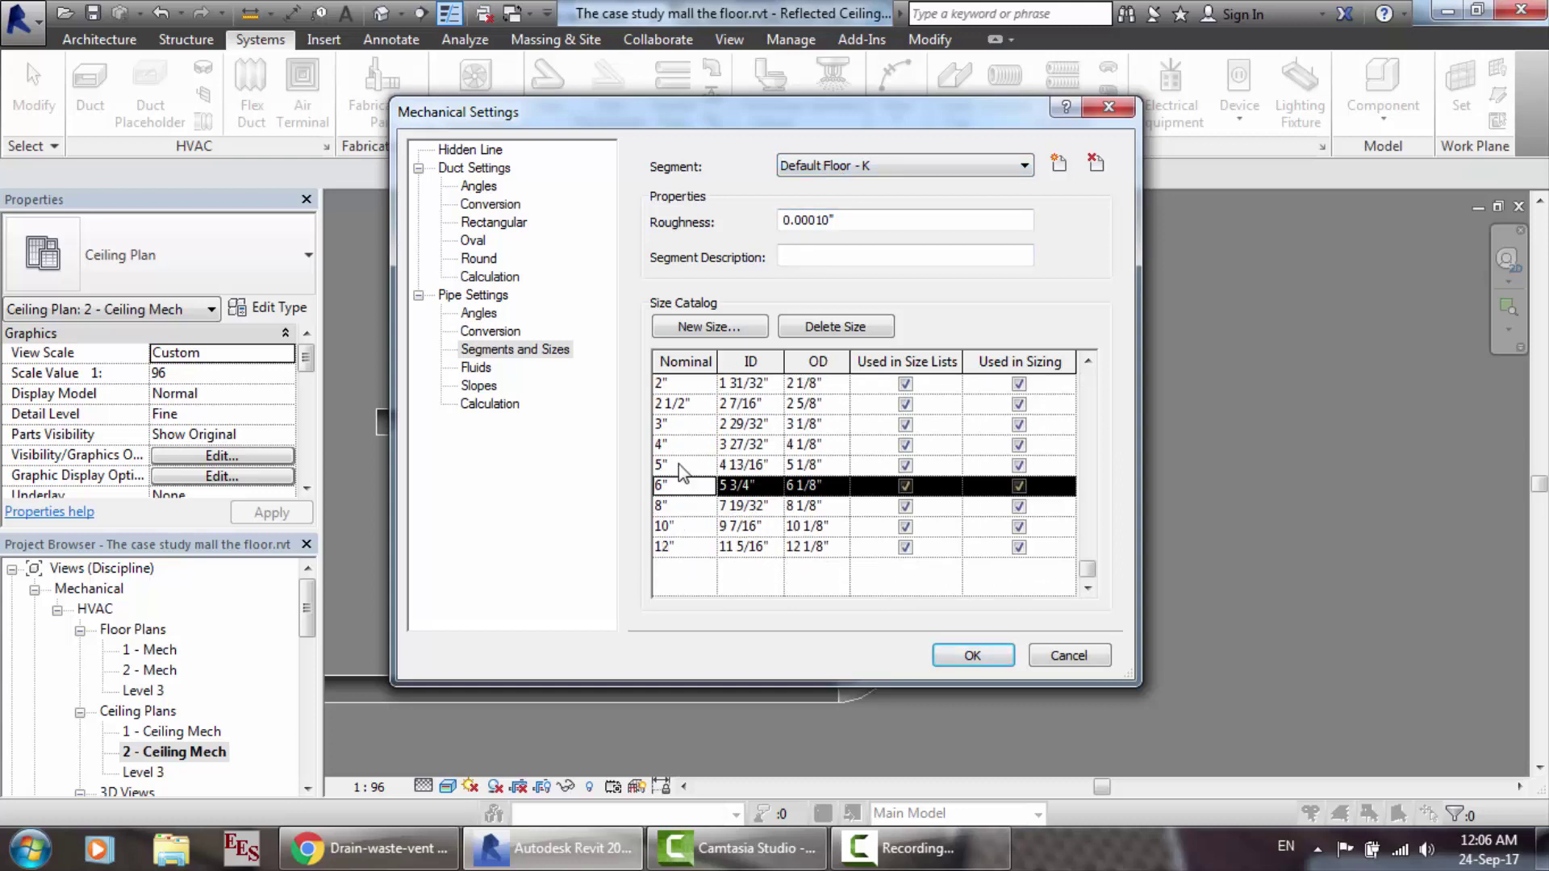
pyautogui.click(710, 327)
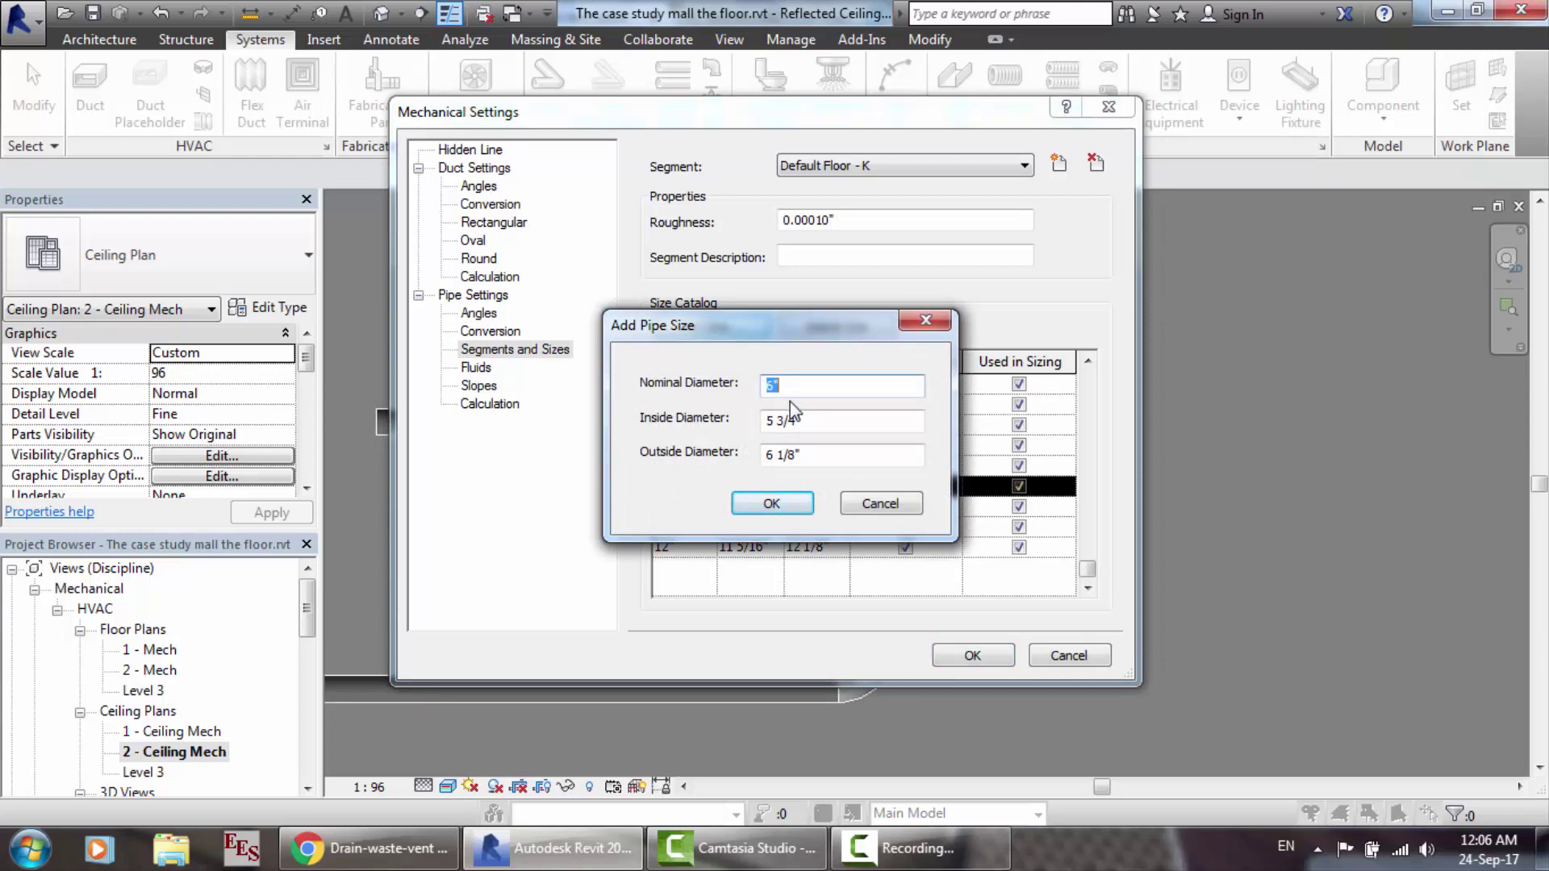
pyautogui.click(880, 503)
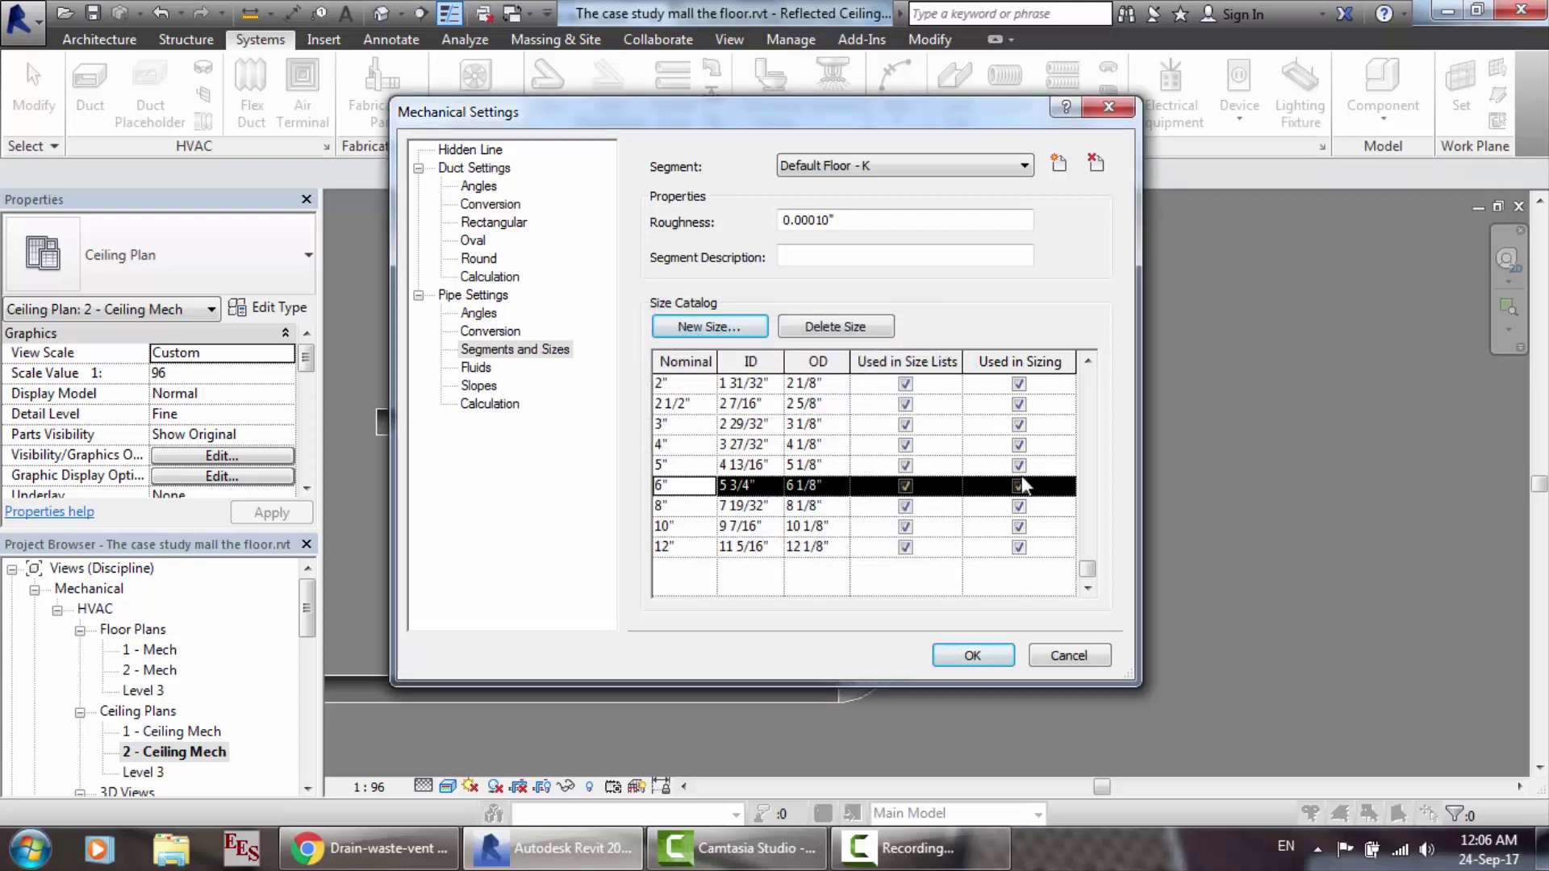
# Step: Exclude the 6" size from size lists, include it again, and discard the mechanical settings changes
pyautogui.click(905, 485)
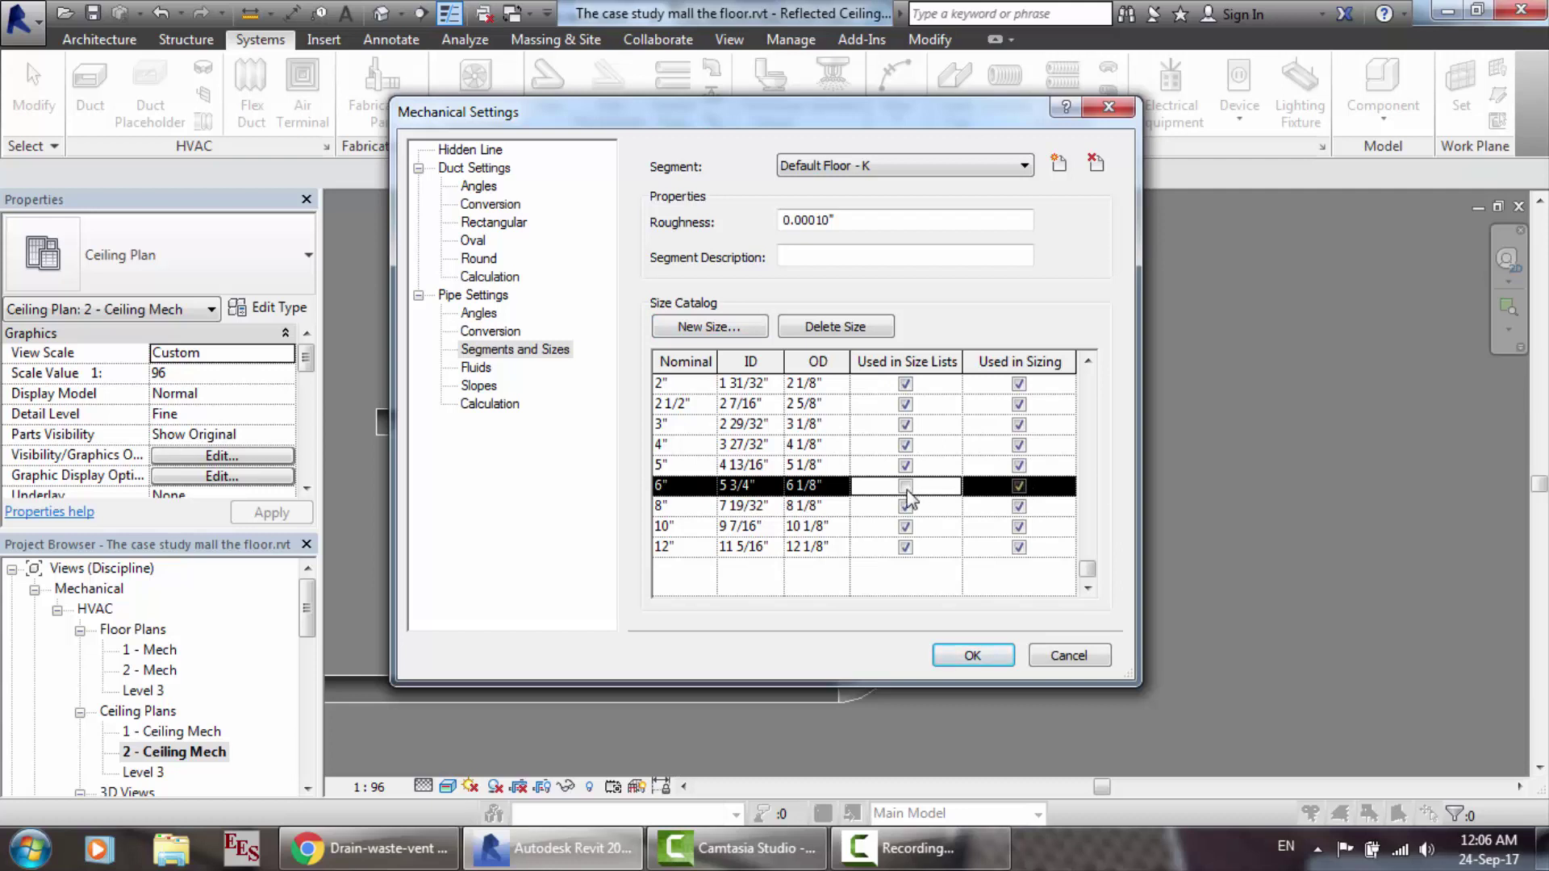
pyautogui.click(1018, 485)
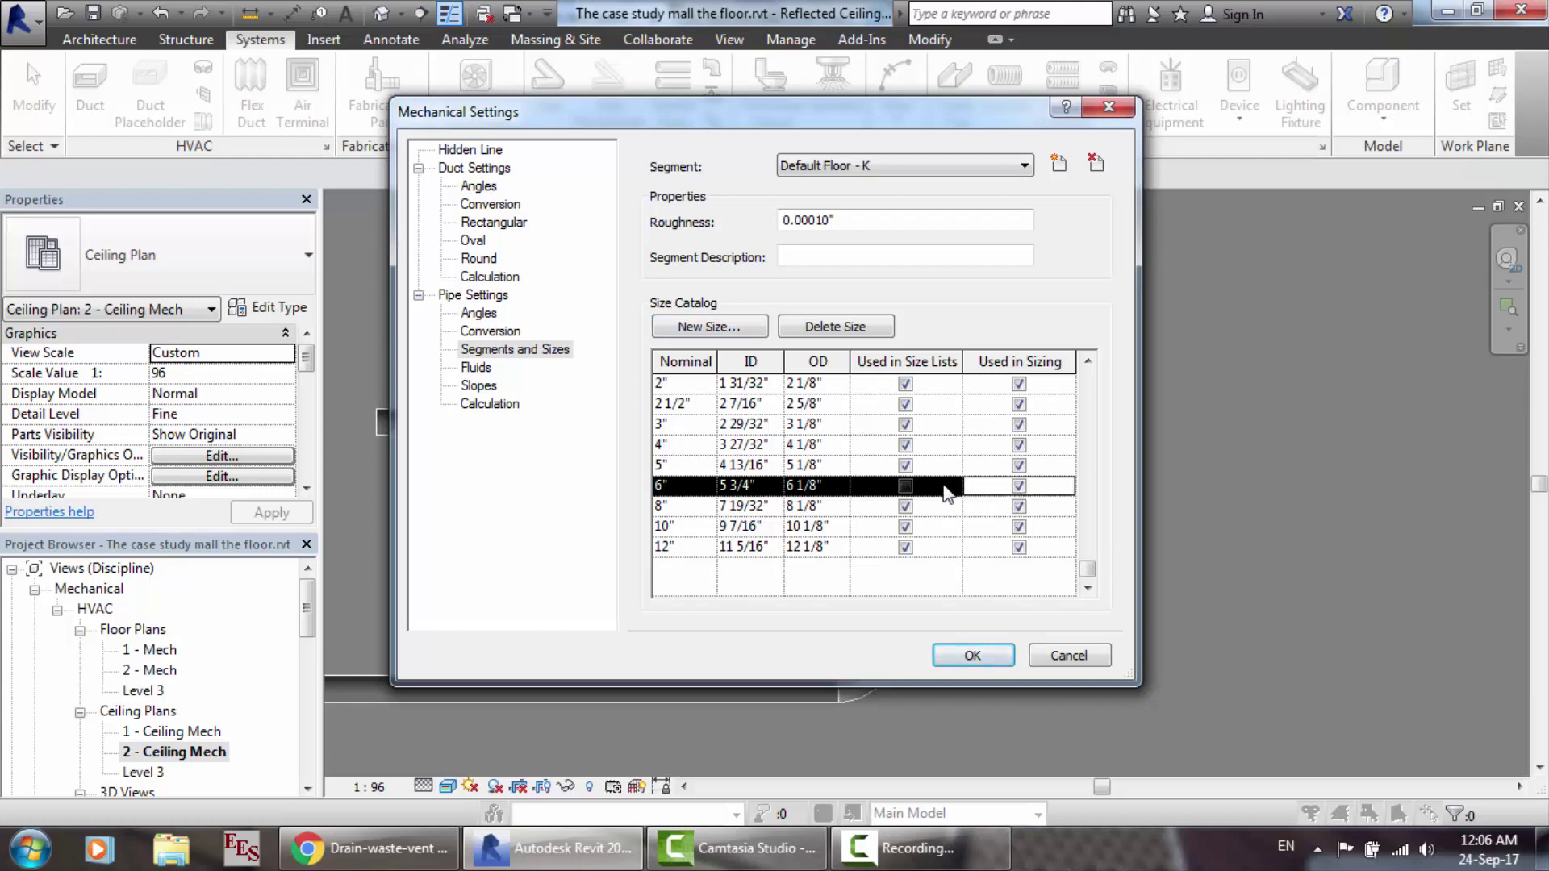
pyautogui.click(905, 485)
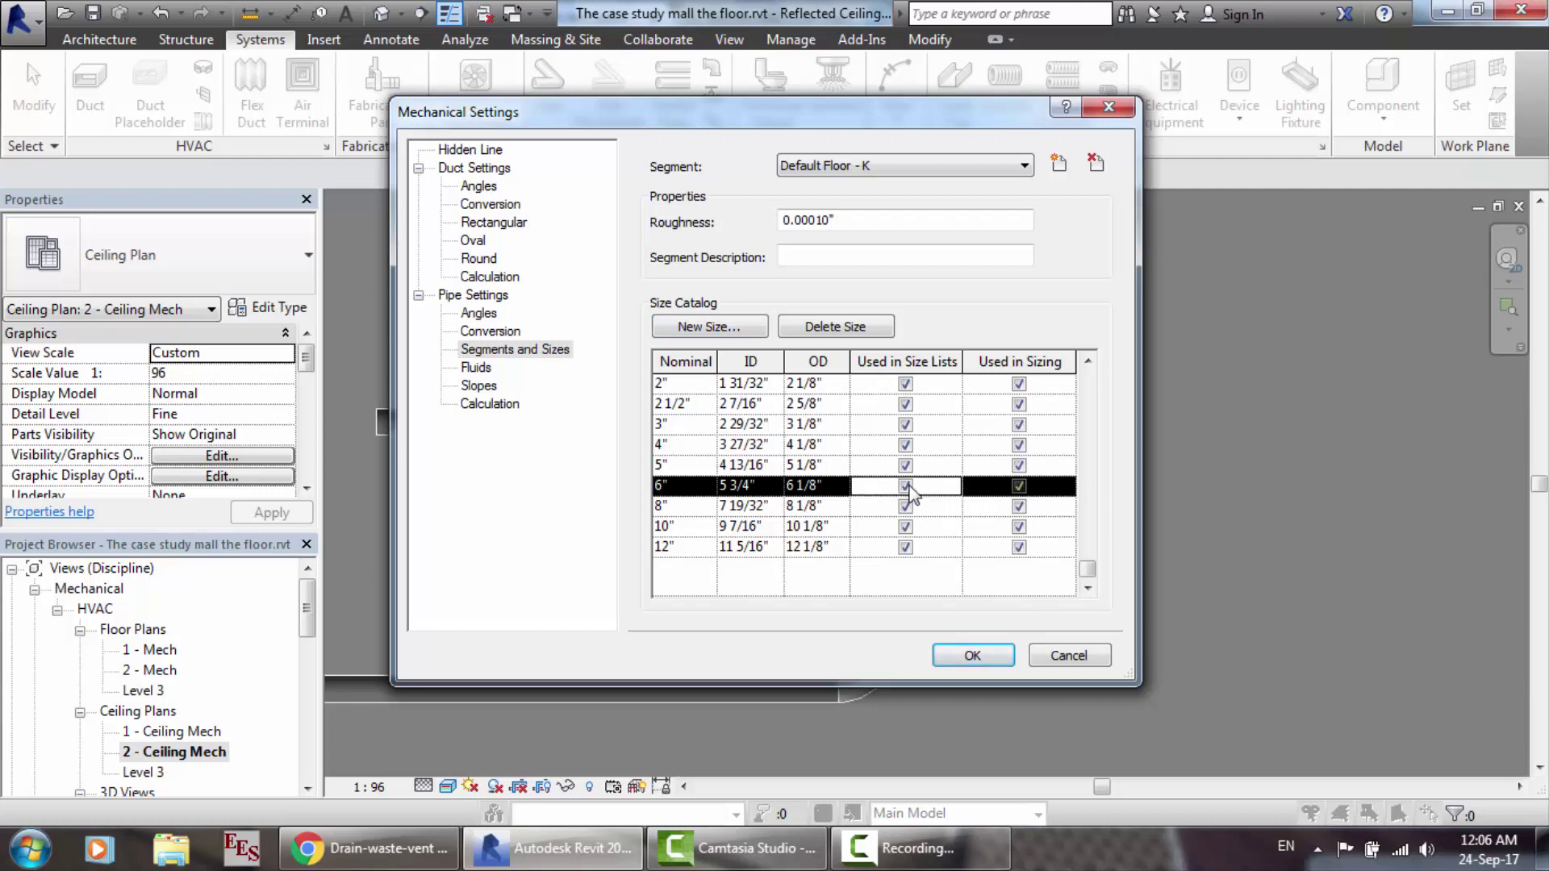
pyautogui.click(1080, 651)
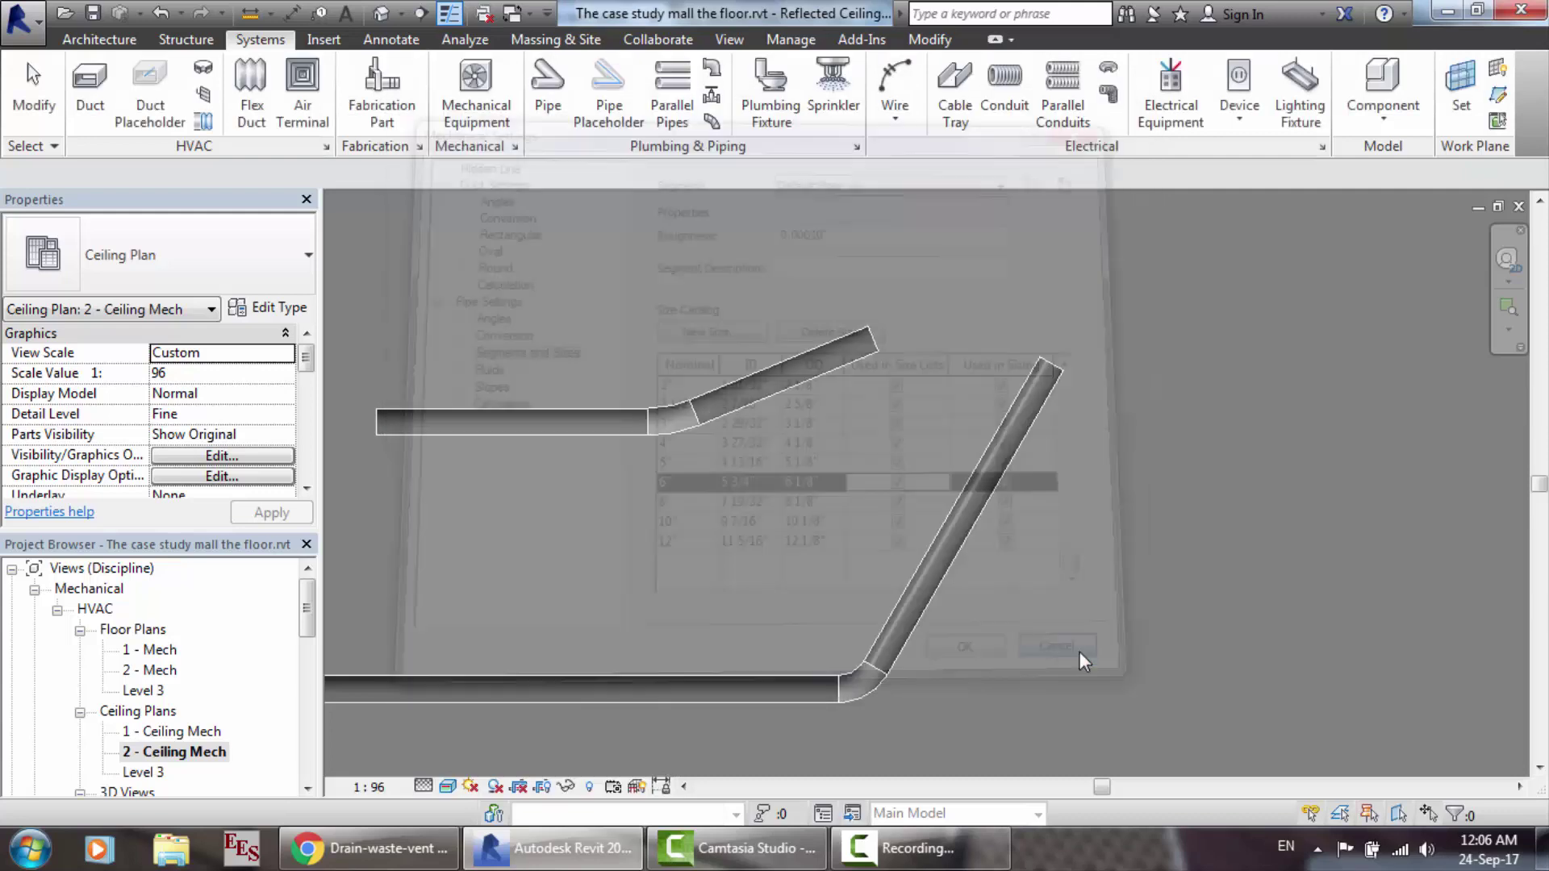
# Step: Draw a short, steeply angled 6" Chilled Water pipe above the existing runs, reviewing the available pipe diameters while placing it
pyautogui.click(925, 855)
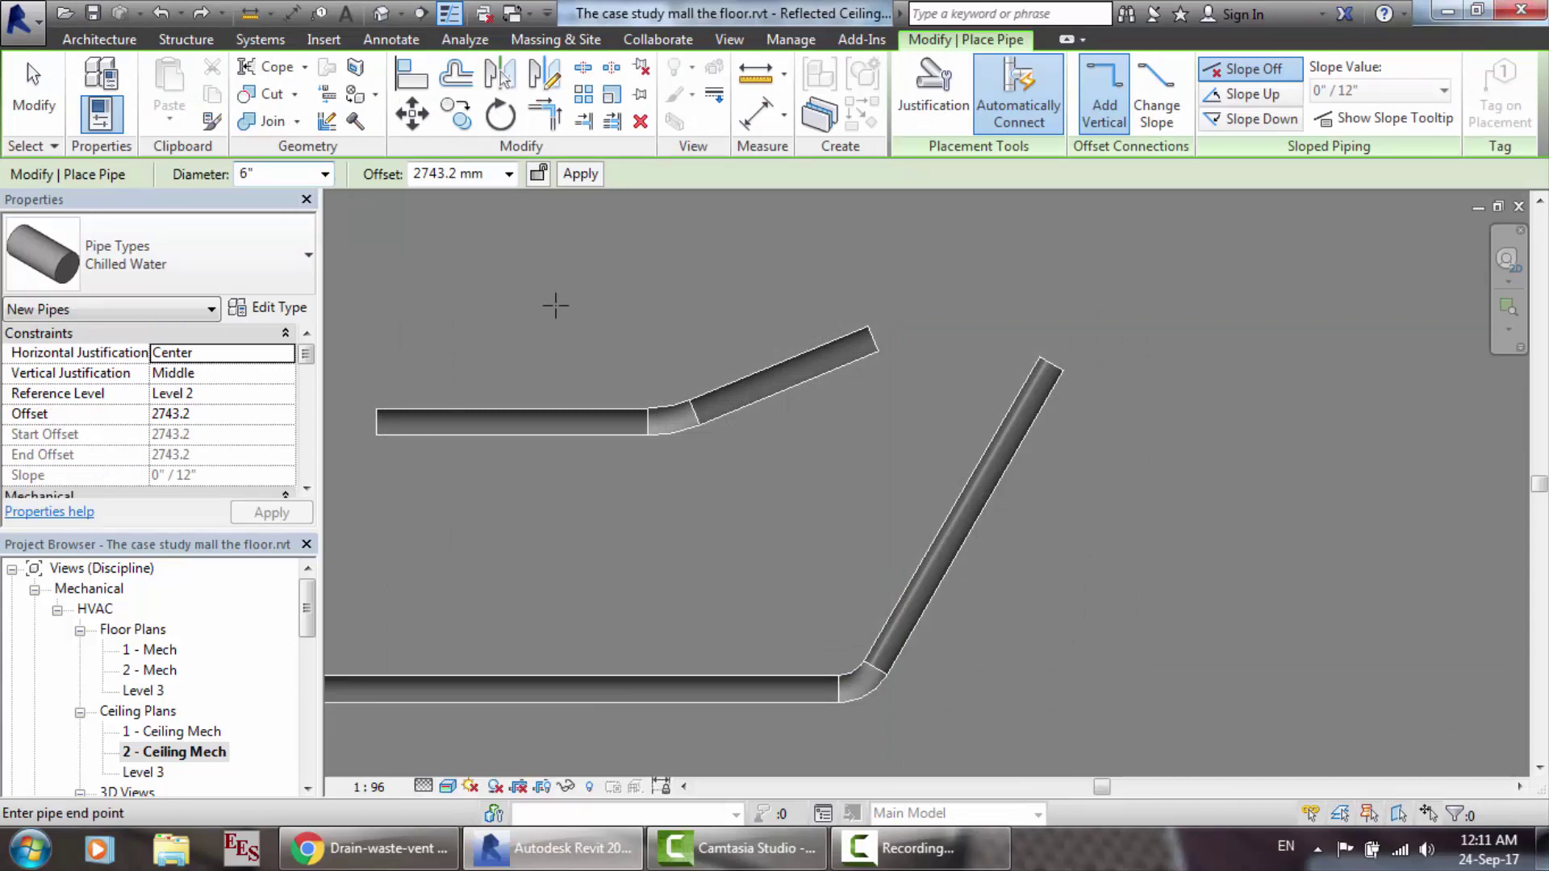
pyautogui.click(499, 301)
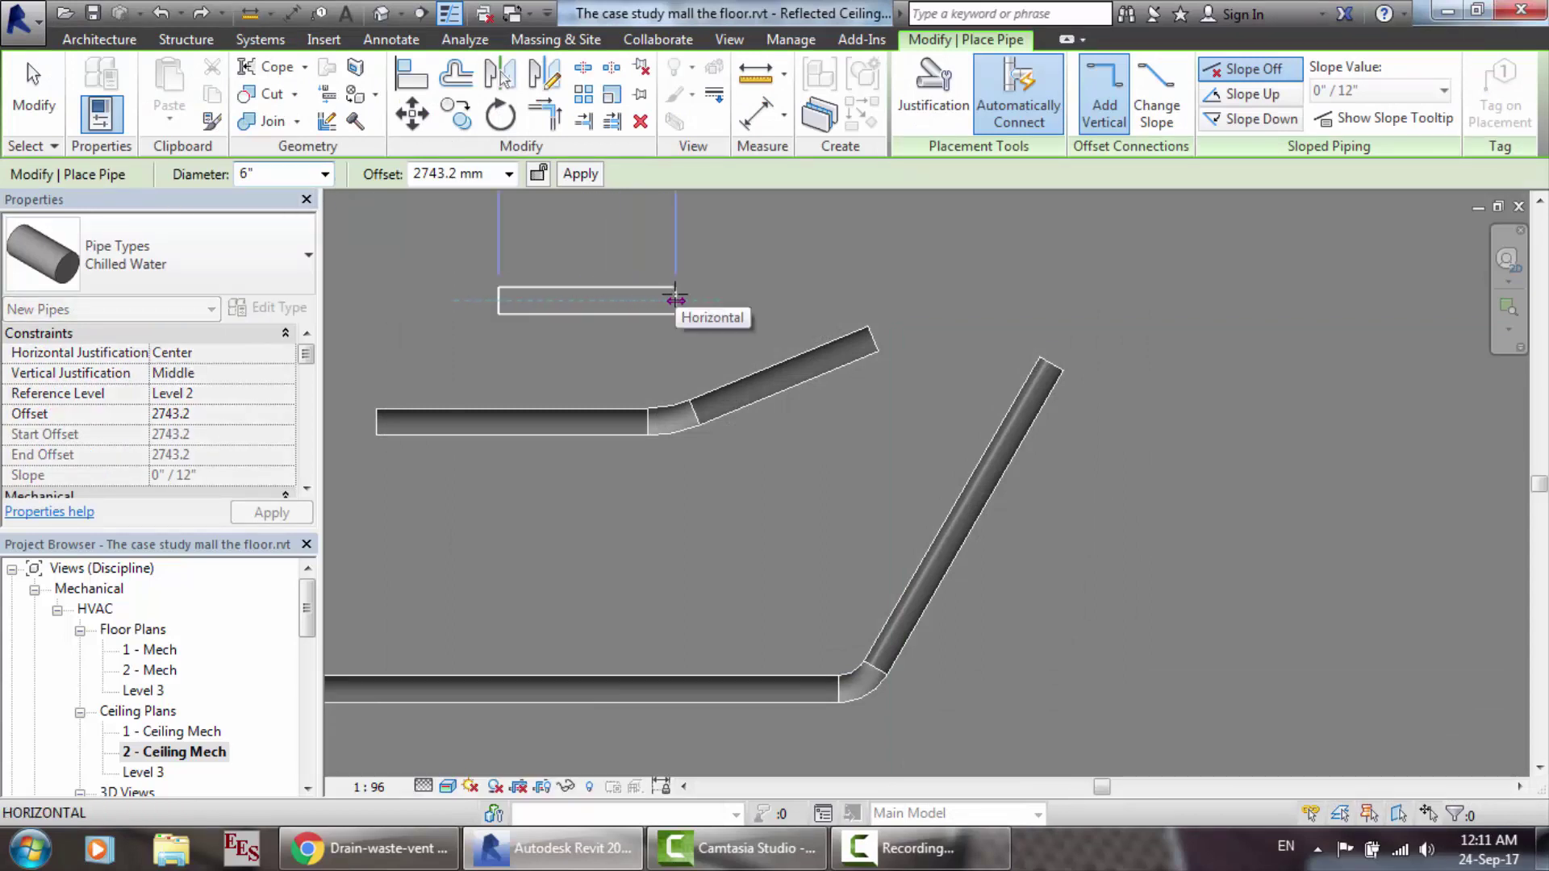
pyautogui.click(325, 174)
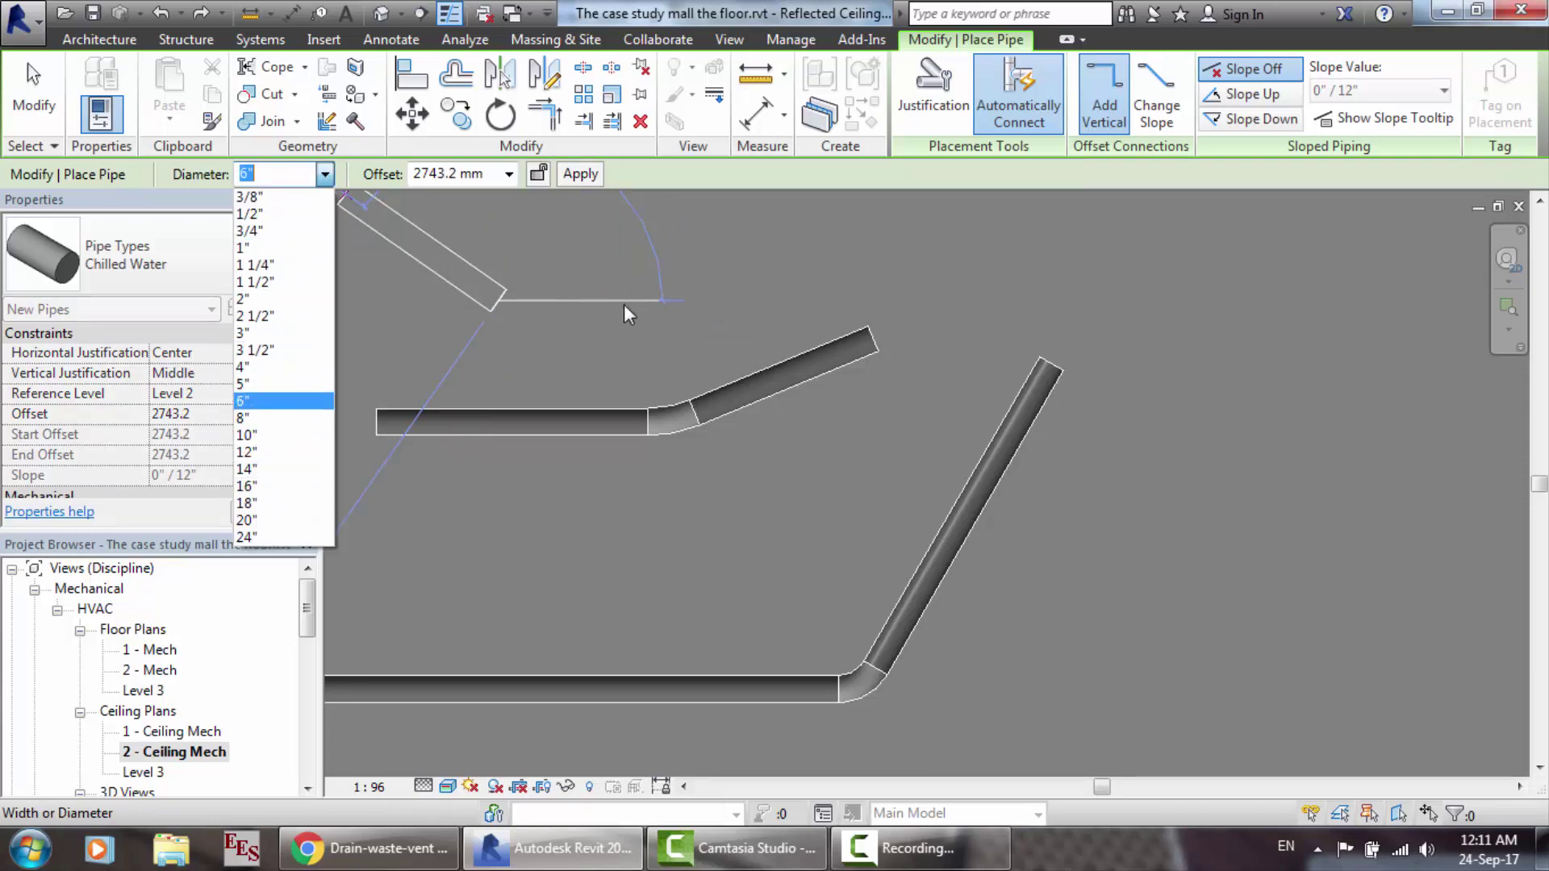
pyautogui.click(568, 302)
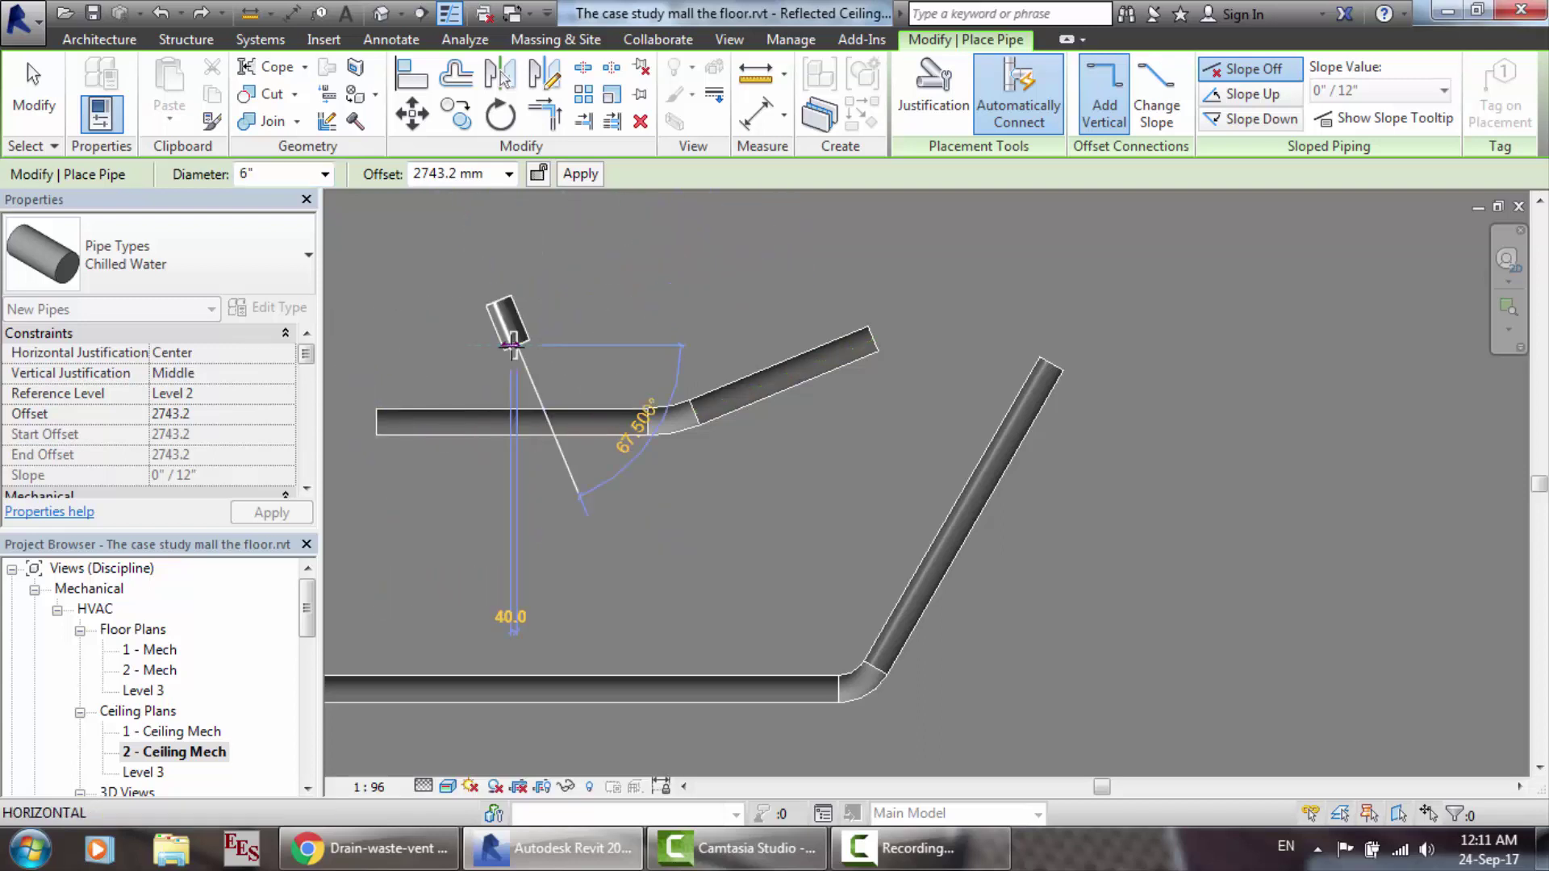
pyautogui.press('Escape')
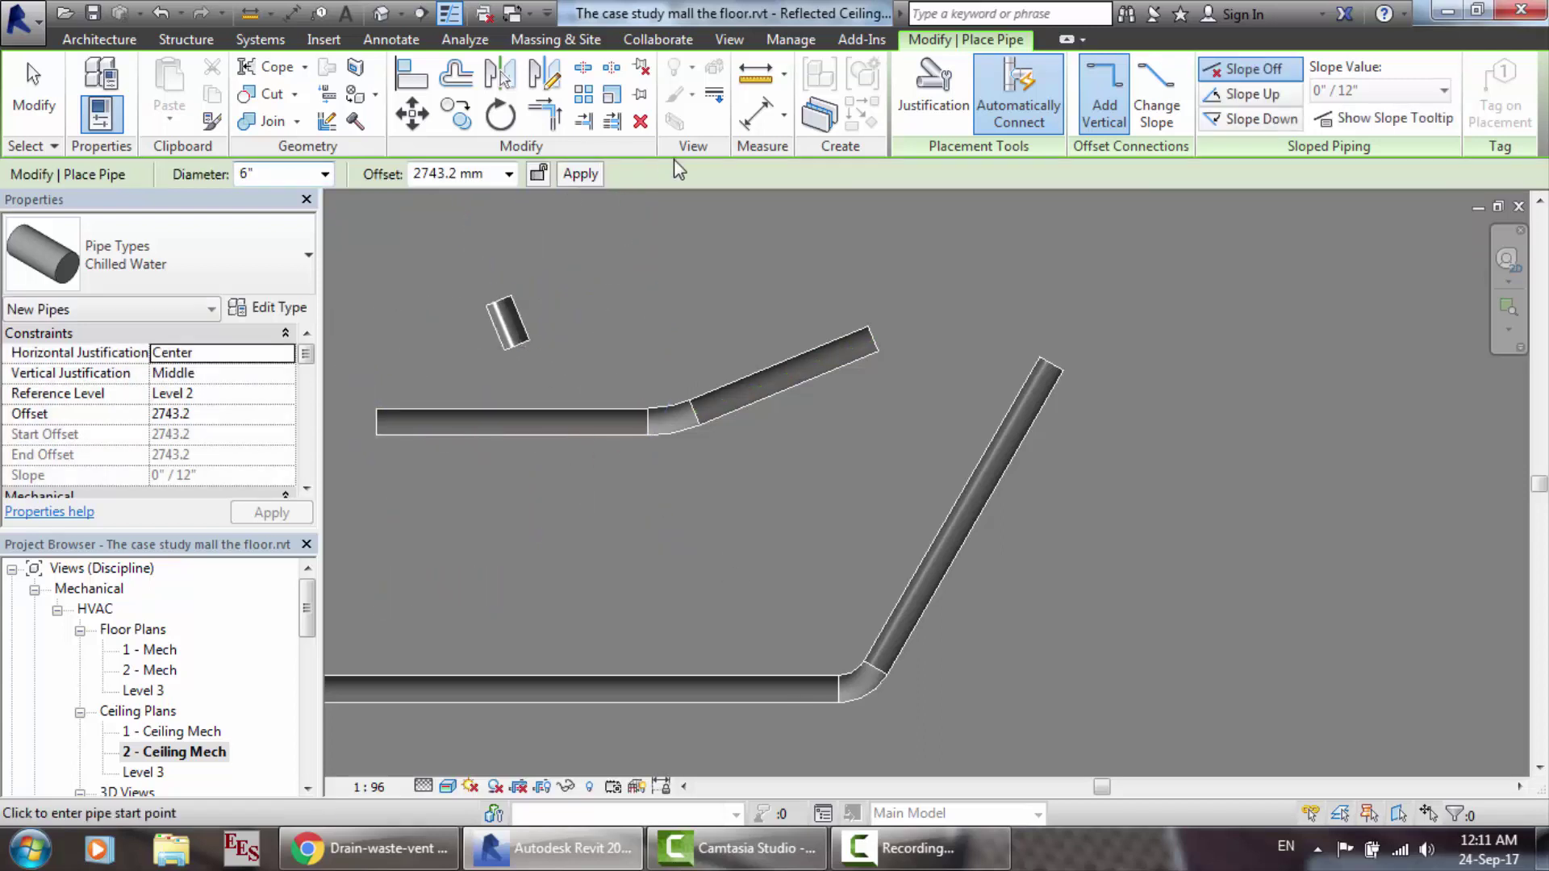
pyautogui.press('Escape')
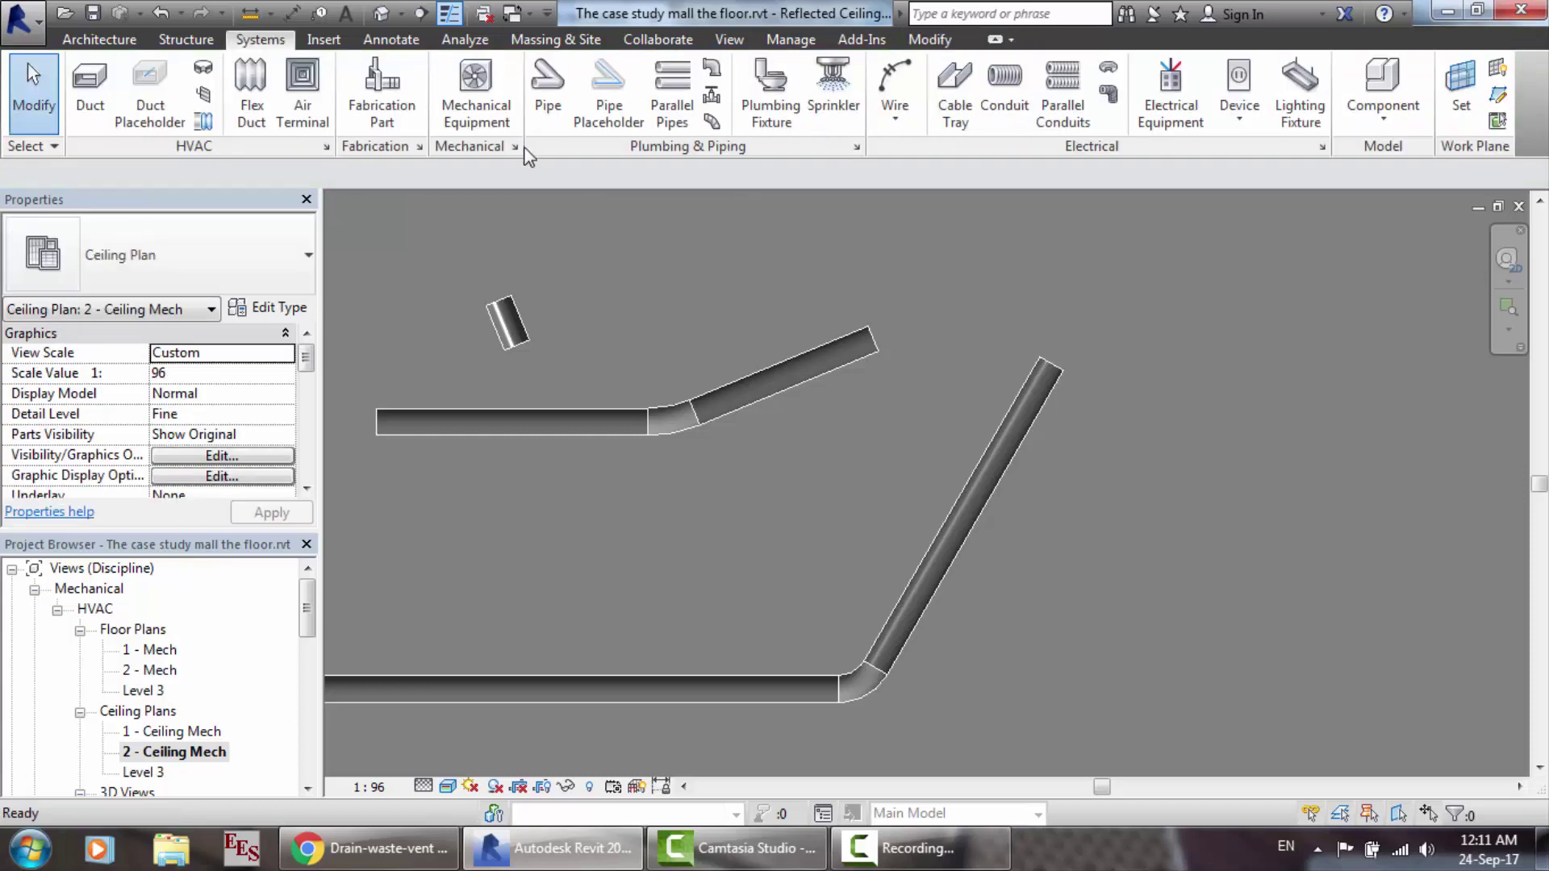
# Step: Open the Fluids page of the mechanical pipe settings and review the available fluids
pyautogui.click(516, 147)
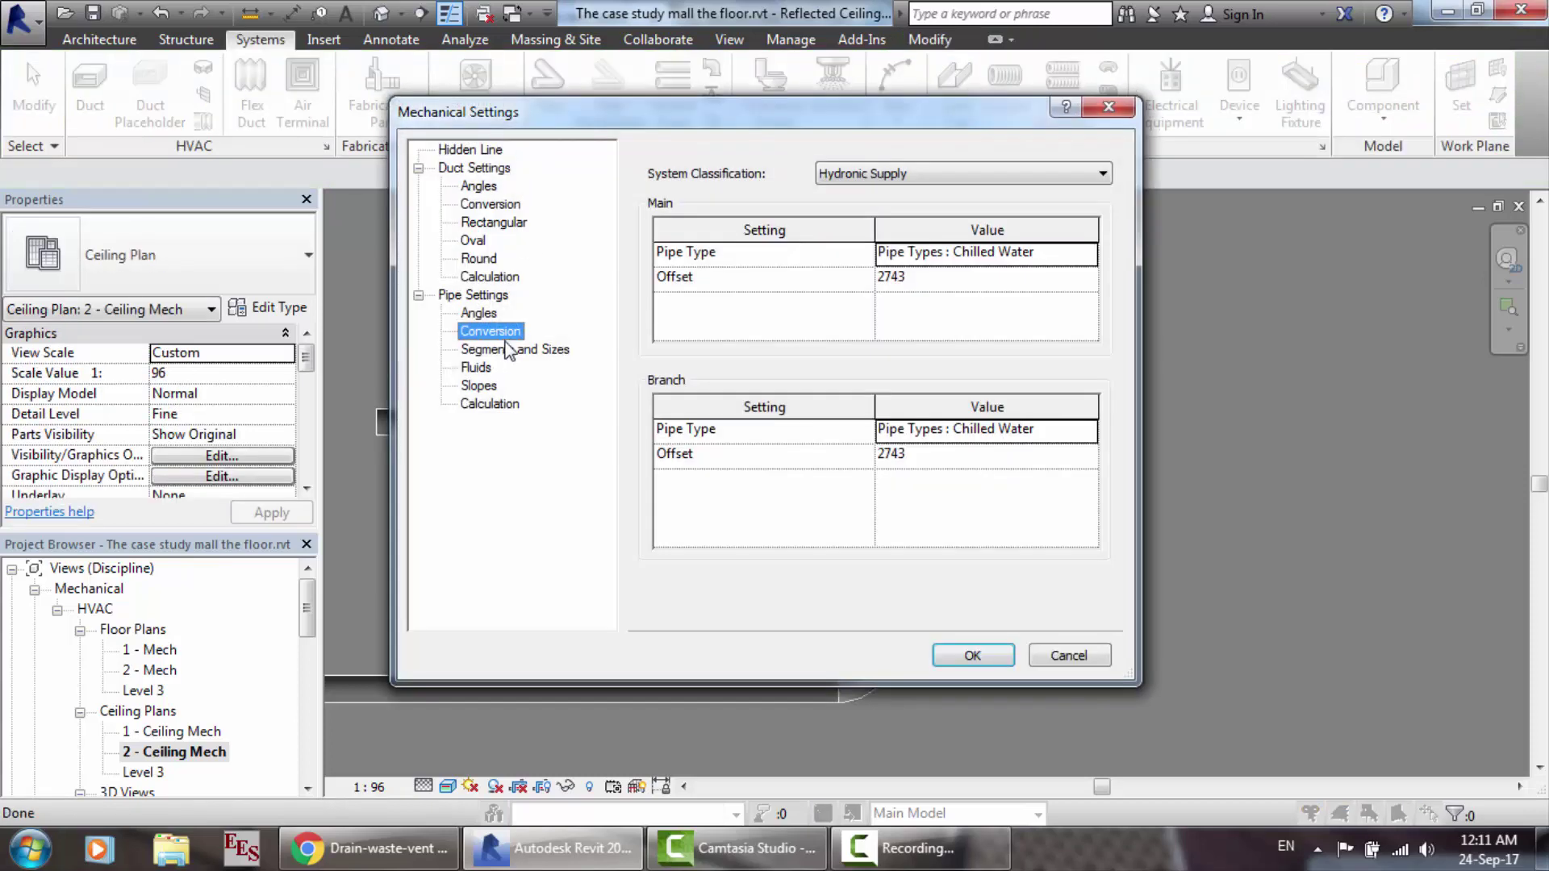
pyautogui.click(486, 369)
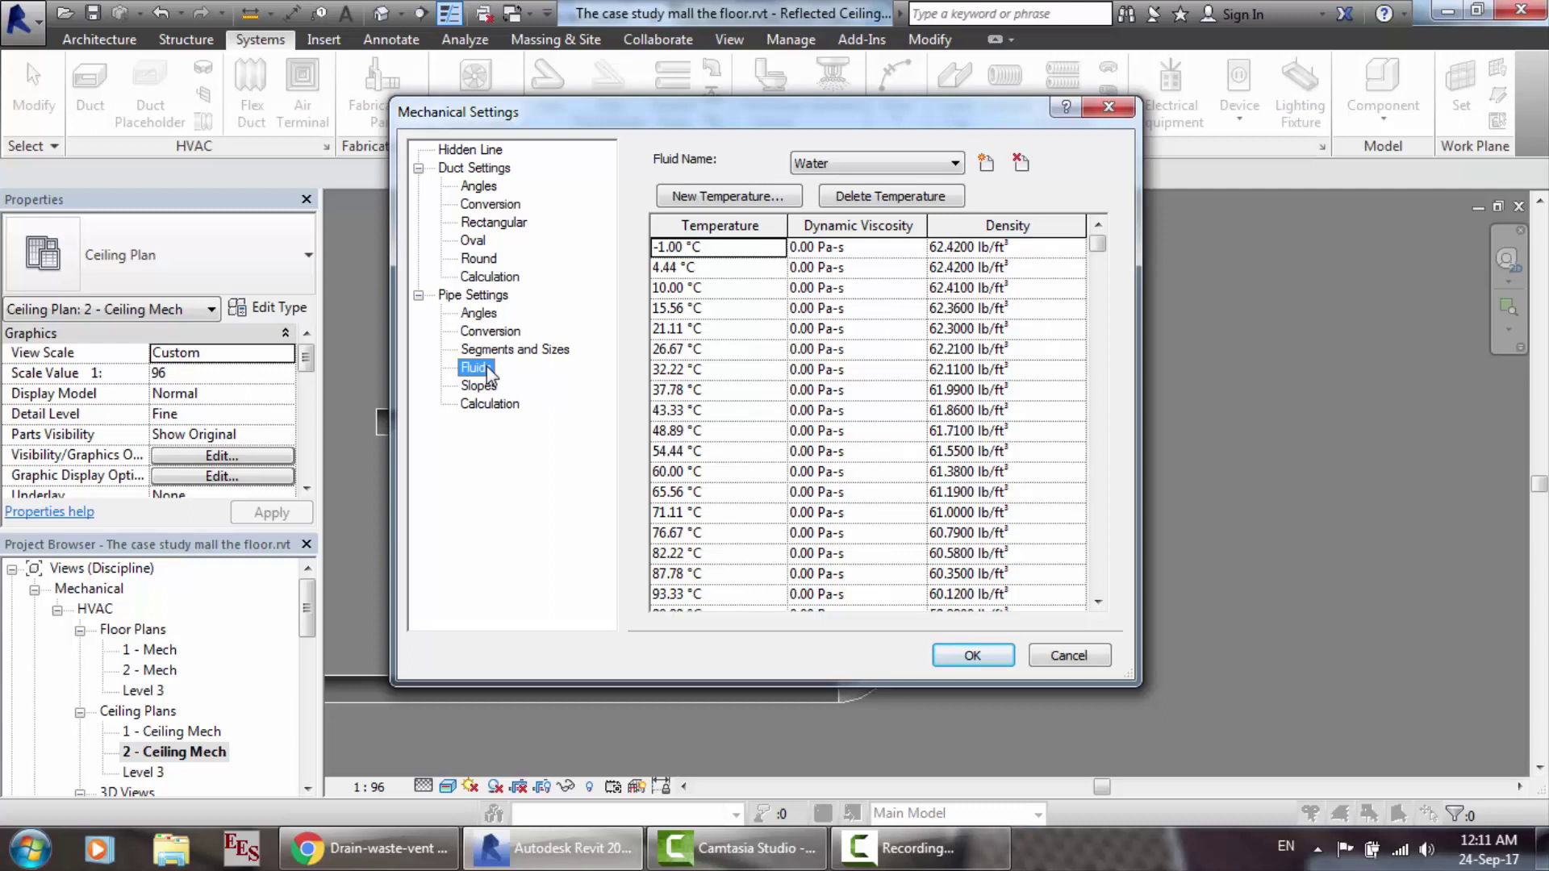
pyautogui.click(904, 162)
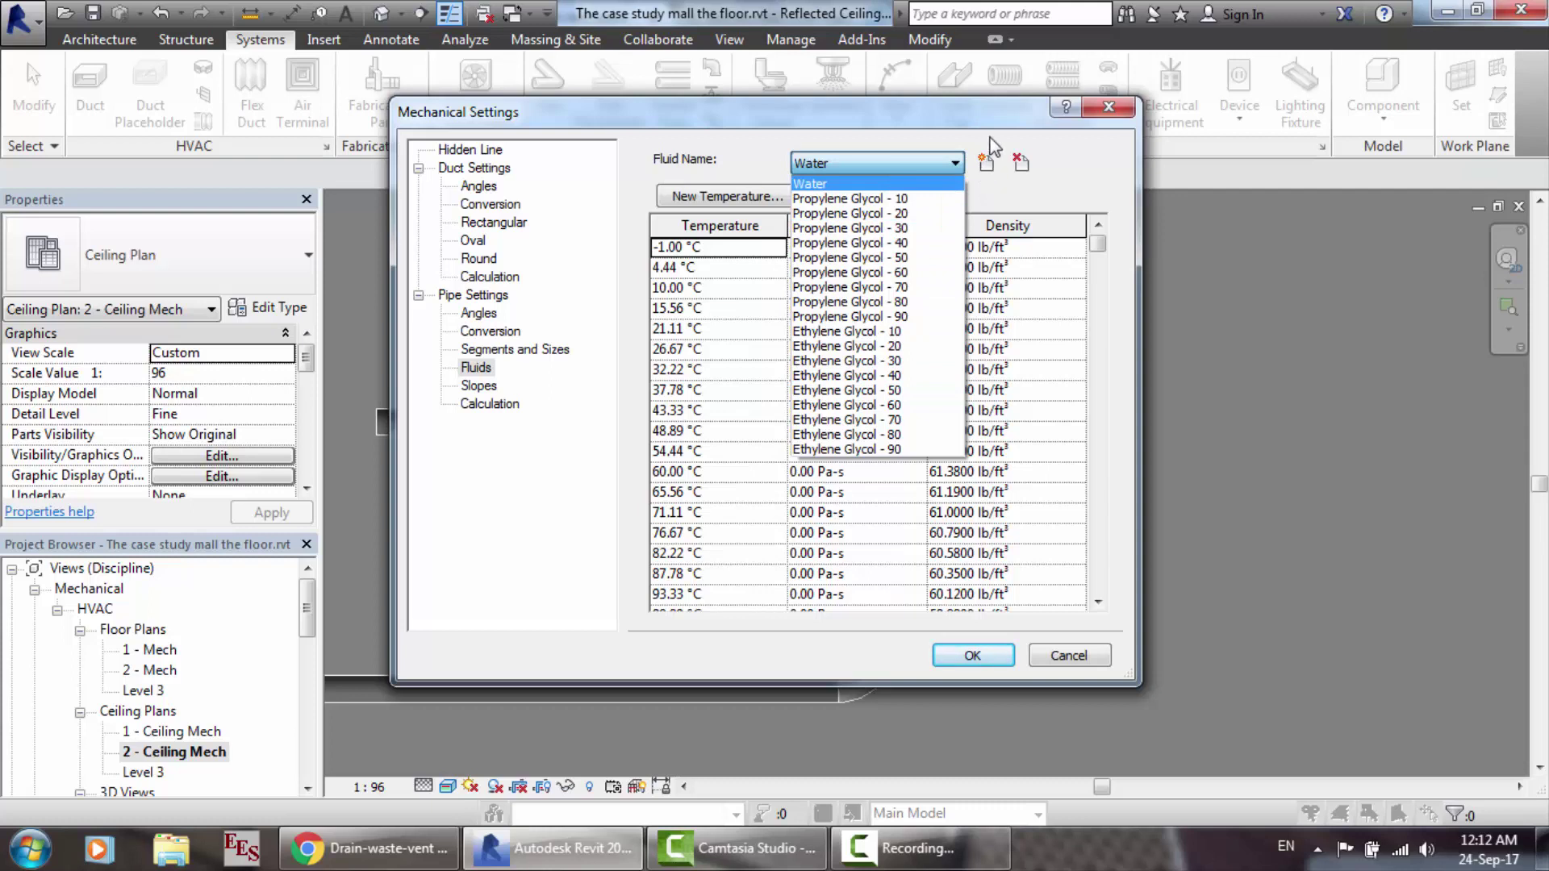
pyautogui.click(990, 166)
# Step: Review which existing fluids a new fluid can be based on, and leave without creating one
pyautogui.click(988, 164)
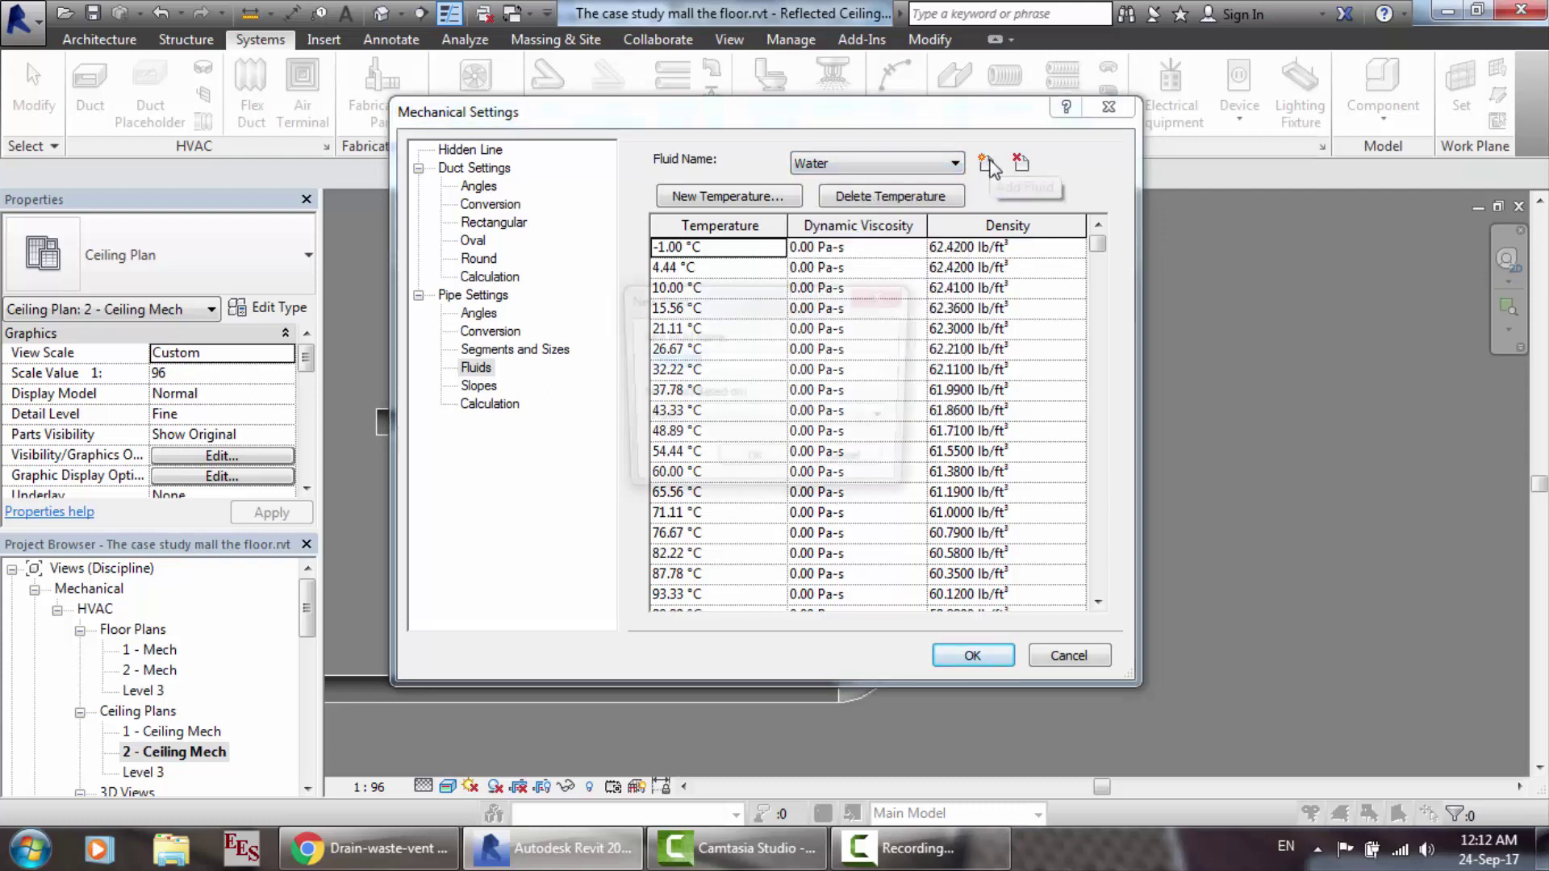
pyautogui.click(733, 419)
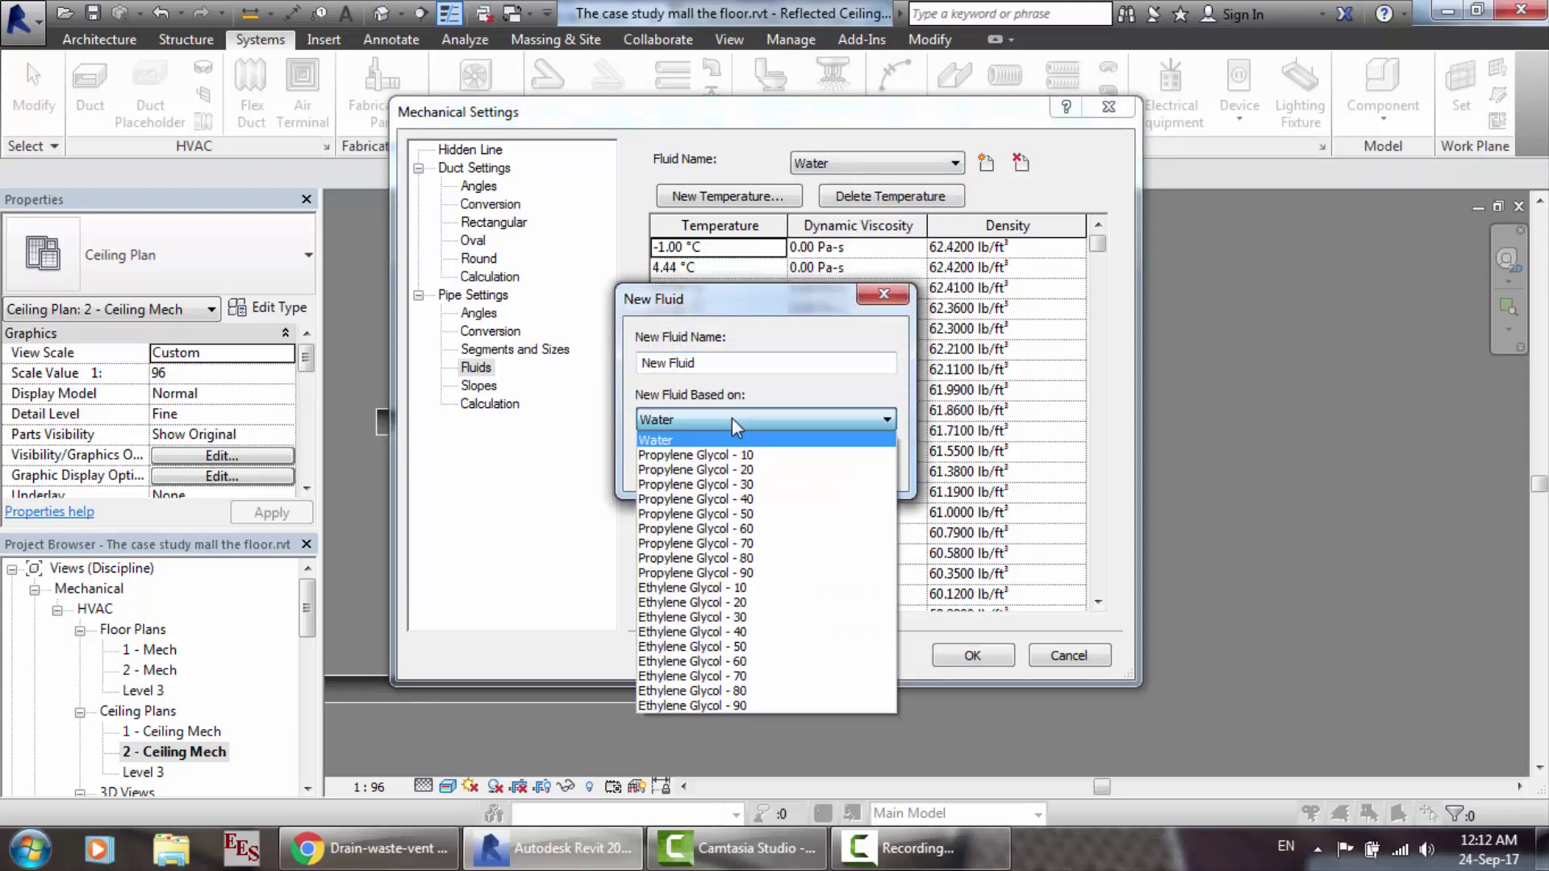
pyautogui.click(626, 406)
pyautogui.click(851, 466)
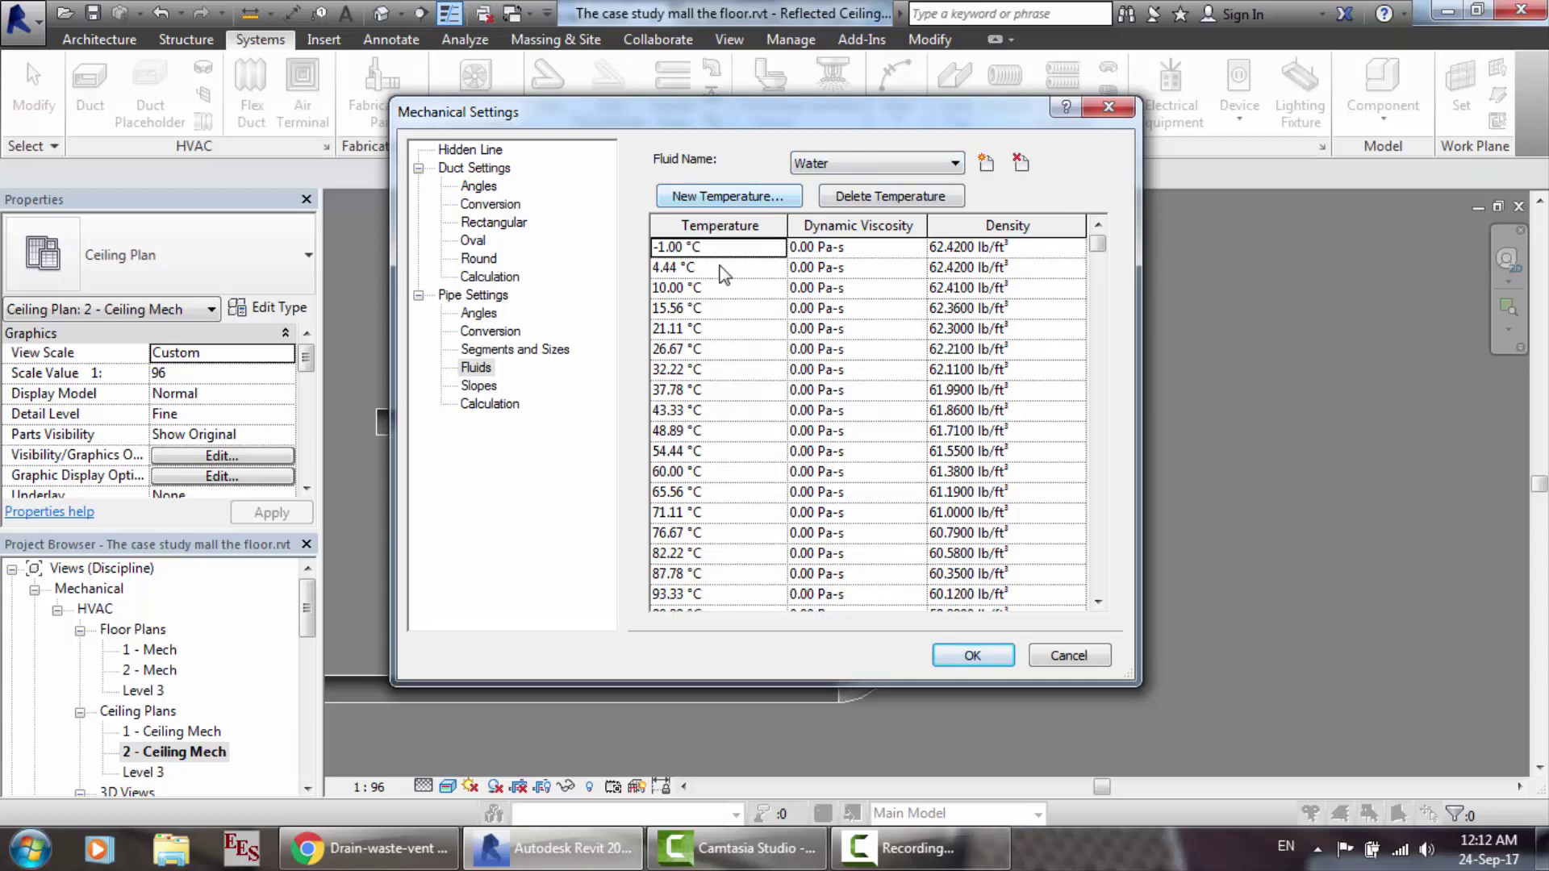
# Step: Review Water's temperature entries and the new temperature's viscosity and density fields, and leave without adding a temperature
pyautogui.click(726, 308)
pyautogui.click(710, 369)
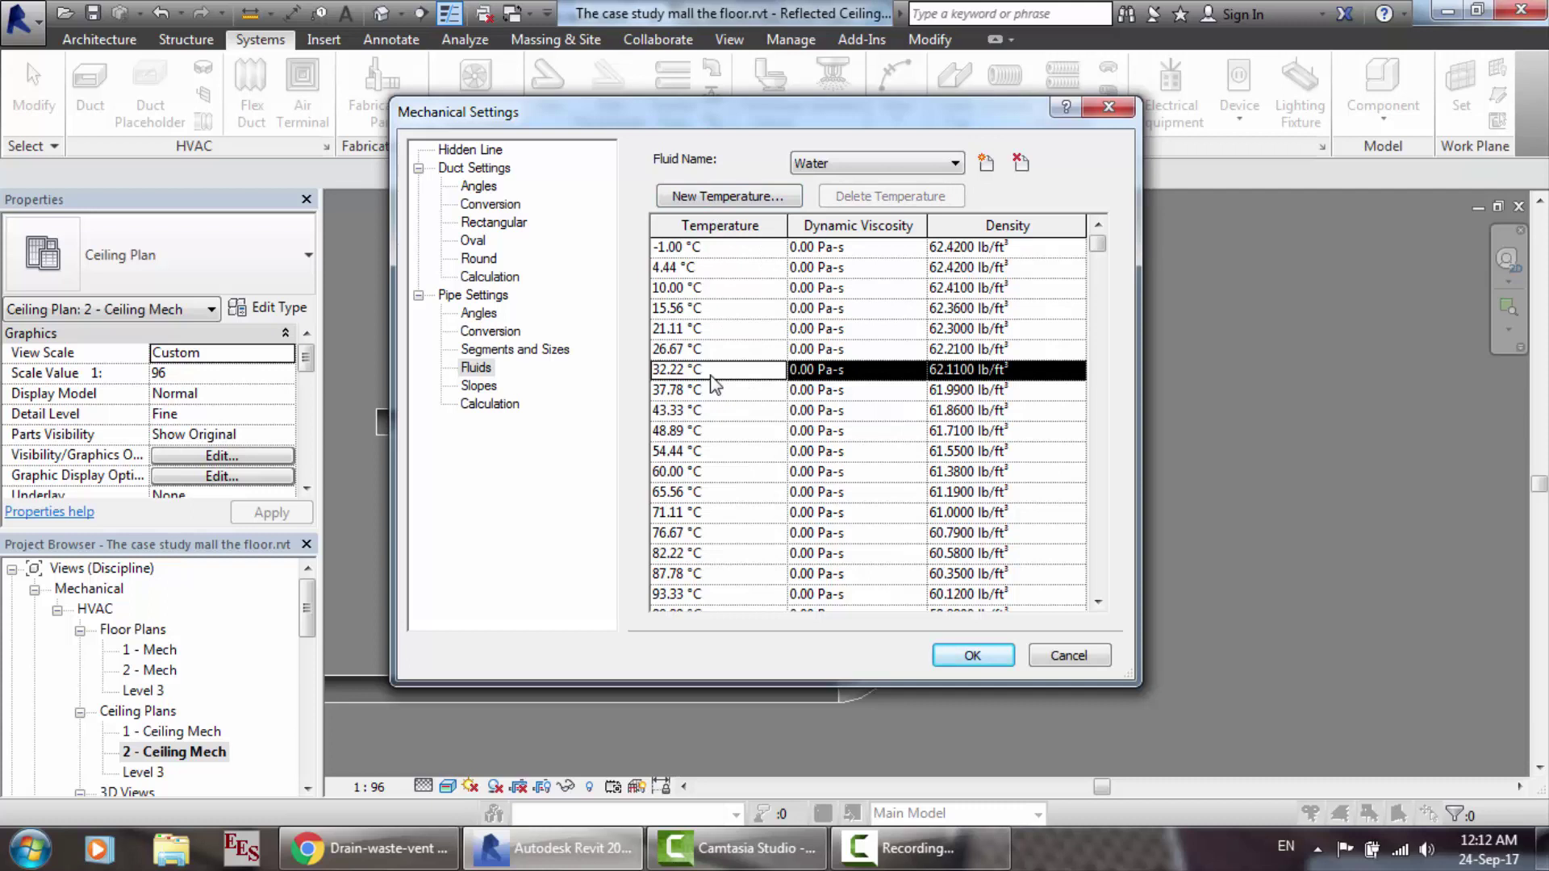
pyautogui.click(698, 450)
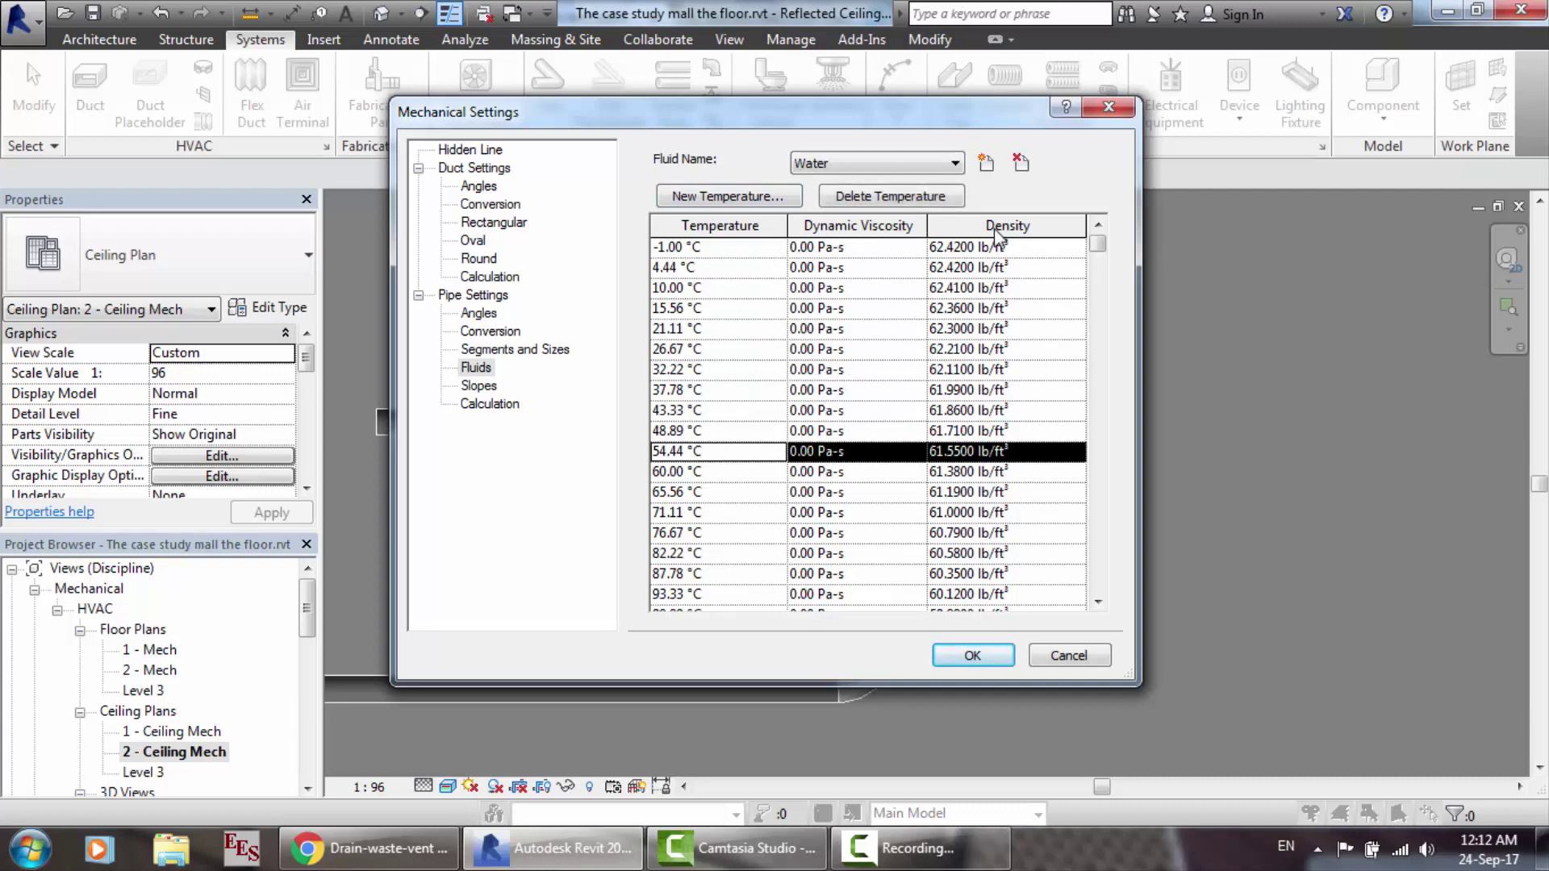
pyautogui.click(762, 202)
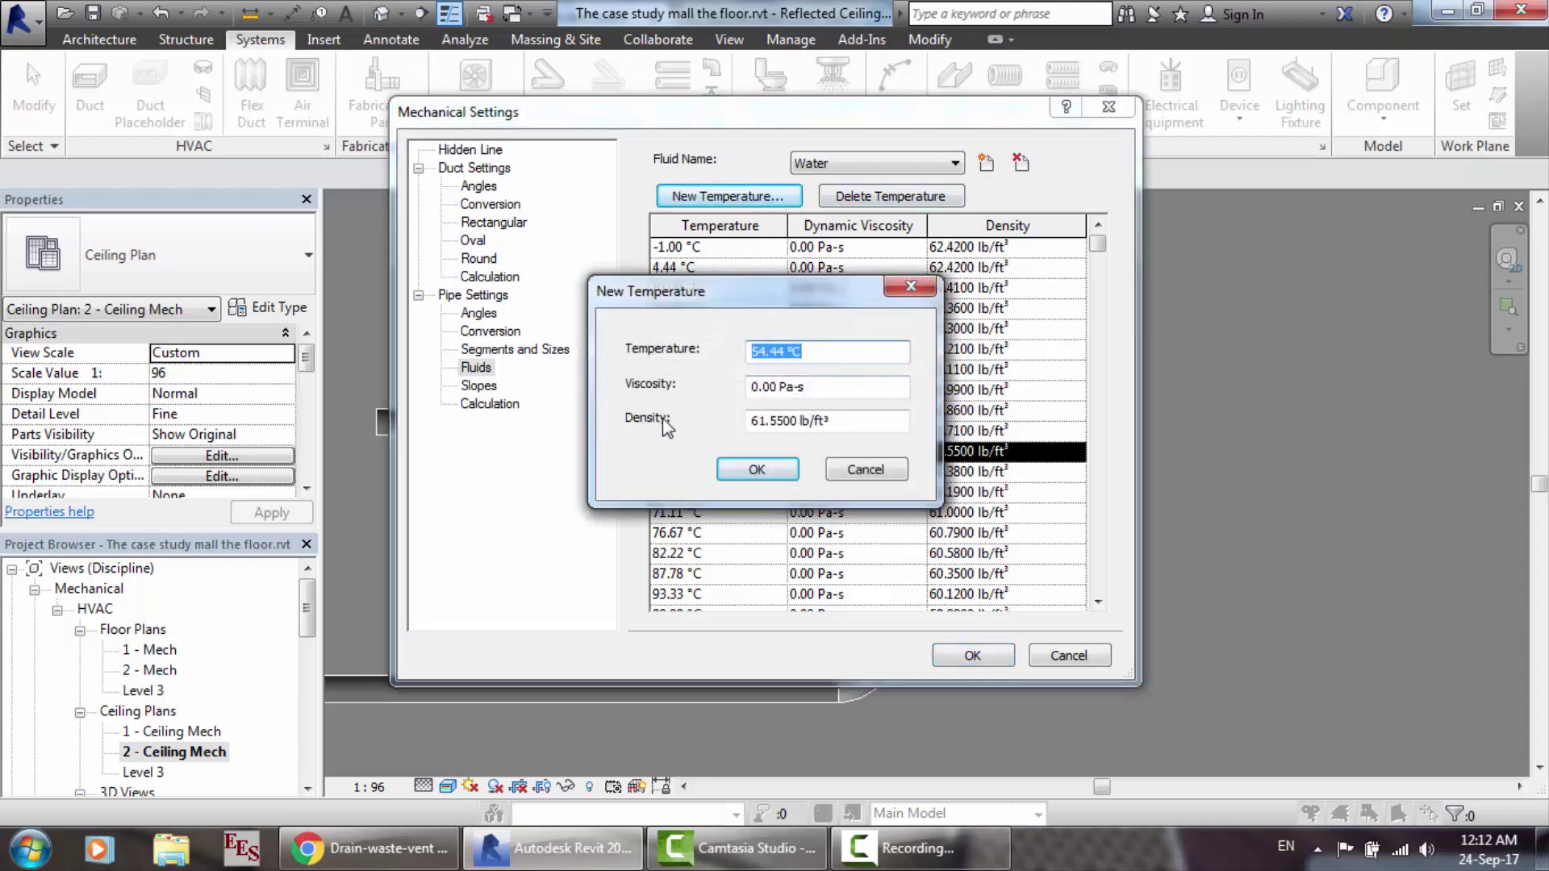
pyautogui.click(866, 471)
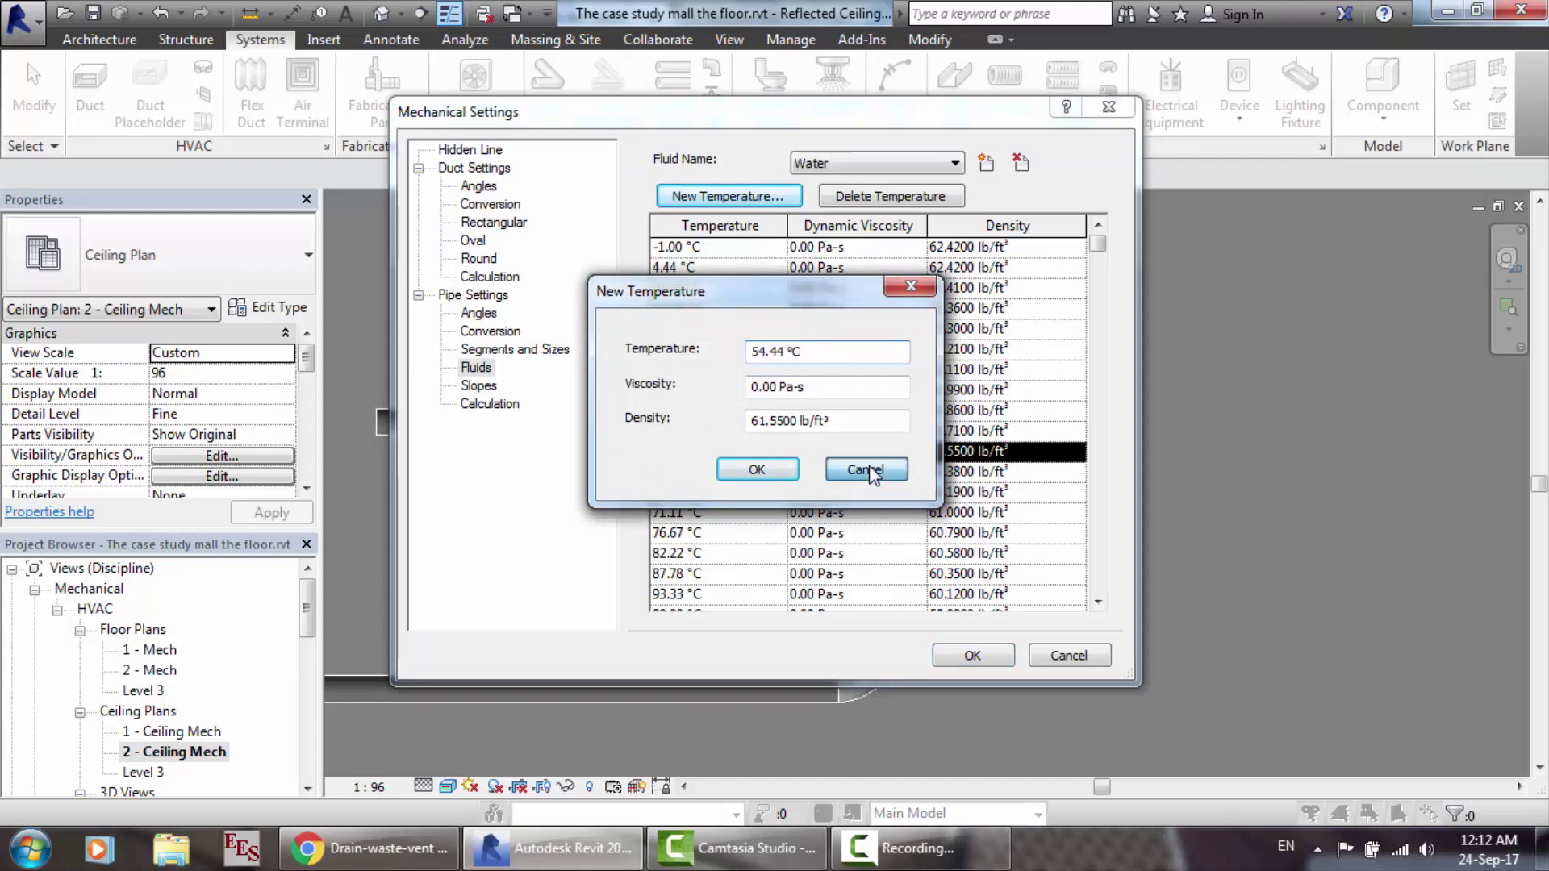
# Step: Compare the property tables of Propylene Glycol - 80 and Ethylene Glycol - 50, return to Water, and accept the mechanical settings
pyautogui.click(955, 164)
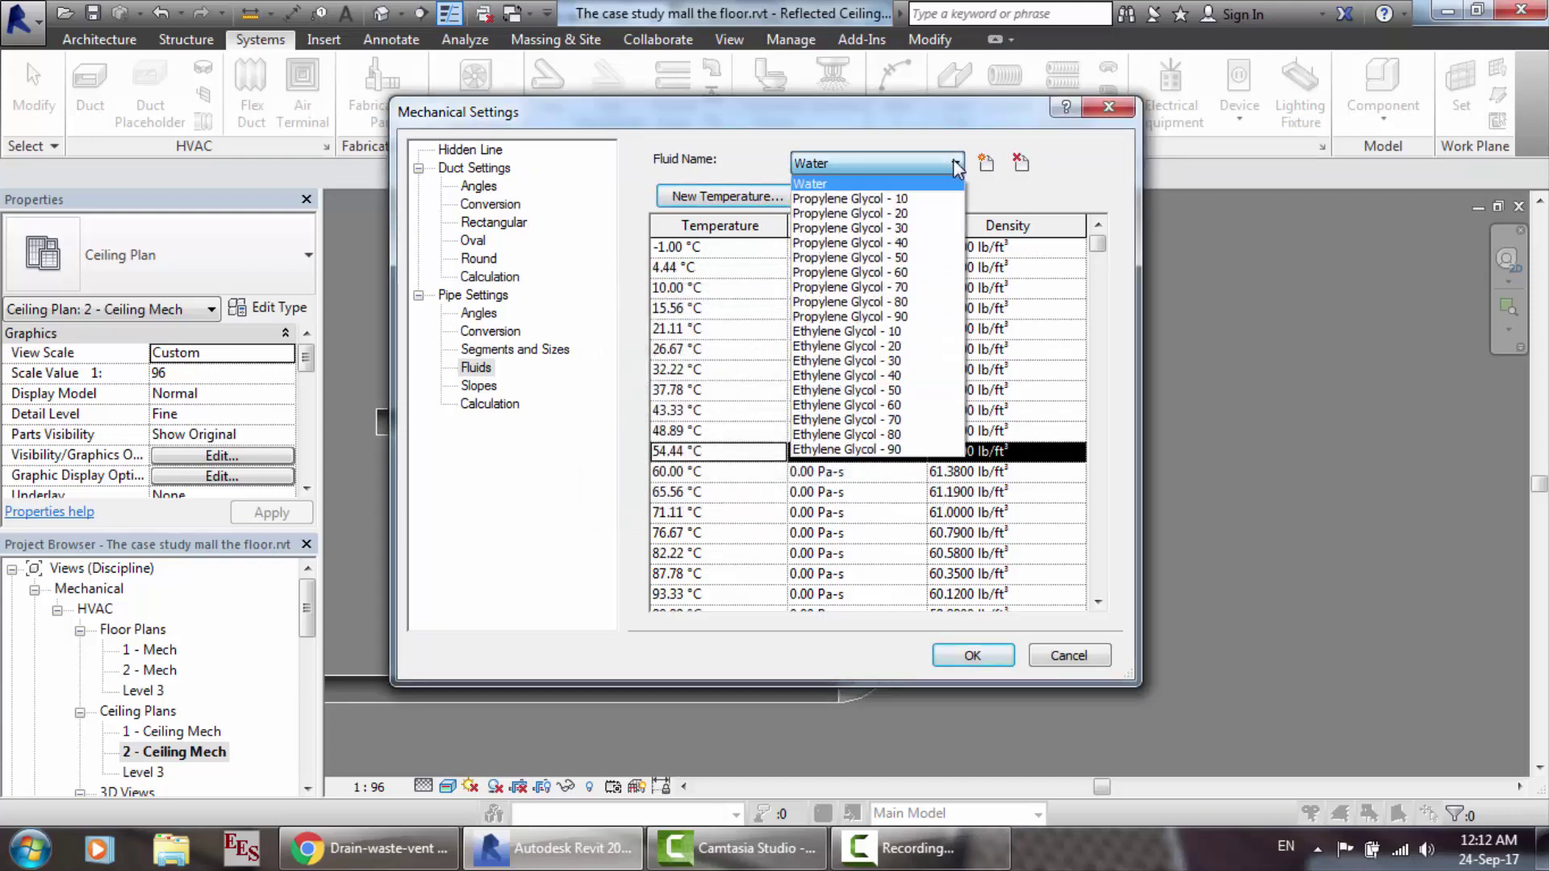
pyautogui.click(836, 318)
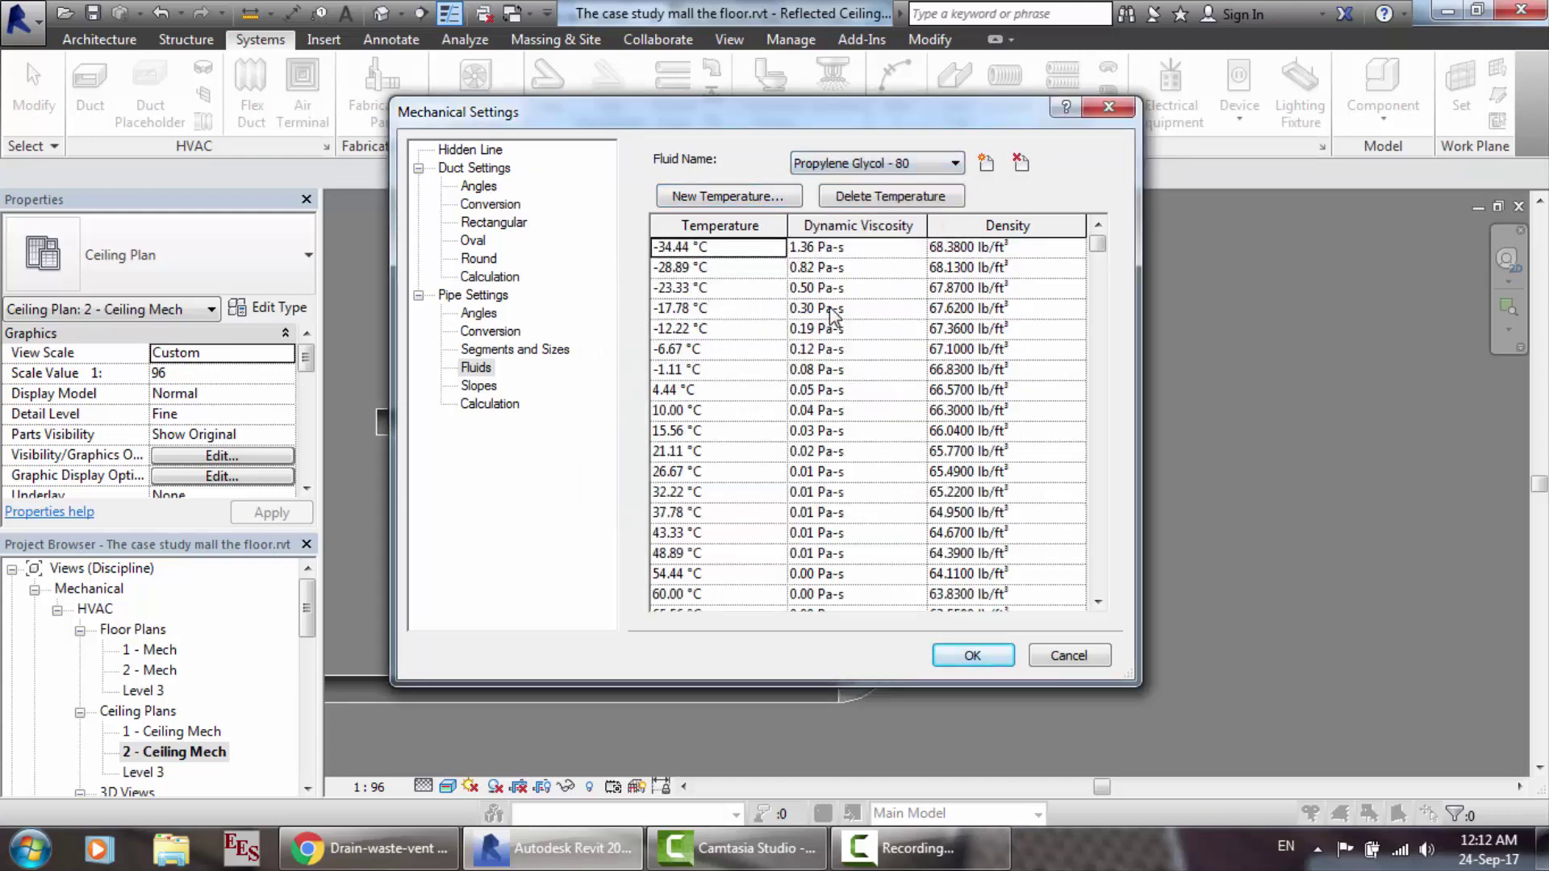
pyautogui.click(843, 163)
pyautogui.click(848, 392)
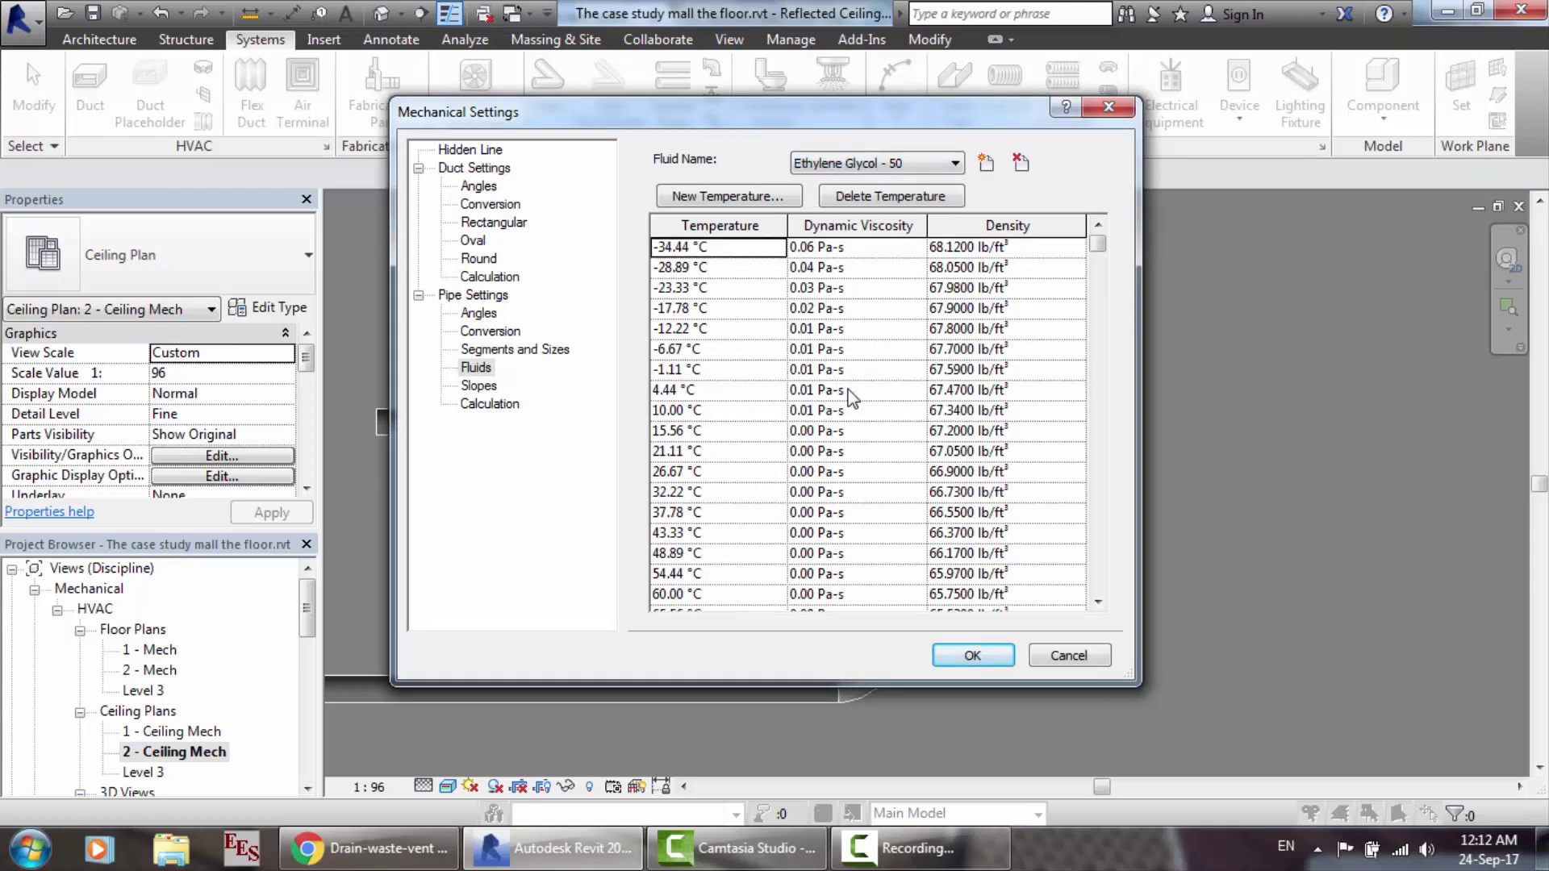
pyautogui.click(828, 164)
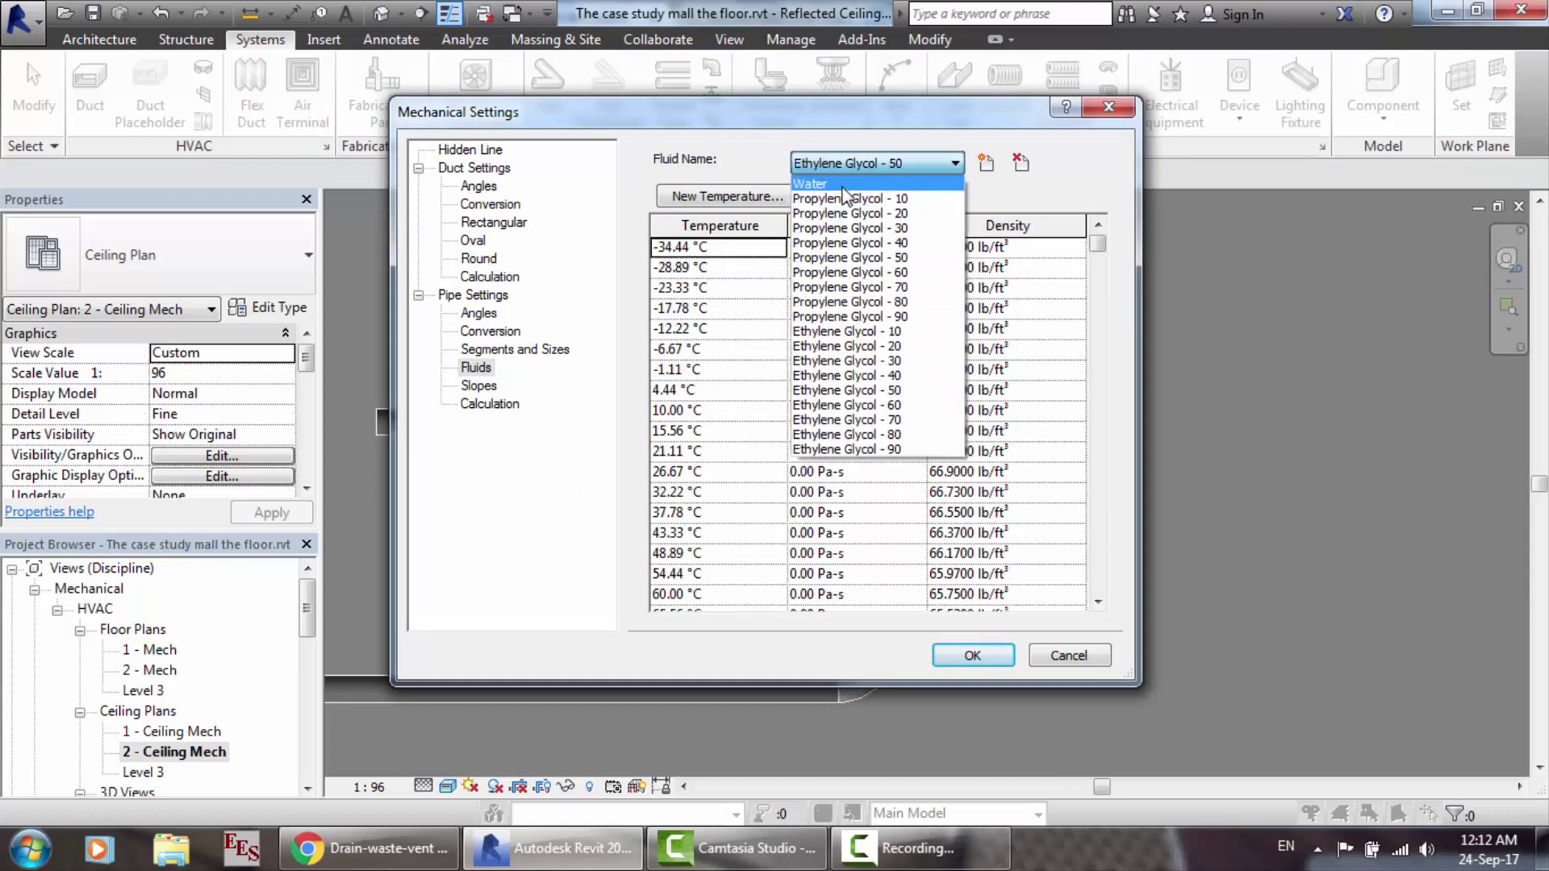
pyautogui.click(841, 195)
pyautogui.click(972, 655)
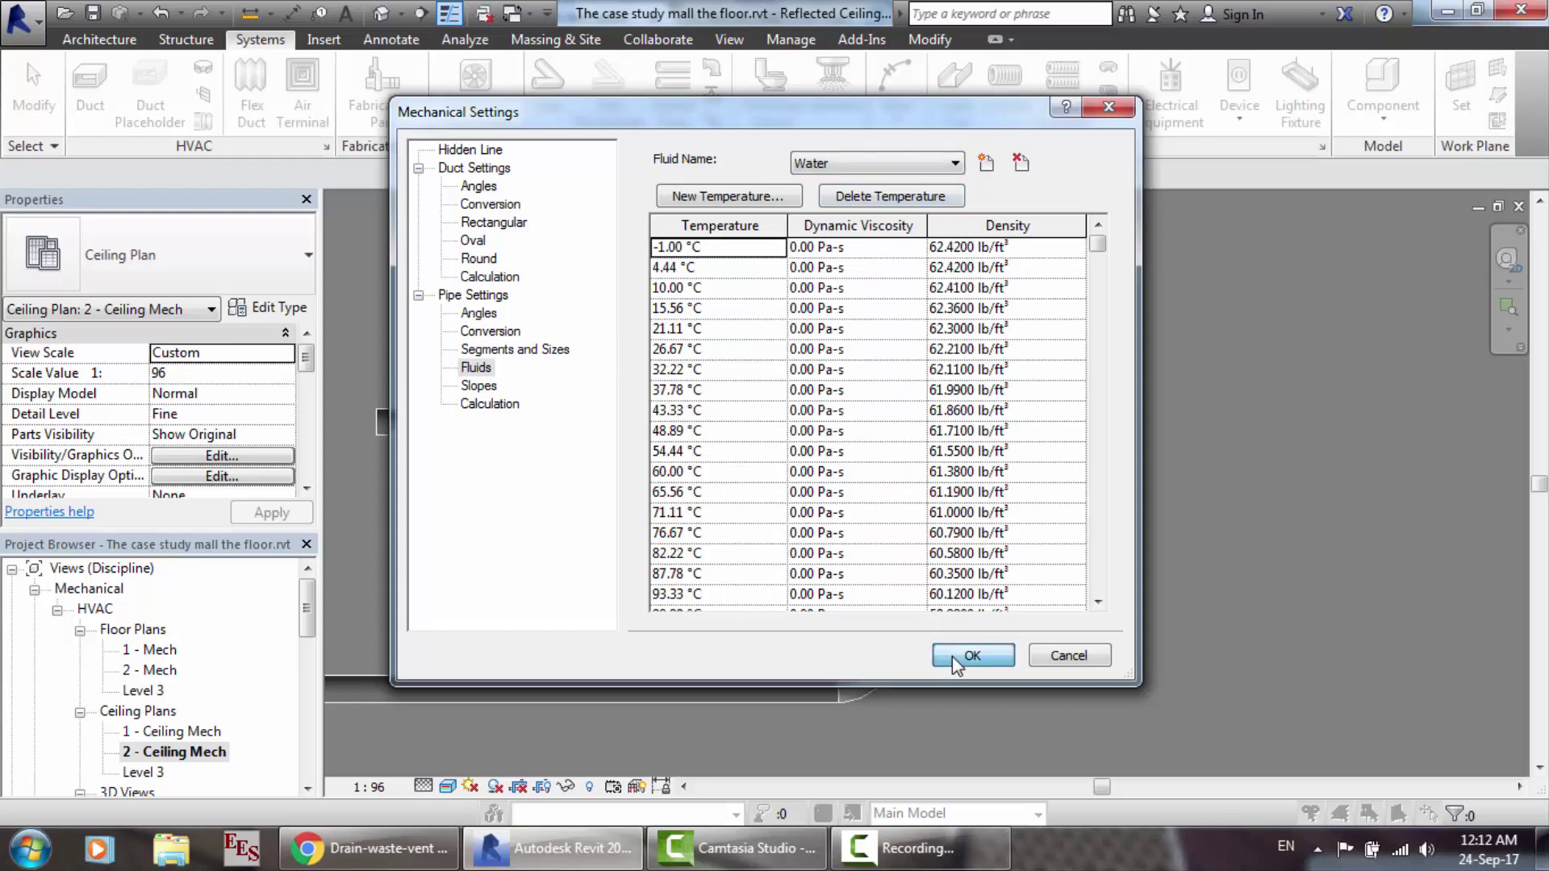
pyautogui.click(920, 848)
pyautogui.click(1441, 743)
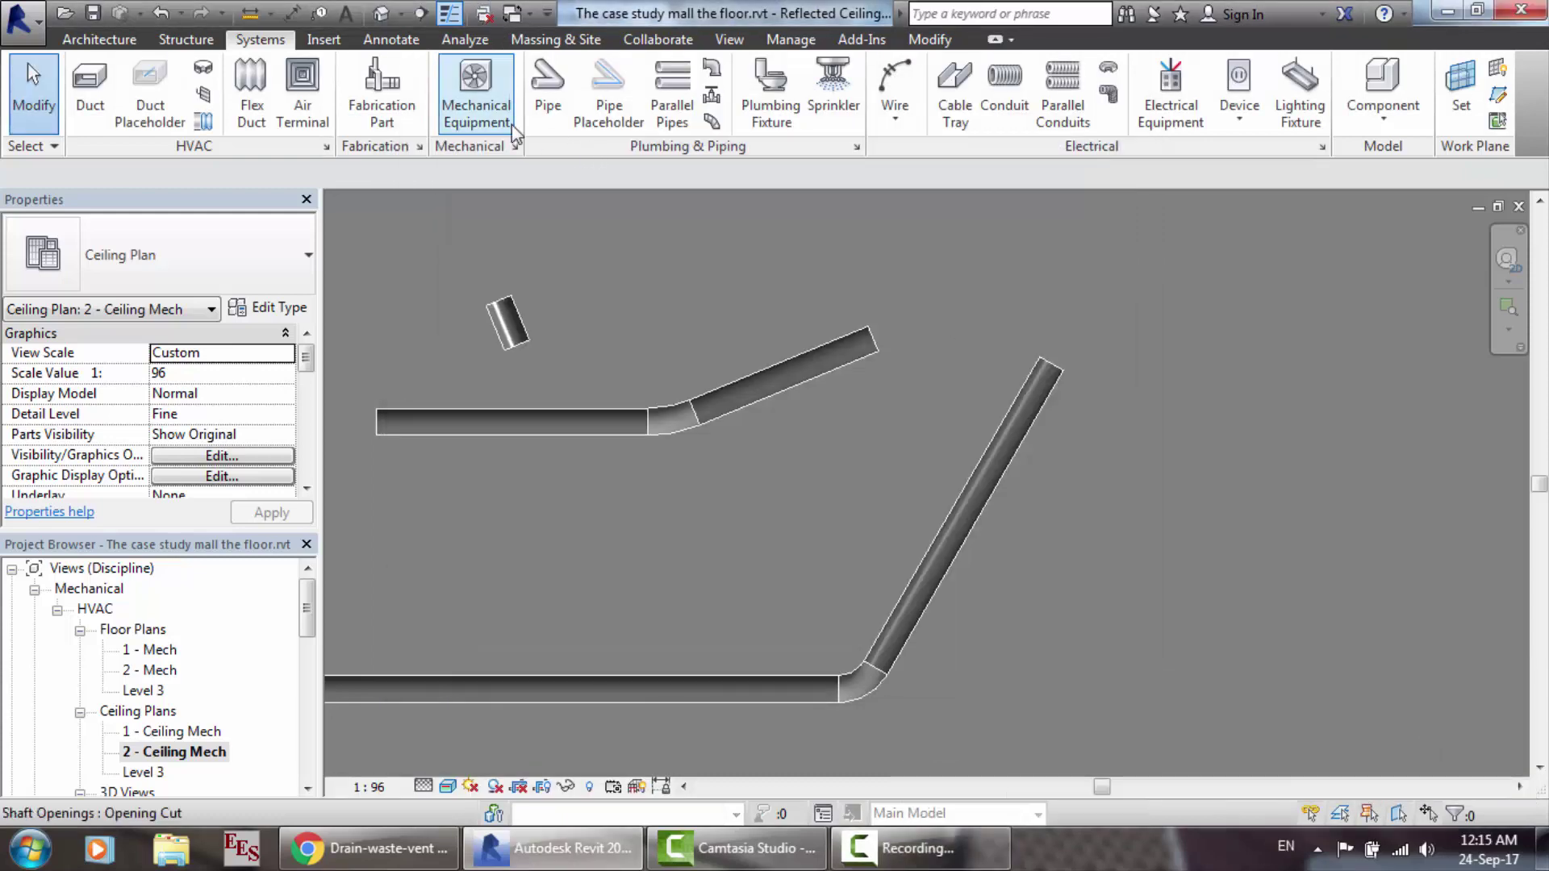
# Step: Open the Slopes page of the mechanical pipe settings and review the available slope values
pyautogui.click(516, 146)
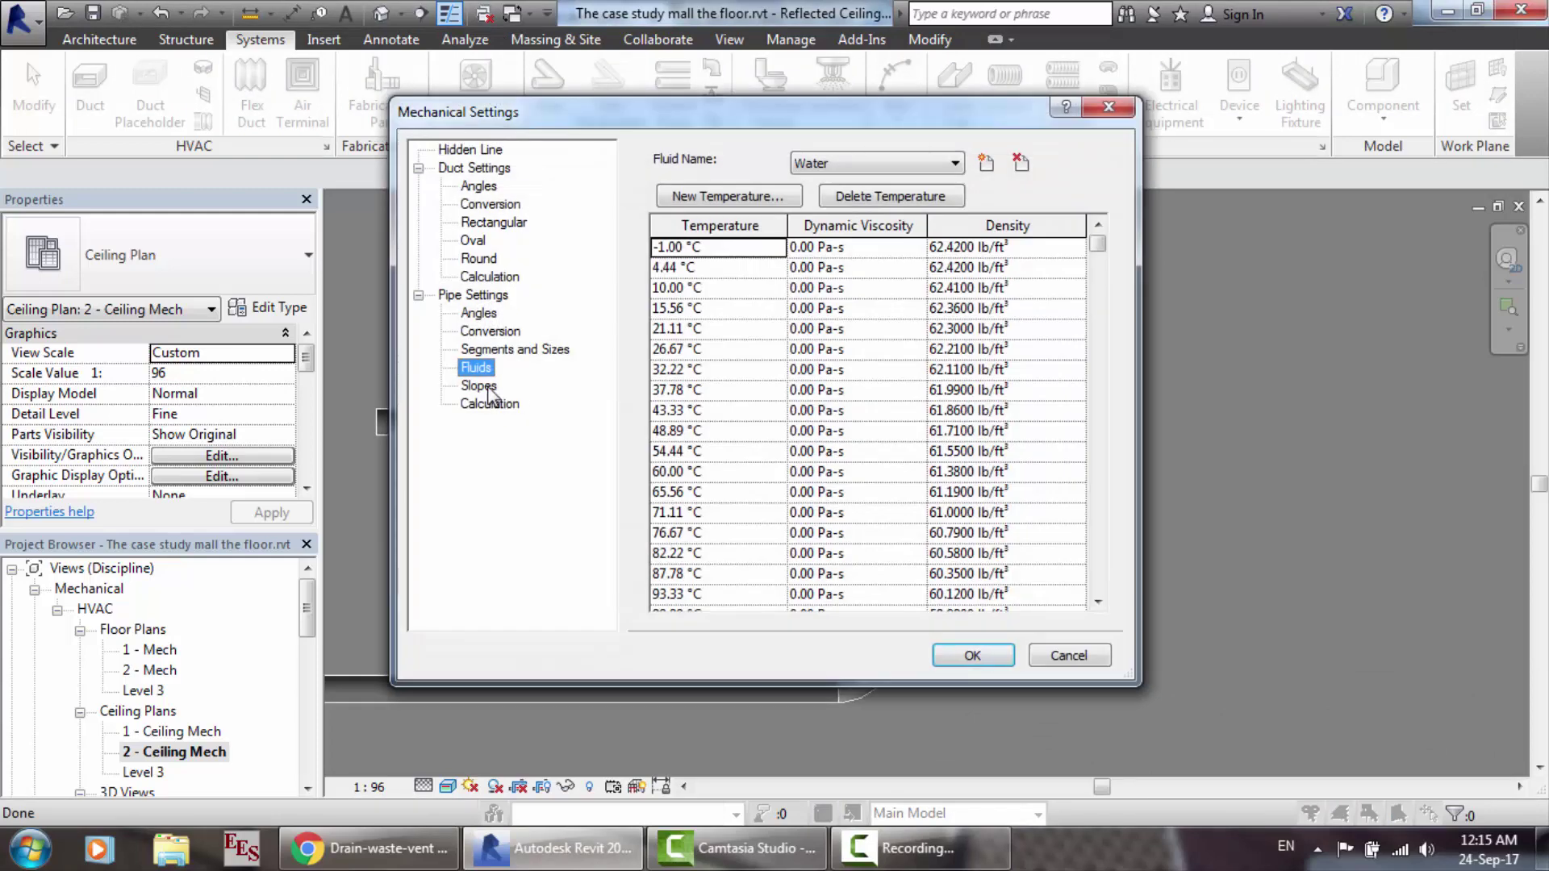
pyautogui.click(484, 387)
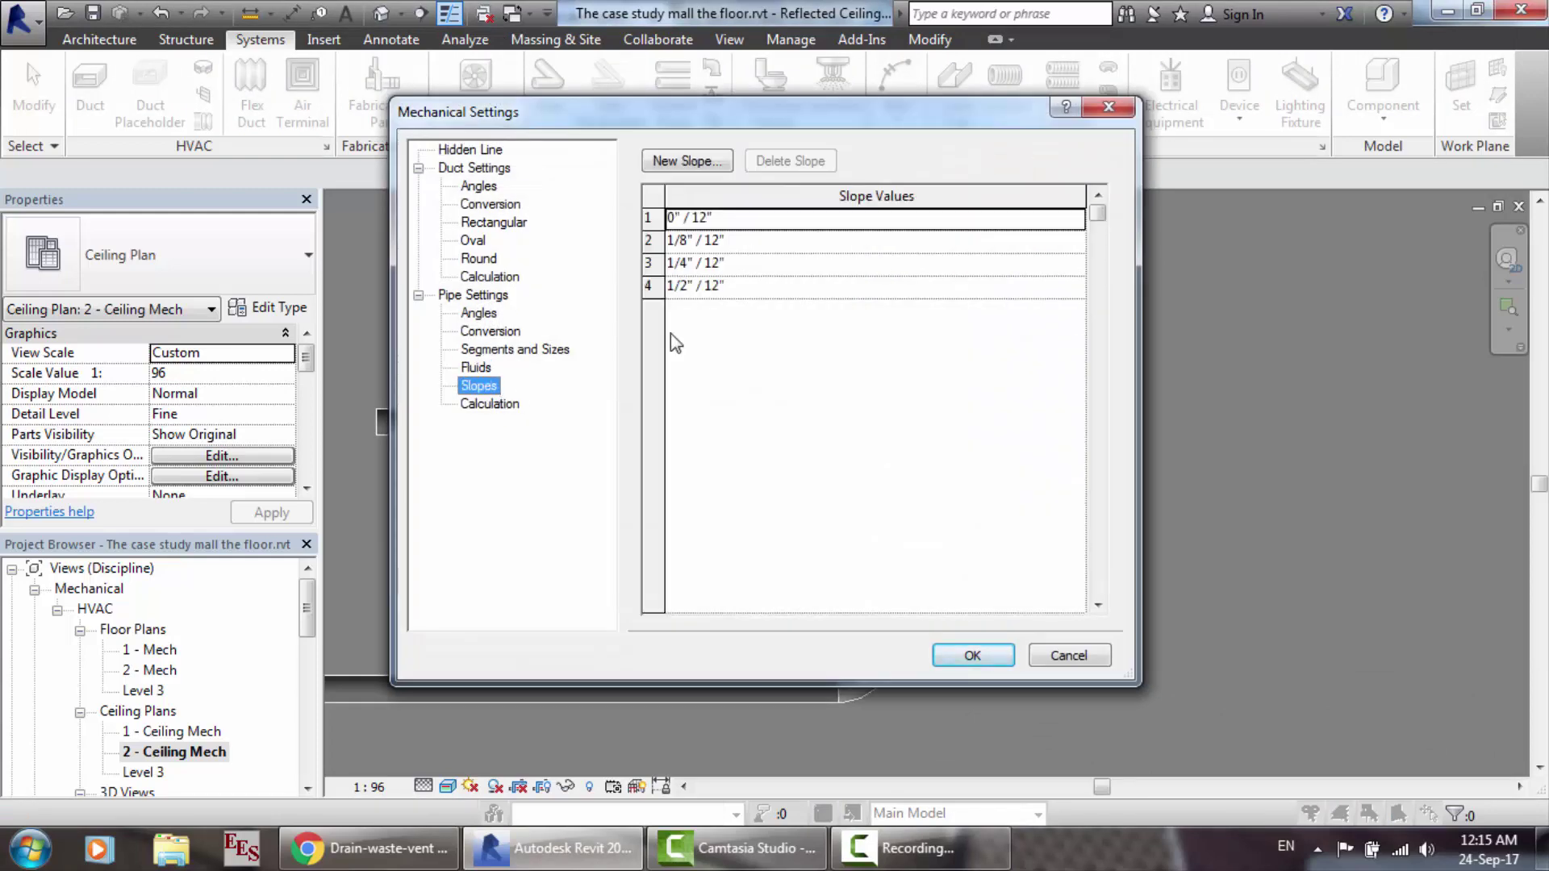
pyautogui.click(691, 219)
pyautogui.moveTo(1099, 213)
pyautogui.mouseDown()
pyautogui.moveTo(1104, 255)
pyautogui.moveTo(1098, 206)
pyautogui.mouseUp()
pyautogui.click(678, 268)
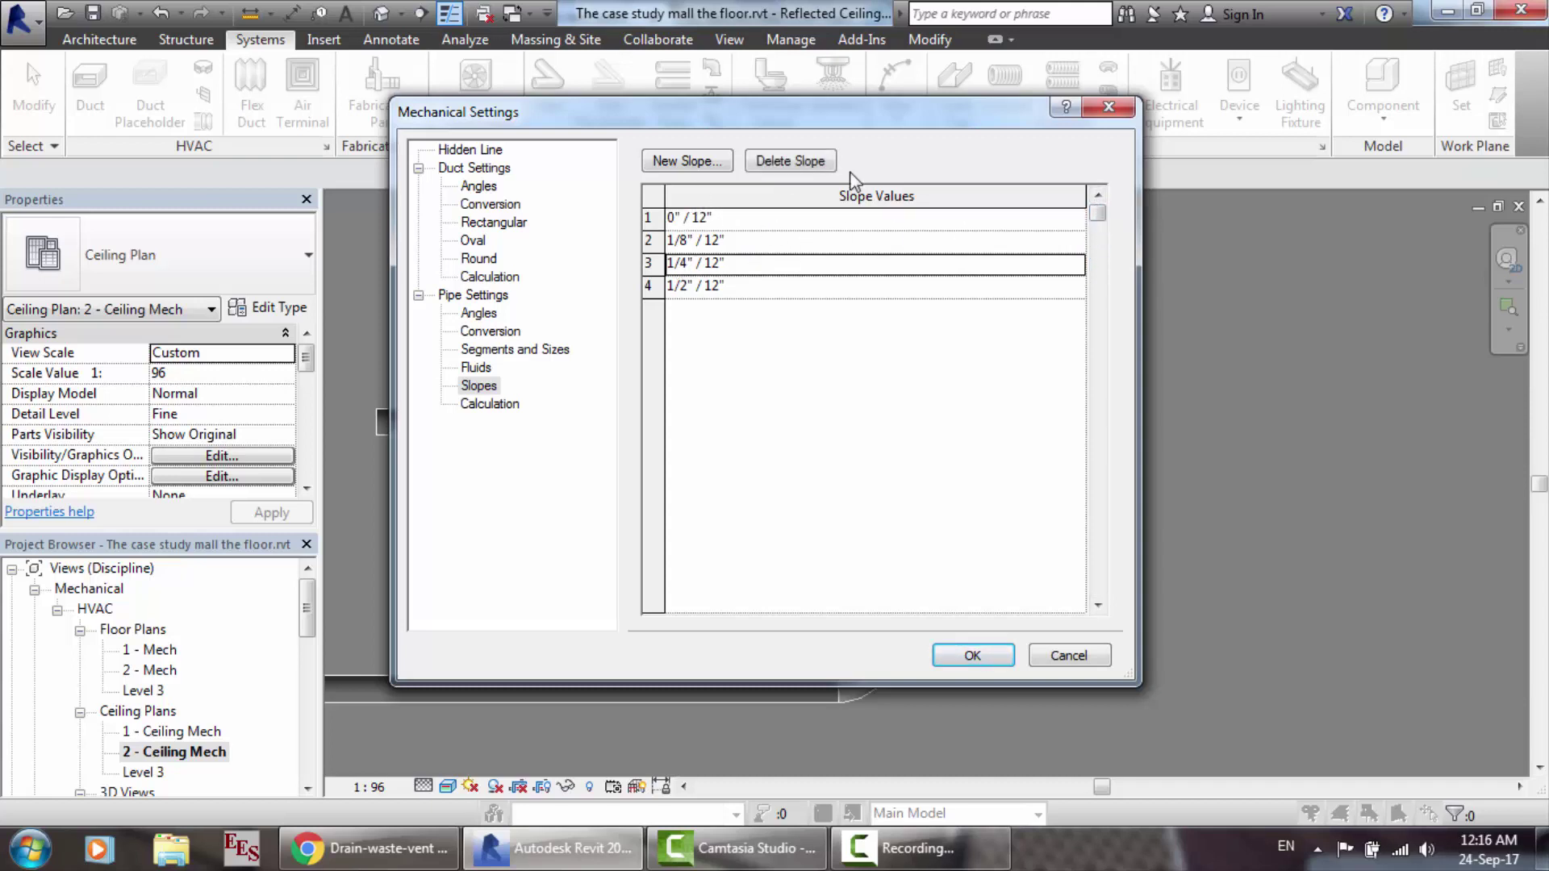
pyautogui.click(719, 220)
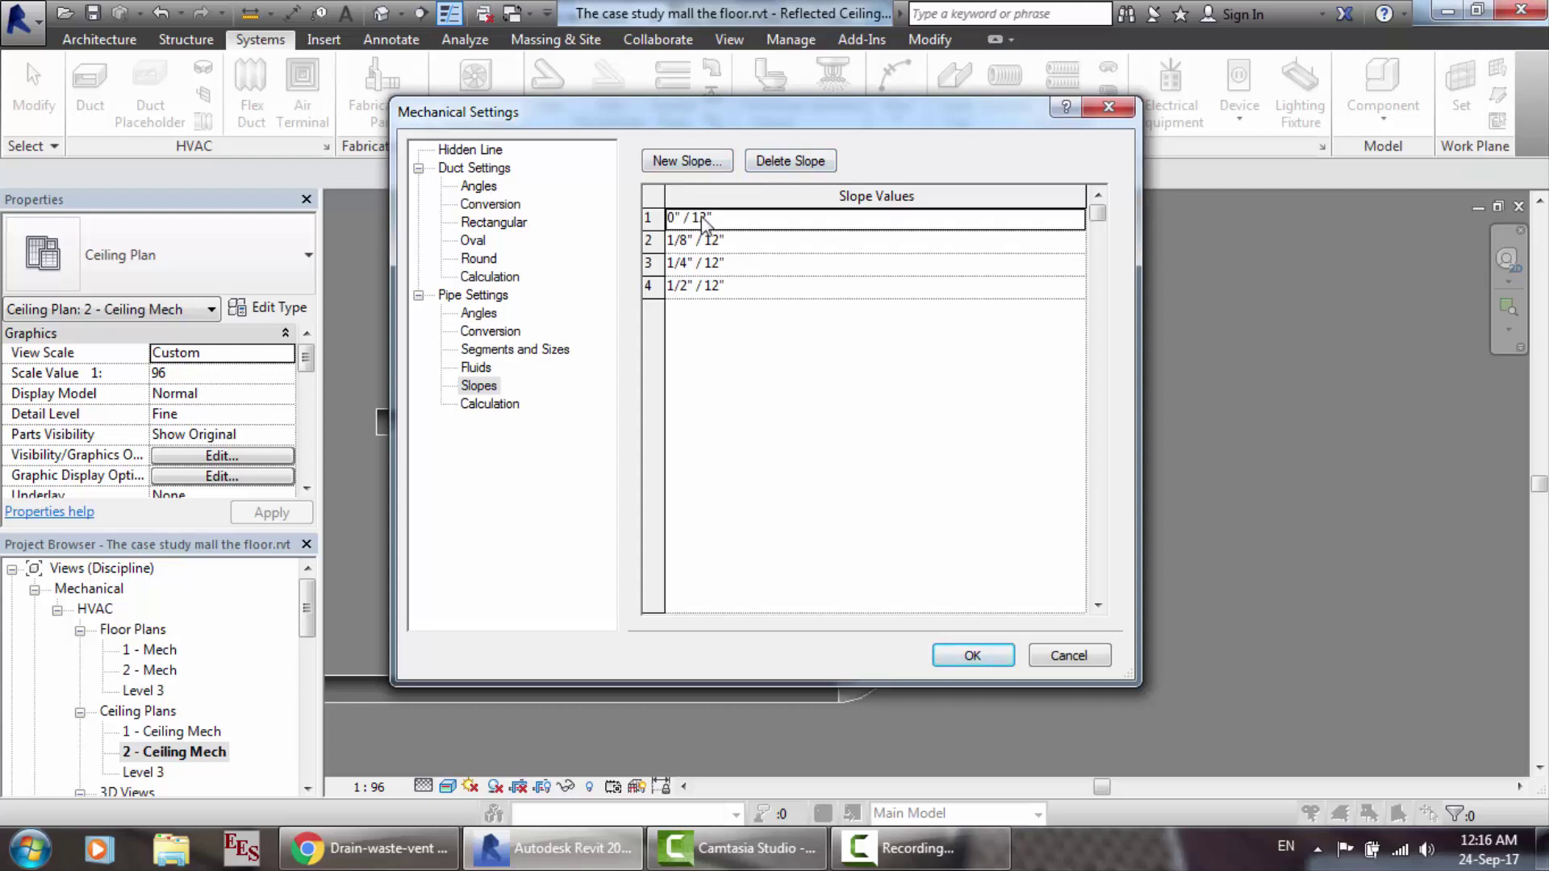
# Step: Add two new pipe slope values, 0.5% and 2%
pyautogui.click(690, 166)
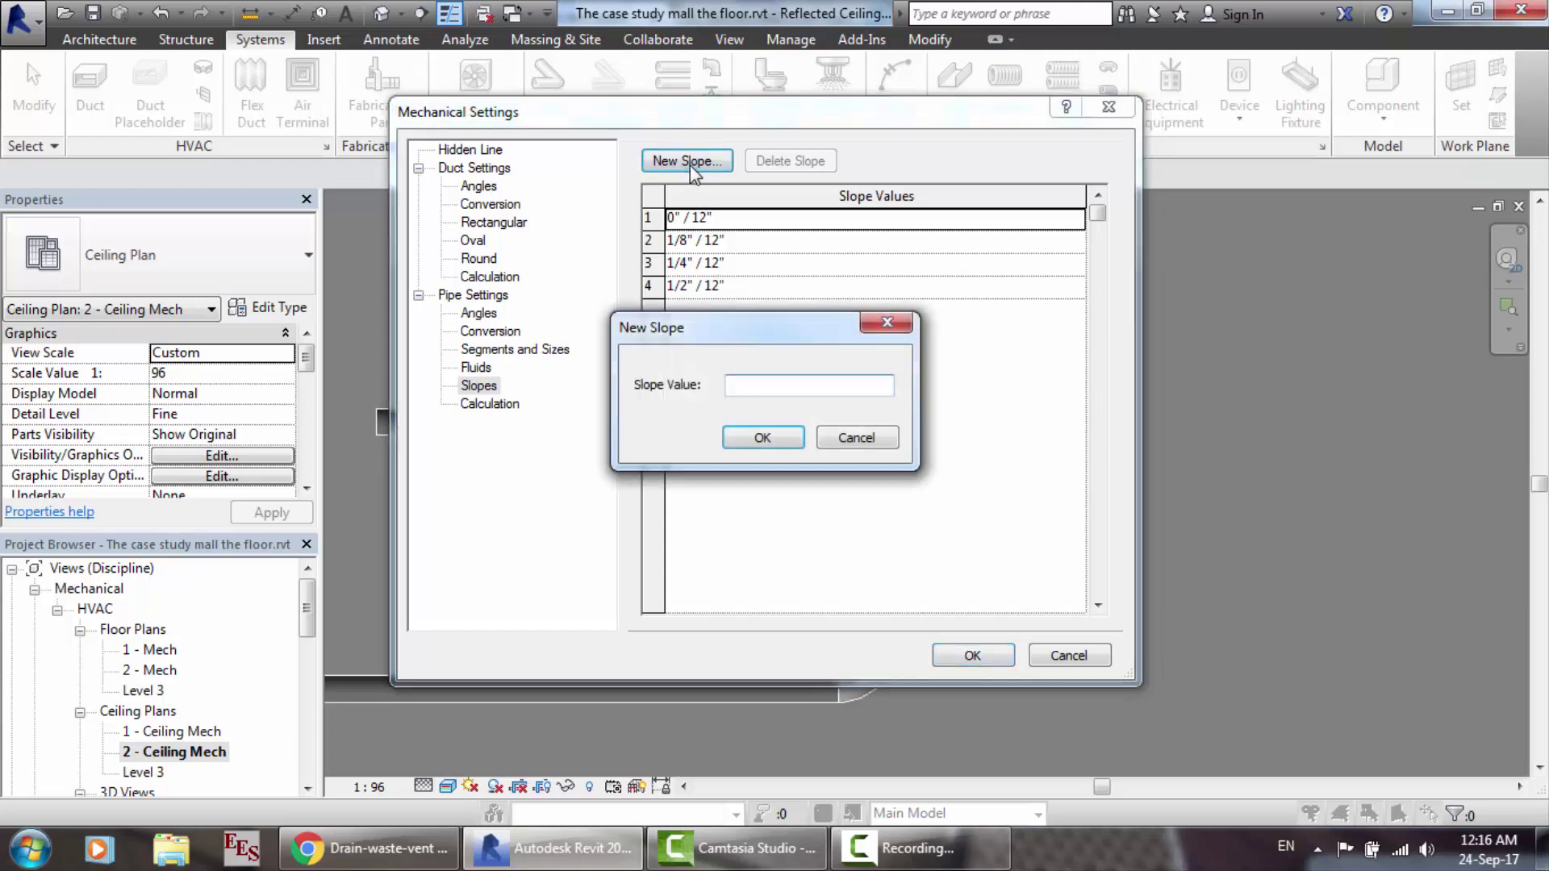
pyautogui.write('0.5%')
pyautogui.press('Return')
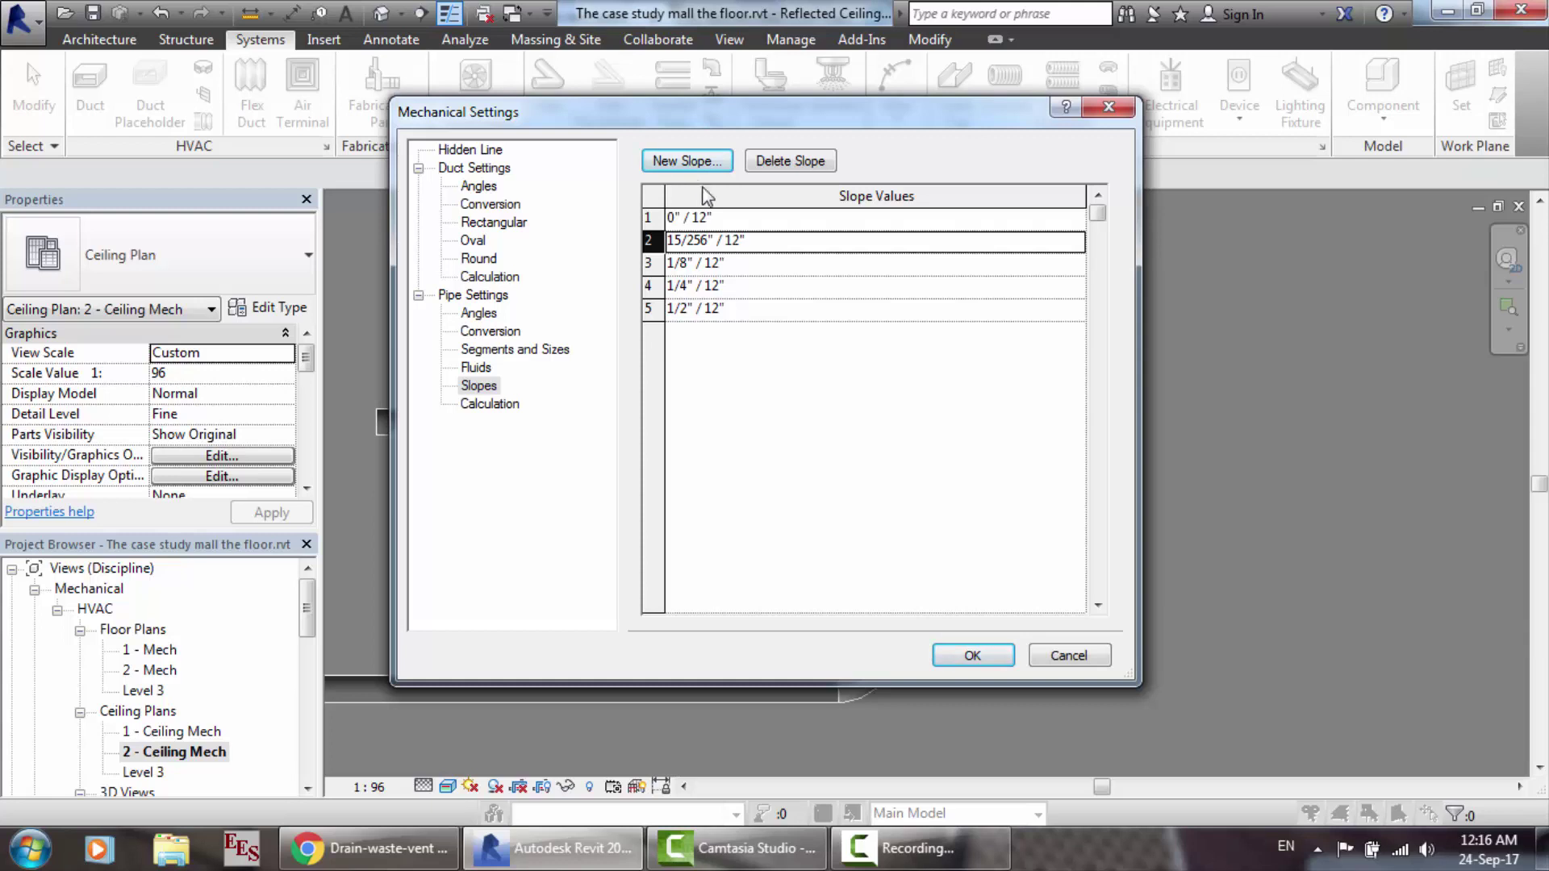
pyautogui.click(690, 161)
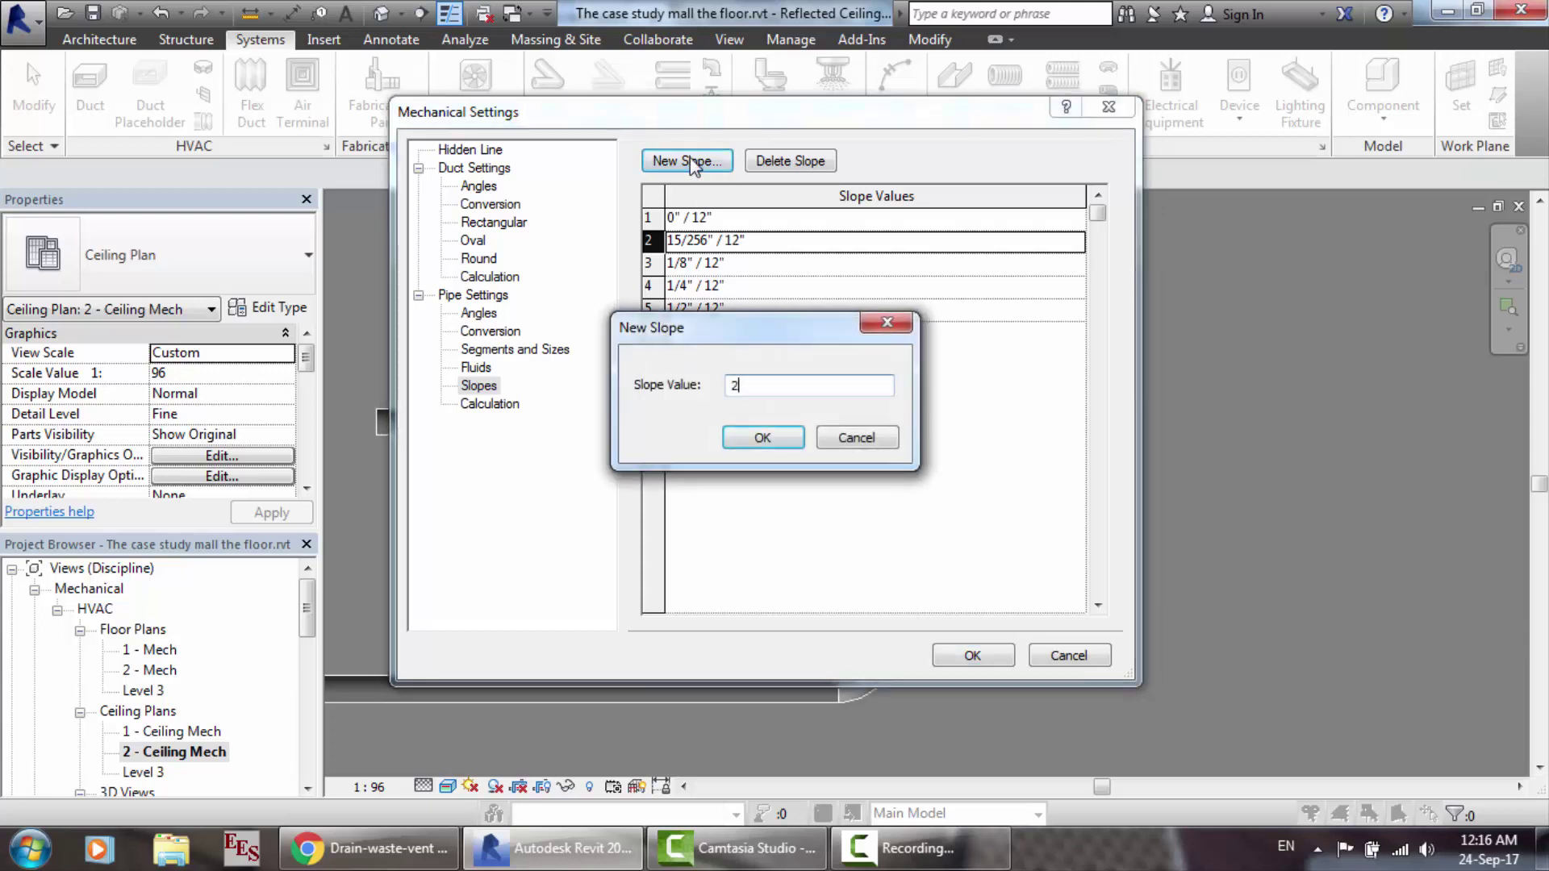
pyautogui.click(762, 439)
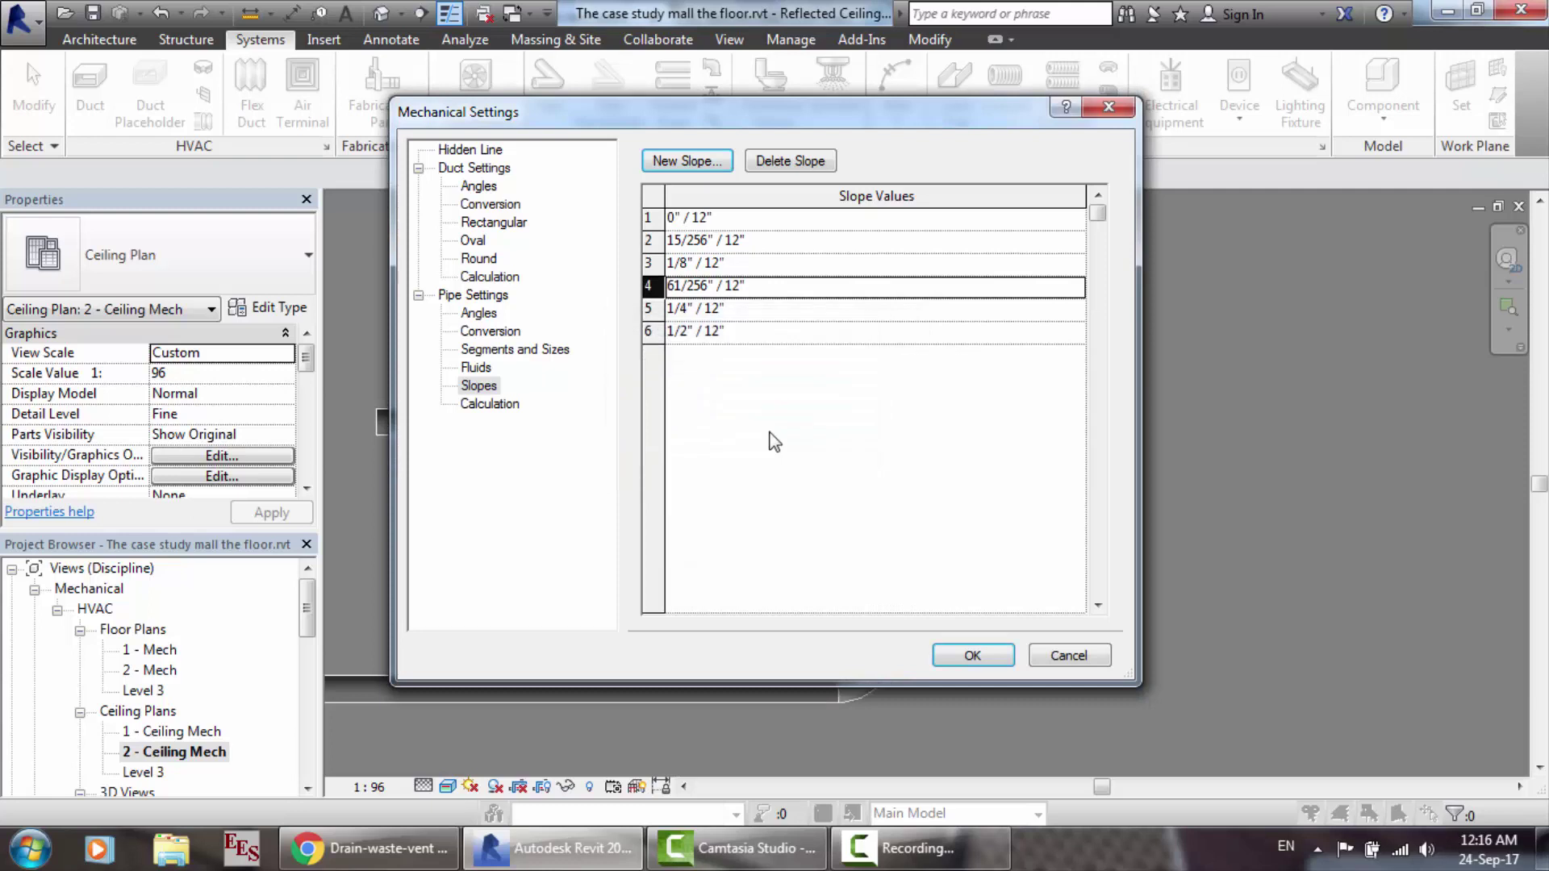
# Step: Try to add a new pipe slope value entered as the ratio 1:200
pyautogui.click(696, 171)
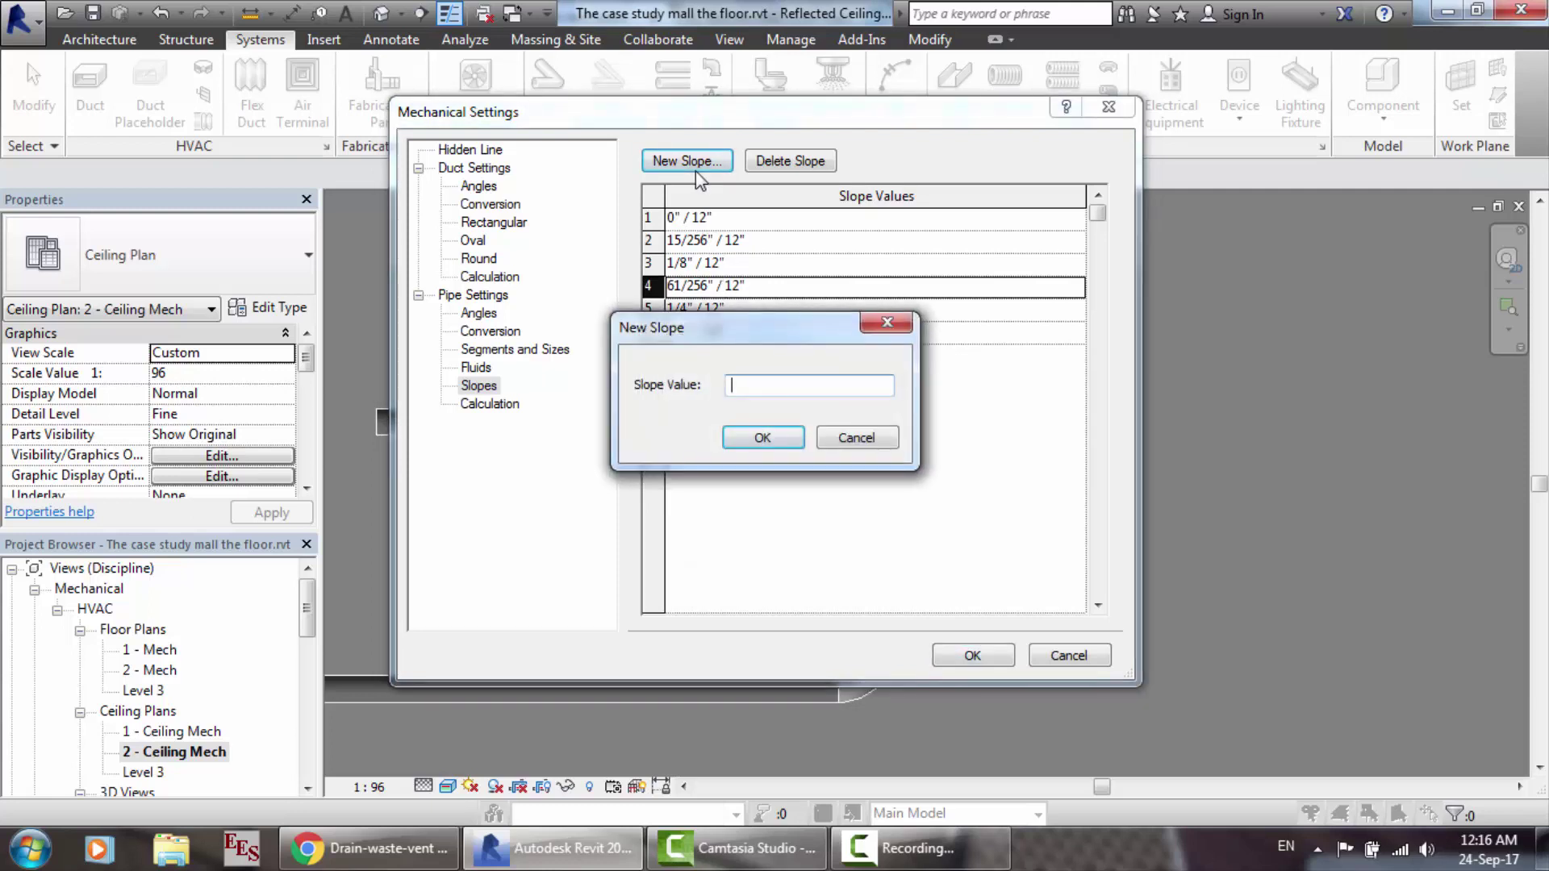
pyautogui.write('1:200')
pyautogui.press('Return')
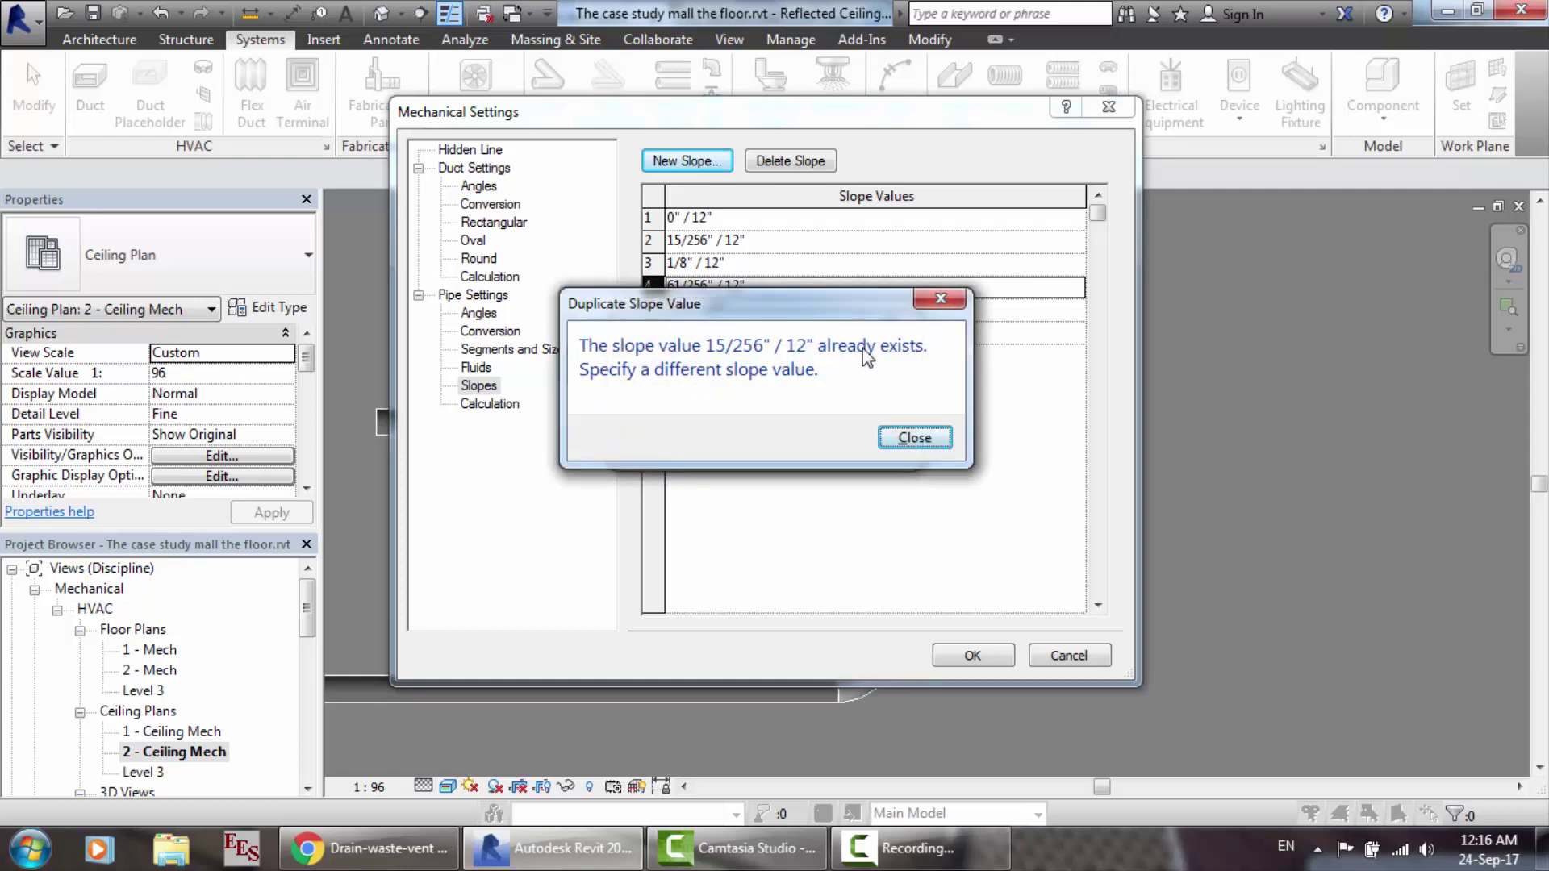
pyautogui.moveTo(720, 306); pyautogui.dragTo(608, 511)
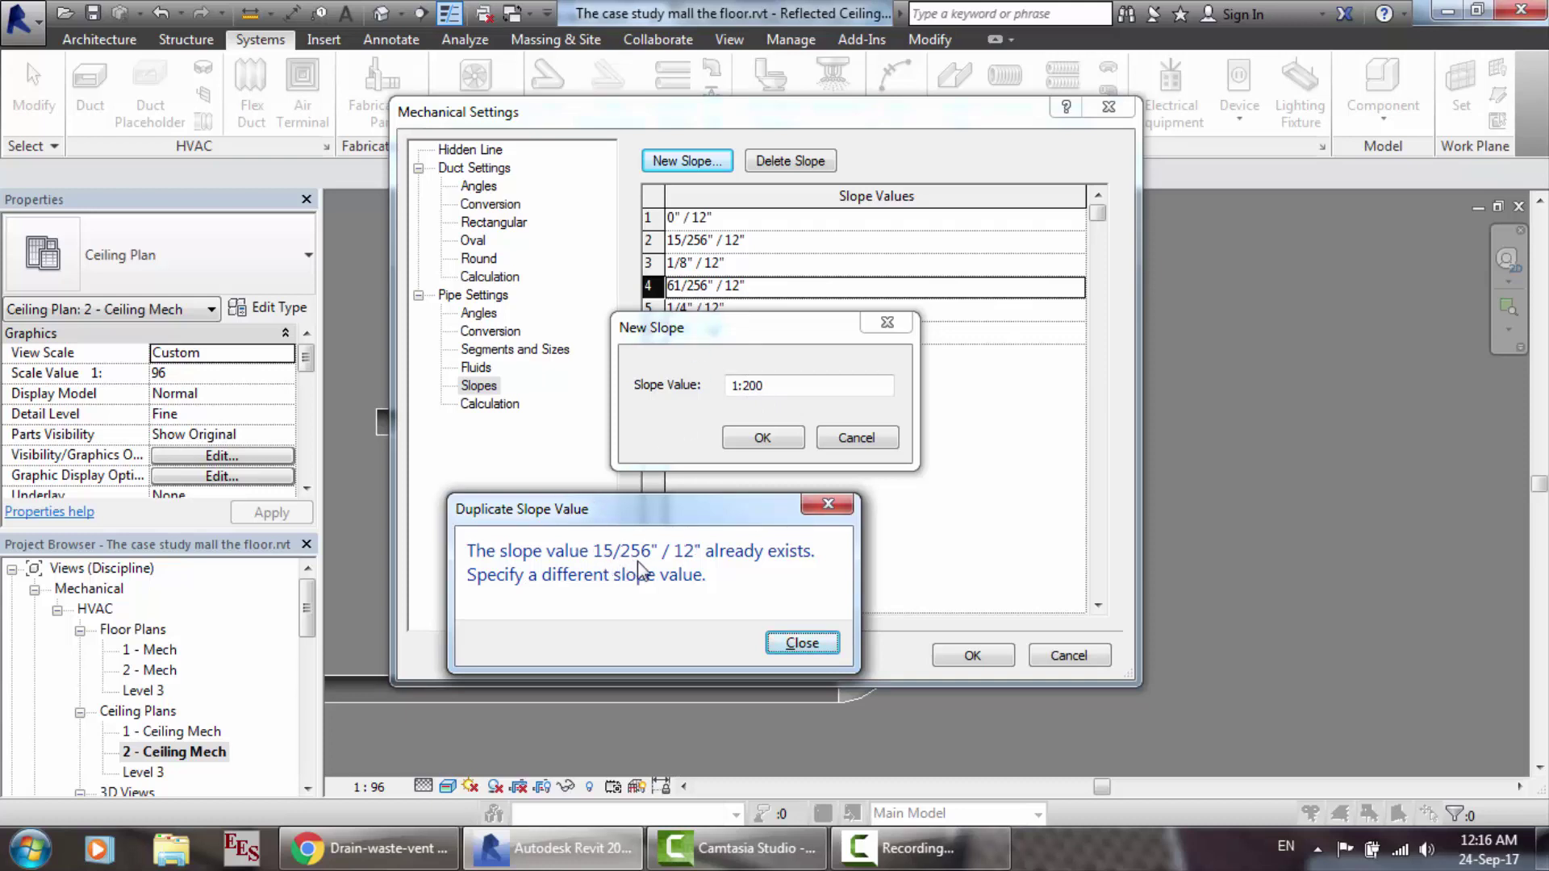
pyautogui.click(920, 848)
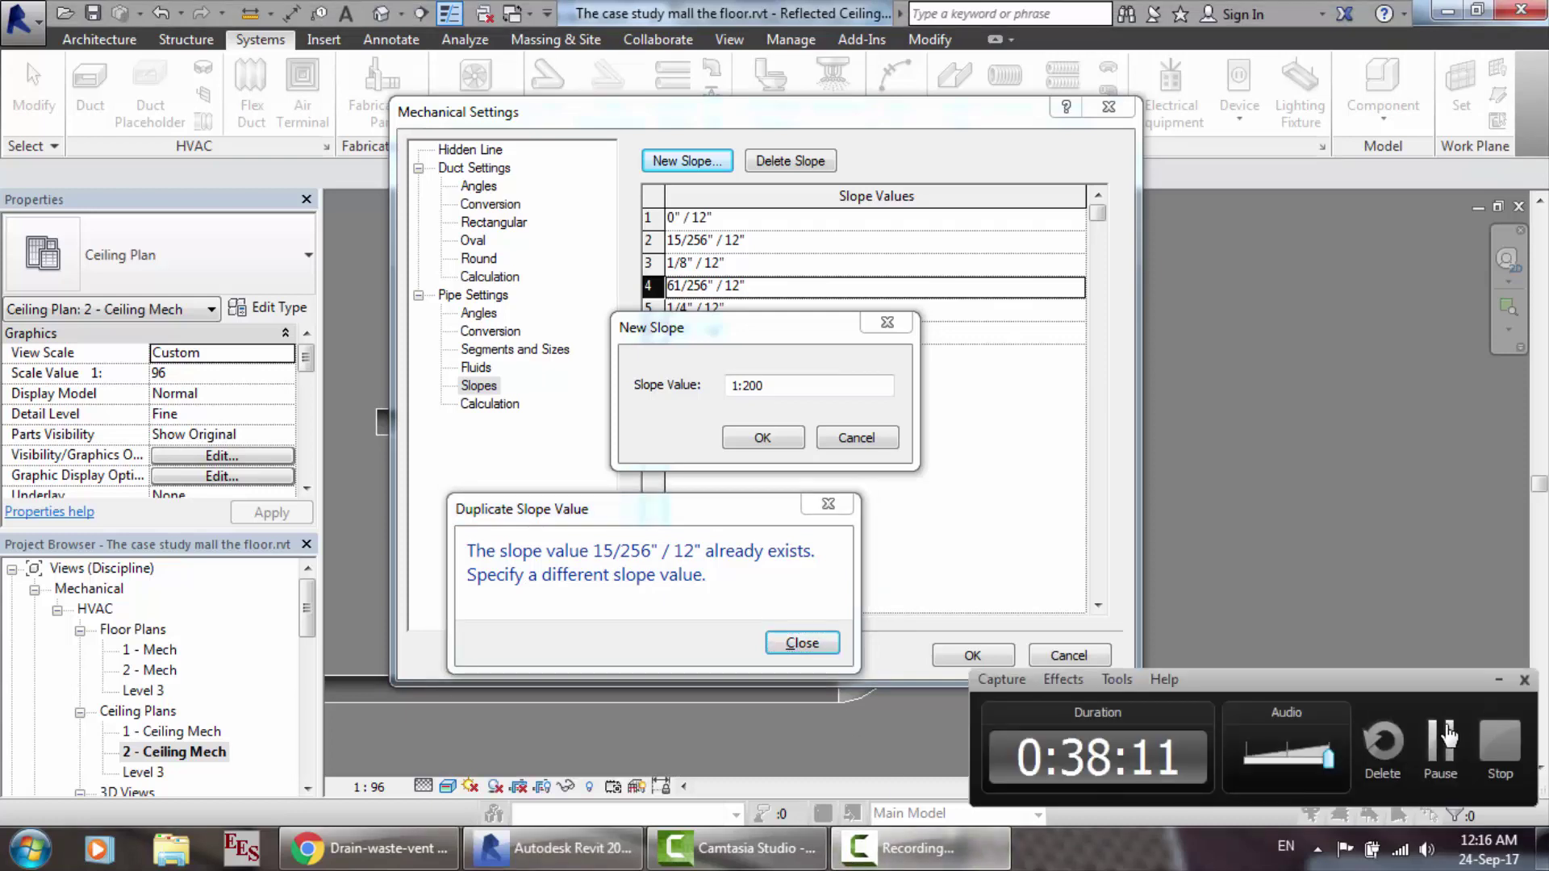
pyautogui.click(1448, 736)
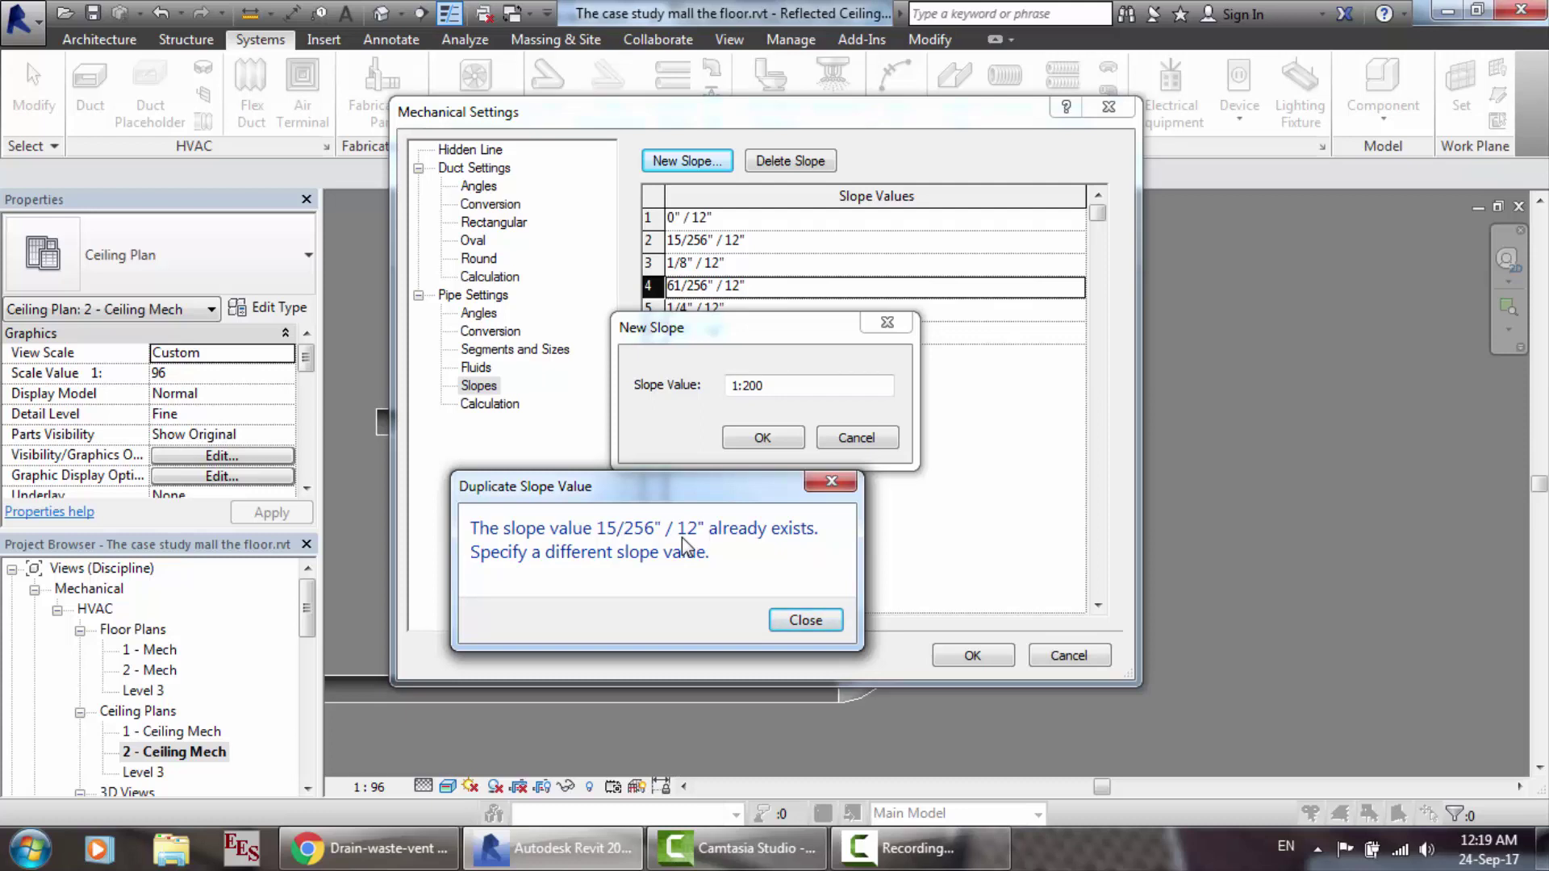
# Step: Try the ratio 1:96 as the new pipe slope value, and leave without adding a slope
pyautogui.click(790, 618)
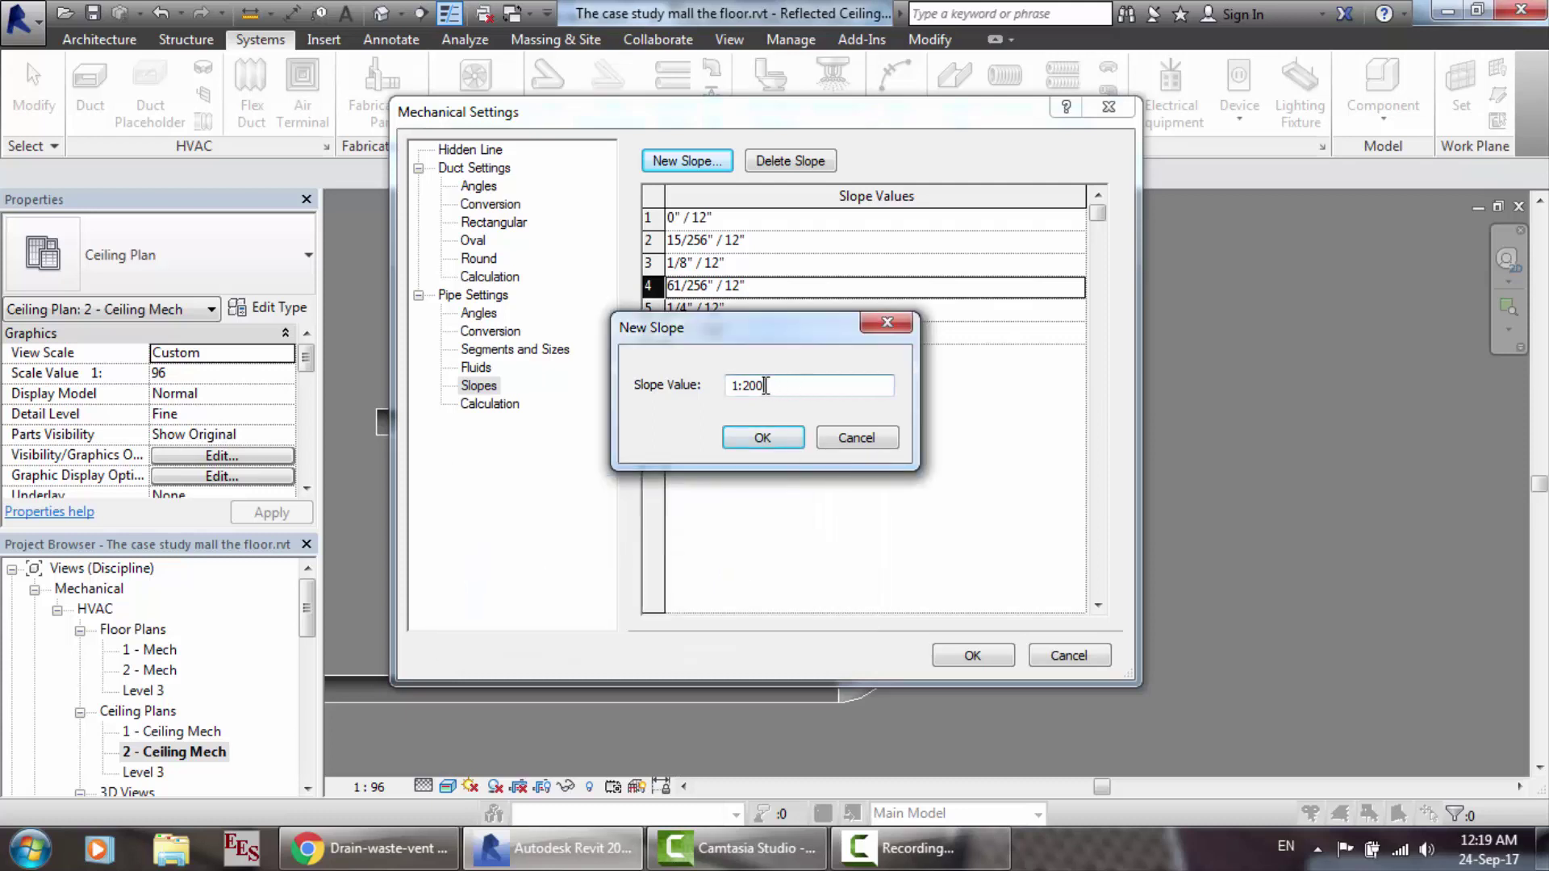
pyautogui.press('BackSpace')
pyautogui.press('BackSpace')
pyautogui.press('BackSpace')
pyautogui.write('1:96')
pyautogui.press('Return')
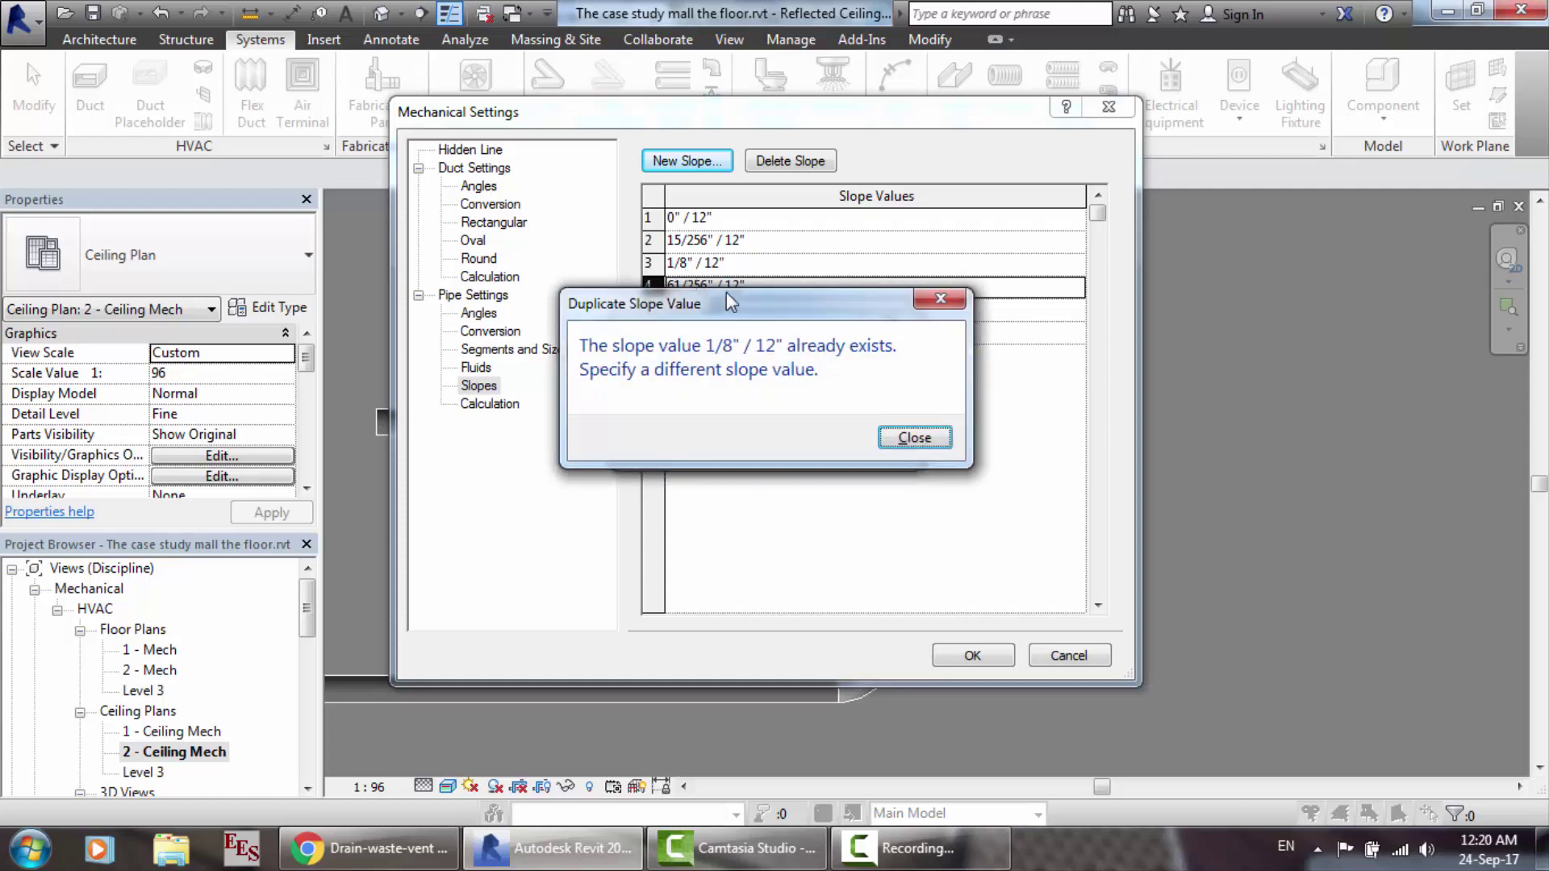
pyautogui.moveTo(726, 301); pyautogui.dragTo(604, 487)
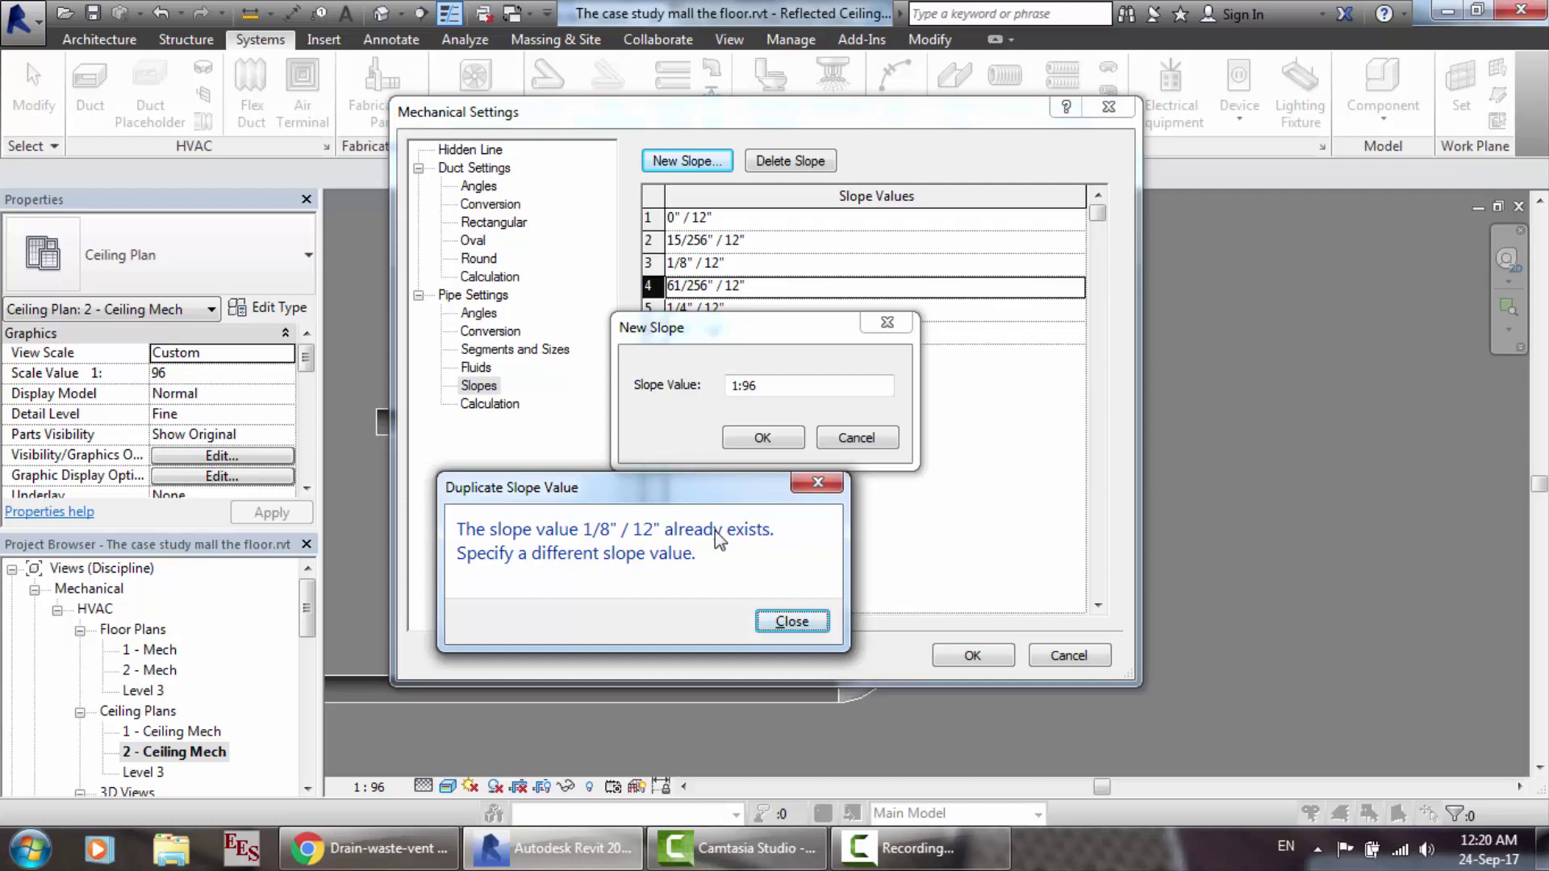
pyautogui.click(786, 622)
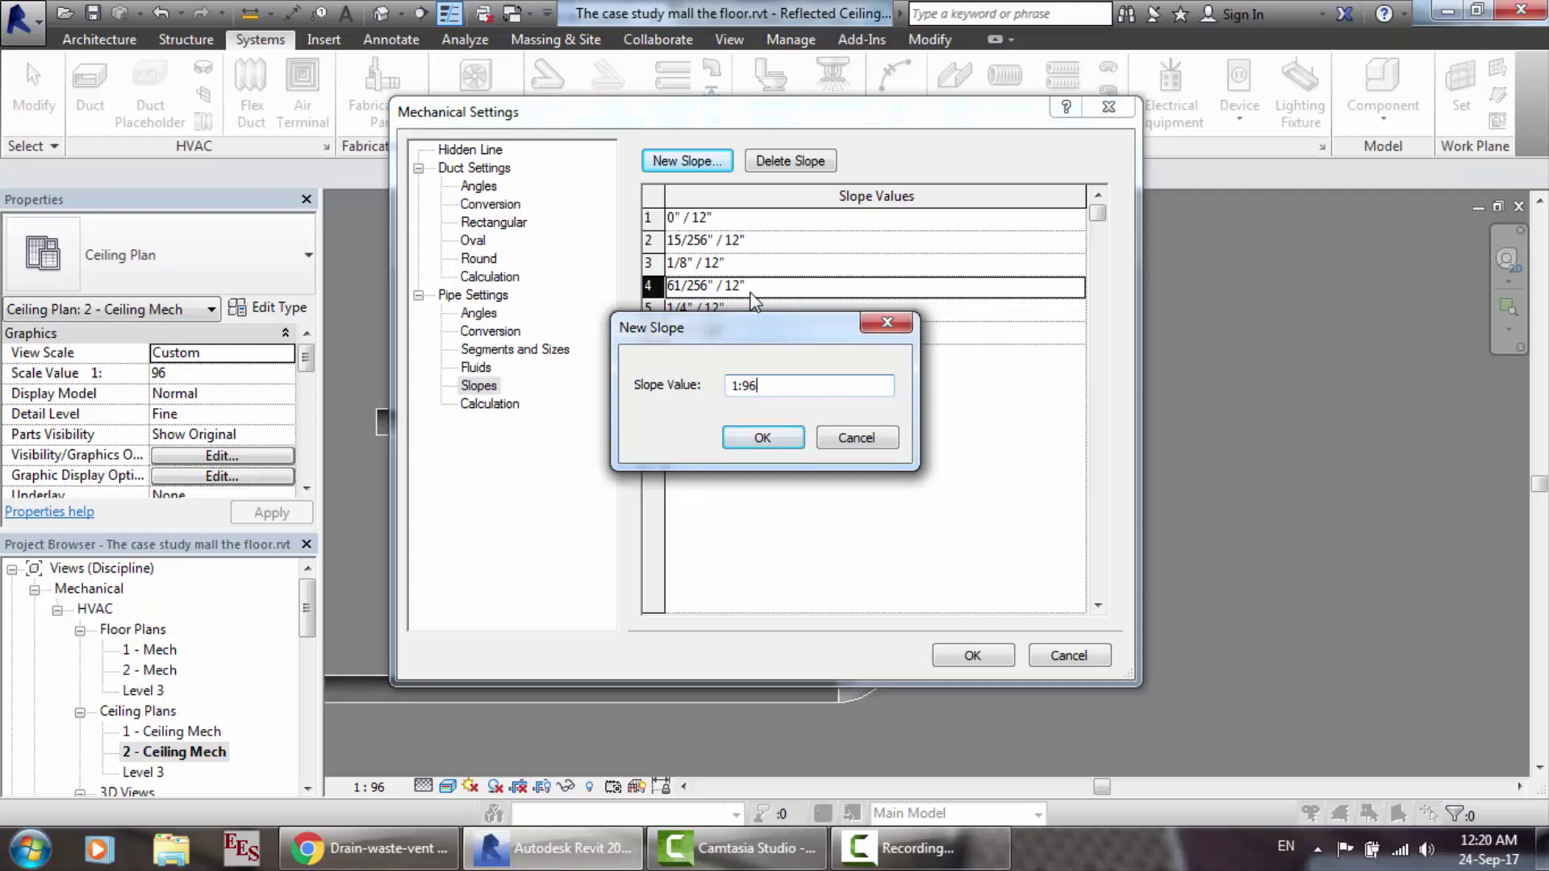
pyautogui.click(856, 437)
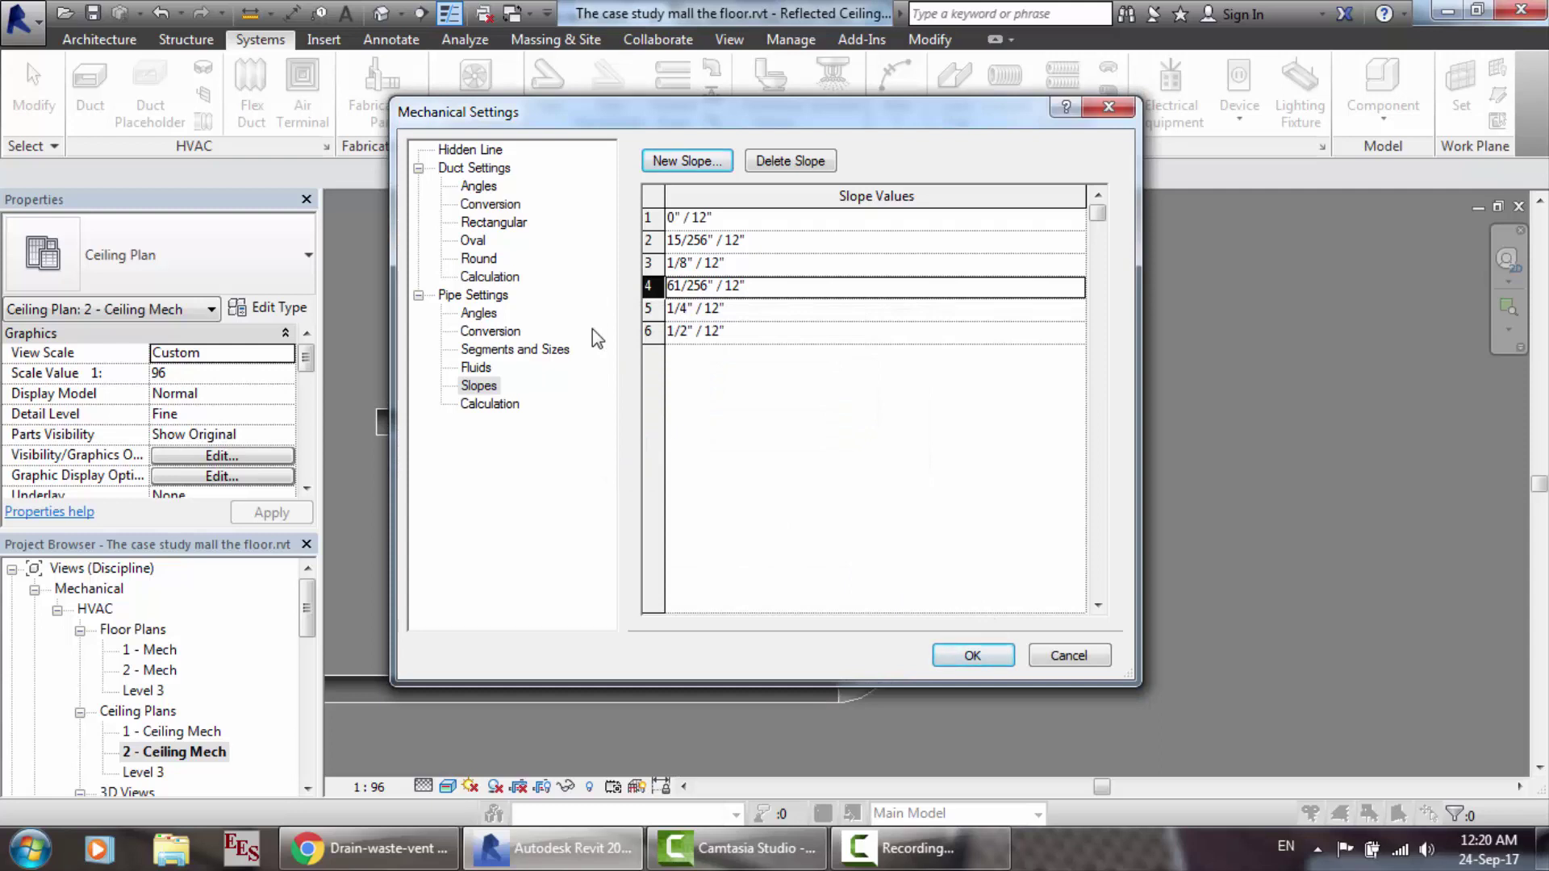
pyautogui.click(920, 848)
pyautogui.click(1405, 747)
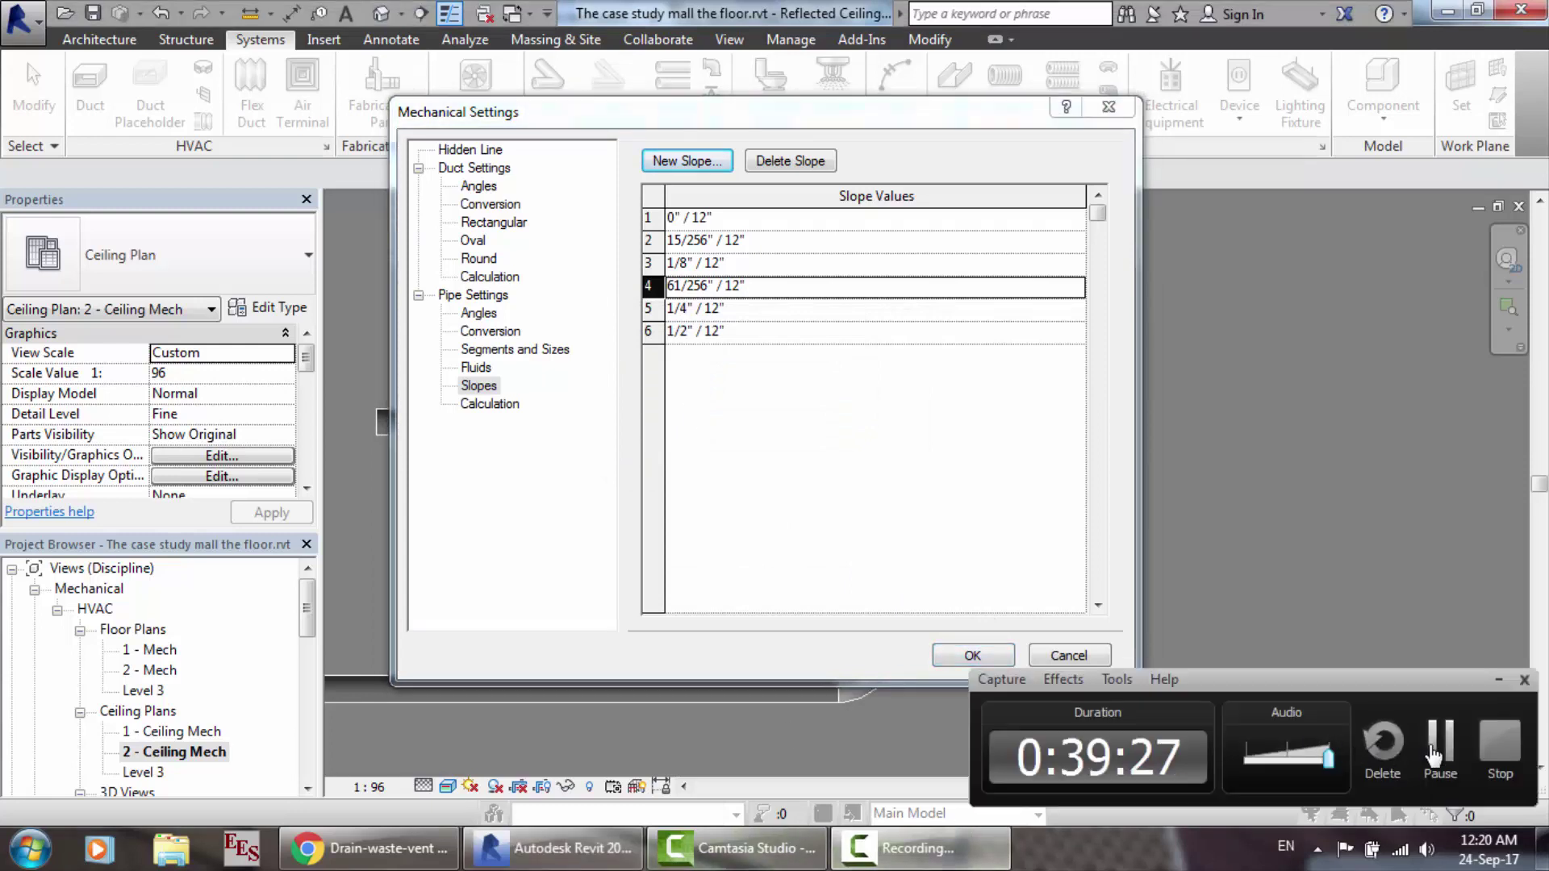
pyautogui.press('F9')
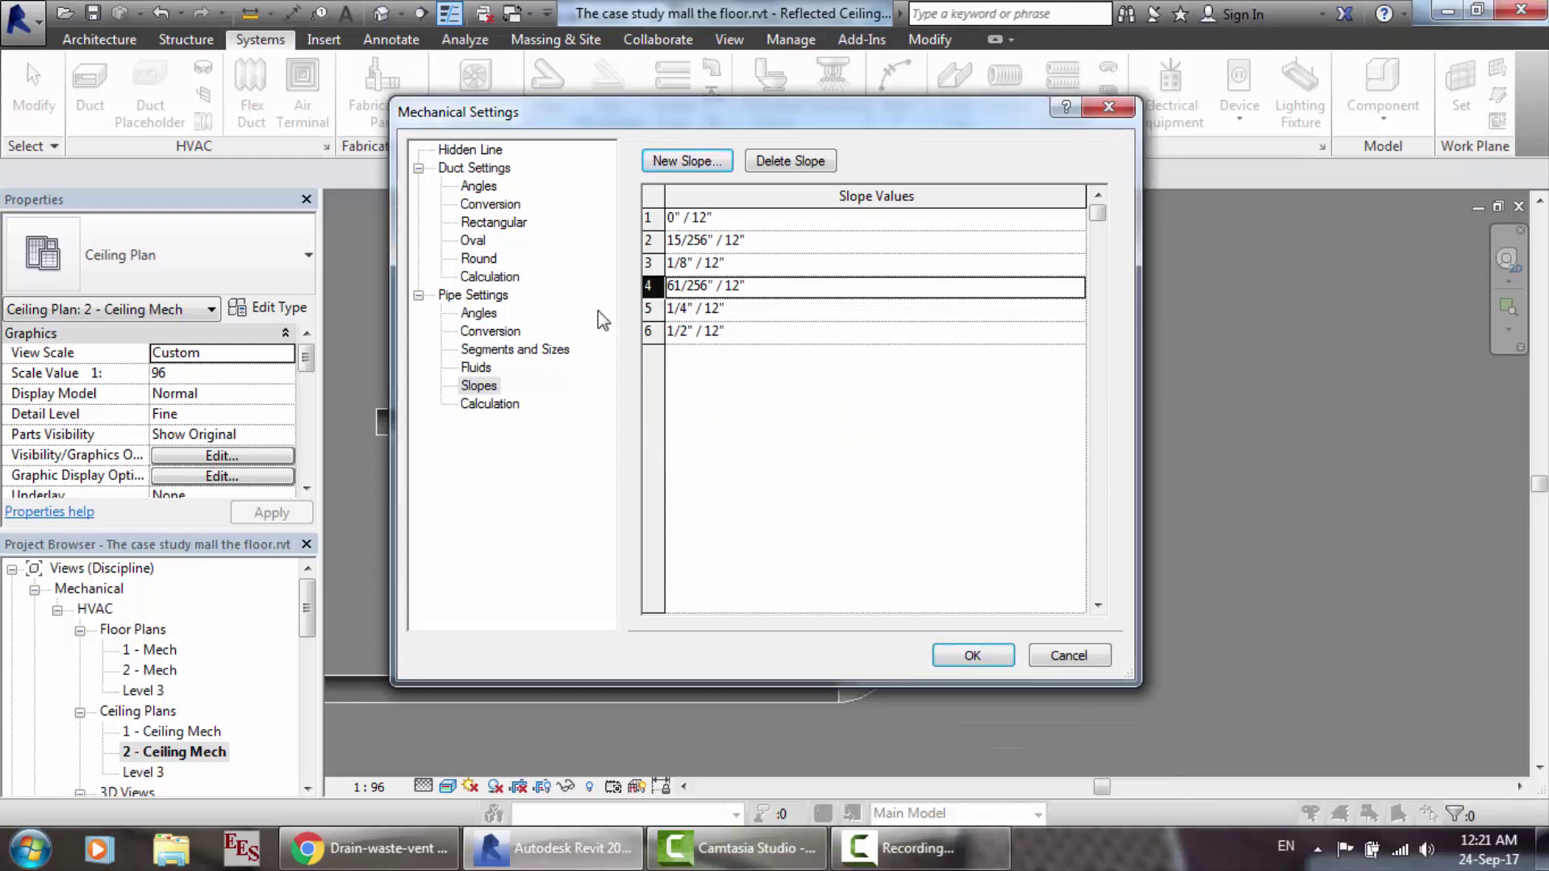
# Step: Open the pipe Calculation page, switch the pressure drop method to Colebrook Equation, and examine its formulas
pyautogui.click(473, 405)
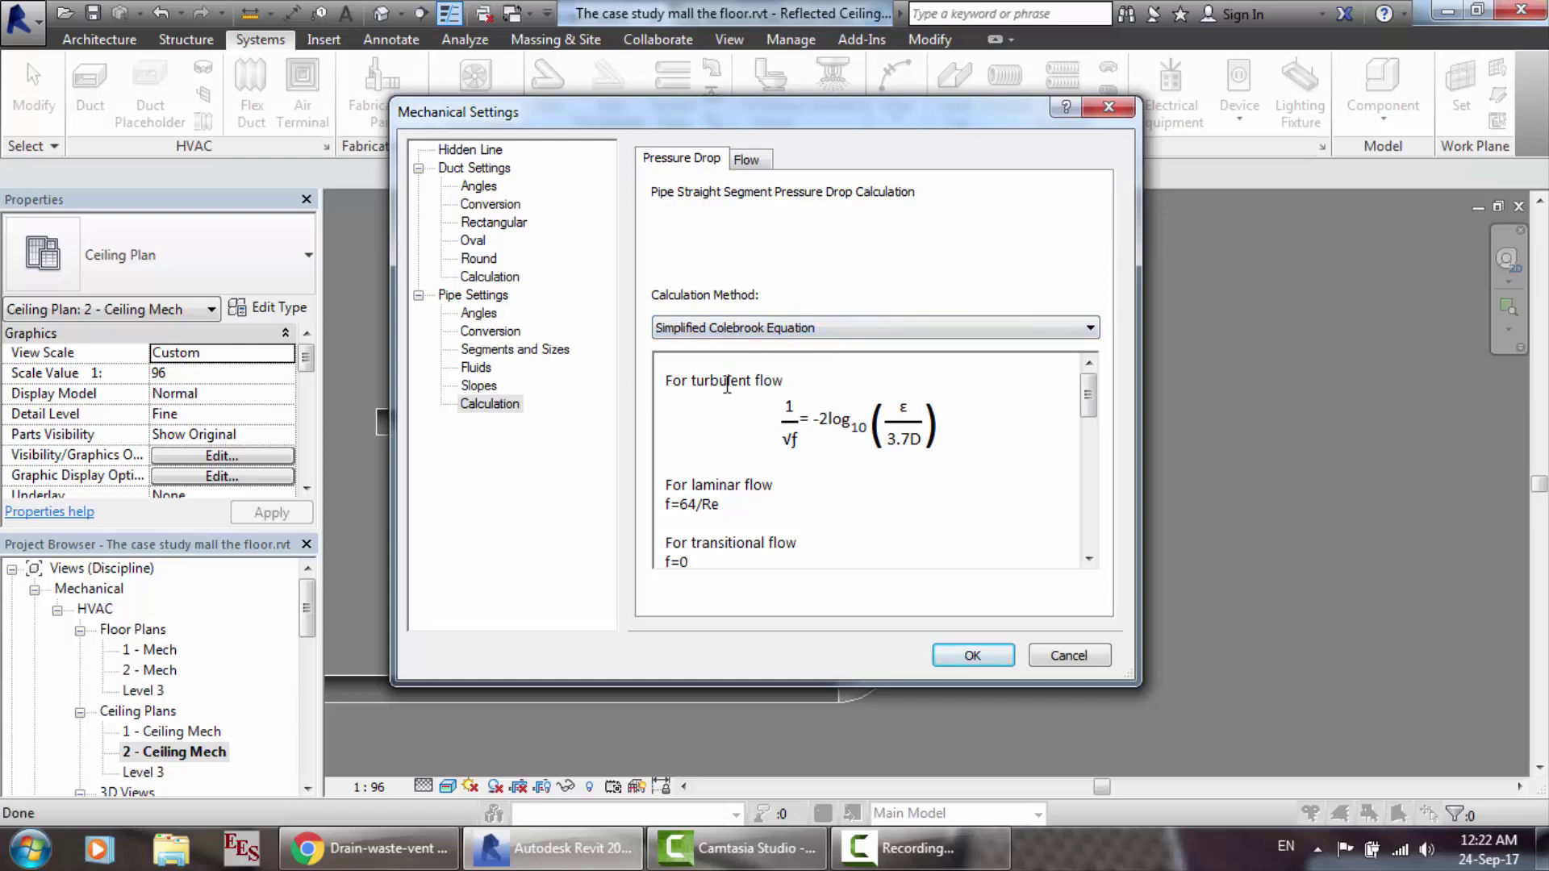
pyautogui.moveTo(1092, 401); pyautogui.dragTo(1085, 345)
pyautogui.click(1089, 328)
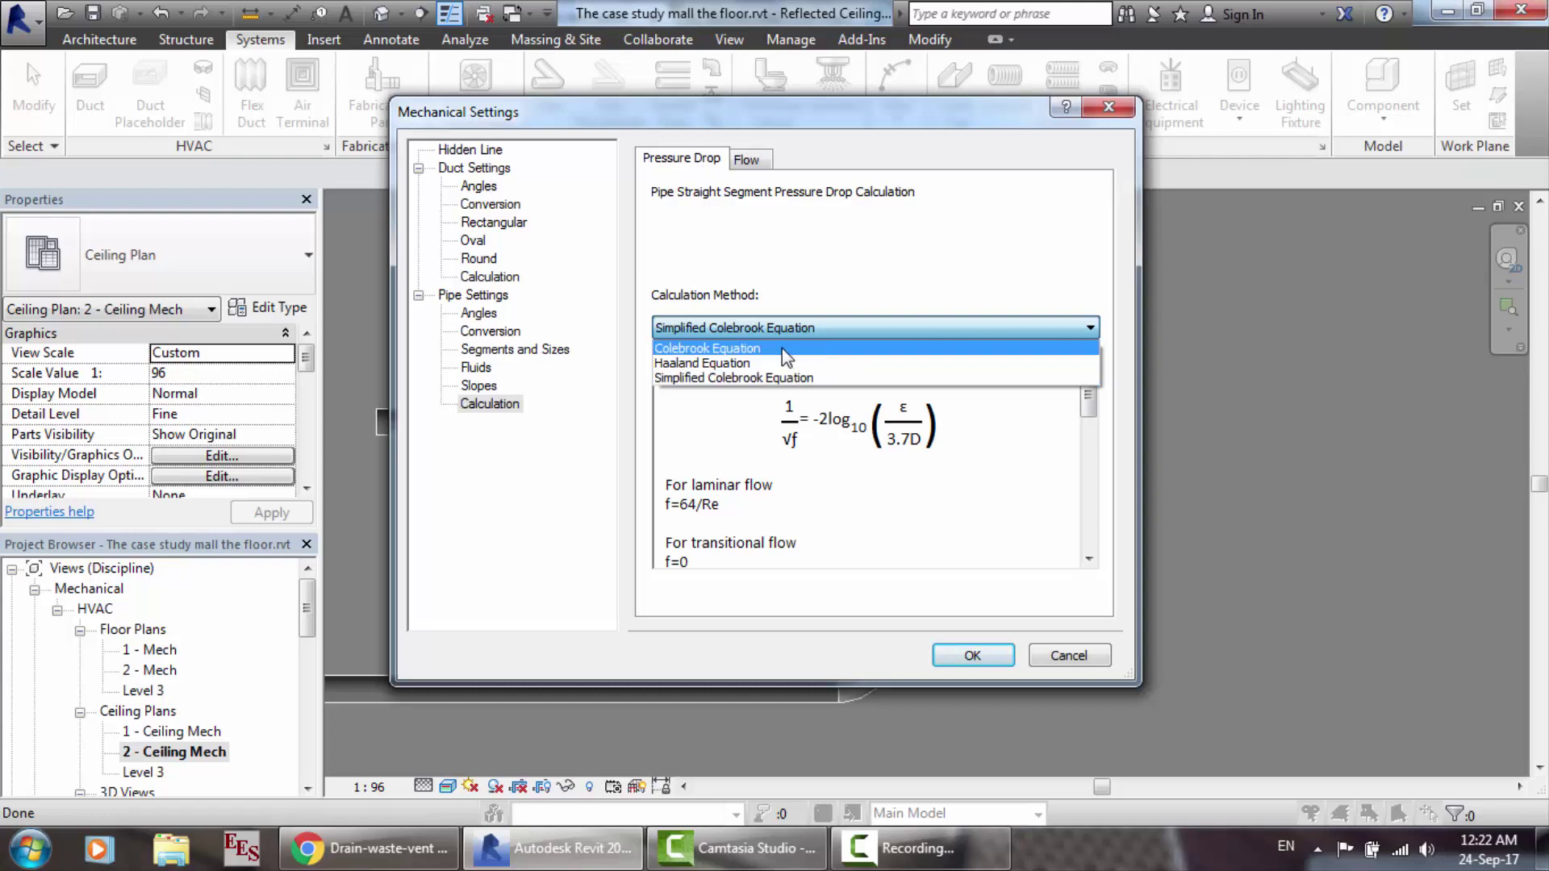
pyautogui.click(730, 349)
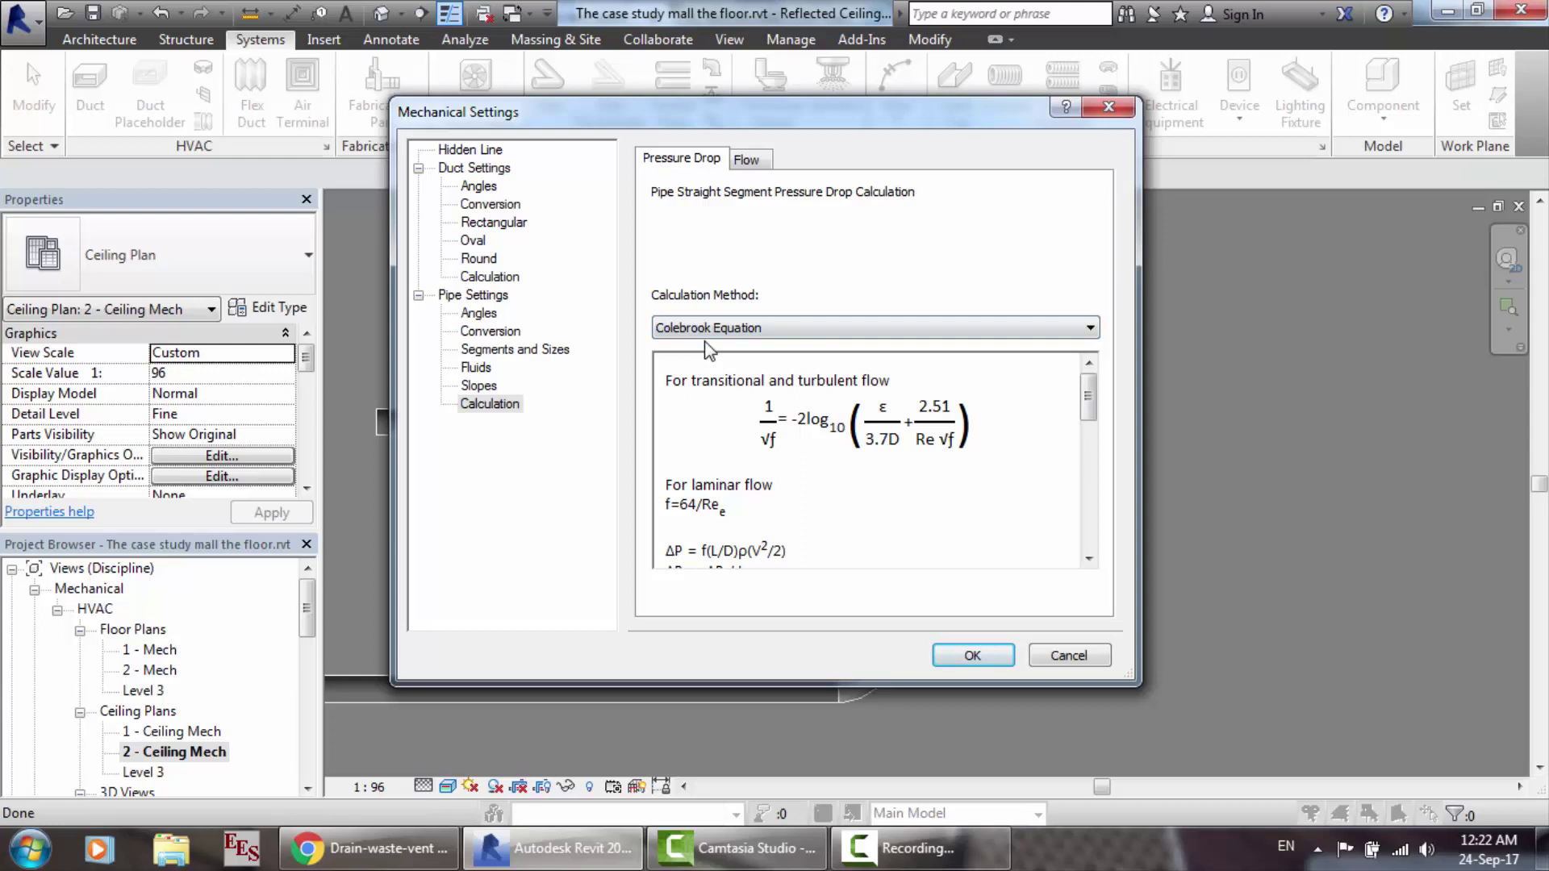
pyautogui.moveTo(1089, 411)
pyautogui.mouseDown()
pyautogui.moveTo(1086, 528)
pyautogui.moveTo(1083, 390)
pyautogui.mouseUp()
# Step: Set the pipe pressure drop calculation method to Haaland Equation and examine its formulas
pyautogui.click(847, 329)
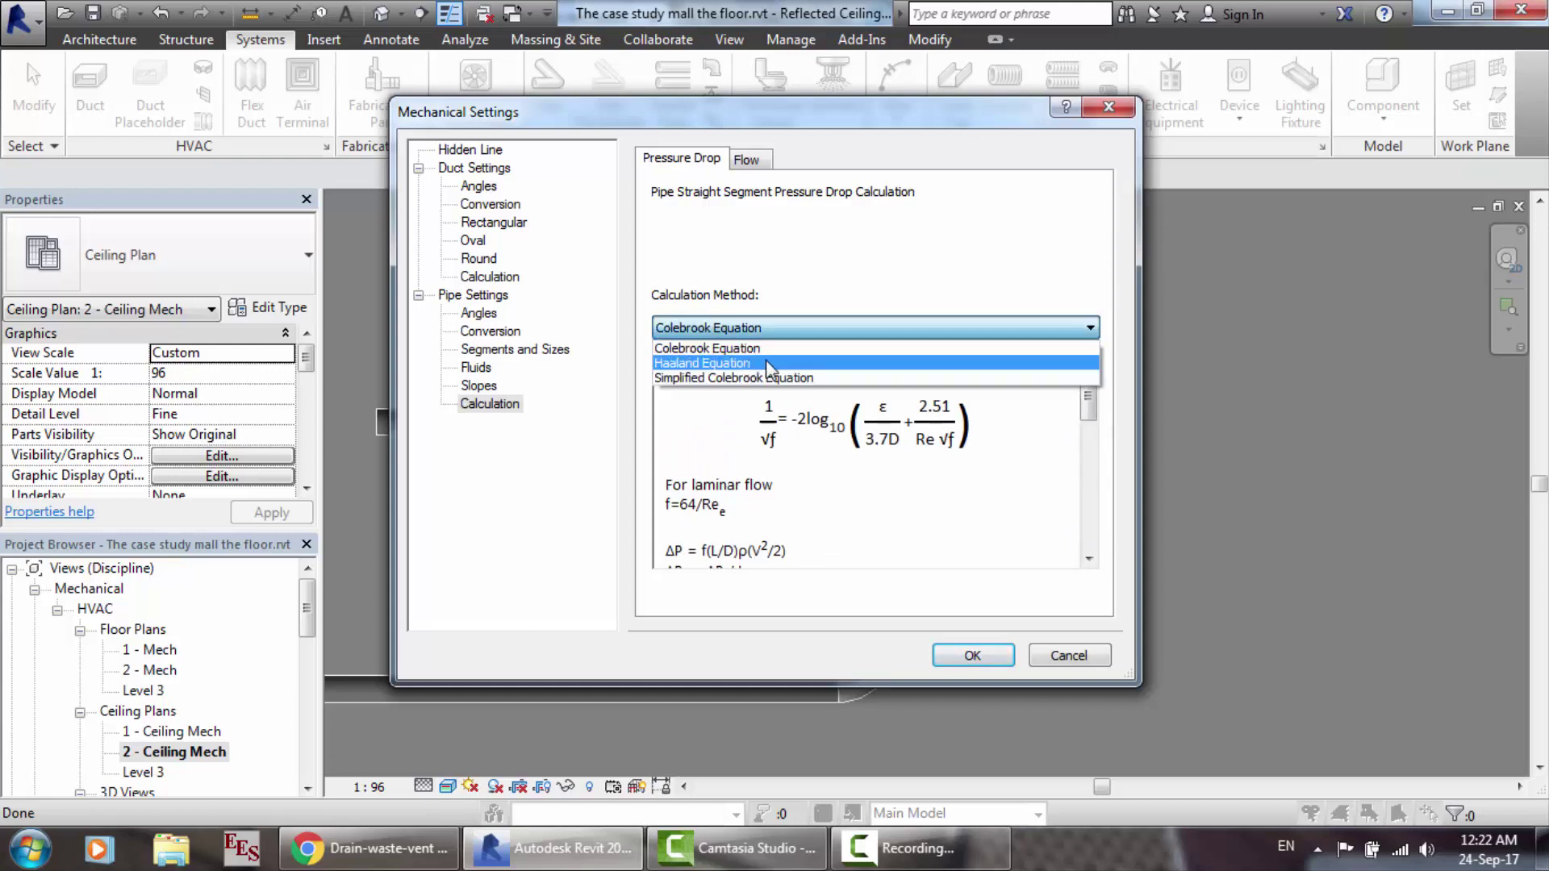
pyautogui.click(763, 364)
pyautogui.moveTo(1087, 392); pyautogui.dragTo(1094, 528)
pyautogui.scroll(5, 1088, 404)
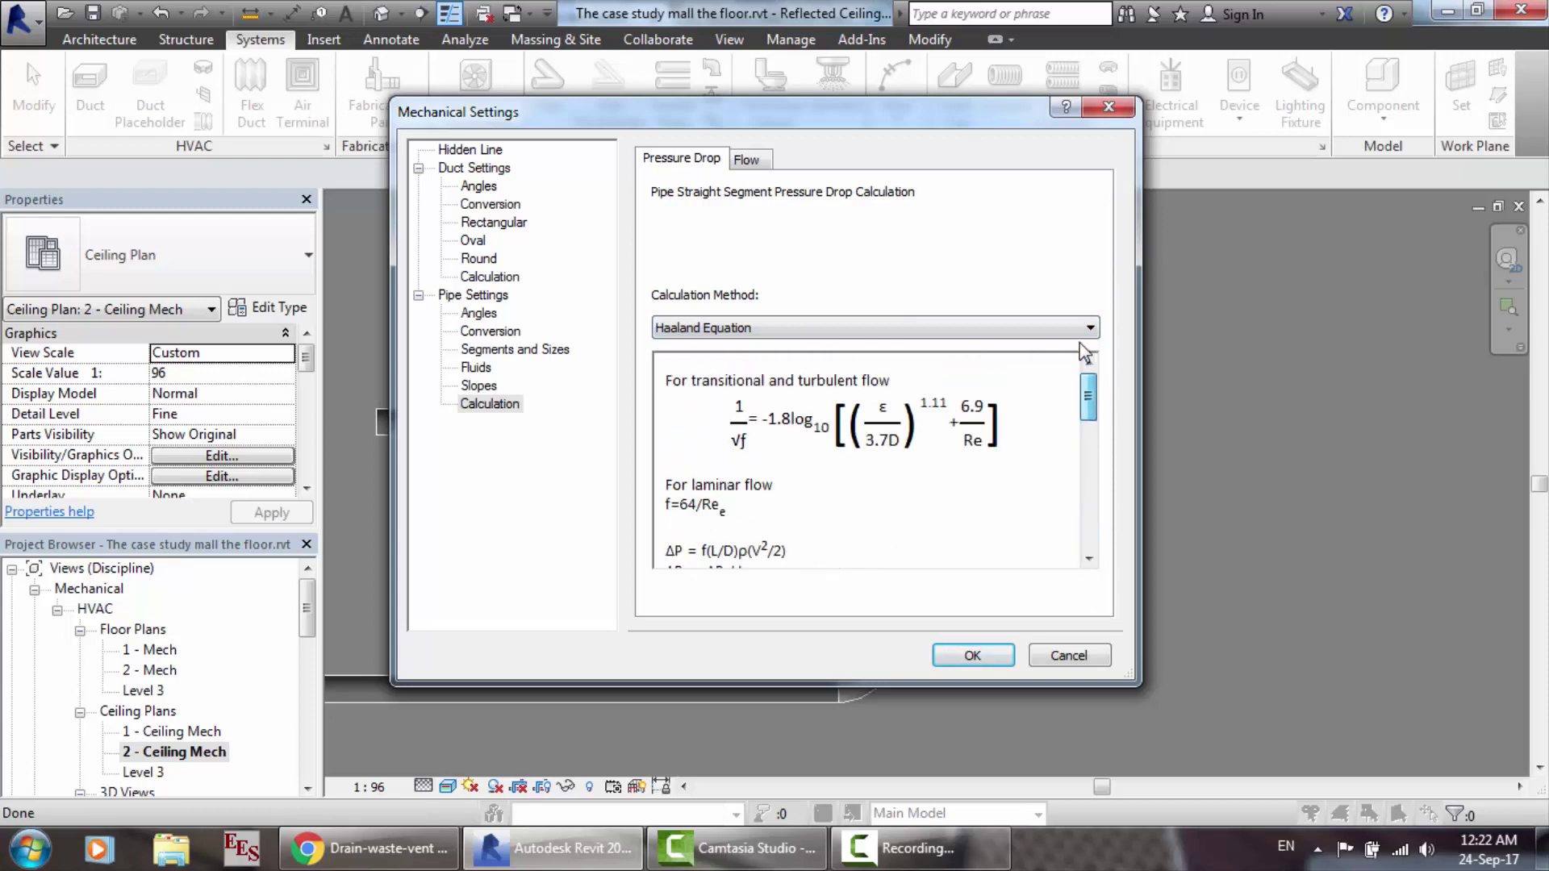
# Step: Set the pipe pressure drop method to Simplified Colebrook Equation, review the Plumbing Fixture Flow method, and accept the mechanical settings
pyautogui.click(854, 330)
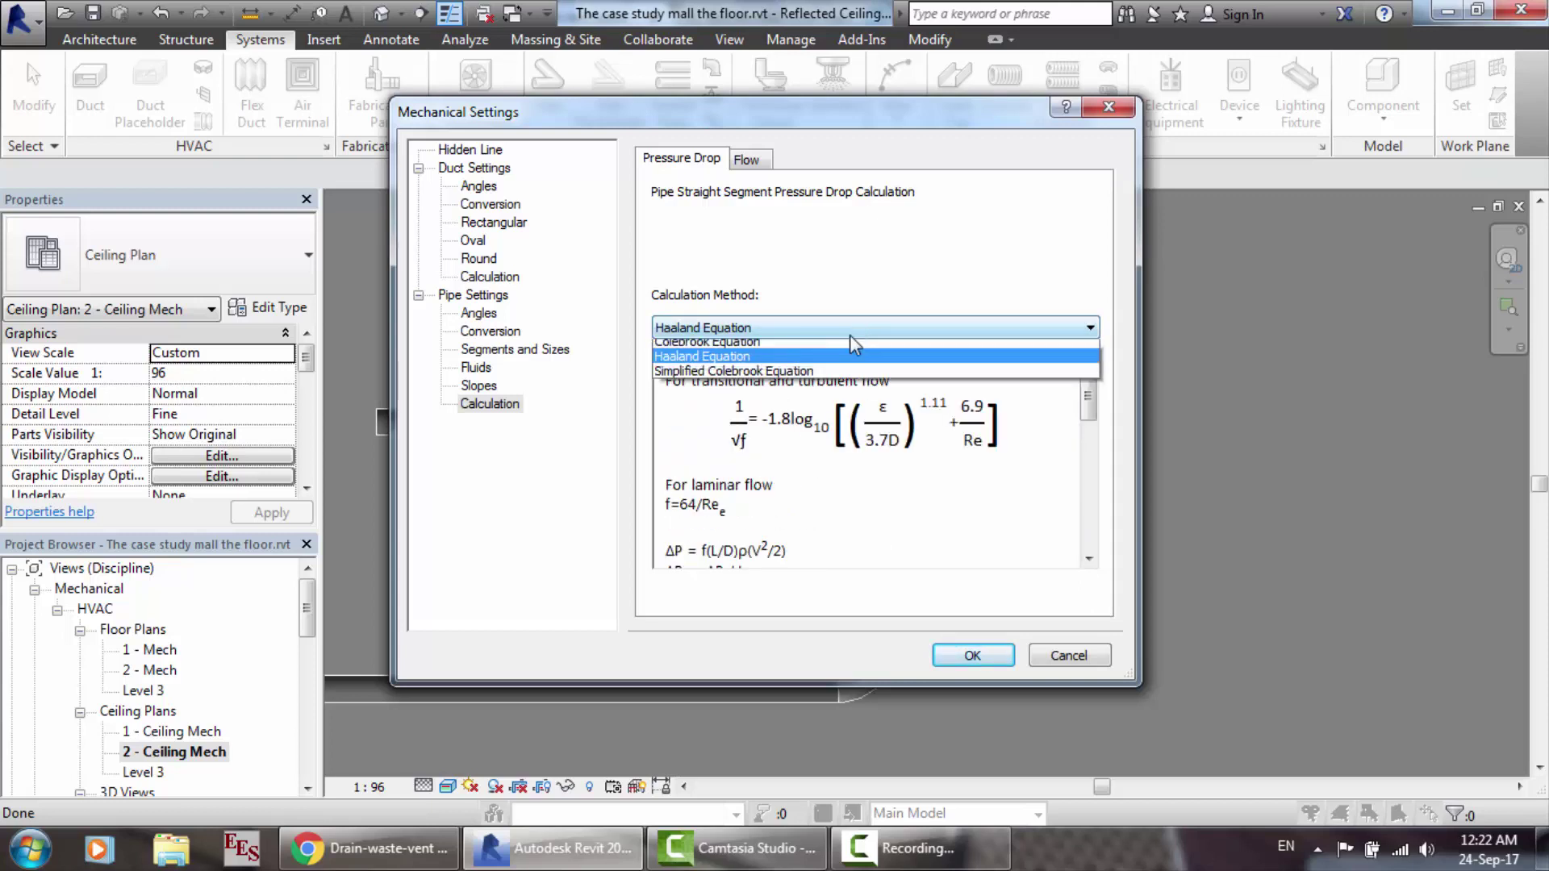
pyautogui.click(730, 382)
pyautogui.click(759, 160)
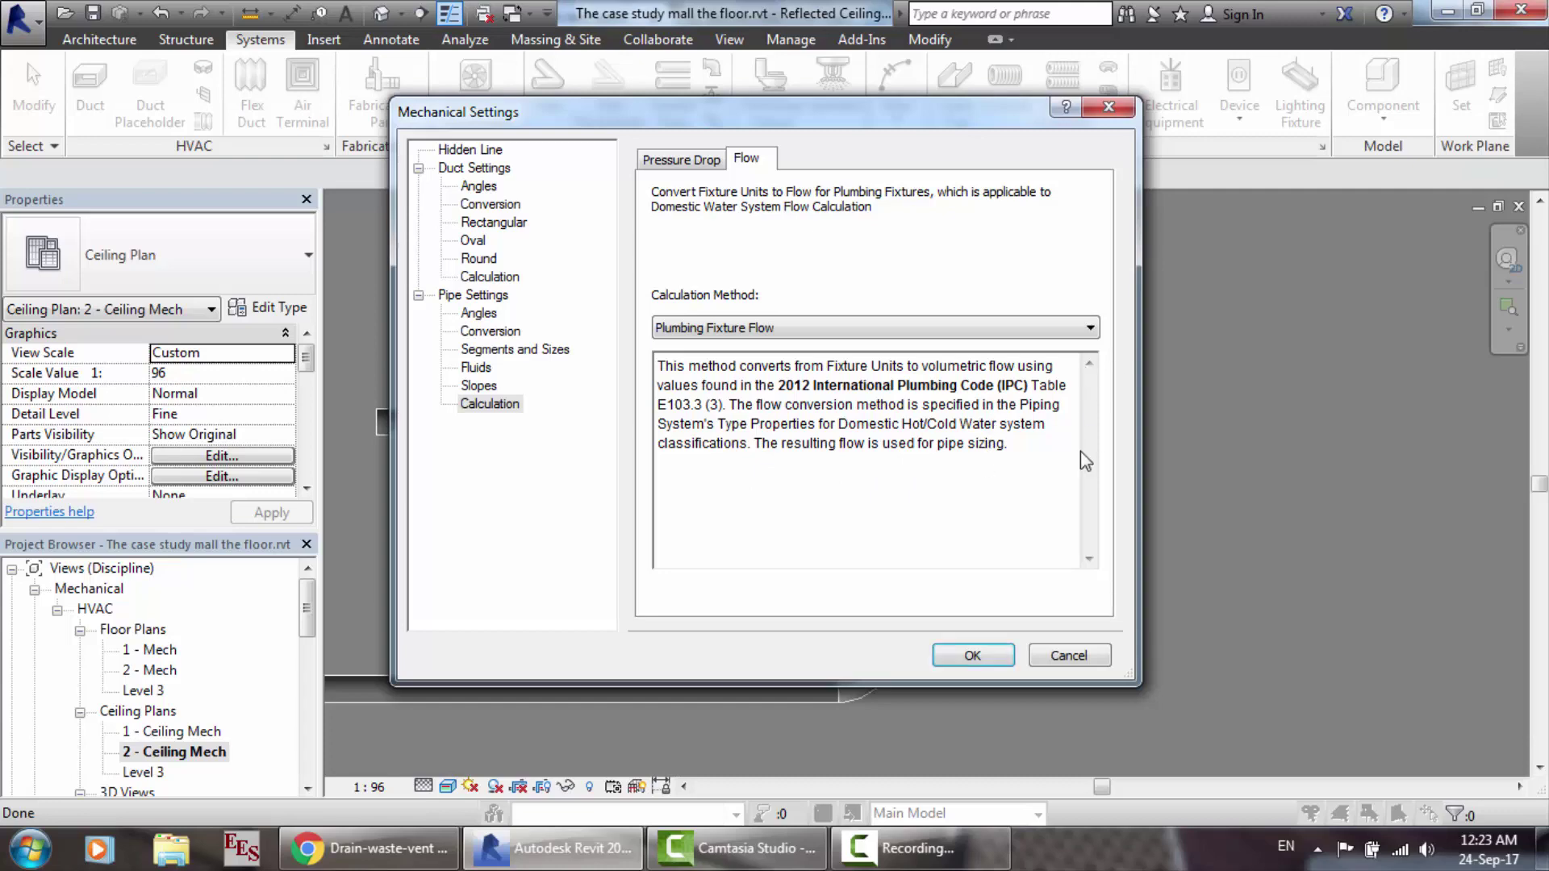
pyautogui.click(972, 653)
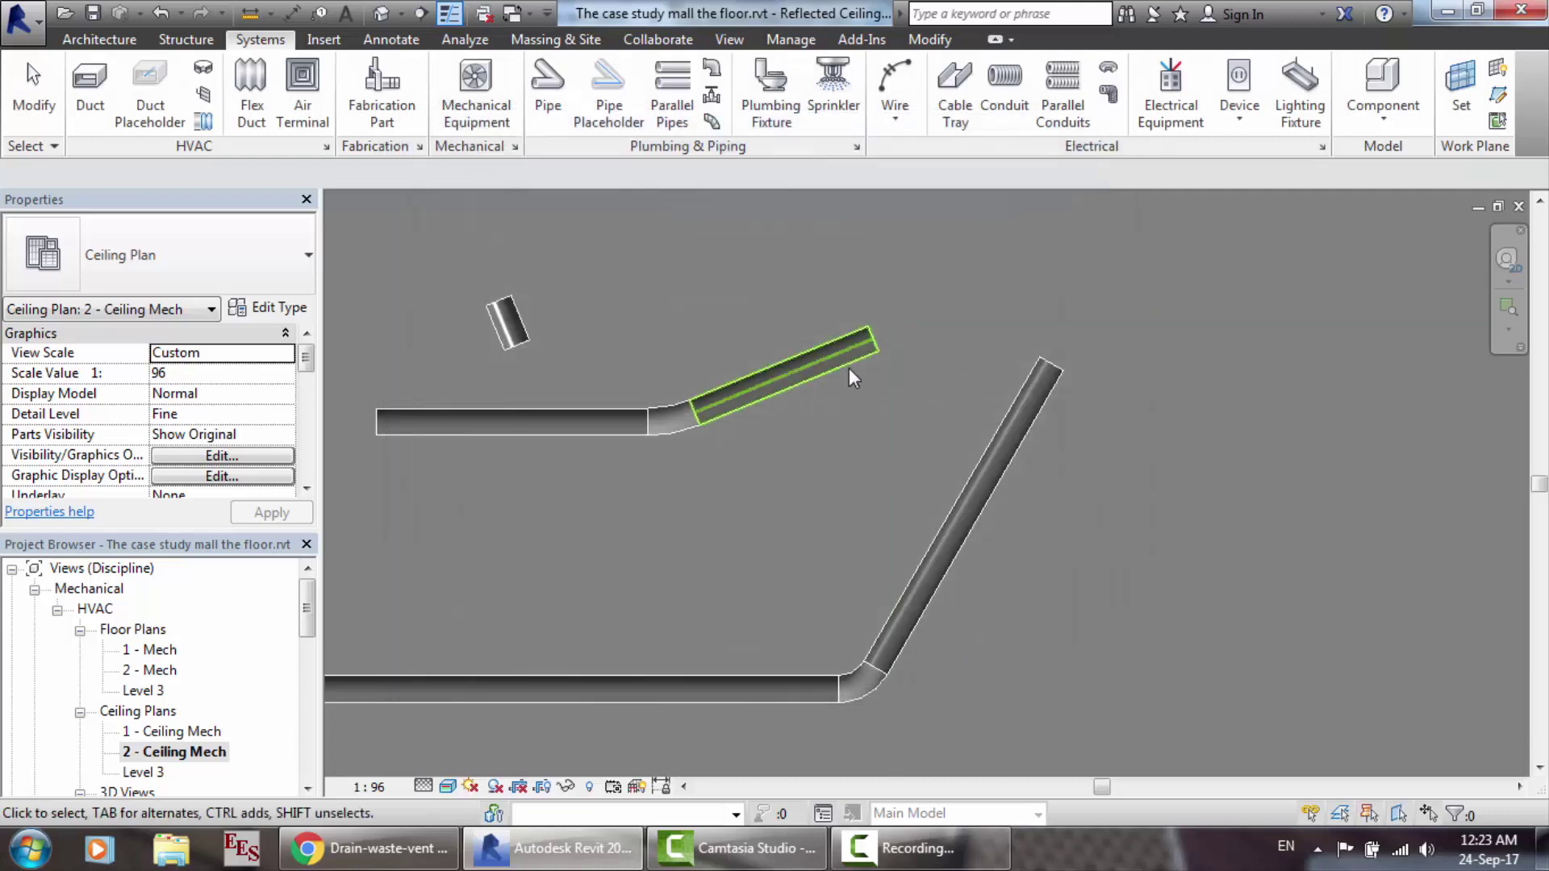
# Step: Open the default 3D view and examine the drawn pipes among the mall's ductwork
pyautogui.click(1505, 262)
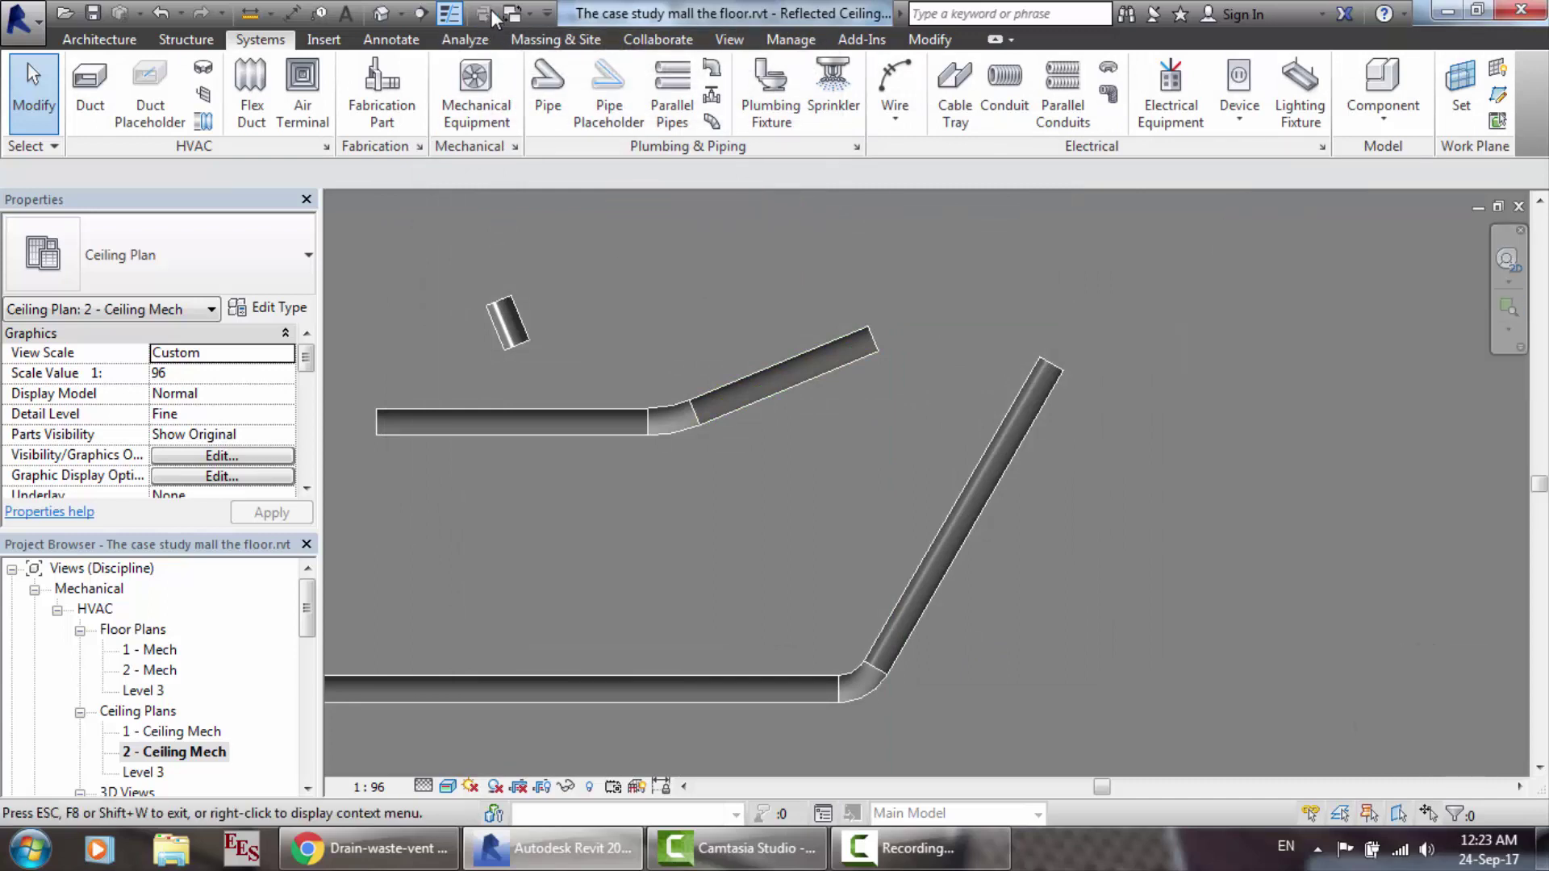
pyautogui.click(386, 15)
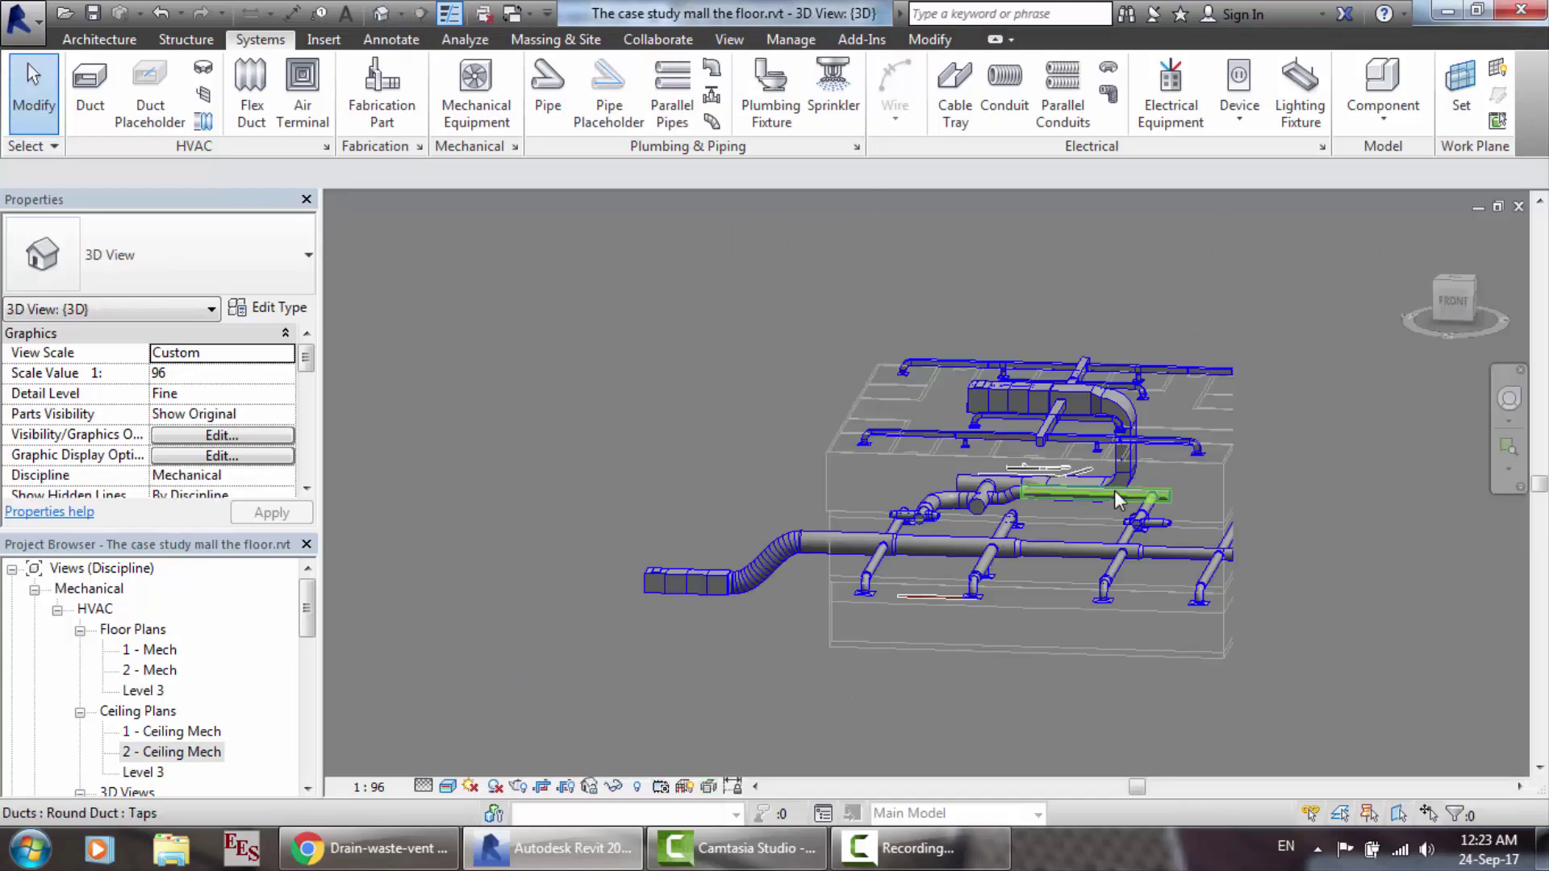
pyautogui.scroll(5, 1115, 488)
pyautogui.scroll(3, 970, 397)
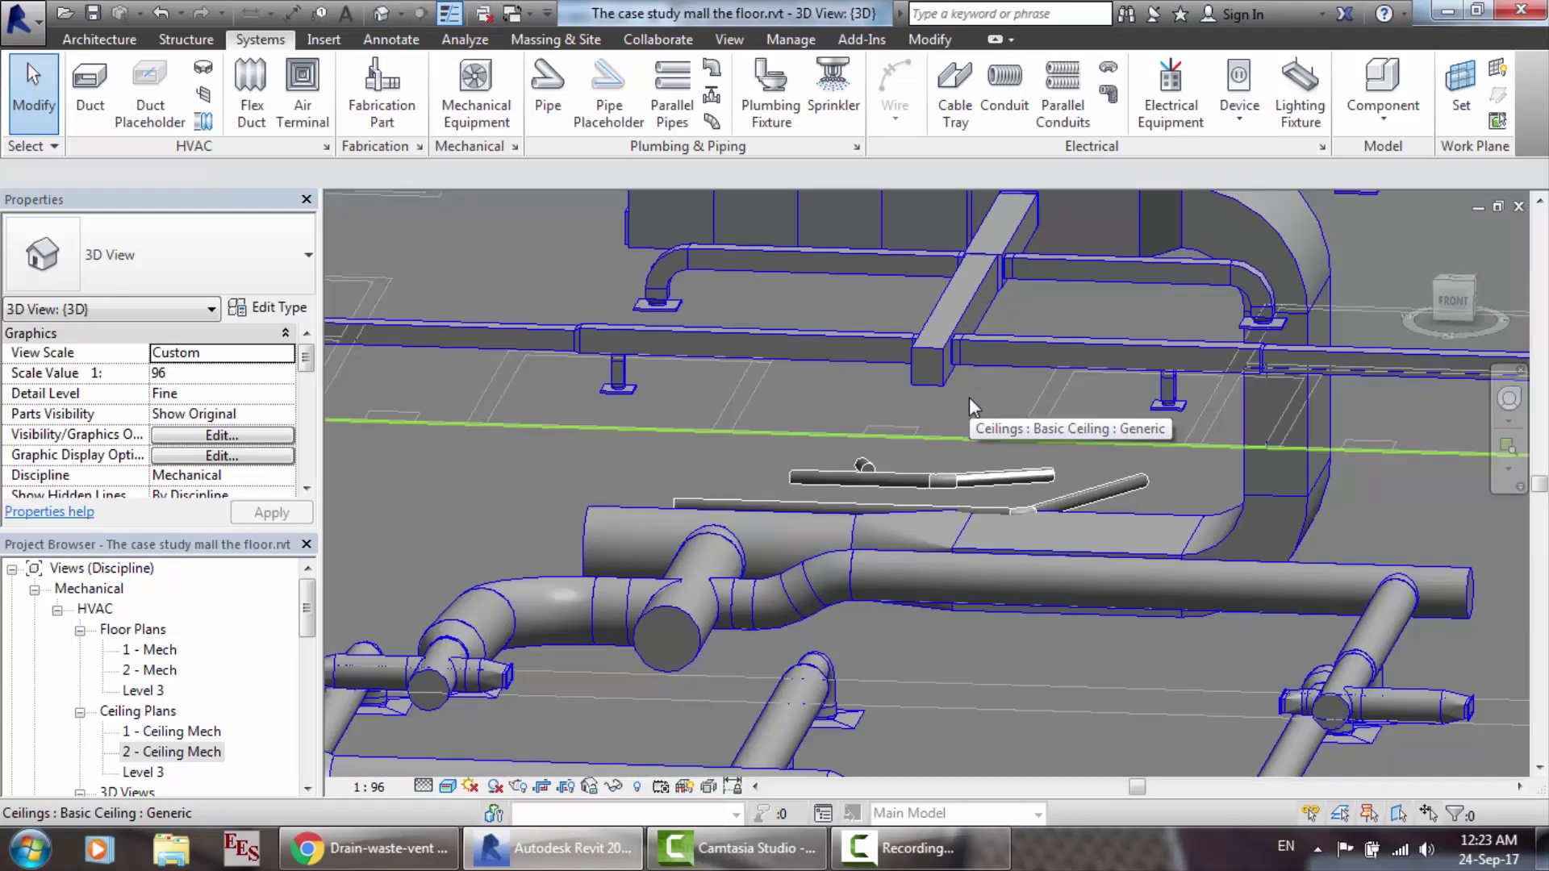
pyautogui.scroll(-7, 969, 397)
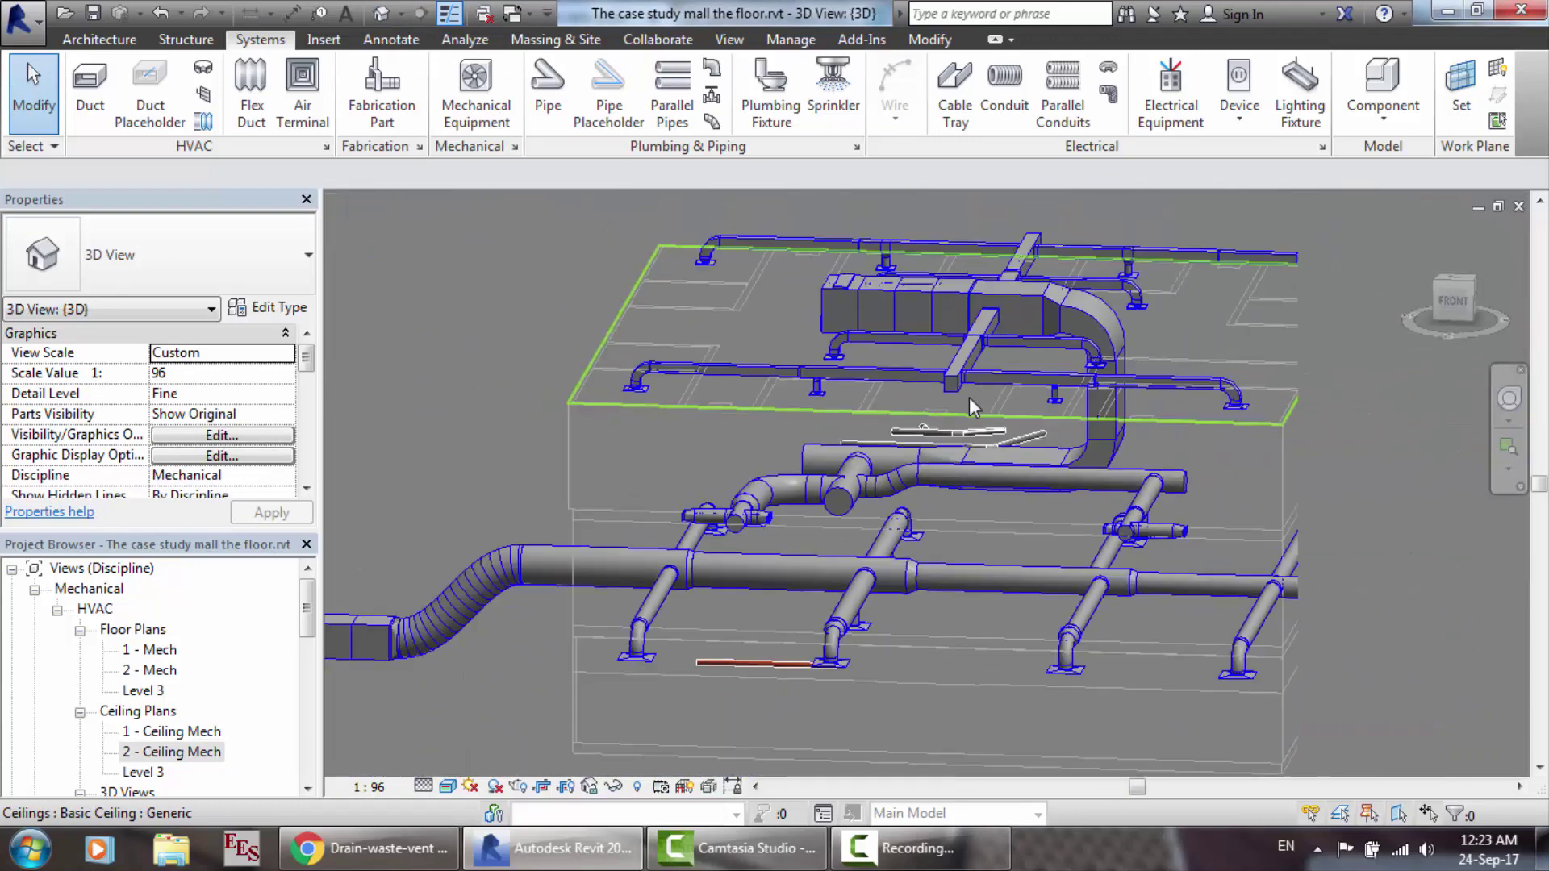
pyautogui.scroll(2, 1103, 287)
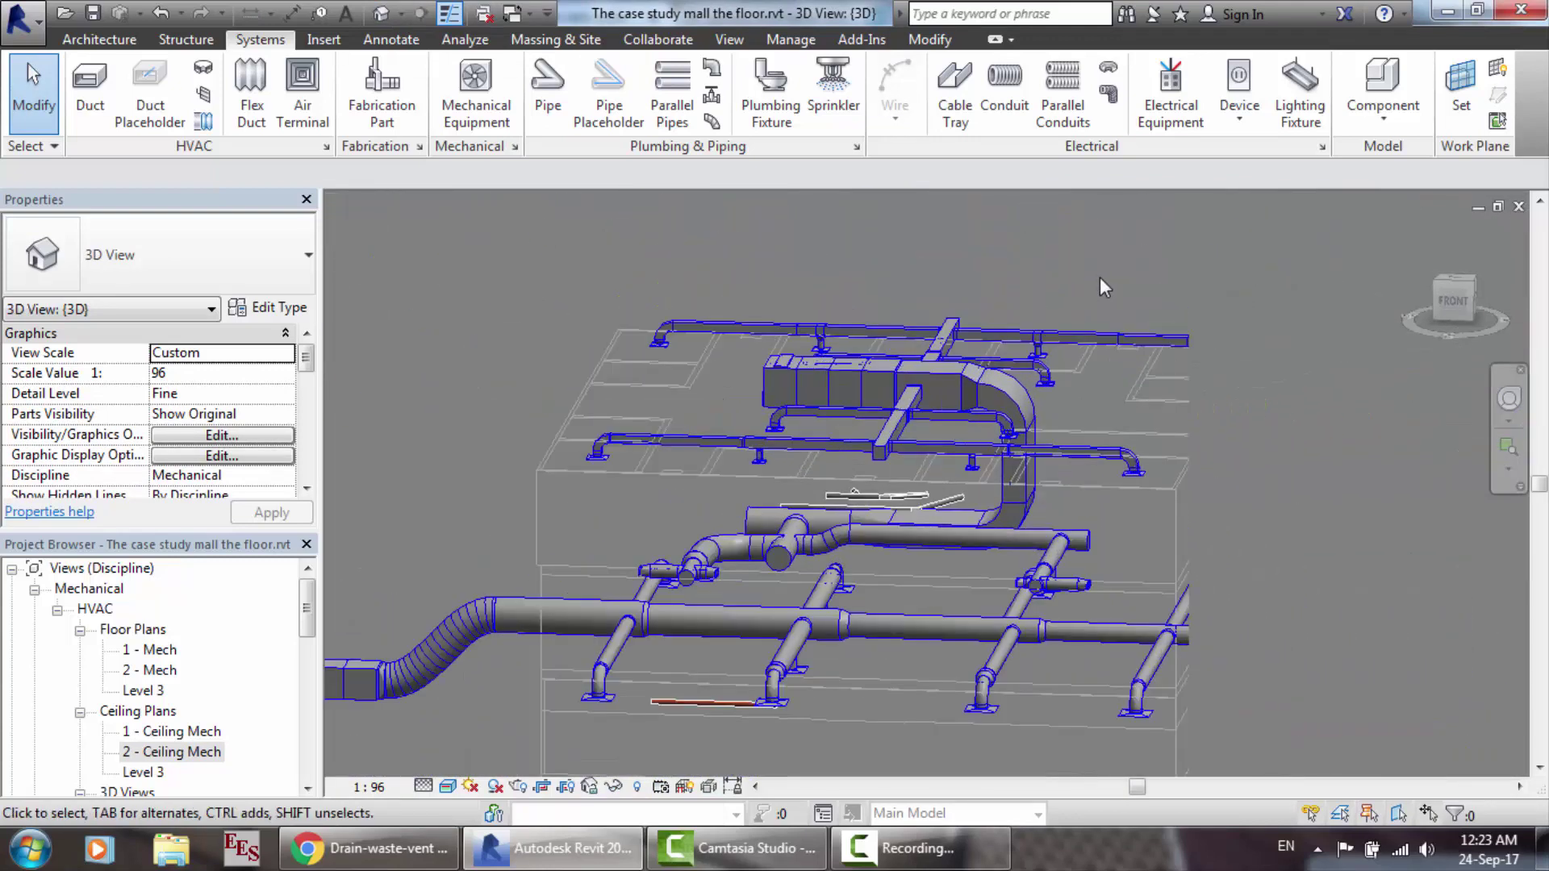